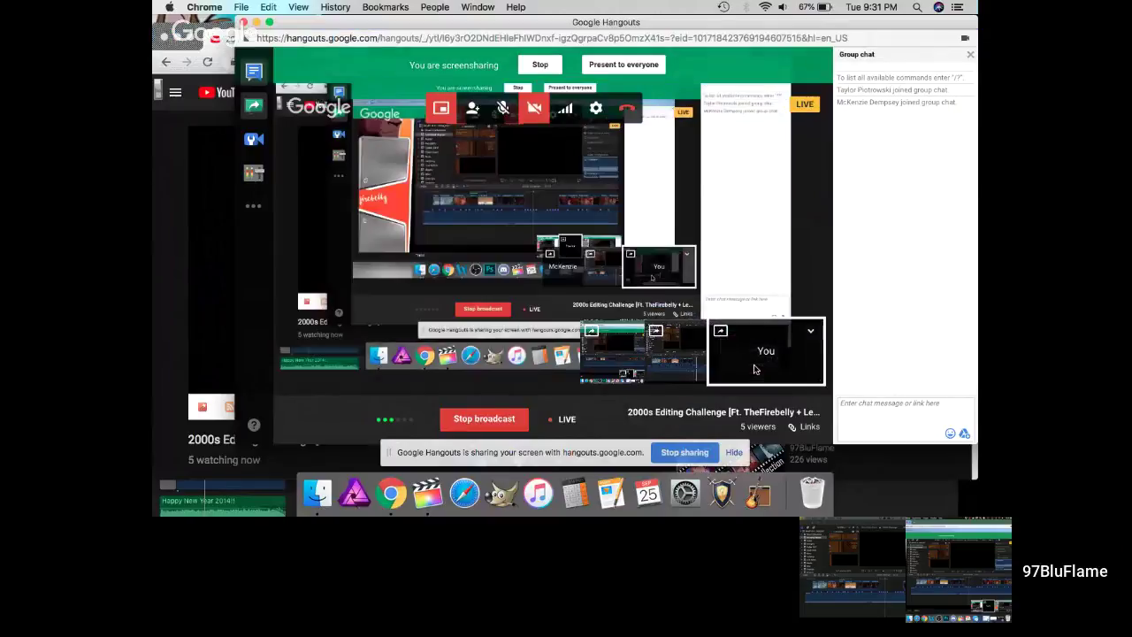
- Bring the live stream's YouTube page to the front and open the moderator management settings from its chat
click(170, 287)
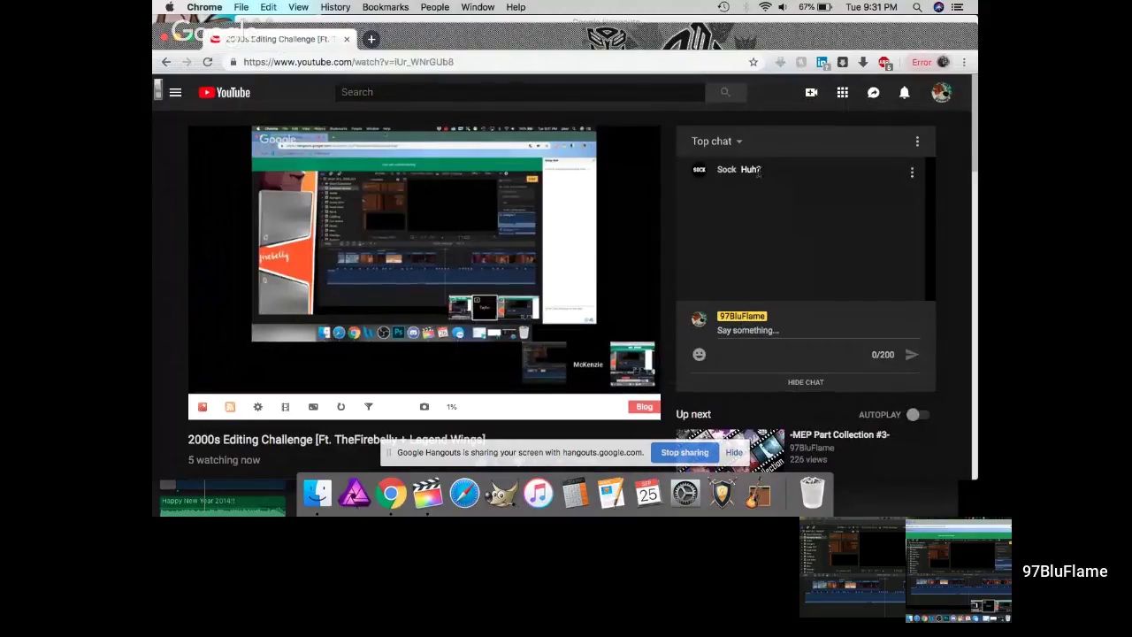
click(917, 143)
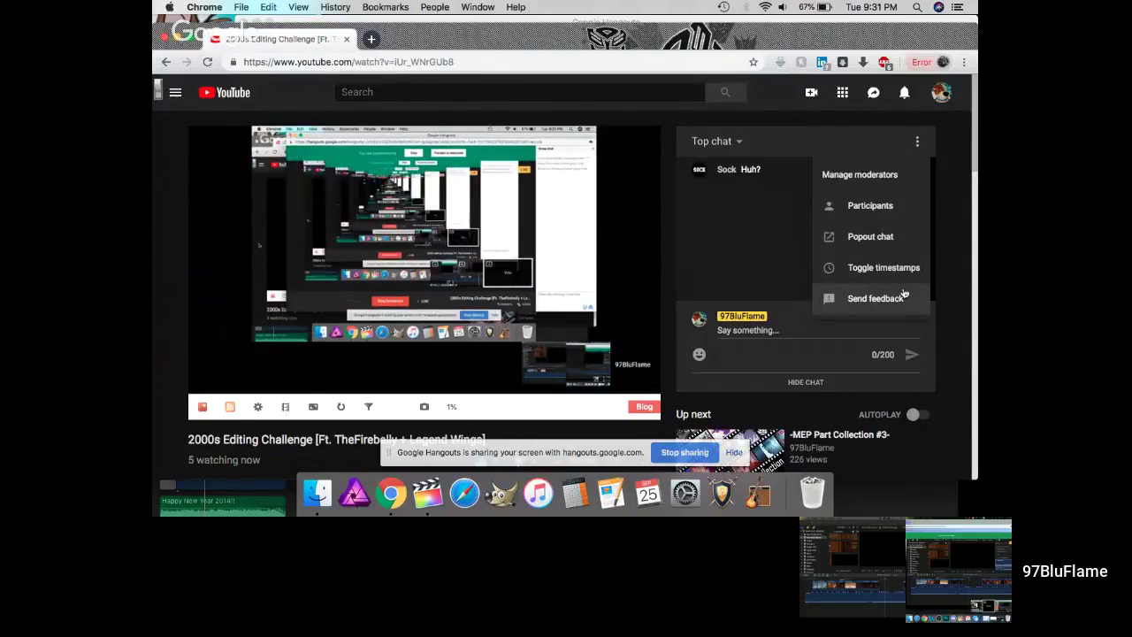
click(871, 177)
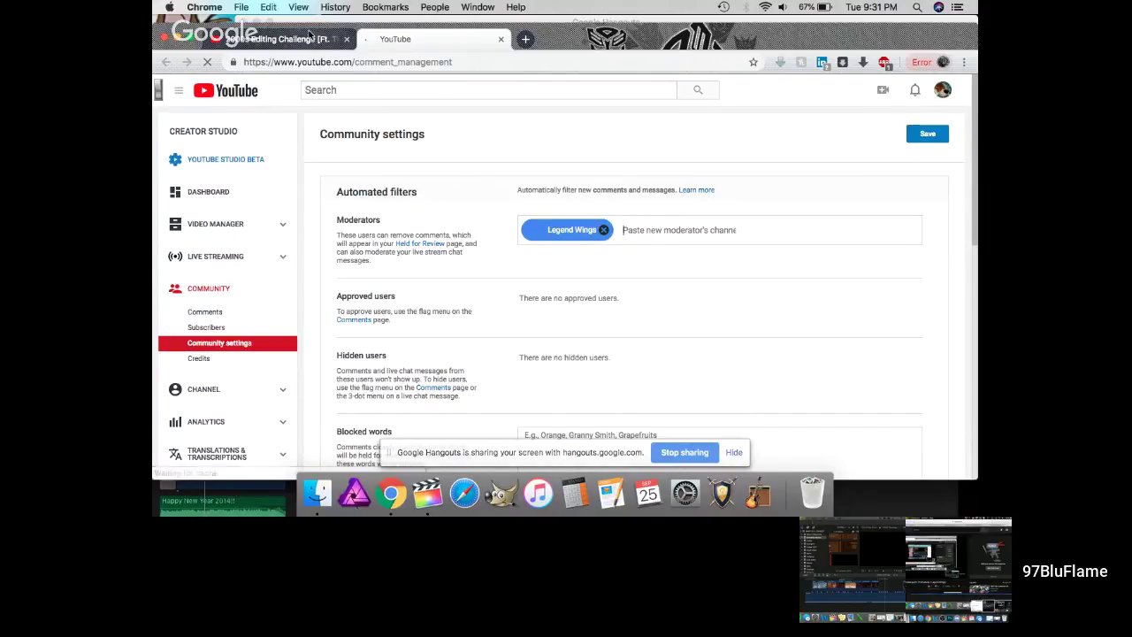
- Move the browser window down to uncover the Hangouts window behind it and open a new browser tab
drag(607, 33, 607, 69)
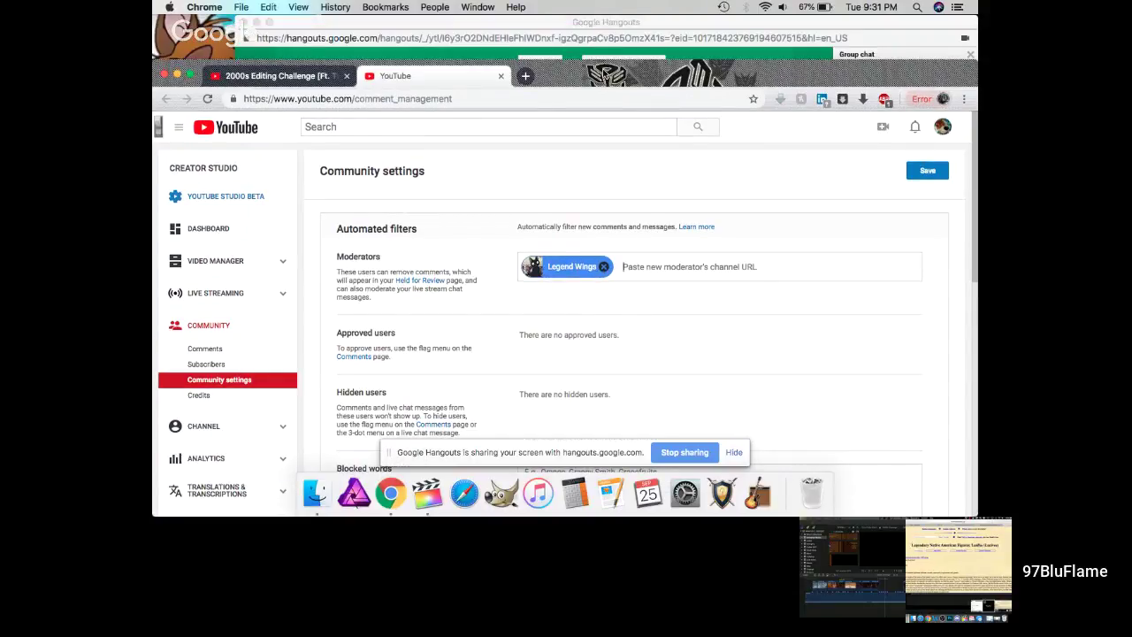
click(526, 76)
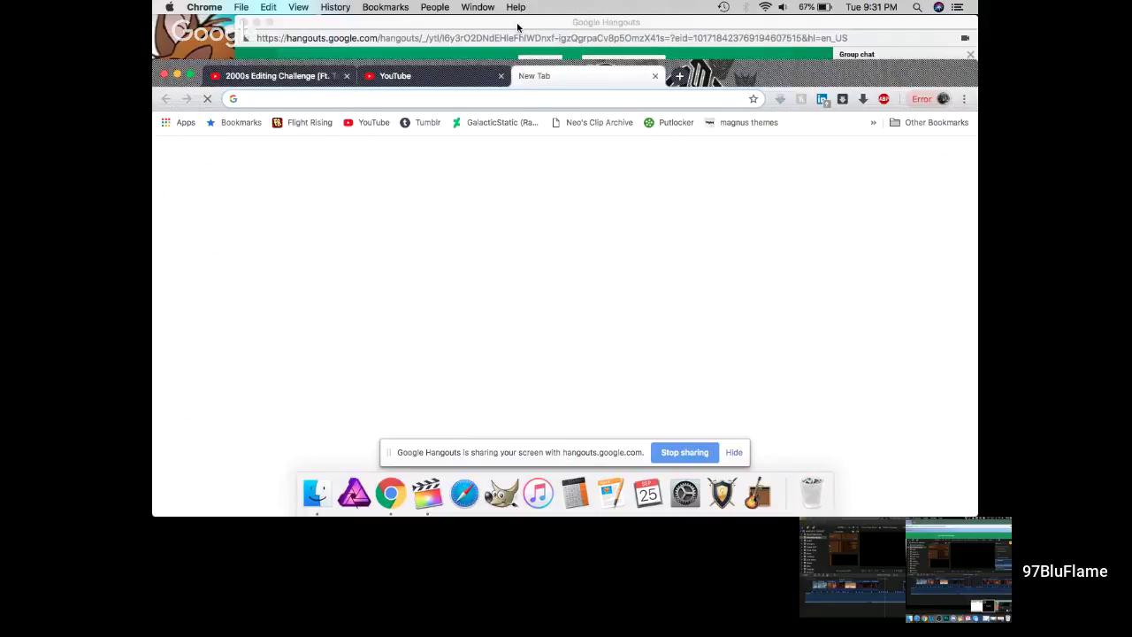
click(345, 40)
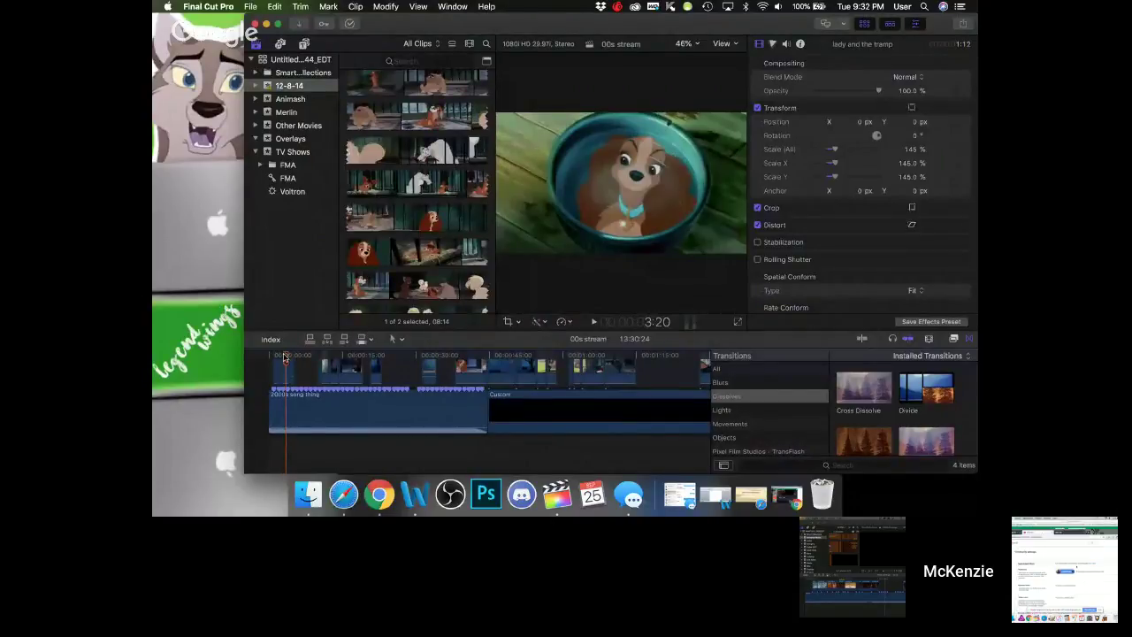
- In Final Cut Pro, scrub through the opening clips of the 00s stream timeline within about the first 12 seconds
drag(284, 357, 219, 385)
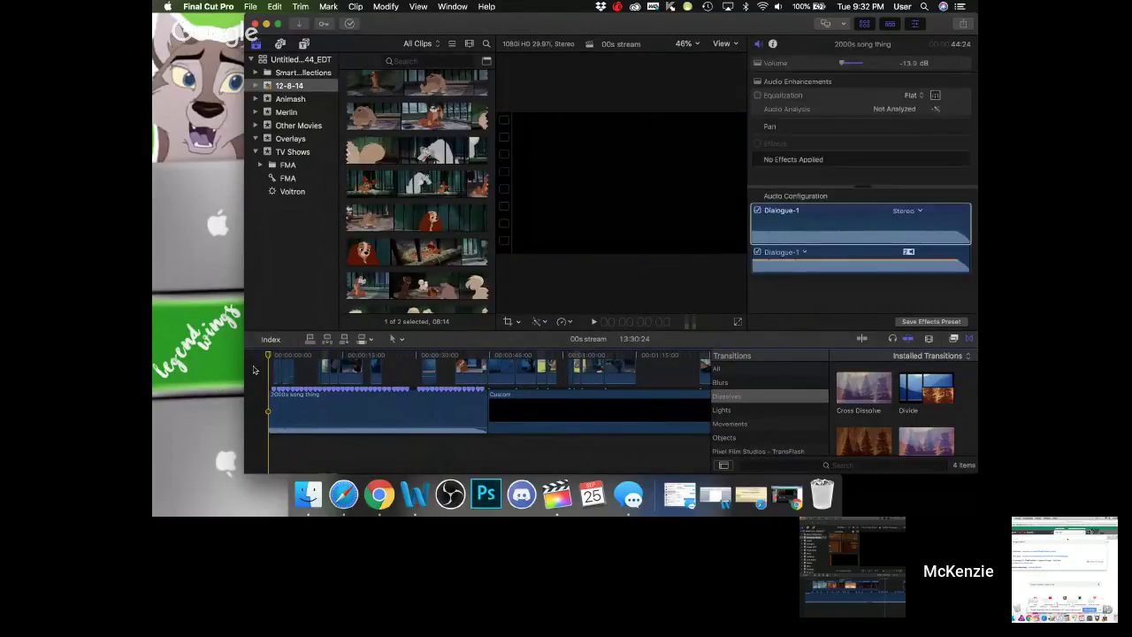
click(277, 357)
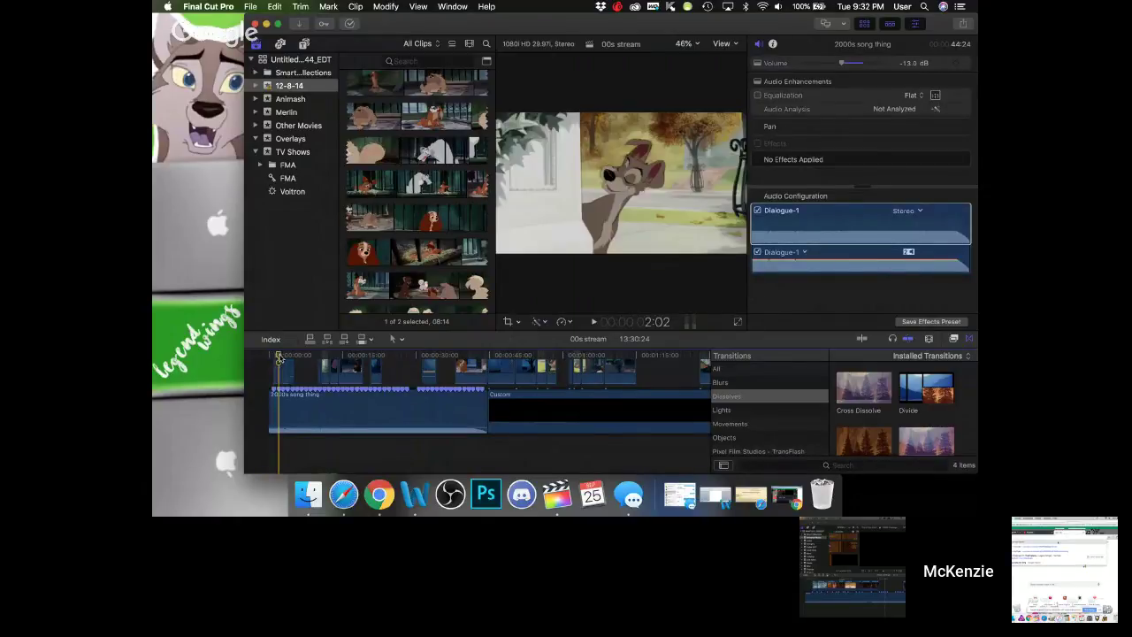
drag(277, 356, 327, 365)
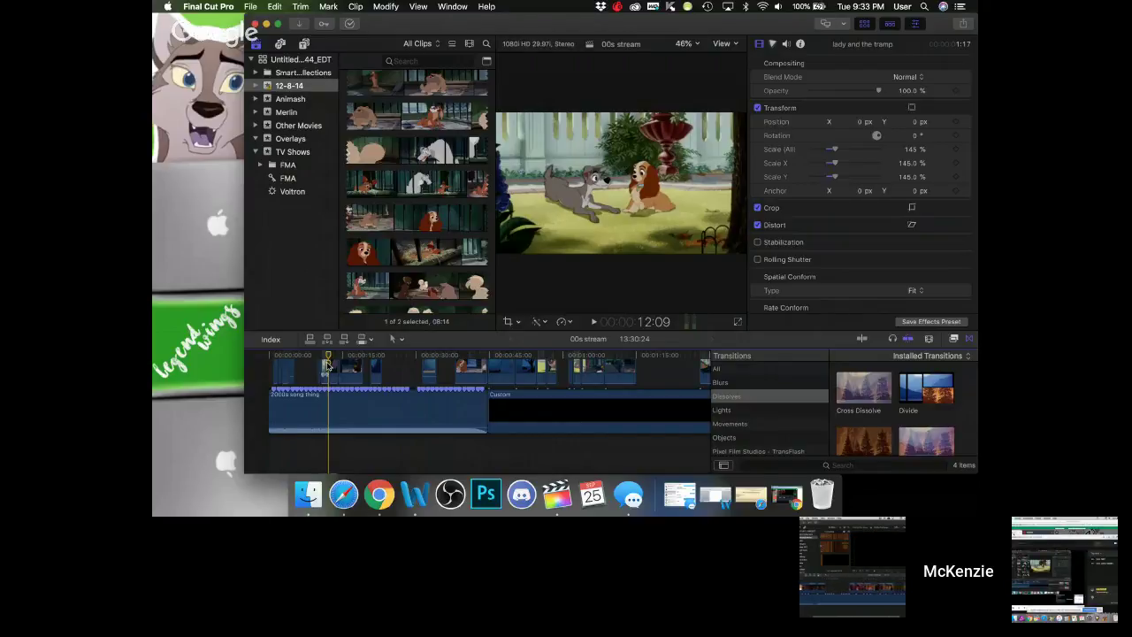
click(282, 363)
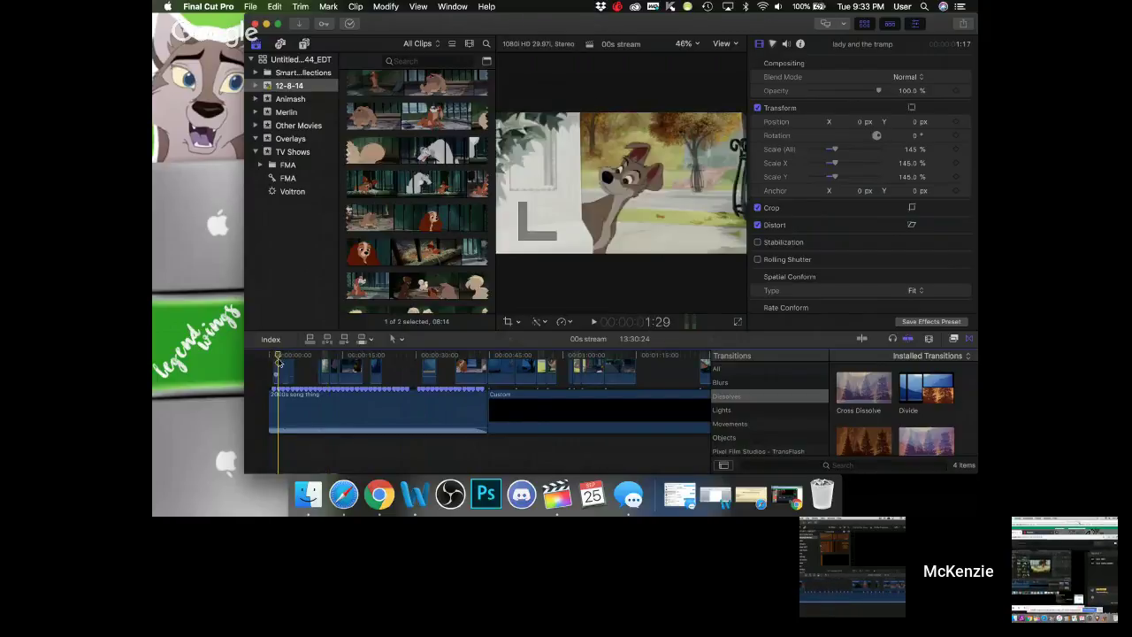
click(293, 361)
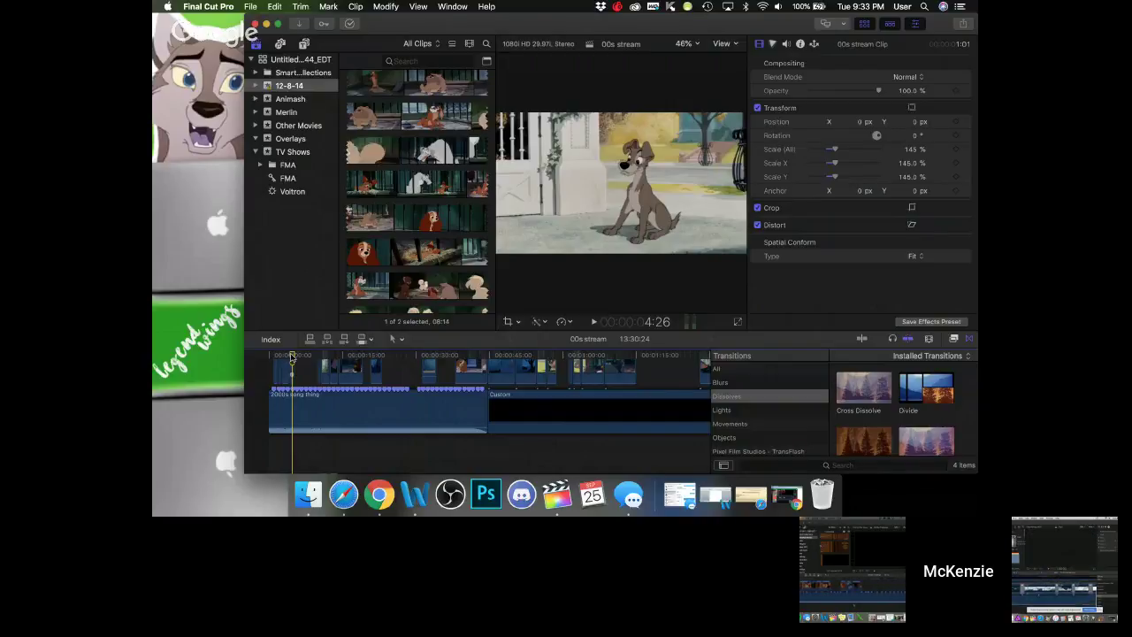
mouse_move(292, 356)
mouse_down()
mouse_move(272, 357)
mouse_move(292, 358)
mouse_up()
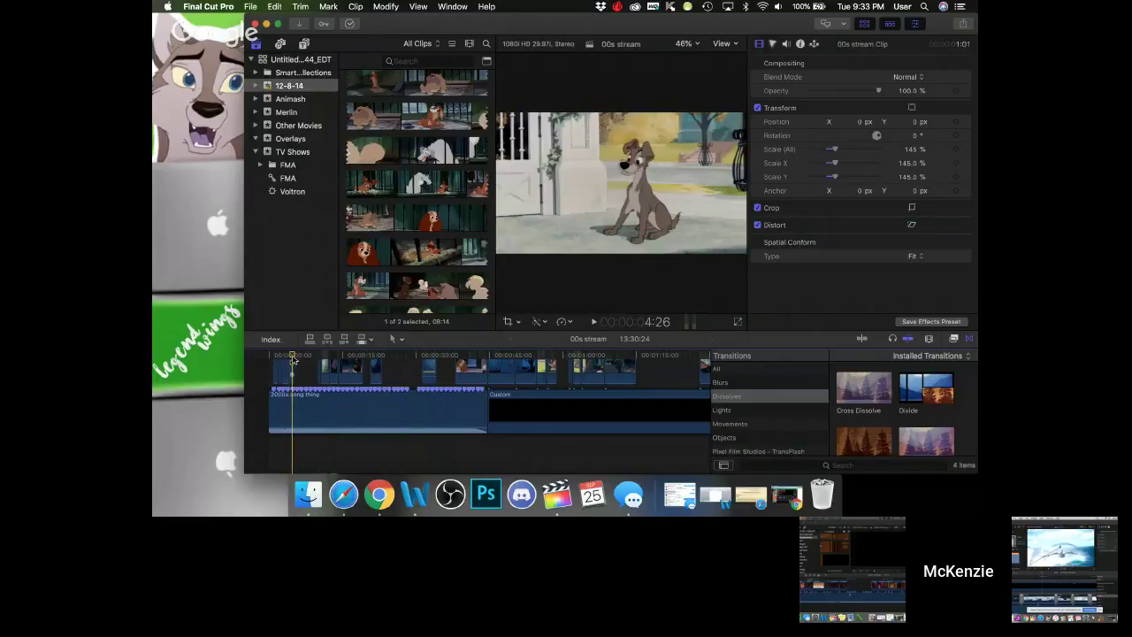
- Play the timeline from the start through the dinner scene, enlarge the timeline, and play on from about 20 seconds
click(266, 357)
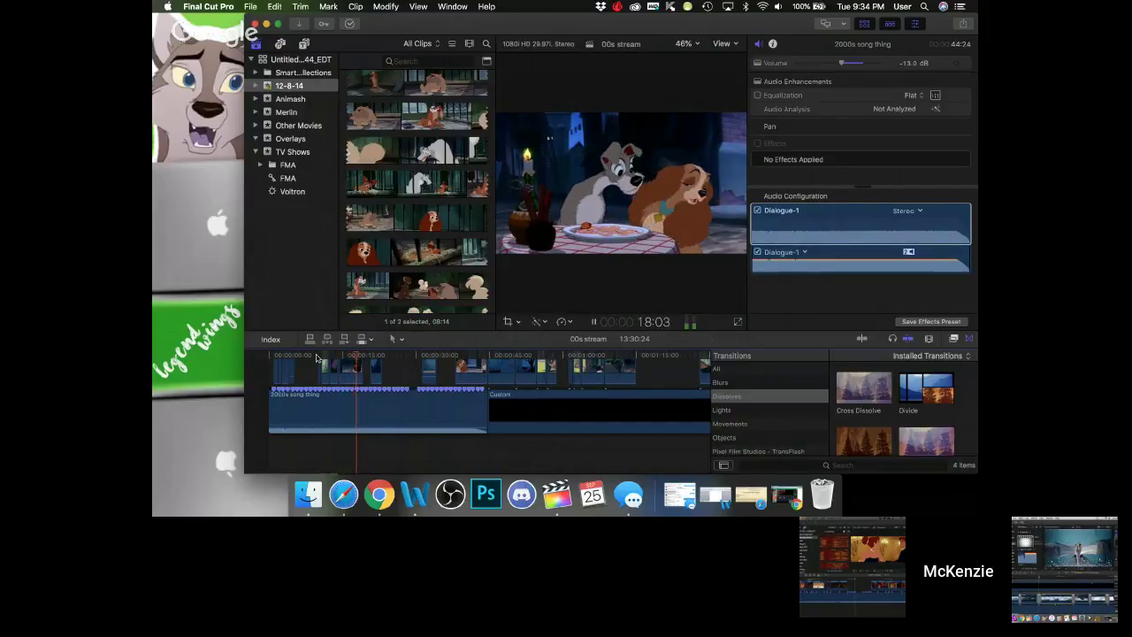
click(336, 376)
key(super+equal)
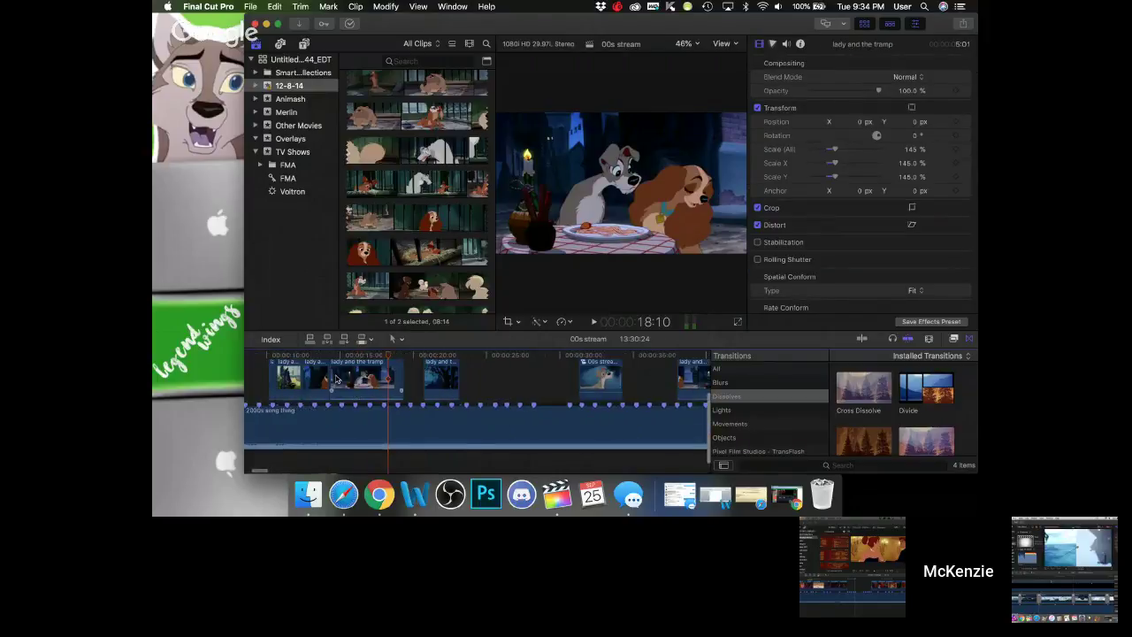
drag(397, 356, 428, 354)
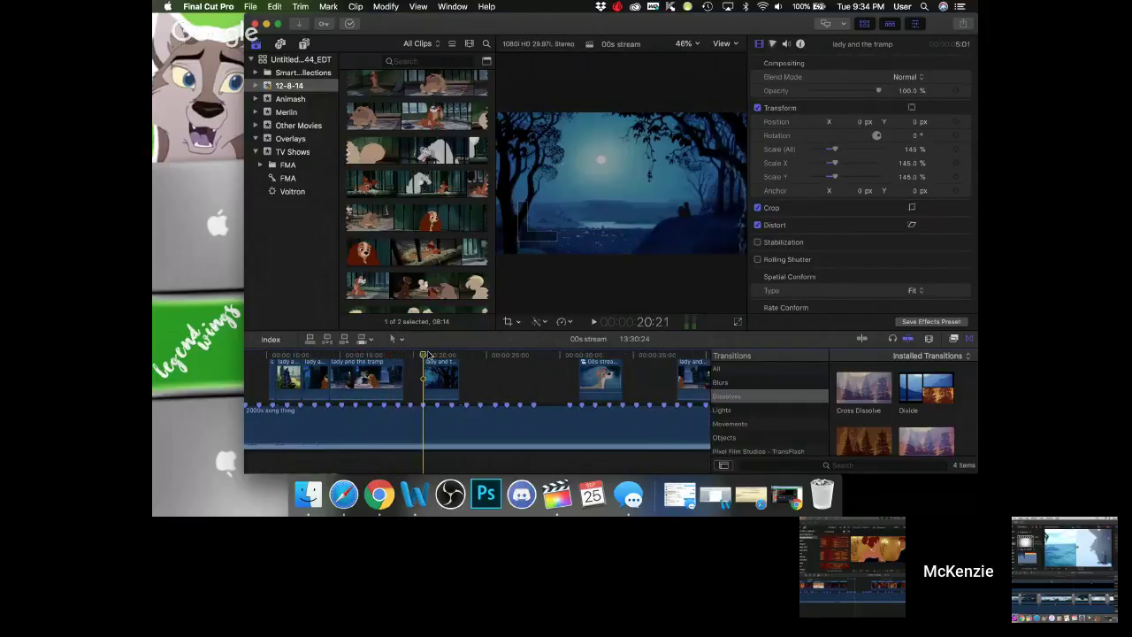
key(space)
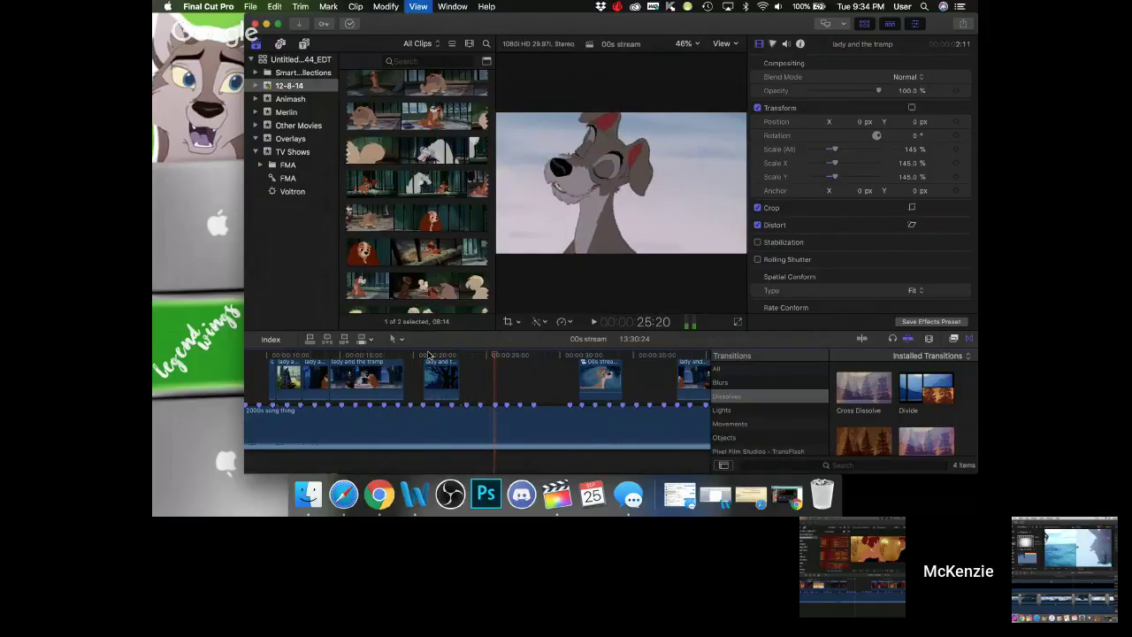
- Preview the upper-lane lady and the tramp snow clip and move it past the song's end to start at about 45 seconds
scroll(567, 438, up, 2)
scroll(531, 438, right, 3)
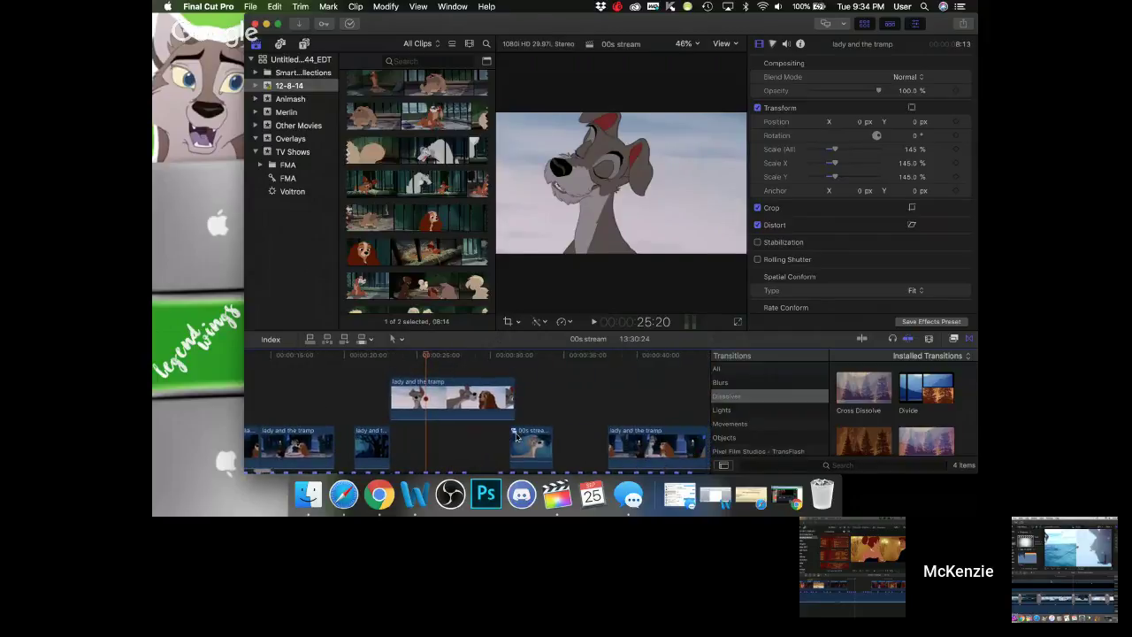
key(space)
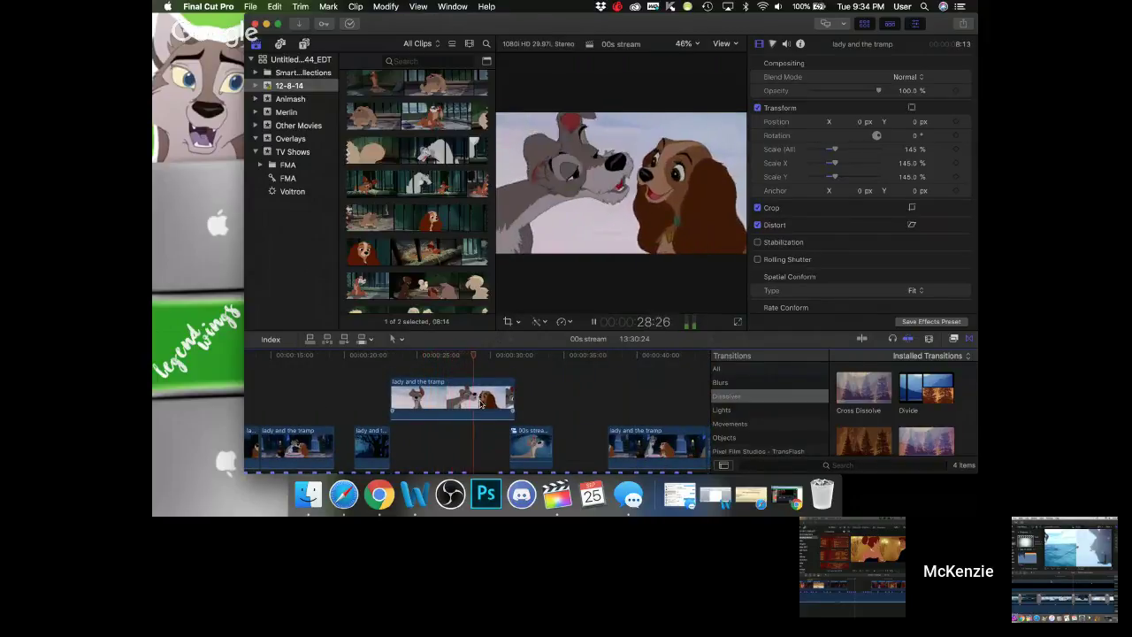
key(space)
scroll(385, 394, right, 2)
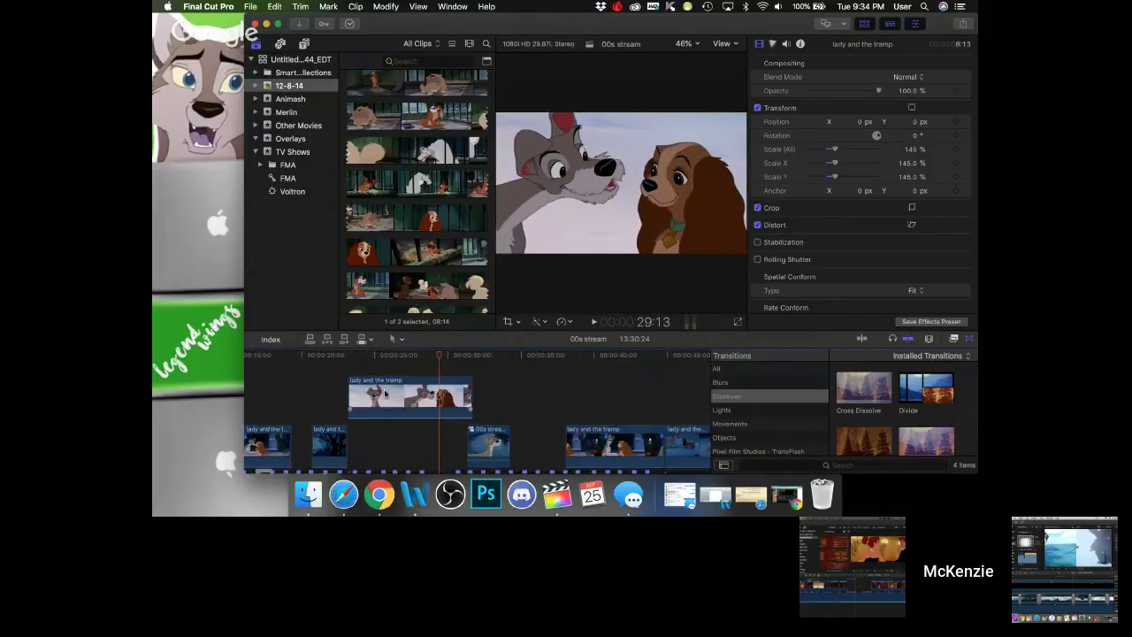
drag(384, 394, 703, 388)
- Play the timeline from the 00s stream clip at about 31 seconds to the dinner clip, lowering the system volume
click(453, 357)
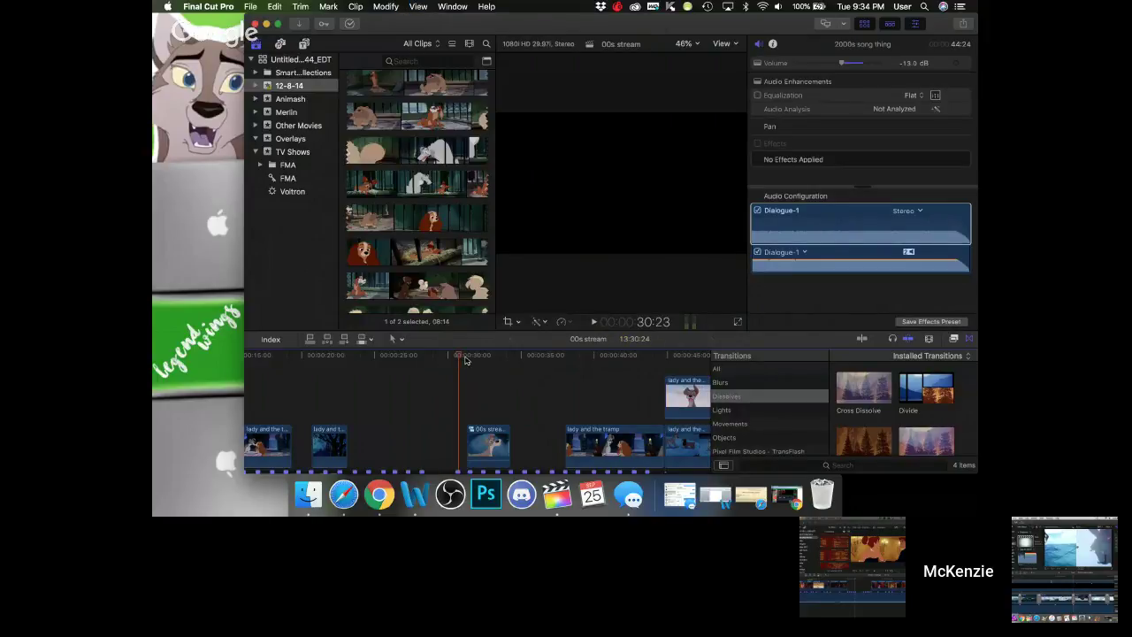
key(space)
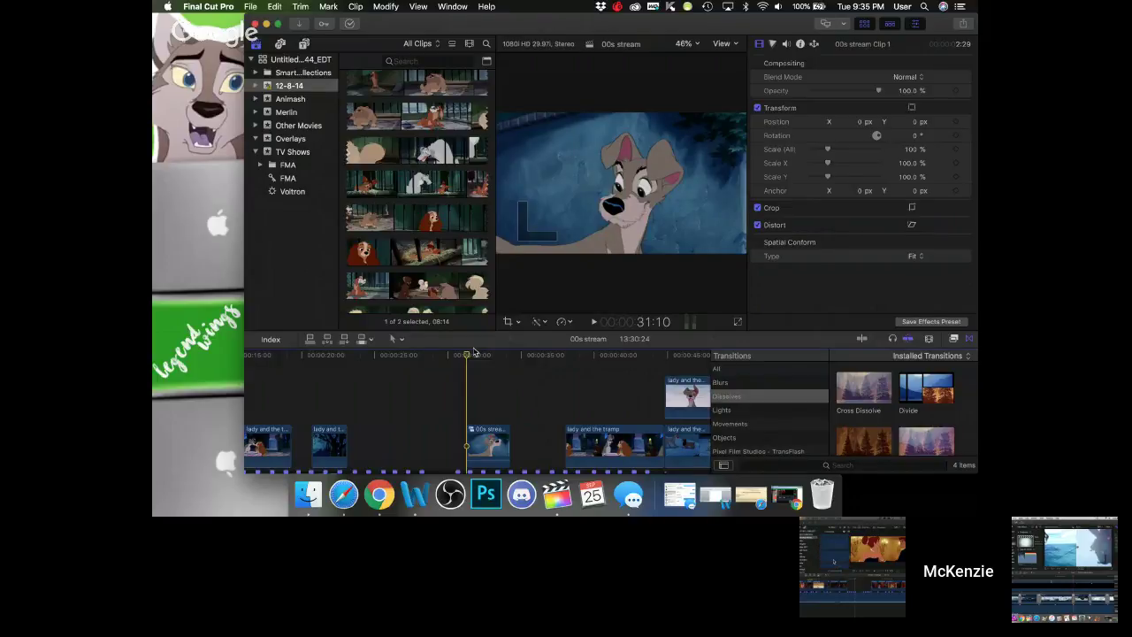
mouse_move(472, 355)
mouse_down()
mouse_move(498, 357)
mouse_move(468, 356)
mouse_up()
key(space)
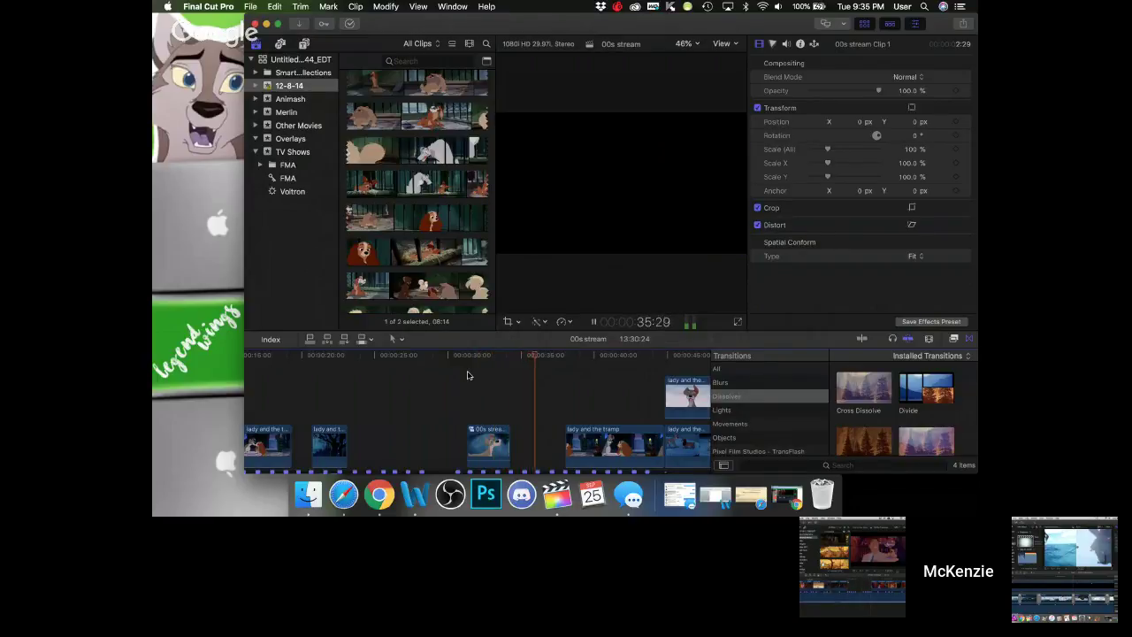
key(XF86AudioLowerVolume)
key(space)
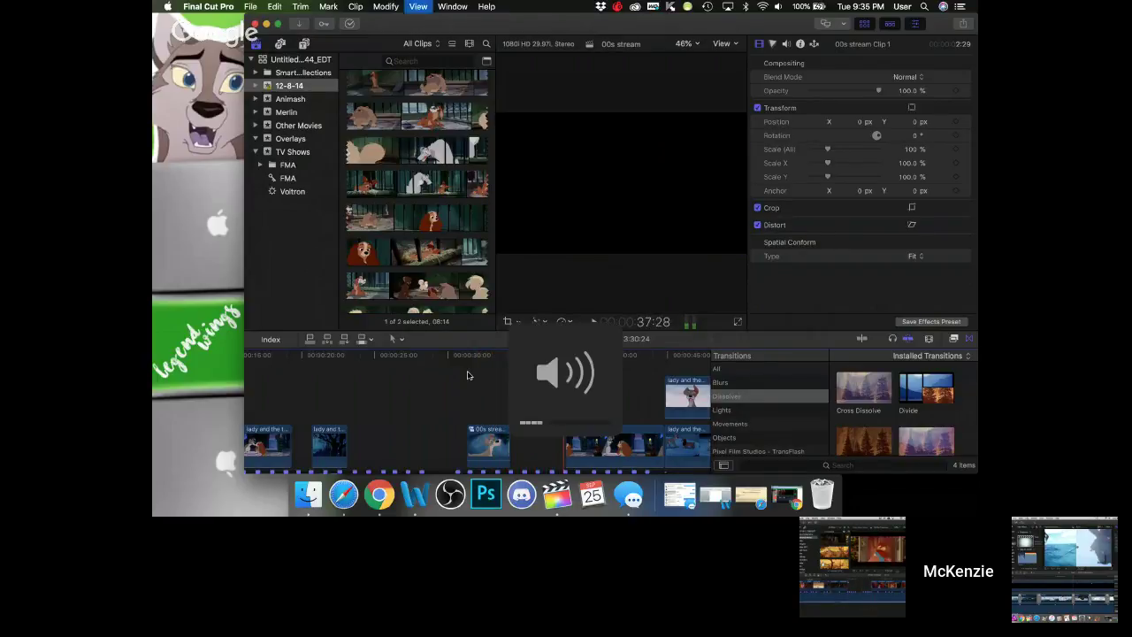
- Scrub through the lady and the tramp dinner clip between about 40 and 43 seconds
click(597, 358)
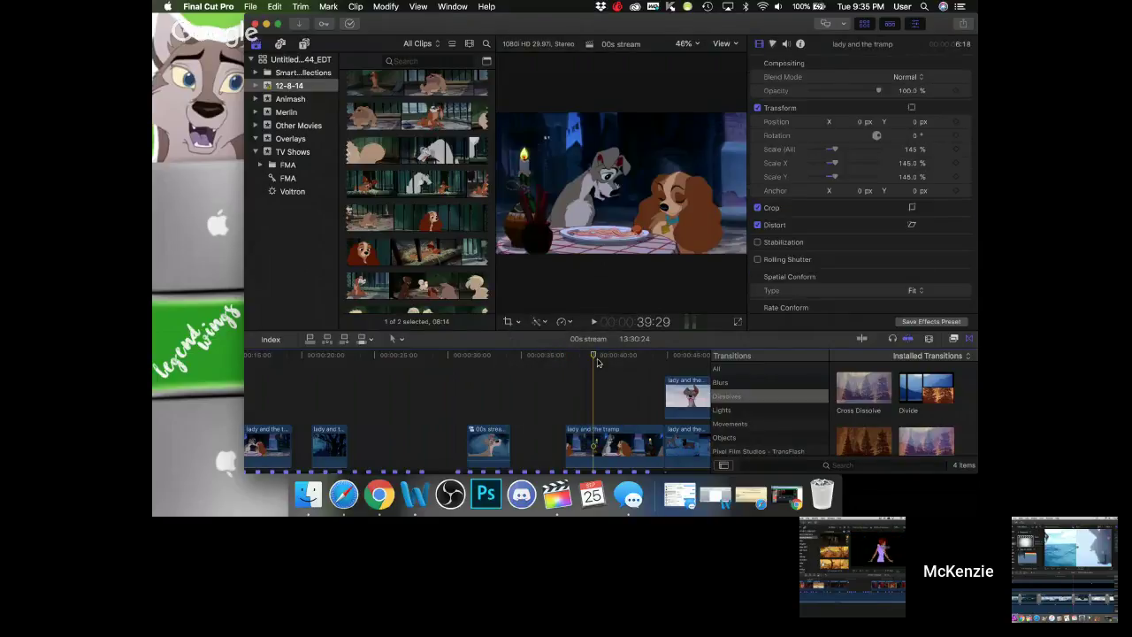
drag(613, 360, 619, 392)
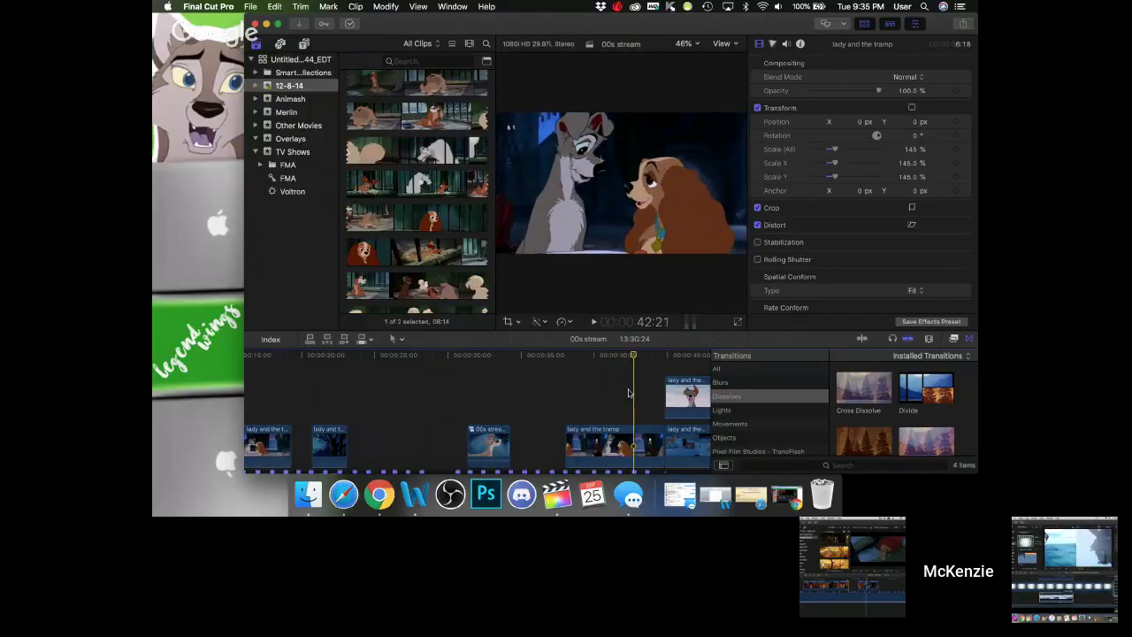
key(space)
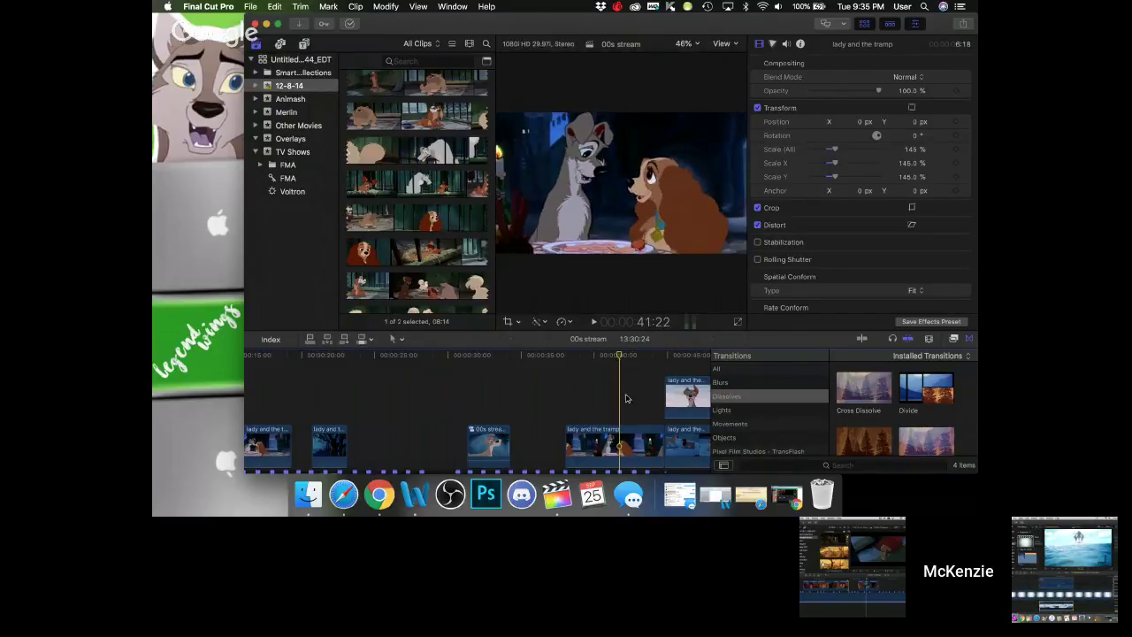
click(627, 398)
key(s)
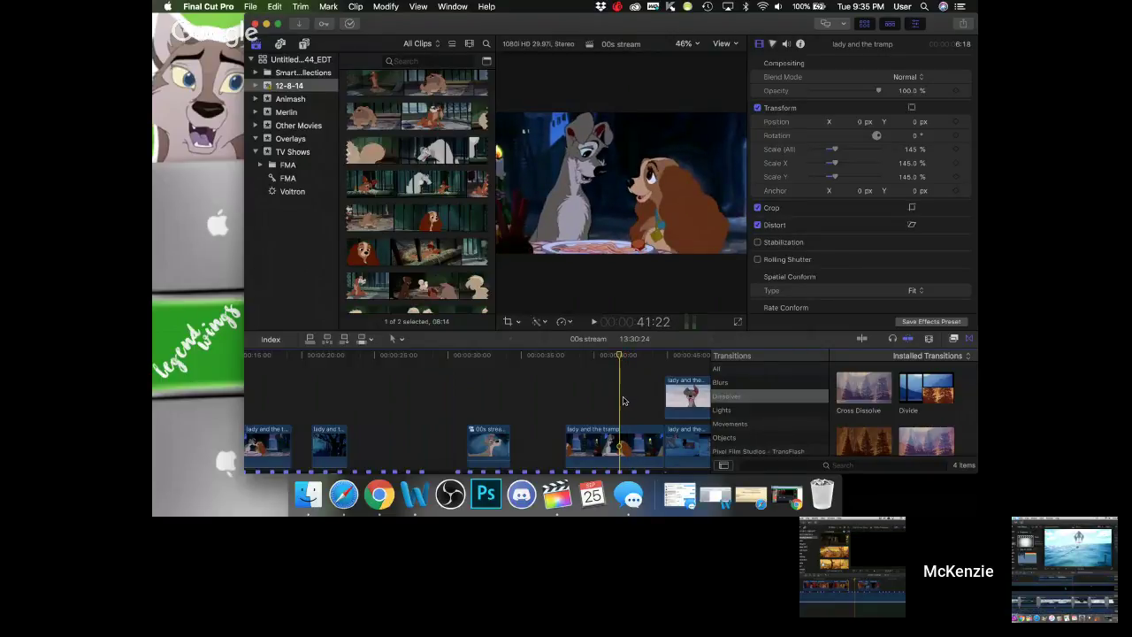
- Scrub back and forth through the upper-lane snow clip between about 45 and 50 seconds
drag(666, 359, 695, 363)
scroll(696, 363, right, 5)
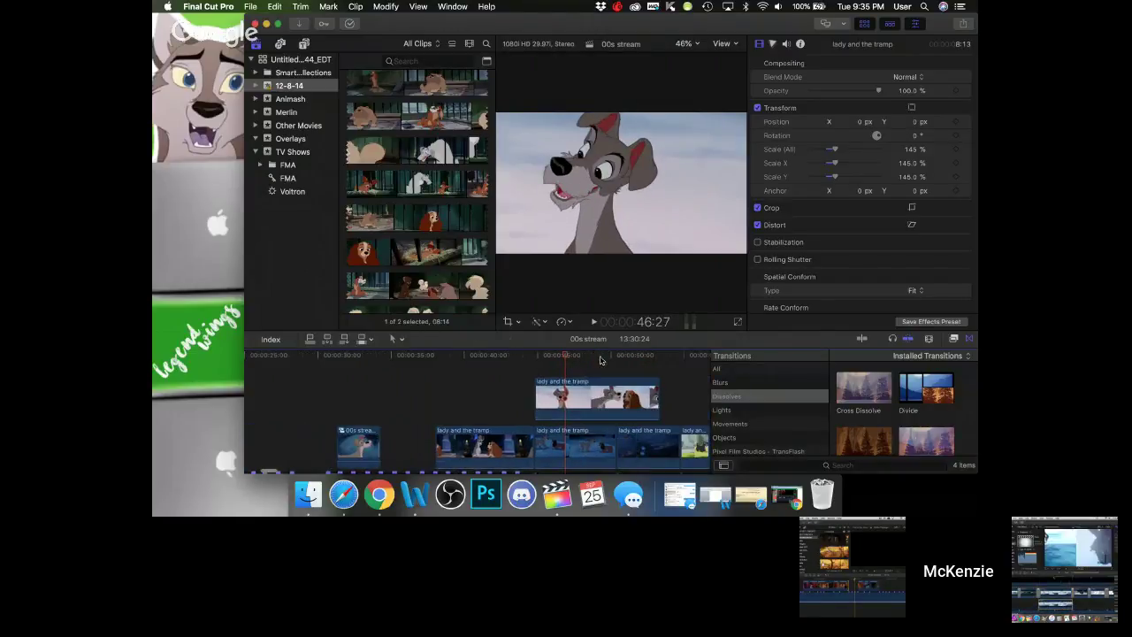
mouse_move(599, 357)
mouse_down()
mouse_move(580, 364)
mouse_move(614, 360)
mouse_up()
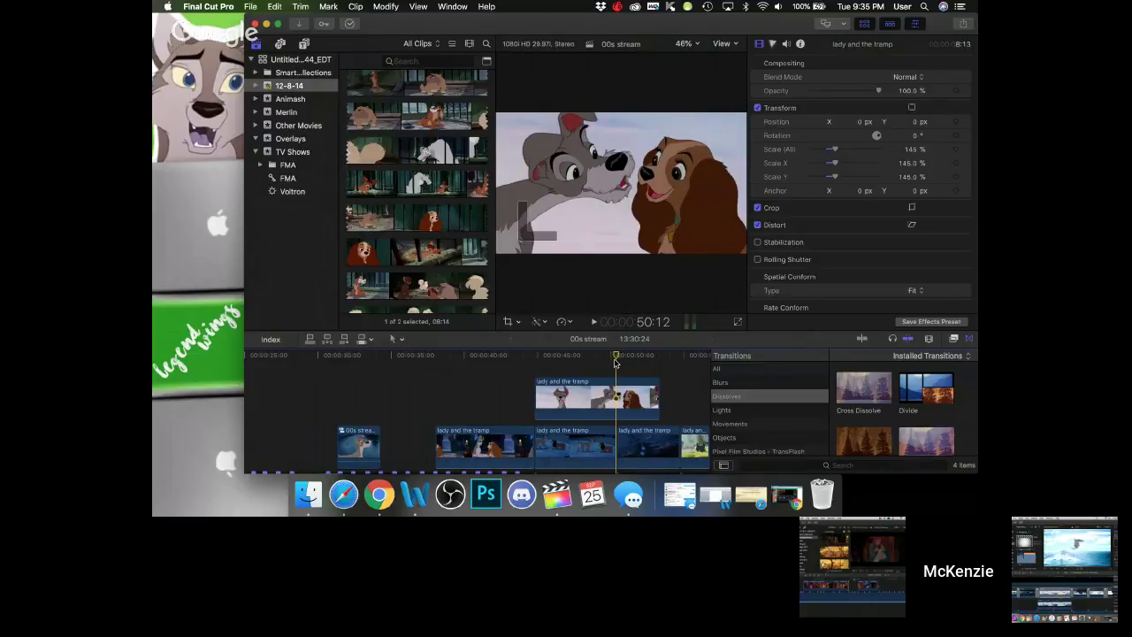
drag(616, 362, 531, 361)
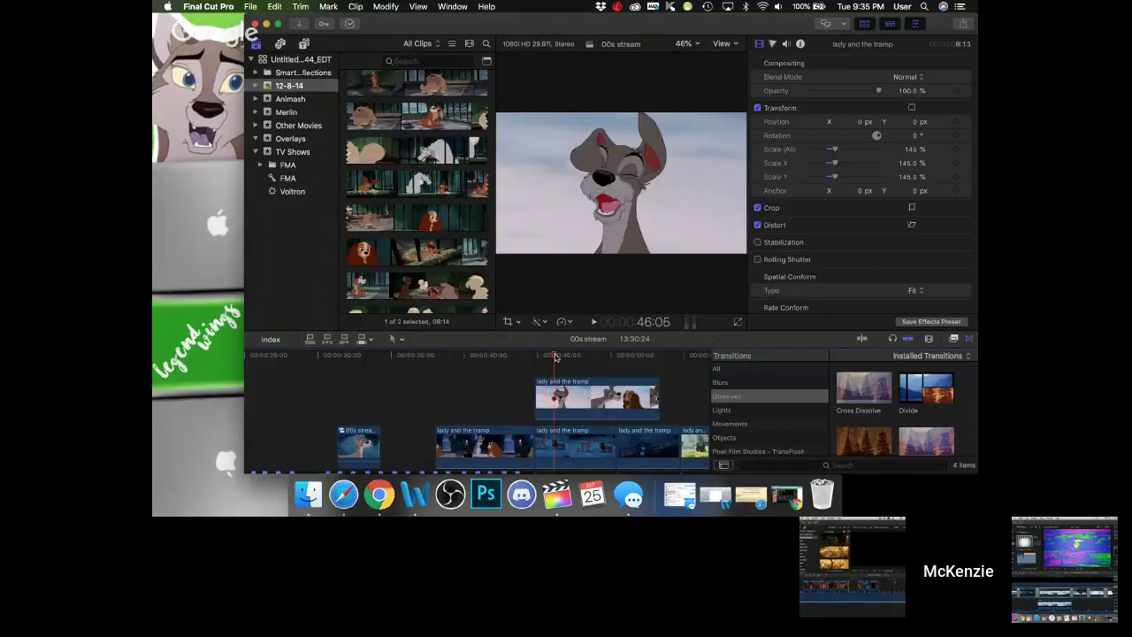
click(614, 357)
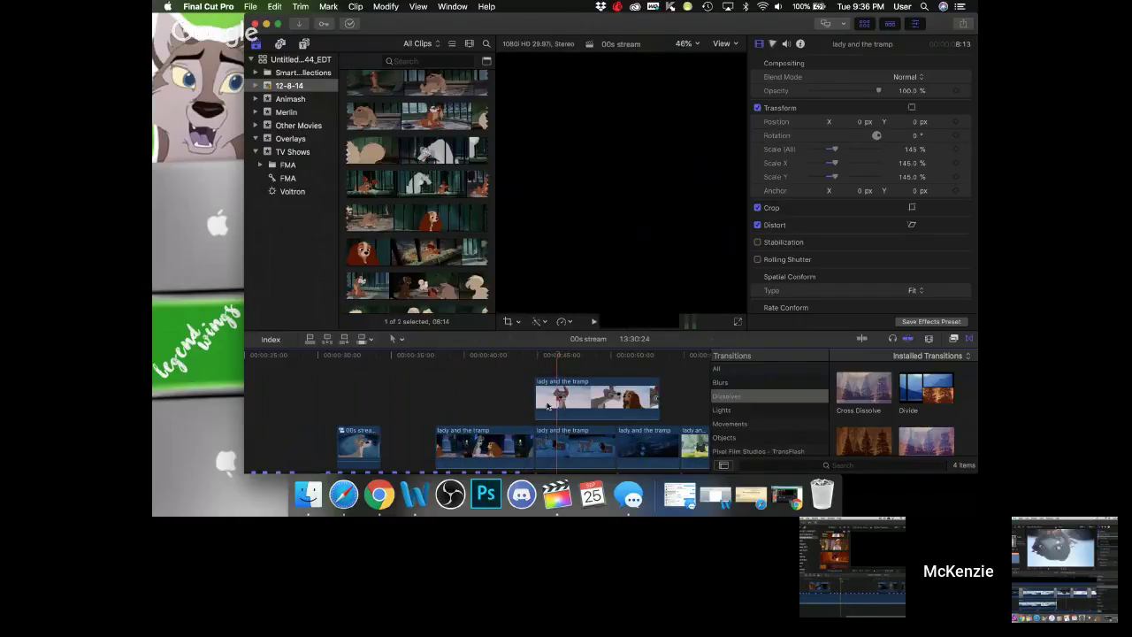
- Replay the 00s stream clip from about 31 seconds, and play the dinner clip from about 38 to 42 seconds
click(338, 437)
key(space)
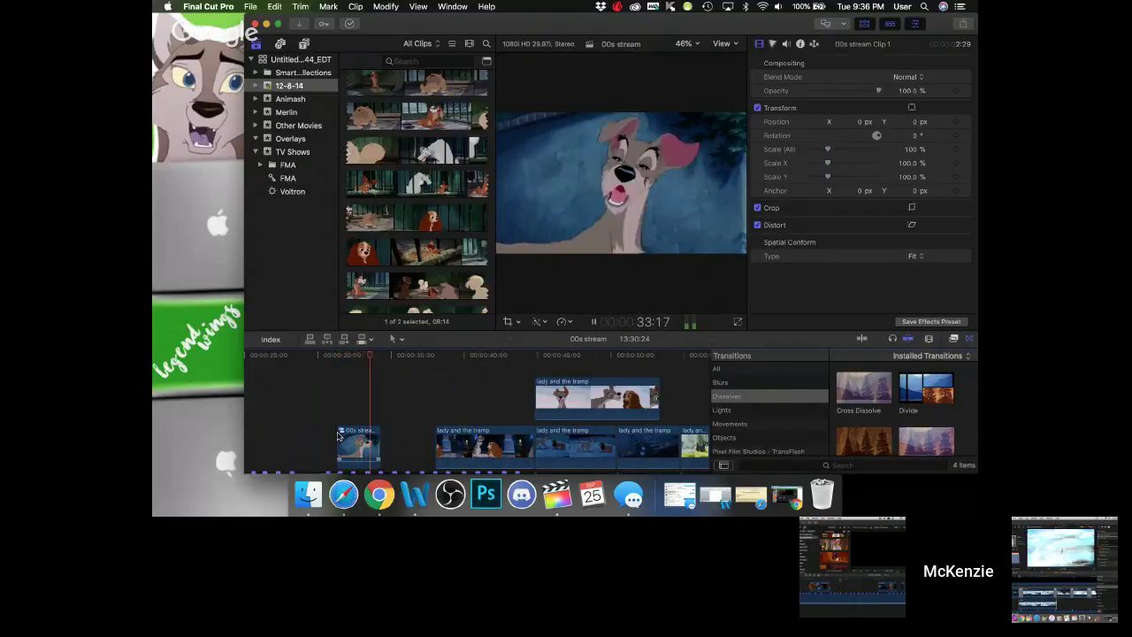
key(space)
click(429, 355)
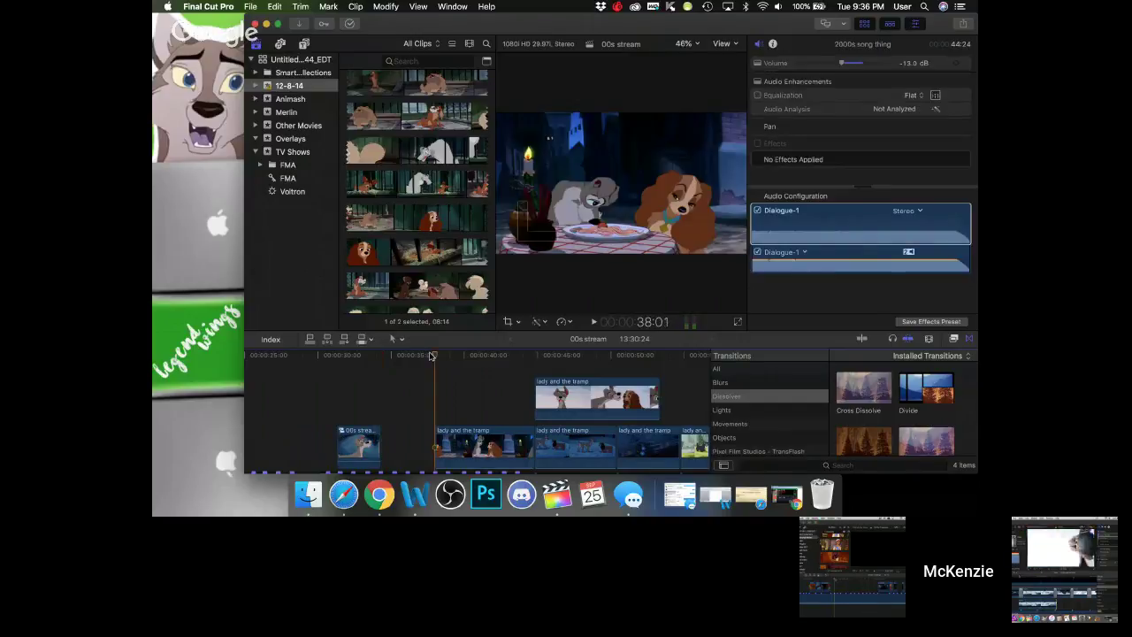
key(space)
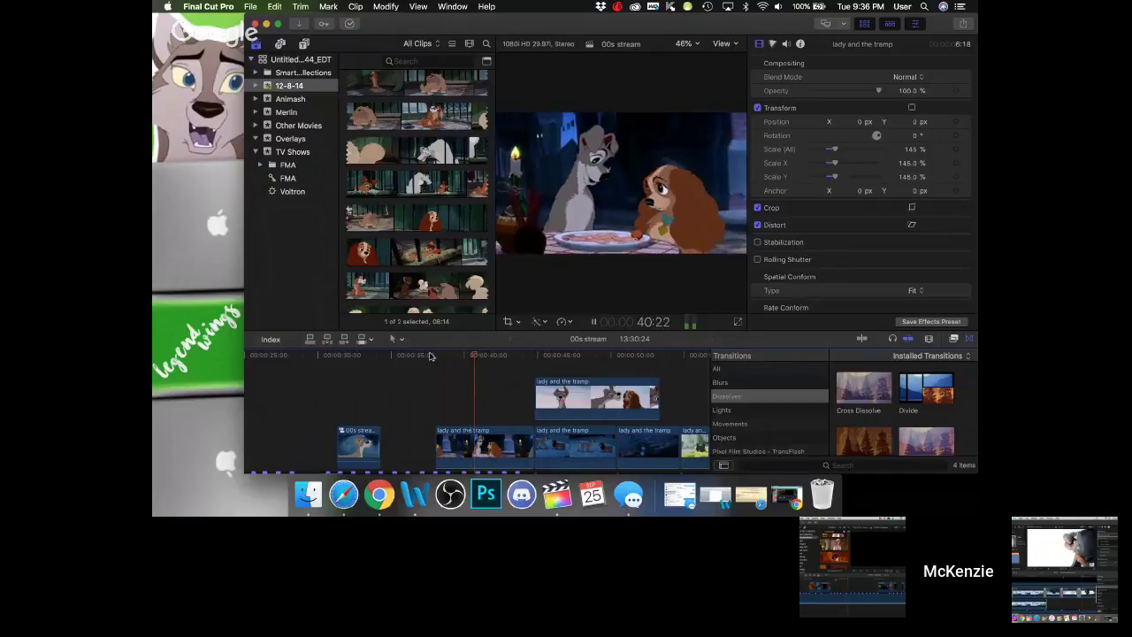
scroll(430, 355, down, 5)
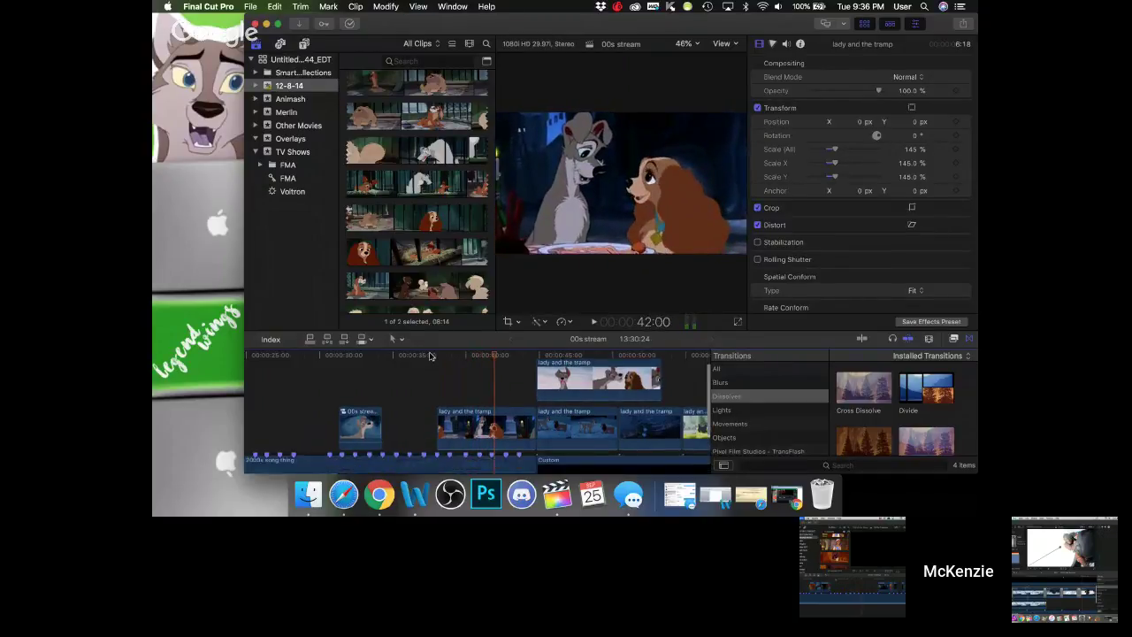
- Play the 00s stream clip from about 31 to 34 seconds, and the dinner clip up to about 41 seconds
click(350, 354)
key(space)
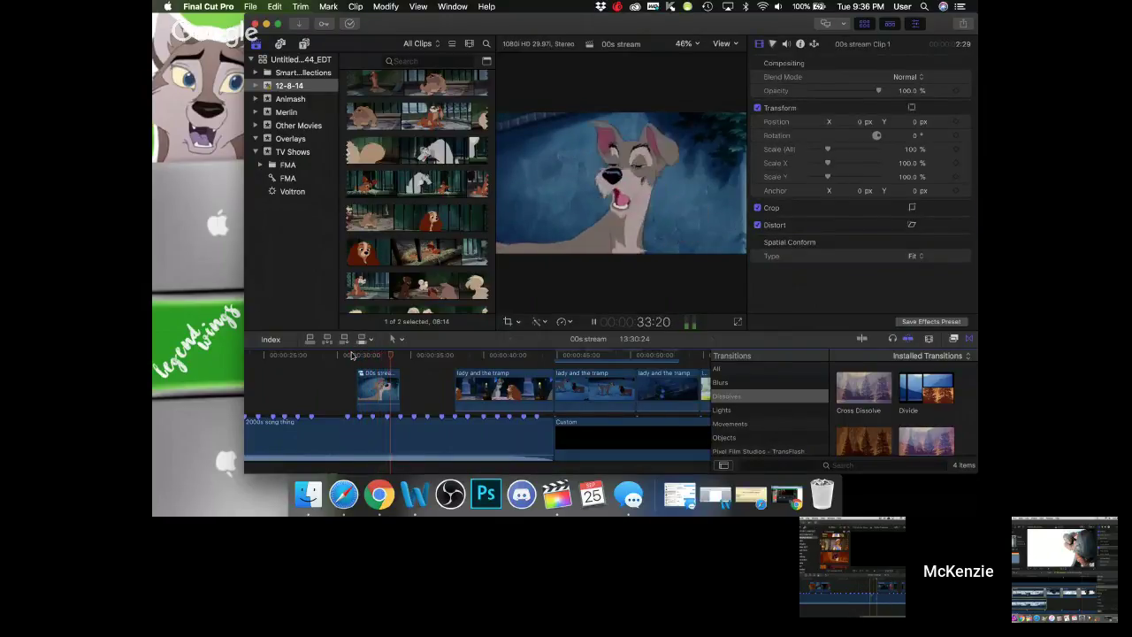
key(space)
scroll(416, 460, left, 5)
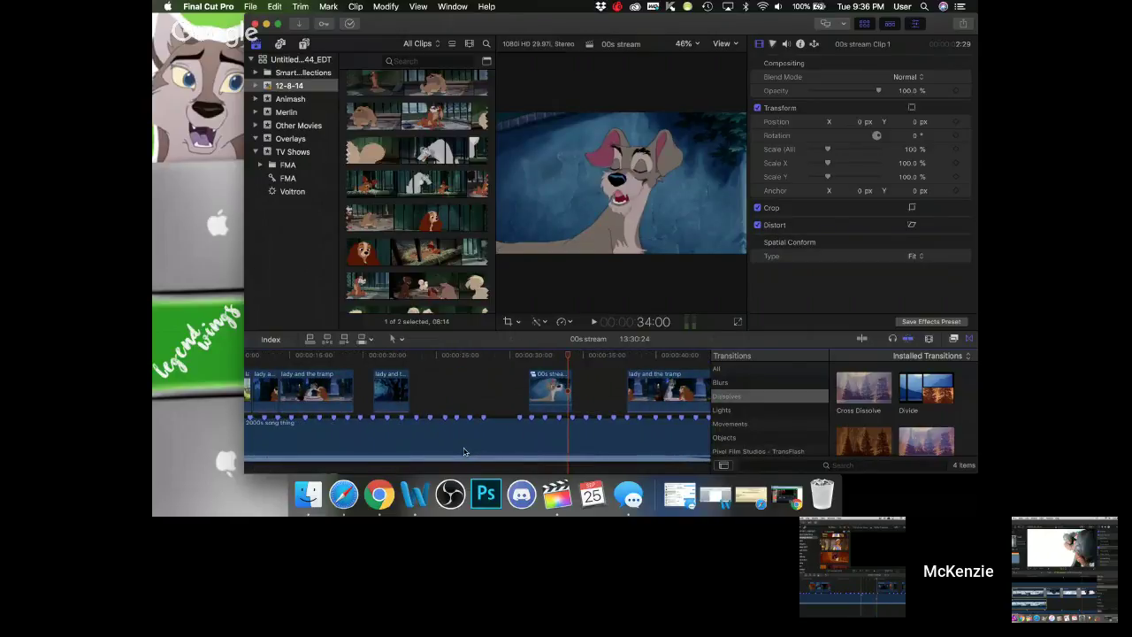
scroll(463, 447, right, 3)
mouse_move(493, 357)
mouse_down()
mouse_move(538, 363)
mouse_move(513, 368)
mouse_up()
key(space)
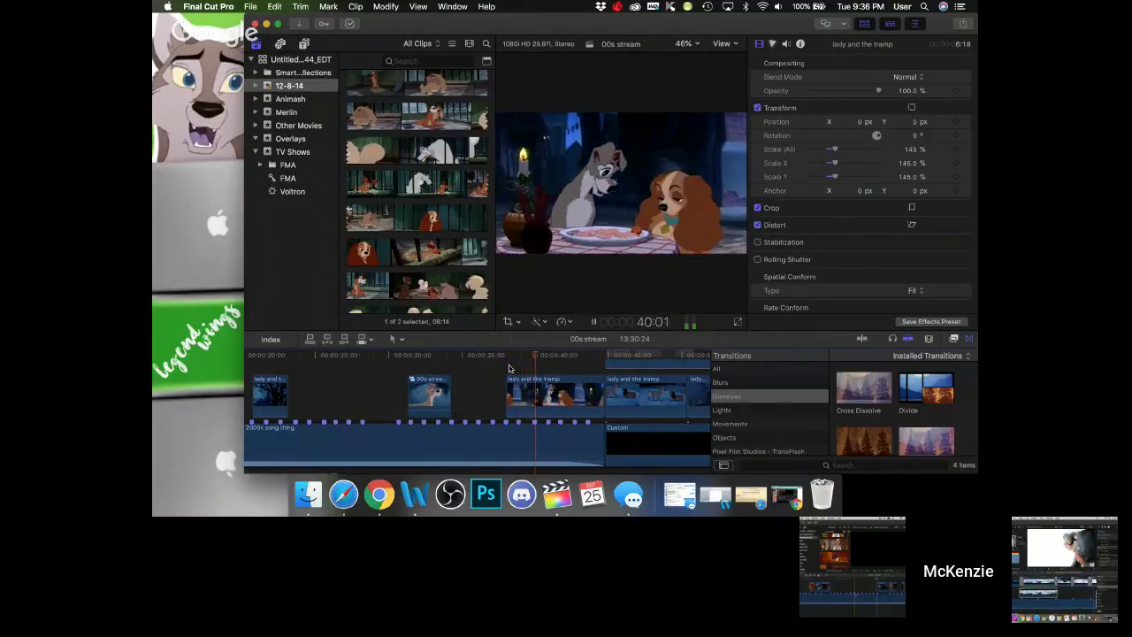
key(space)
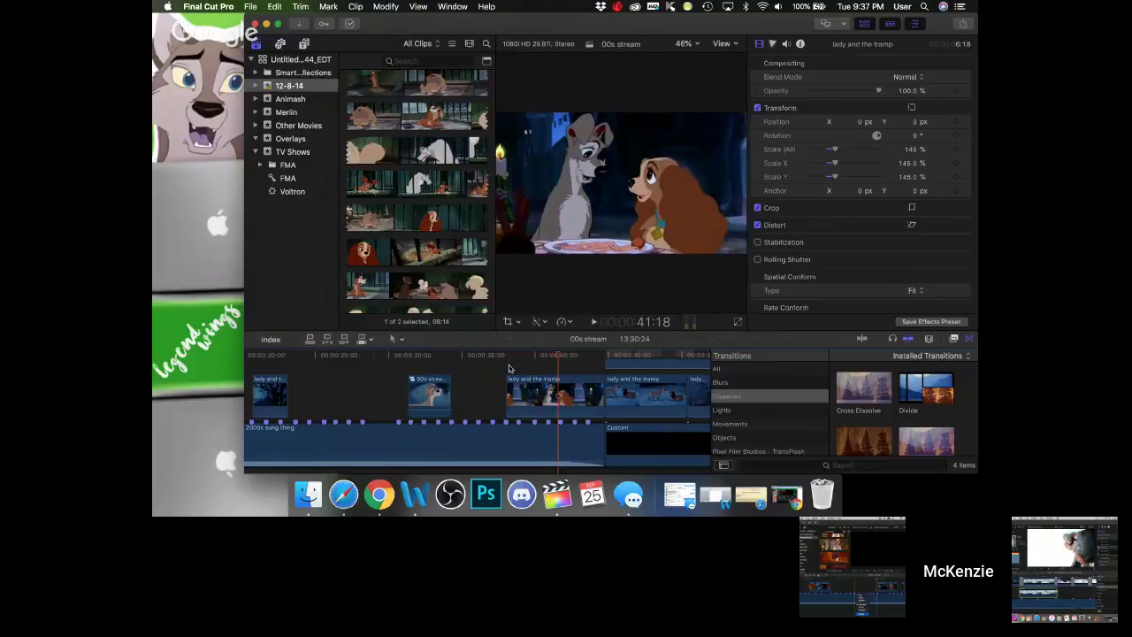
- Play the opening clips from the start of the timeline to about 5 seconds, and replay the first clip
scroll(509, 368, left, 10)
click(270, 368)
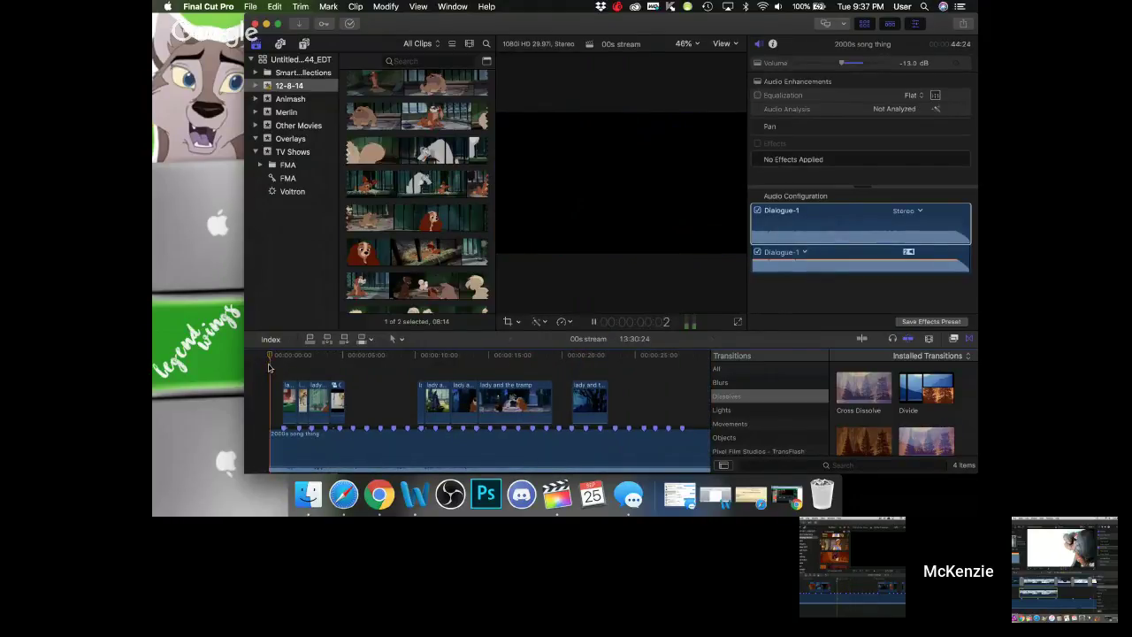
key(space)
key(space)
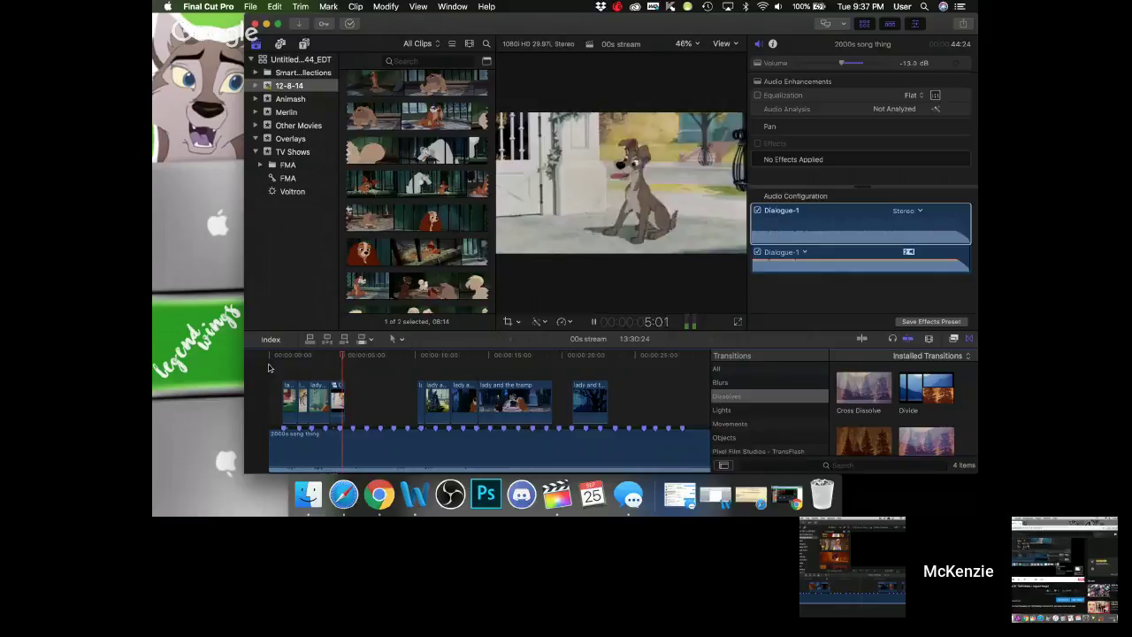
key(space)
click(282, 356)
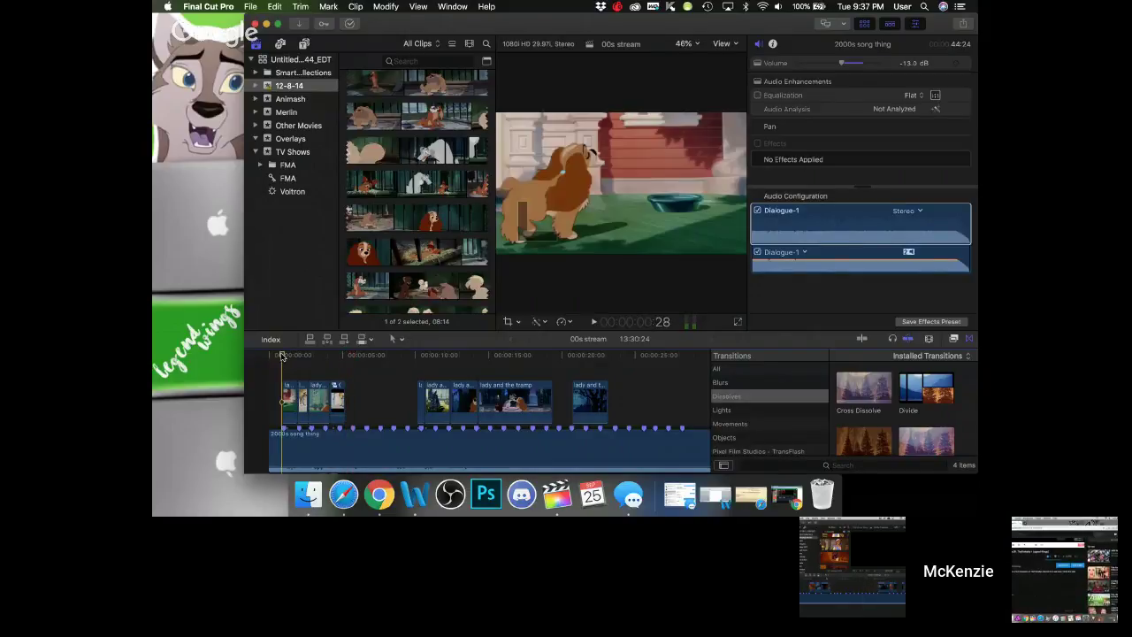
key(space)
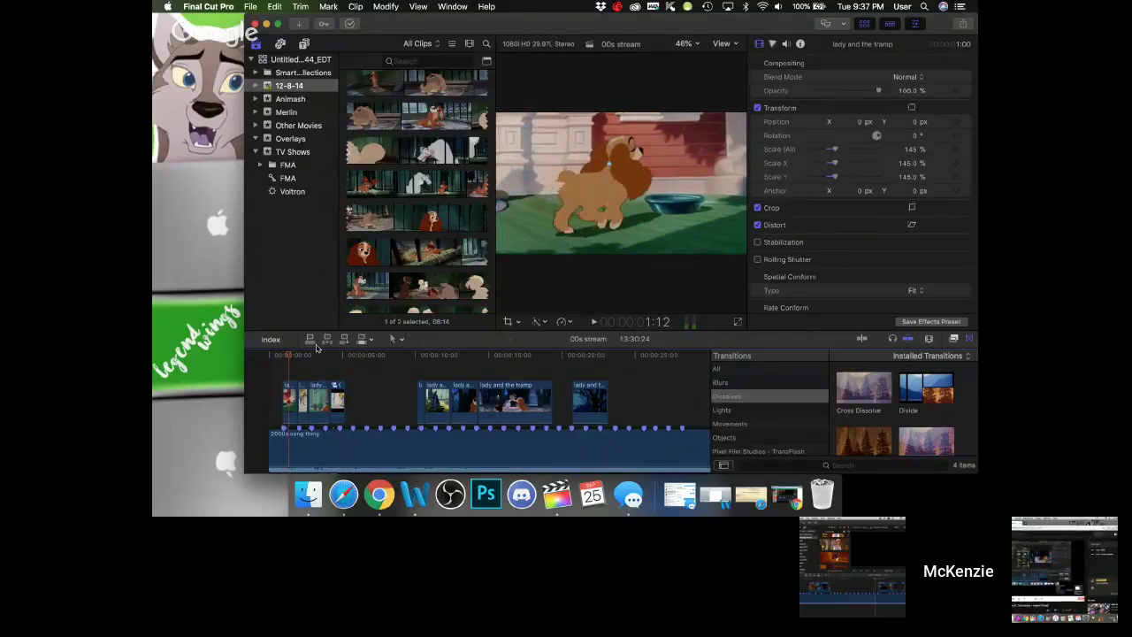
- Play and scrub through the garden clips between about 10 and 12 seconds on the timeline
click(417, 356)
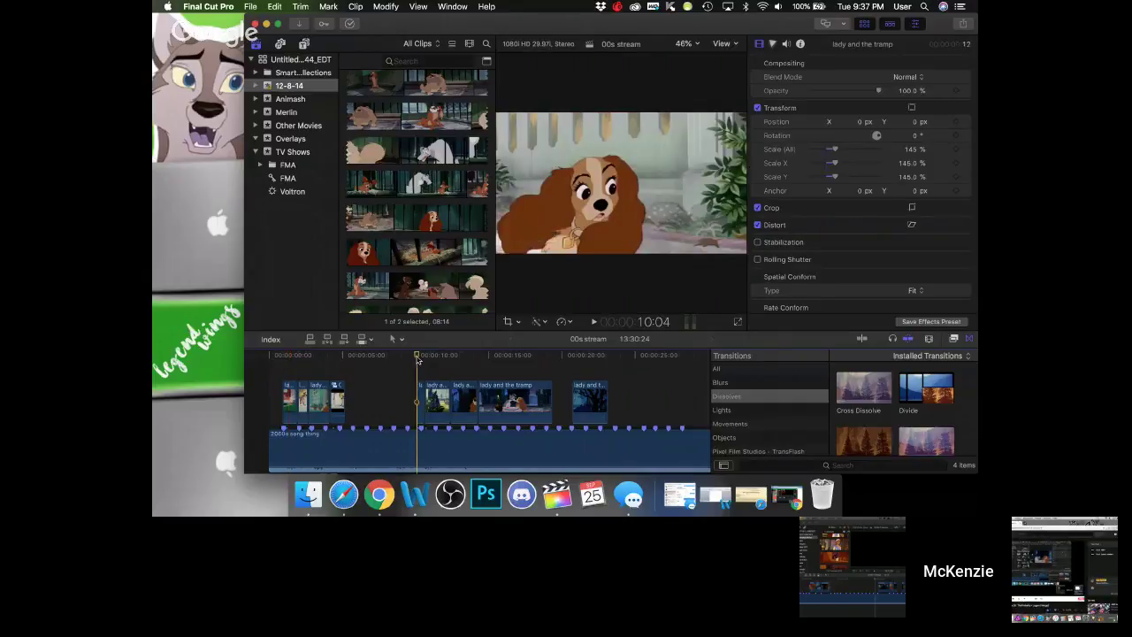
key(space)
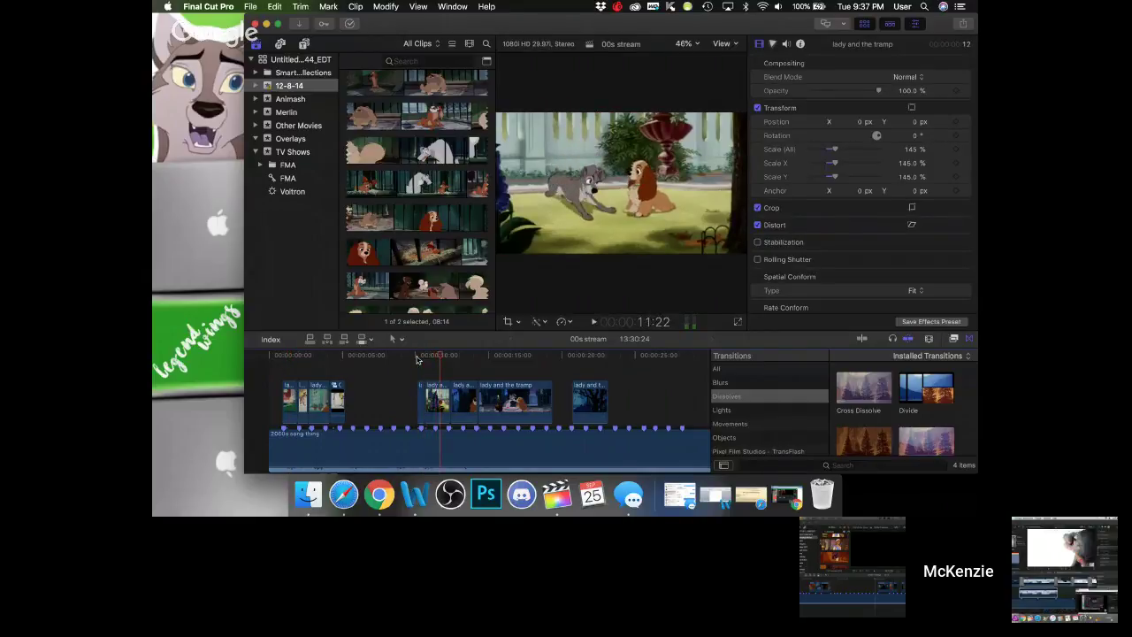
drag(451, 356, 421, 355)
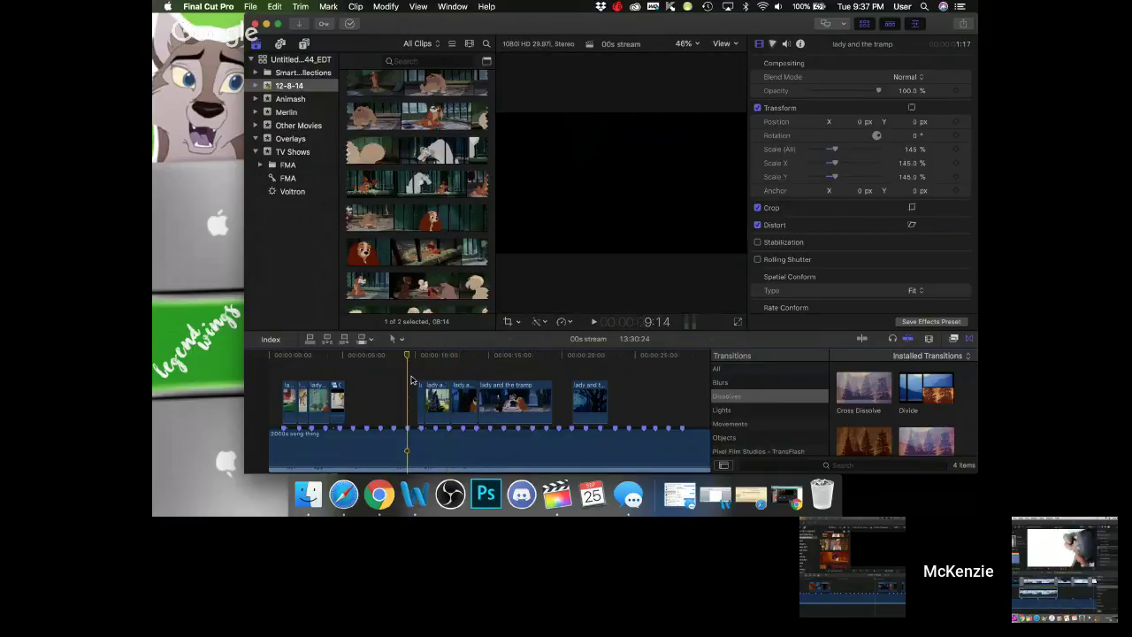
key(space)
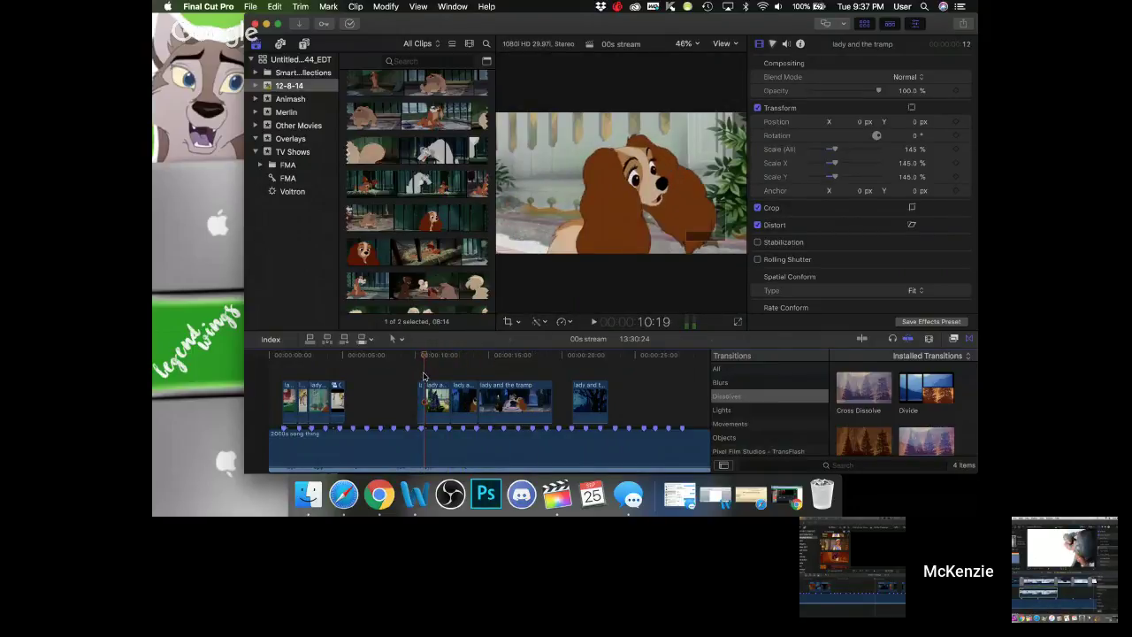
click(414, 361)
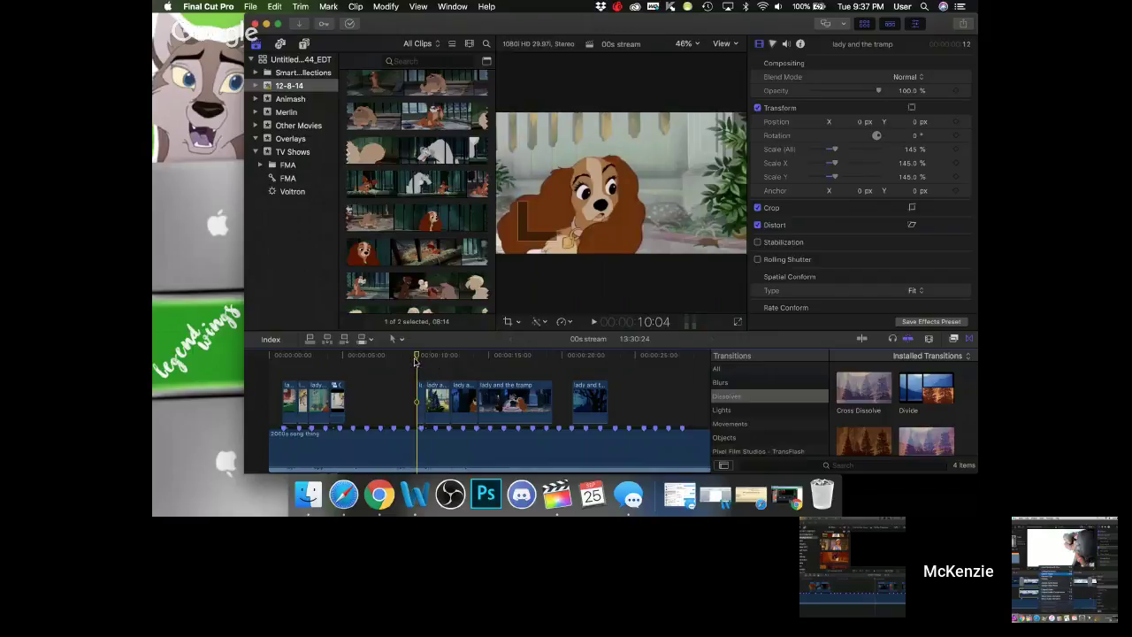
drag(415, 361, 429, 357)
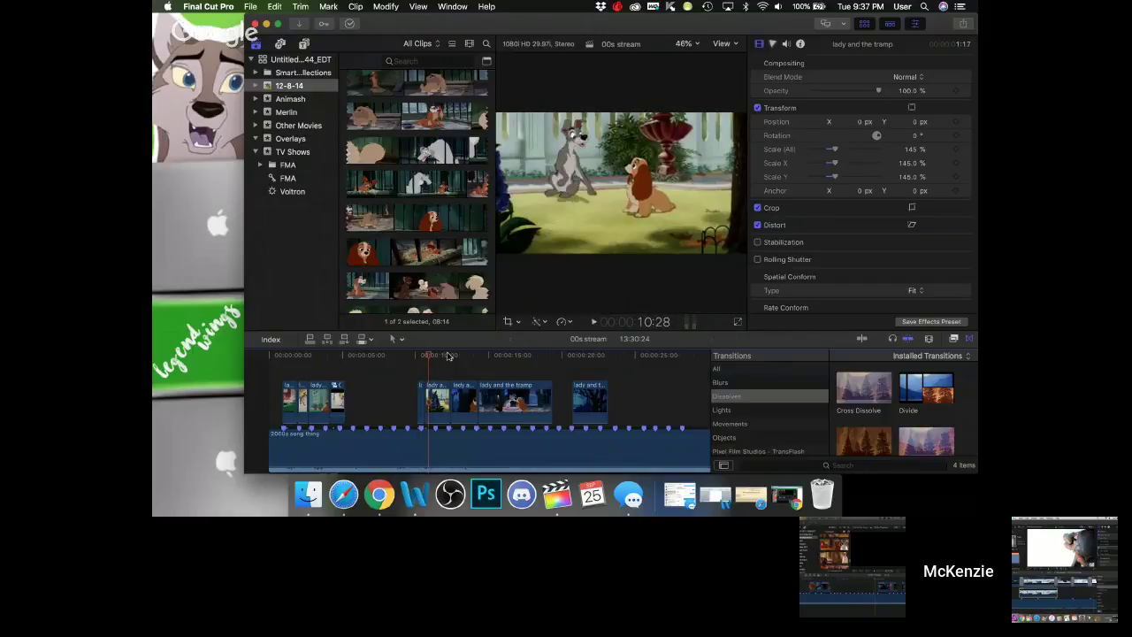
- Check the night and dinner clips from about 14 to 18 seconds, and replay the opening clips from the first marker
click(476, 358)
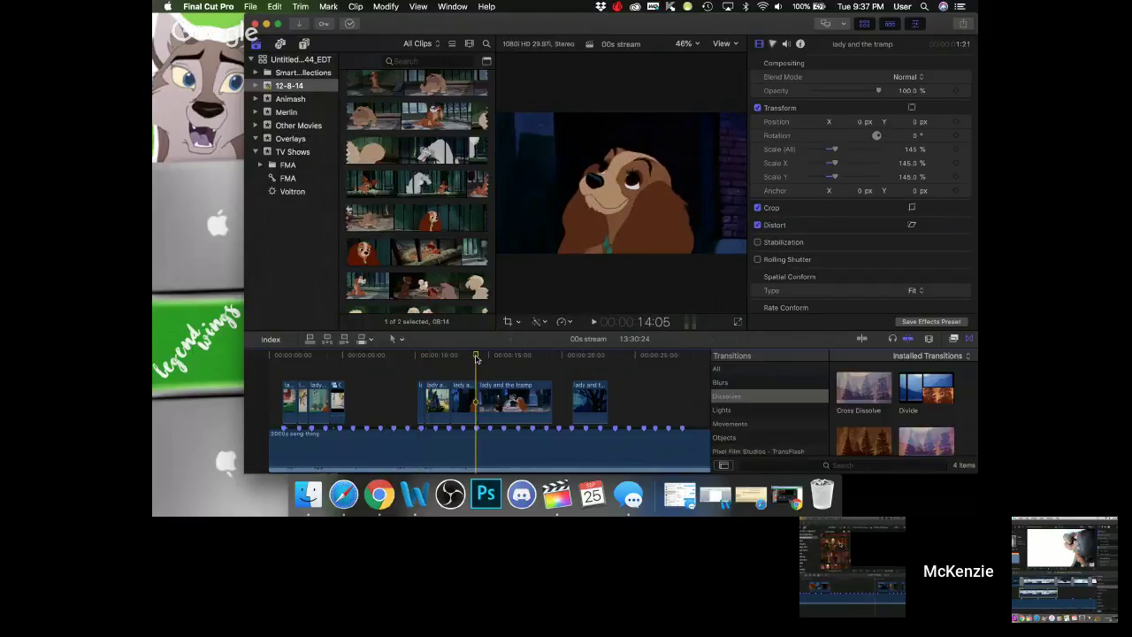
click(503, 358)
click(536, 358)
click(490, 387)
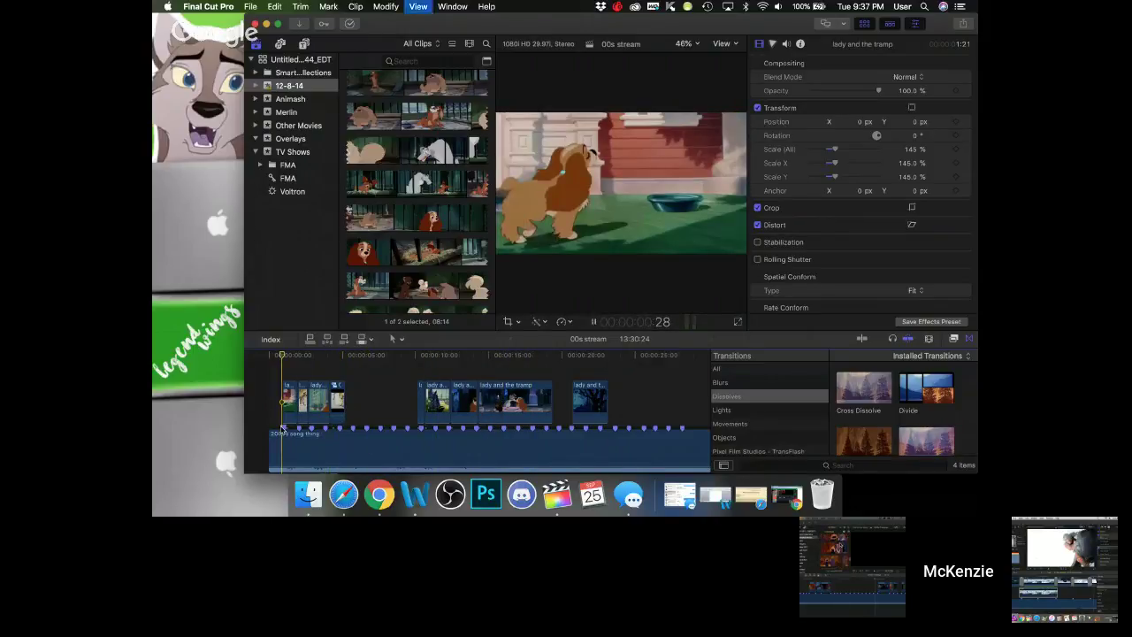
key(space)
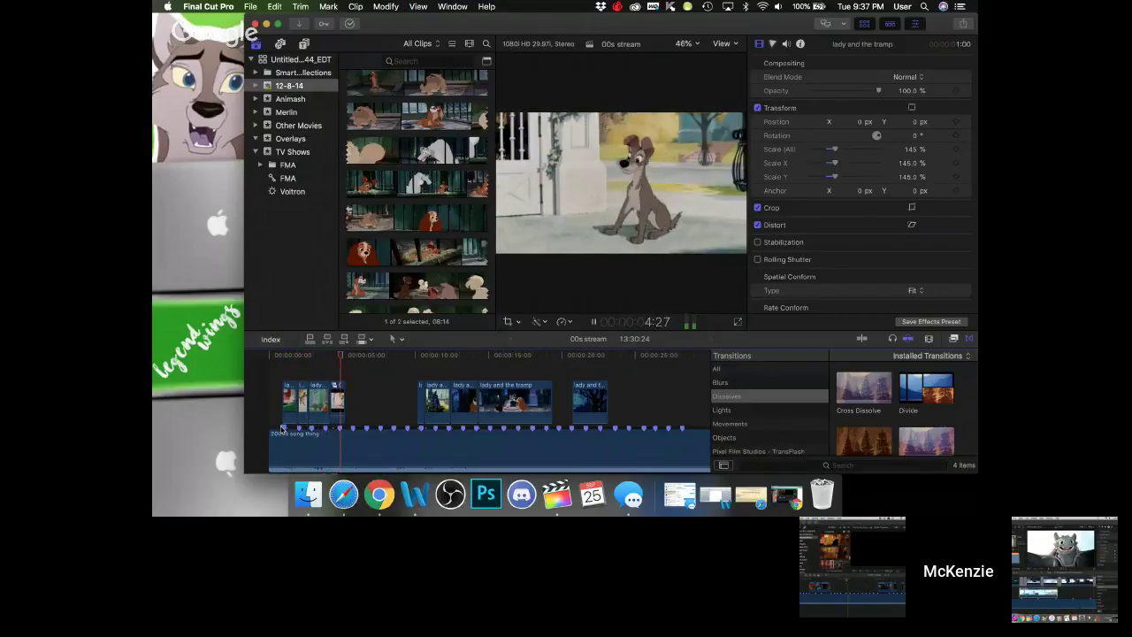
click(281, 431)
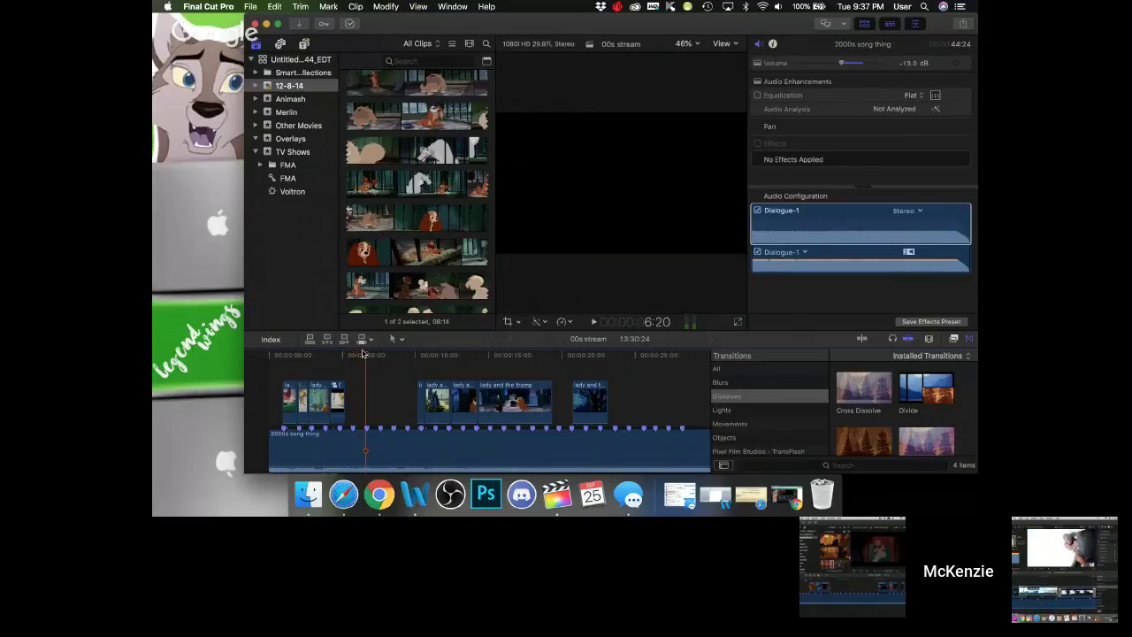
- Browse the footage in the 12-8-14 event, and play the timeline gap between about 7 and 10 seconds
scroll(398, 195, up, 10)
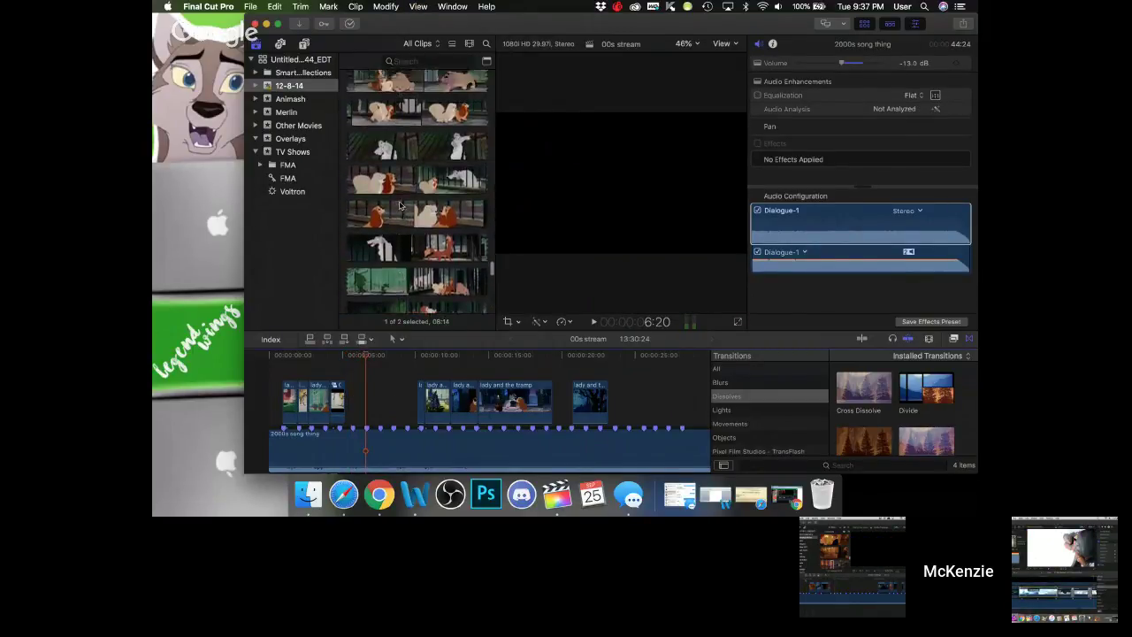
scroll(399, 206, up, 10)
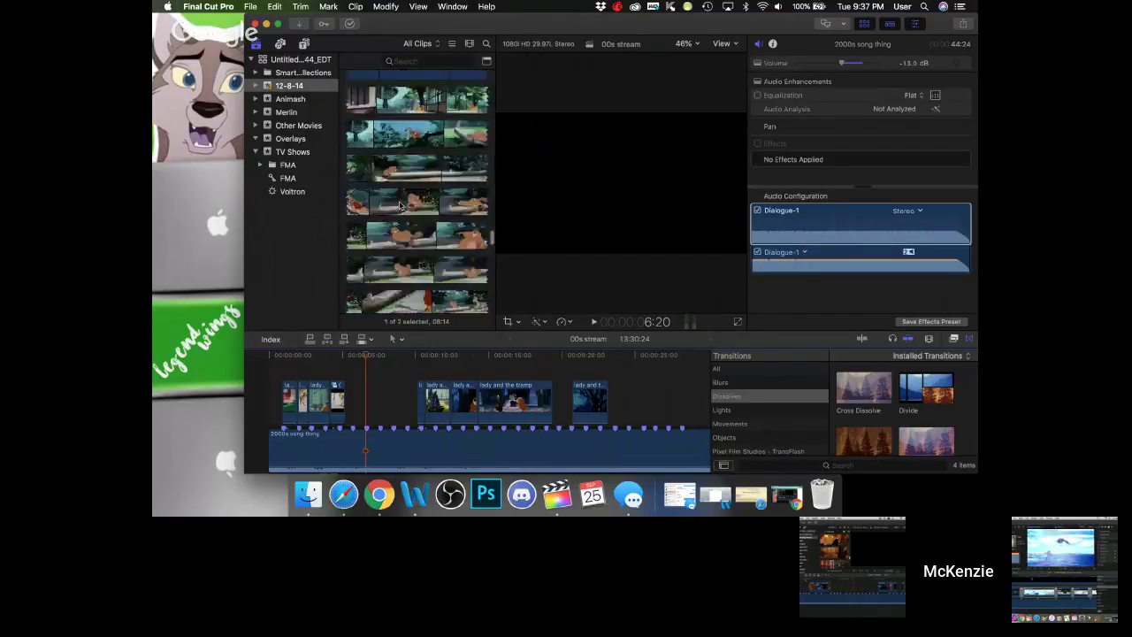
scroll(400, 194, up, 5)
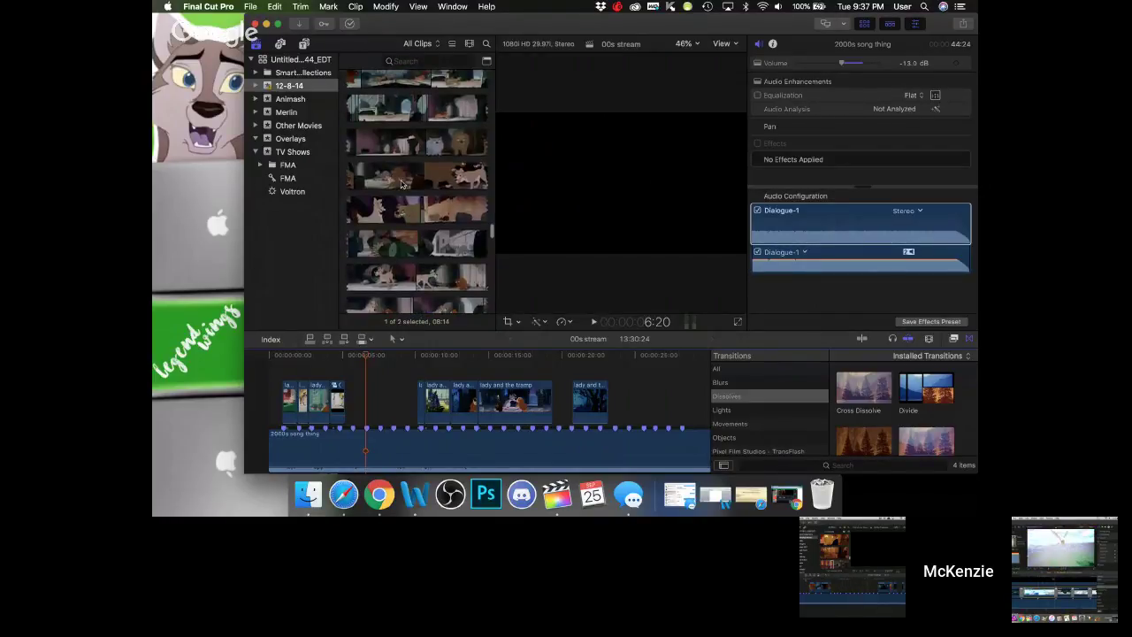
key(space)
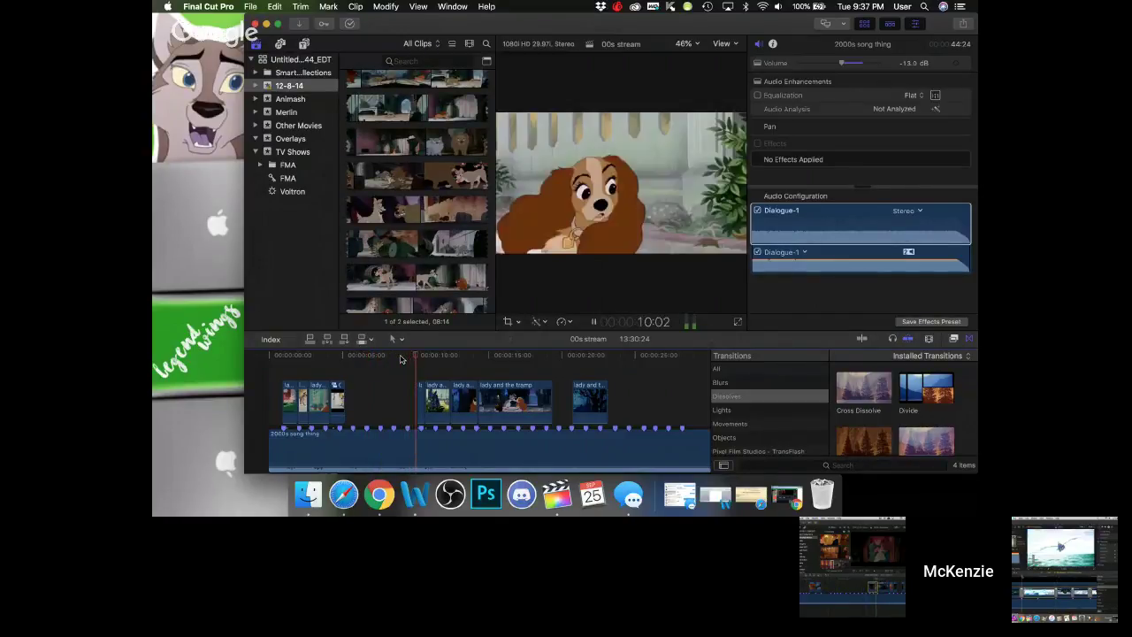
key(space)
click(383, 354)
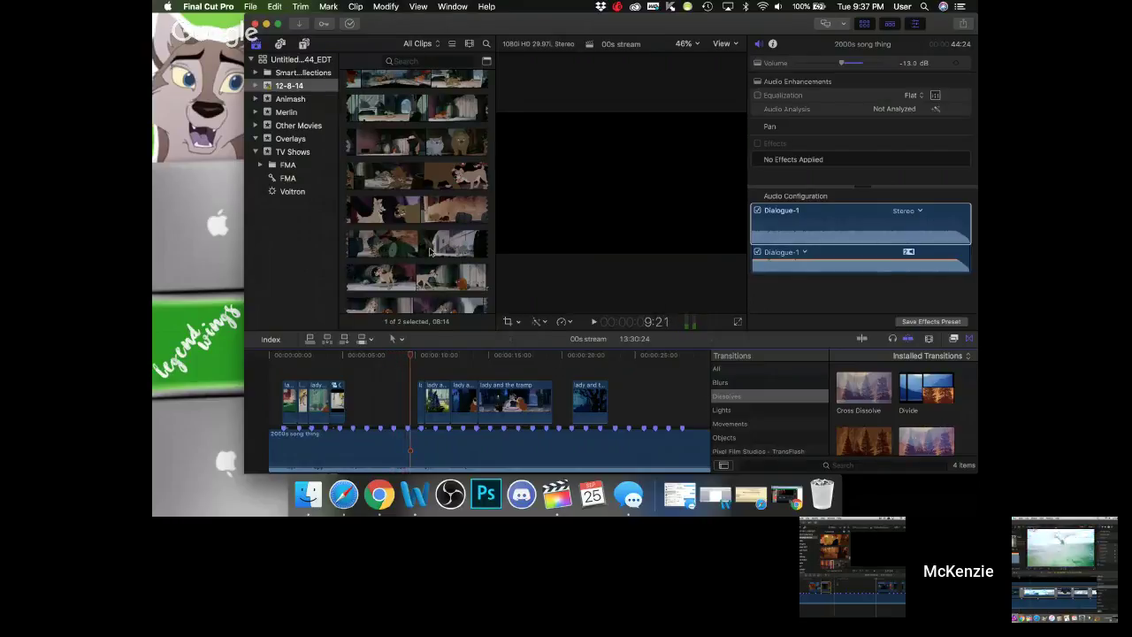
- Find the garden scene in the 12-8-14 event footage and preview the lady and the tramp source around 23:09 to 23:25
scroll(430, 252, down, 10)
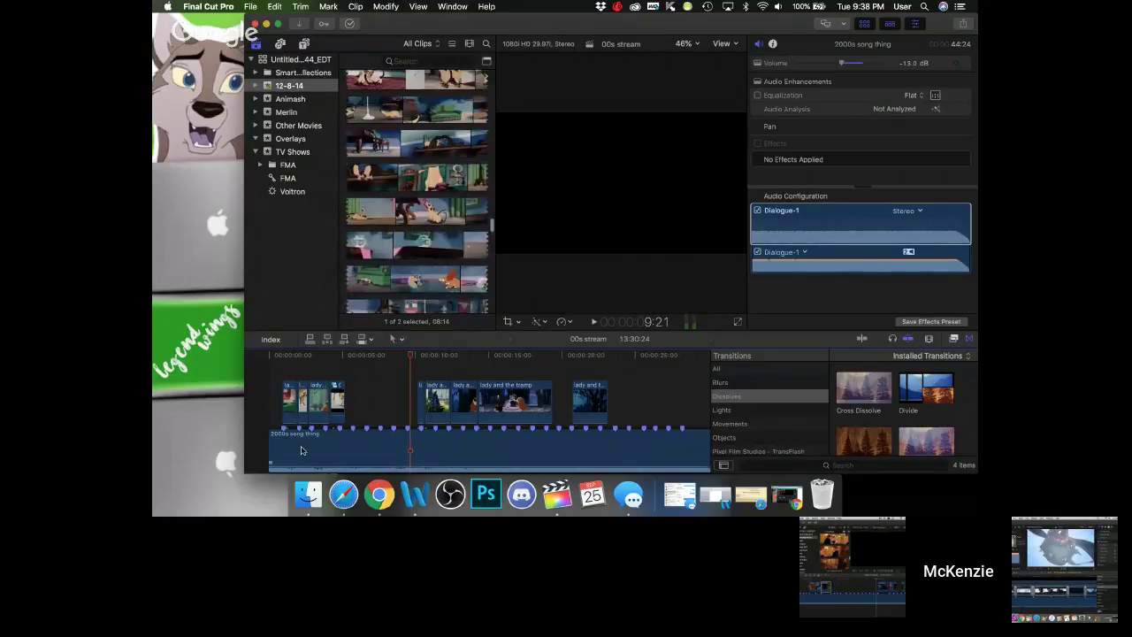
scroll(378, 286, down, 5)
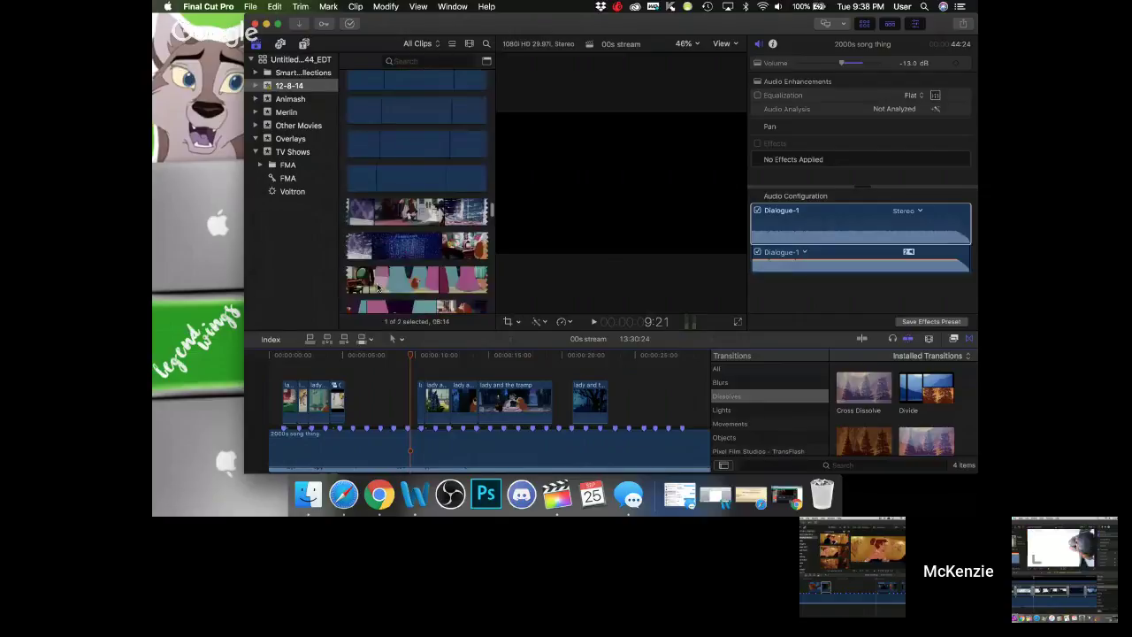
click(471, 59)
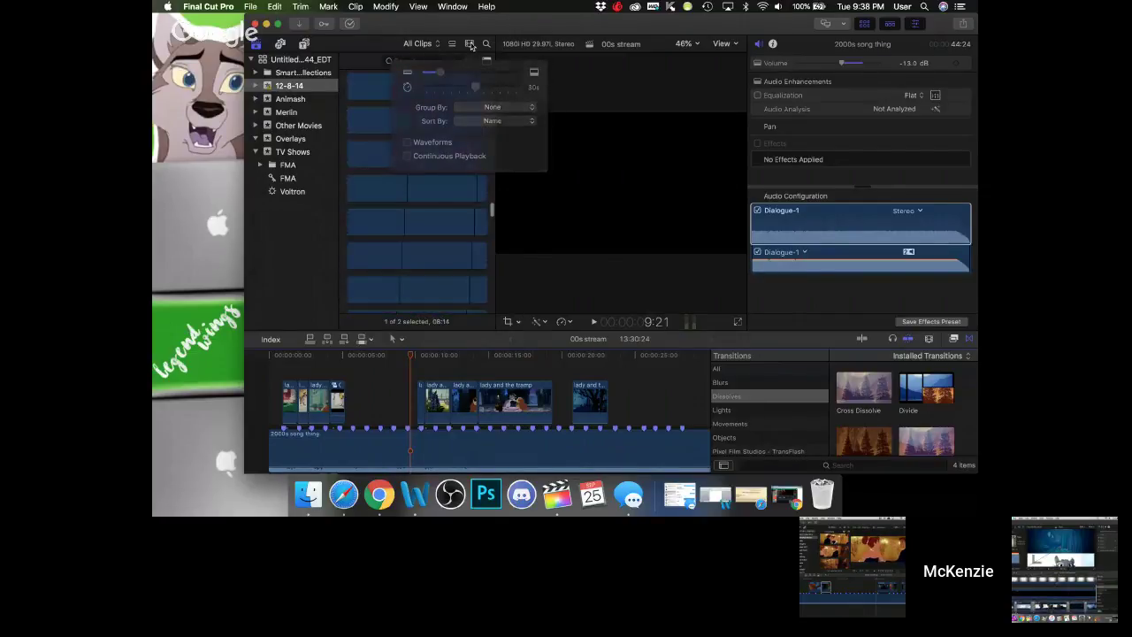
click(422, 213)
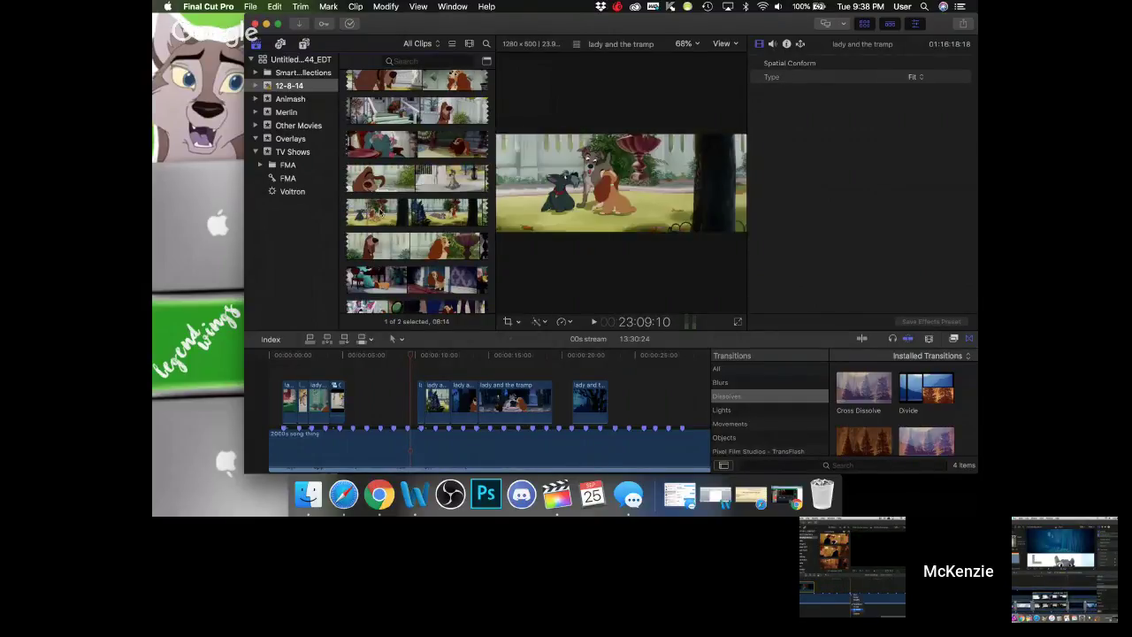
key(space)
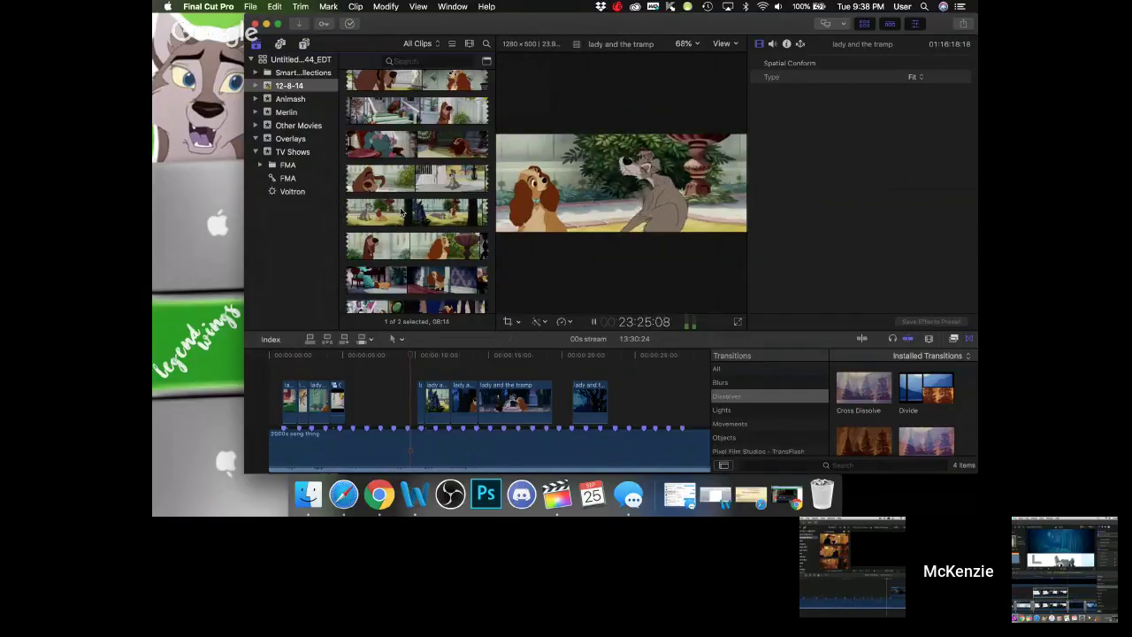
key(space)
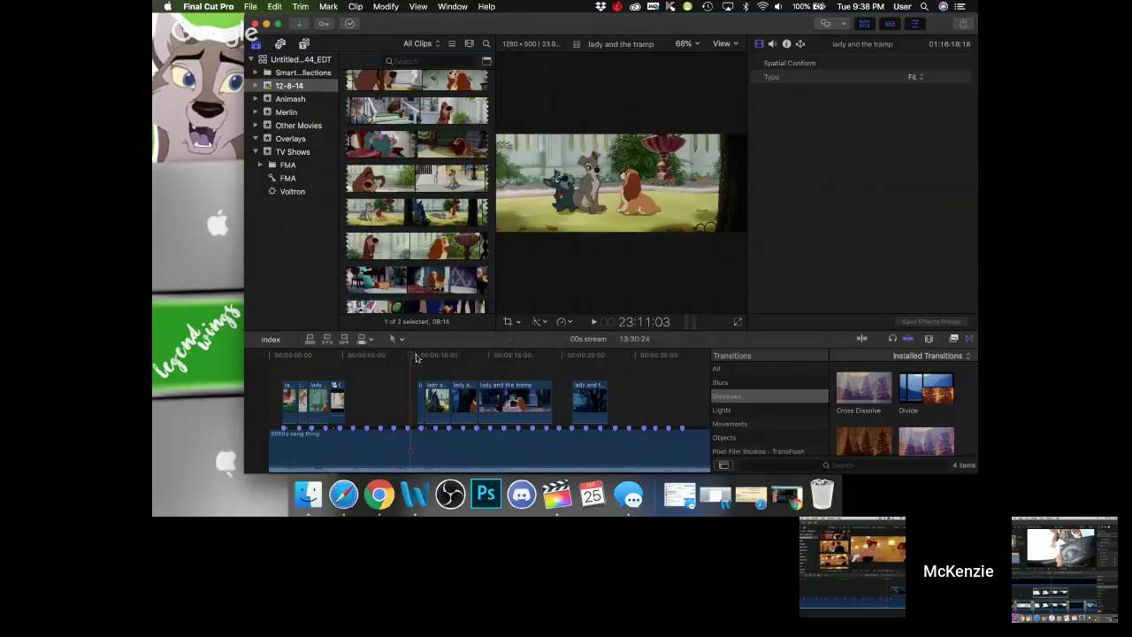
- Move the three-dog garden clip from about 1:02 to the gap at about 25 seconds, and place the playhead at 10:04
click(480, 365)
key(super+minus)
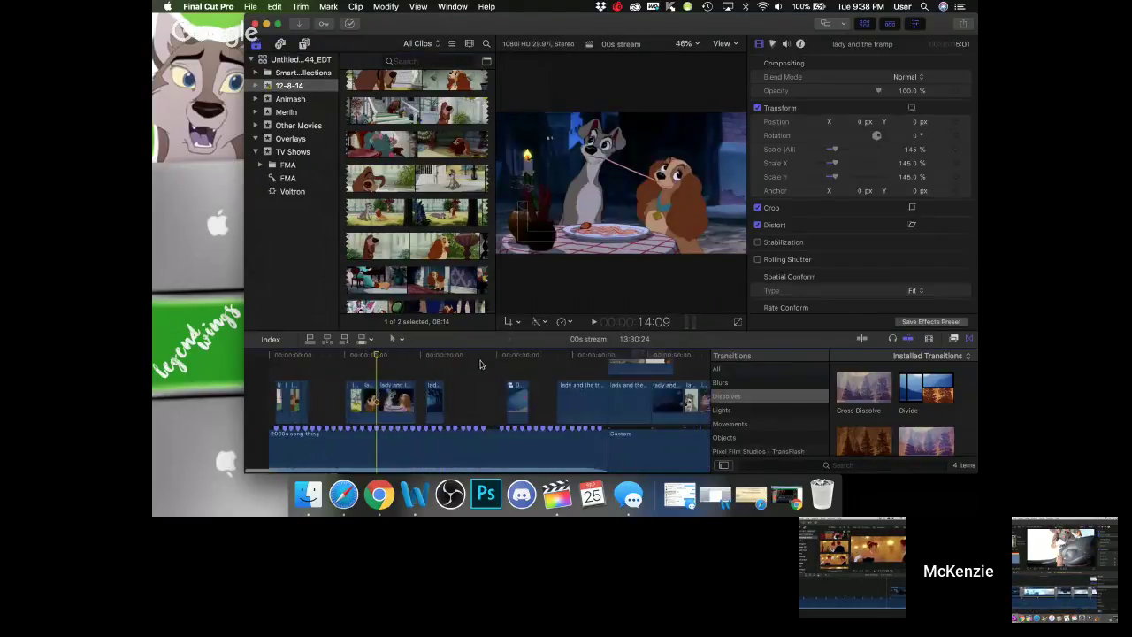
scroll(547, 381, right, 5)
scroll(553, 377, up, 2)
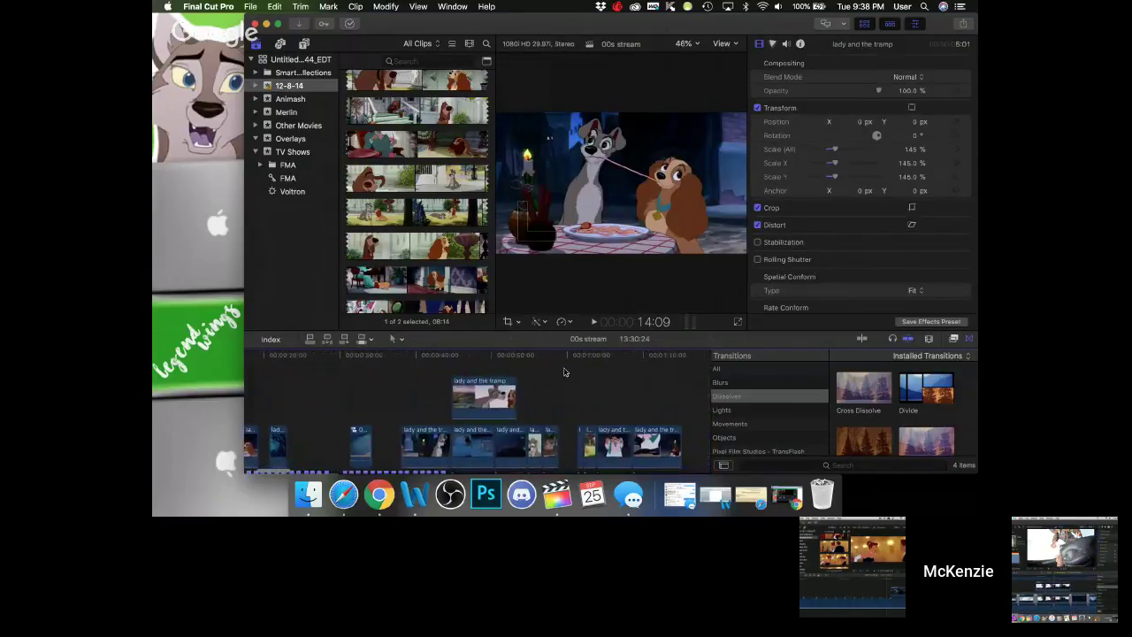
click(583, 358)
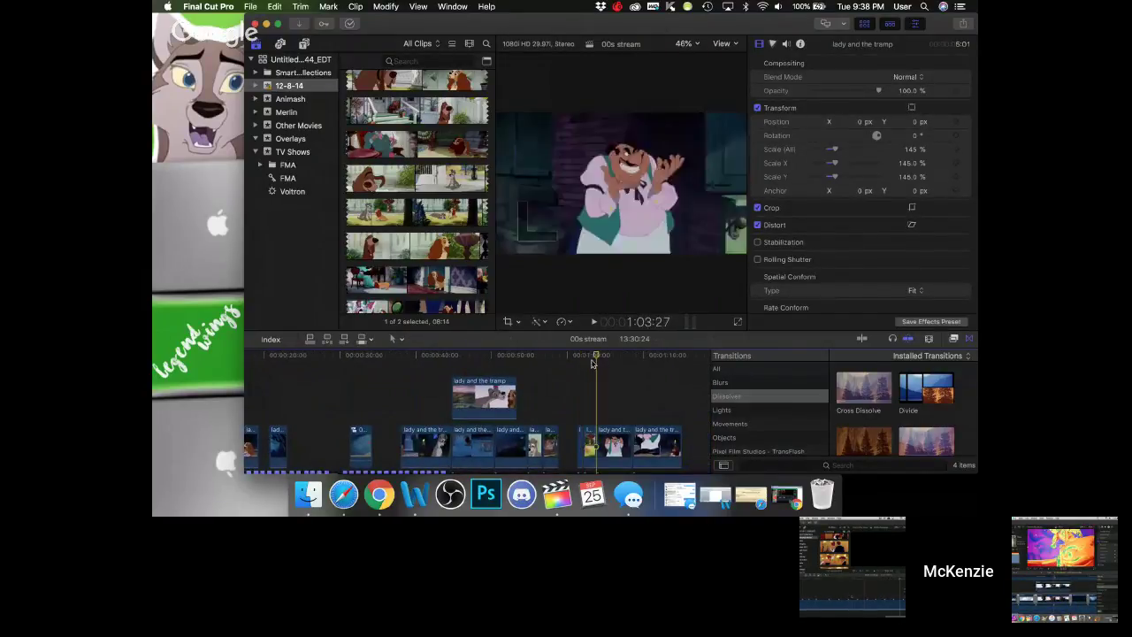
scroll(586, 369, down, 2)
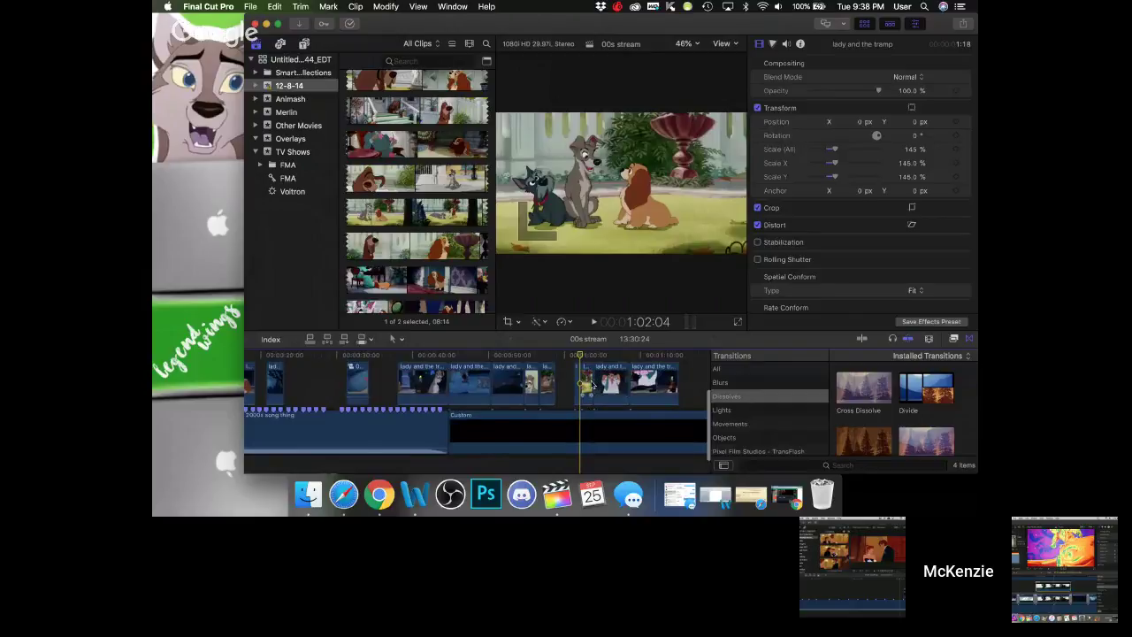
drag(592, 382, 304, 381)
scroll(347, 383, left, 5)
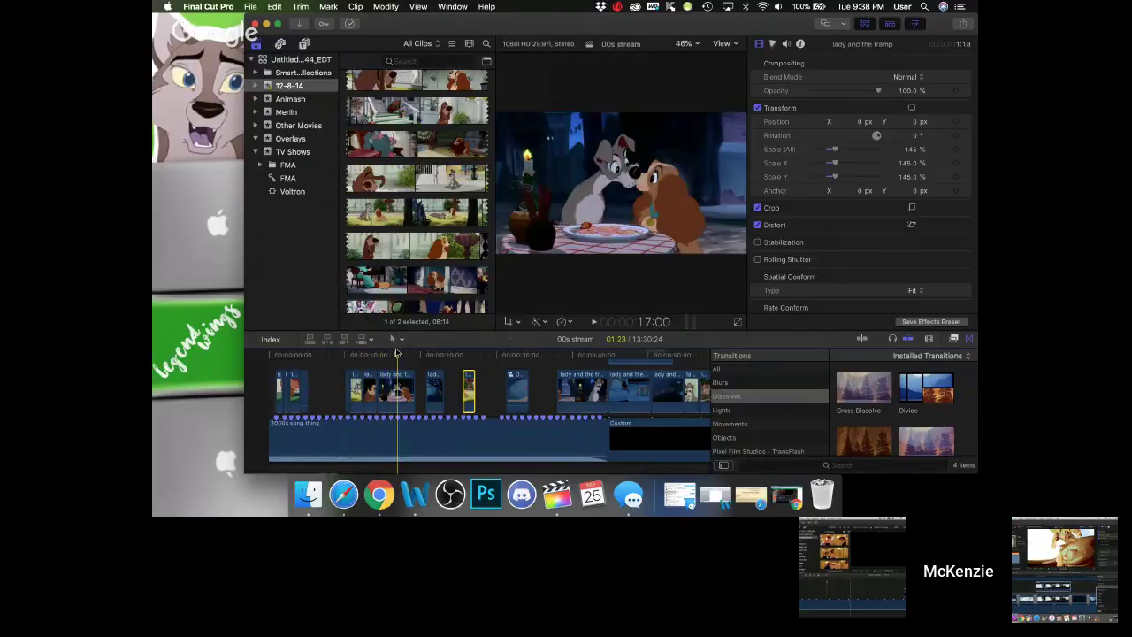
click(346, 357)
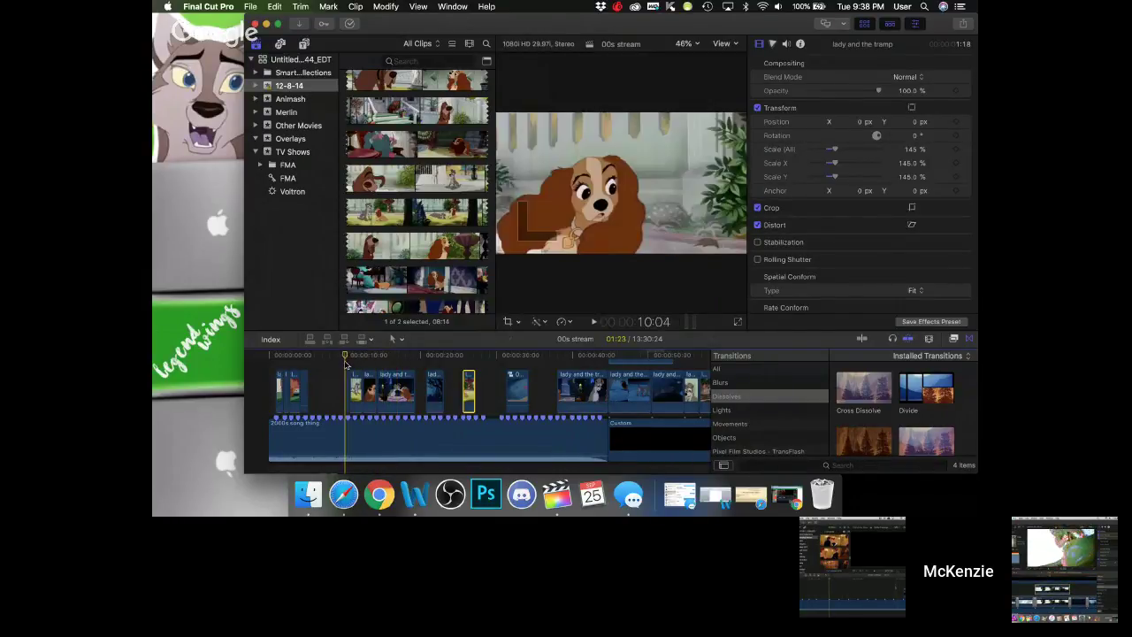
- Replay the start of the garden scene with the lady and the tramp several times from 10:04
key(space)
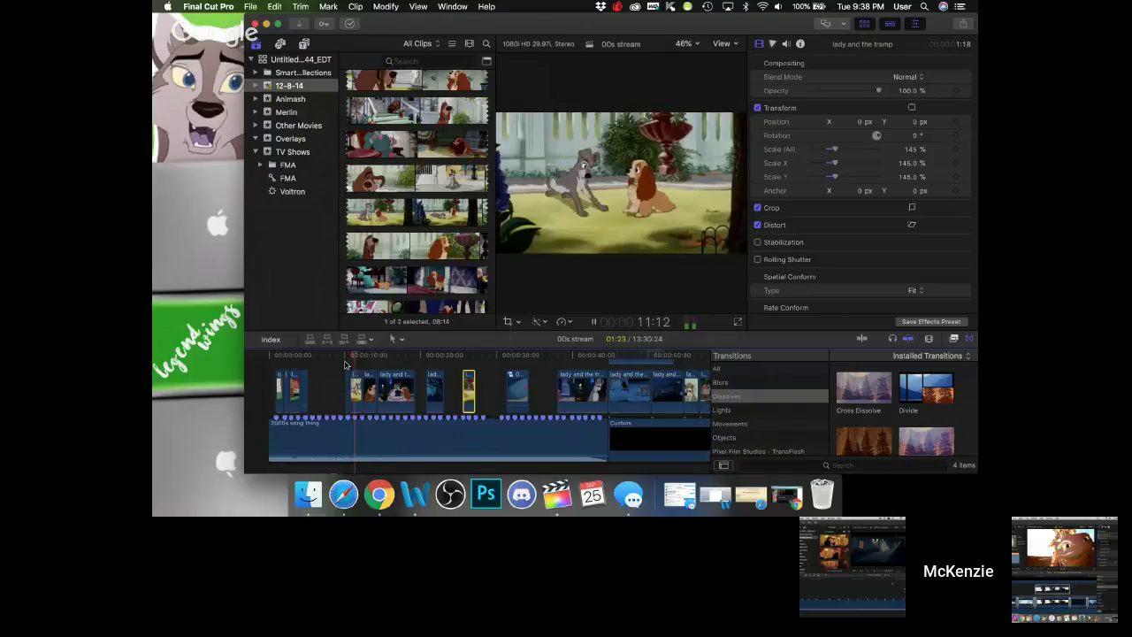
key(space)
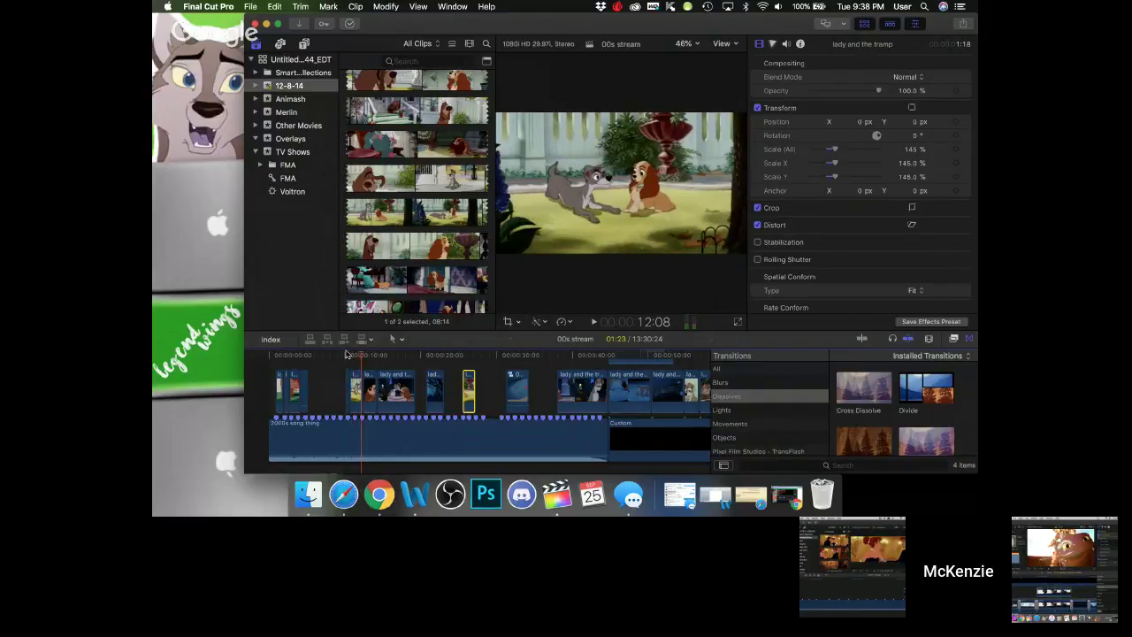
click(346, 355)
key(space)
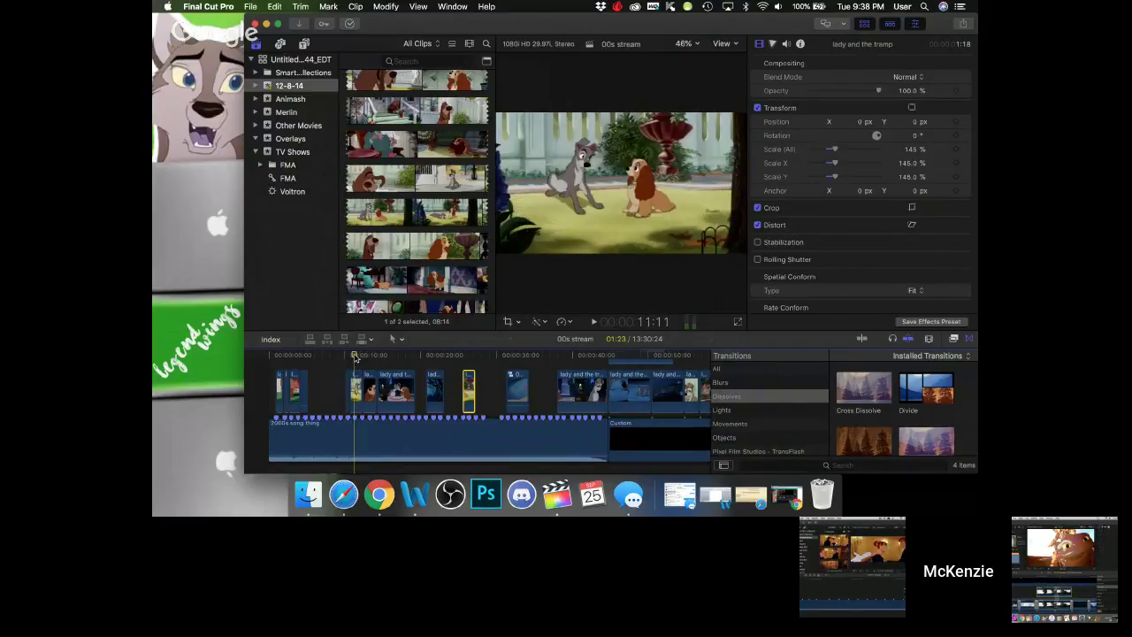
key(space)
click(346, 359)
key(space)
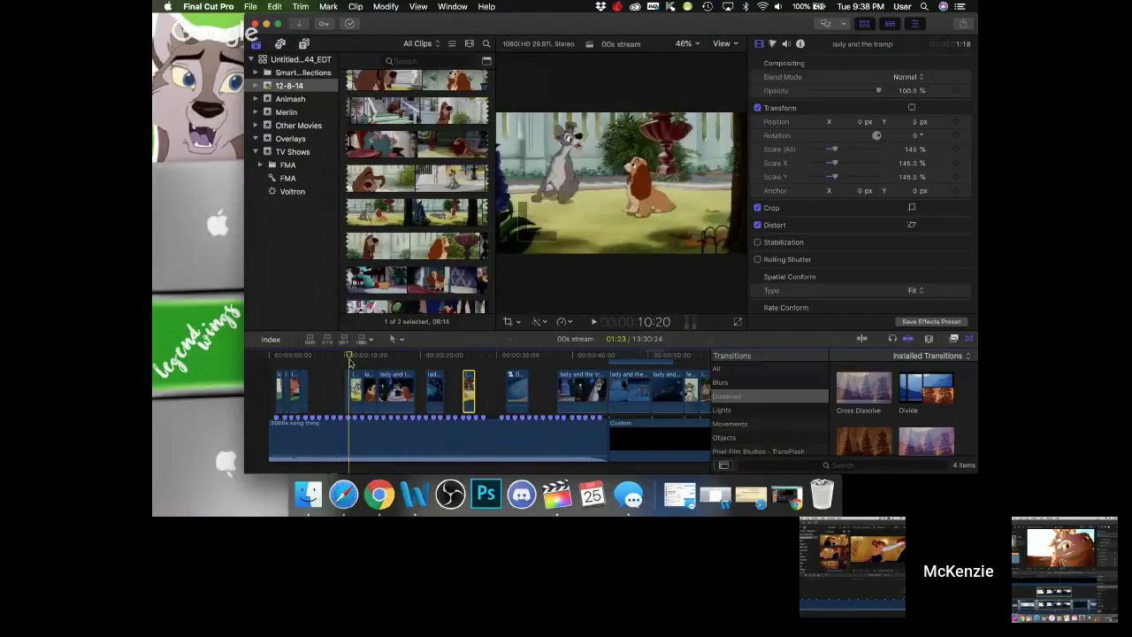
key(space)
click(346, 359)
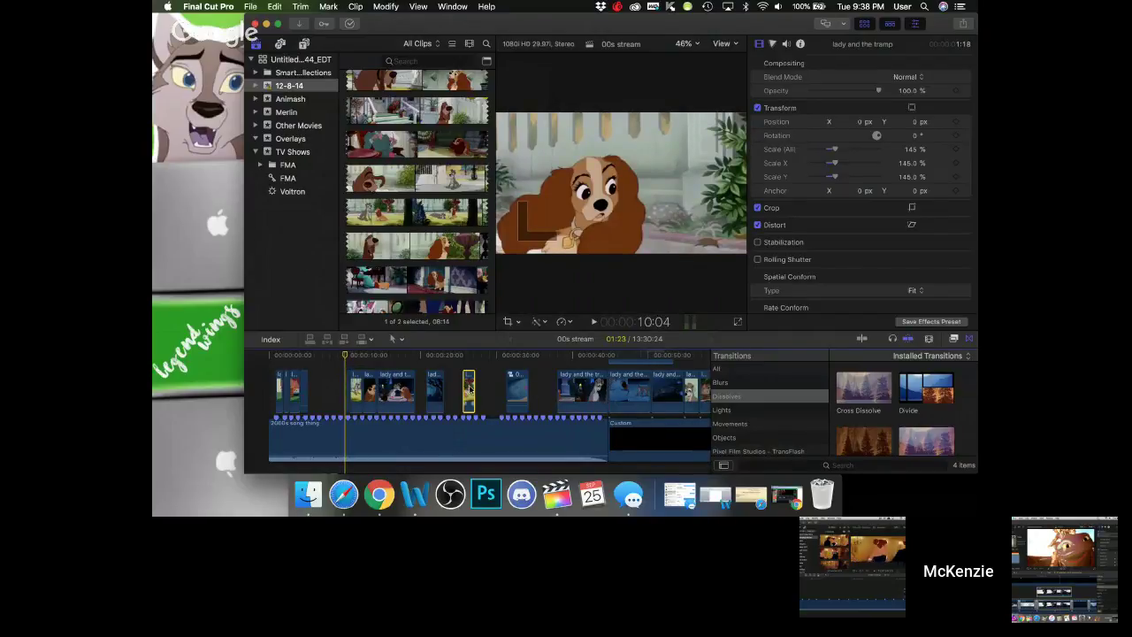
- Move the three-dog garden clip from about 25 seconds to the gap just before 10:04, and widen the editing window
drag(470, 388, 339, 390)
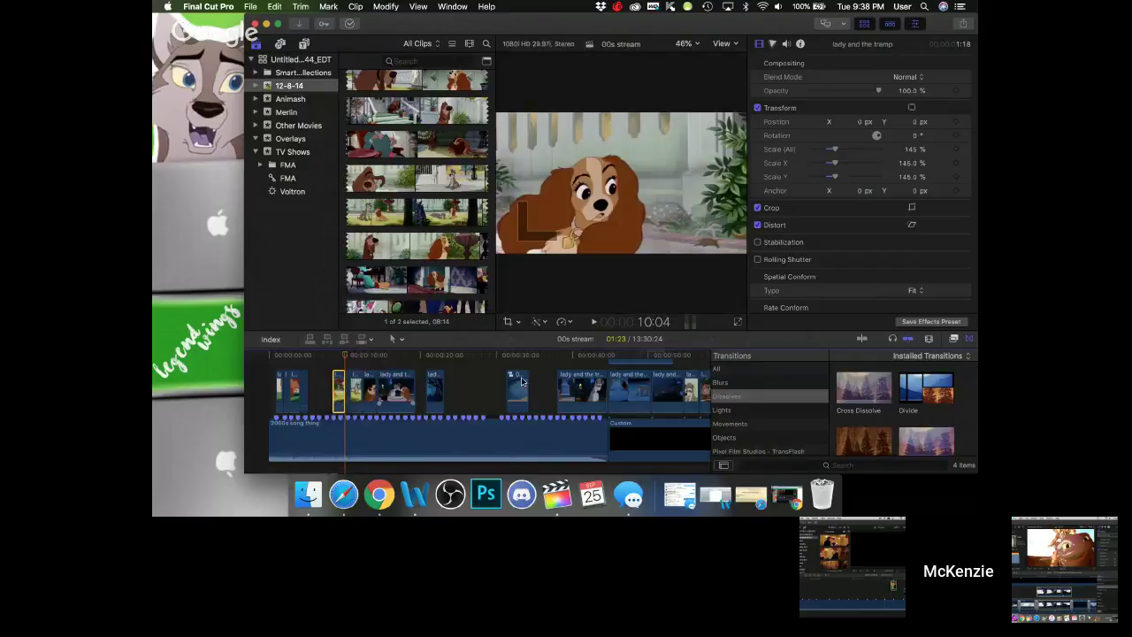
click(799, 506)
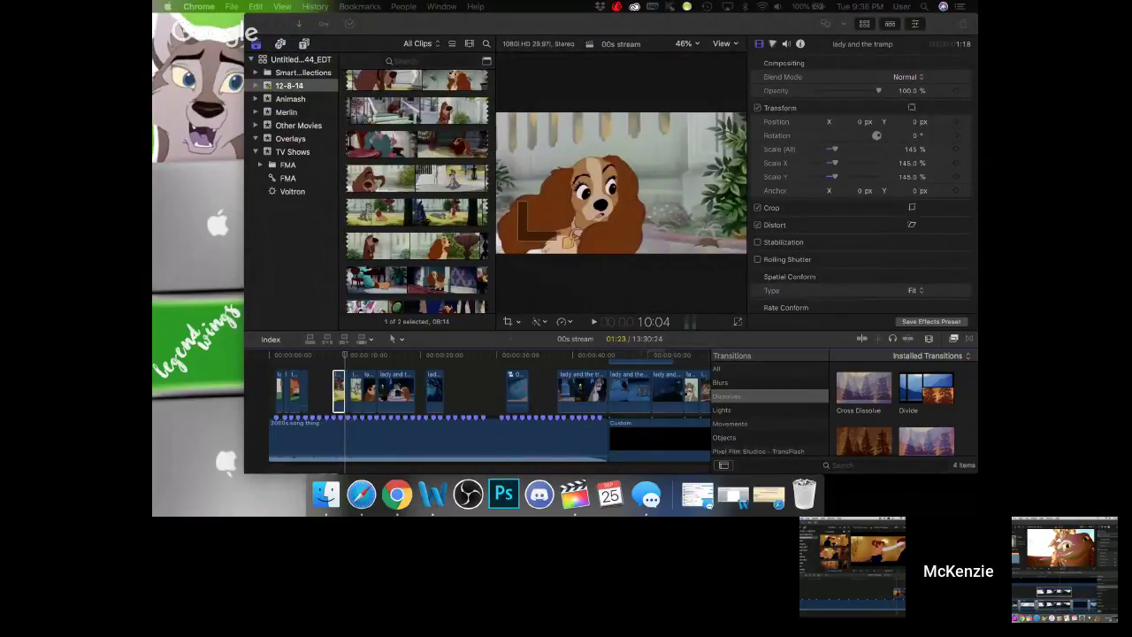
click(620, 88)
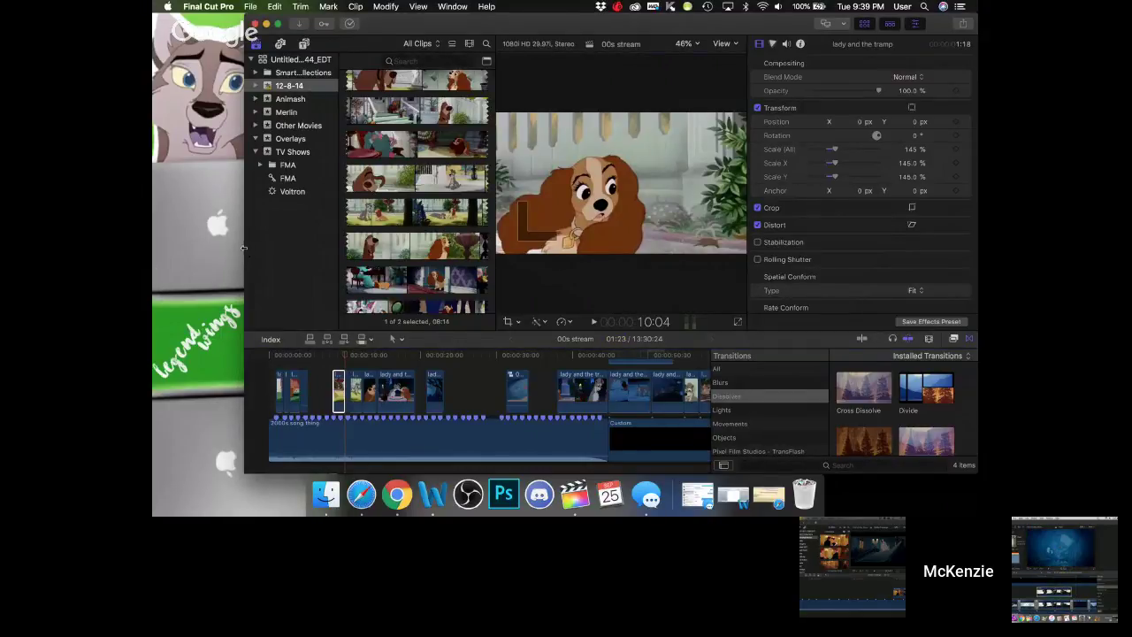
drag(243, 249, 153, 269)
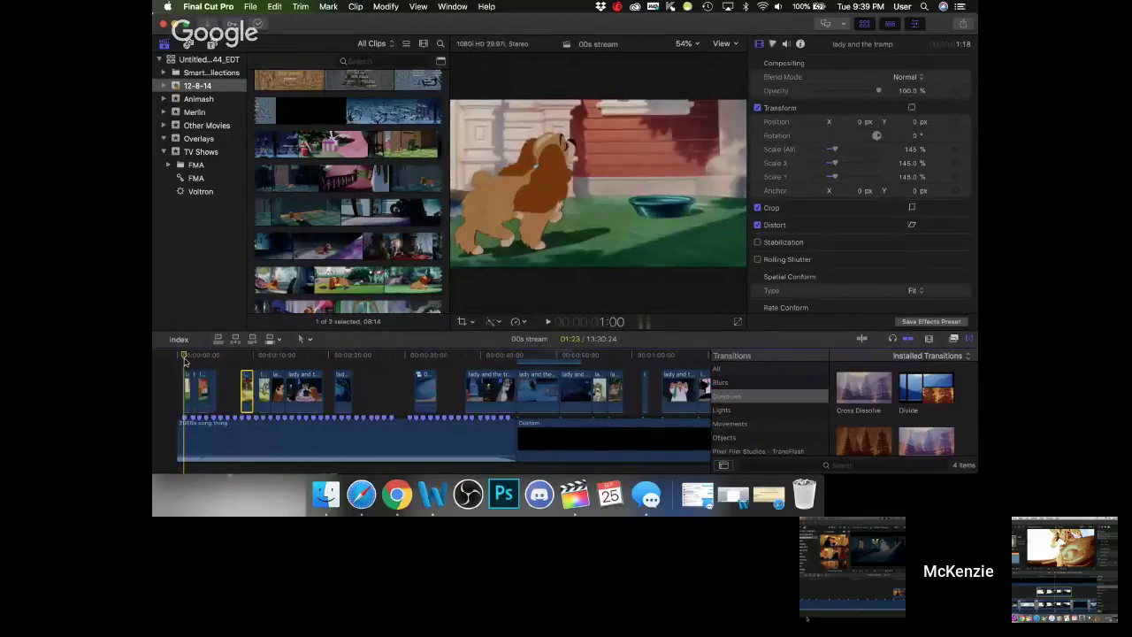
key(space)
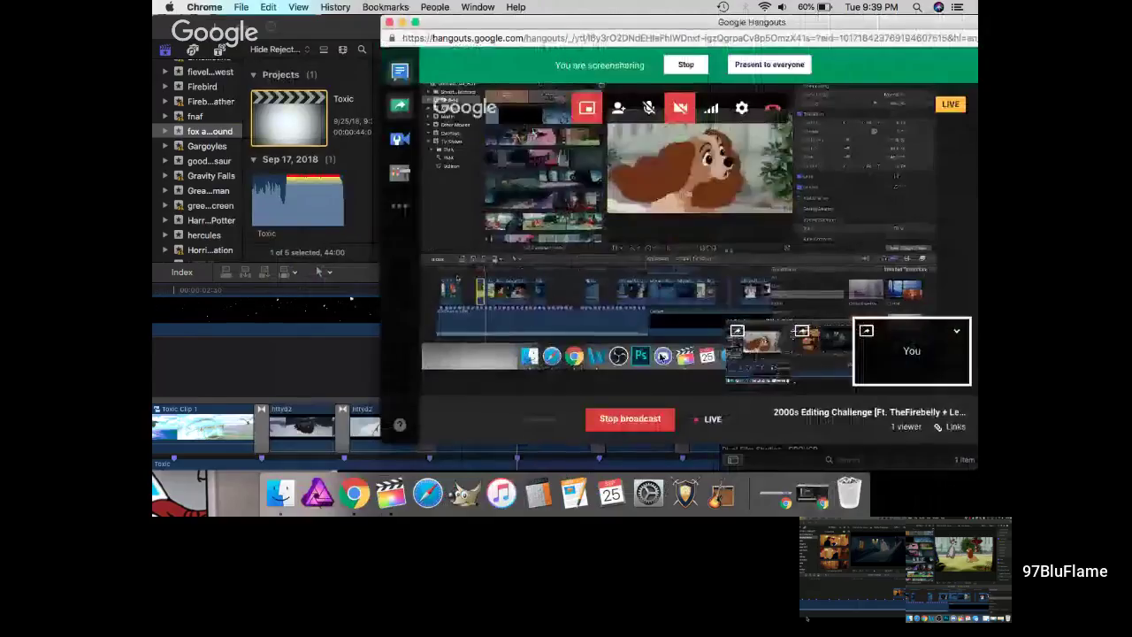
- Switch to Final Cut Pro with the Toxic project and preview the layered httyd2 clips from 5:01
click(334, 373)
click(428, 292)
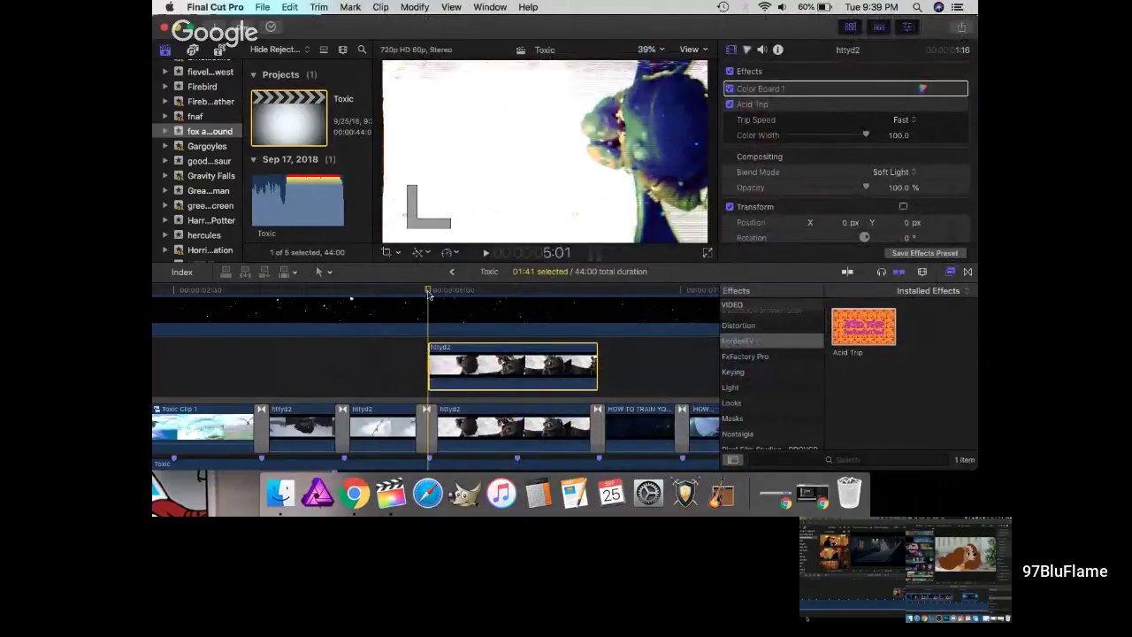
key(space)
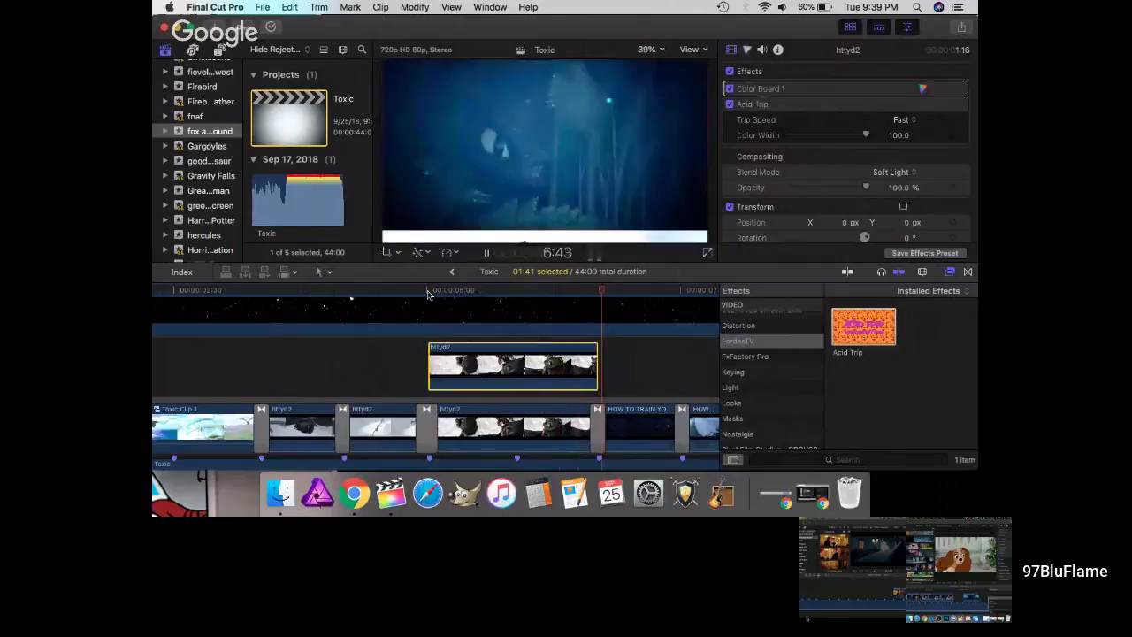
key(space)
scroll(428, 390, left, 2)
scroll(428, 390, left, 2)
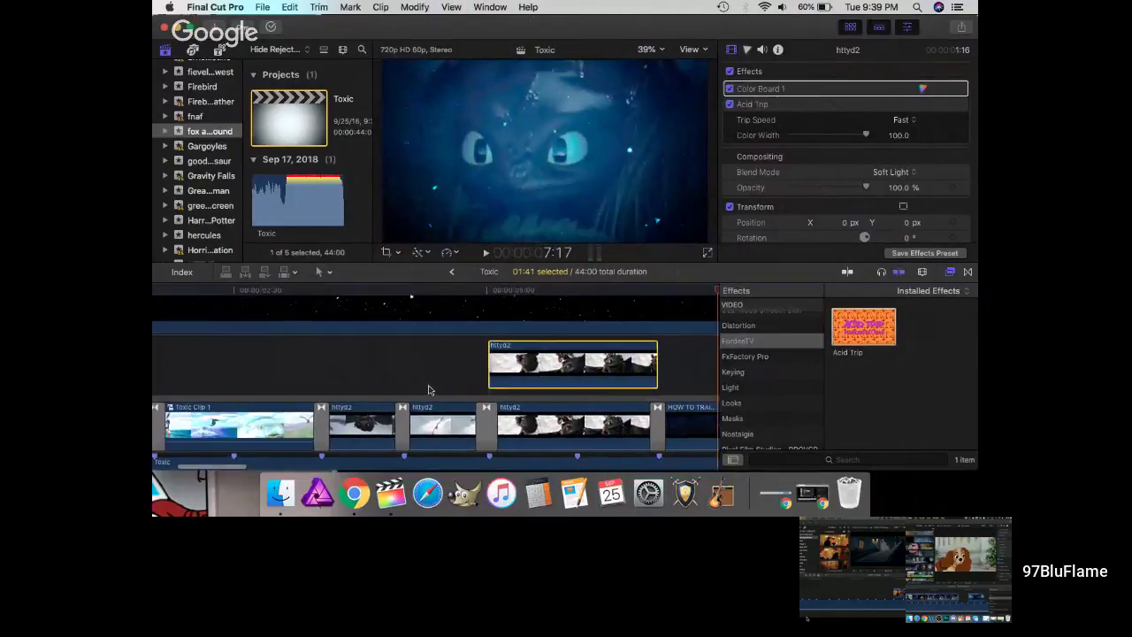
drag(520, 293, 585, 308)
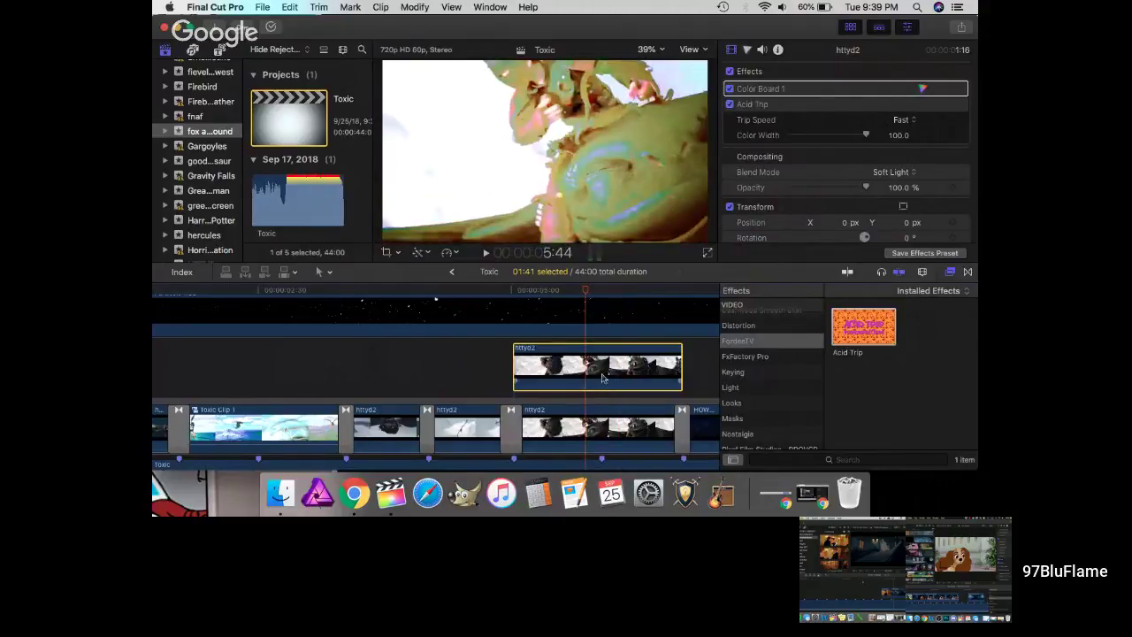
- Set the blend mode of the upper httyd2 clip to Normal and play it from 5:01
click(919, 174)
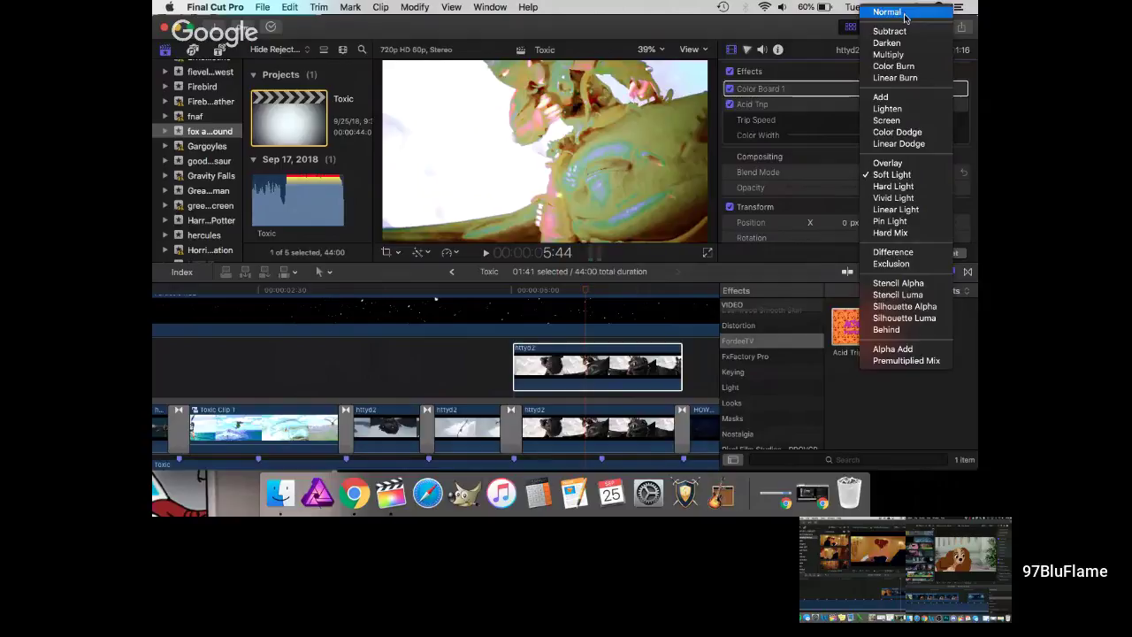
click(888, 12)
click(515, 295)
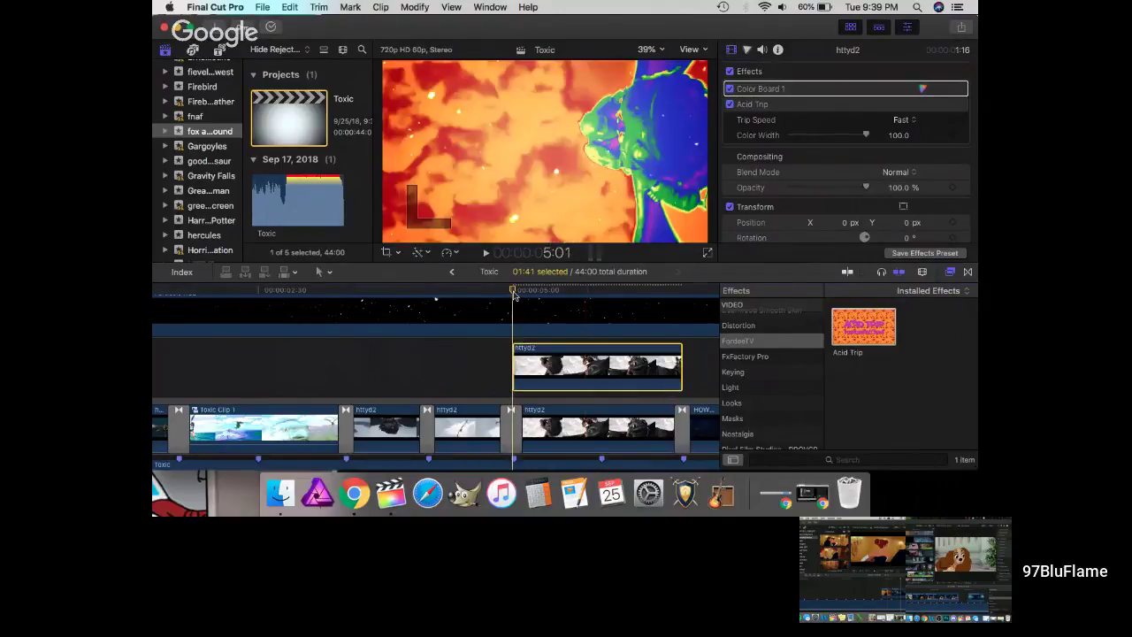
key(space)
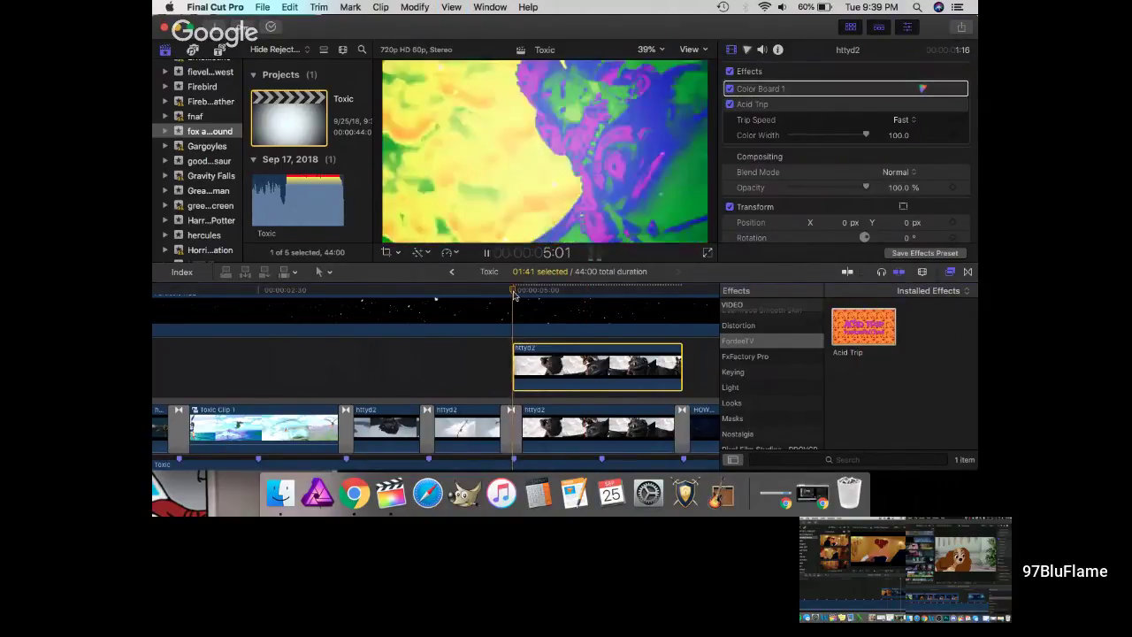
key(space)
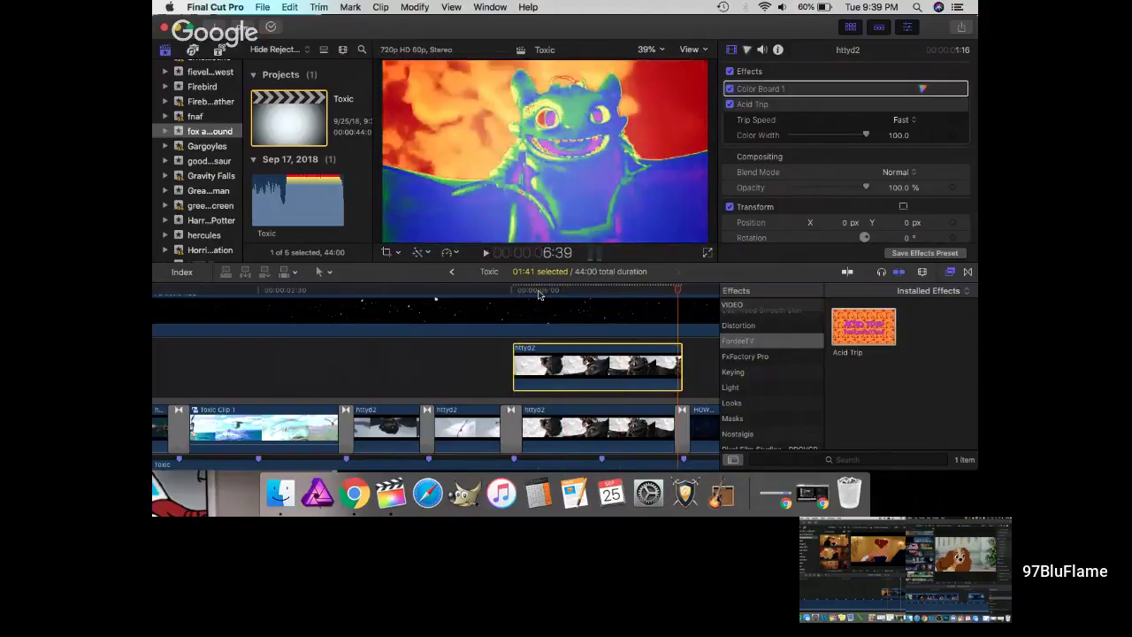
- Try the Acid Trip effect on the upper httyd2 clip with Color Width 0, playing it from 5:01
click(538, 292)
drag(867, 135, 782, 142)
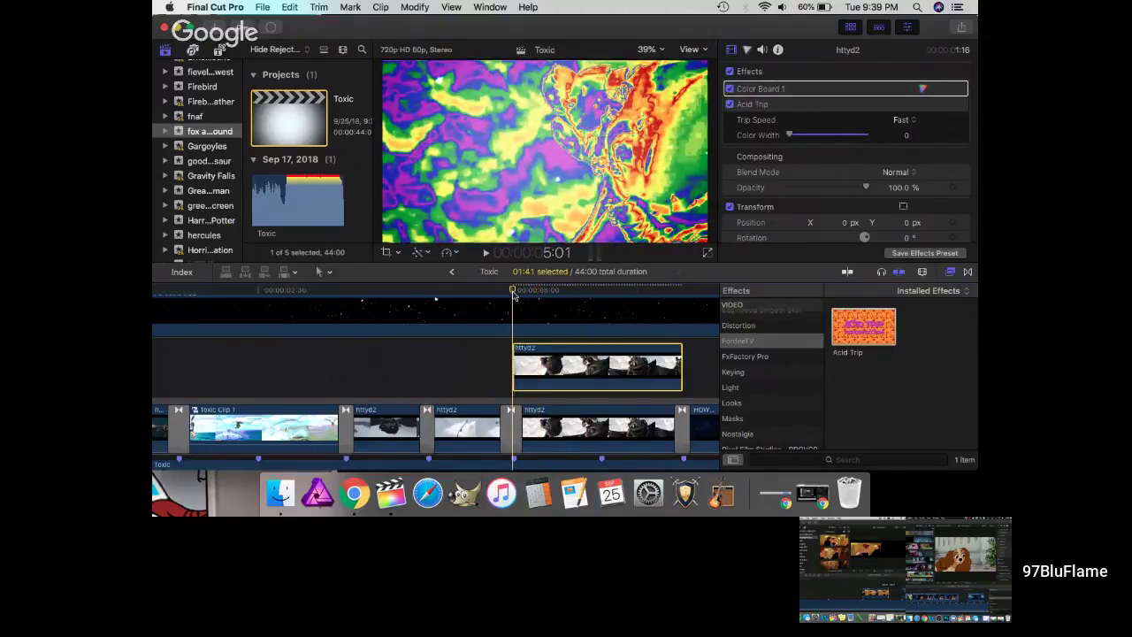
key(space)
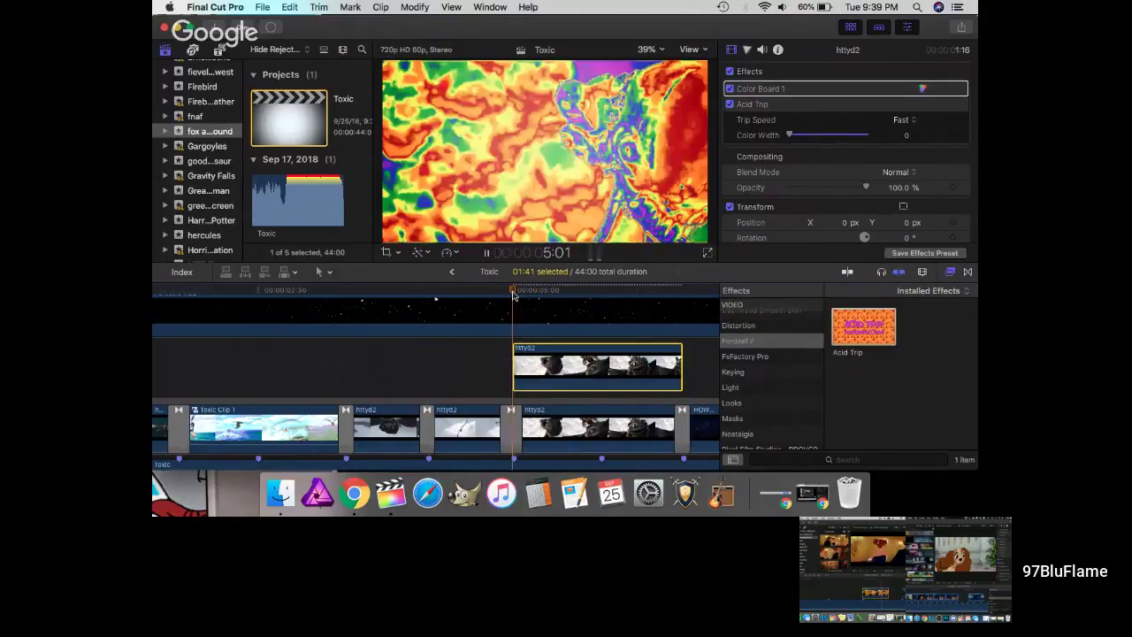
key(space)
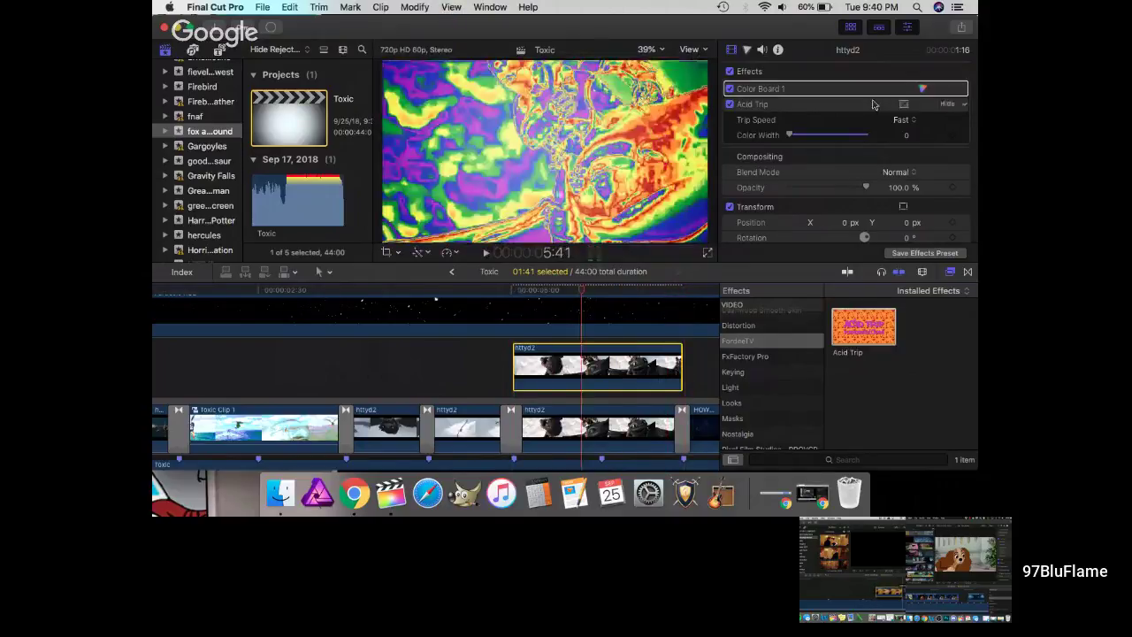
- Restore the Acid Trip Color Width to 100 and the upper httyd2 clip's blend mode to Soft Light
drag(902, 135, 906, 141)
click(912, 174)
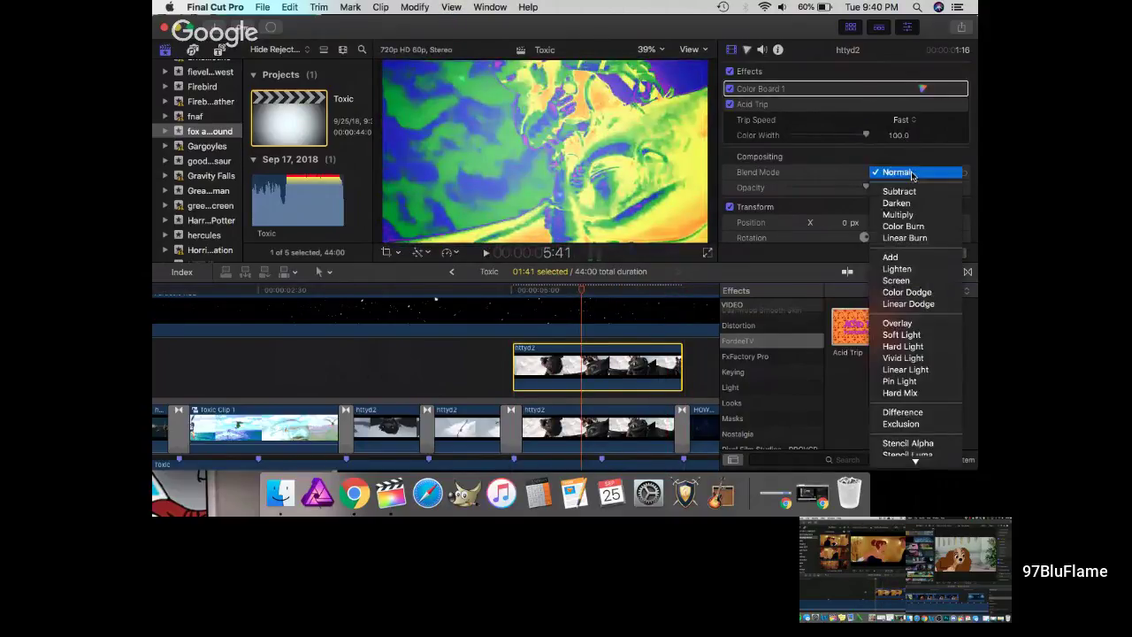
click(902, 335)
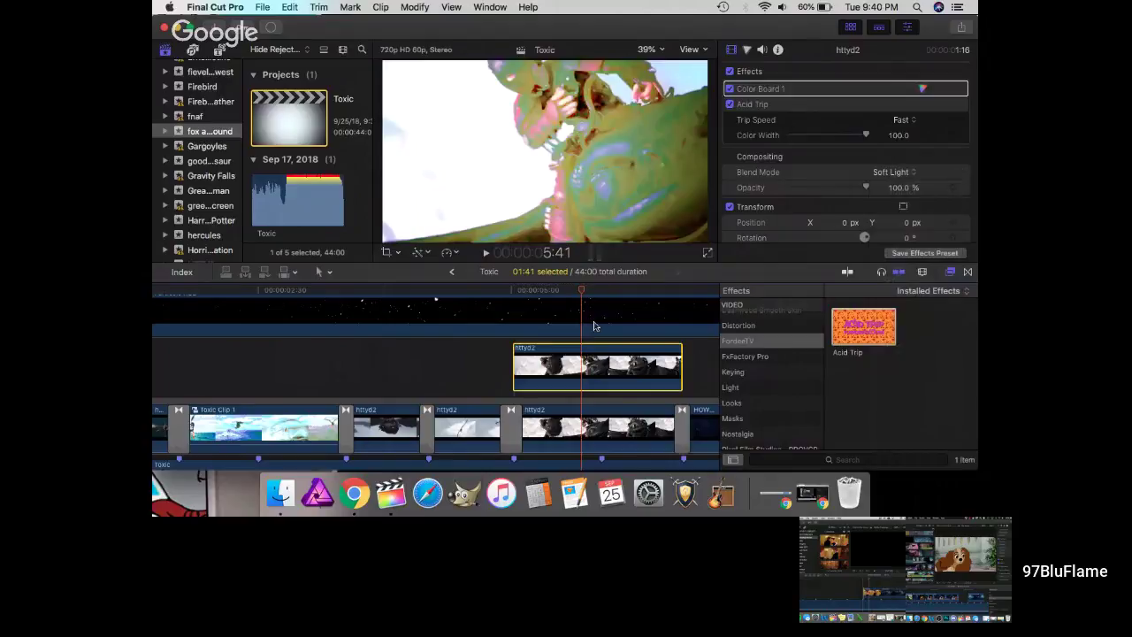
scroll(552, 368, down, 1)
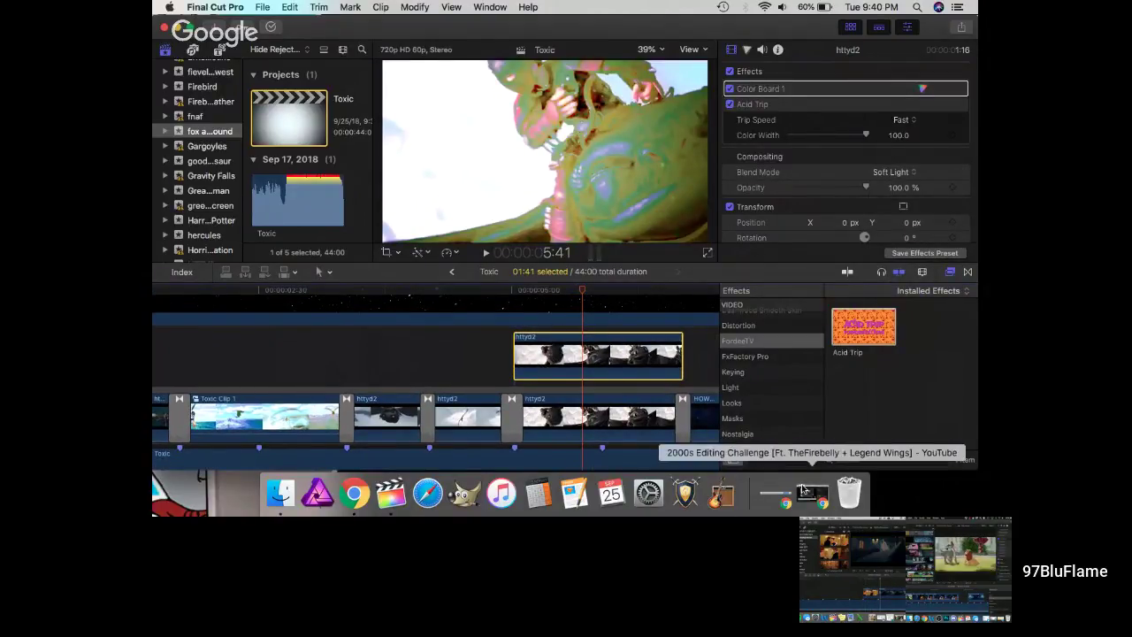
- Combine the two stacked httyd2 clips at 5:01 into a compound clip named Toxic Clip 2 in the fox and the hound event
click(558, 370)
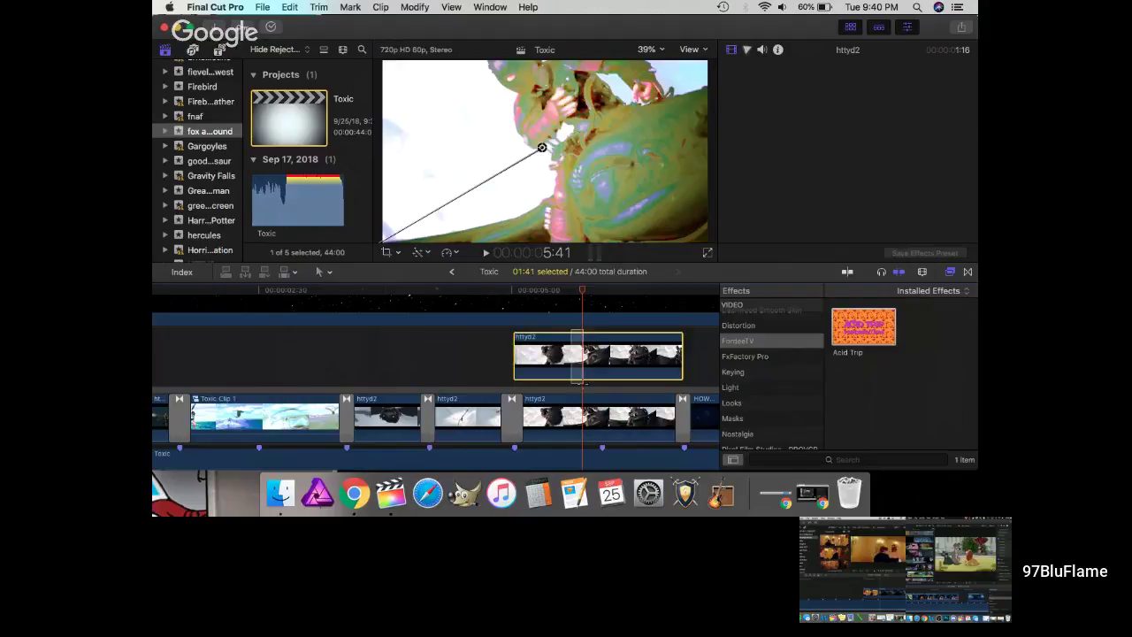
right_click(558, 369)
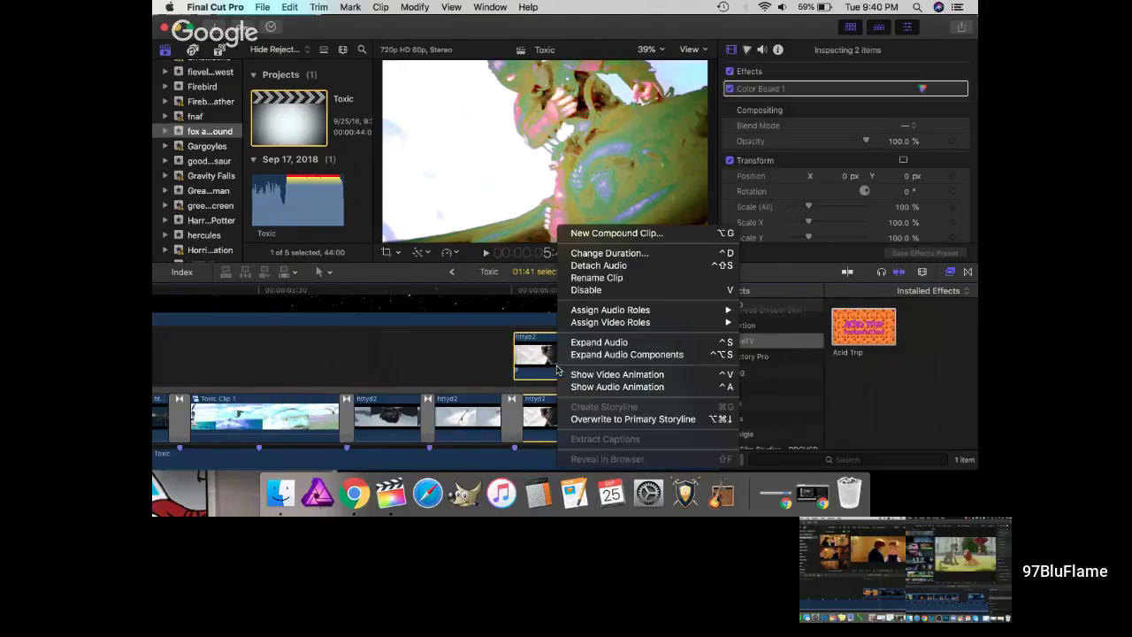
click(616, 234)
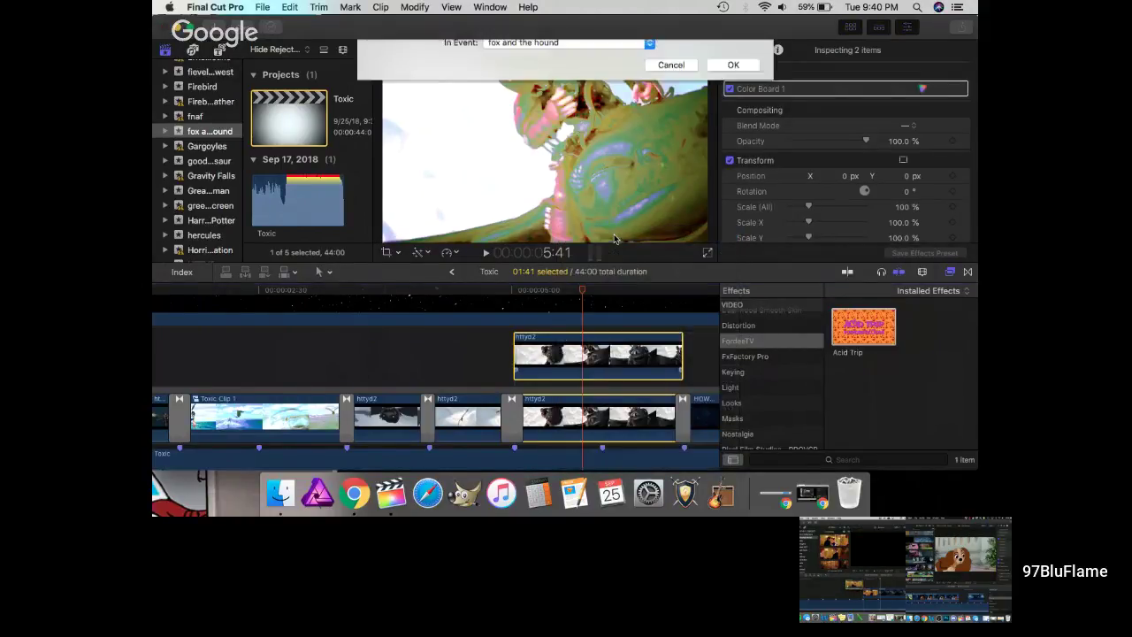
text(2)
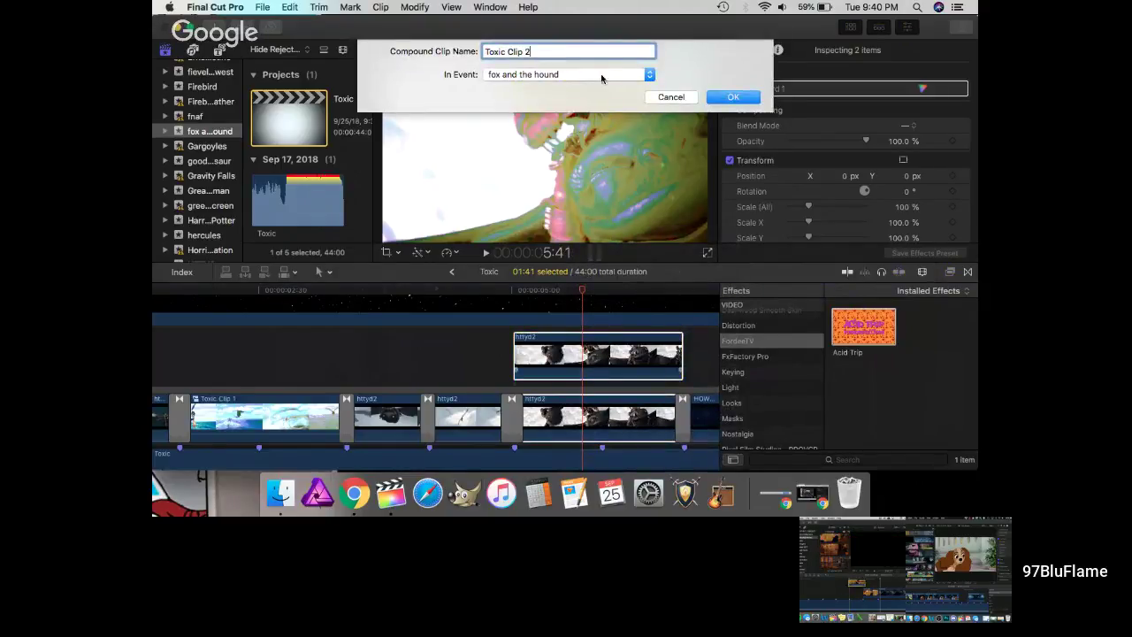
click(733, 98)
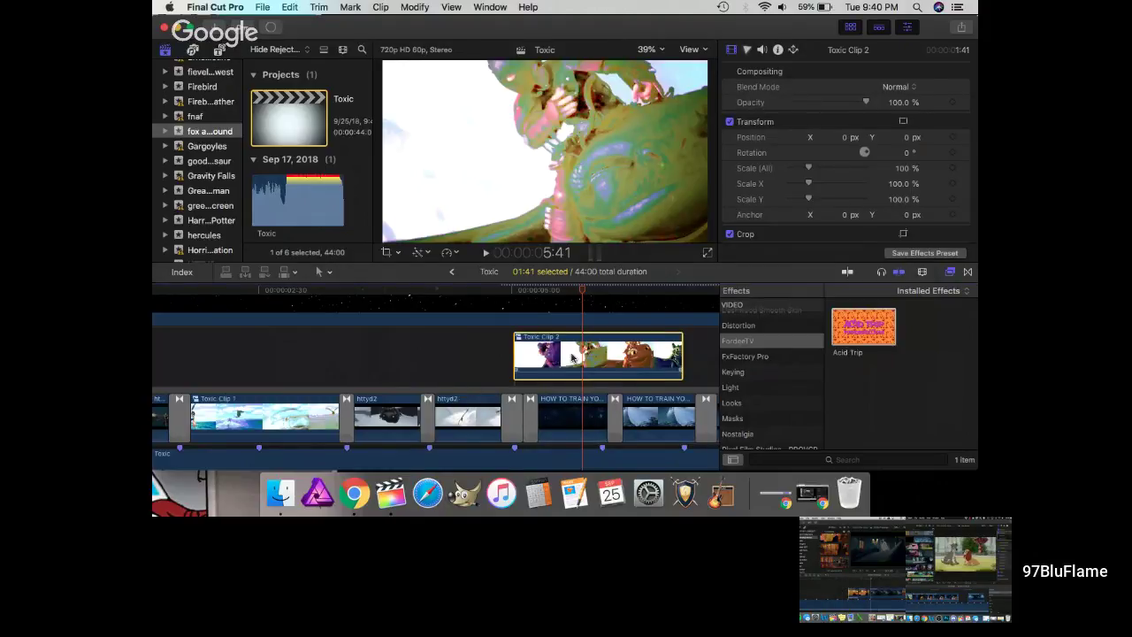
- Try inserting Toxic Clip 2 into the primary storyline between the preceding httyd2 clip and the HOW TO TRAIN YOUR DRAGON clip
drag(571, 357, 528, 421)
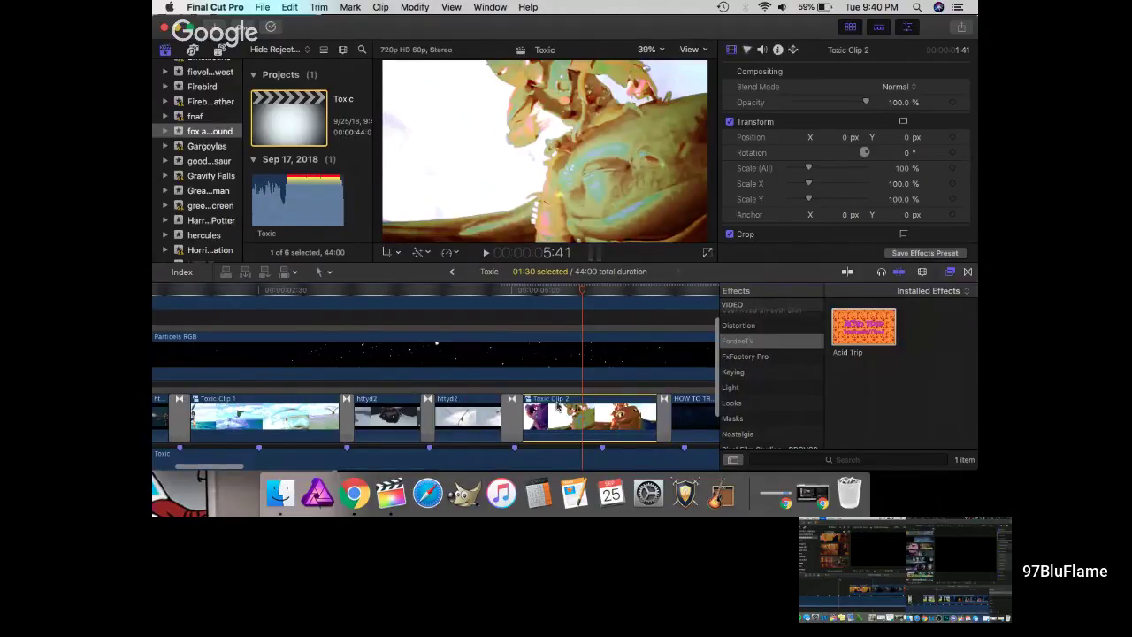
scroll(557, 406, down, 2)
scroll(558, 406, right, 3)
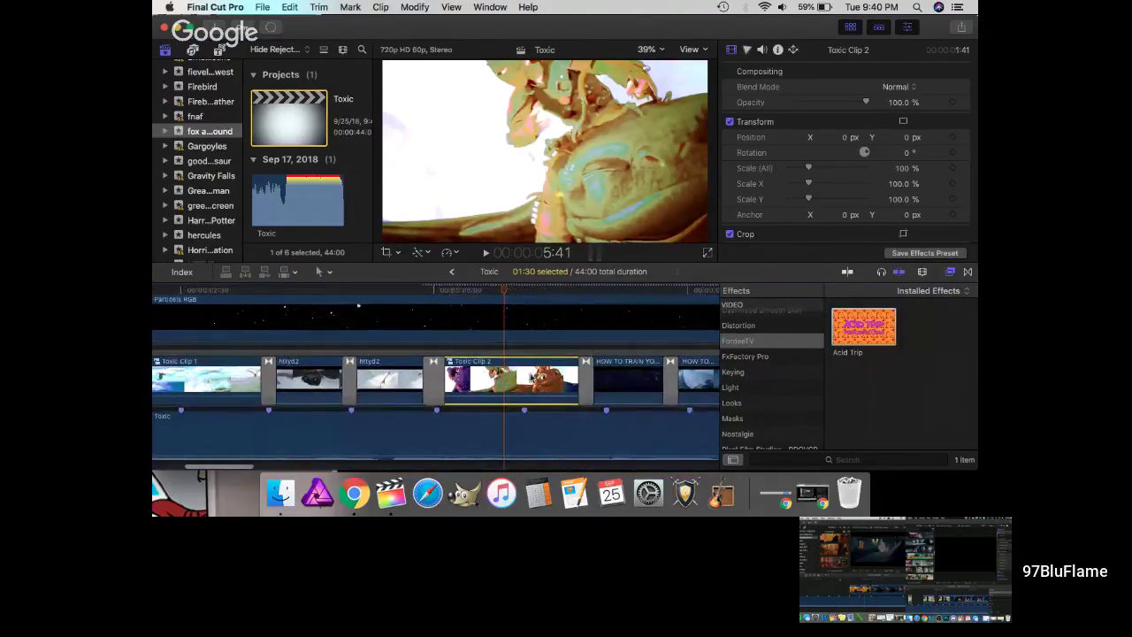
scroll(531, 378, down, 1)
scroll(531, 379, right, 3)
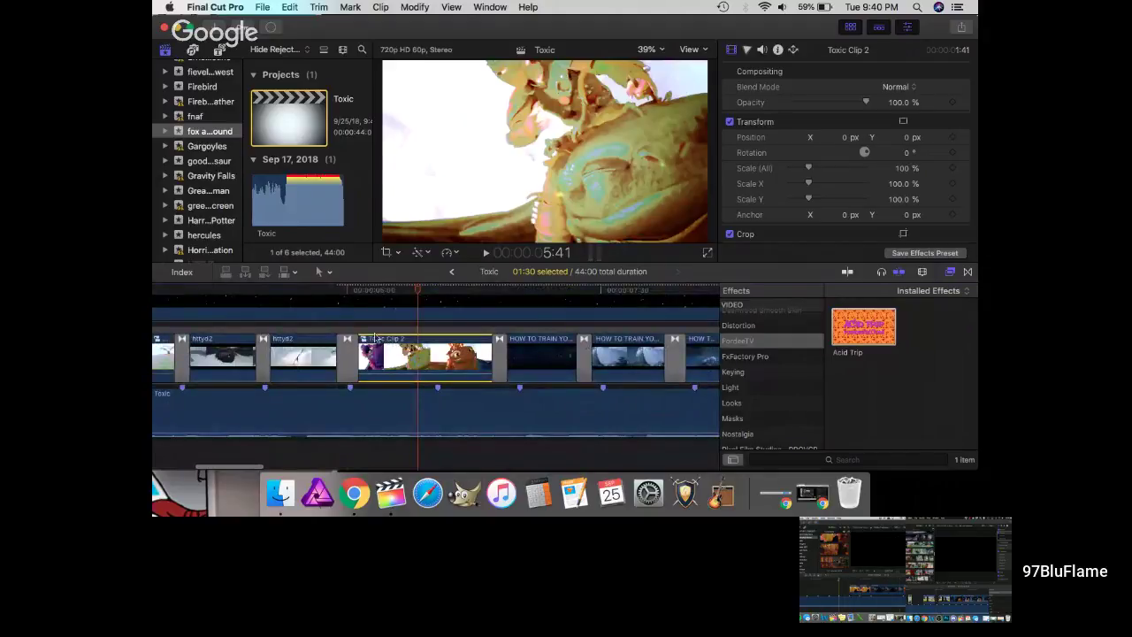
- Undo the insertion of Toxic Clip 2 and the compound clip's creation, bringing back the two stacked httyd2 clips
key(alt+super+Up)
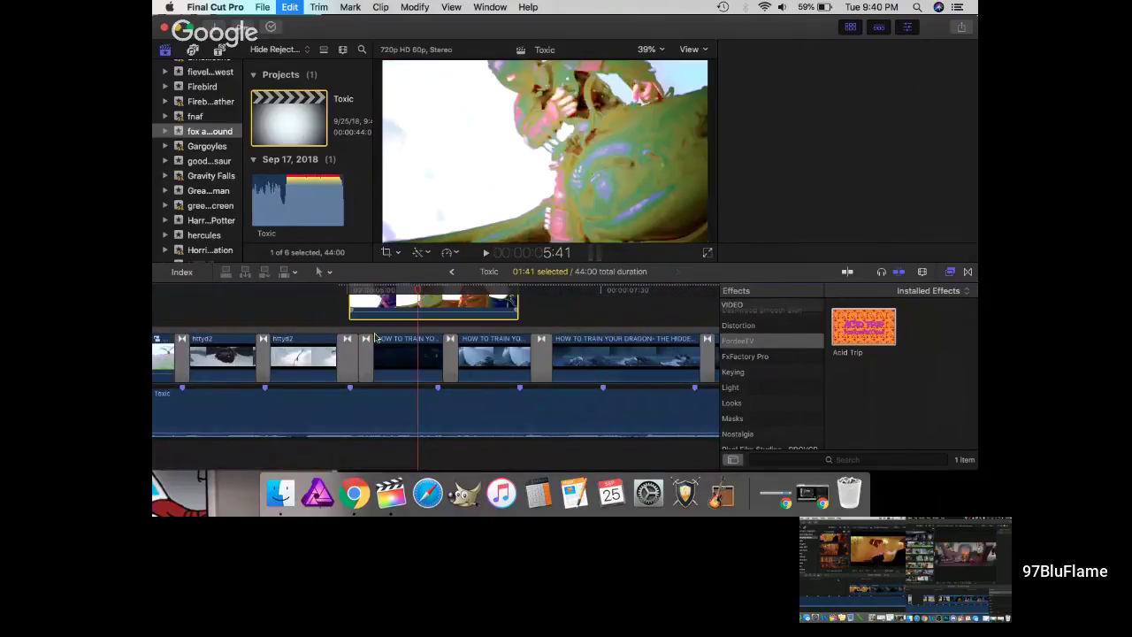
key(super+4)
key(super+z)
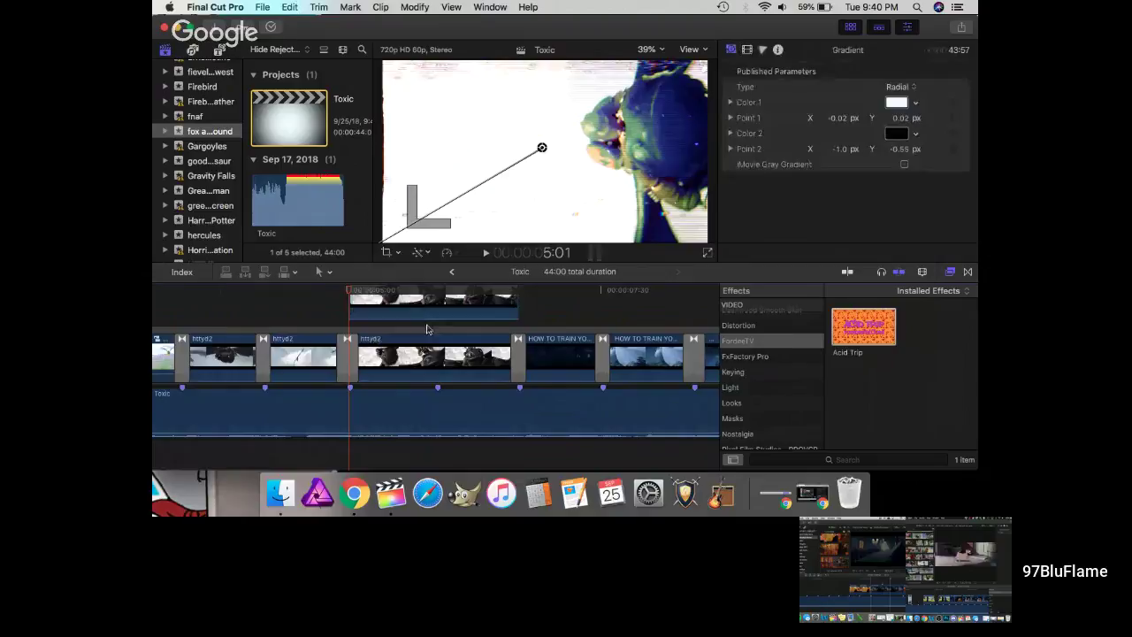
scroll(432, 336, up, 2)
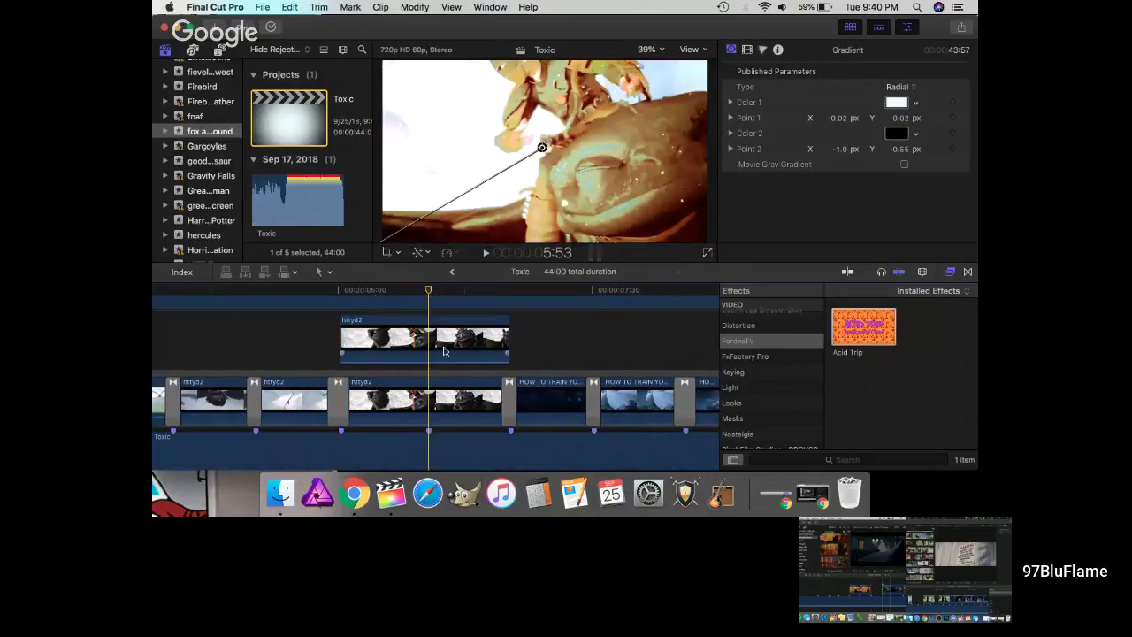
- Combine the two stacked httyd2 clips around 5:53 into a new compound clip
drag(392, 312, 451, 430)
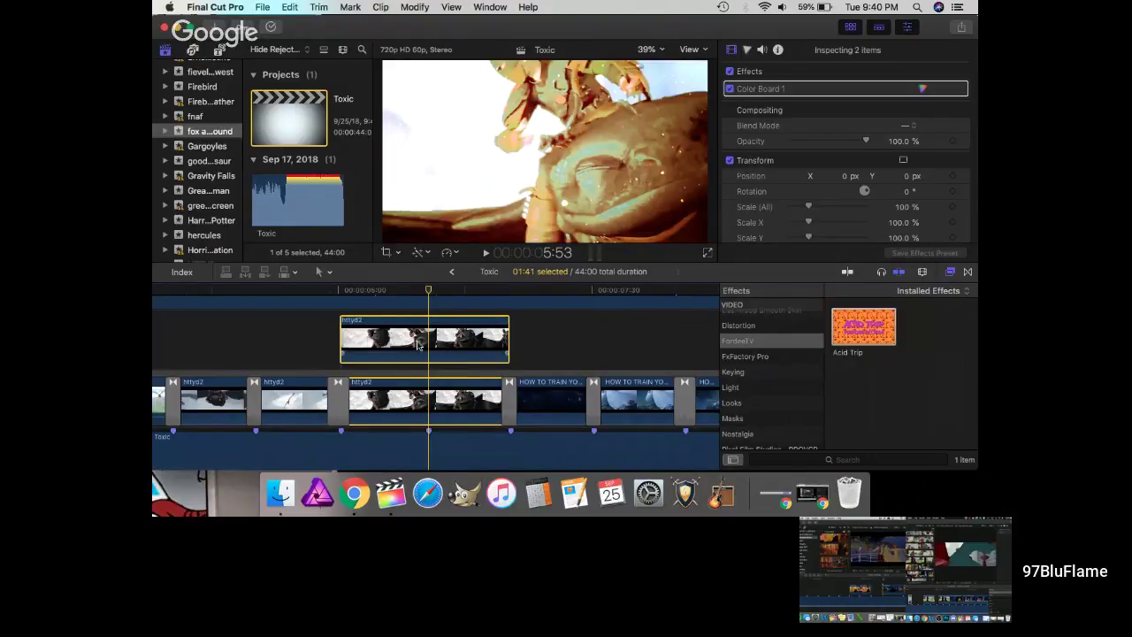
scroll(389, 358, left, 2)
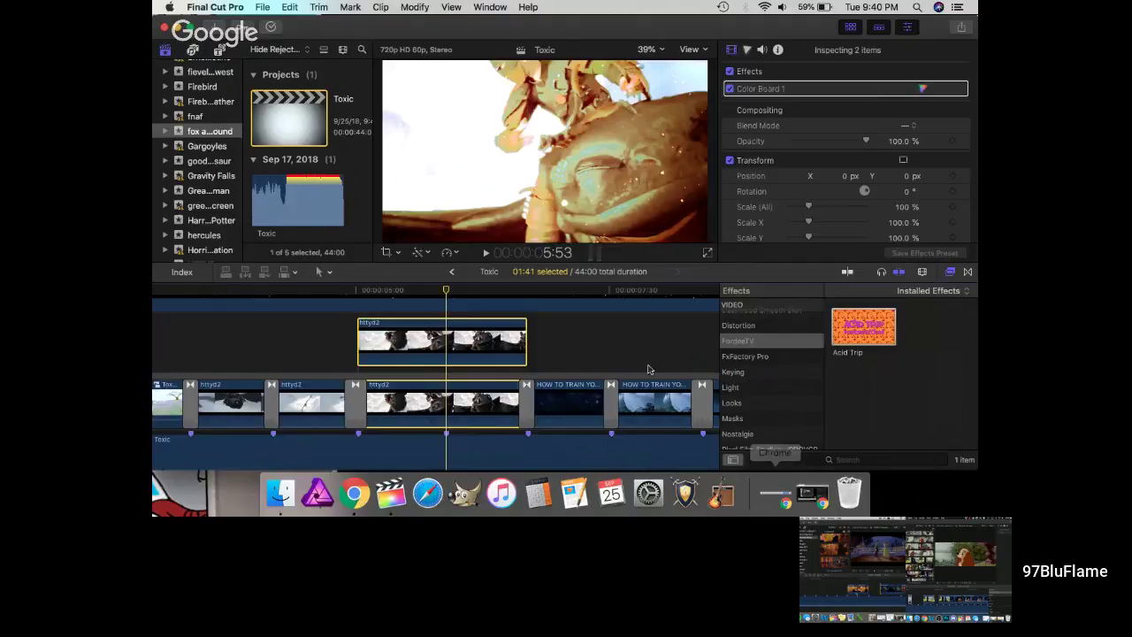
right_click(440, 343)
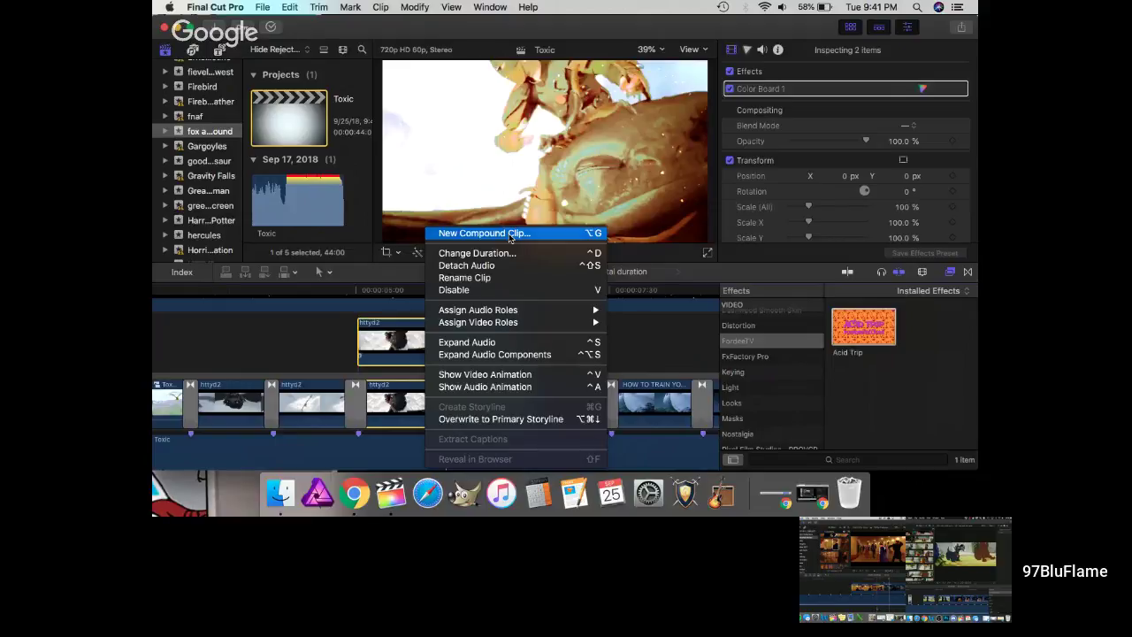
click(498, 234)
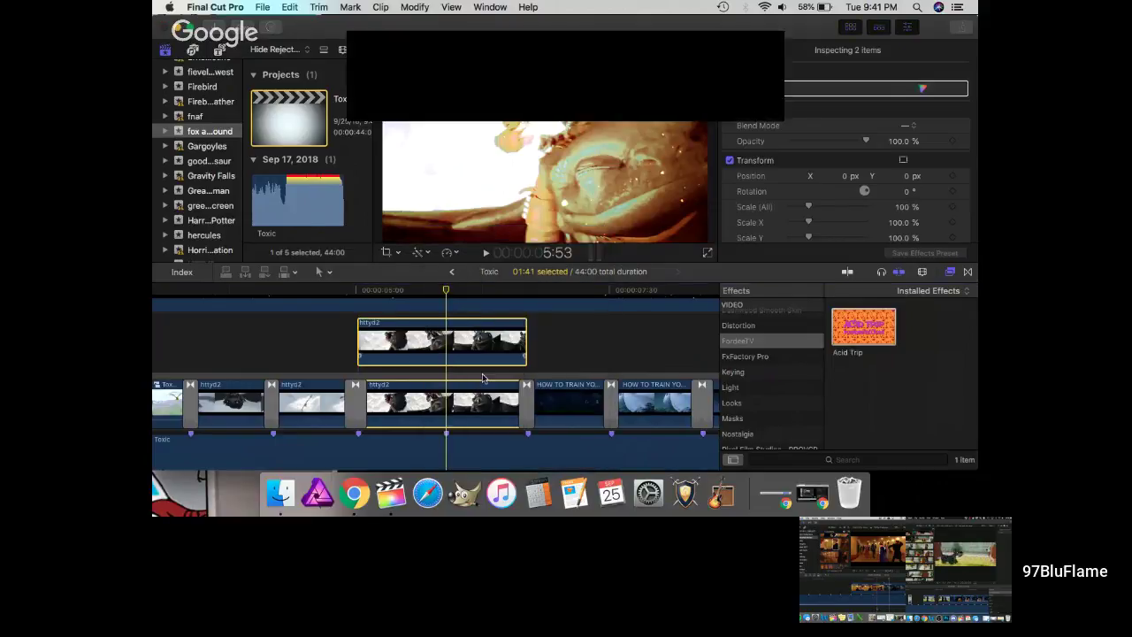
click(734, 97)
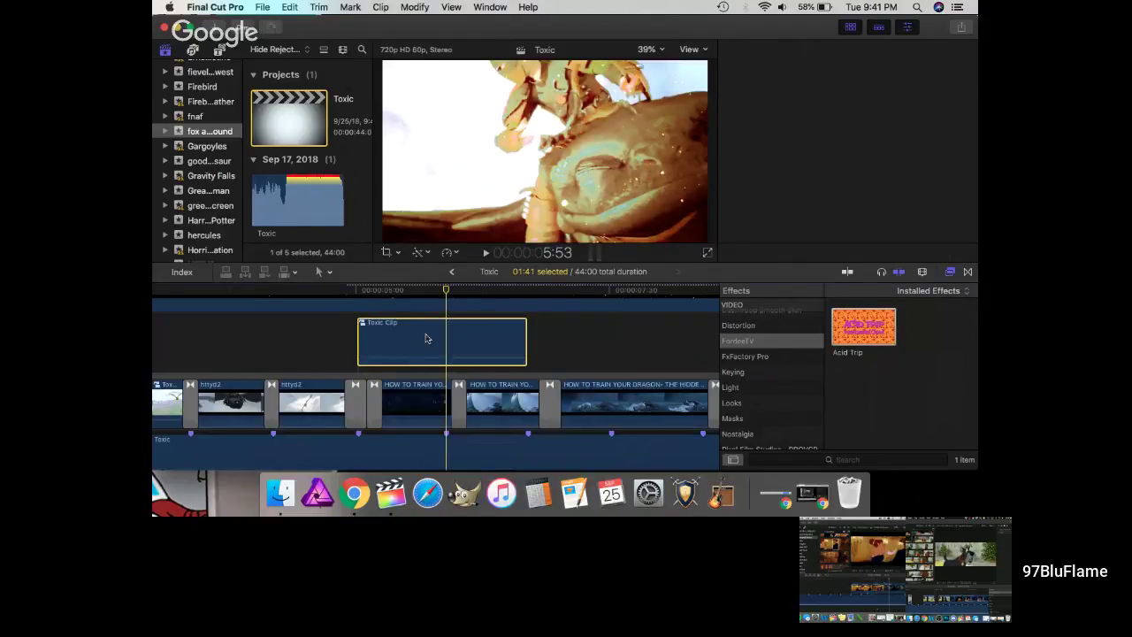
- Try placing the new compound clip in the primary storyline before the first HOW TO TRAIN YOUR DRAGON clip and adjusting its edges against the transitions
drag(439, 337, 398, 405)
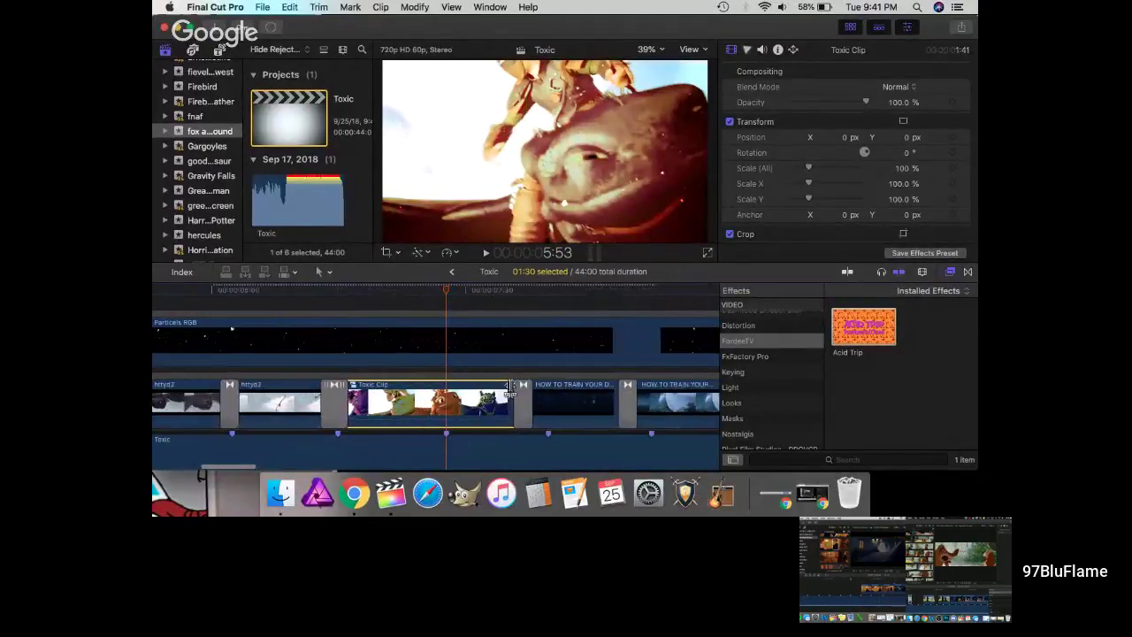
key(super+equal)
drag(488, 392, 520, 394)
scroll(411, 407, left, 4)
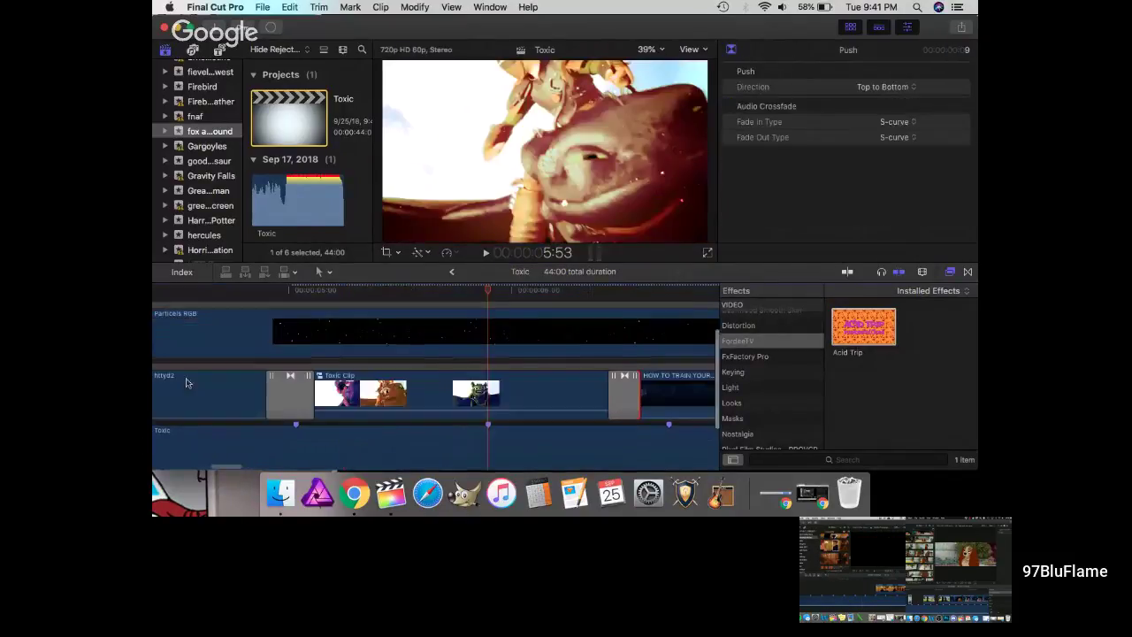
click(266, 377)
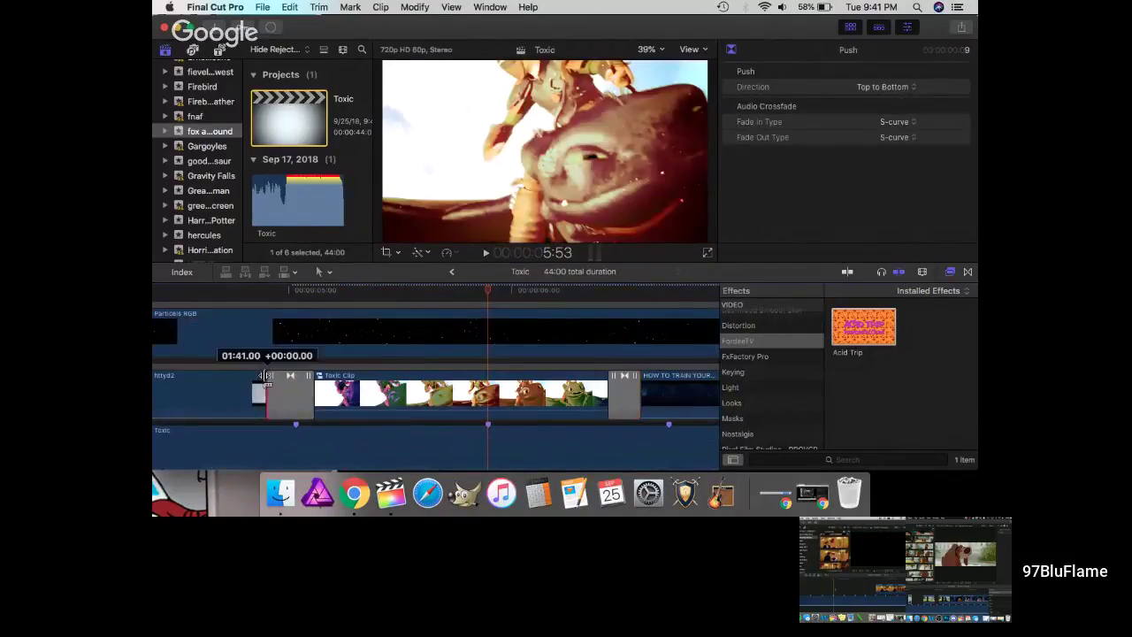
- Undo the compound clip's placement and creation, bringing back the two stacked httyd2 clips
click(432, 394)
key(alt+super+Up)
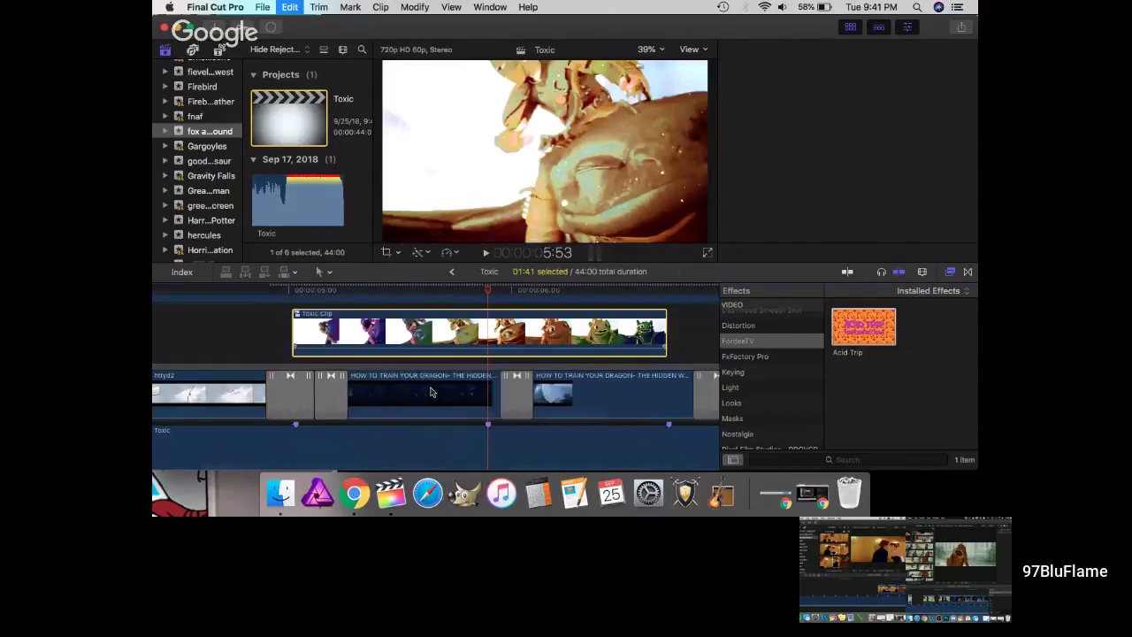
key(super+z)
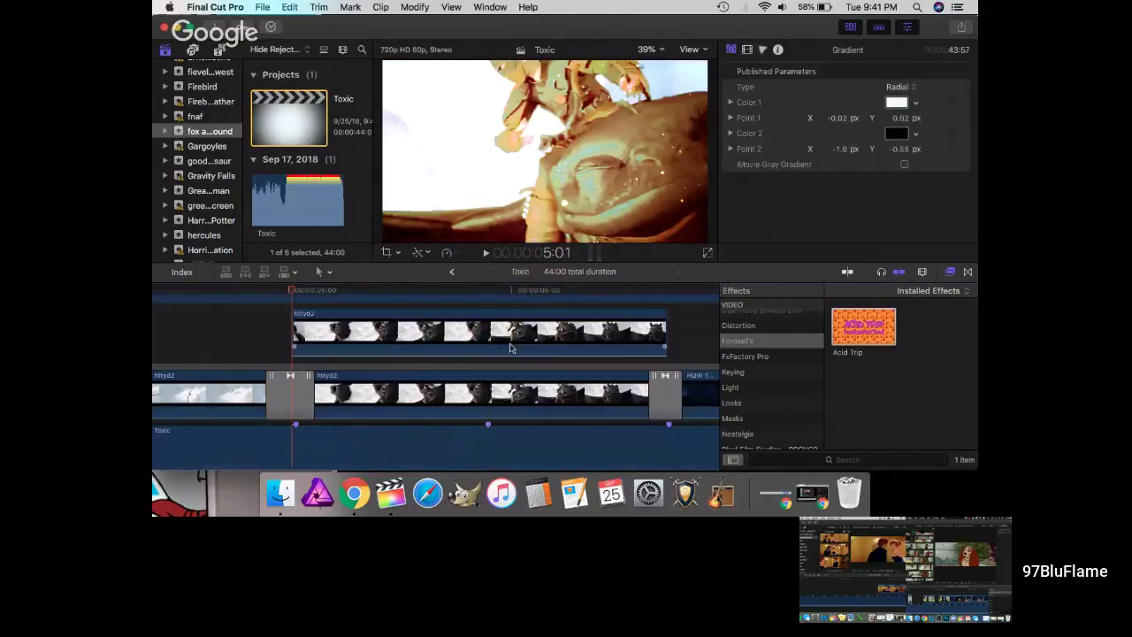
- Extend the upper httyd2 clip at both ends so it spans the transitions on either side of the clip below it
scroll(511, 348, right, 1)
drag(271, 325, 240, 320)
drag(637, 320, 655, 320)
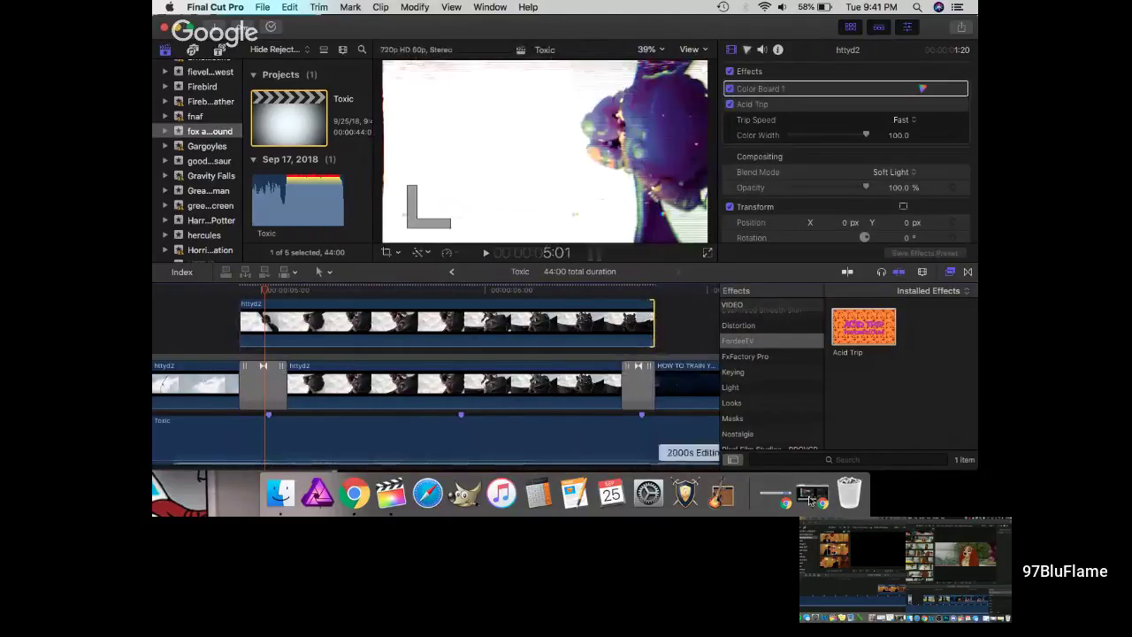
- Switch to Chrome to check the live chat of the 2000s Editing Challenge stream, and return to Final Cut Pro
click(815, 497)
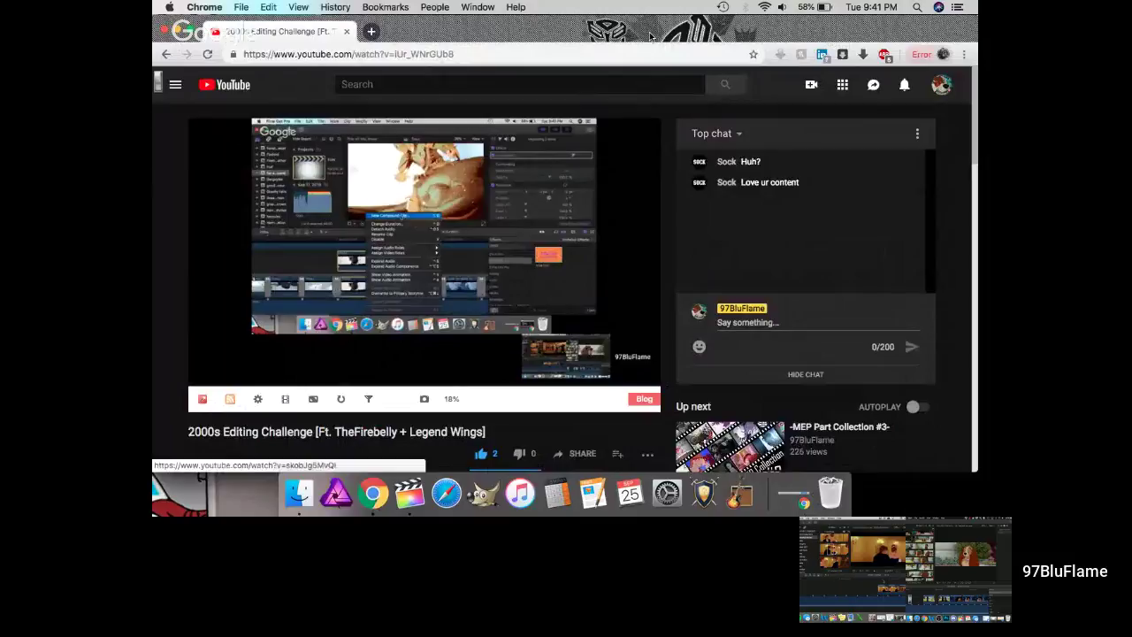
drag(650, 37, 650, 140)
click(598, 55)
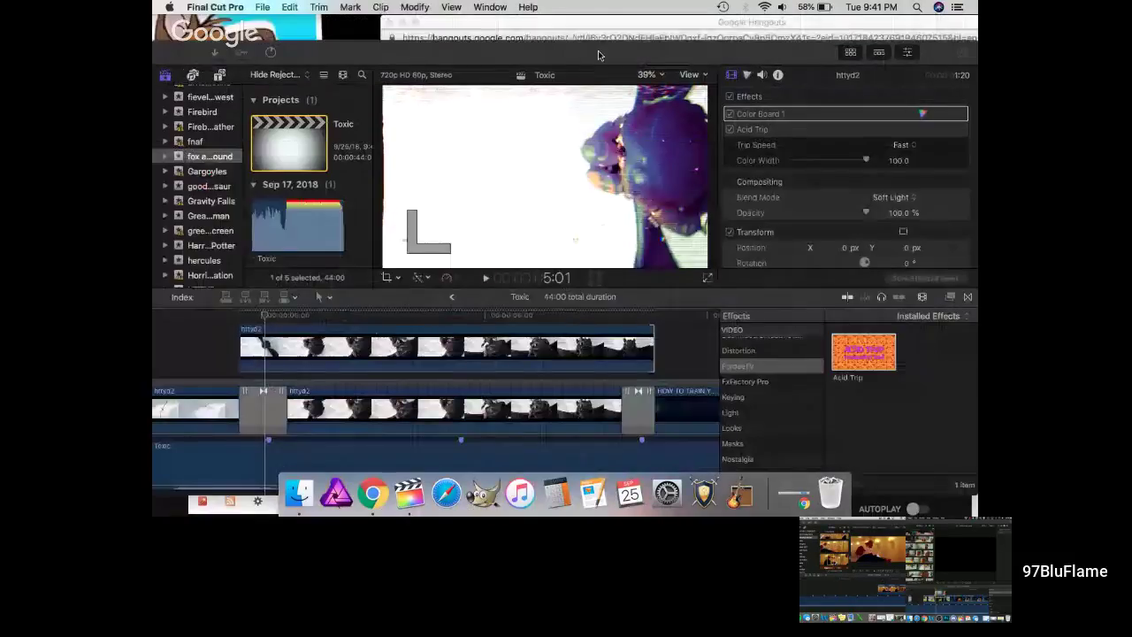
click(598, 37)
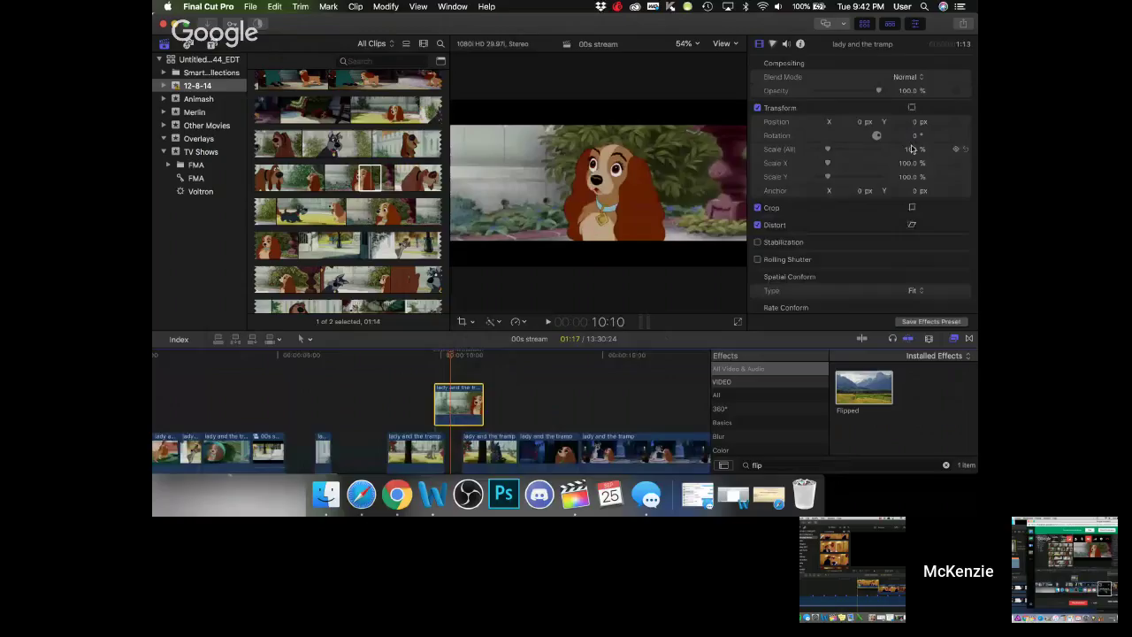
- Scale the connected lady and the tramp clip at 10:10 to 145%, trying 135% and 140% first, and play back the section
click(913, 148)
text(13)
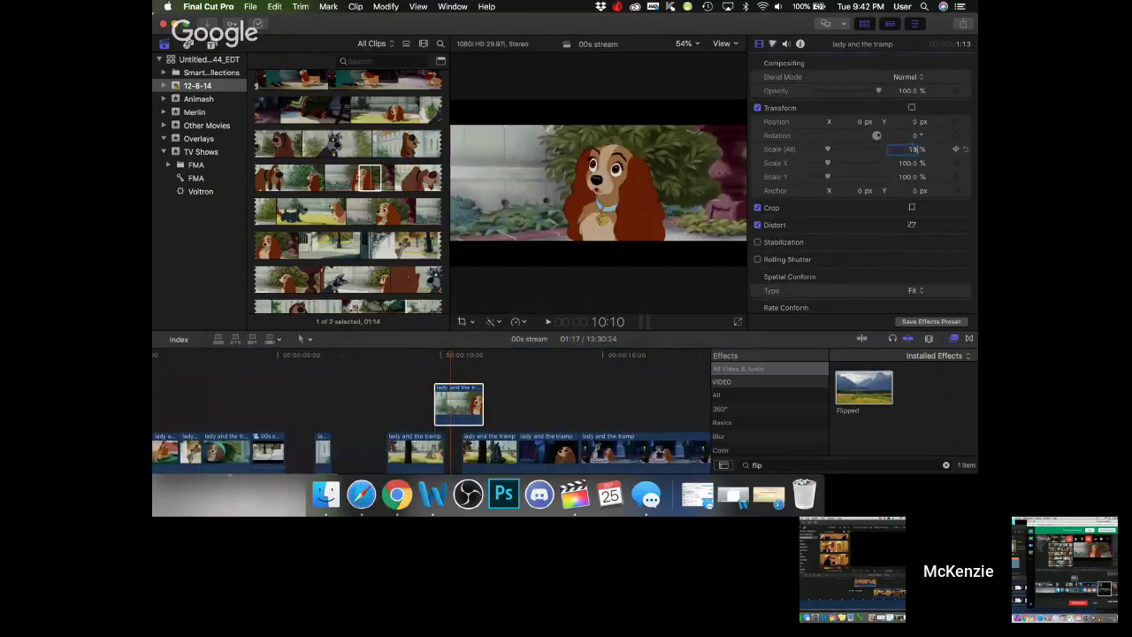
text(5)
key(Return)
text(14)
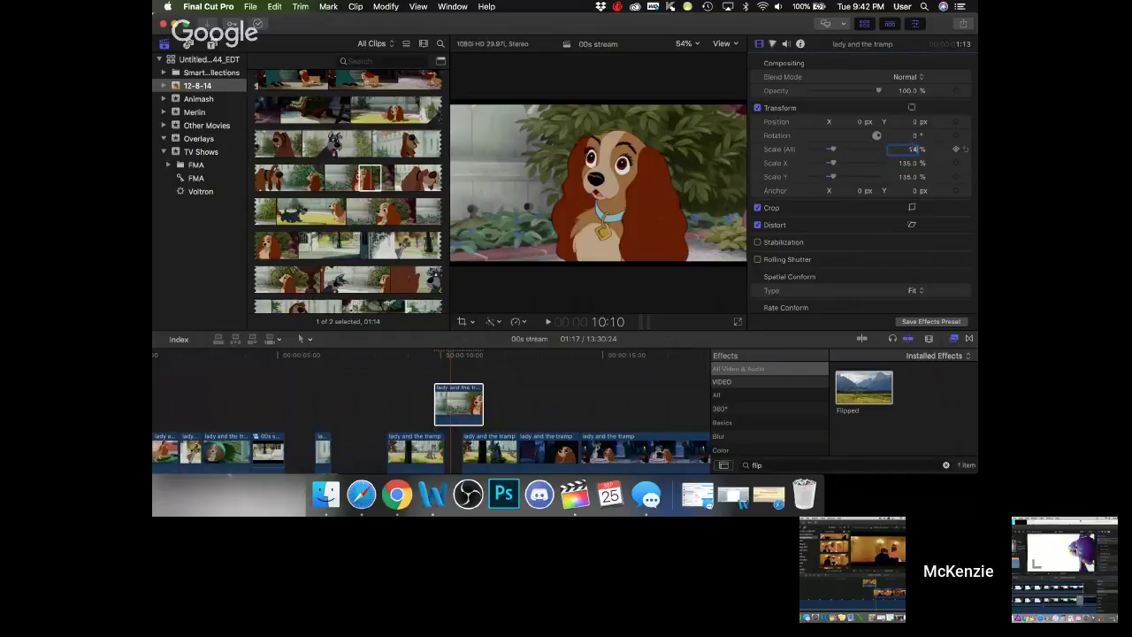
text(0)
key(Return)
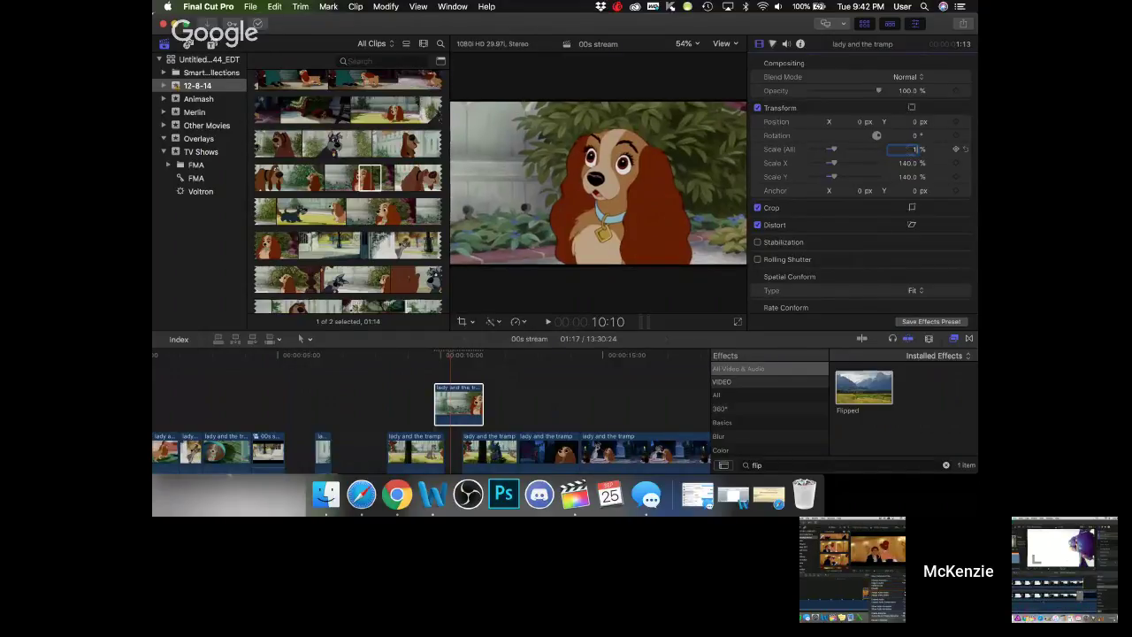
click(422, 361)
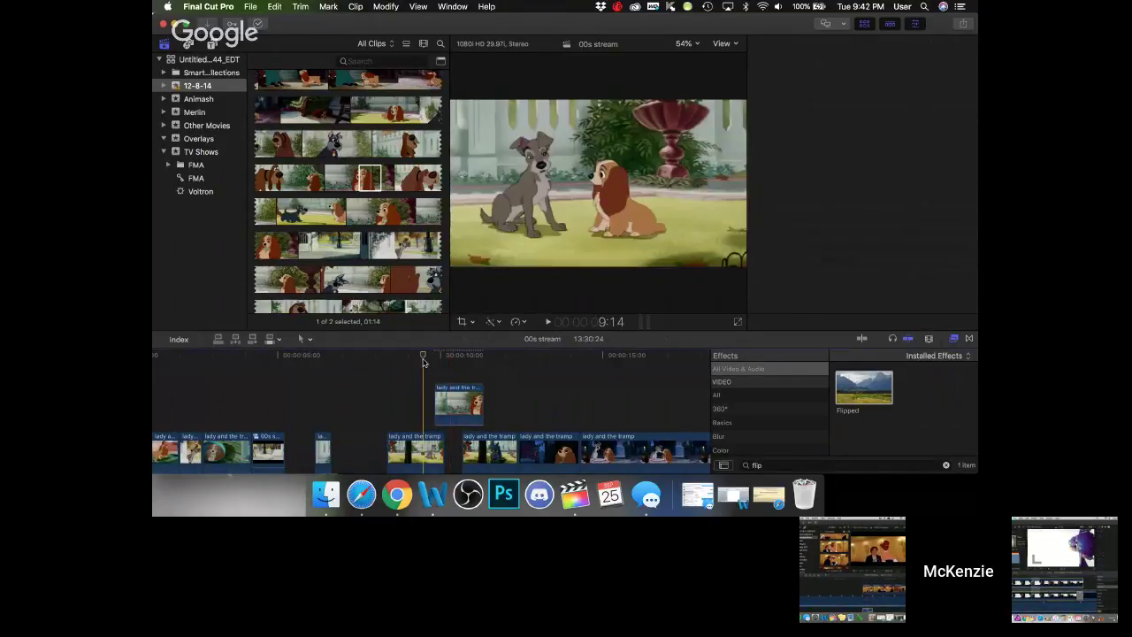
click(441, 390)
key(space)
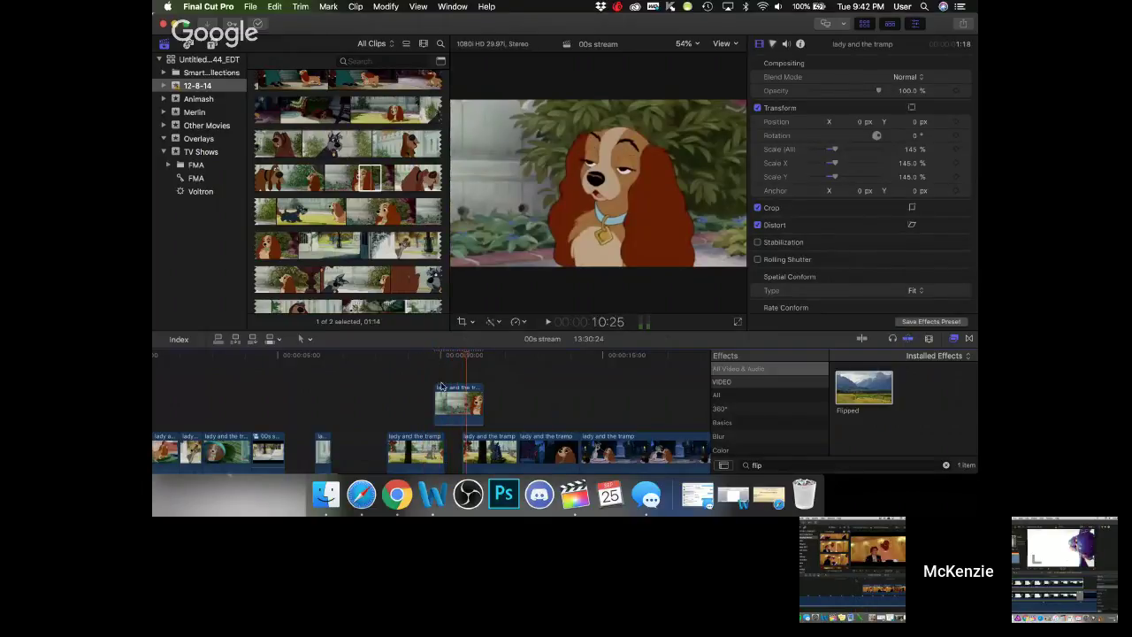
- Trim the connected clip to about 1:07, extend the storyline clip beneath it to close the gap, and play back the section
drag(450, 409, 451, 406)
drag(461, 447, 460, 446)
click(415, 355)
key(space)
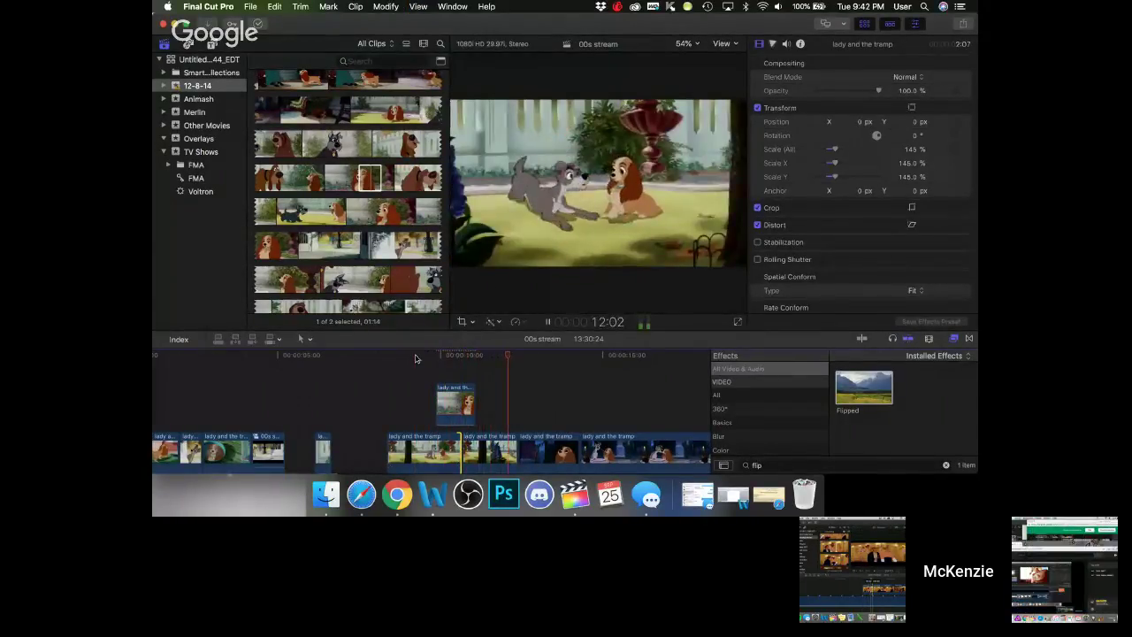
key(space)
- Examine the connected lady and the tramp clip's frames from 10:20 back to its start at 9:26 and the commands available for it
click(454, 401)
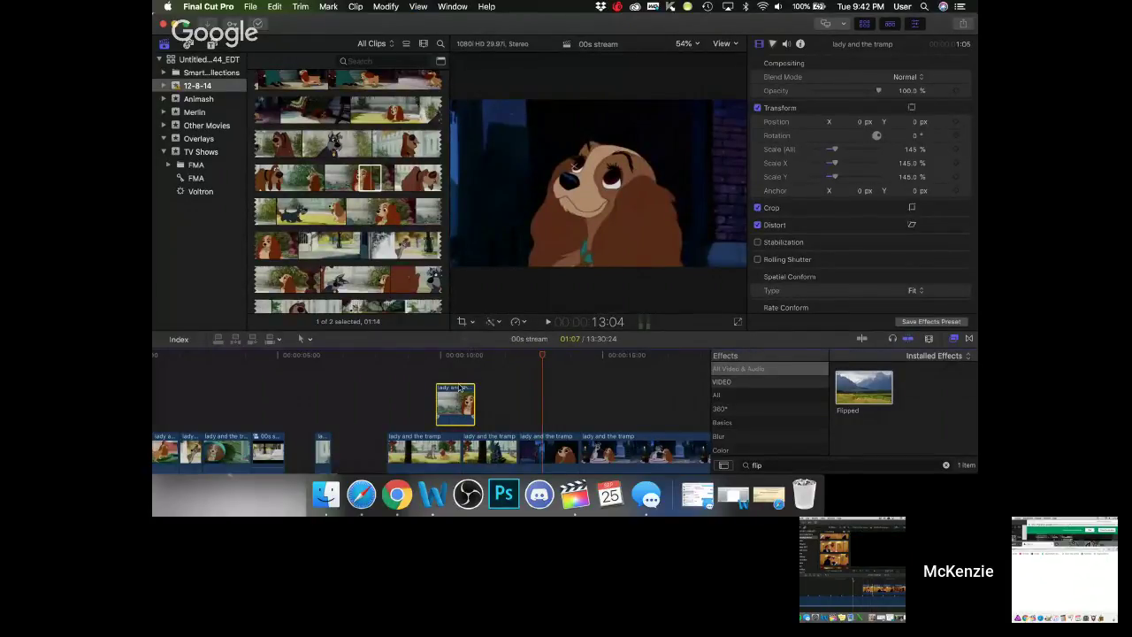
click(453, 355)
right_click(446, 407)
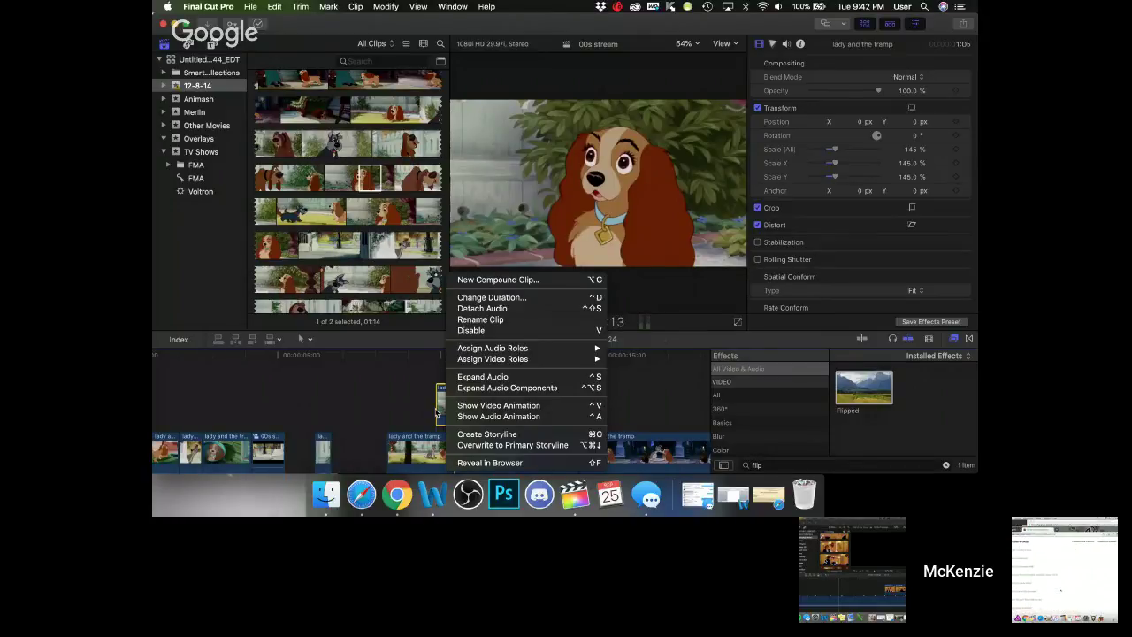
click(436, 414)
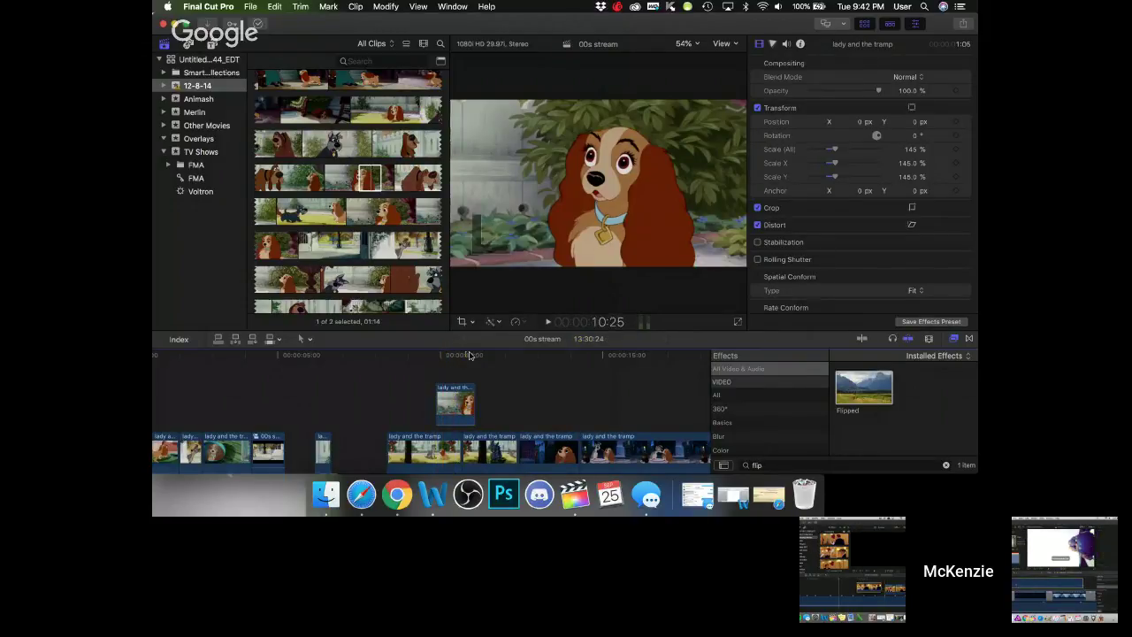
click(461, 355)
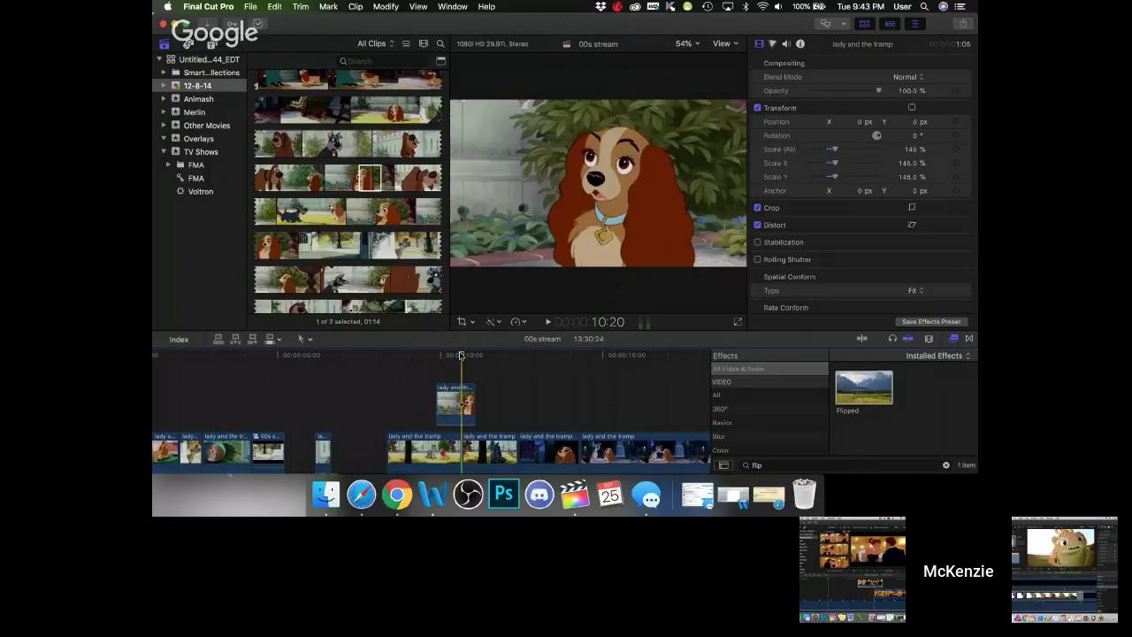
key(super+equal)
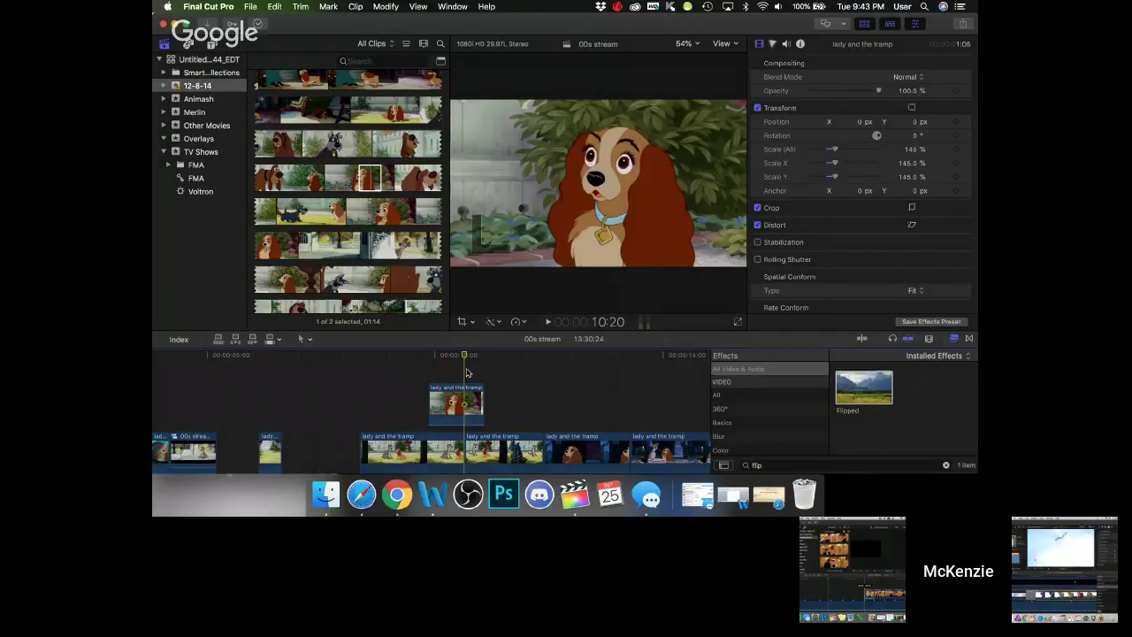
key(super+equal)
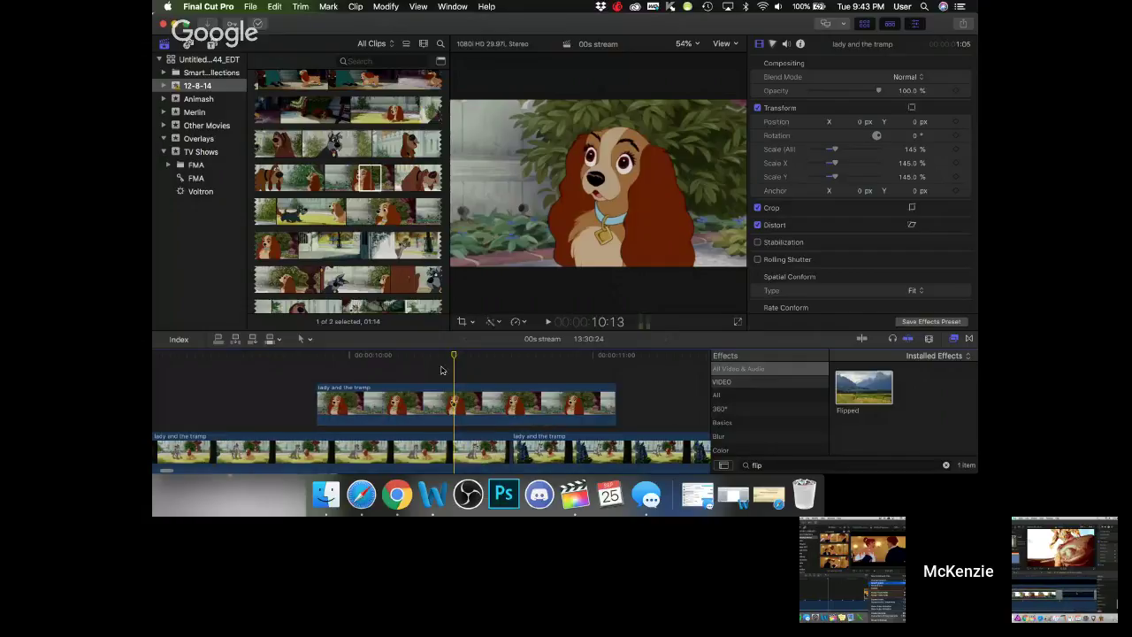
drag(453, 359, 317, 361)
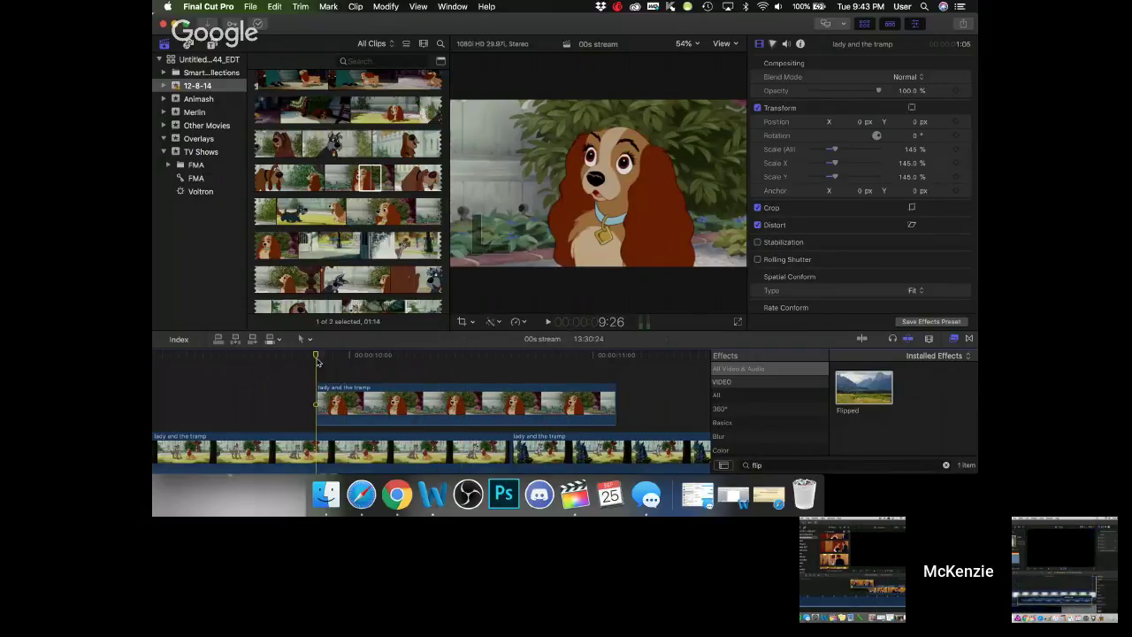
right_click(332, 409)
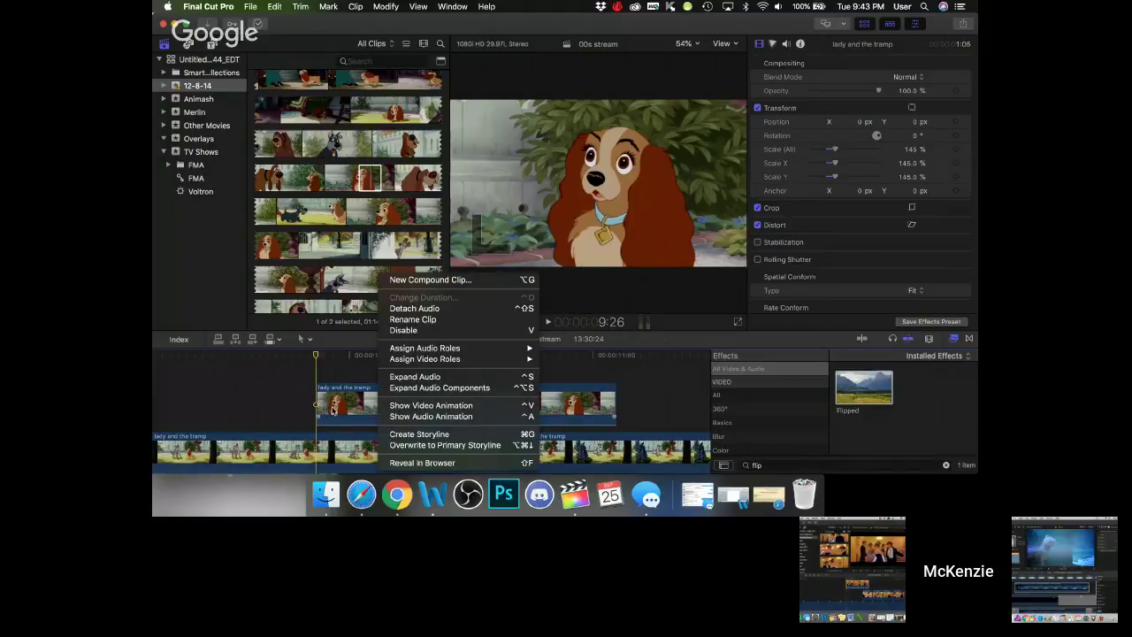
key(Escape)
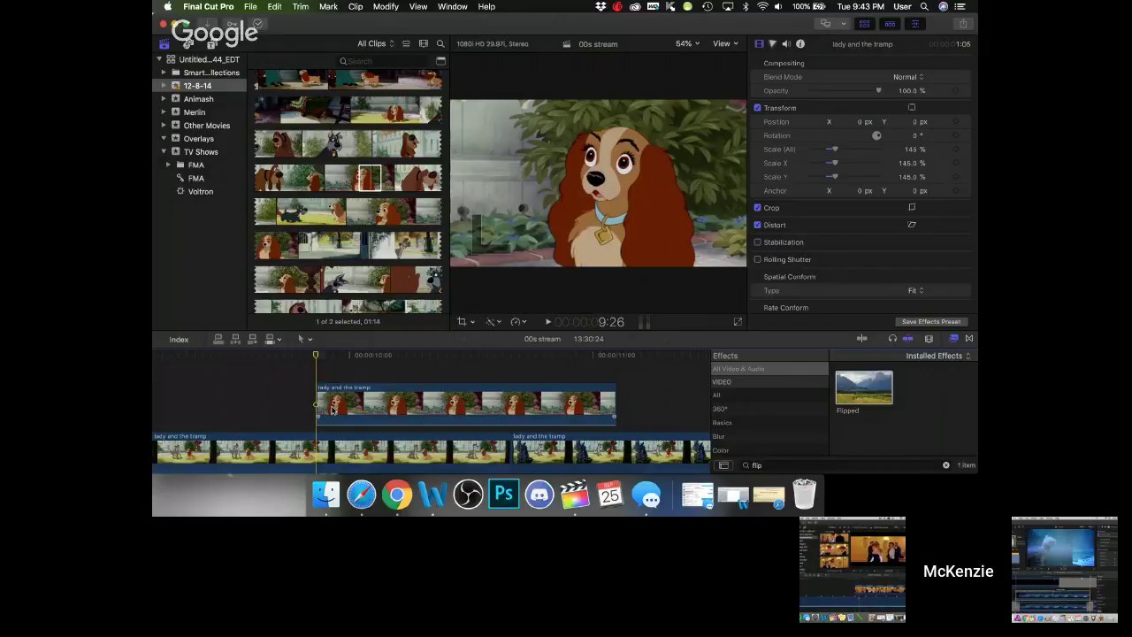
- Select the connected clip, scrub through it between 9:26 and 10:28, and look over its clip commands again
click(371, 363)
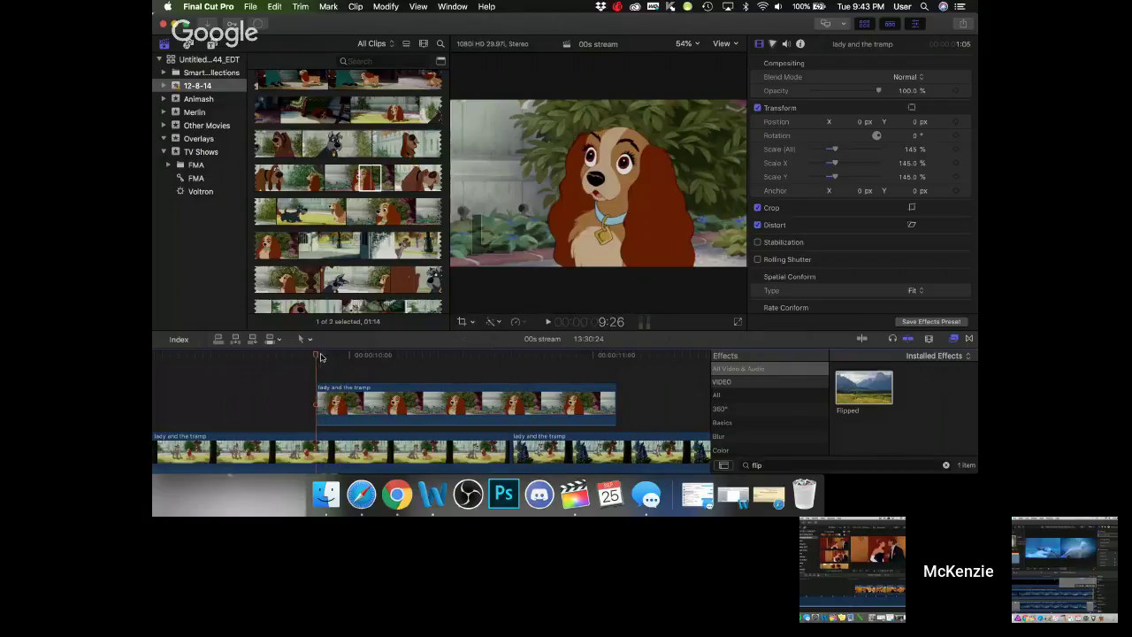
key(c)
click(334, 355)
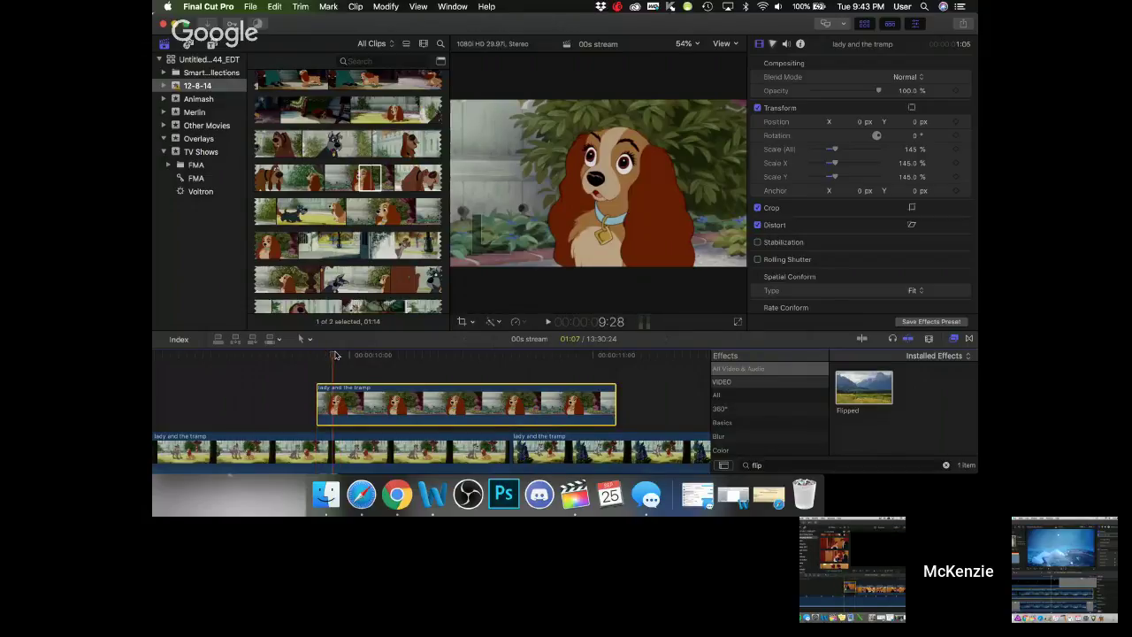
drag(335, 355, 582, 342)
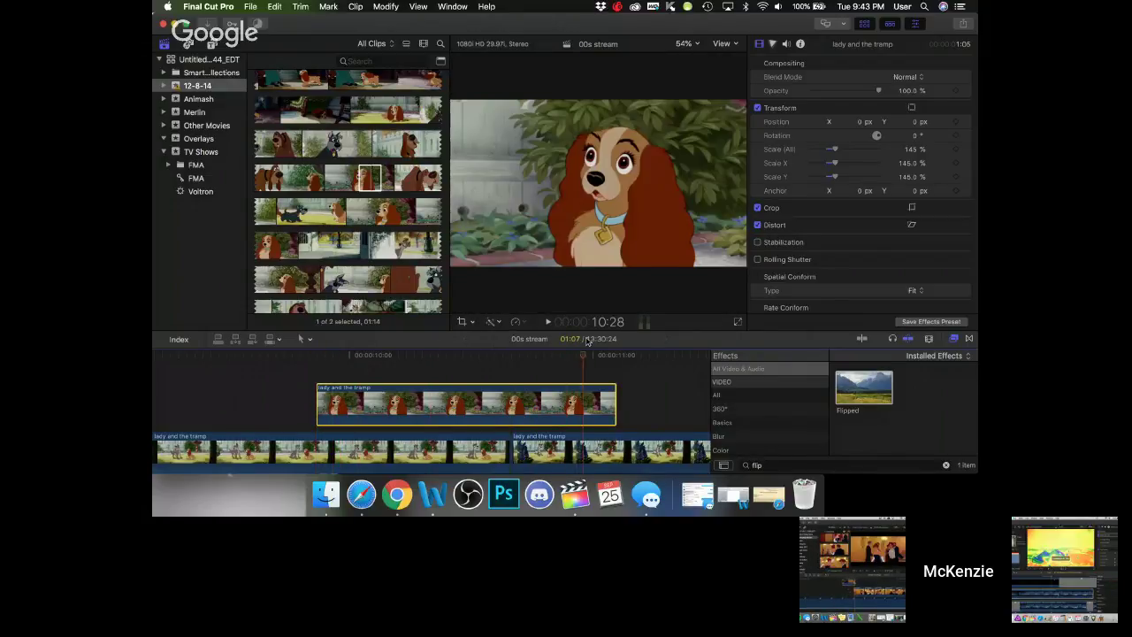
key(Up)
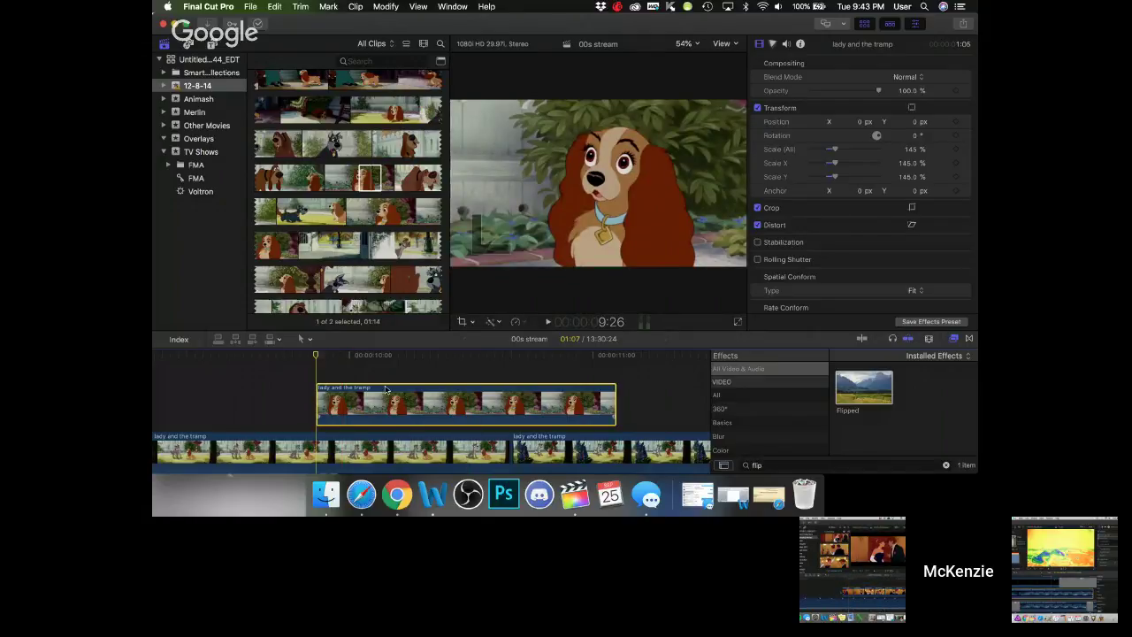
right_click(385, 390)
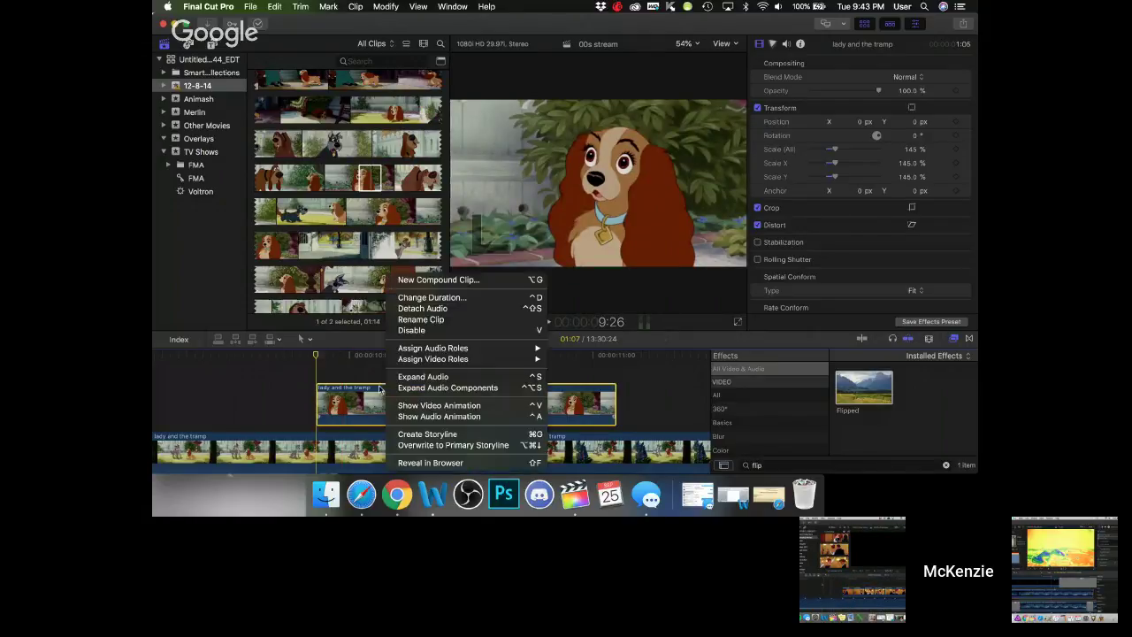
click(318, 359)
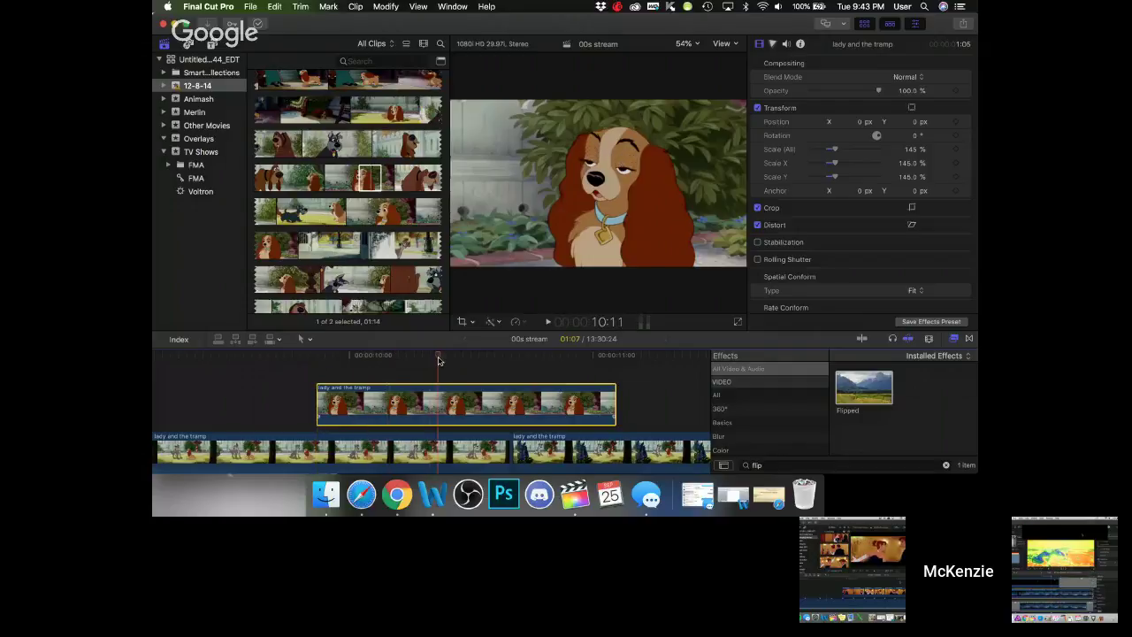
- Review the connected lady and the tramp clip from its start at 9:26 through 10:20 and check its clip commands
click(514, 356)
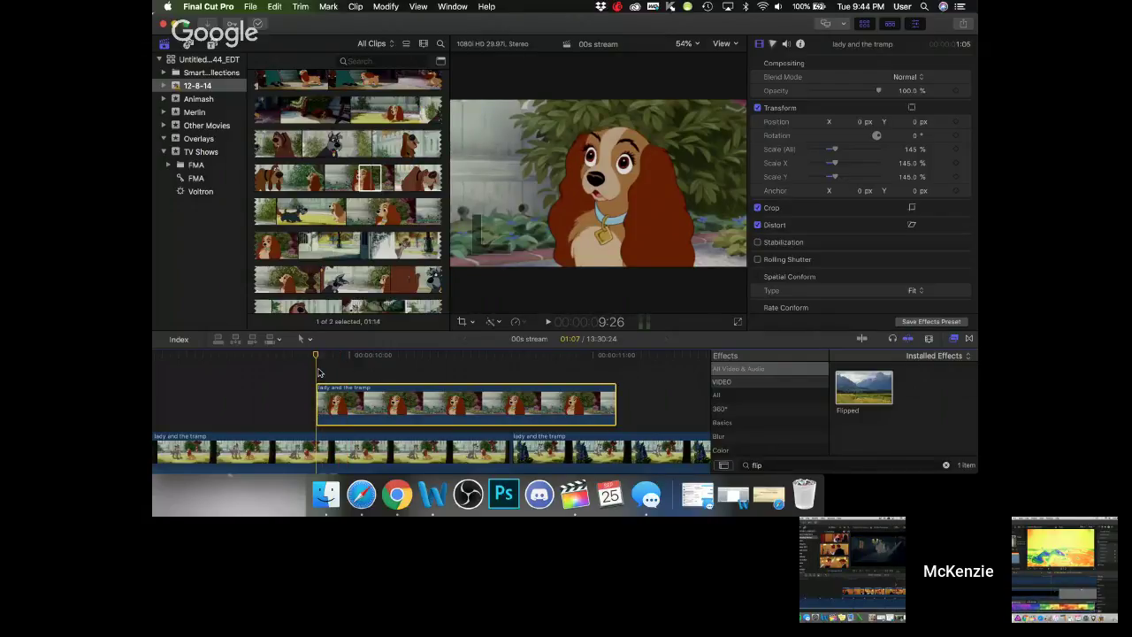
right_click(342, 415)
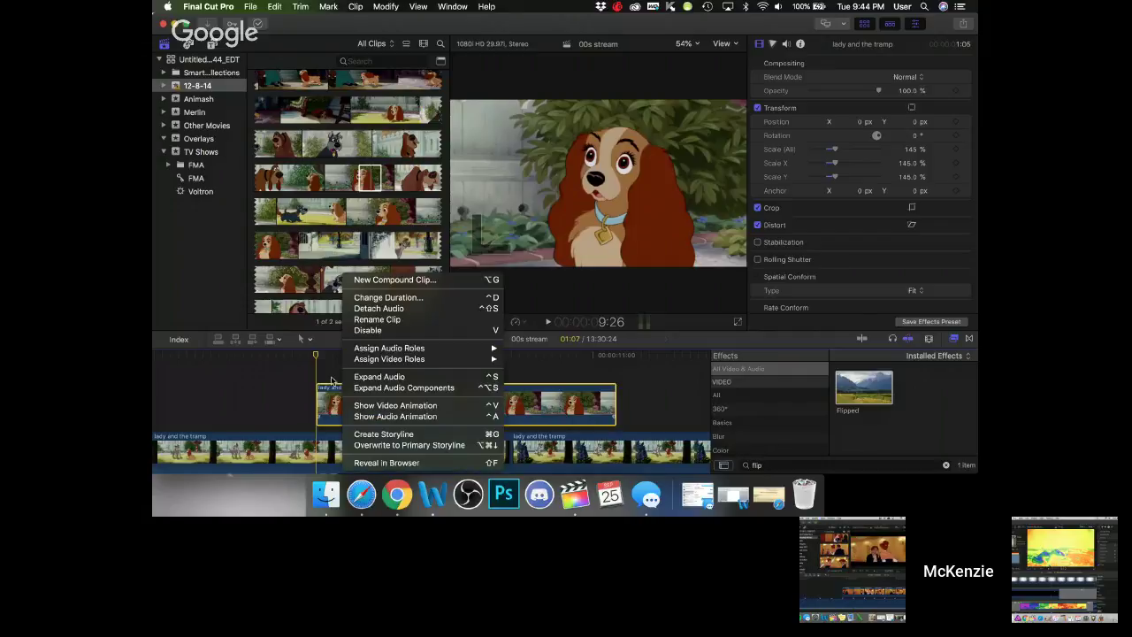
click(325, 416)
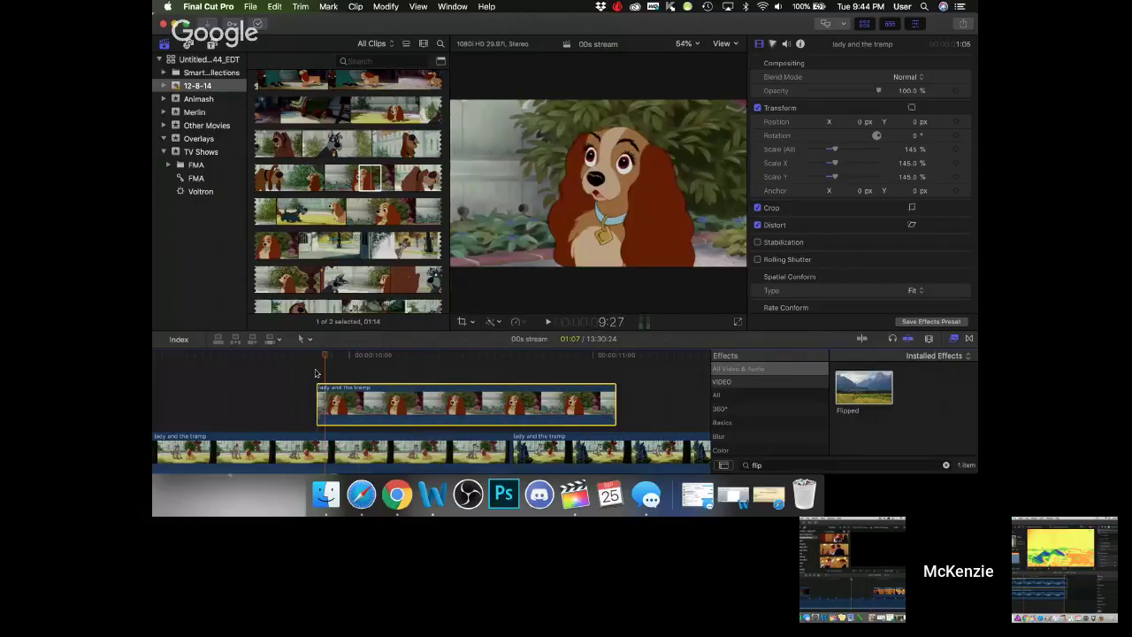
click(315, 373)
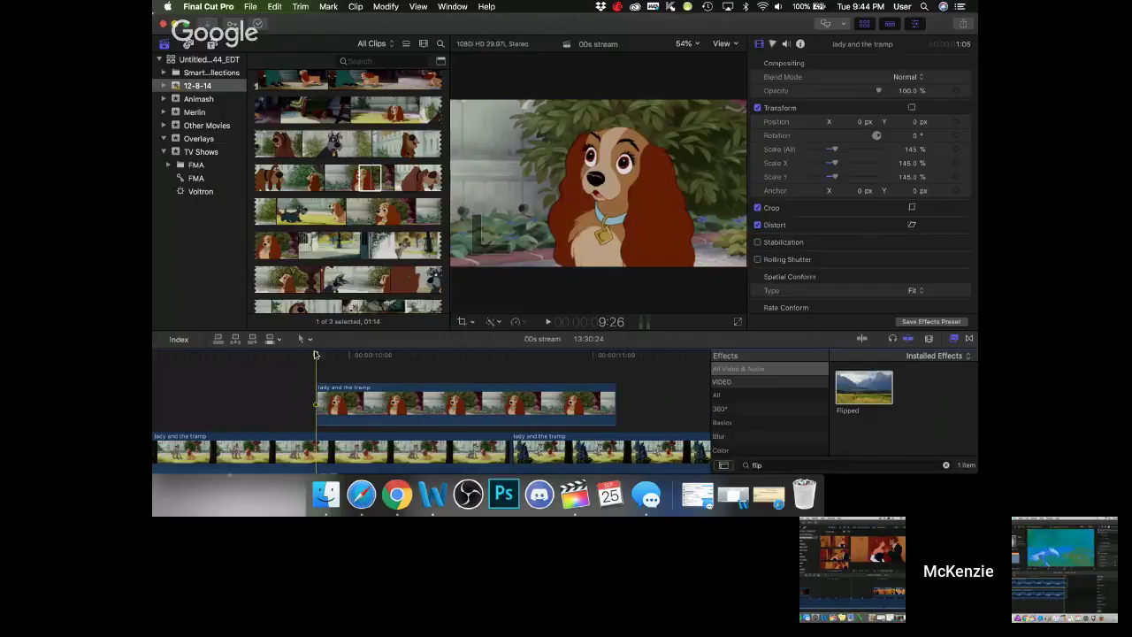
key(space)
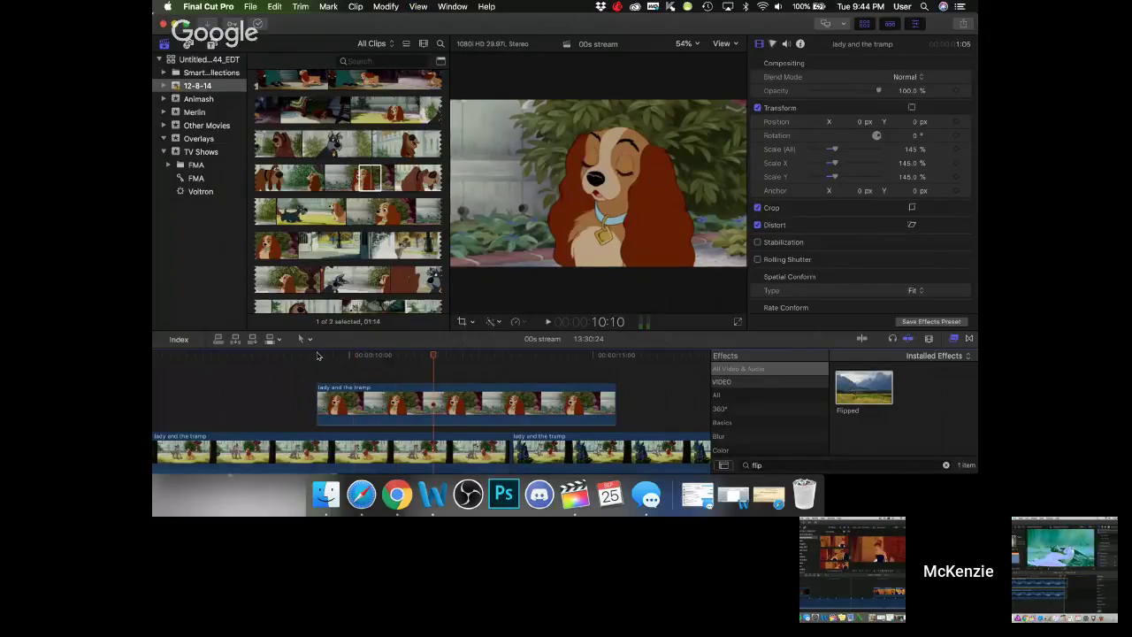
drag(422, 352, 456, 354)
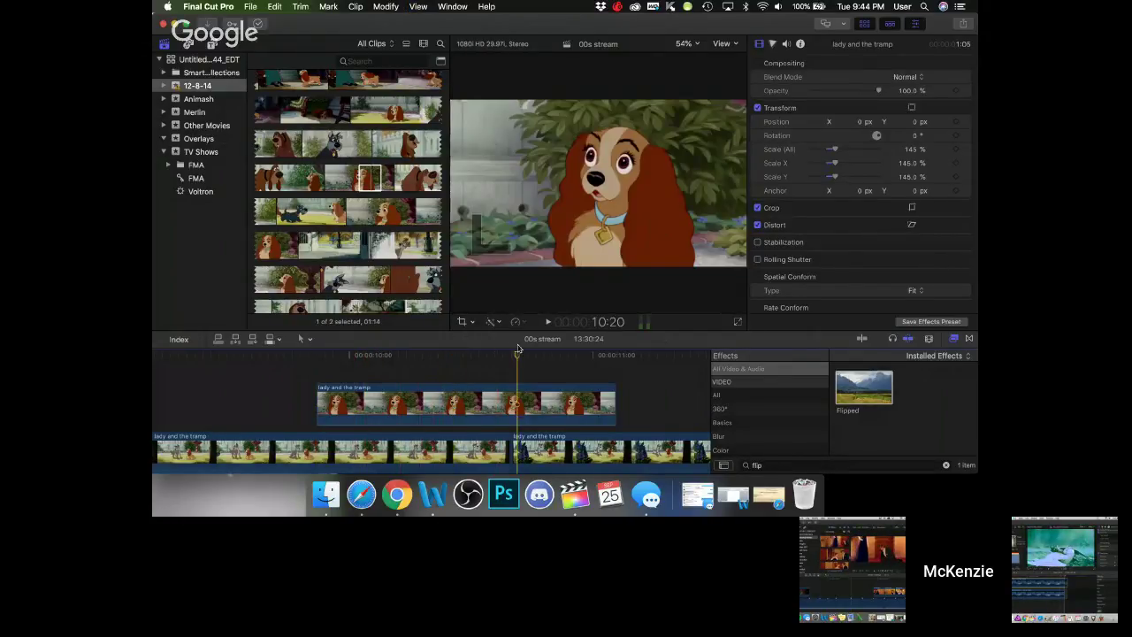
drag(615, 341, 608, 378)
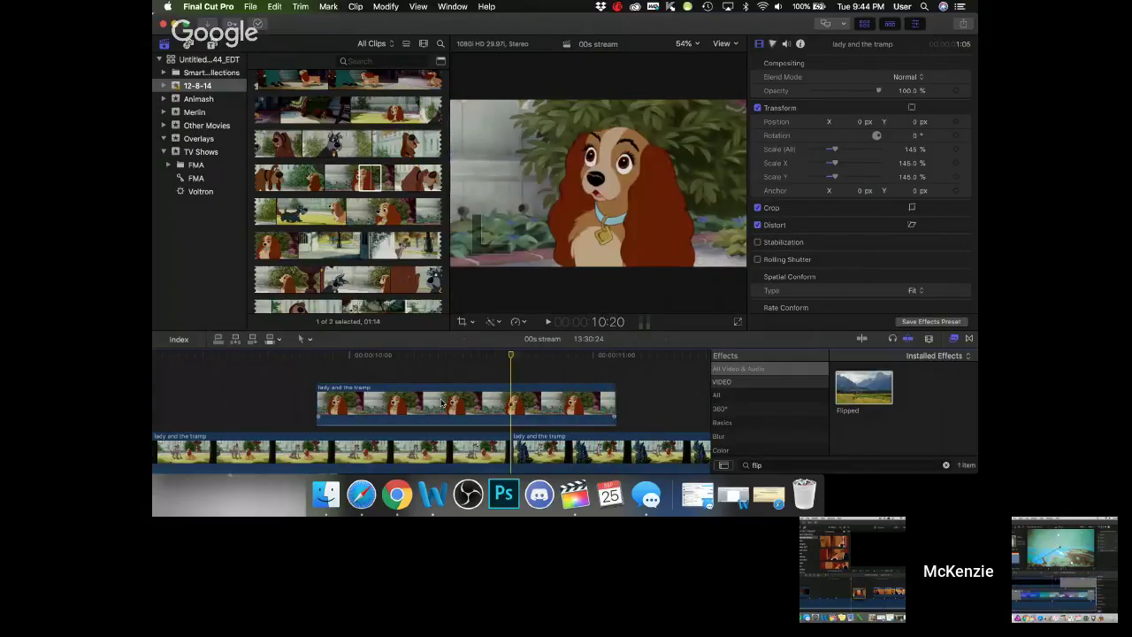
- Move the connected lady and the tramp clip about six frames later, starting just after 10:00, and play back the section around it
key(super+minus)
click(440, 419)
drag(440, 419, 461, 418)
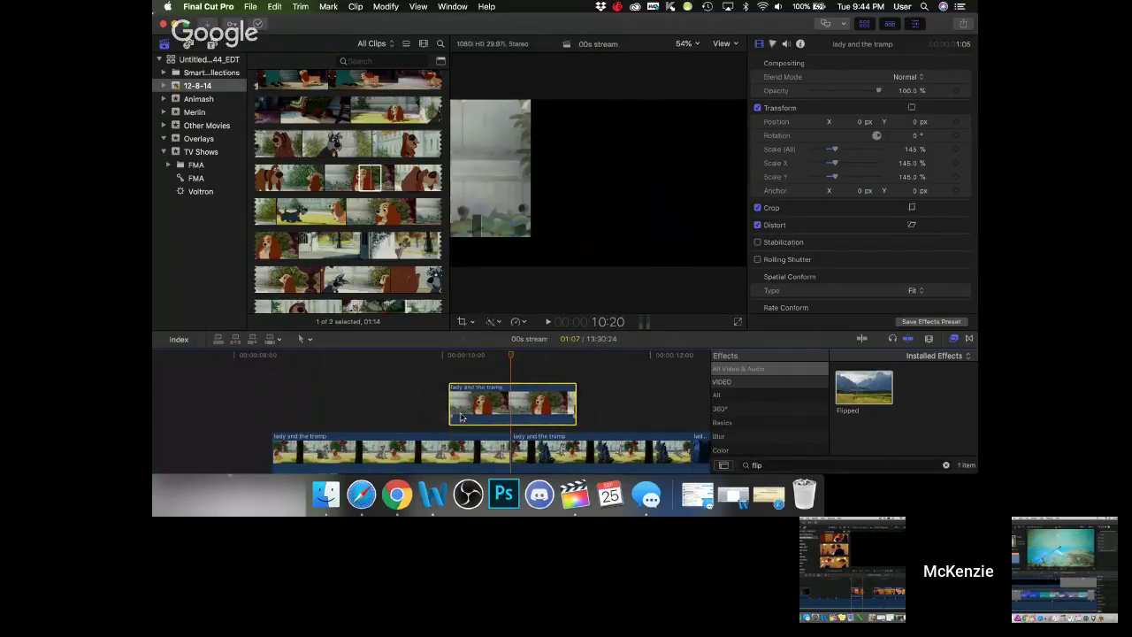
click(429, 361)
key(space)
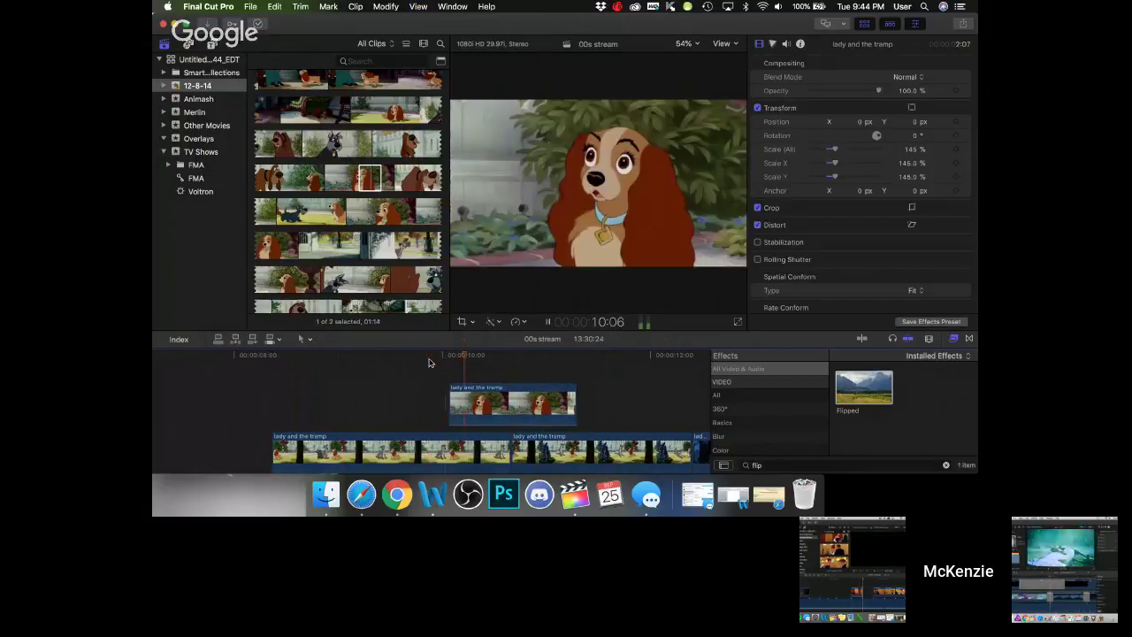
click(424, 357)
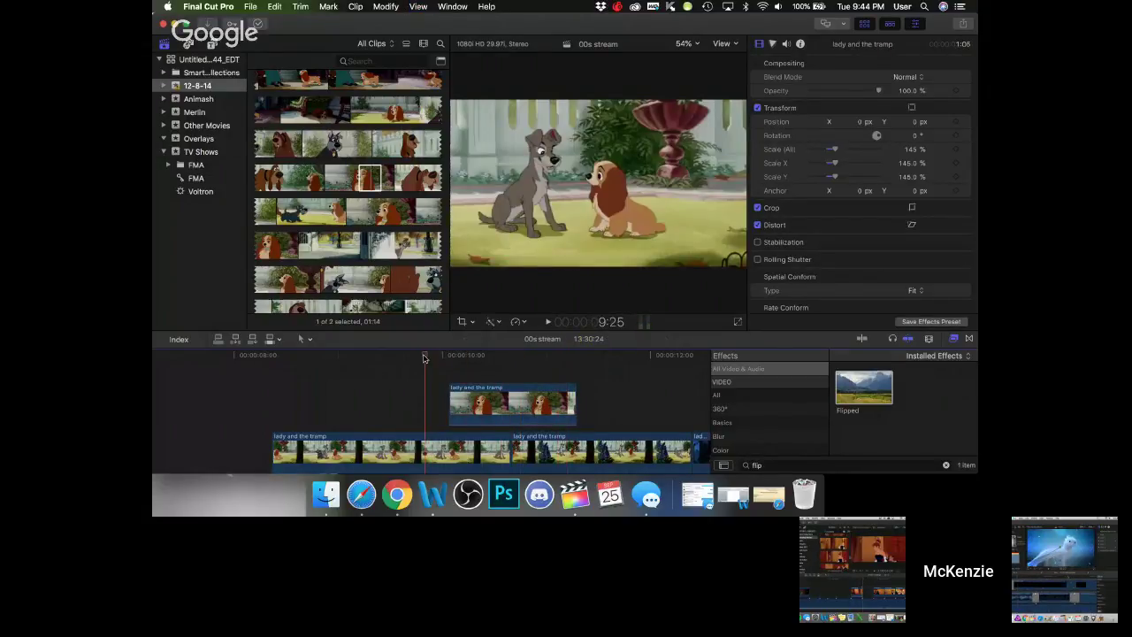
key(space)
key(space)
key(space)
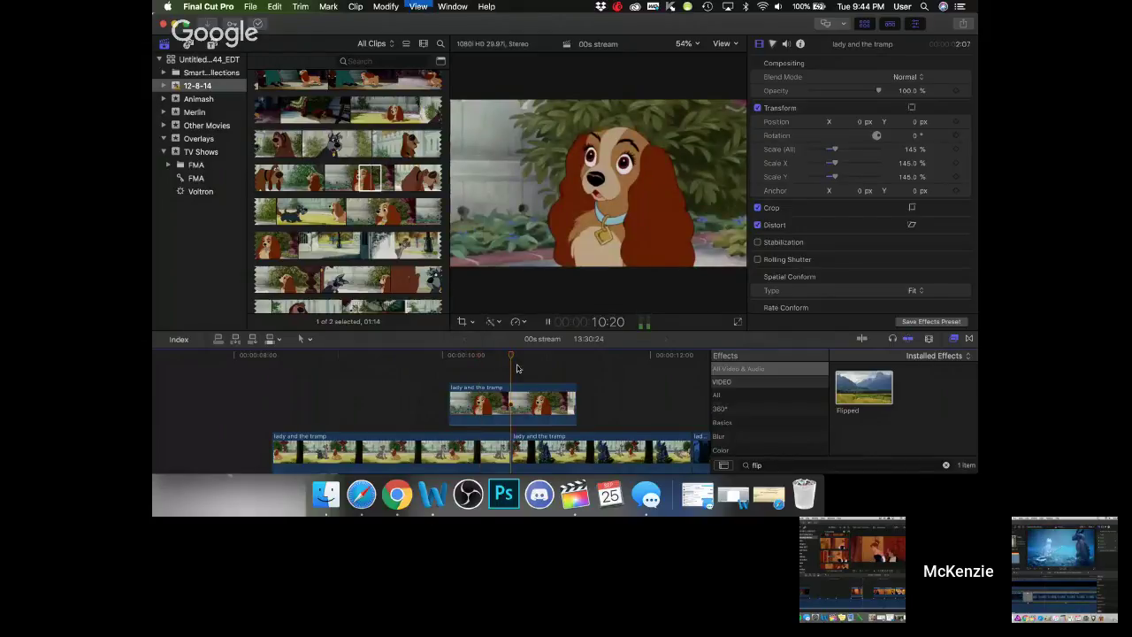
- Select the connected clip and look through its available commands, including the video animation, solo and audition options
click(549, 406)
right_click(546, 406)
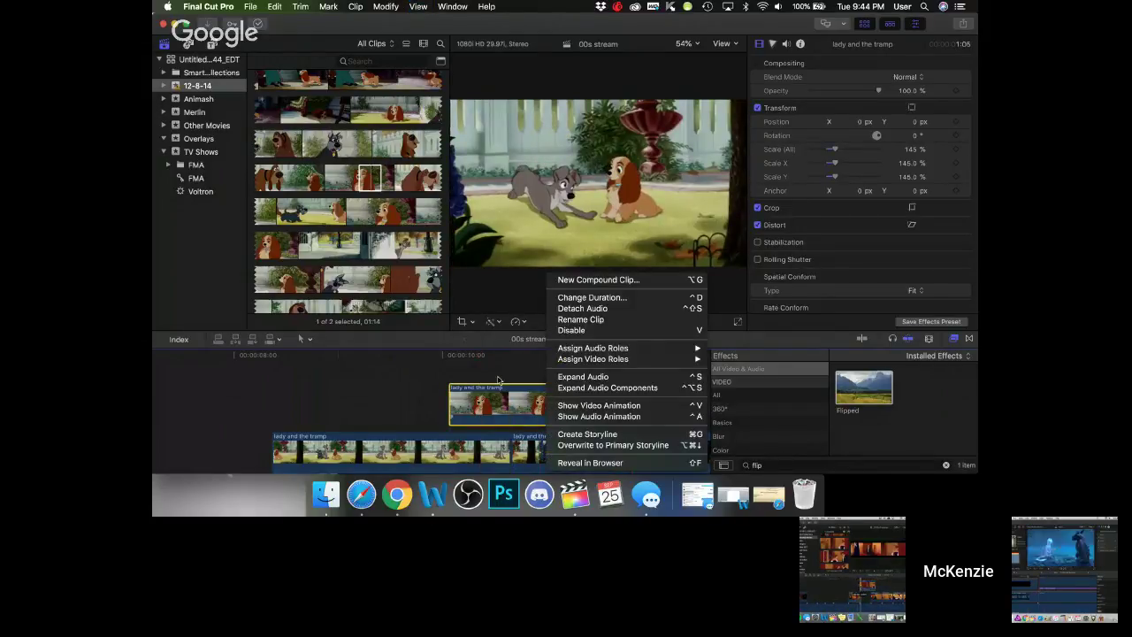
mouse_move(599, 364)
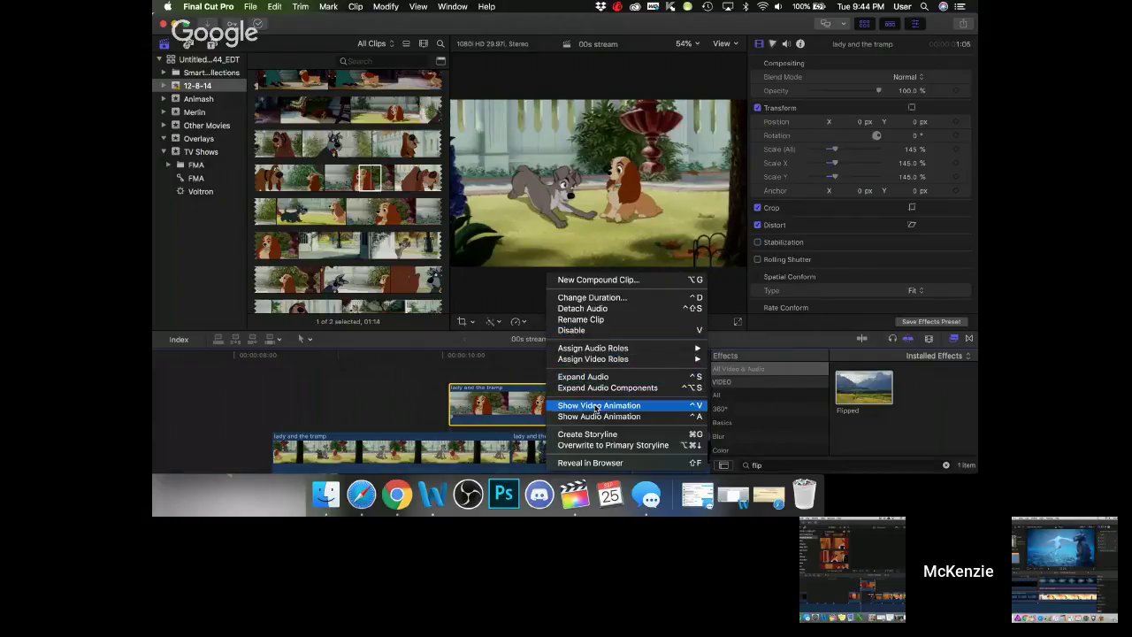
click(507, 424)
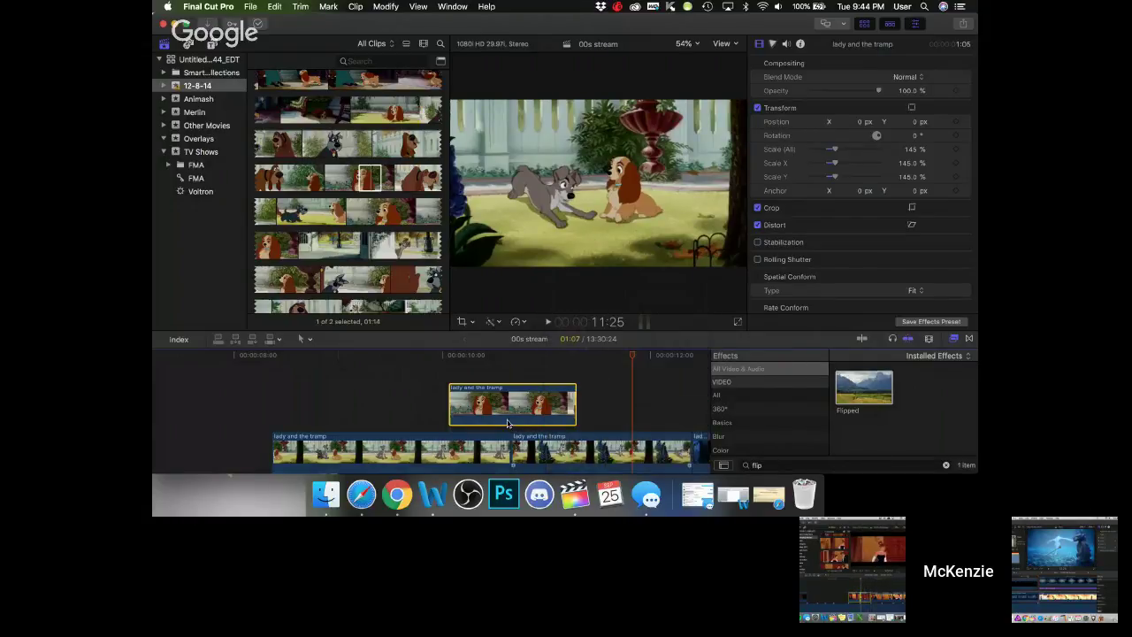
click(356, 6)
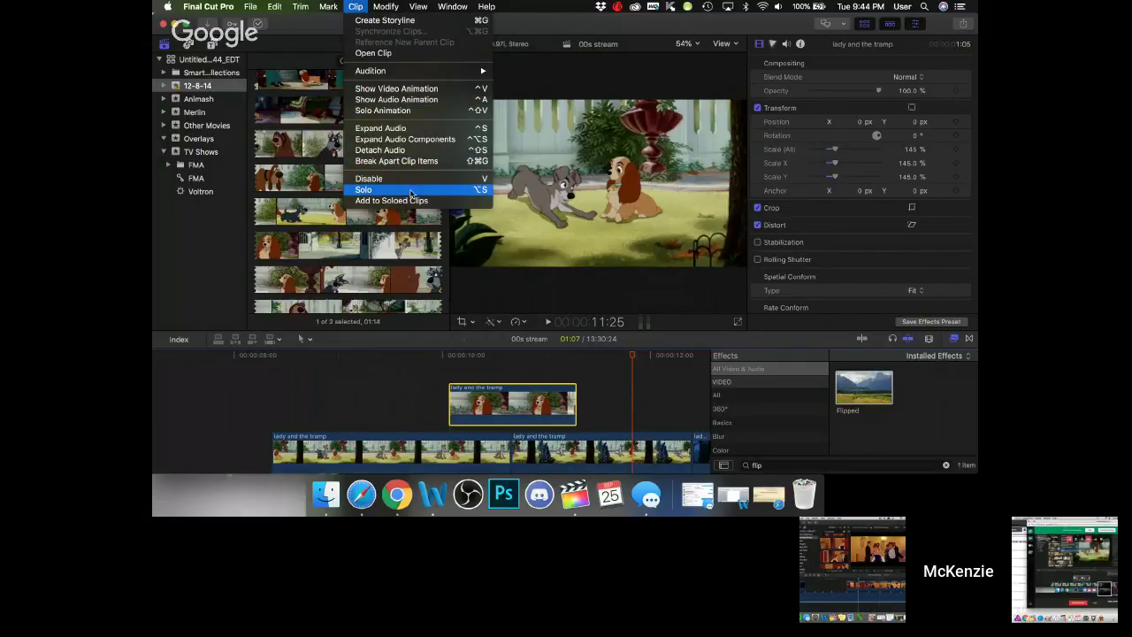
mouse_move(421, 71)
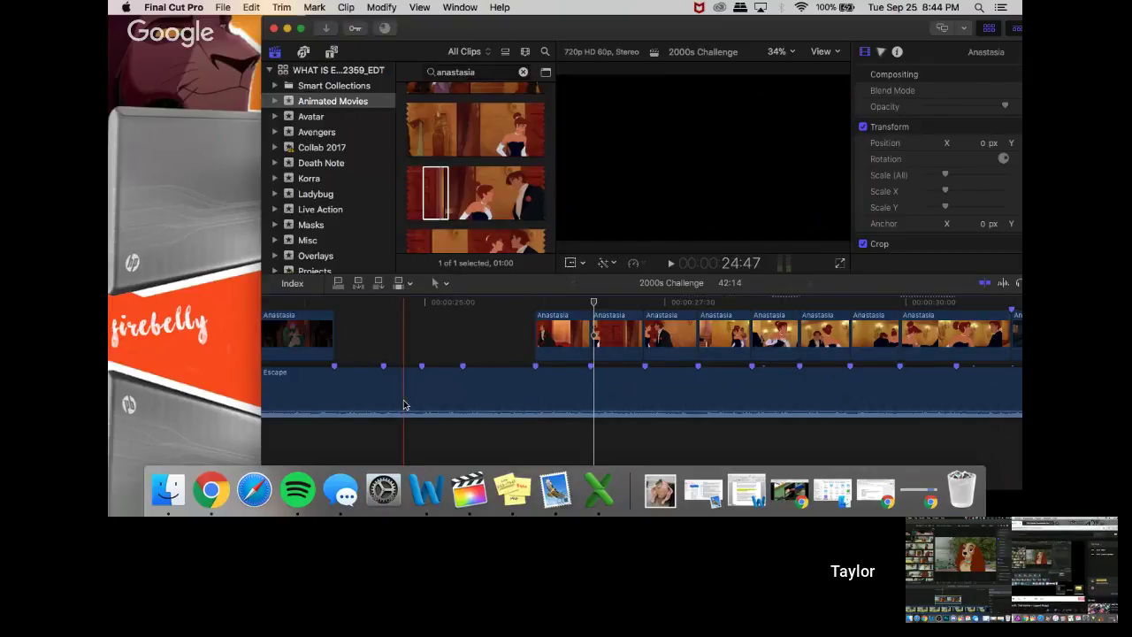
- Play back the 2000s Challenge timeline from 24:04 to 34:12 and switch to the minimized Chrome window
scroll(403, 405, left, 10)
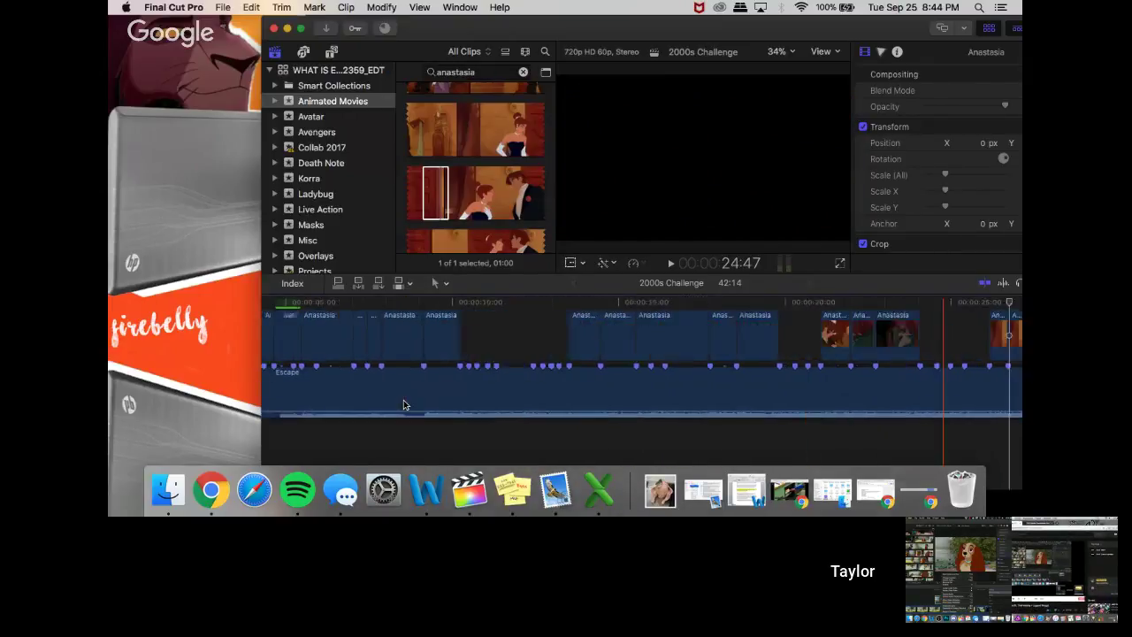
scroll(403, 405, right, 10)
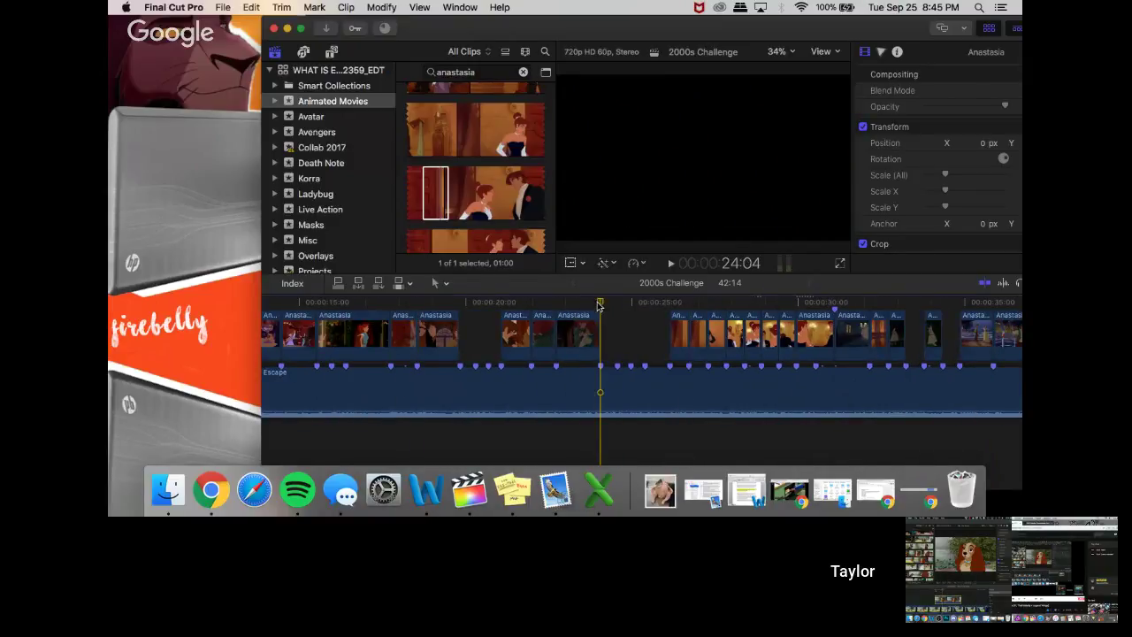
key(space)
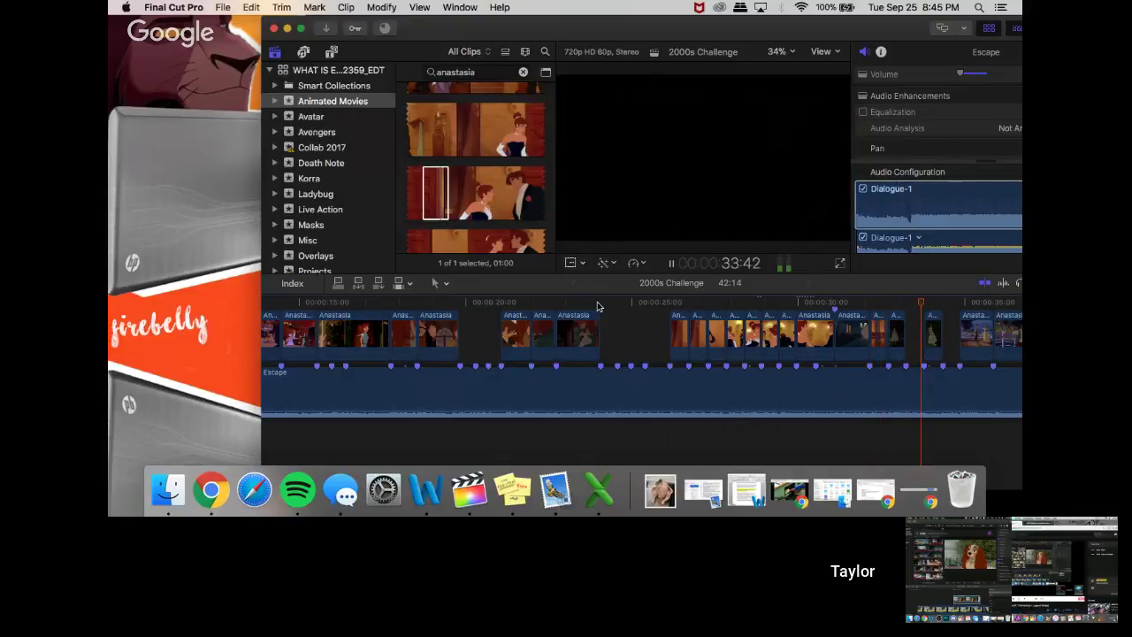
key(space)
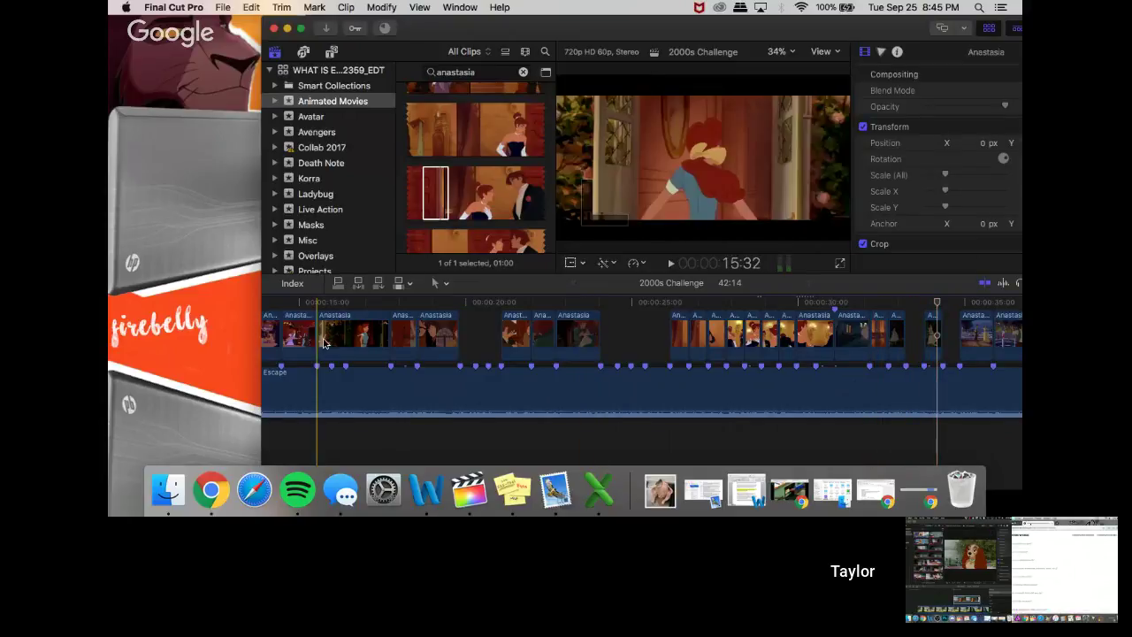
click(790, 491)
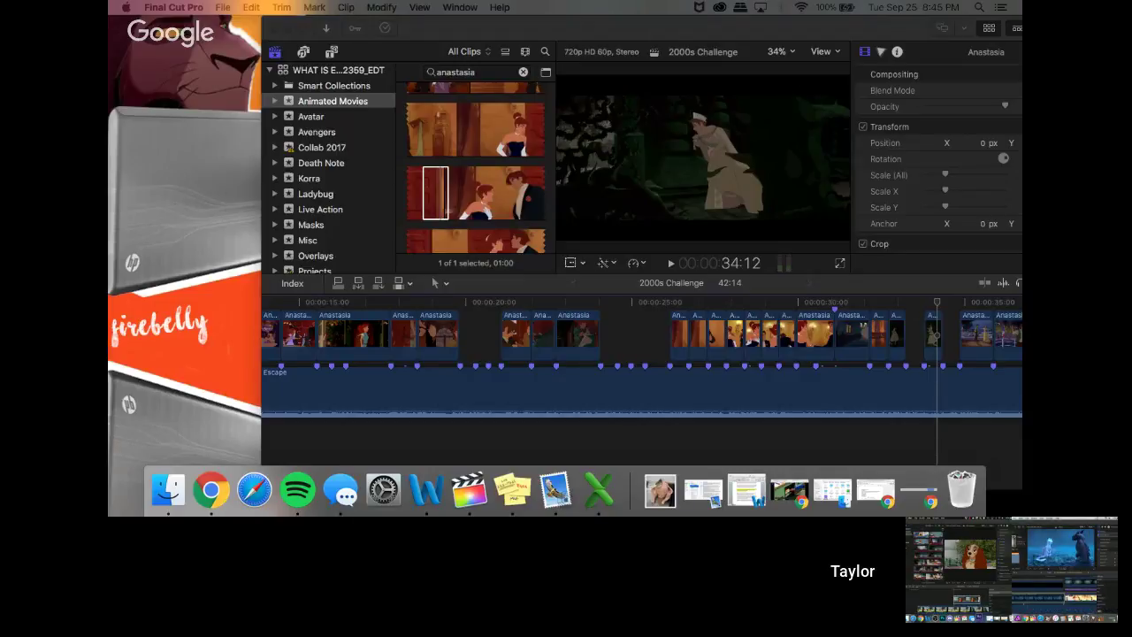
- Switch back to Final Cut Pro and browse the Anastasia source clips, previewing the scenes with the grandmother and the couple
scroll(670, 368, right, 5)
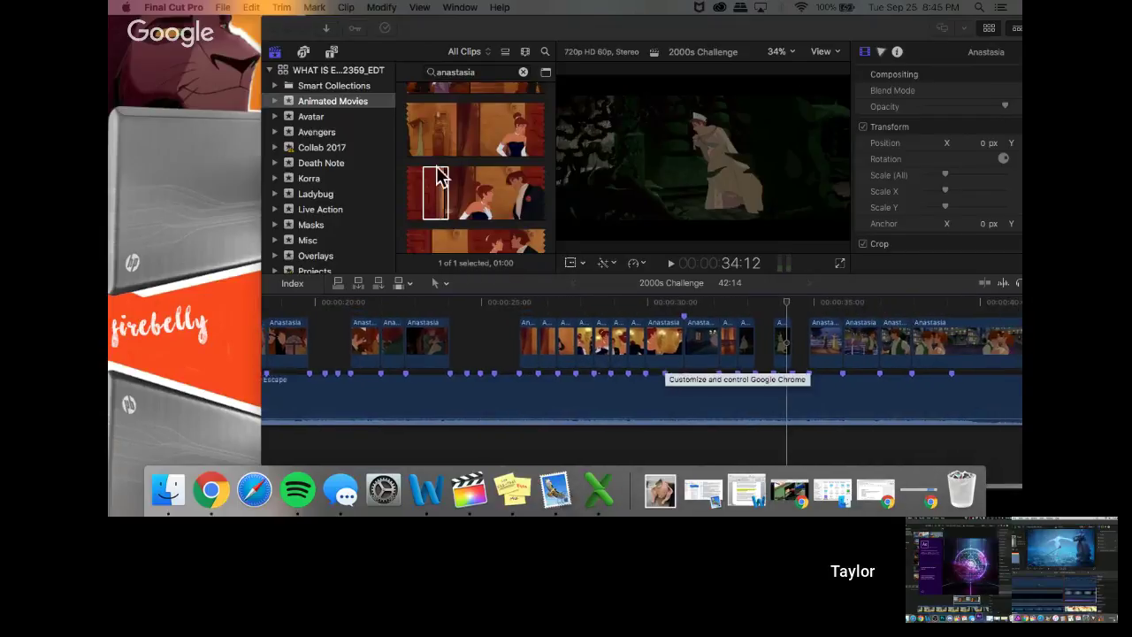
scroll(445, 177, down, 3)
scroll(445, 177, down, 3)
click(444, 188)
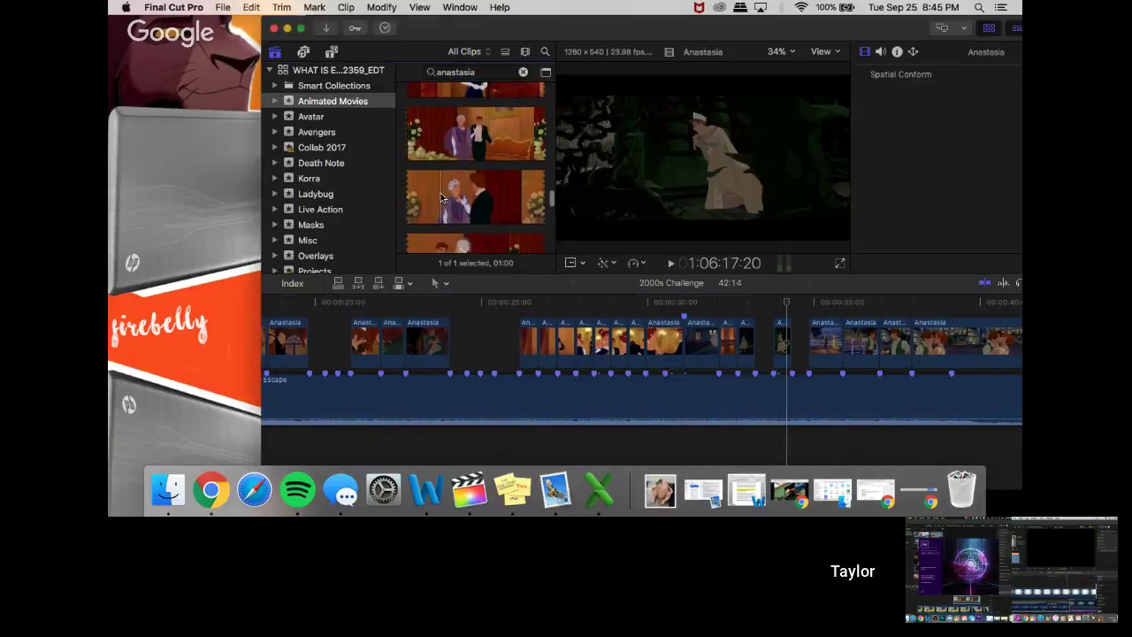
scroll(442, 198, down, 2)
scroll(442, 193, down, 5)
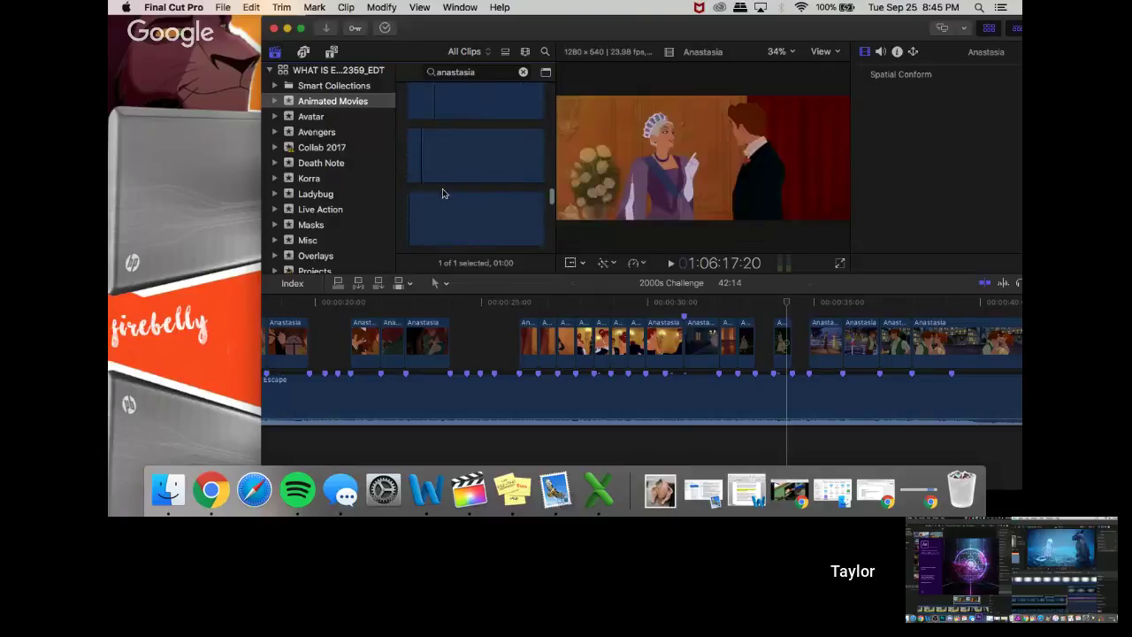
scroll(465, 159, down, 3)
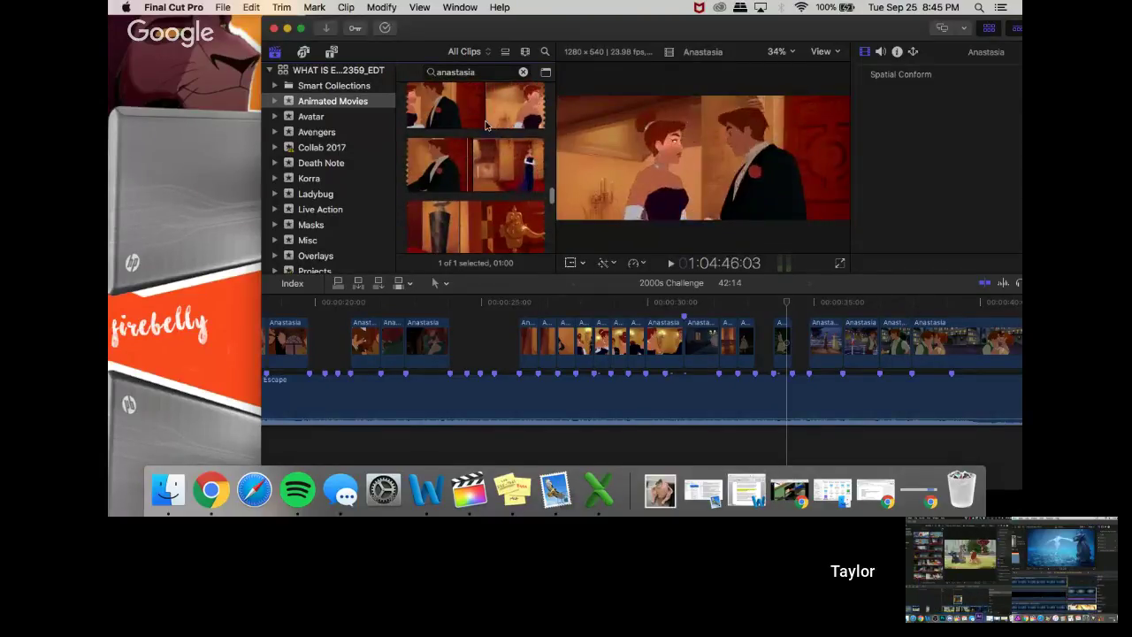
- Examine the timeline gap between 24:04 and the next Anastasia clip, and search the source clips for theatre footage that fits
click(497, 330)
key(super+equal)
key(super+equal)
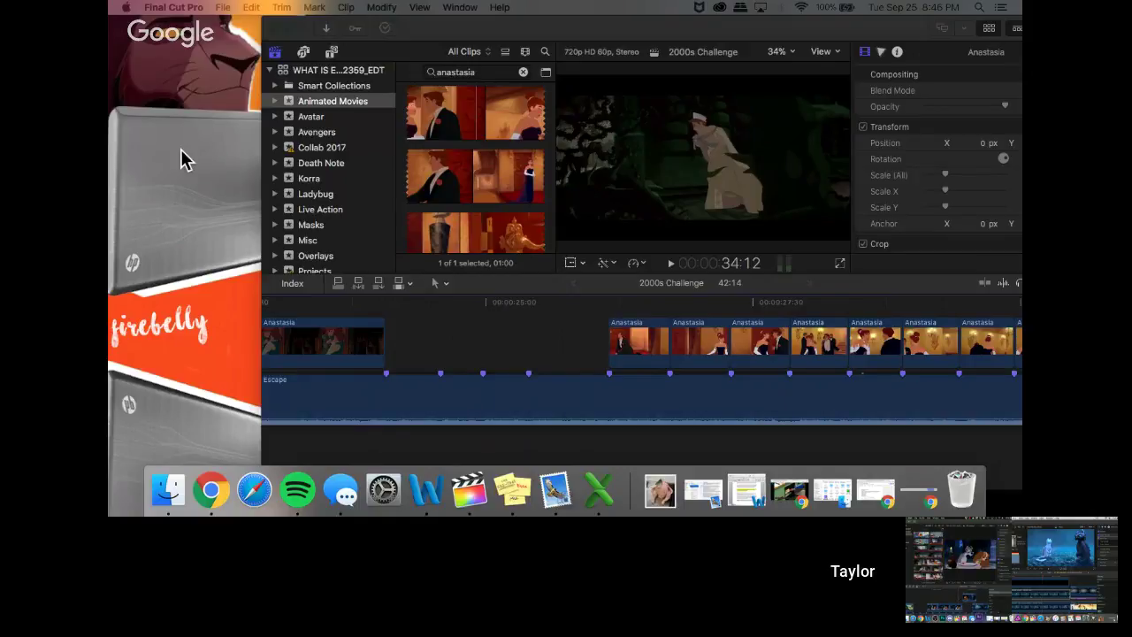
scroll(451, 164, down, 10)
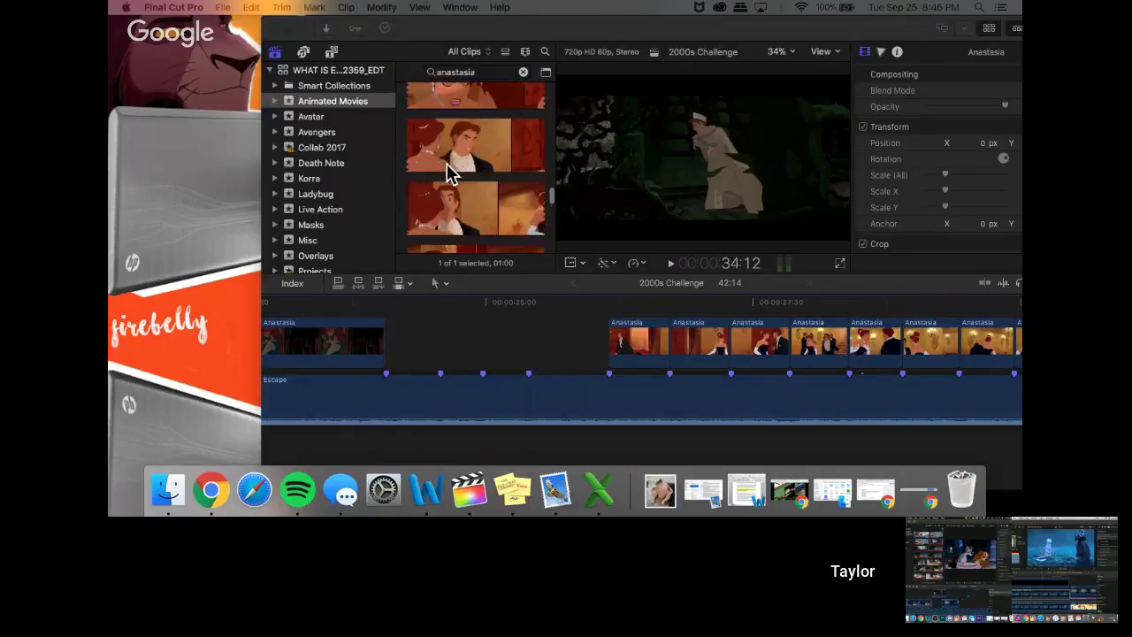
scroll(451, 172, down, 3)
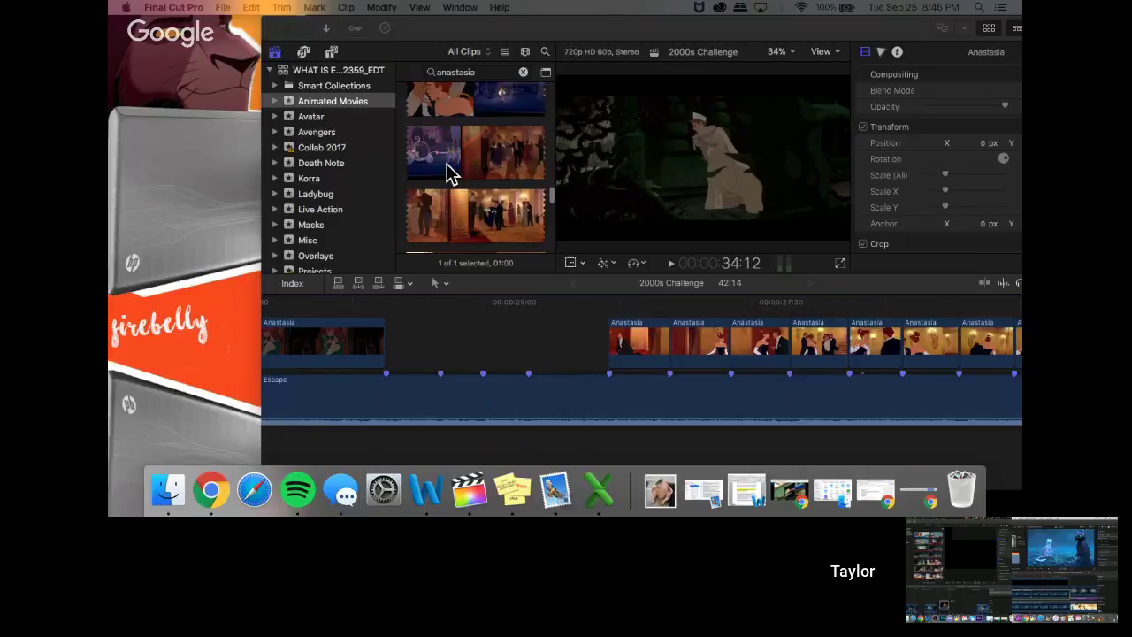
scroll(451, 173, down, 10)
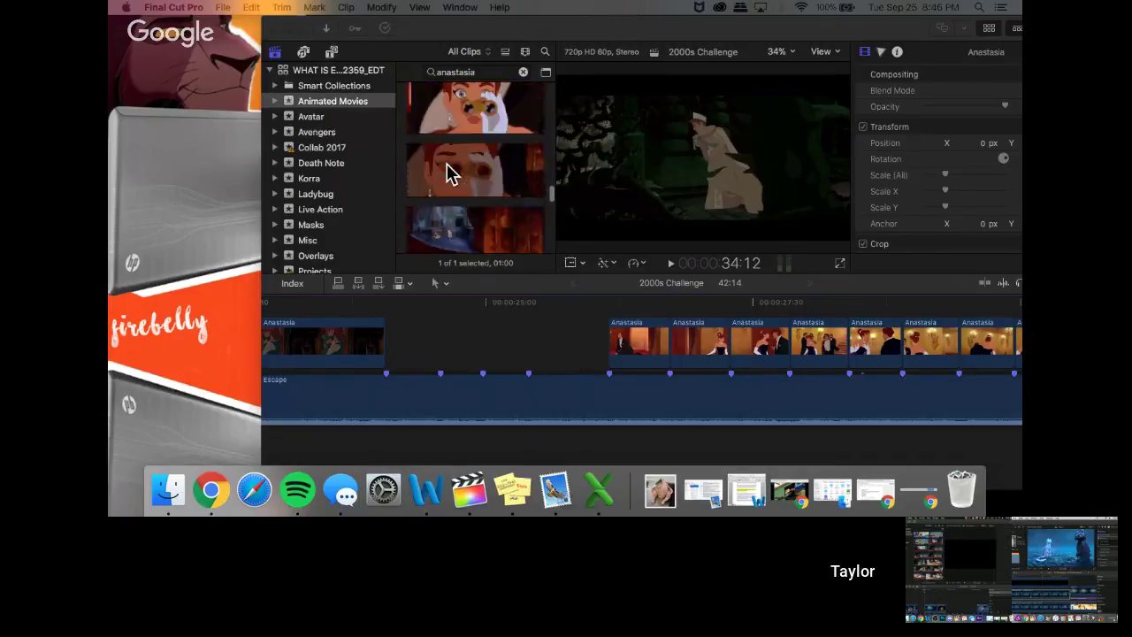
scroll(451, 172, down, 10)
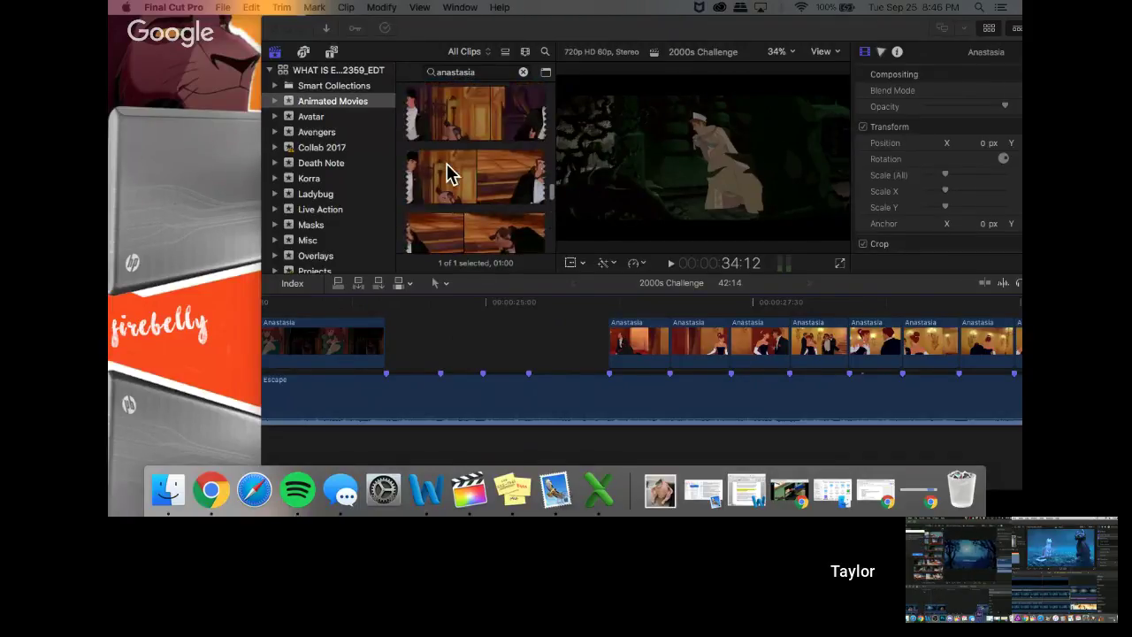
scroll(451, 172, down, 10)
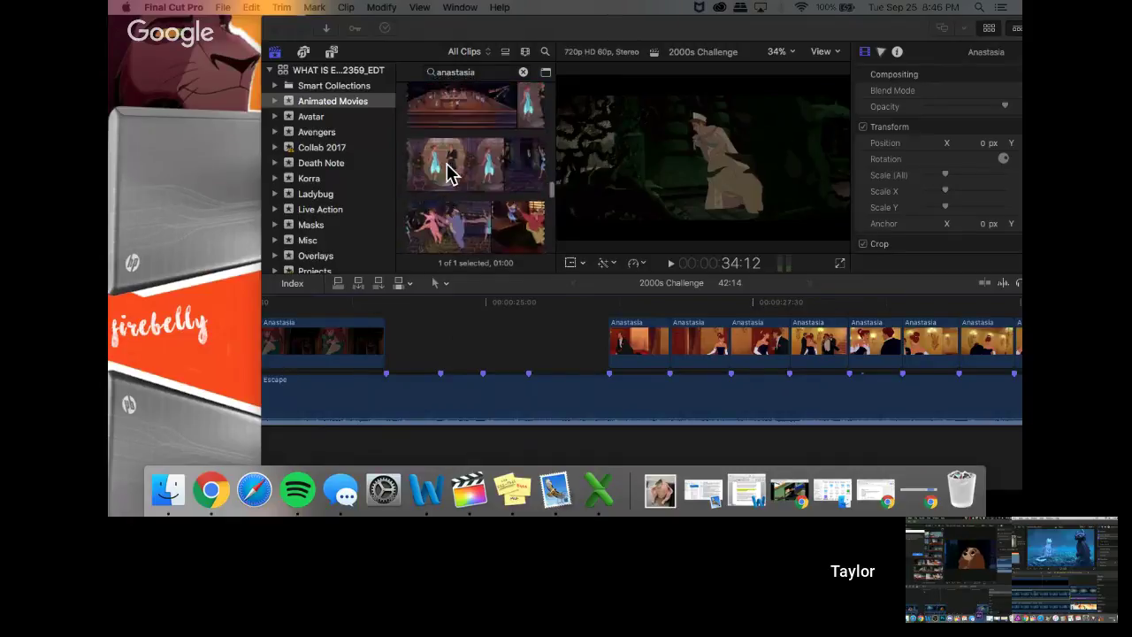
scroll(451, 173, down, 10)
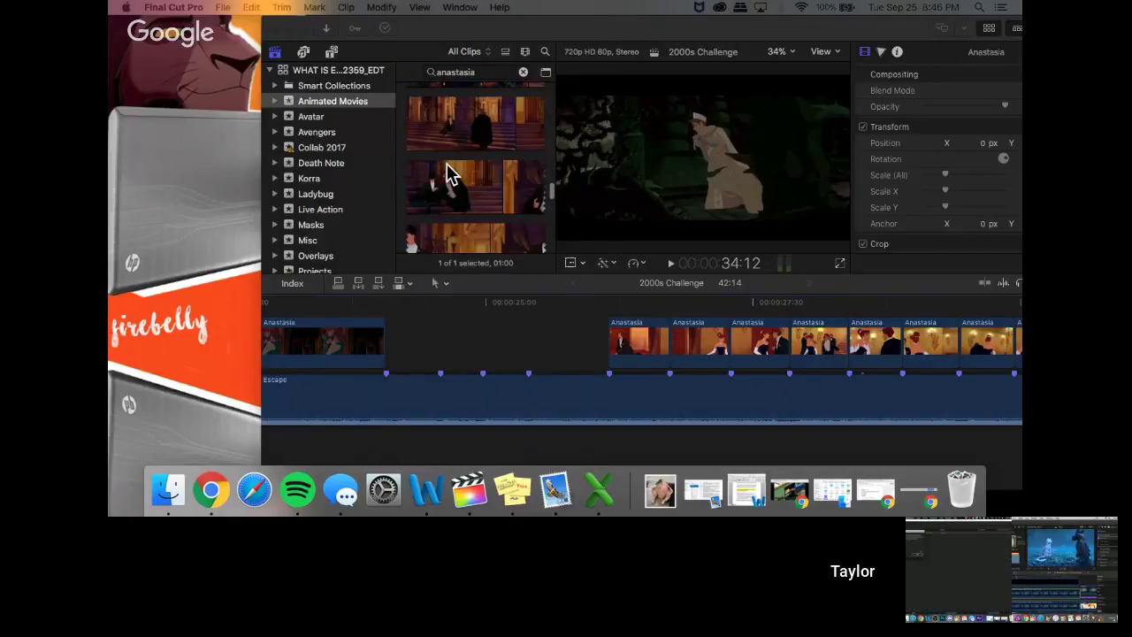
- Play back the timeline gap after 24:04 and look through the Anastasia source clips for theatre-box, street and ballroom shots that could fill it
click(387, 305)
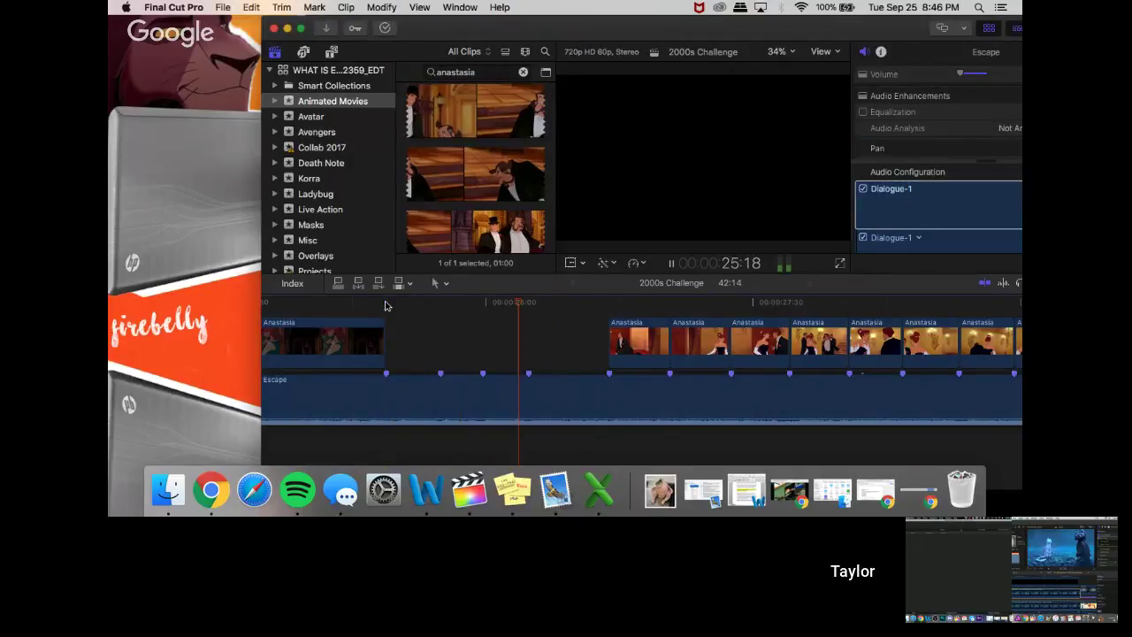
key(space)
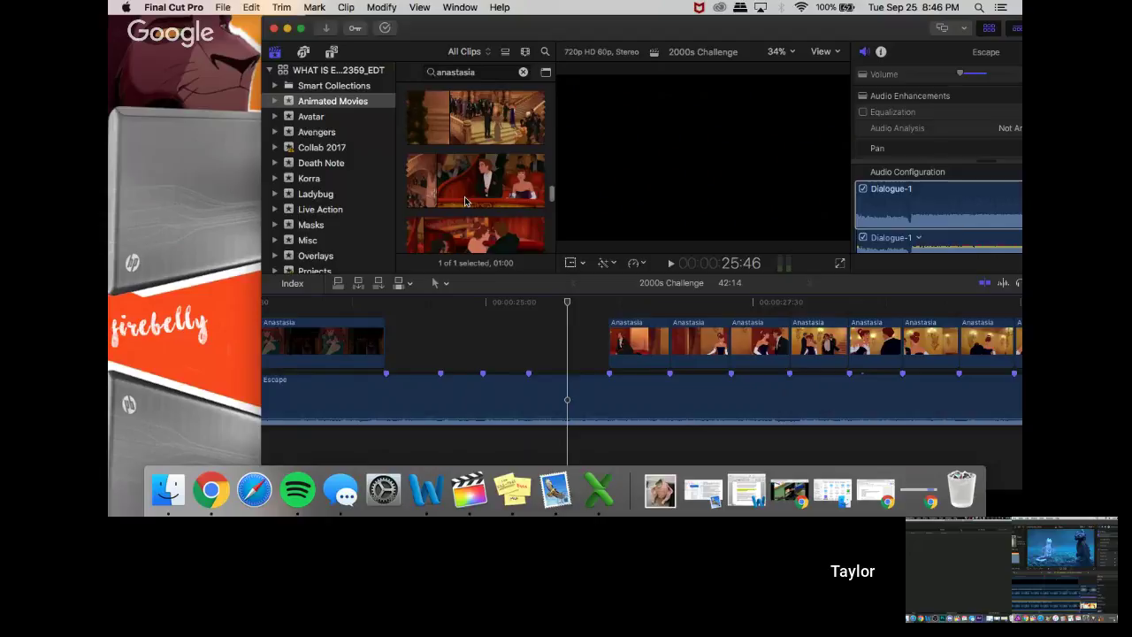
scroll(465, 202, down, 3)
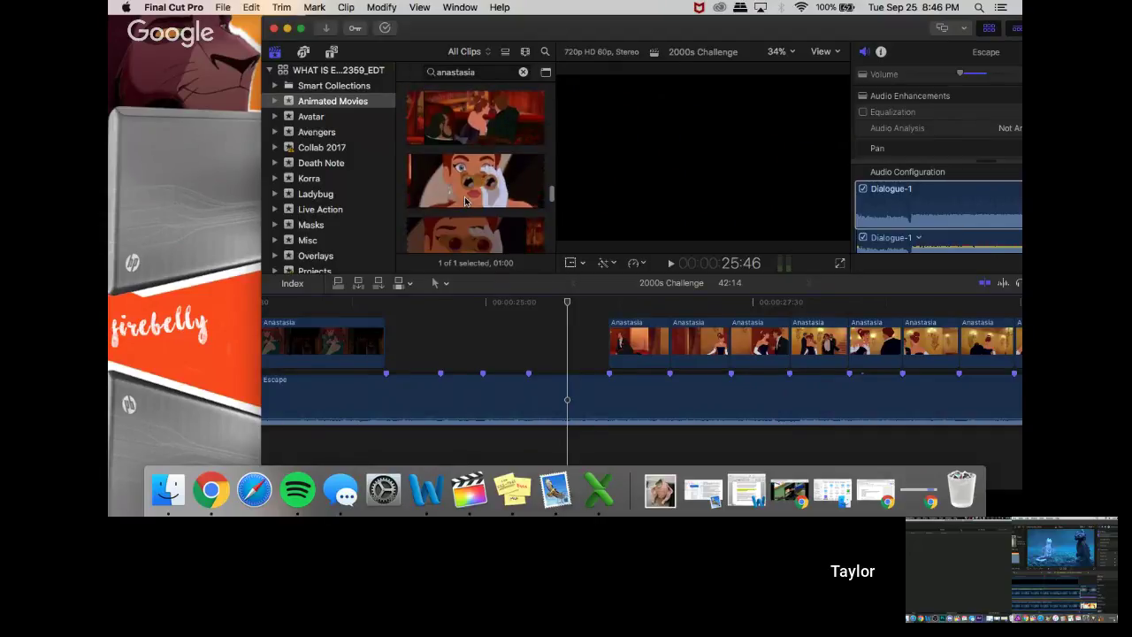
scroll(466, 201, down, 2)
click(474, 204)
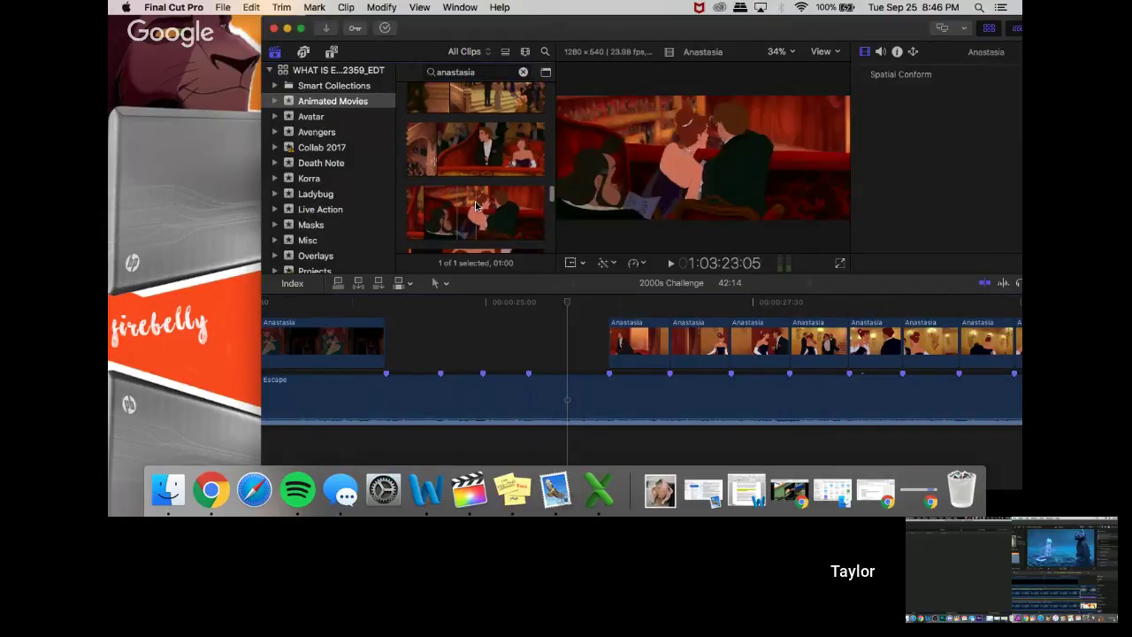
scroll(482, 201, down, 5)
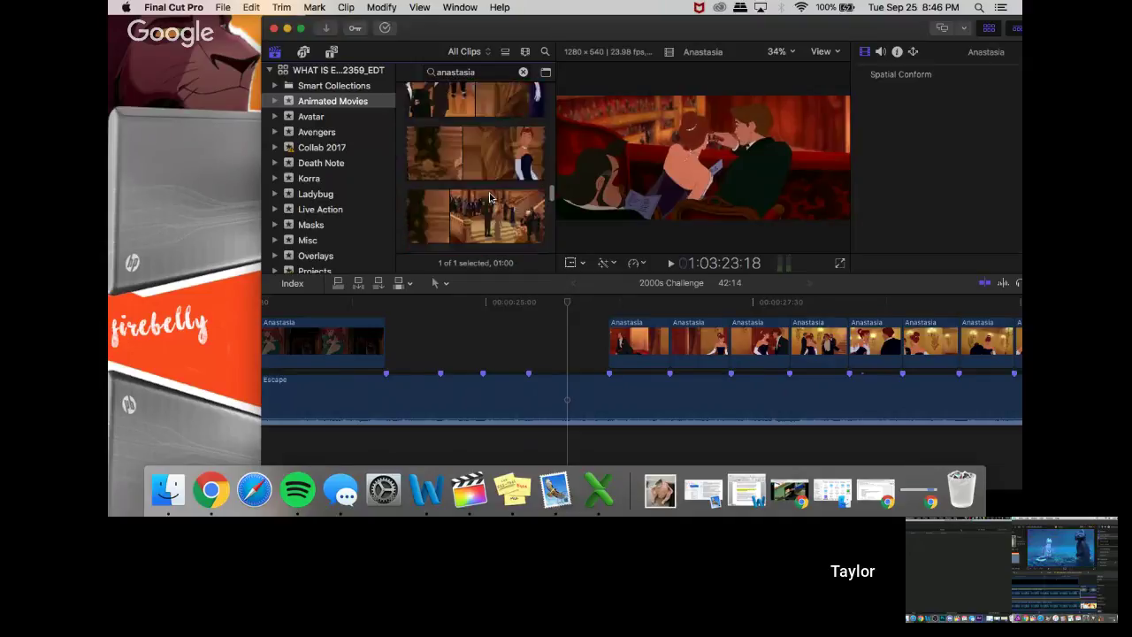
scroll(489, 197, down, 2)
scroll(489, 197, down, 2)
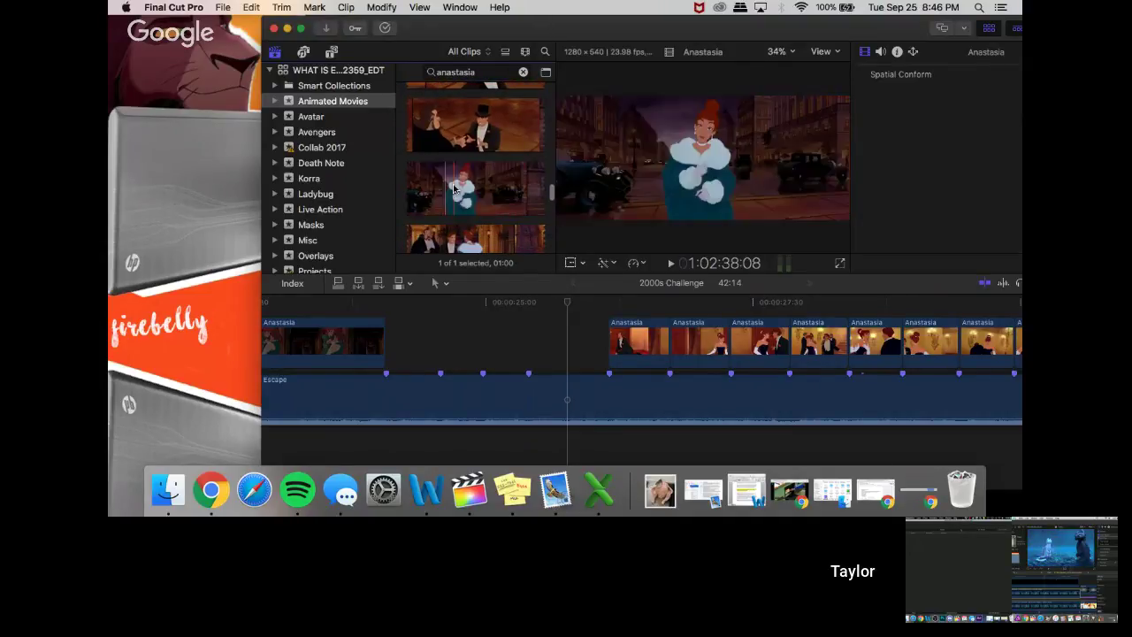
scroll(495, 188, down, 3)
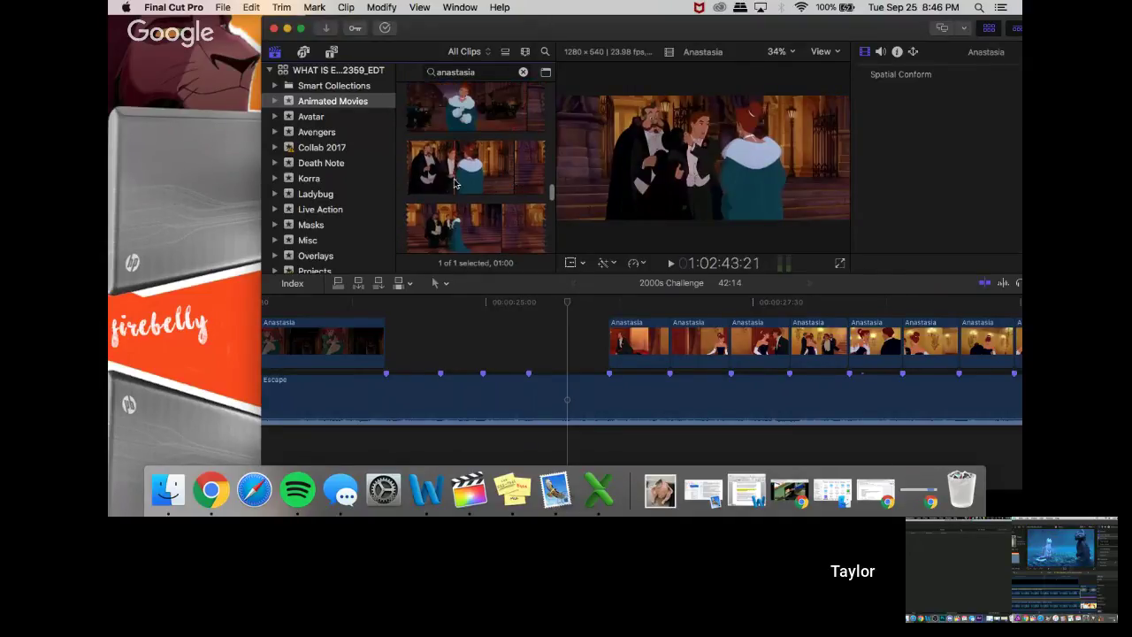
scroll(456, 196, down, 2)
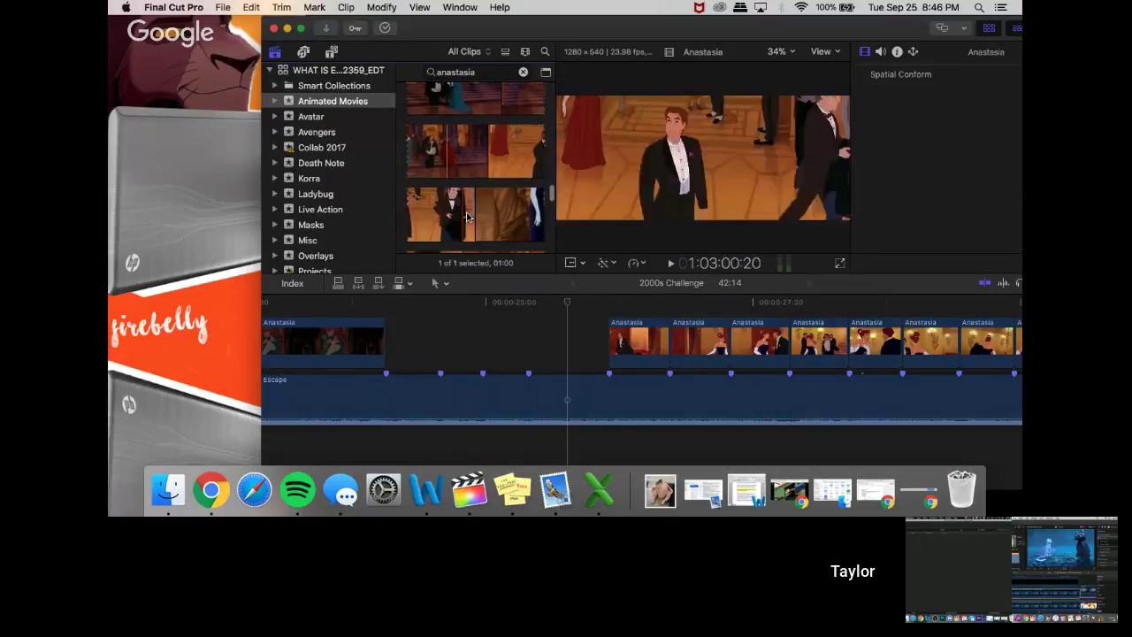
scroll(514, 220, down, 2)
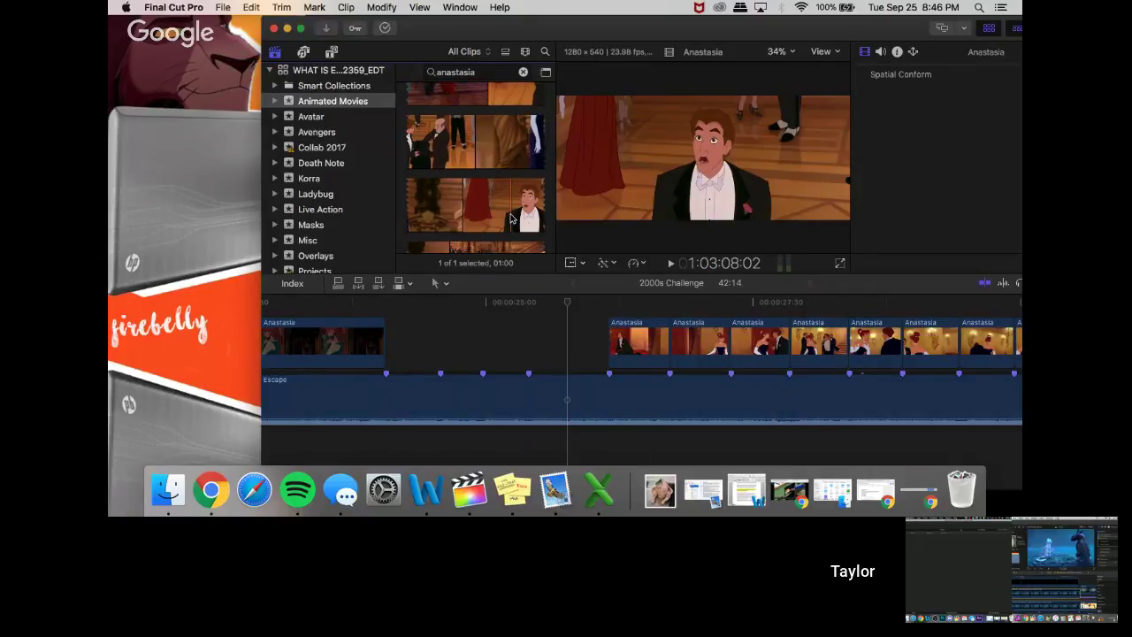
- Replay the gap after 24:04 and preview the source footage of the grand staircase and the couple's argument
click(396, 304)
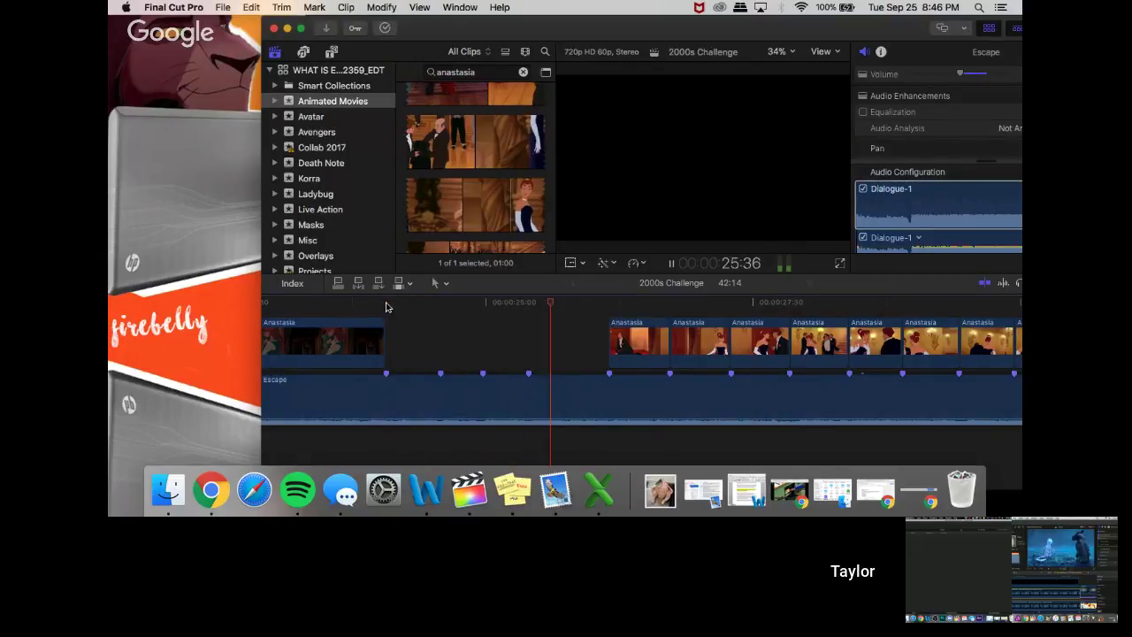
key(space)
click(470, 144)
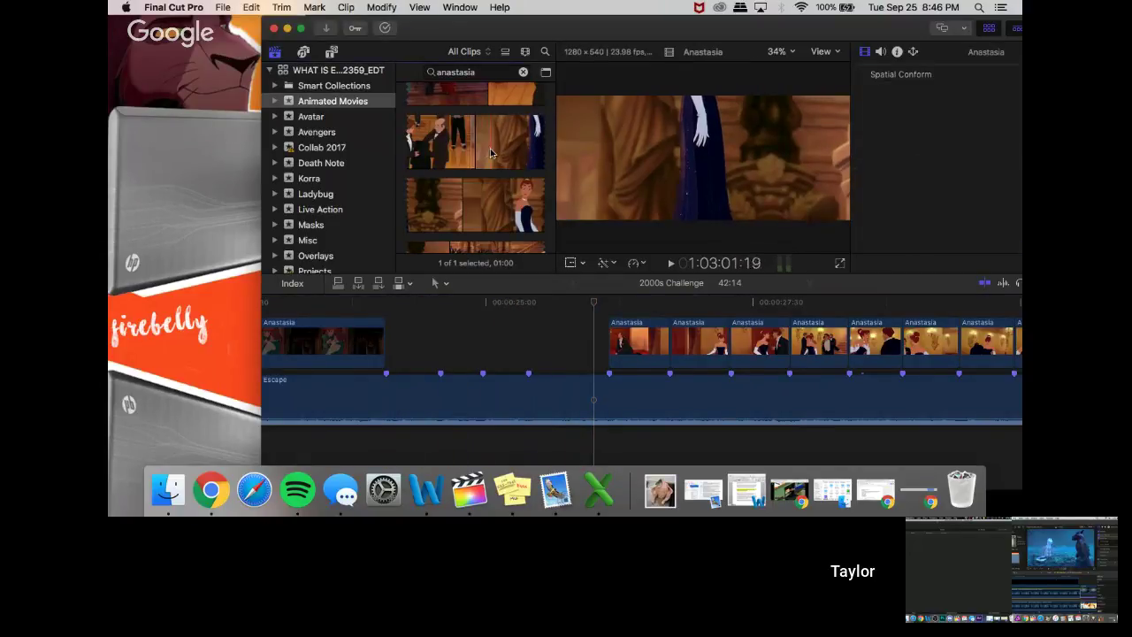
scroll(478, 207, down, 2)
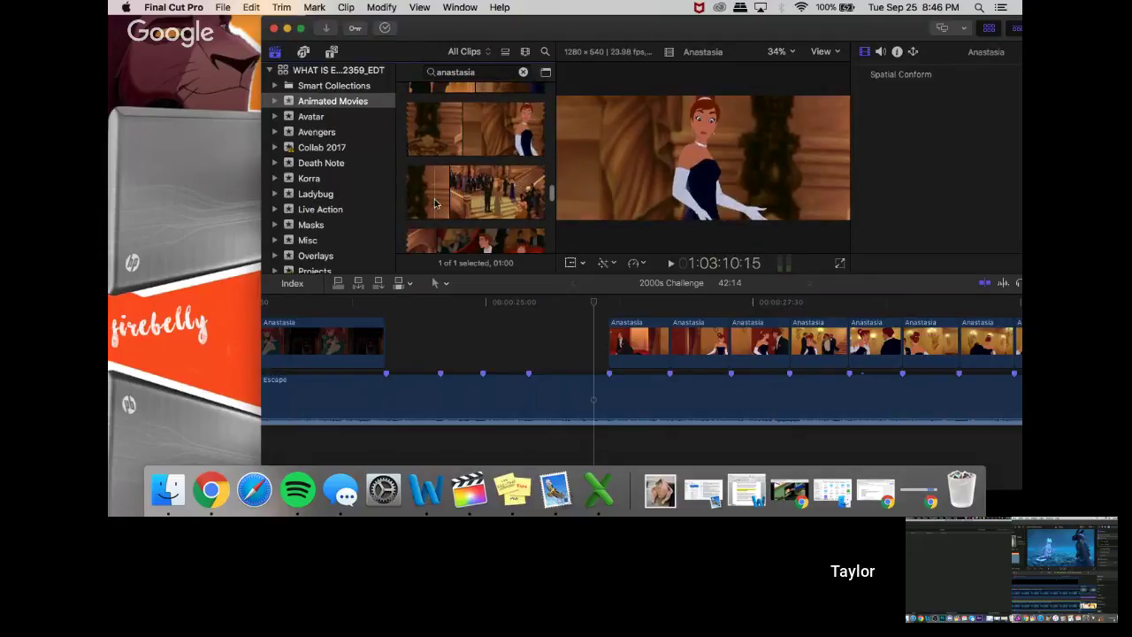
scroll(477, 206, down, 3)
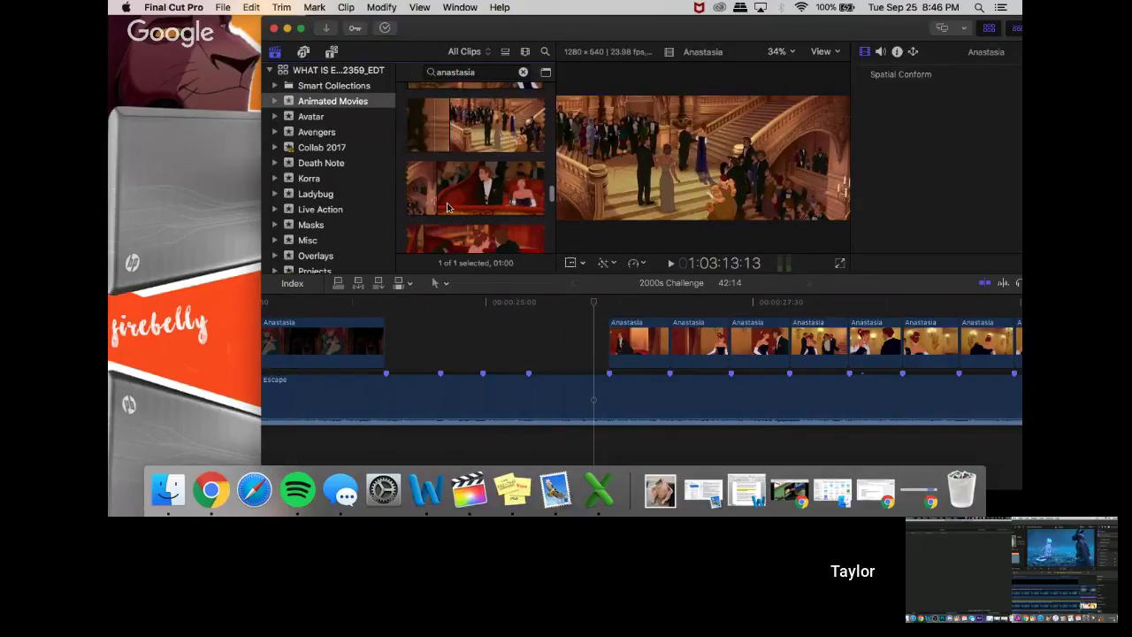
scroll(447, 207, down, 5)
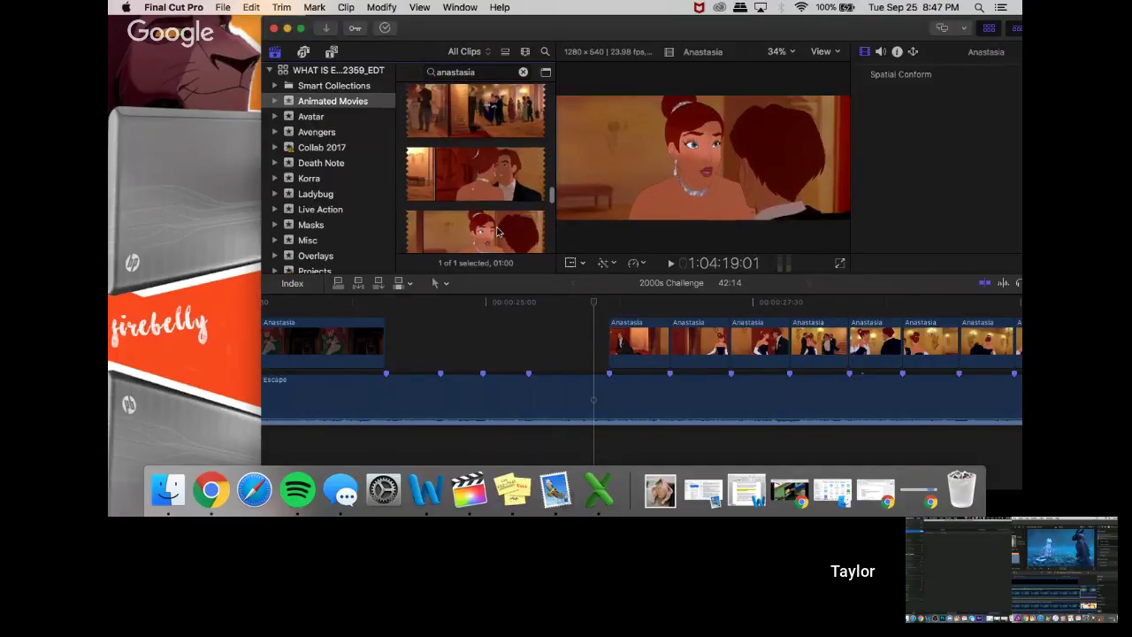
scroll(519, 231, down, 2)
scroll(519, 230, down, 4)
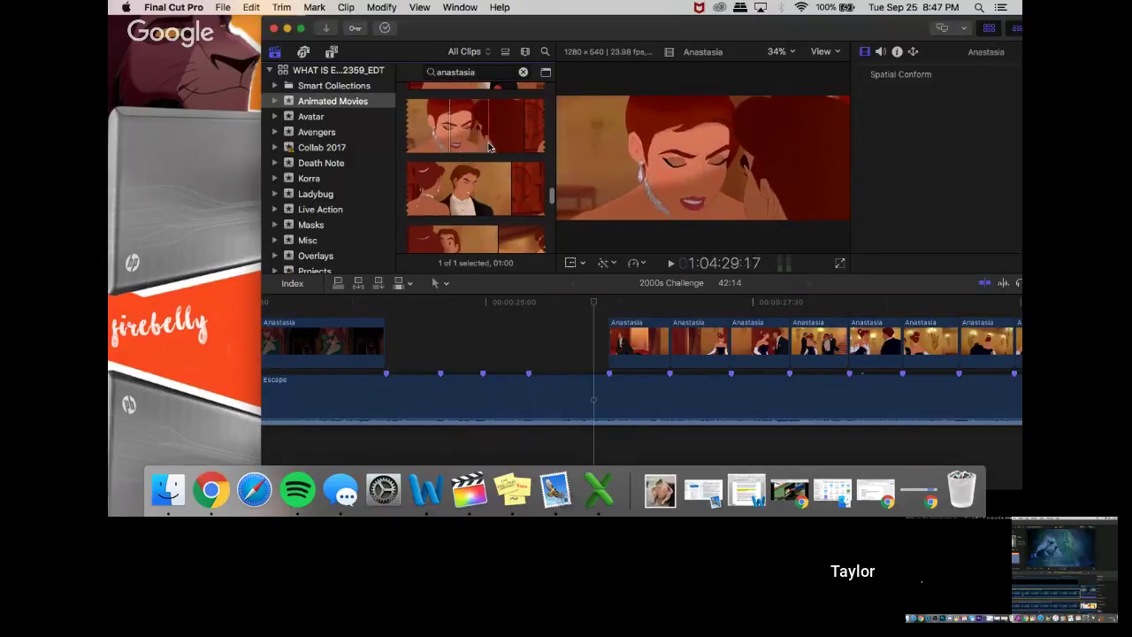
- Review the earlier part of the timeline, playing from the gap just before 20:00 through the train clips to about 23:25
click(463, 340)
scroll(463, 340, left, 5)
scroll(463, 340, left, 3)
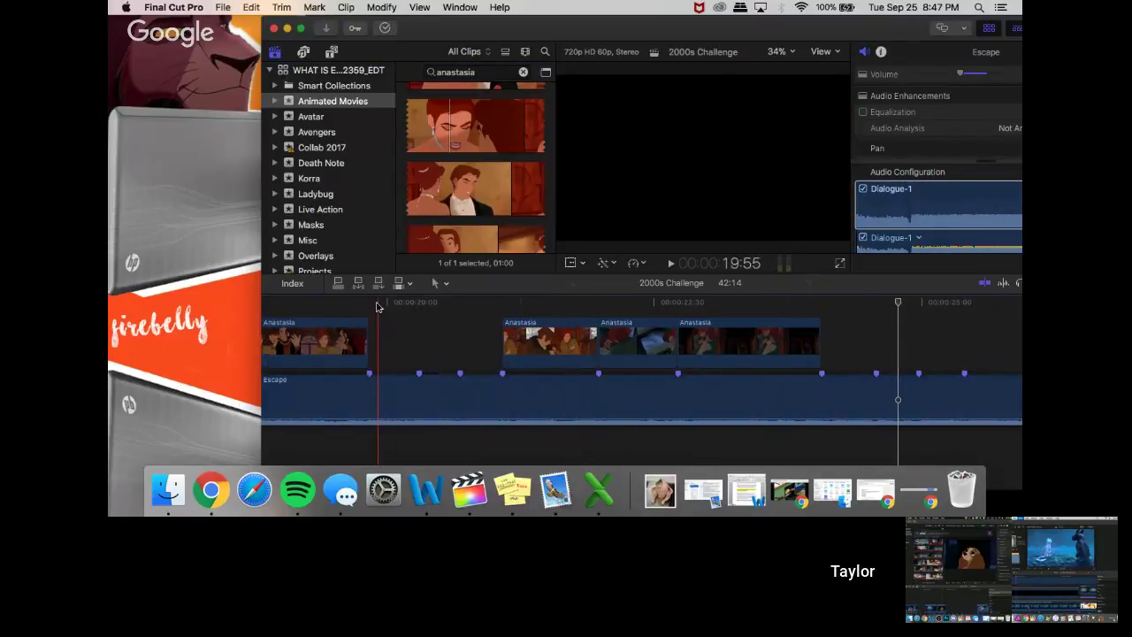
key(space)
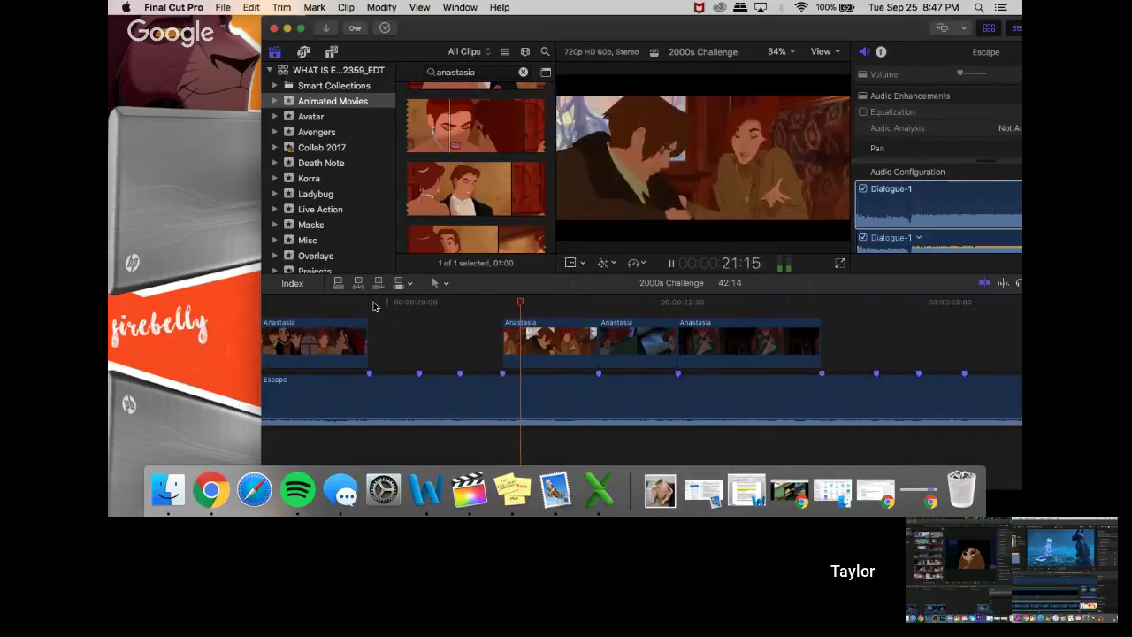
key(space)
click(395, 361)
scroll(395, 361, left, 3)
click(306, 304)
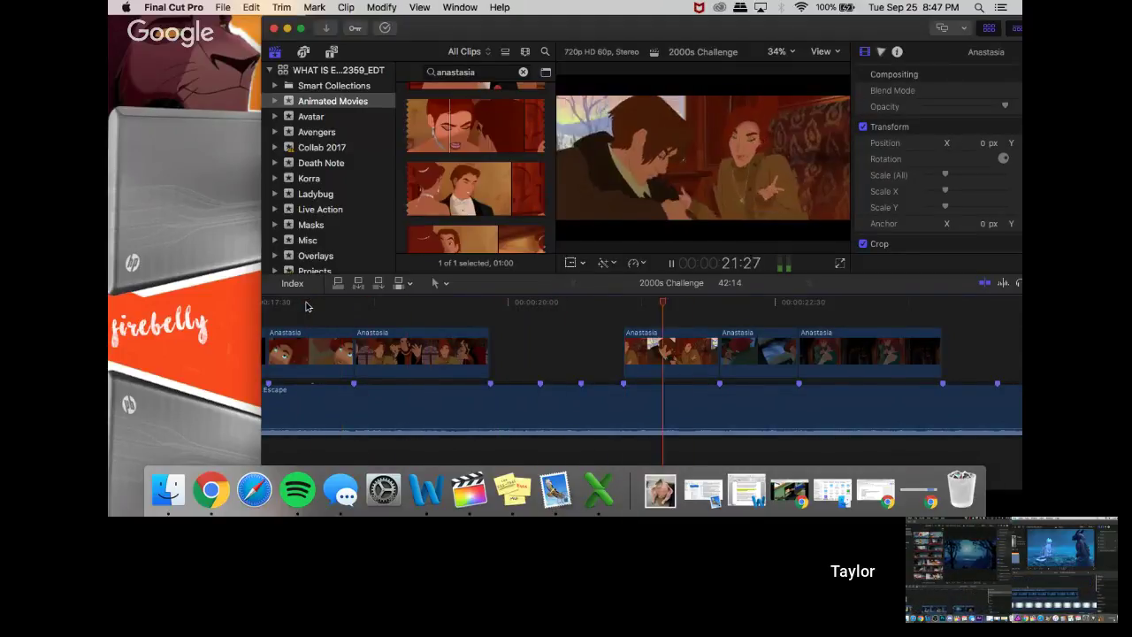
key(space)
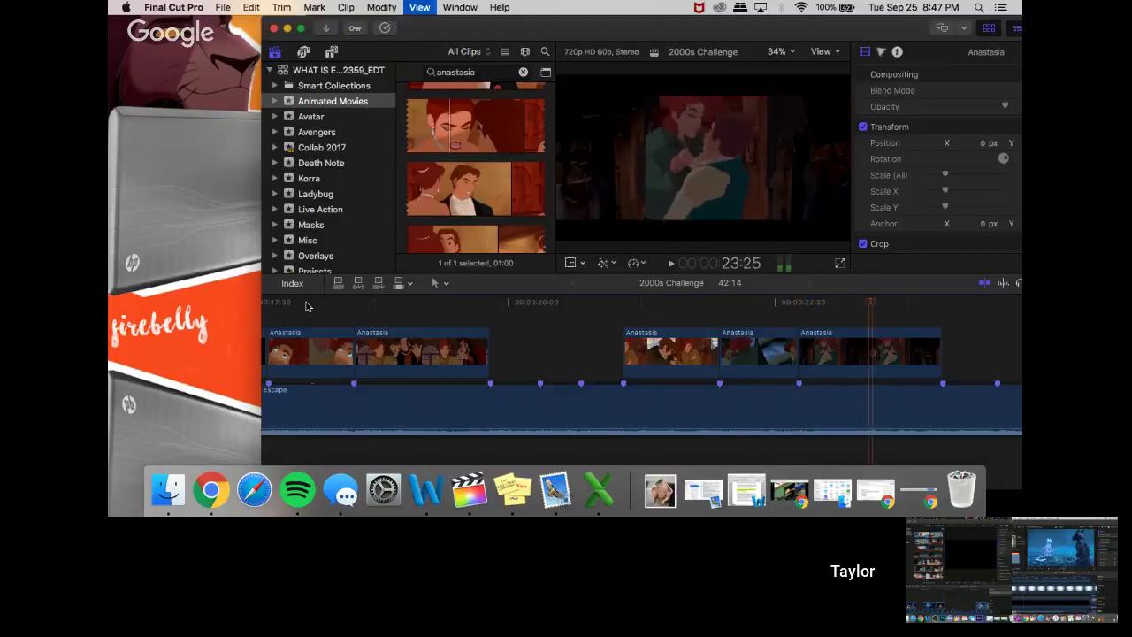
- Place the source close-up of the startled woman beside the man at the start of the gap just before 20:00
scroll(336, 345, left, 3)
scroll(427, 174, down, 2)
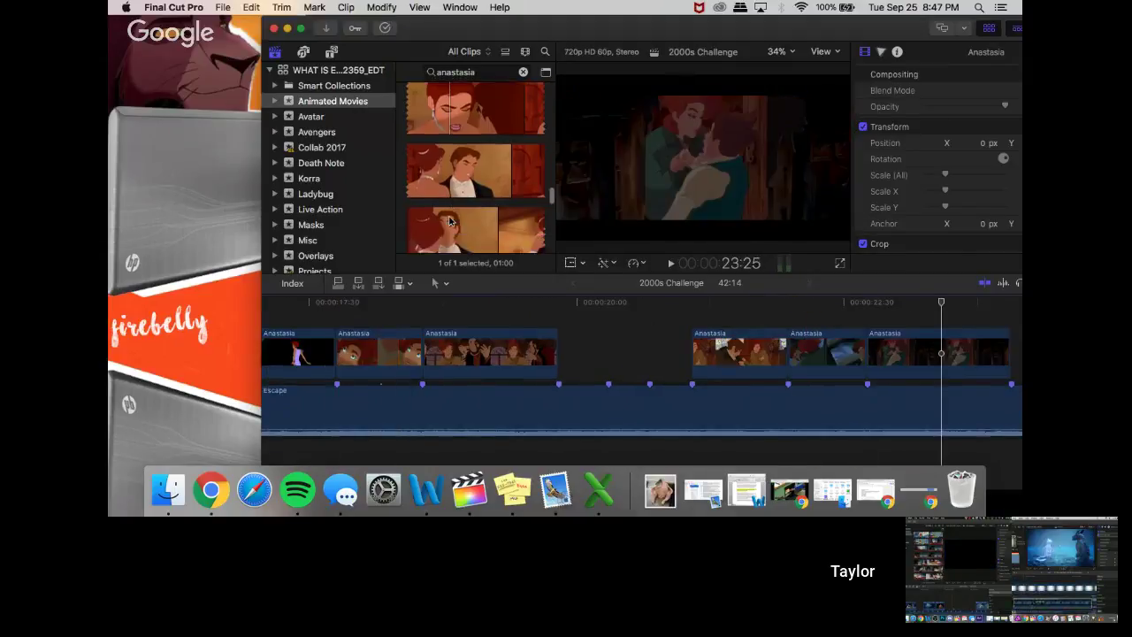
click(427, 173)
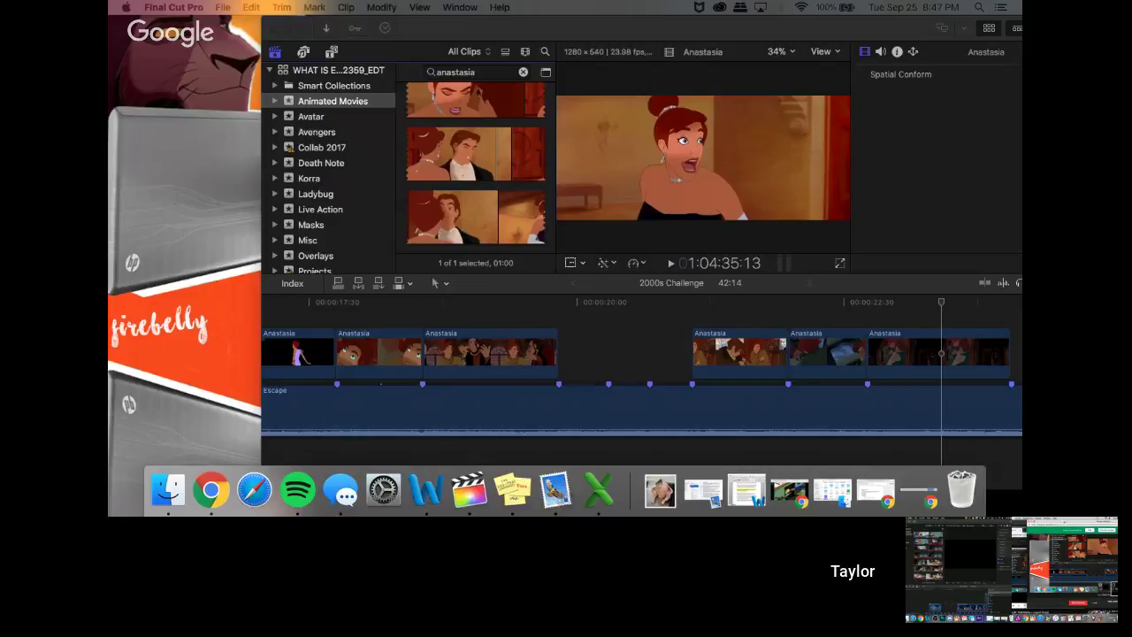
click(503, 310)
key(space)
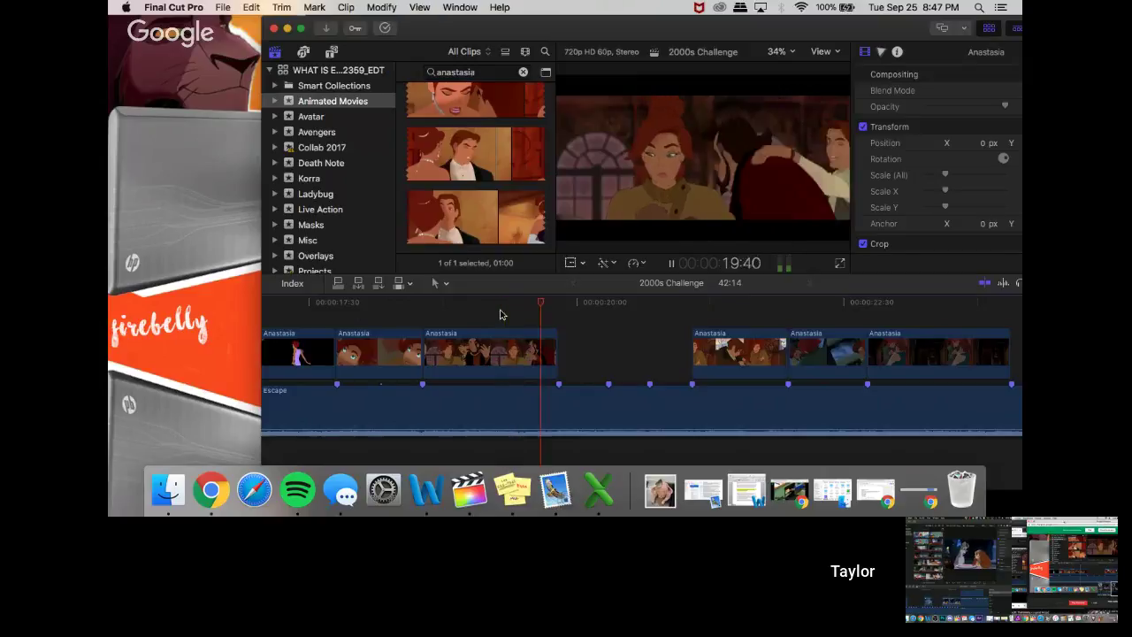
key(space)
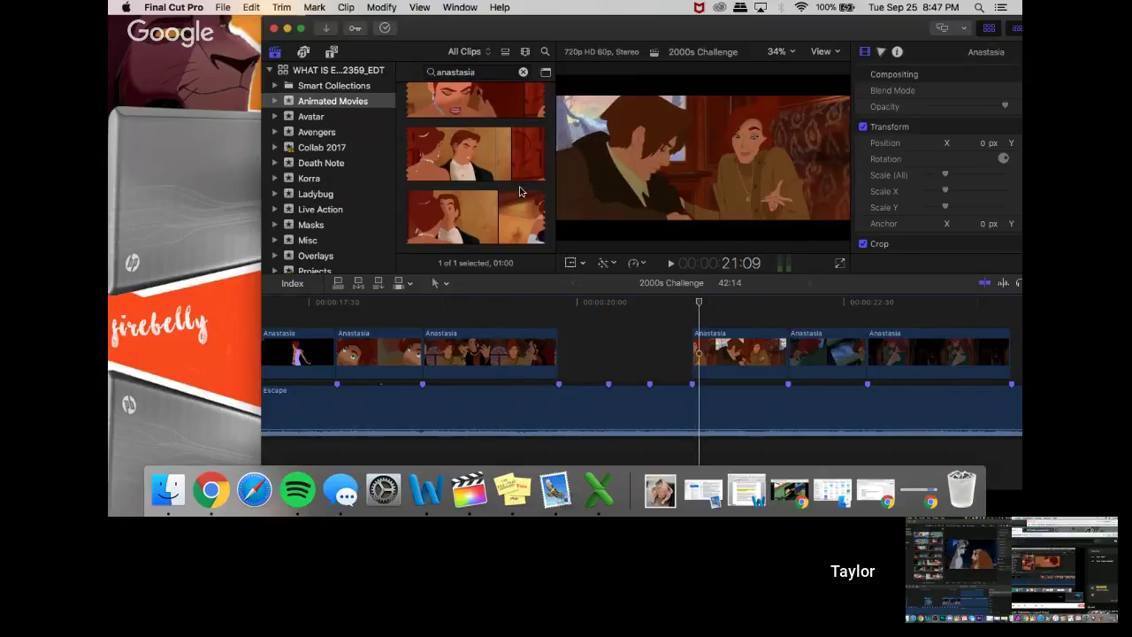
scroll(458, 133, up, 2)
click(458, 132)
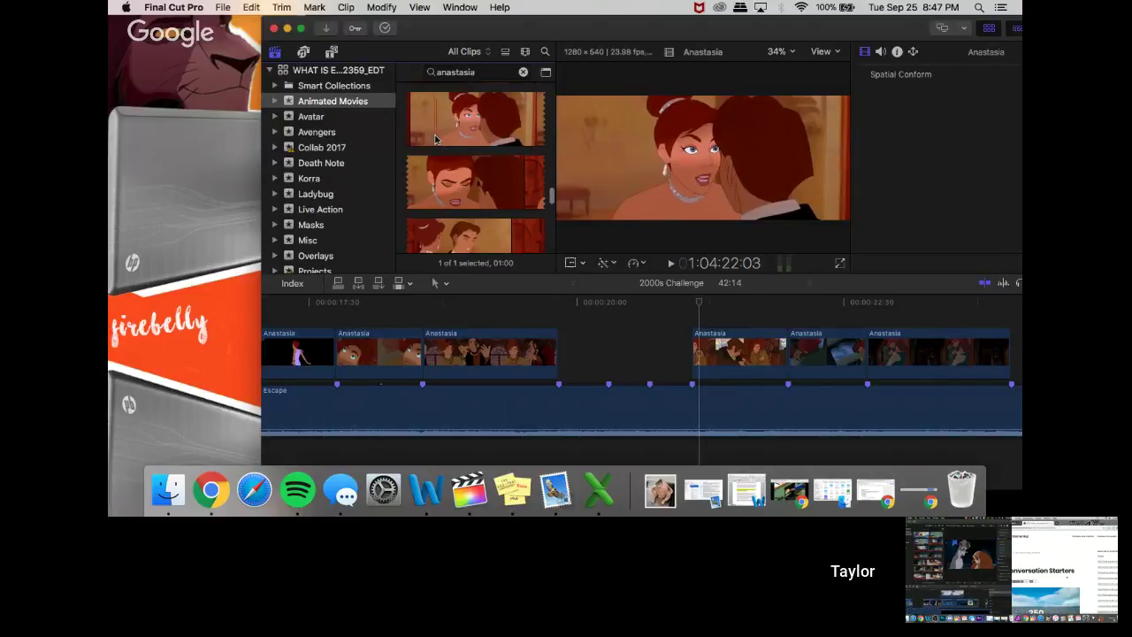
drag(434, 138, 571, 350)
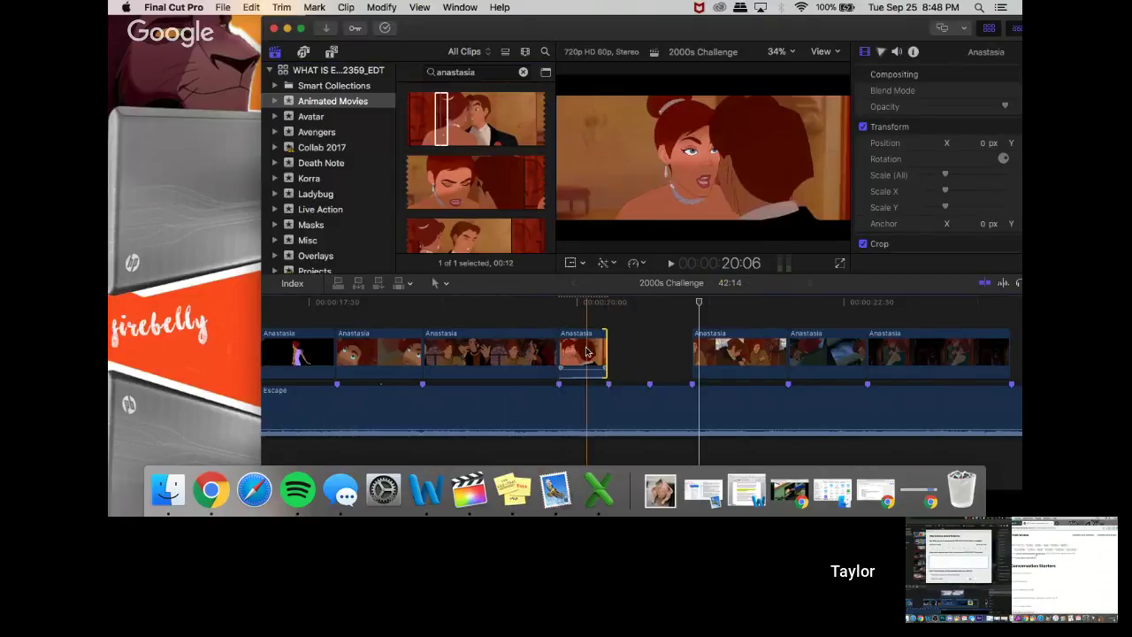
- Detach the audio from the newly placed close-up and delete the detached audio clip
right_click(586, 351)
click(631, 321)
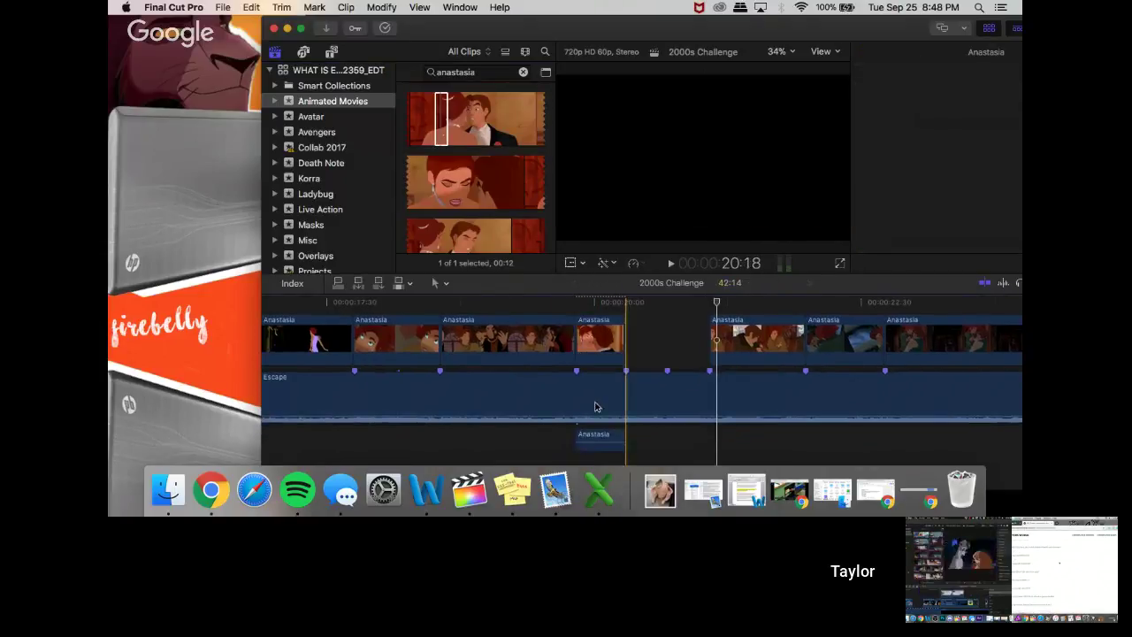
click(586, 440)
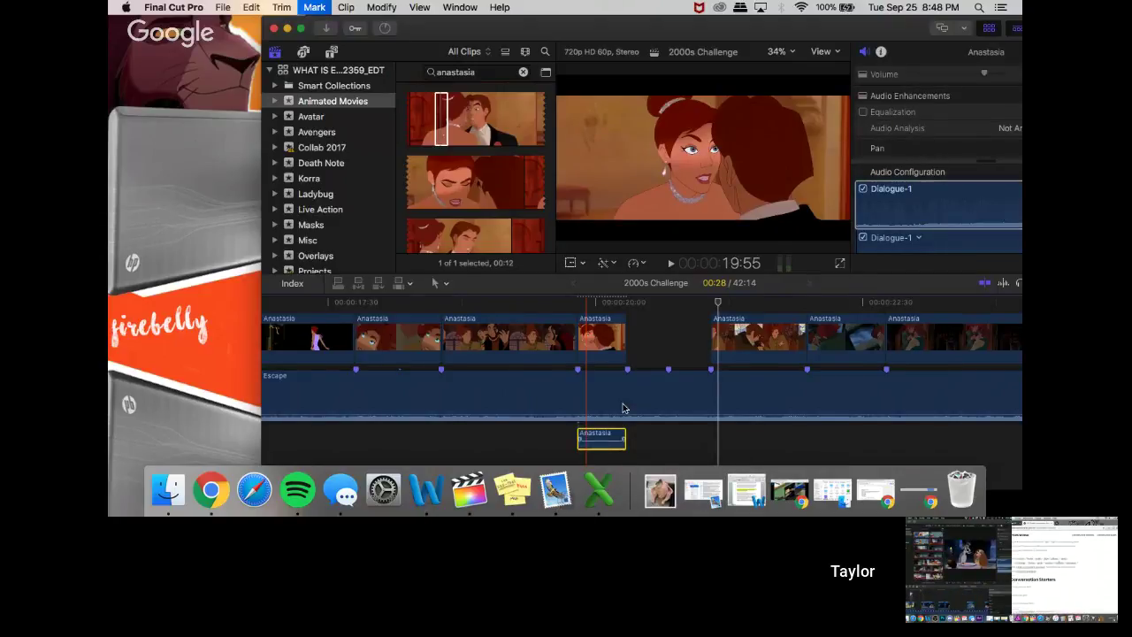
key(Delete)
- Add the shot of the man turning away from the woman before the train clip, and trim it to 24 frames between the two markers
click(491, 137)
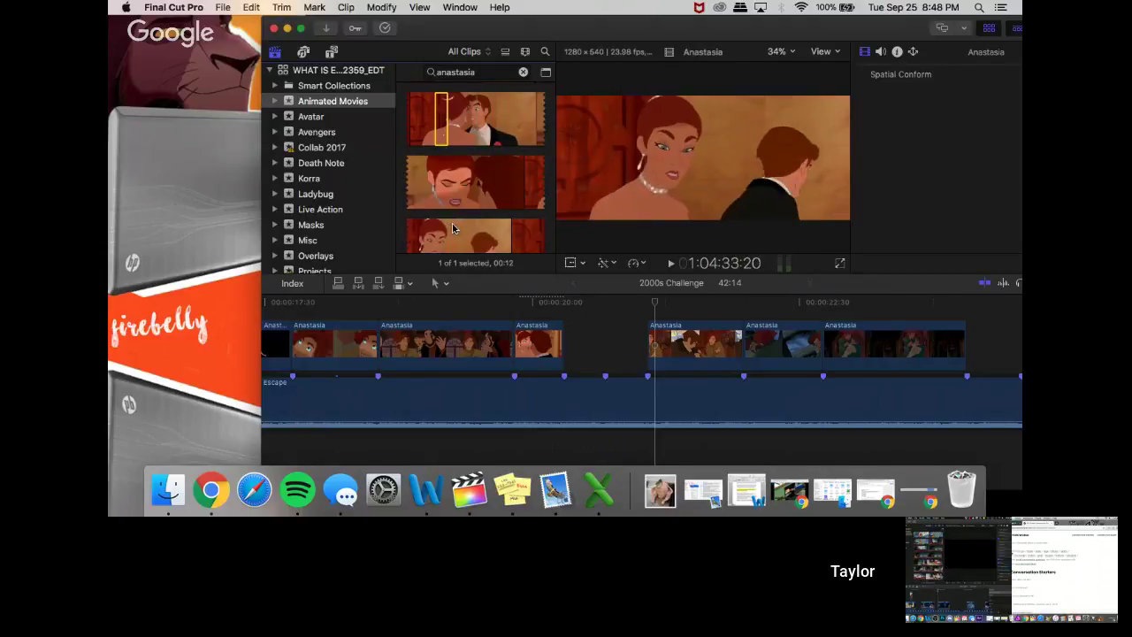
scroll(439, 231, down, 1)
mouse_move(438, 232)
mouse_down()
mouse_move(456, 230)
mouse_move(498, 270)
mouse_move(588, 321)
mouse_up()
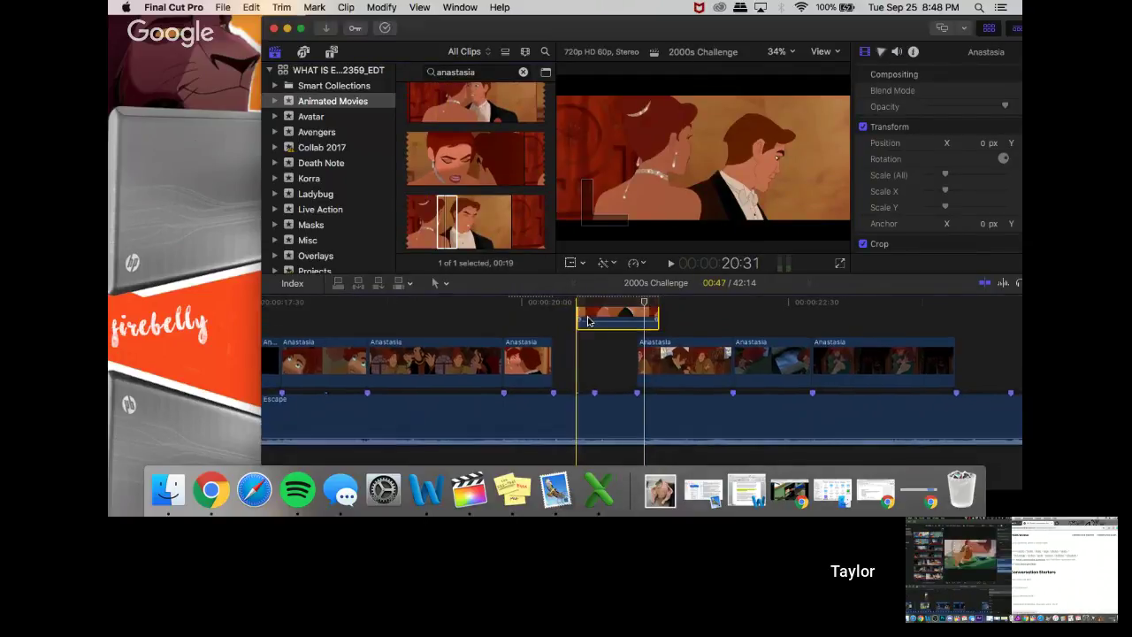
drag(662, 318, 635, 319)
drag(581, 361, 598, 362)
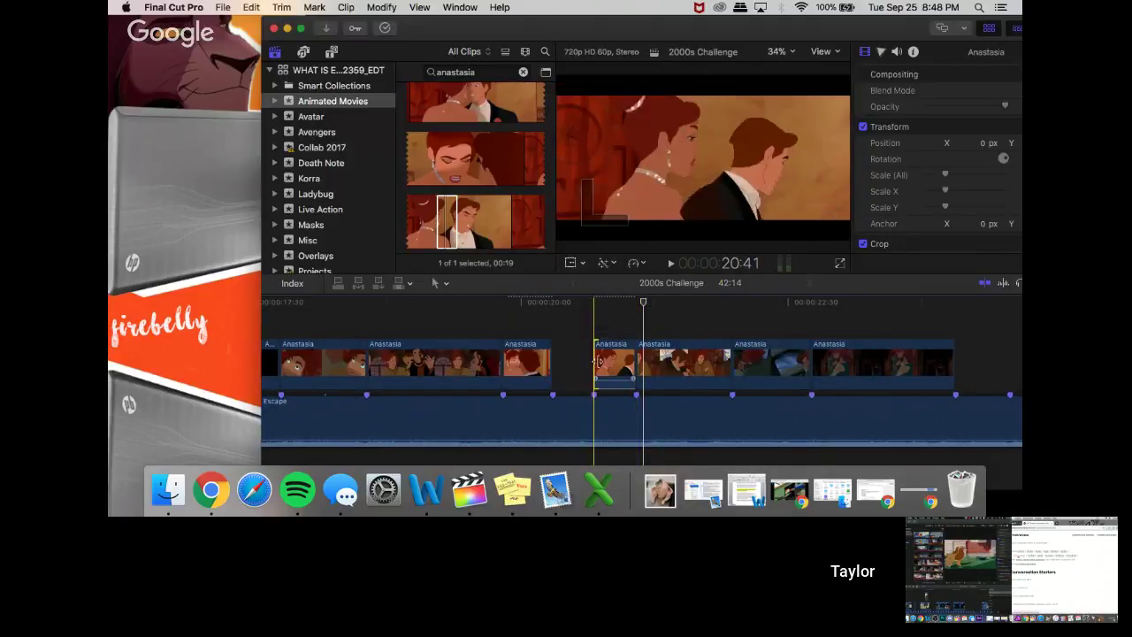
- Detach the audio of the trimmed turning-away shot and delete the detached audio clip
right_click(605, 363)
click(642, 340)
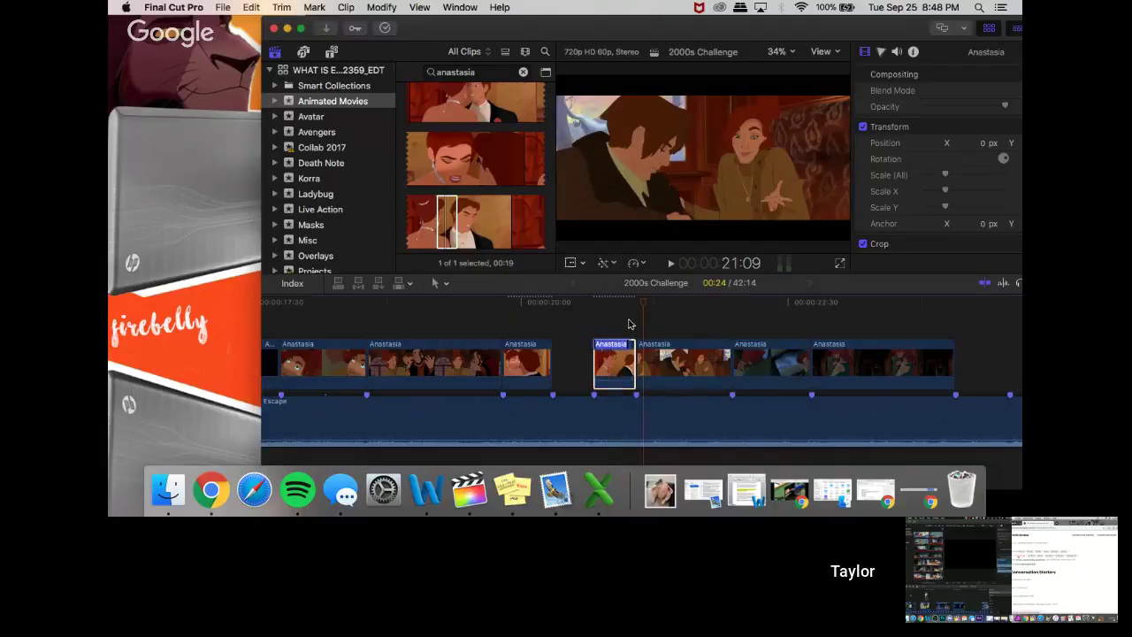
click(630, 325)
right_click(631, 353)
click(655, 333)
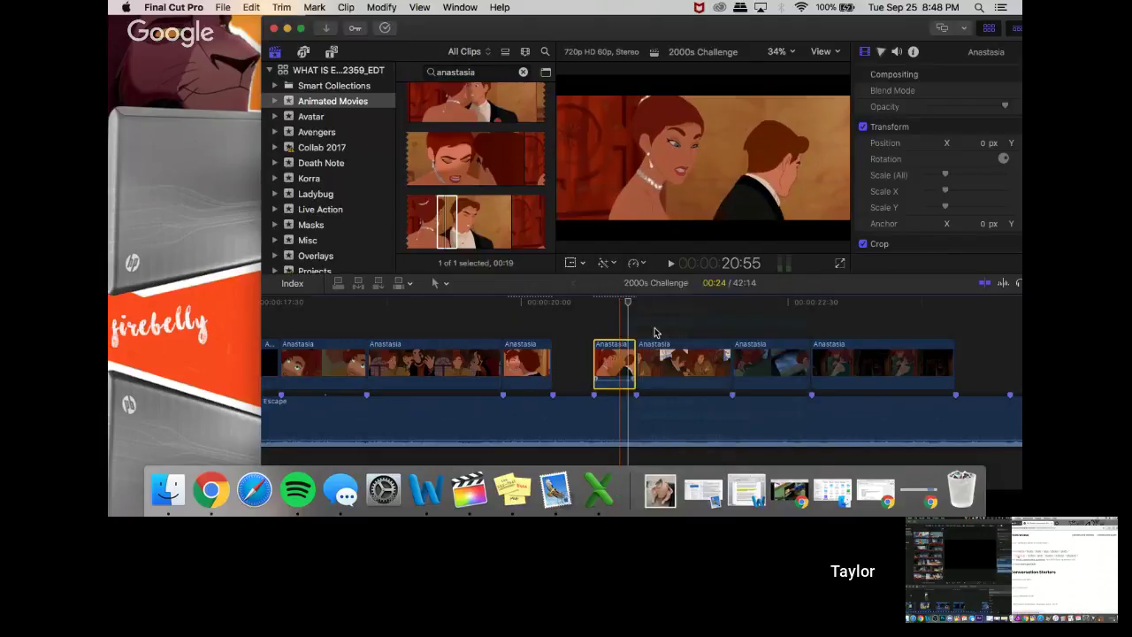
drag(614, 367, 627, 447)
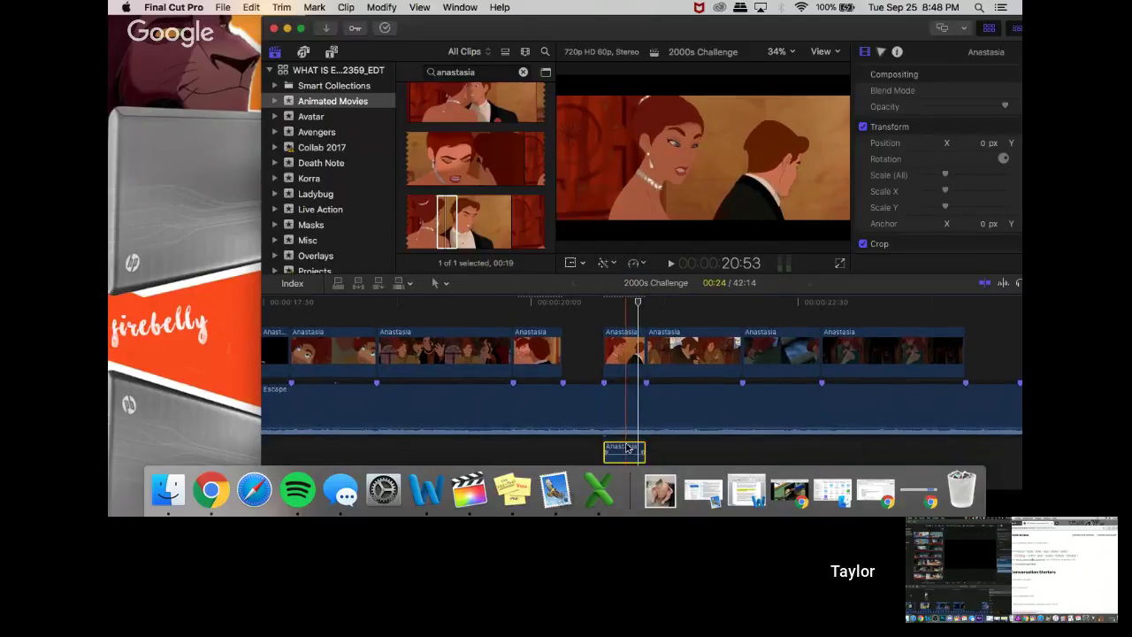
key(Delete)
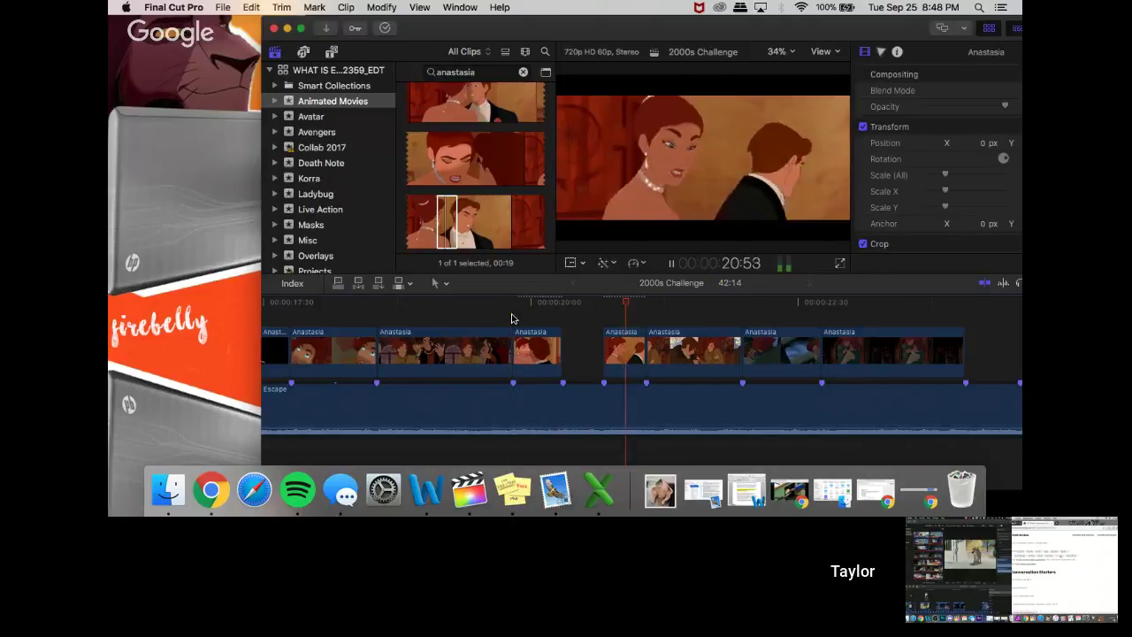
- Replace the adjoining train conversation clip with the turning-away shot, filling the same span between markers, and play back the result
key(space)
mouse_move(636, 354)
mouse_down()
mouse_move(614, 355)
mouse_move(739, 354)
mouse_move(699, 368)
mouse_move(724, 355)
mouse_move(646, 356)
mouse_up()
click(651, 354)
key(Delete)
click(639, 319)
key(space)
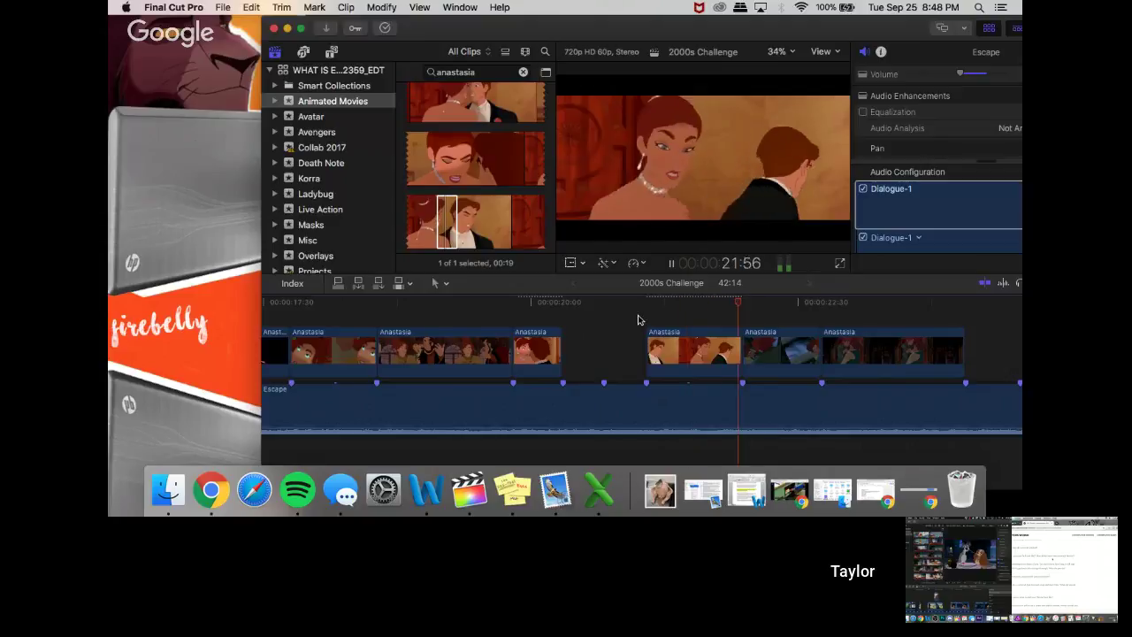
- Move the dark embrace clip up against the woman-in-blue-gown clips and trim both ends to fill the span between the two preceding markers
key(space)
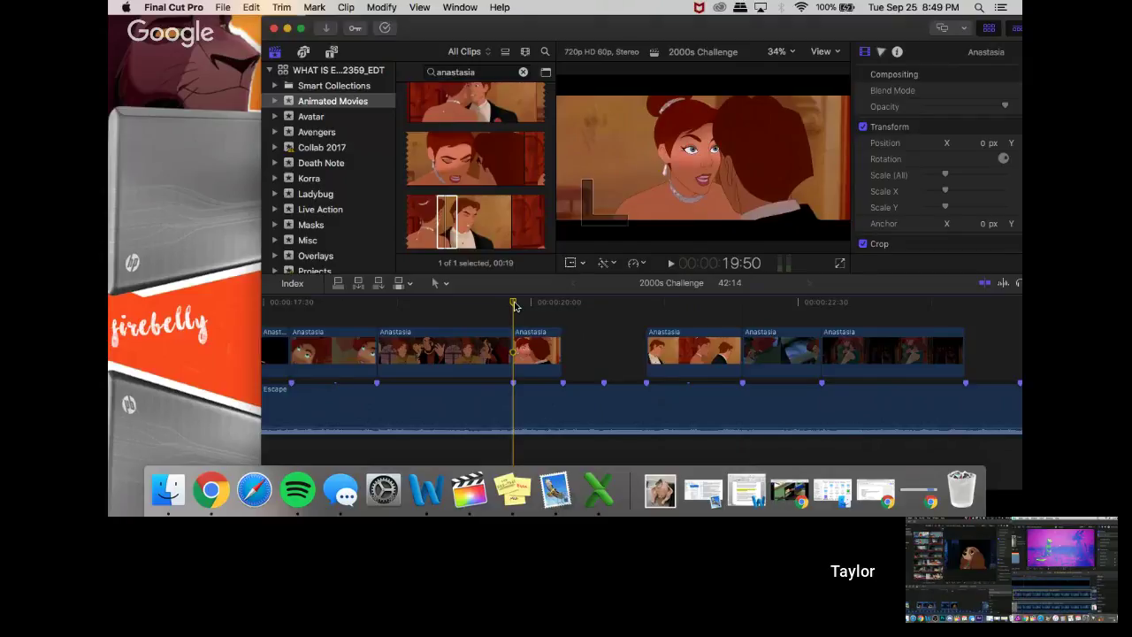
key(space)
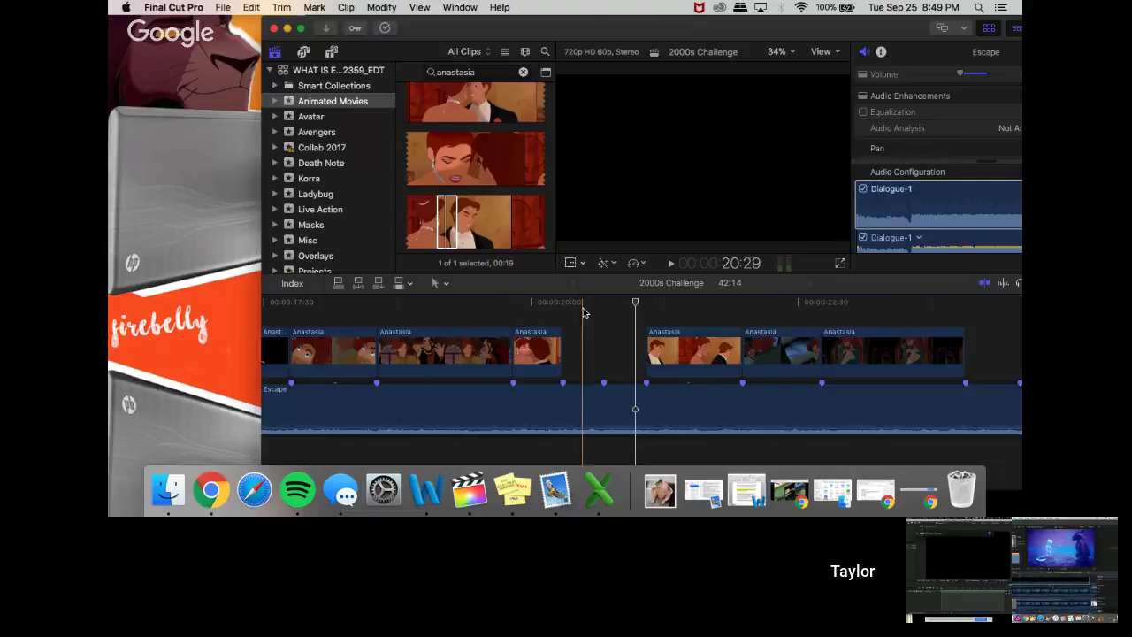
key(space)
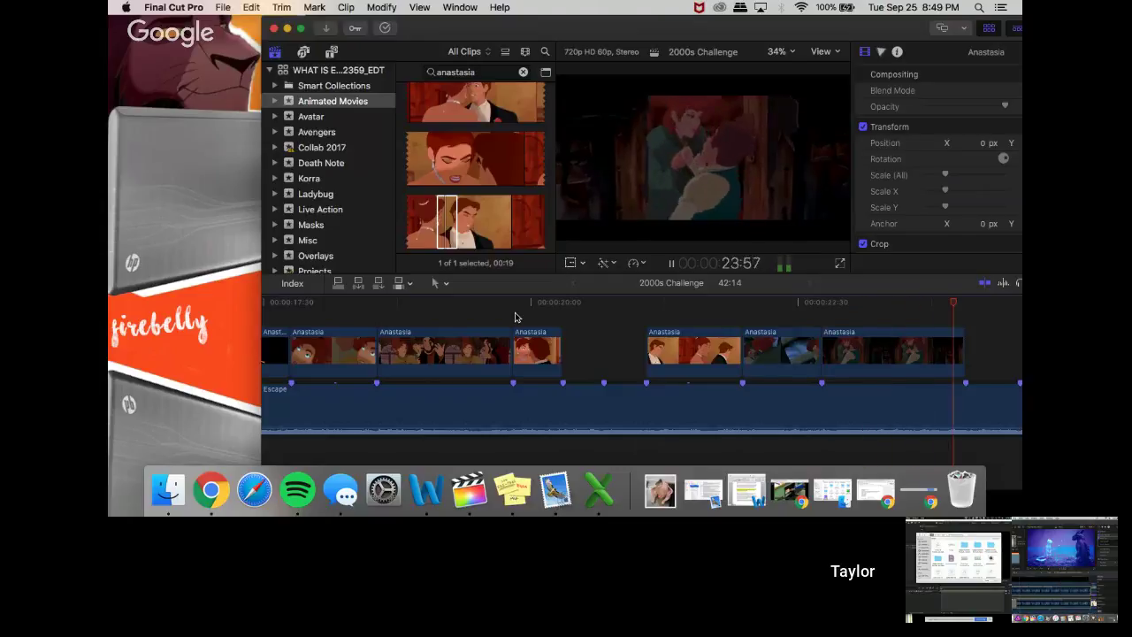
key(space)
scroll(536, 348, right, 3)
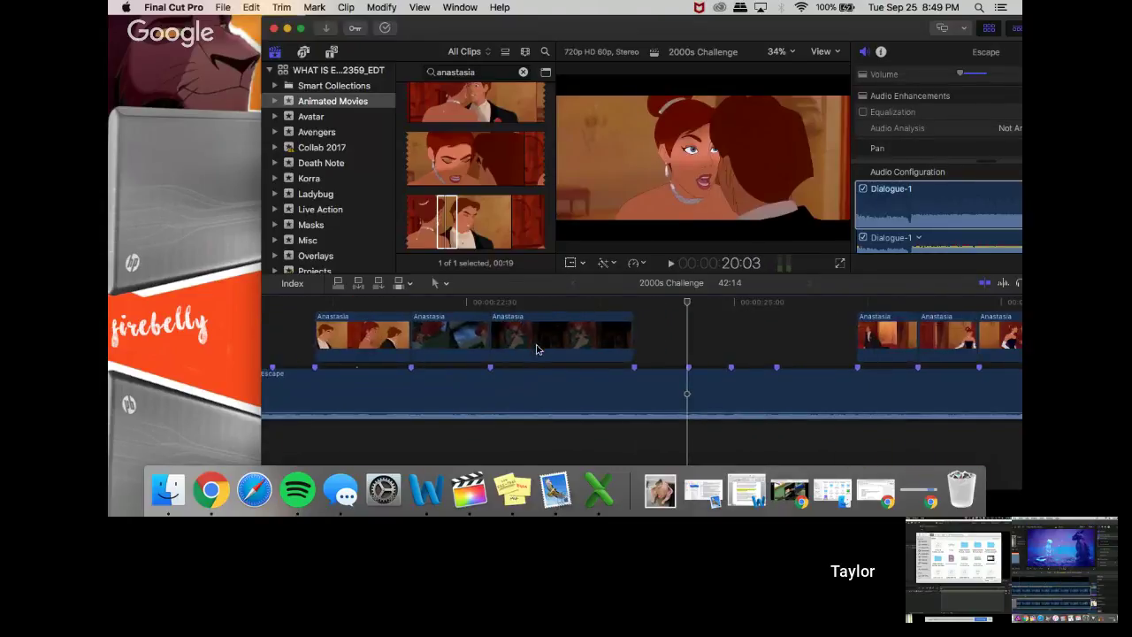
drag(566, 336, 817, 320)
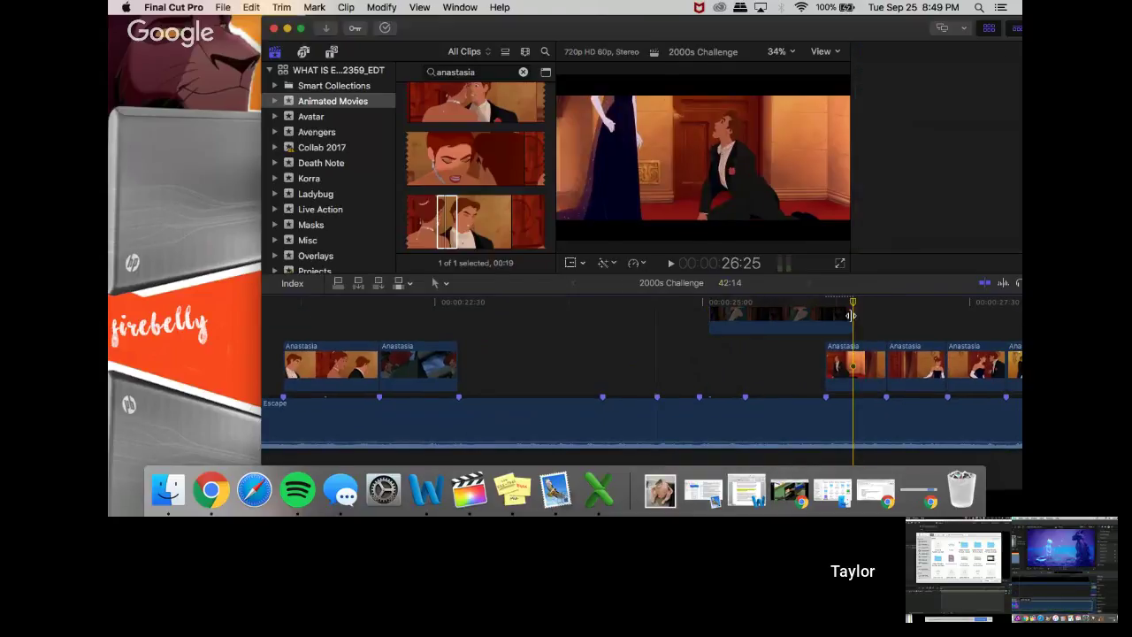
drag(853, 318, 826, 324)
key(alt+super+Down)
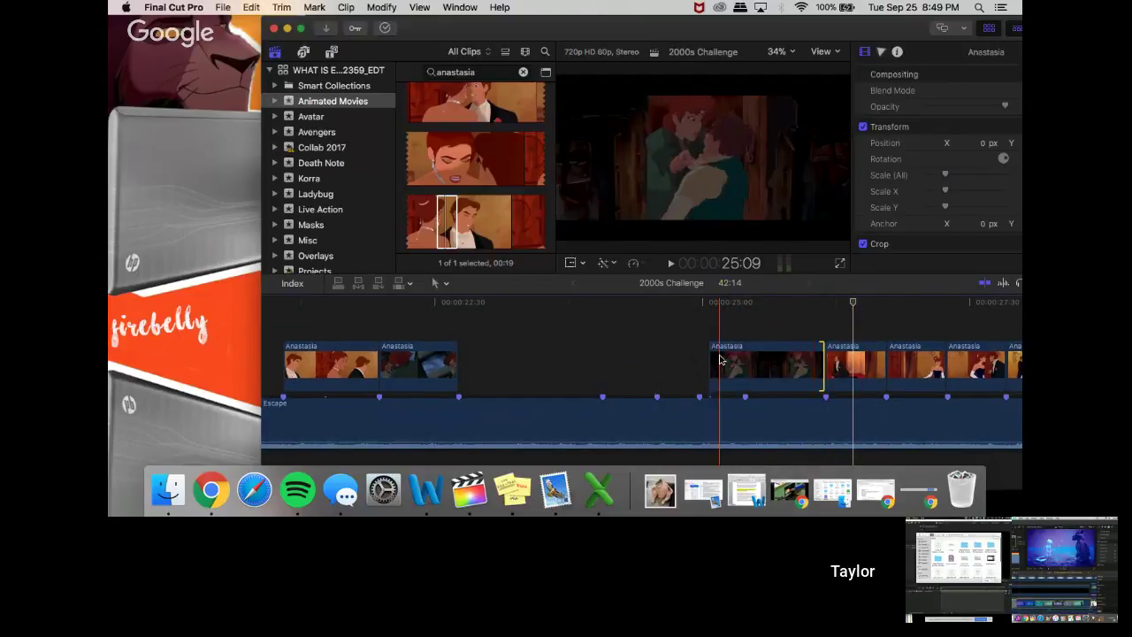
drag(715, 358, 749, 359)
click(742, 330)
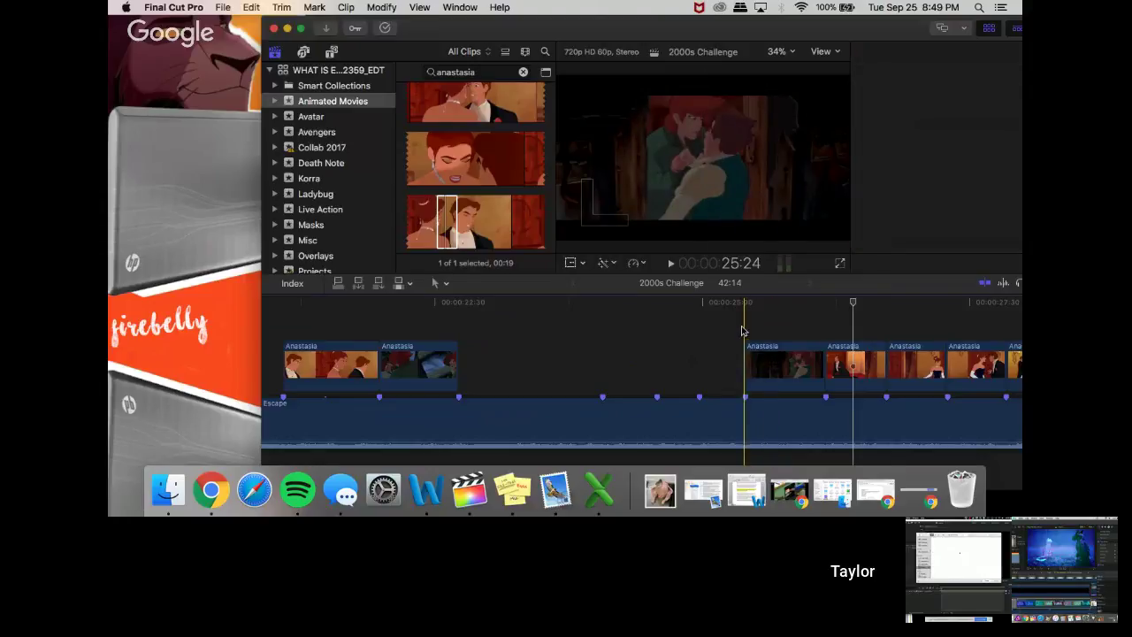
- Move the dark blue train clip away from the turning-away shot into the empty stretch, and trim it between the two markers just after 24:00
click(699, 340)
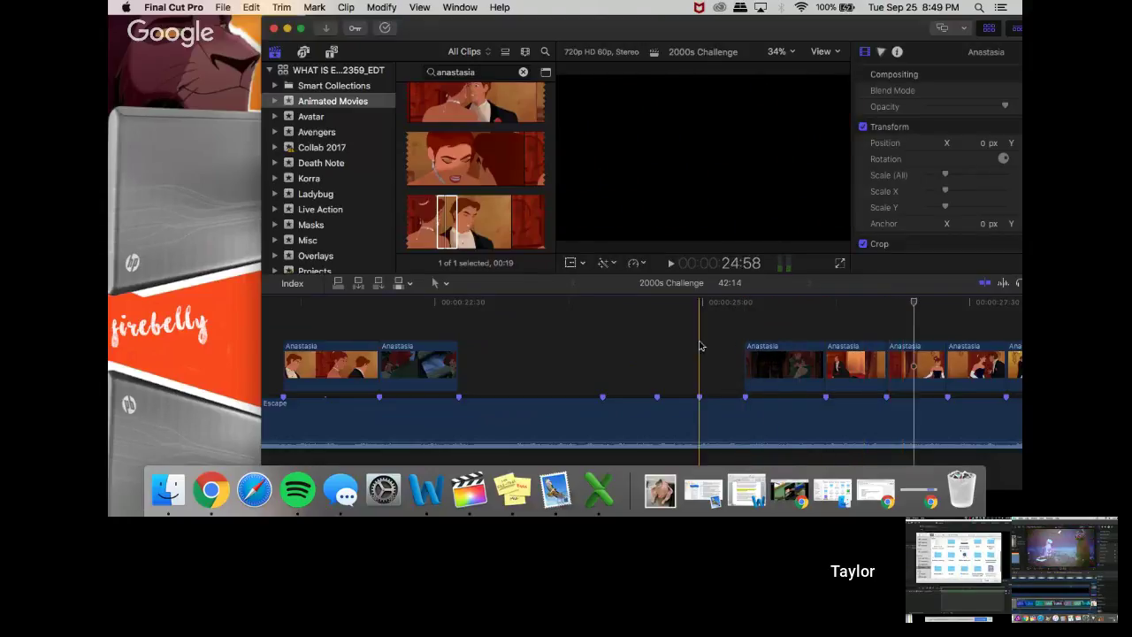
key(space)
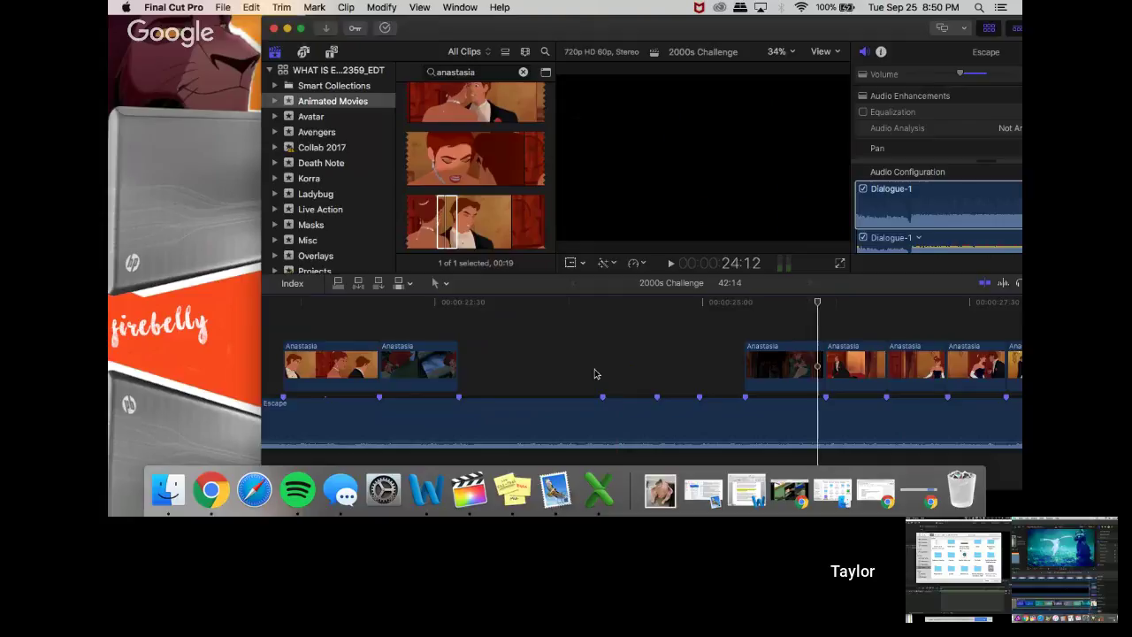
click(432, 367)
drag(432, 367, 556, 368)
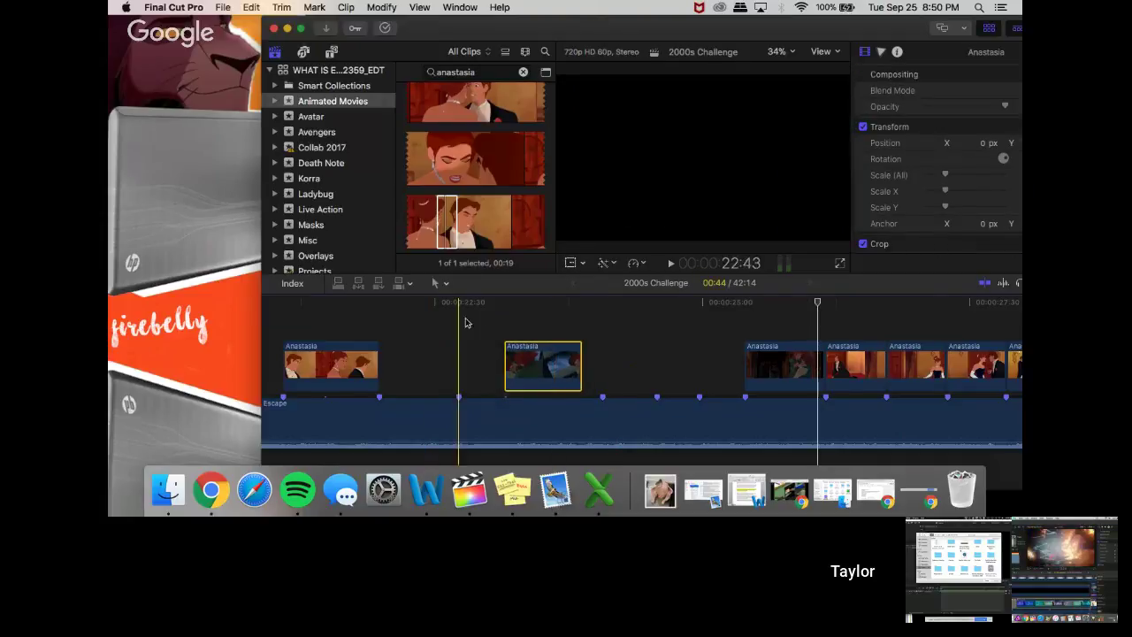
click(455, 344)
key(space)
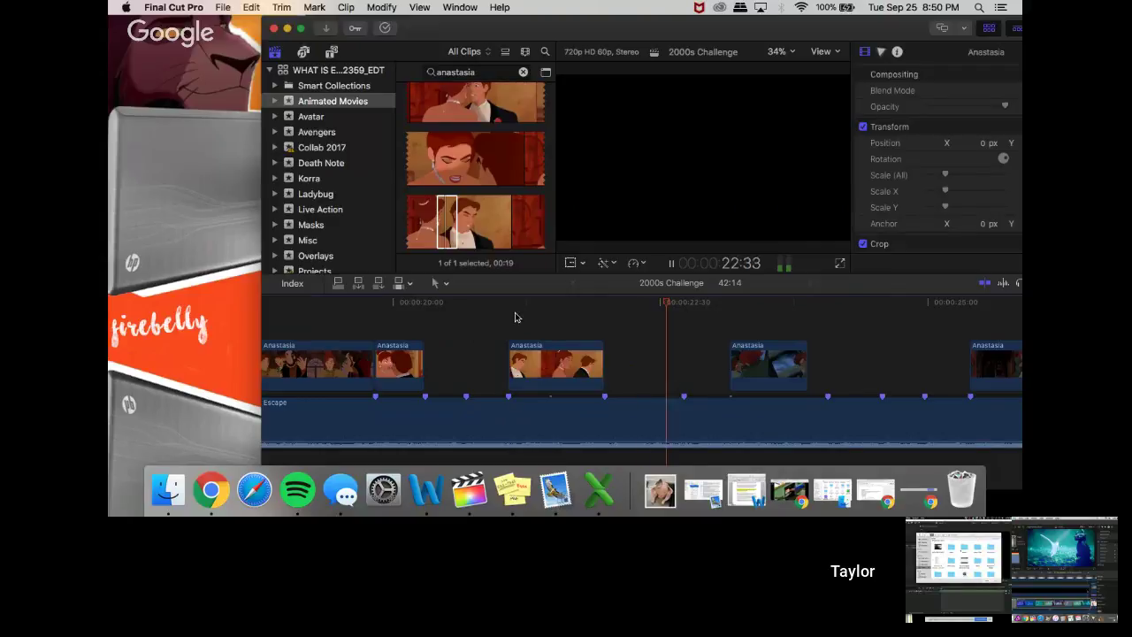
key(space)
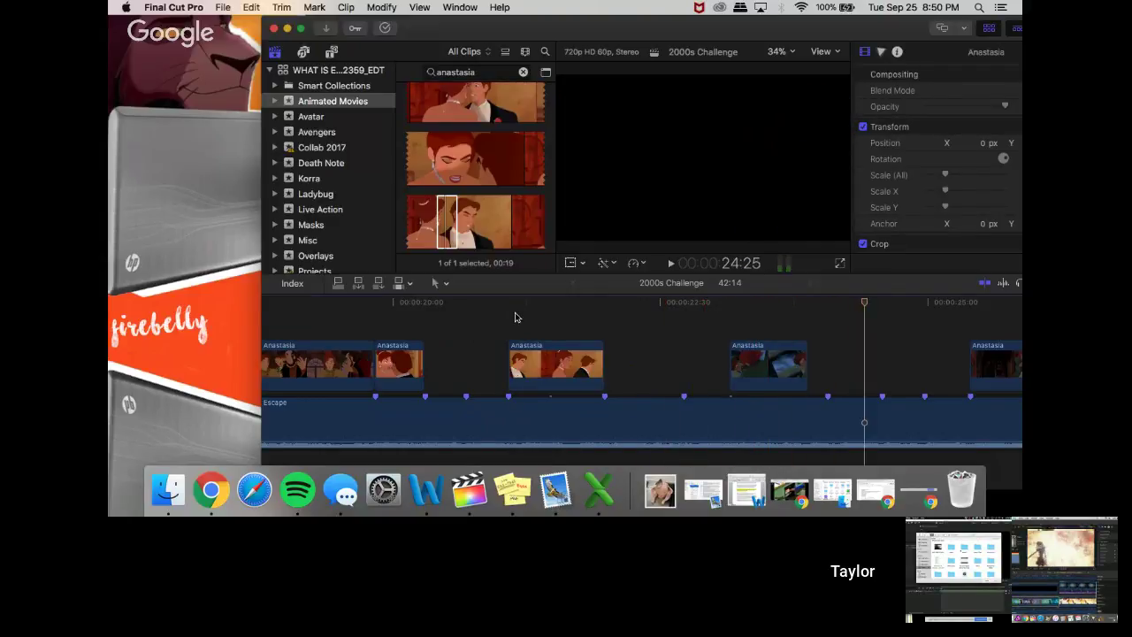
drag(783, 352, 829, 354)
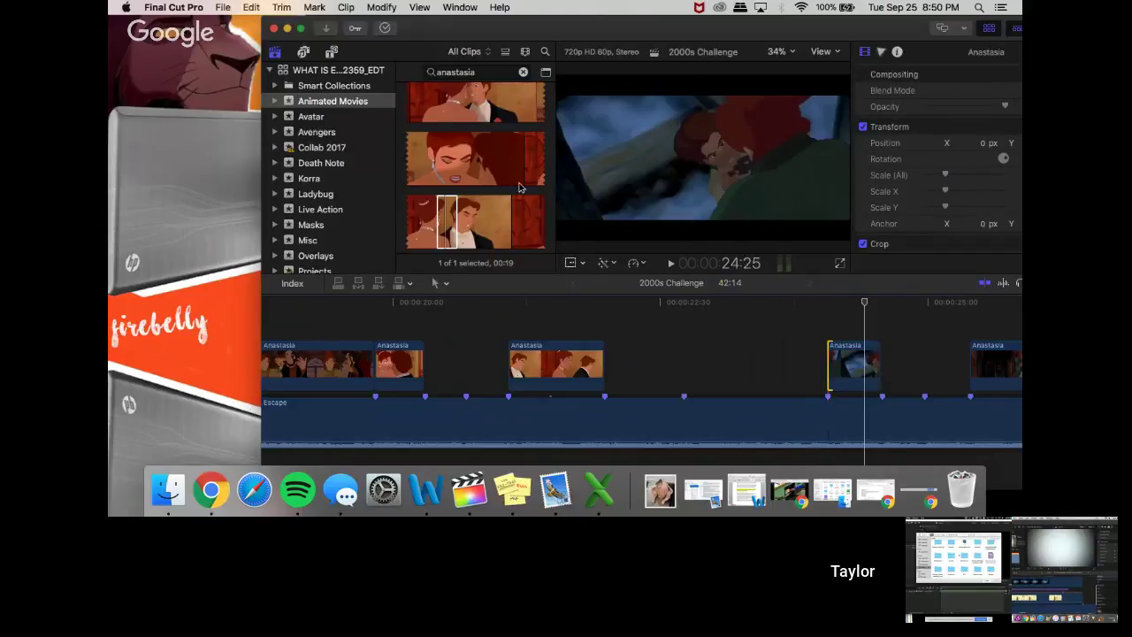
- Add the Anastasia shot of the couple facing each other by the door before the turning-away clip, trimmed to 24 frames between markers
scroll(519, 188, down, 10)
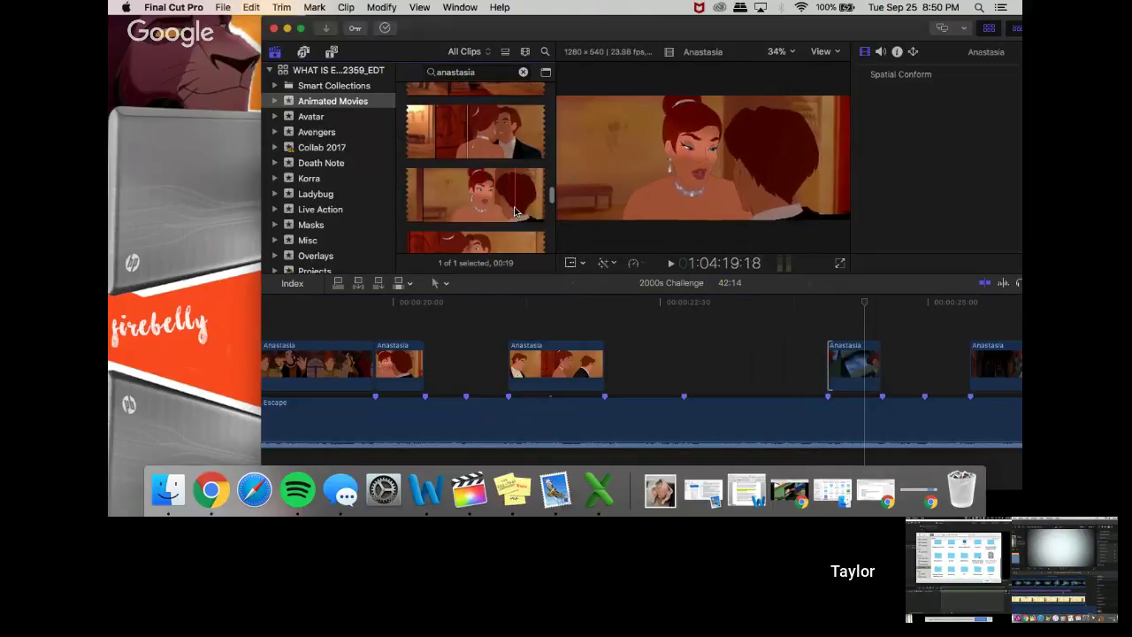
scroll(524, 211, down, 2)
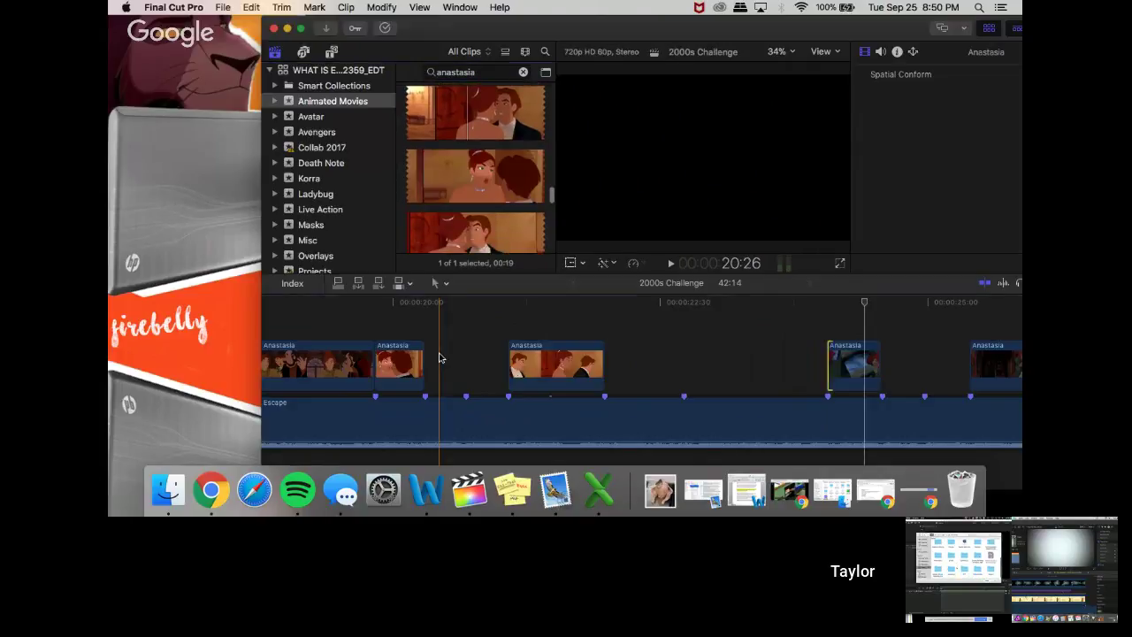
key(space)
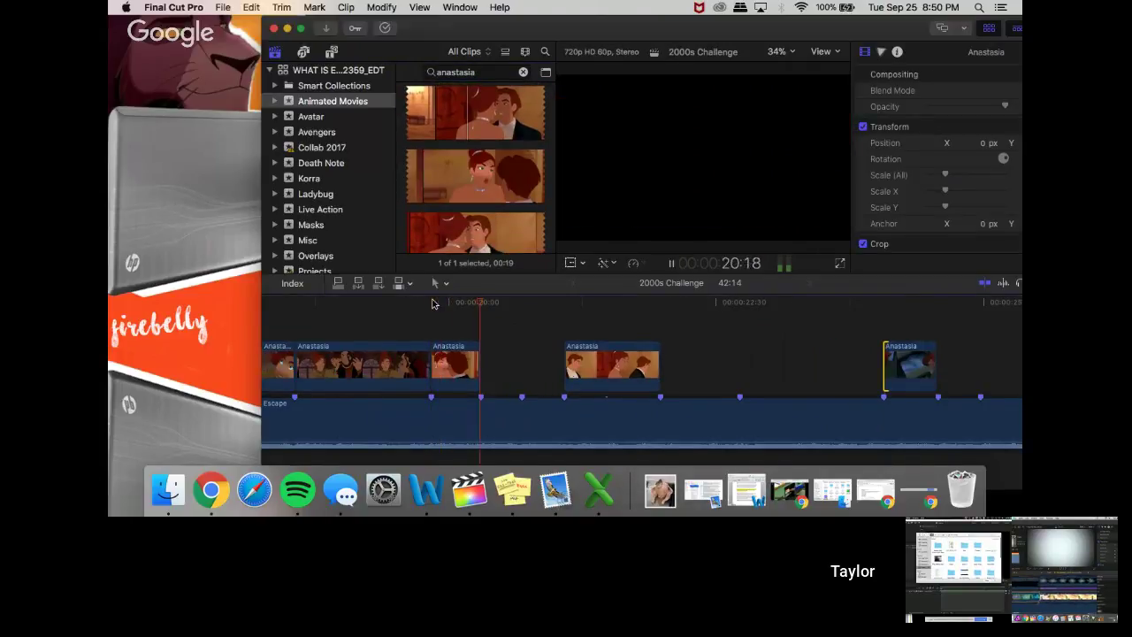
key(space)
scroll(438, 197, down, 3)
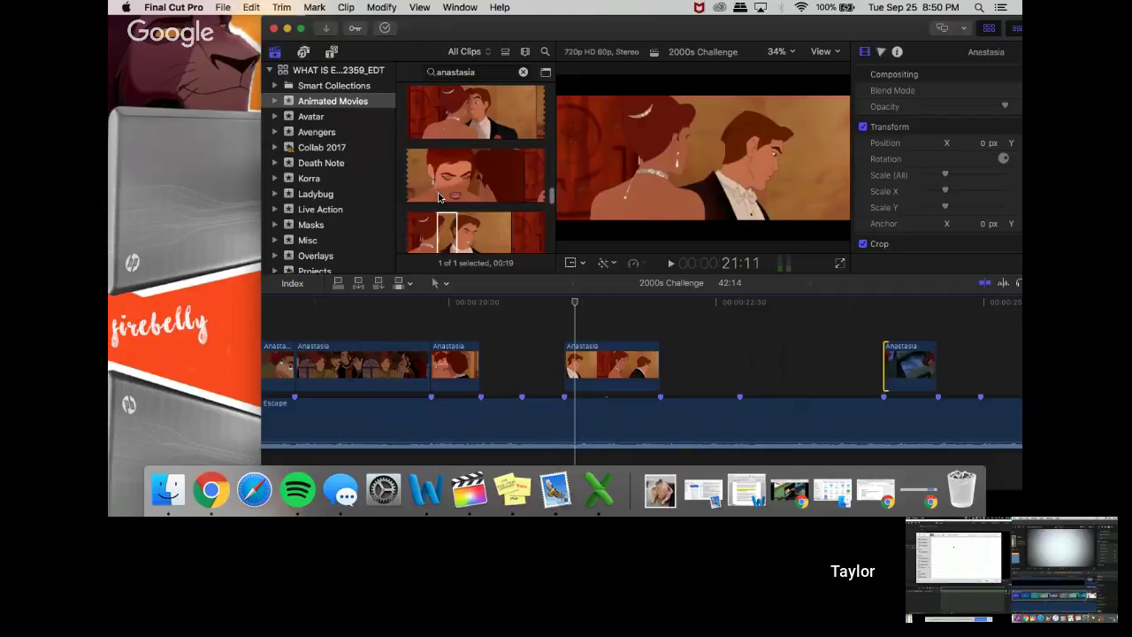
scroll(438, 196, down, 2)
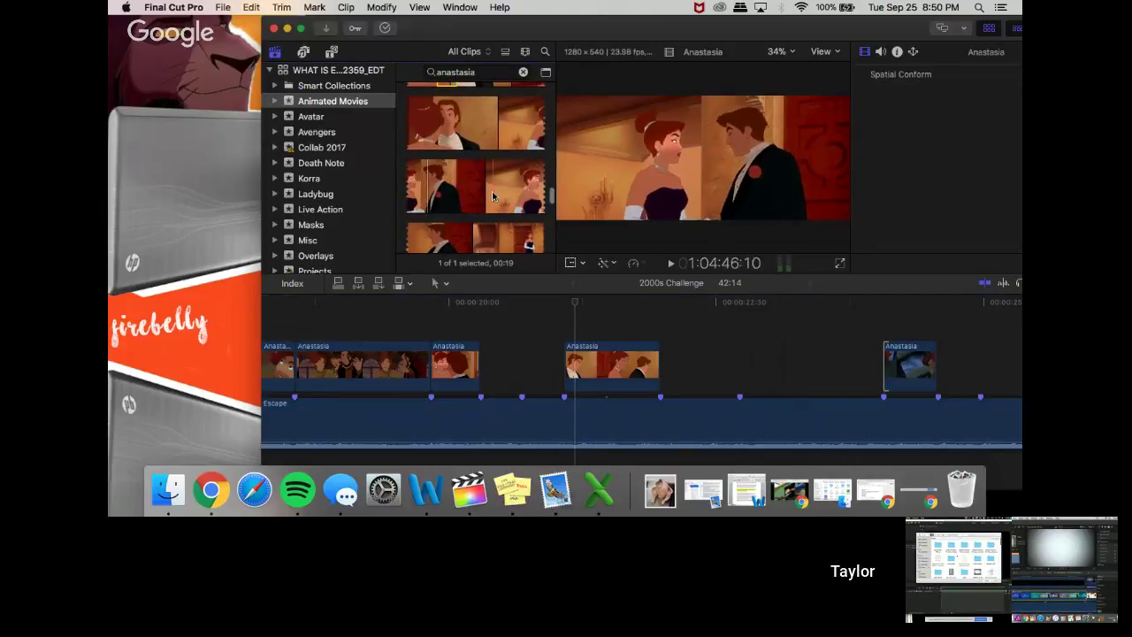
scroll(470, 211, down, 2)
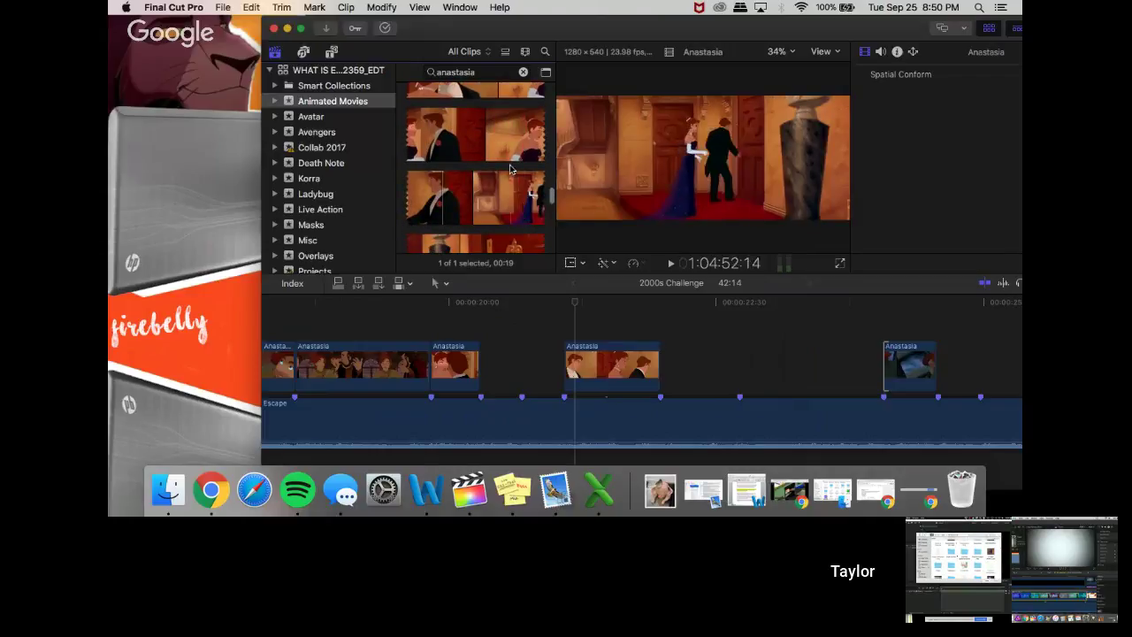
drag(506, 145, 513, 355)
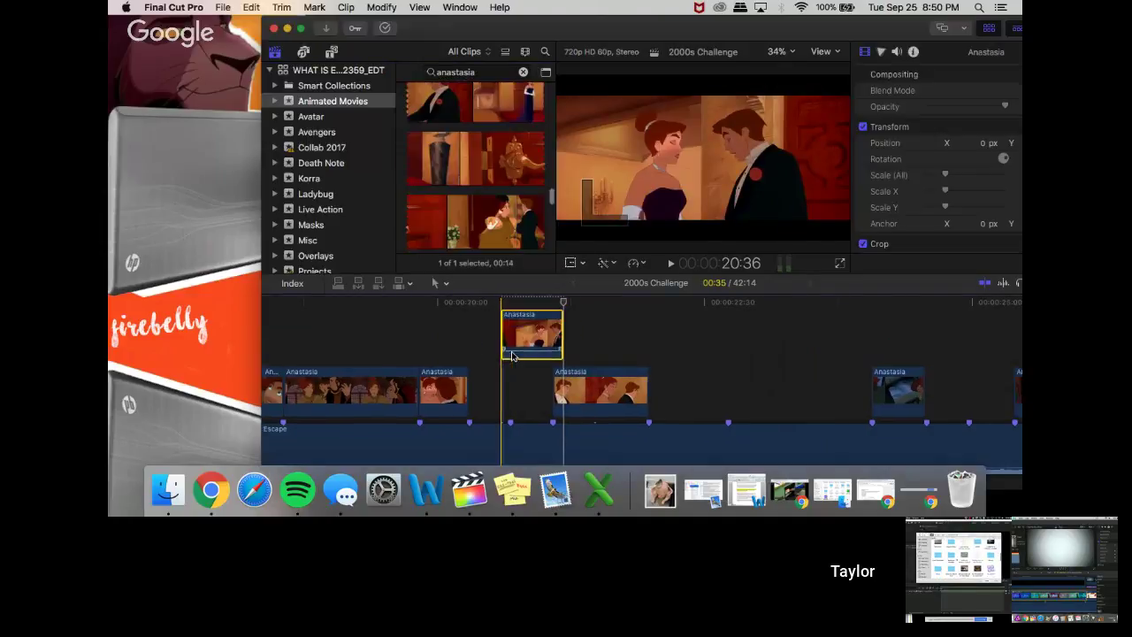
drag(565, 329, 512, 389)
- Detach the audio of the couple-by-the-door shot and delete the detached audio clip
right_click(526, 390)
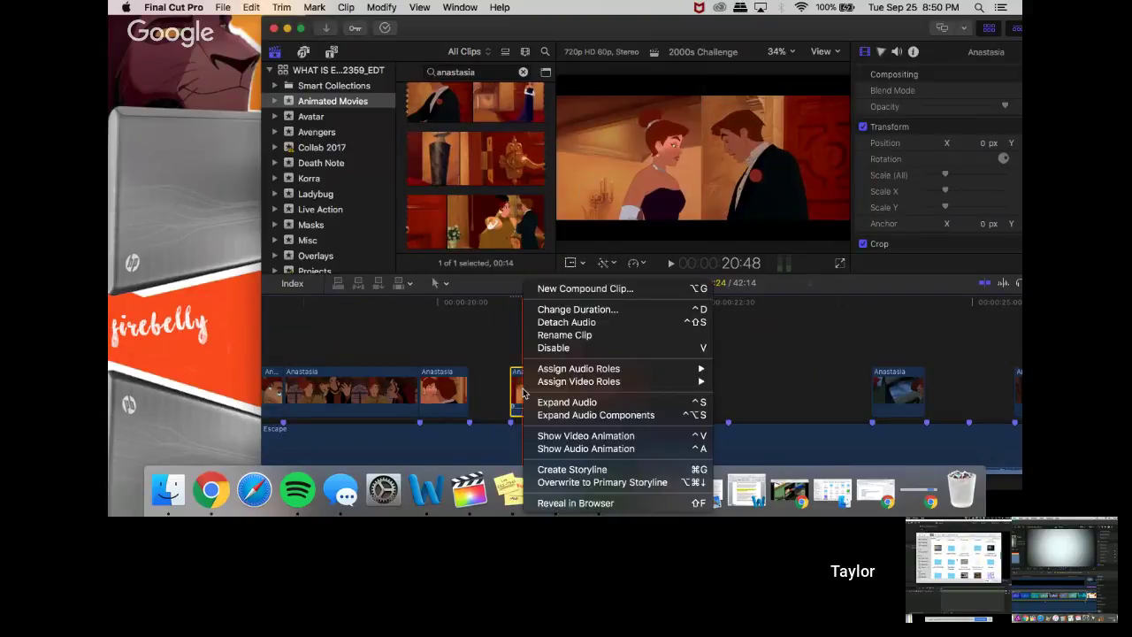
click(566, 322)
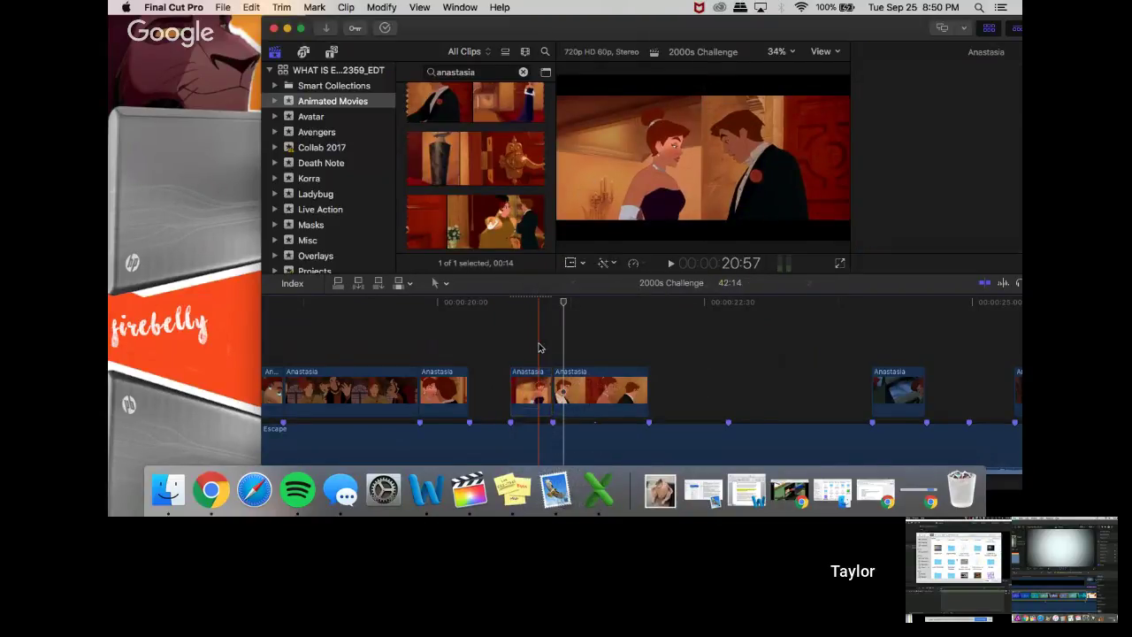
click(543, 457)
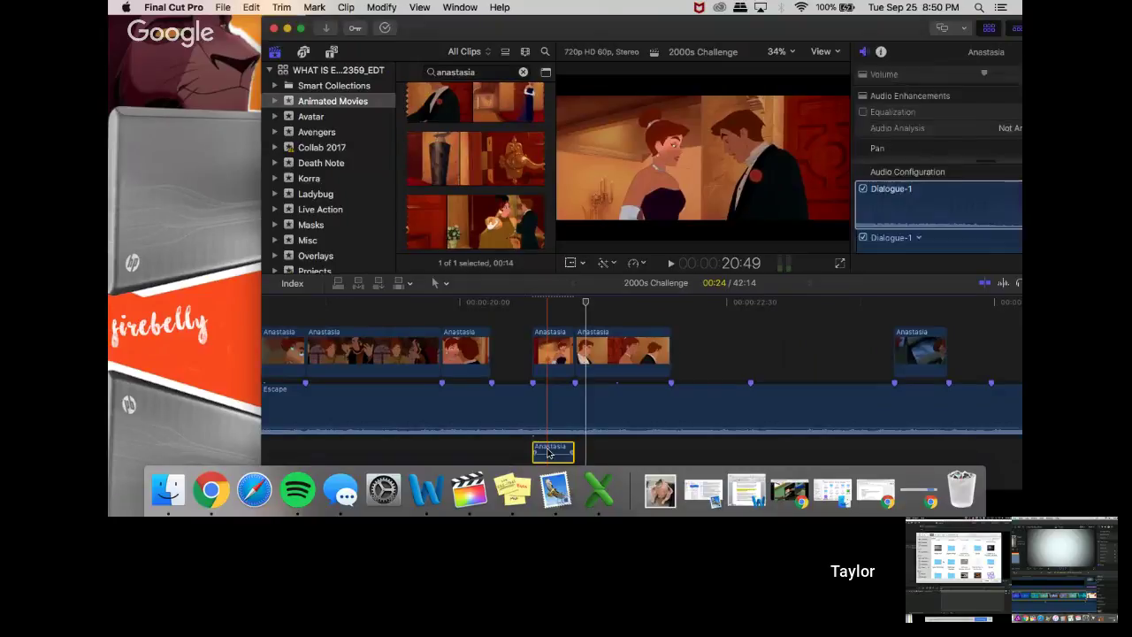
key(Delete)
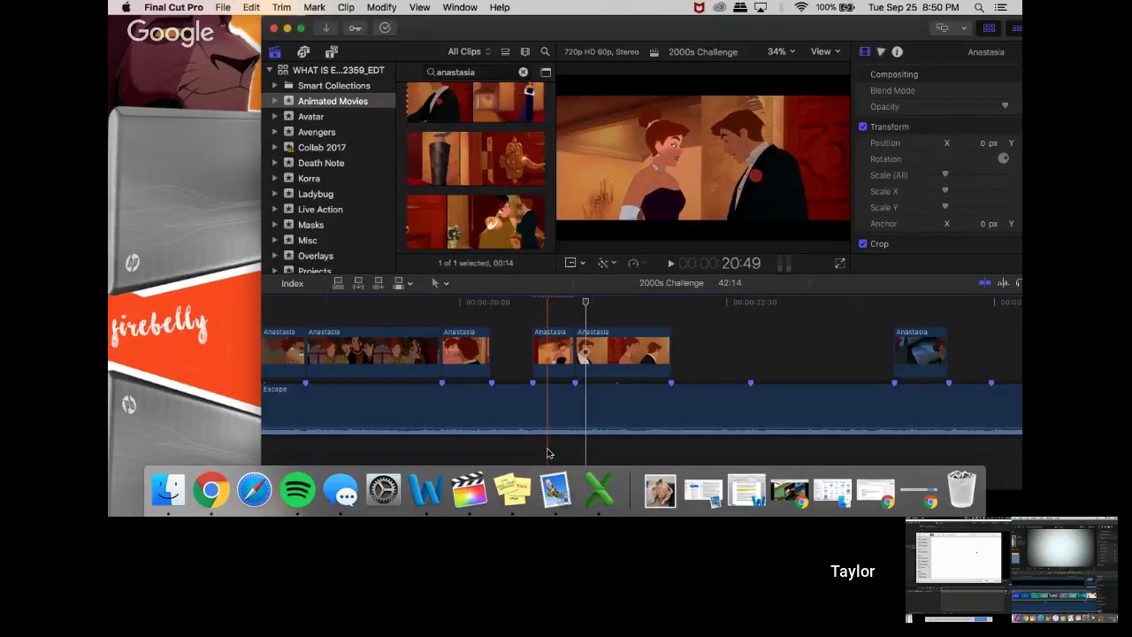
- Add the shot of the smiling man facing the woman in the remaining gap before the door shot, trimmed to 23 frames between markers
scroll(521, 176, up, 2)
scroll(520, 176, up, 3)
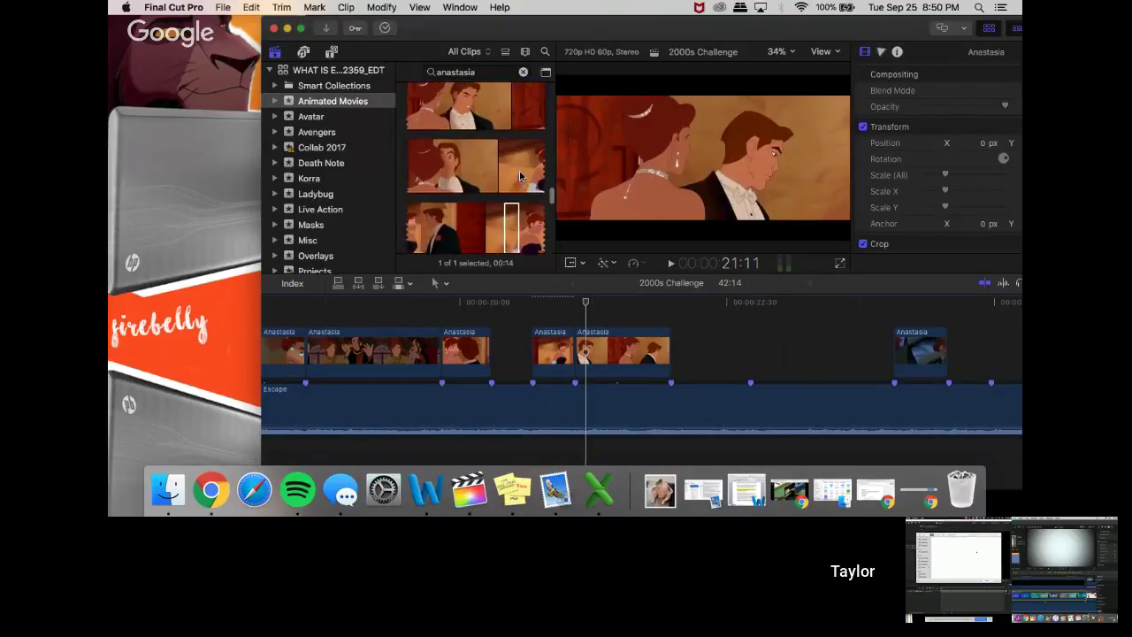
click(449, 142)
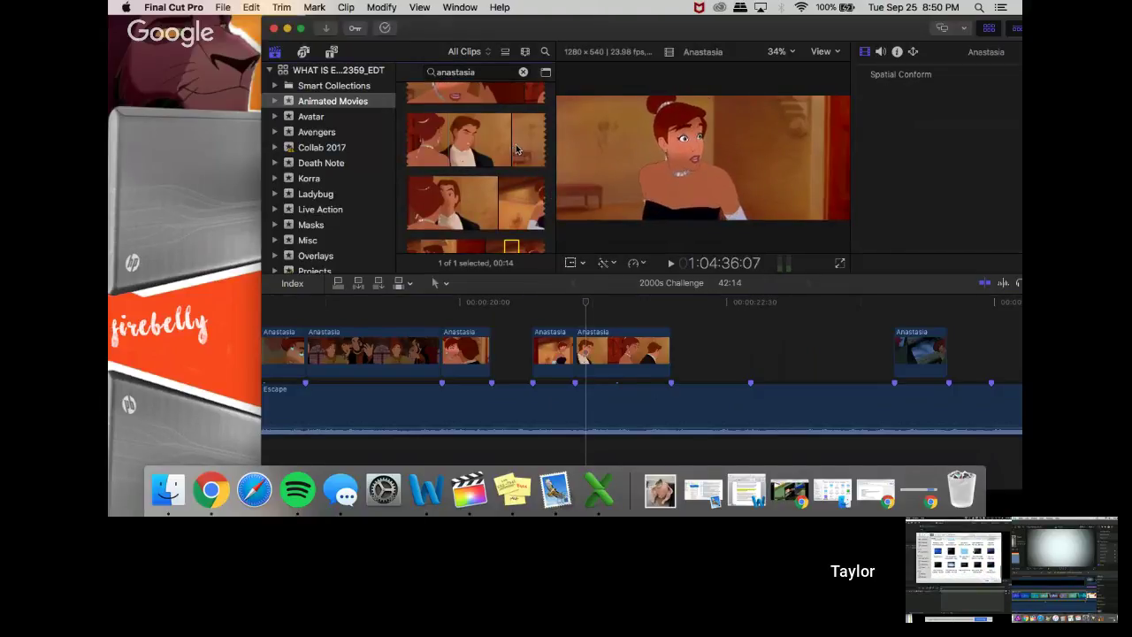
scroll(469, 164, up, 2)
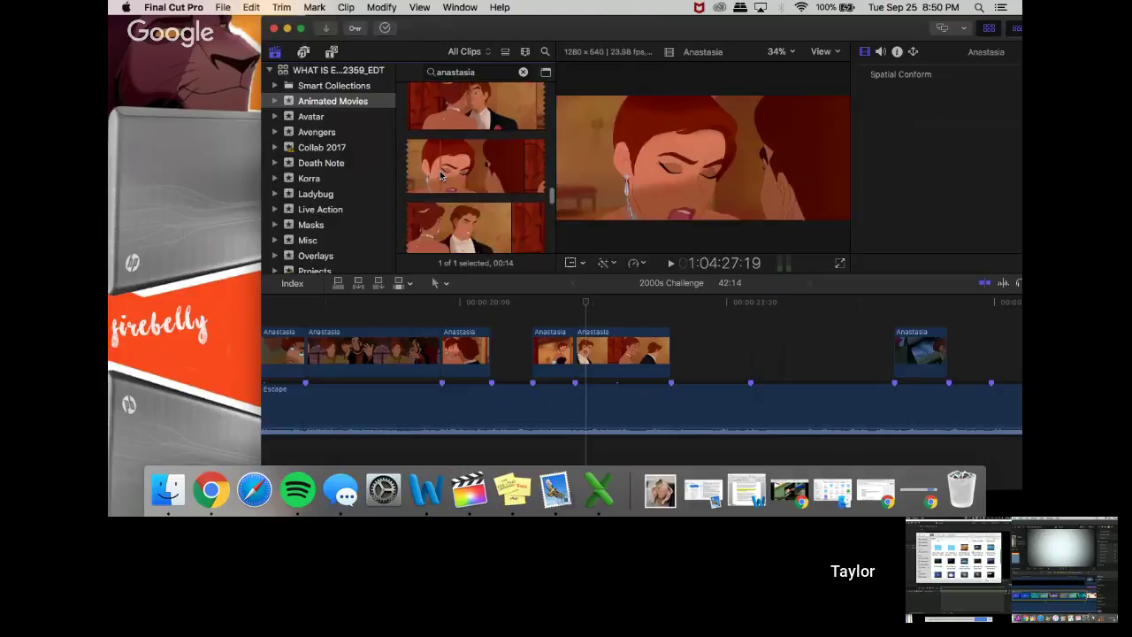
click(448, 309)
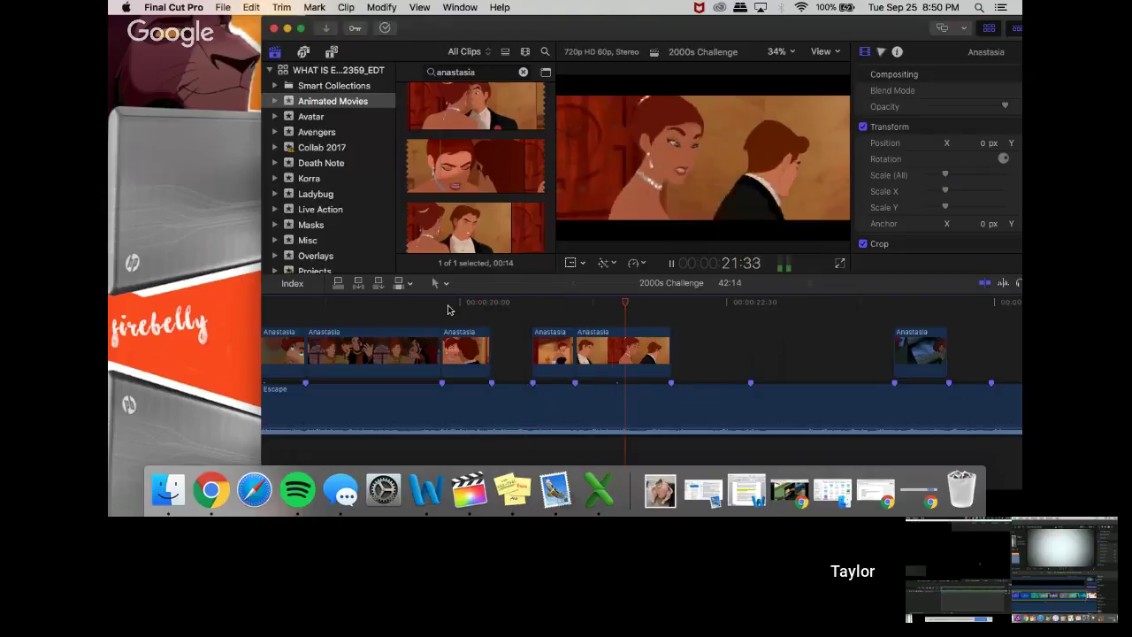
scroll(473, 155, down, 1)
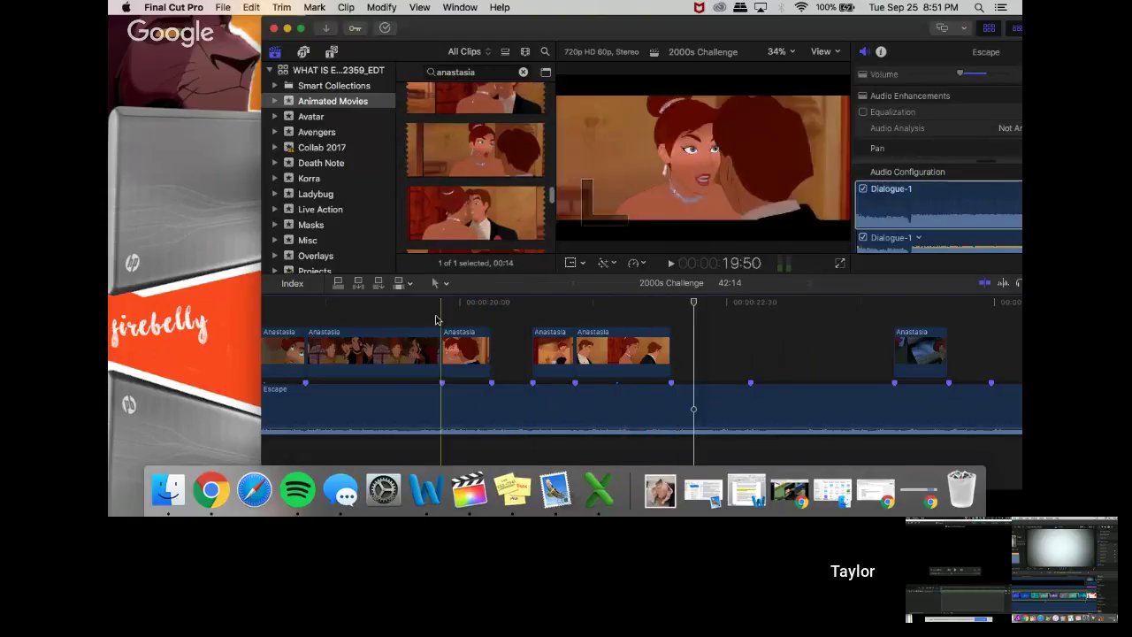
drag(451, 214, 507, 315)
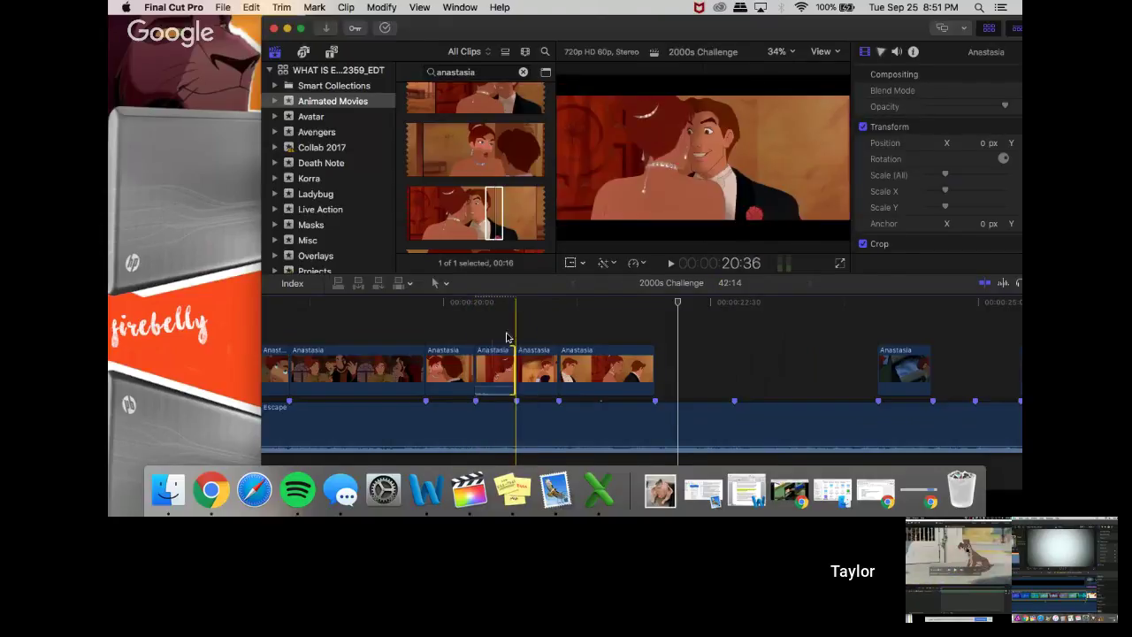
- Detach and delete the smiling-man shot's audio, and play back the sequence from about 19:40
right_click(494, 354)
click(531, 324)
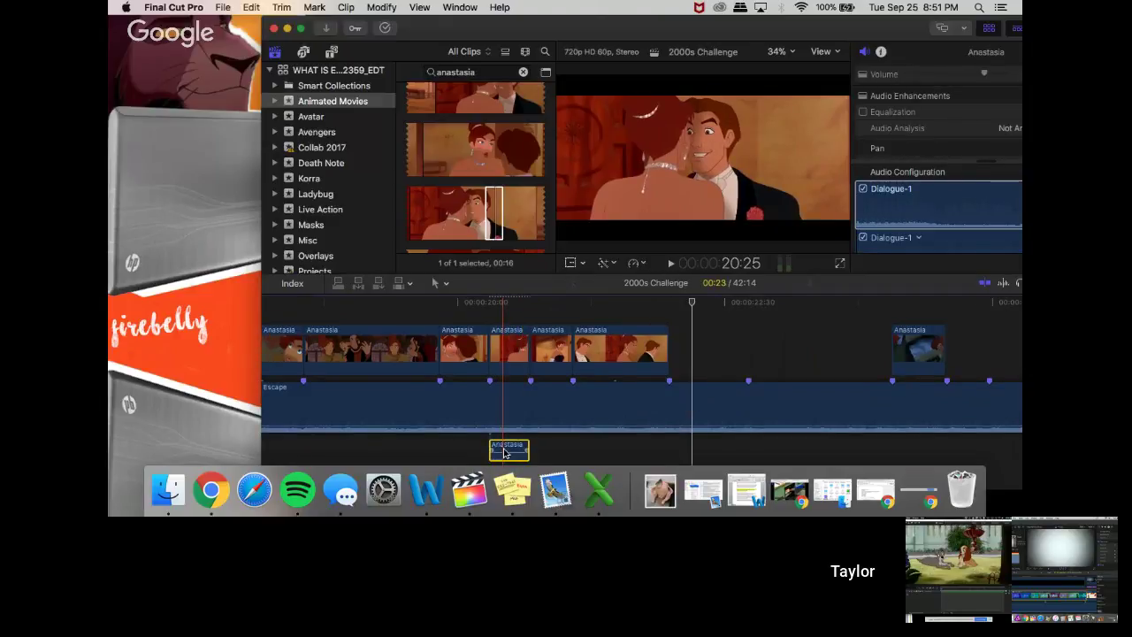
key(Delete)
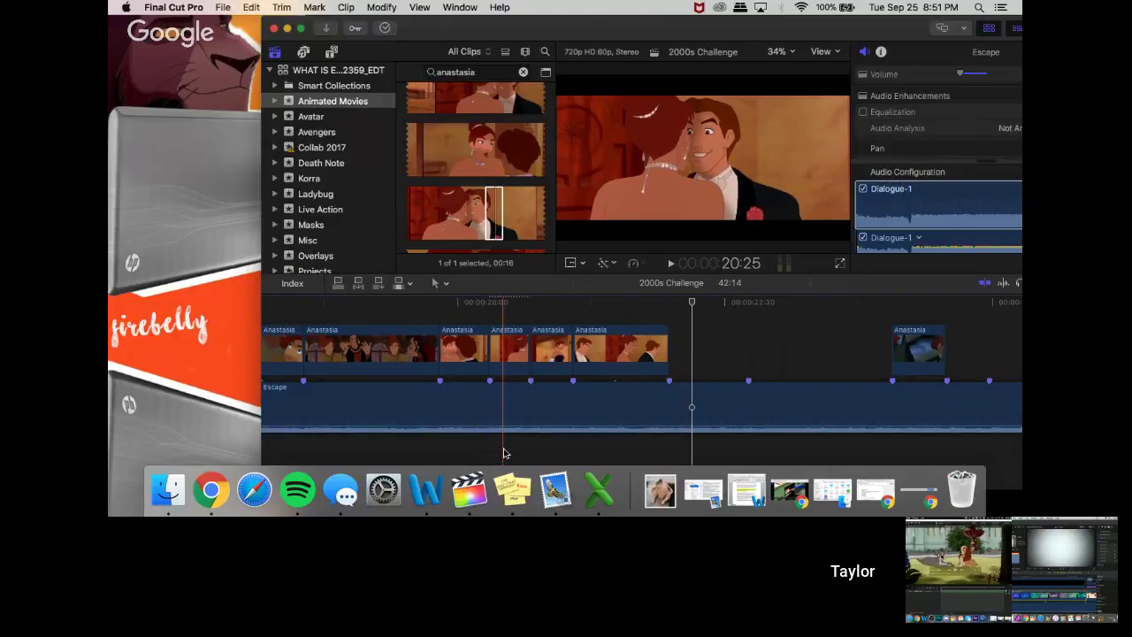
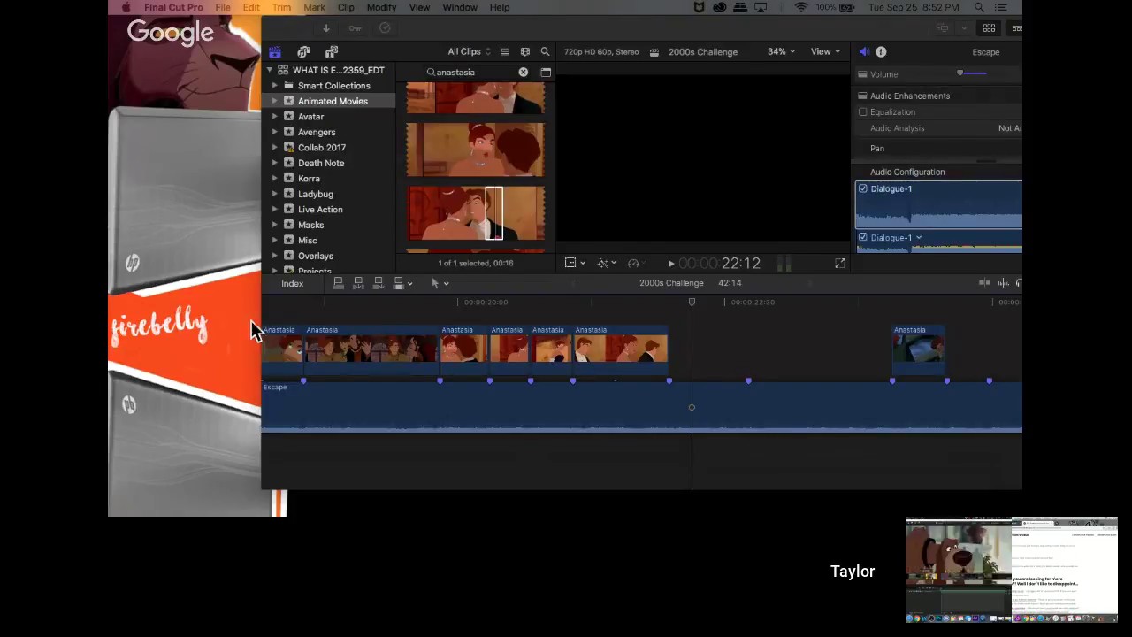
click(424, 304)
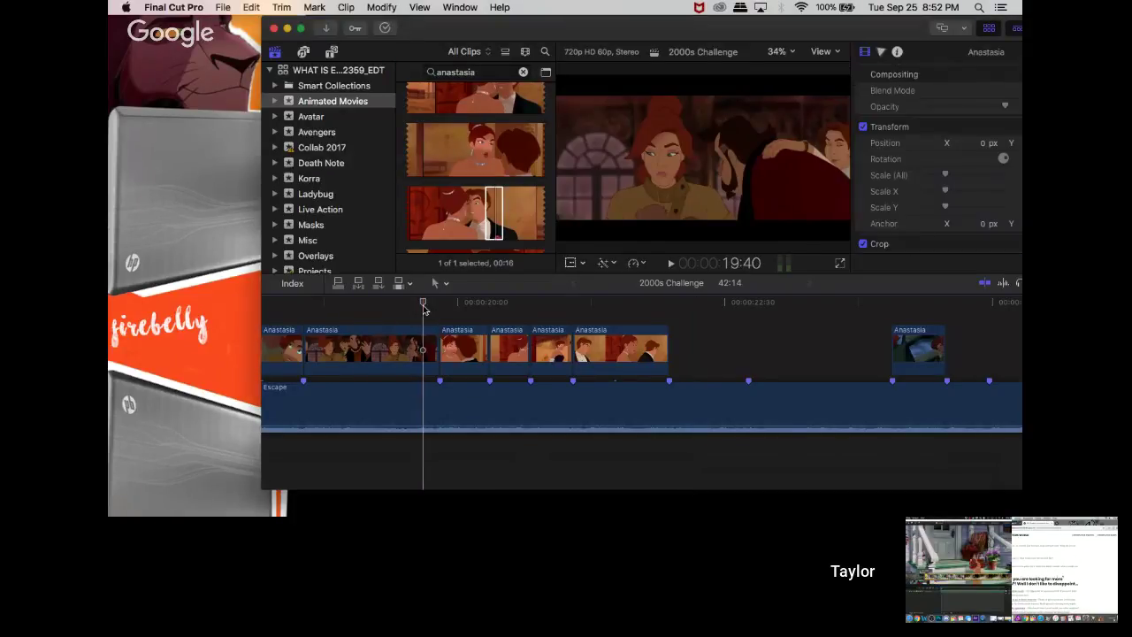
key(space)
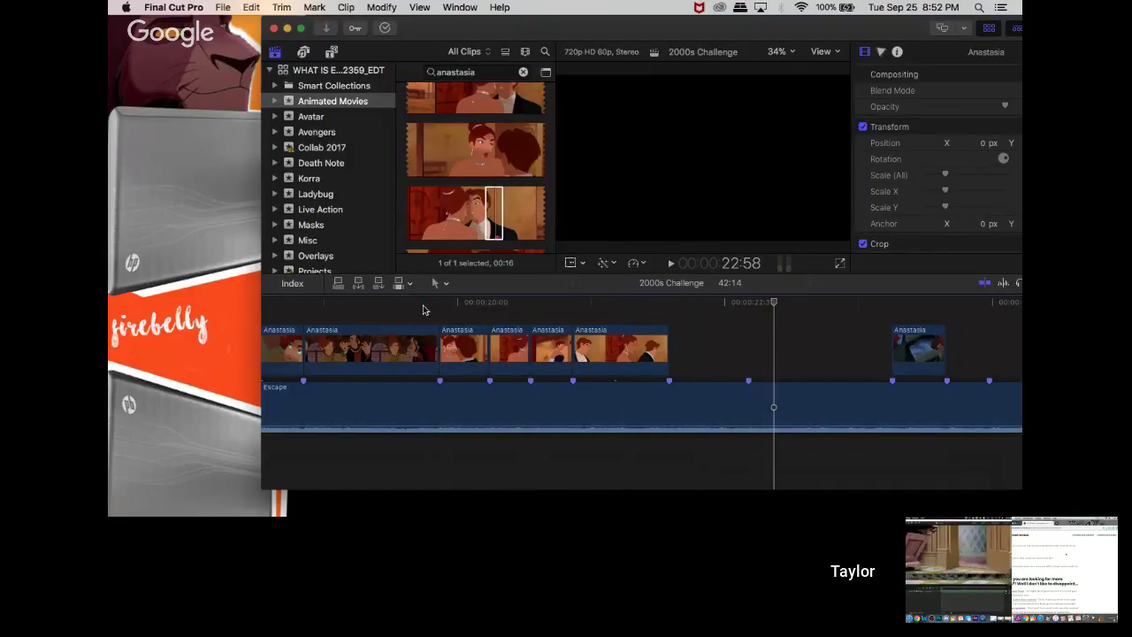
- Look through the Anastasia opera-house and evening-dress footage for a shot to fill the gap after the couple clips
scroll(447, 187, down, 5)
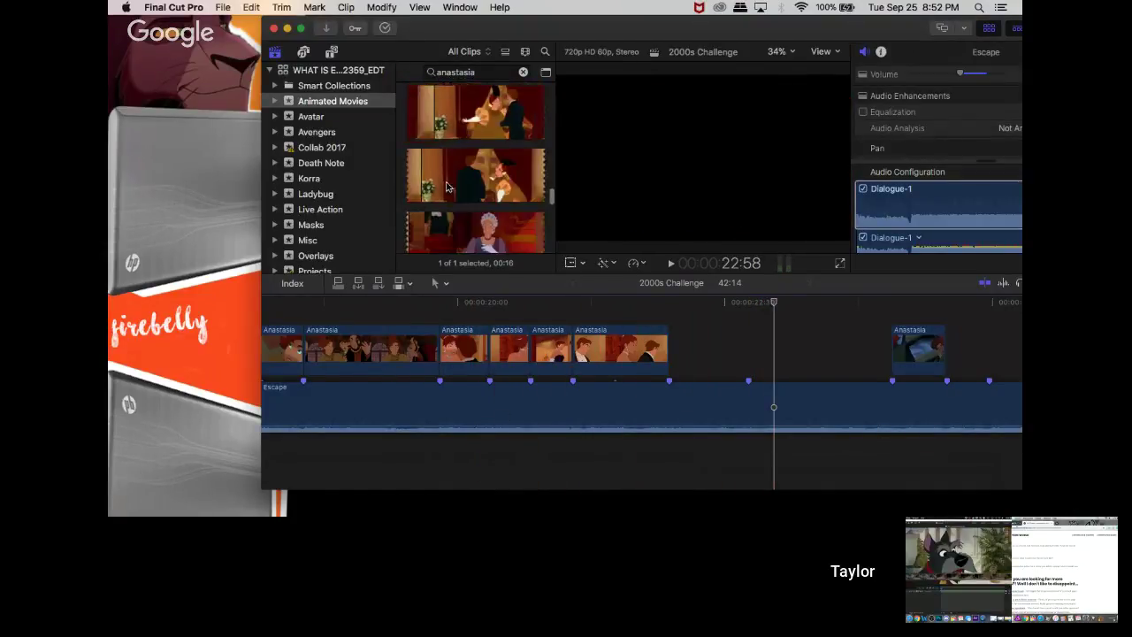
scroll(447, 187, down, 3)
click(447, 188)
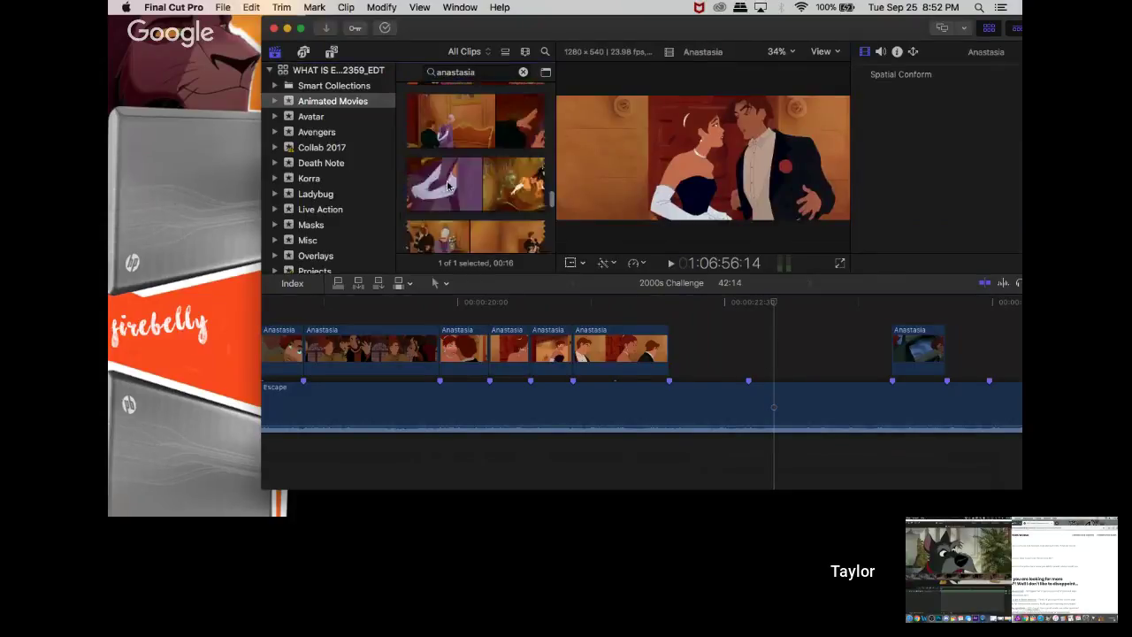
scroll(447, 187, down, 5)
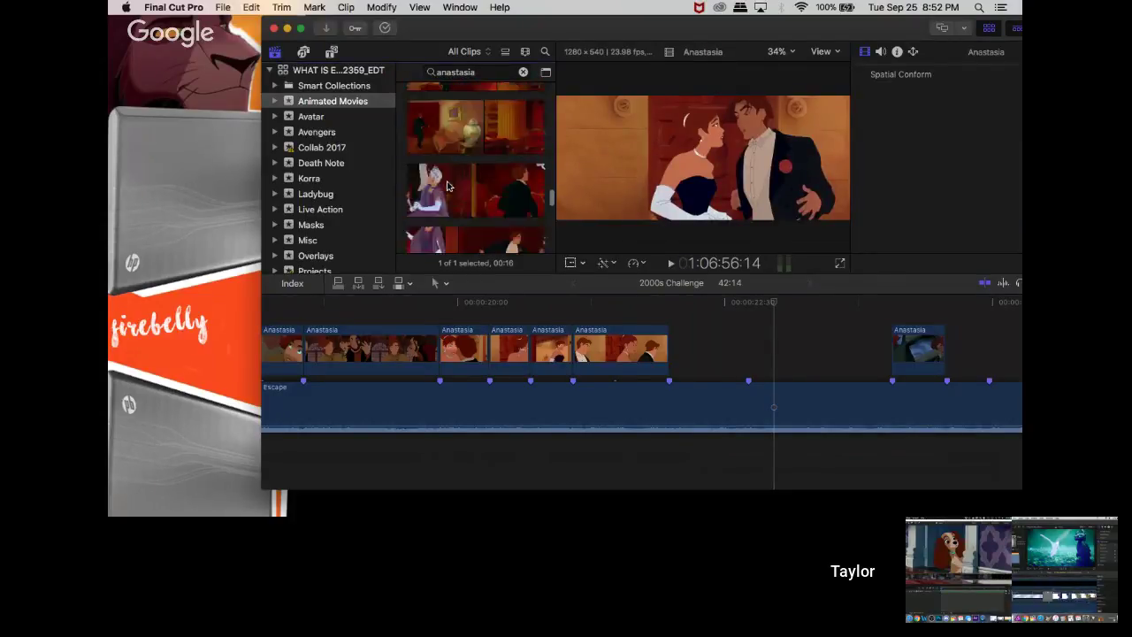
scroll(447, 186, down, 2)
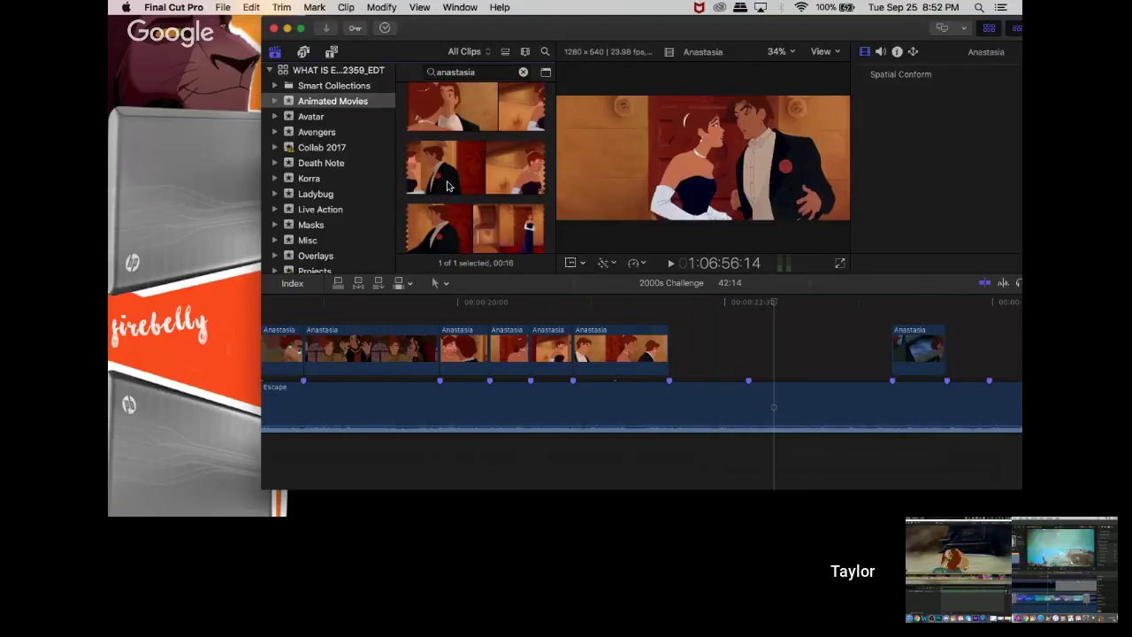
scroll(447, 186, down, 2)
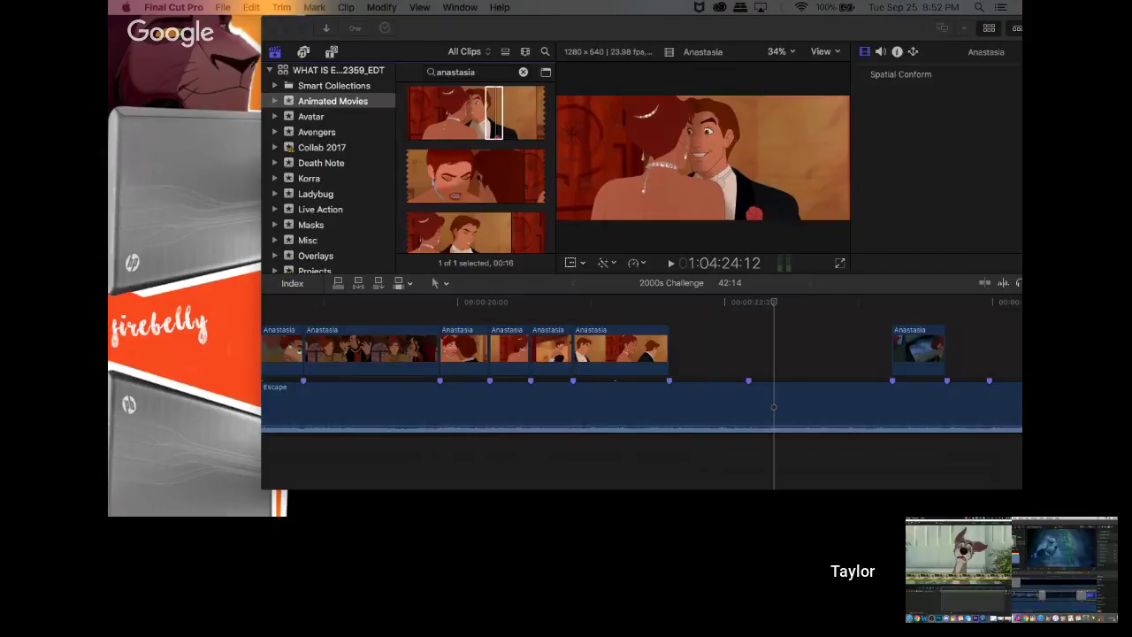
scroll(455, 203, down, 5)
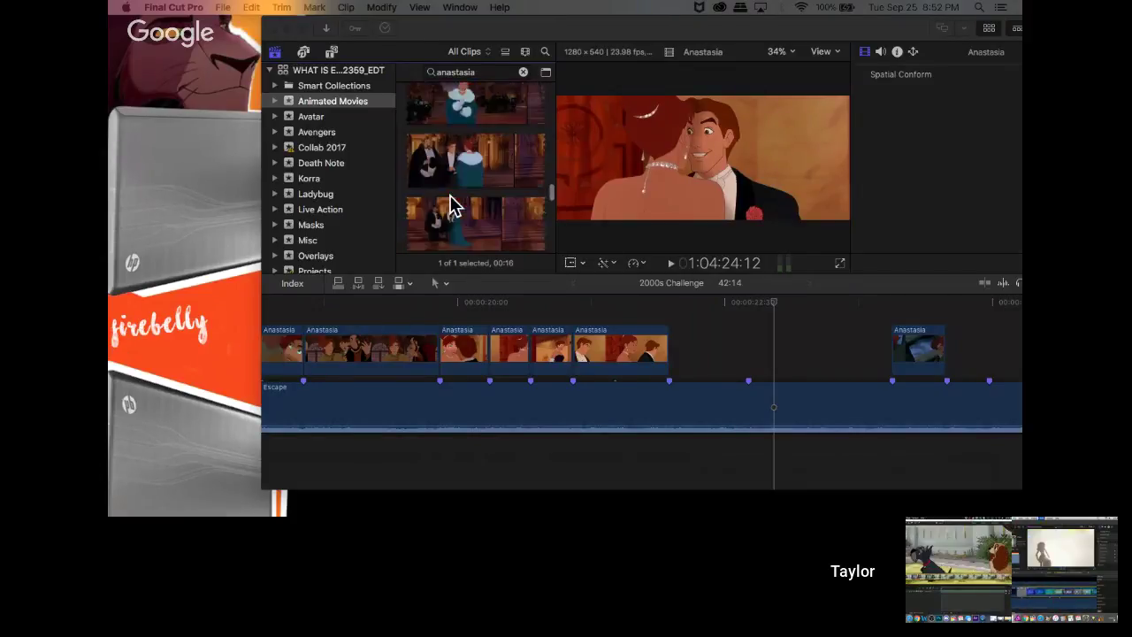
- Browse back through the earlier Anastasia footage, from the ship and forest scenes to the snowy train scenes, for usable shots
scroll(453, 202, up, 5)
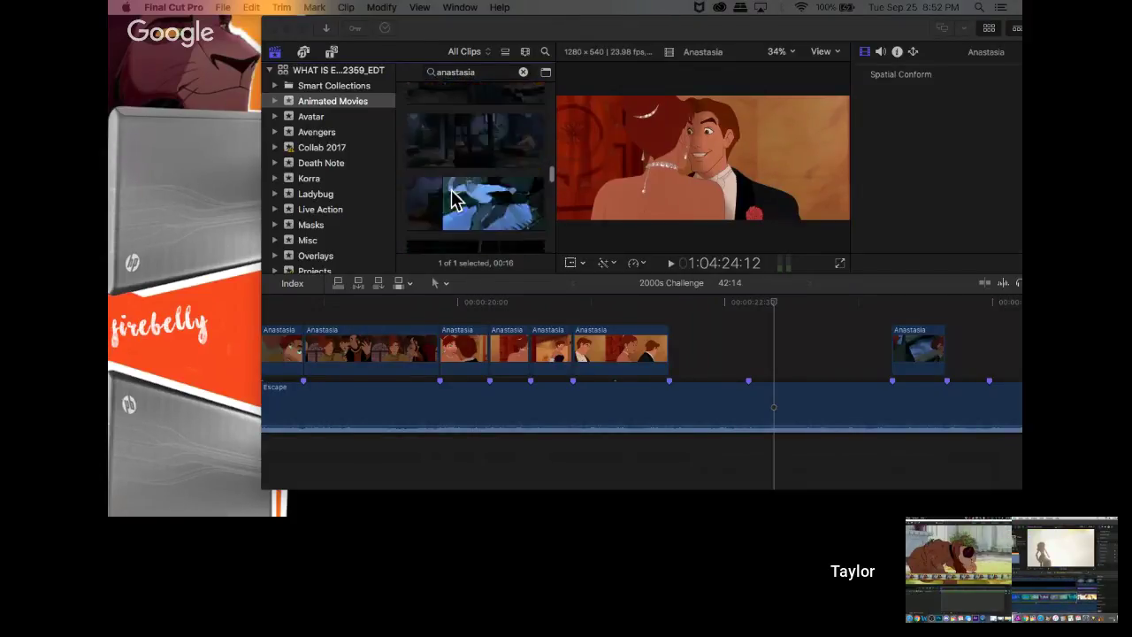
scroll(453, 199, up, 5)
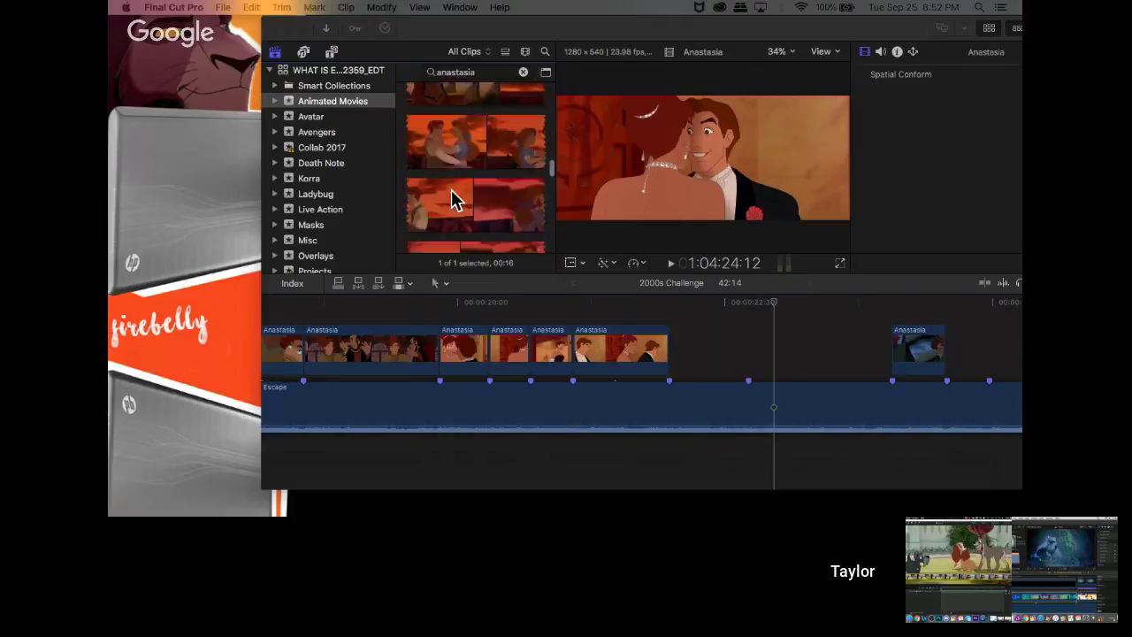
scroll(452, 193, up, 5)
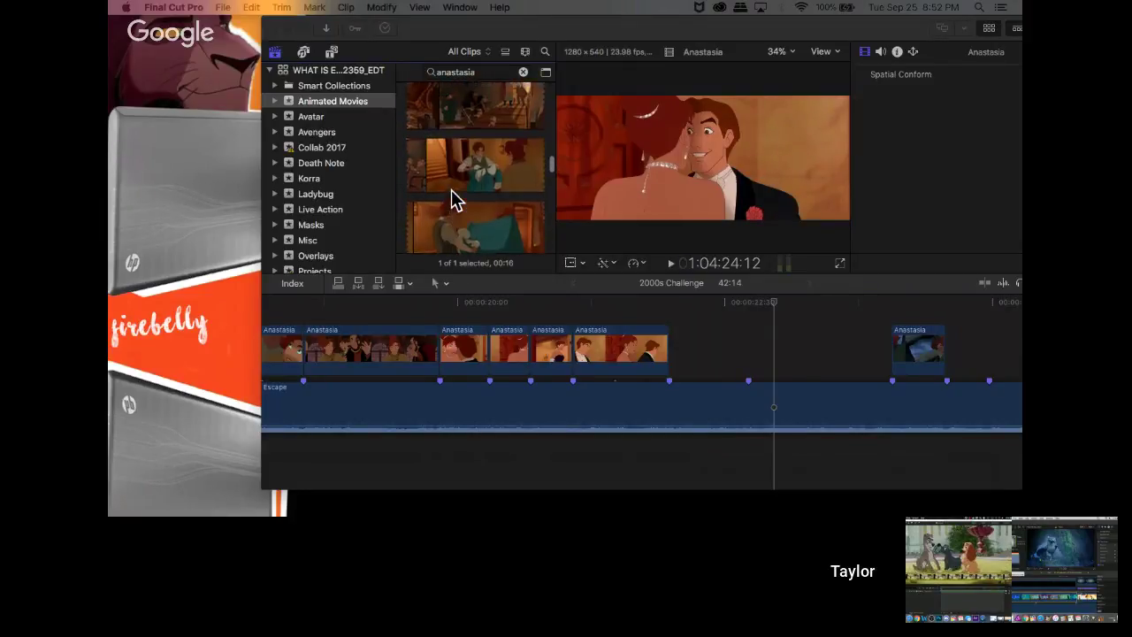
scroll(452, 189, up, 5)
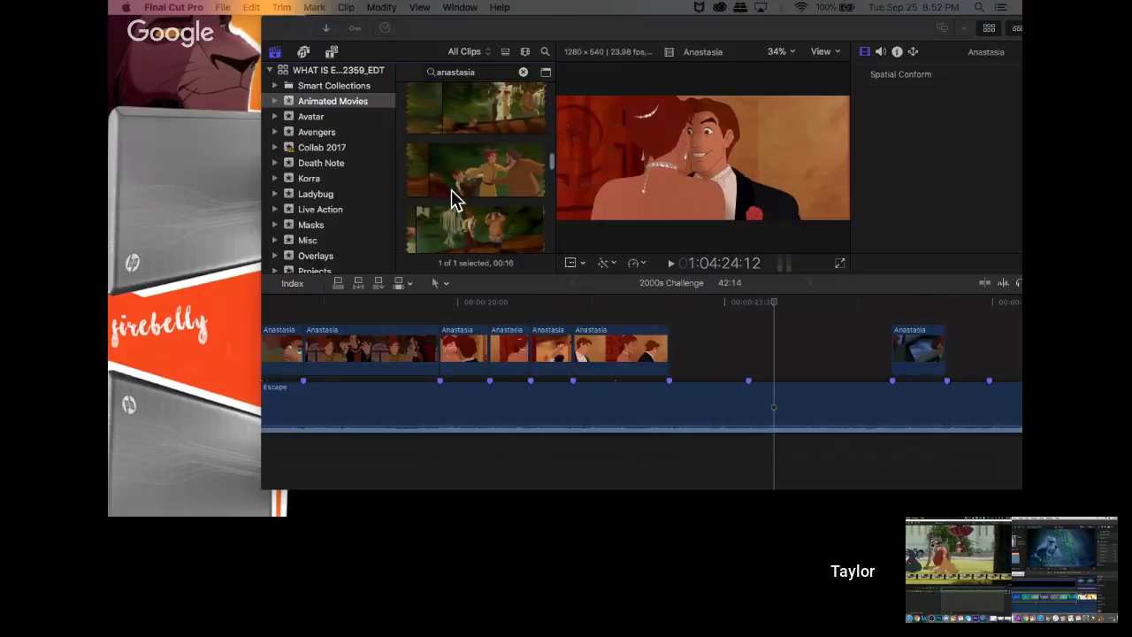
scroll(451, 194, up, 5)
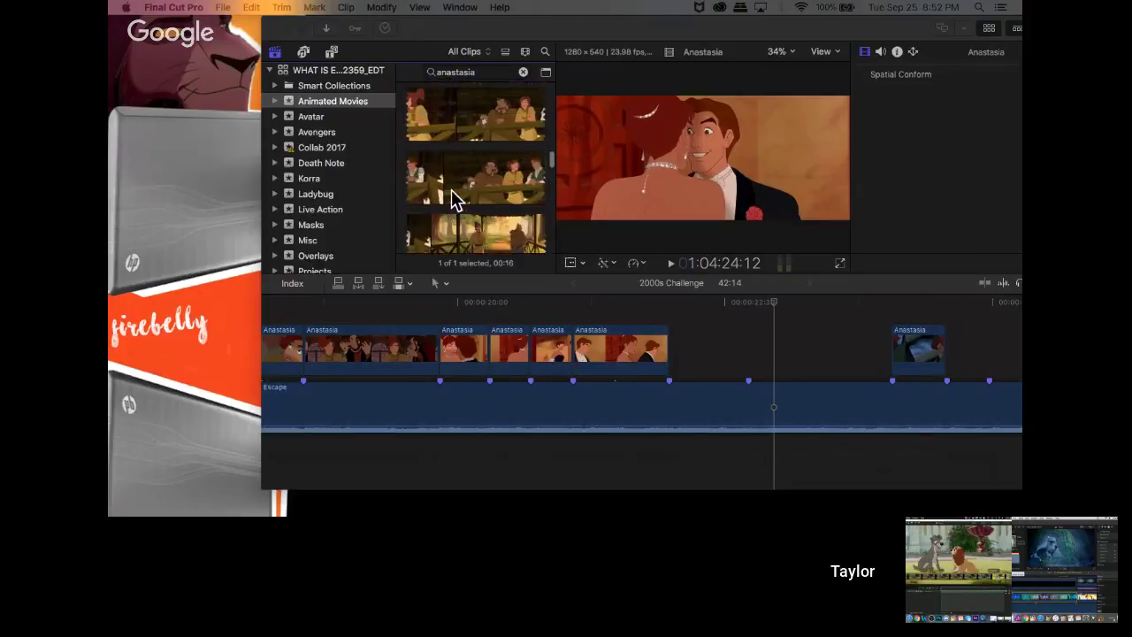
scroll(461, 190, up, 5)
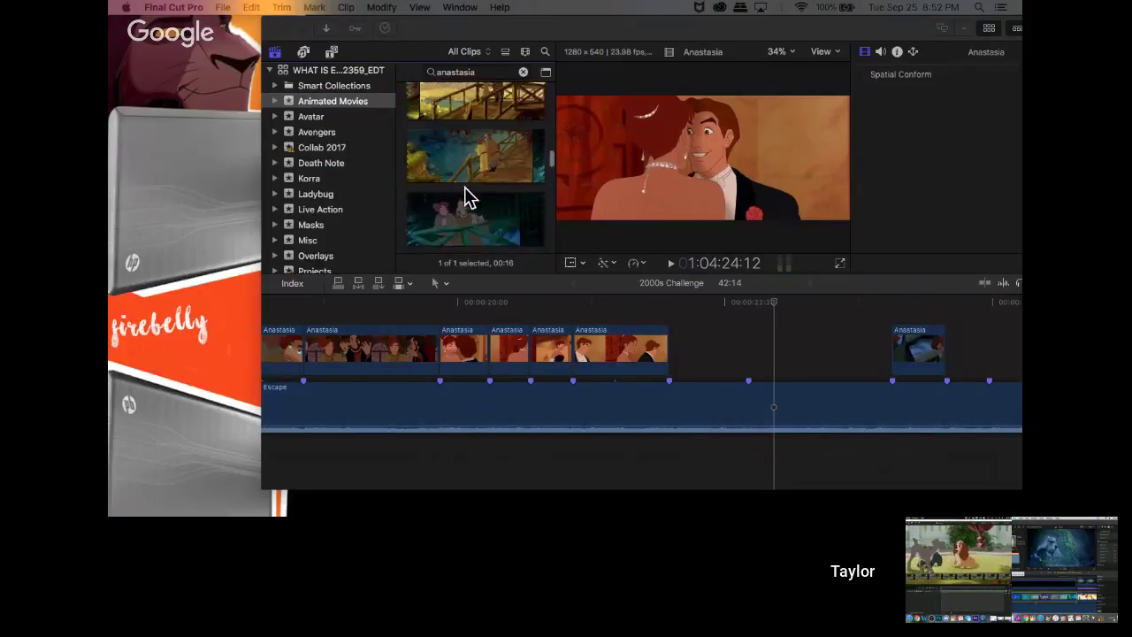
scroll(465, 190, up, 5)
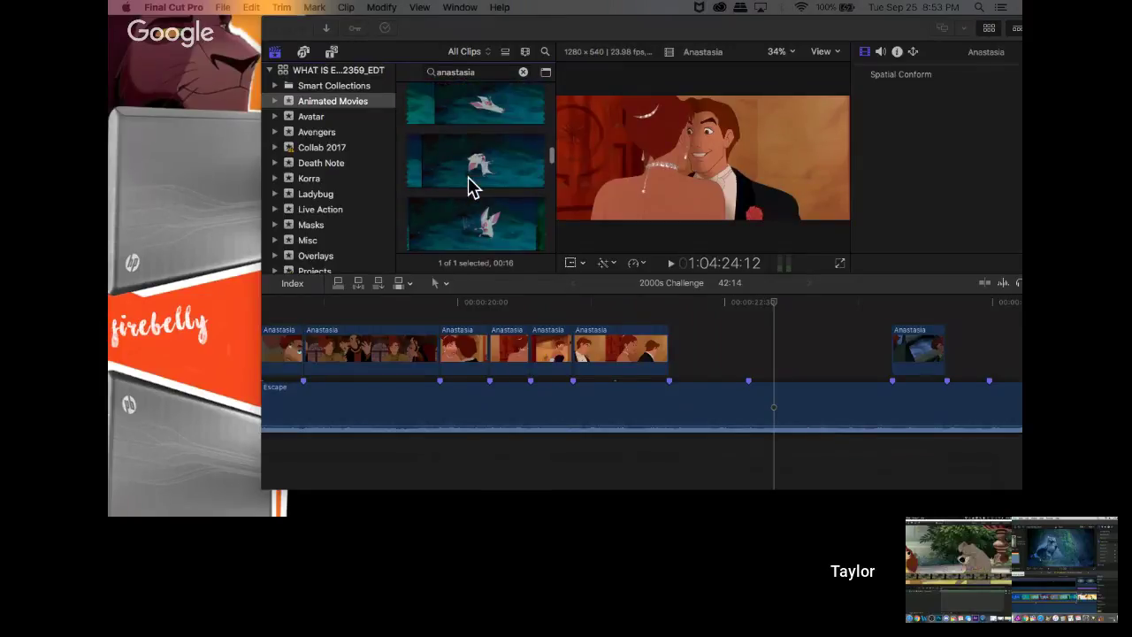
scroll(485, 166, up, 5)
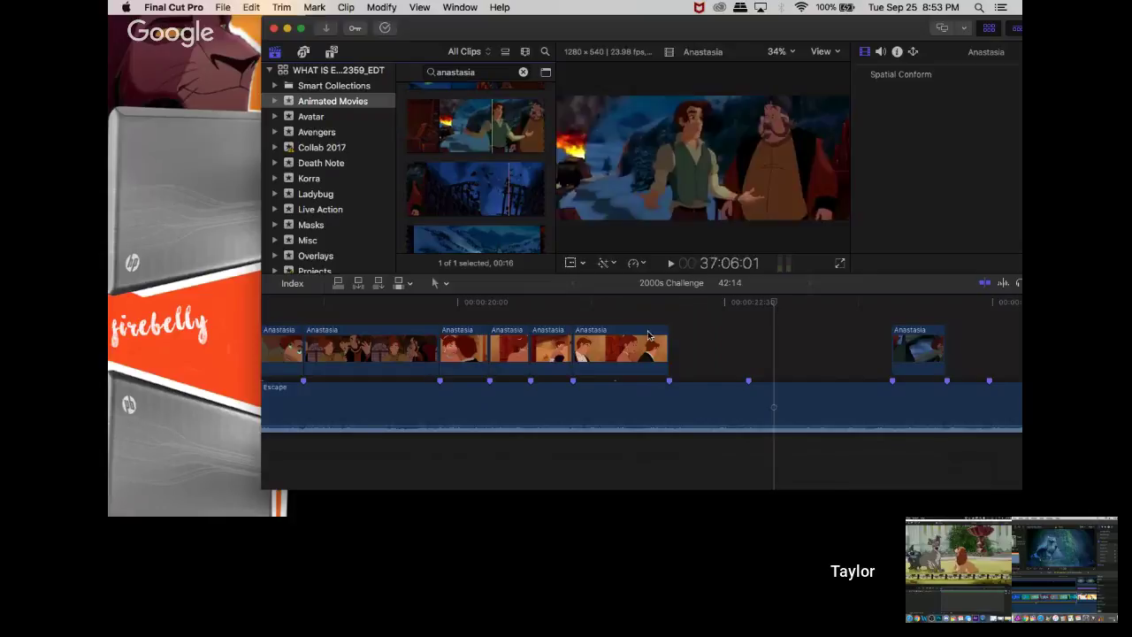
- Play back the timeline from about 24:09, over the isolated Anastasia clip and the gap following it
scroll(823, 392, right, 5)
click(826, 390)
scroll(826, 390, right, 2)
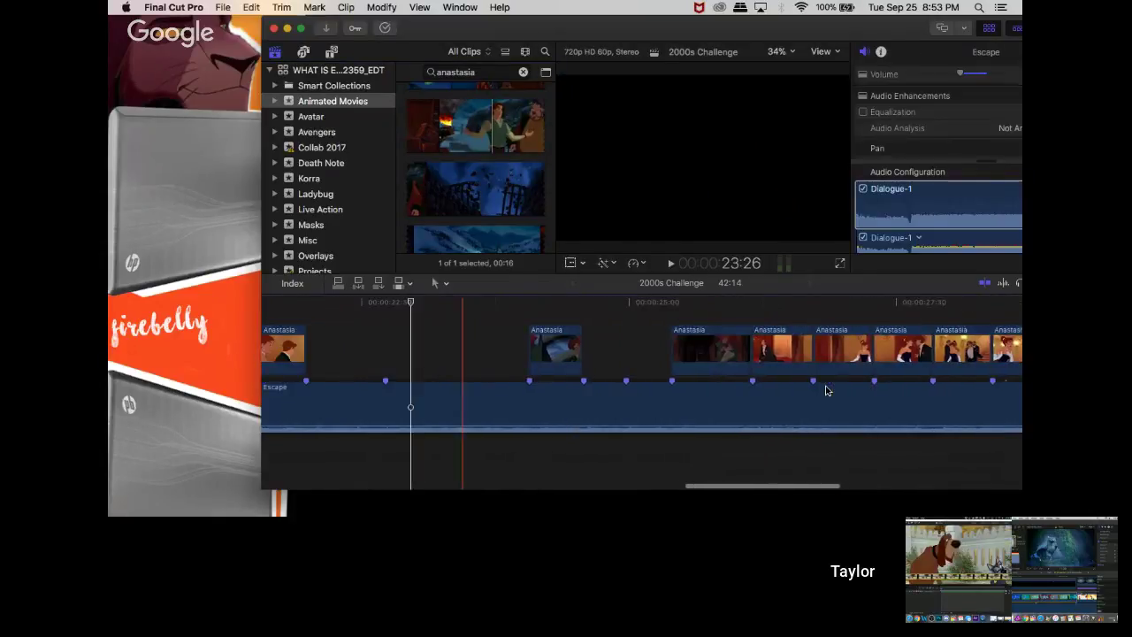
click(541, 306)
key(space)
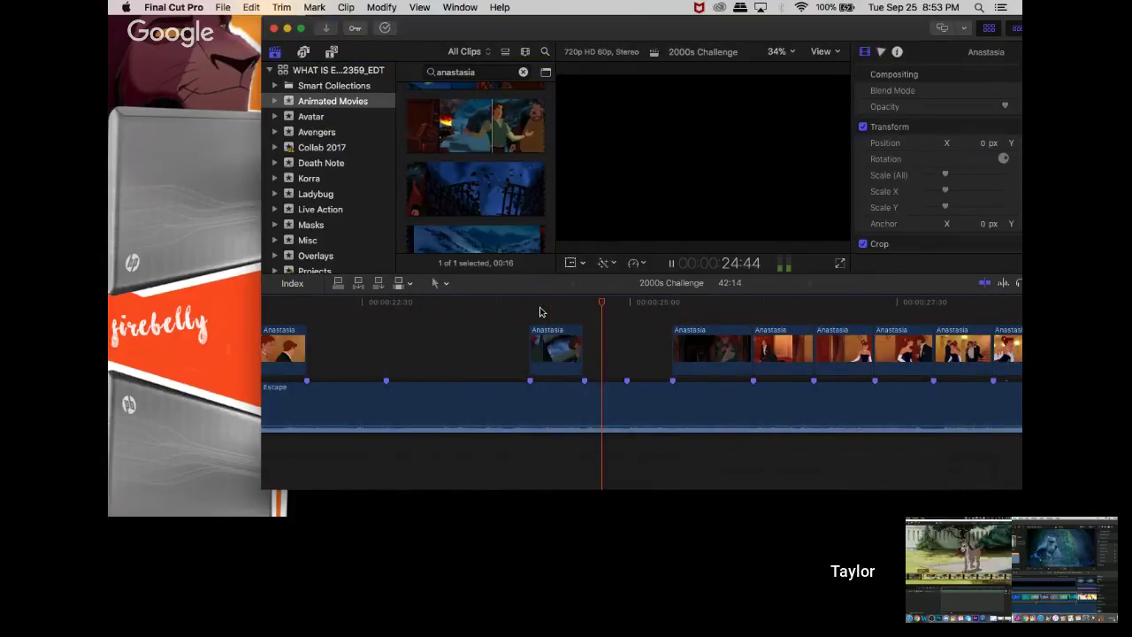
key(space)
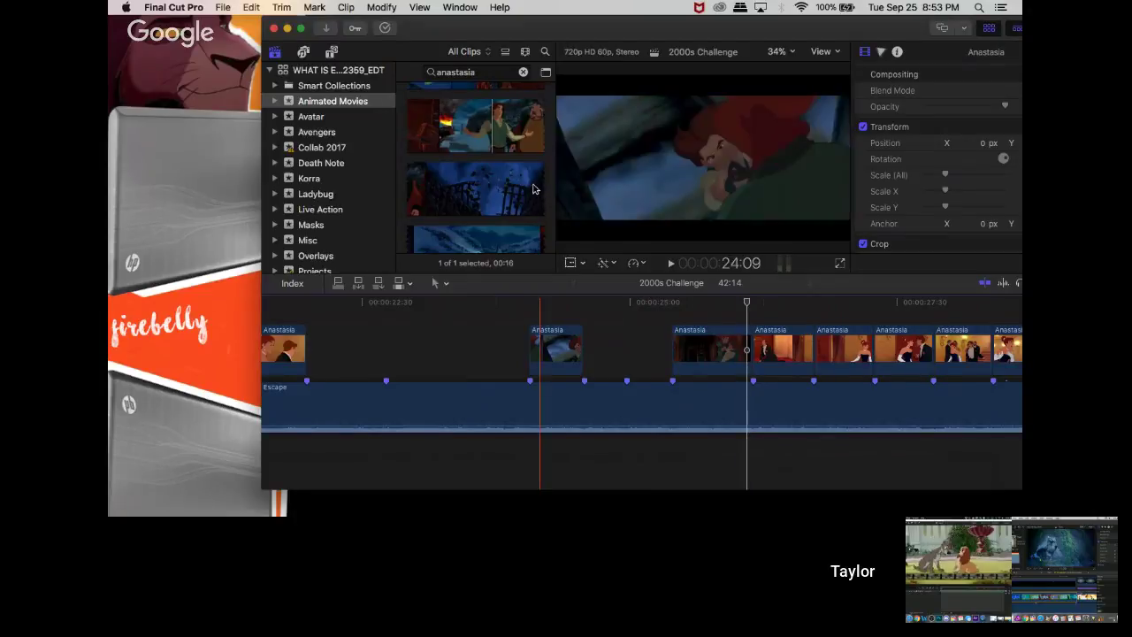
- Examine the Anastasia train footage, including the man in the red coat and the passenger compartment shots, for gap-filling material
scroll(534, 189, down, 3)
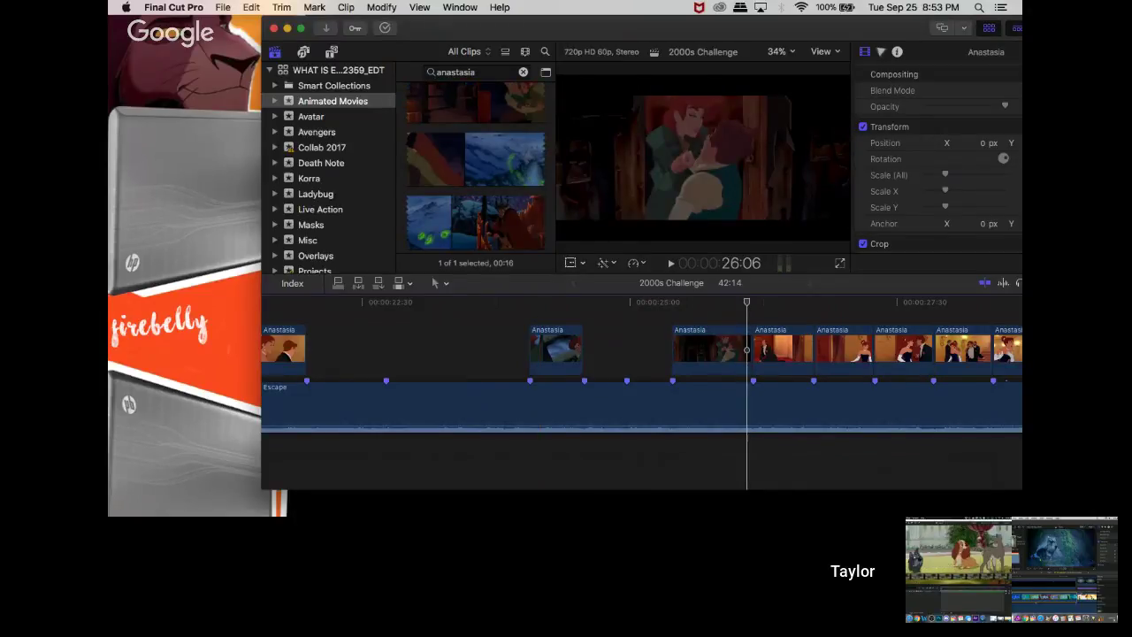
scroll(468, 211, down, 10)
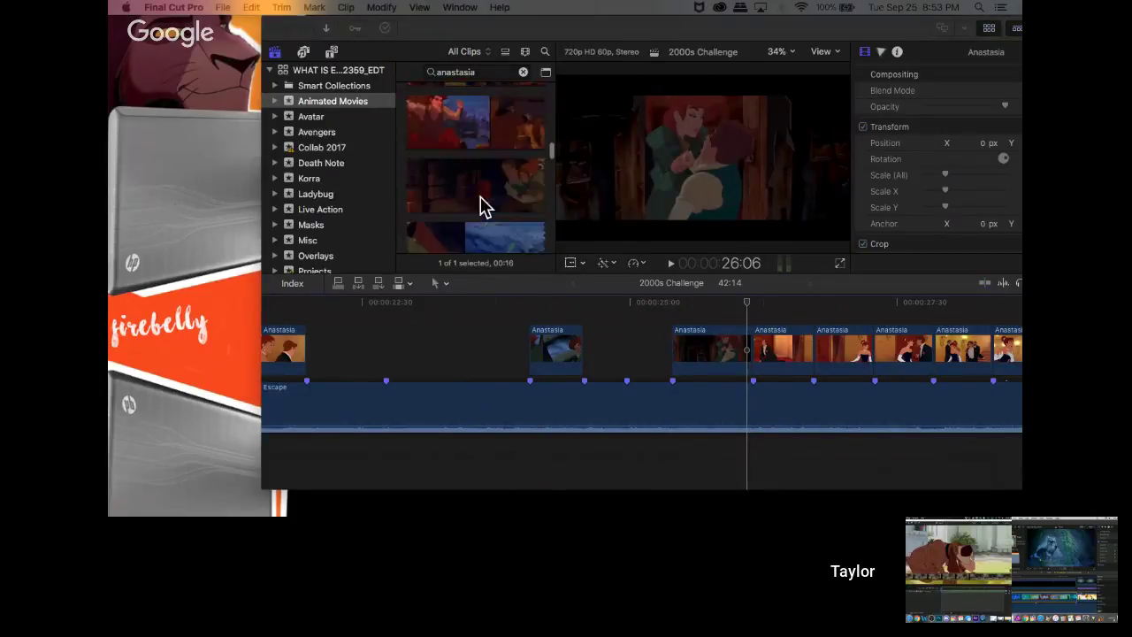
scroll(480, 196, up, 10)
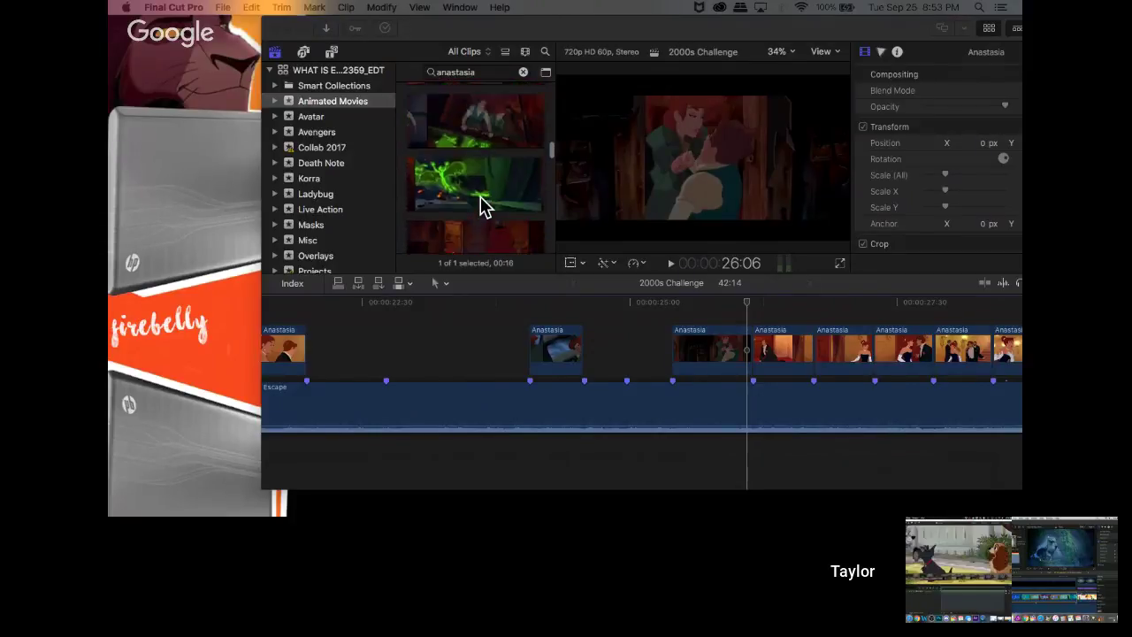
scroll(480, 197, up, 5)
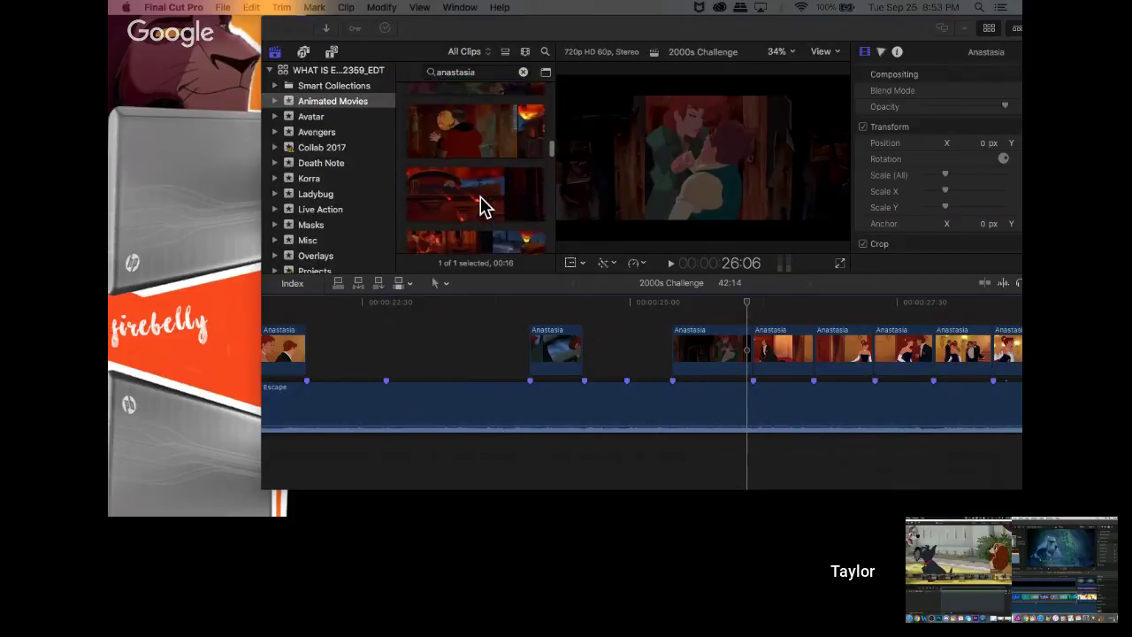
click(481, 203)
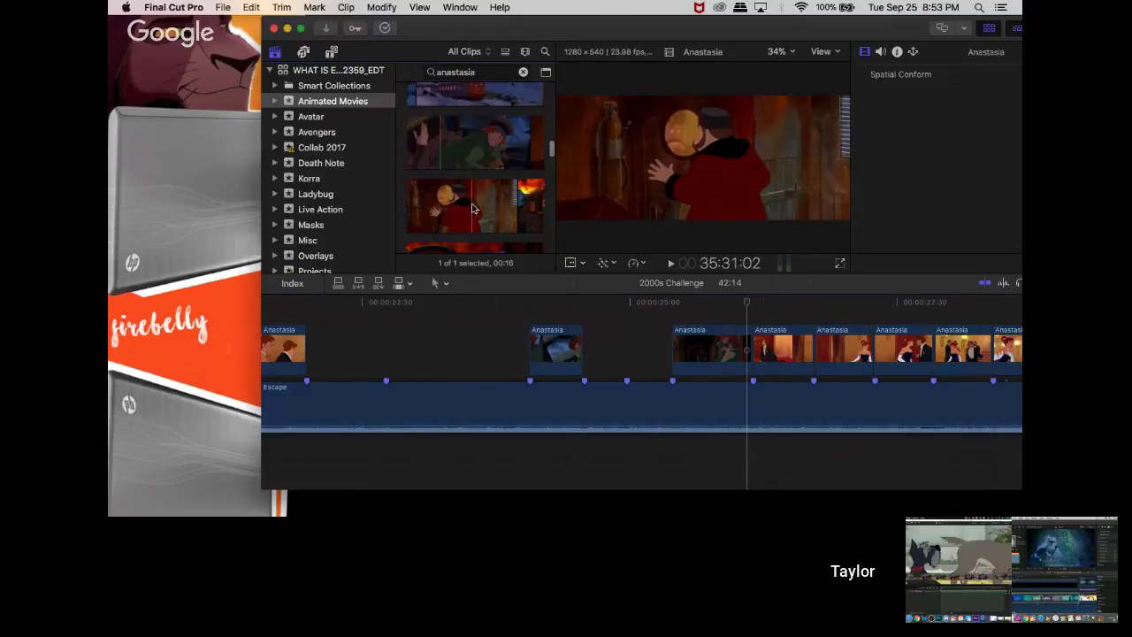
scroll(487, 195, up, 3)
scroll(517, 215, up, 4)
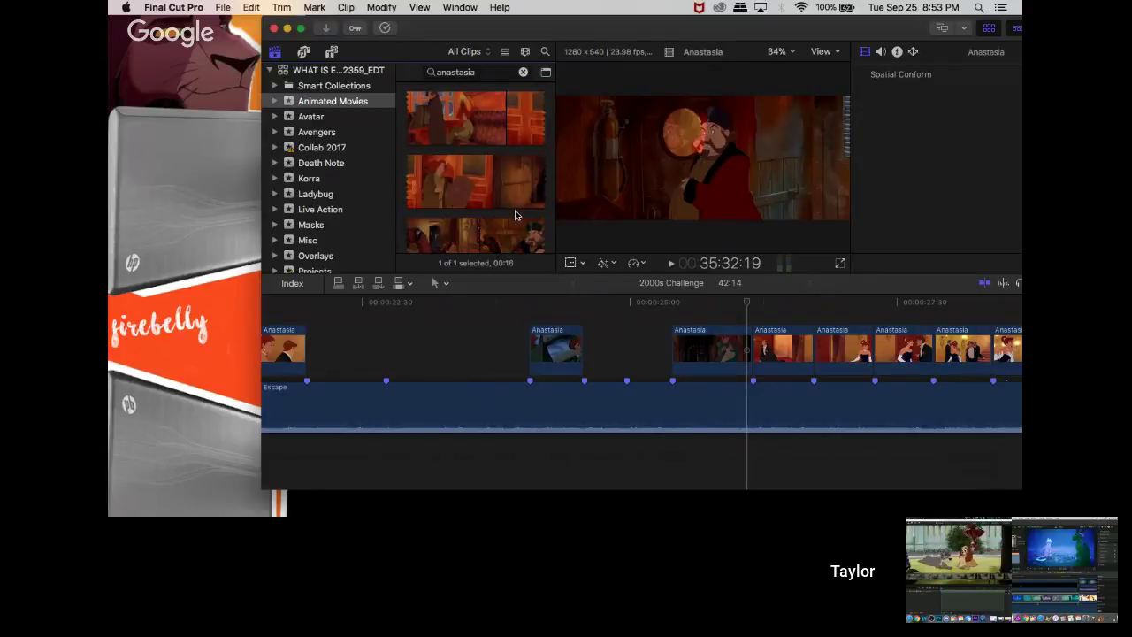
scroll(517, 215, down, 3)
scroll(517, 215, down, 4)
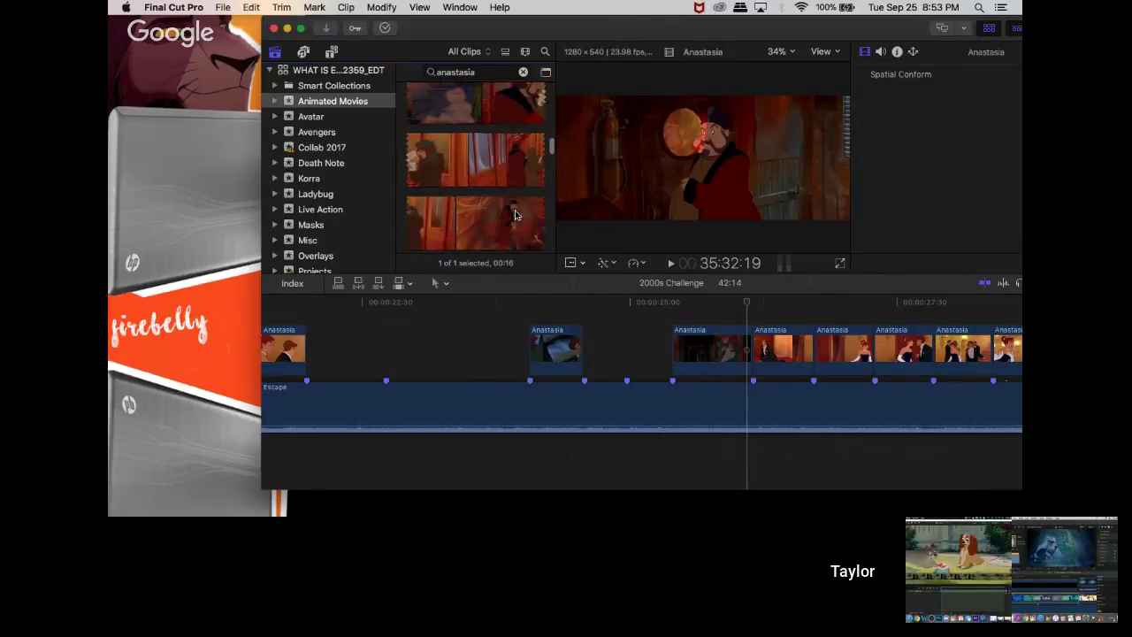
scroll(517, 215, down, 2)
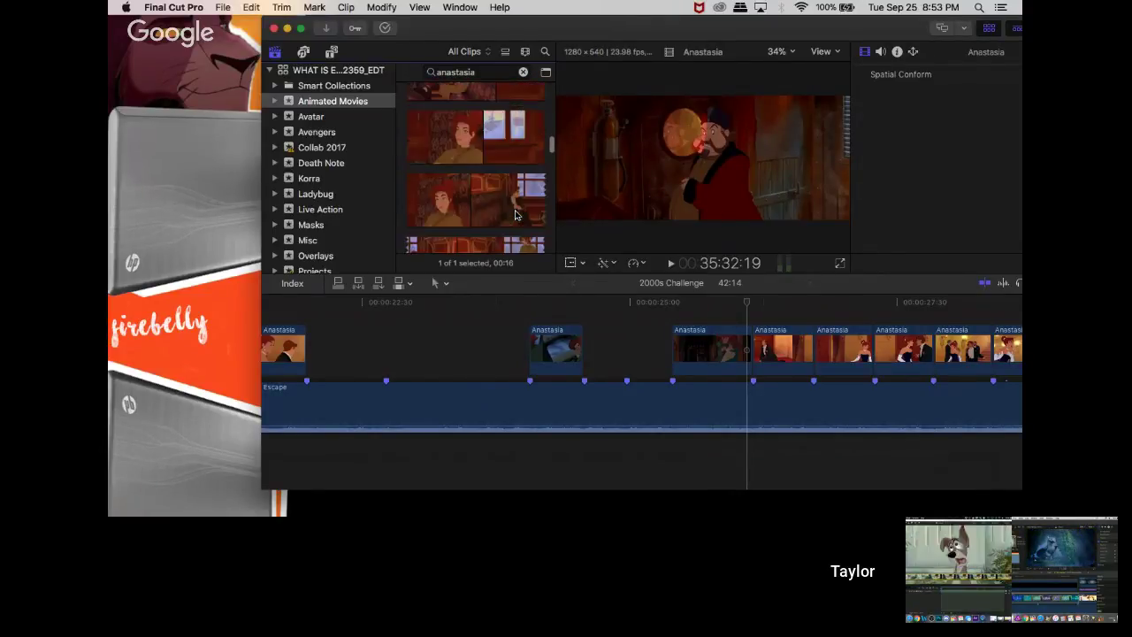
scroll(516, 215, down, 5)
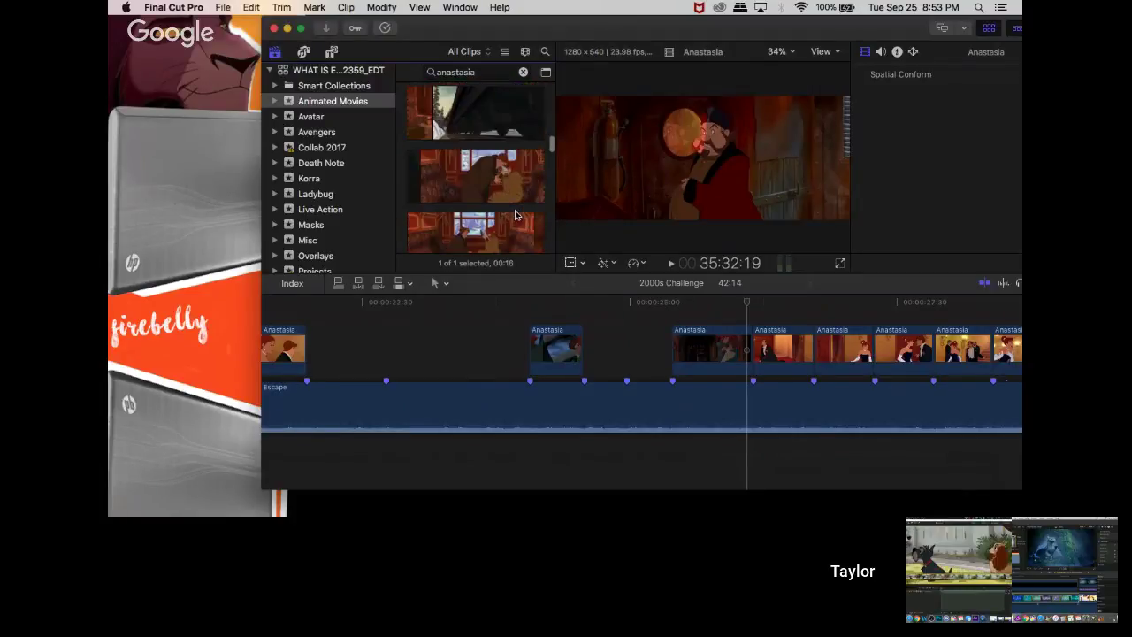
scroll(517, 215, down, 4)
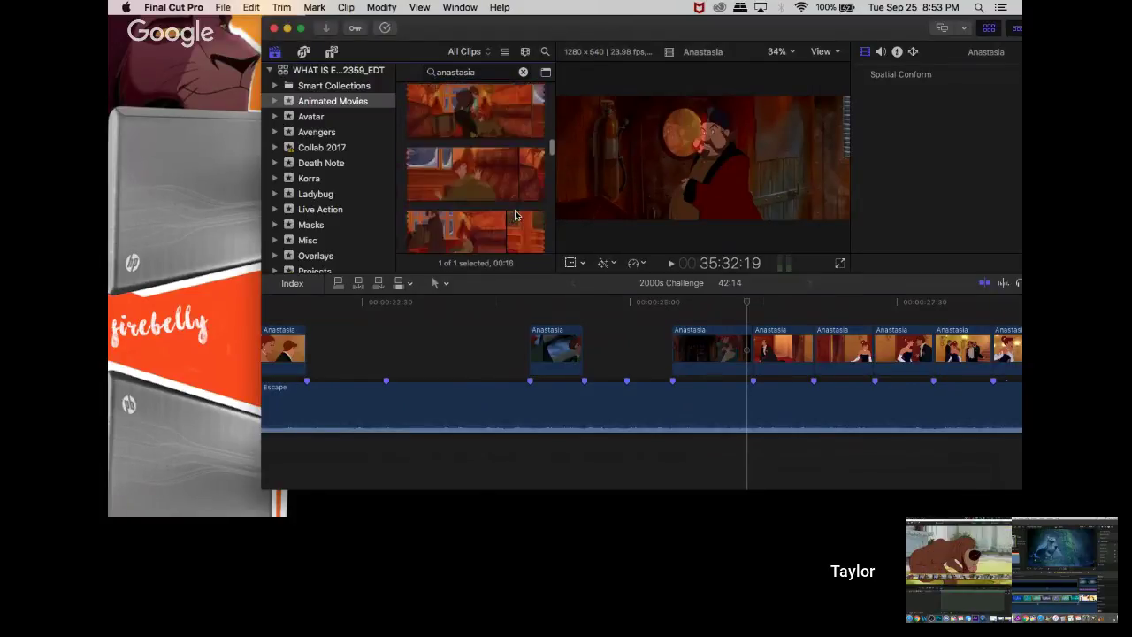
scroll(517, 215, down, 1)
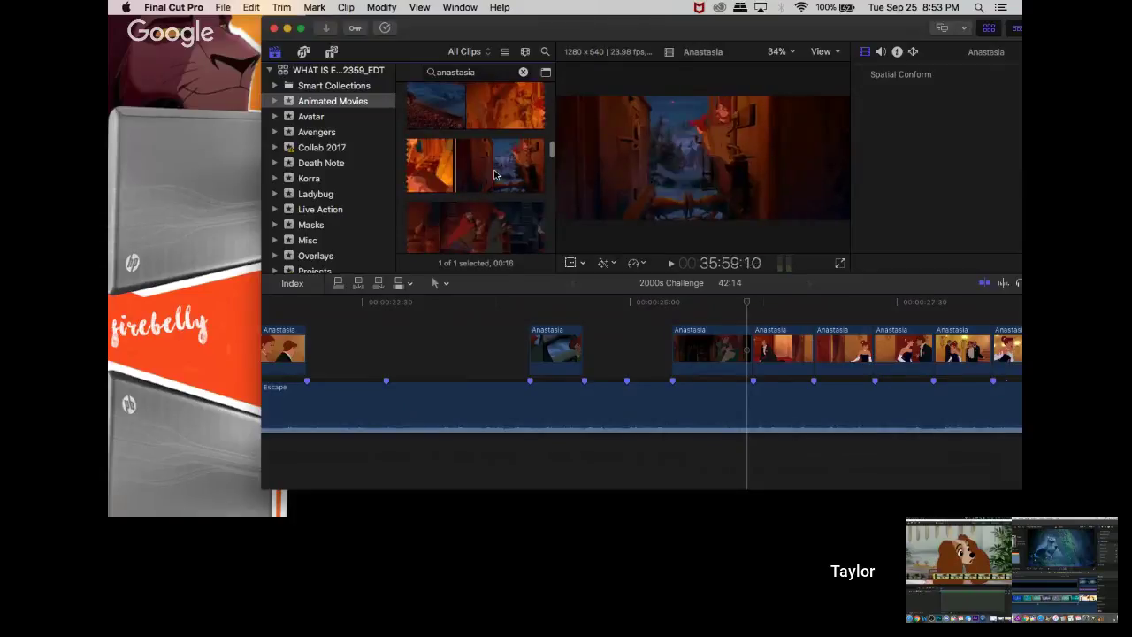
- Look through the Anastasia baggage-car and snowy mountain train footage for a shot to fill the gap beside the isolated clip
scroll(474, 219, down, 2)
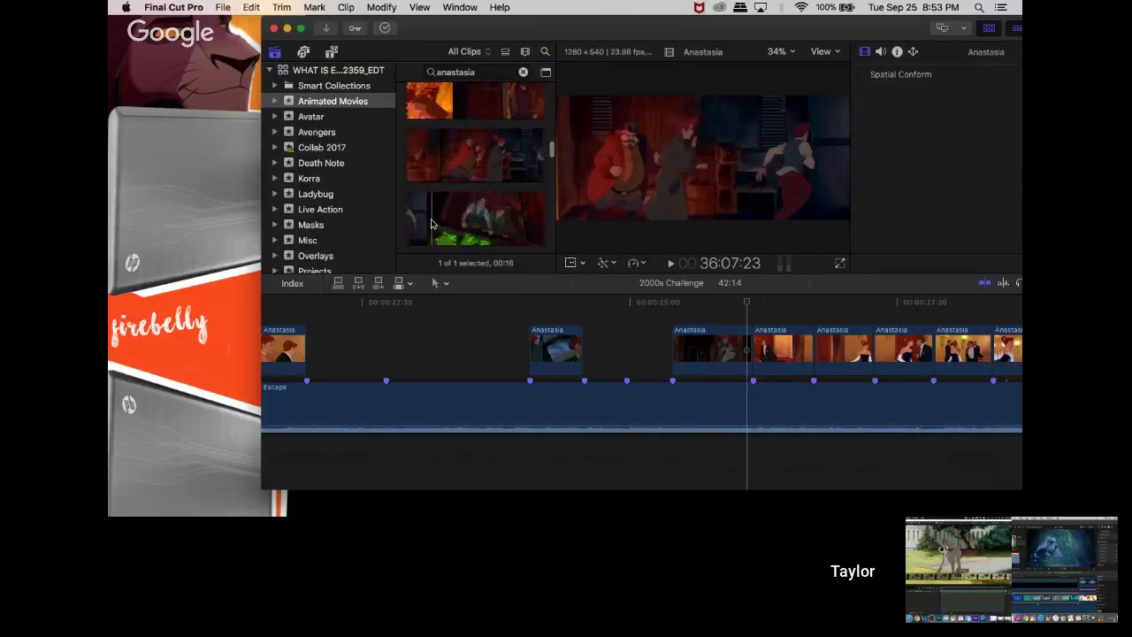
scroll(496, 207, down, 3)
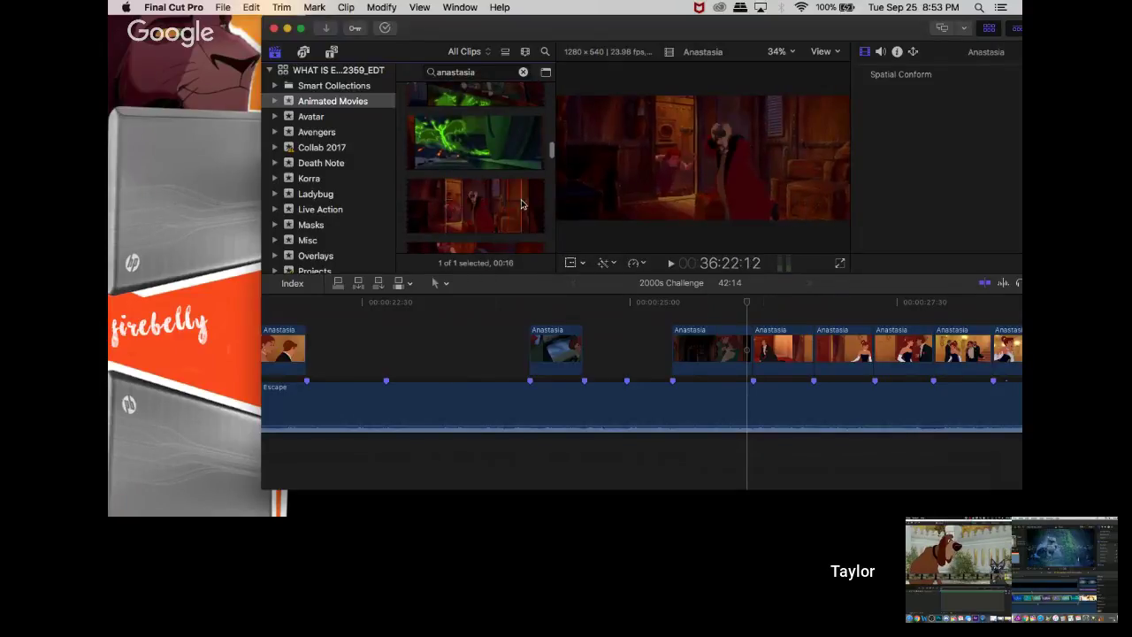
scroll(495, 168, down, 3)
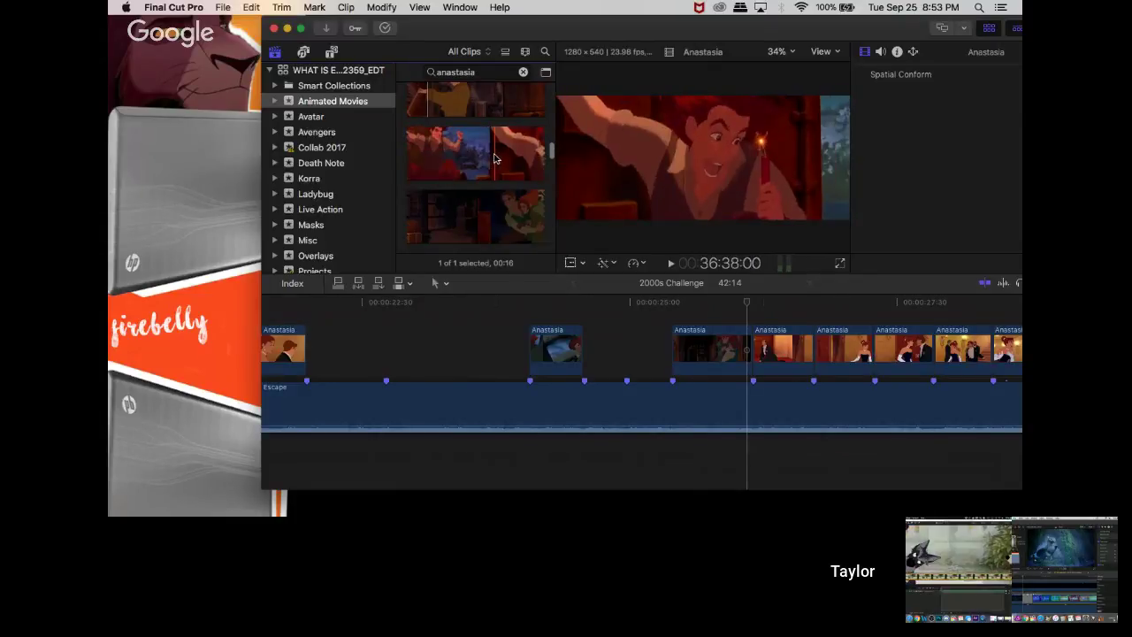
scroll(482, 155, down, 2)
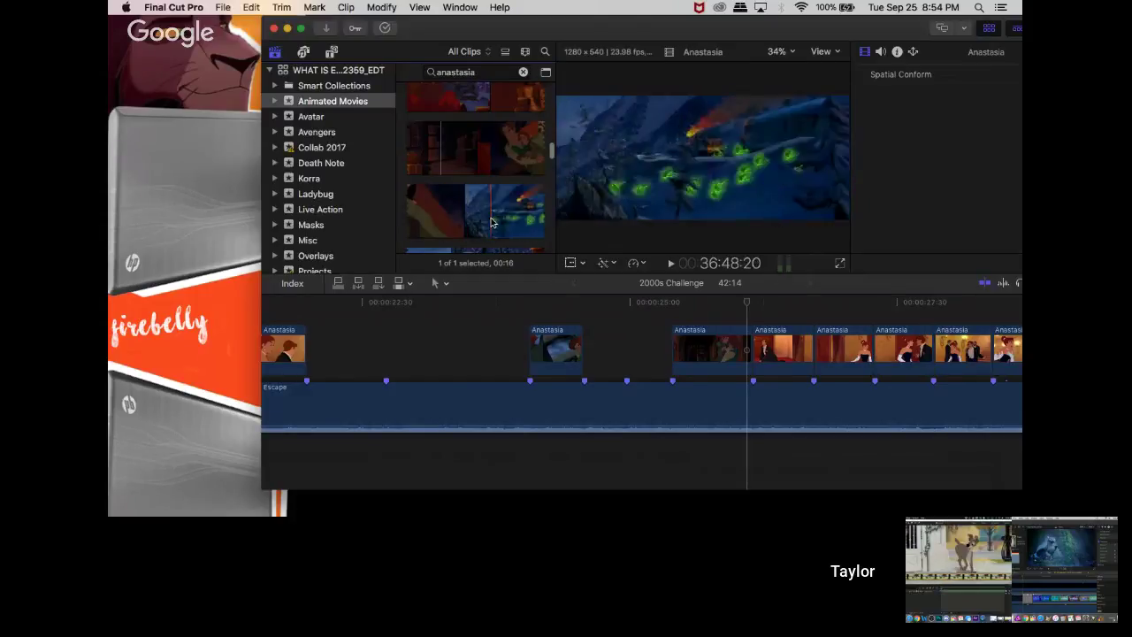
scroll(495, 195, down, 3)
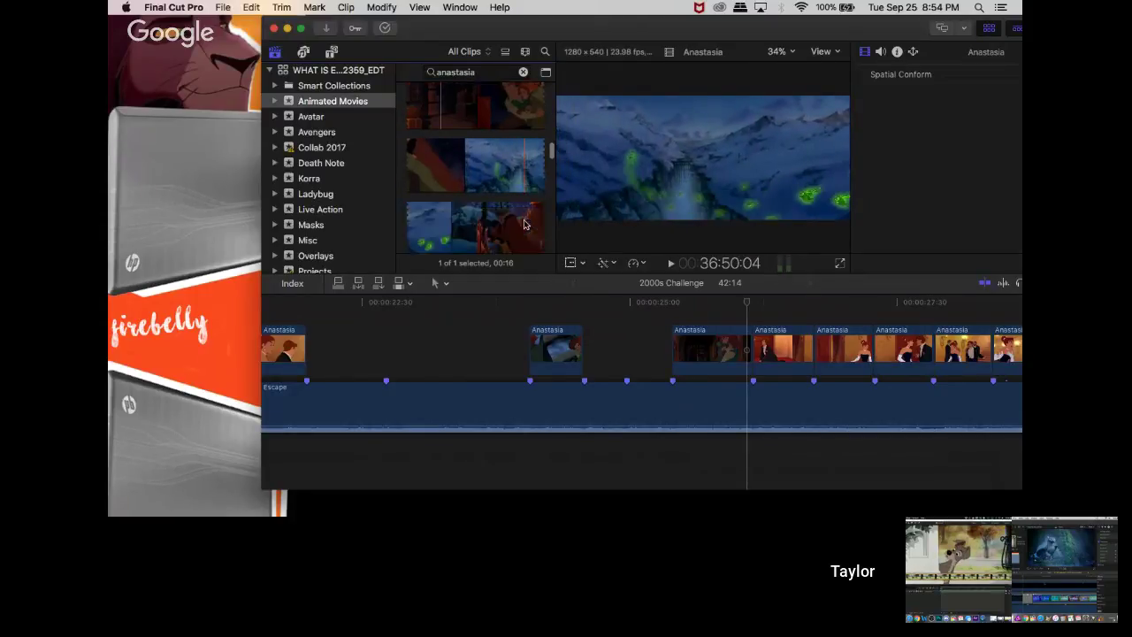
scroll(469, 135, up, 3)
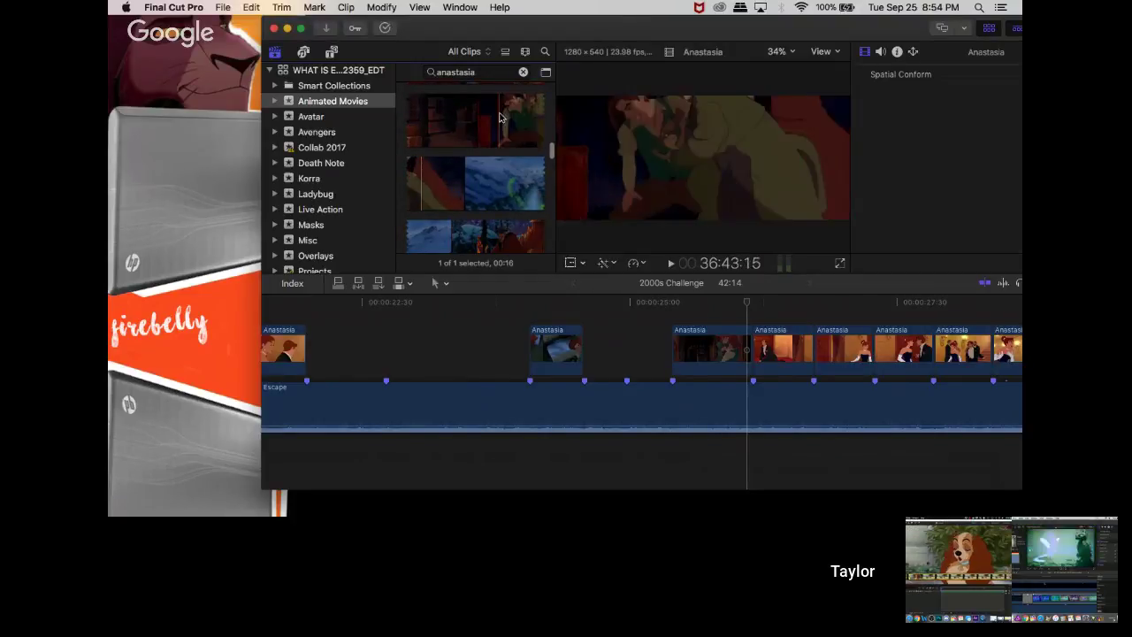
scroll(496, 117, down, 3)
scroll(516, 118, up, 1)
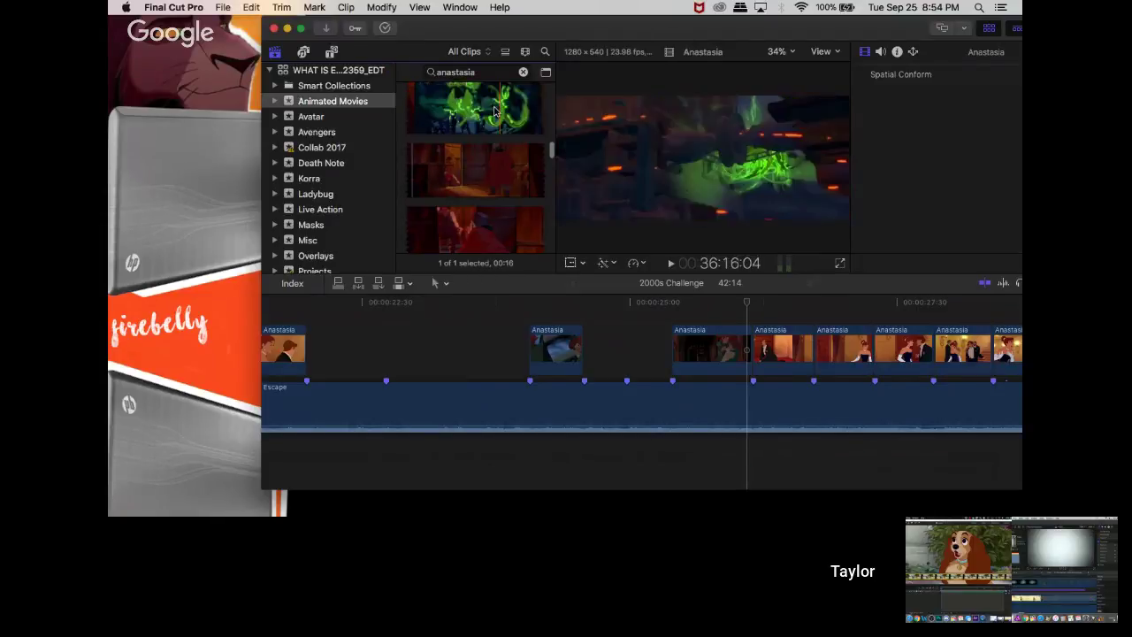
scroll(478, 133, down, 2)
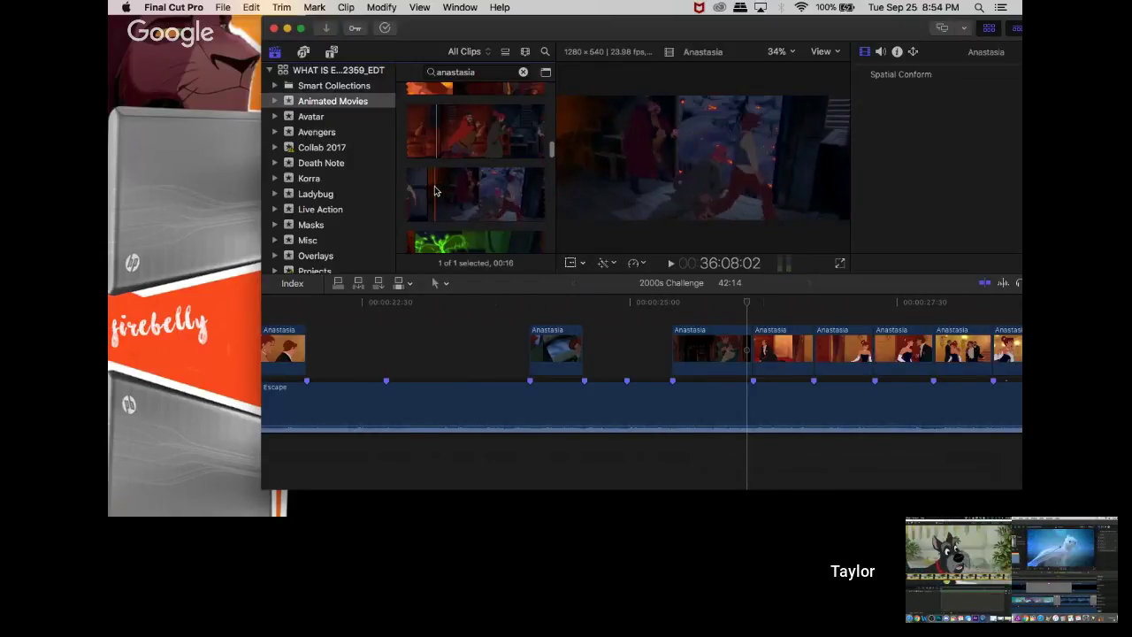
- Browse the Anastasia footage back to the passenger compartment scenes and forward again to the red-lit train engine for usable shots
right_click(444, 189)
key(Escape)
scroll(433, 152, up, 2)
scroll(432, 152, up, 1)
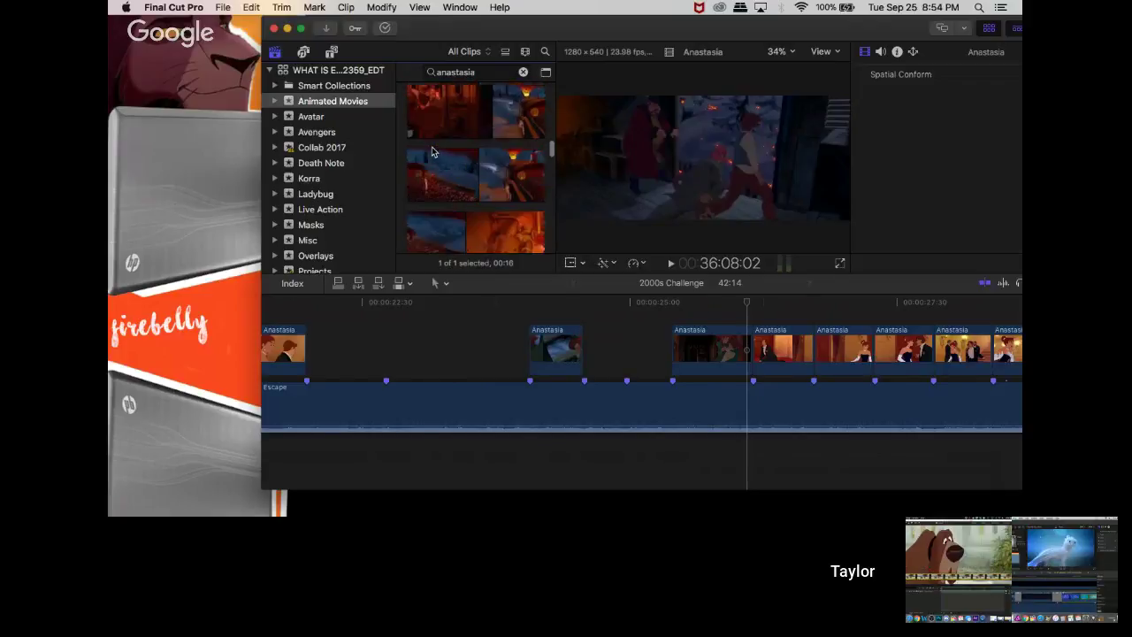
scroll(432, 152, up, 2)
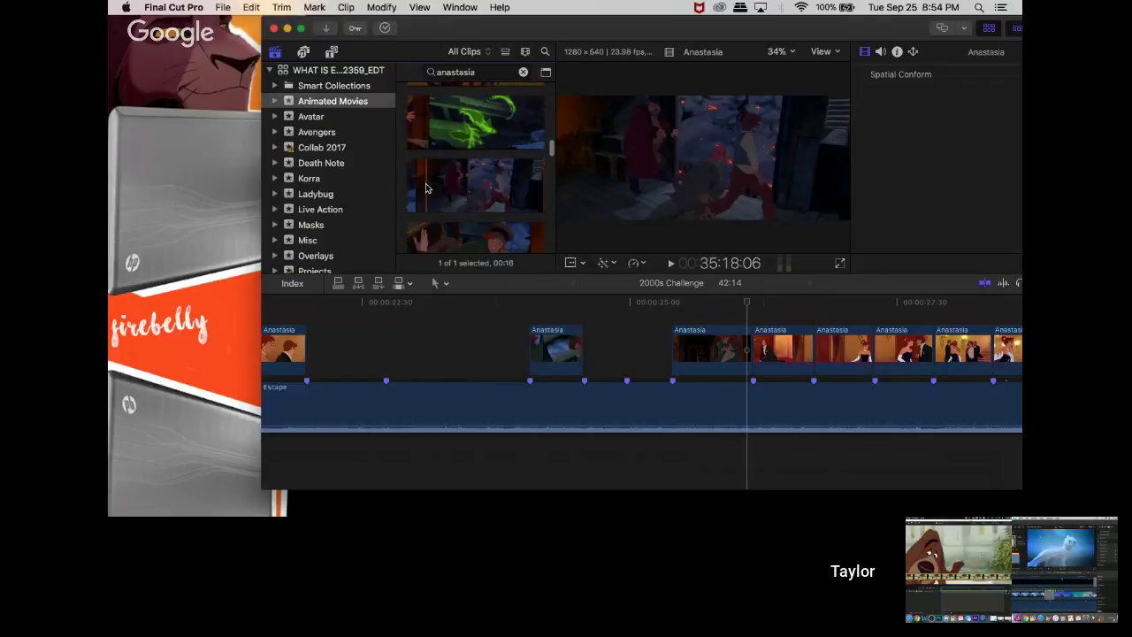
scroll(433, 168, up, 2)
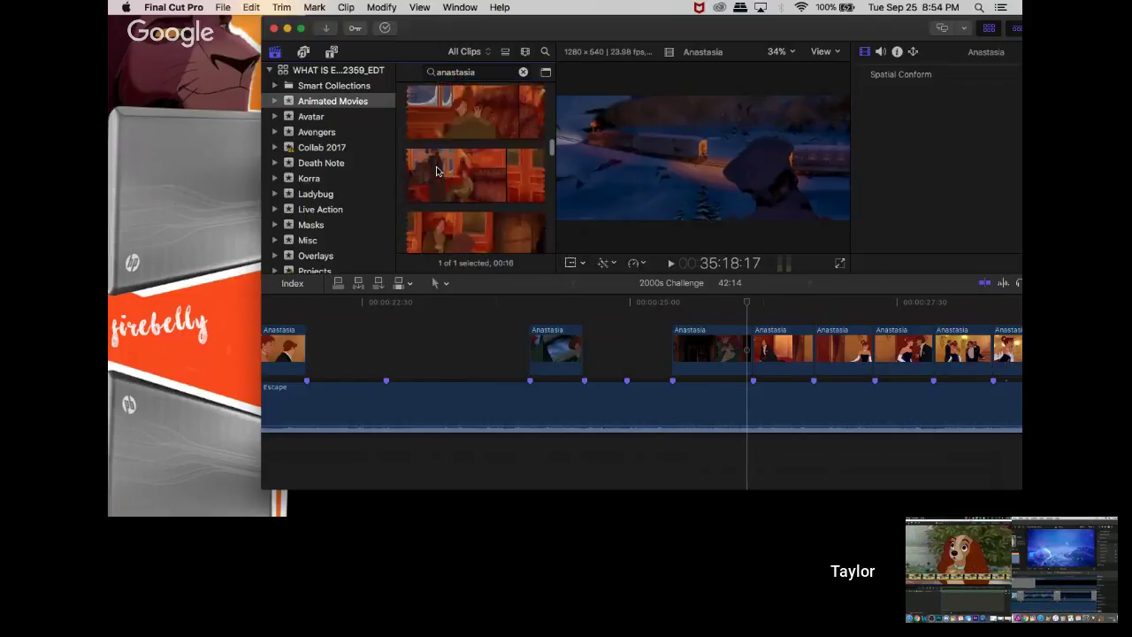
scroll(437, 171, up, 2)
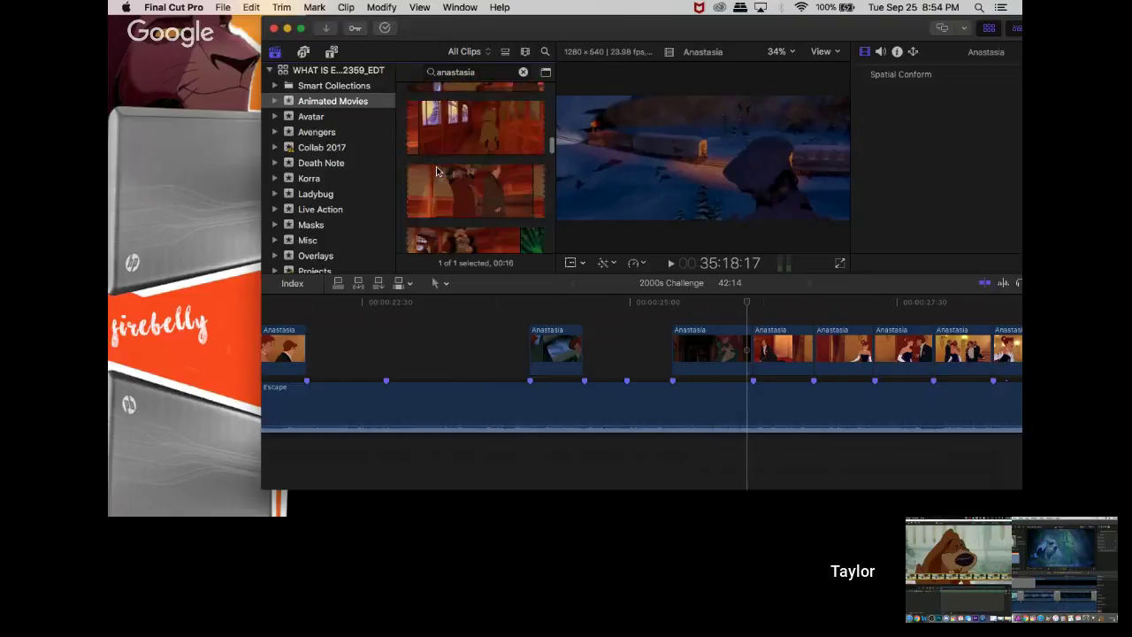
scroll(436, 171, up, 1)
scroll(436, 171, down, 1)
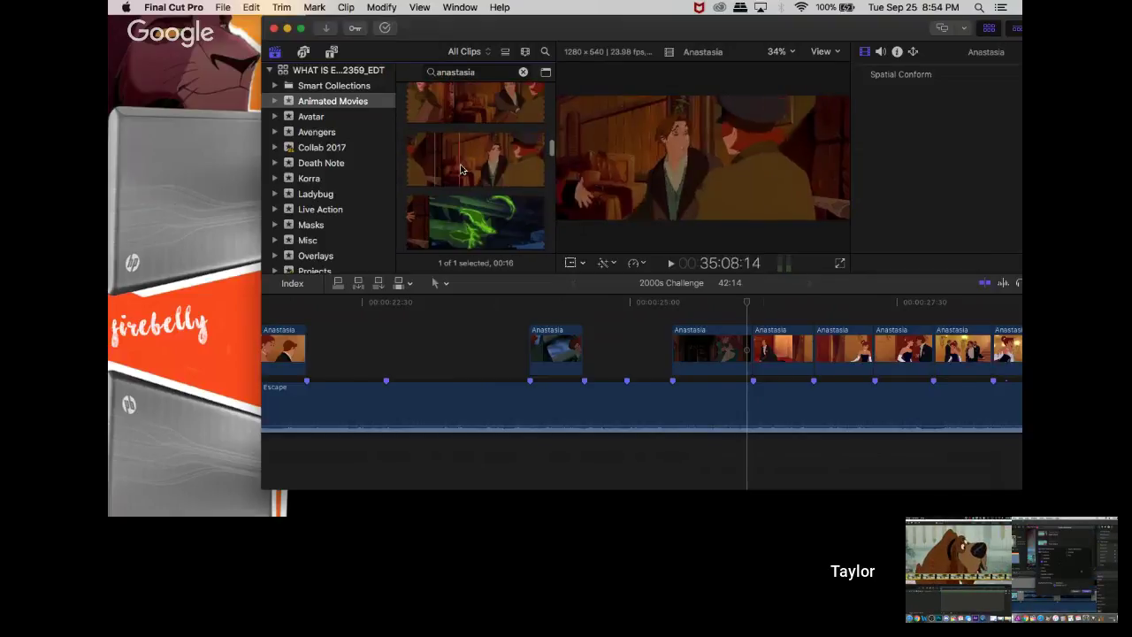
scroll(449, 195, down, 2)
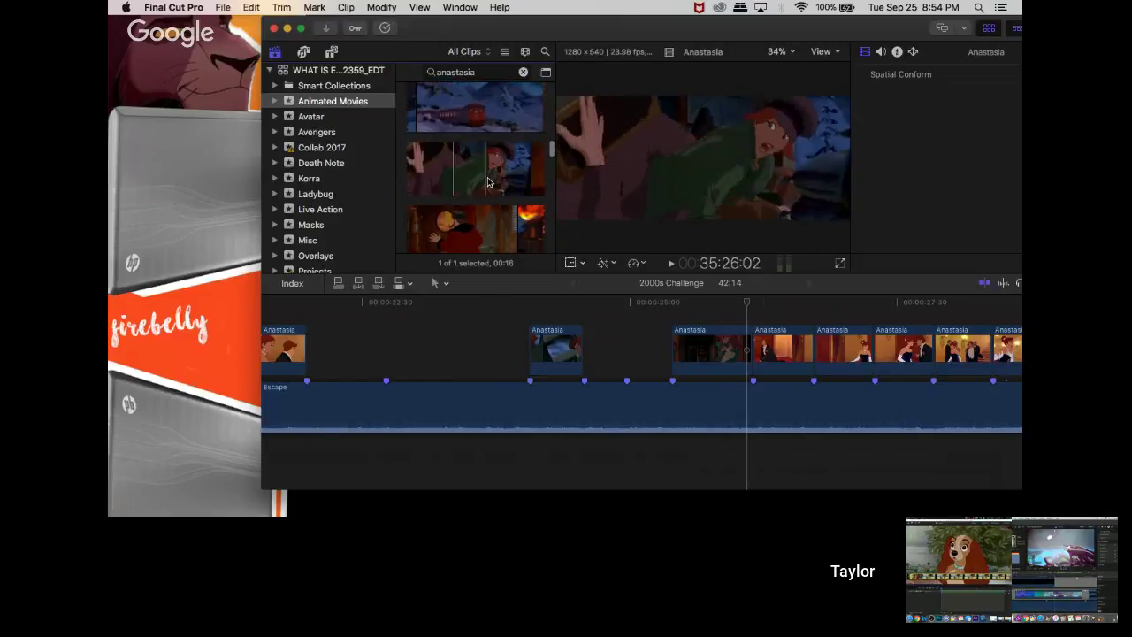
scroll(502, 223, down, 2)
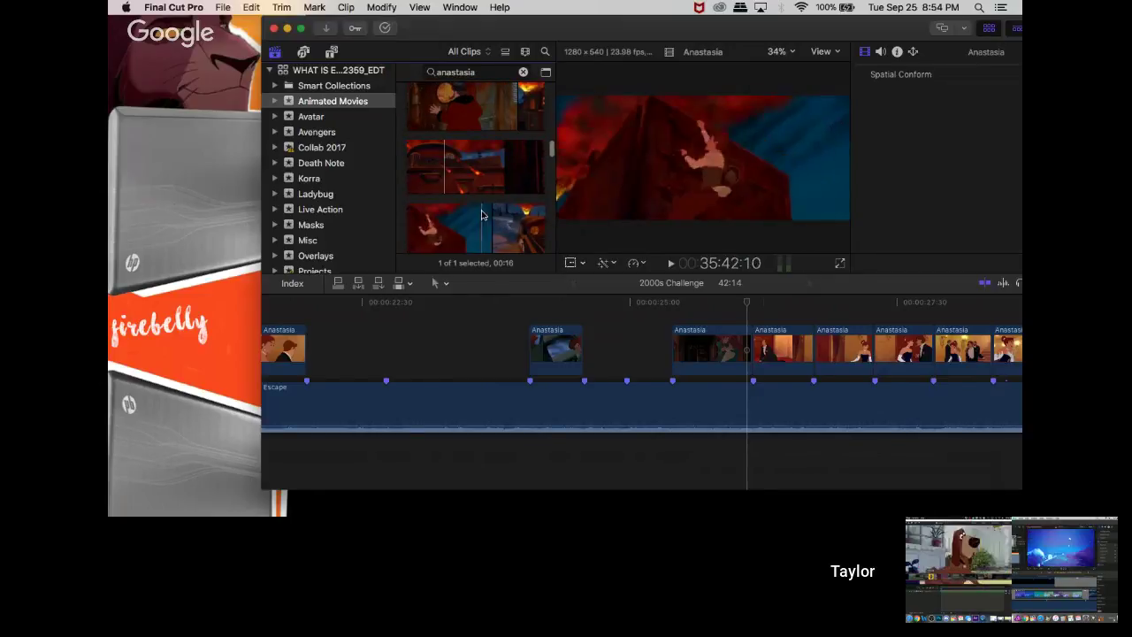
- Place the shot of the man on the red-lit train engine right after the isolated Anastasia clip at 24:34, and play it back
scroll(499, 212, down, 2)
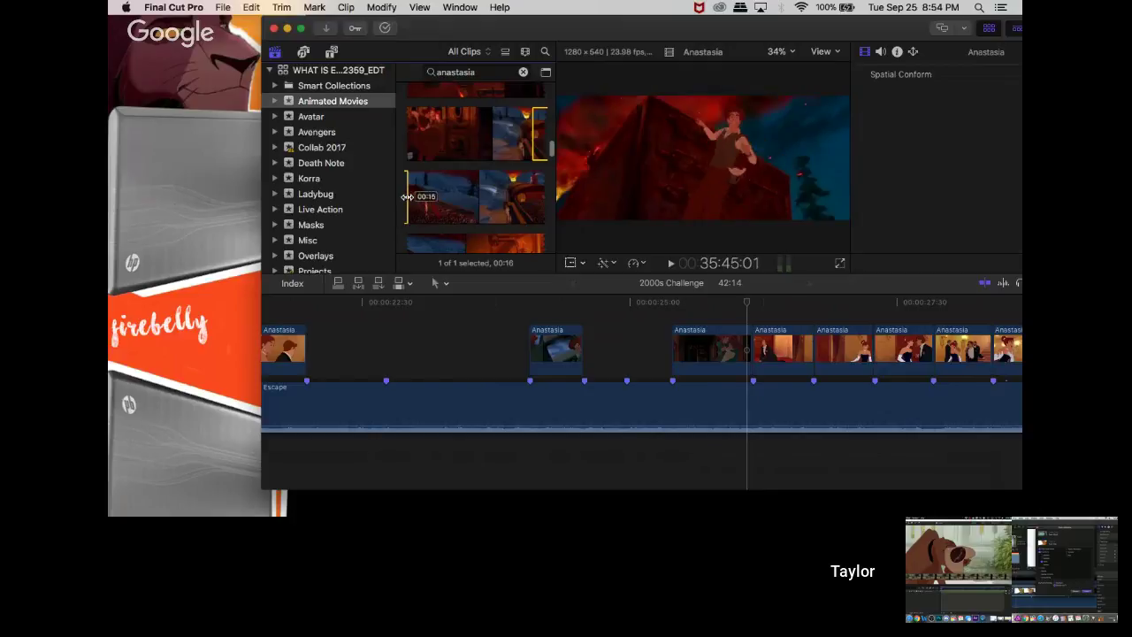
drag(406, 196, 563, 309)
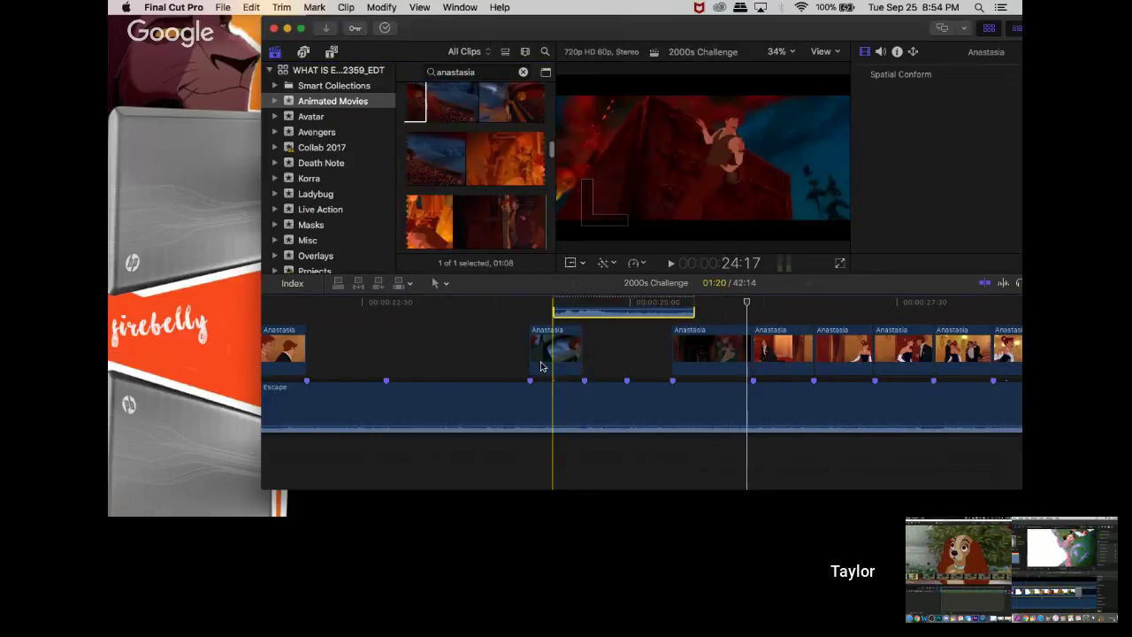
drag(658, 327, 568, 379)
click(552, 351)
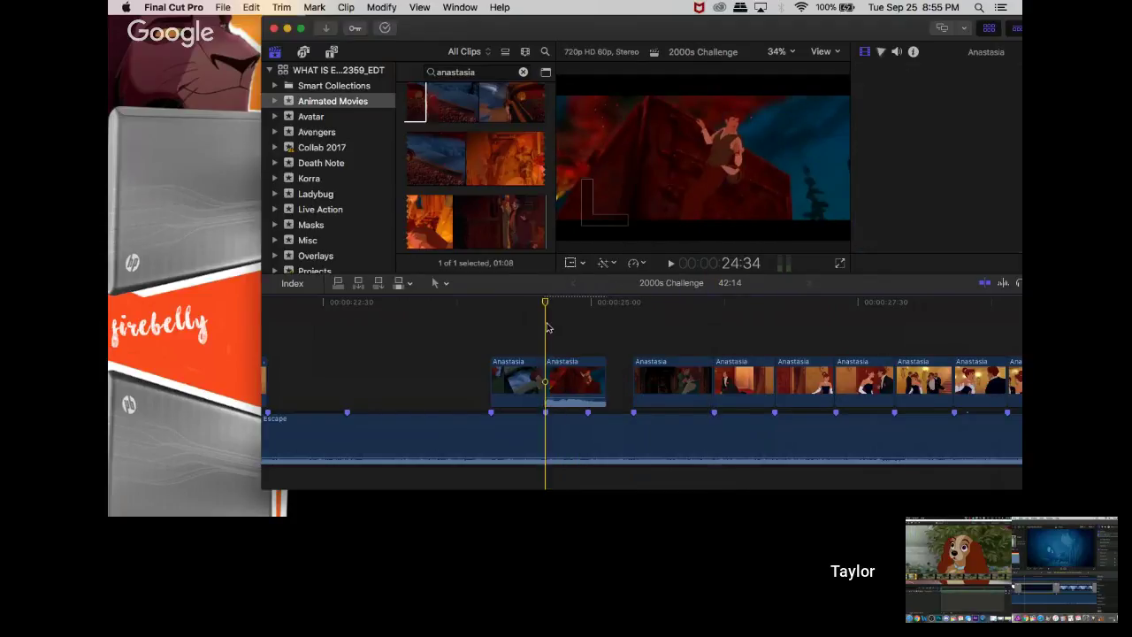
key(space)
key(space)
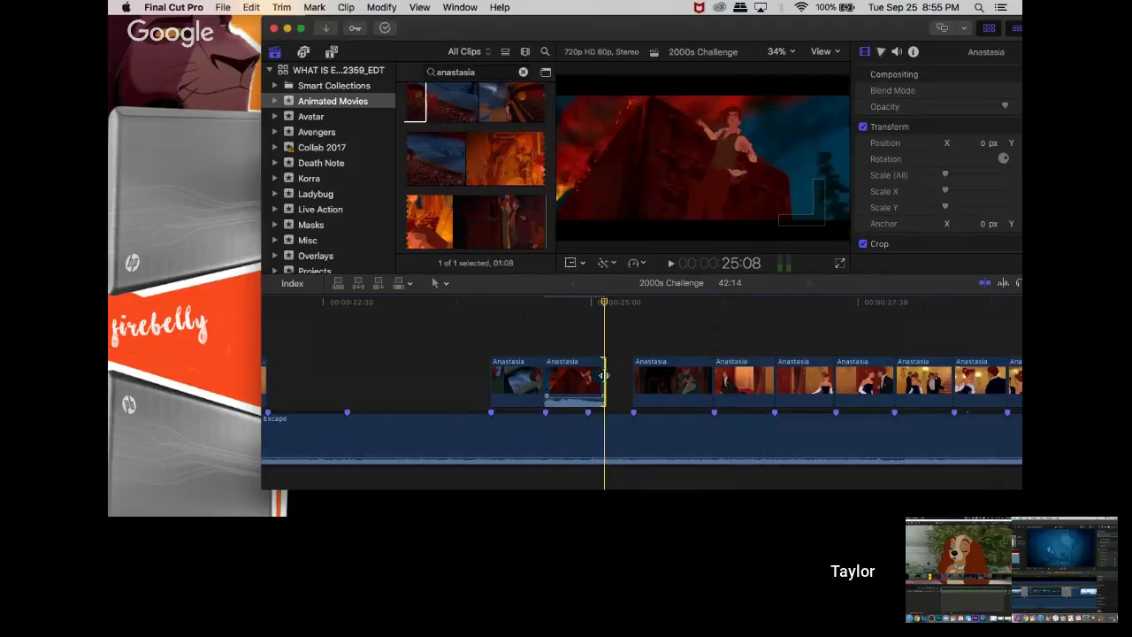
- Trim the red-lit train engine clip to the next marker and remove its detached audio
right_click(574, 376)
click(613, 322)
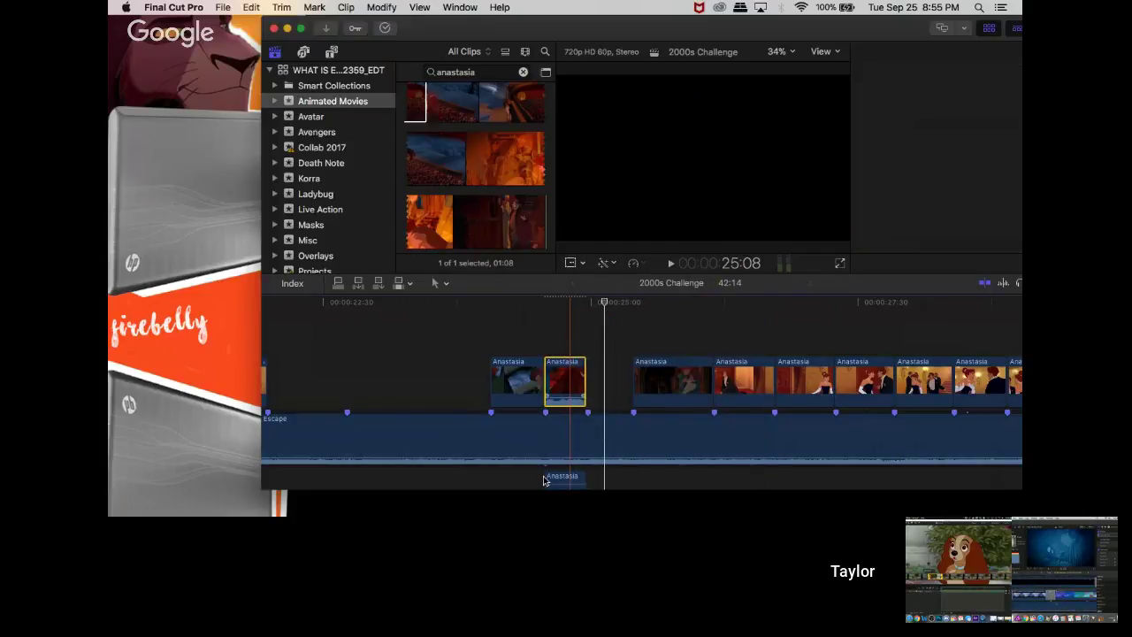
click(547, 481)
key(BackSpace)
- Play back from 23:59, and move the red-haired woman's clip into the gap after the red-lit train engine clip
click(483, 303)
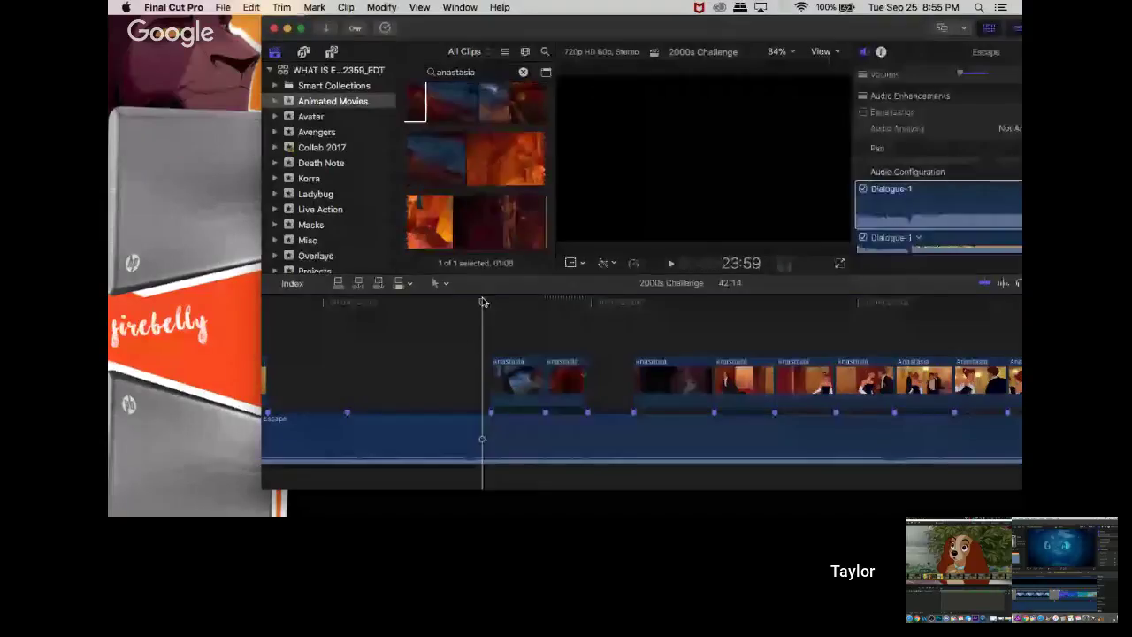
key(space)
key(space)
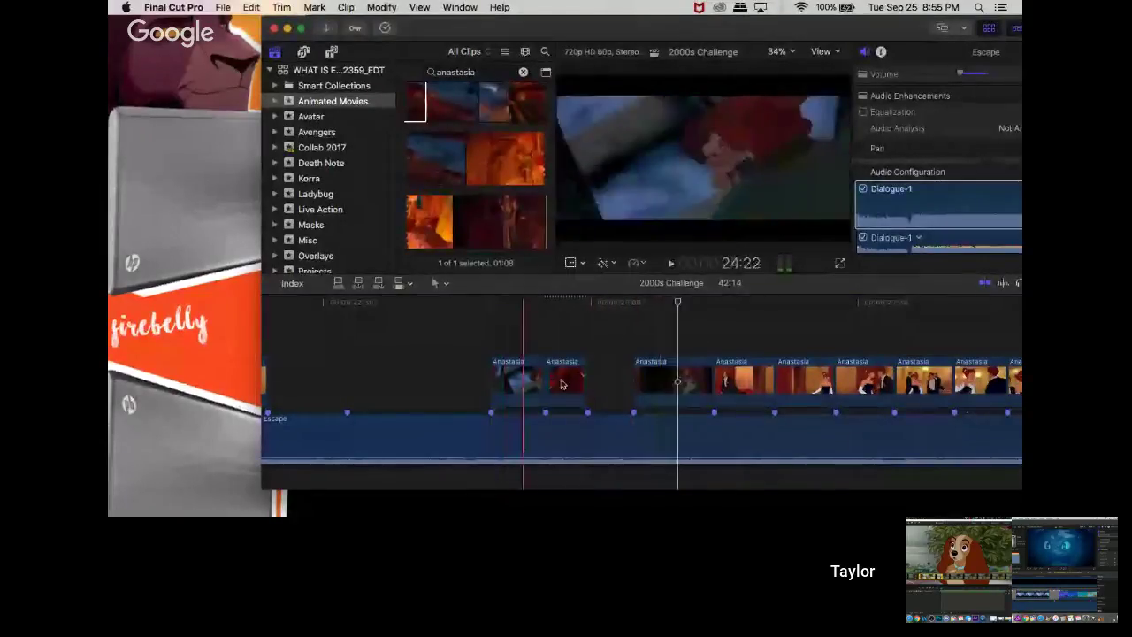
click(525, 379)
drag(522, 380, 574, 371)
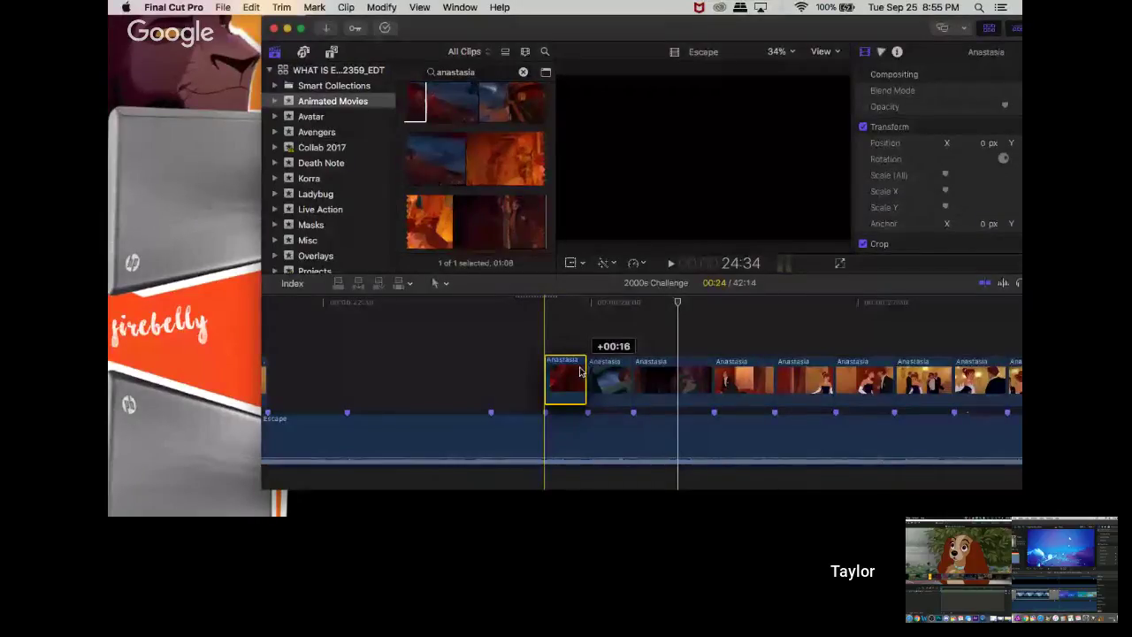
drag(579, 371, 580, 371)
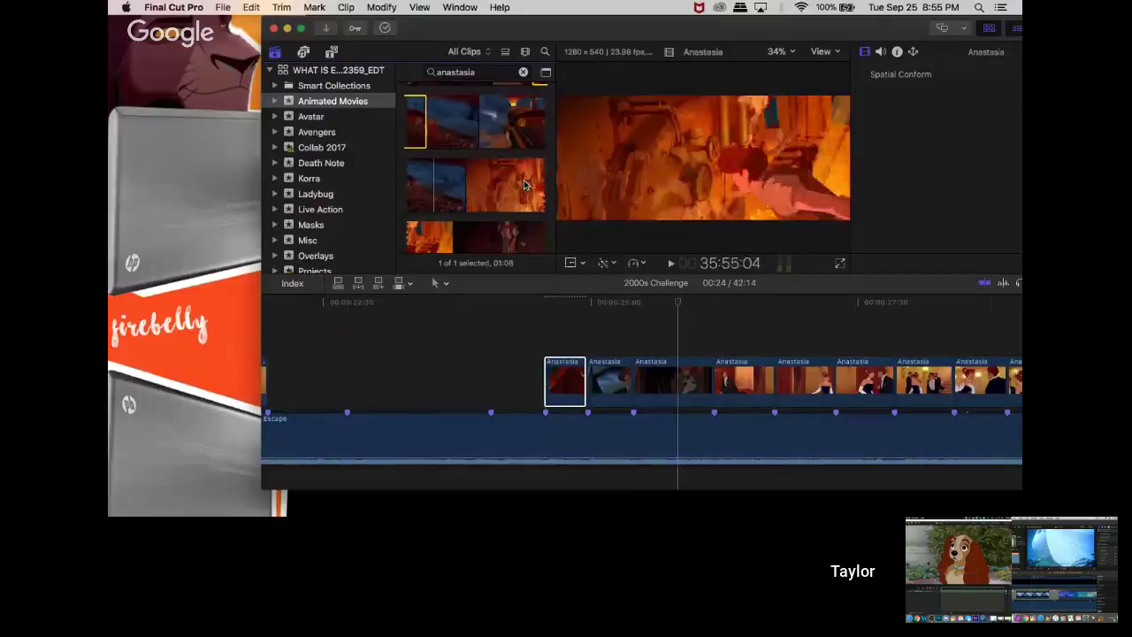
- Insert the shot of the group running through the dark baggage car as a 00:30 clip before the train engine clip, and remove its audio
scroll(495, 226, down, 2)
scroll(500, 230, down, 2)
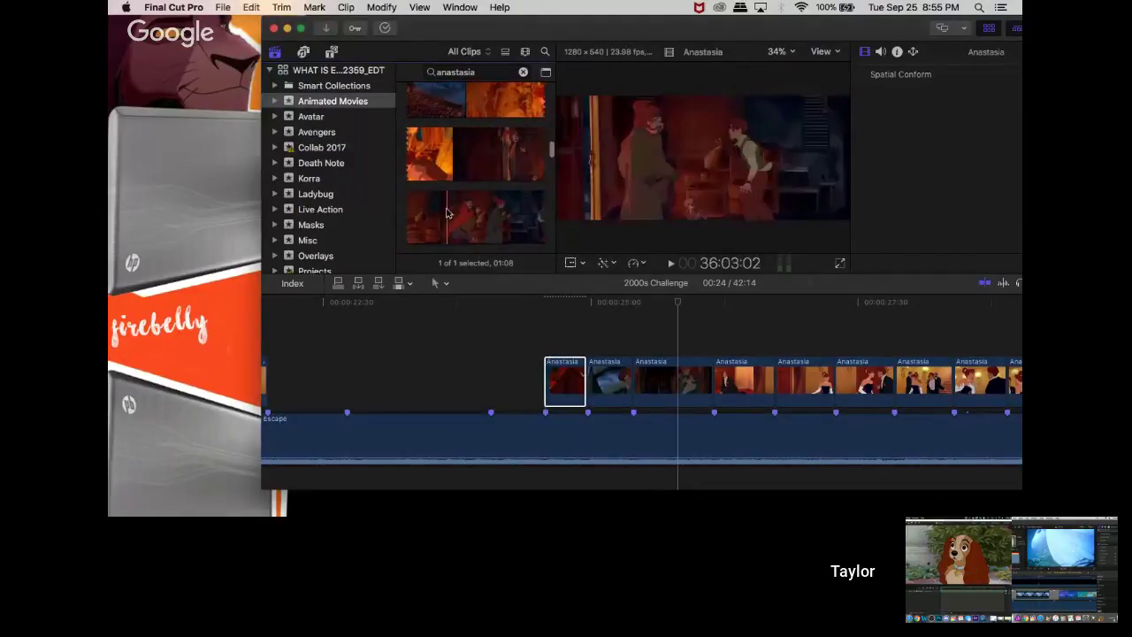
scroll(496, 216, down, 2)
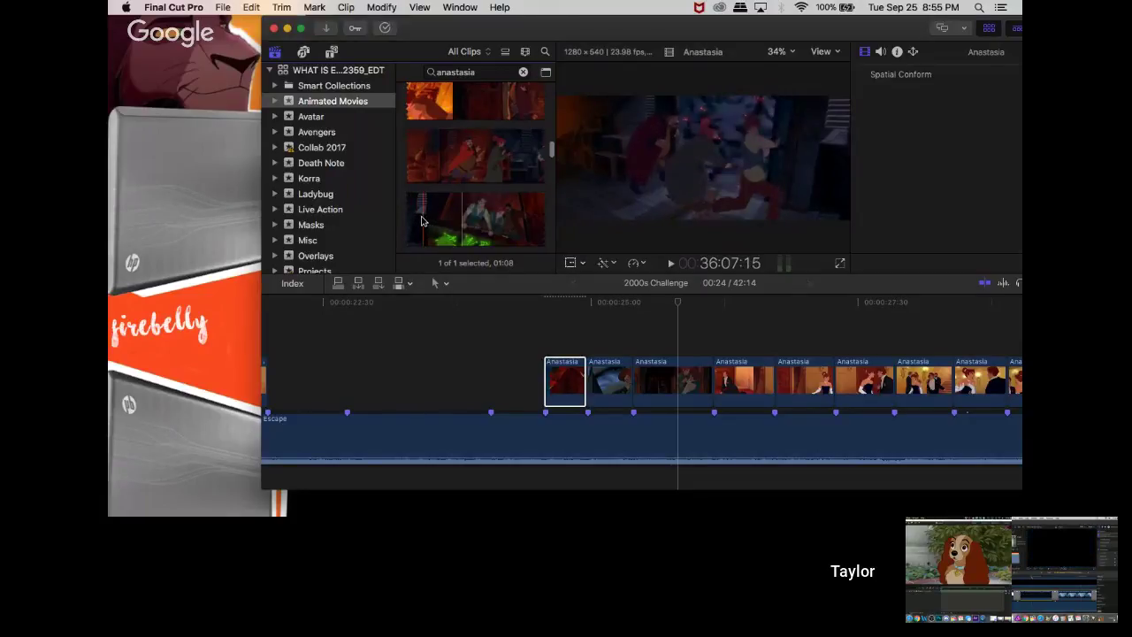
drag(420, 221, 513, 385)
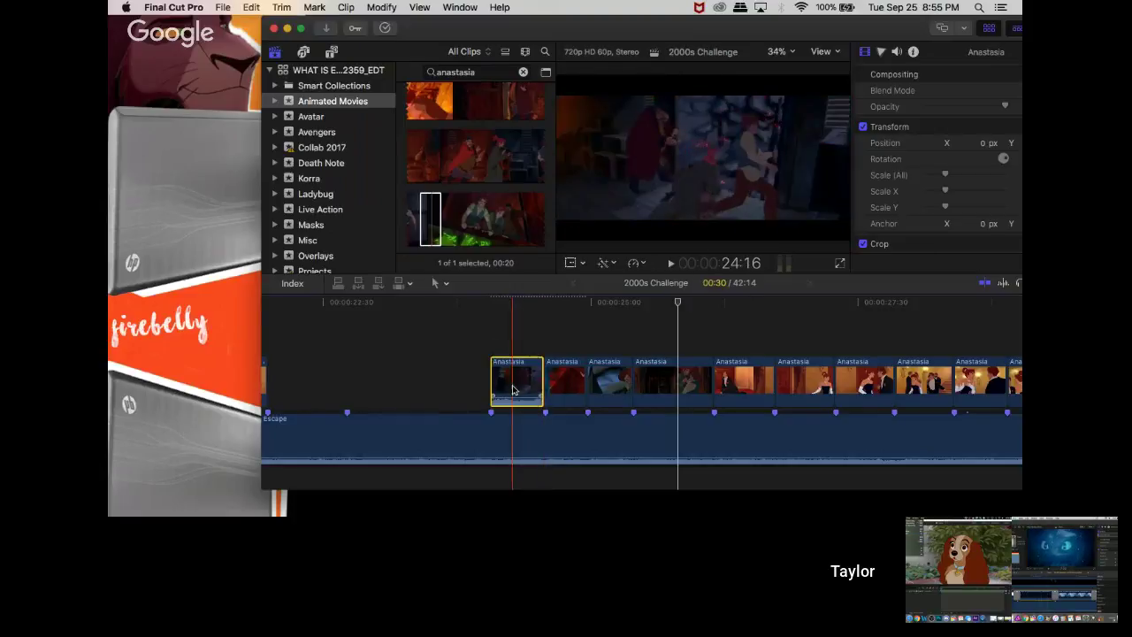
right_click(513, 389)
click(557, 322)
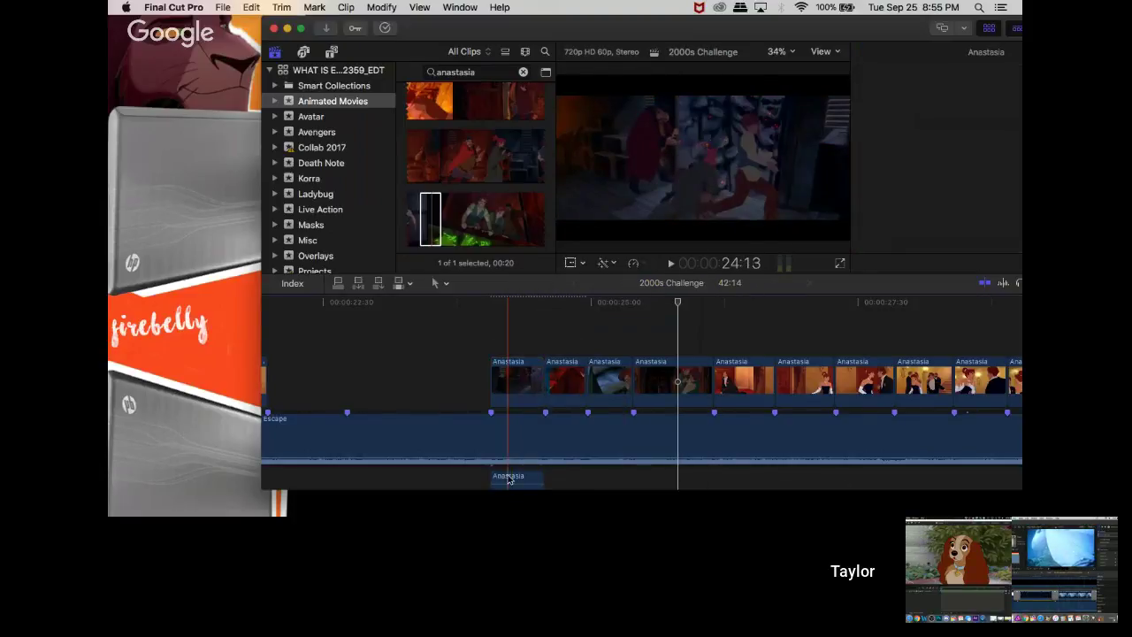
key(Delete)
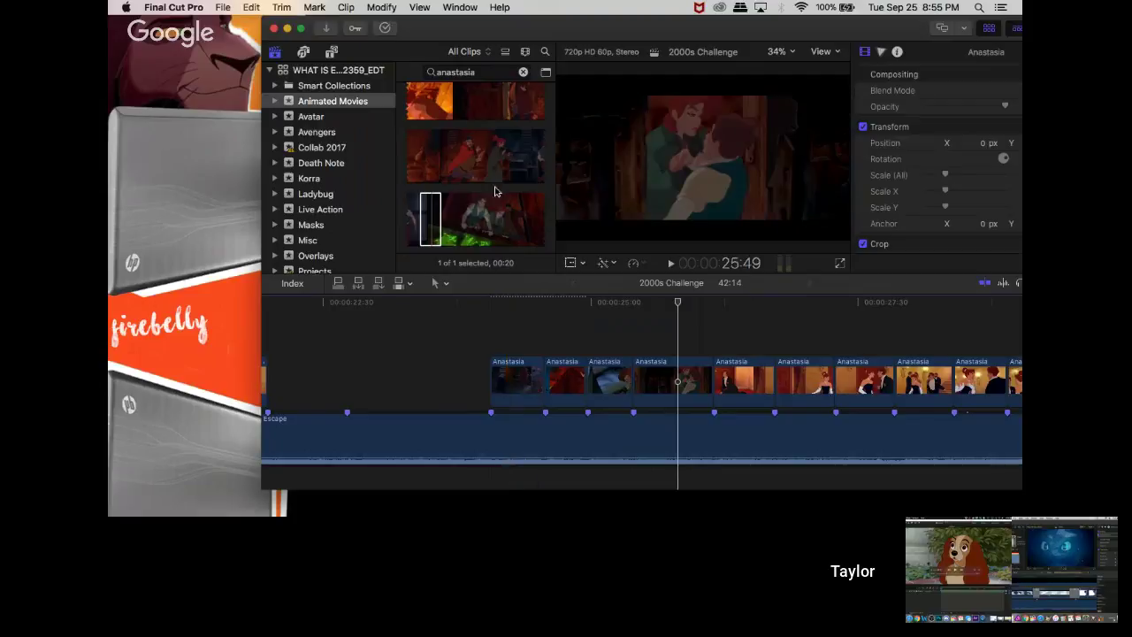
- Replace the red-lit train engine clip with the shot of the couple seen from behind, trimmed to the same slot and without audio
drag(440, 221, 548, 323)
drag(576, 367, 573, 368)
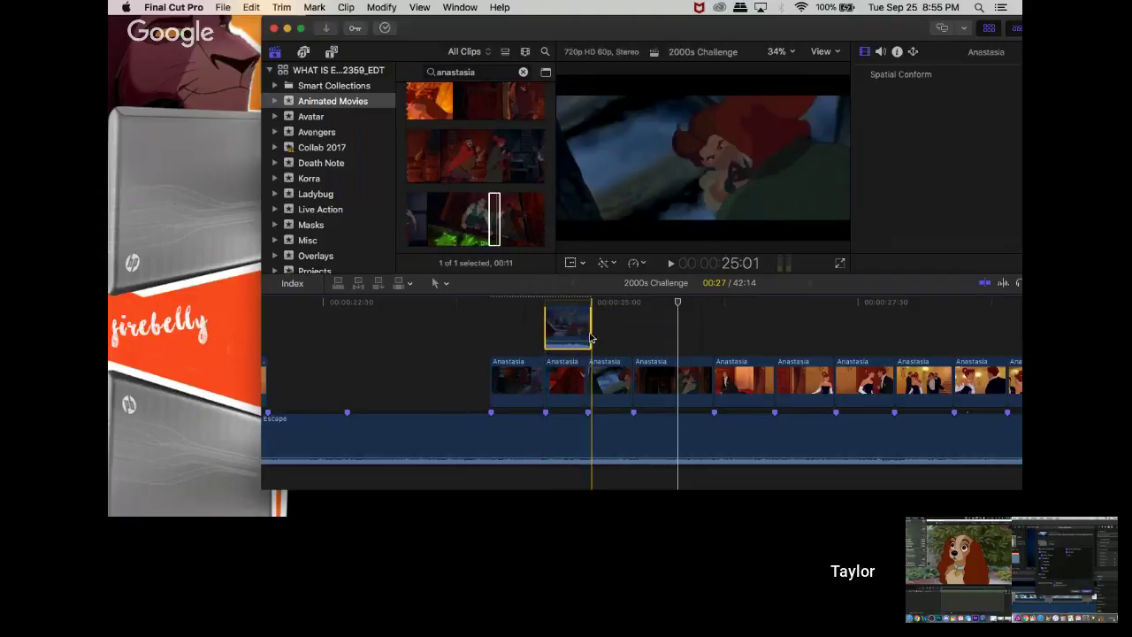
click(562, 375)
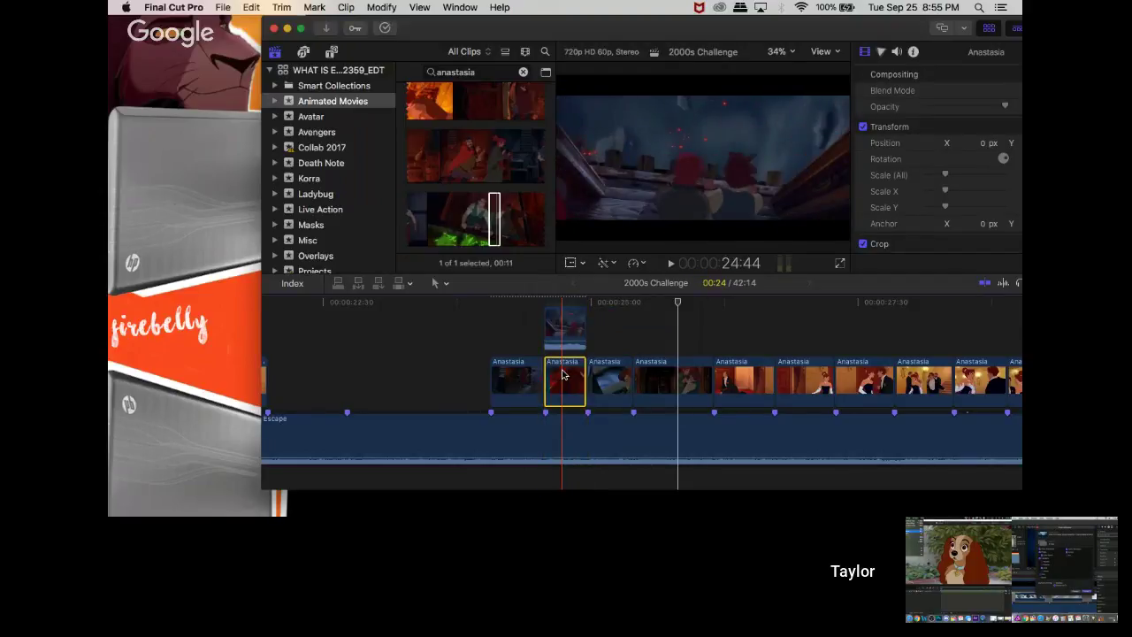
right_click(563, 375)
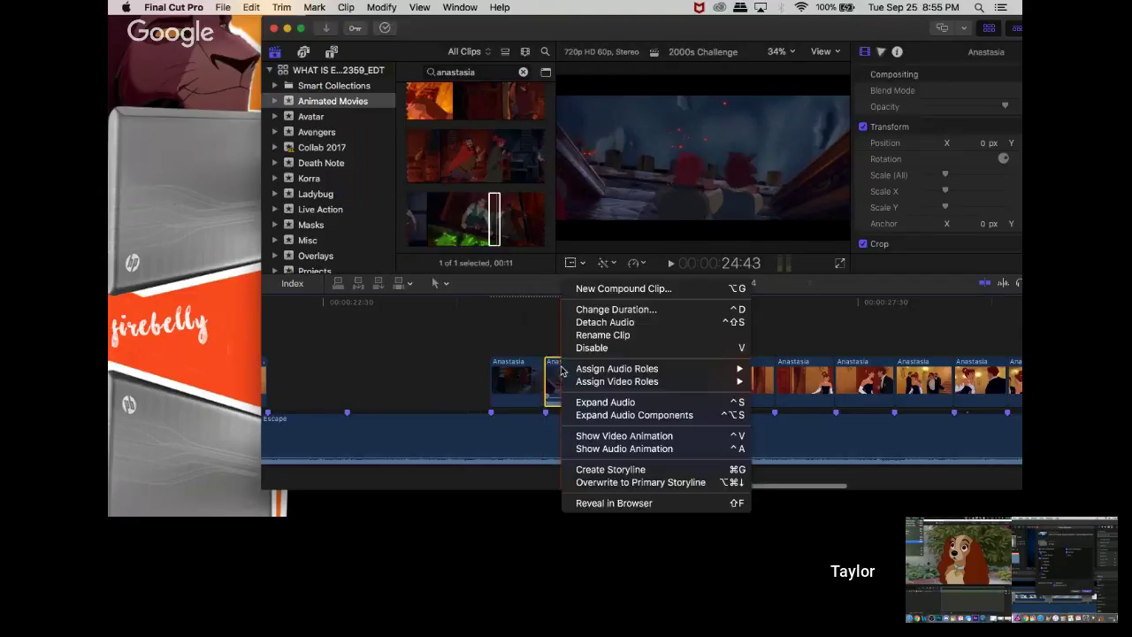
click(606, 322)
key(Delete)
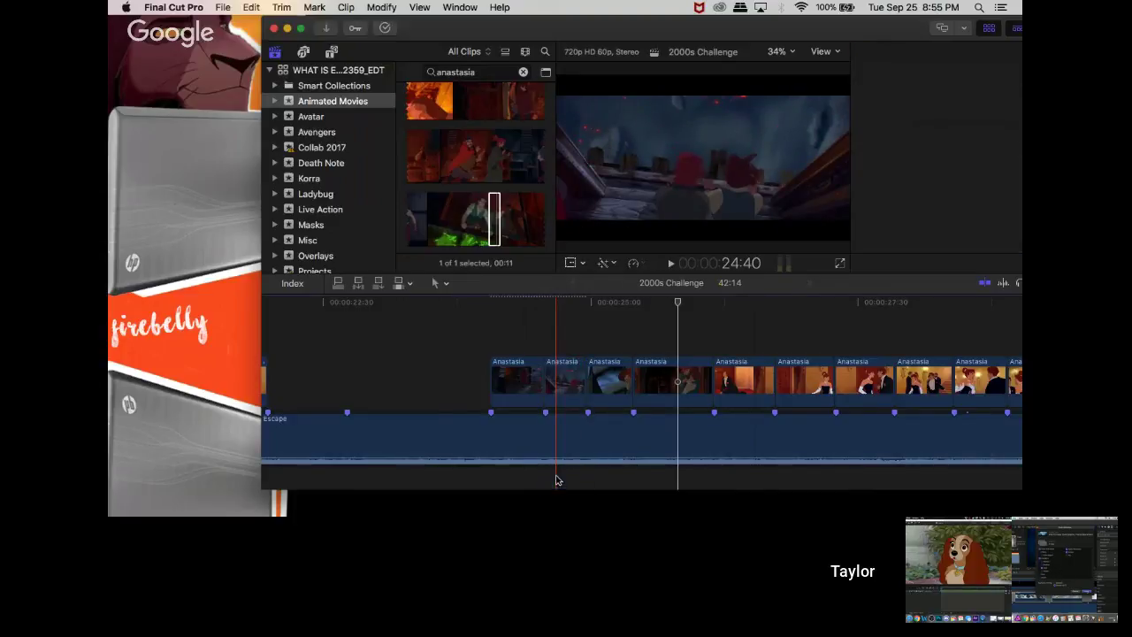
- Play back the timeline from 24:04 through the newly filled clips and on toward the gaps after 32:30
click(490, 303)
key(space)
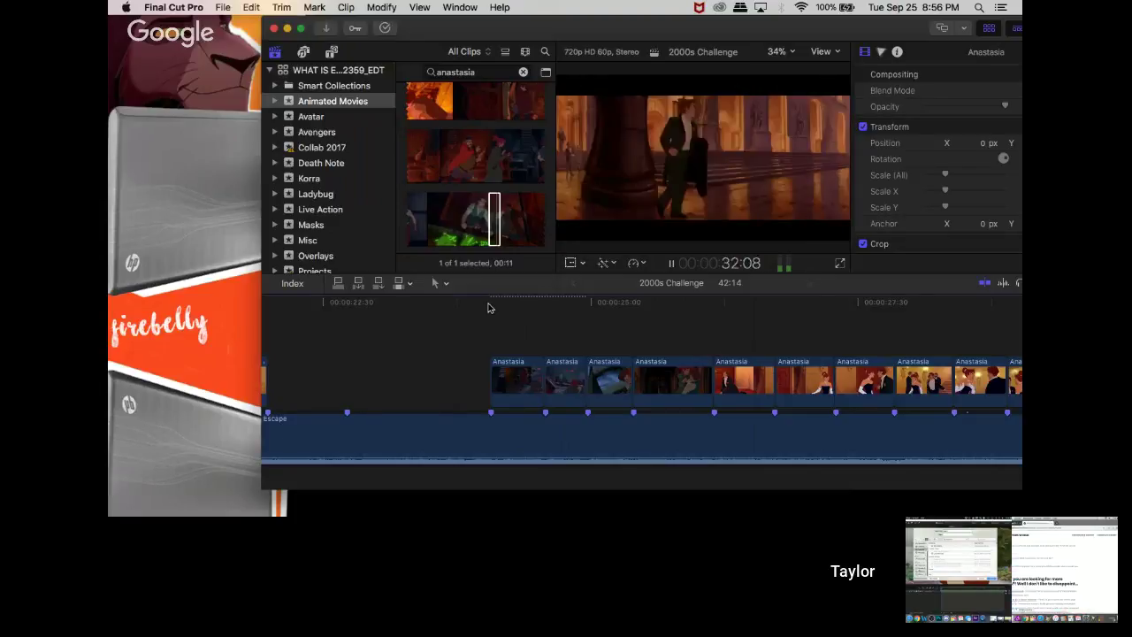
key(space)
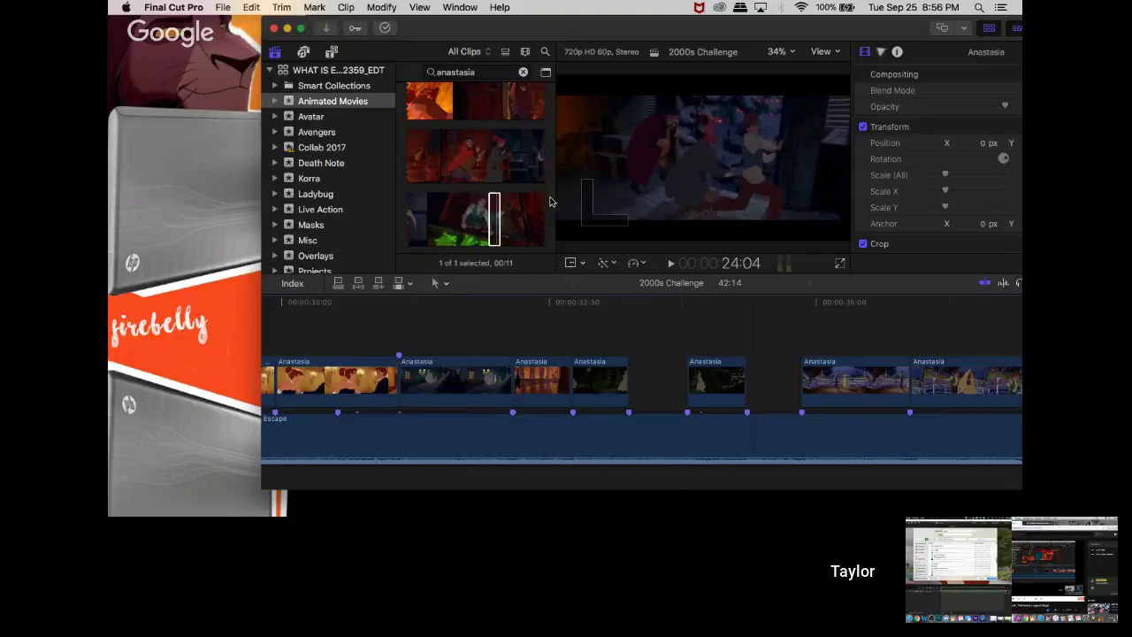
- Look through the Anastasia footage for a shot to fill the remaining timeline gaps
scroll(471, 194, down, 5)
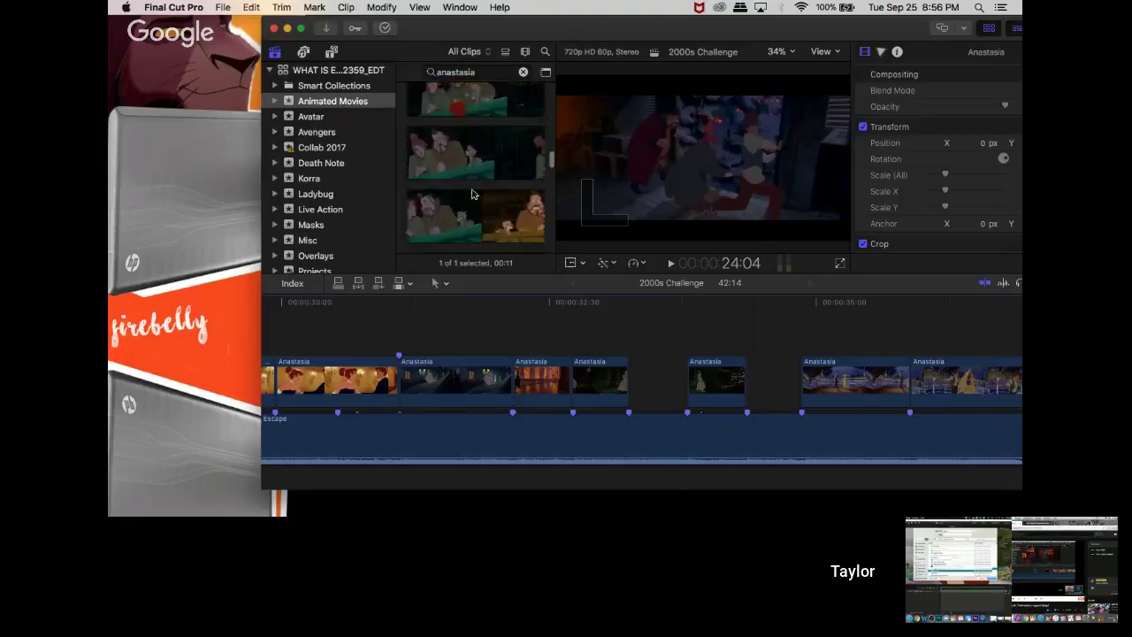
scroll(472, 194, down, 8)
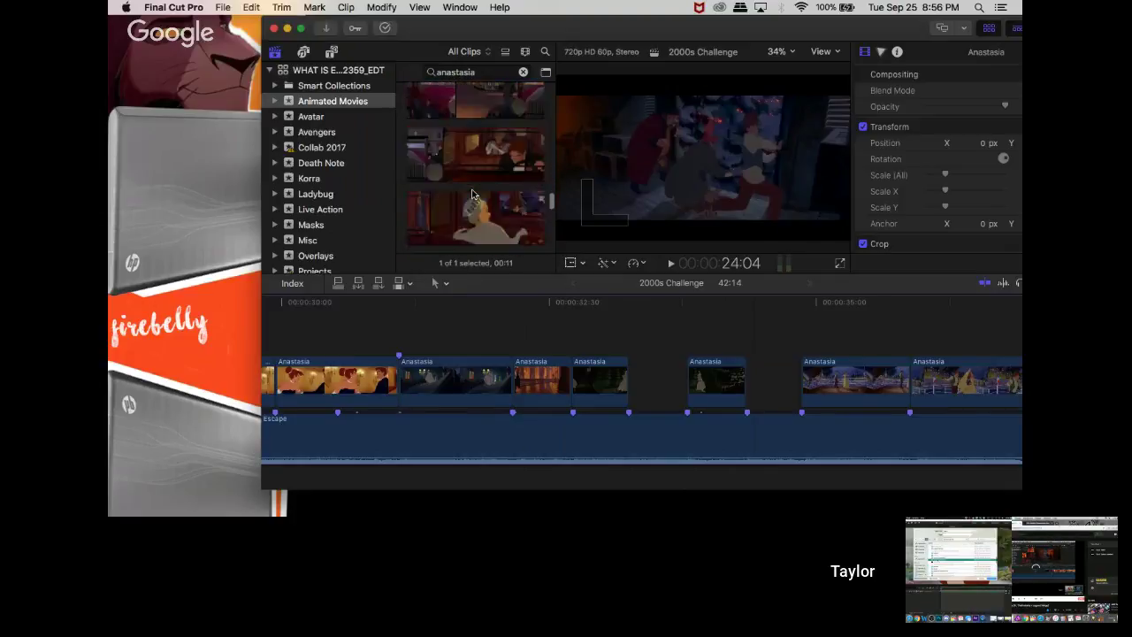
scroll(471, 194, down, 3)
scroll(471, 193, down, 6)
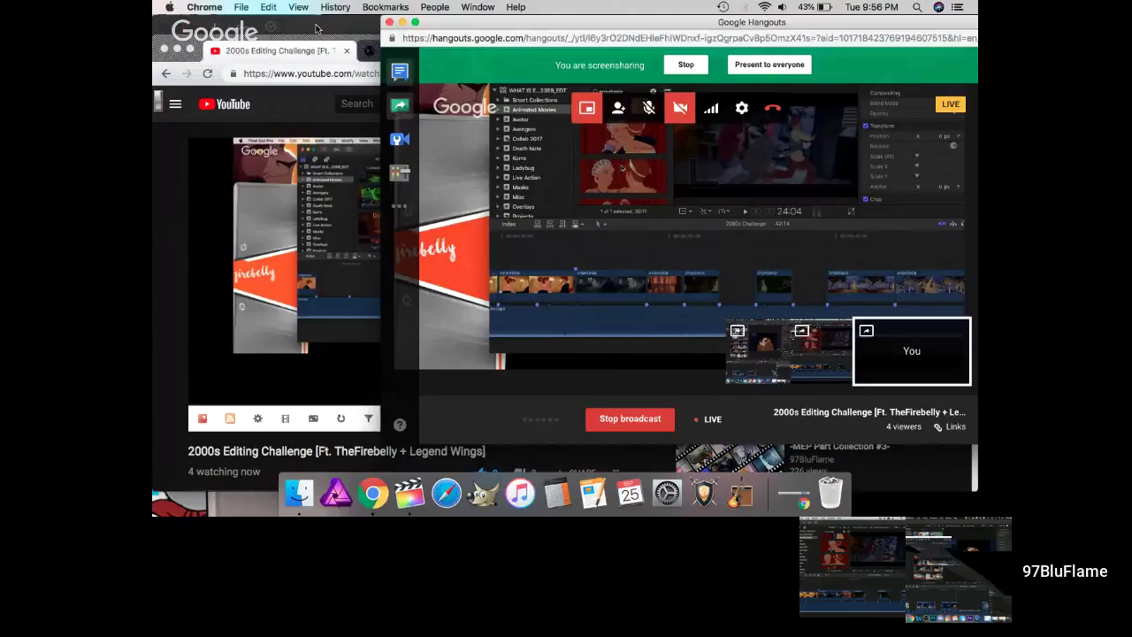
- Switch to the Toxic project in Final Cut Pro, paste the Scale and Volume attributes onto the first two httyd2 clips, and play back from the start
key(super+Tab)
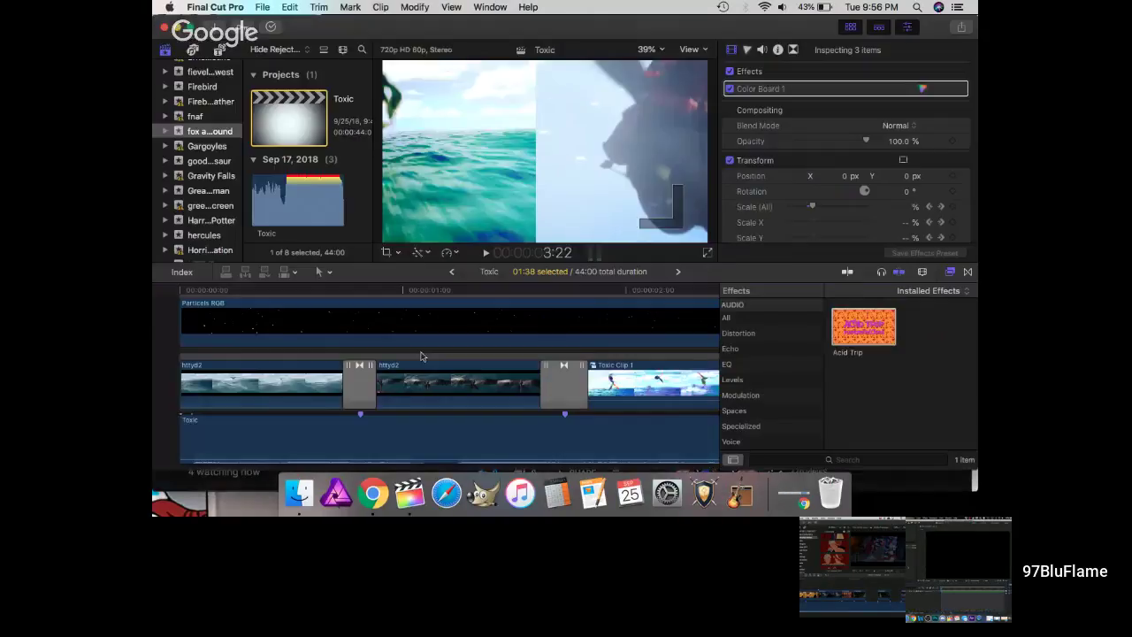
drag(421, 355, 309, 396)
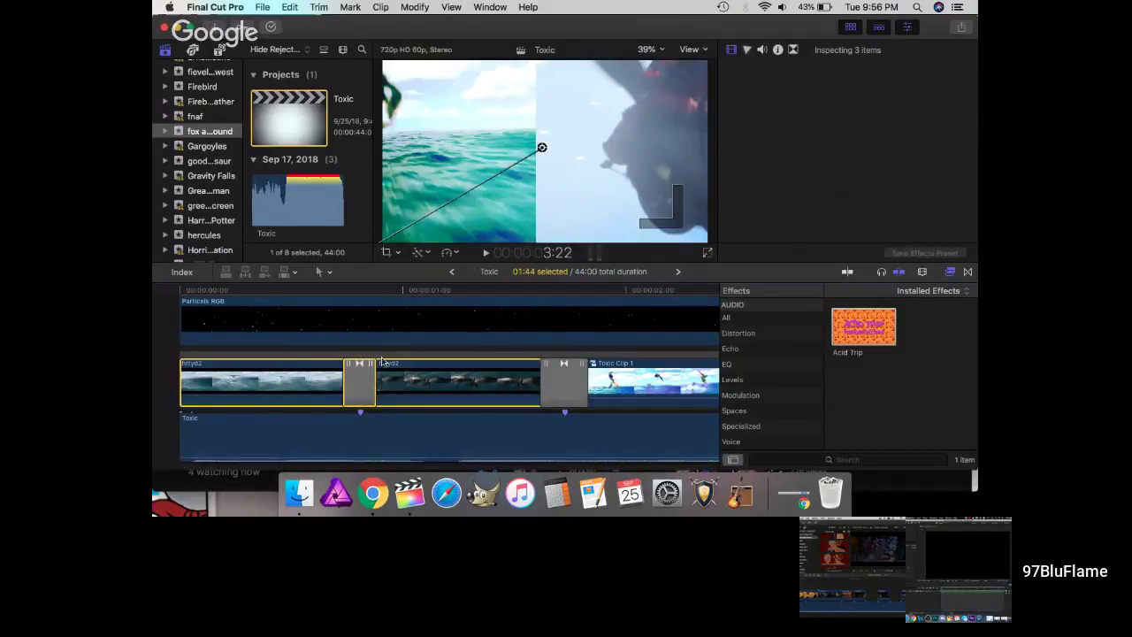
click(246, 290)
drag(246, 292, 488, 335)
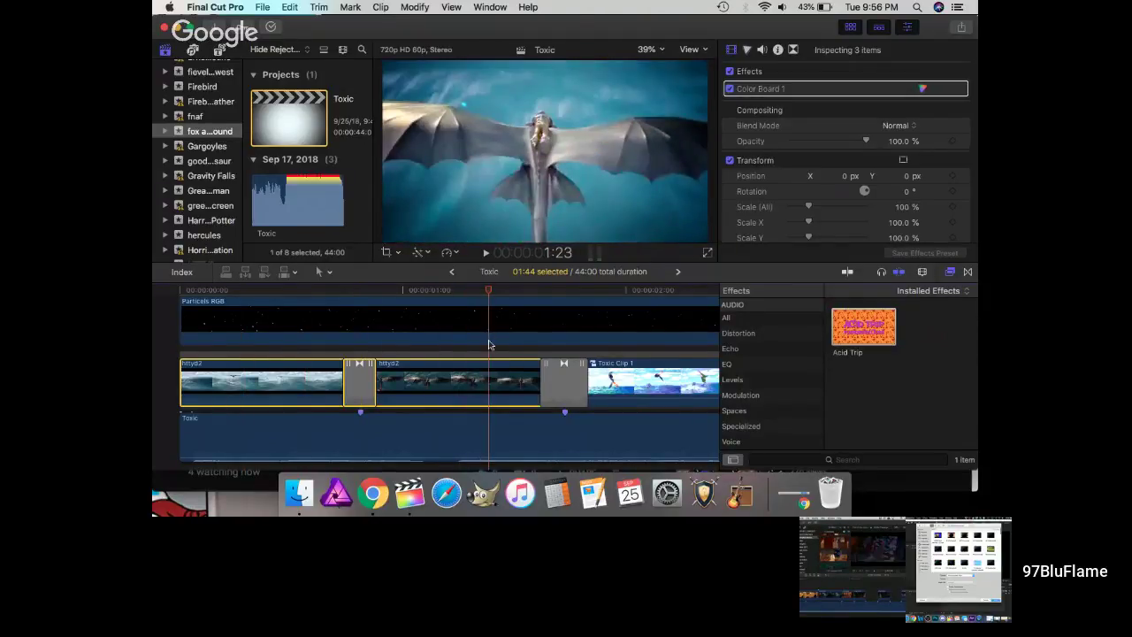
scroll(487, 345, up, 1)
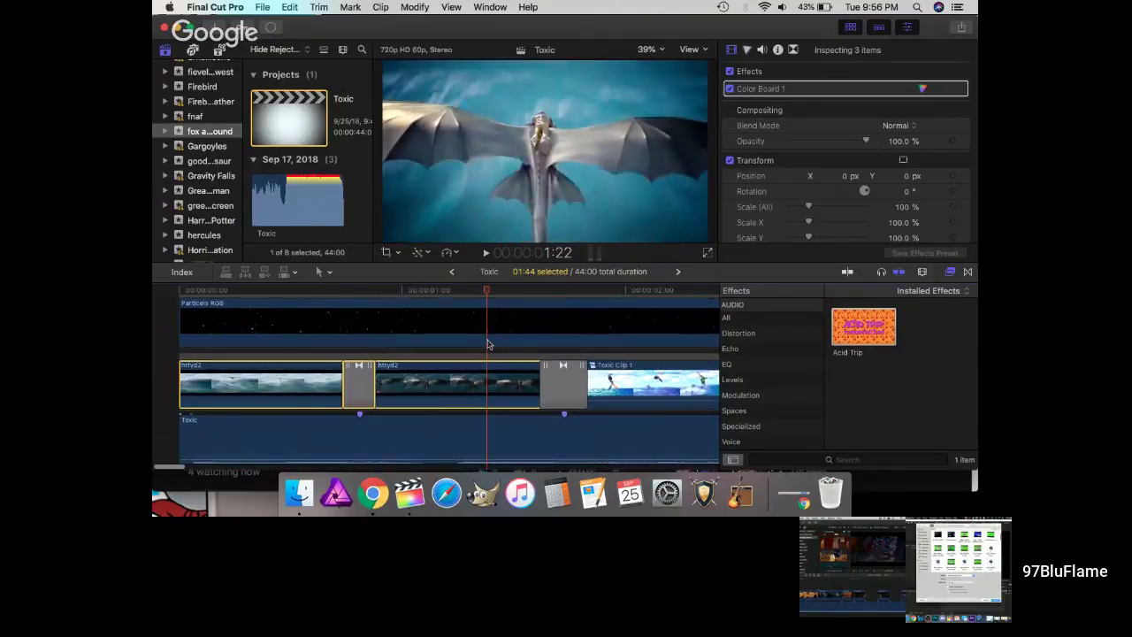
key(super+shift+v)
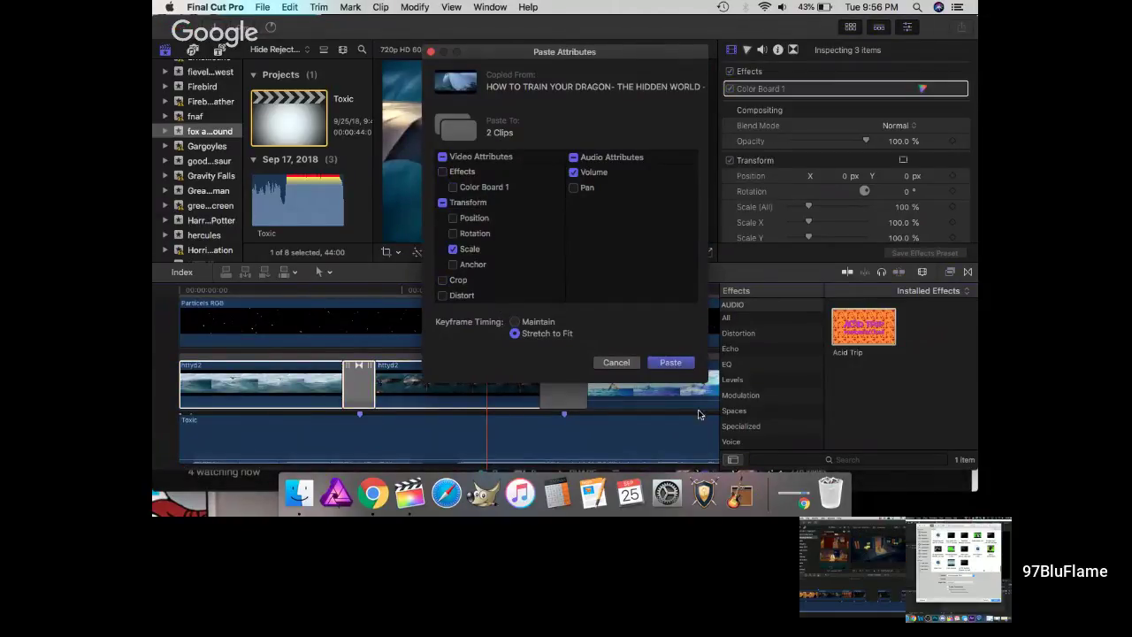
key(Return)
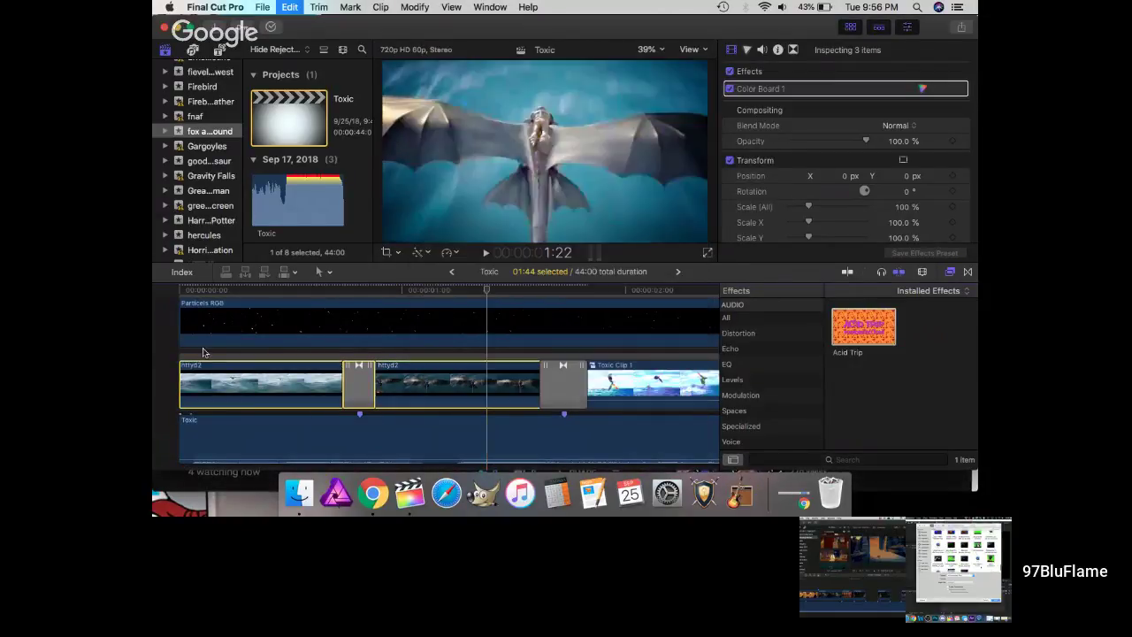
click(180, 291)
key(space)
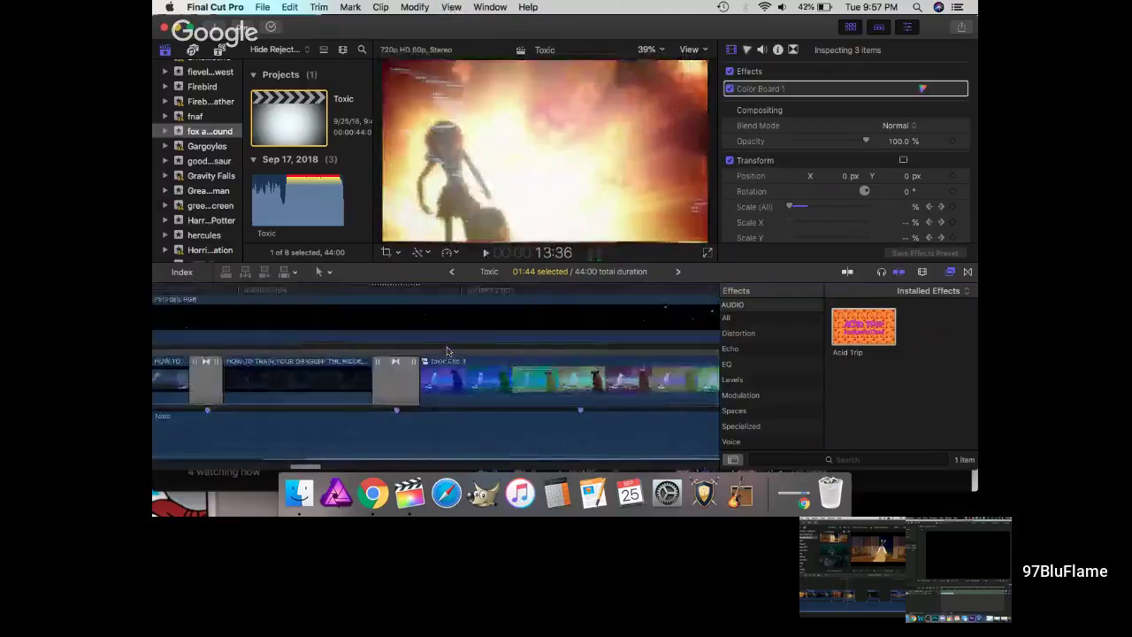
- Paste the copied Scale attributes onto the two How to Train Your Dragon clips between Toxic Clip 2 and Toxic Clip 3
click(406, 376)
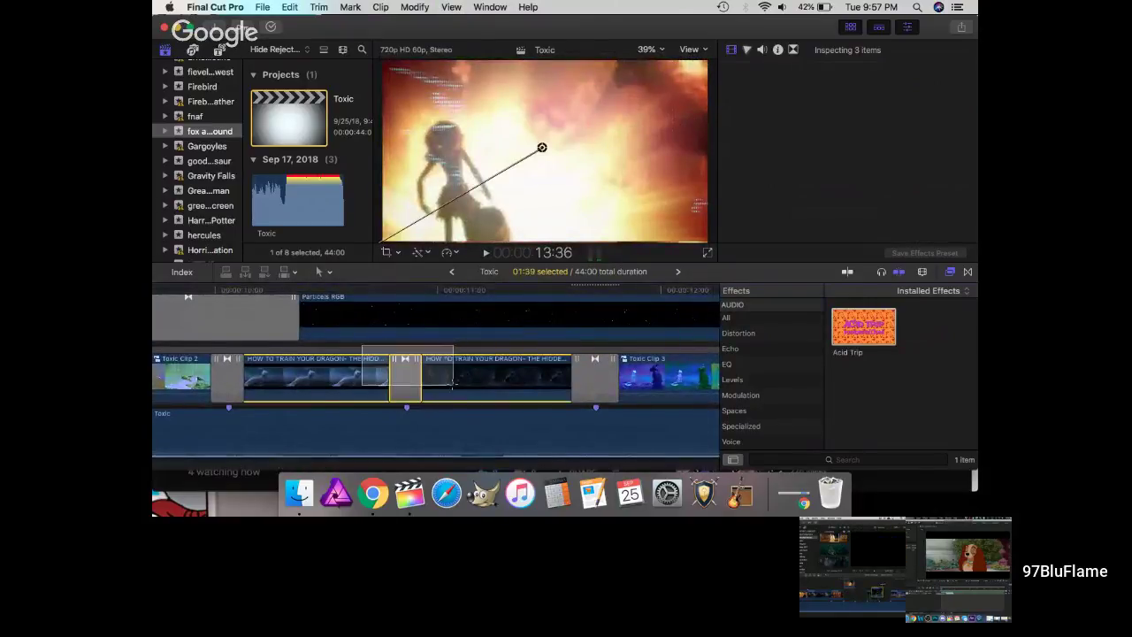
click(362, 291)
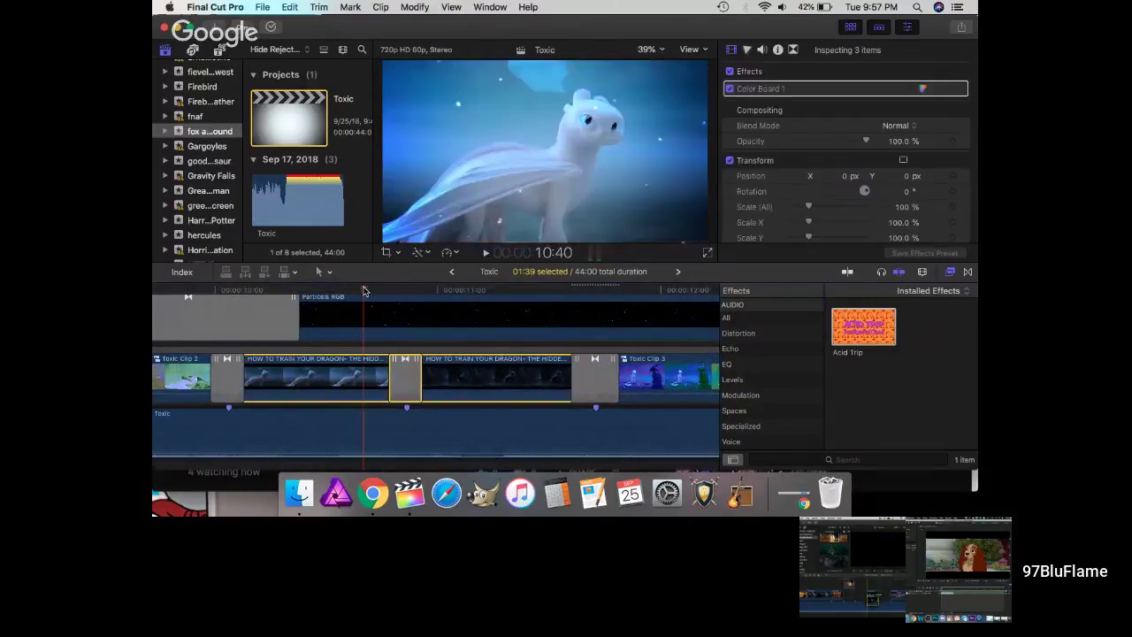
key(super+shift+v)
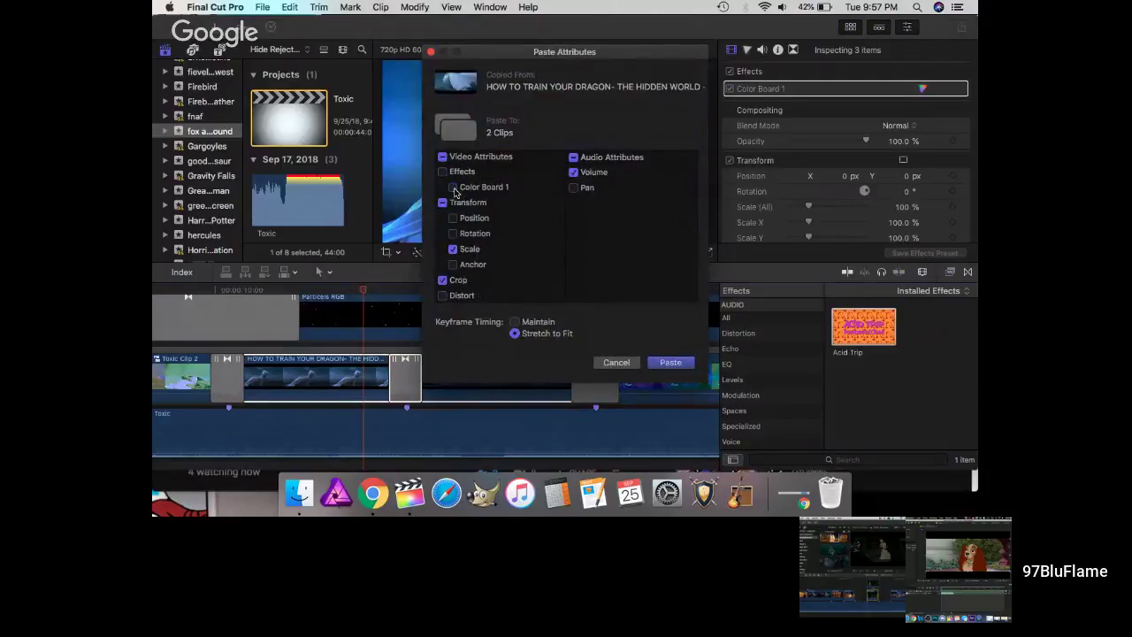
click(671, 364)
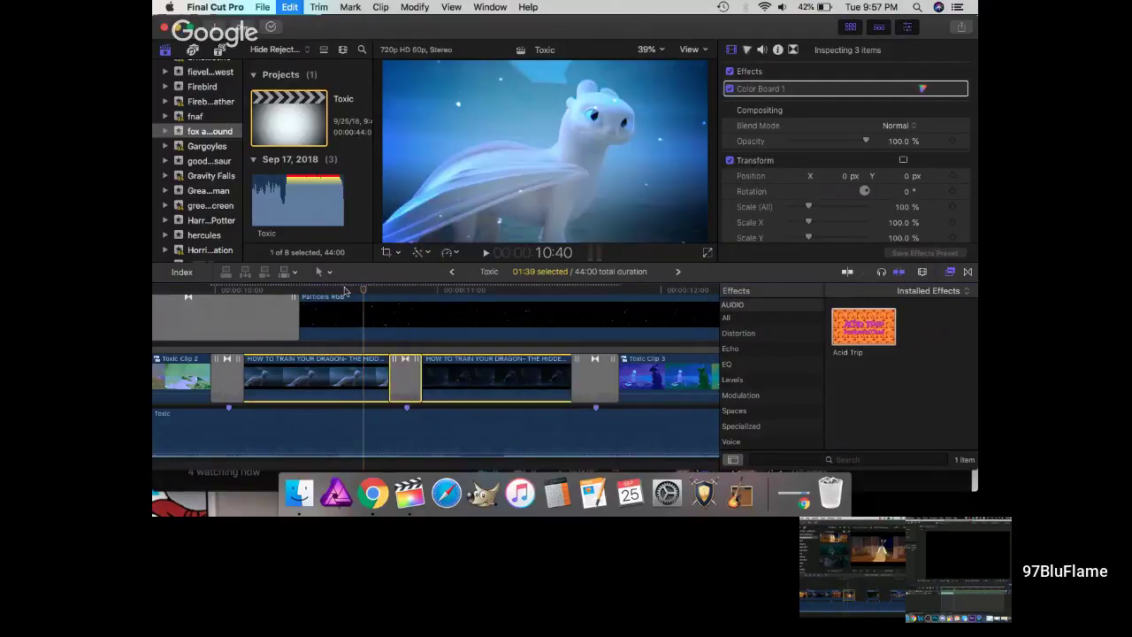
- Review the two dragon clips with the pasted attributes, checking several frames and playing from about 10:00
click(432, 291)
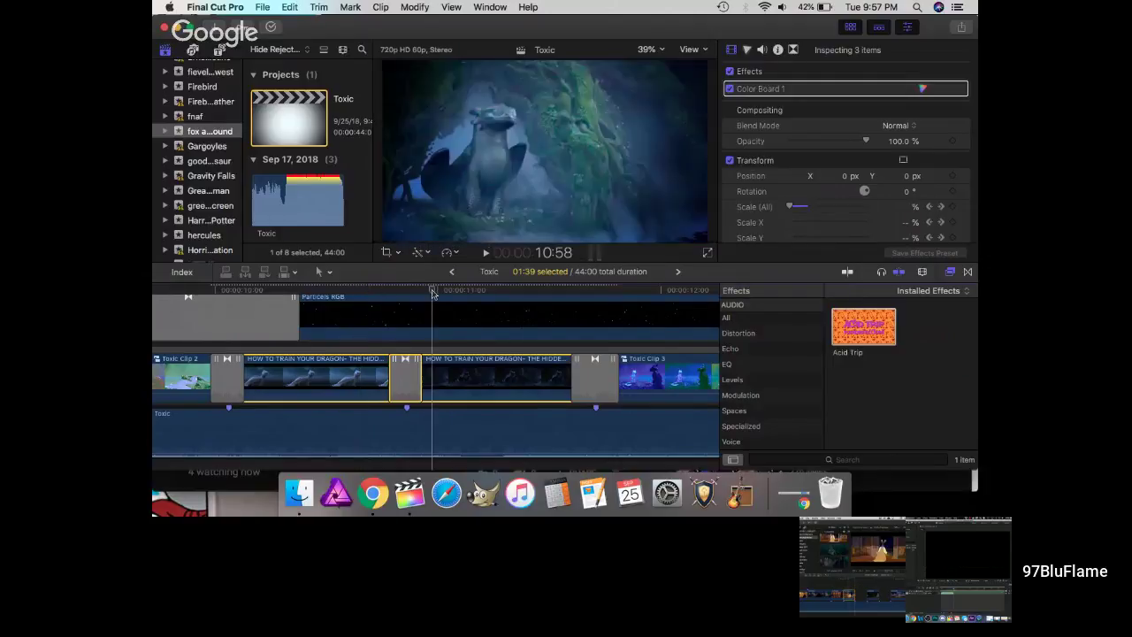
drag(432, 294, 527, 307)
click(407, 321)
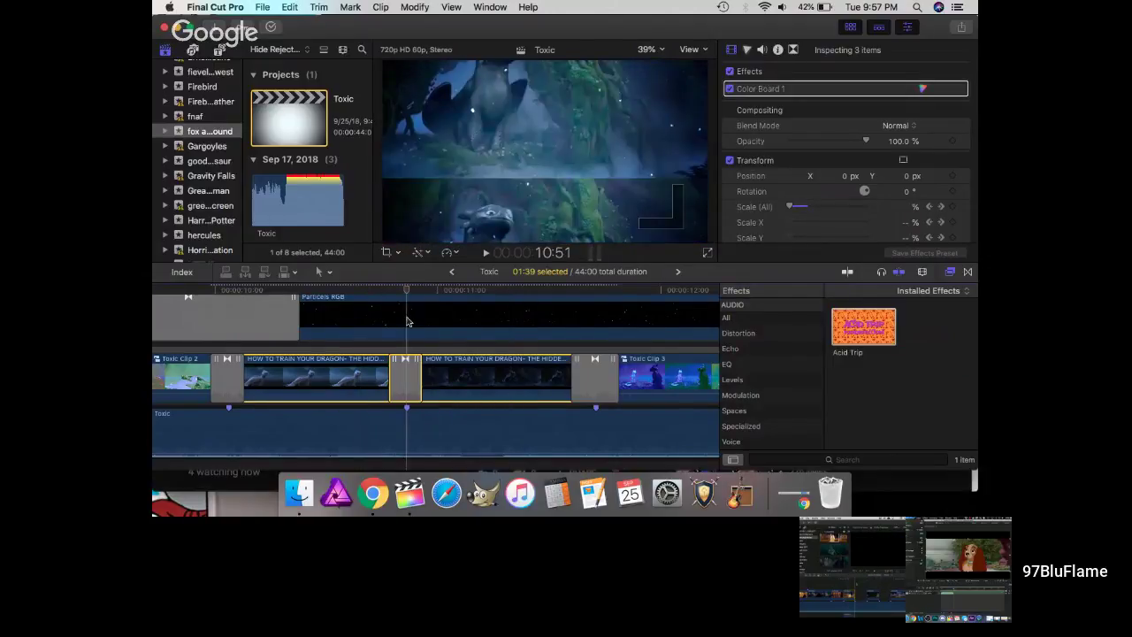
click(444, 354)
click(556, 359)
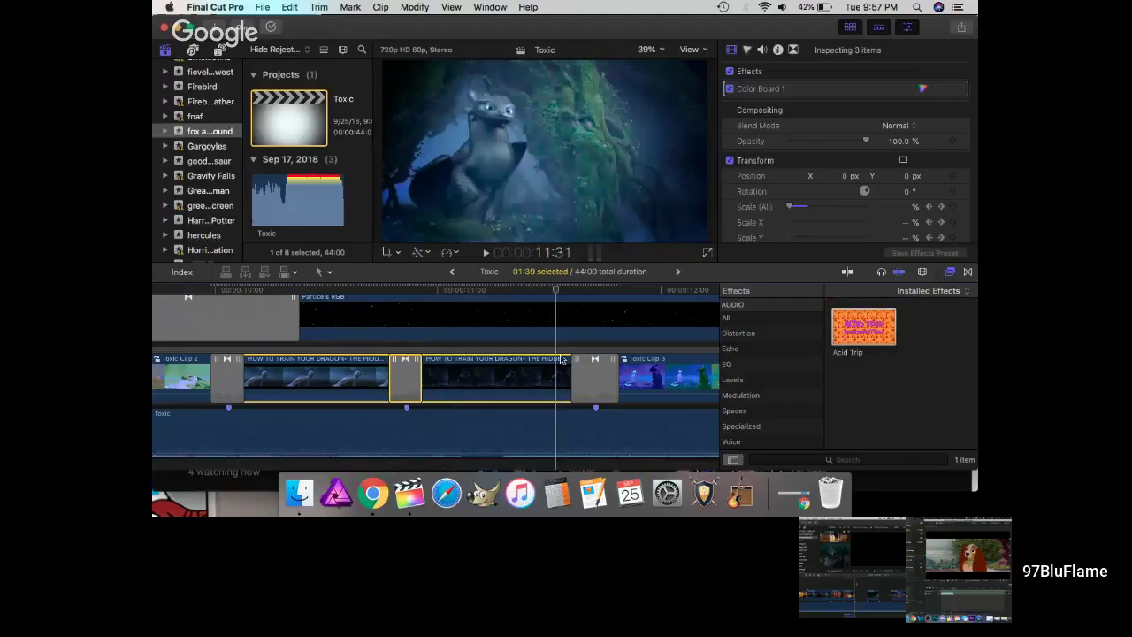
click(462, 322)
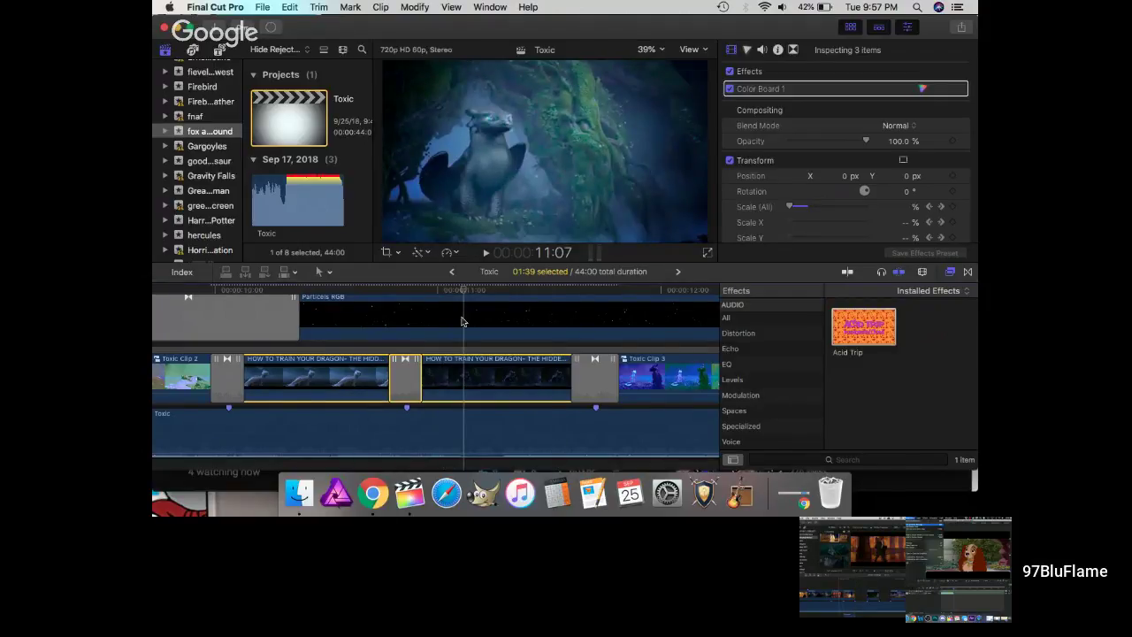
click(227, 289)
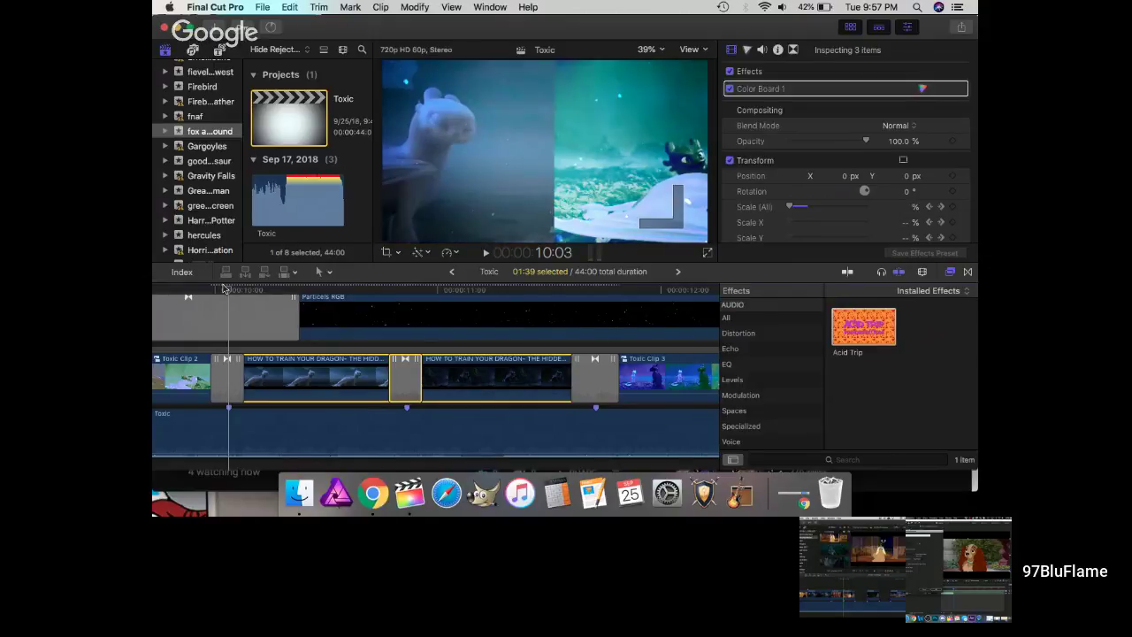
key(space)
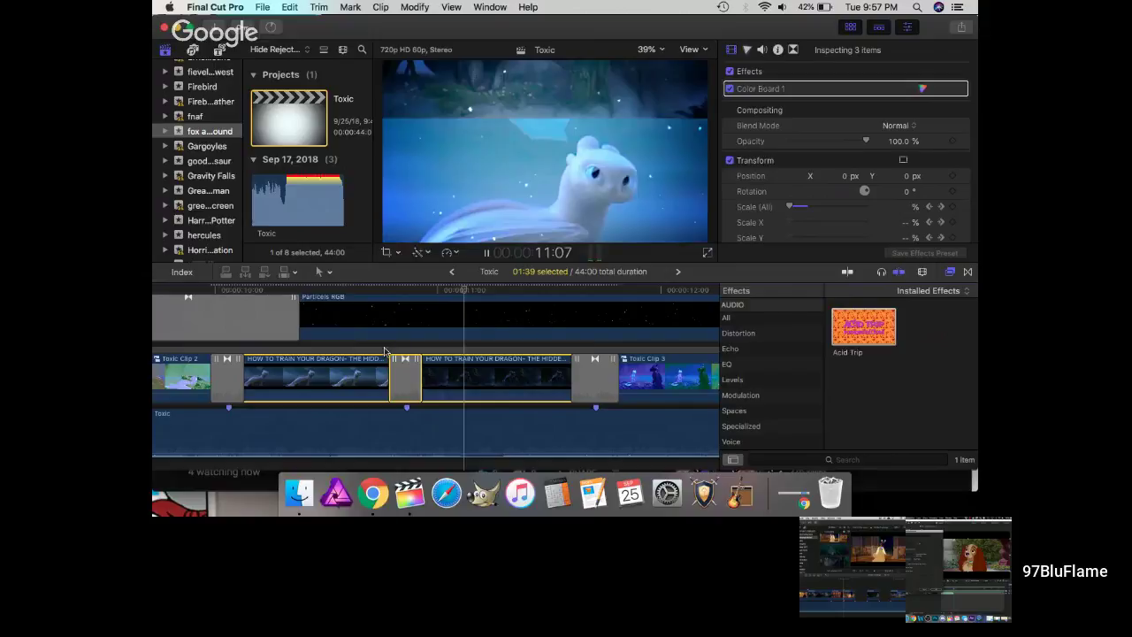
key(space)
- Scrub and play back Toxic Clip 3 to check its colour changes up to about 13:14
scroll(501, 339, right, 2)
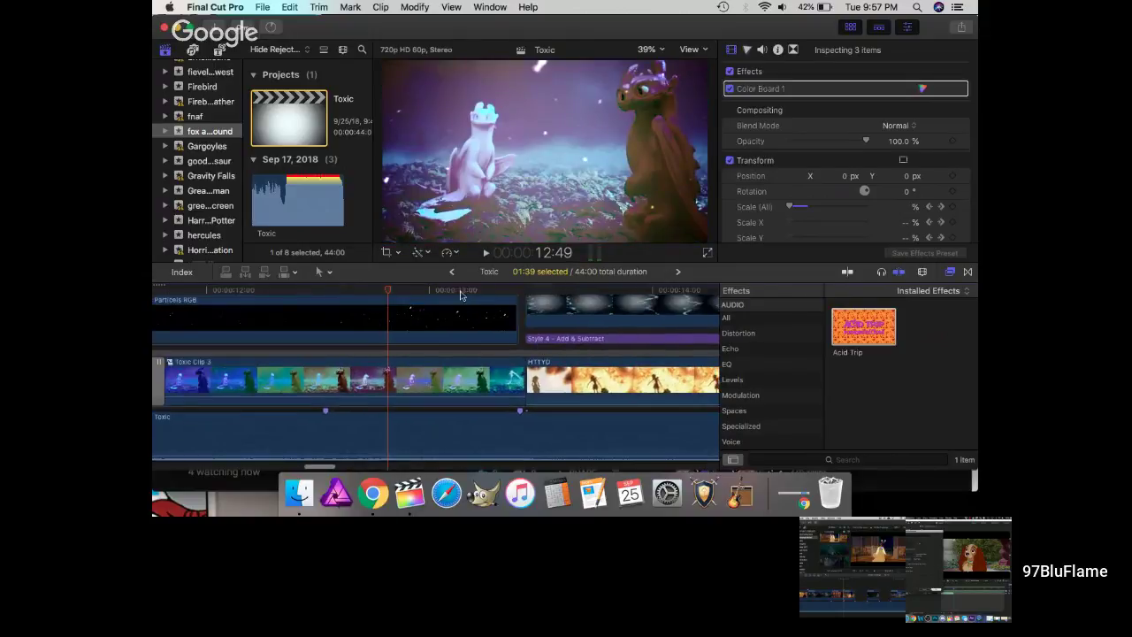
click(441, 291)
drag(441, 292, 483, 294)
scroll(483, 302, left, 2)
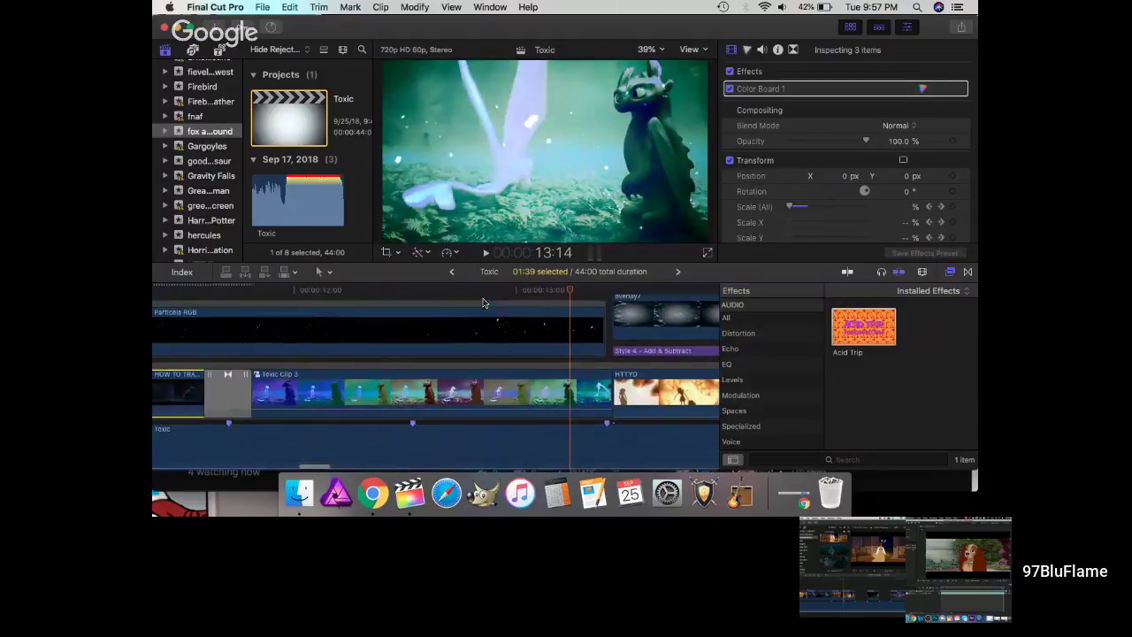
click(335, 292)
key(space)
key(space)
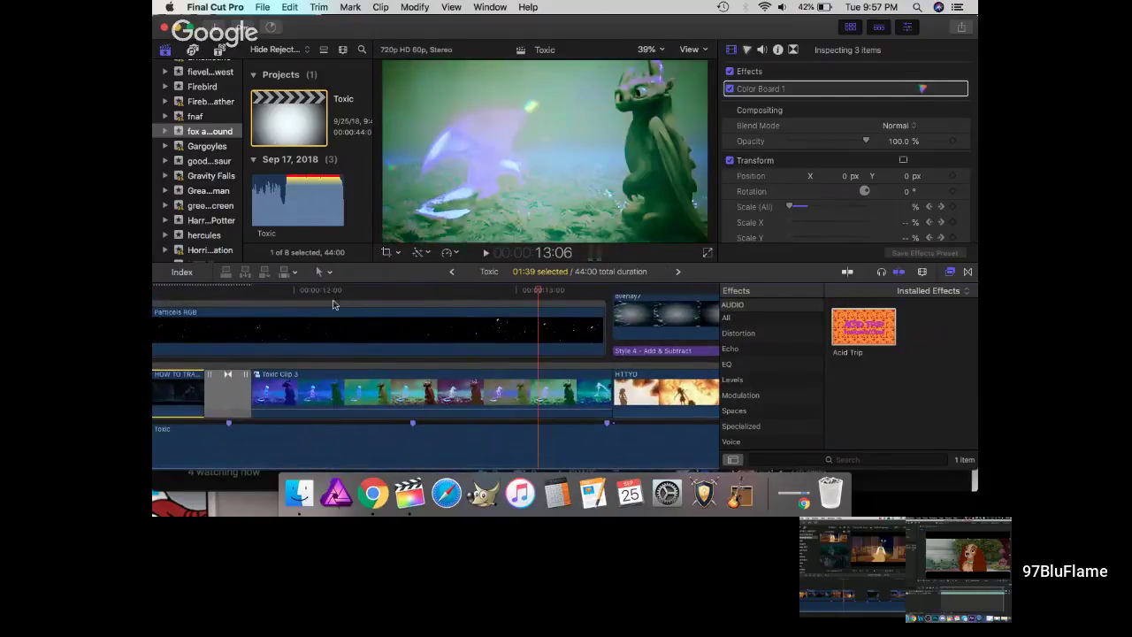
- Check the live stream page in Chrome, return to Final Cut Pro, and replay the transition into Toxic Clip 3
click(245, 481)
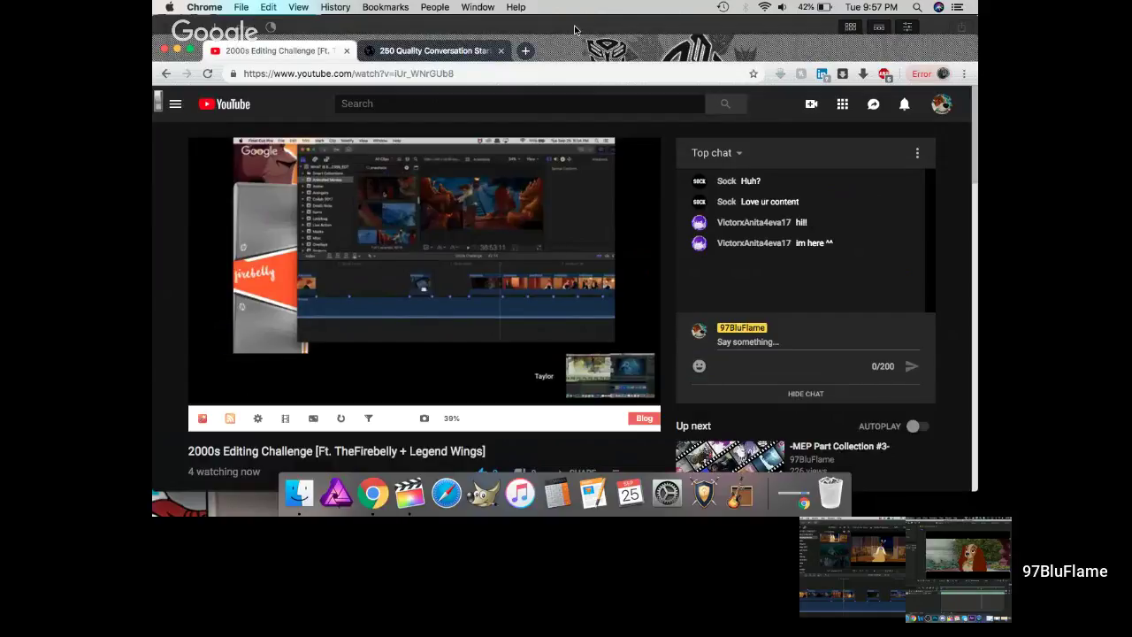
key(super+Tab)
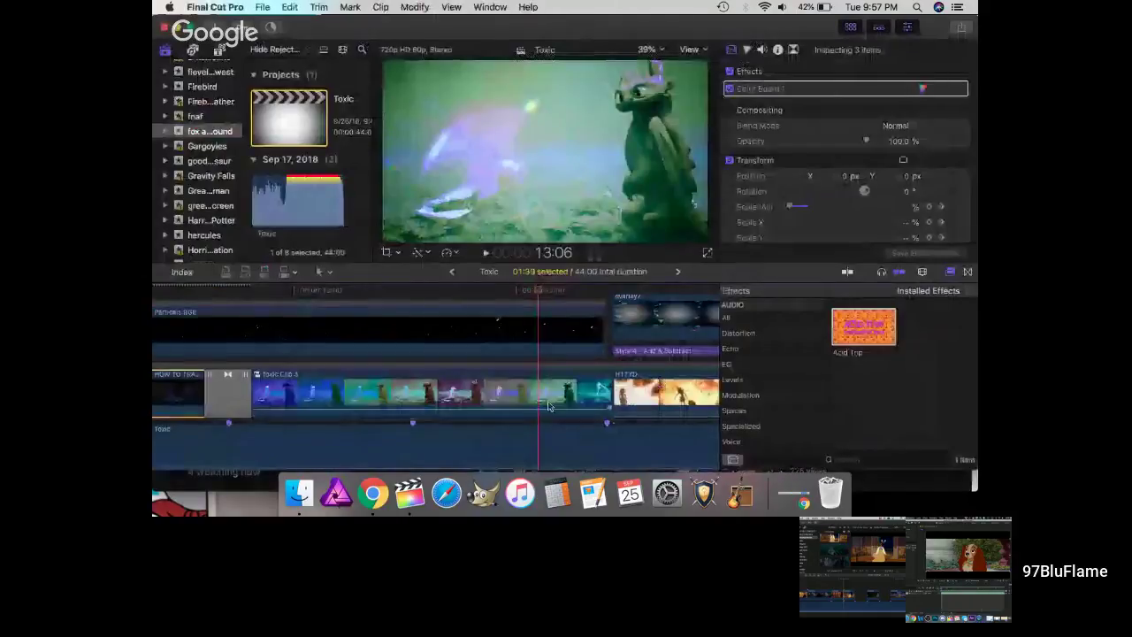
scroll(496, 372, left, 3)
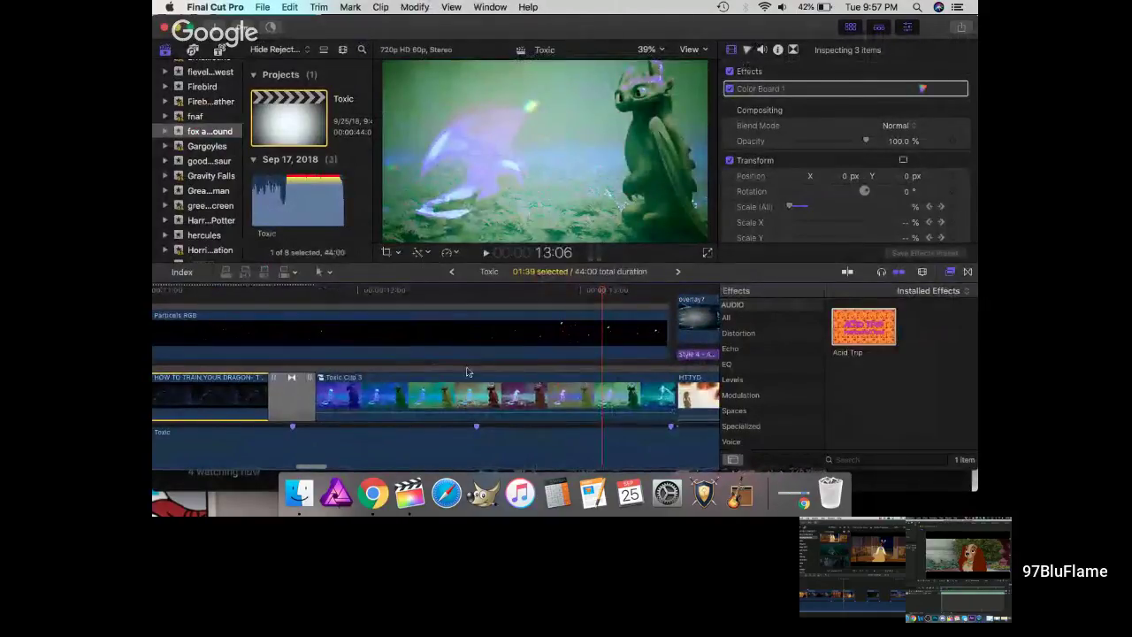
click(319, 296)
key(space)
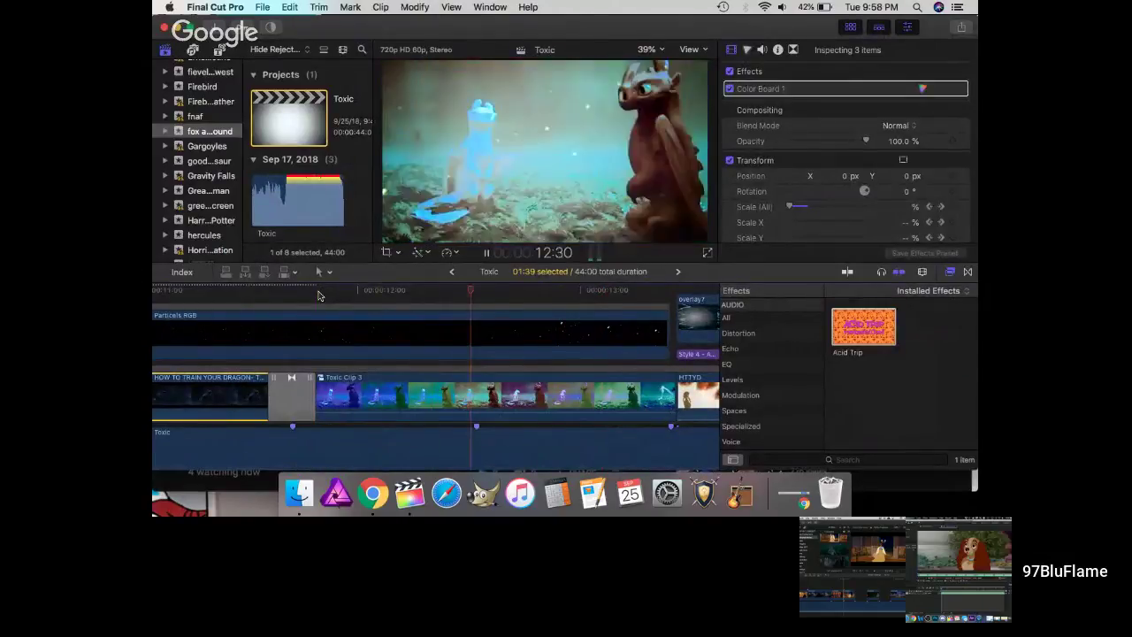
click(269, 298)
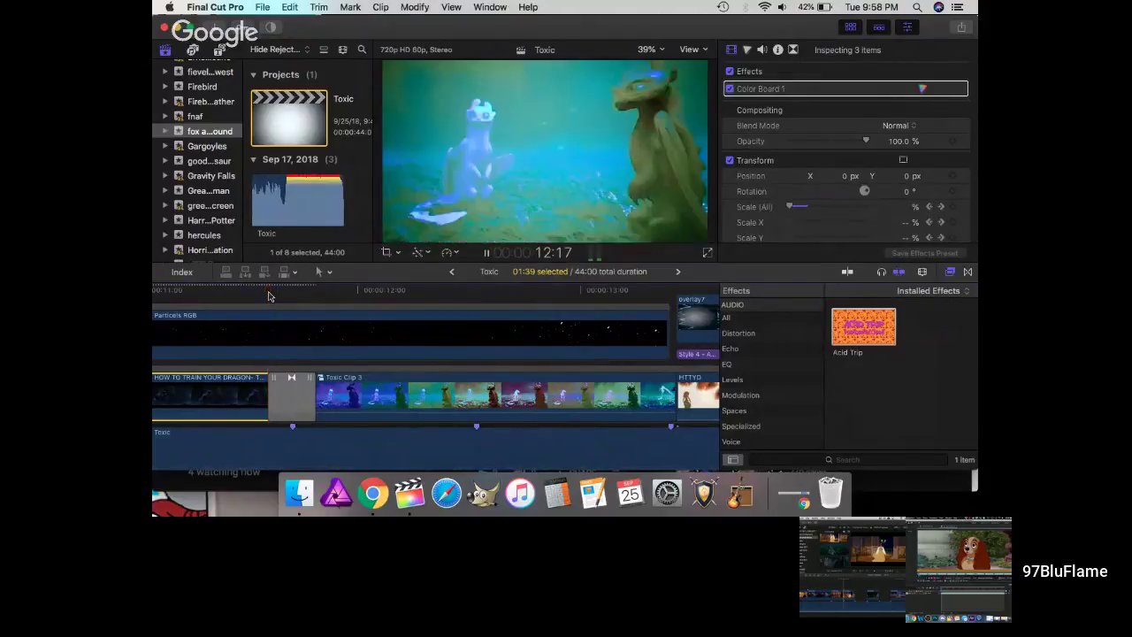
click(485, 297)
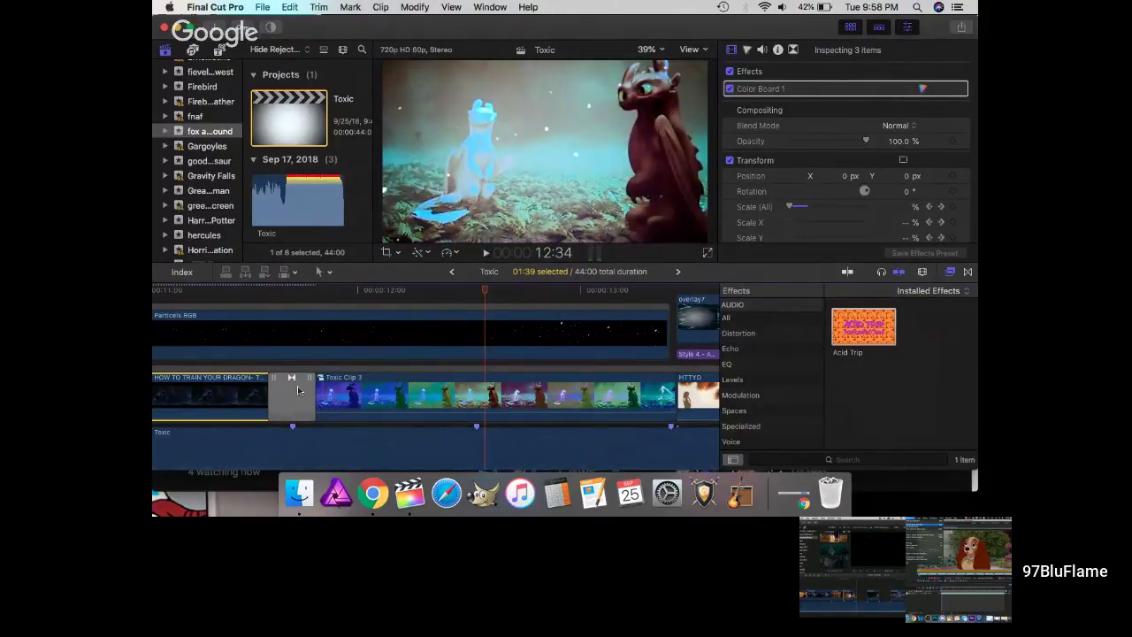
- Try to shorten the transition leading into Toxic Clip 3
drag(275, 381, 292, 379)
scroll(546, 387, right, 10)
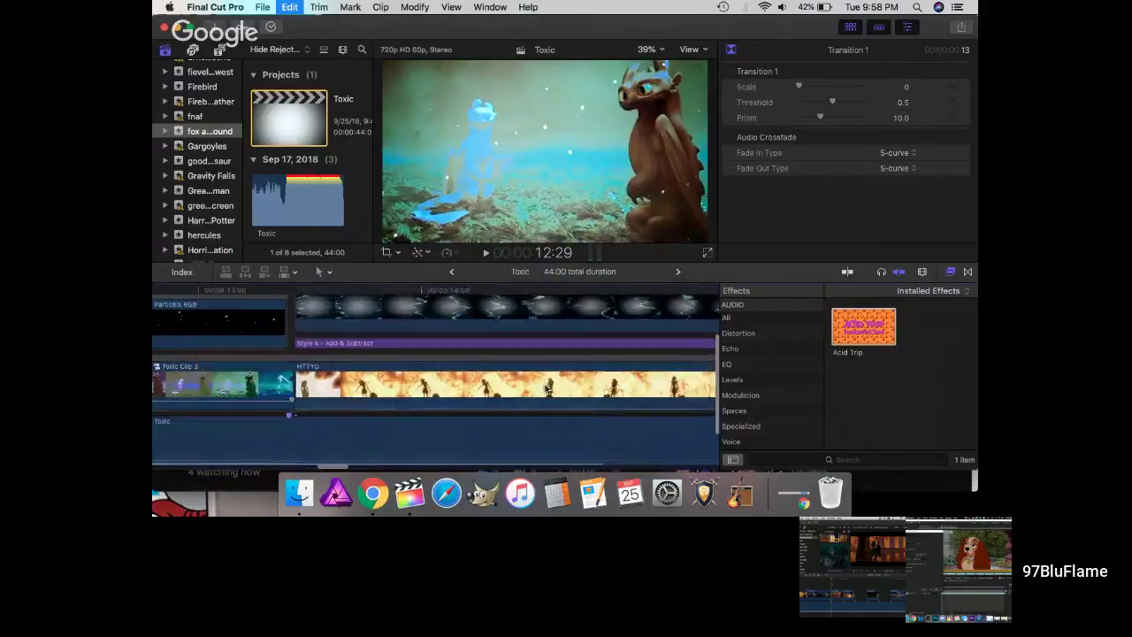
scroll(546, 387, left, 10)
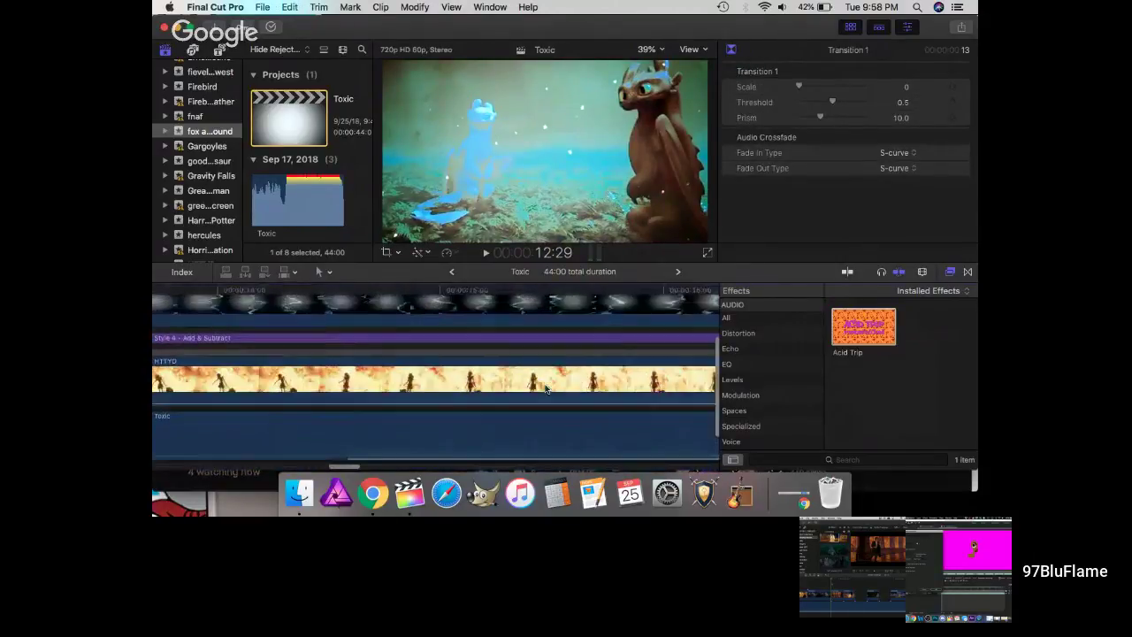
- Extend the end of the Particels RGB overlay above Toxic Clip 3 to the start of the HTTYD clip, for a duration of 4:01
drag(405, 365, 389, 382)
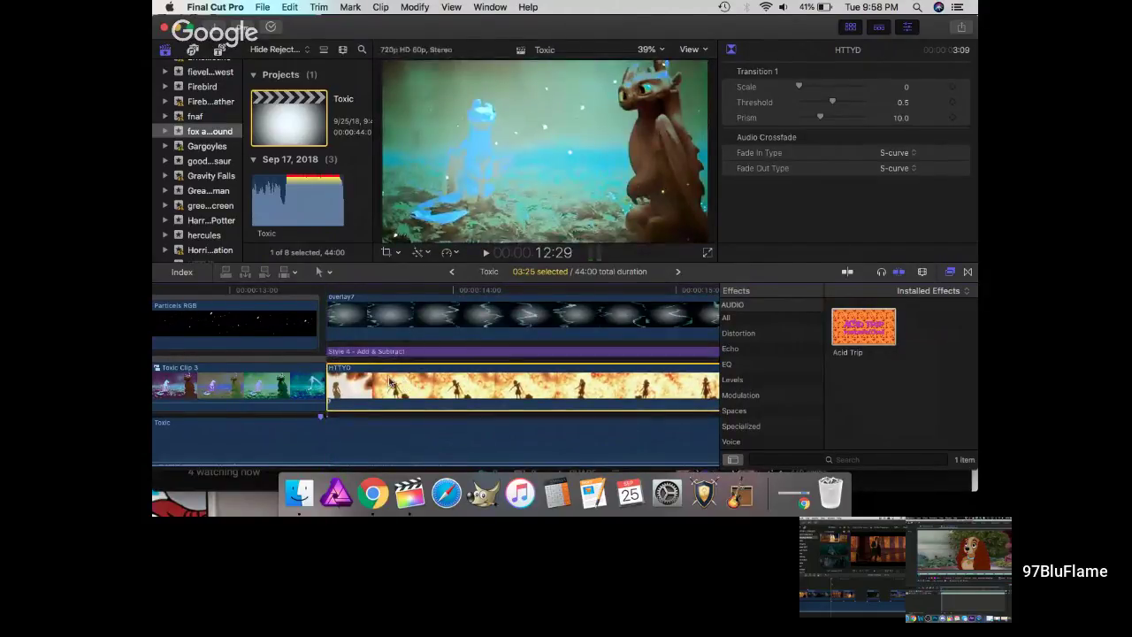
scroll(389, 382, left, 8)
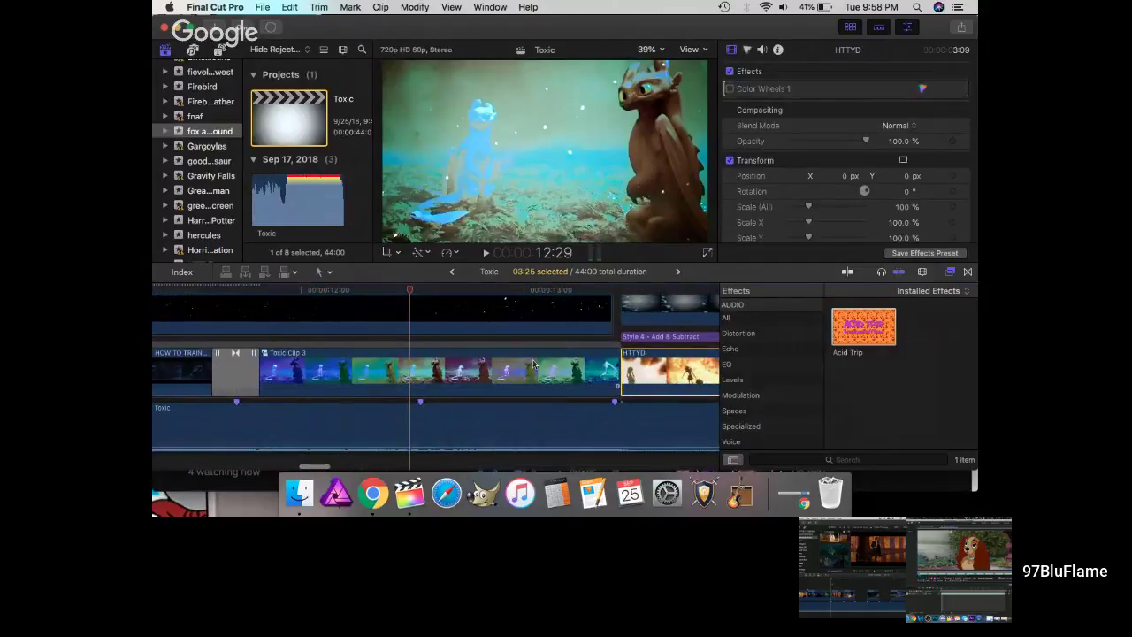
drag(611, 316, 618, 316)
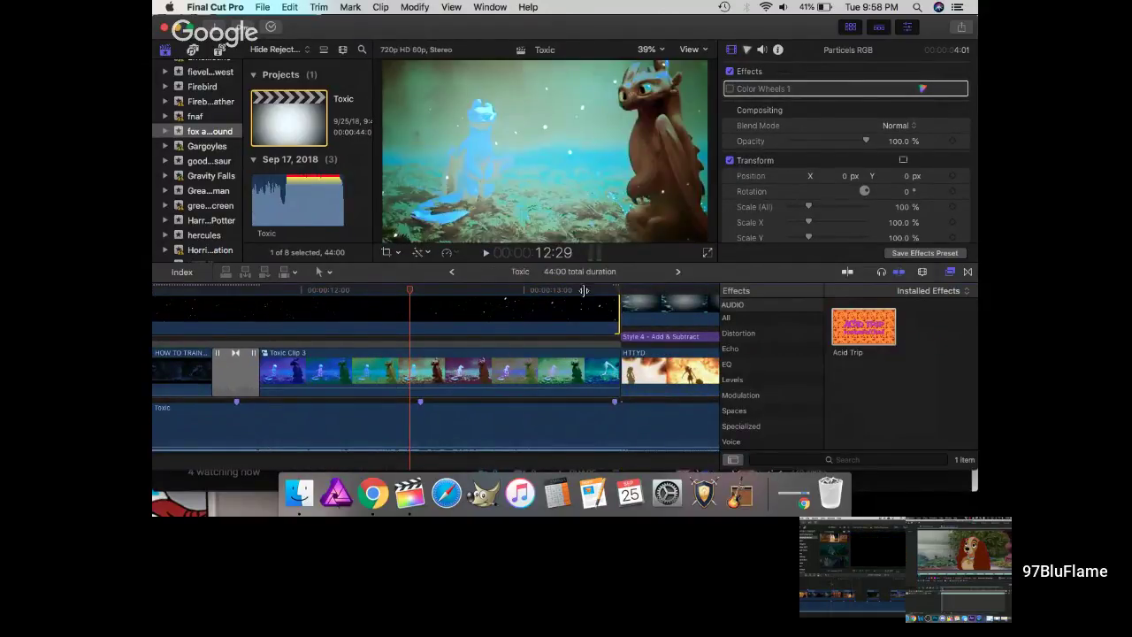
click(582, 293)
click(421, 292)
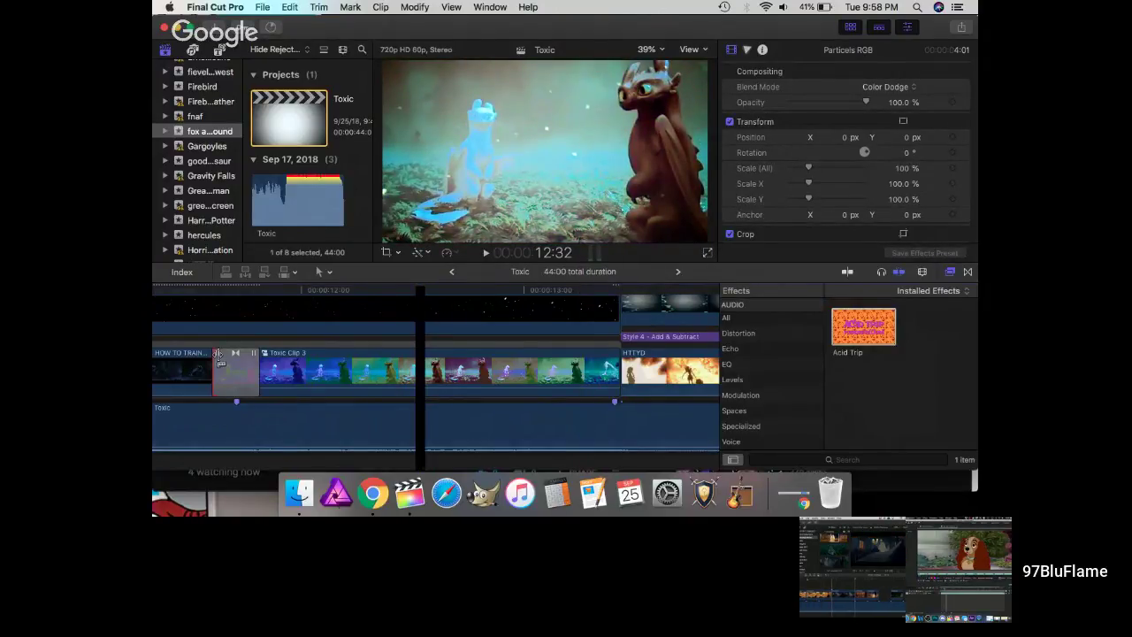
- Shorten Toxic Clip 3 to end at 12:32 and replay the transition into it
drag(219, 355, 418, 356)
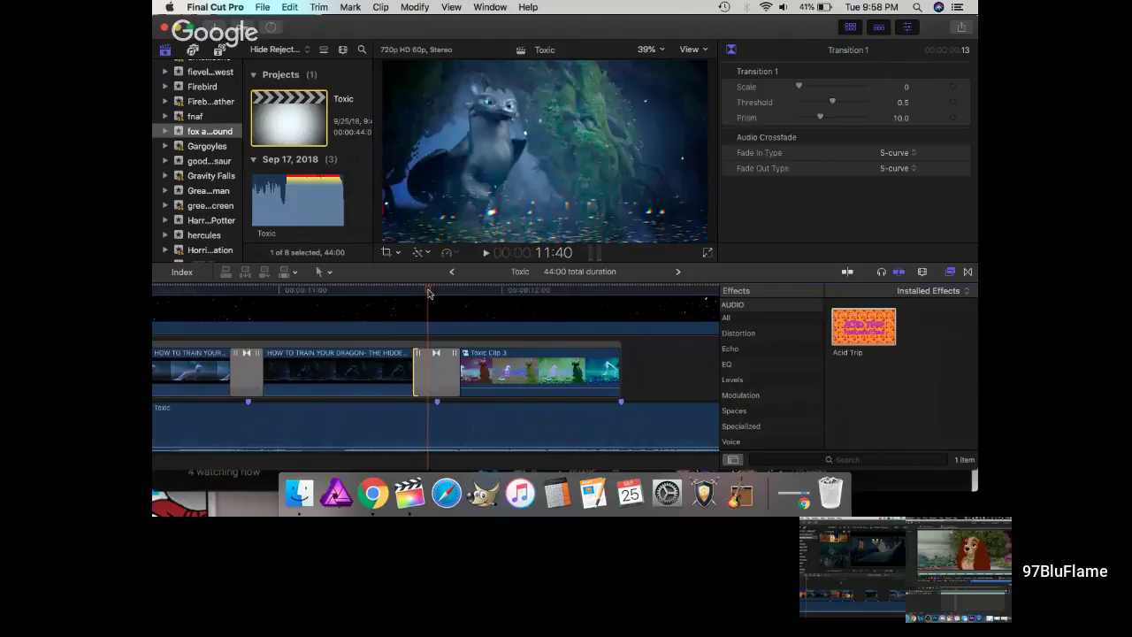
key(space)
scroll(357, 303, right, 5)
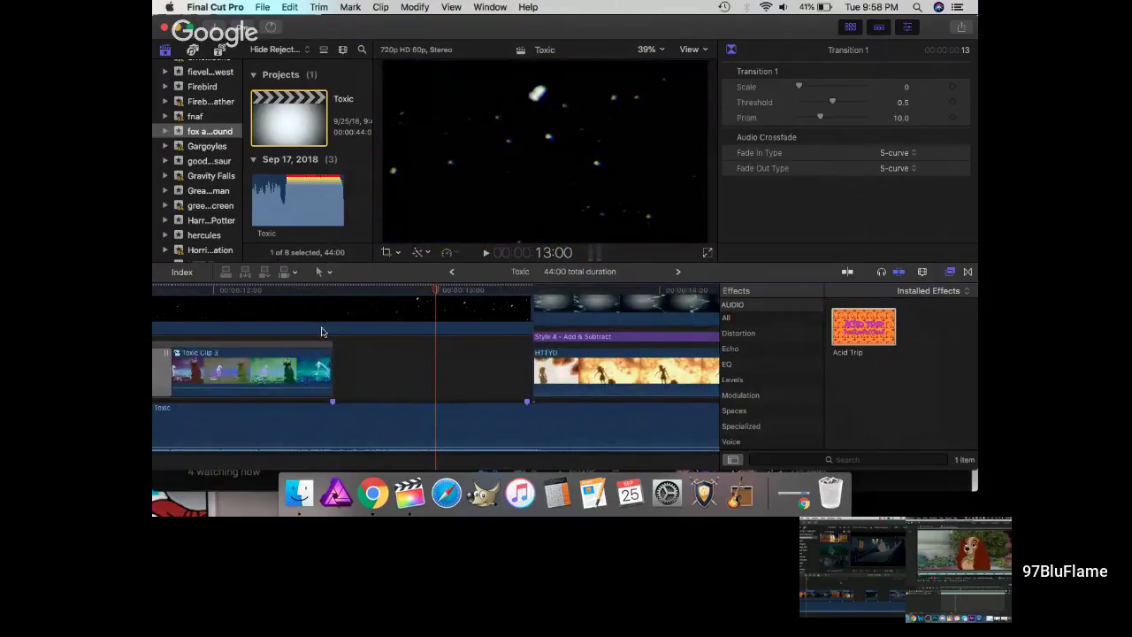
- Place the playhead at Toxic Clip 3's end at 12:32 and try to adjust the start of the transition leading into the clip
click(327, 354)
scroll(357, 316, left, 2)
click(377, 290)
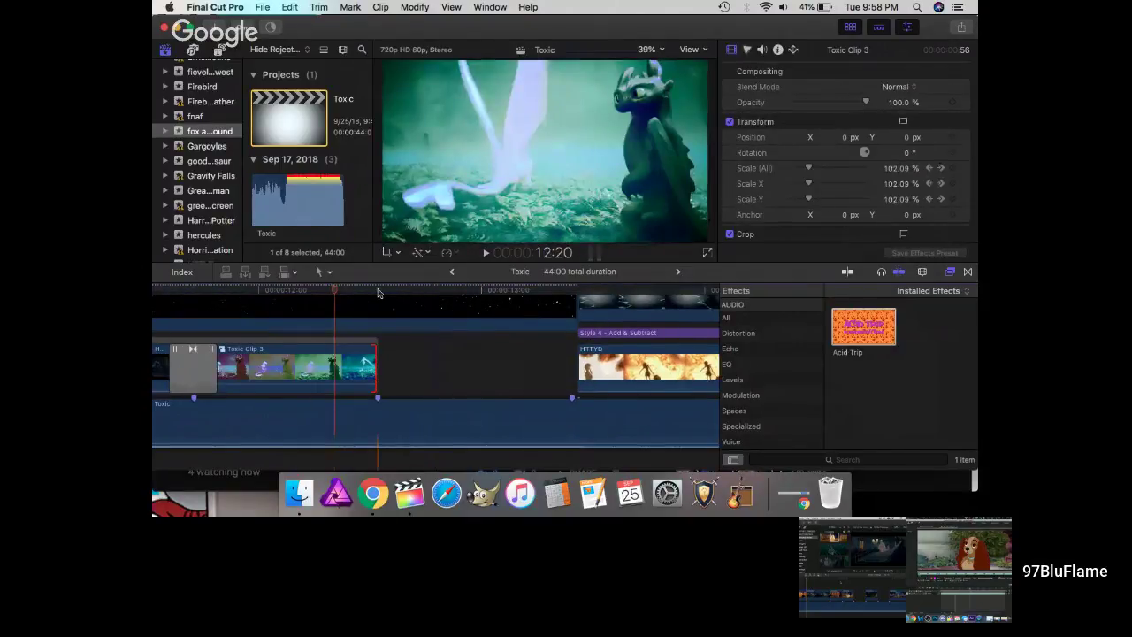
scroll(250, 399, left, 2)
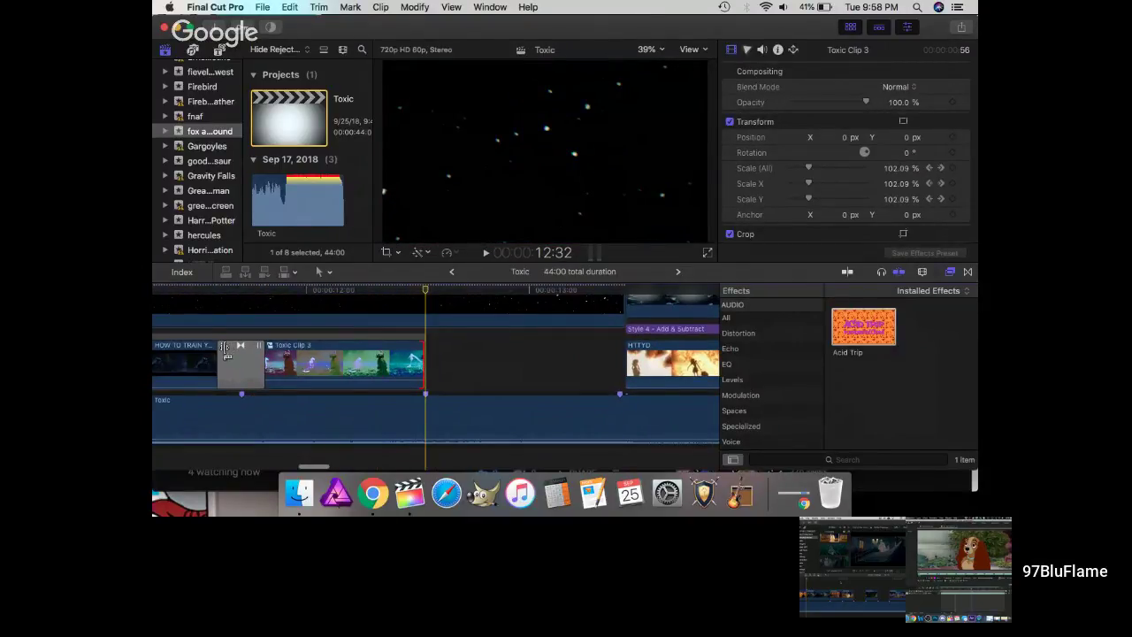
drag(225, 350, 222, 351)
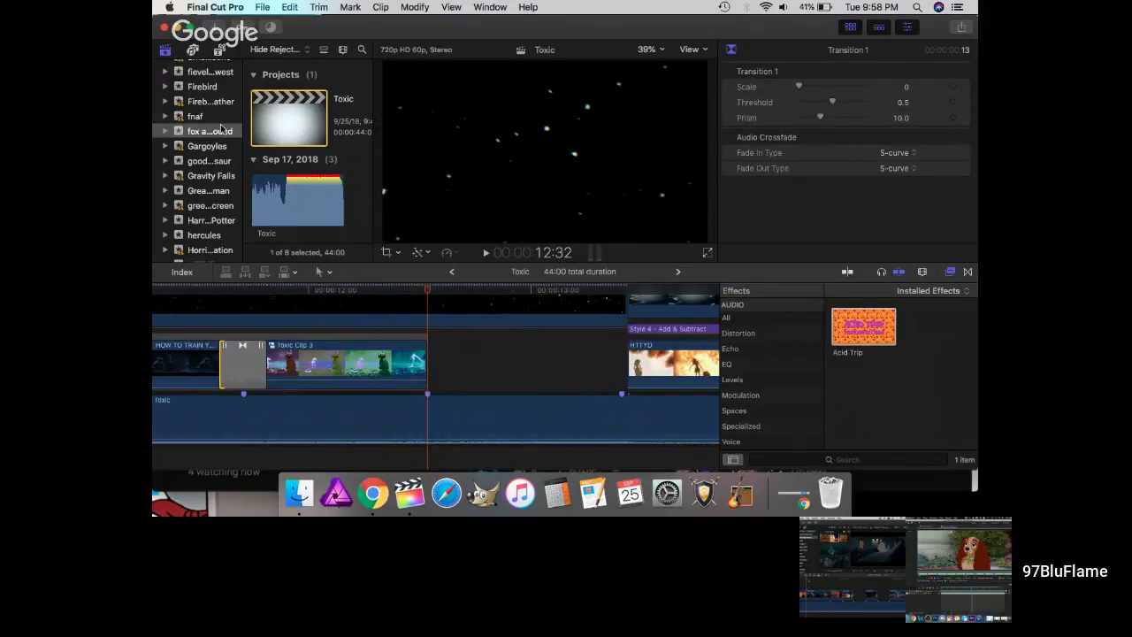
- Open the HTTYD event and skim the How to Train Your Dragon: The Hidden World trailer for footage to follow Toxic Clip 3
scroll(200, 195, down, 4)
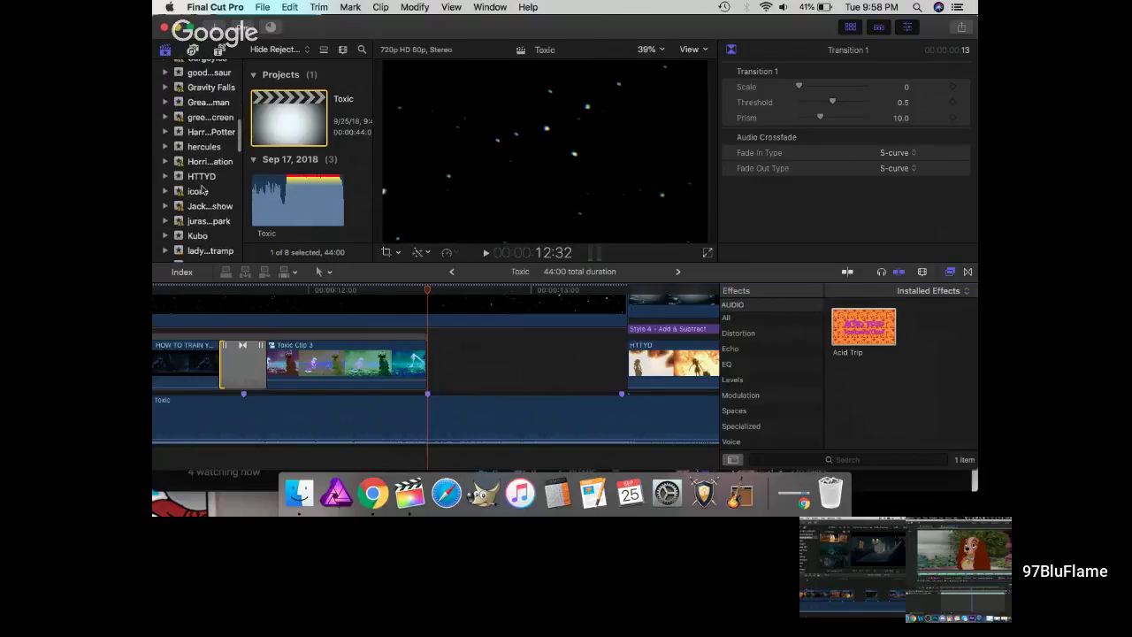
click(202, 176)
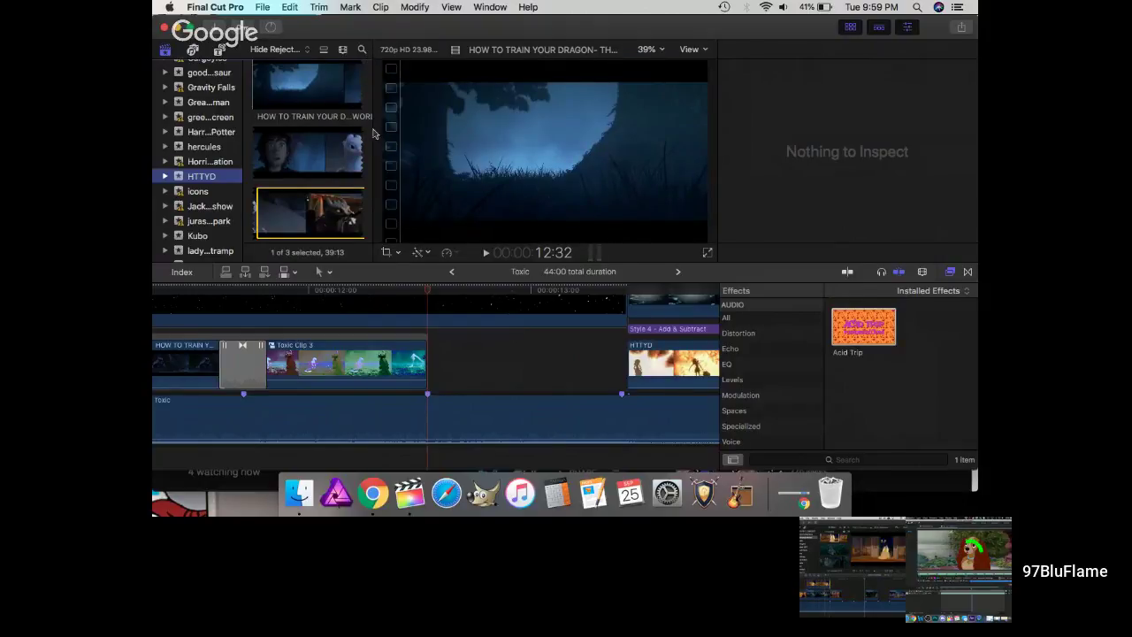
scroll(313, 183, down, 3)
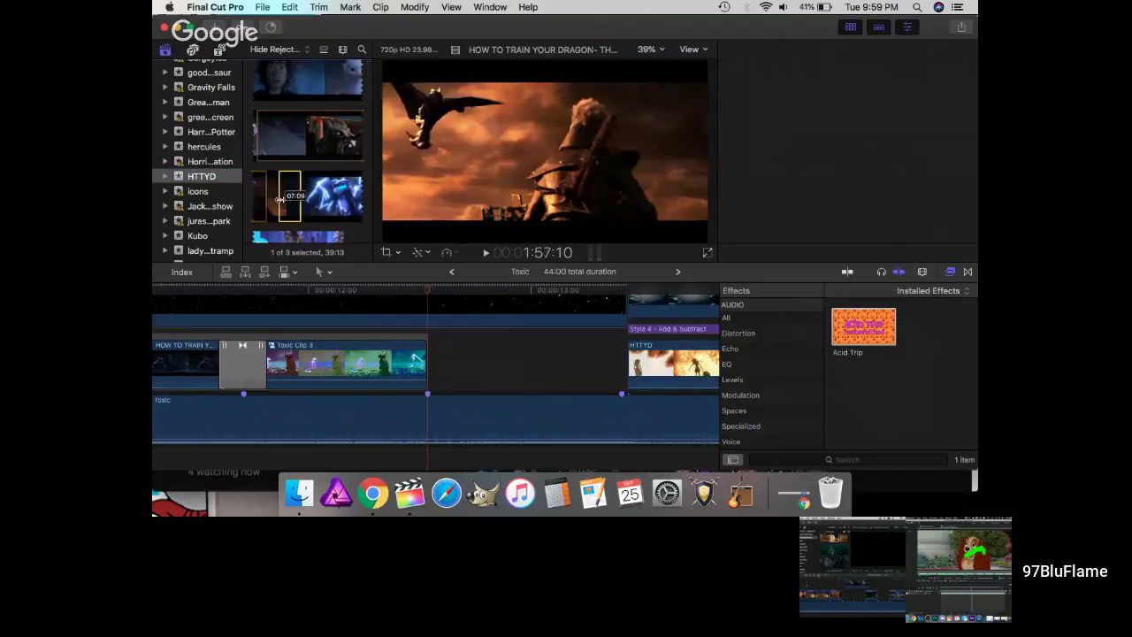
drag(335, 185, 363, 155)
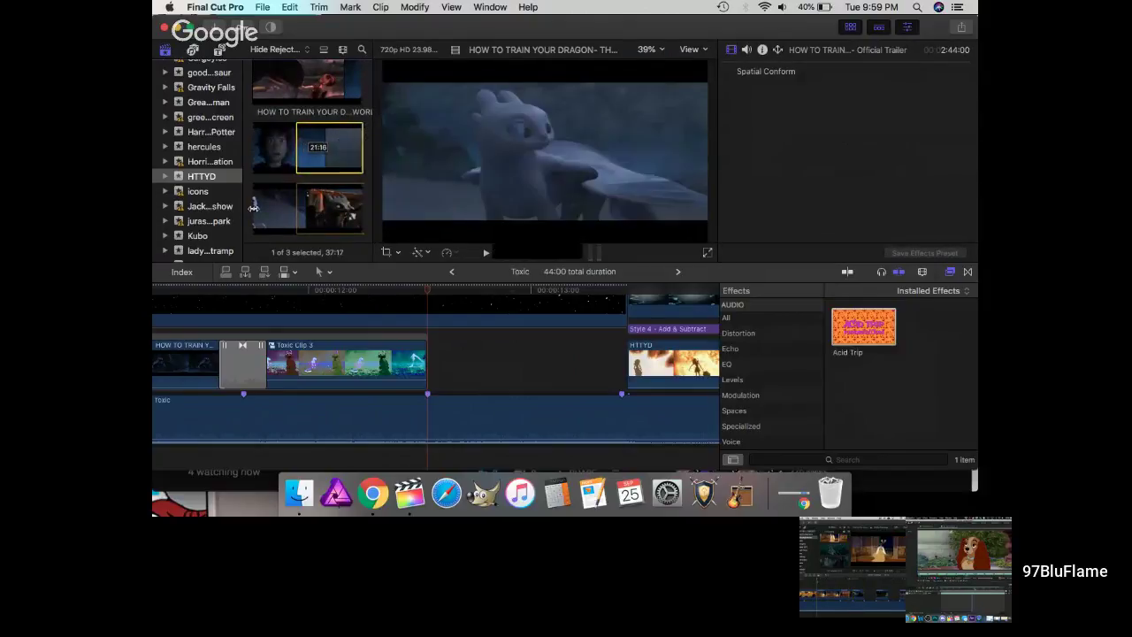
drag(253, 206, 349, 223)
scroll(278, 207, down, 2)
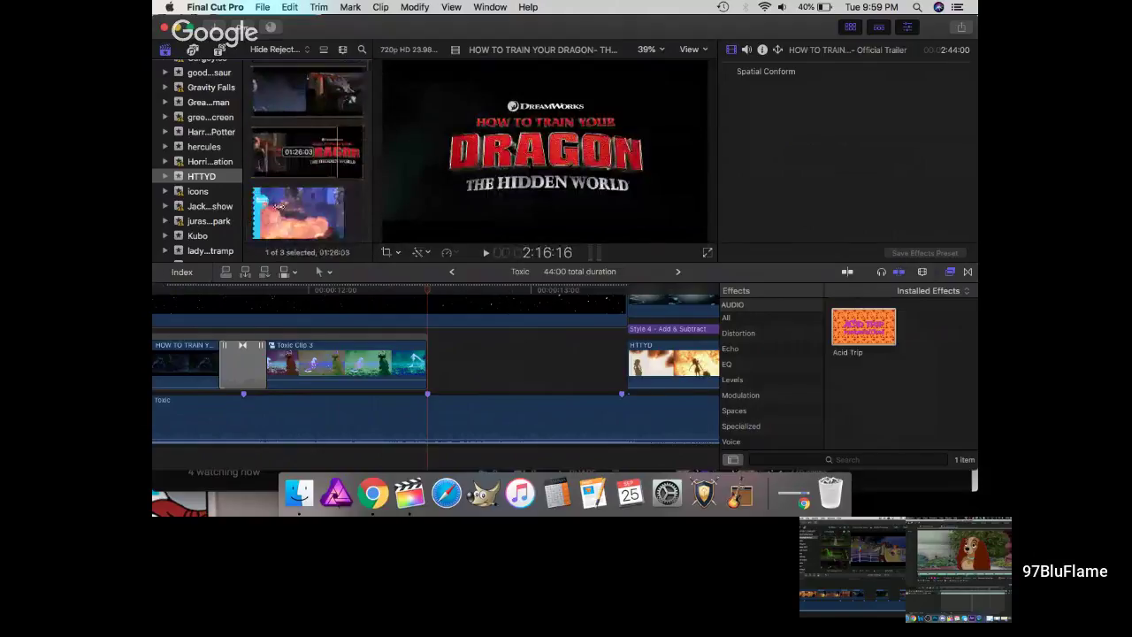
scroll(334, 215, up, 5)
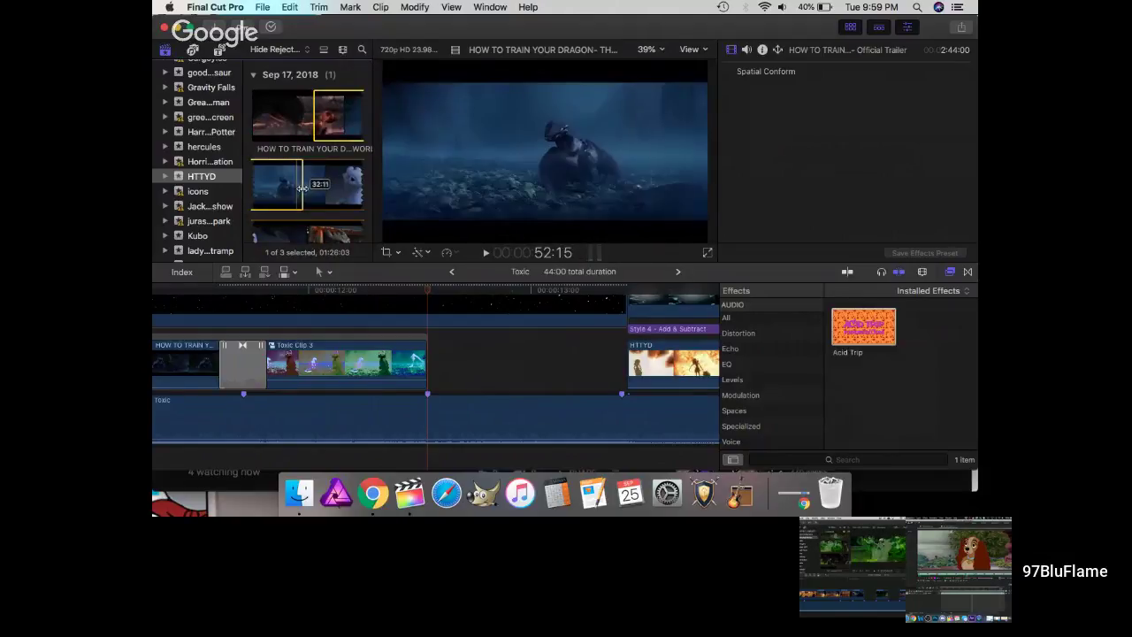
- Switch to Chrome, browse the conversation starter questions from food back to technology, check the Hangouts broadcast window, and return to Final Cut Pro
click(373, 495)
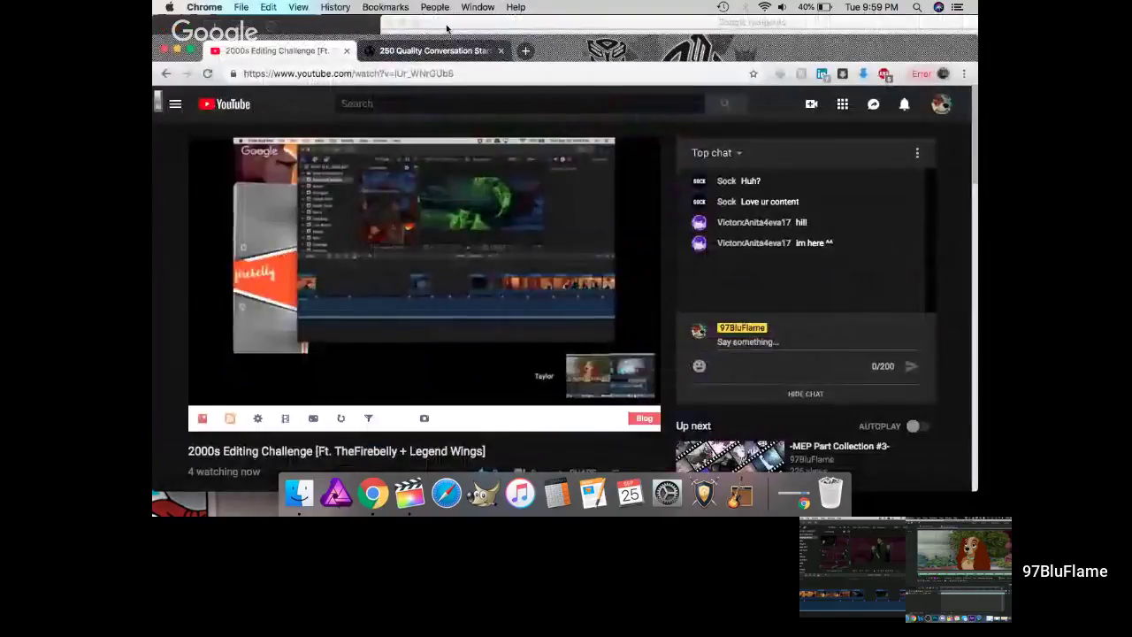
click(419, 55)
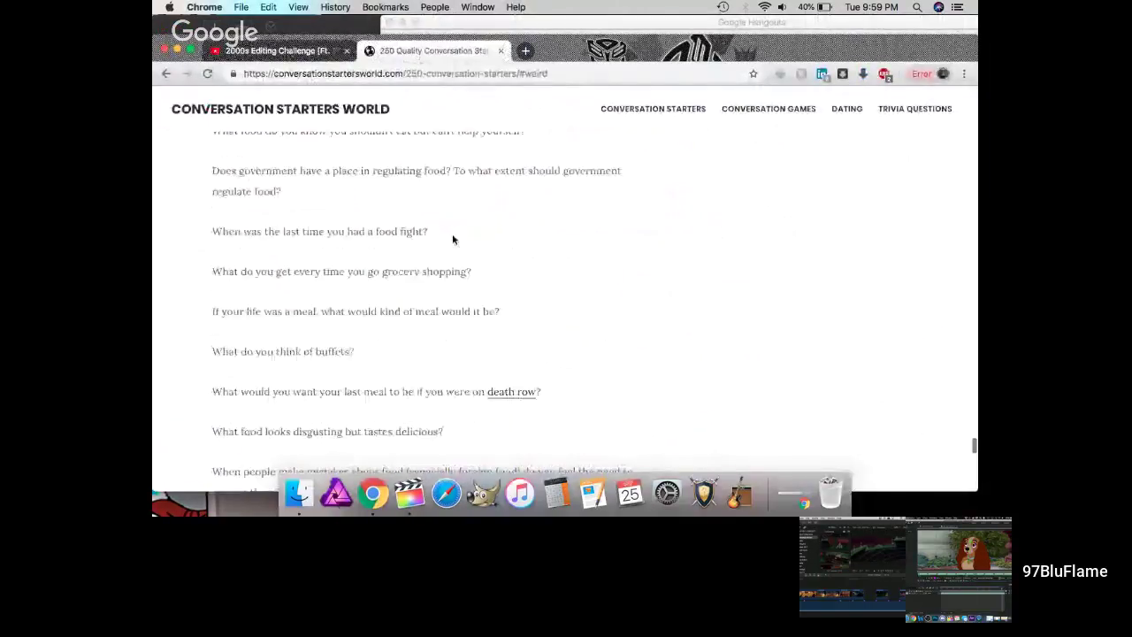
scroll(452, 233, up, 10)
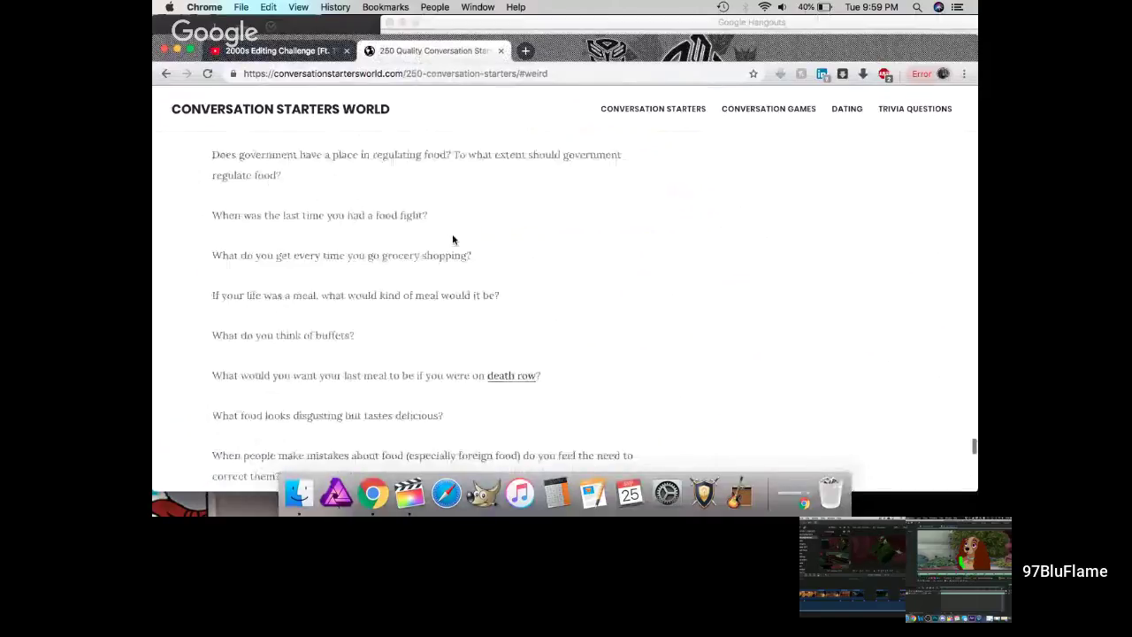
scroll(452, 239, up, 8)
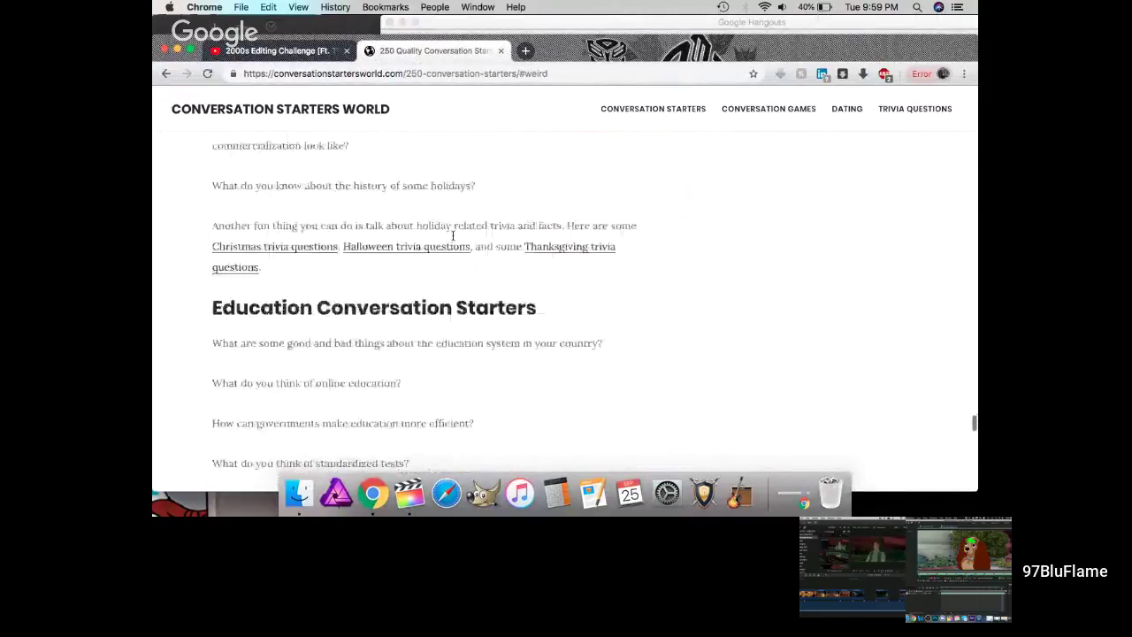
scroll(452, 236, up, 8)
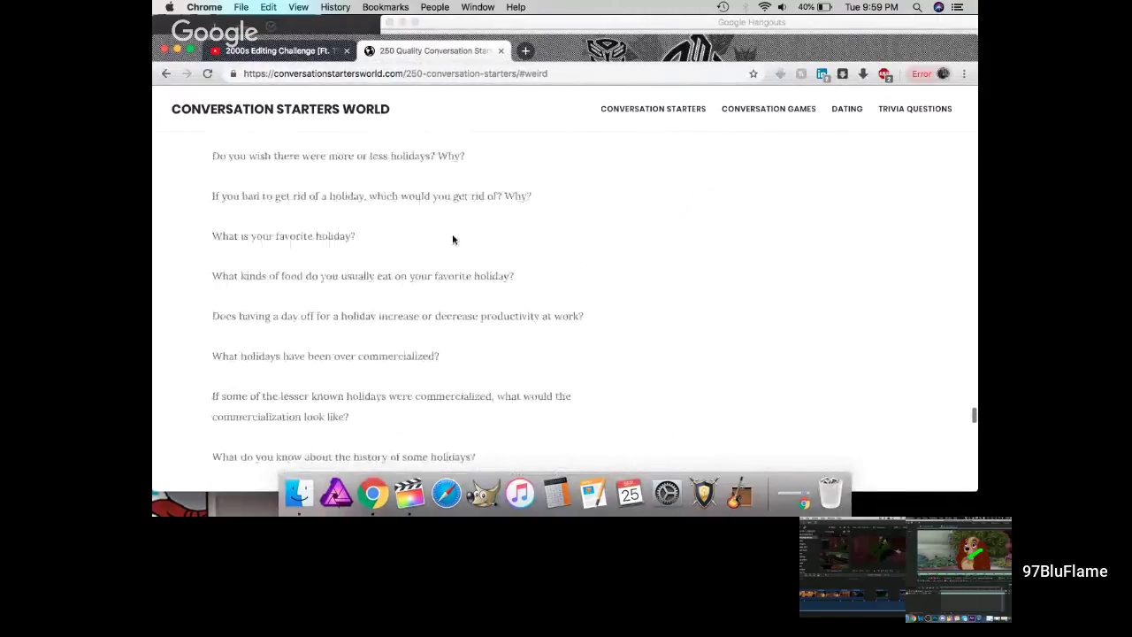
scroll(452, 235, up, 7)
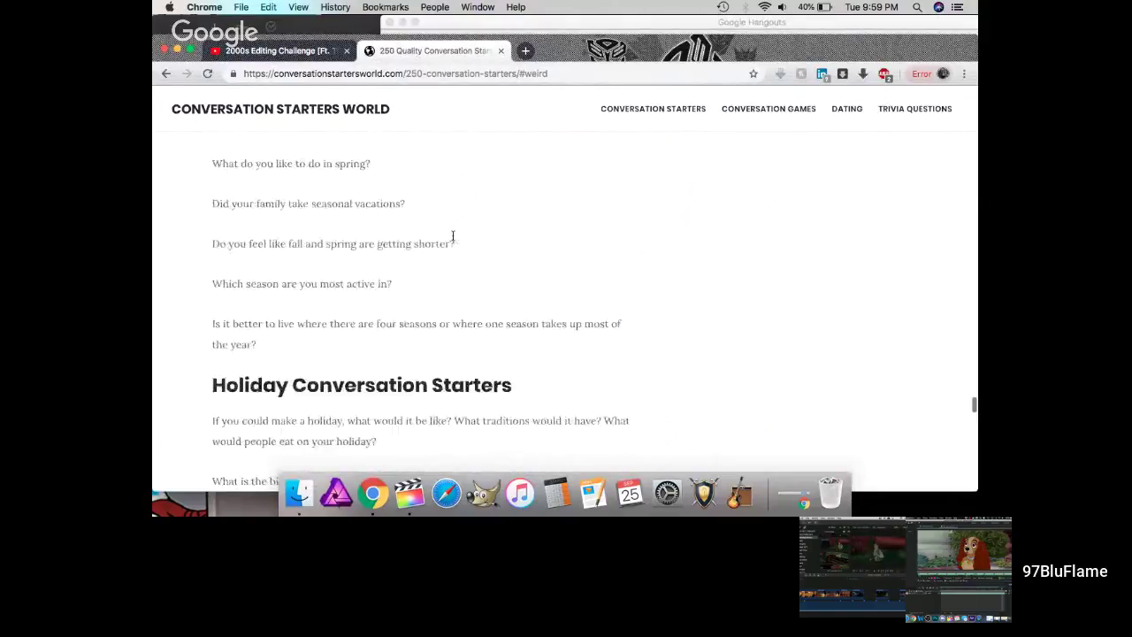
scroll(452, 237, up, 2)
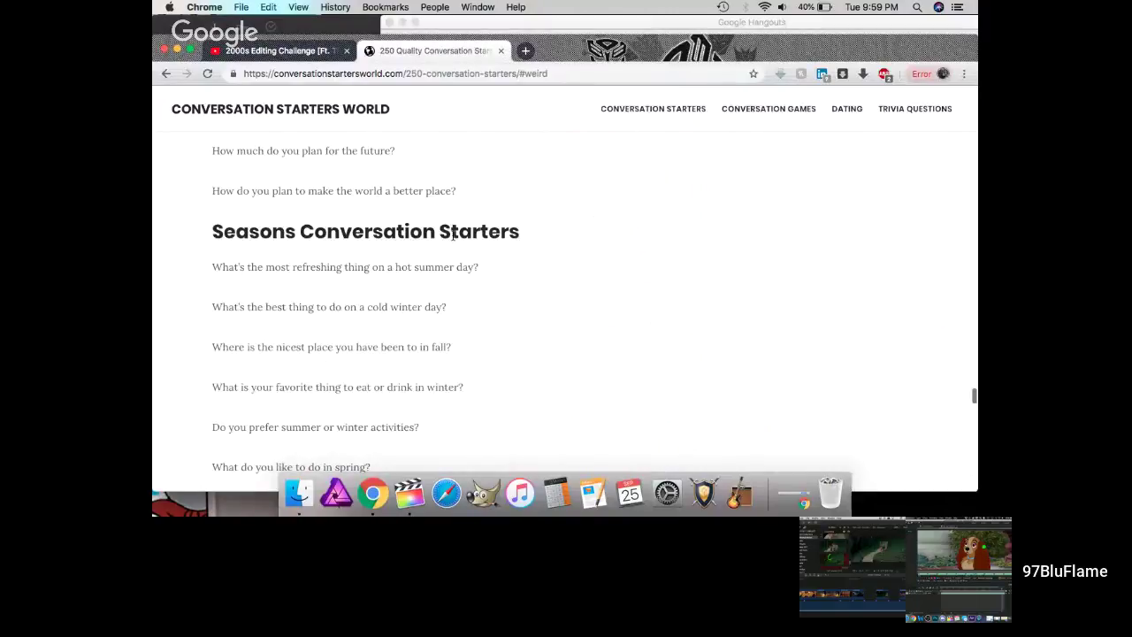
scroll(453, 235, up, 6)
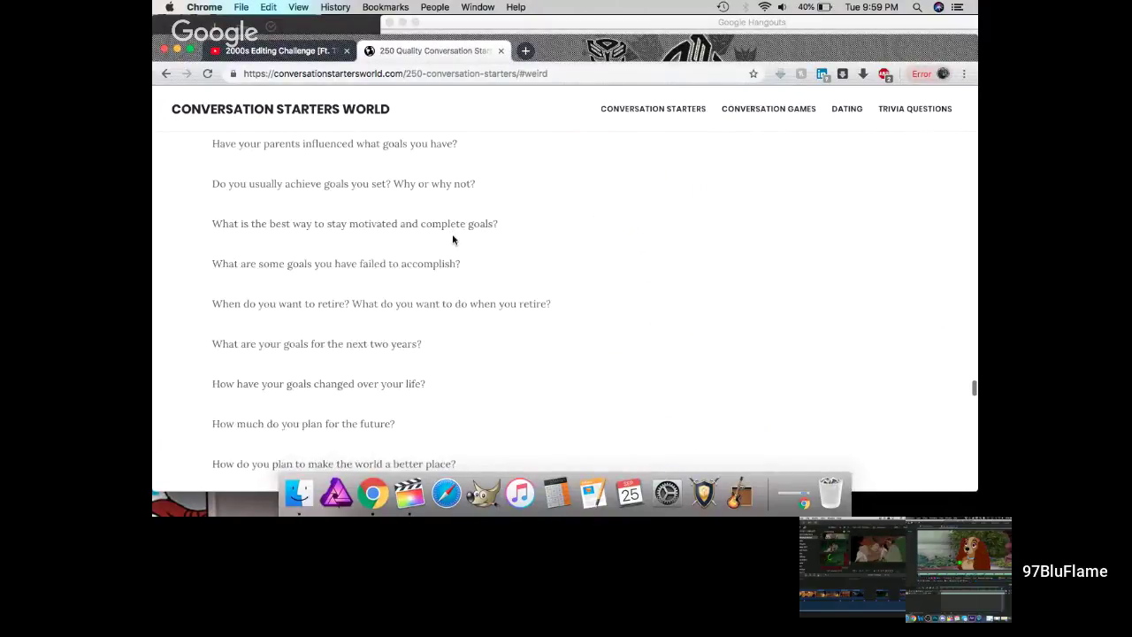
scroll(452, 233, up, 12)
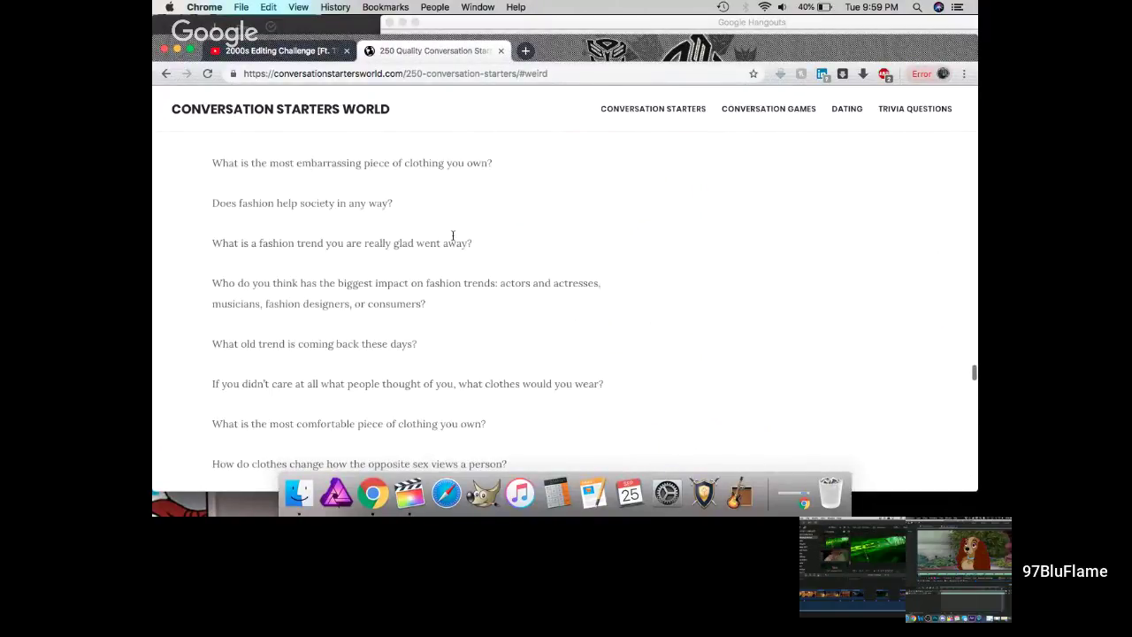
scroll(452, 235, up, 5)
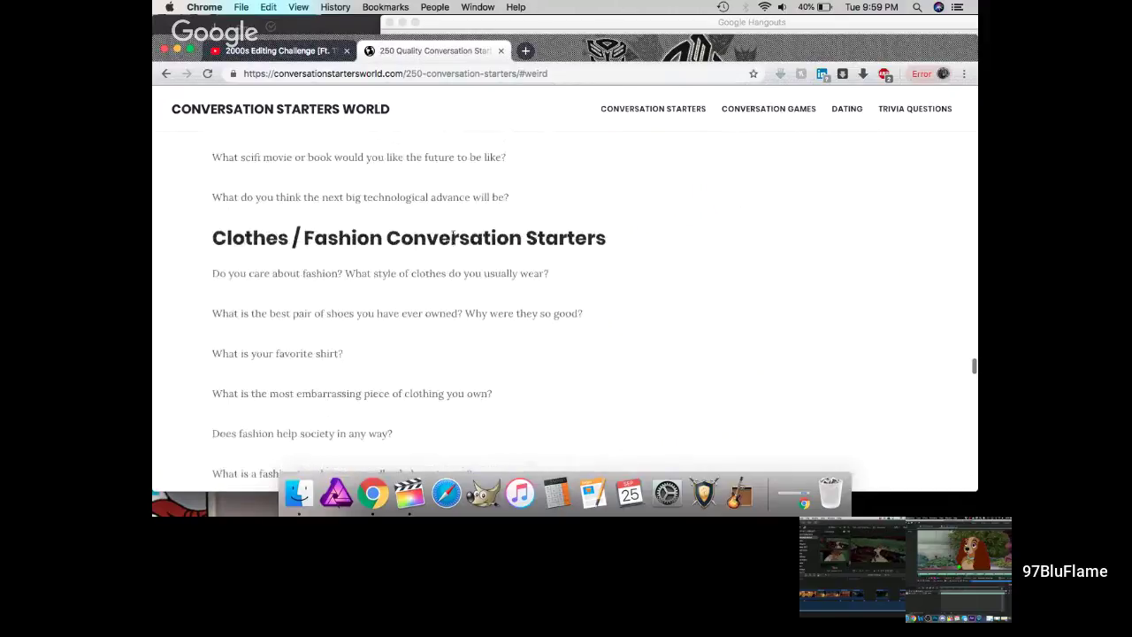
scroll(453, 236, up, 2)
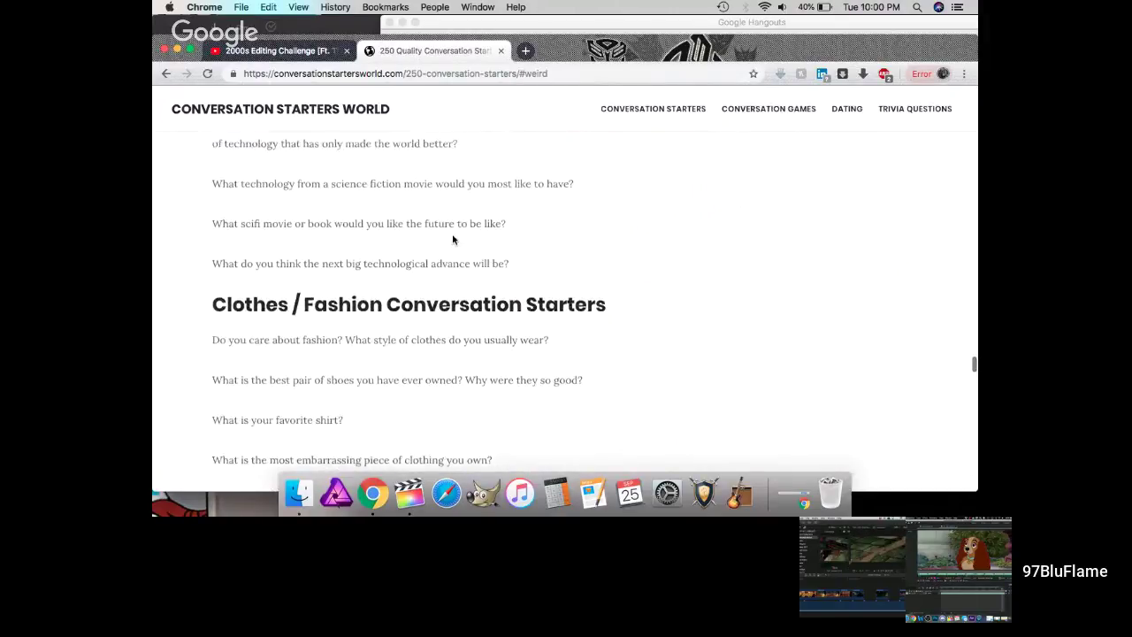
scroll(452, 236, up, 5)
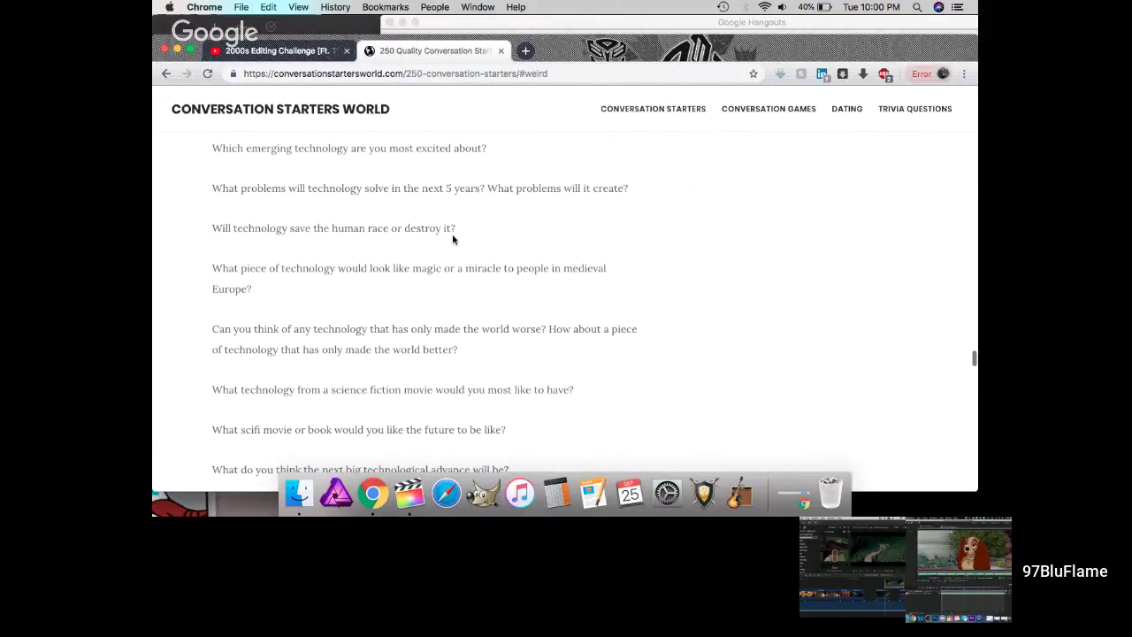
click(588, 24)
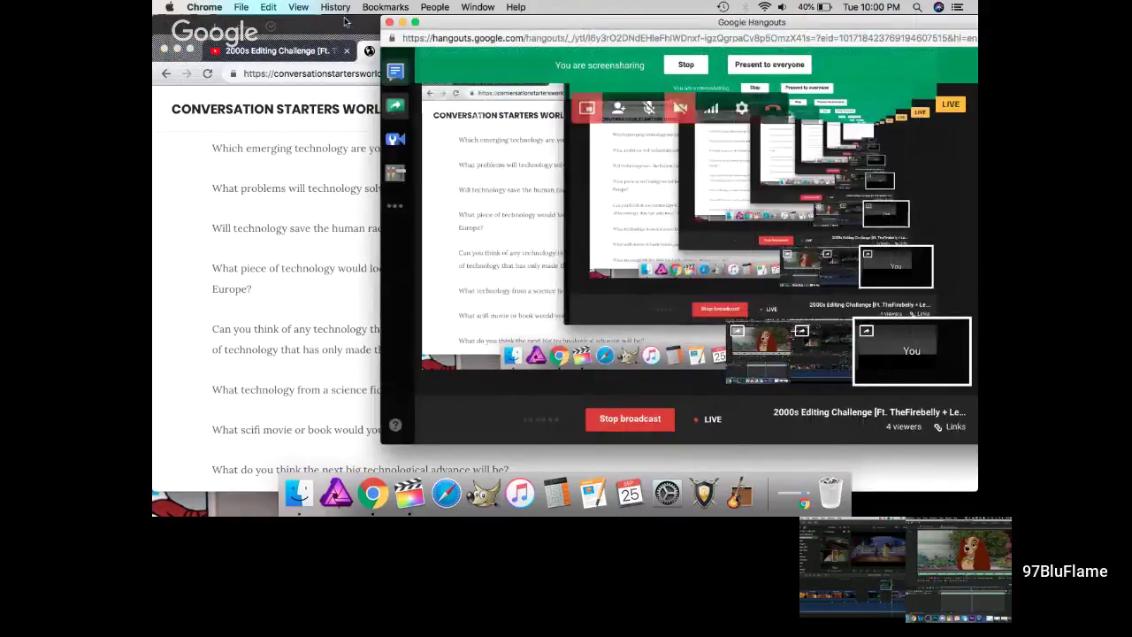
click(346, 25)
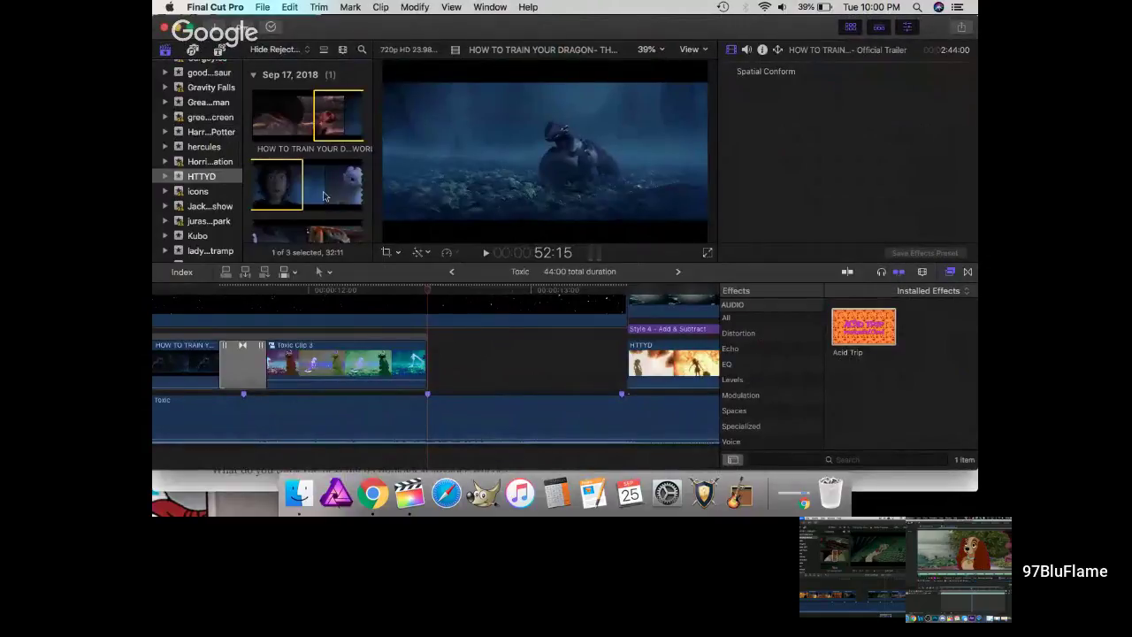
- Select a 7:14 range of the Hidden World trailer and place it in the Toxic timeline directly after Toxic Clip 3
drag(338, 184, 281, 183)
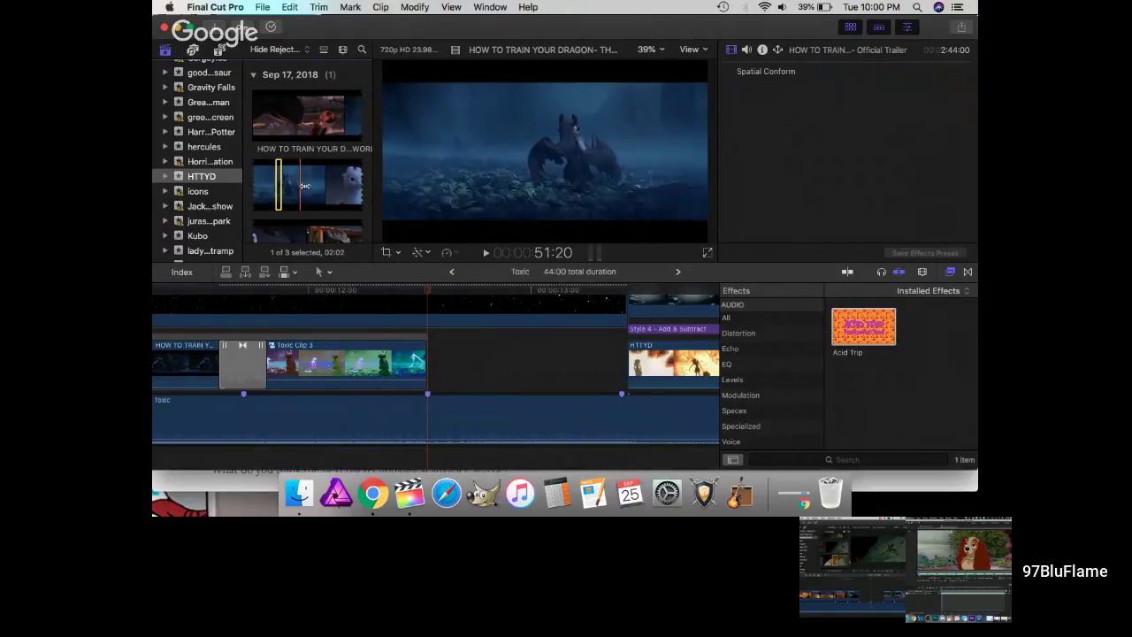
drag(298, 186, 321, 187)
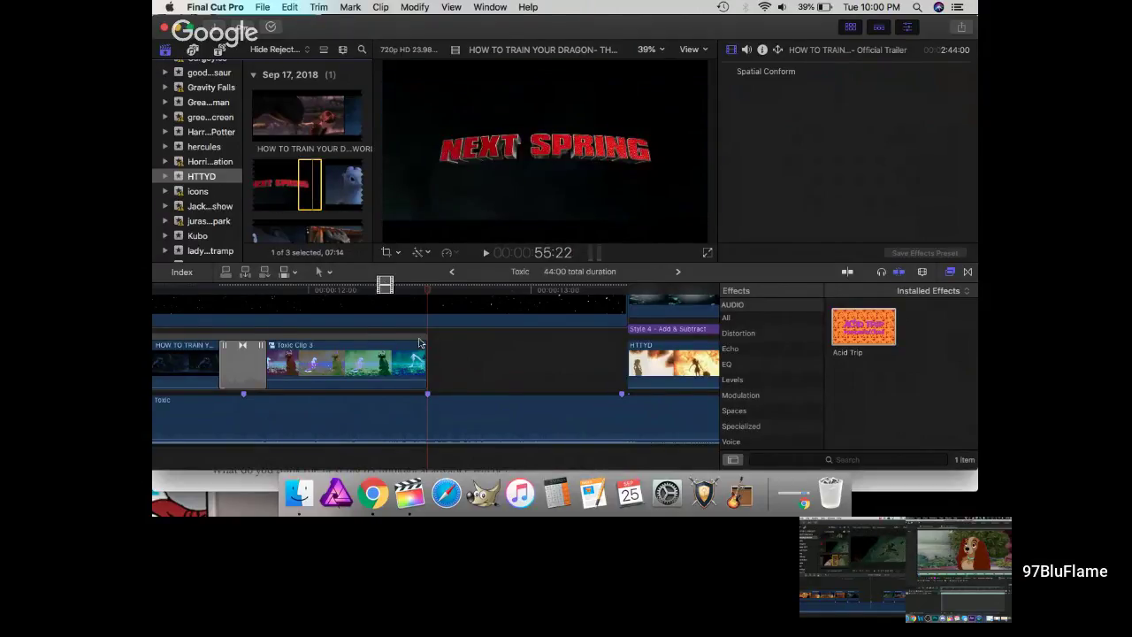
key(w)
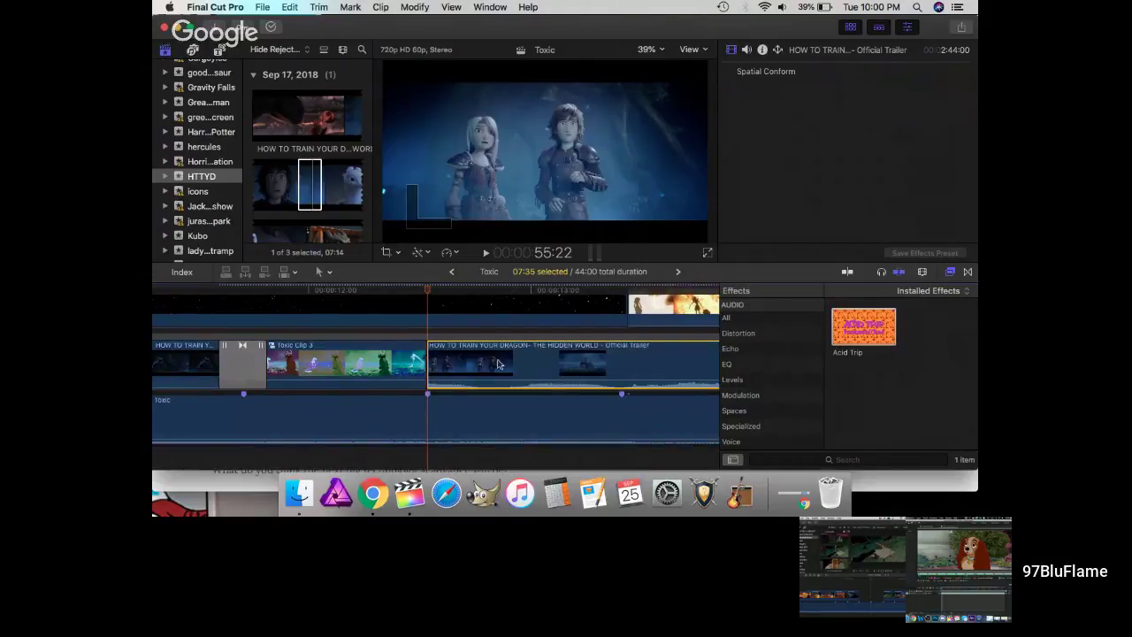
- Trim the start of the new Hidden World clip to a 7:00 duration and split it at 13:26, where the HTTYD clip begins
drag(434, 363, 555, 370)
click(581, 296)
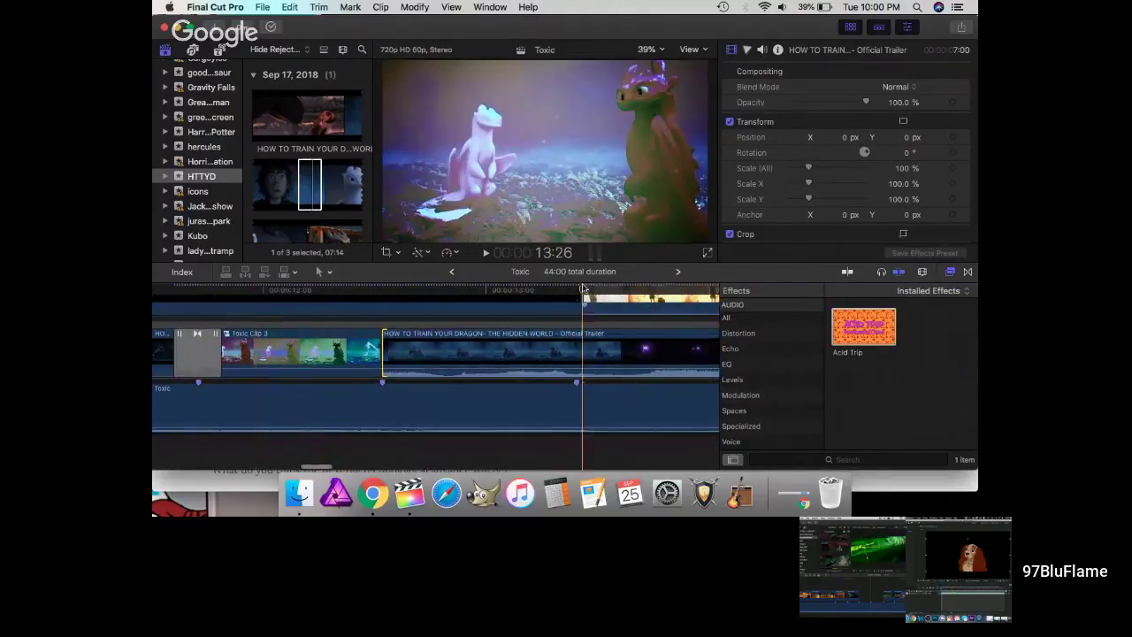
key(super+b)
click(607, 350)
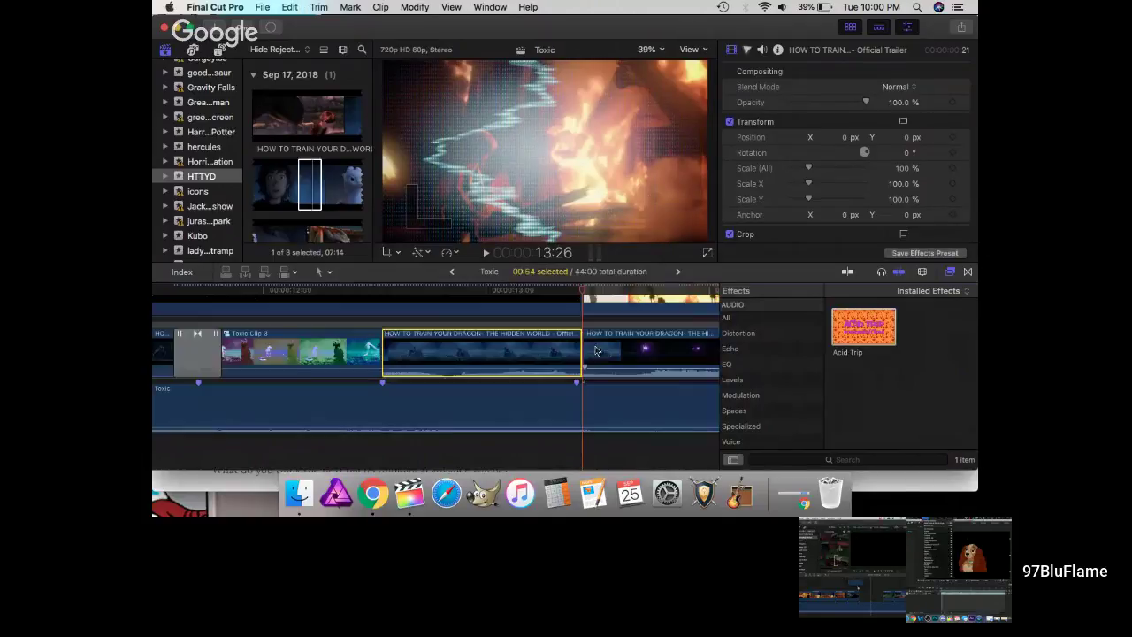
- Play the Toxic timeline from 12:23 through the dark dragon trailer clip and park the playhead at 12:50
drag(508, 378, 433, 303)
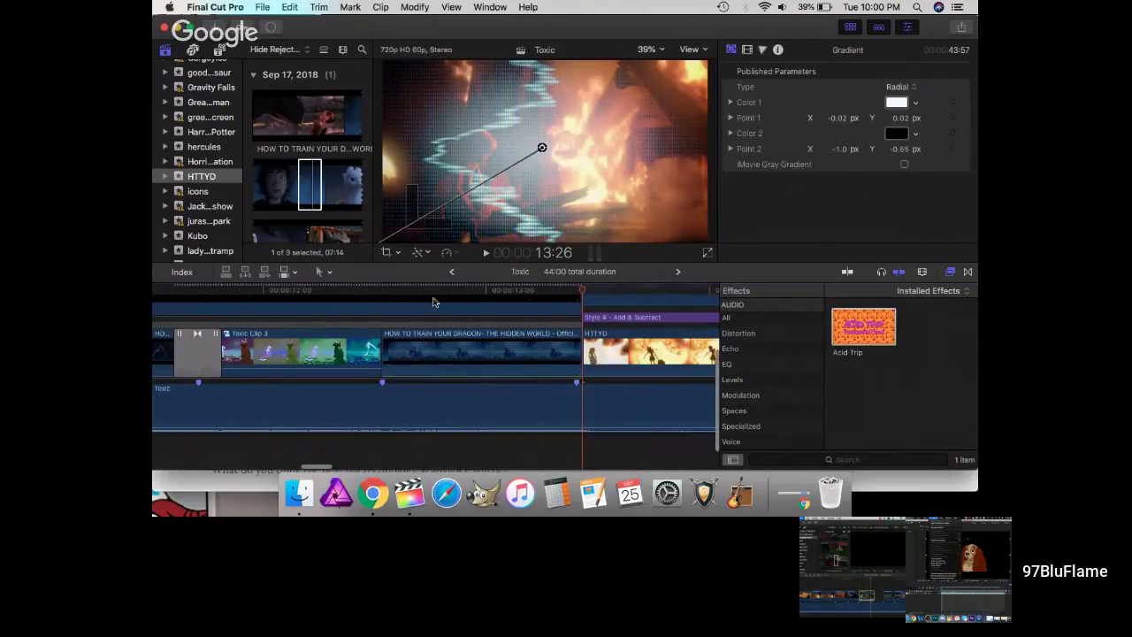
click(350, 293)
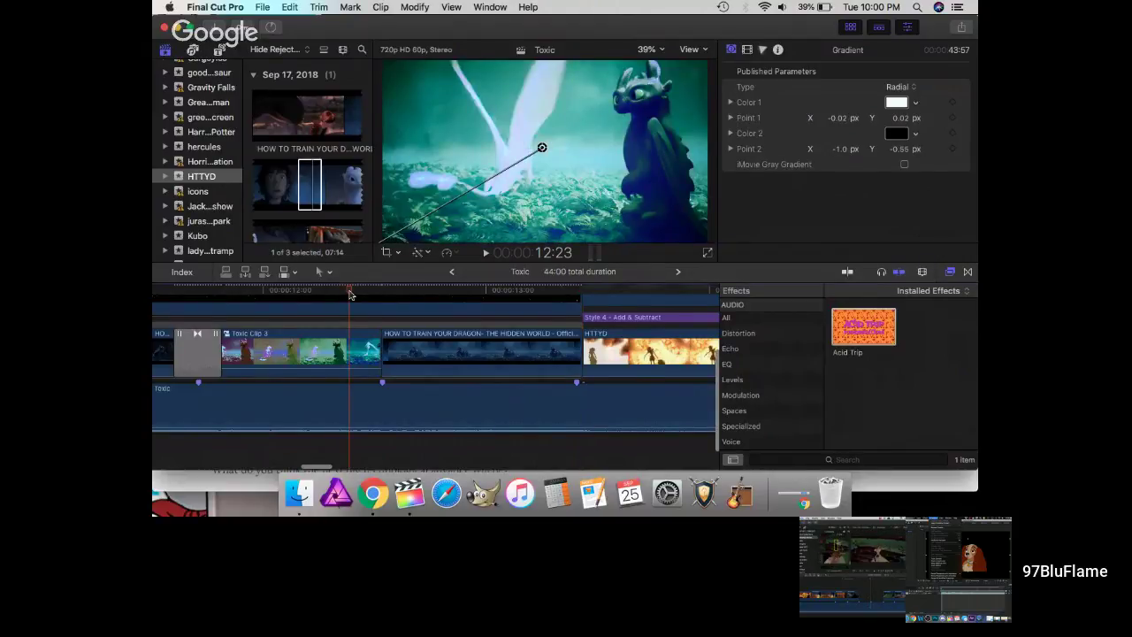
key(space)
key(space)
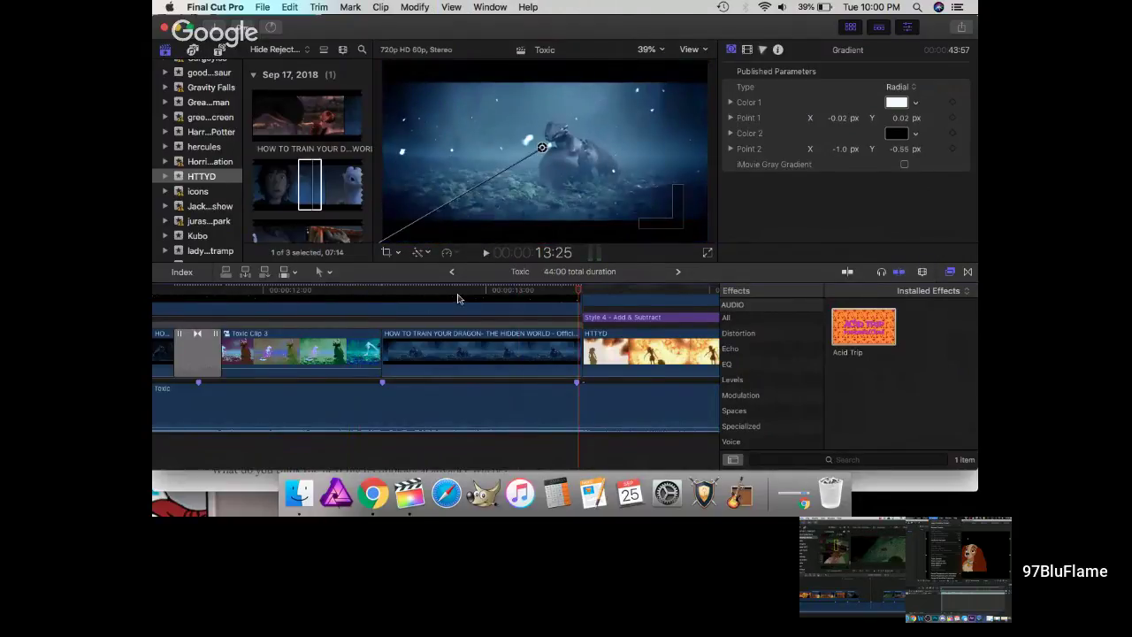
click(455, 303)
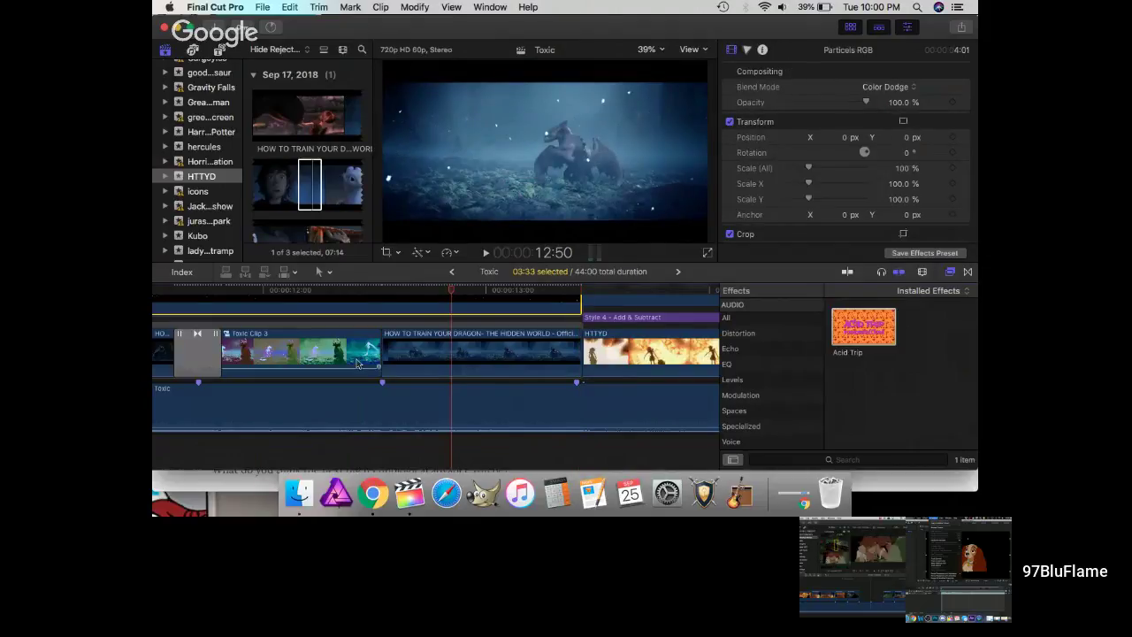
- Try to paste the Scale and Crop attributes of Toxic Clip 3 onto the dragon trailer clip right after it
click(456, 363)
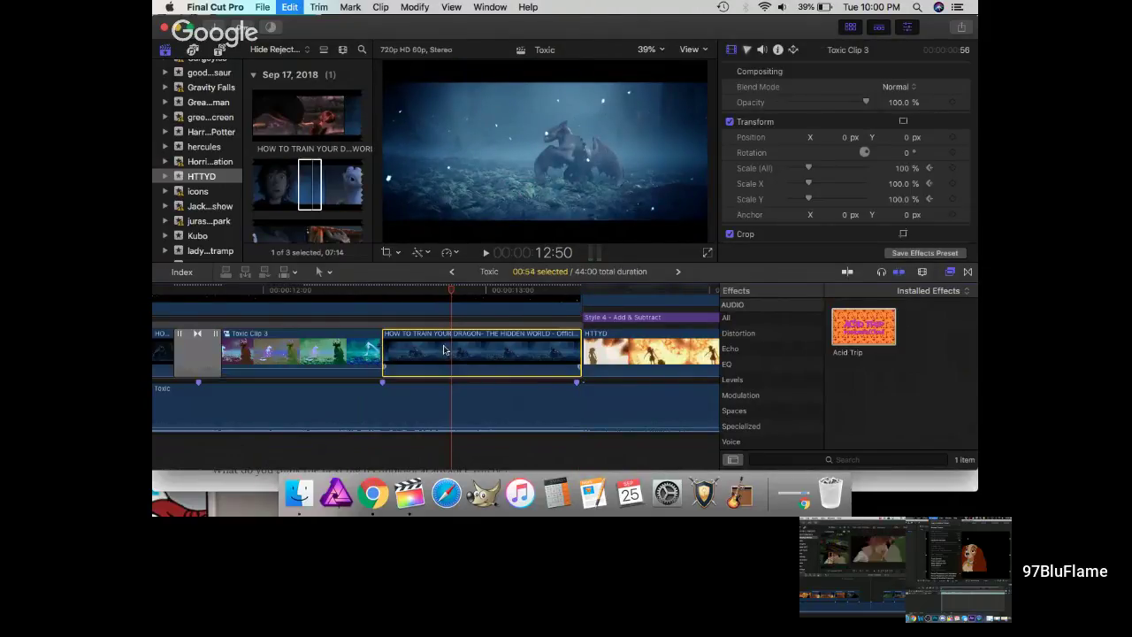
key(super+shift+v)
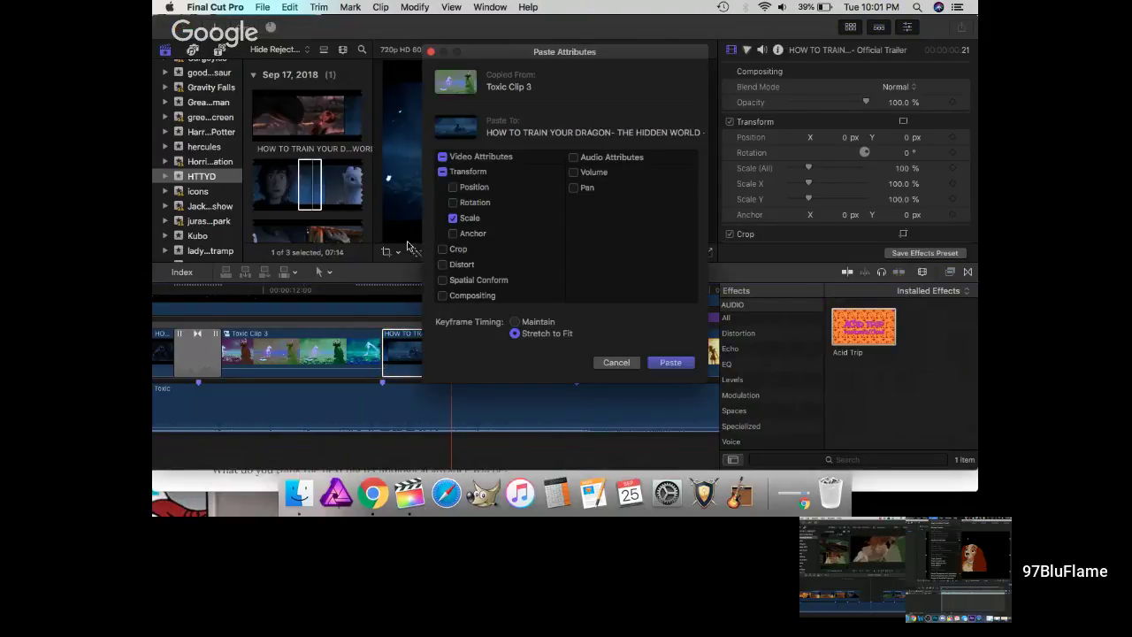
scroll(541, 246, down, 1)
scroll(541, 245, down, 1)
click(458, 236)
scroll(484, 235, down, 2)
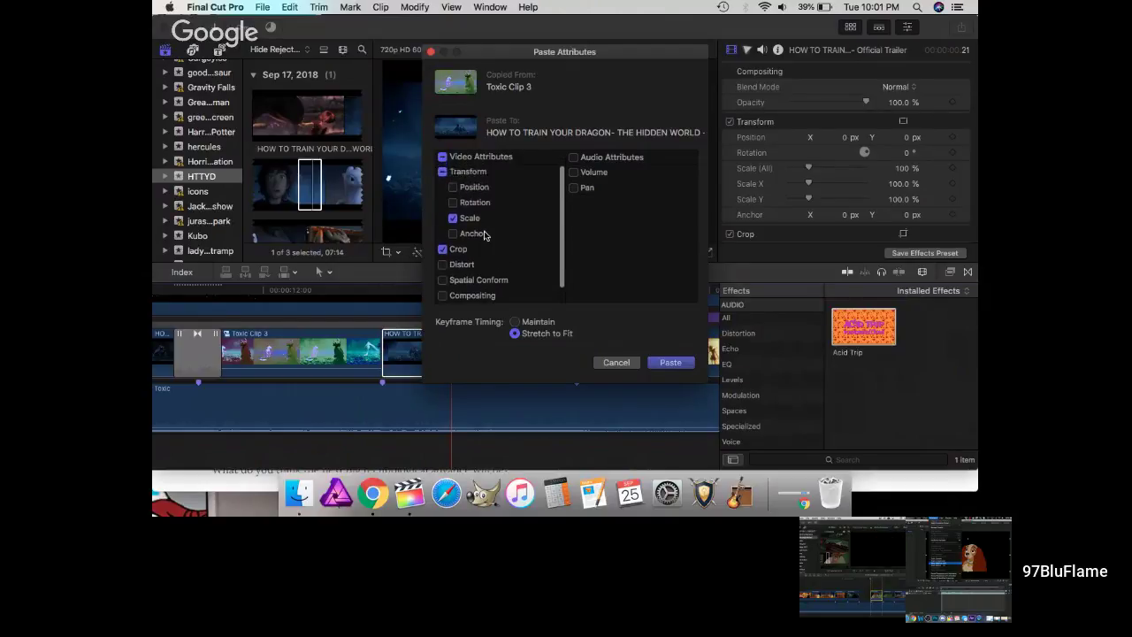
click(617, 363)
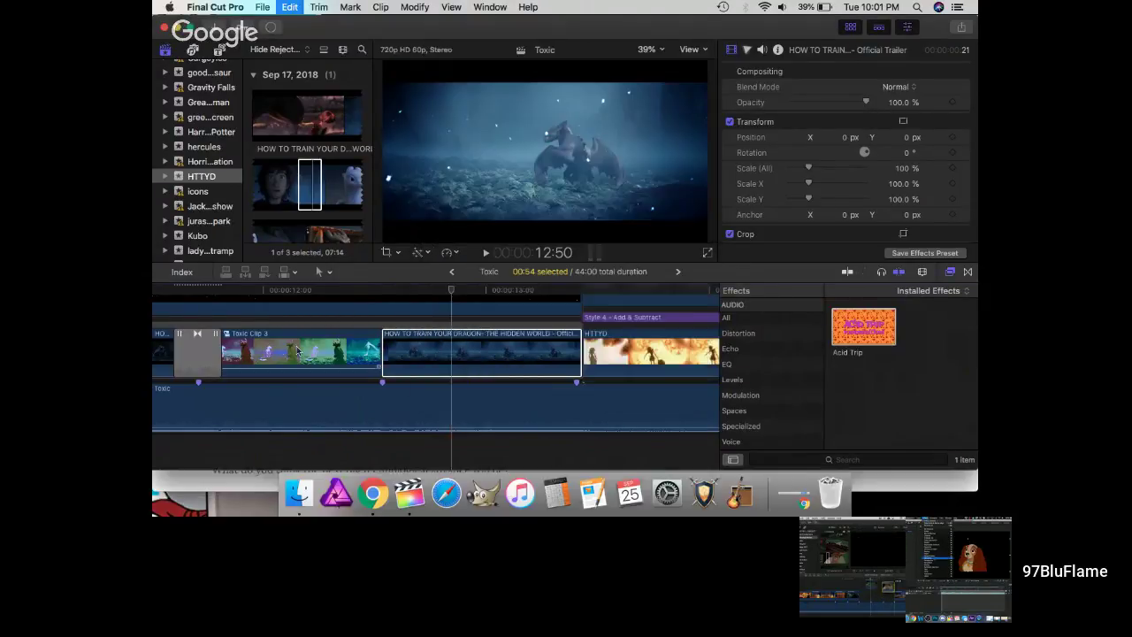
- Try to paste the attributes of Toxic Clip 2 onto the dragon trailer clip that follows Toxic Clip 3
scroll(297, 351, left, 6)
click(297, 352)
key(super+c)
scroll(563, 358, right, 3)
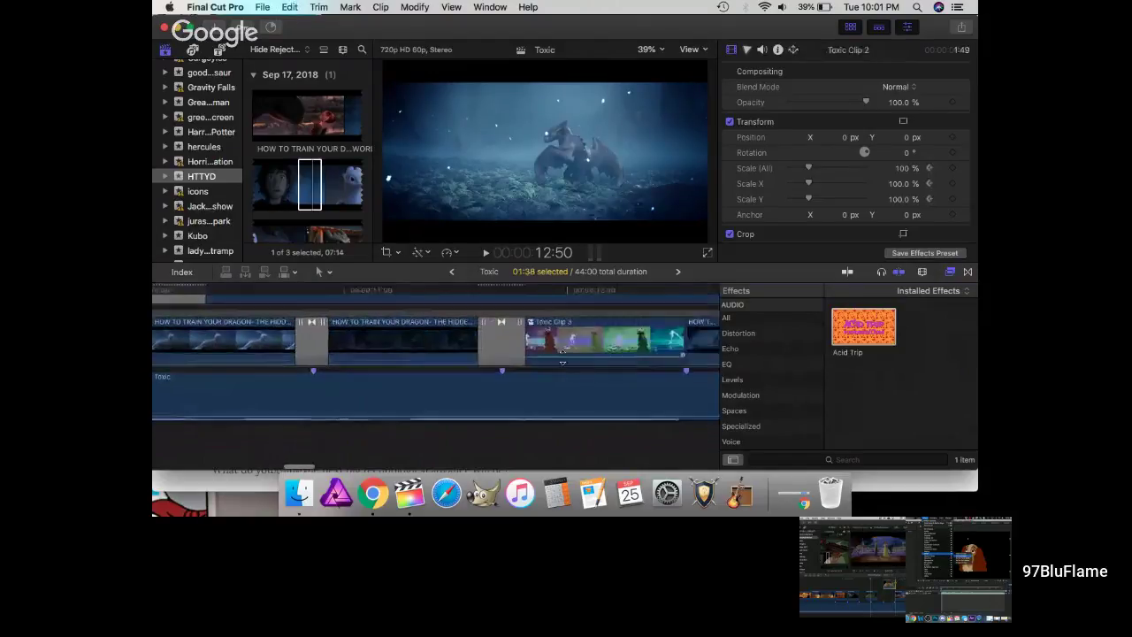
scroll(563, 357, right, 1)
click(570, 345)
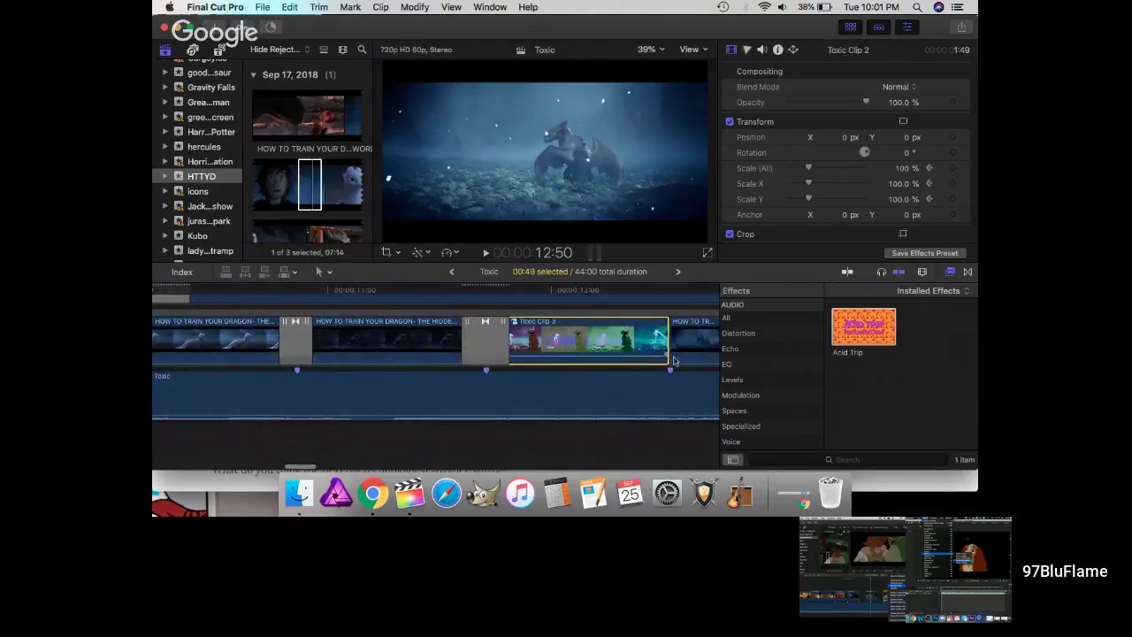
scroll(570, 345, right, 4)
click(622, 334)
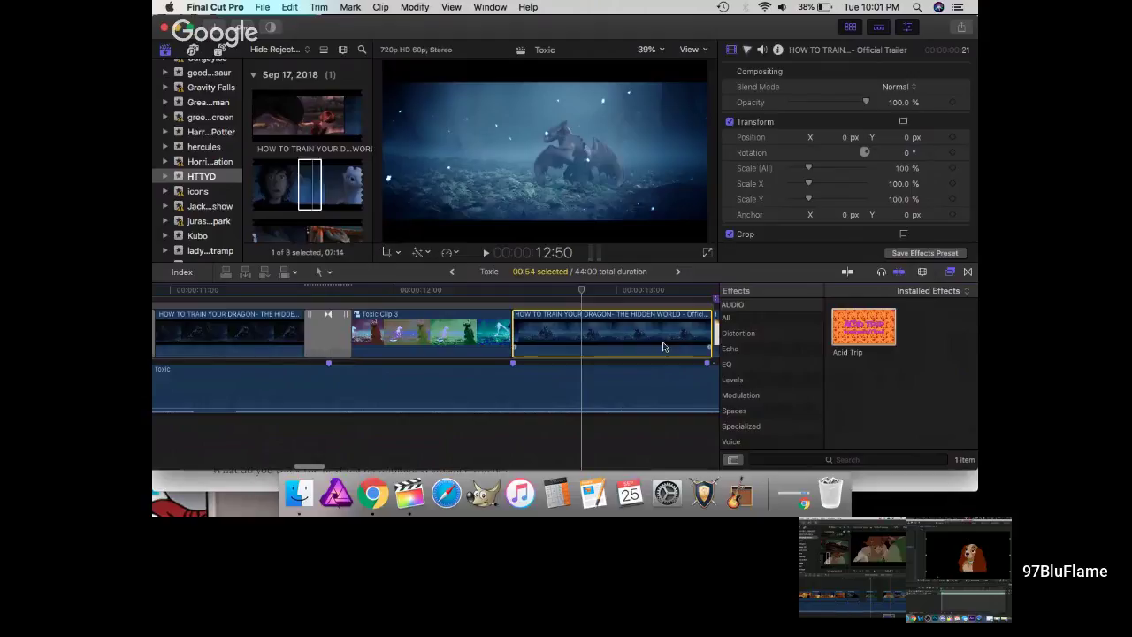
key(super+shift+v)
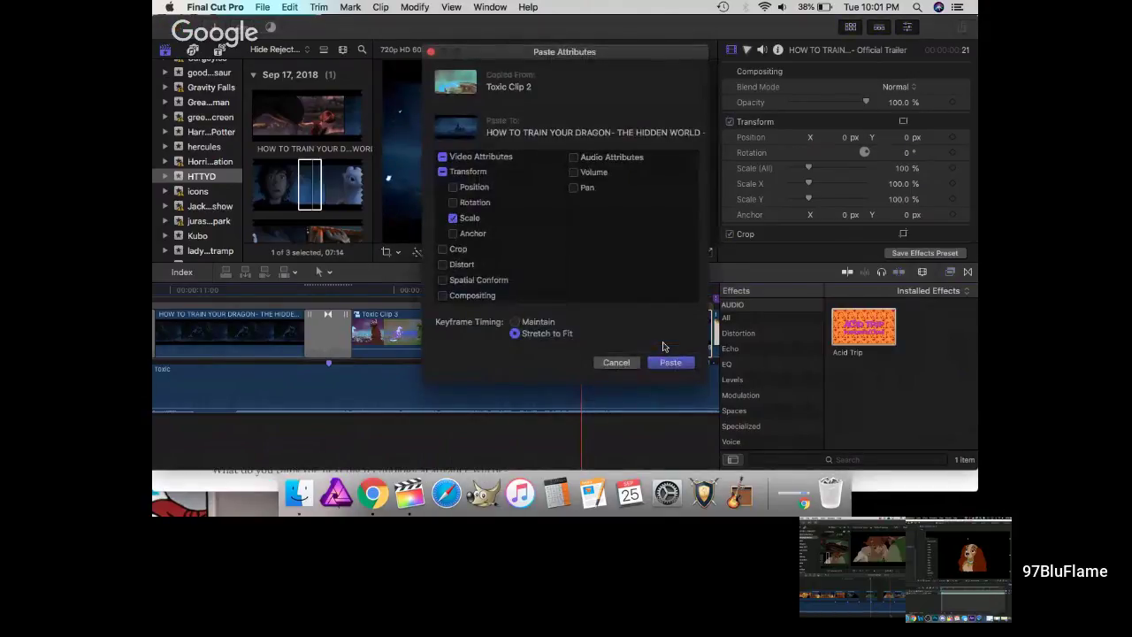
scroll(534, 183, down, 2)
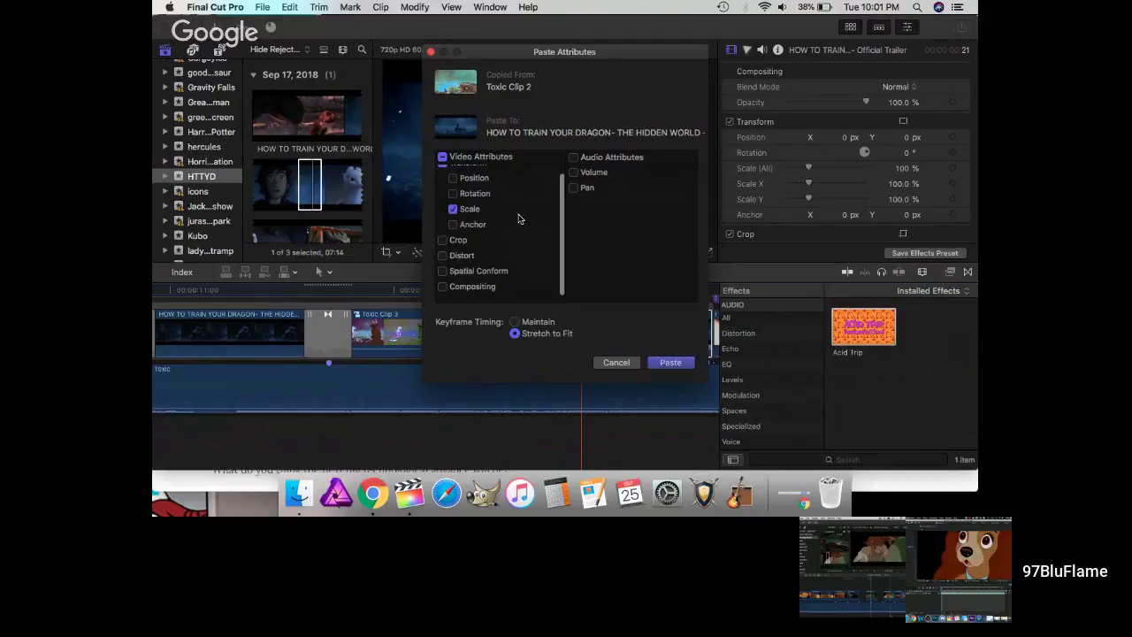
scroll(519, 218, up, 1)
scroll(518, 219, down, 2)
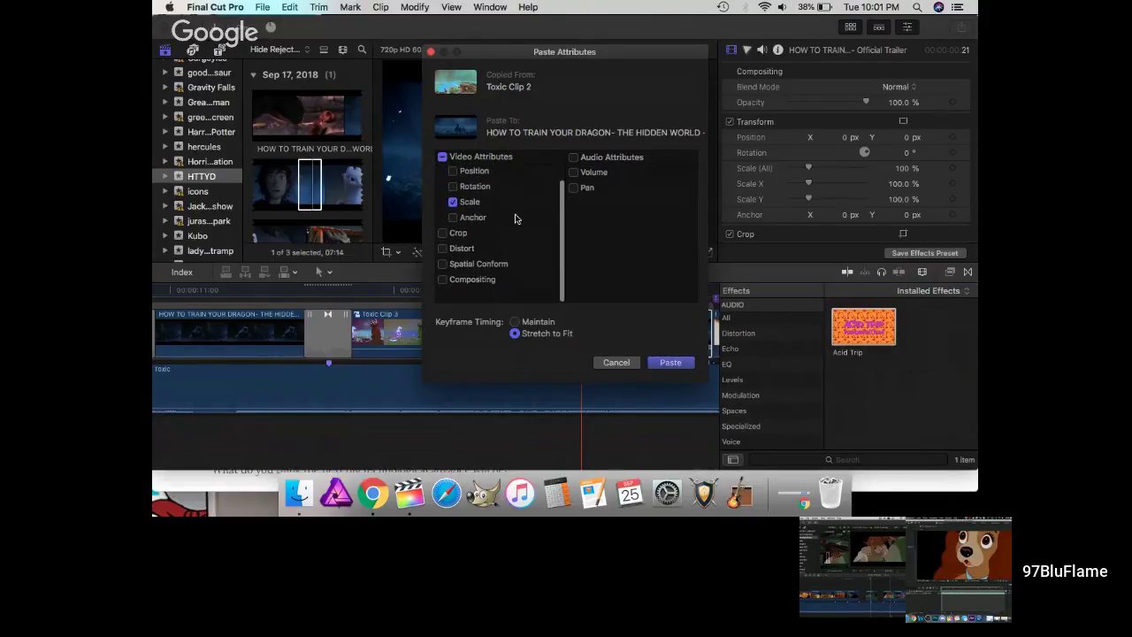
click(622, 364)
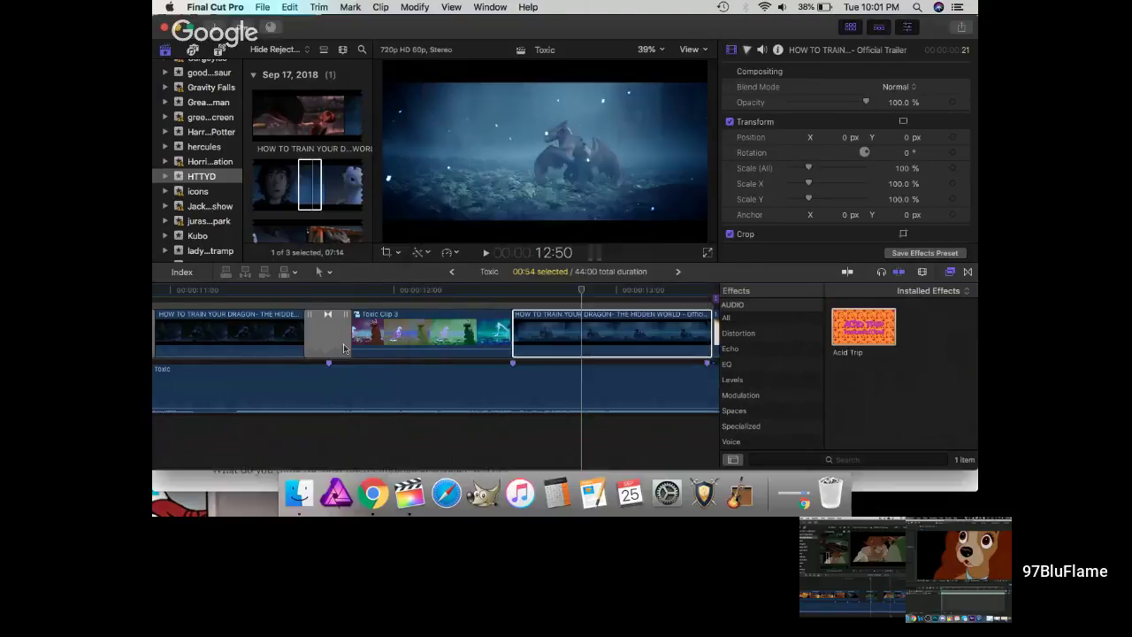
- Open the Toxic Clip 3 compound clip, examine the effects on its lower trailer clip, and return to the Toxic timeline
double_click(380, 331)
click(463, 383)
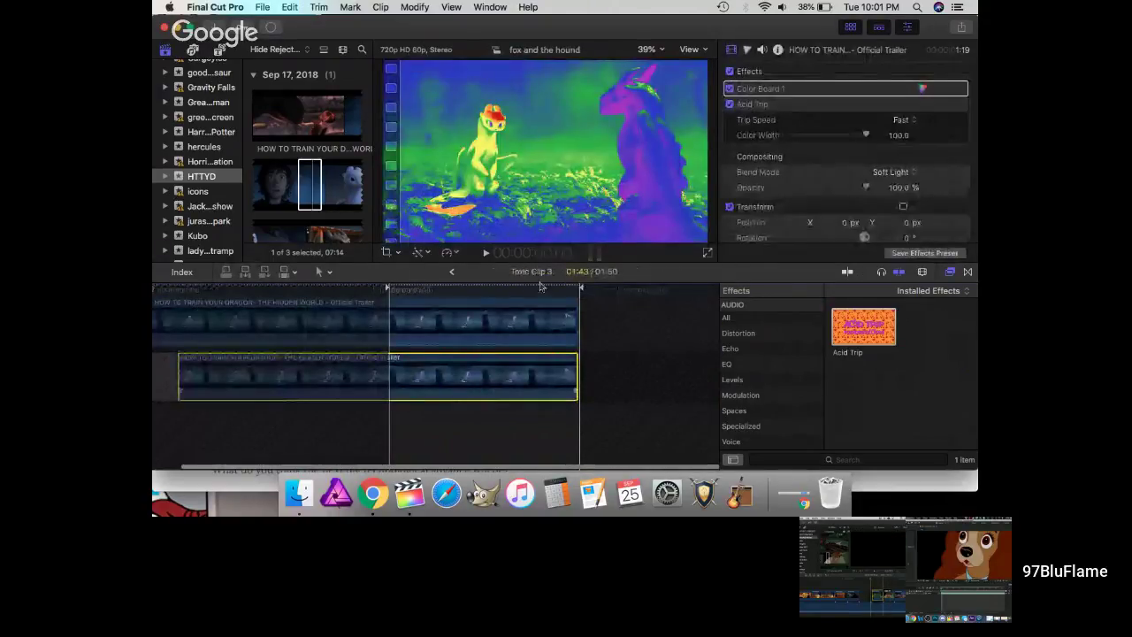
key(super+z)
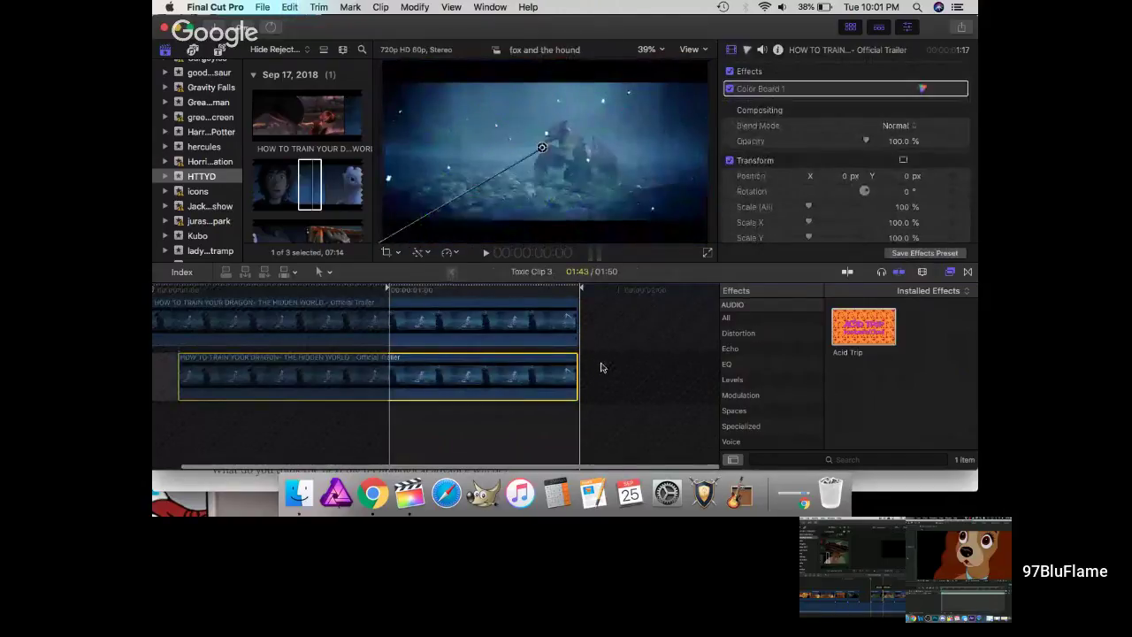
key(super+bracketleft)
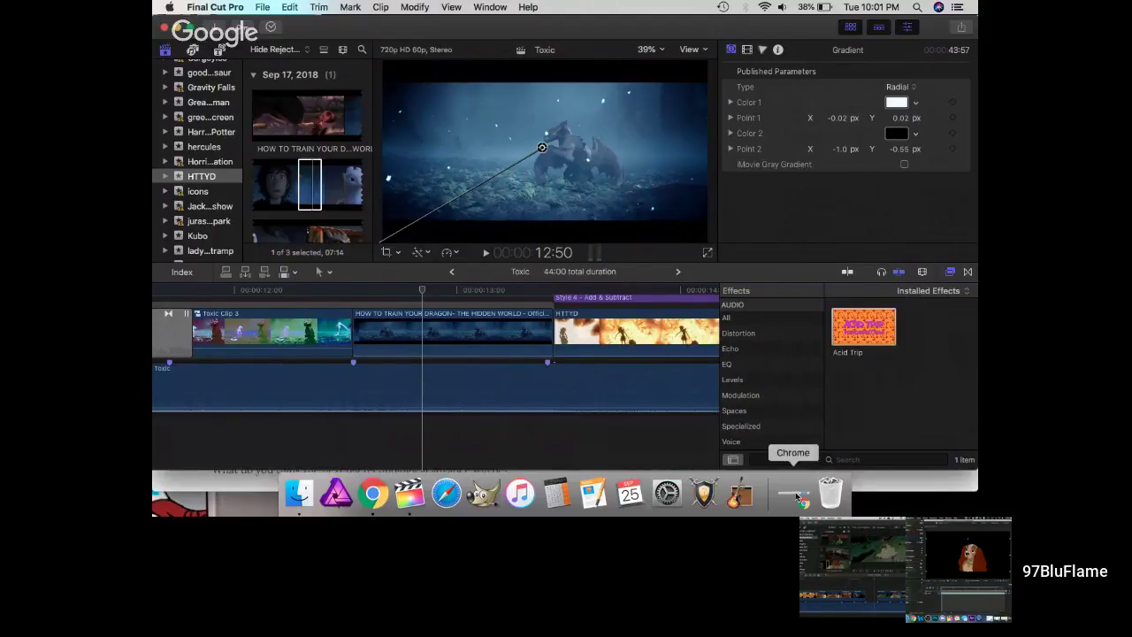
- Switch to Chrome to look at the conversation starters page, and minimise its window
click(242, 487)
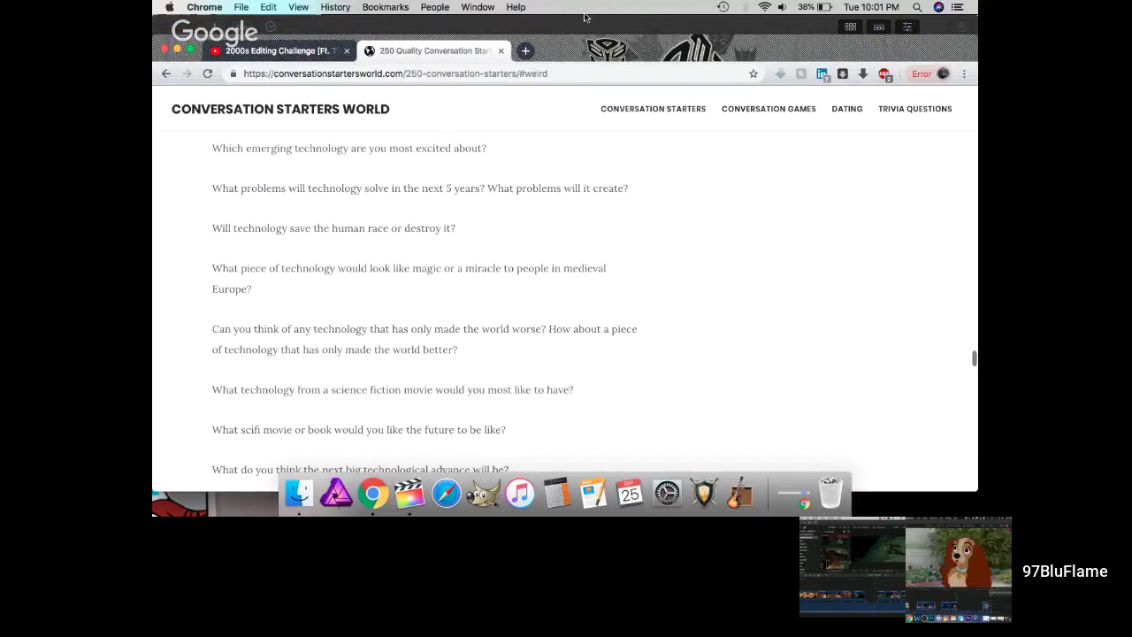
key(super+m)
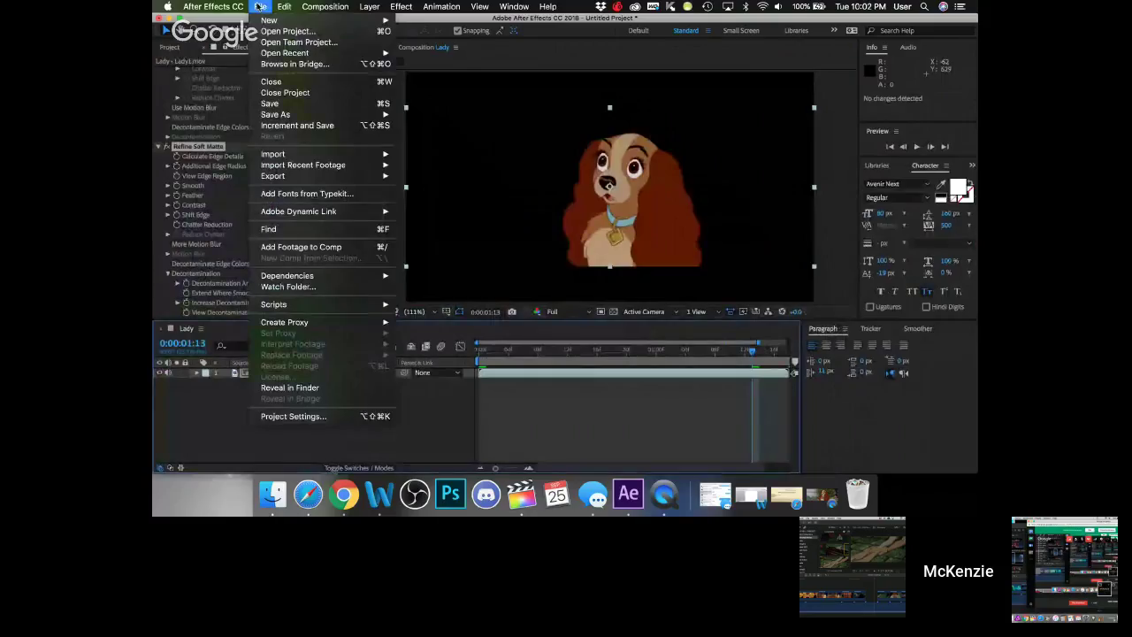
- In After Effects, add the Lady composition to the render queue and return to the composition's timeline
mouse_move(323, 176)
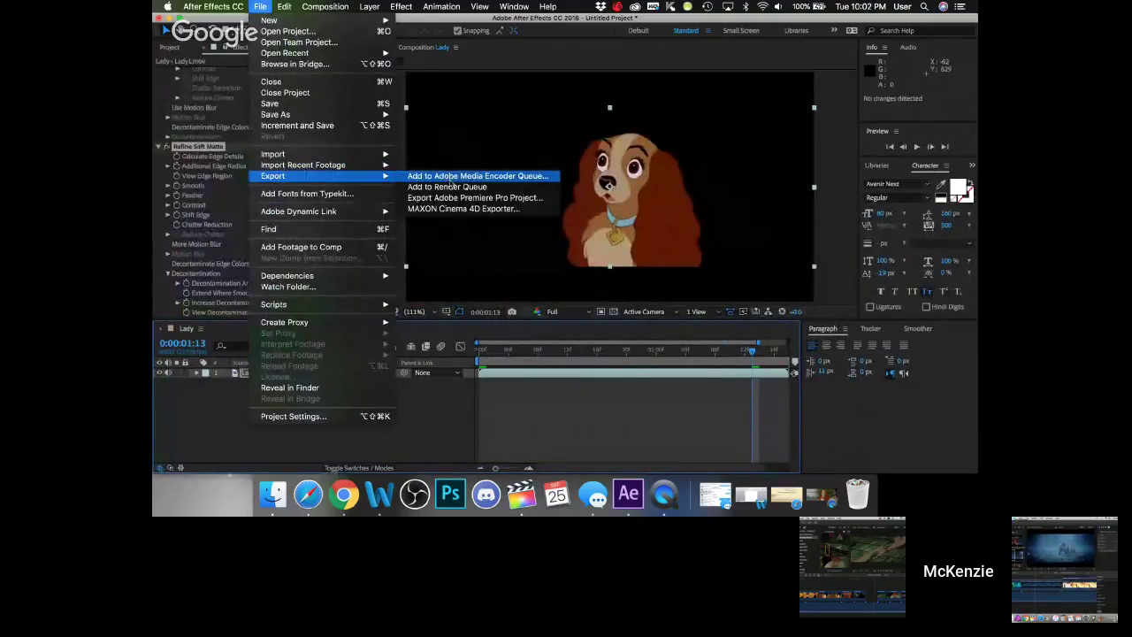
click(489, 189)
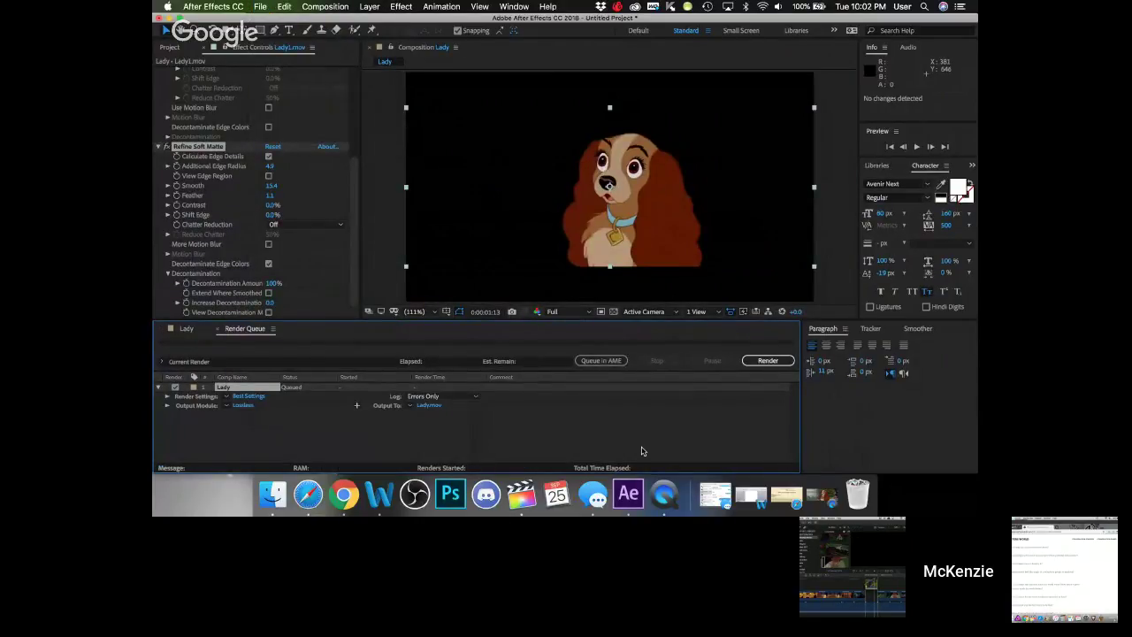
click(189, 329)
click(219, 329)
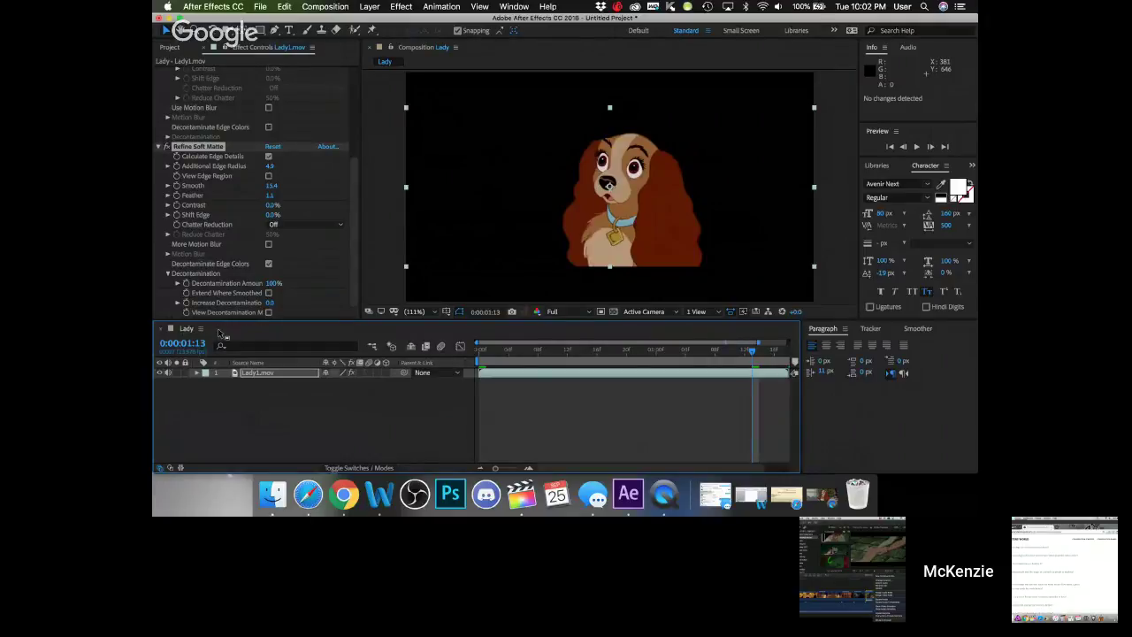
- Create a 1280 x 720 px green solid named Green Solid 1 and place it below the Lady1.mov layer
click(365, 6)
mouse_move(482, 22)
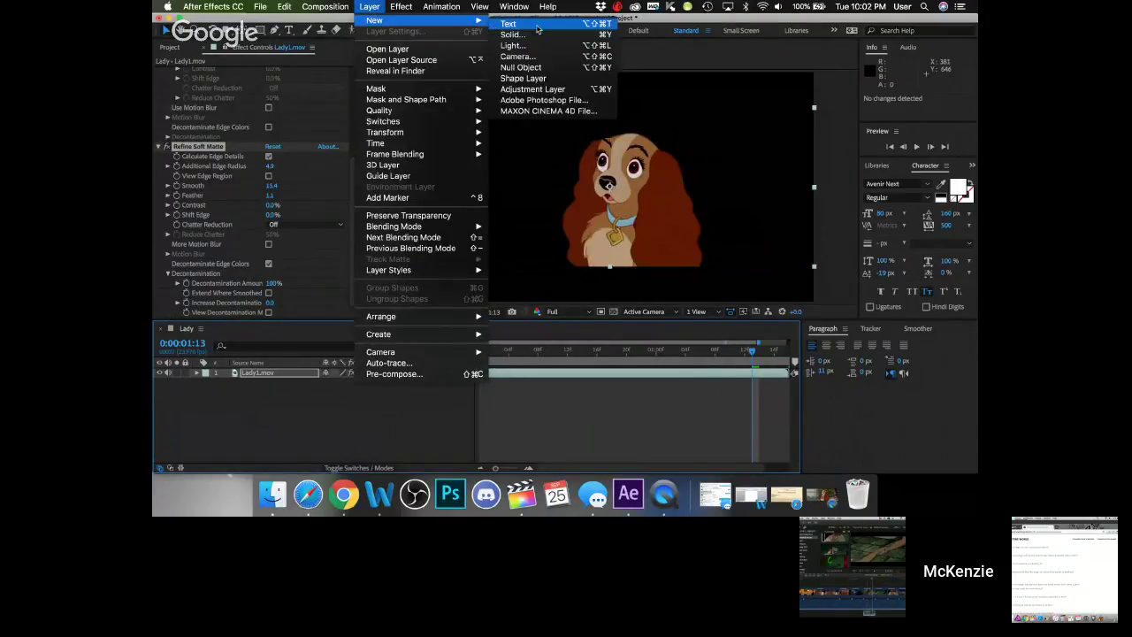
click(515, 35)
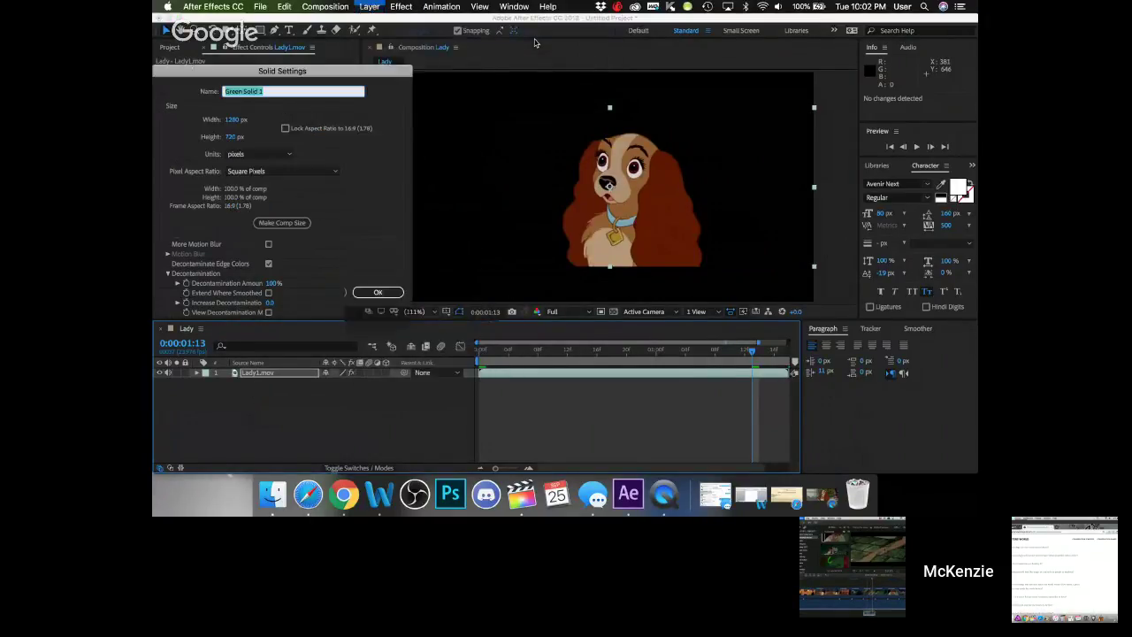
click(381, 292)
drag(254, 373, 247, 395)
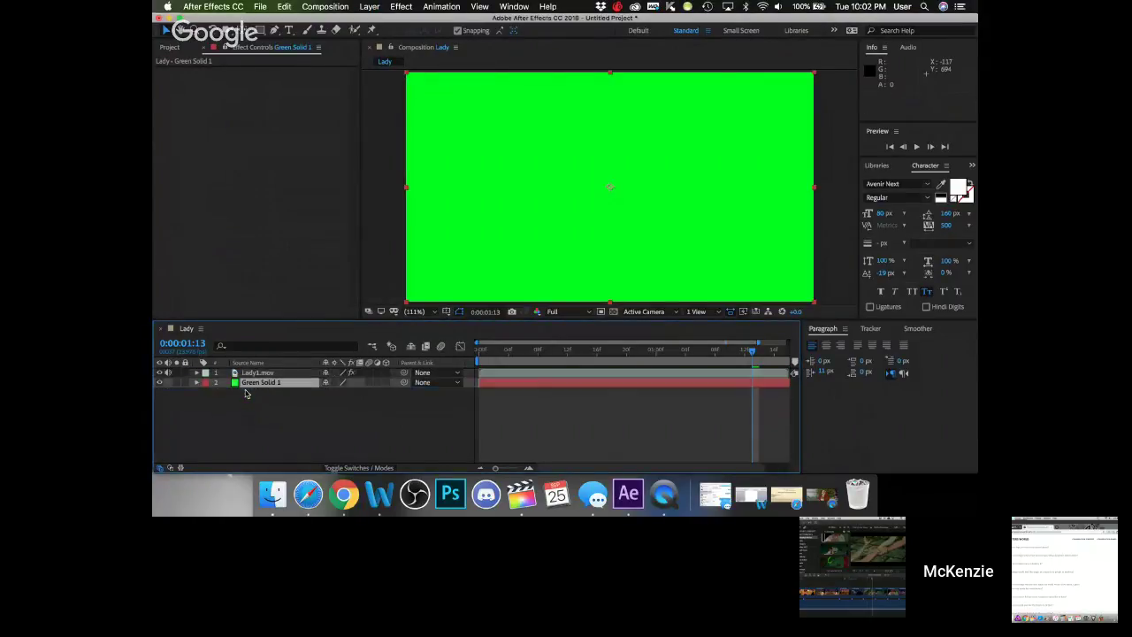
- Try a Roto Brush Matte feather of 2 on the Lady1.mov layer
click(287, 372)
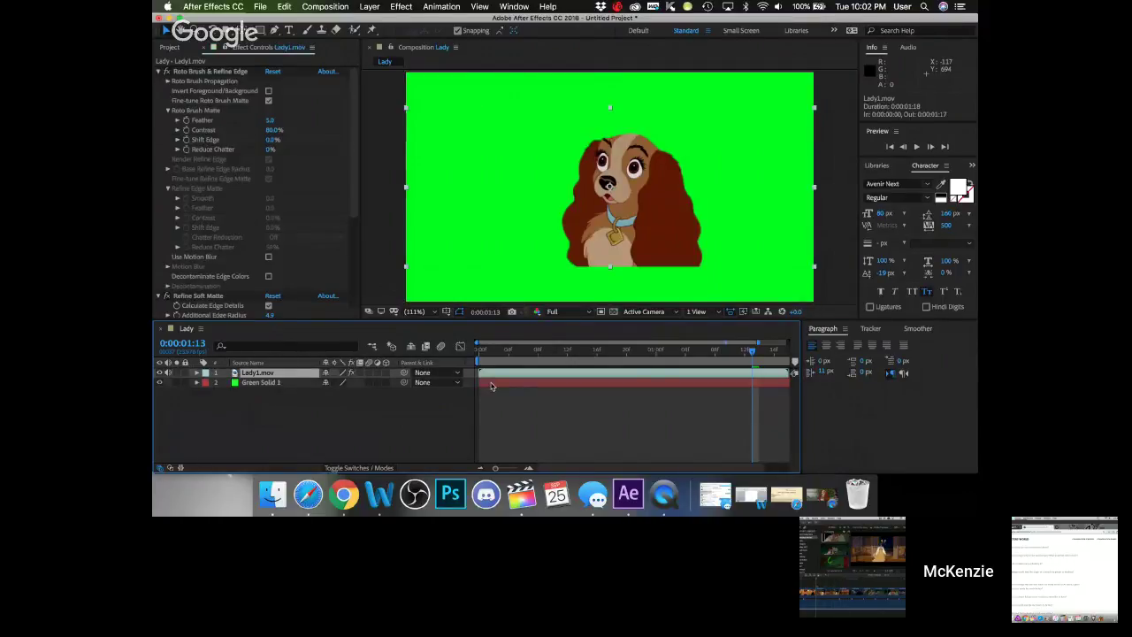
click(272, 122)
text(2)
key(Return)
click(273, 131)
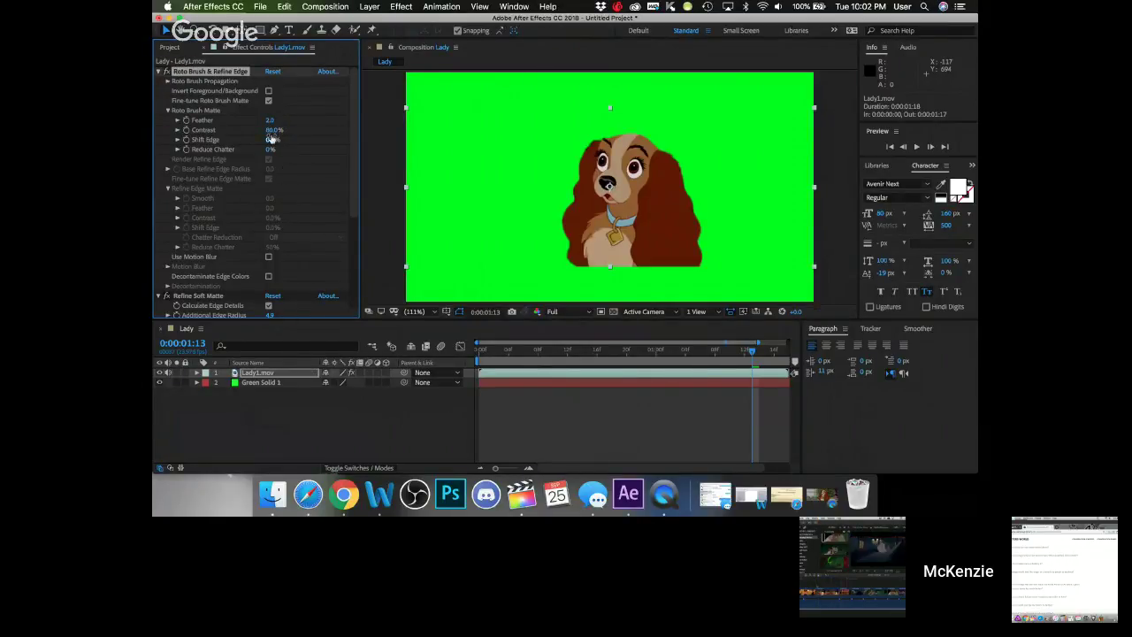
key(Return)
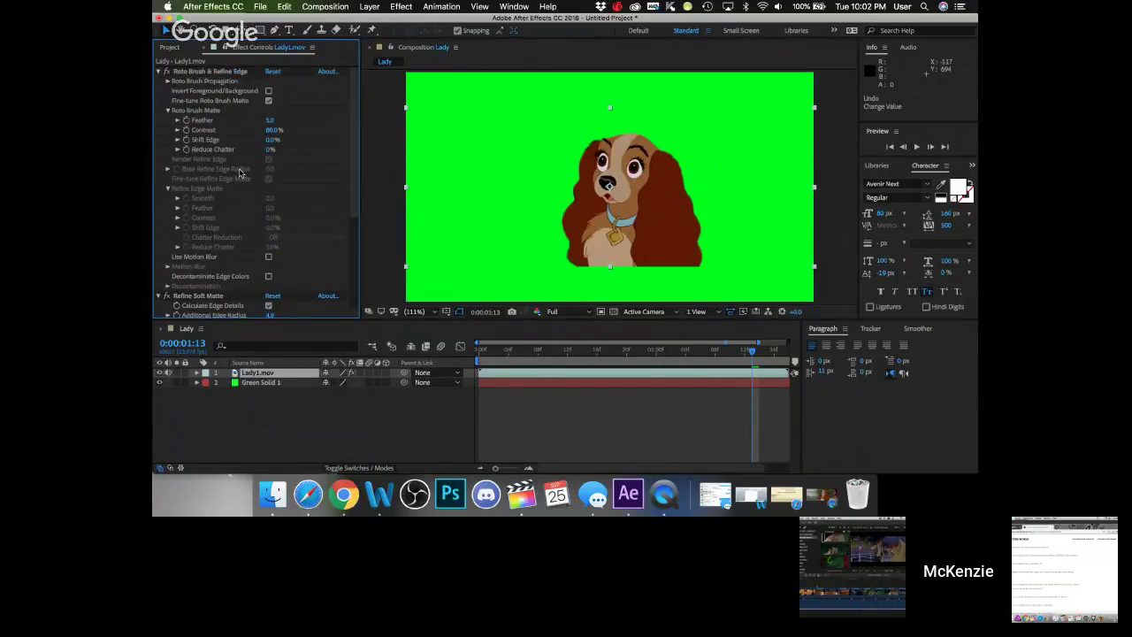
- Set the Additional Edge Radius of the Refine Soft Matte effect on Lady1.mov to 3
scroll(266, 265, down, 3)
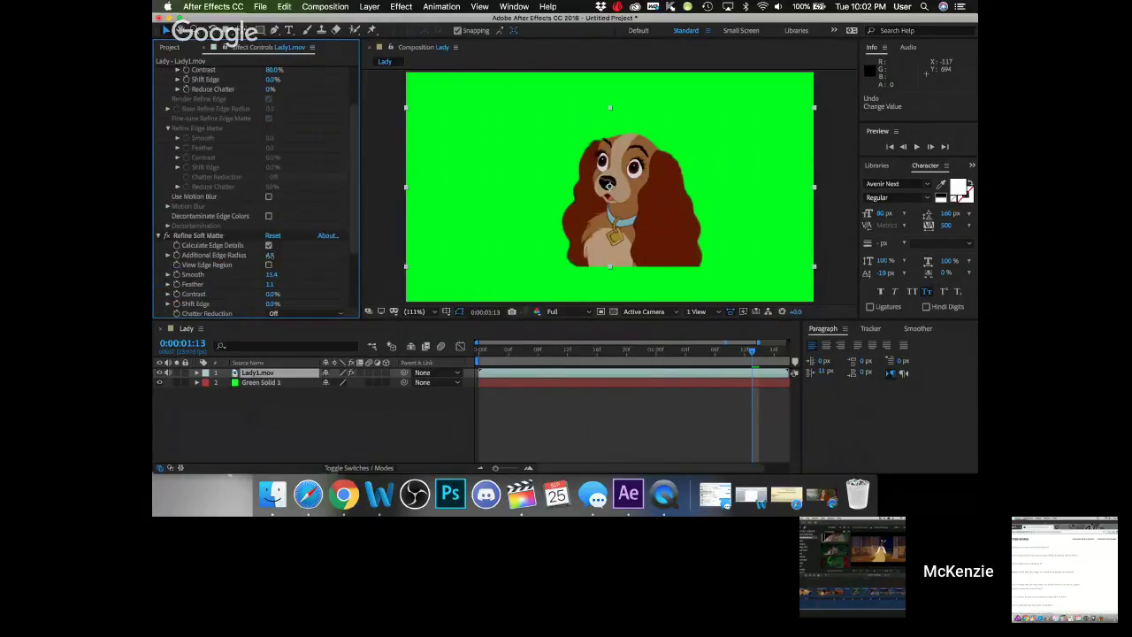
click(271, 255)
text(3)
key(Return)
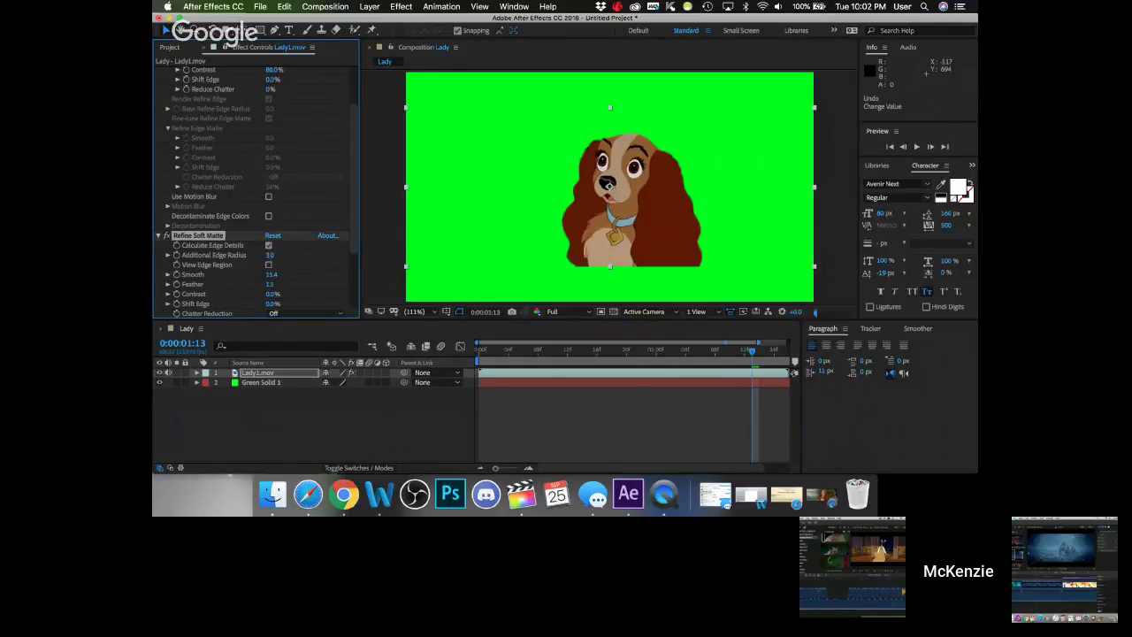
- Set the Feather of the Refine Soft Matte effect on Lady1.mov to 0 and try a Smooth value of 50
scroll(271, 257, down, 2)
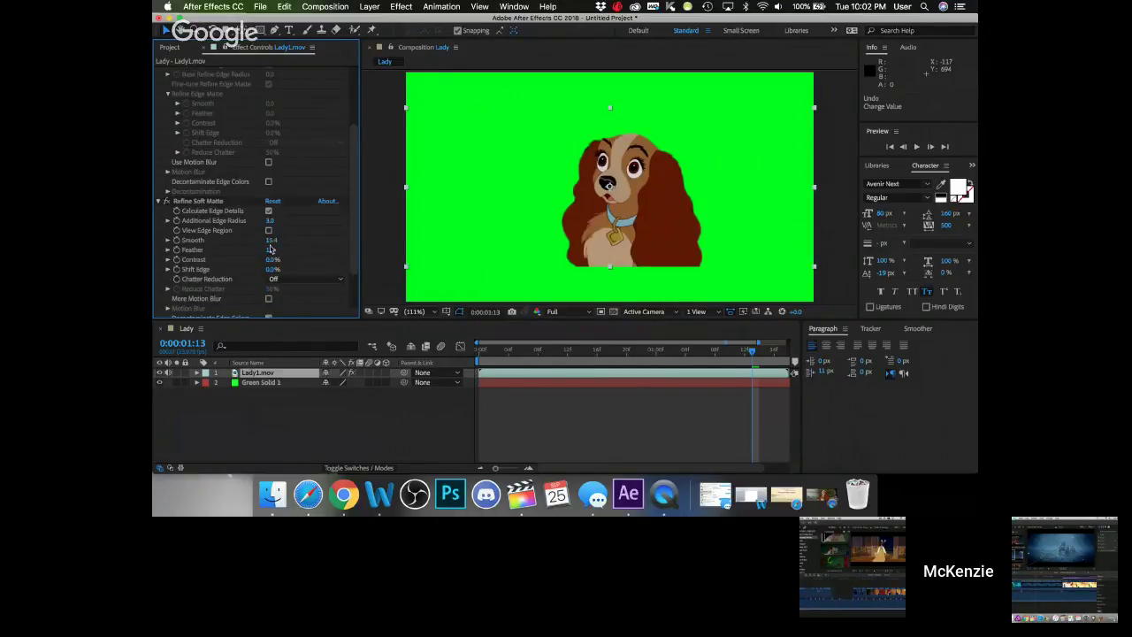
click(272, 240)
text(0)
key(Return)
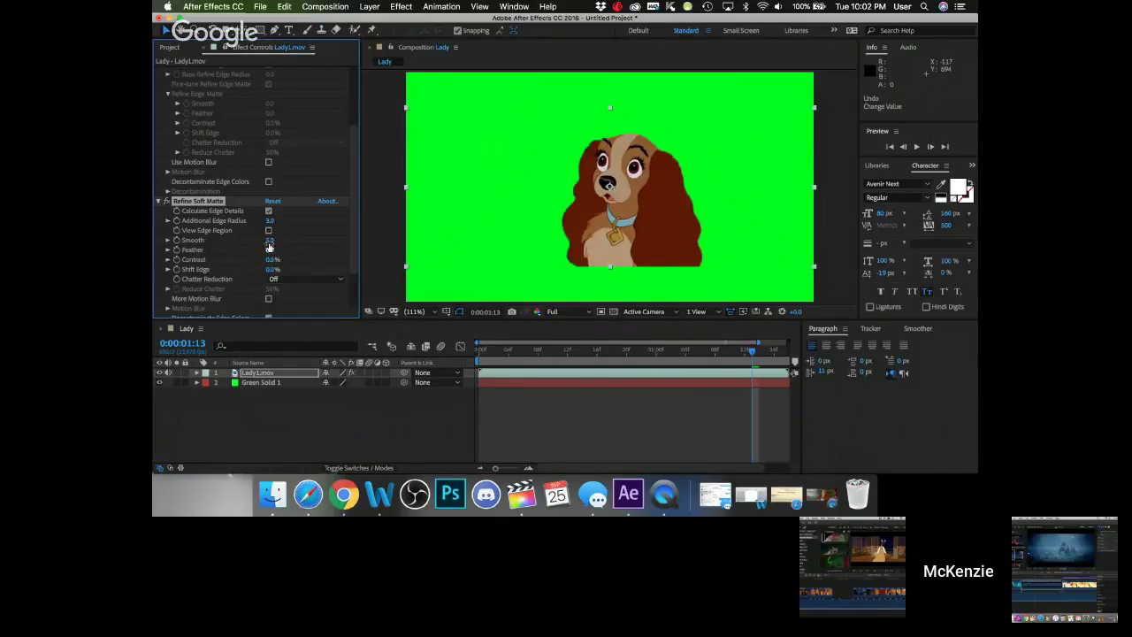
drag(269, 240, 227, 241)
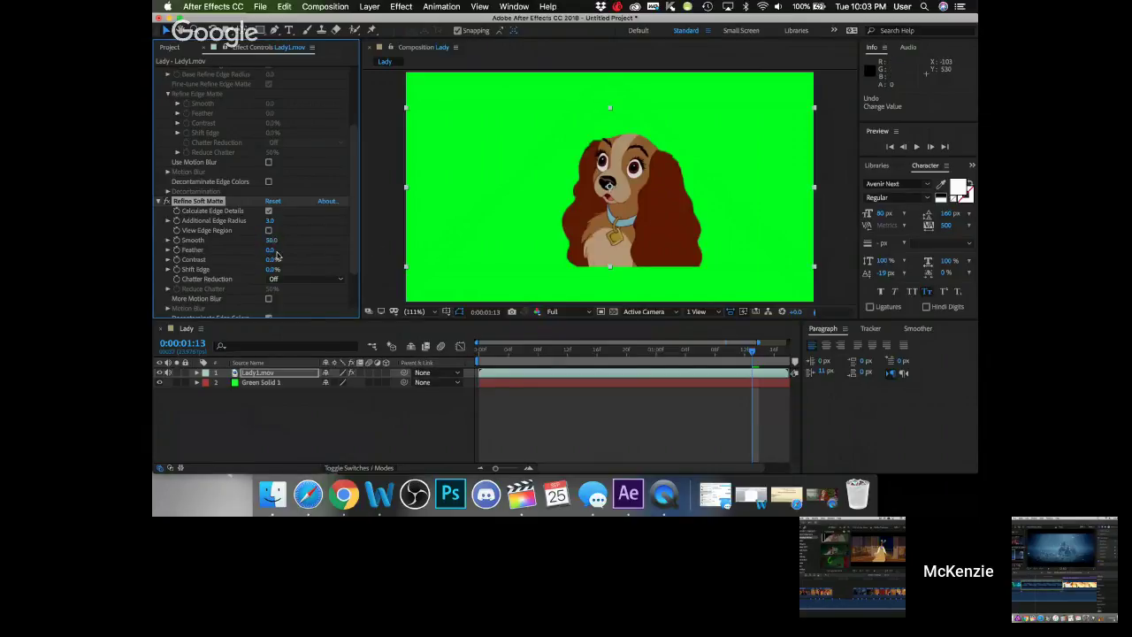
click(274, 240)
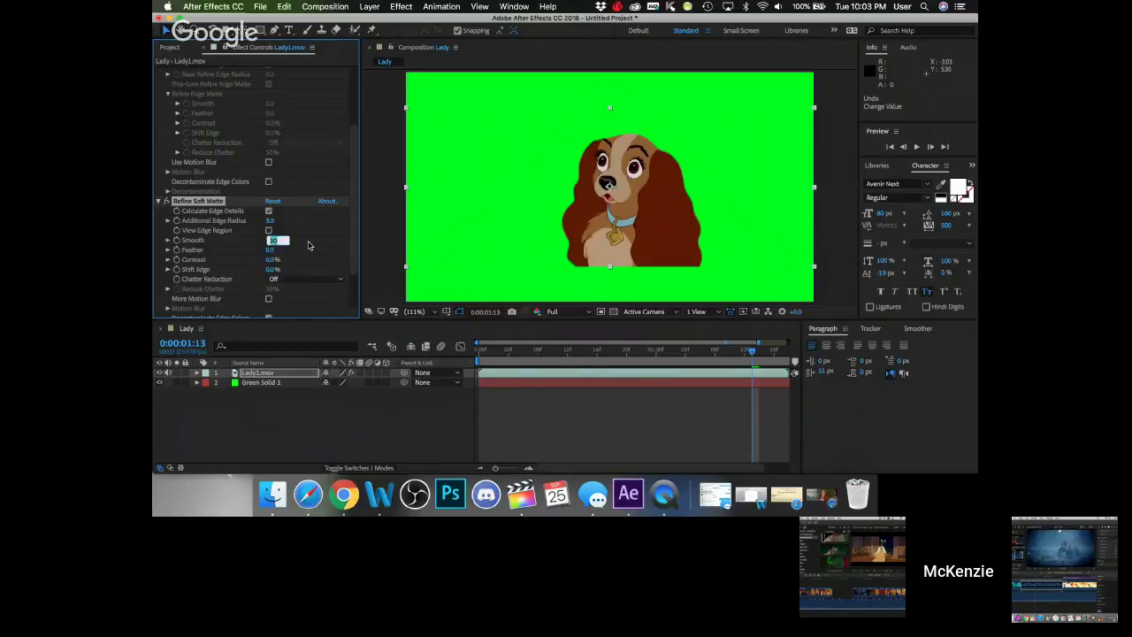
text(50)
key(Return)
- Set the Smooth value of the Refine Soft Matte effect on Lady1.mov to 25
click(273, 241)
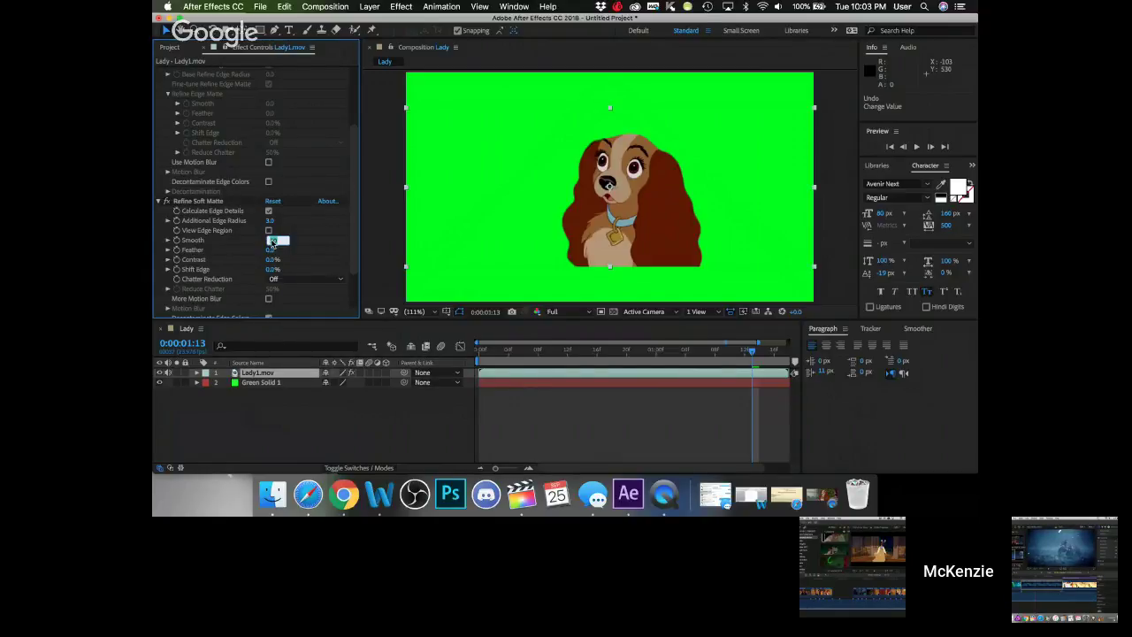
text(35)
key(Return)
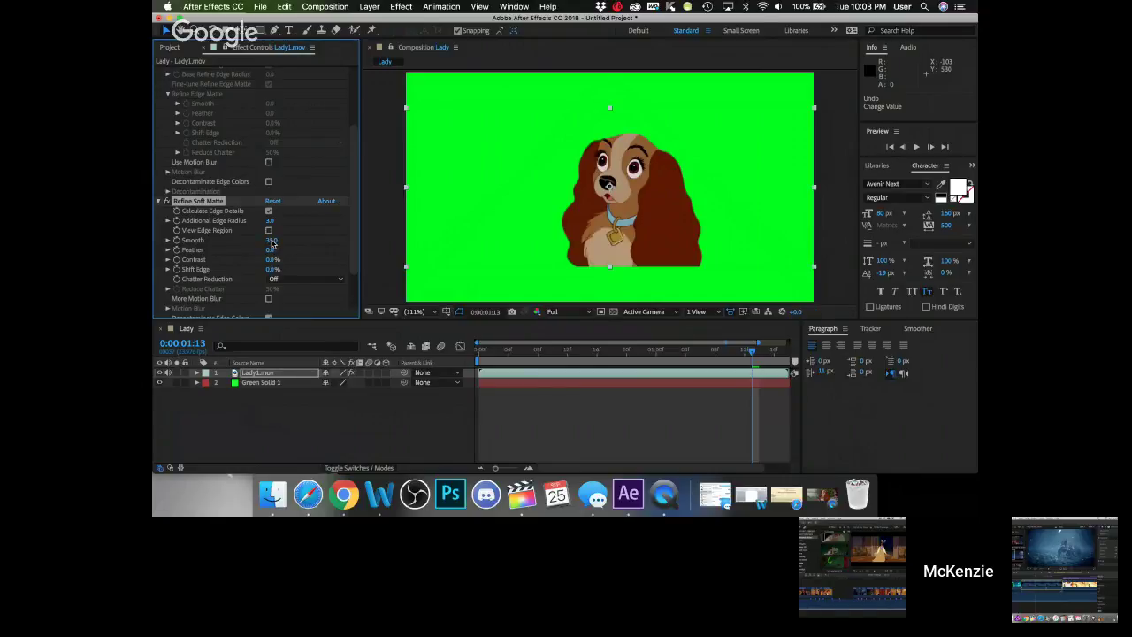
click(273, 241)
text(25)
key(Return)
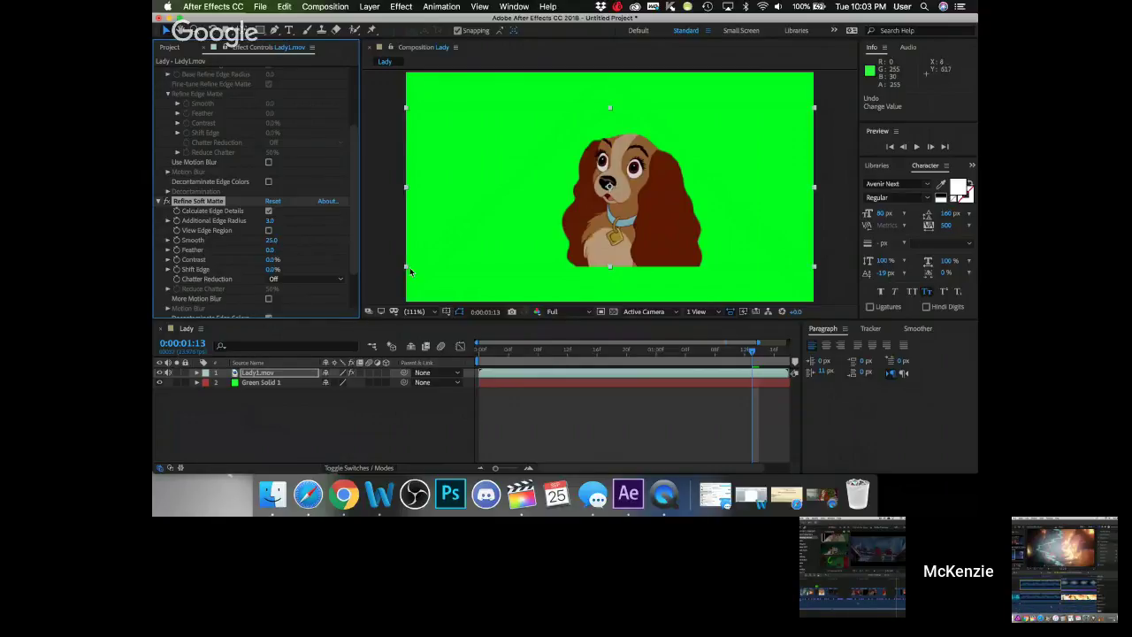
- Queue the Lady composition for rendering again, exclude the older queue entry, and render the new one as Lady_1.mov
click(262, 6)
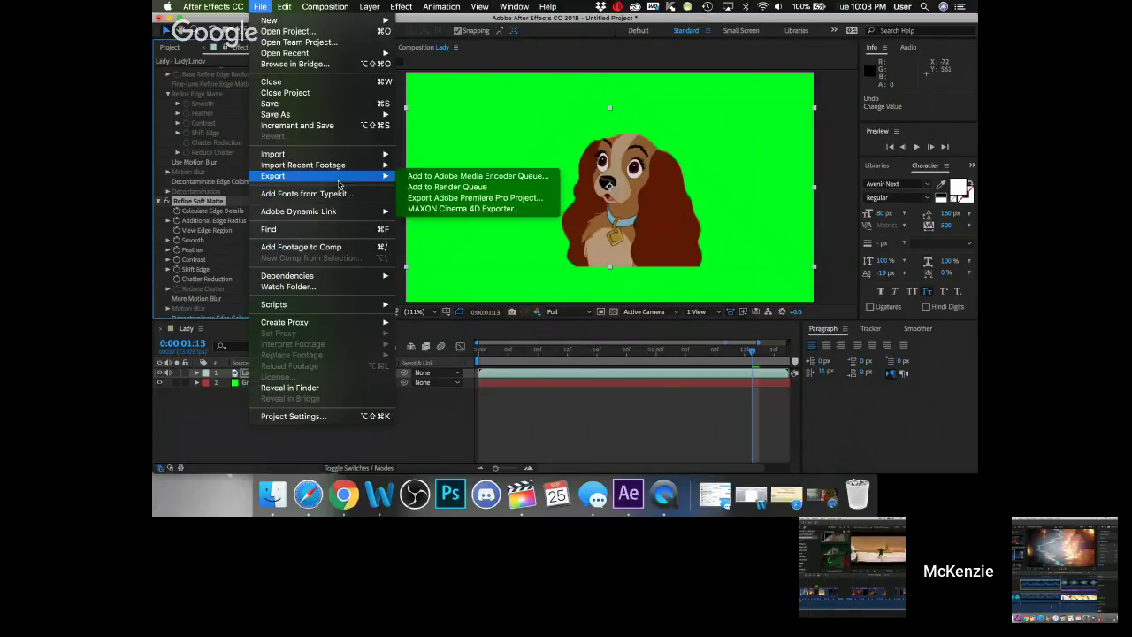
click(447, 187)
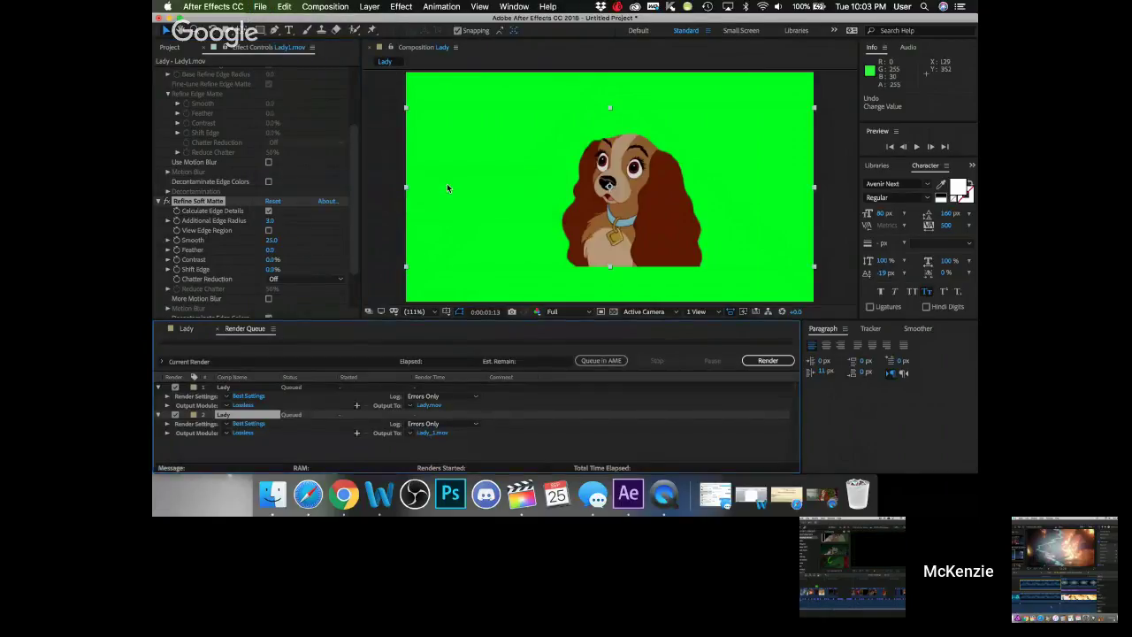
click(175, 387)
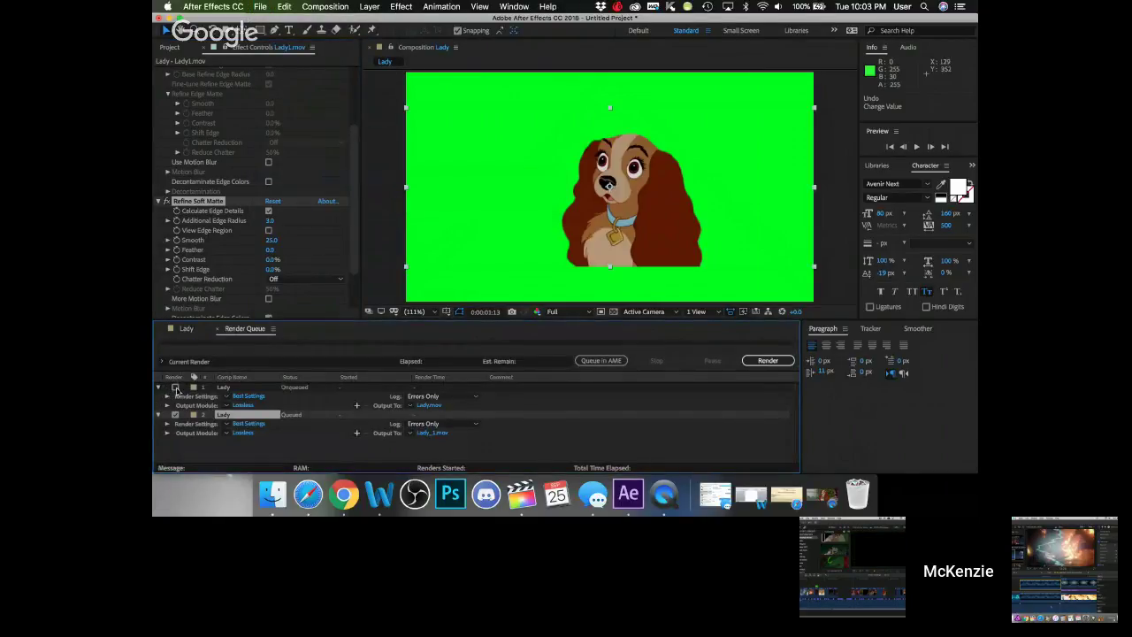
click(766, 362)
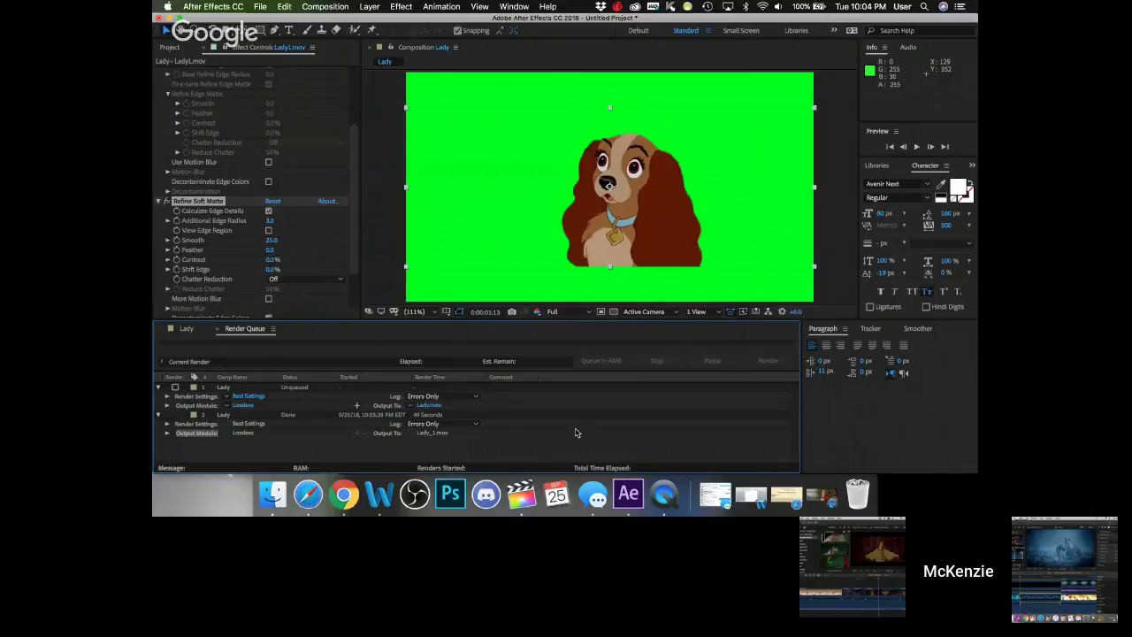
- Minimize After Effects and the Lady1 video window, and switch to Final Cut Pro
click(170, 17)
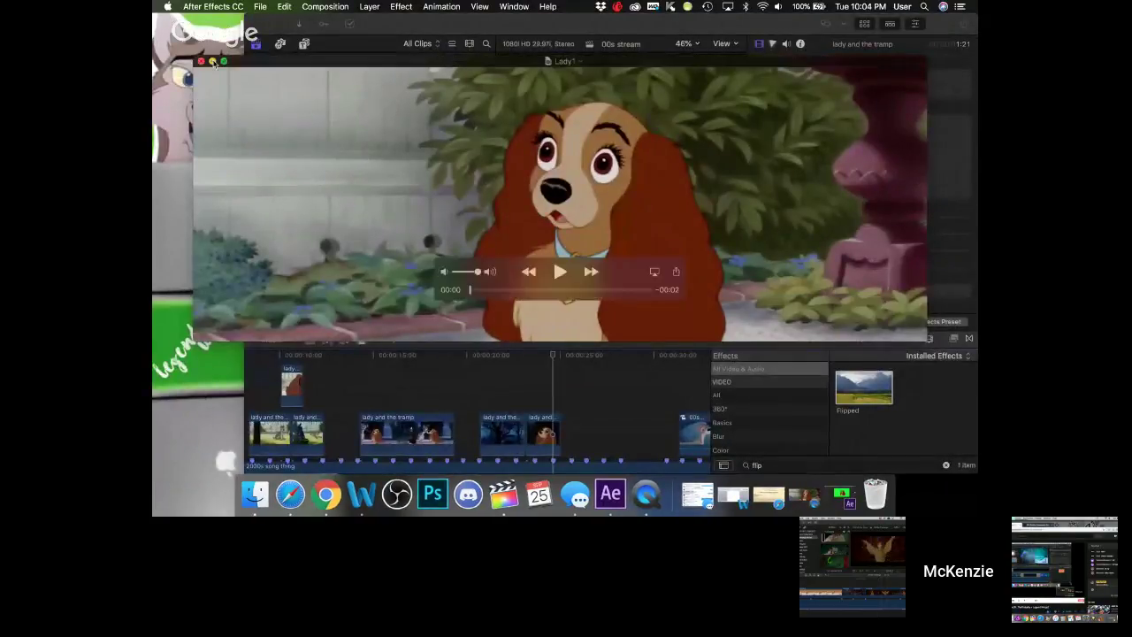
click(213, 62)
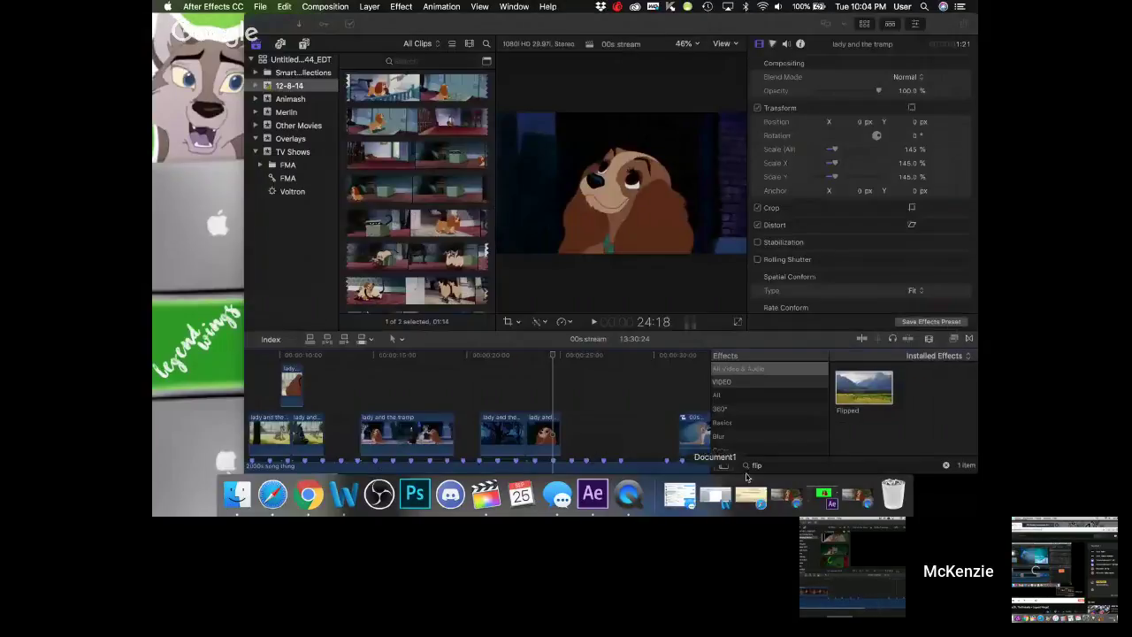
click(826, 498)
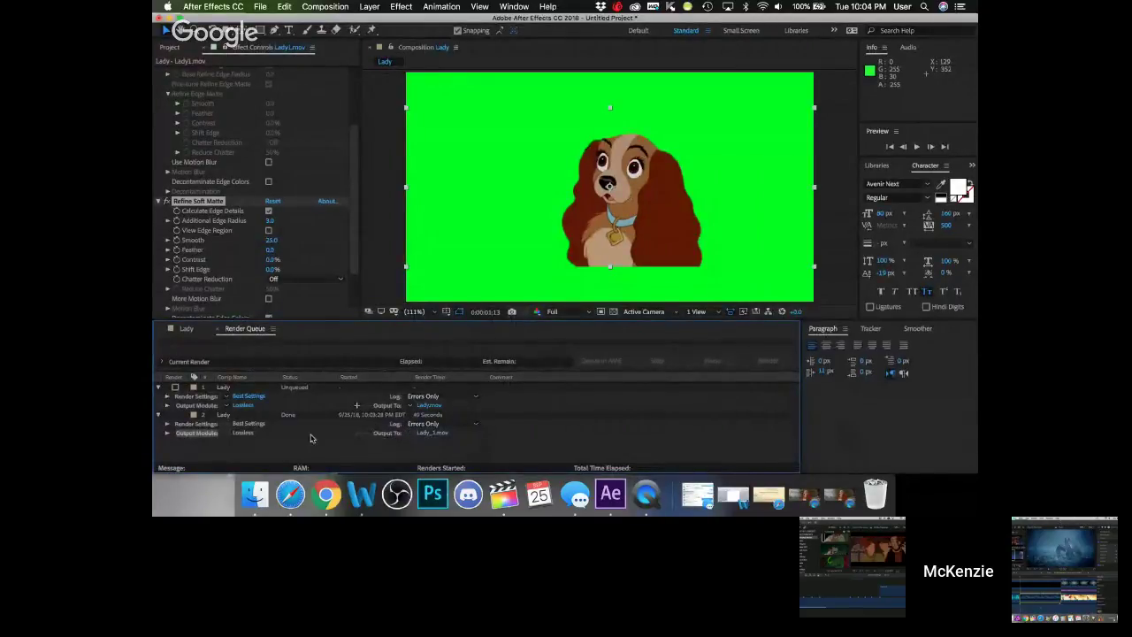
click(424, 405)
click(696, 361)
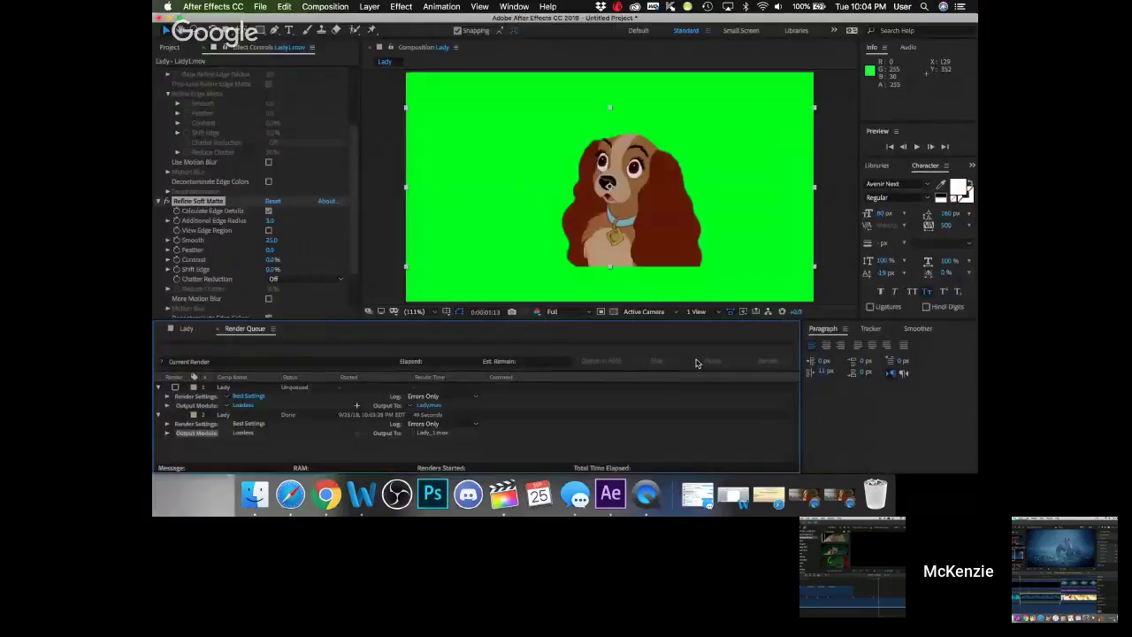
click(168, 17)
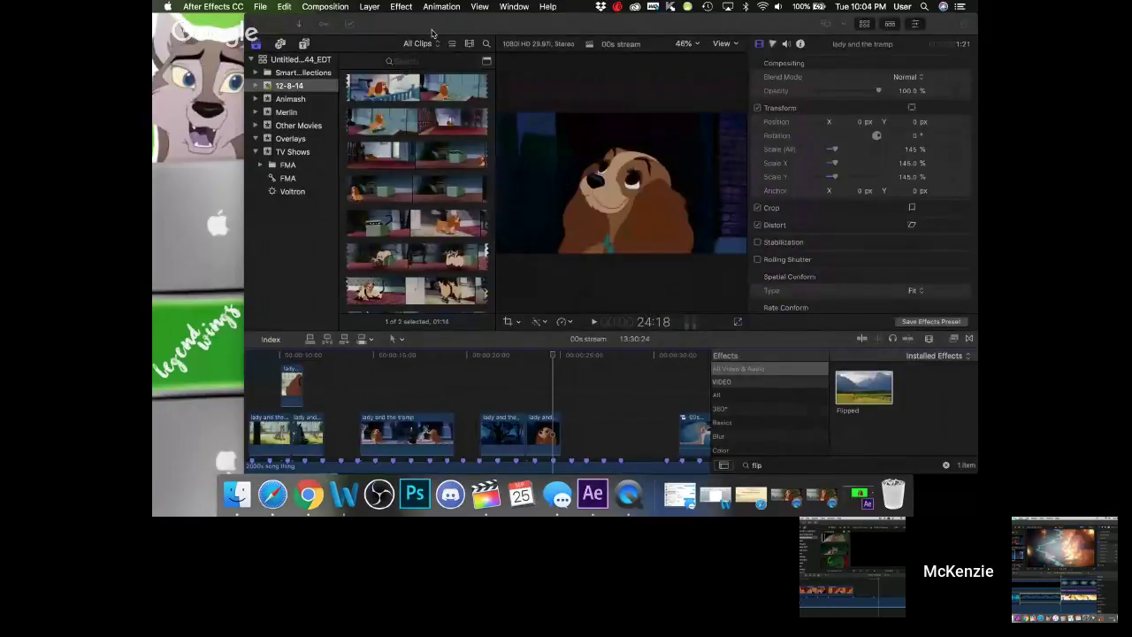
click(431, 33)
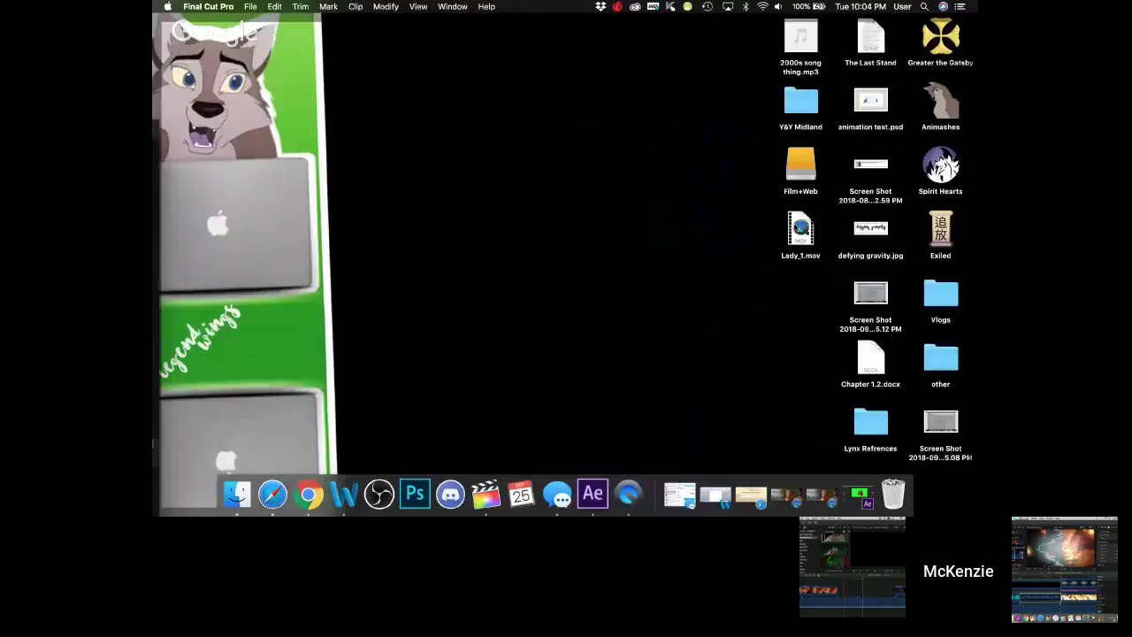
- Import Lady_1.mov from the desktop into the Overlays event and filter that event's clips by "lady"
drag(801, 232, 464, 429)
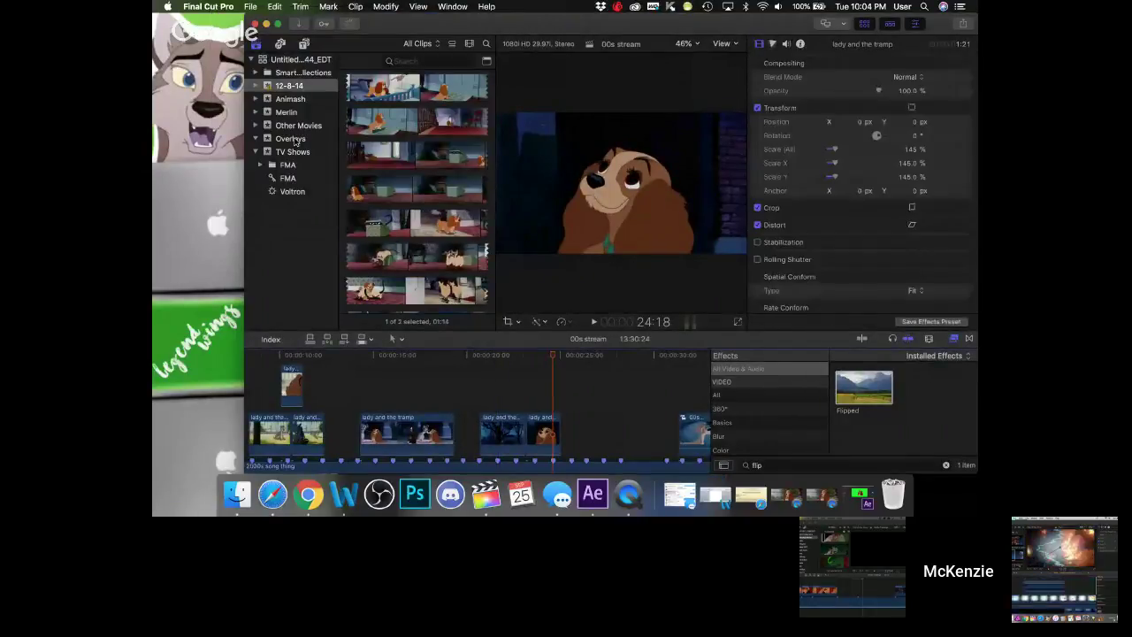
click(292, 139)
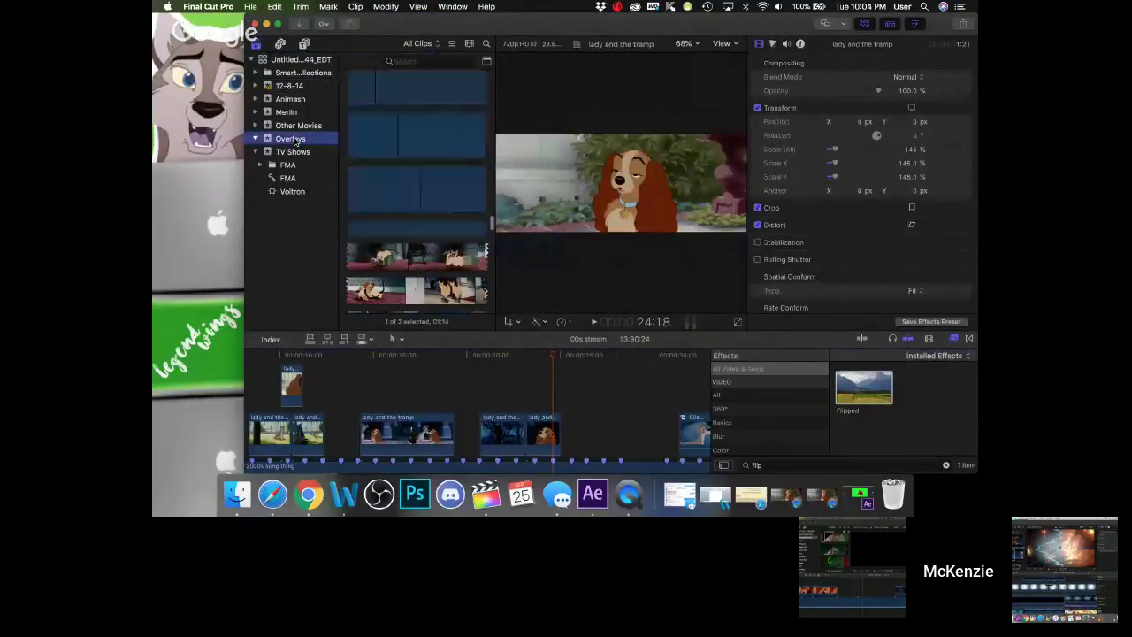
click(417, 61)
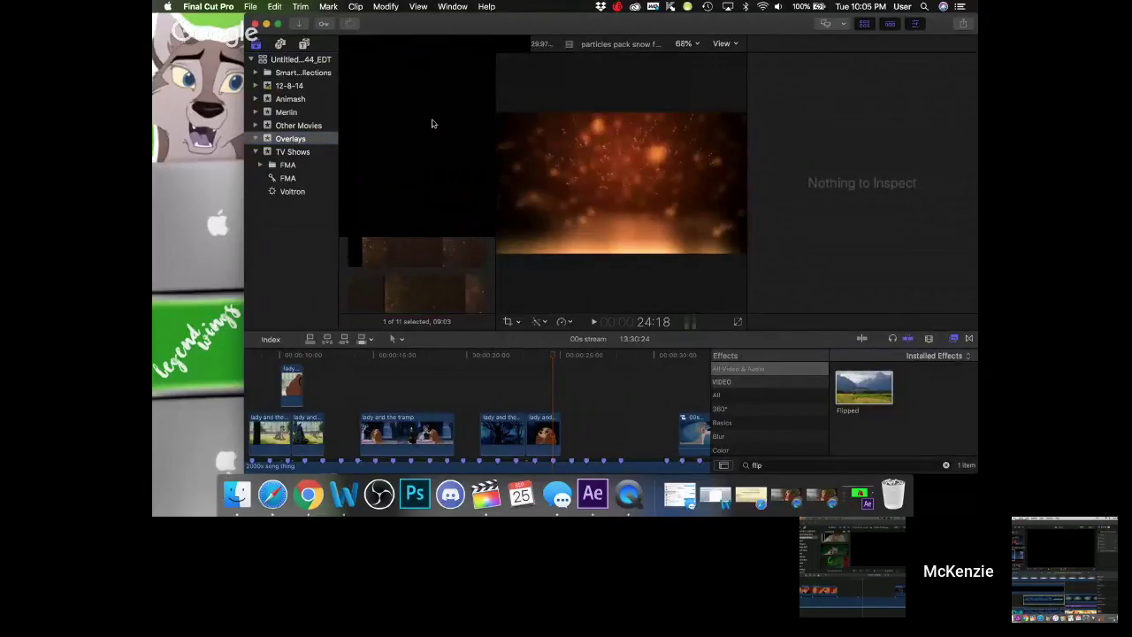
text(lady)
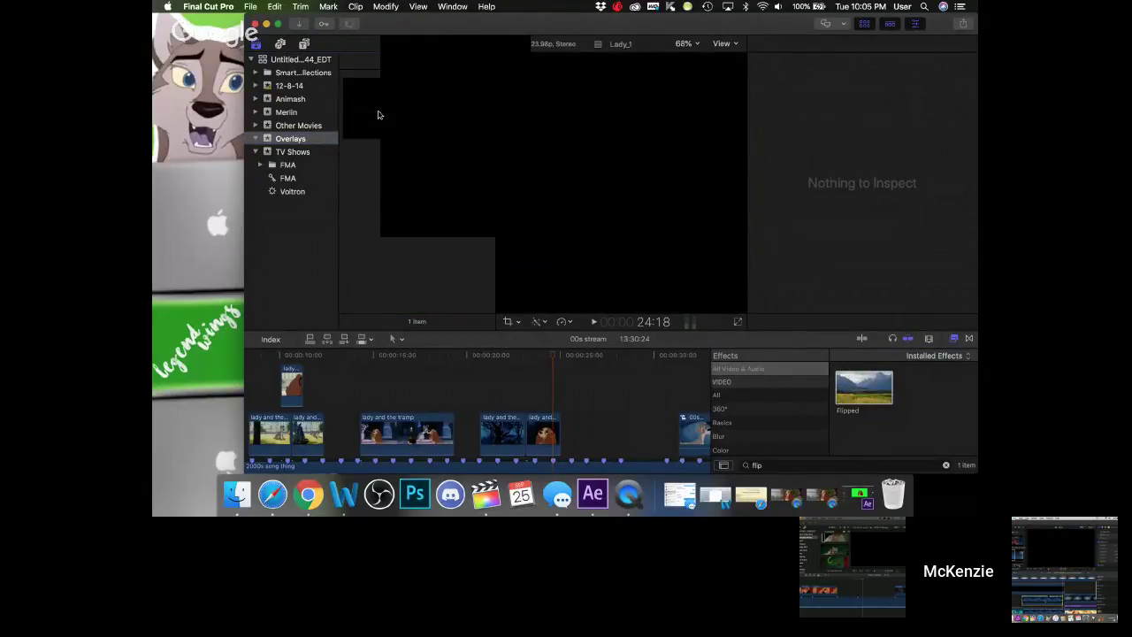
- Add the Lady_1 clip above the main clips at 24:18 and lower its audio to -∞ dB
click(373, 107)
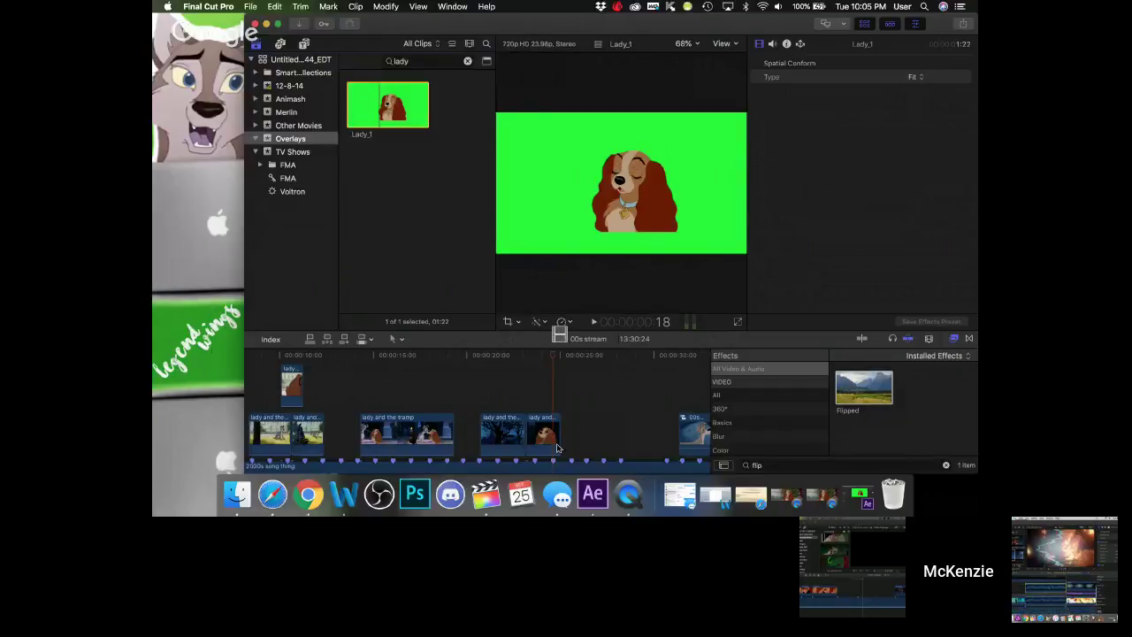
click(555, 391)
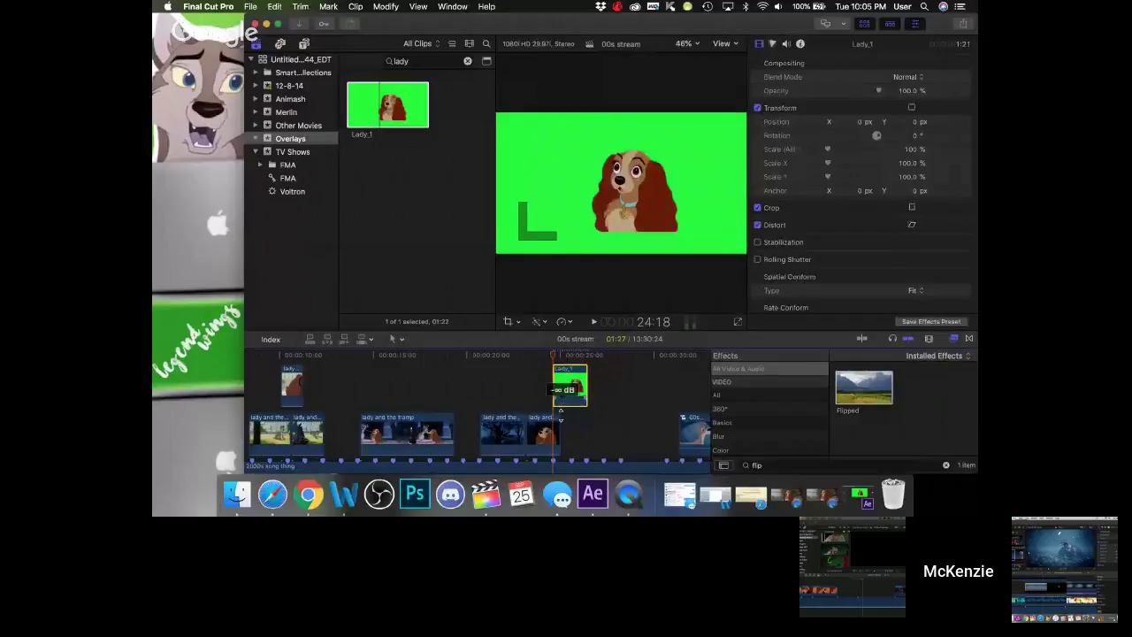
drag(562, 402, 393, 405)
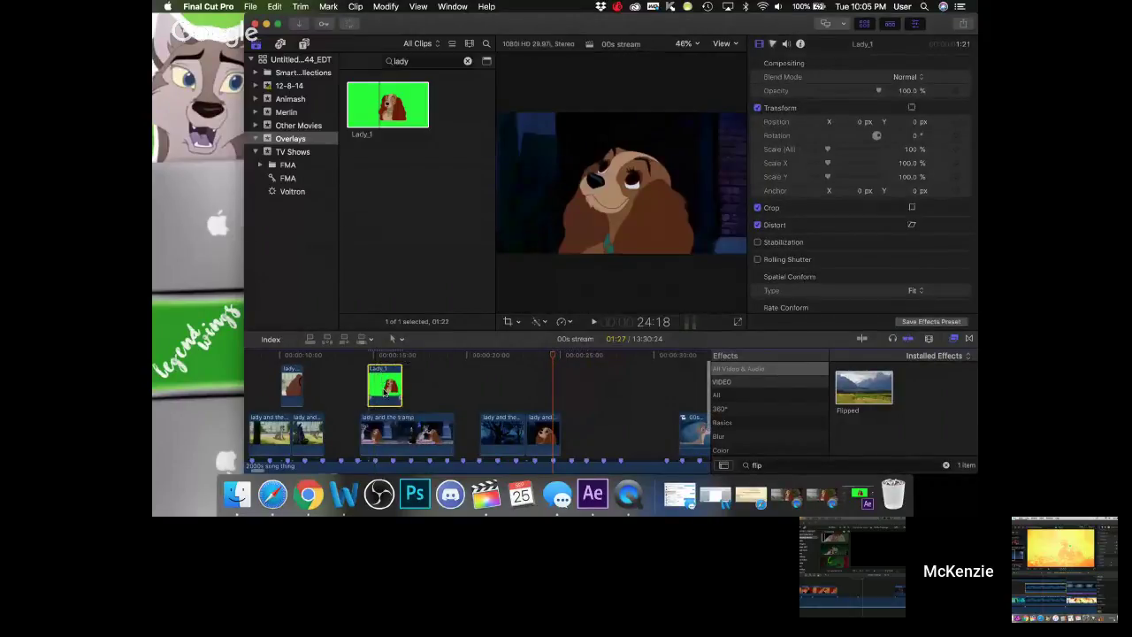
- Delete the old overlay clip near 10:20 and move the Lady_1 clip into its place
scroll(412, 389, left, 5)
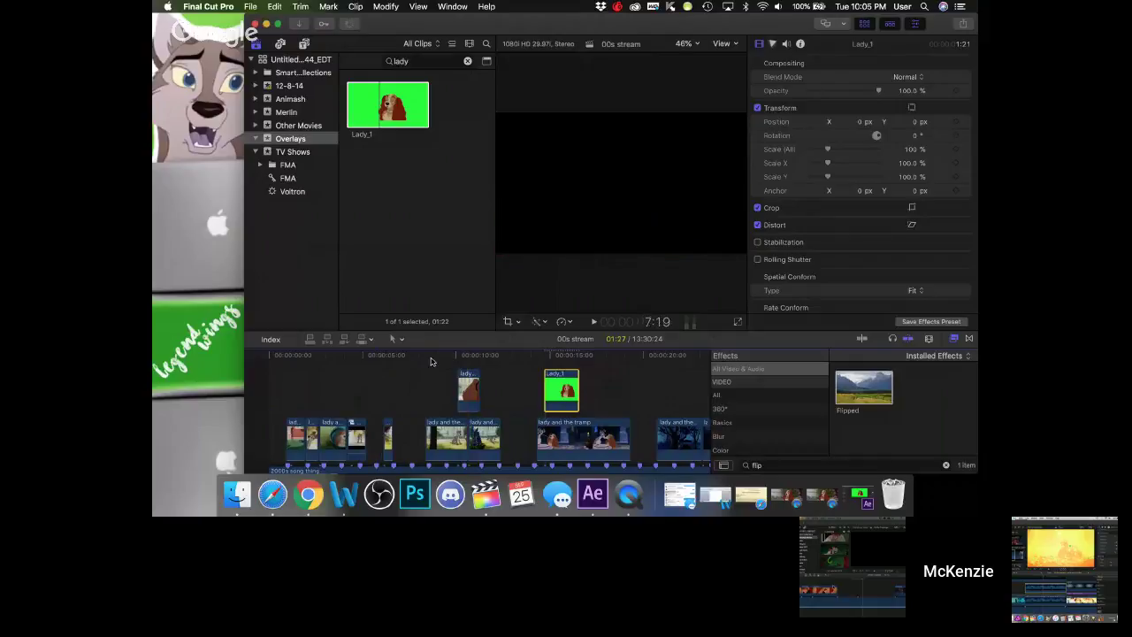
click(467, 398)
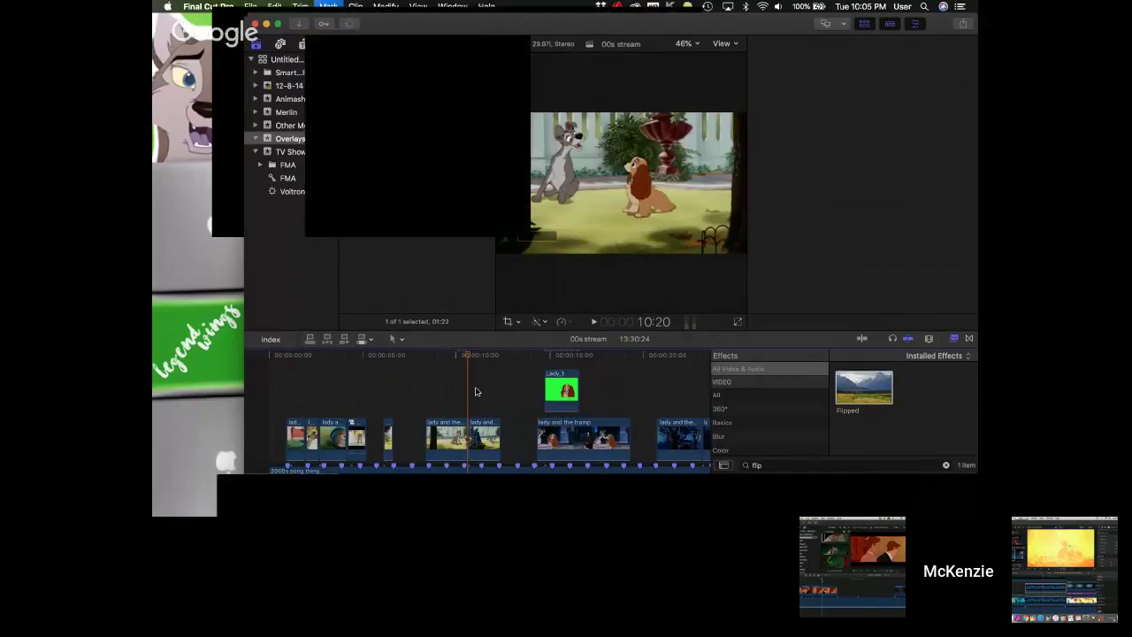
drag(564, 391, 471, 392)
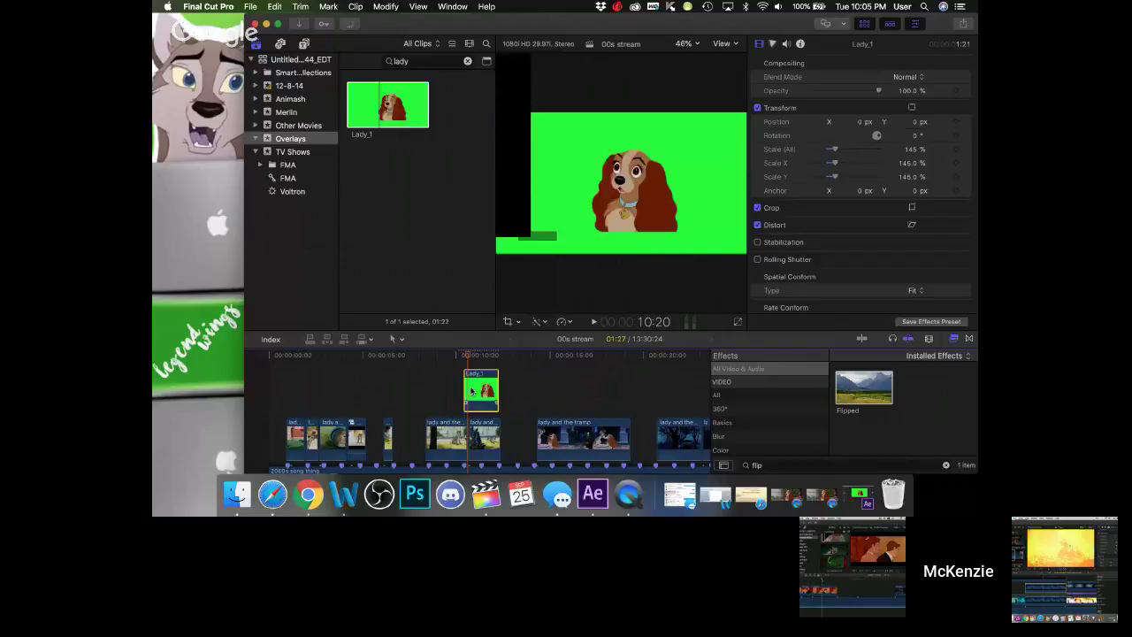
- Move the Lady_1 clip earlier in the timeline so it starts at about 10:00
key(super+equal)
key(super+equal)
key(super+equal)
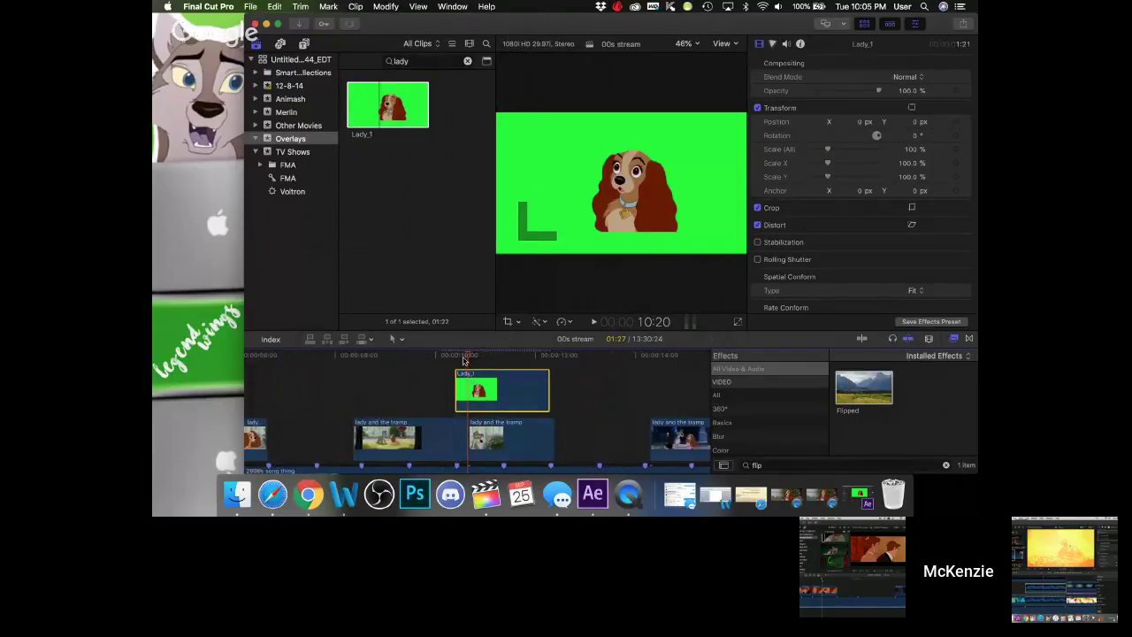
click(464, 360)
key(super+equal)
key(super+equal)
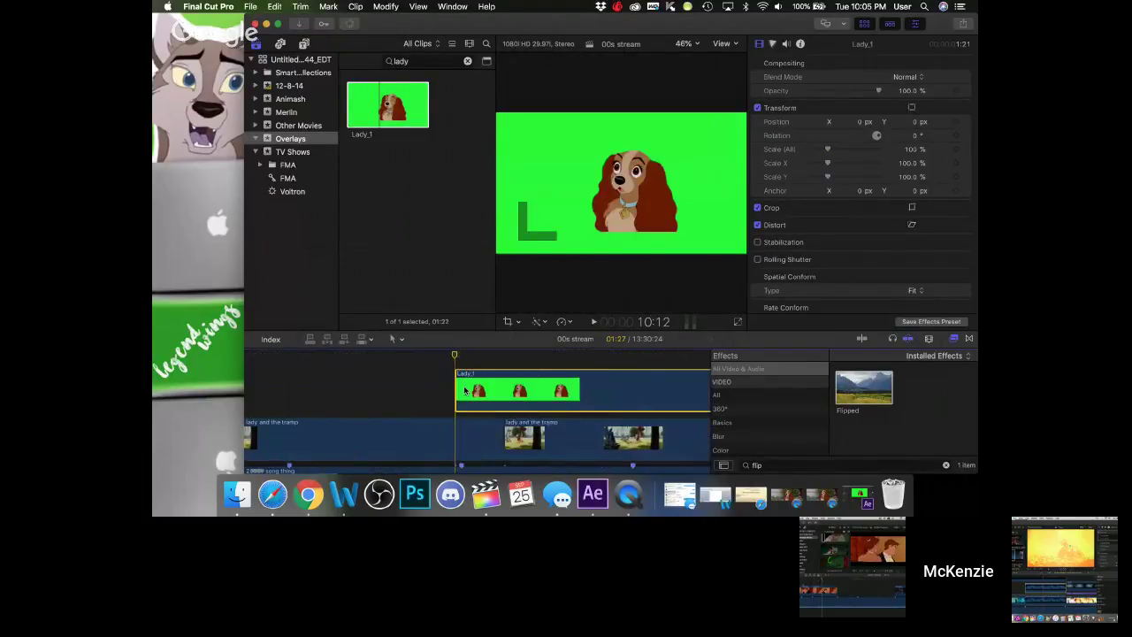
drag(466, 391, 389, 374)
- Trim the end of the Lady_1 clip to a duration of 1:15
key(super+minus)
key(super+minus)
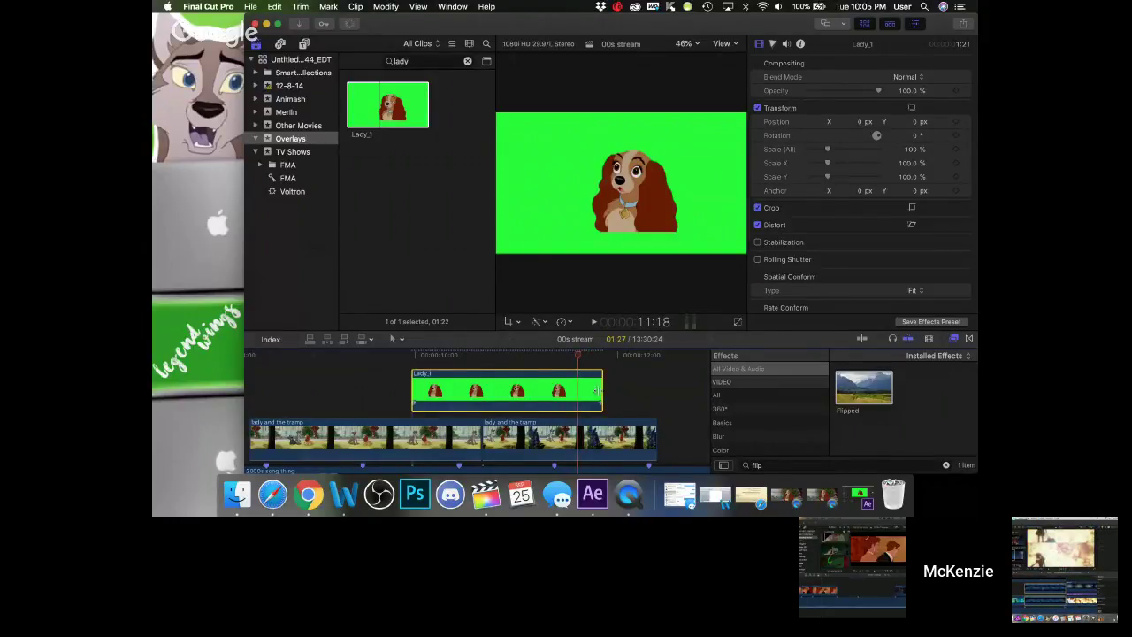
drag(601, 385, 577, 386)
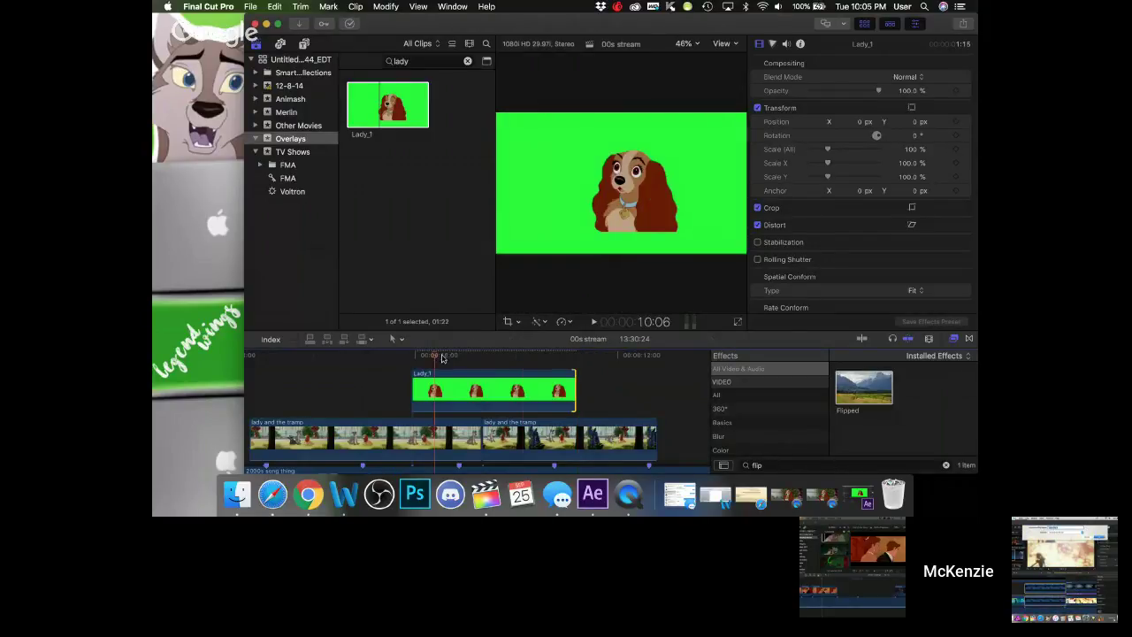
- Play the Lady_1 section from about 10:00 to check its timing against the music
key(space)
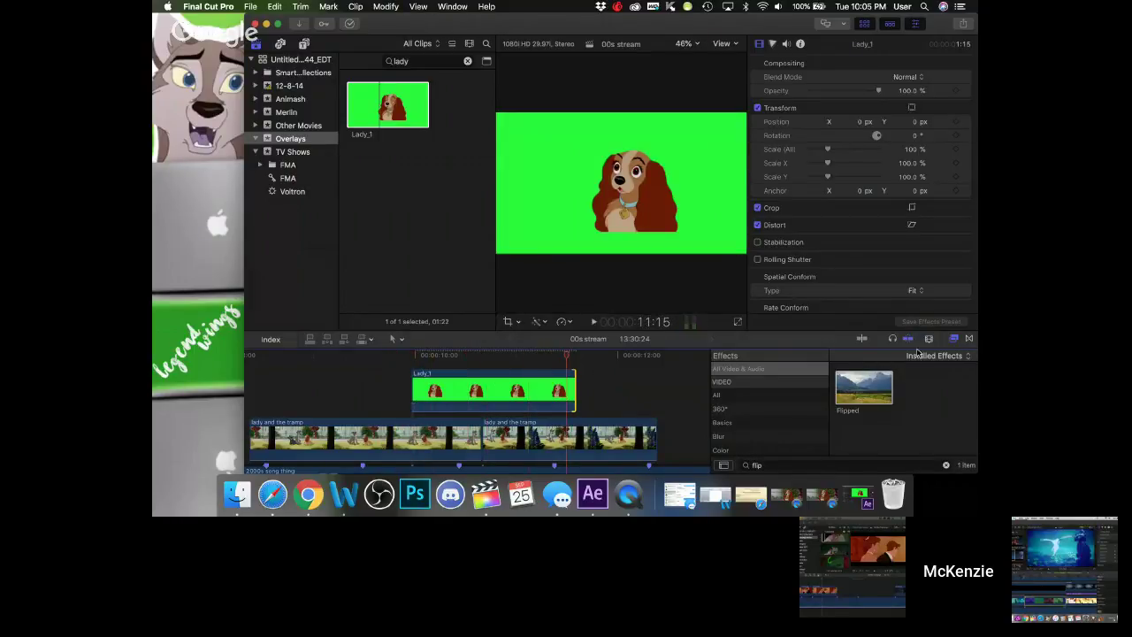
click(508, 366)
click(413, 357)
key(space)
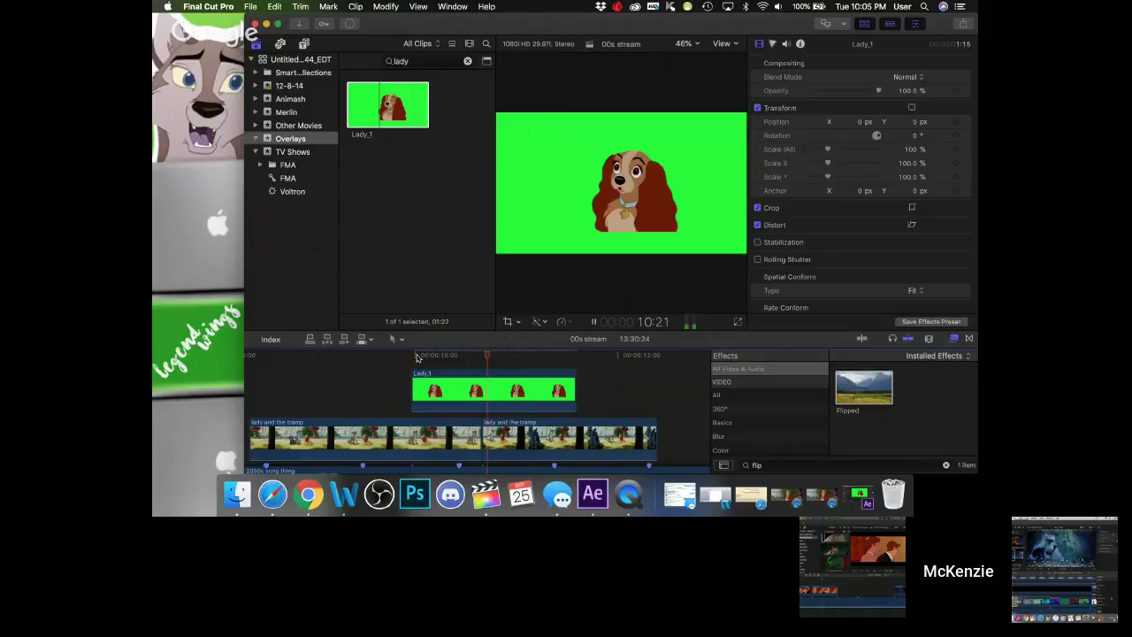
key(space)
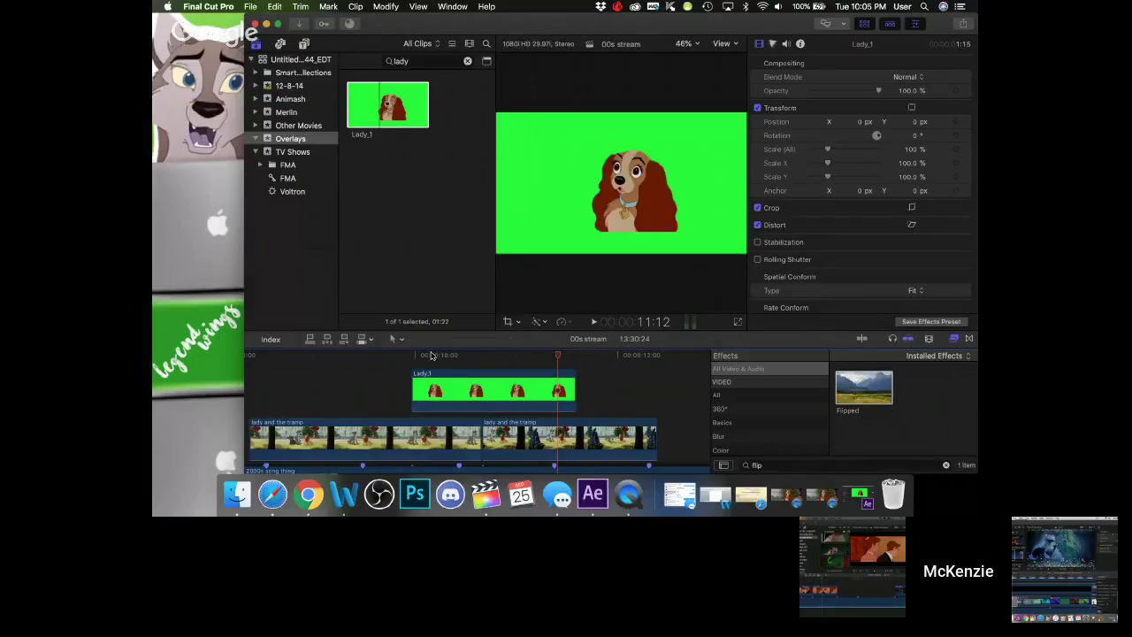
mouse_move(432, 355)
mouse_down()
mouse_move(409, 354)
mouse_move(576, 358)
mouse_move(498, 370)
mouse_move(439, 362)
mouse_up()
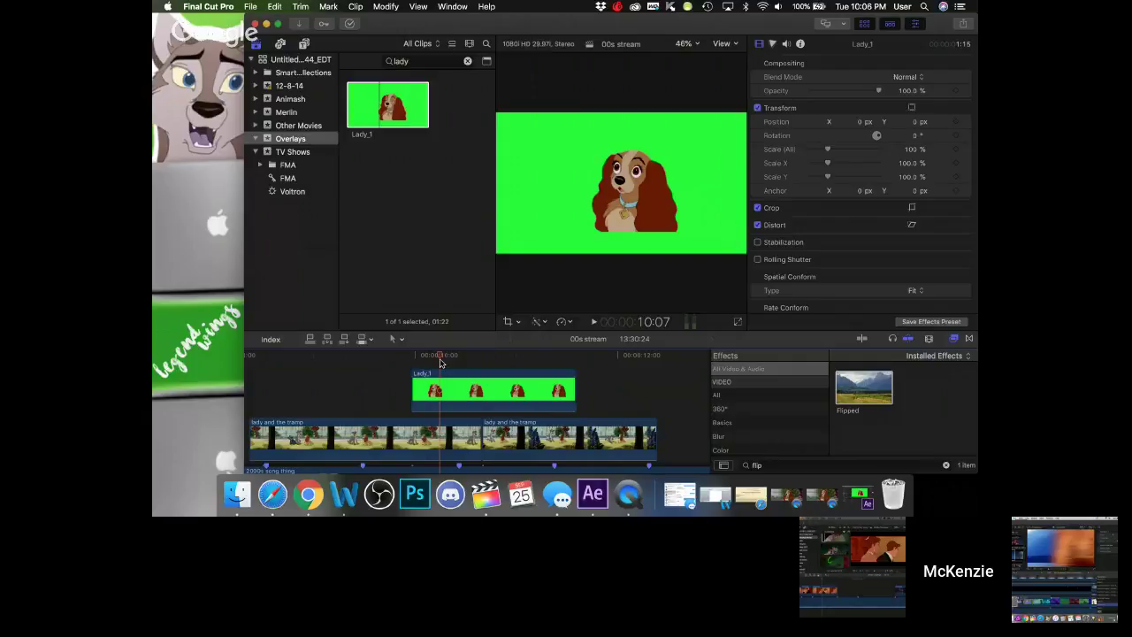
- Apply the Keyer effect from the Keying category to the Lady_1 clip, with the playhead at 10:26
drag(440, 361, 503, 364)
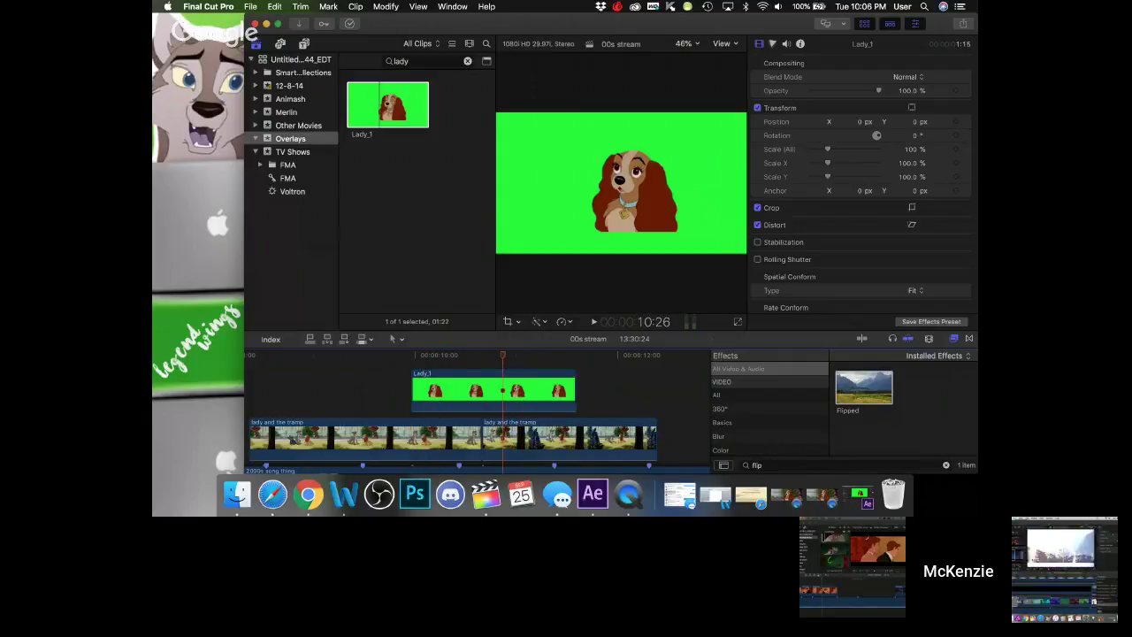
click(969, 338)
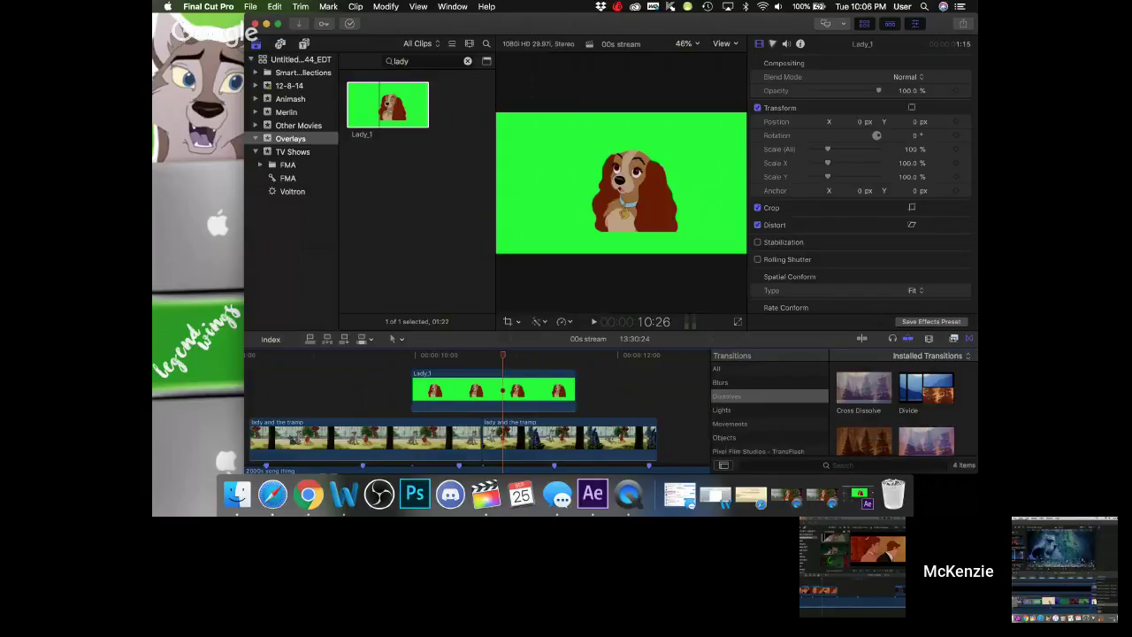
key(super+5)
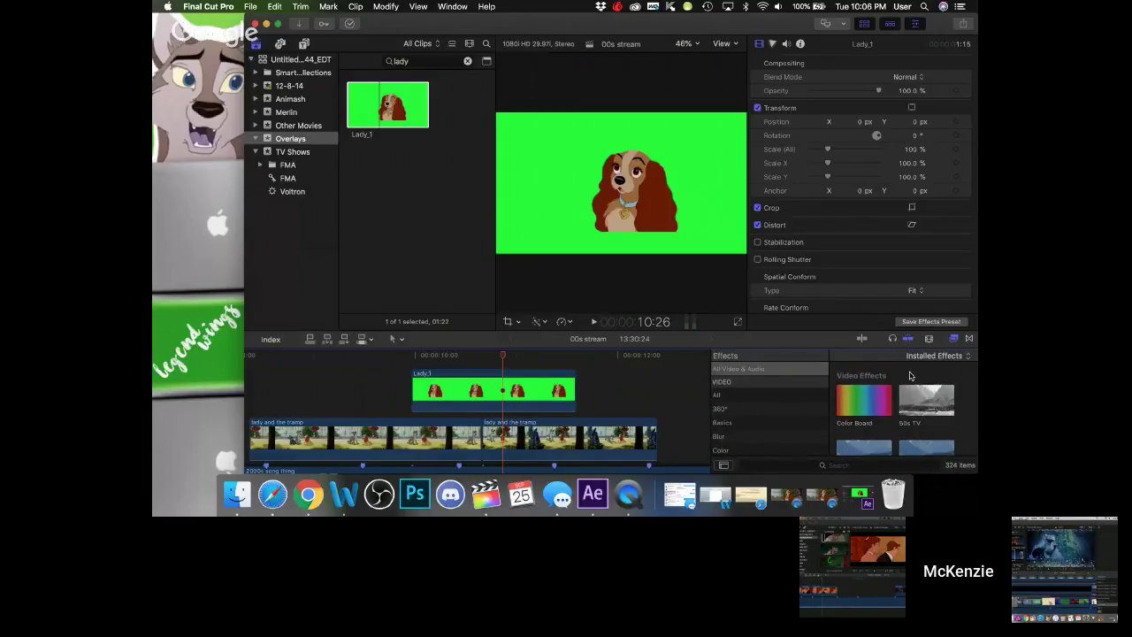
scroll(734, 408, down, 3)
click(728, 392)
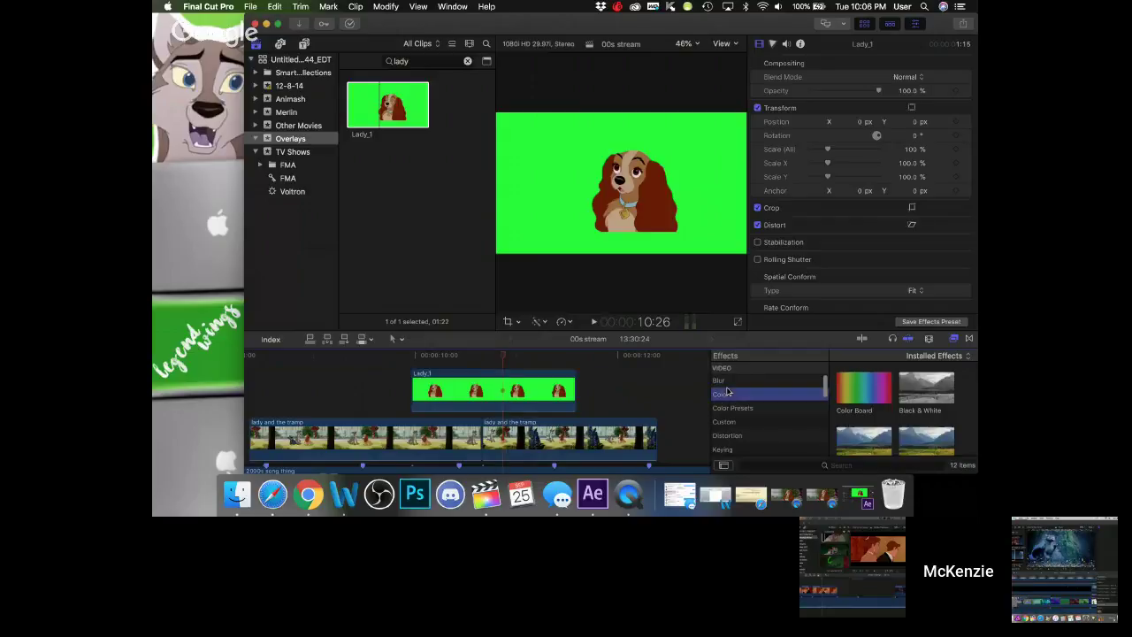
scroll(847, 404, down, 3)
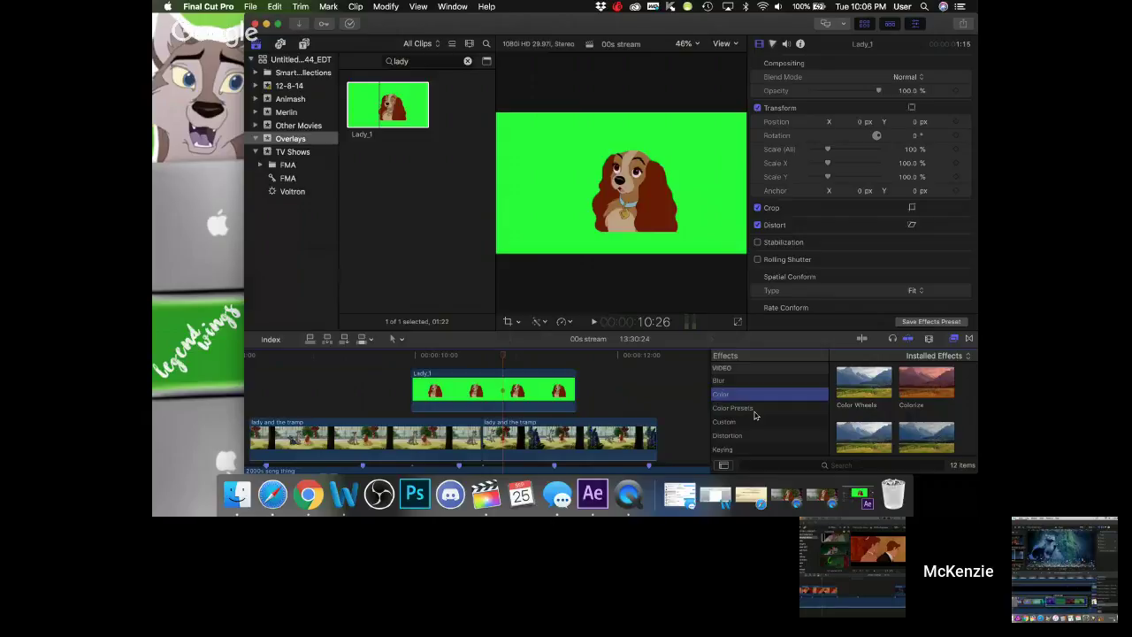
scroll(743, 423, down, 1)
click(724, 439)
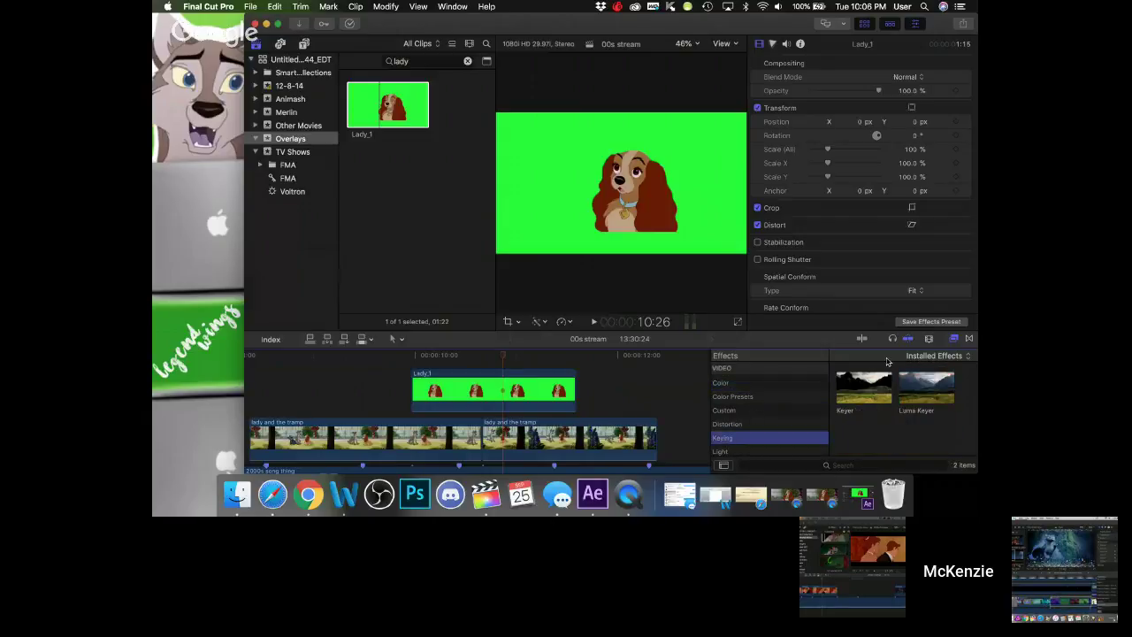
drag(876, 382, 488, 392)
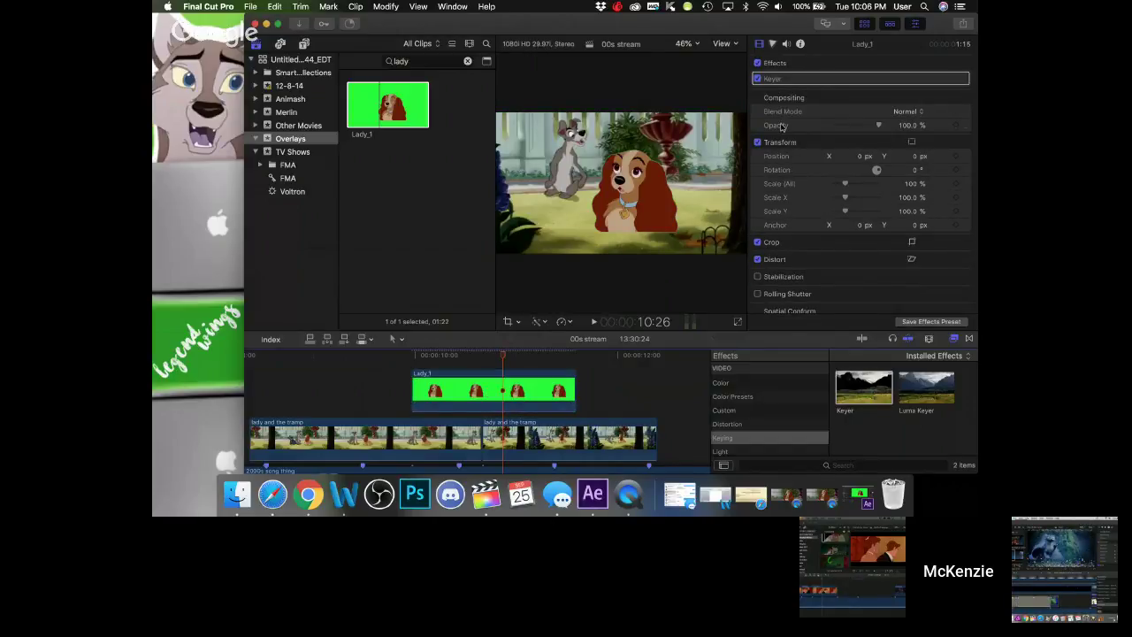
- Set the Keyer's Edge Distance to 6.0 and Spill Level to 31.85% on the Lady_1 clip
click(948, 79)
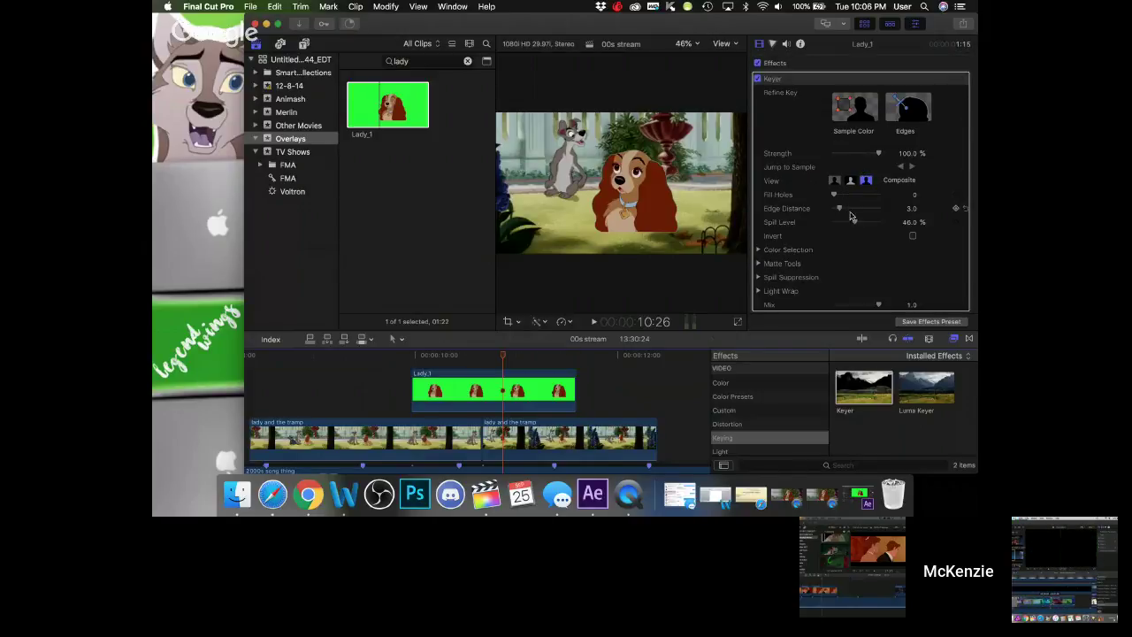
drag(852, 222, 873, 211)
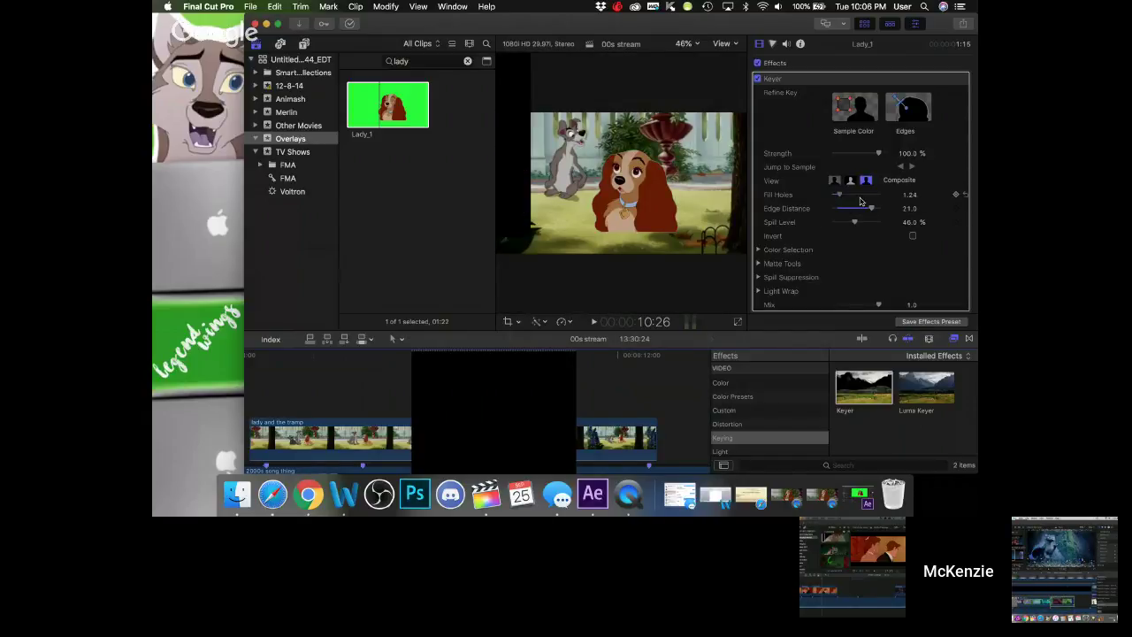
drag(871, 210, 851, 229)
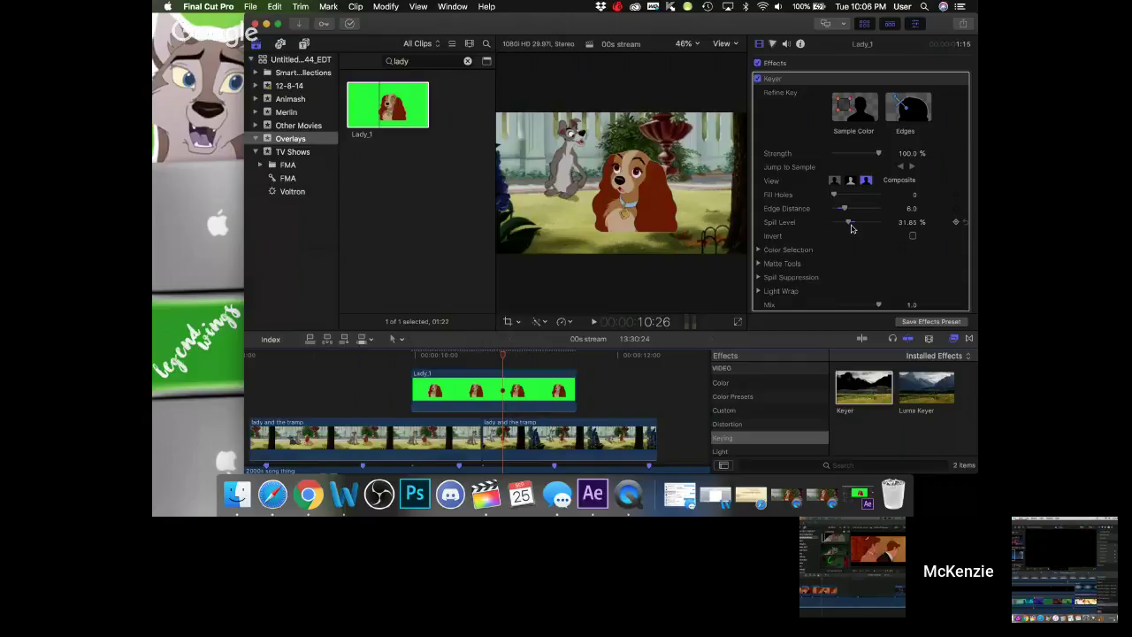
- Shrink the Lady_1 key matte by setting Shrink/Expand to -7.0 in the Keyer's Matte Tools
click(782, 264)
scroll(814, 237, down, 1)
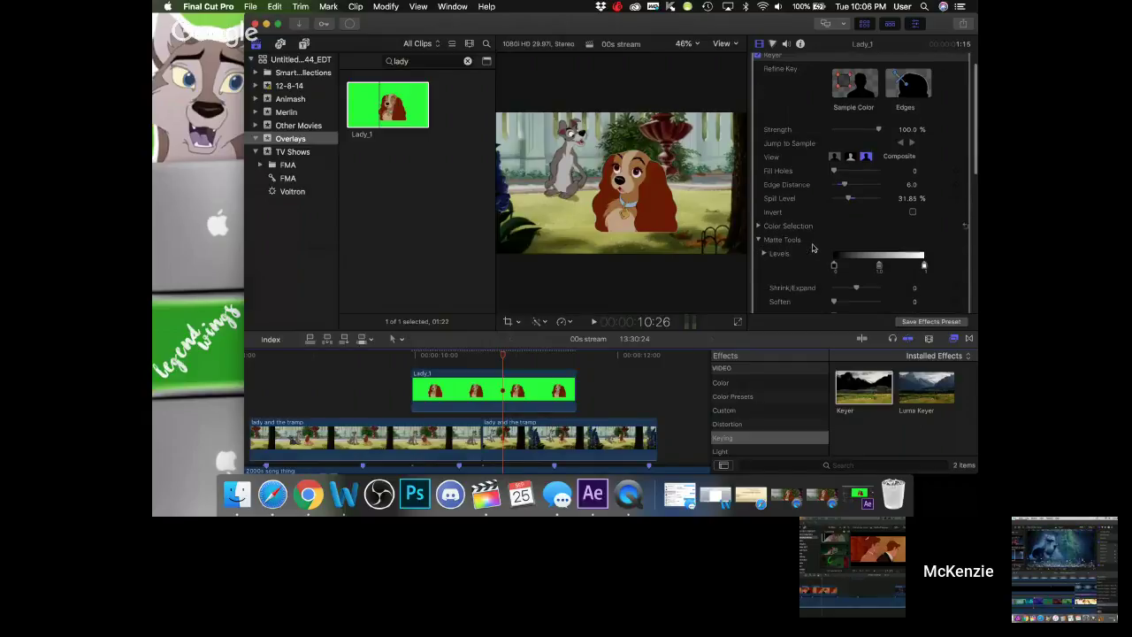
scroll(862, 274, down, 1)
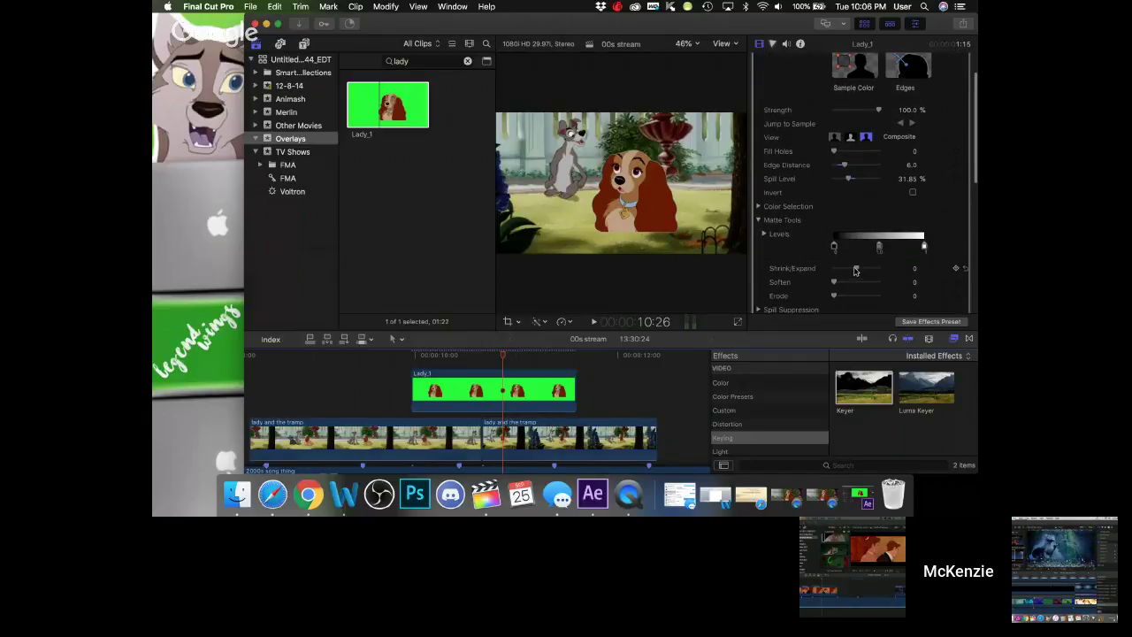
drag(855, 271, 840, 270)
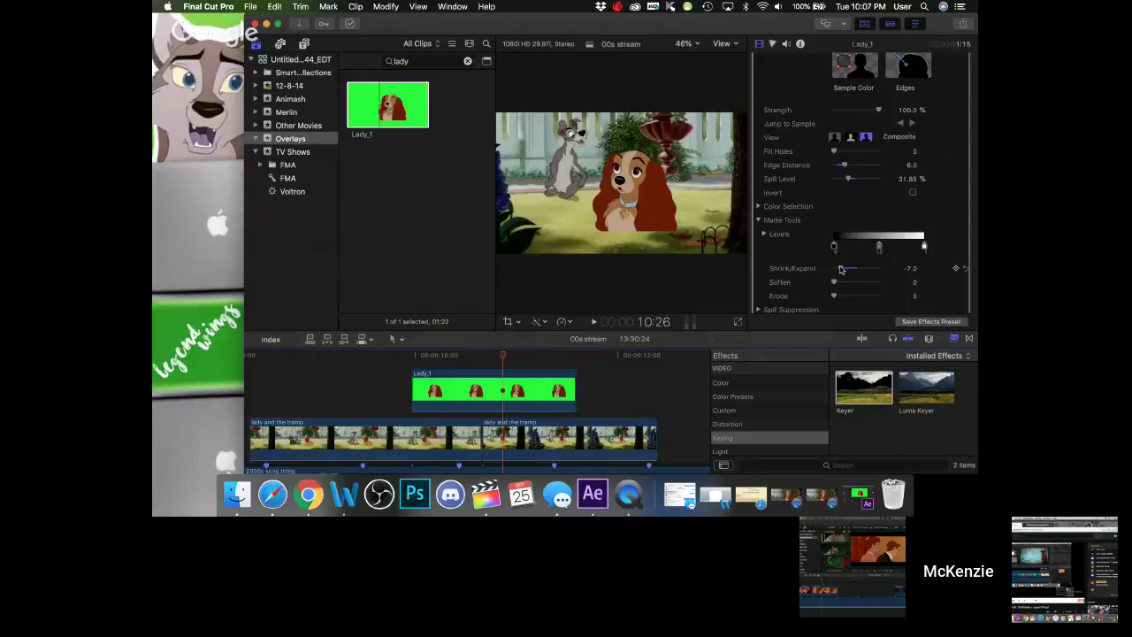
click(516, 380)
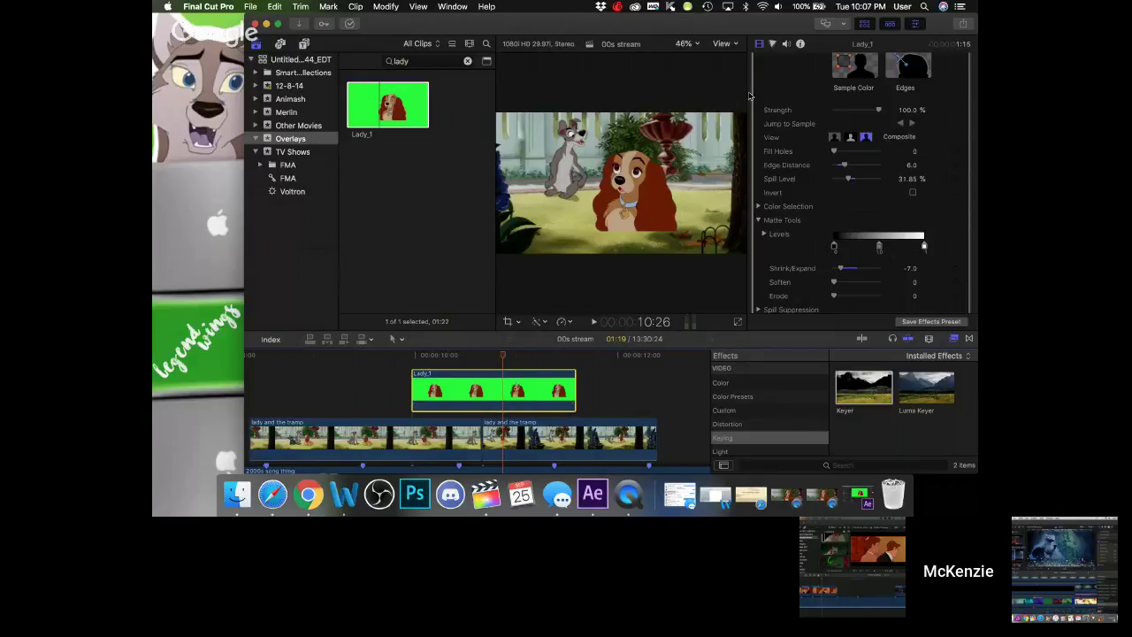
scroll(896, 94, up, 3)
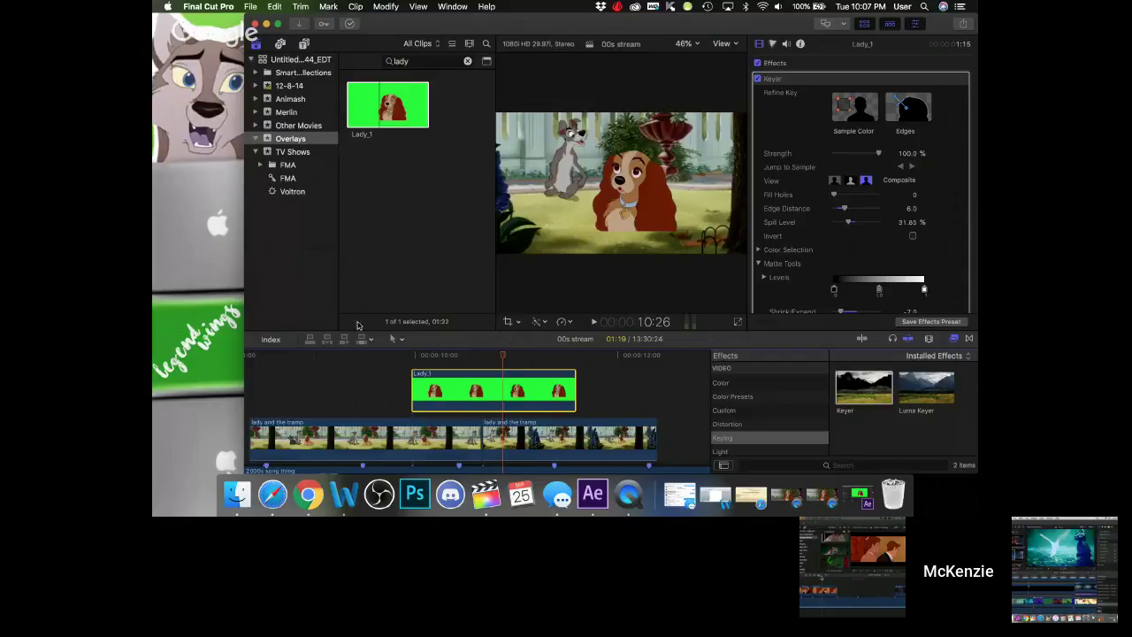
- Enlarge the Lady_1 overlay to 172% scale and move it to a Y position of 64.5 px
mouse_move(431, 358)
mouse_down()
mouse_move(542, 364)
mouse_move(444, 361)
mouse_up()
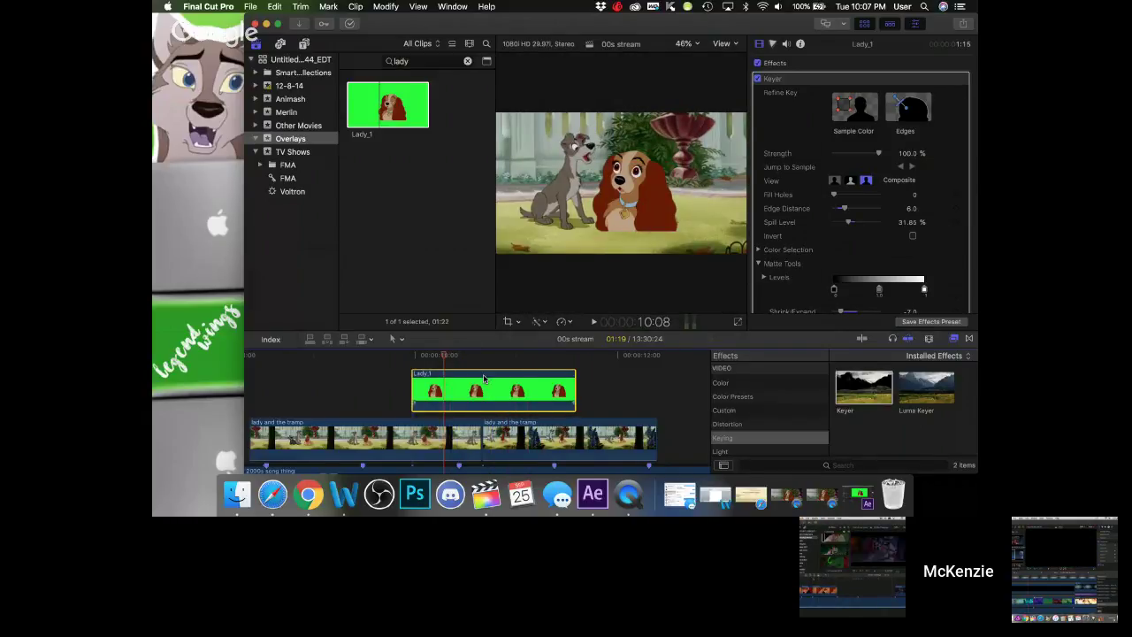
click(950, 79)
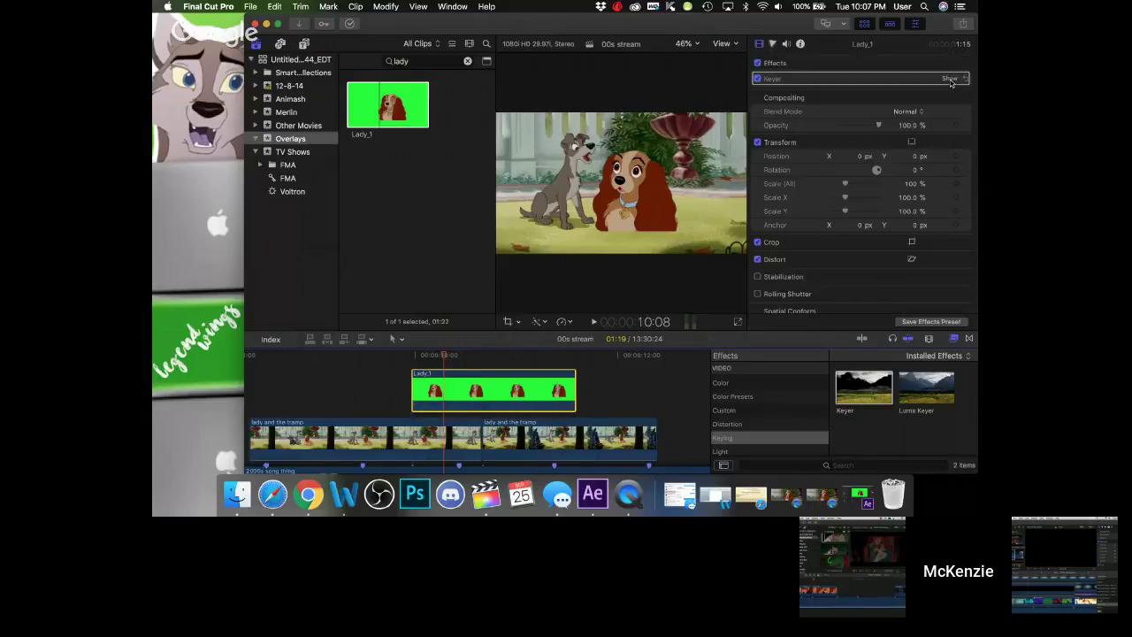
drag(846, 184, 854, 185)
drag(854, 186, 854, 186)
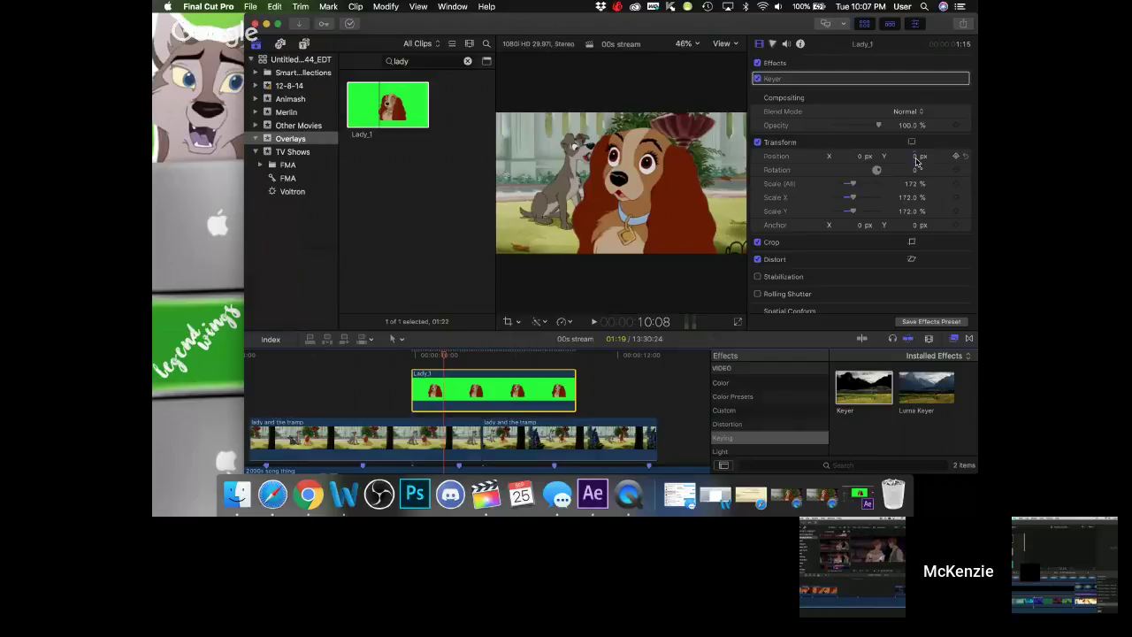
drag(917, 159, 917, 160)
- Review how the Lady_1 overlay appears over the background clip between about 9:04 and 10:16
drag(423, 360, 392, 361)
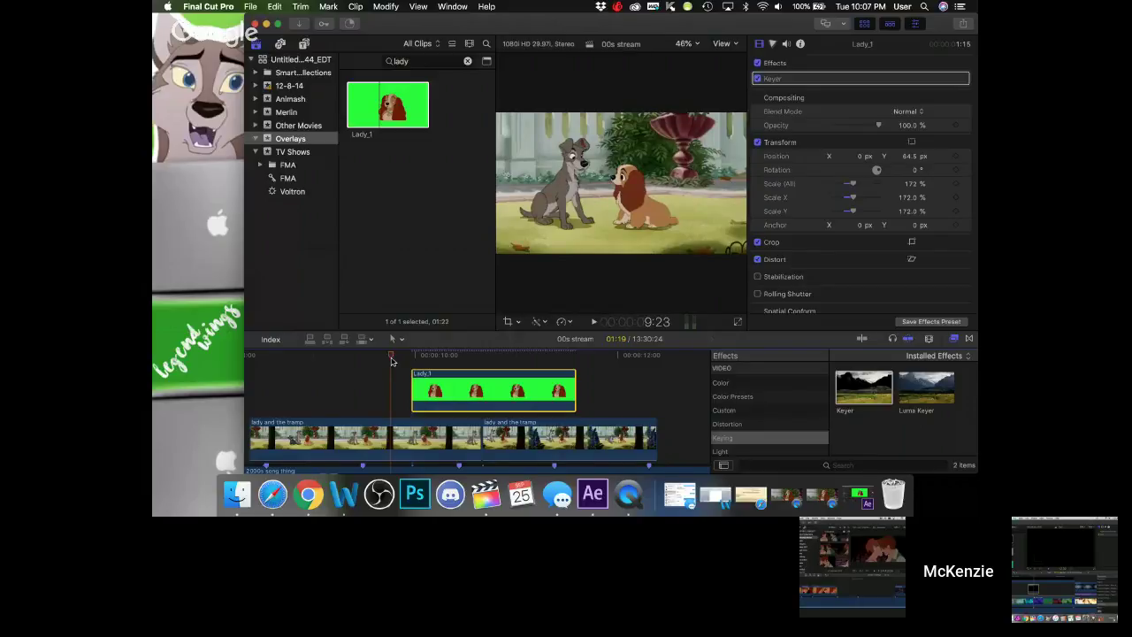
drag(392, 361, 414, 373)
click(372, 366)
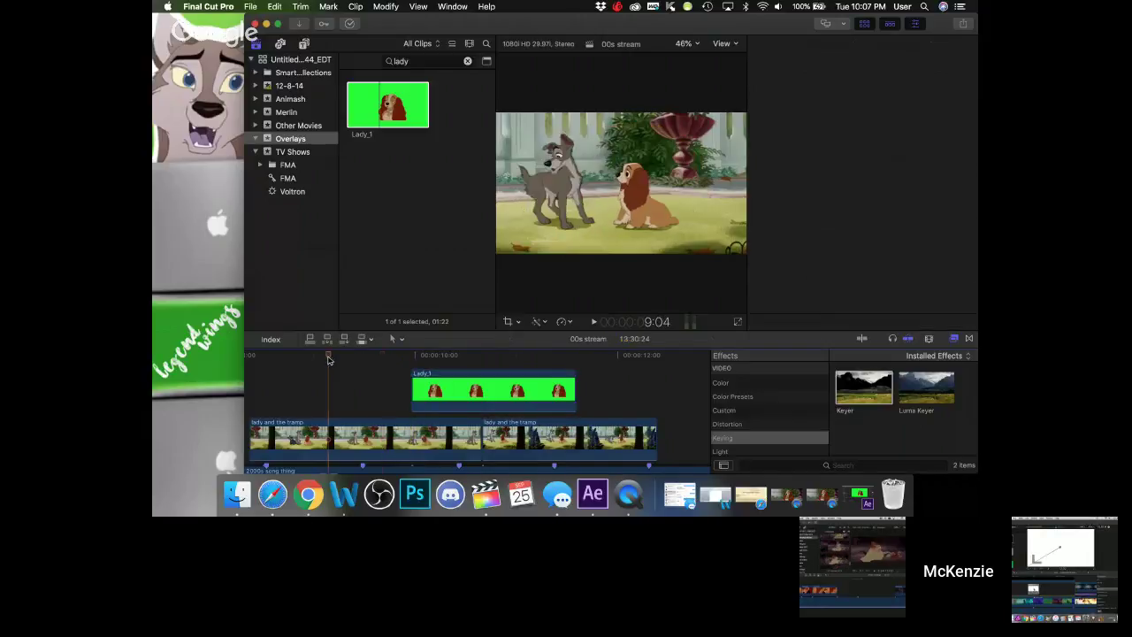
click(328, 359)
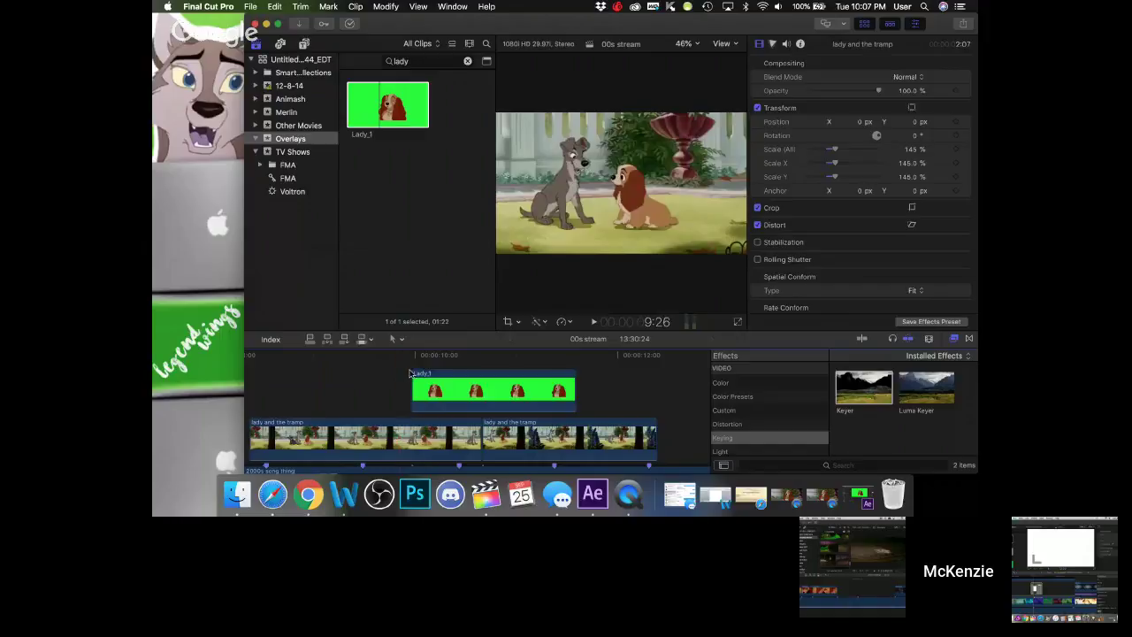
click(472, 363)
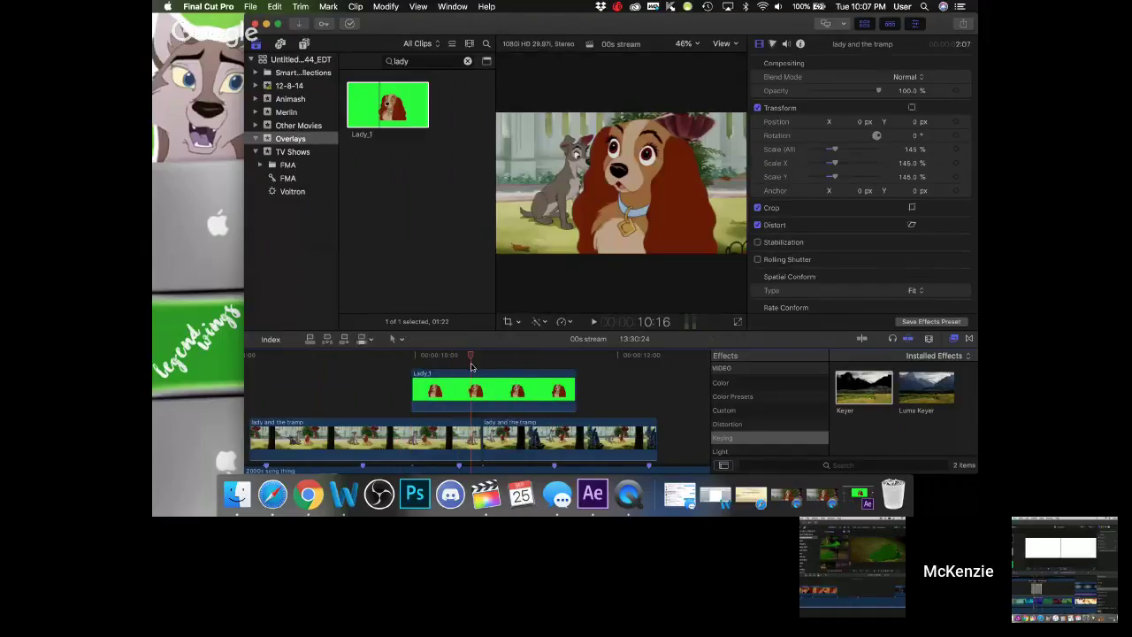
- Try the Push transition from the Movements category on the Lady_1 clip, shortening the opening one to 7 frames
double_click(846, 383)
click(969, 341)
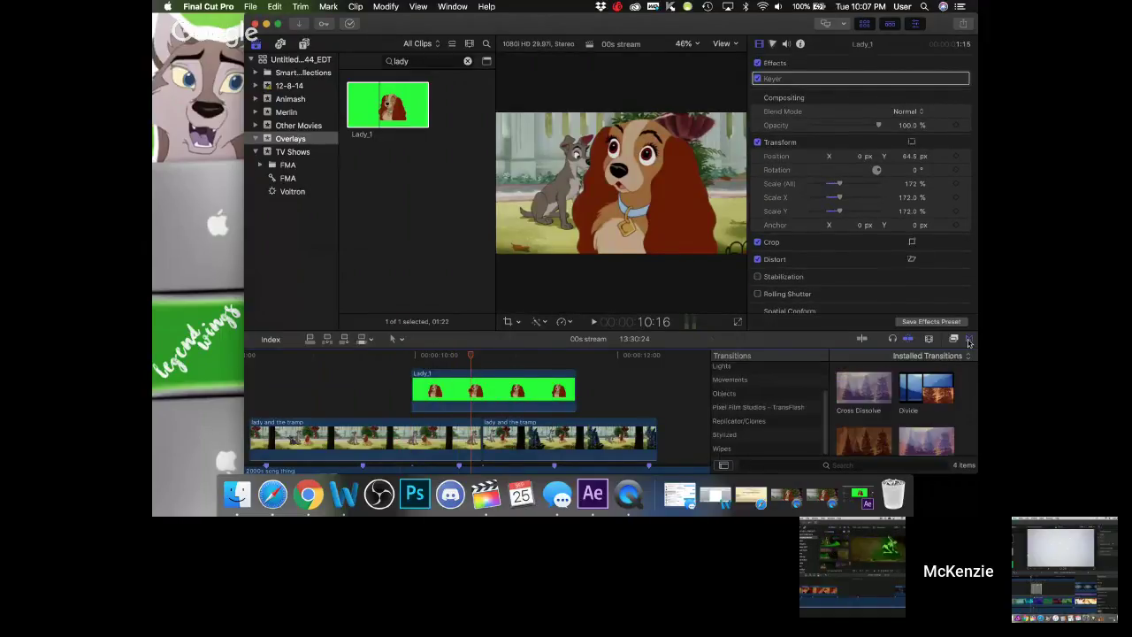
scroll(766, 417, up, 3)
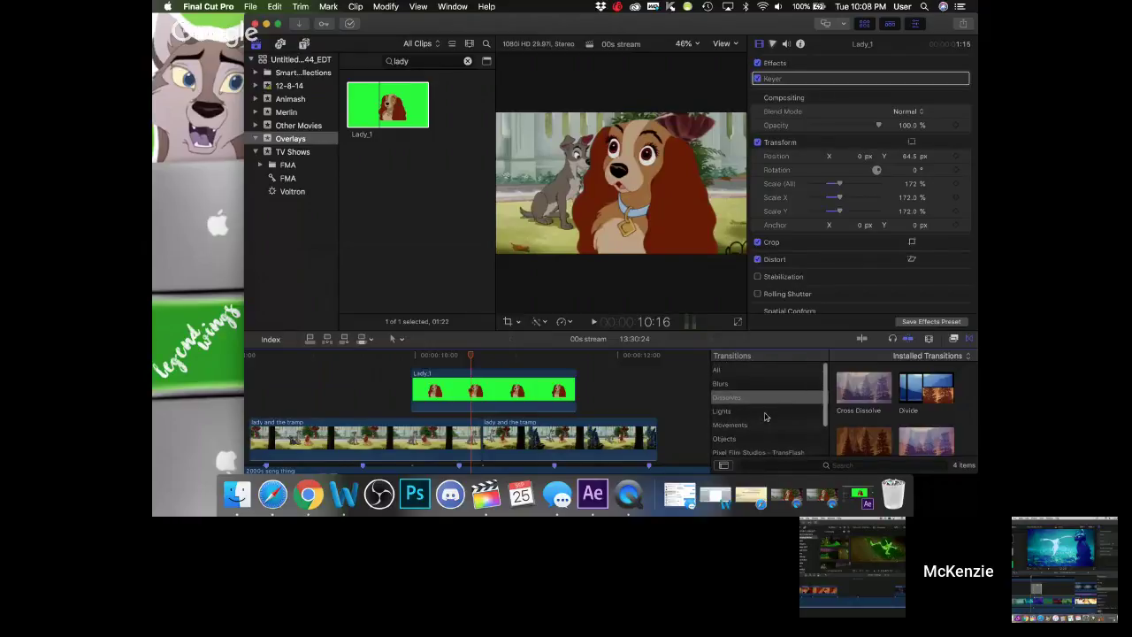
scroll(766, 416, down, 3)
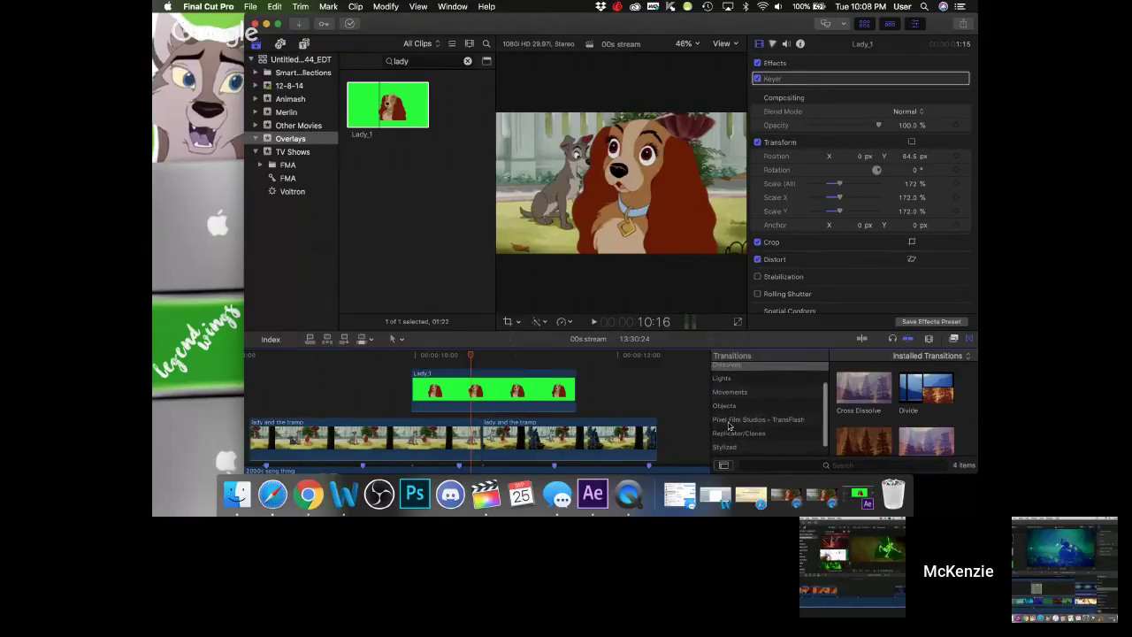
scroll(729, 427, up, 3)
click(783, 379)
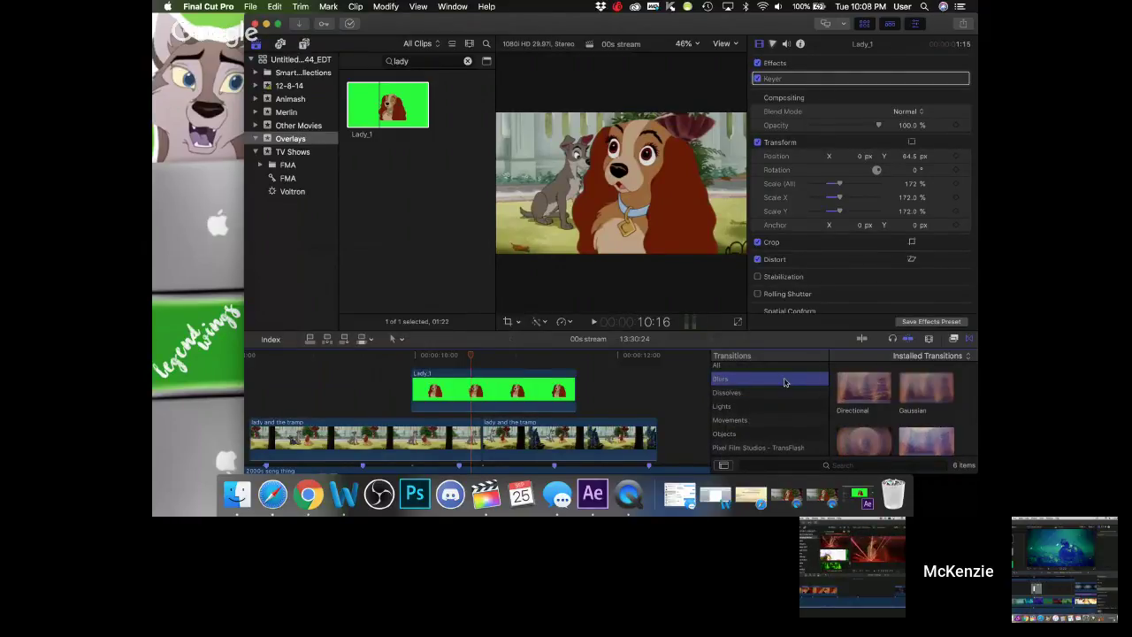
click(753, 393)
scroll(752, 394, down, 2)
click(737, 393)
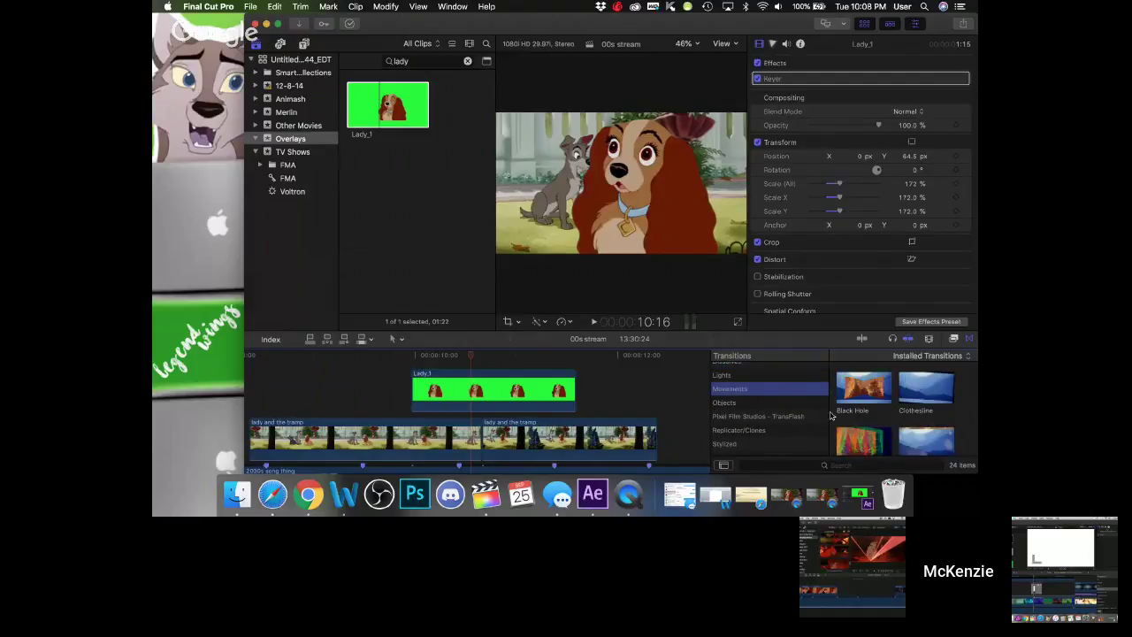
scroll(845, 420, down, 3)
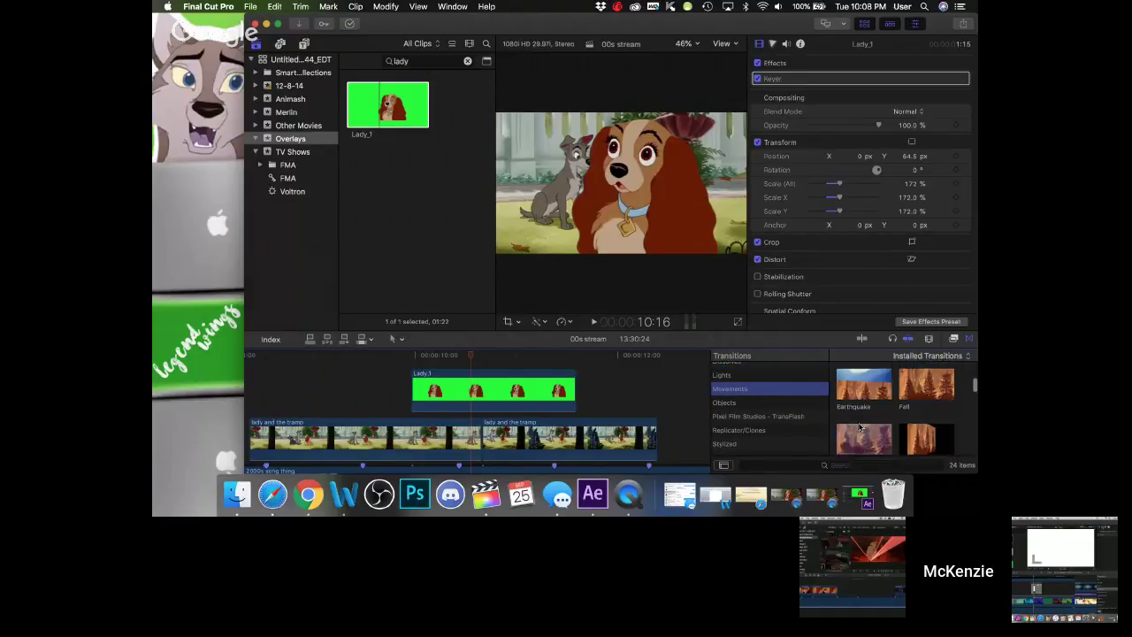
scroll(859, 427, down, 5)
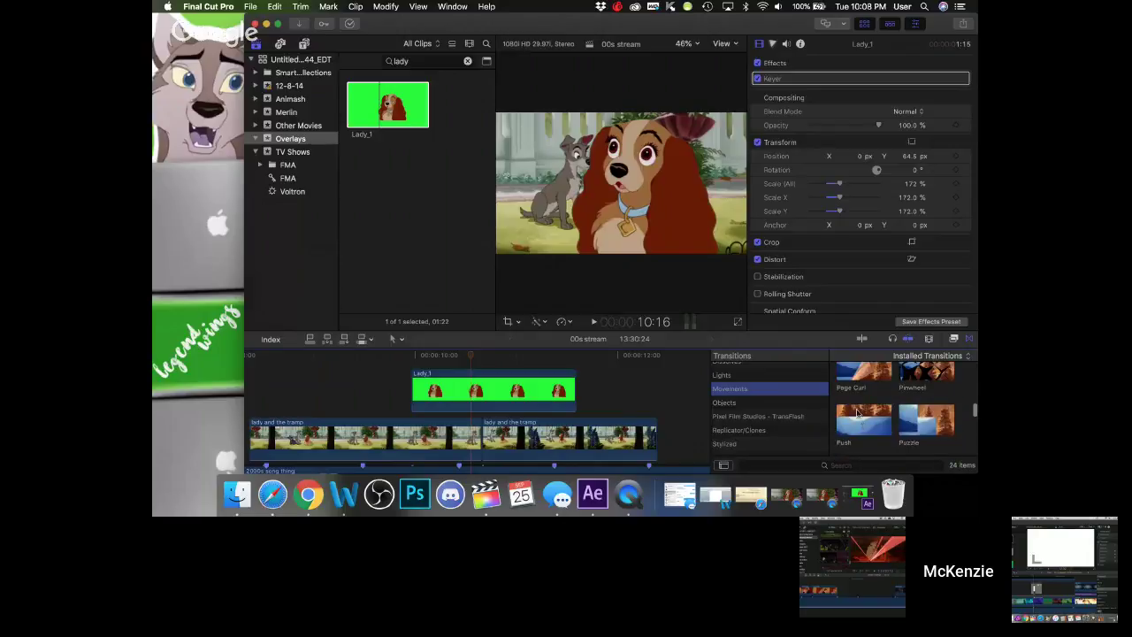
drag(857, 413, 469, 398)
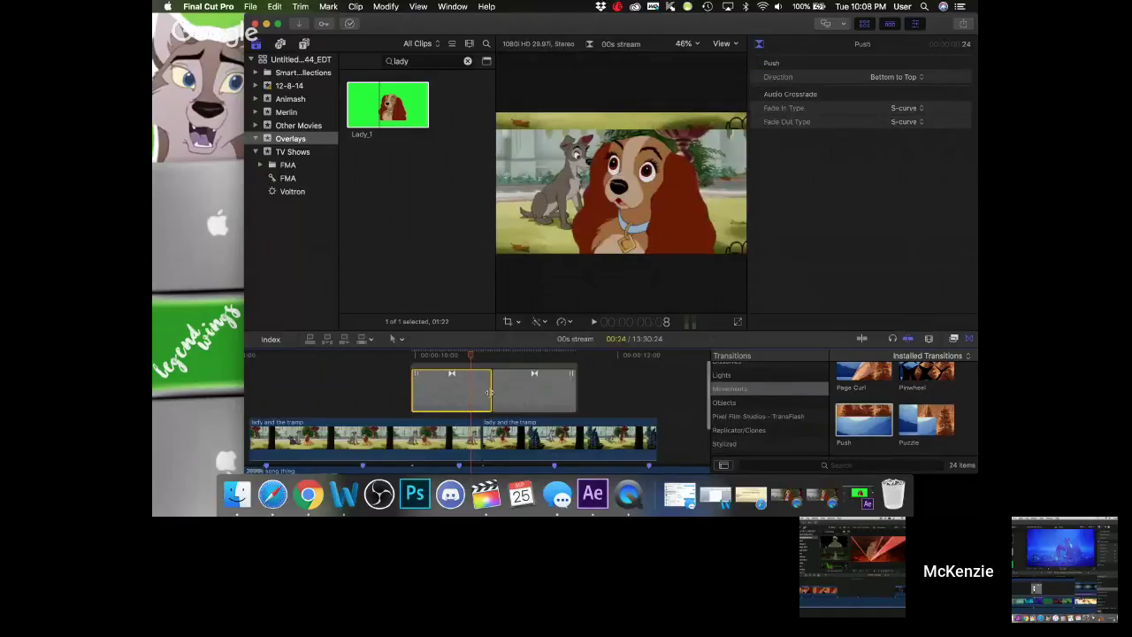
drag(489, 392, 433, 392)
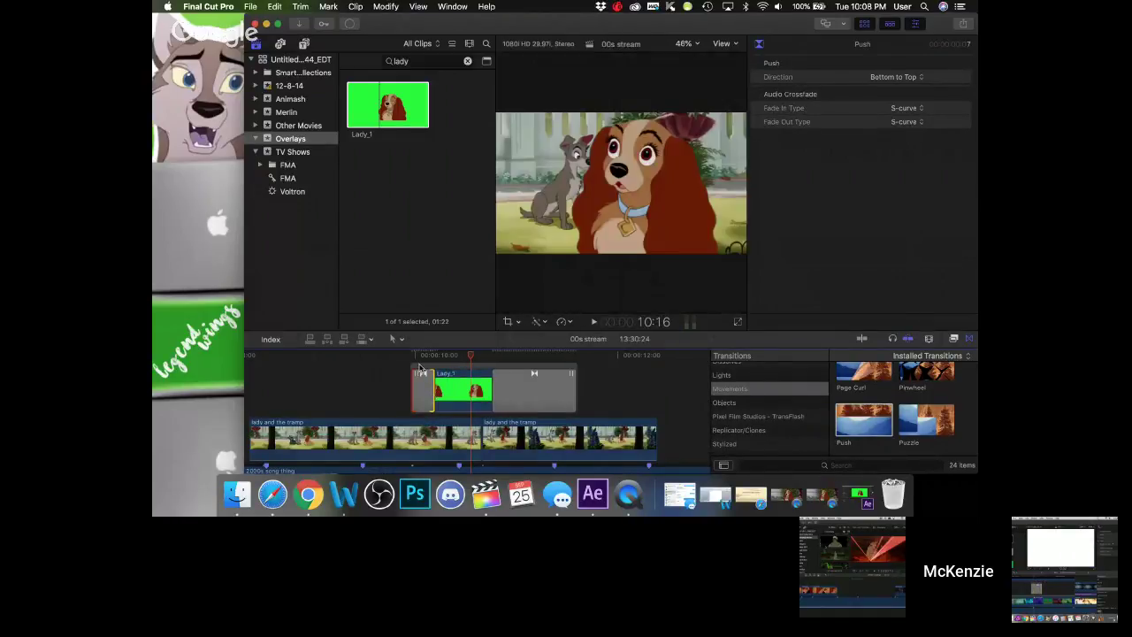
click(421, 356)
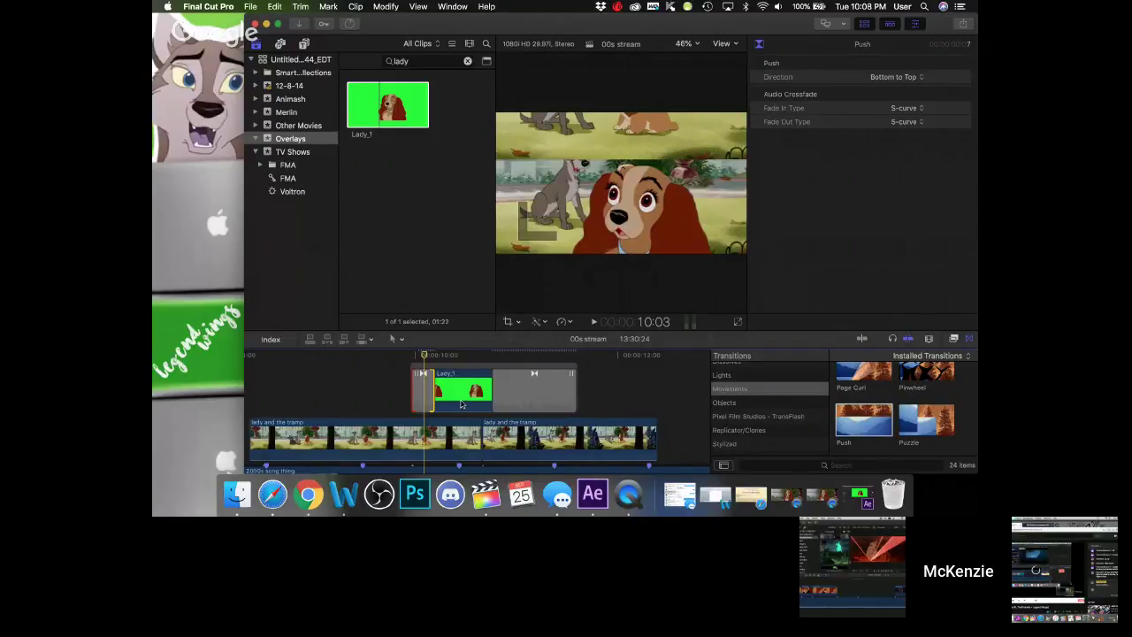
- Delete the Push transitions from the start and end of the Lady_1 clip
key(Delete)
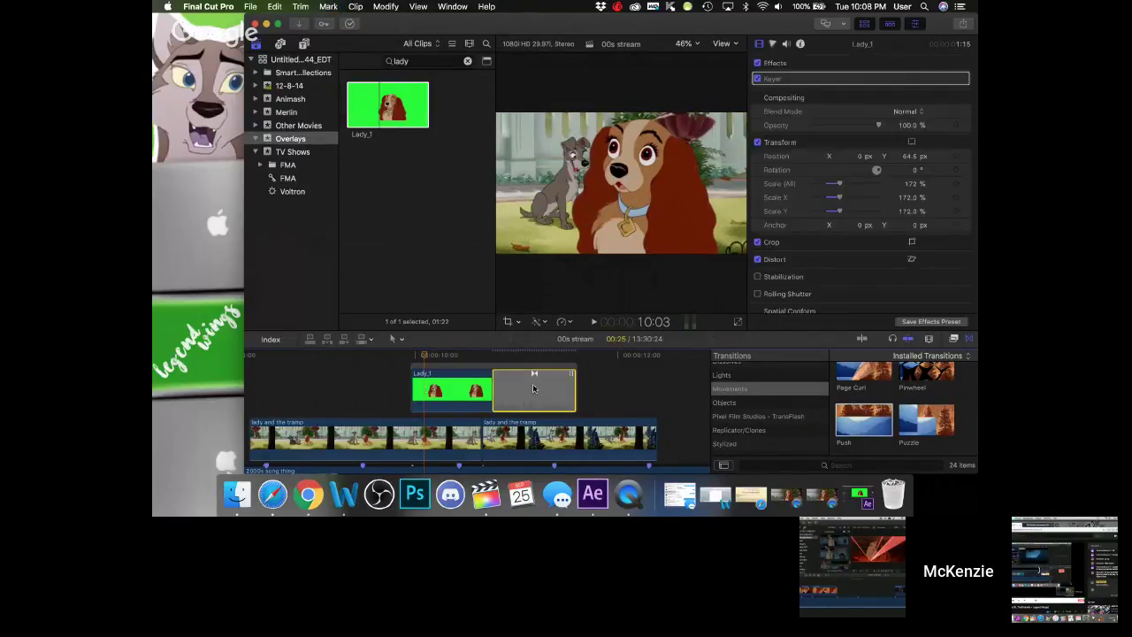
key(Delete)
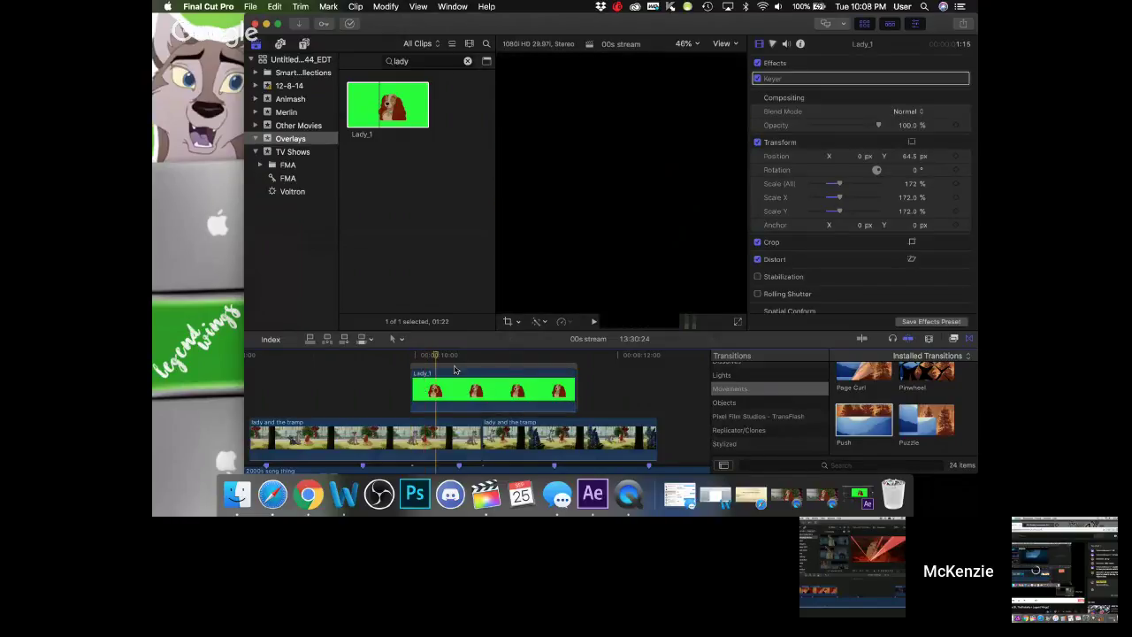
key(s)
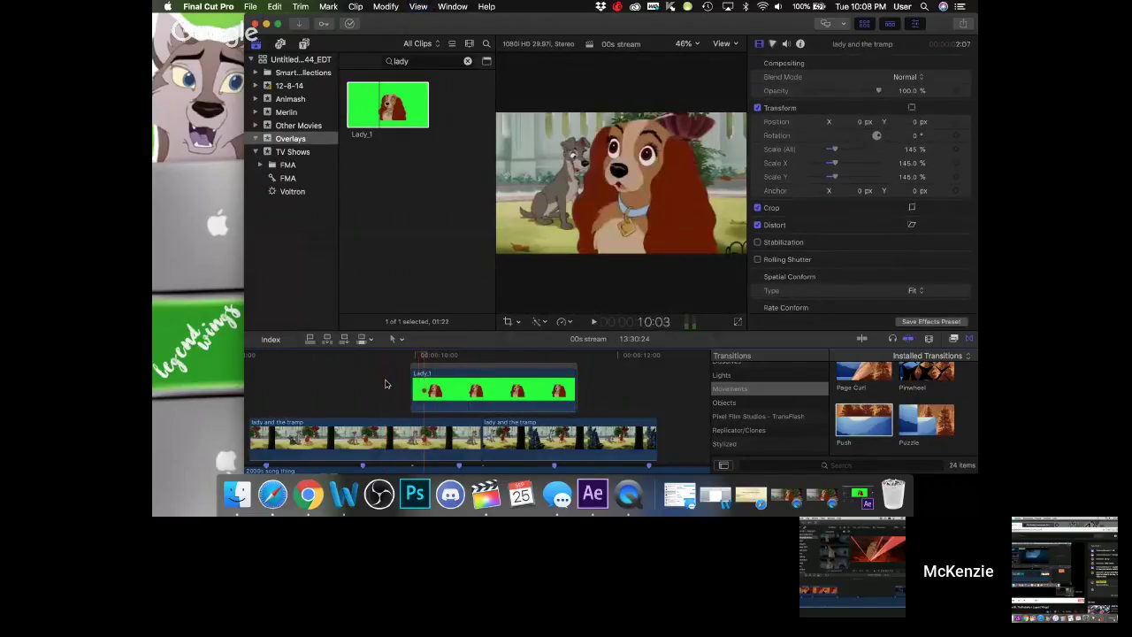
- Keyframe the Lady_1 overlay's position at 10:12, then set its X position to about -1860.7 px at 9:29
click(416, 381)
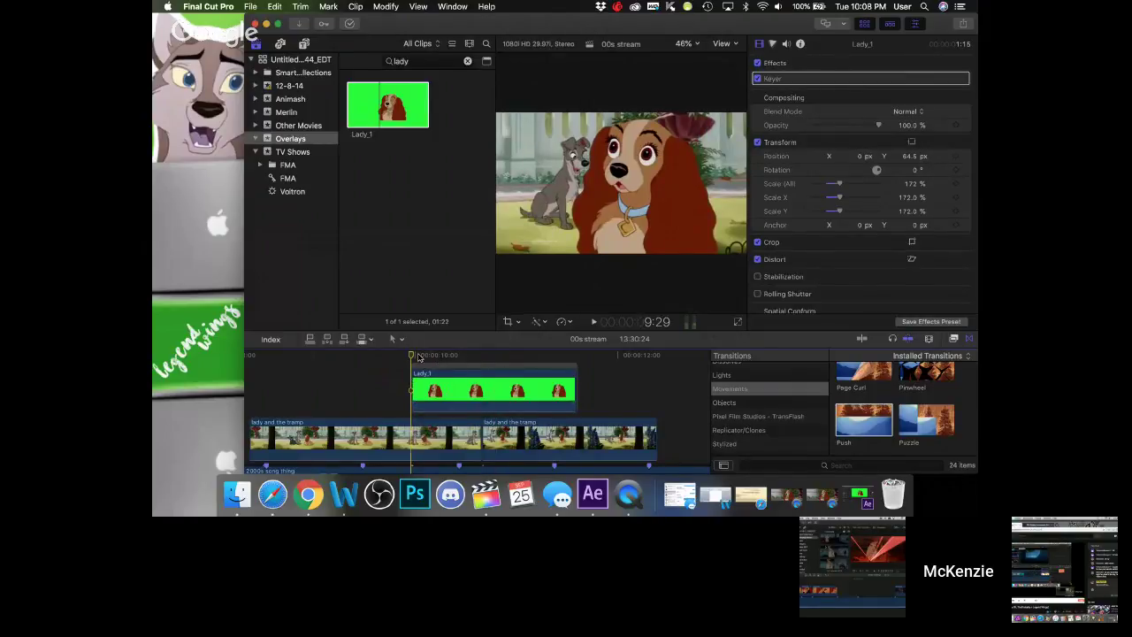
key(space)
click(471, 407)
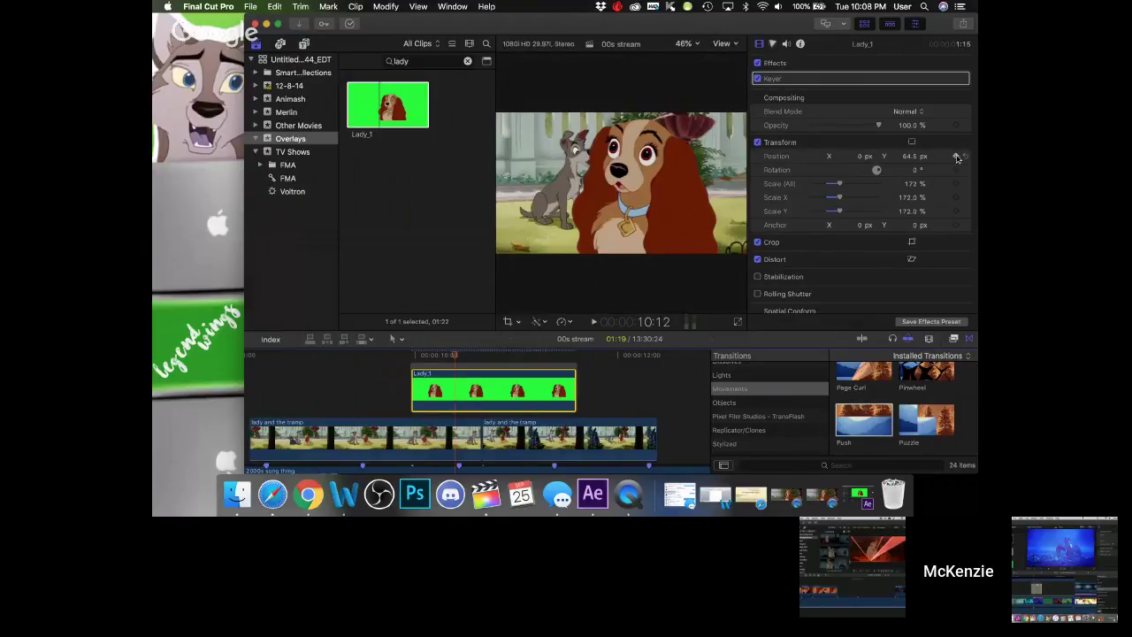
drag(452, 363, 420, 357)
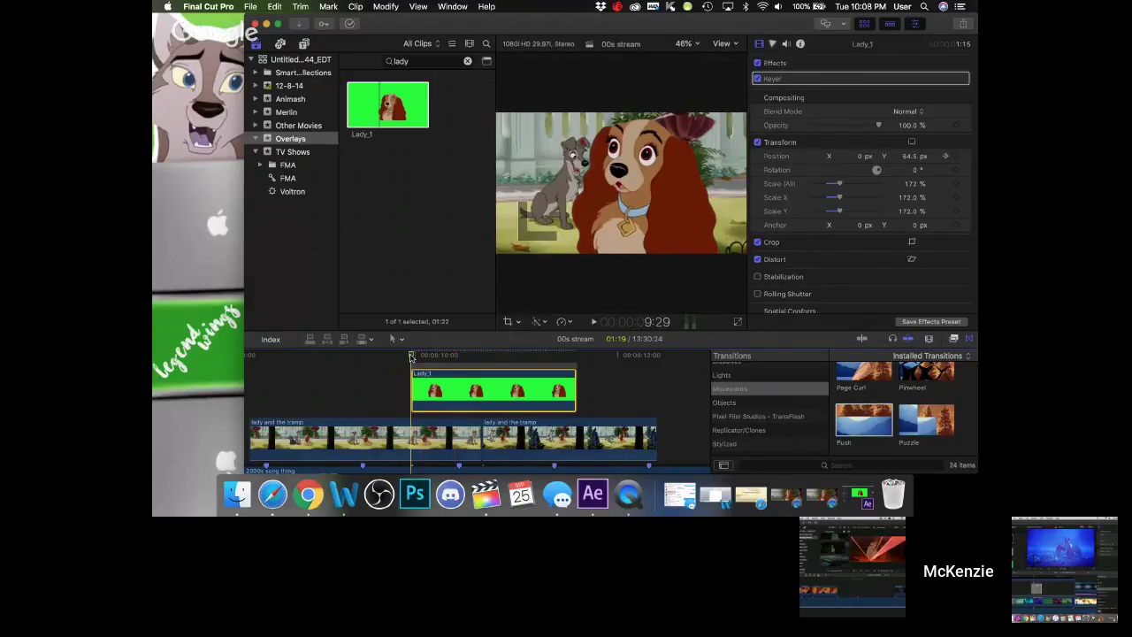
drag(851, 156, 851, 155)
click(851, 156)
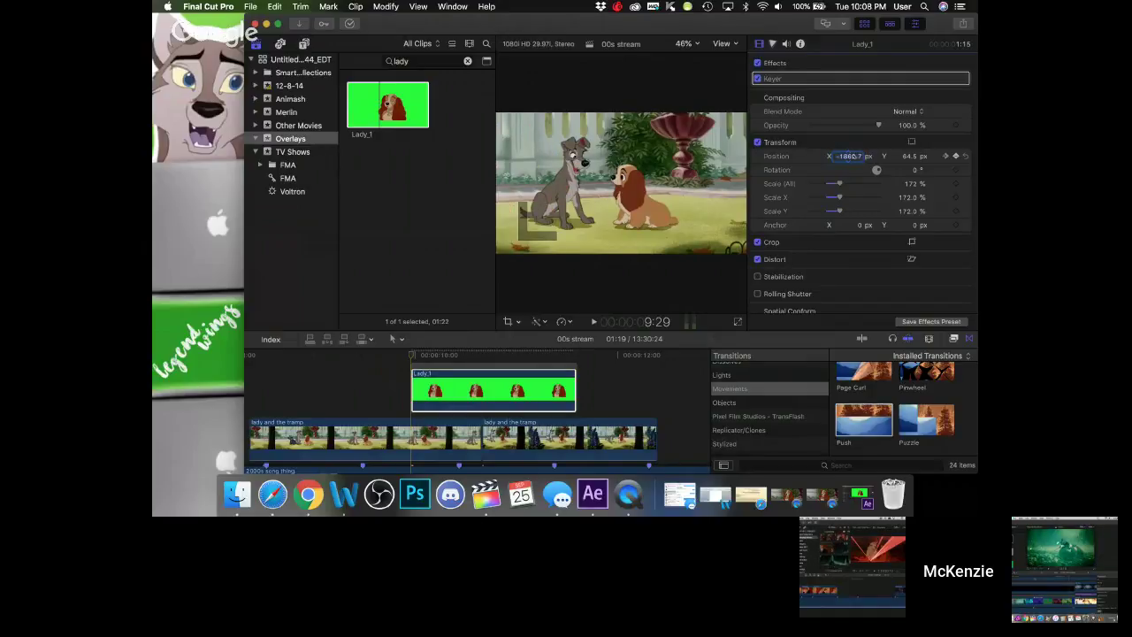
- Give the Lady_1 overlay a slight horizontal drift by keyframing its X position to about 17 px near 11:08
text(0)
key(Return)
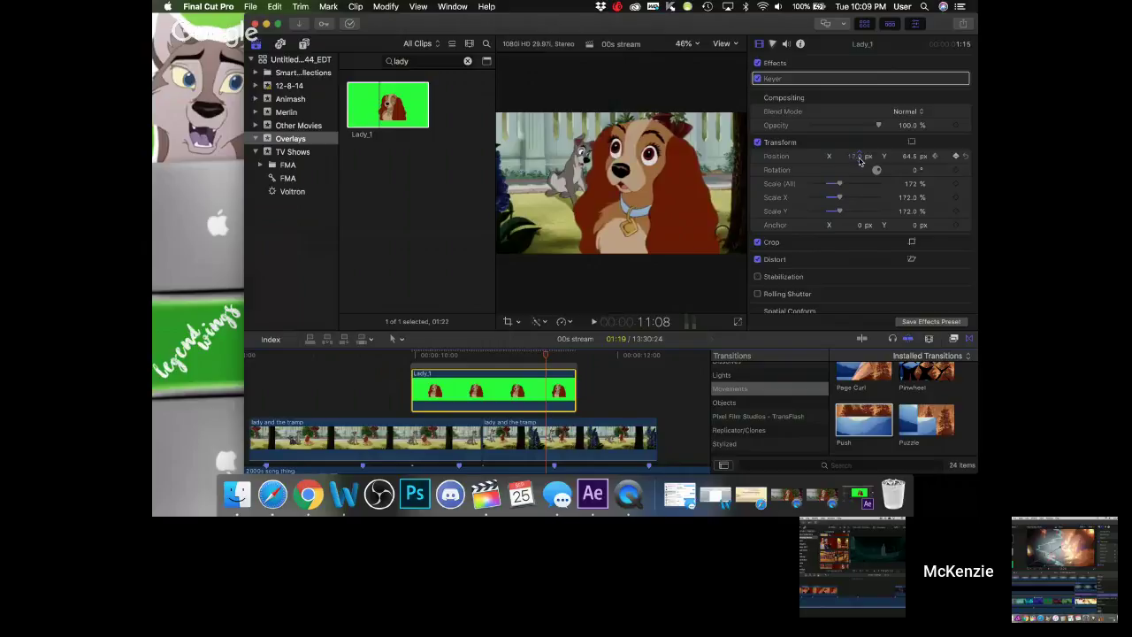
drag(859, 160, 859, 160)
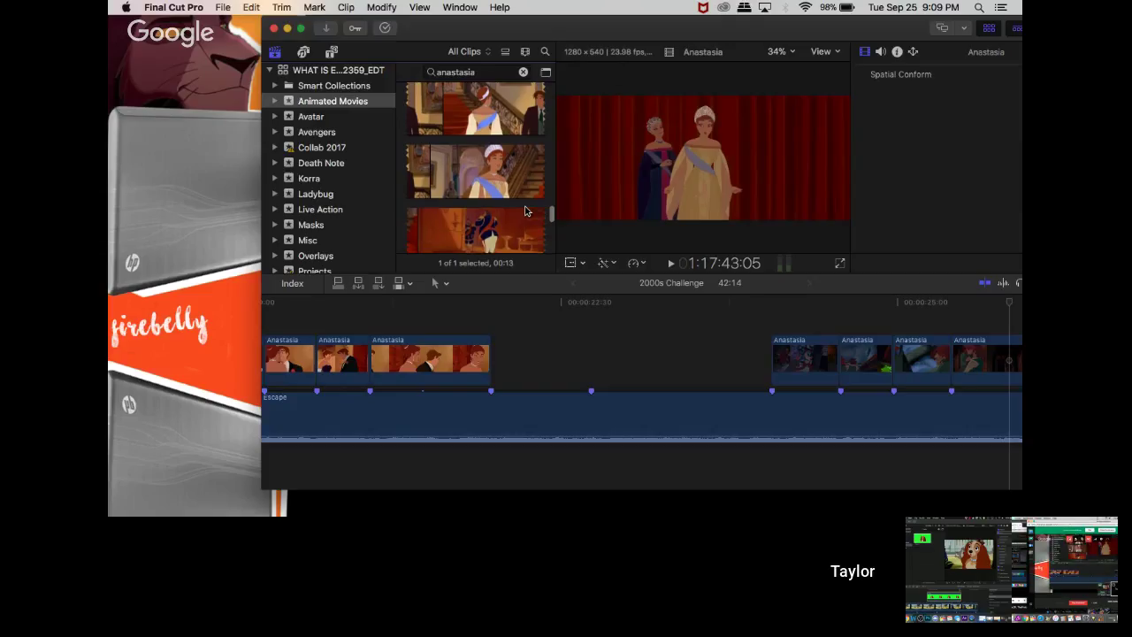
- In the 2000s Challenge project, browse the Anastasia staircase clips and play the timeline across the gap after the third Anastasia clip
scroll(526, 210, down, 2)
scroll(525, 211, down, 5)
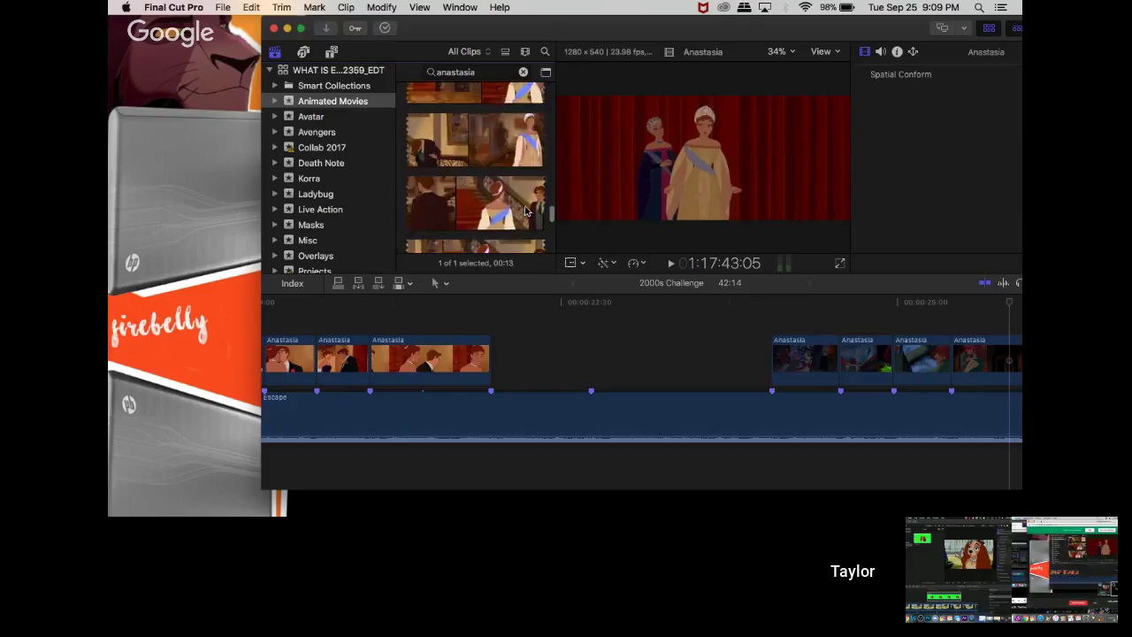
scroll(525, 210, down, 4)
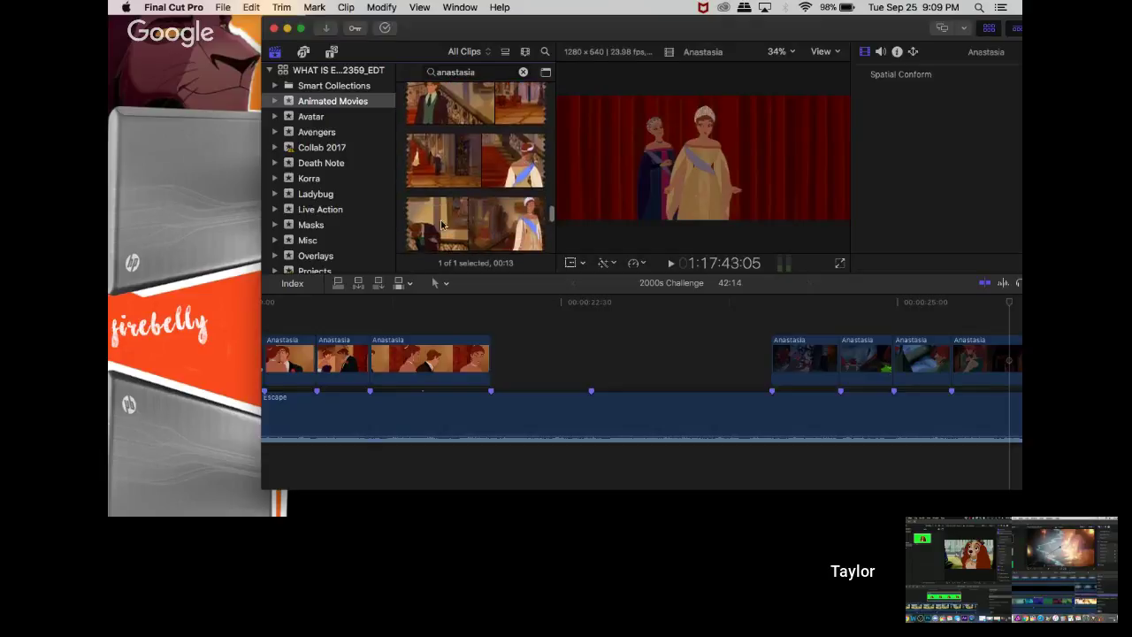
scroll(427, 180, down, 5)
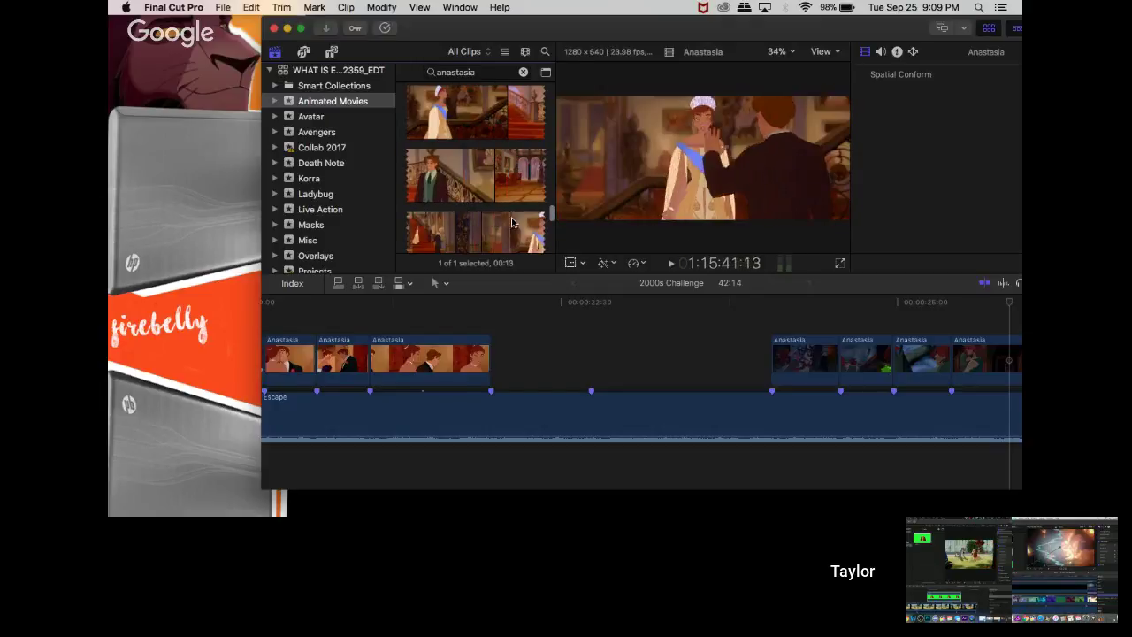
scroll(526, 224, down, 5)
scroll(526, 224, up, 6)
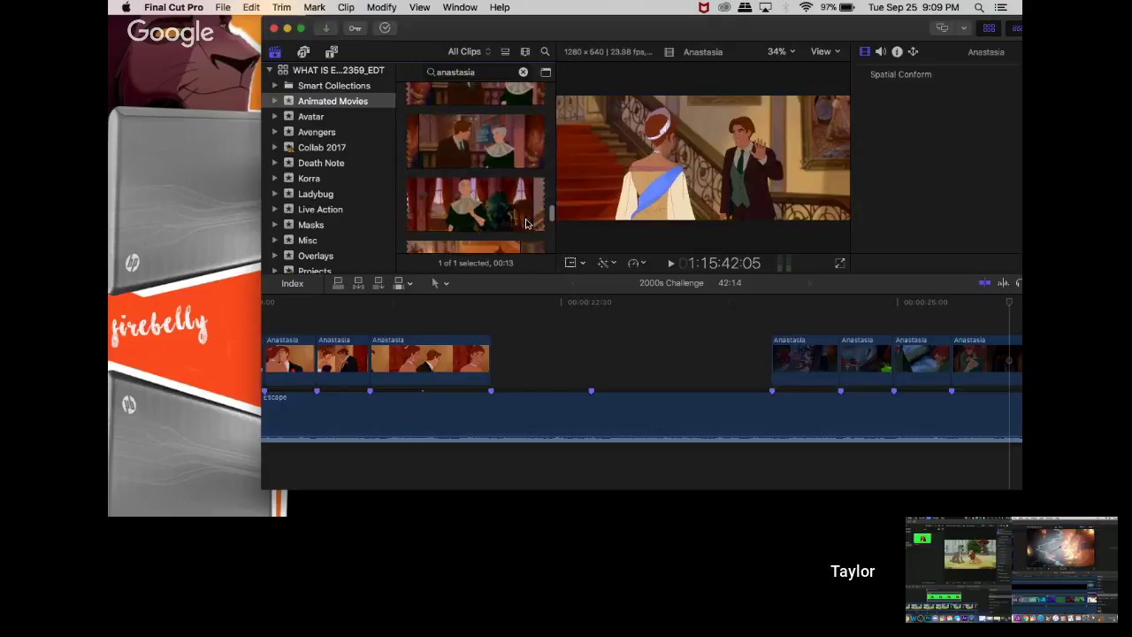
key(space)
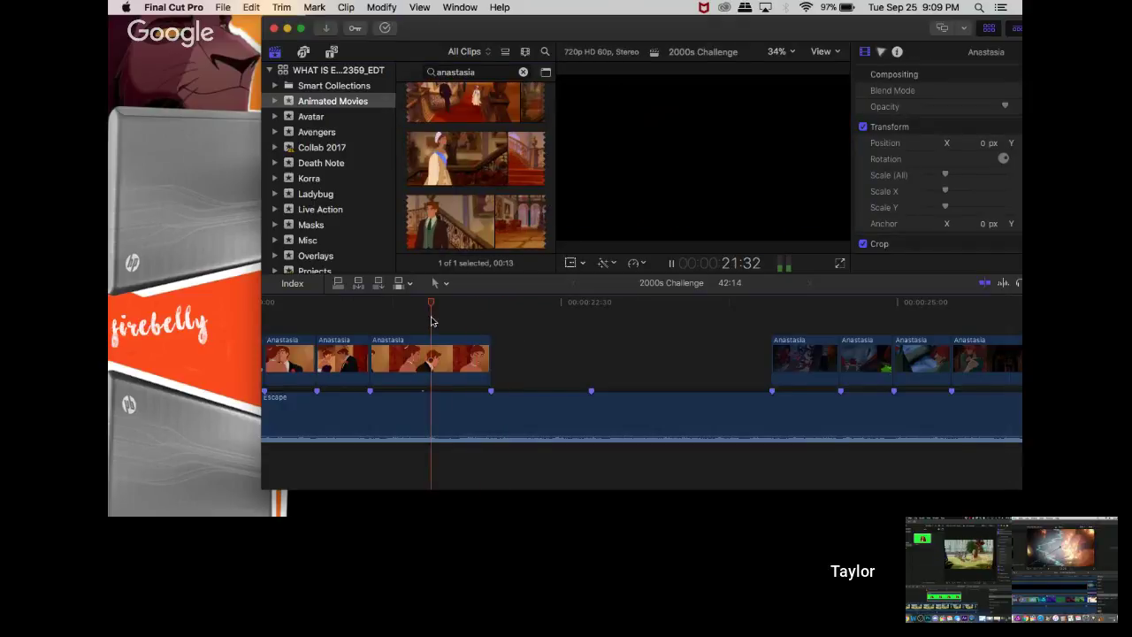
key(space)
- Skim the Anastasia footage from about 1:14:02 back to 1:13:02 for a shot to fill the timeline gap
scroll(464, 179, down, 5)
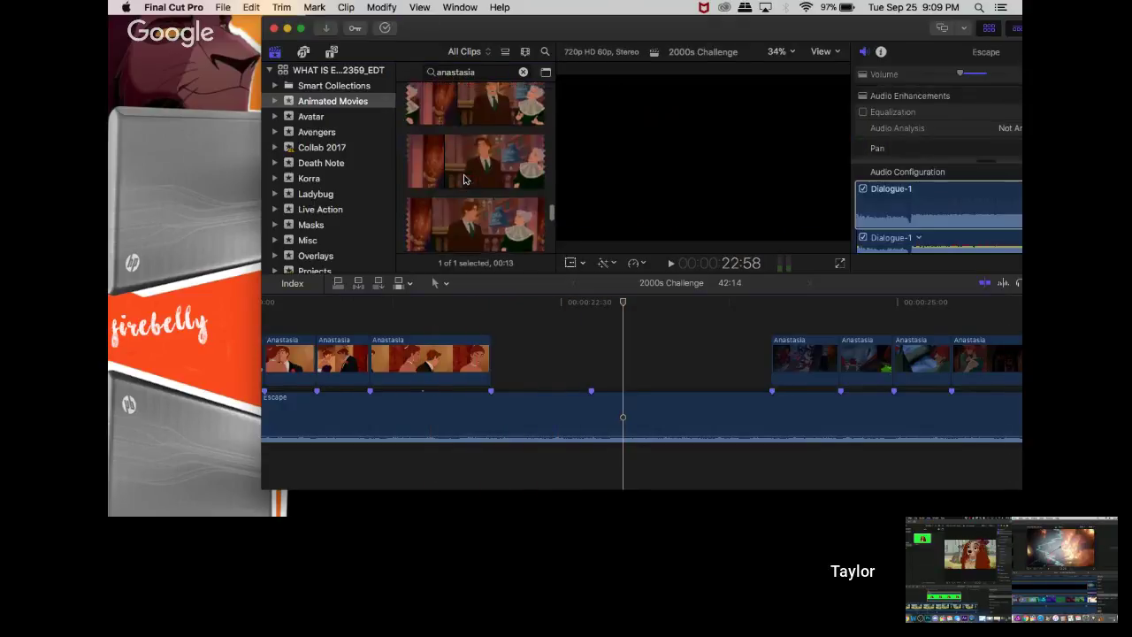
scroll(464, 180, down, 2)
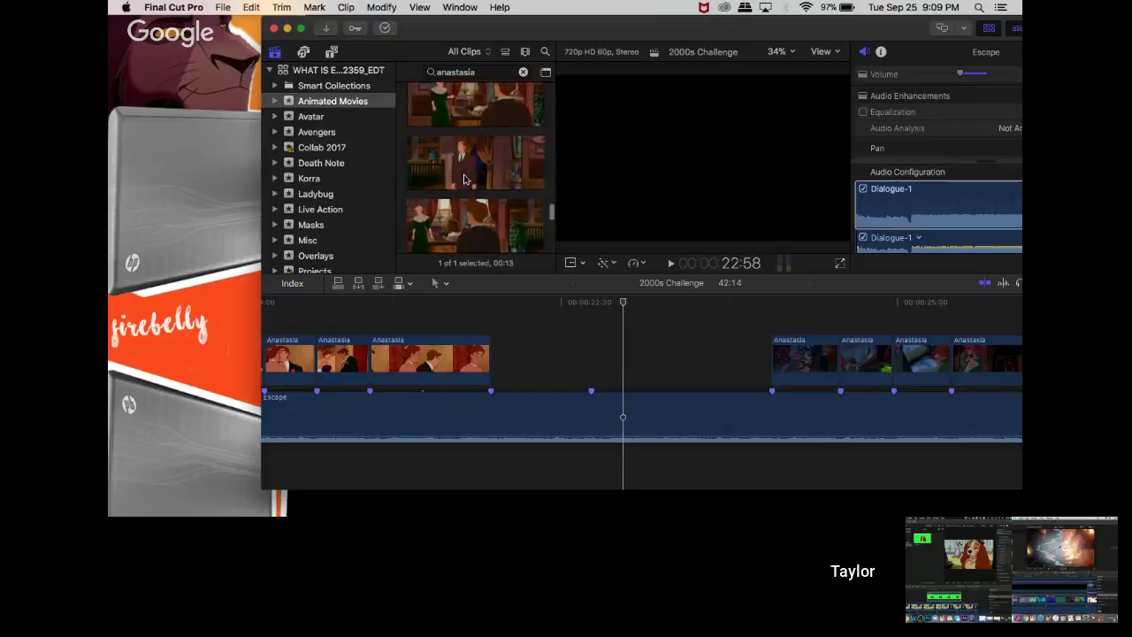
scroll(464, 179, down, 4)
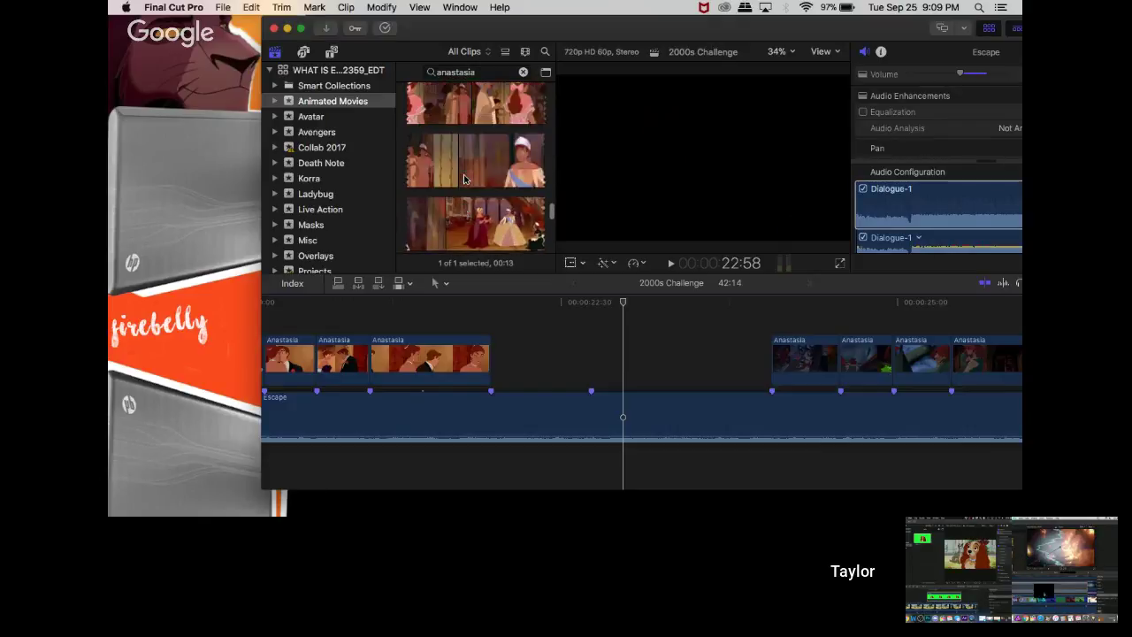
click(447, 146)
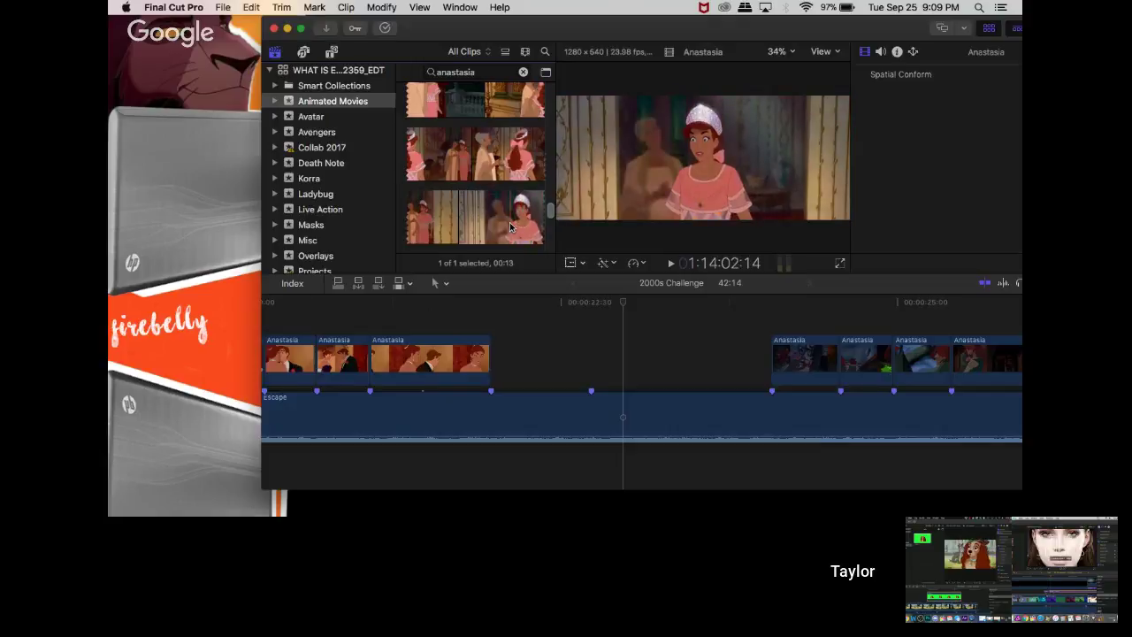
scroll(509, 222, down, 5)
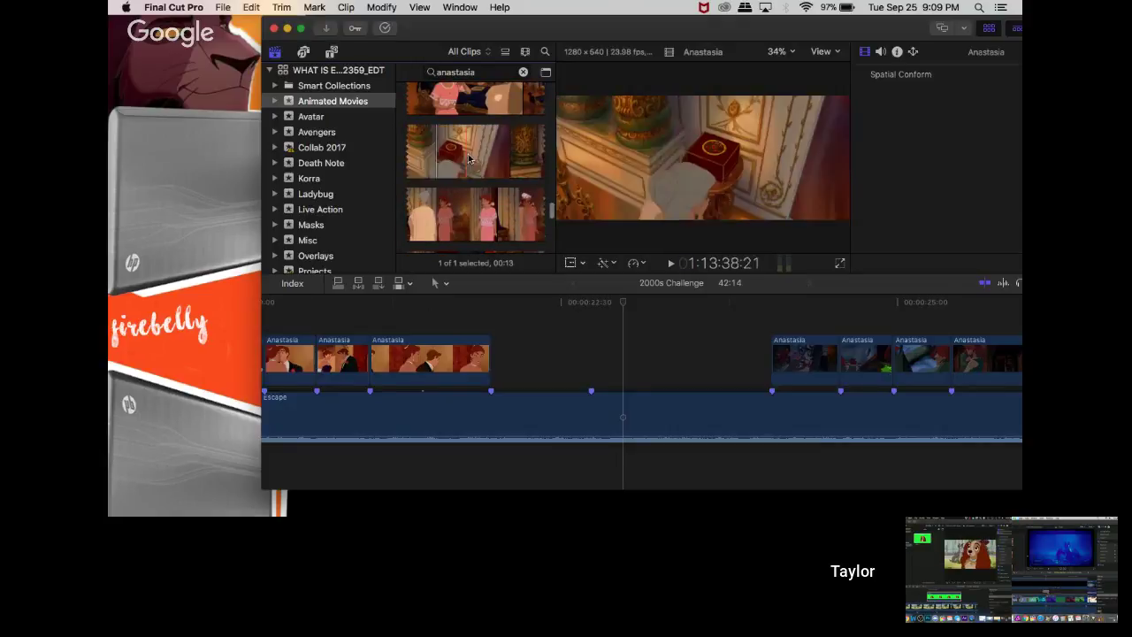
scroll(504, 150, up, 2)
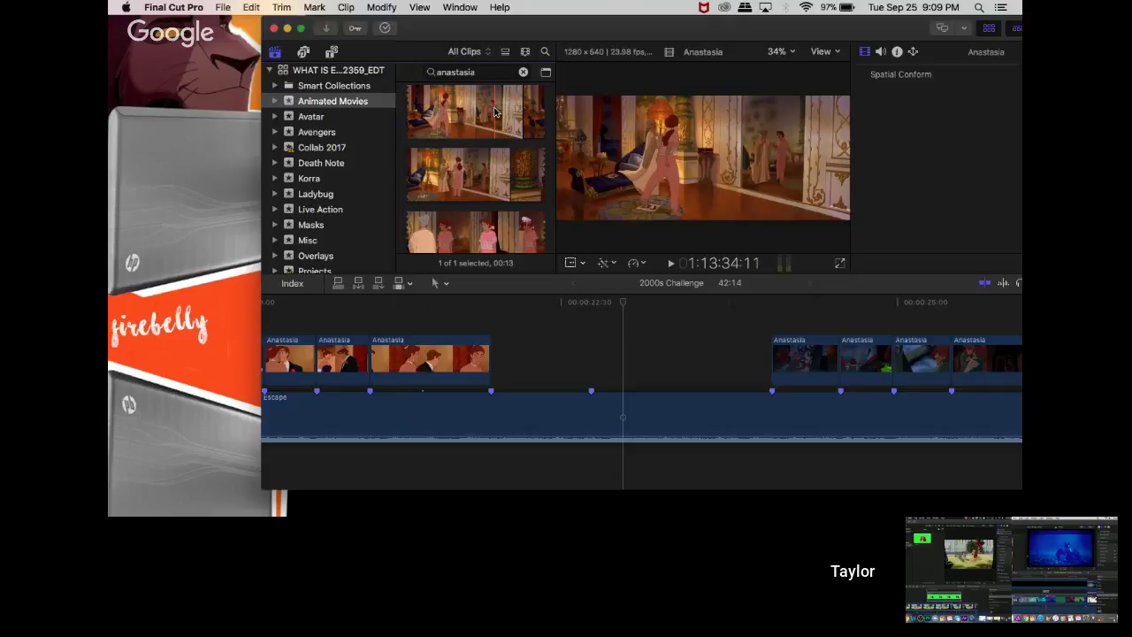
scroll(482, 133, down, 5)
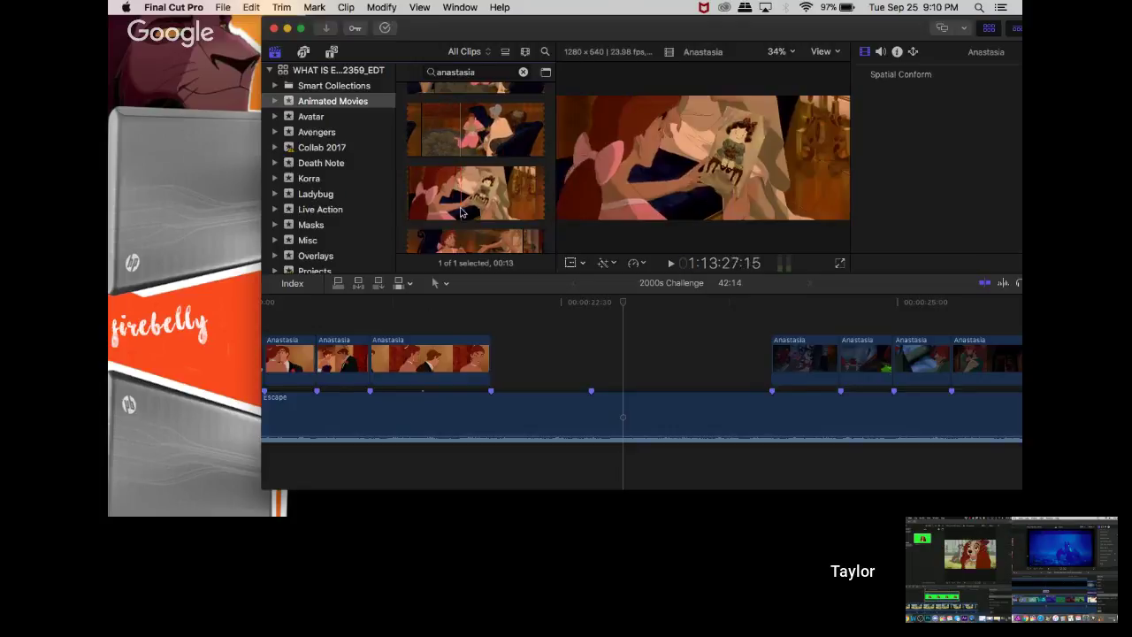
scroll(489, 210, down, 2)
scroll(488, 209, up, 2)
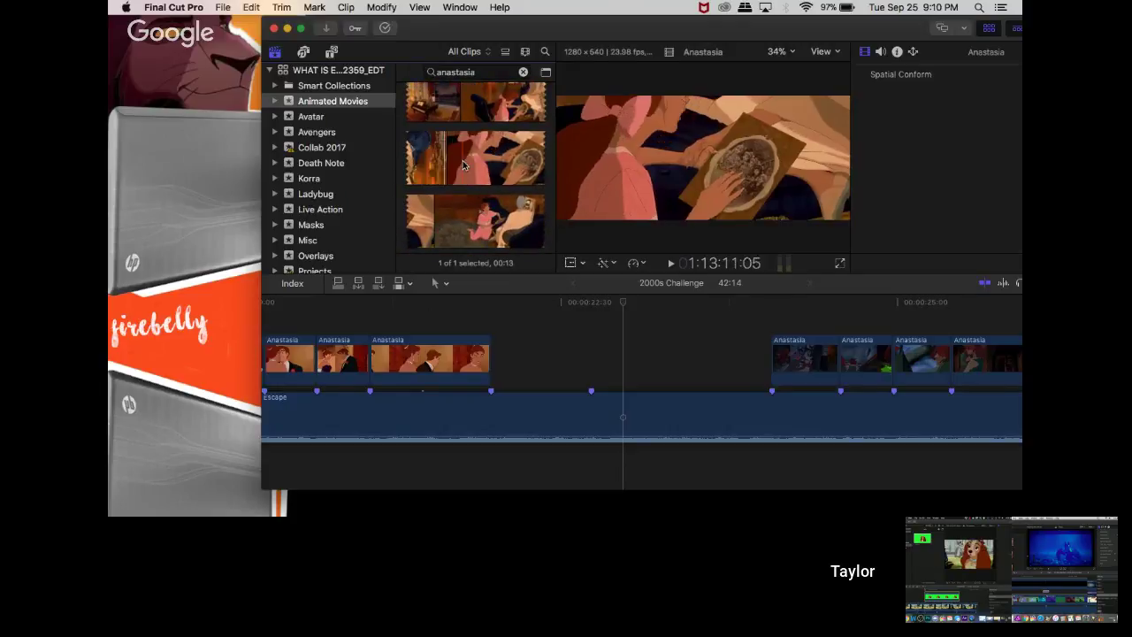
scroll(509, 157, down, 1)
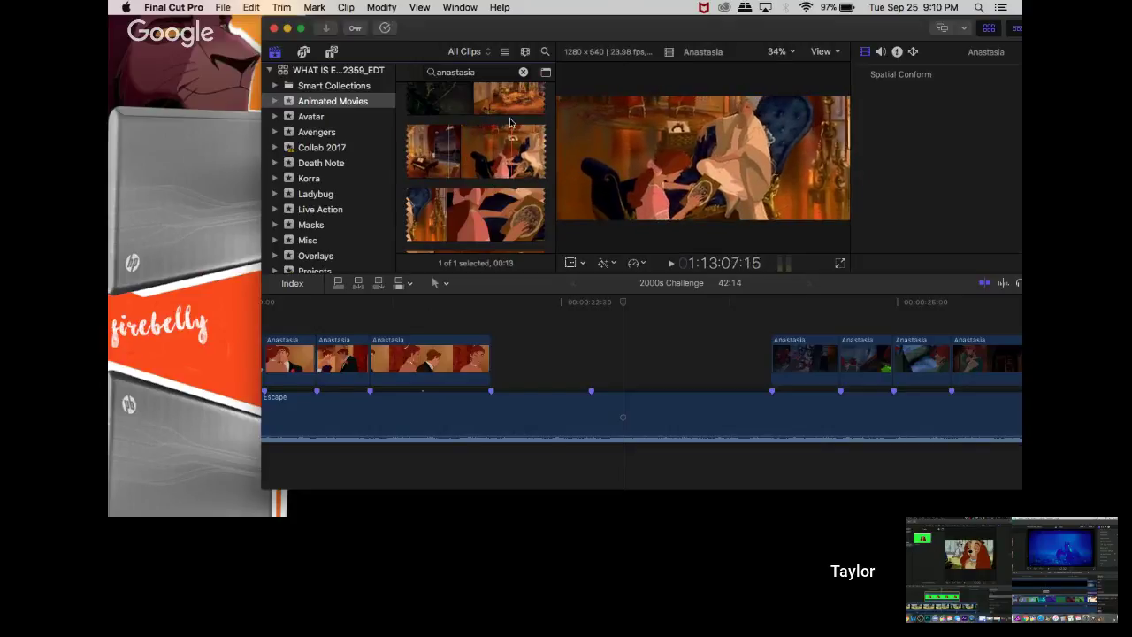
scroll(514, 109, down, 2)
scroll(515, 108, down, 2)
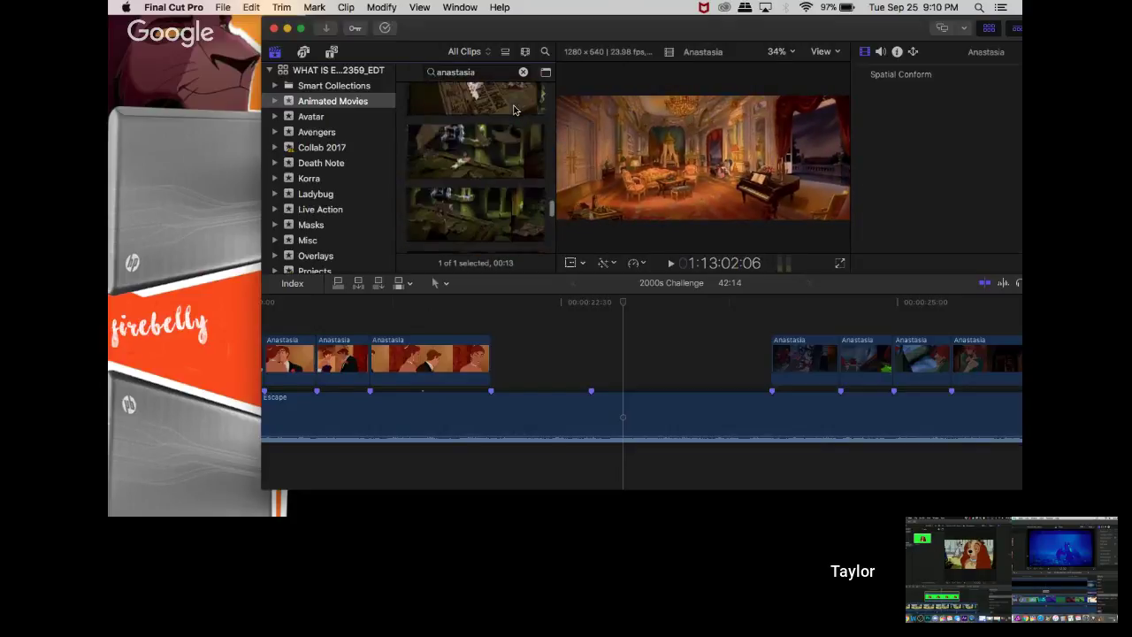
- Play the Anastasia embrace shot near 1:11:37 and skim the dressing-room scenes back to about 1:10:03 for a suitable clip
scroll(520, 105, up, 4)
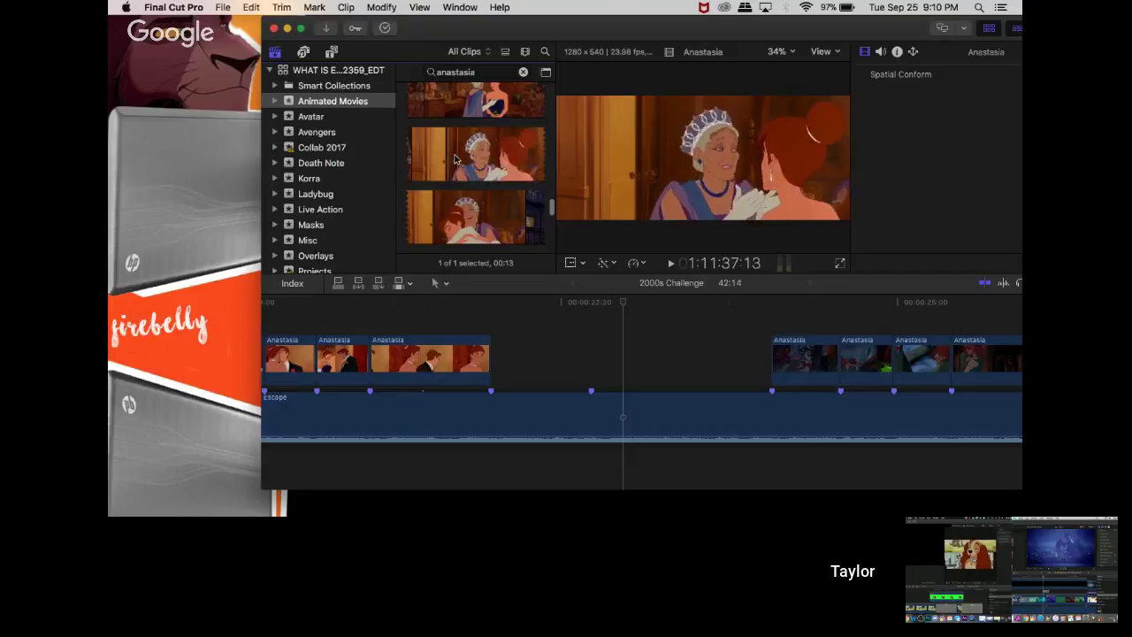
key(space)
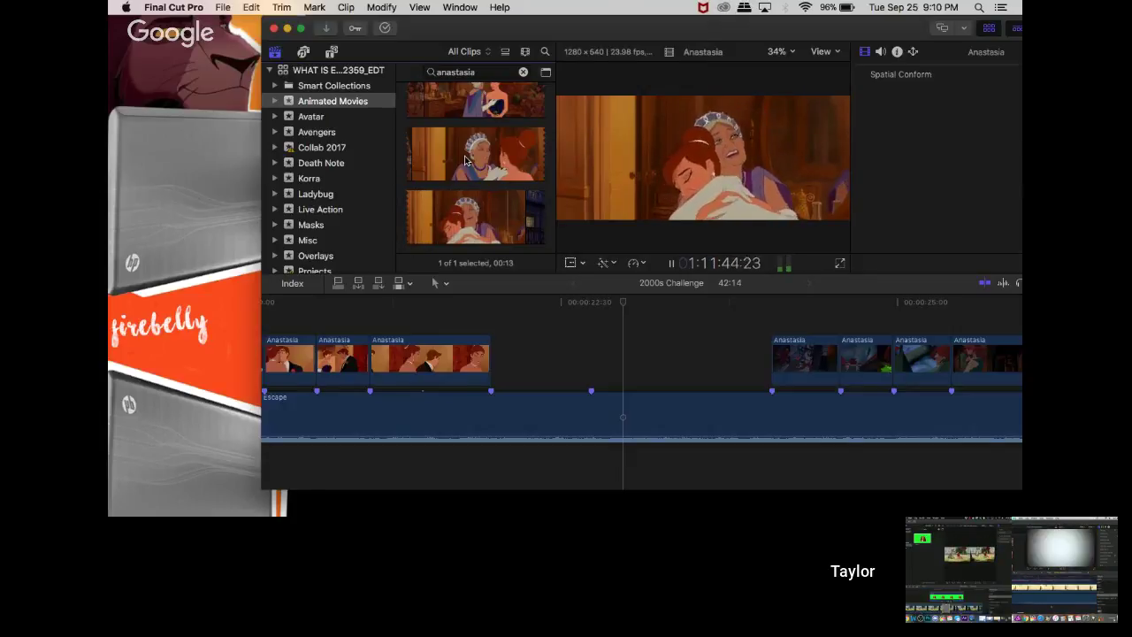
key(space)
scroll(466, 161, down, 2)
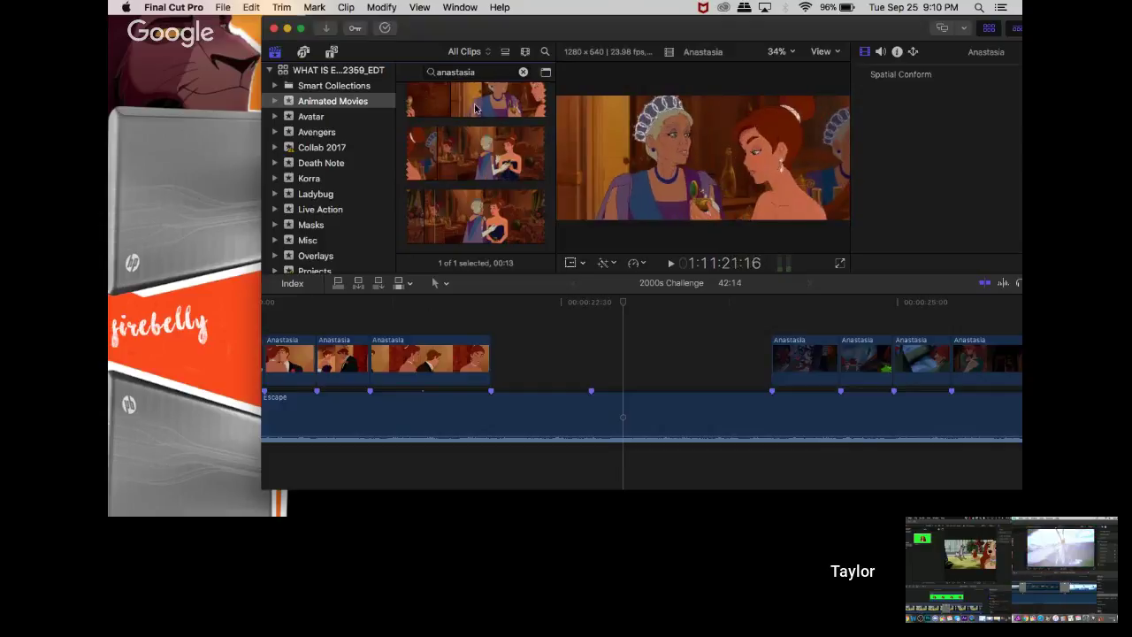
scroll(468, 142, down, 5)
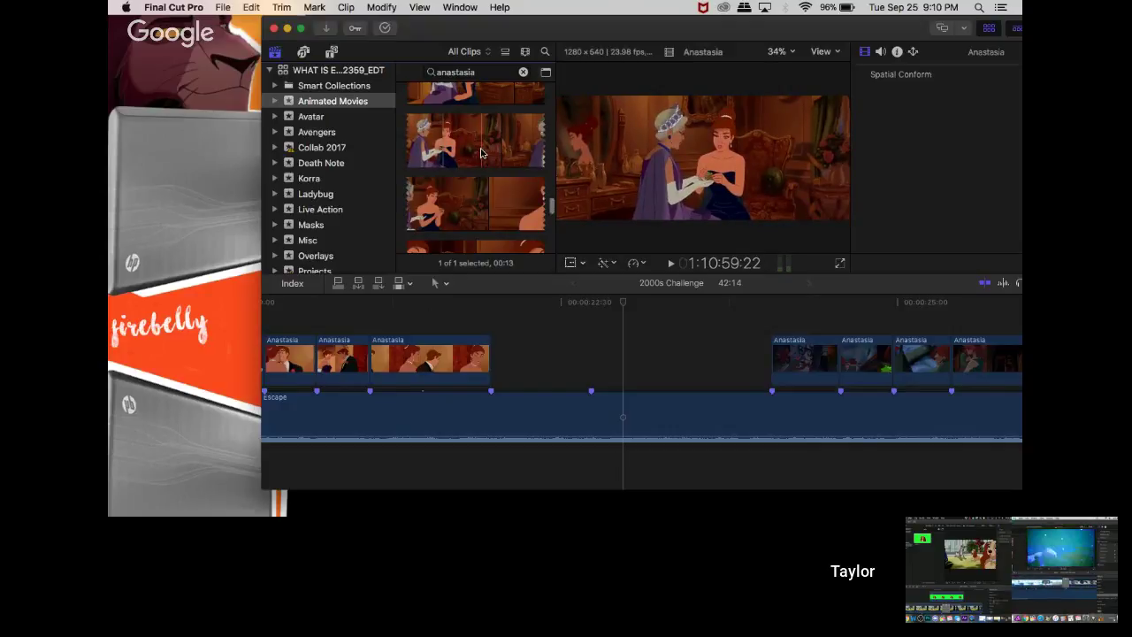
scroll(481, 153, down, 2)
scroll(481, 153, down, 2)
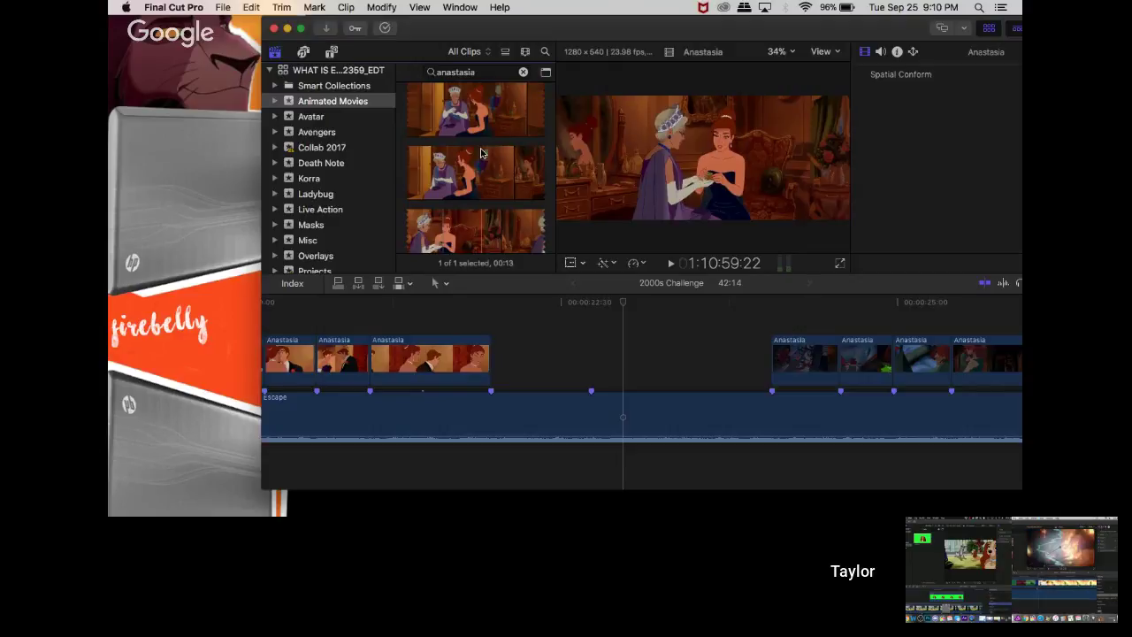
scroll(481, 154, up, 2)
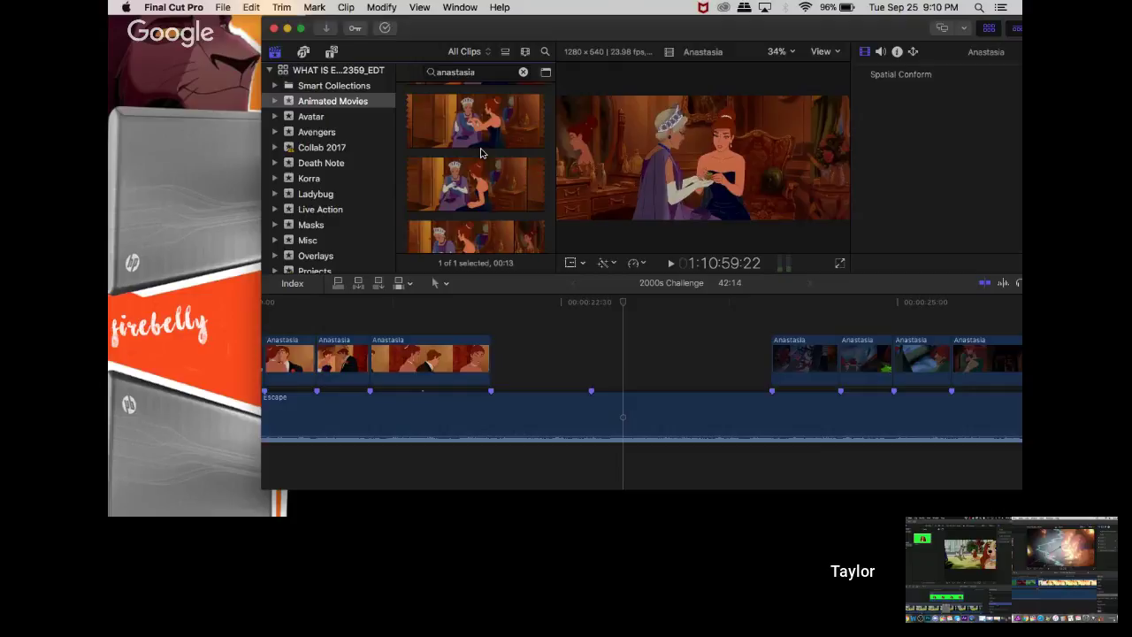
scroll(481, 153, down, 1)
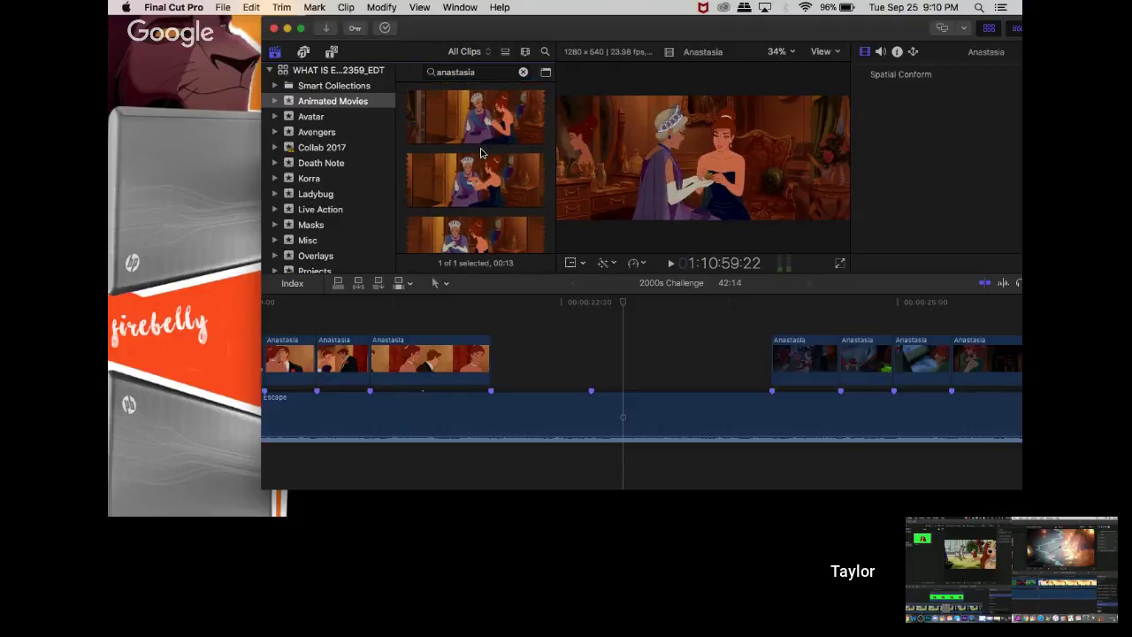
scroll(481, 153, down, 1)
scroll(481, 153, down, 3)
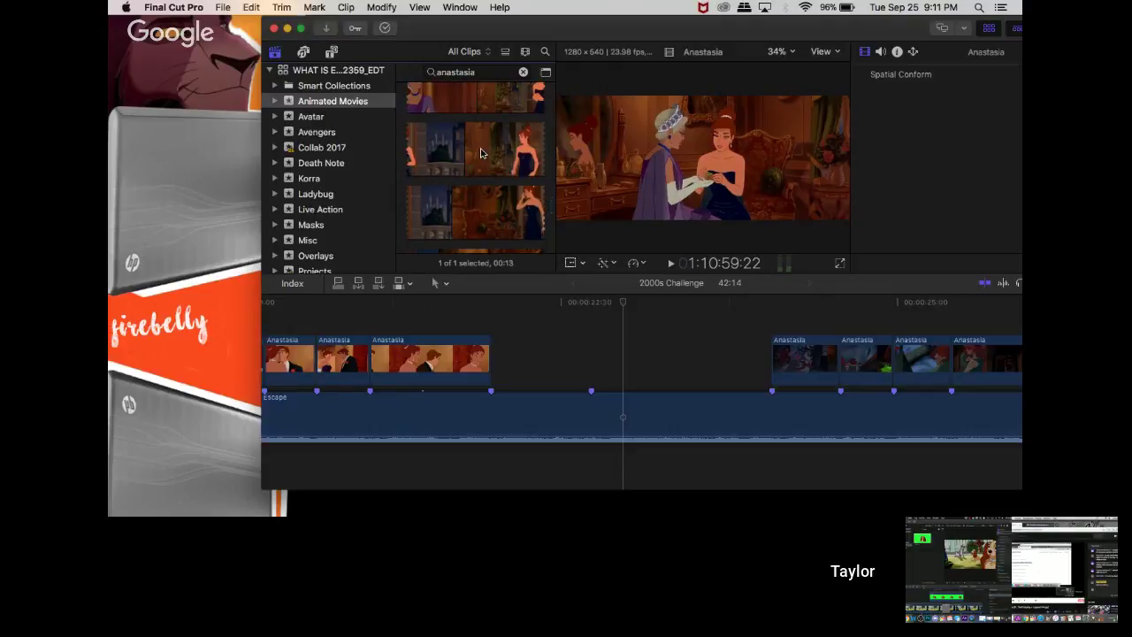
scroll(482, 153, down, 2)
scroll(481, 153, up, 2)
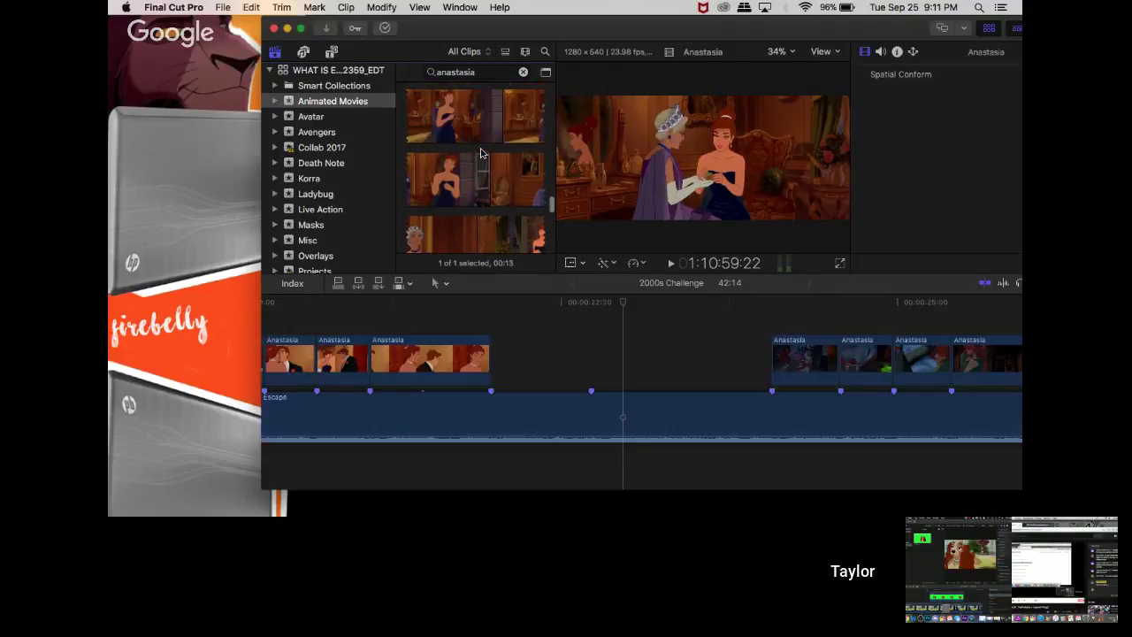
scroll(481, 153, up, 1)
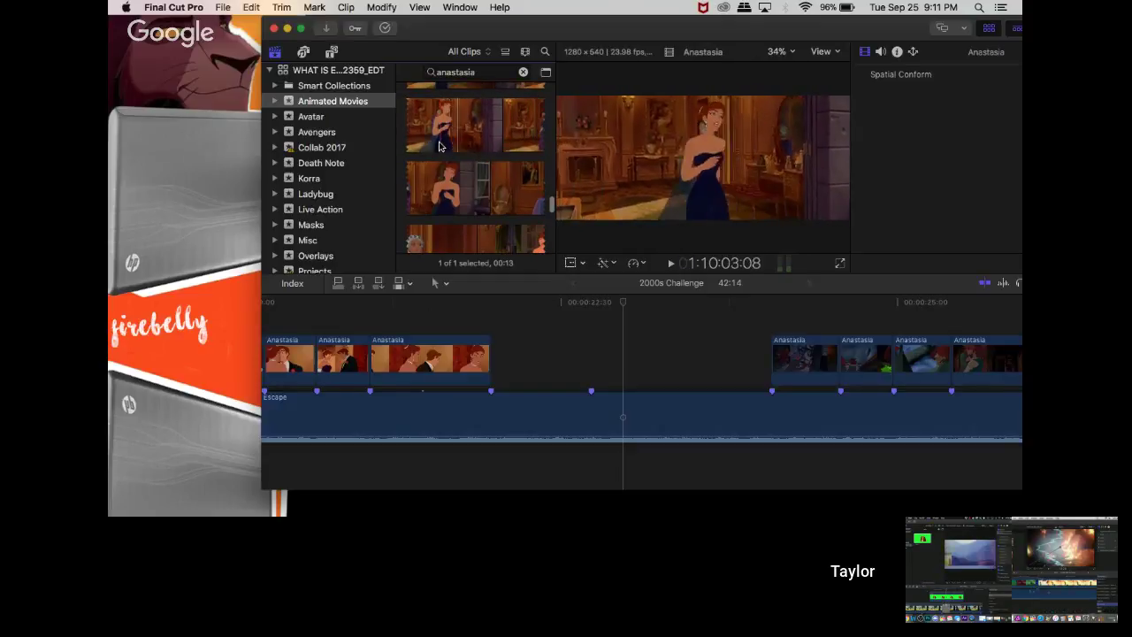
- Insert the Anastasia dark blue dress shot from about 1:10:03 at the start of the timeline gap and trim its end to the next marker
drag(447, 142, 486, 367)
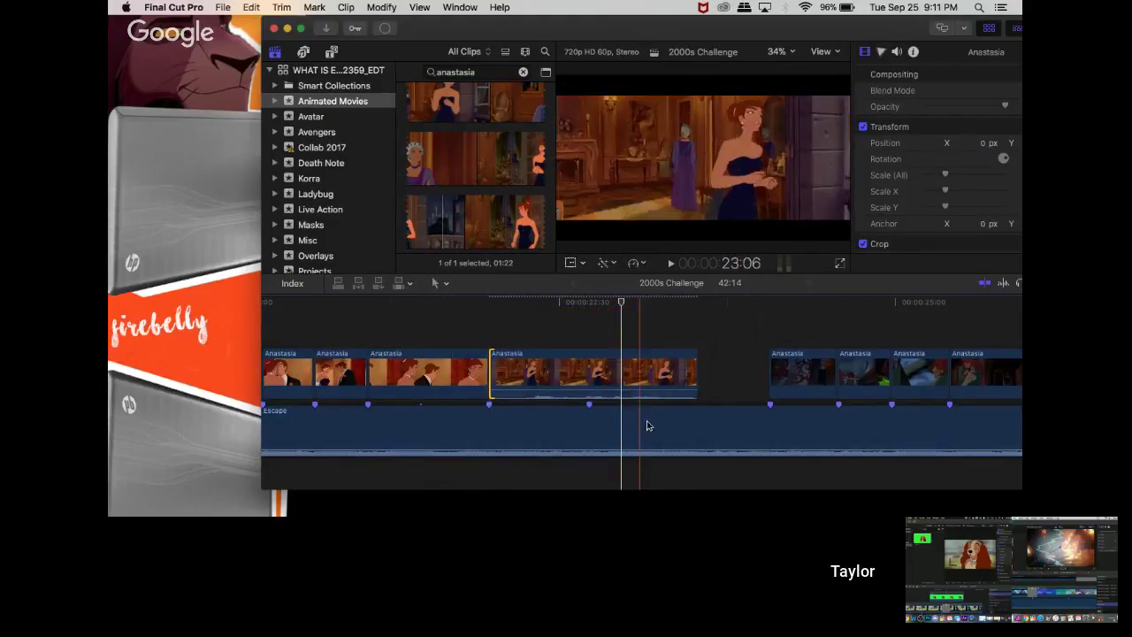
drag(692, 381, 591, 384)
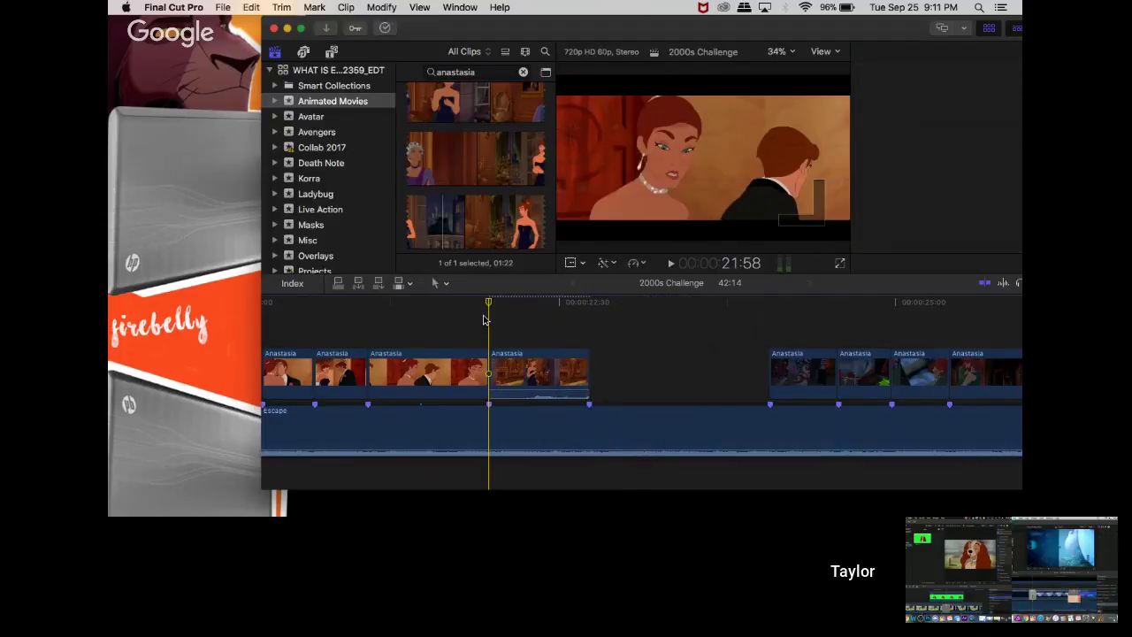
key(cmd+4)
key(space)
key(space)
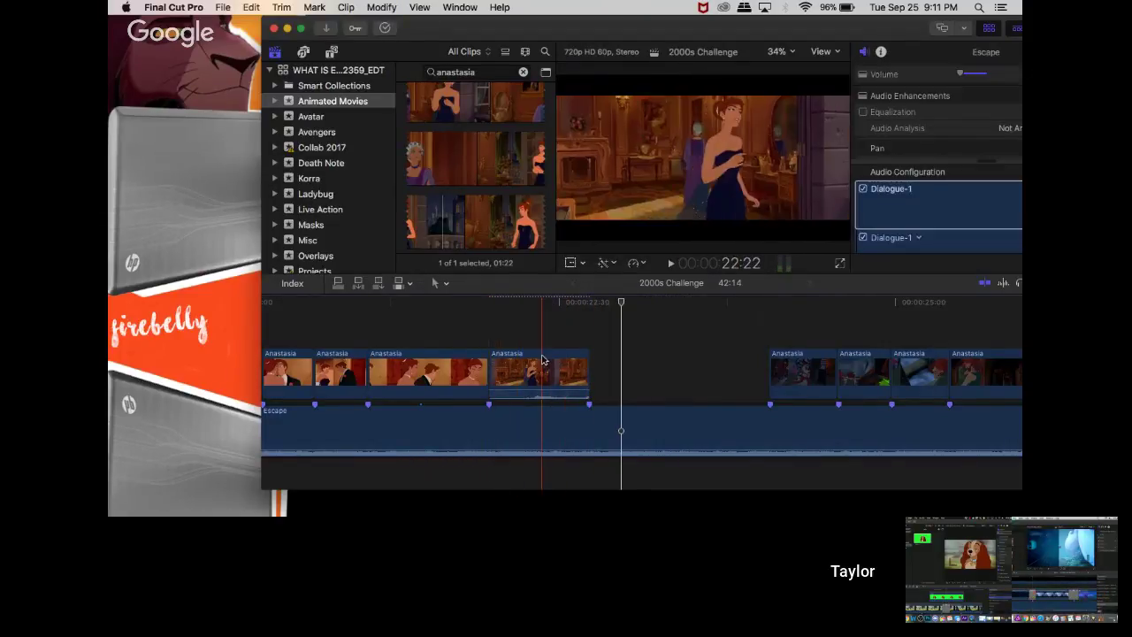
- Detach the audio from the newly placed Anastasia dark blue dress clip
right_click(542, 360)
click(579, 321)
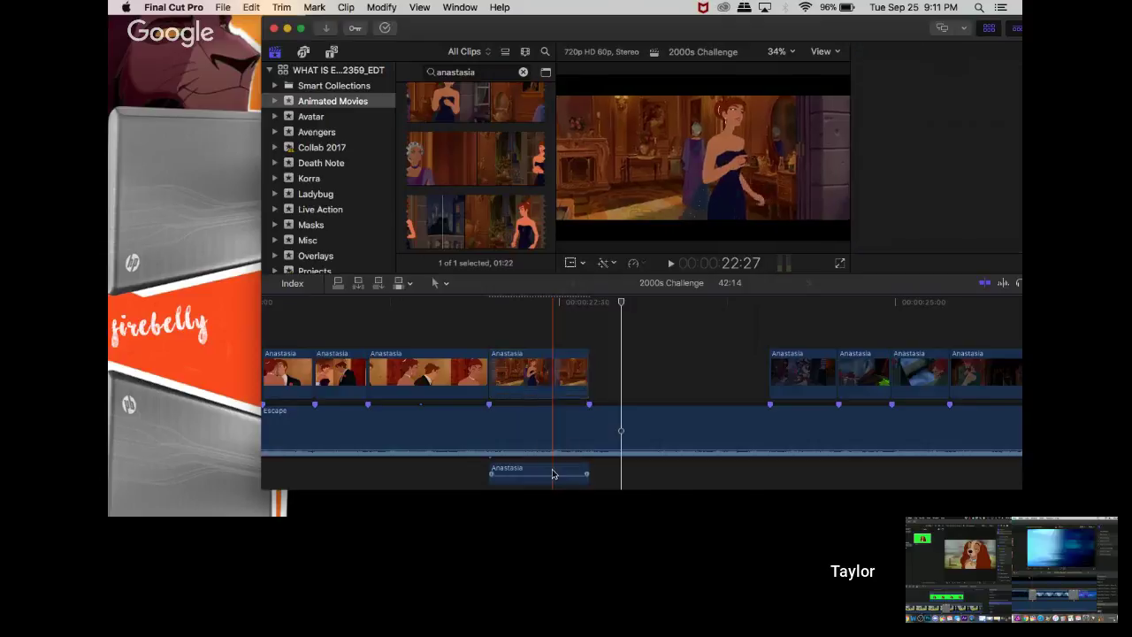
- Delete the detached audio of the dark blue dress clip from beneath the timeline
click(553, 475)
key(Delete)
- Skim the Anastasia dressing-room footage between about 1:10:20 and 1:08:46 for a shot to replace the dark blue dress clip
scroll(416, 181, down, 3)
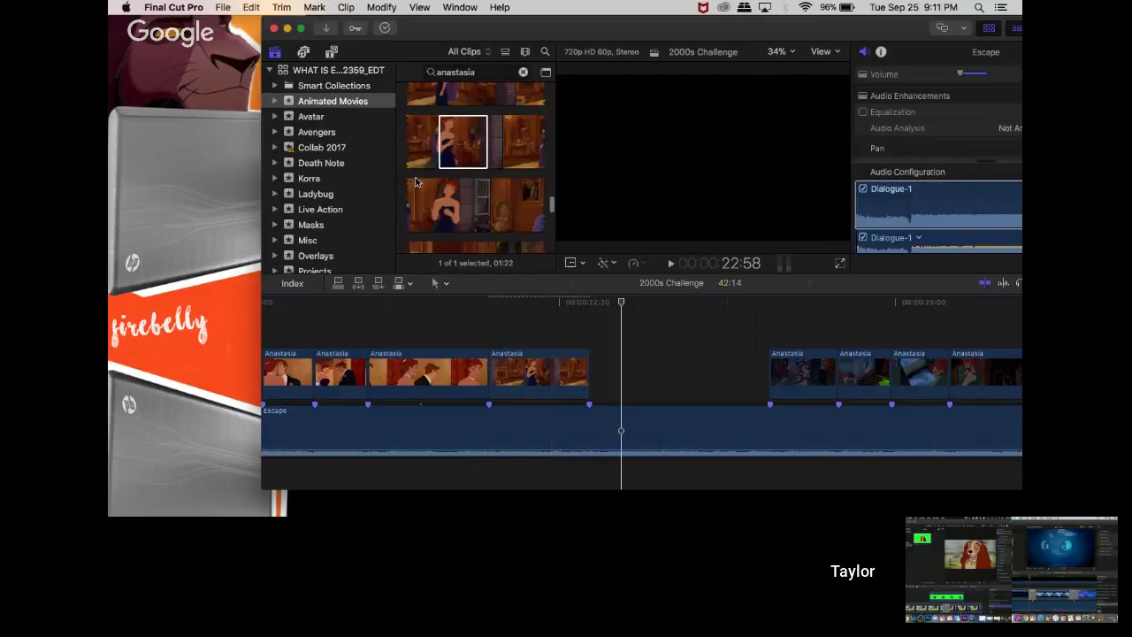
click(462, 143)
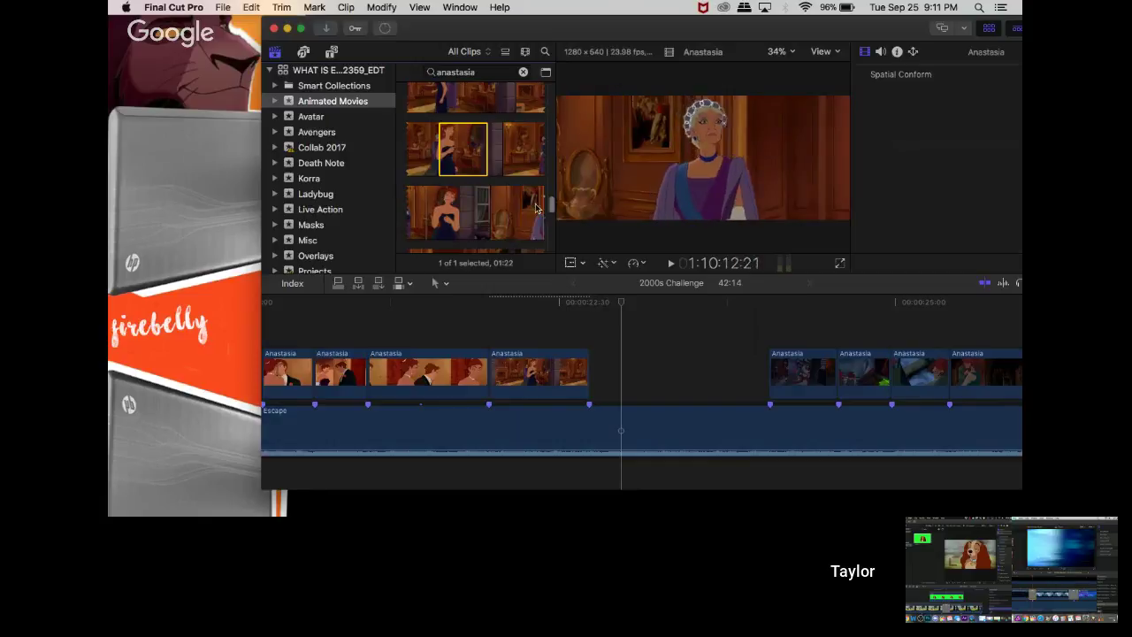
scroll(469, 205, down, 2)
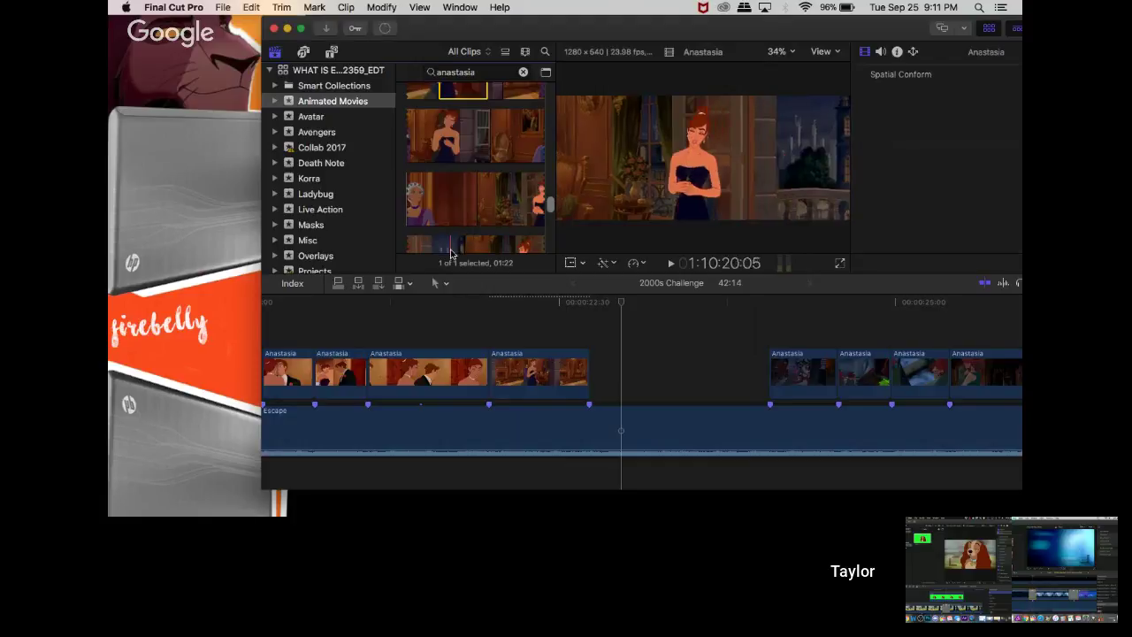
scroll(468, 221, up, 5)
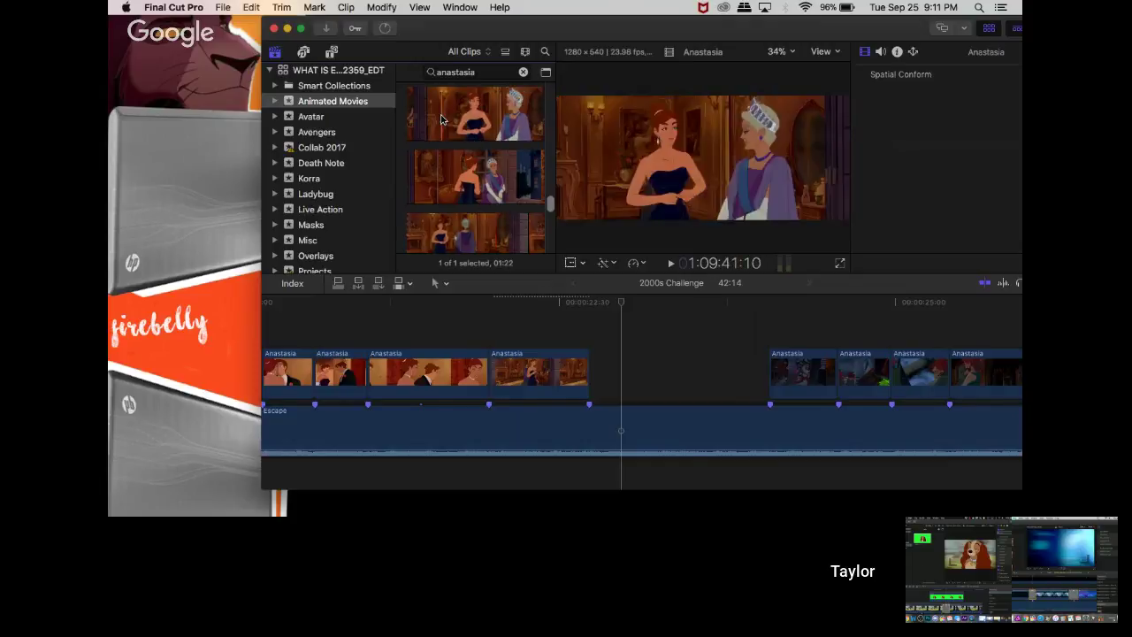
scroll(460, 124, up, 3)
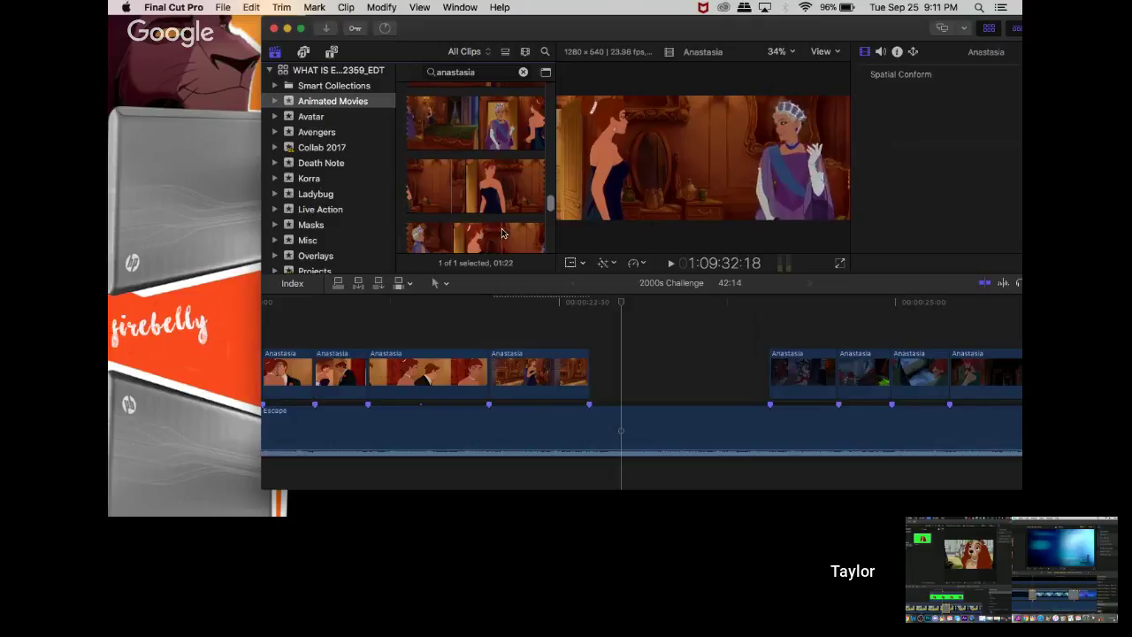
scroll(502, 234, down, 2)
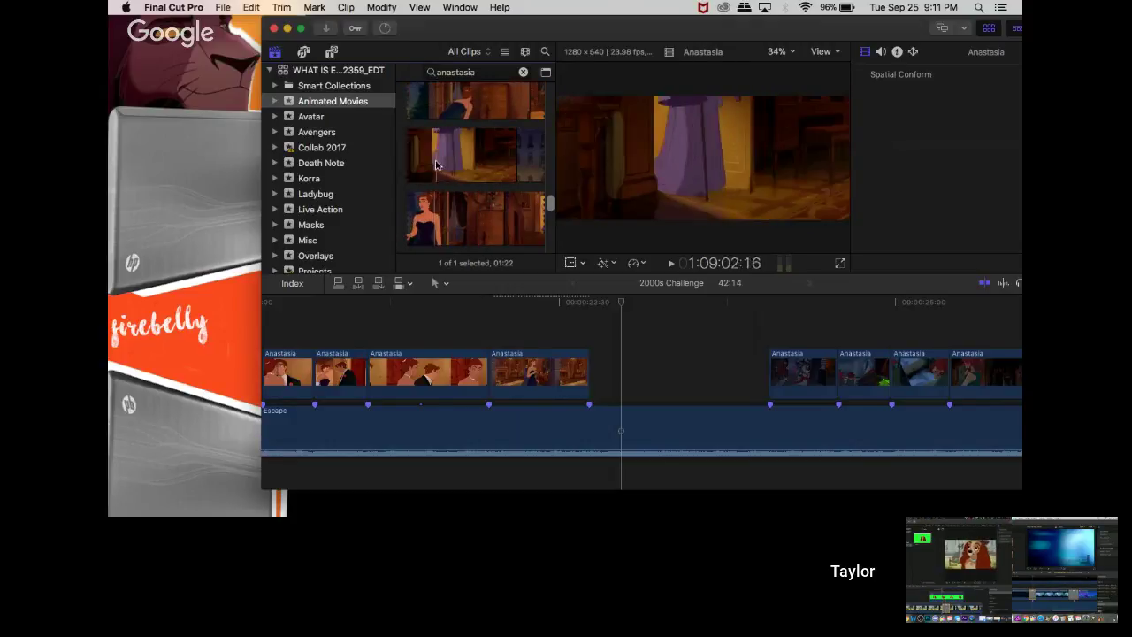
scroll(460, 166, down, 1)
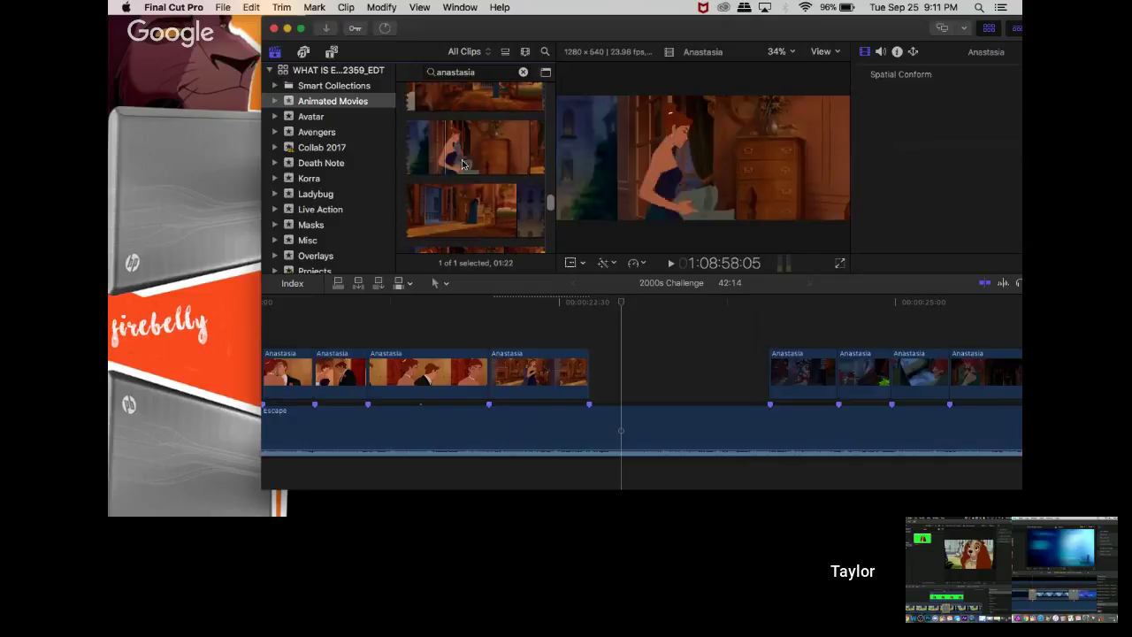
scroll(487, 159, up, 3)
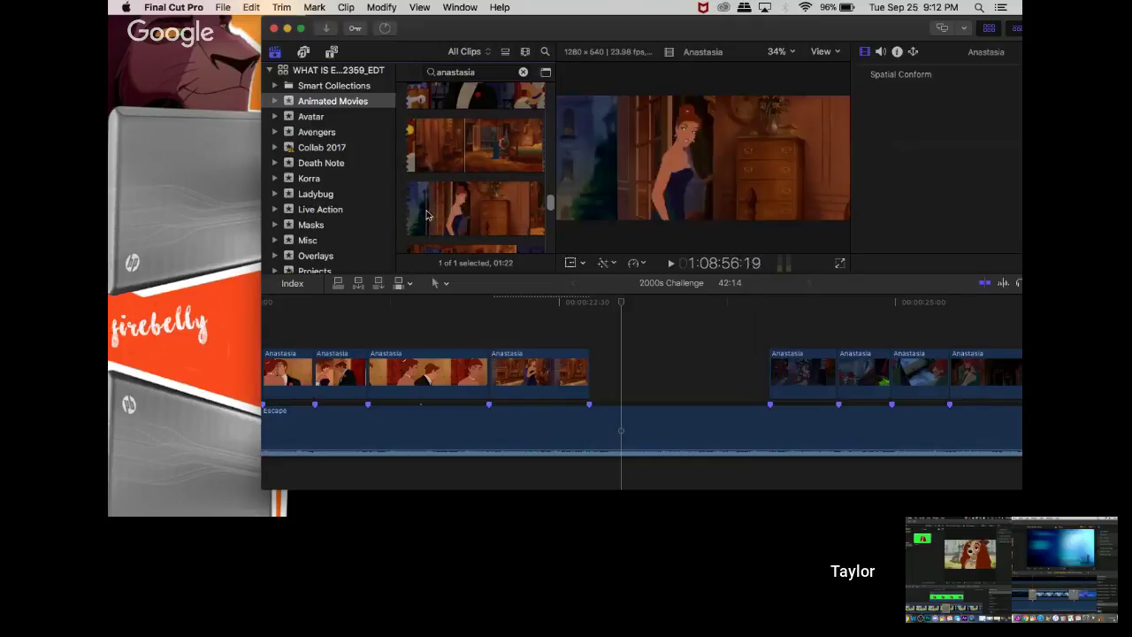
scroll(412, 186, up, 3)
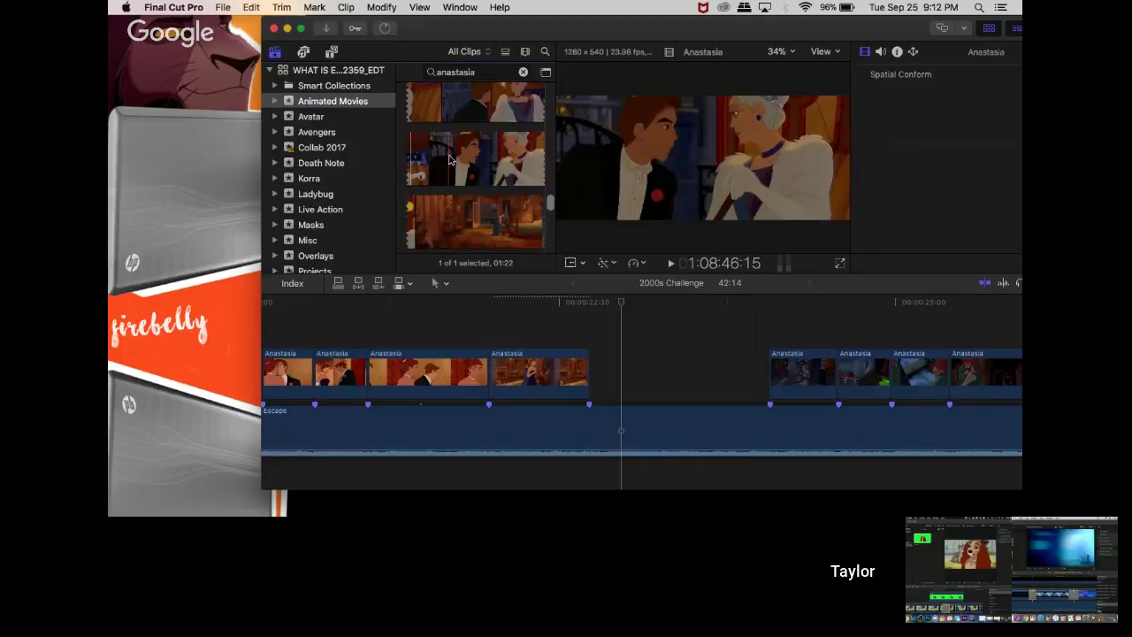
scroll(492, 160, down, 3)
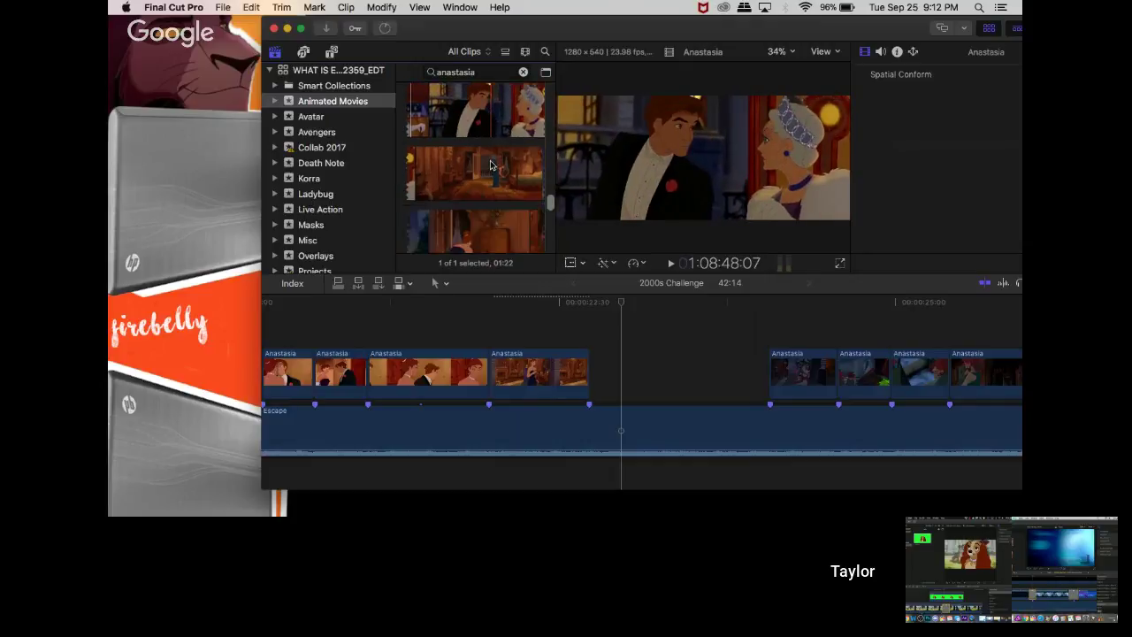
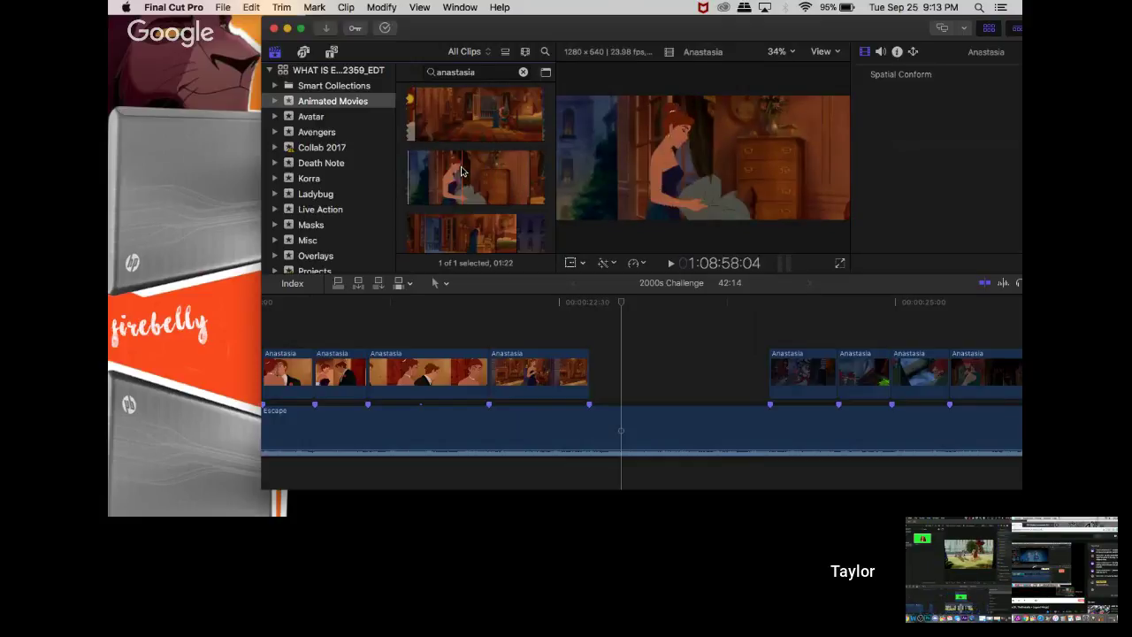
- Replace the dark blue dress clip with the Anastasia window shot near 1:08:58 and trim its end to the next marker
drag(446, 174, 473, 331)
click(522, 380)
key(Delete)
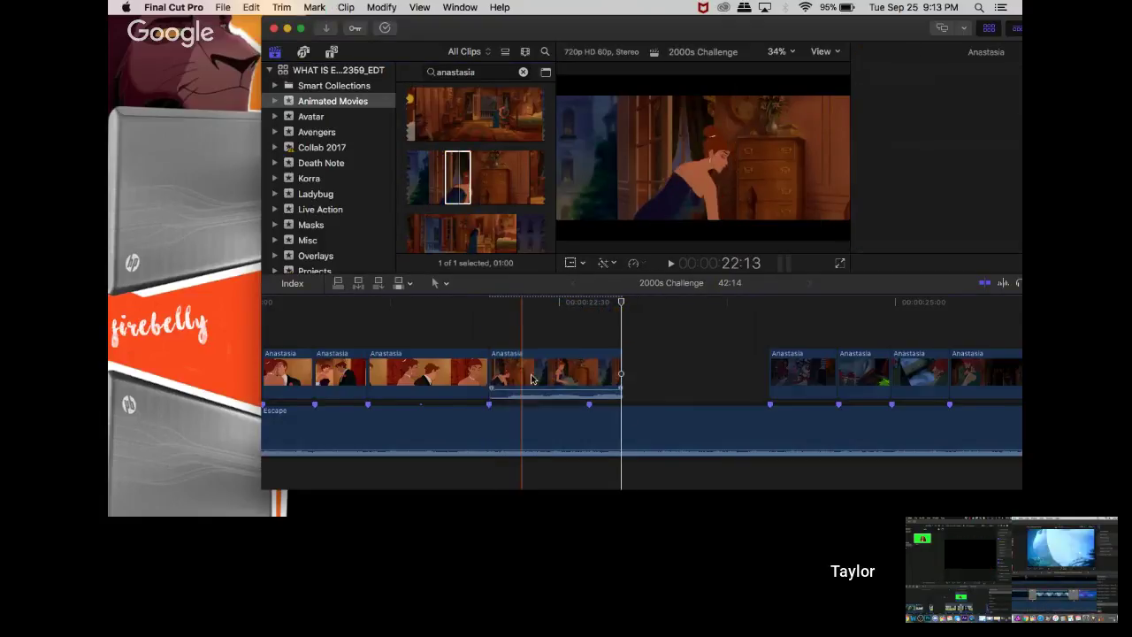
drag(617, 364, 589, 362)
- Detach and delete the audio of the Anastasia window clip, and play back that part of the timeline
right_click(552, 375)
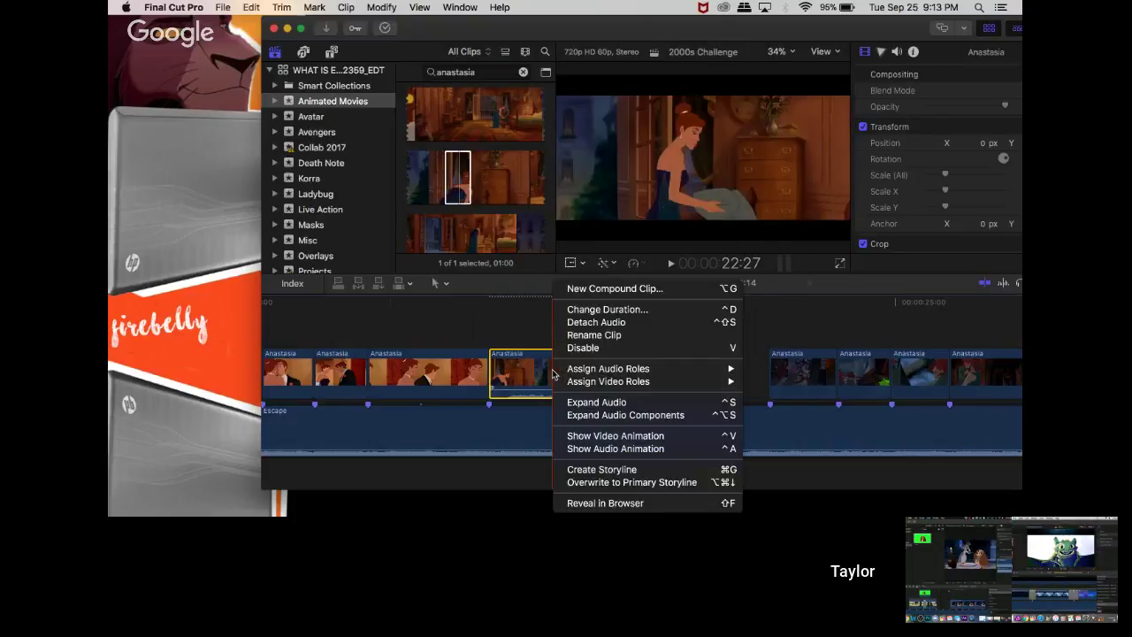
click(596, 322)
click(491, 477)
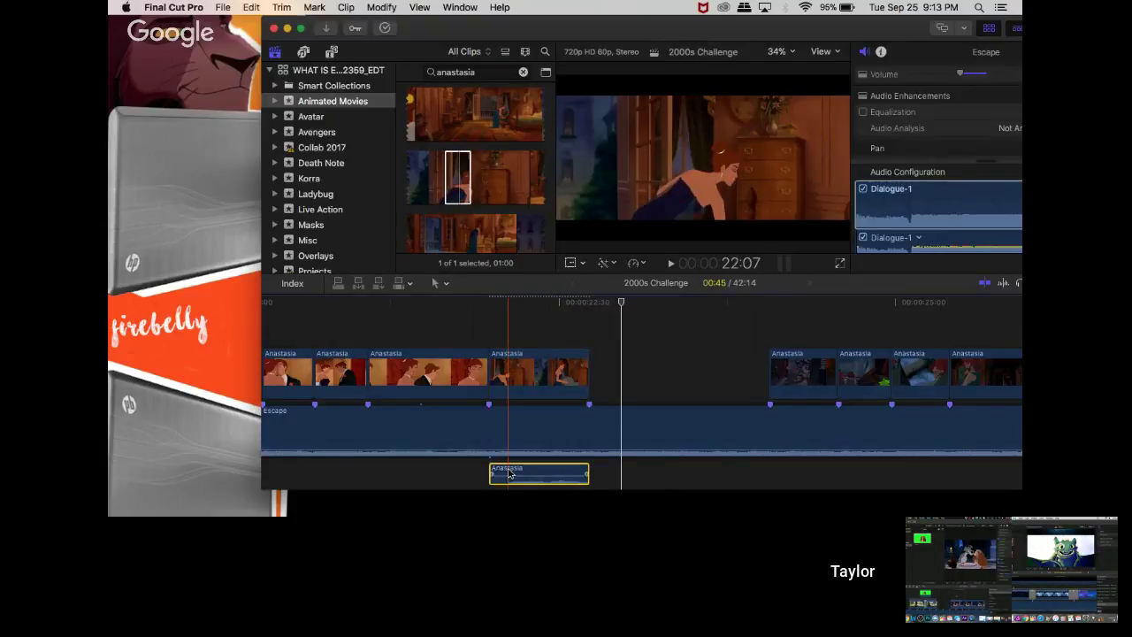
key(Delete)
key(space)
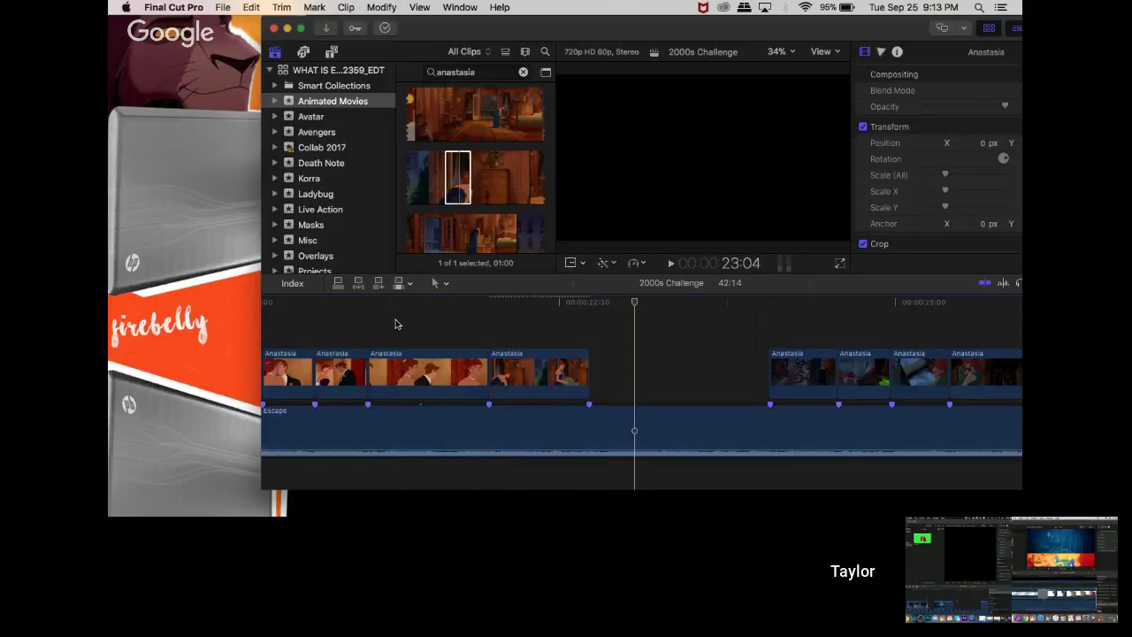
- Skim the Anastasia footage from about 1:09:03 to 1:10:22 for a shot better suited than the window clip
click(457, 177)
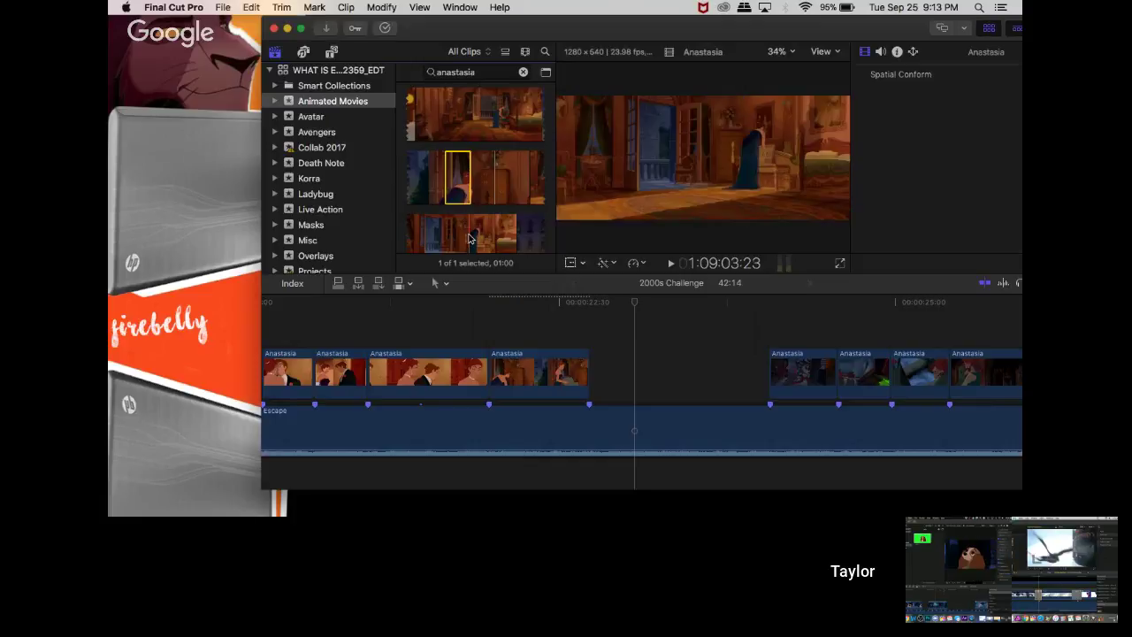
scroll(469, 239, down, 3)
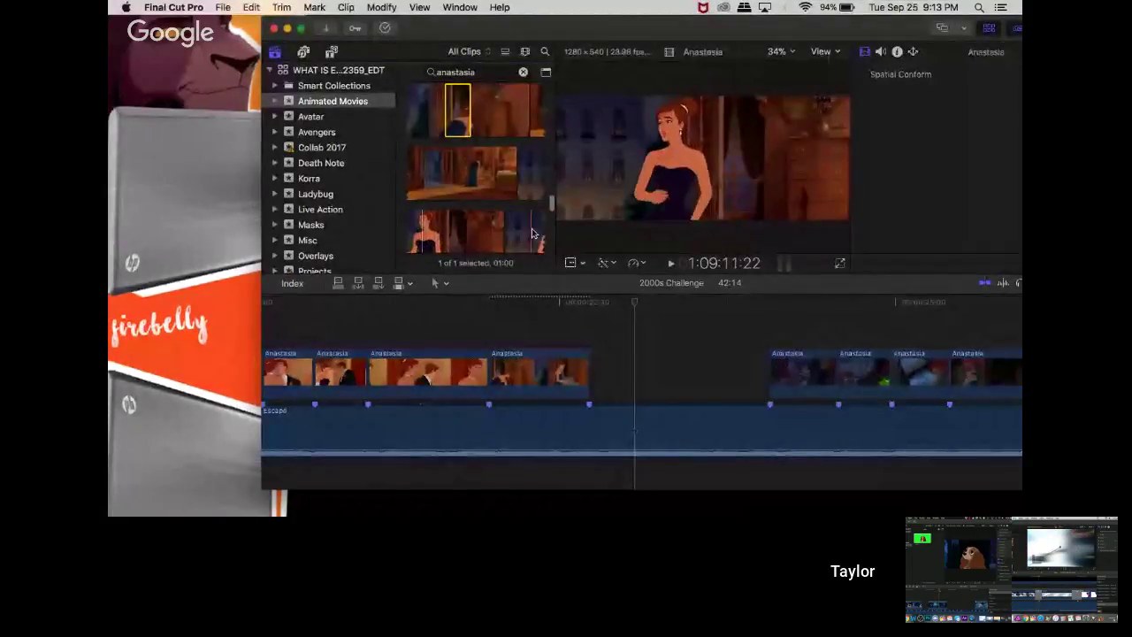
scroll(478, 225, down, 5)
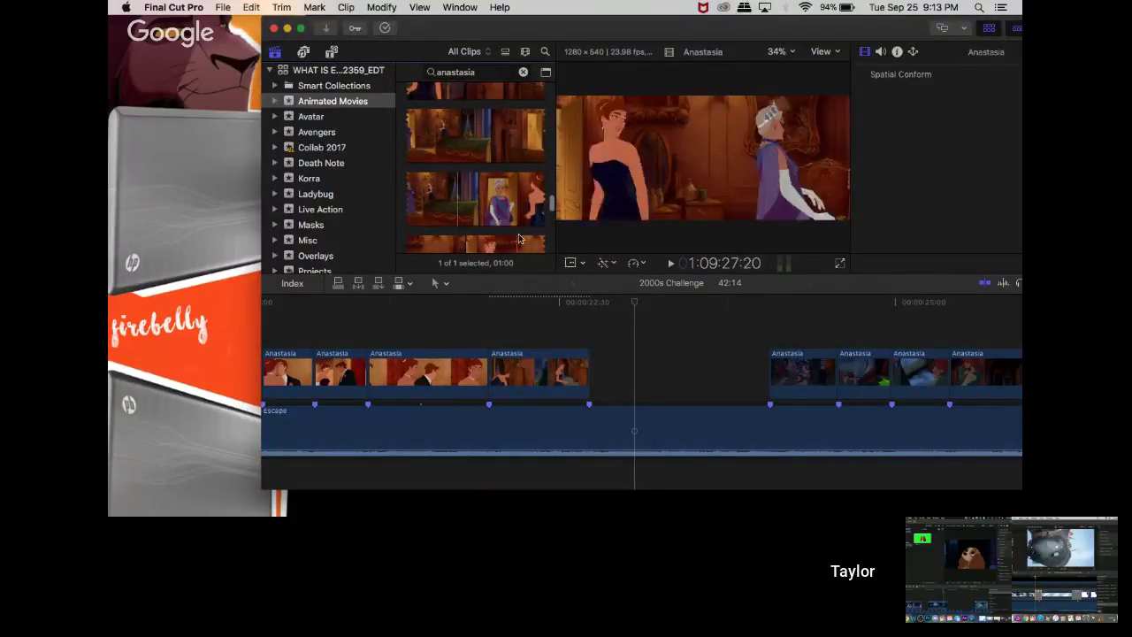
scroll(521, 237, down, 3)
scroll(513, 237, down, 2)
scroll(495, 228, down, 3)
scroll(493, 228, down, 5)
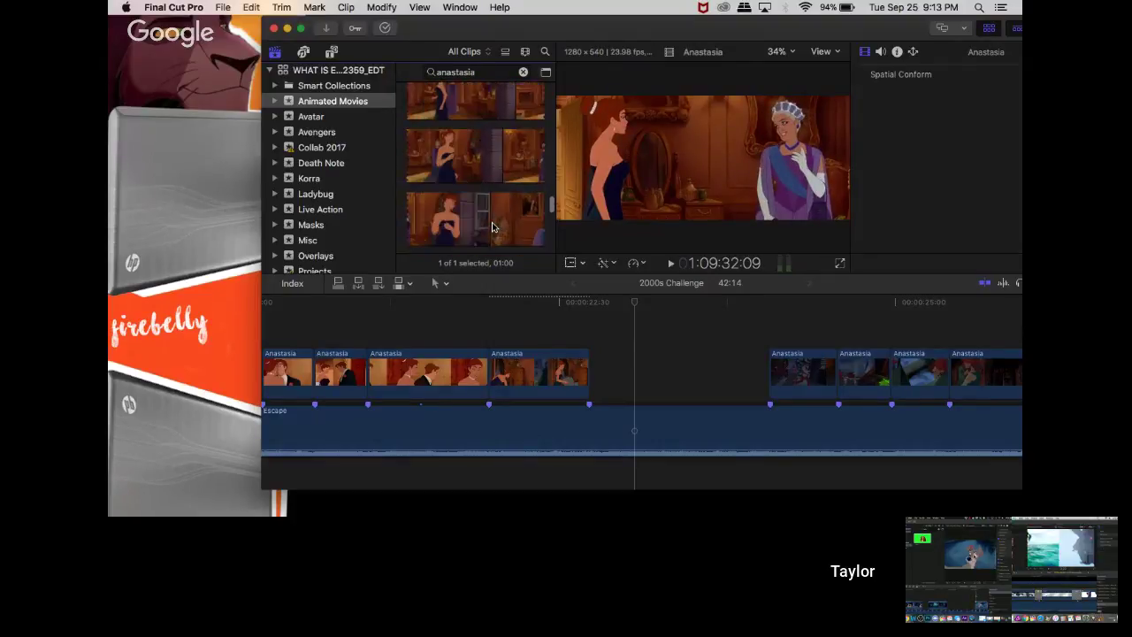
scroll(493, 227, up, 1)
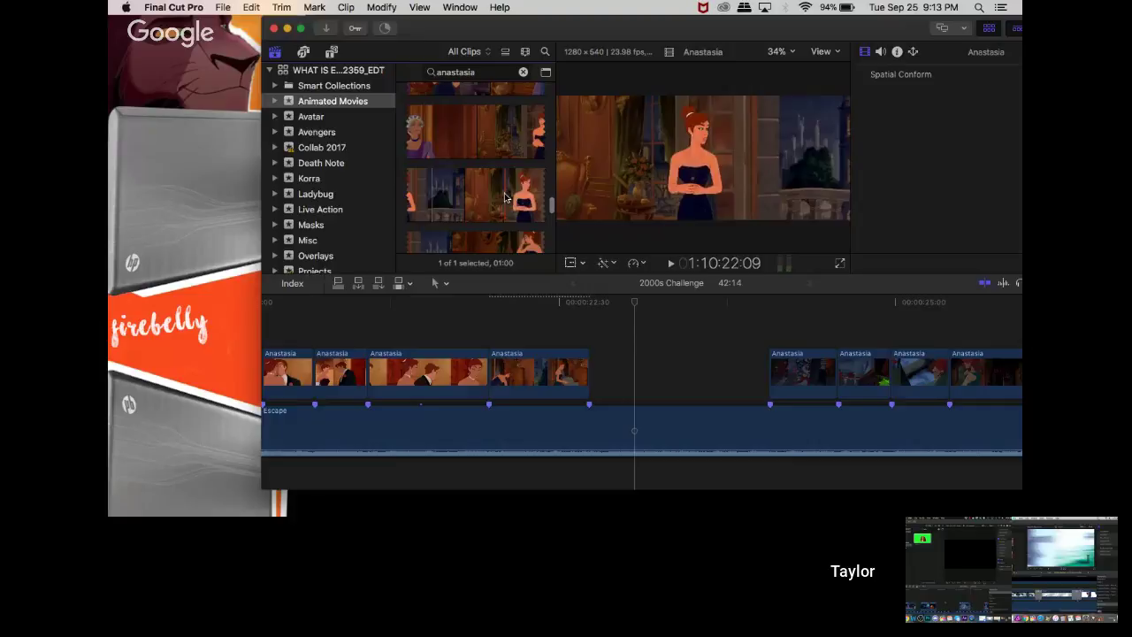
- Add the shot of Anastasia with clasped hands from about 1:10:20 to the timeline and delete the window clip it replaces
drag(443, 202, 405, 326)
click(541, 372)
key(Delete)
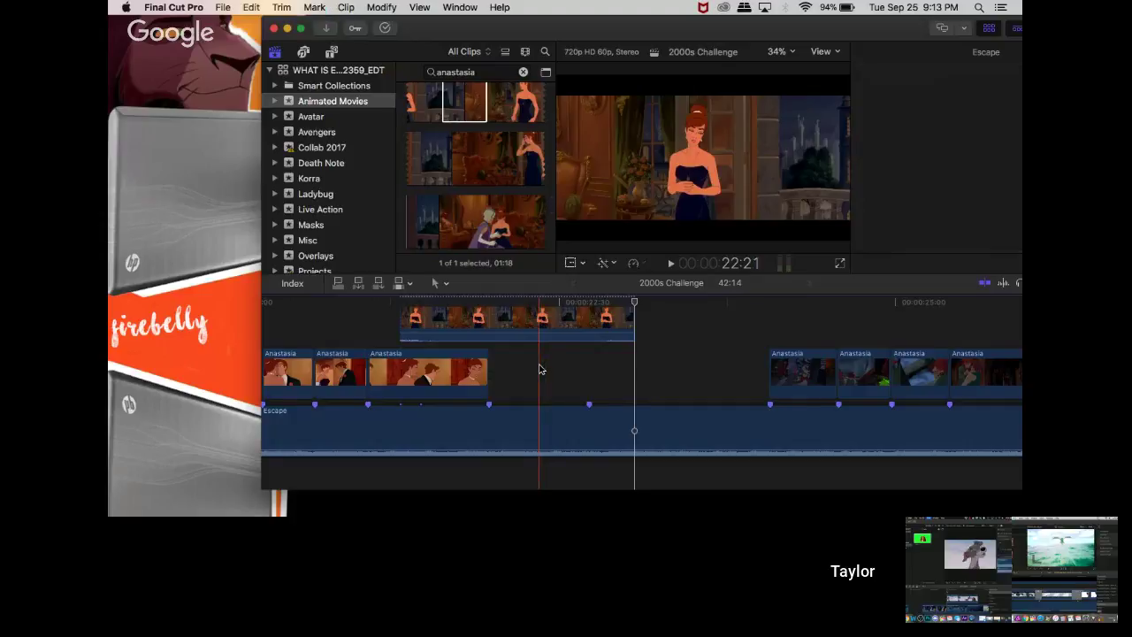
drag(528, 326, 507, 325)
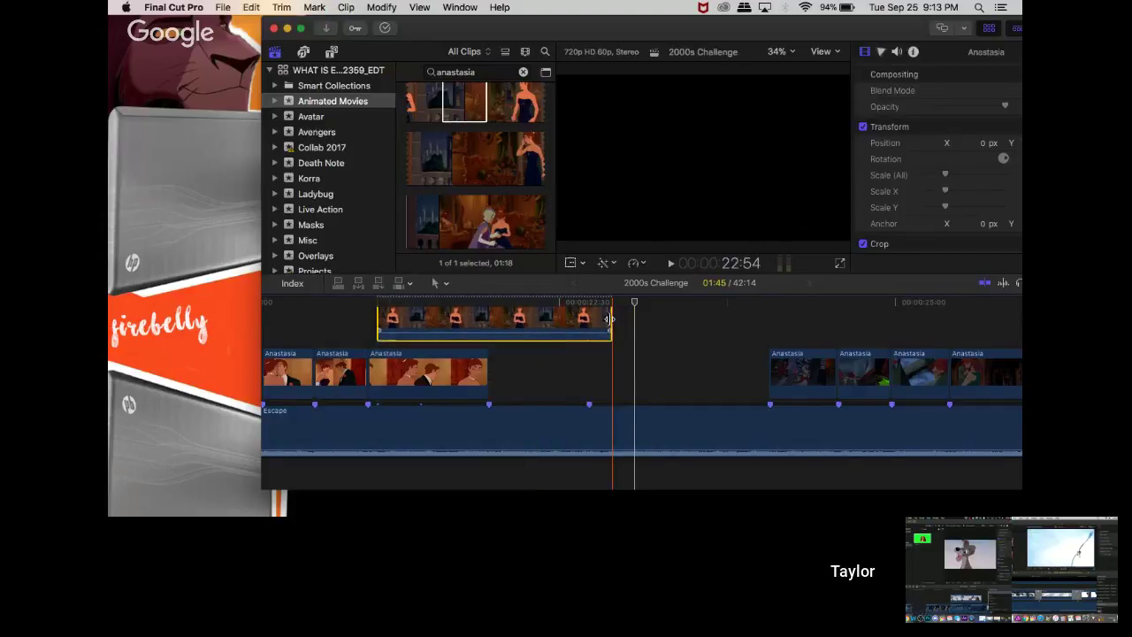
- Trim both ends of the clasped-hands clip to the two markers bounding the start of the gap
drag(612, 320, 588, 320)
click(376, 320)
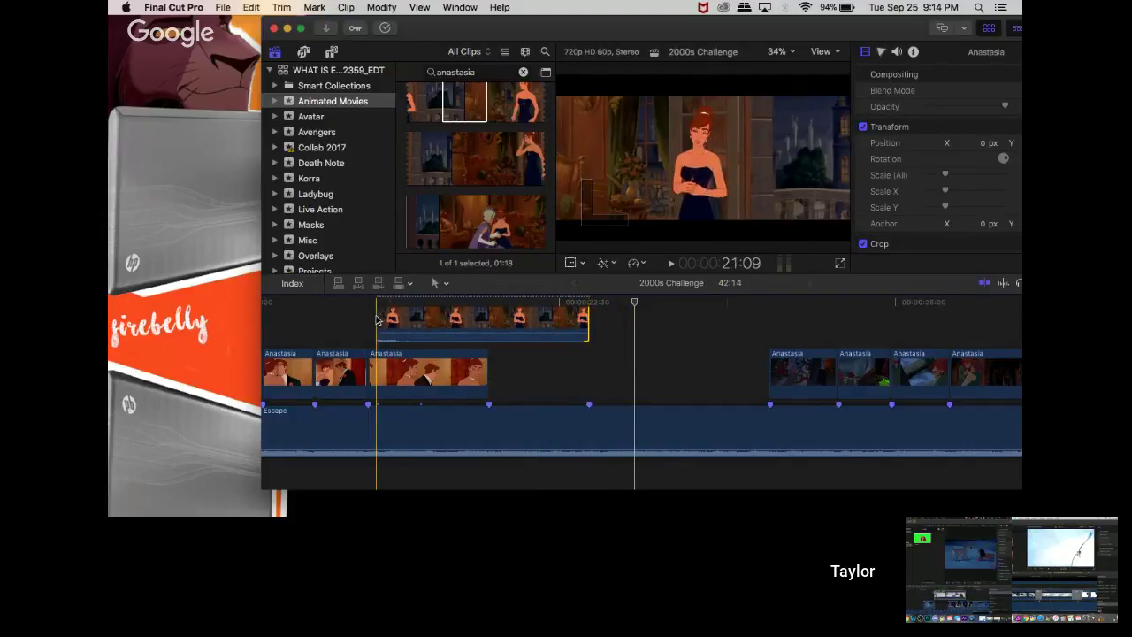
key(super+4)
key(super+4)
drag(377, 327, 489, 333)
key(alt+super+Down)
- Detach and delete the audio of the clasped-hands clip, and play back that section
right_click(518, 372)
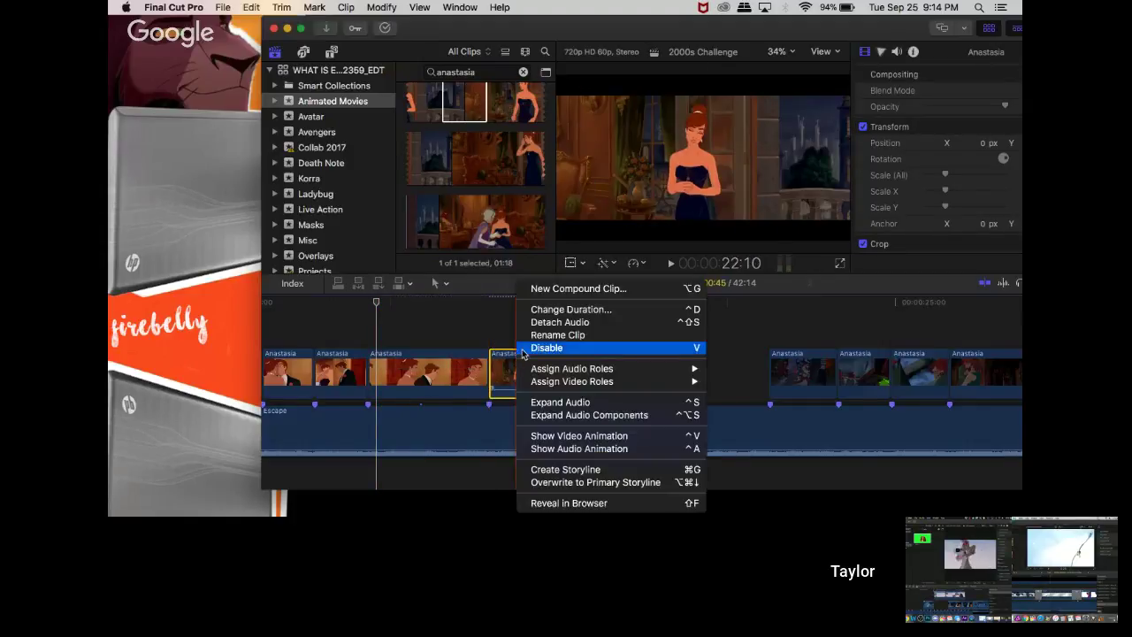
click(558, 324)
click(510, 477)
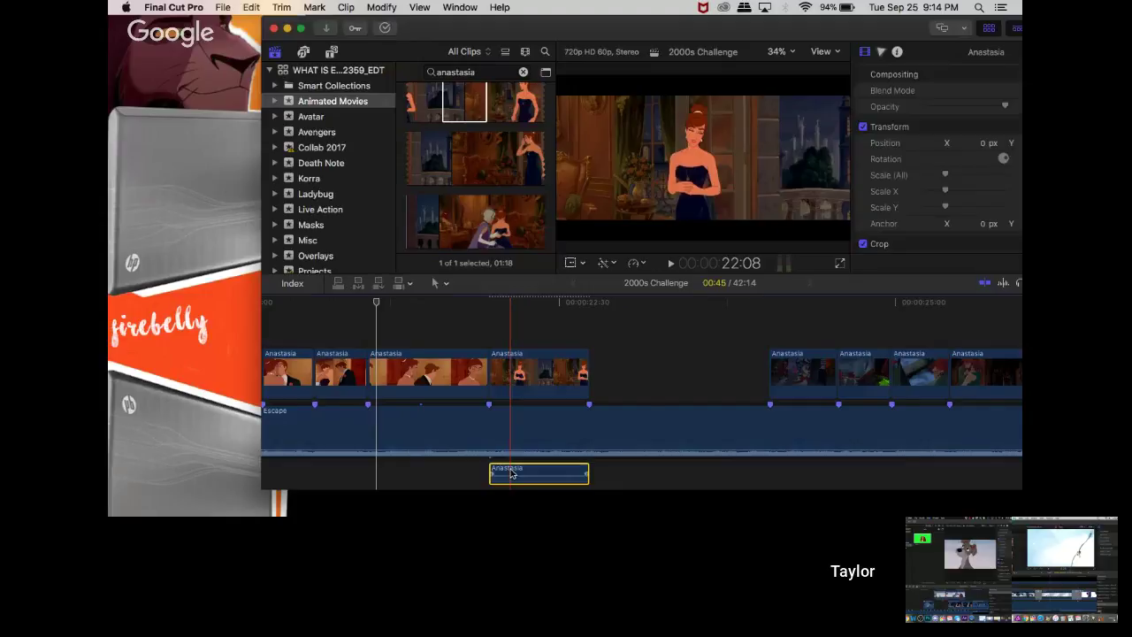
key(Delete)
key(space)
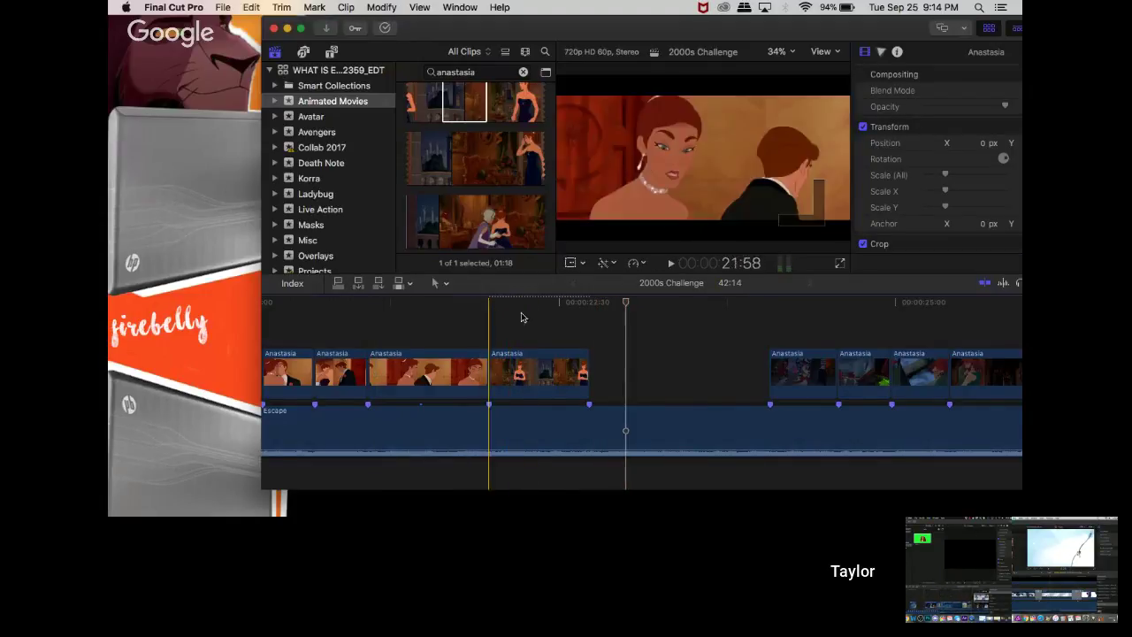
- Retime the clasped-hands clip to Fast 200%, extend its end back to the next marker, and play it back
click(541, 372)
click(381, 7)
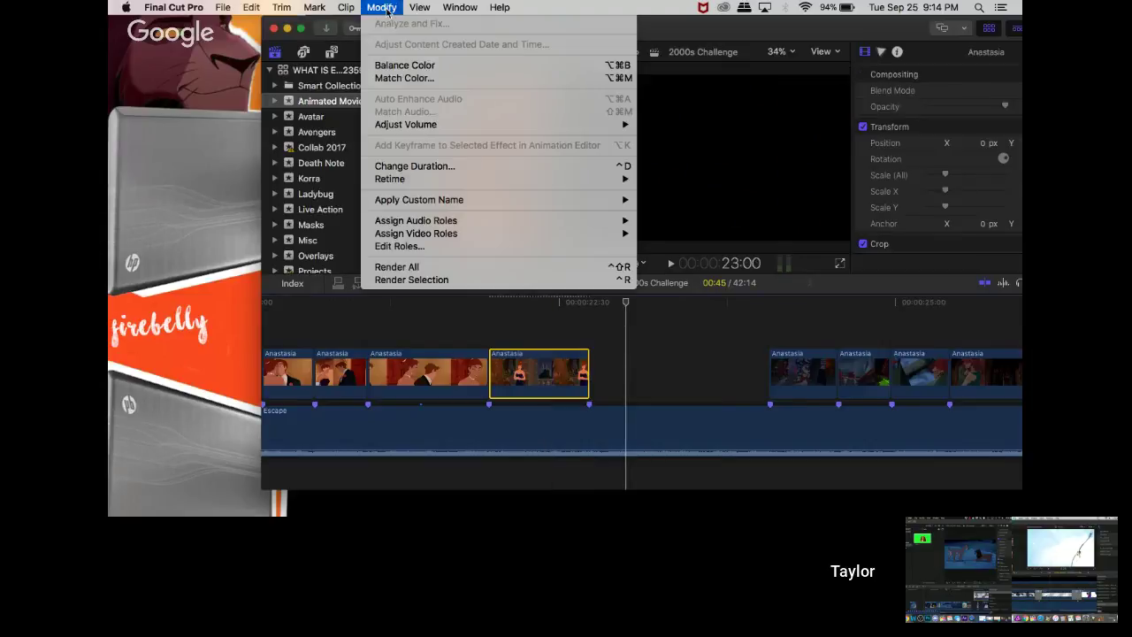
mouse_move(476, 181)
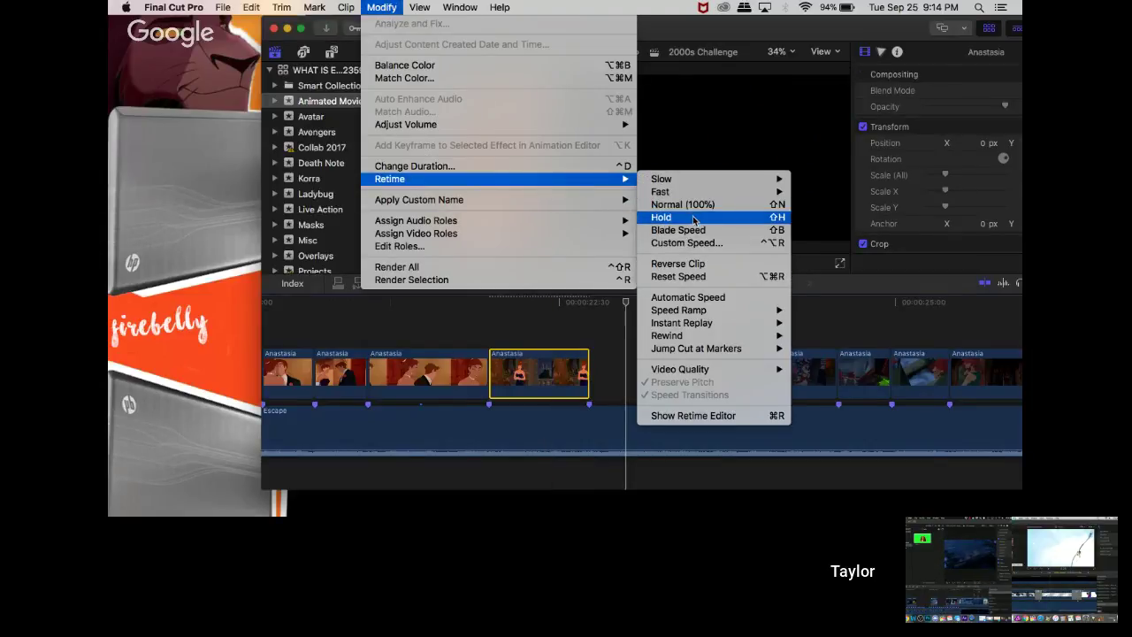
mouse_move(769, 191)
click(813, 193)
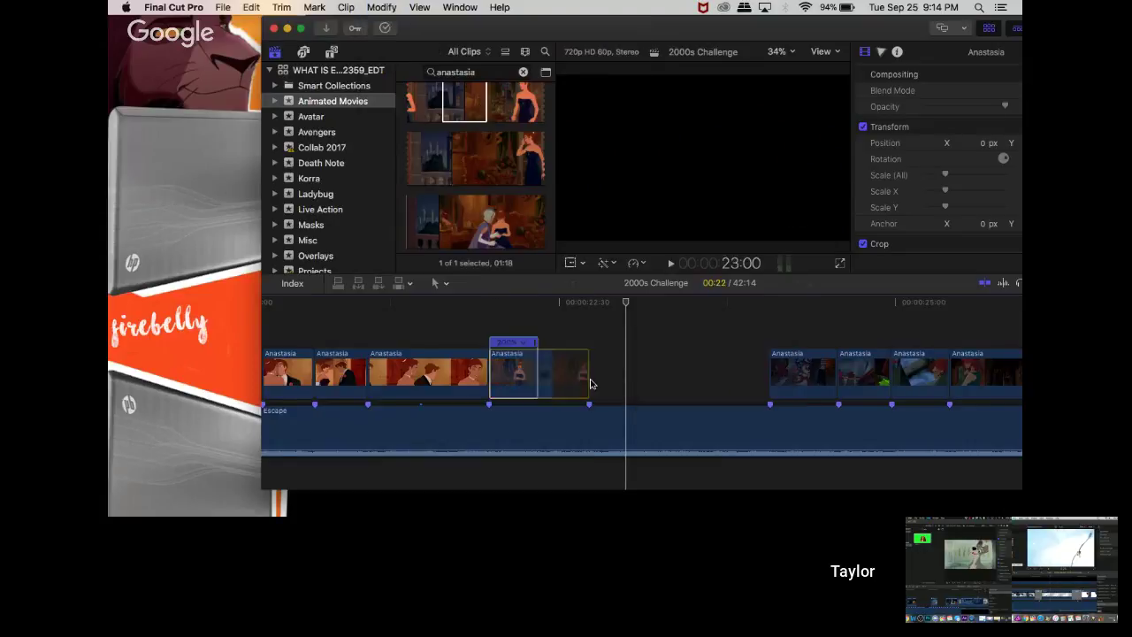
drag(537, 378, 588, 376)
click(486, 314)
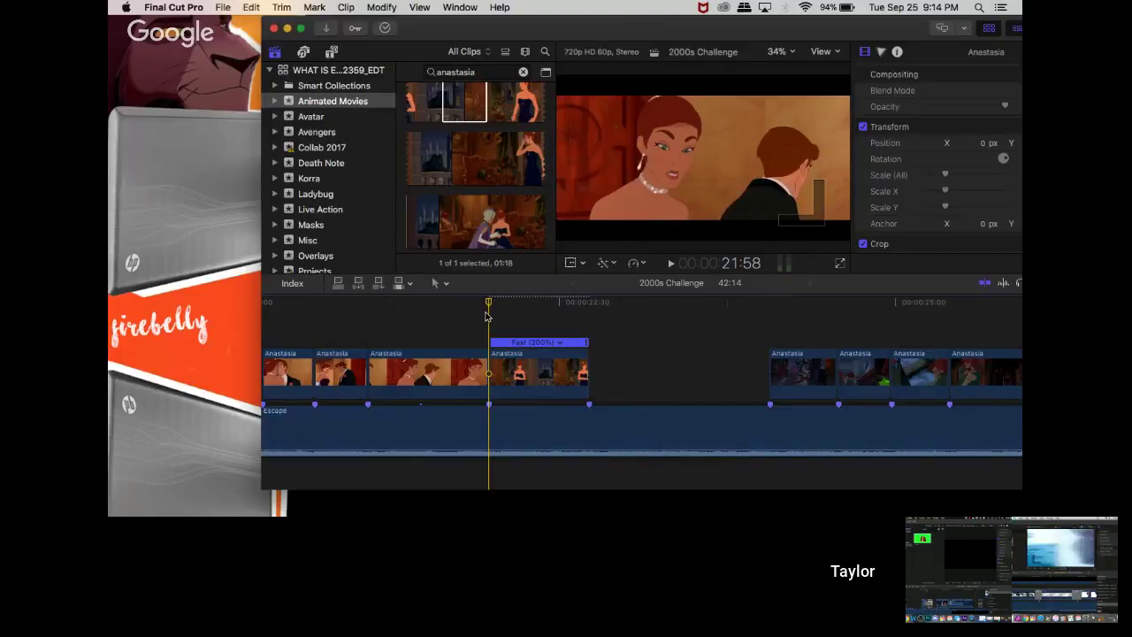
key(space)
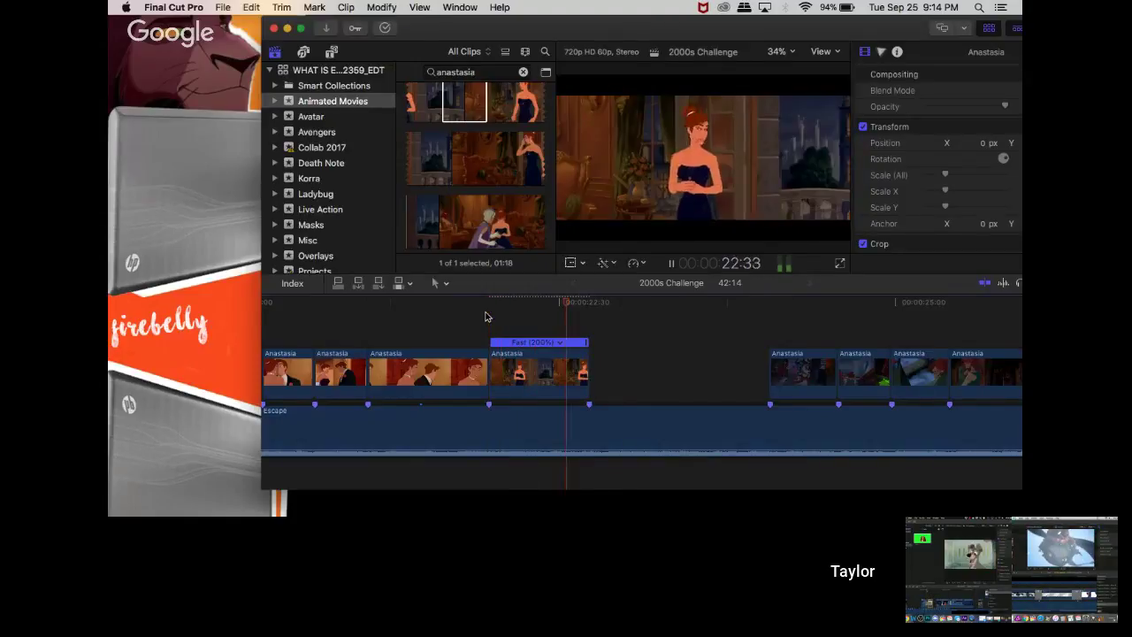
- Find the night street shot with the walking man around 1:11:48 in the Anastasia footage and mark a range of it
click(412, 165)
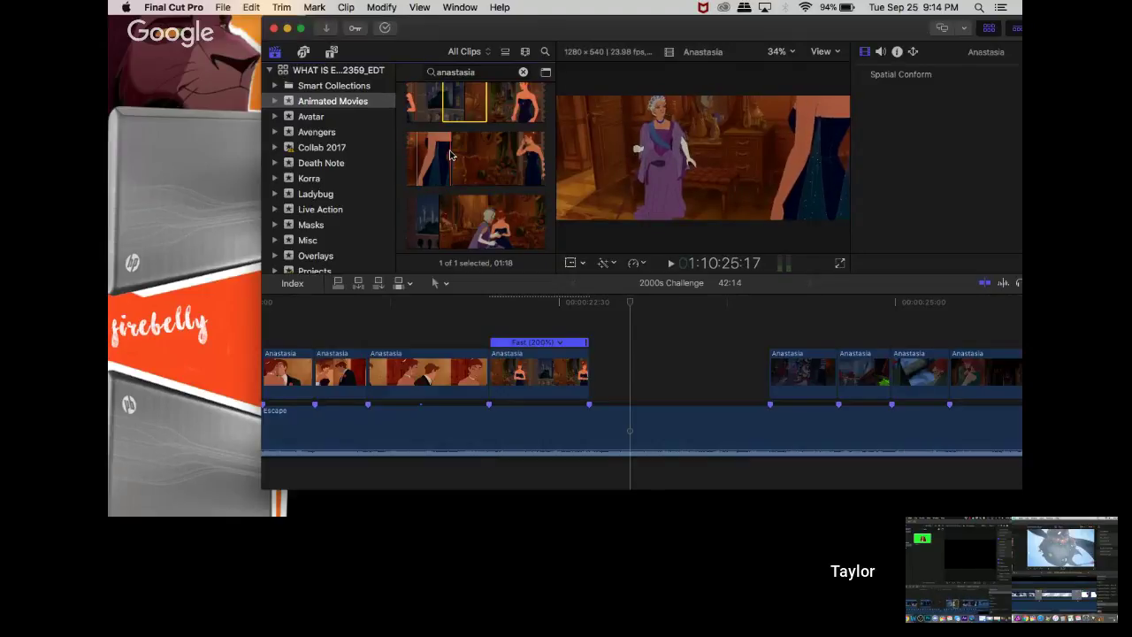
scroll(450, 155, down, 3)
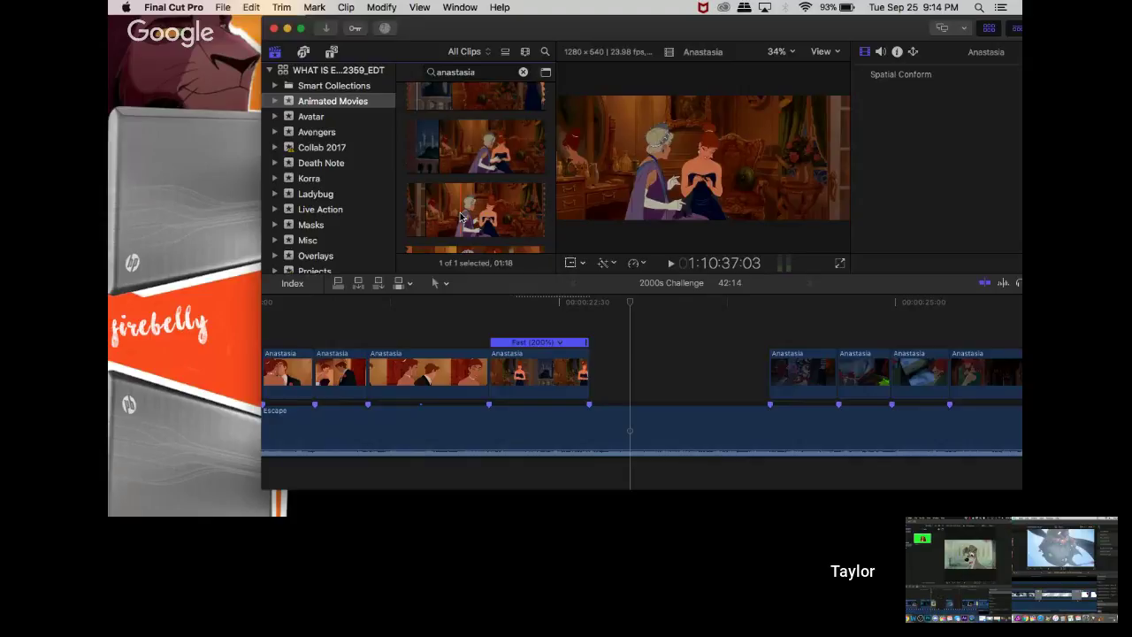
scroll(482, 217, down, 1)
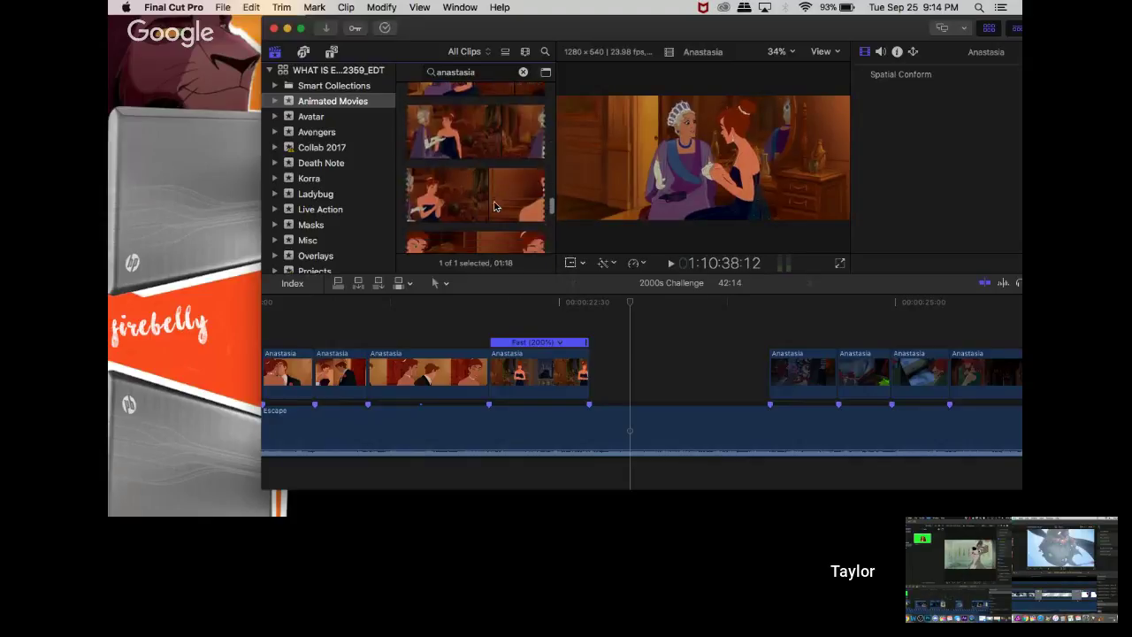
scroll(494, 206, up, 2)
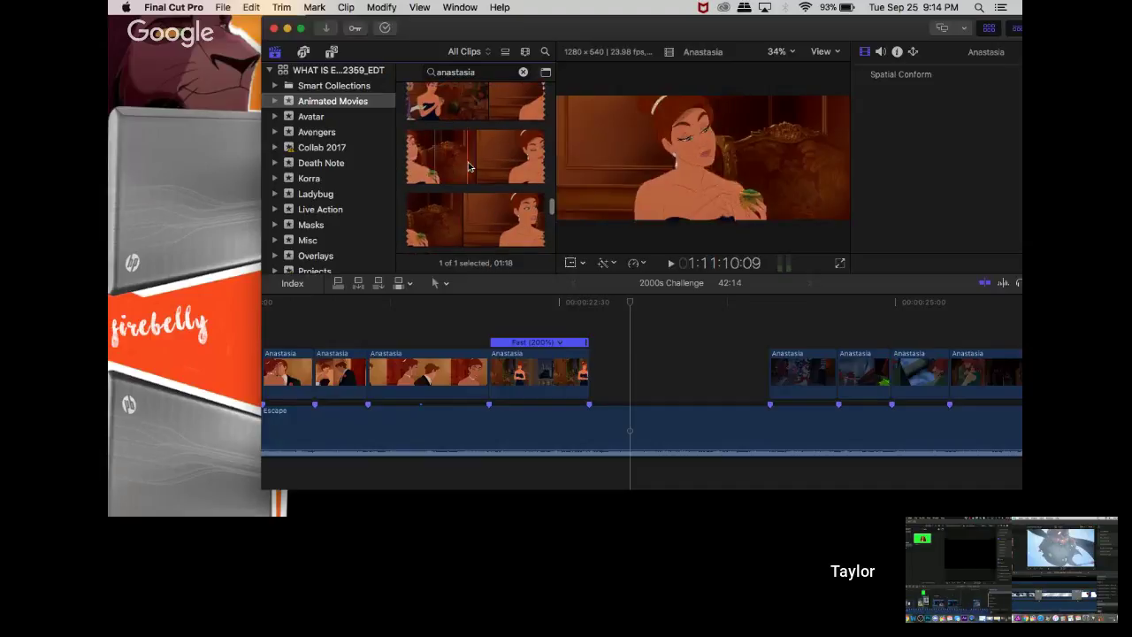
scroll(495, 221, down, 5)
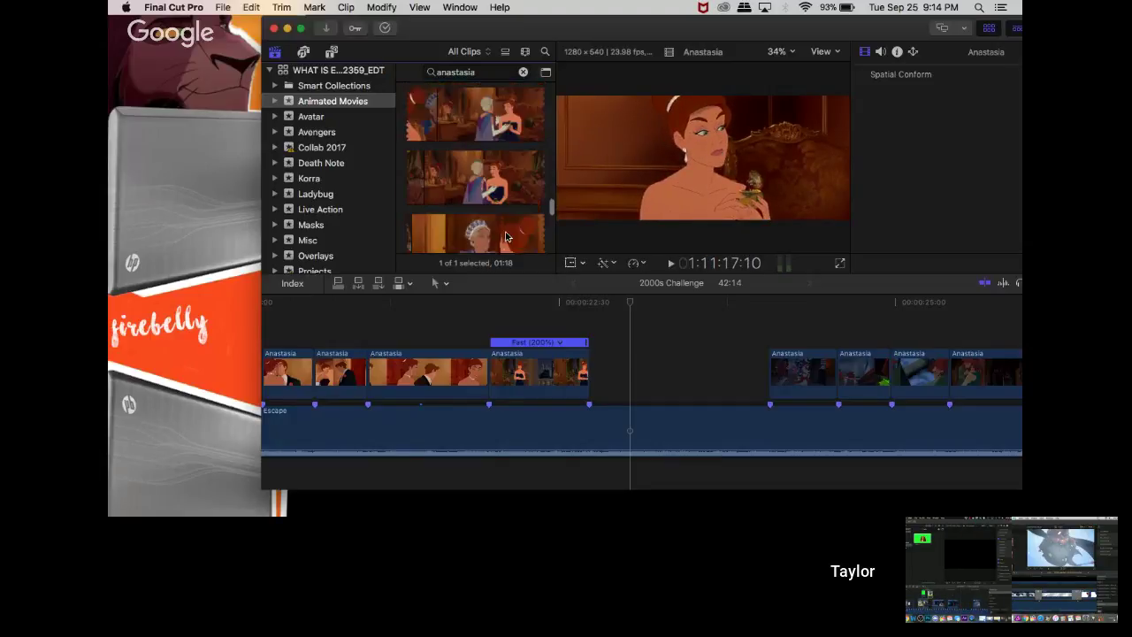
scroll(500, 225, down, 4)
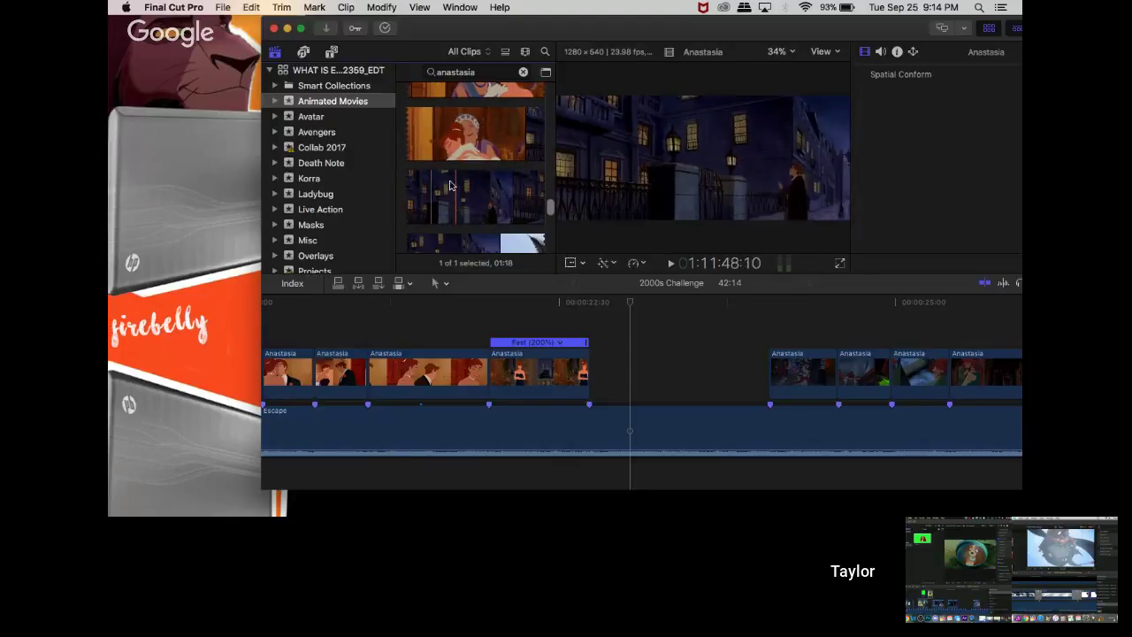
drag(420, 193, 532, 203)
- Try the night street shot above the existing clips with its end at the gap's closing marker, and delete it
drag(420, 200, 370, 326)
drag(637, 327, 765, 333)
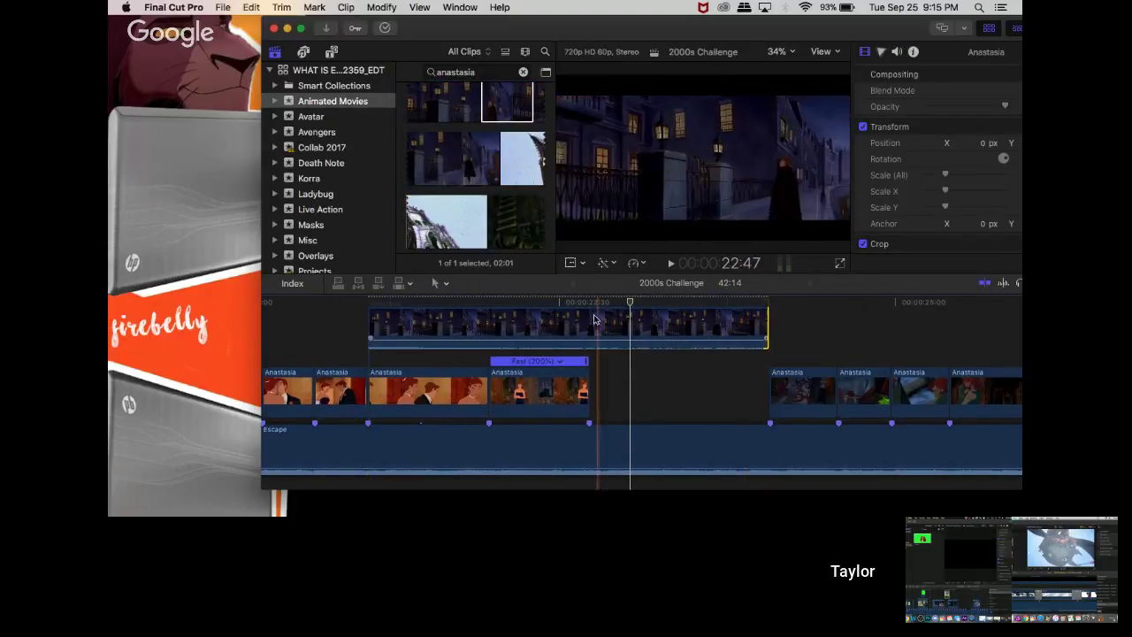
click(584, 316)
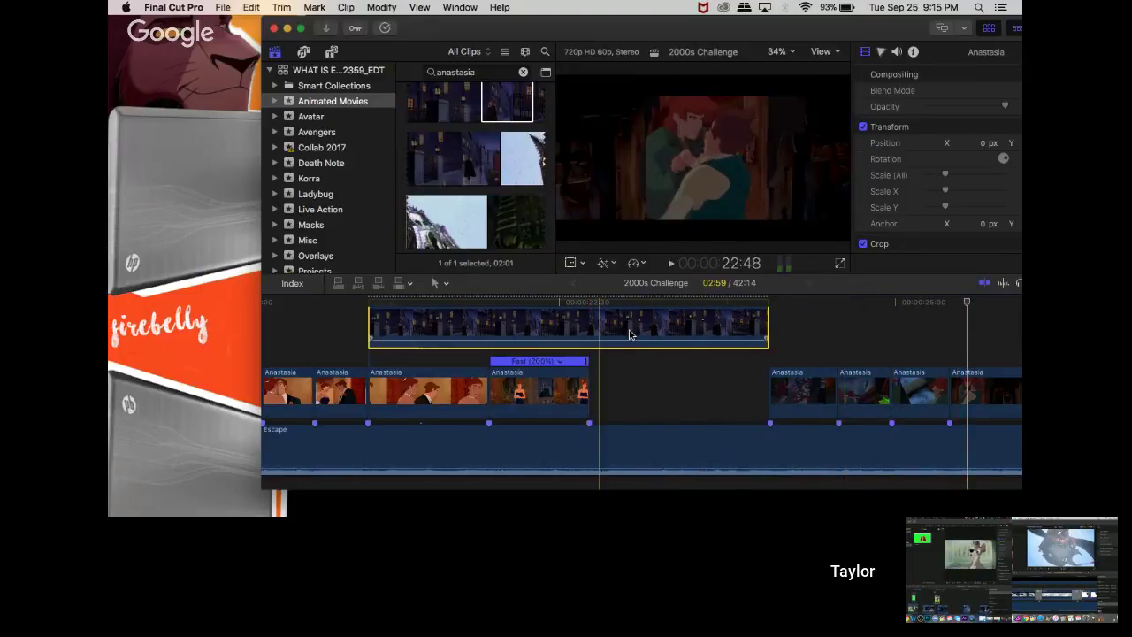
key(Delete)
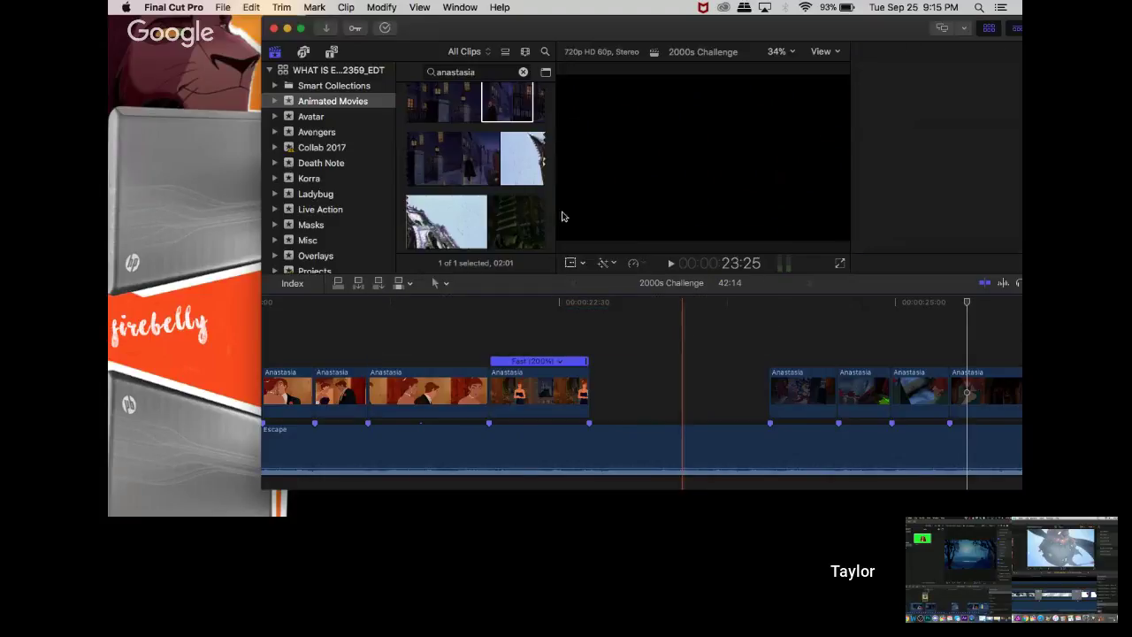
- Add the marked night street range to the timeline above the gap and retime it to Fast 200%
key(cmd+4)
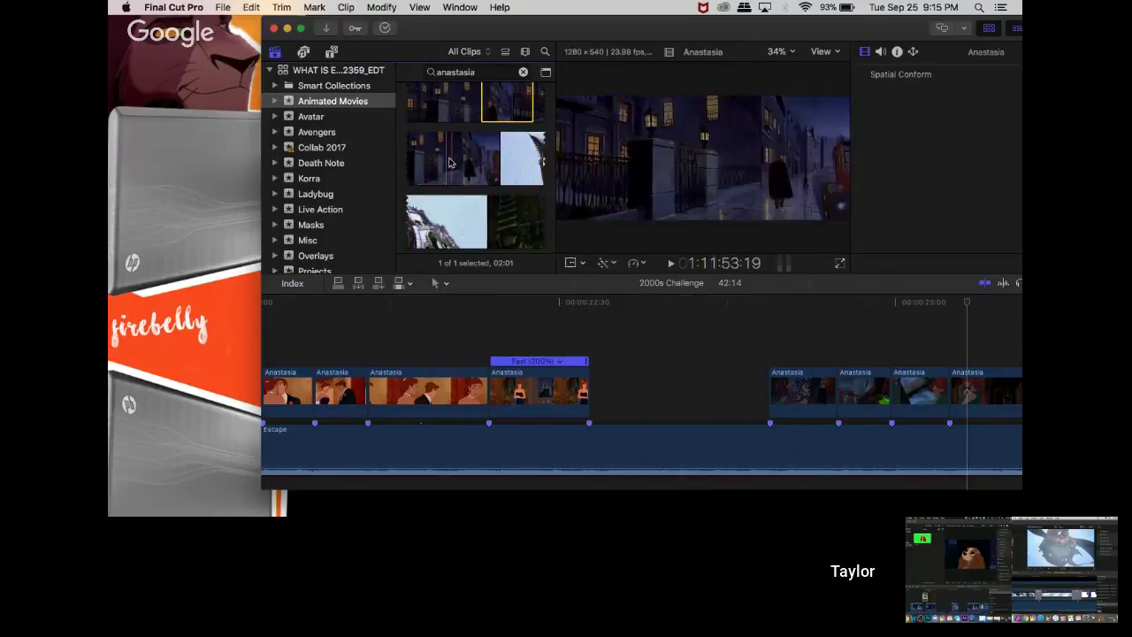
drag(511, 106, 558, 330)
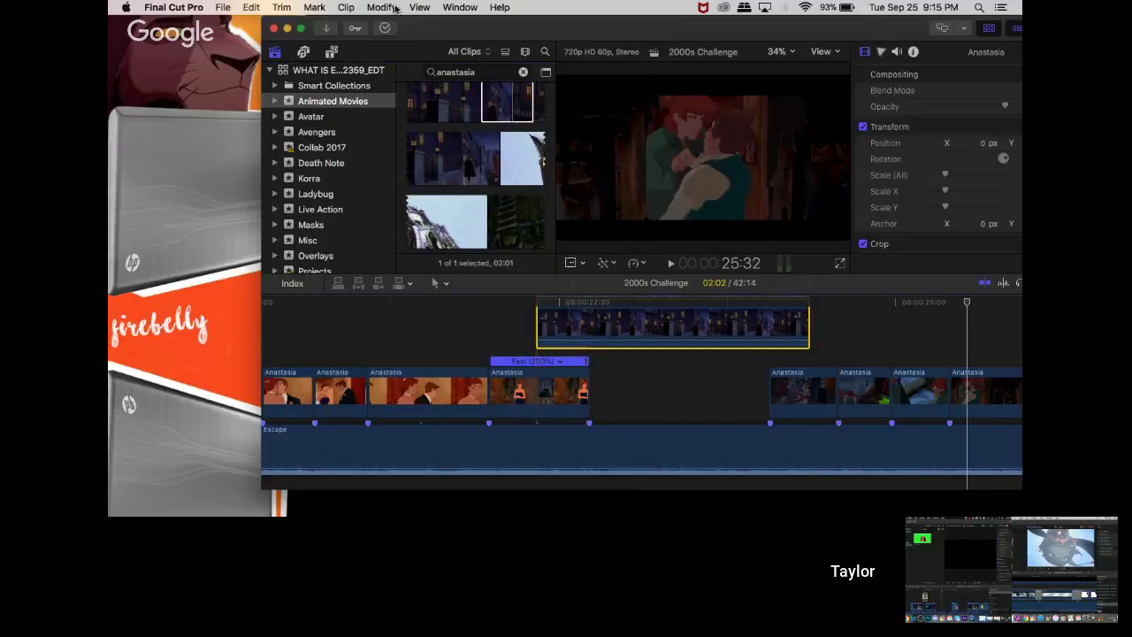
click(381, 7)
mouse_move(482, 181)
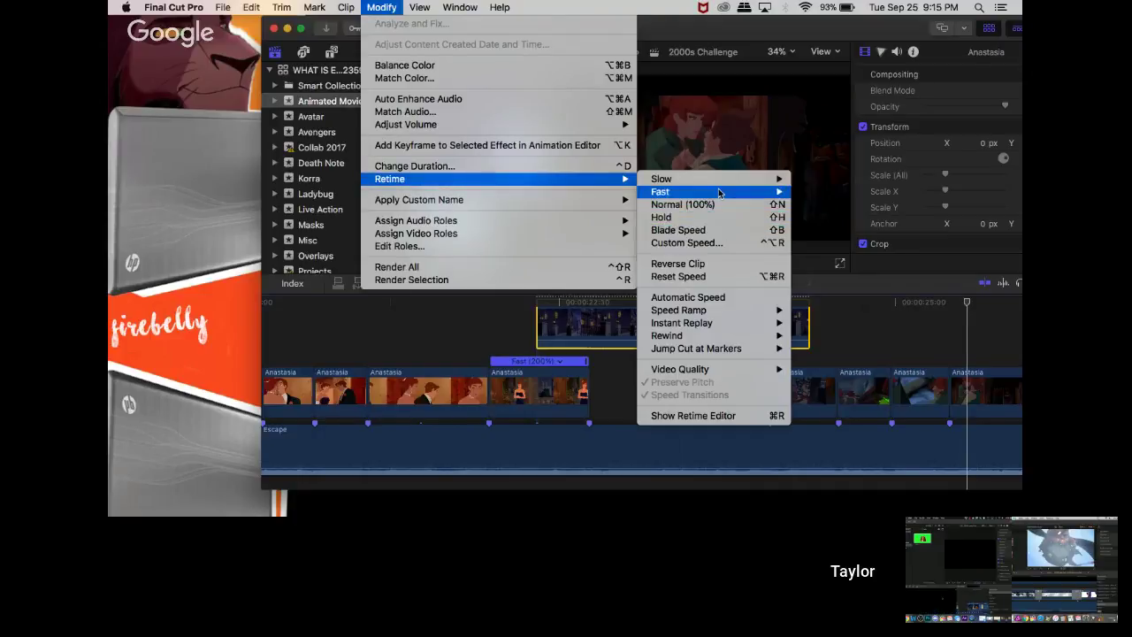
click(810, 192)
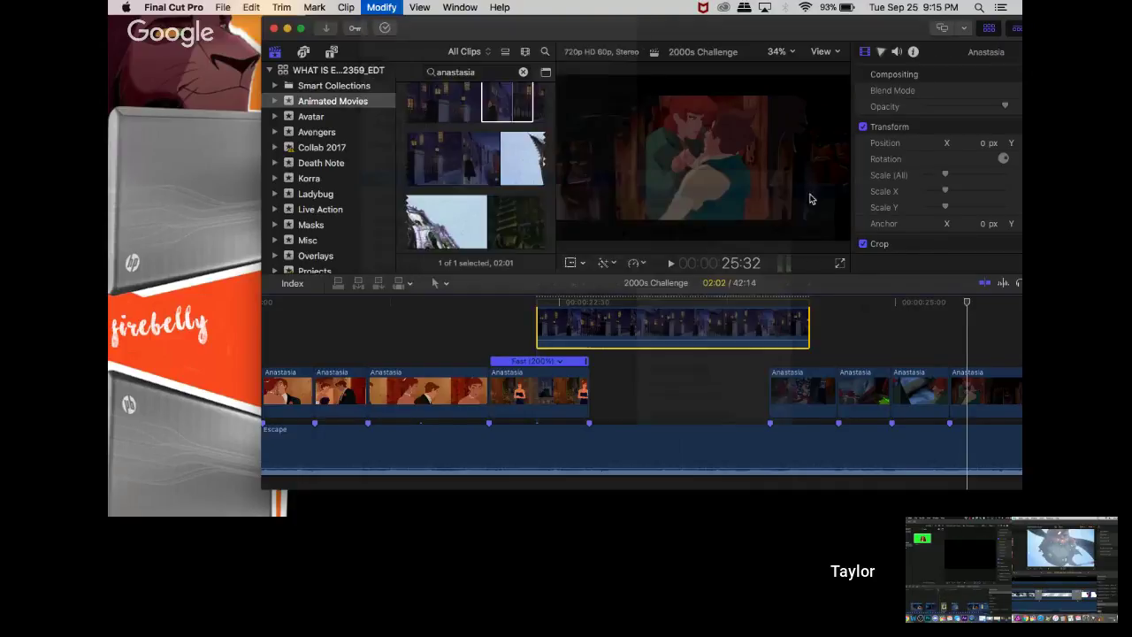
- Move the night street clip into the gap, extend both ends to the bounding markers, and play it back
drag(662, 347, 751, 415)
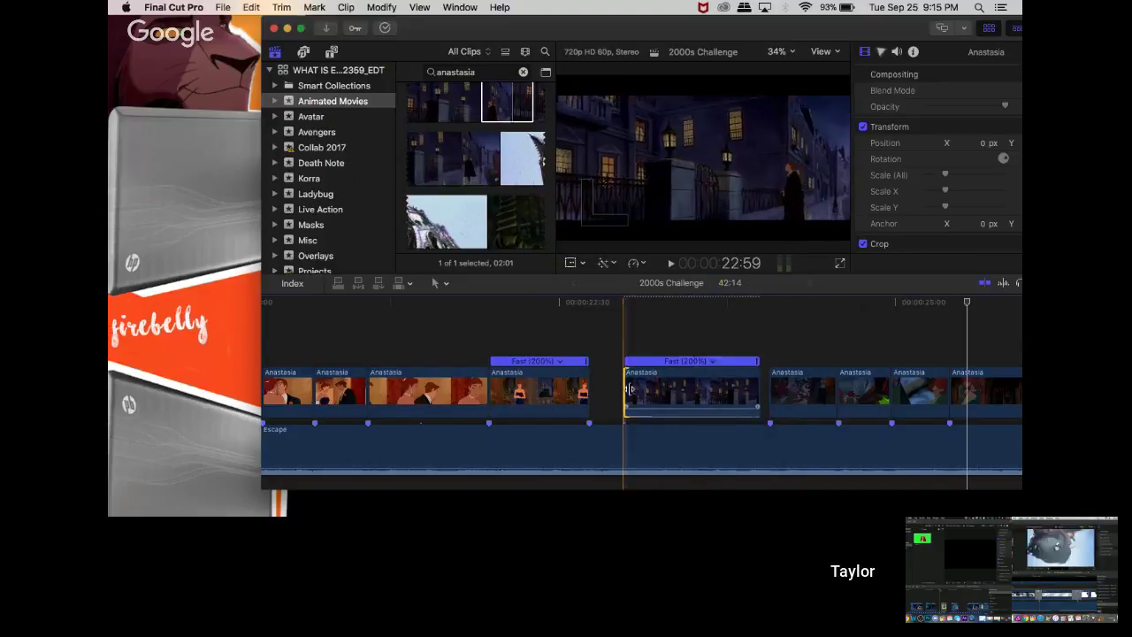
drag(625, 394, 591, 394)
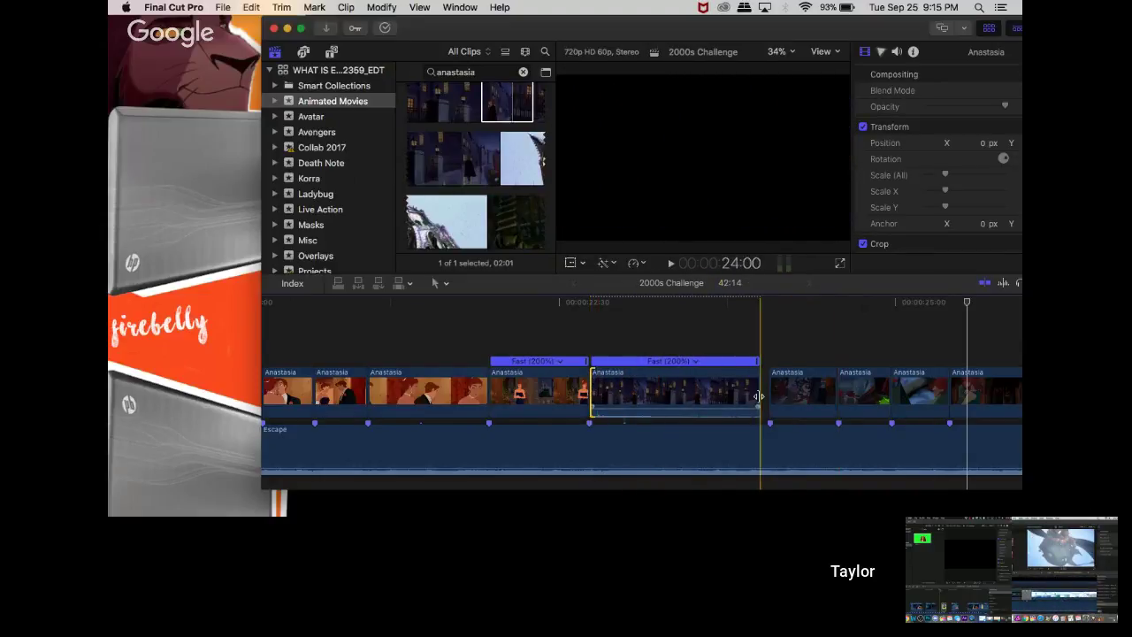
drag(758, 397, 769, 387)
key(space)
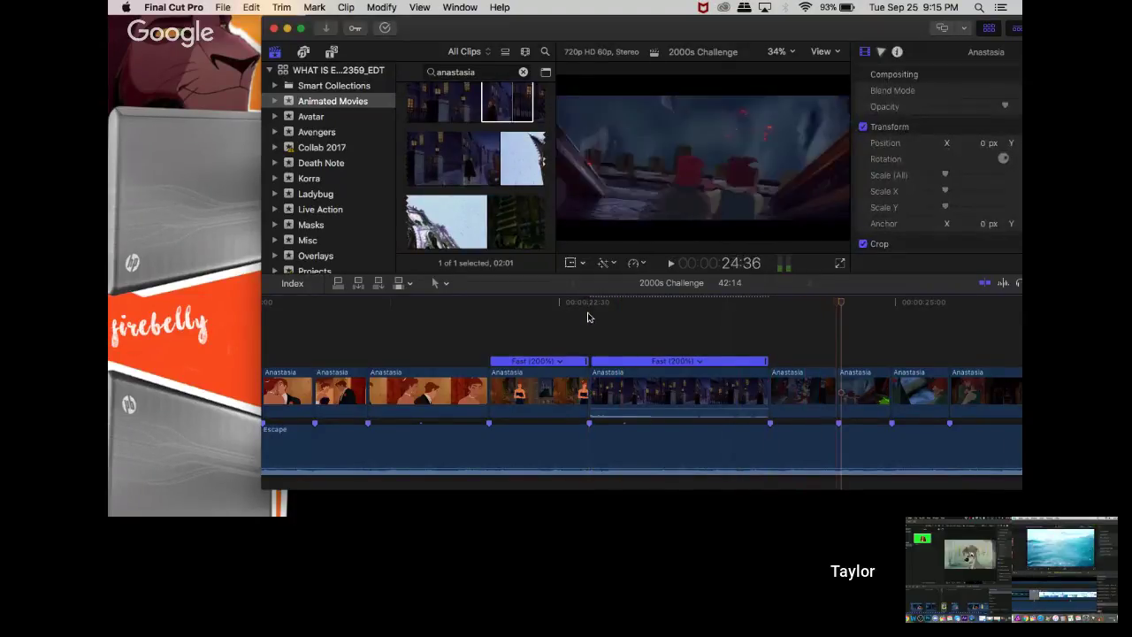
- Trim the opening of the night street clip, shift it back to the gap's first marker, and extend its end to the closing marker
drag(591, 389, 628, 387)
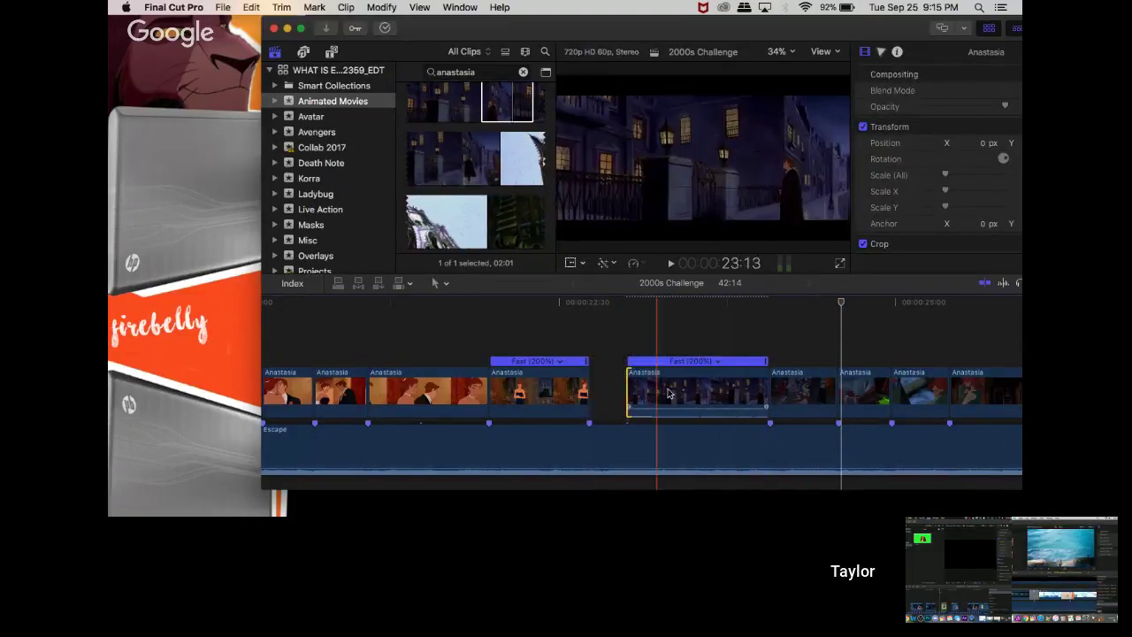
drag(700, 389, 766, 392)
drag(591, 390, 605, 390)
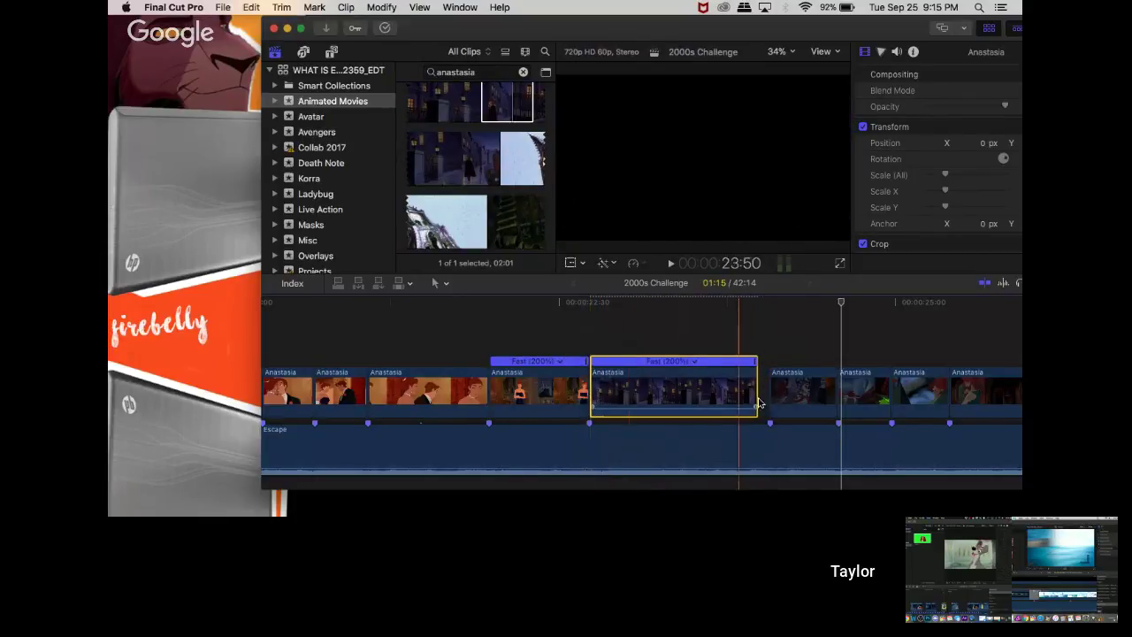
drag(757, 398, 764, 395)
- Detach the audio of the night street clip and remove it from the timeline
right_click(646, 400)
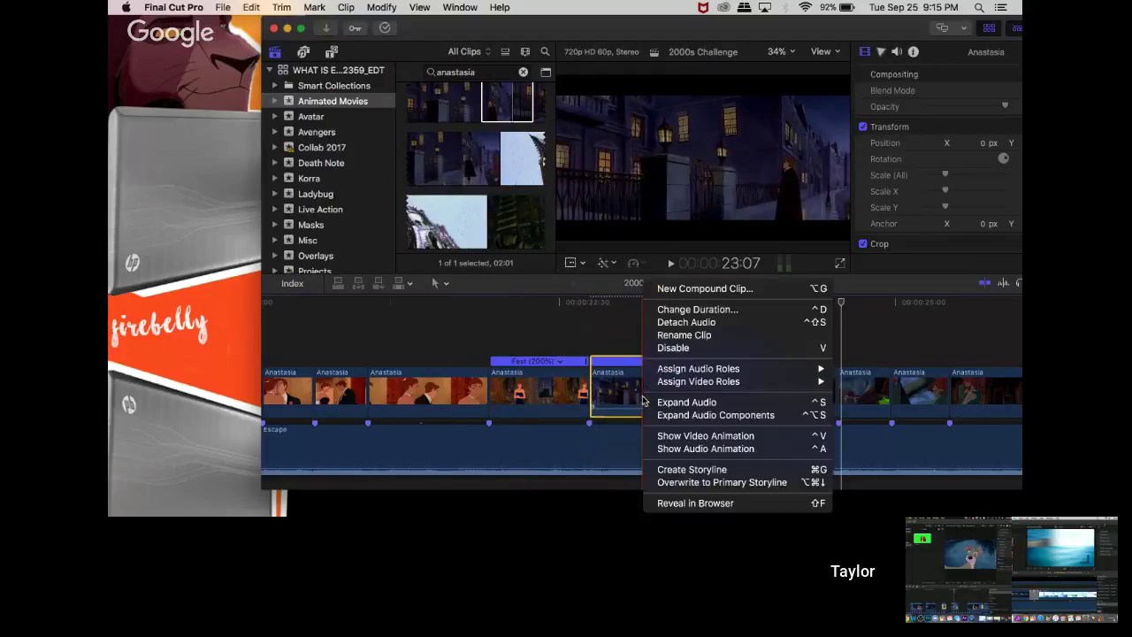
click(704, 337)
drag(683, 412, 659, 488)
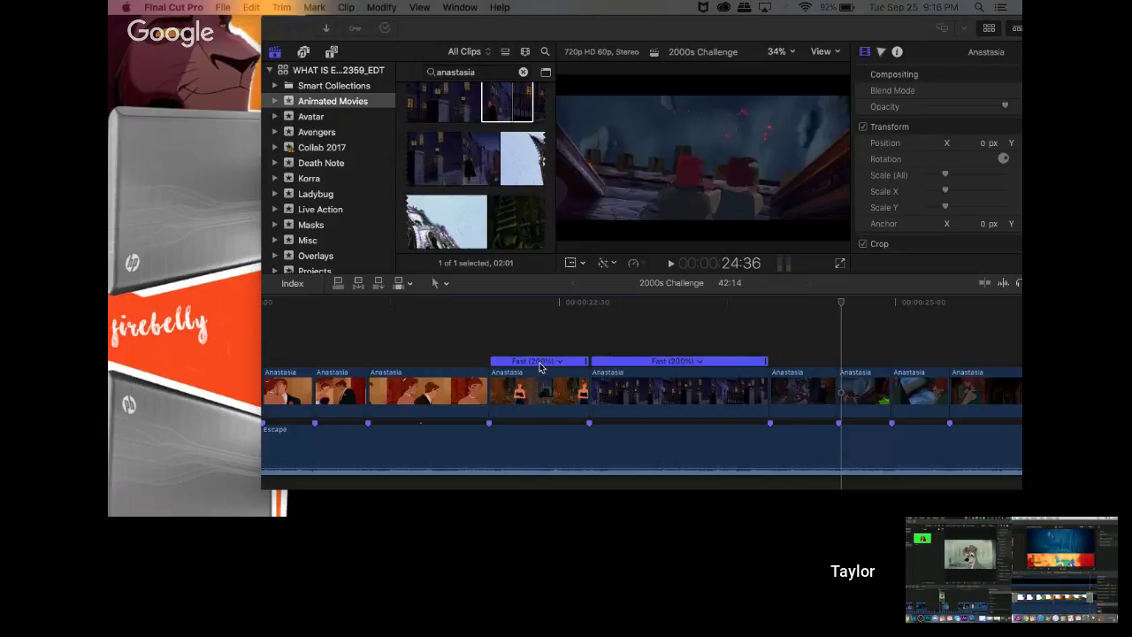
- Play back the timeline from about 5 seconds into the earlier empty gap after the 10-second mark
click(458, 324)
key(super+minus)
key(super+minus)
key(super+minus)
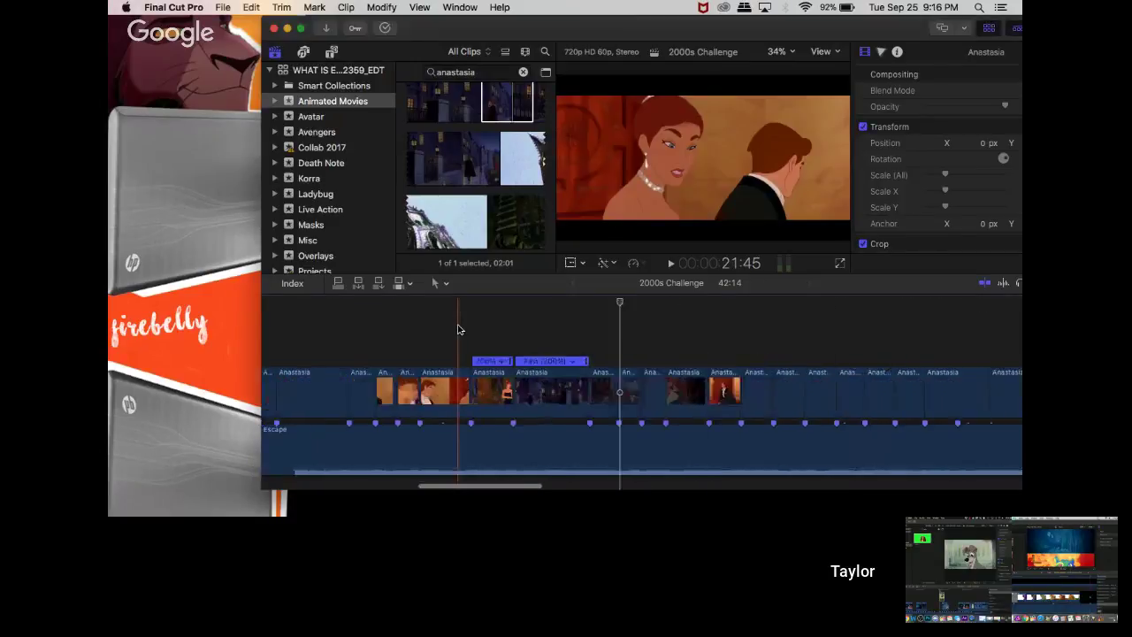
key(super+equal)
key(super+equal)
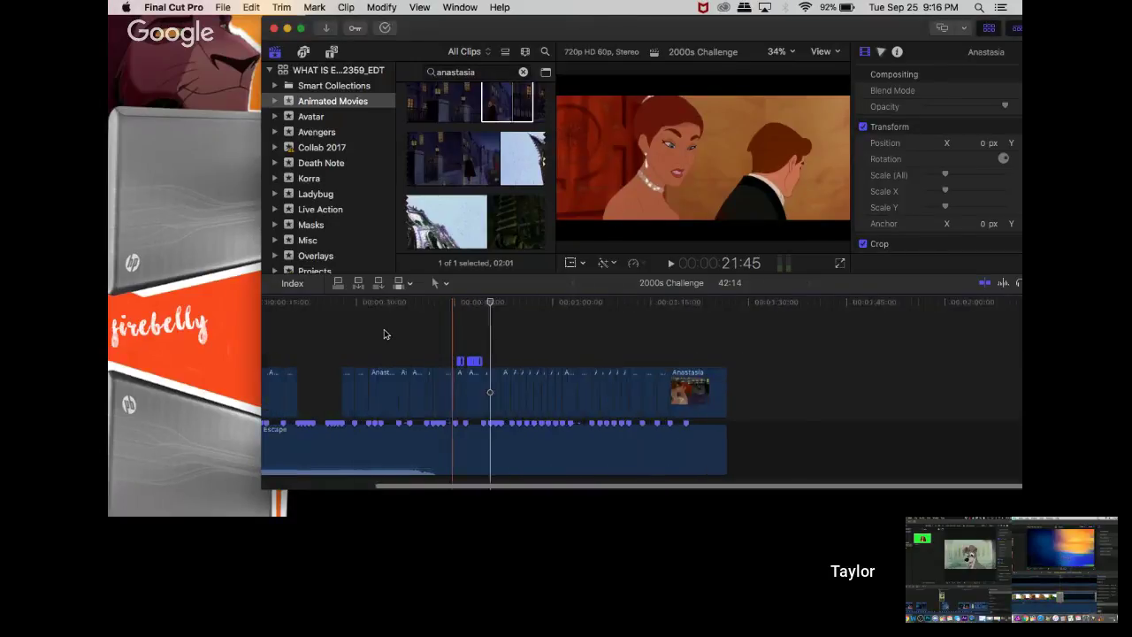
scroll(384, 329, left, 7)
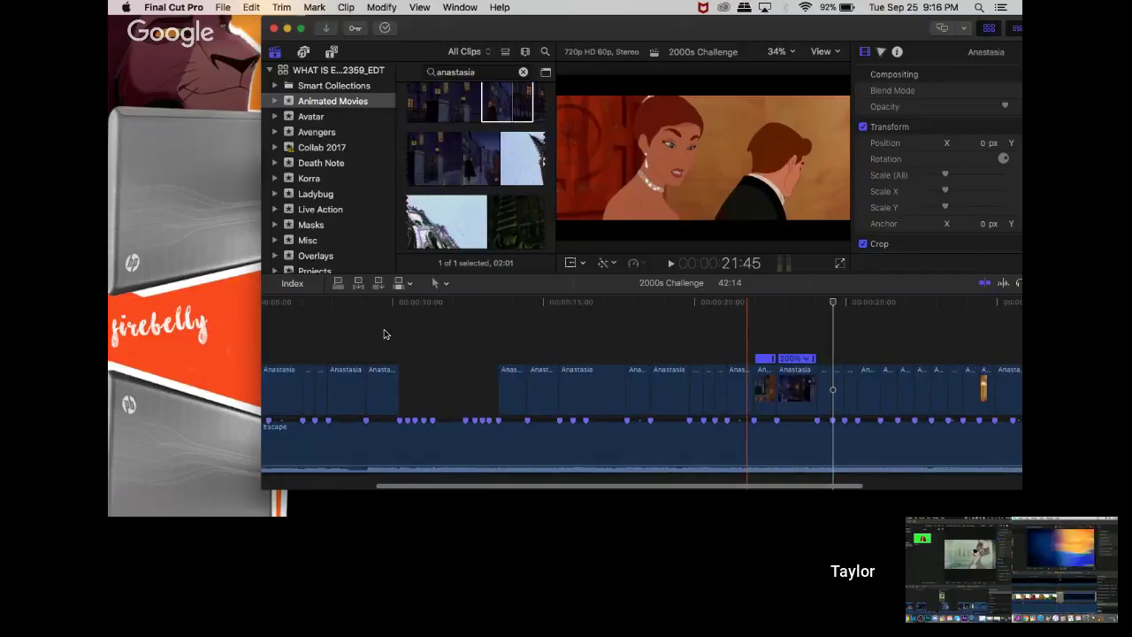
scroll(384, 329, left, 5)
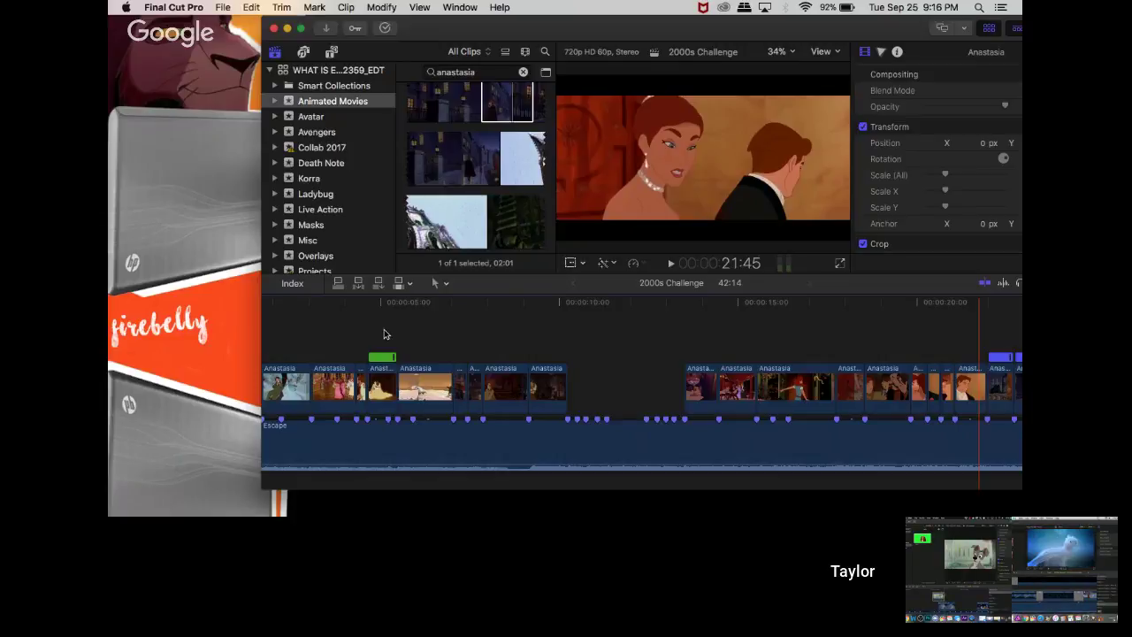
click(395, 325)
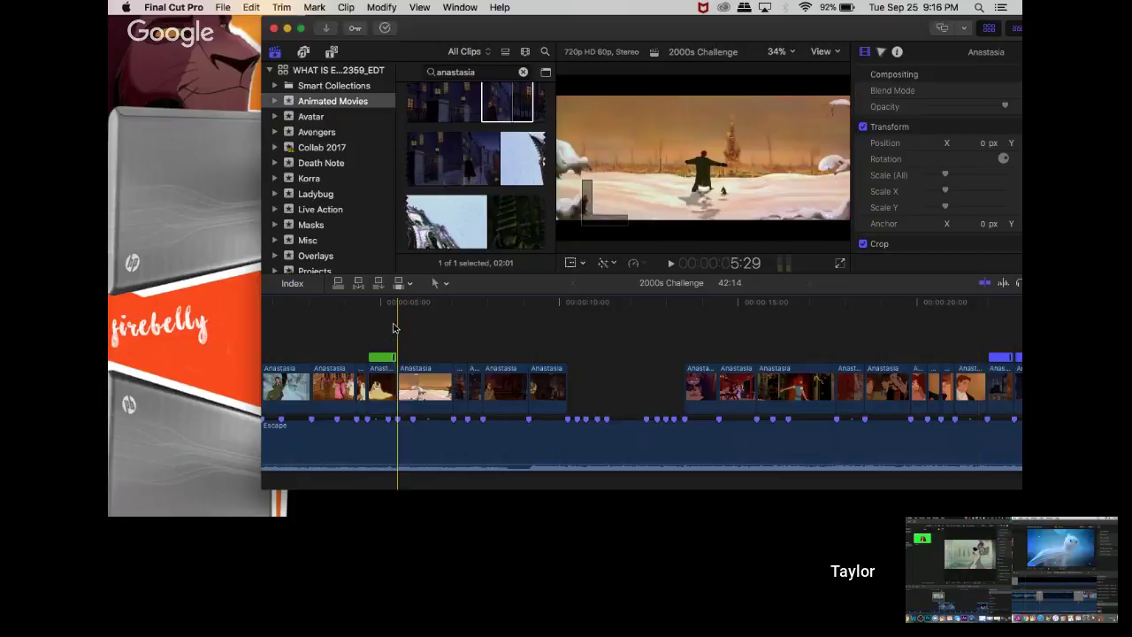
key(space)
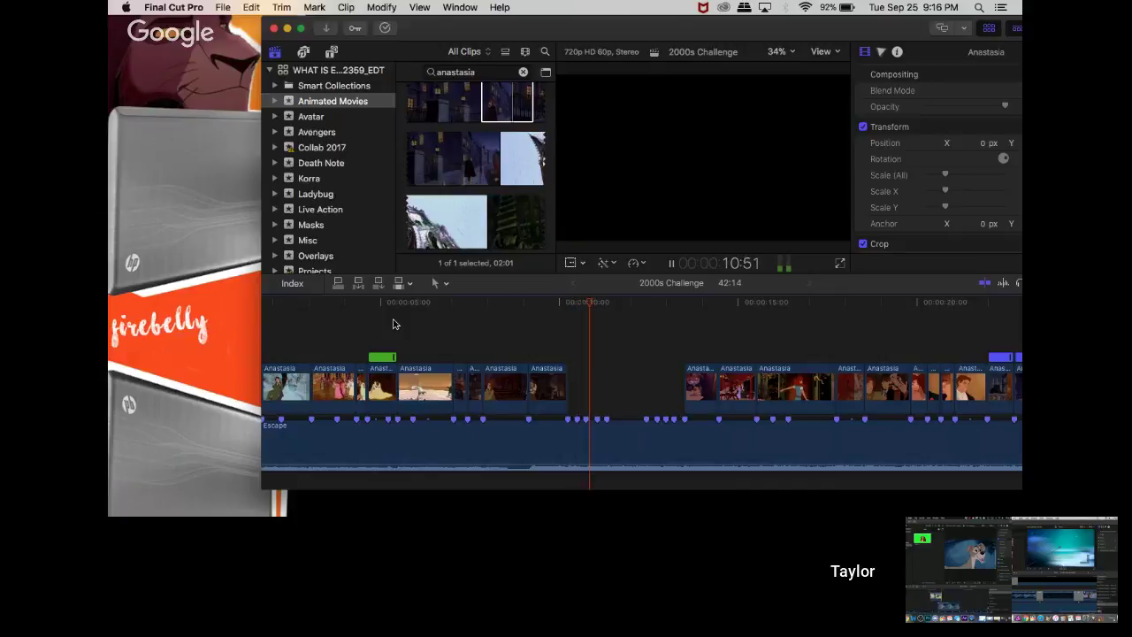
key(space)
- Browse the Anastasia footage for a scene that suits the empty gap after the 10-second mark
scroll(463, 188, down, 5)
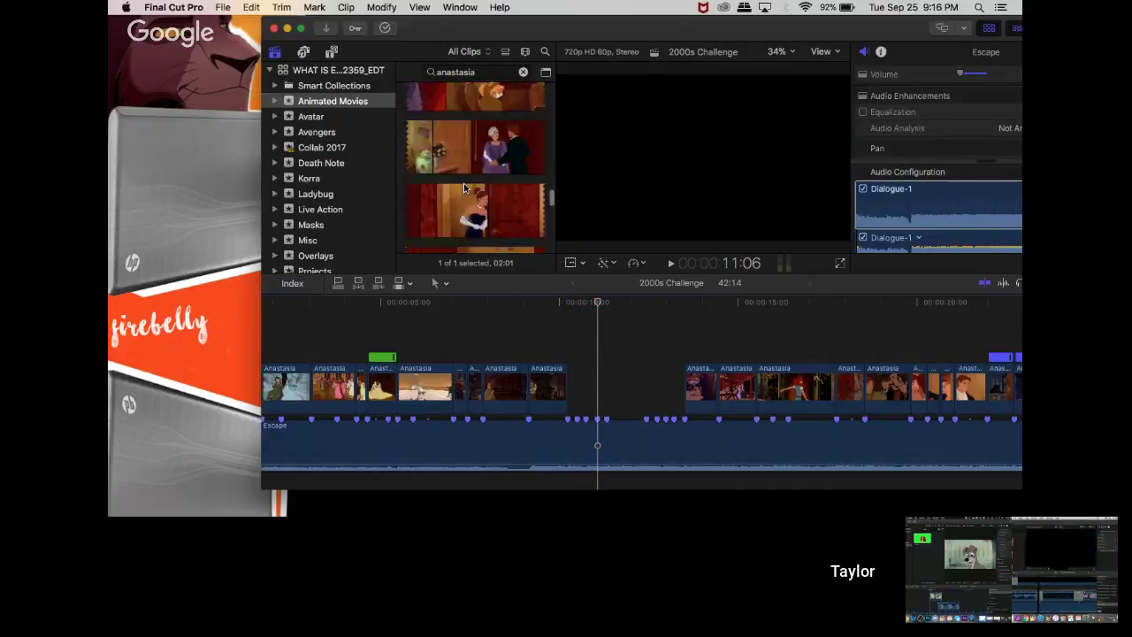
scroll(464, 187, down, 3)
click(468, 181)
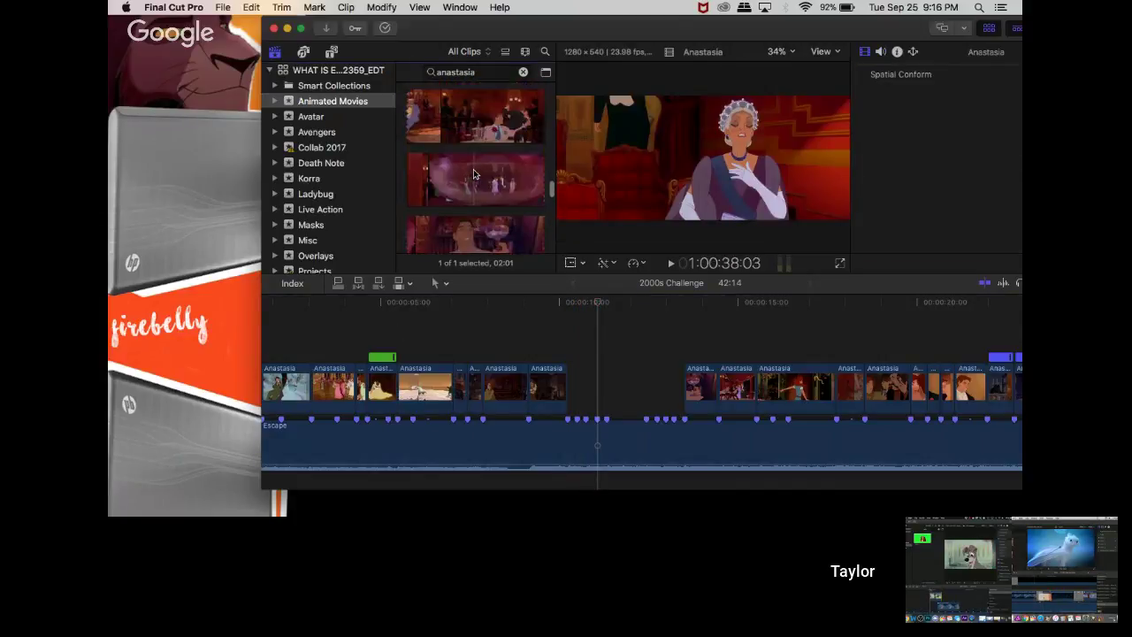
scroll(473, 174, up, 5)
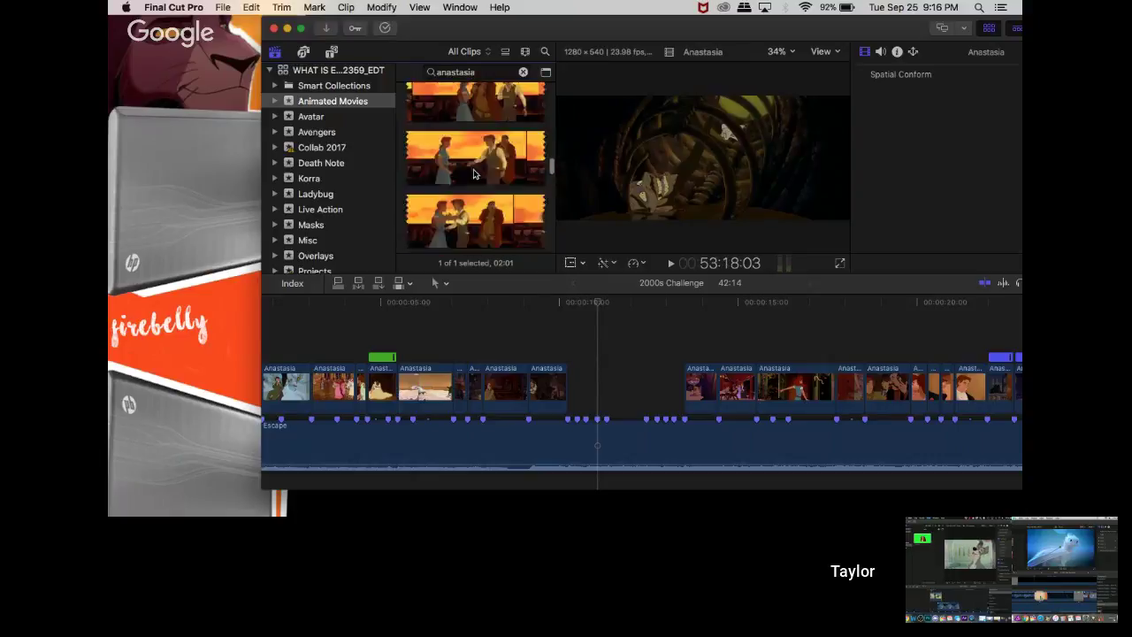
scroll(474, 175, up, 5)
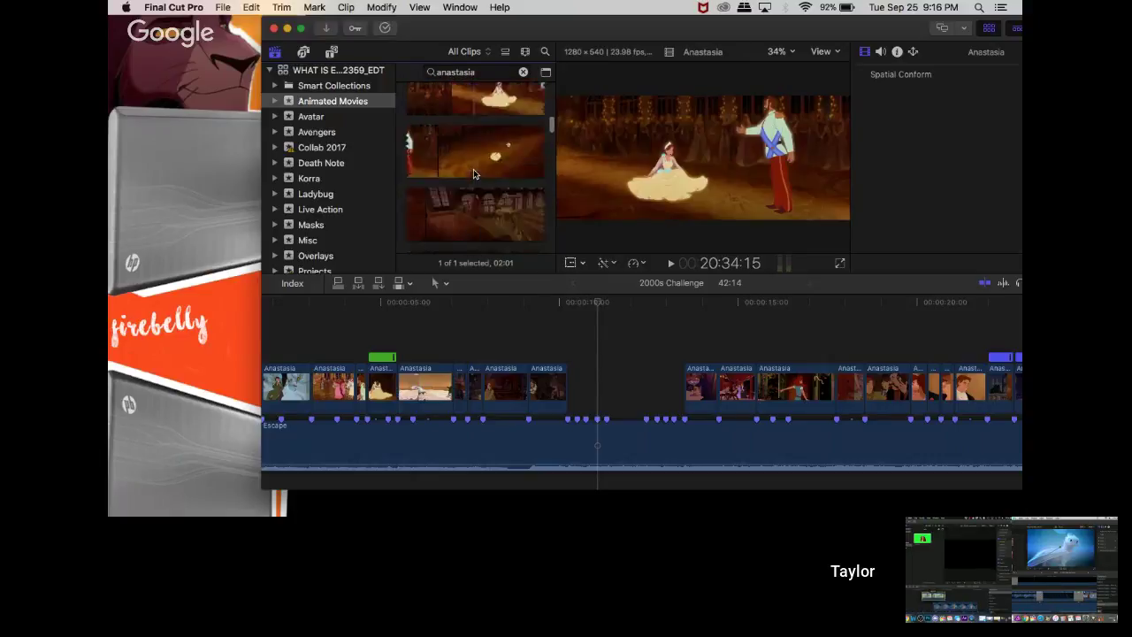
scroll(474, 175, down, 3)
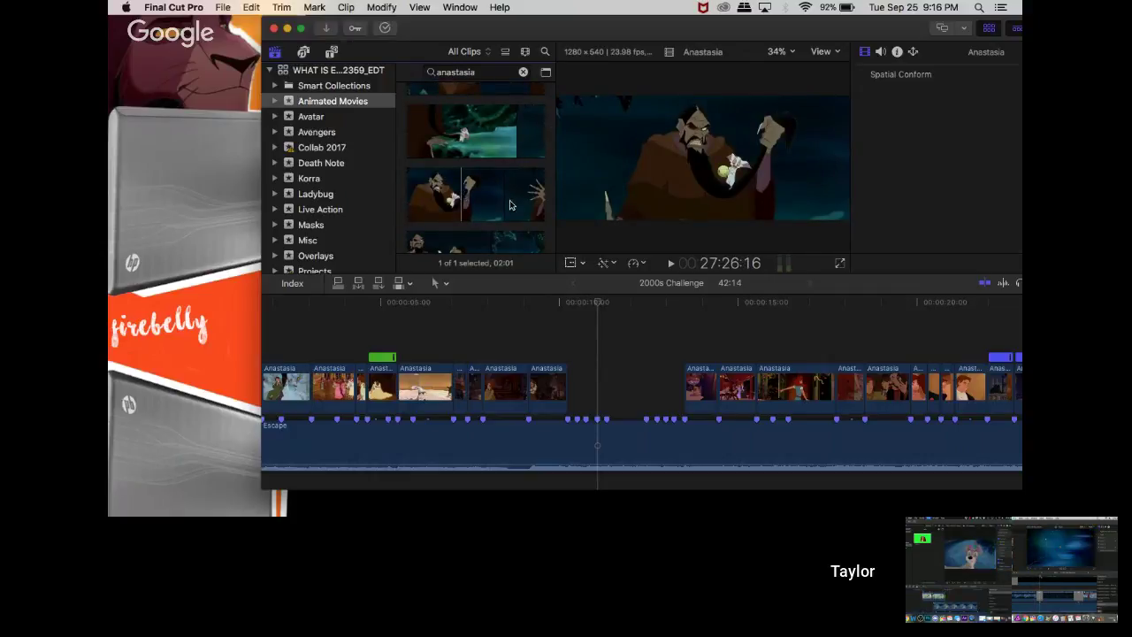
scroll(511, 208, down, 5)
scroll(510, 208, down, 4)
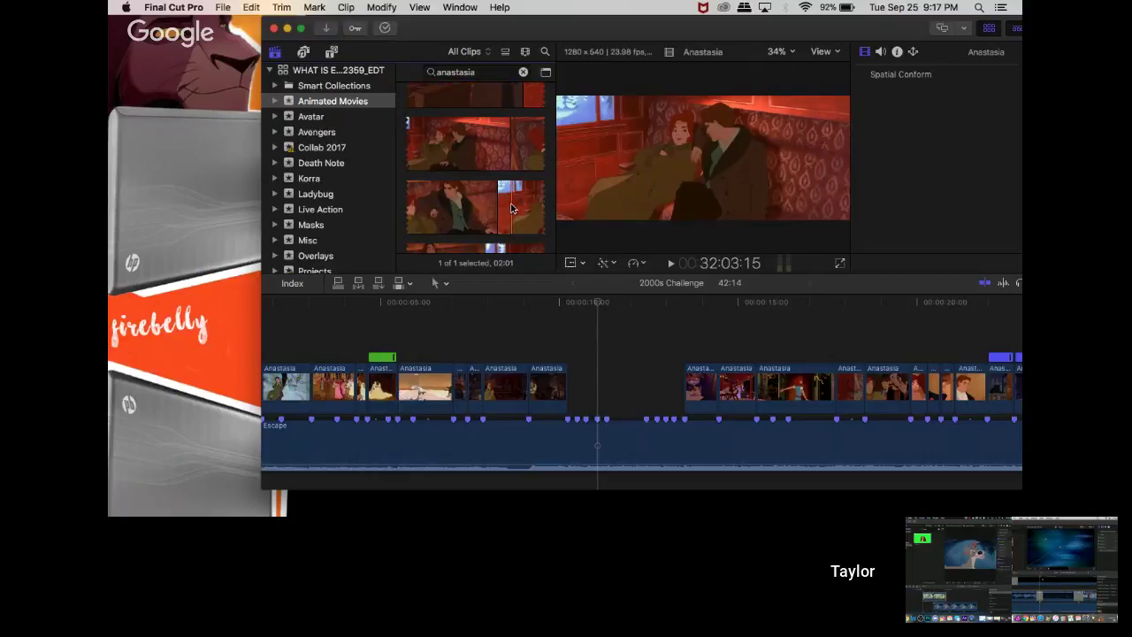
scroll(511, 208, down, 4)
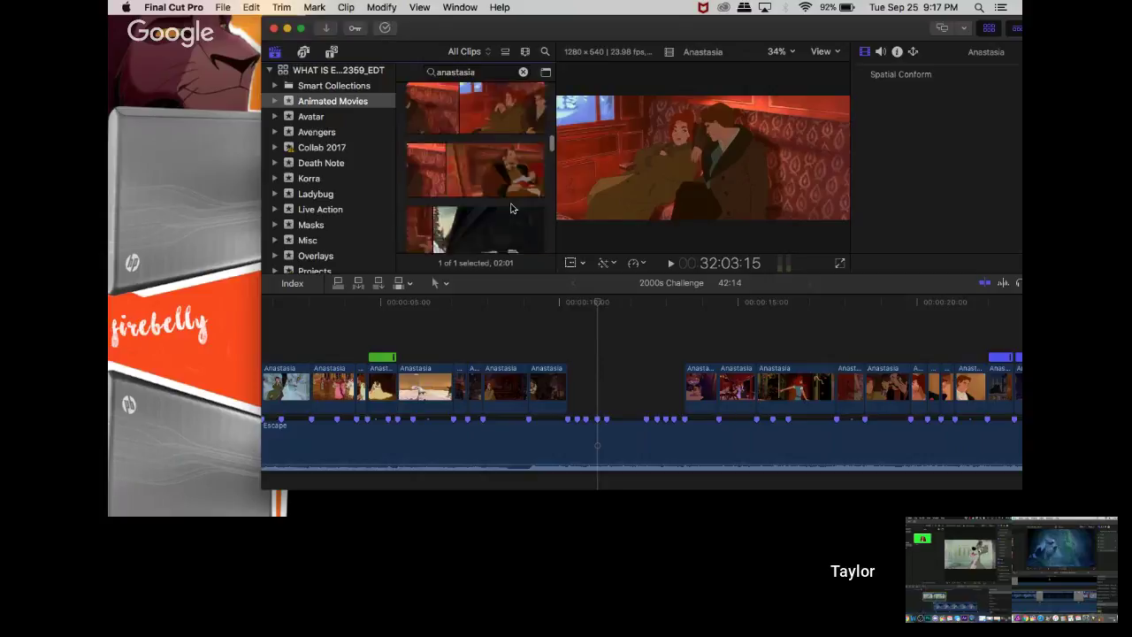
scroll(510, 208, down, 4)
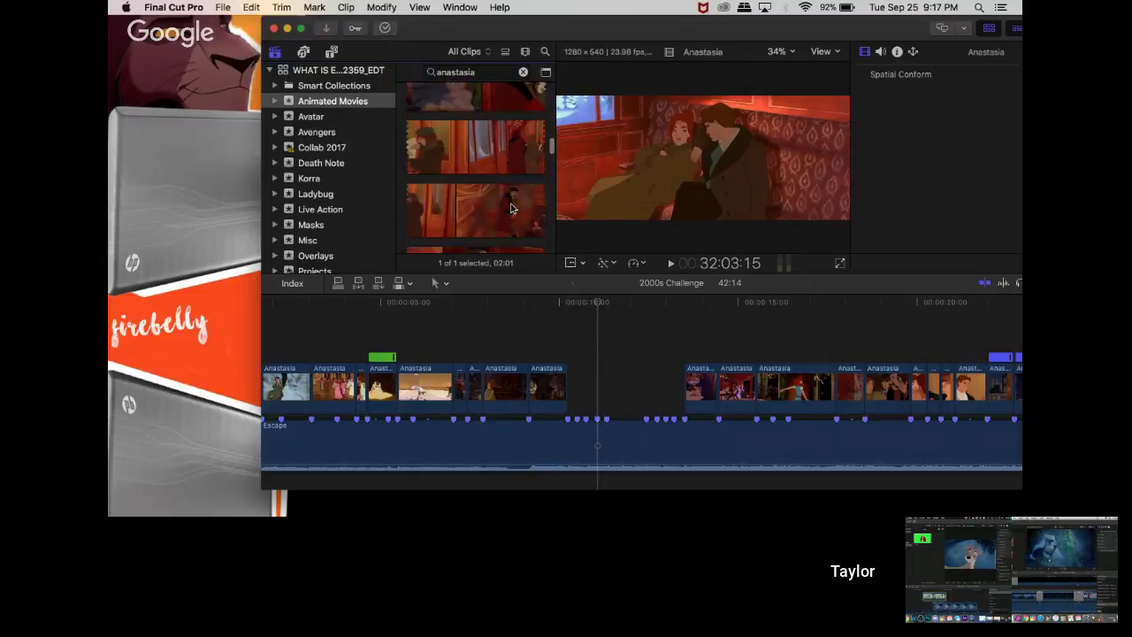
scroll(510, 208, down, 4)
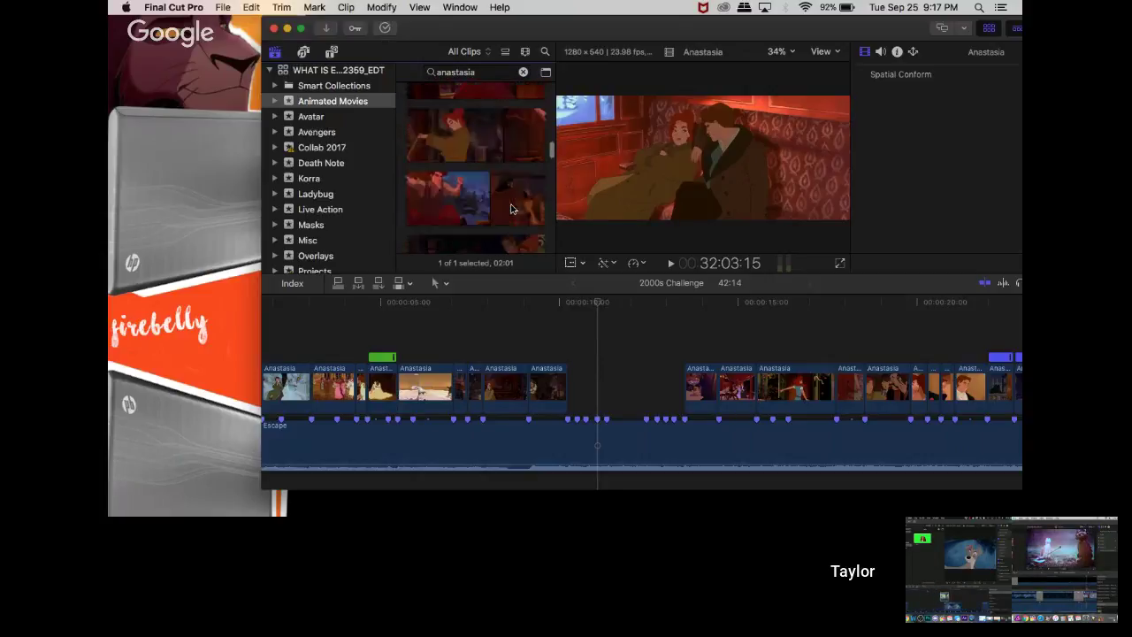
scroll(510, 208, down, 4)
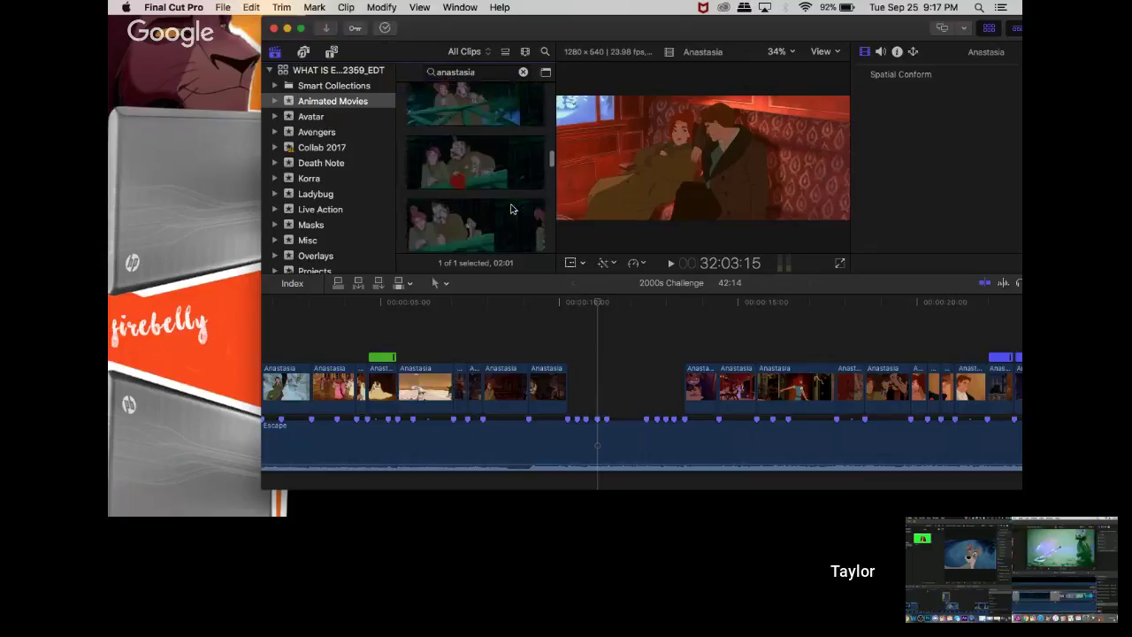
scroll(510, 208, down, 5)
- Magnify the timeline around the gap and look through the forest scenes of the Anastasia footage
click(601, 382)
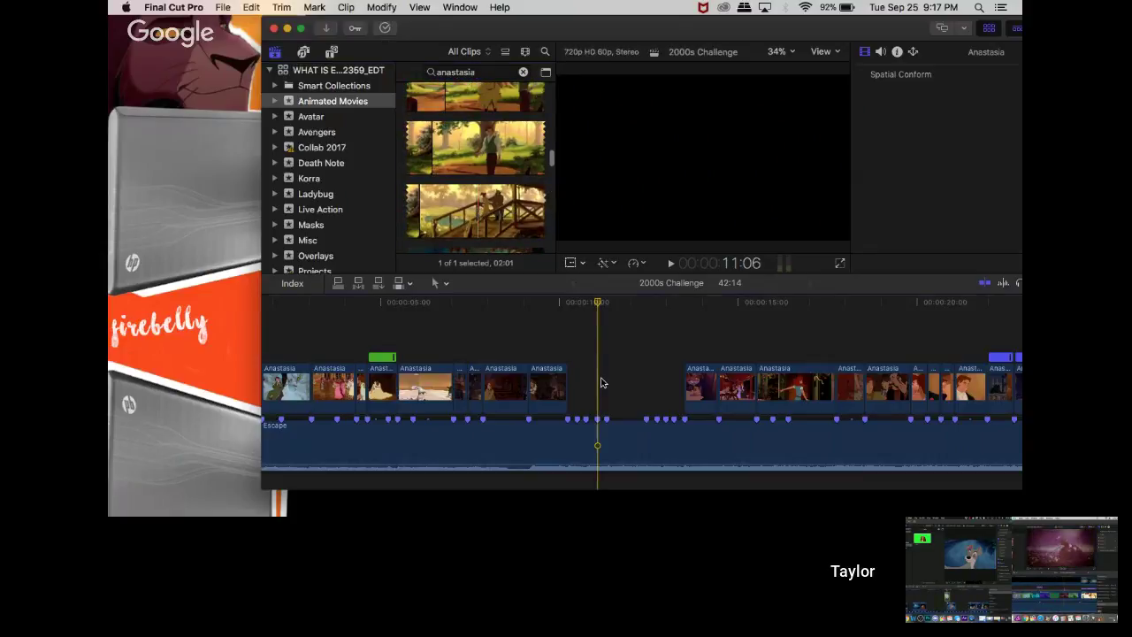
key(super+equal)
key(super+equal)
key(super+equal)
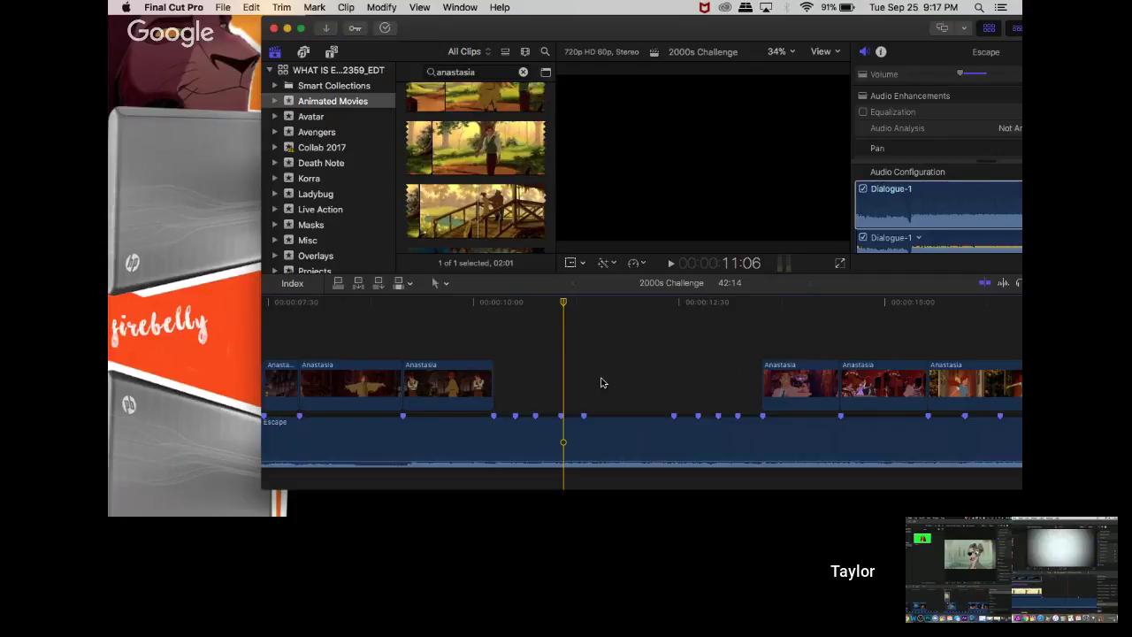
scroll(478, 166, down, 5)
scroll(478, 167, down, 4)
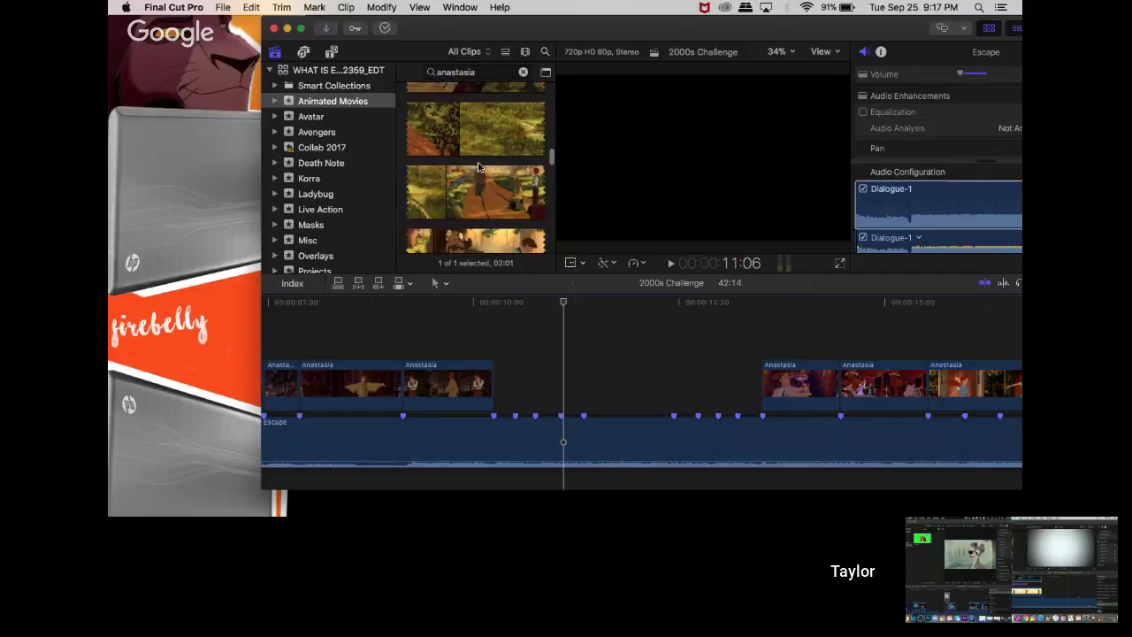
click(474, 196)
scroll(474, 195, down, 5)
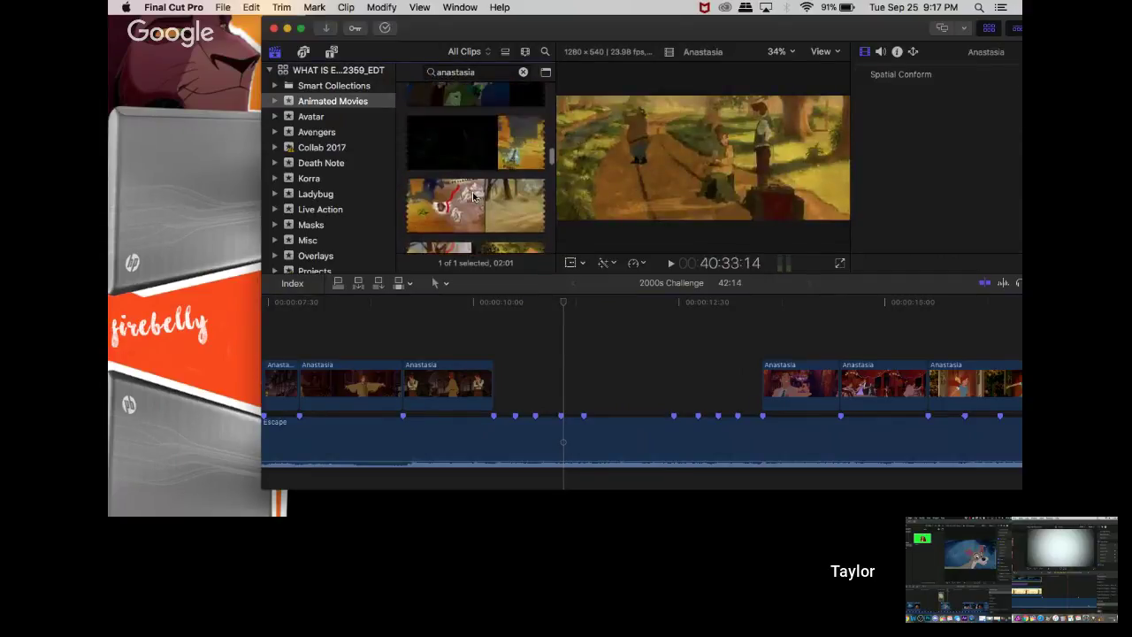
- Play back the last clip before the gap and delete it from the timeline
click(416, 337)
key(space)
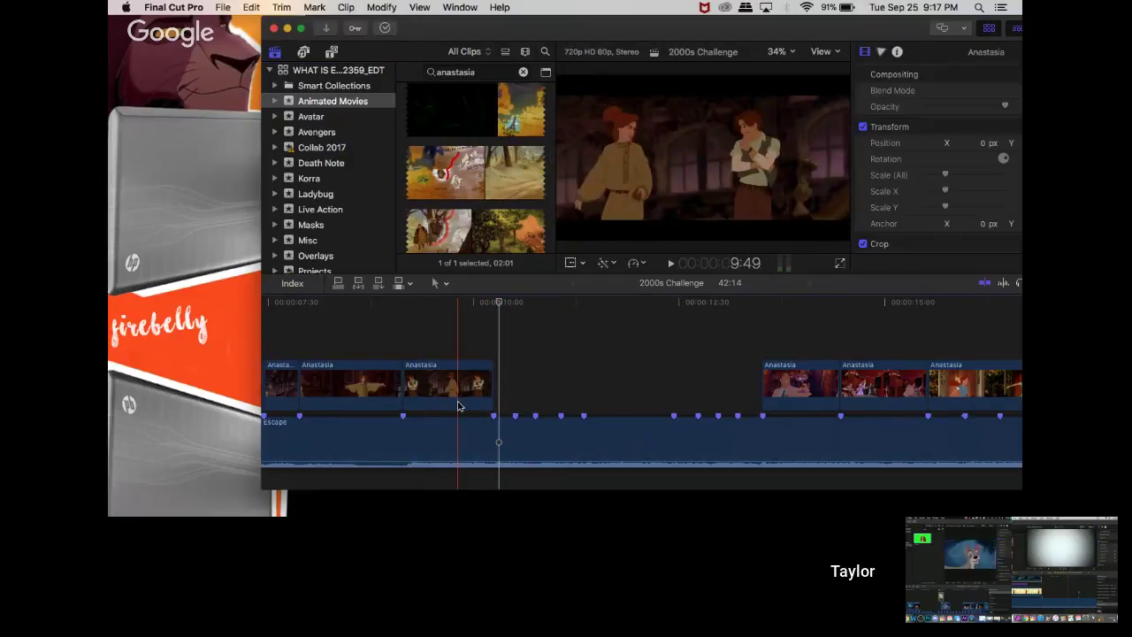
click(458, 406)
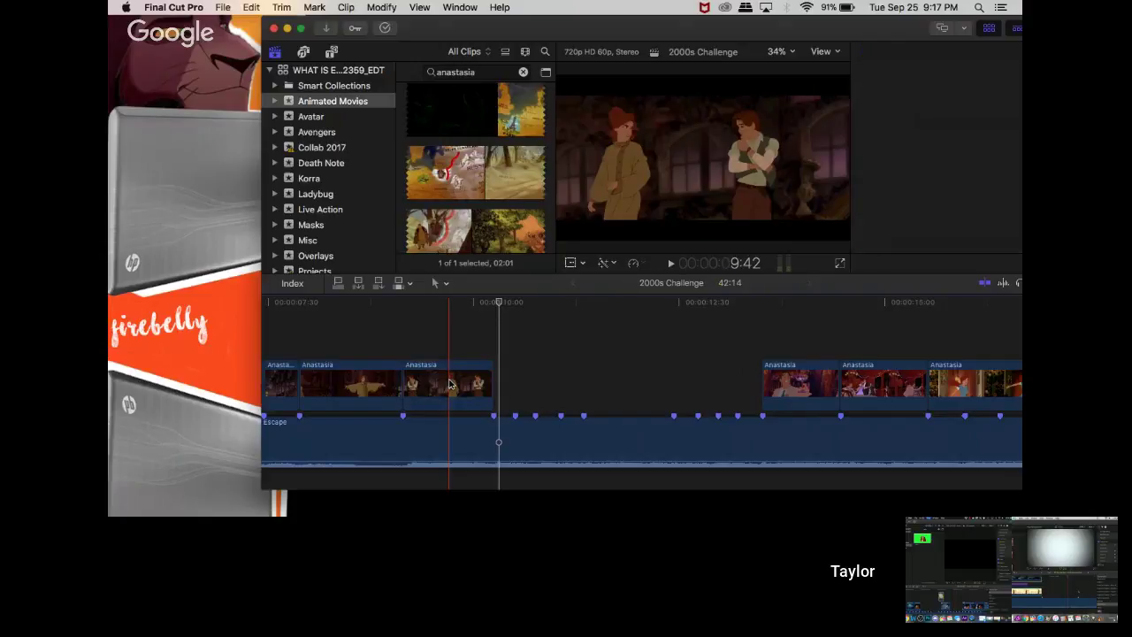
key(Delete)
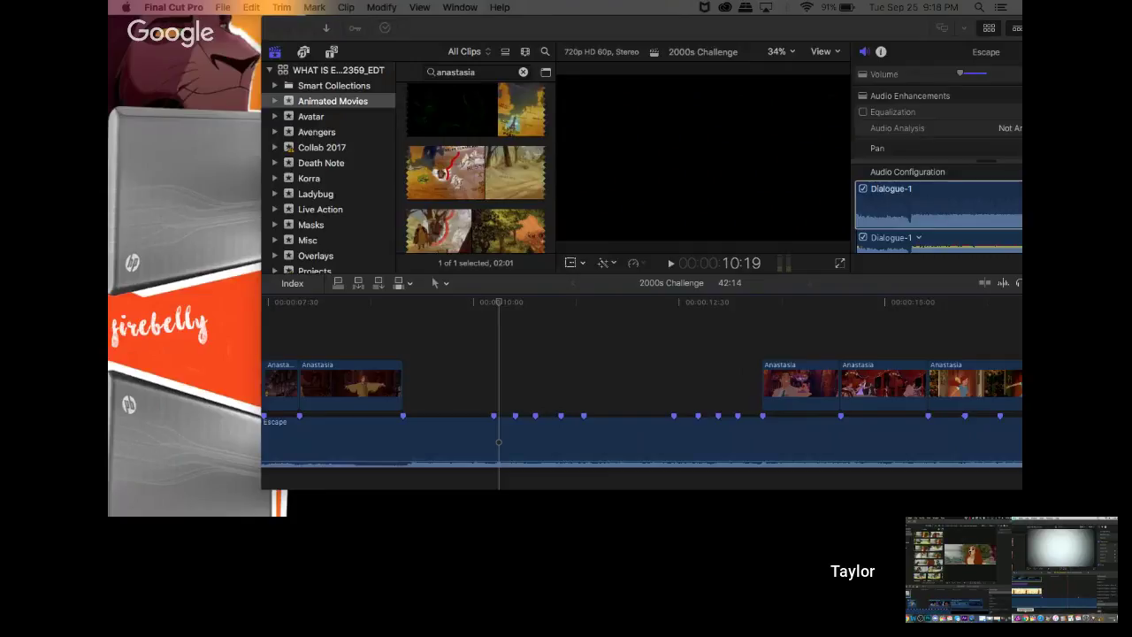
- Play back the widened gap from its first marker at about 9 seconds, and place the playhead at the 11:20 marker
click(465, 379)
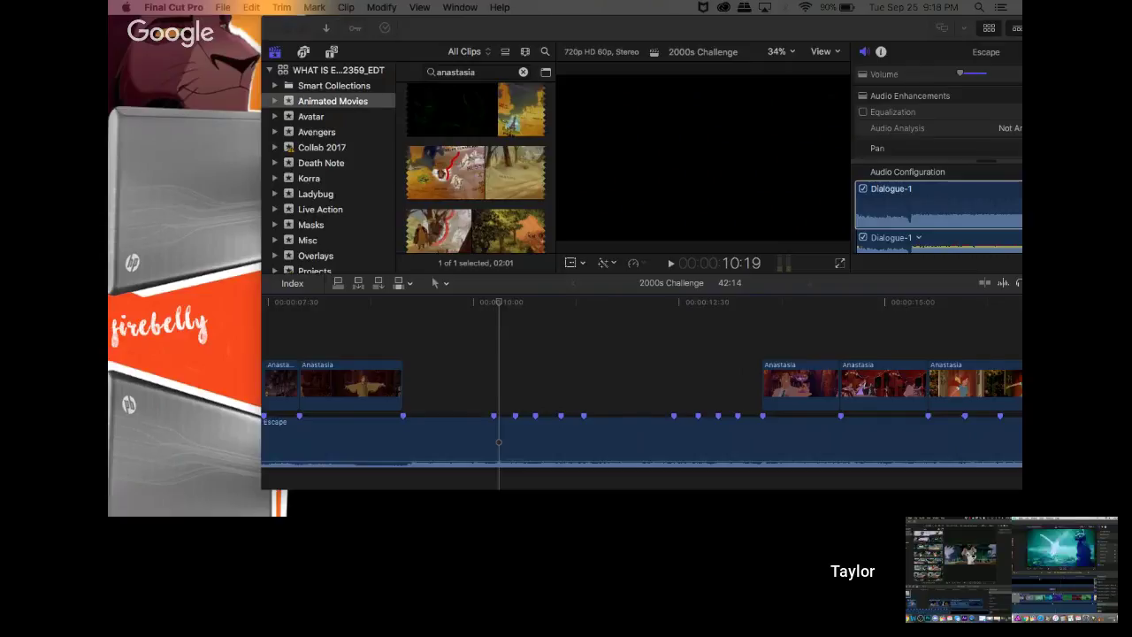
click(480, 416)
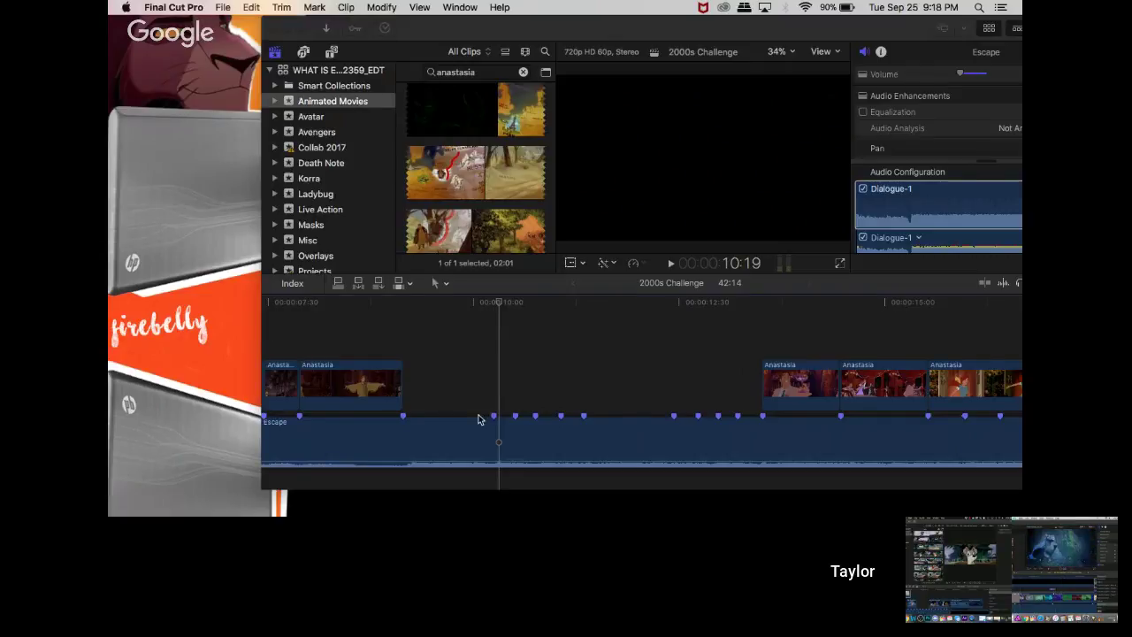
click(403, 305)
key(space)
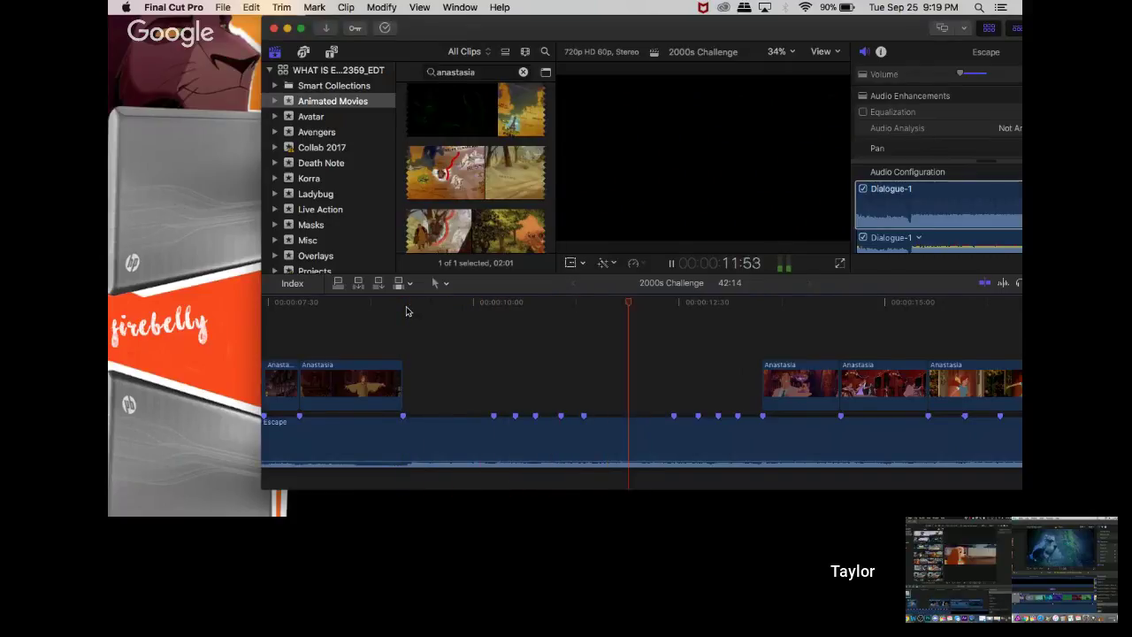
key(space)
click(580, 310)
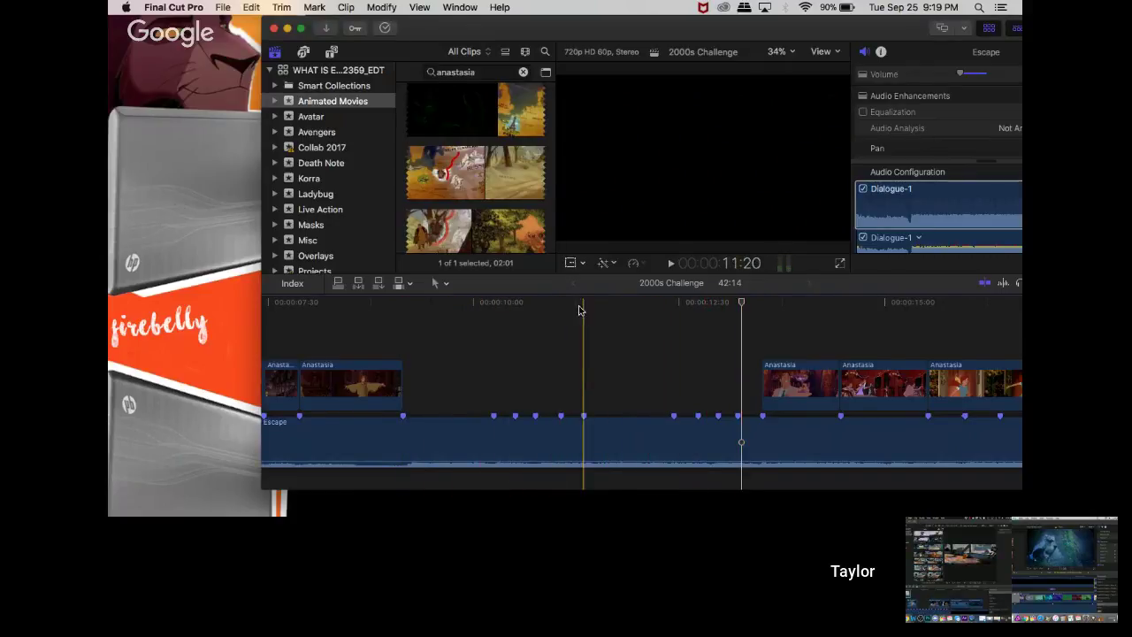
- Skim the Anastasia forest road scenes from about 40:32 and play the footage around 41:19
scroll(475, 205, down, 2)
click(475, 205)
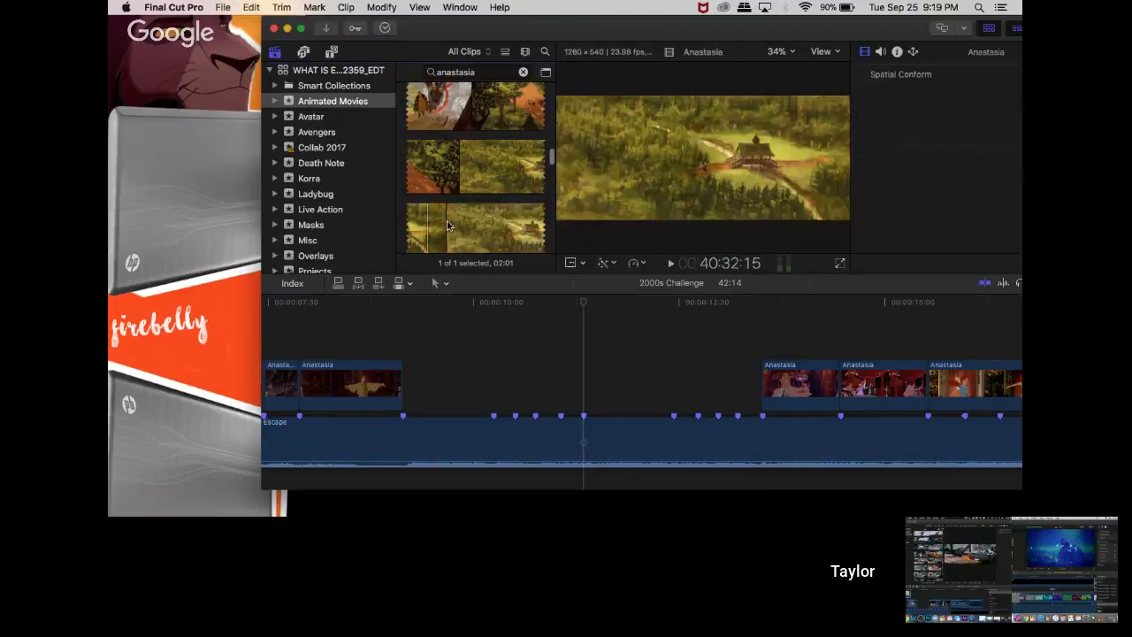
scroll(507, 229, down, 1)
scroll(507, 229, up, 1)
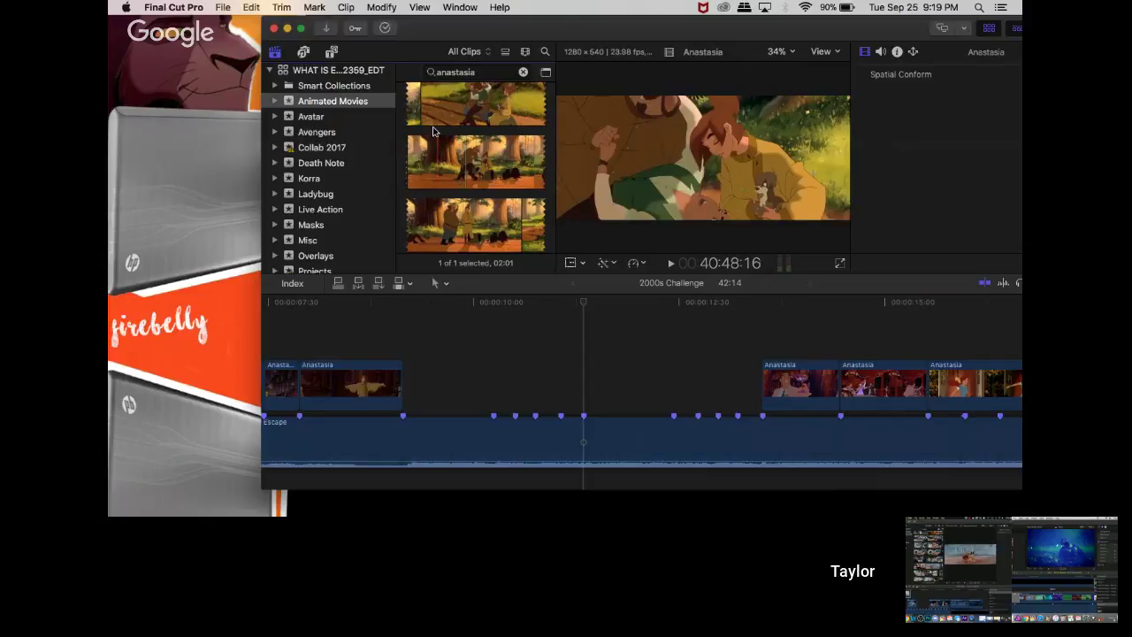
scroll(490, 225, down, 3)
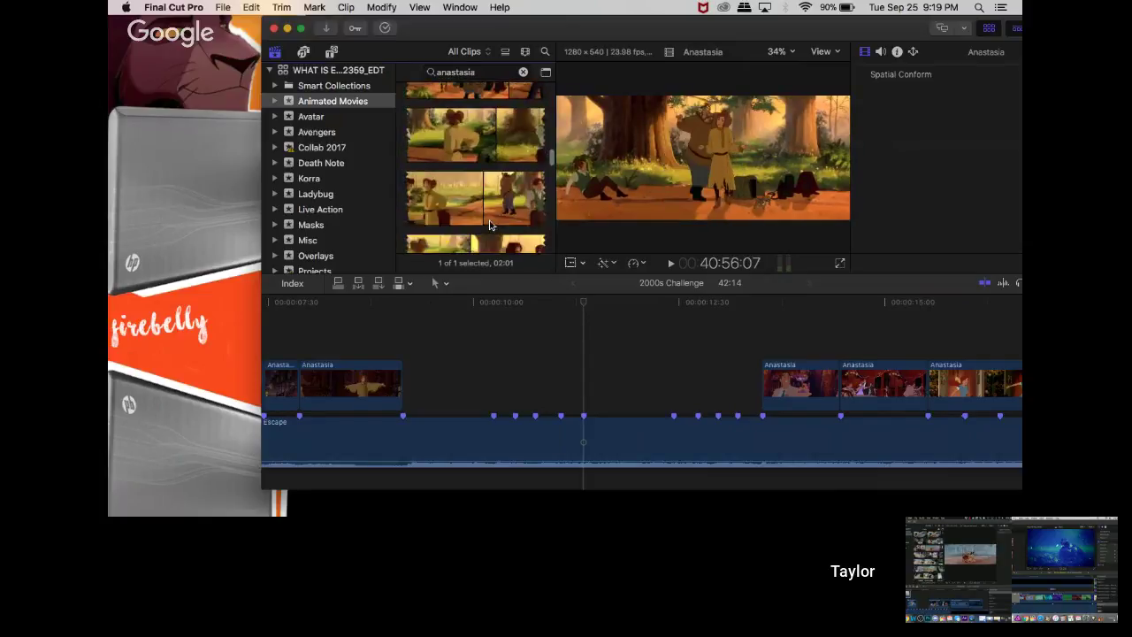
key(space)
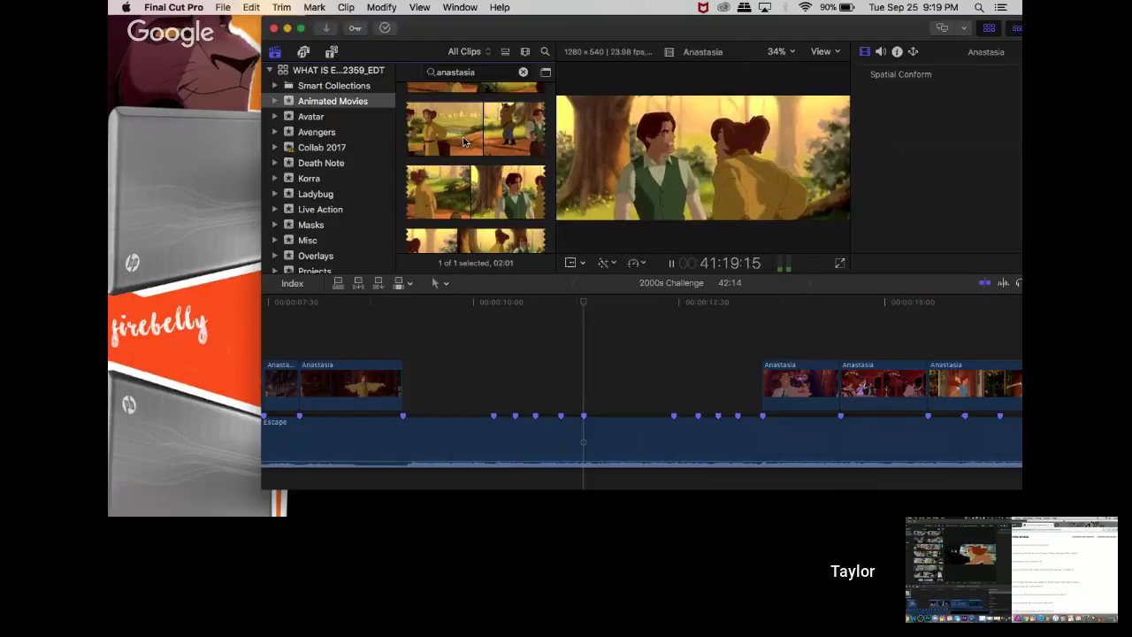
scroll(464, 142, down, 1)
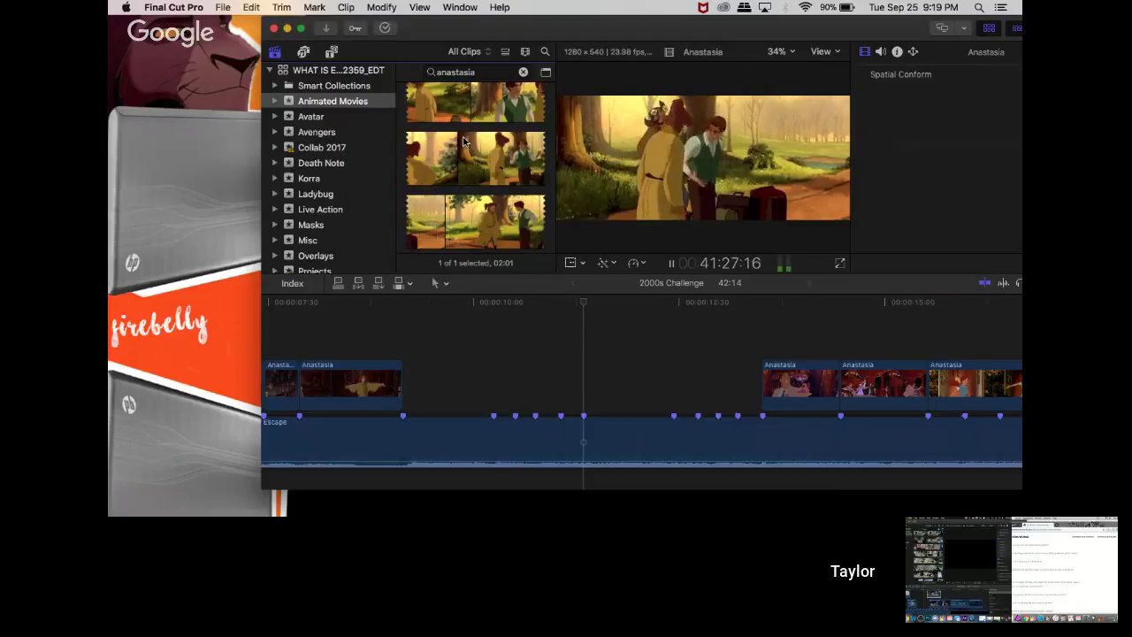
- Look further through the Anastasia footage to the scenes around 43 minutes and play the waterfall log crossing
scroll(463, 142, down, 3)
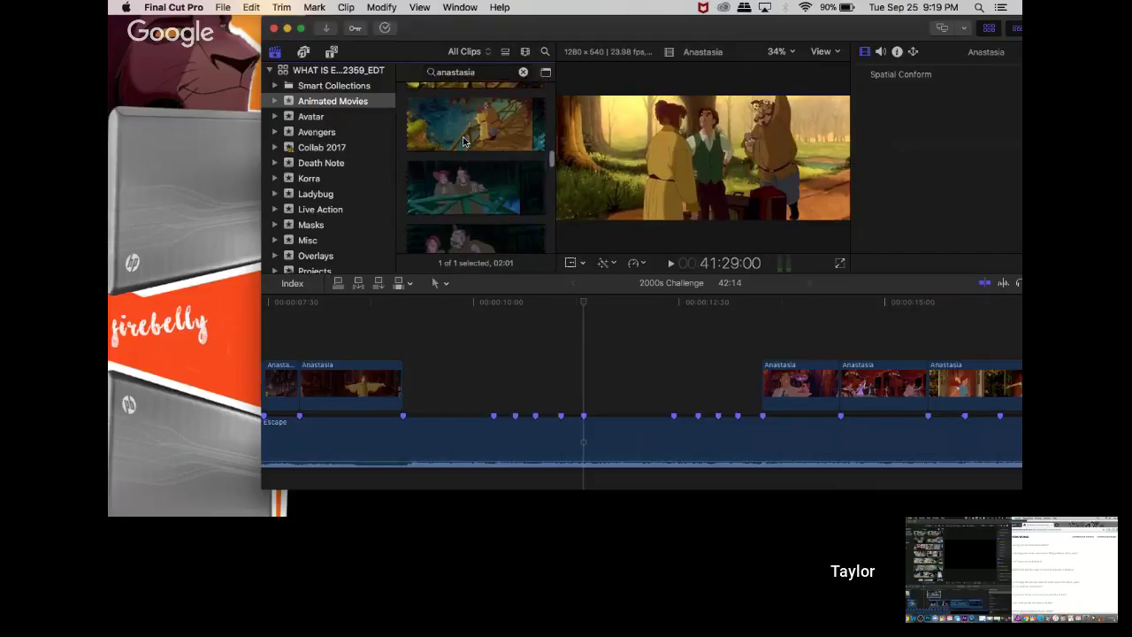
scroll(464, 142, down, 5)
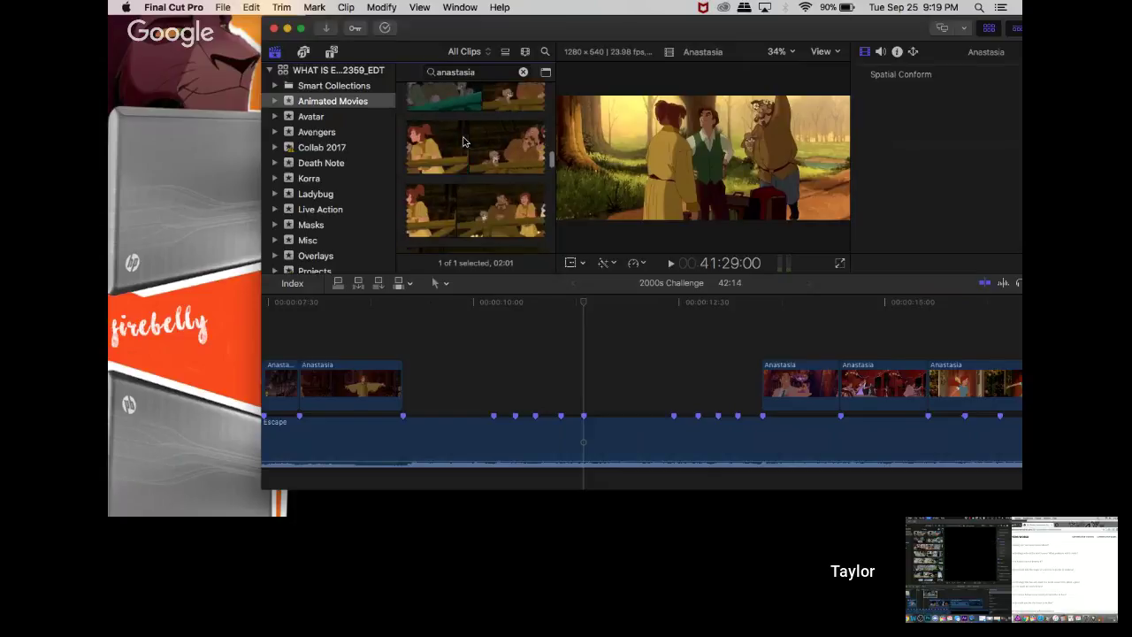
scroll(463, 142, down, 5)
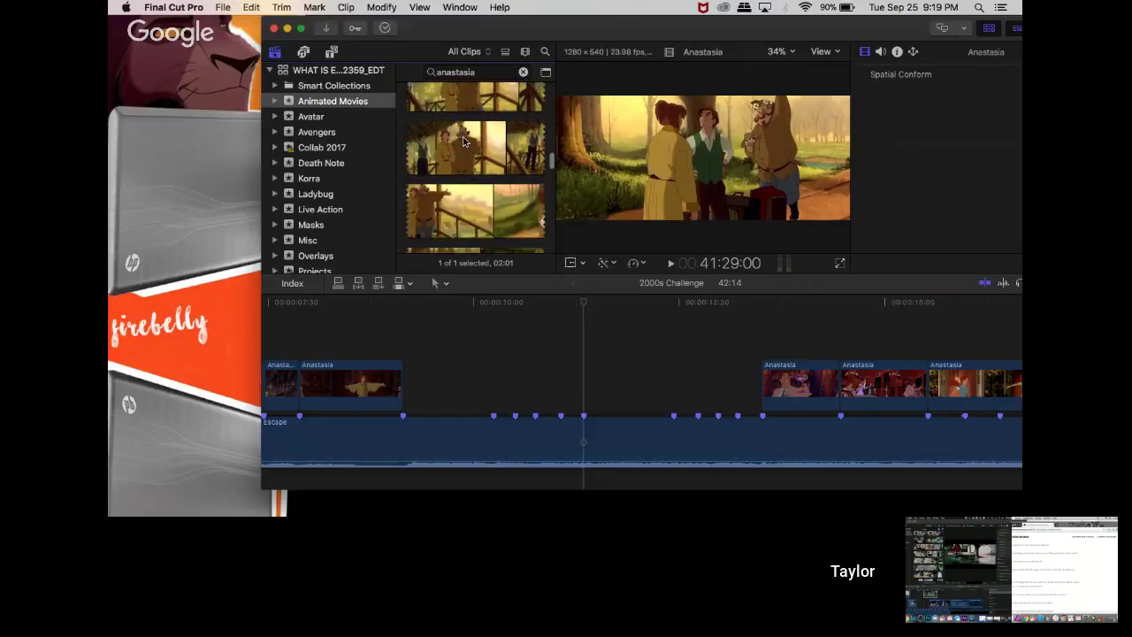
scroll(466, 144, down, 5)
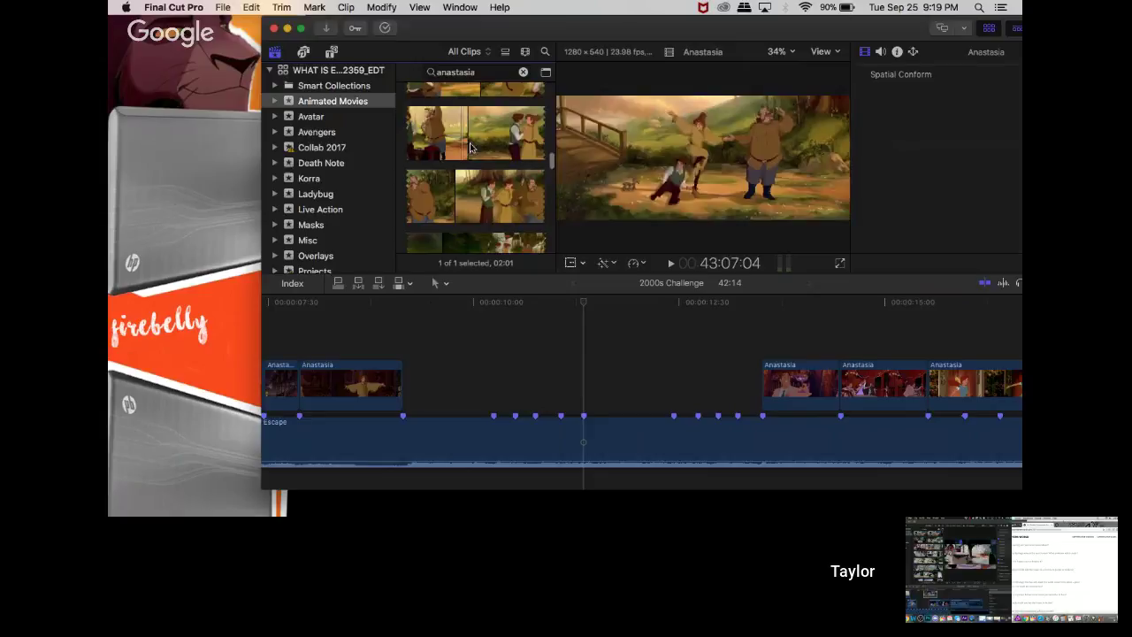
scroll(461, 189, down, 2)
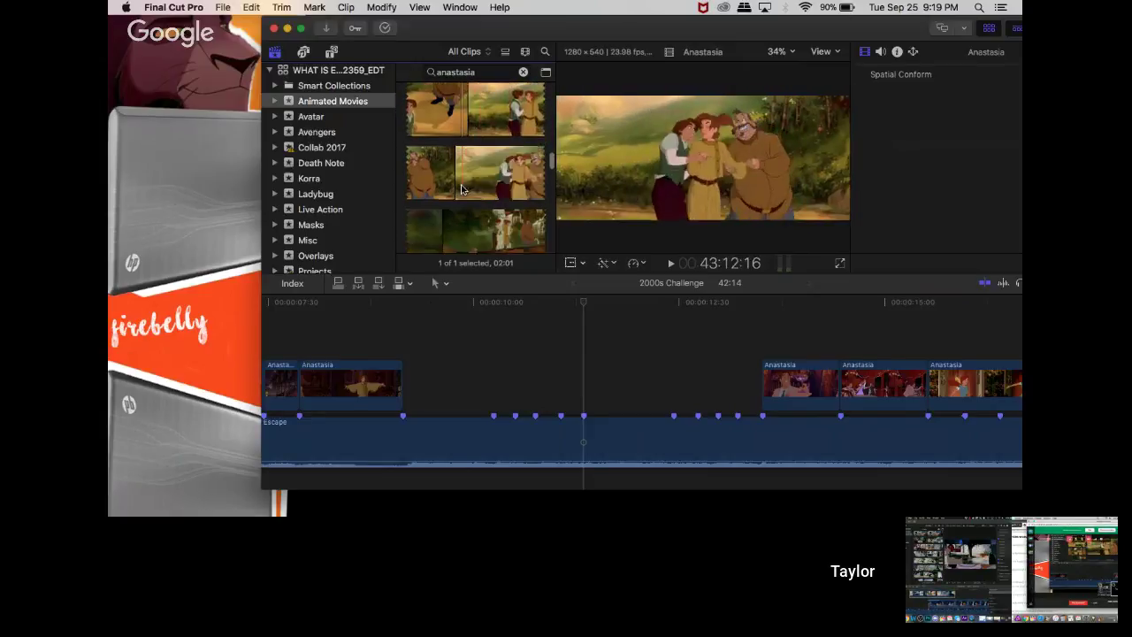
scroll(460, 189, down, 2)
key(space)
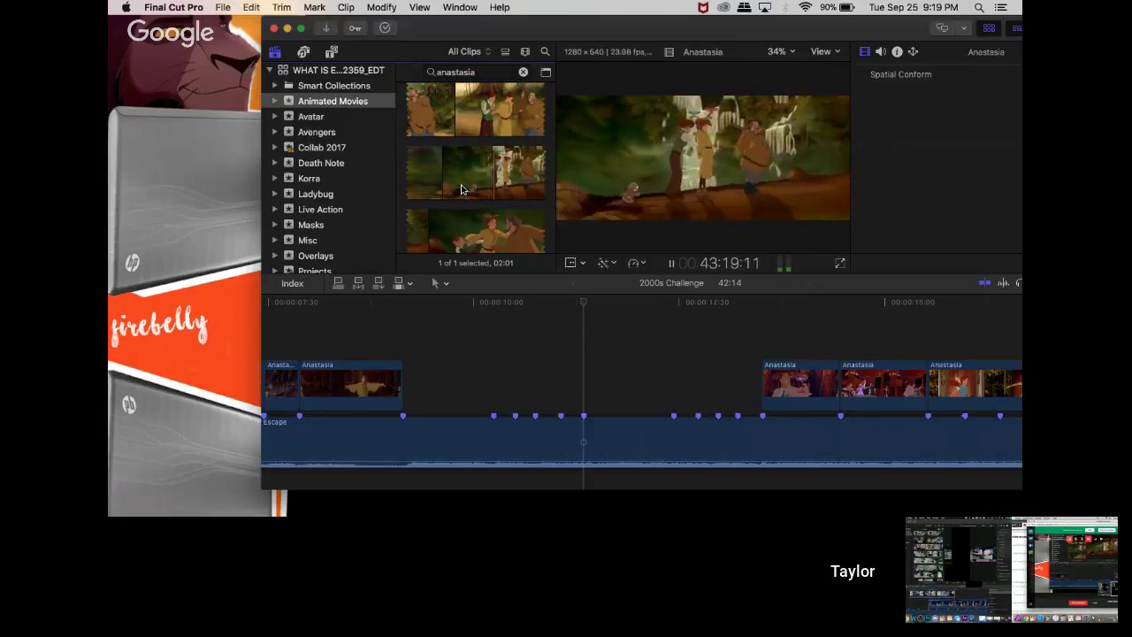
scroll(461, 190, down, 1)
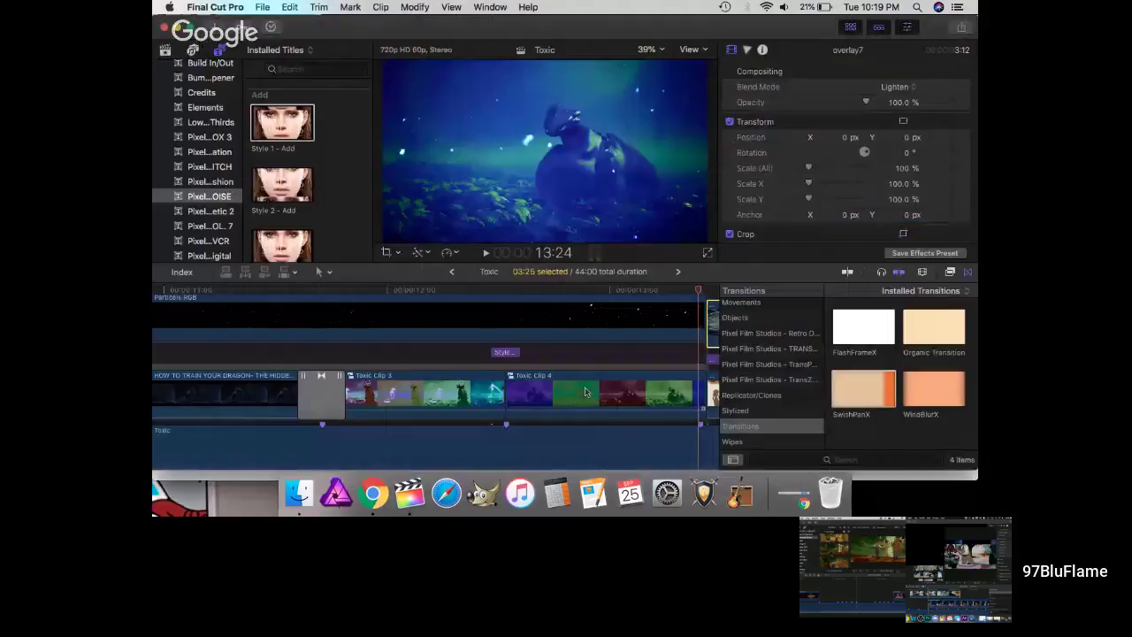
- Extend the end of the Style 4 - Add & Subtract title toward the end of the HTTYD clip
drag(429, 291, 655, 355)
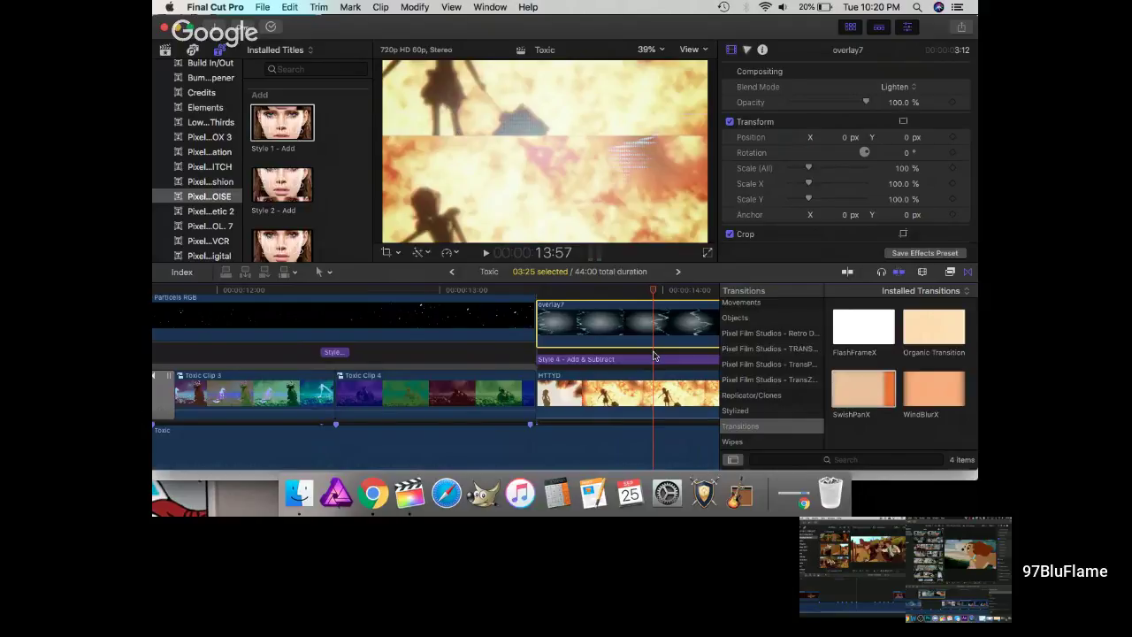
key(super+equal)
key(super+equal)
key(super+equal)
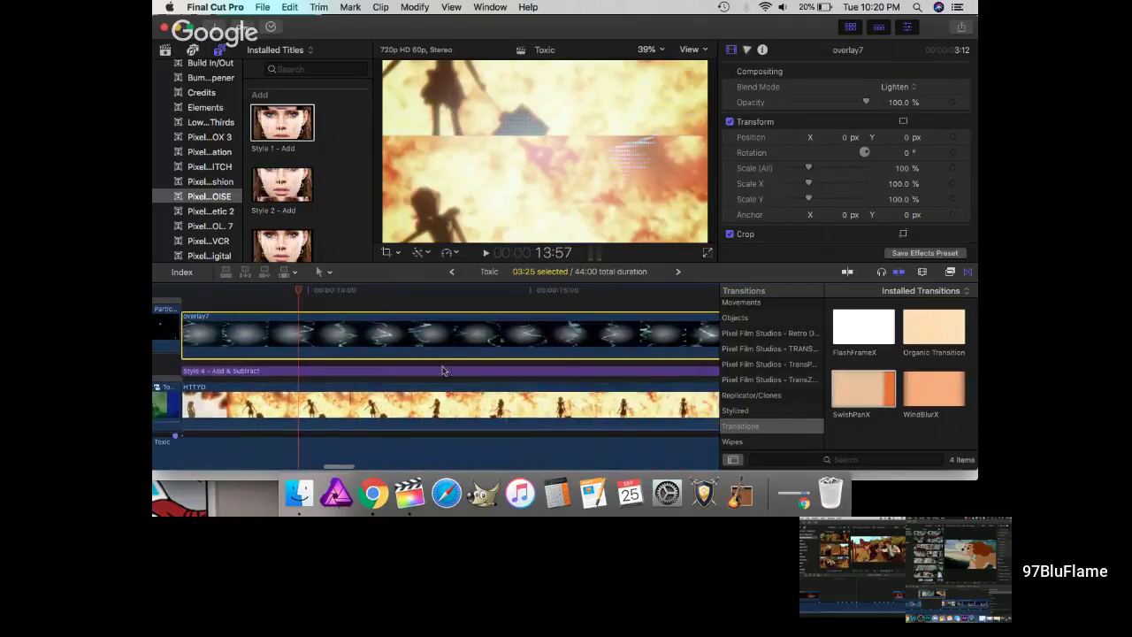
scroll(442, 371, right, 6)
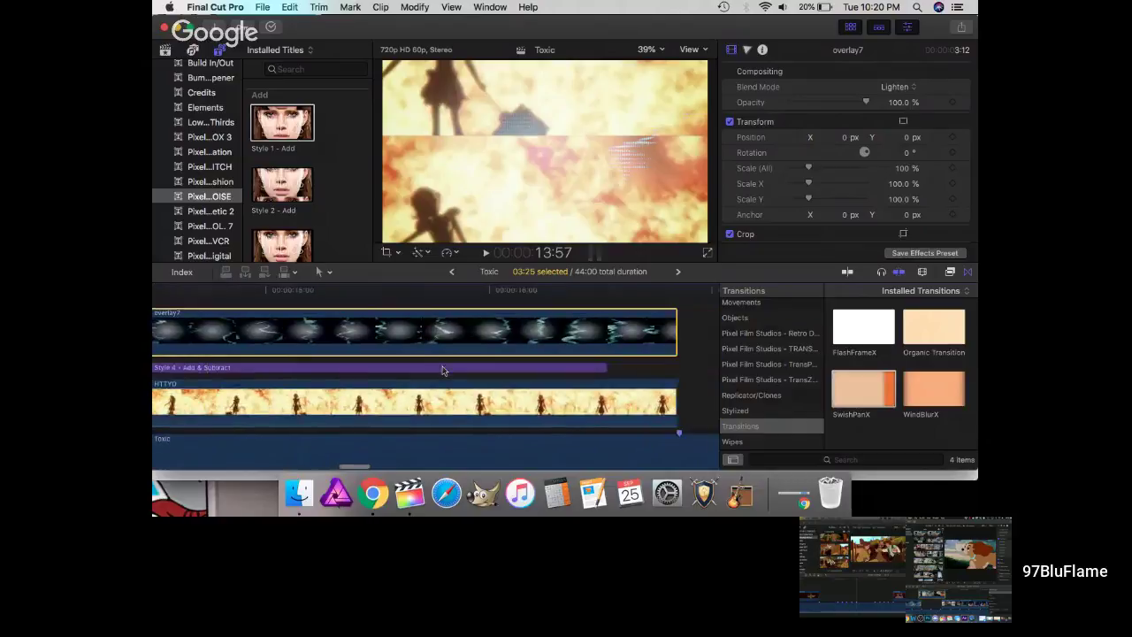
scroll(443, 371, right, 3)
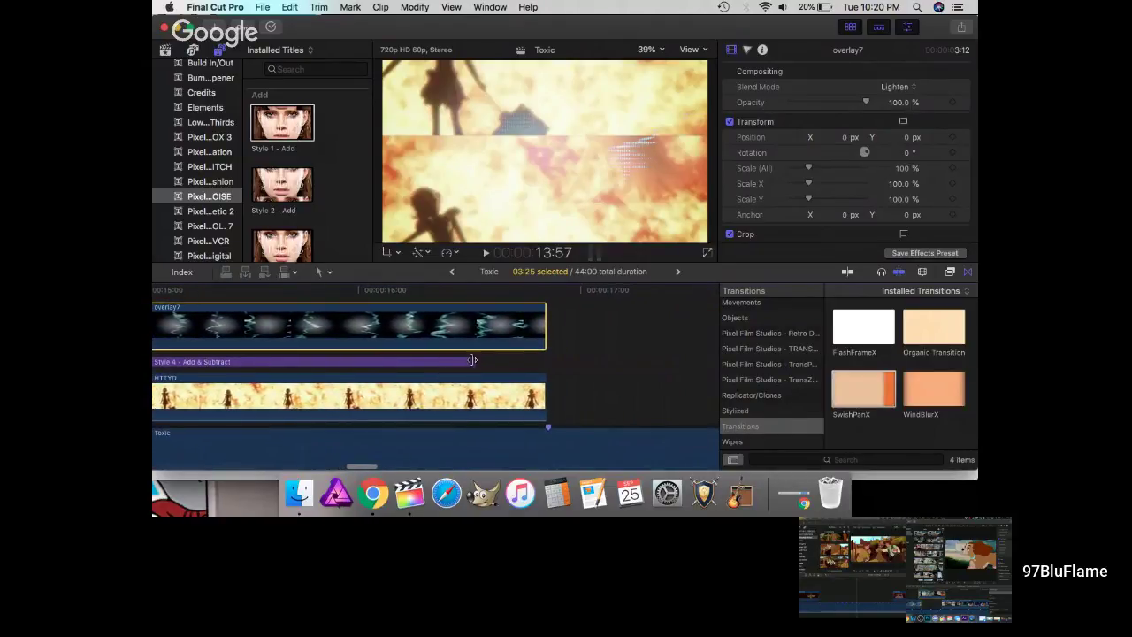
drag(476, 361, 503, 362)
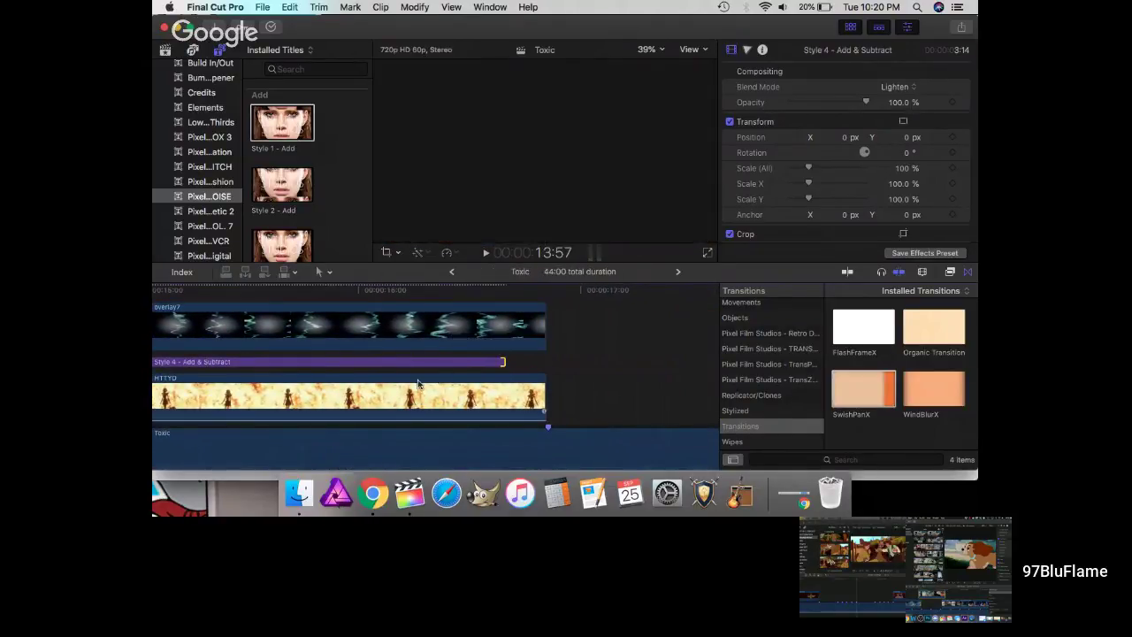
- Extend the start of the Gradient layer back to the very beginning of the Toxic timeline
scroll(389, 363, left, 10)
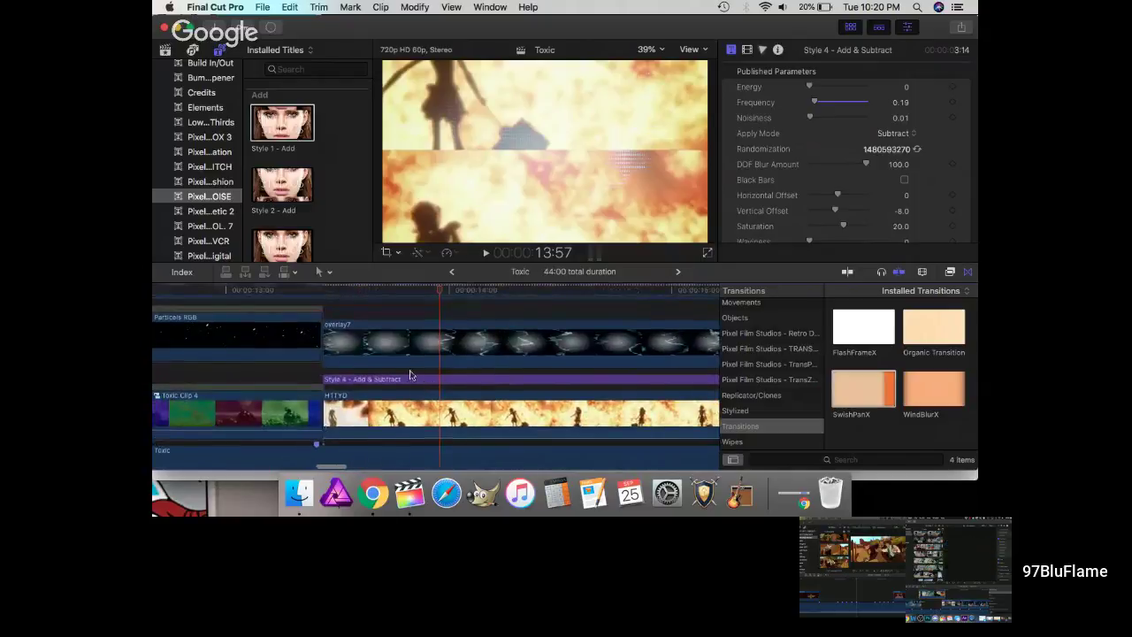
scroll(367, 343, up, 3)
scroll(367, 343, left, 10)
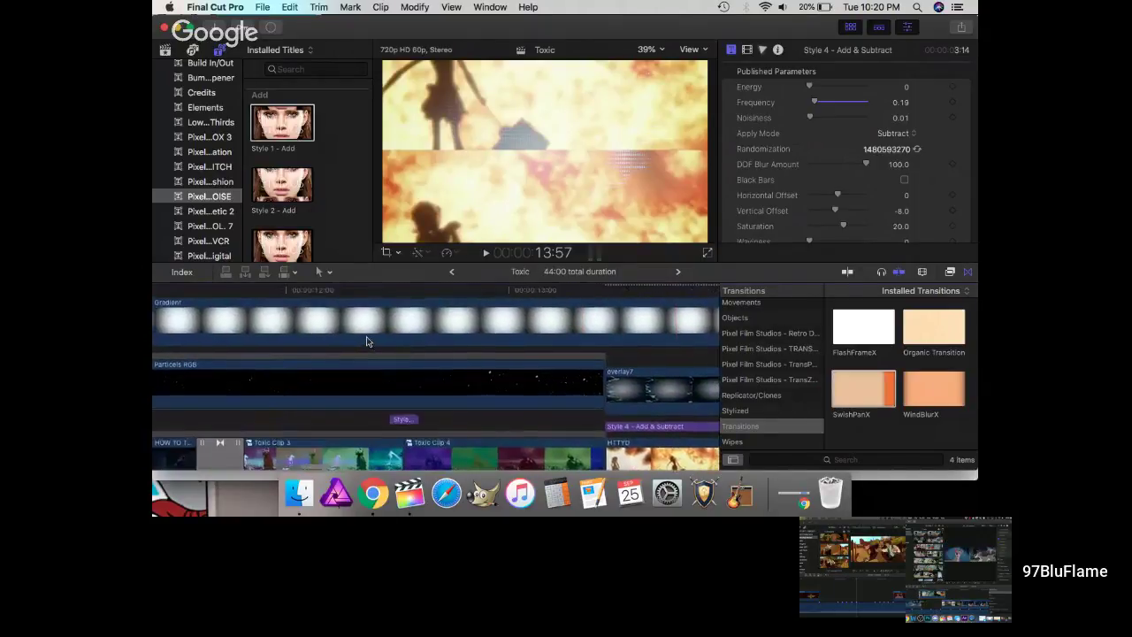
scroll(368, 342, left, 15)
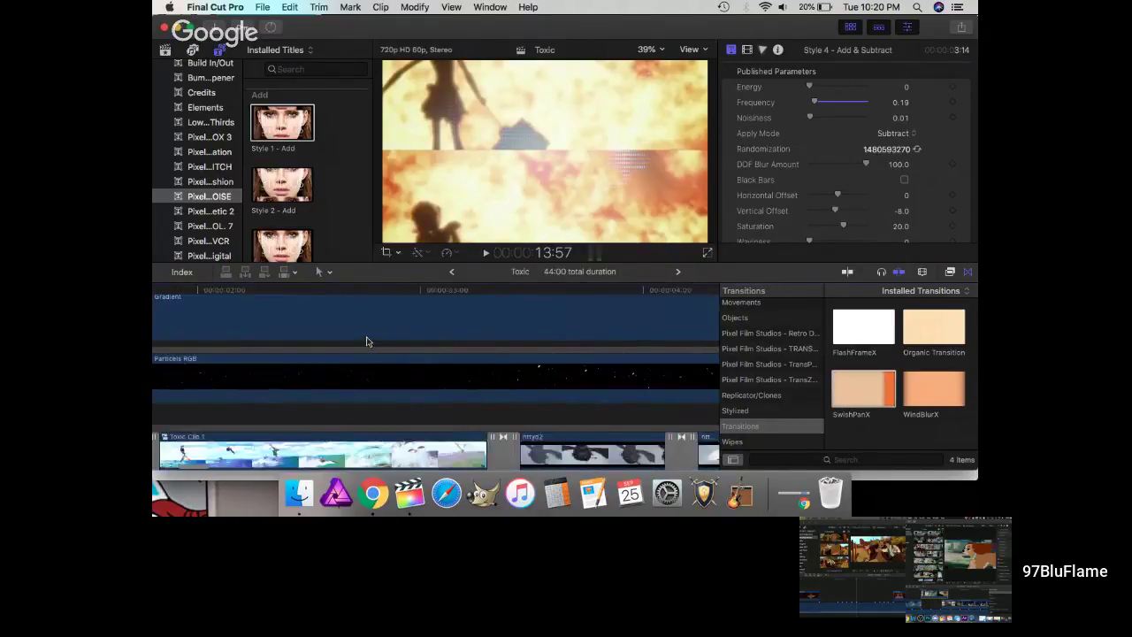
scroll(227, 340, left, 3)
click(178, 305)
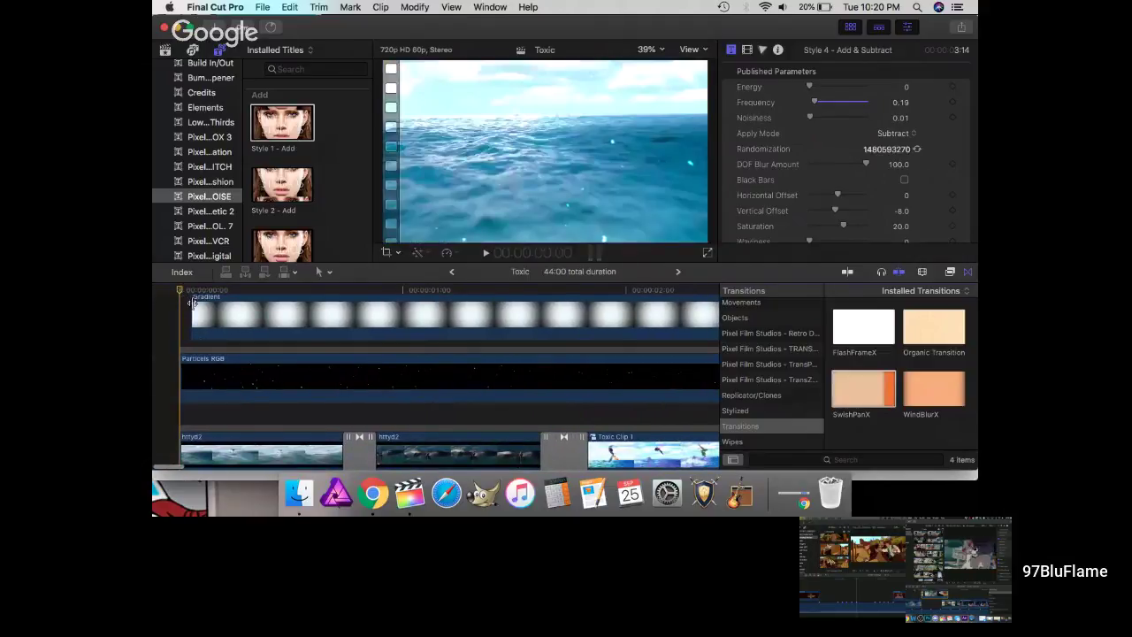
click(269, 318)
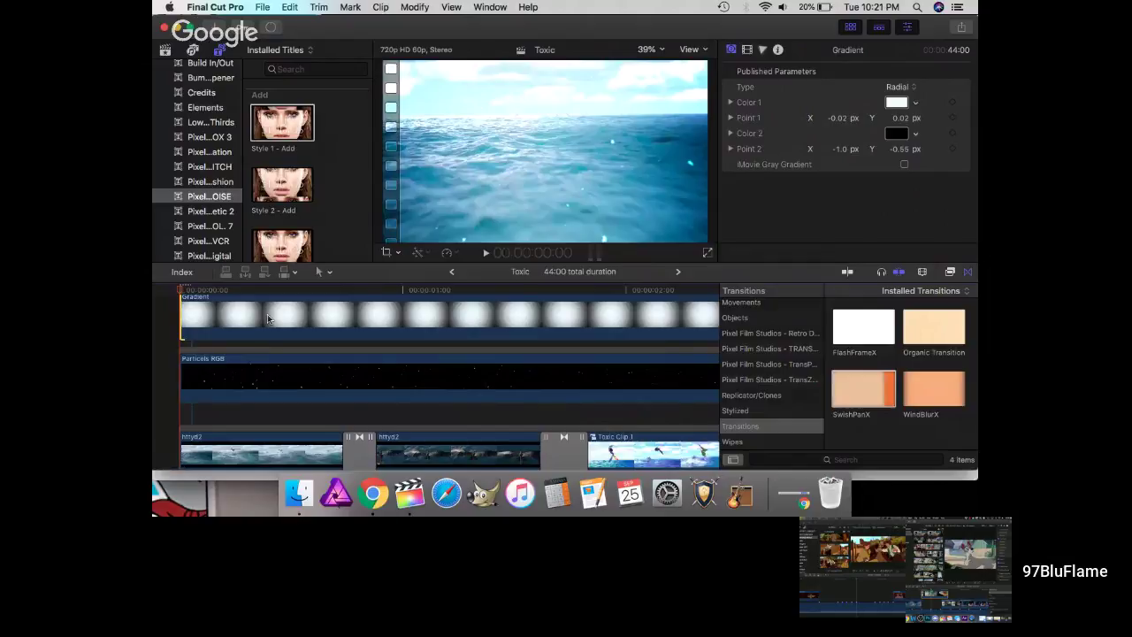
- Play the project from the beginning to about 17 seconds, and play the closing How to Train Your Dragon clips
key(space)
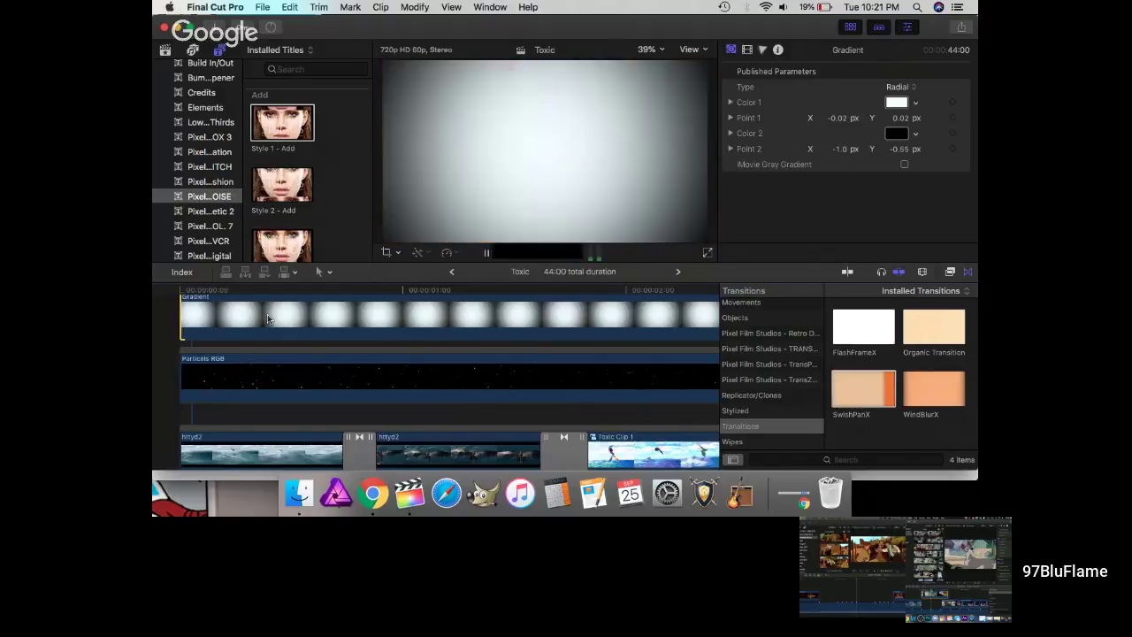
key(space)
scroll(269, 358, down, 5)
scroll(462, 364, right, 10)
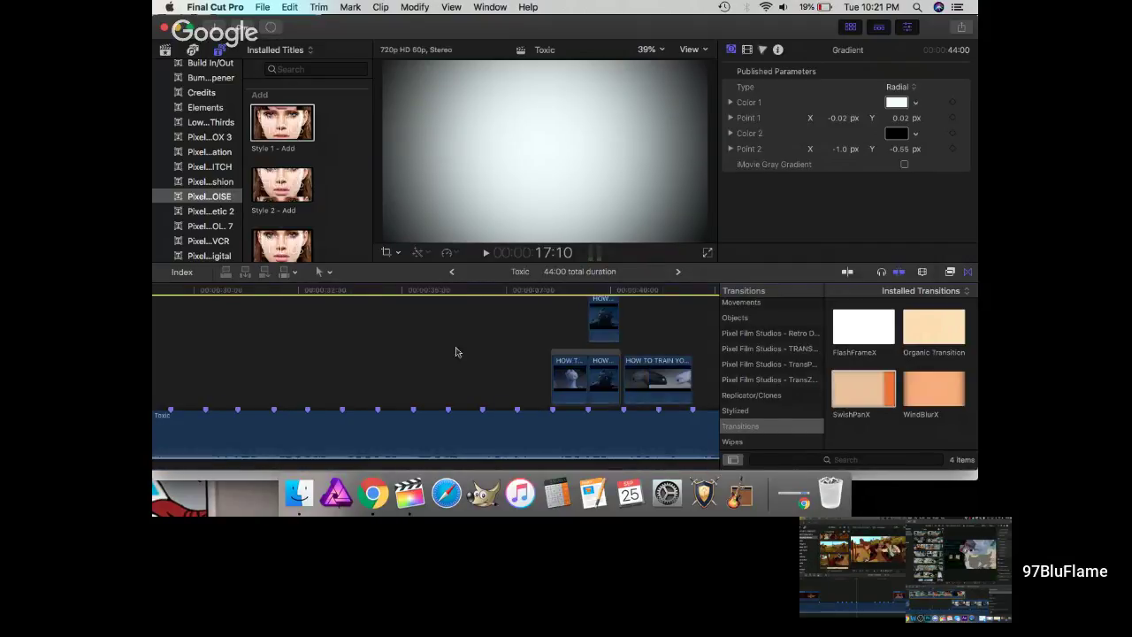
click(542, 290)
key(space)
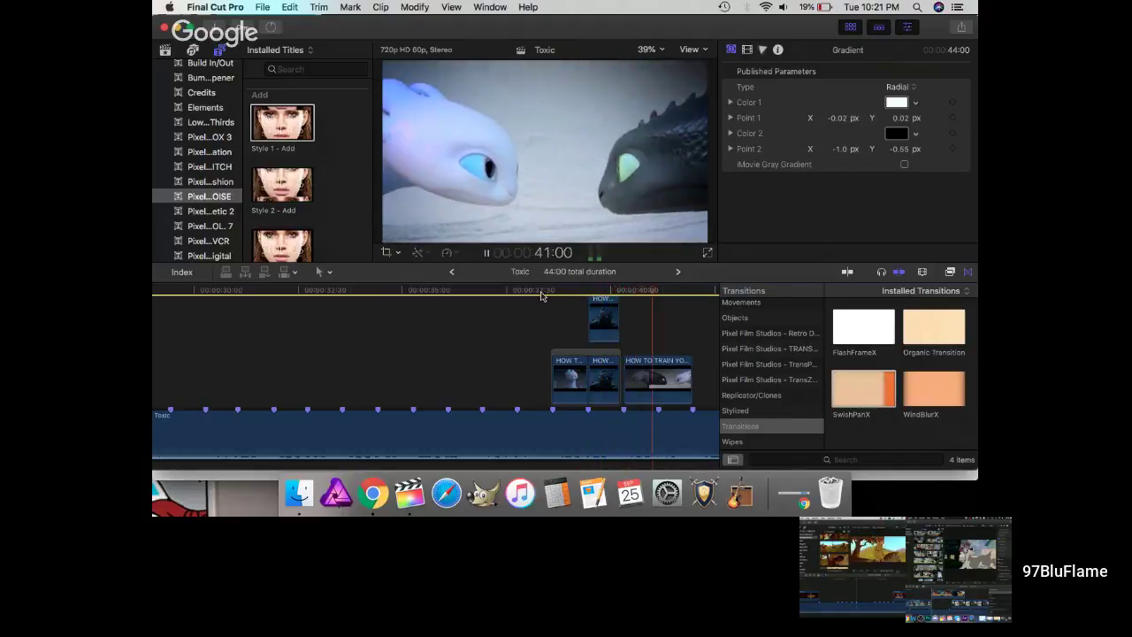
key(space)
- Delete the connected clip stacked above the closing clips and try to extend the end of the clip beneath it
click(595, 317)
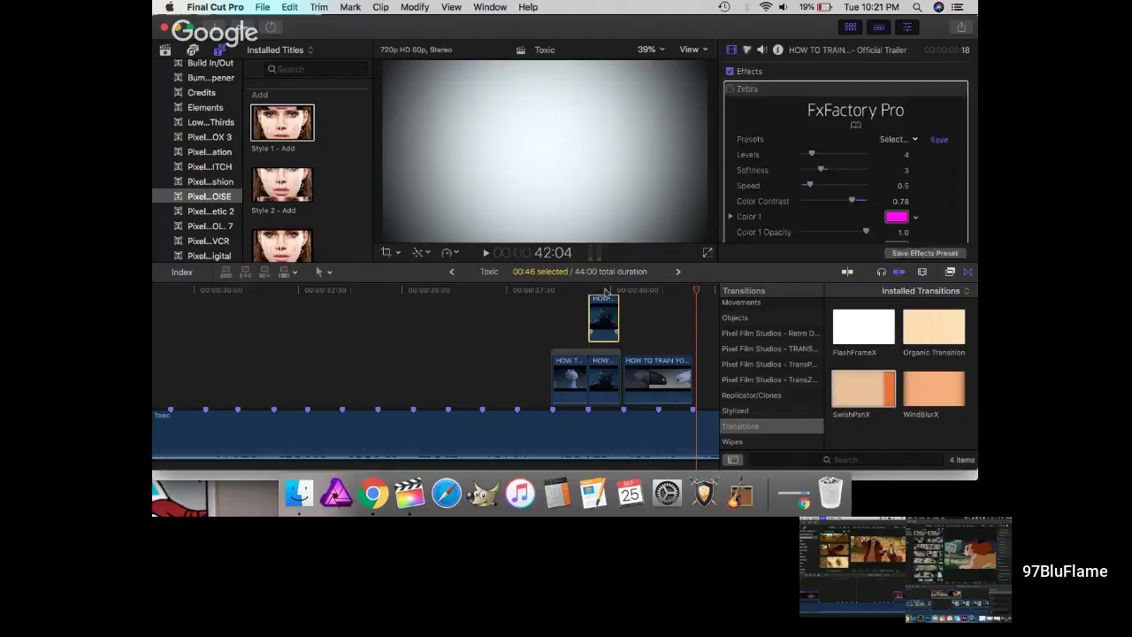
key(Delete)
drag(607, 384, 606, 388)
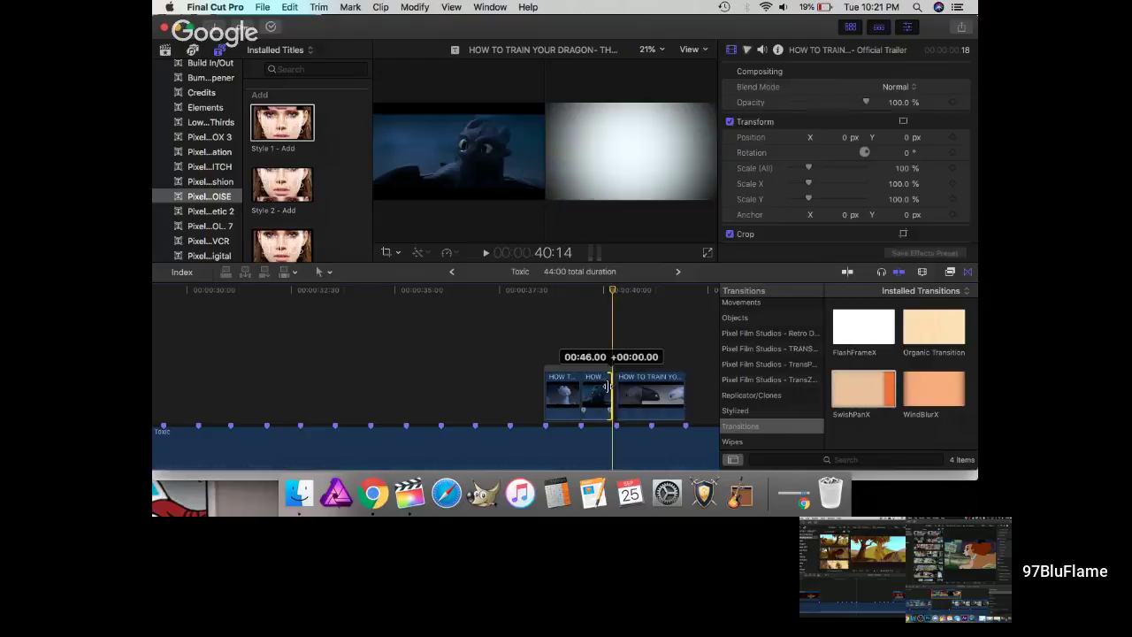
- Select the middle closing clip, place the playhead on it at 39:41, and search the commands for "slow"
click(595, 390)
click(591, 294)
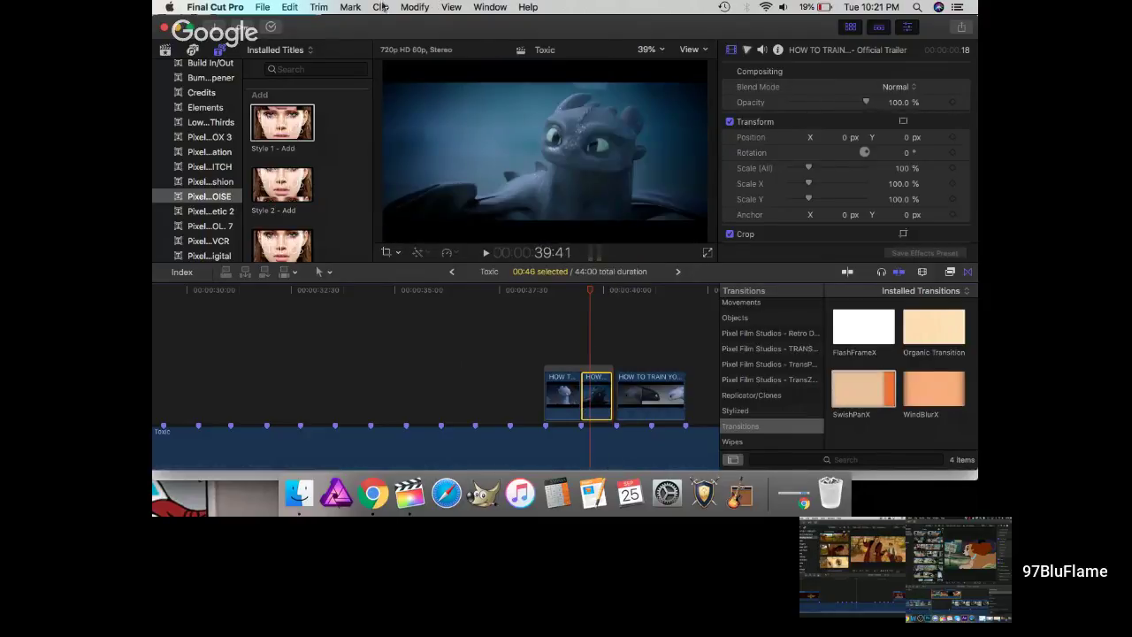
click(263, 7)
mouse_move(291, 9)
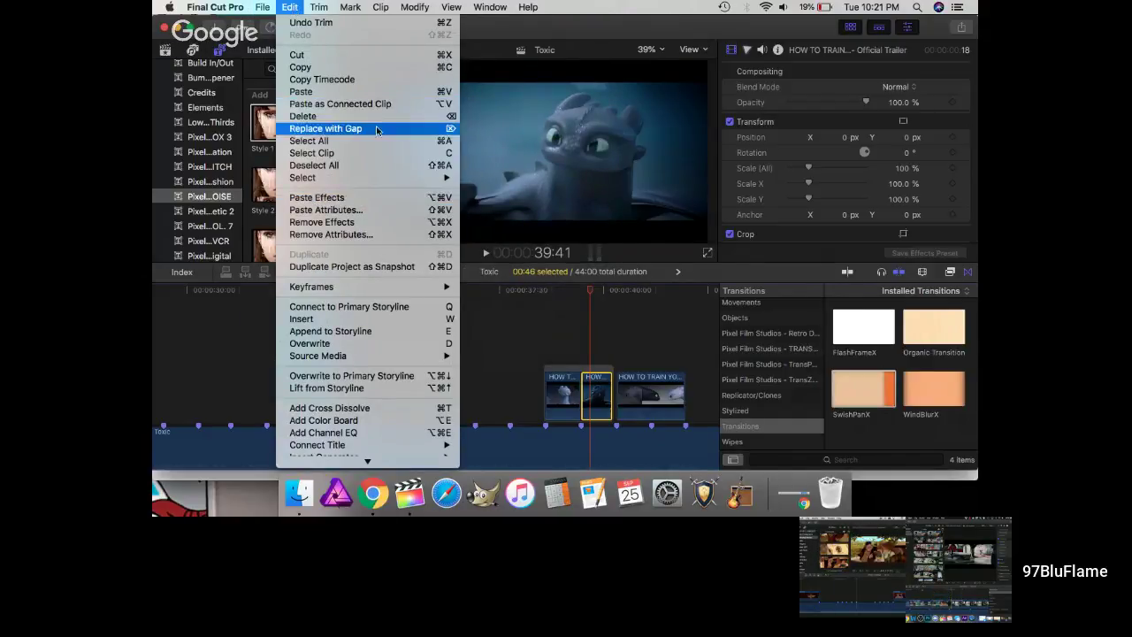
click(350, 7)
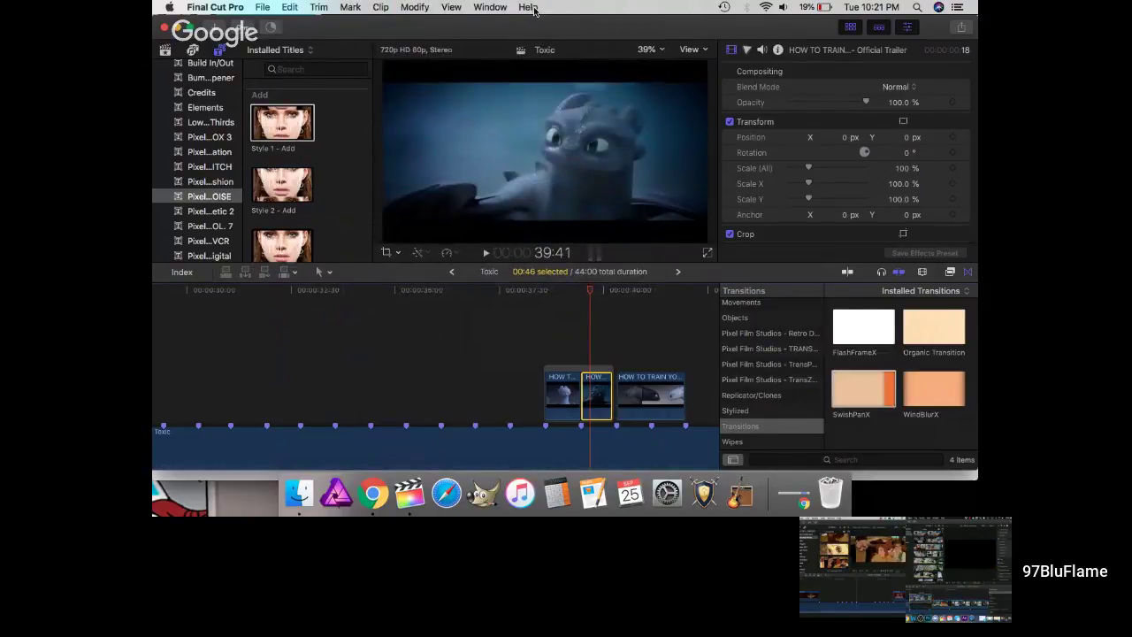
click(533, 8)
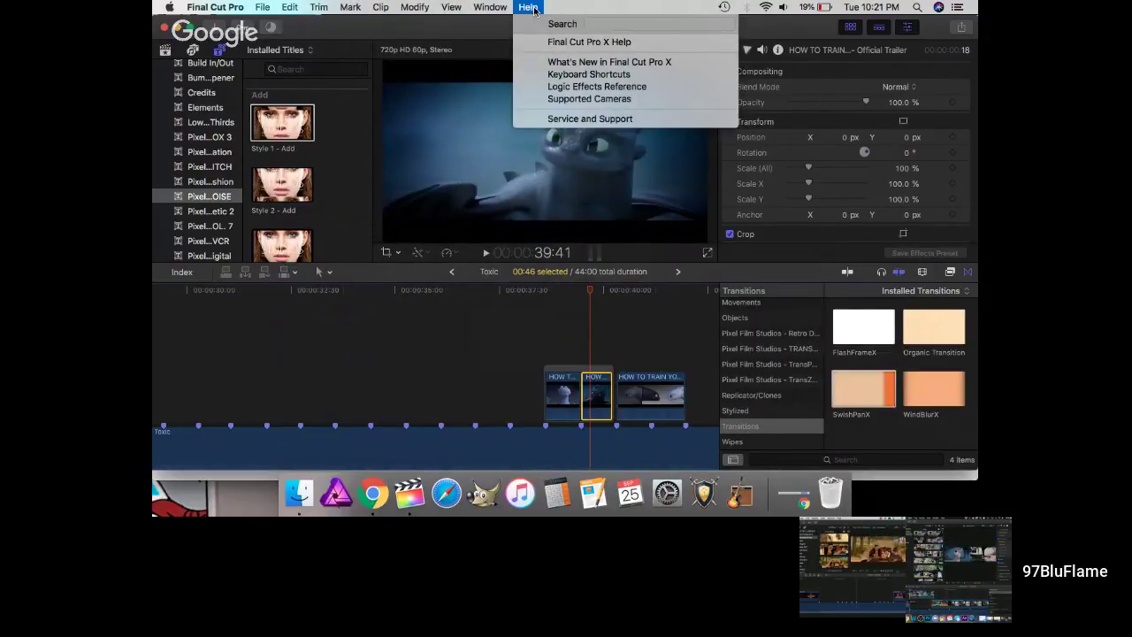
text(s)
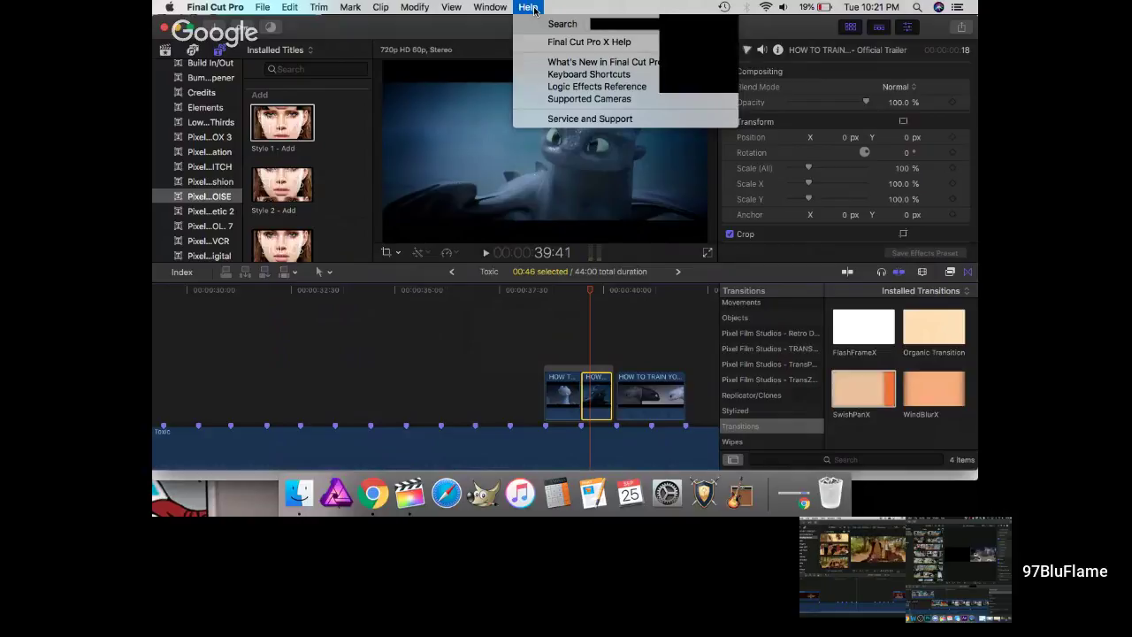
text(low)
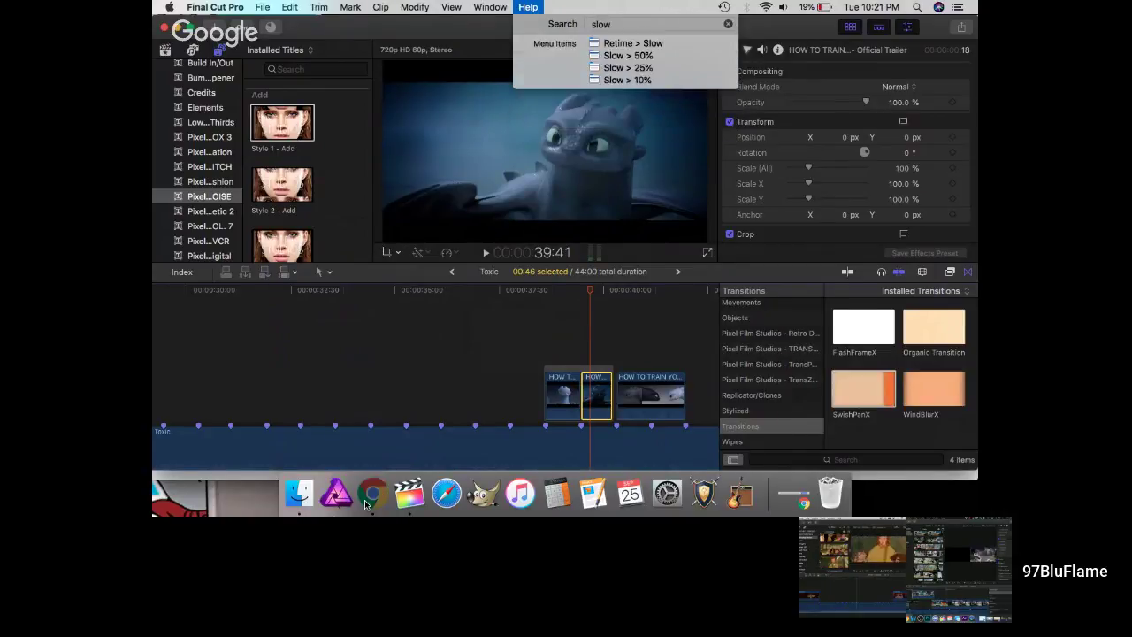
- Switch to Chrome, read the technology and travel conversation starters, and return to Final Cut Pro
click(370, 495)
scroll(534, 299, up, 5)
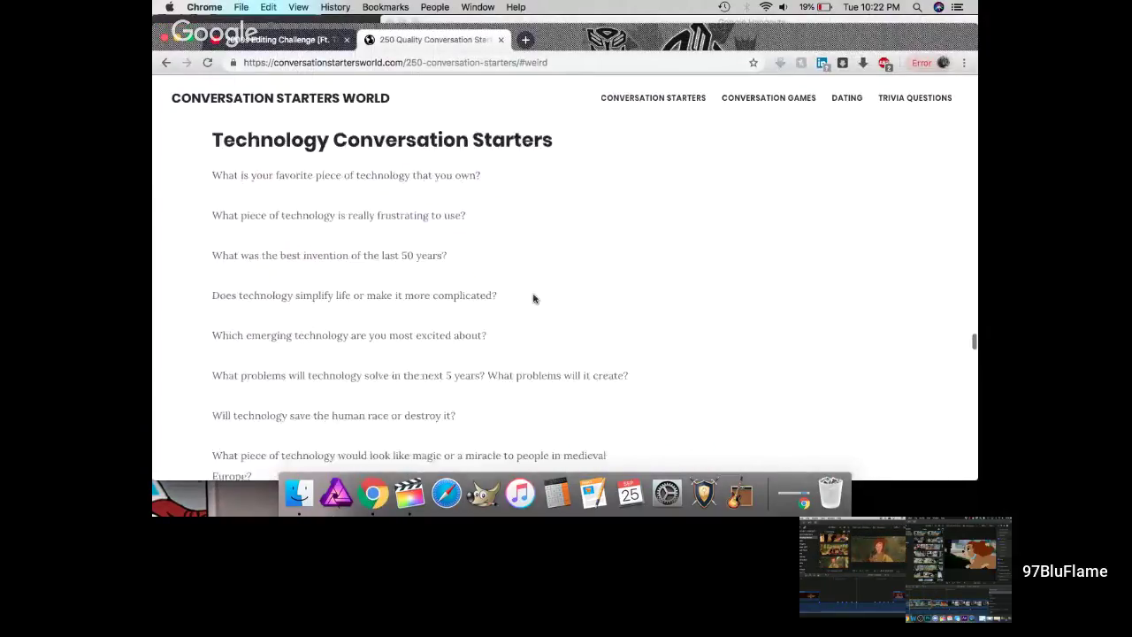
scroll(533, 299, up, 4)
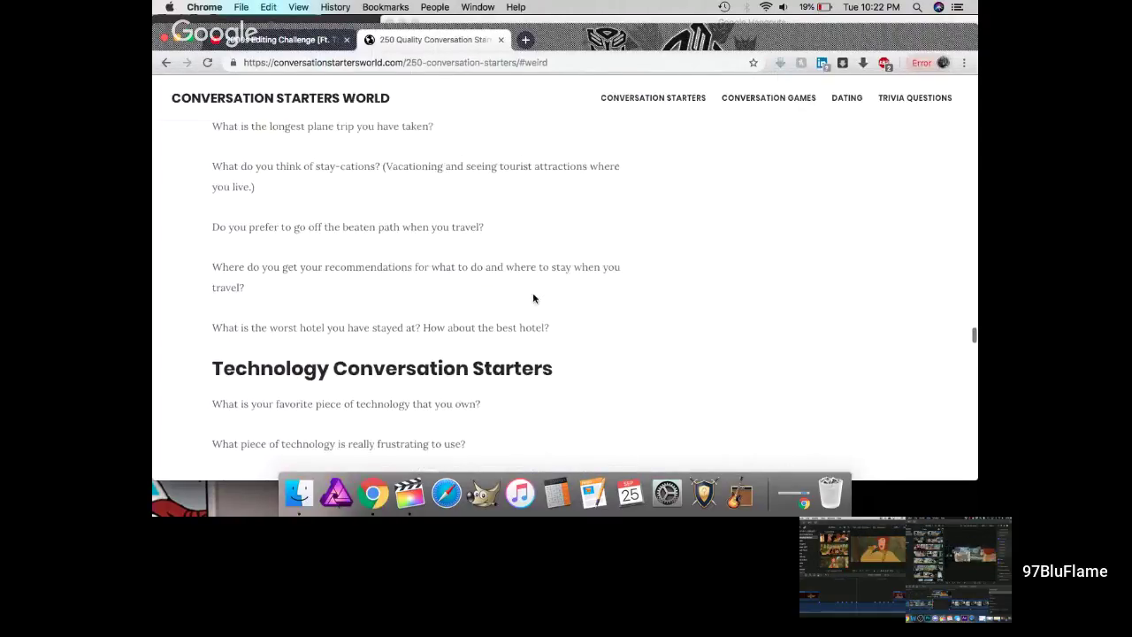
scroll(533, 299, up, 4)
scroll(533, 299, up, 3)
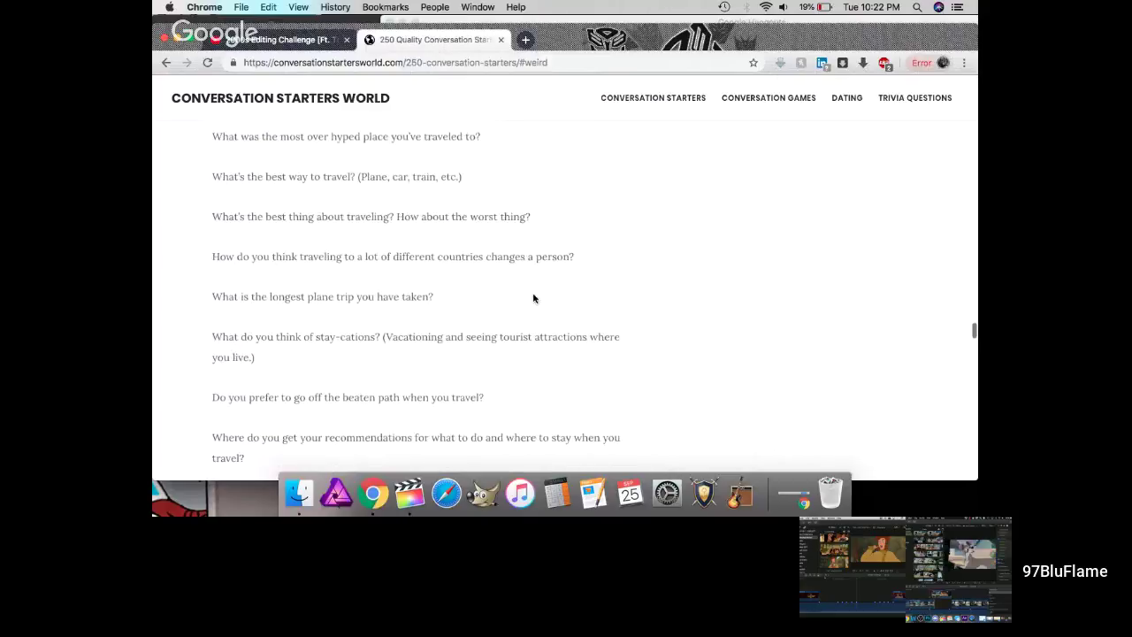
scroll(534, 299, up, 5)
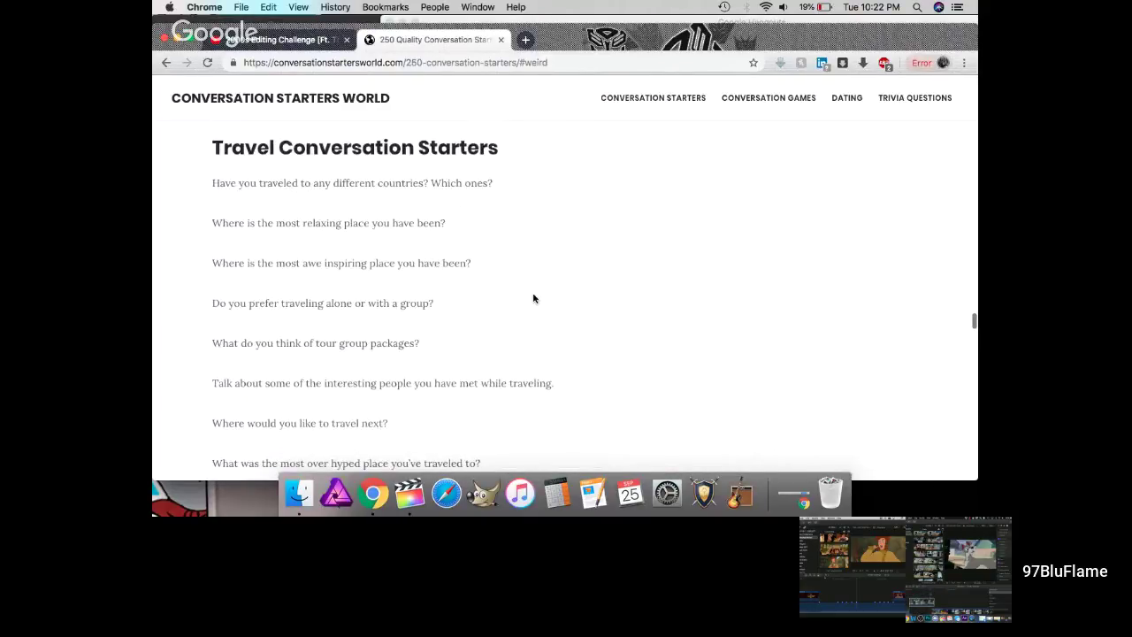
scroll(533, 299, up, 3)
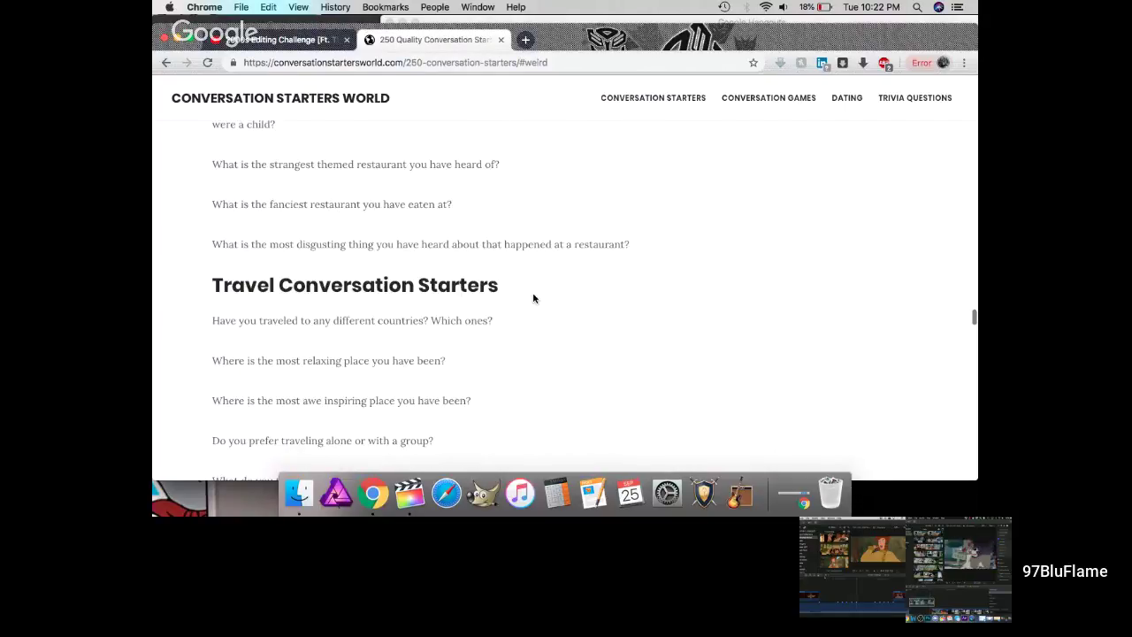
scroll(558, 385, down, 1)
scroll(262, 335, down, 2)
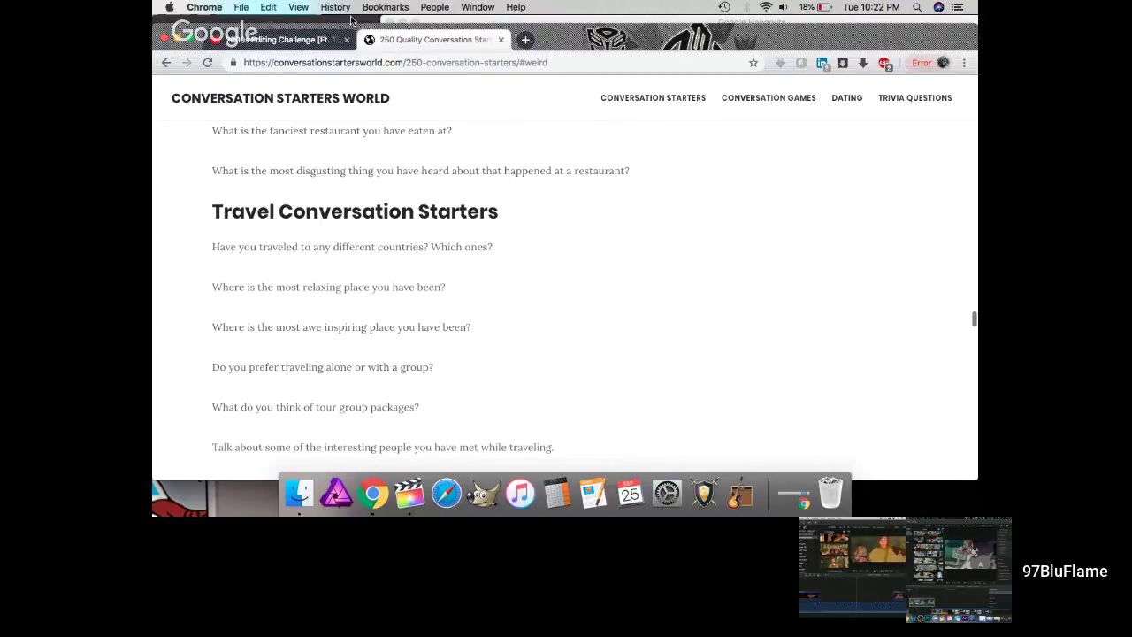
key(super+Tab)
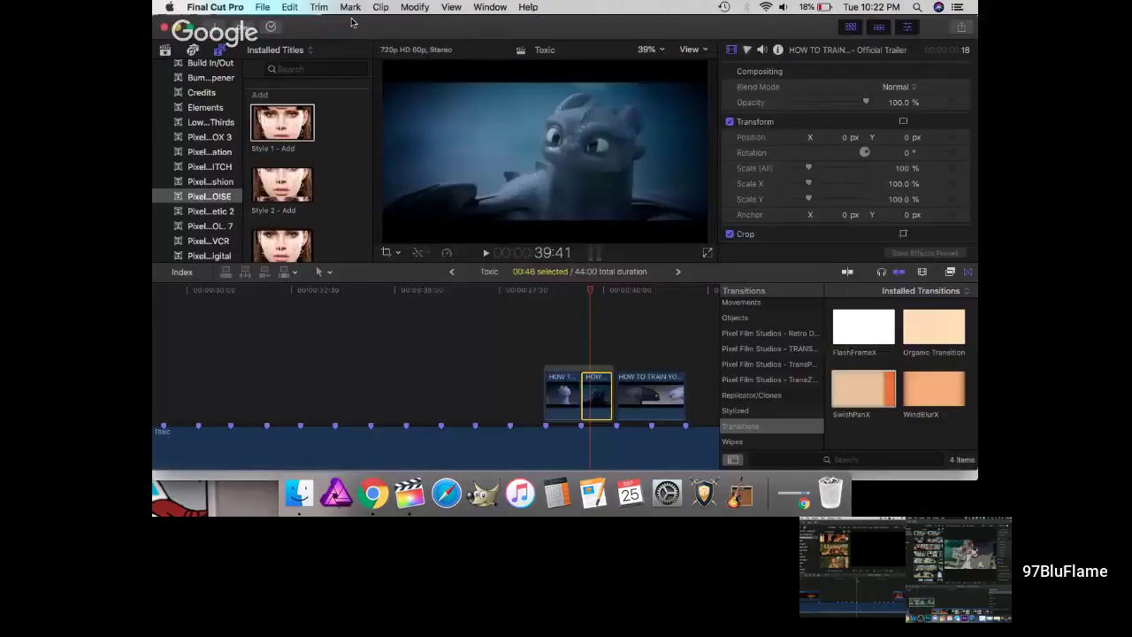
- Slow the selected dragon clip to 50%, and retime it to 90% so it ends at the next marker
click(527, 8)
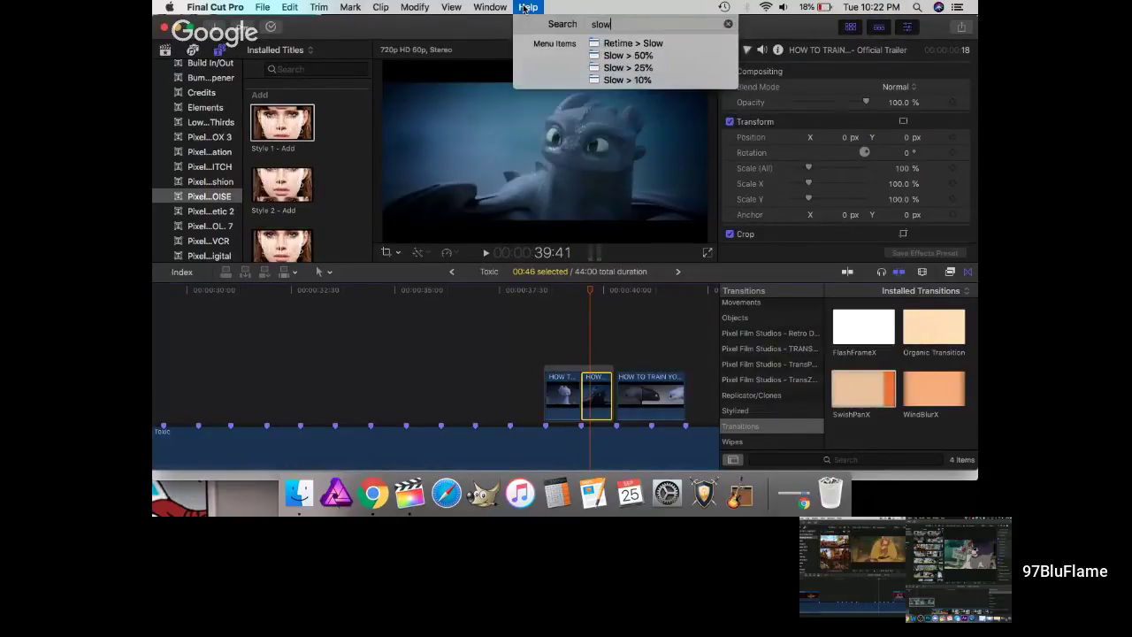
mouse_move(627, 59)
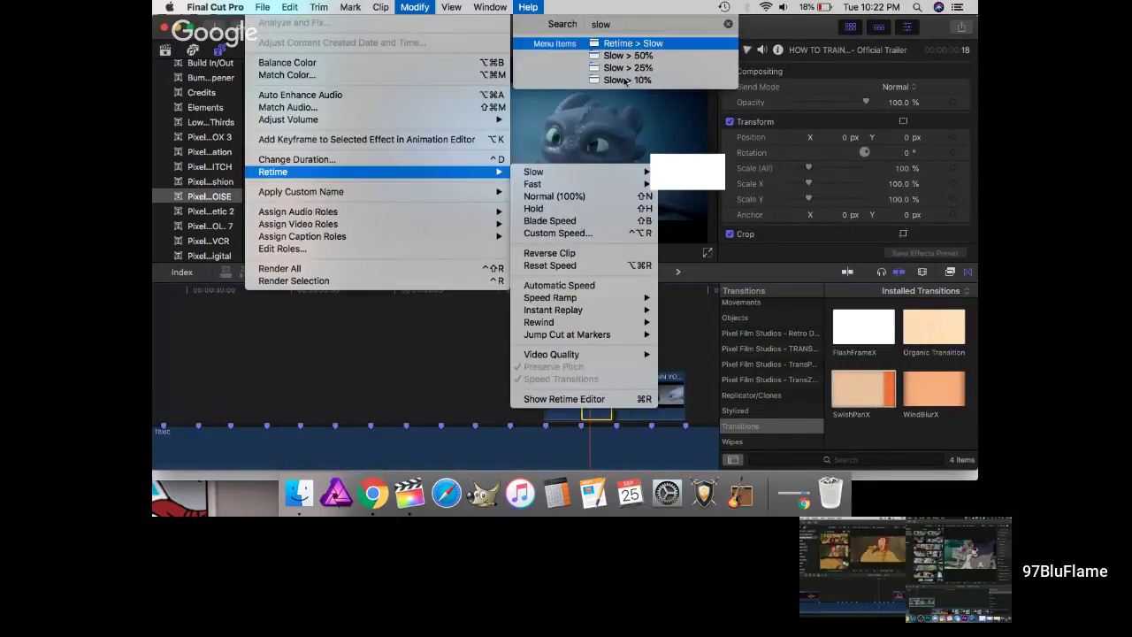
click(625, 57)
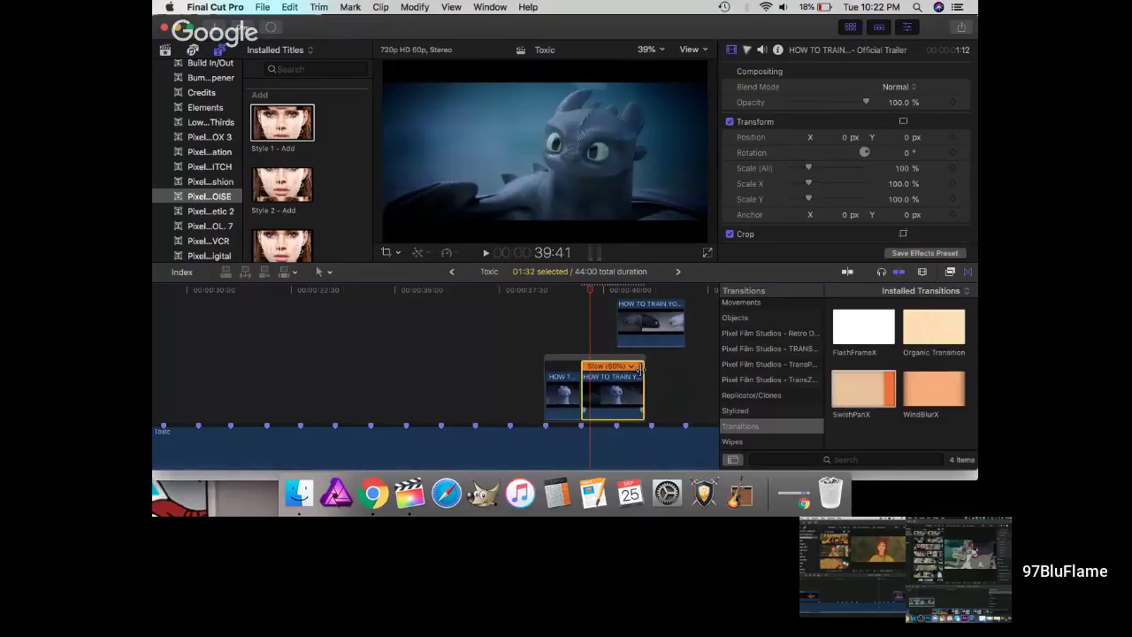
drag(643, 371, 617, 370)
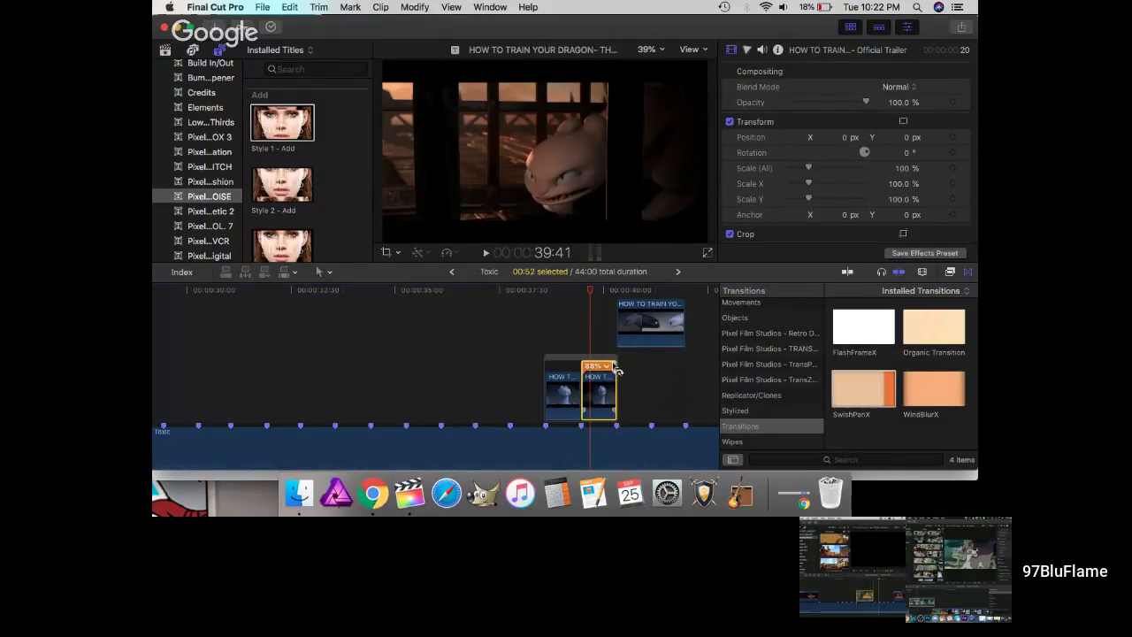
drag(617, 370, 616, 368)
- Play back the closing dragon clips through to the end of the Toxic track to check their retimed timing
drag(593, 297, 534, 308)
key(space)
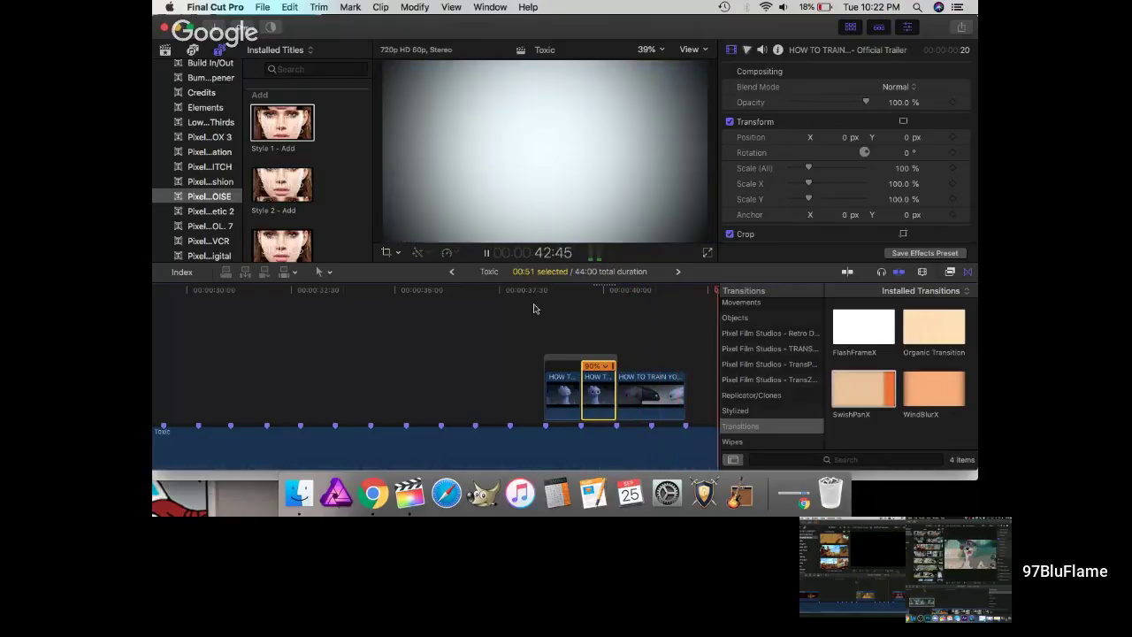
key(space)
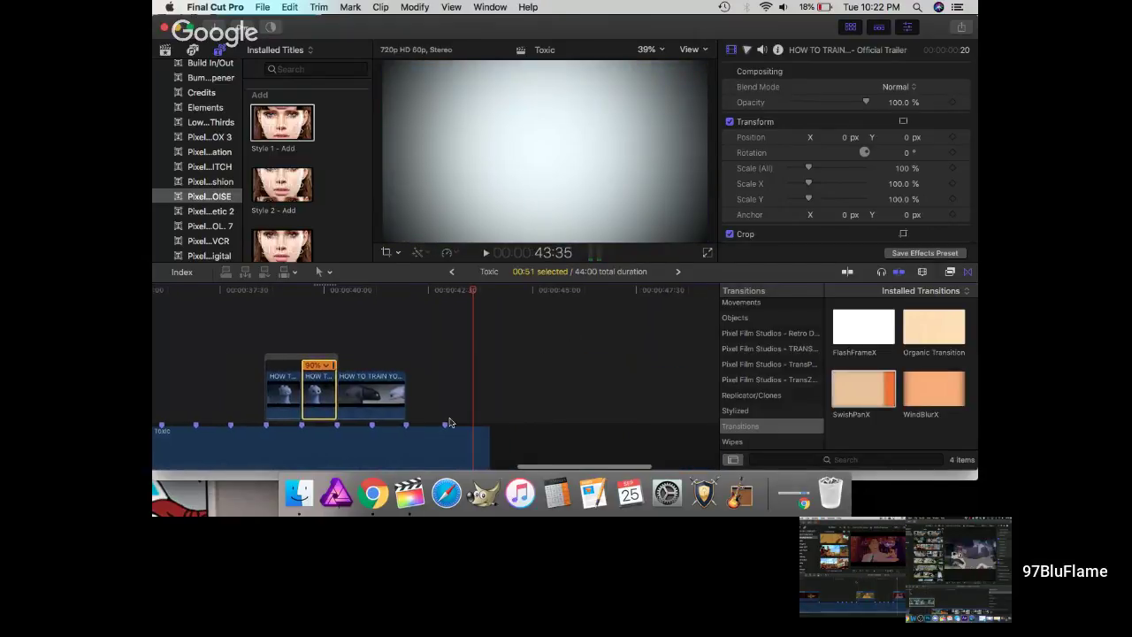
- Delete the last marker on the Toxic audio and add three closer beat markers following the closing clips during playback
right_click(443, 425)
click(469, 371)
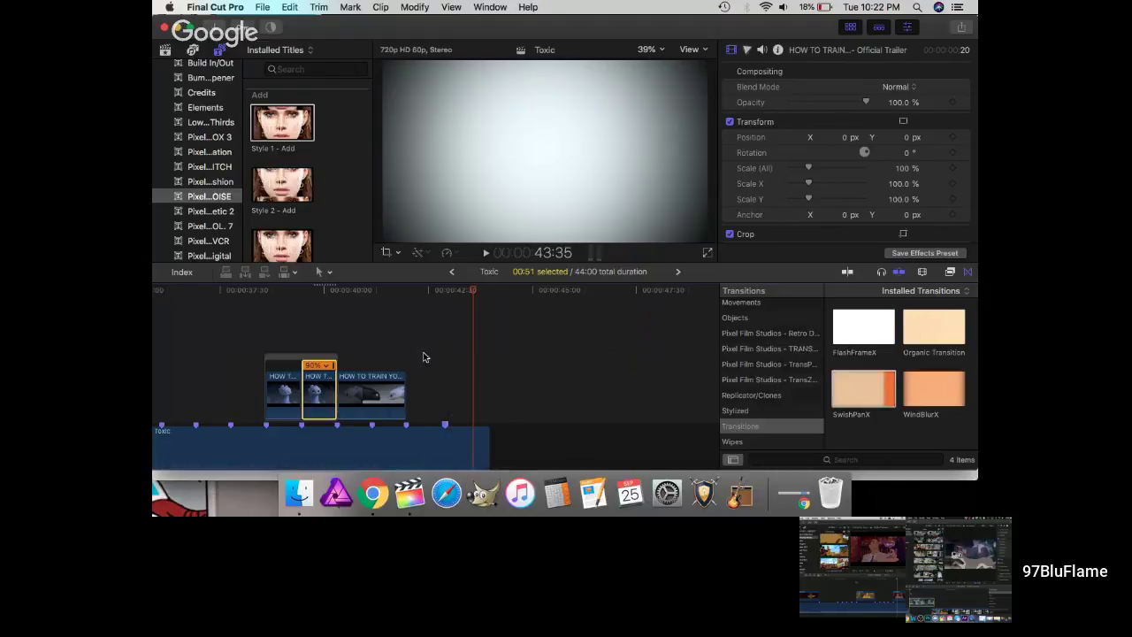
click(358, 291)
click(389, 448)
key(space)
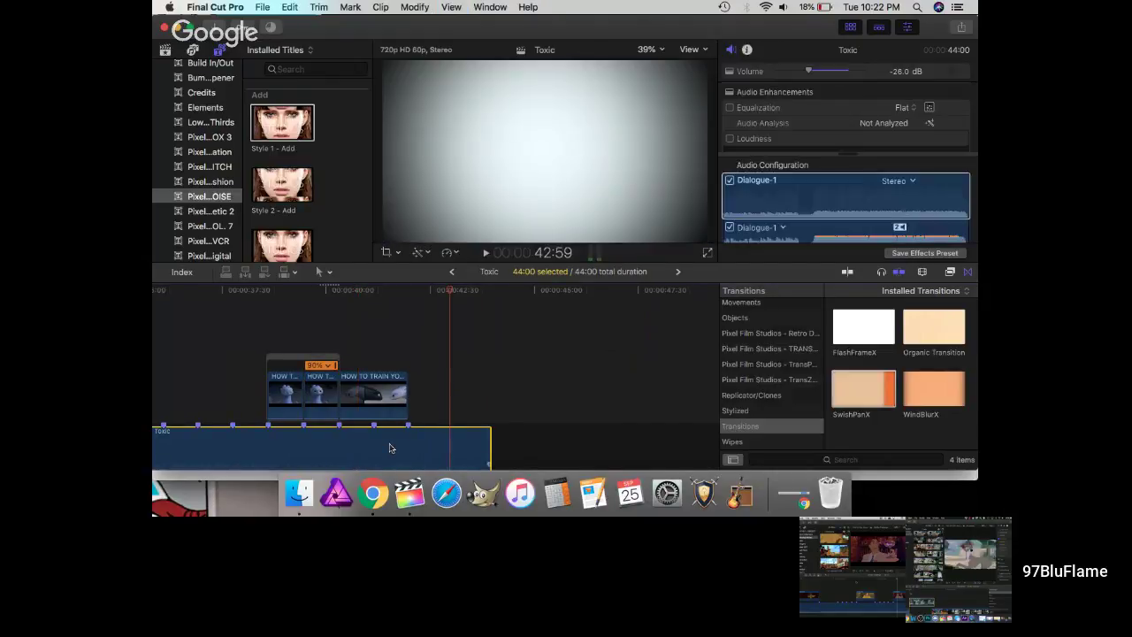
click(375, 293)
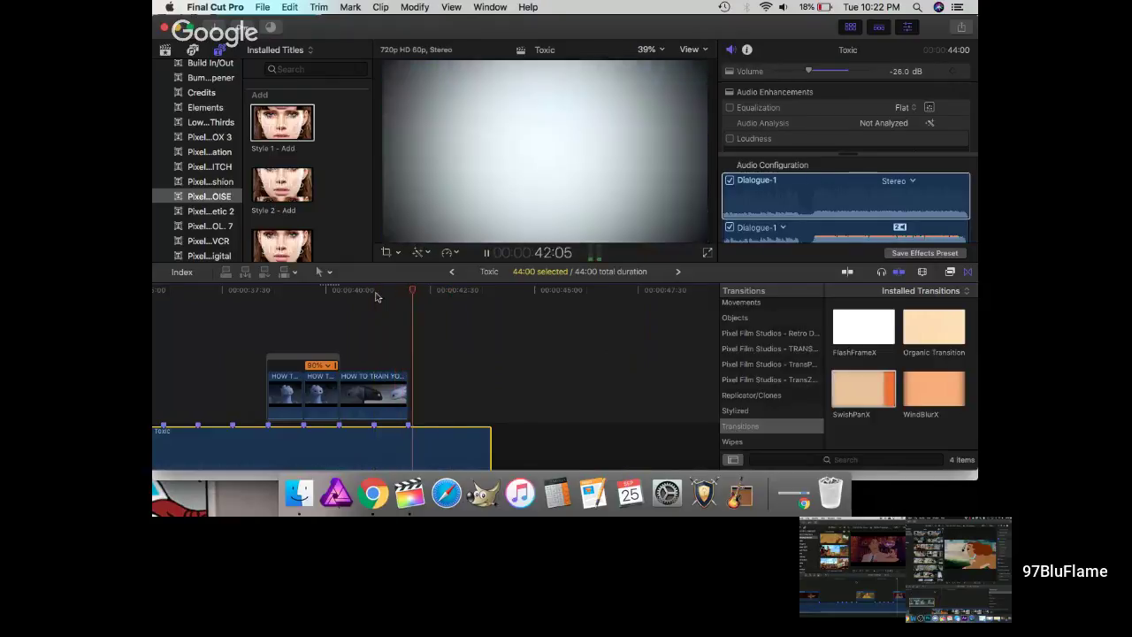
key(space)
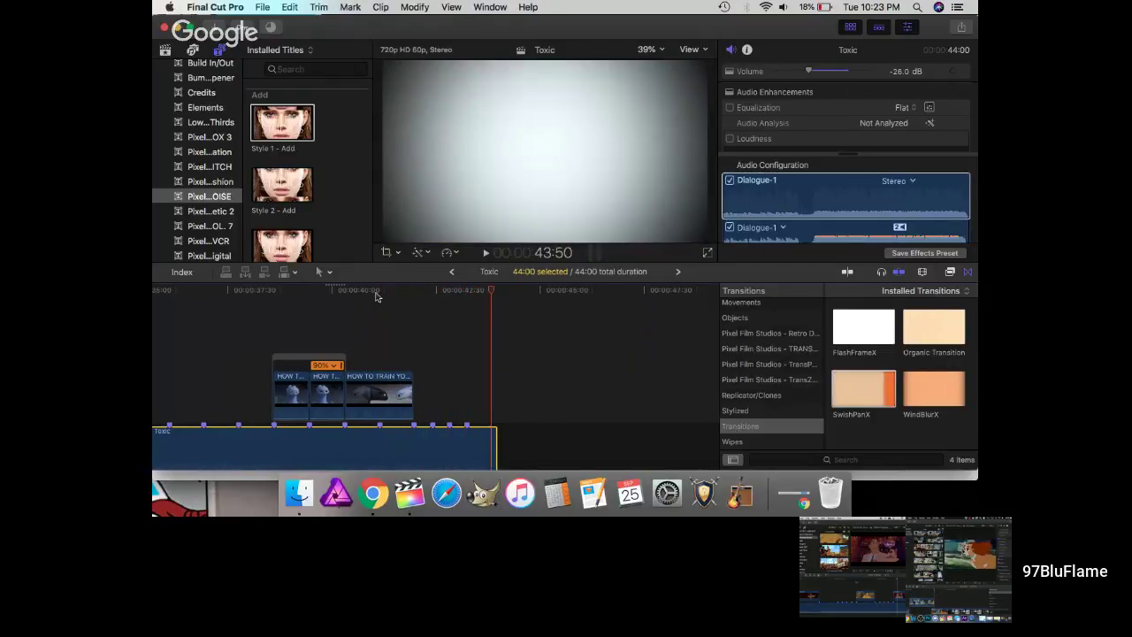
- Examine the Toxic timeline from the closing dragon clips back to the HTTYD clip, including the empty stretch between them
scroll(387, 352, left, 5)
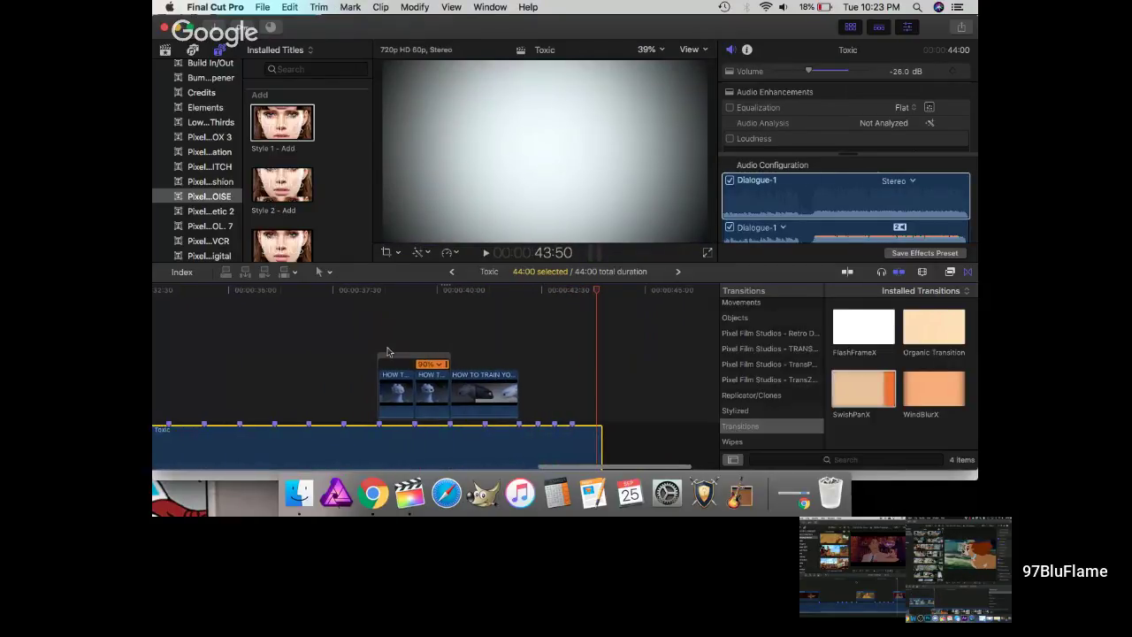
scroll(387, 352, left, 15)
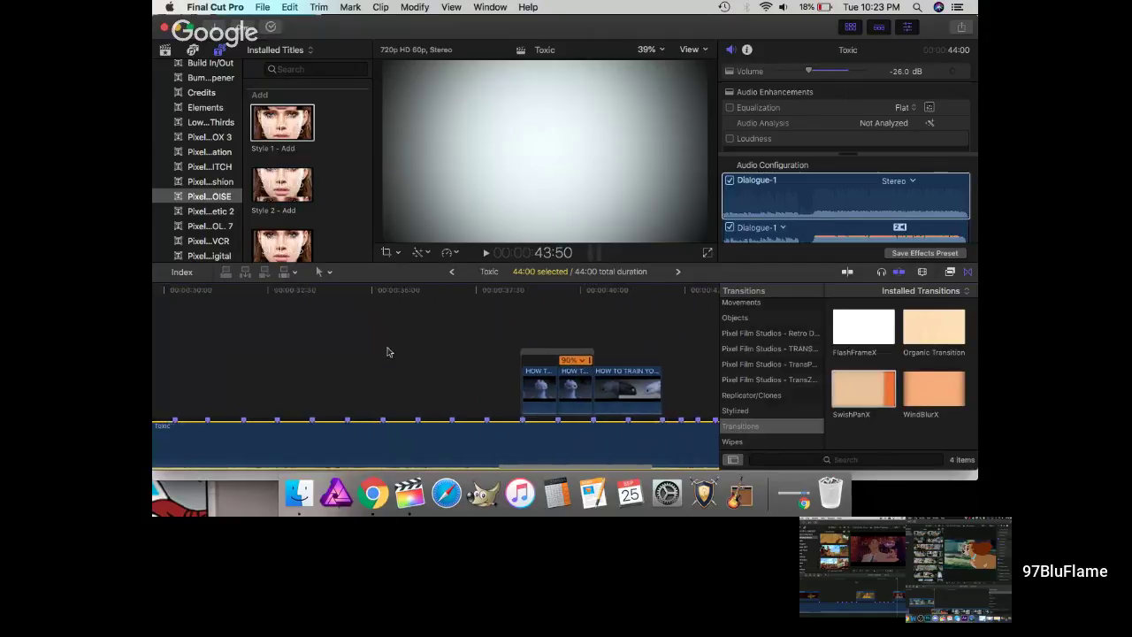
scroll(387, 352, left, 15)
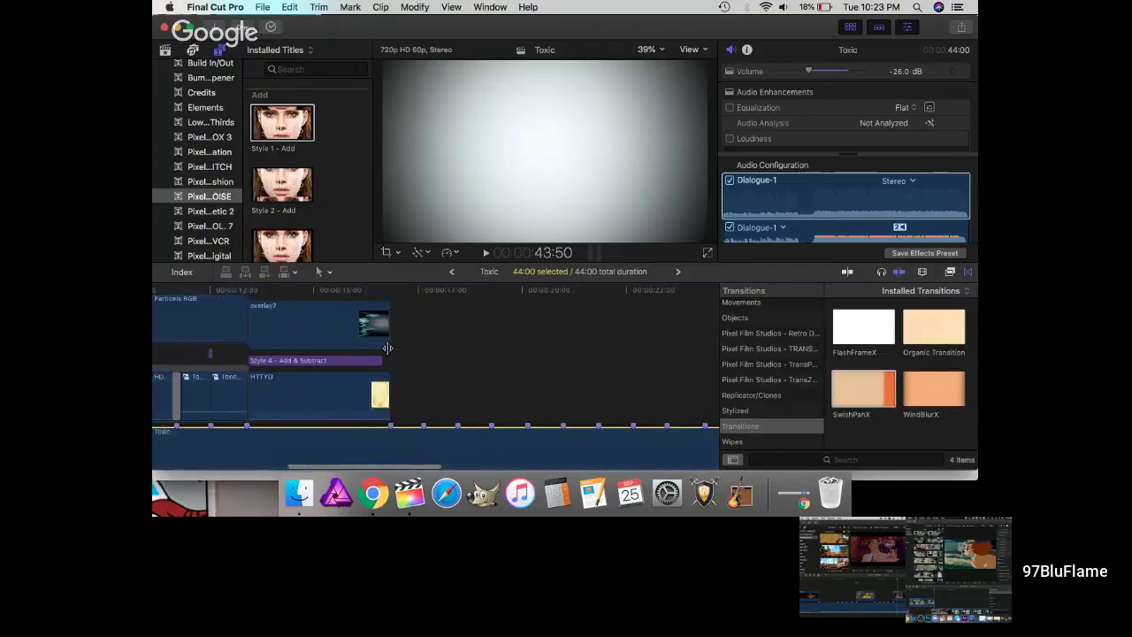
scroll(386, 352, right, 2)
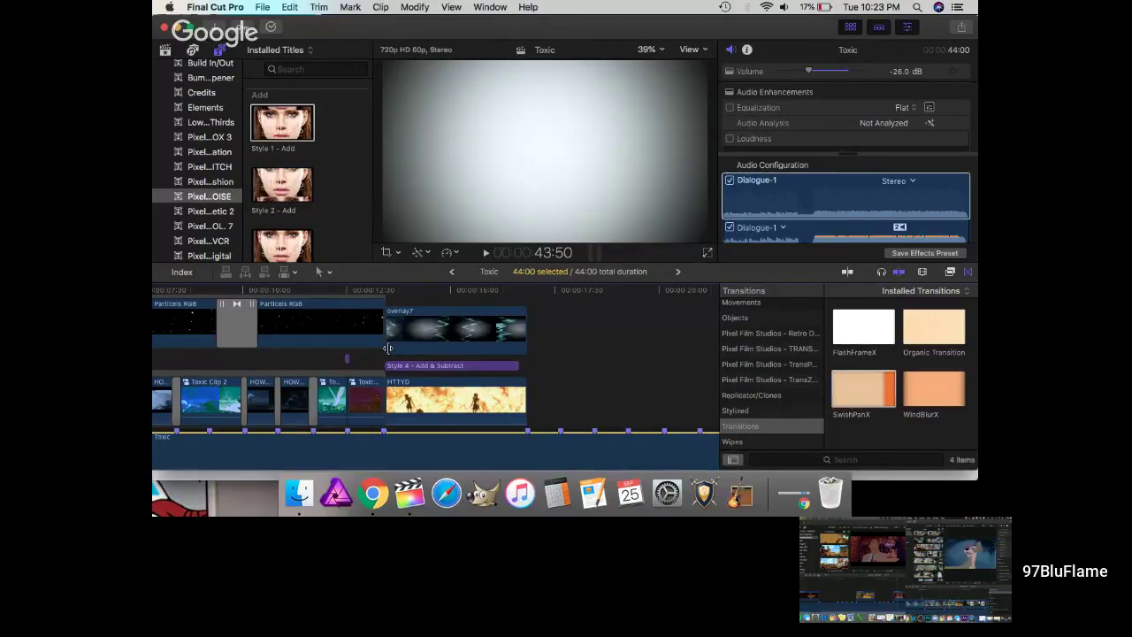
scroll(605, 366, right, 5)
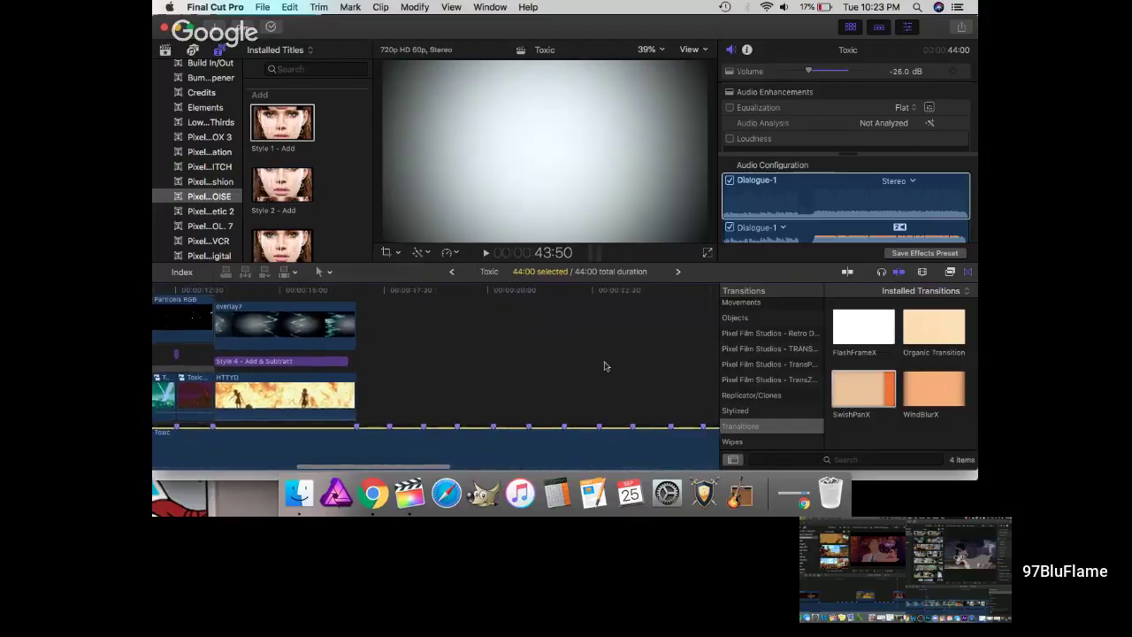
scroll(605, 367, left, 8)
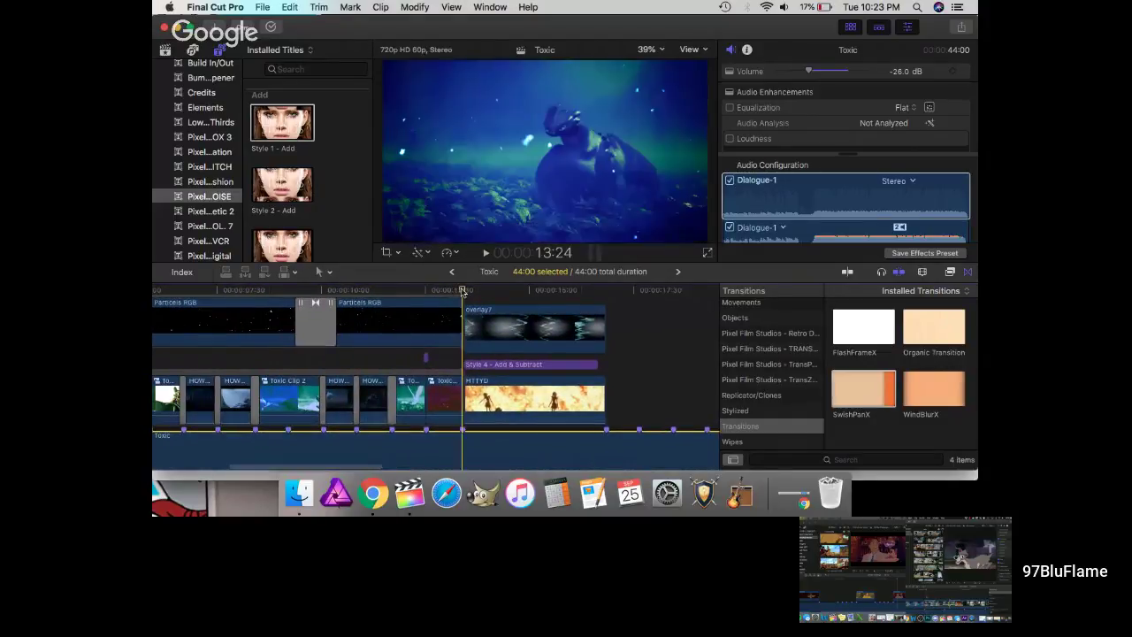
scroll(652, 360, right, 5)
scroll(651, 360, right, 5)
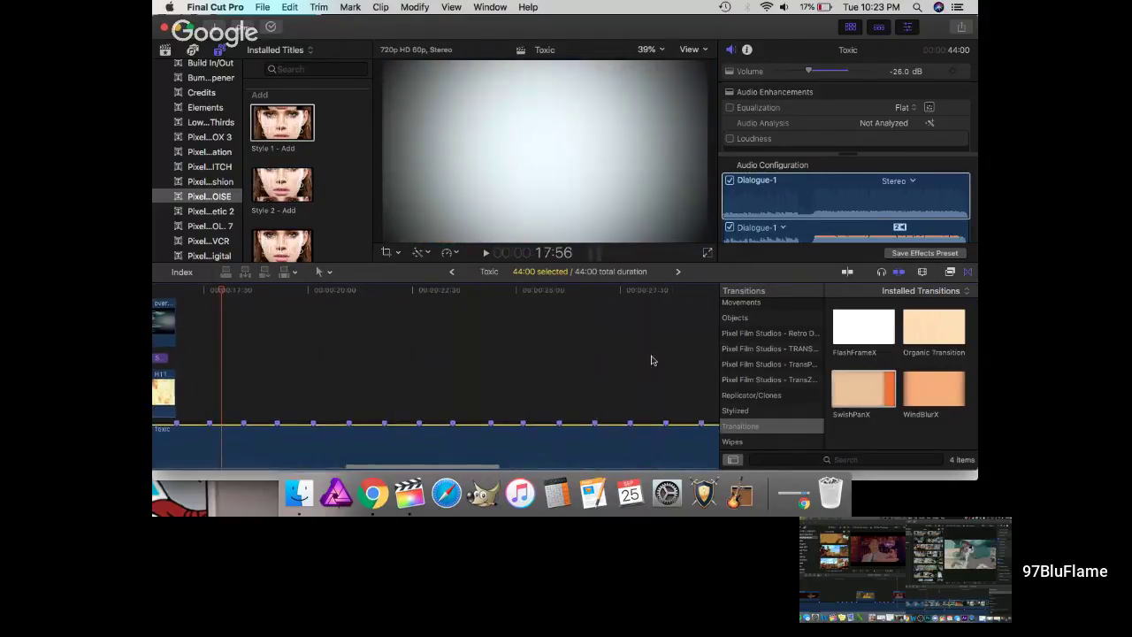
scroll(506, 395, left, 6)
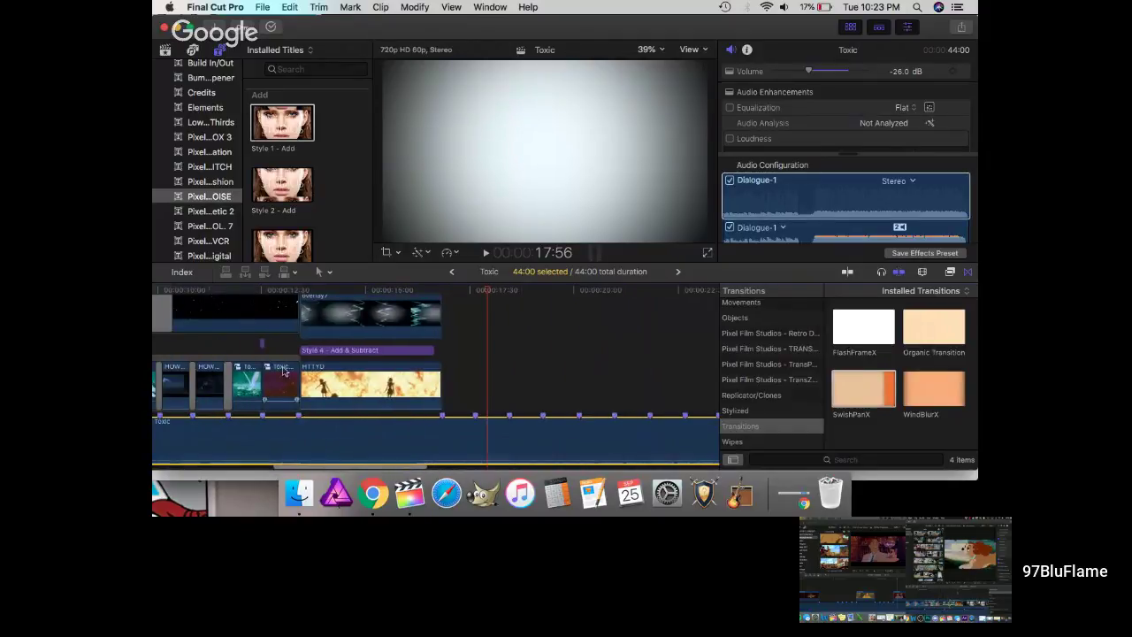
- Duplicate the short Style 1 - Add title and place it above the Gradient's lower layers at 13:22, spanning the cut between Toxic Clip 4 and HTTYD
click(262, 345)
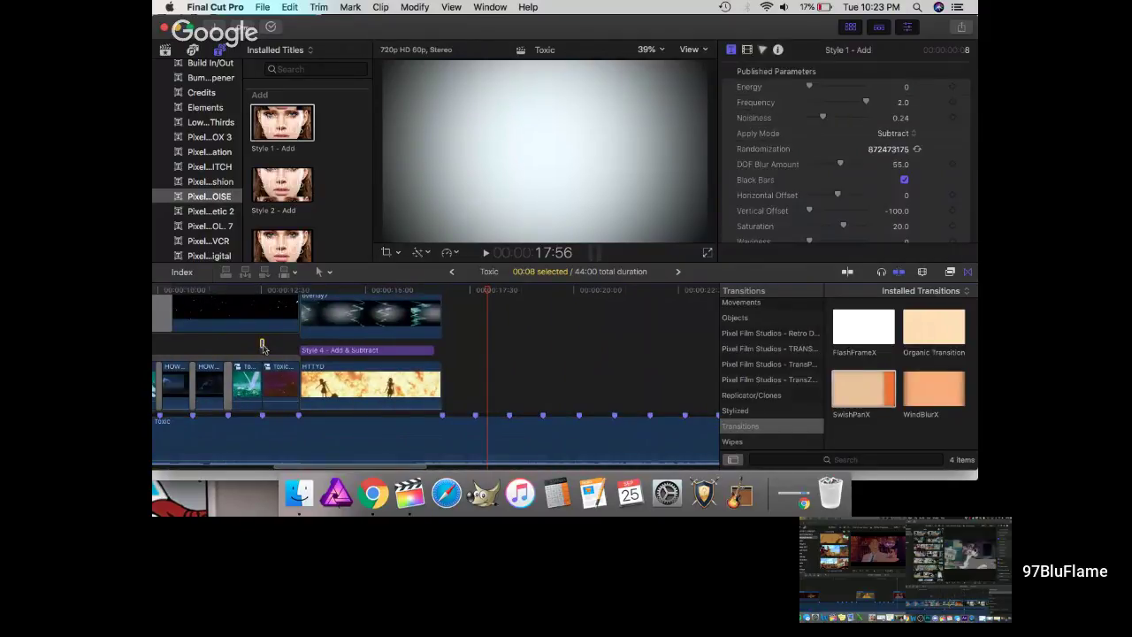
click(301, 297)
scroll(320, 292, up, 3)
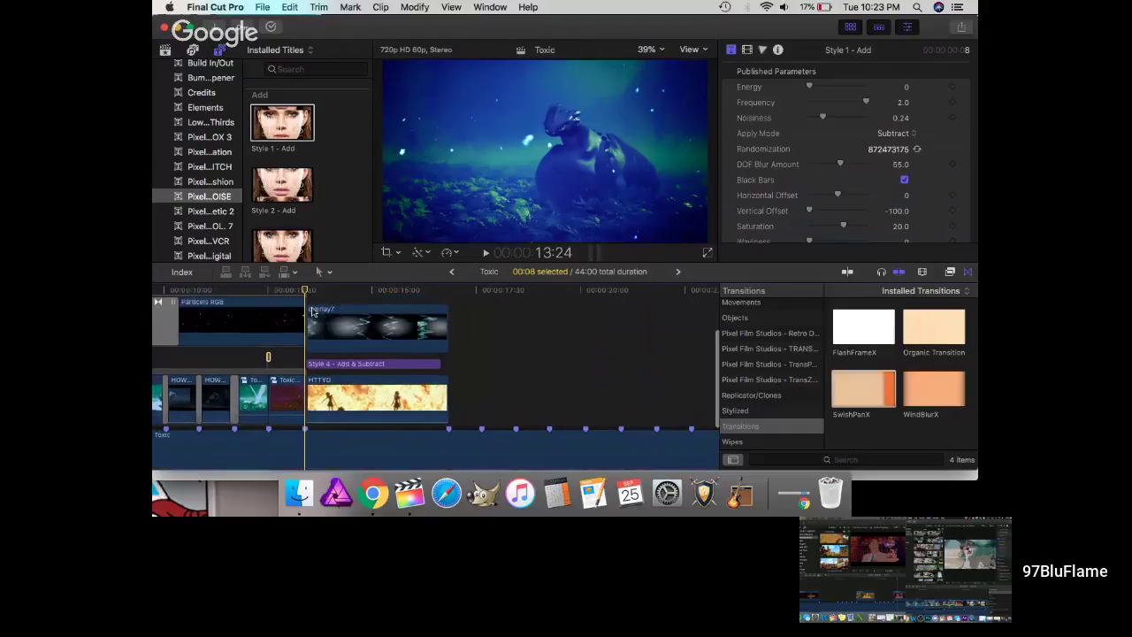
click(315, 292)
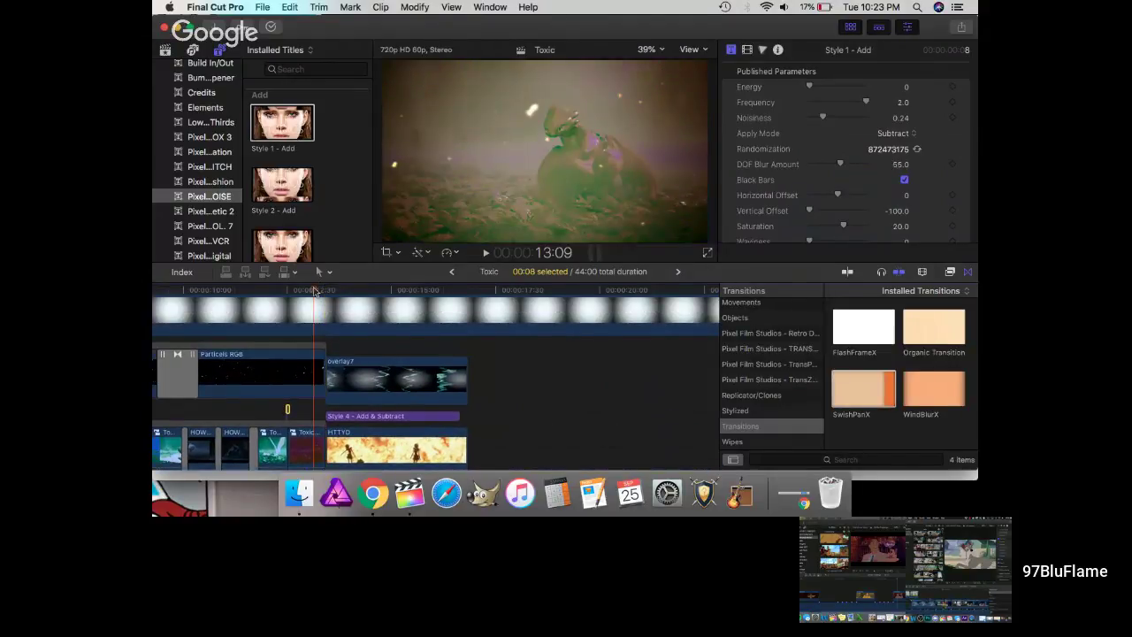
click(322, 312)
scroll(321, 328, up, 2)
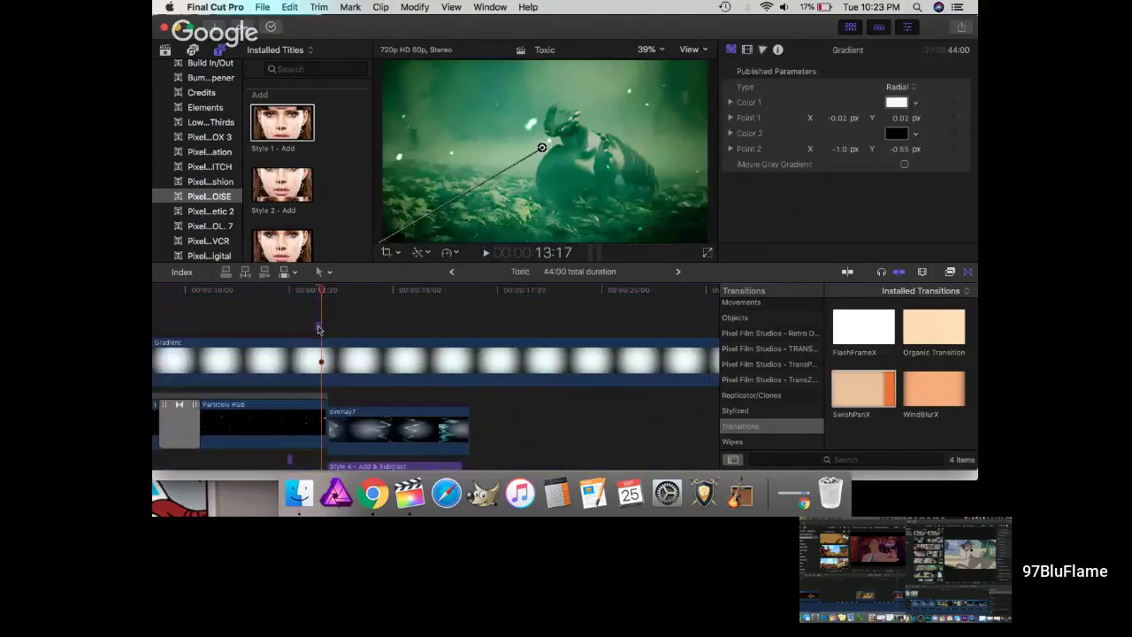
drag(319, 329, 401, 384)
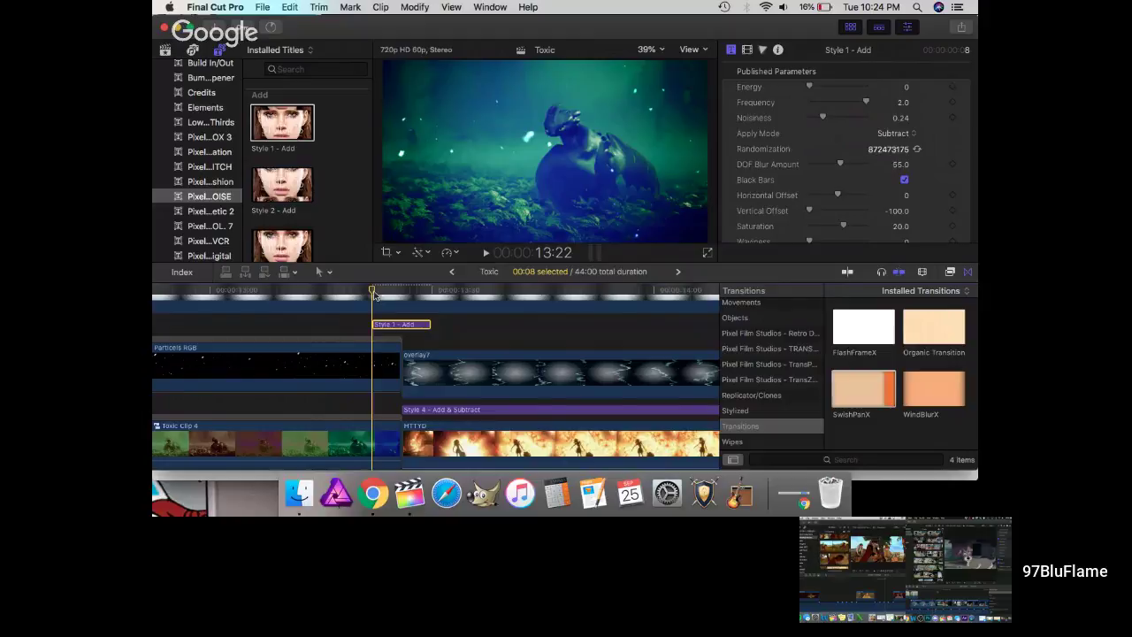
- Preview the duplicated Style 1 - Add title over the cut, review its published parameters, and generate a new Randomization value
drag(375, 295, 364, 292)
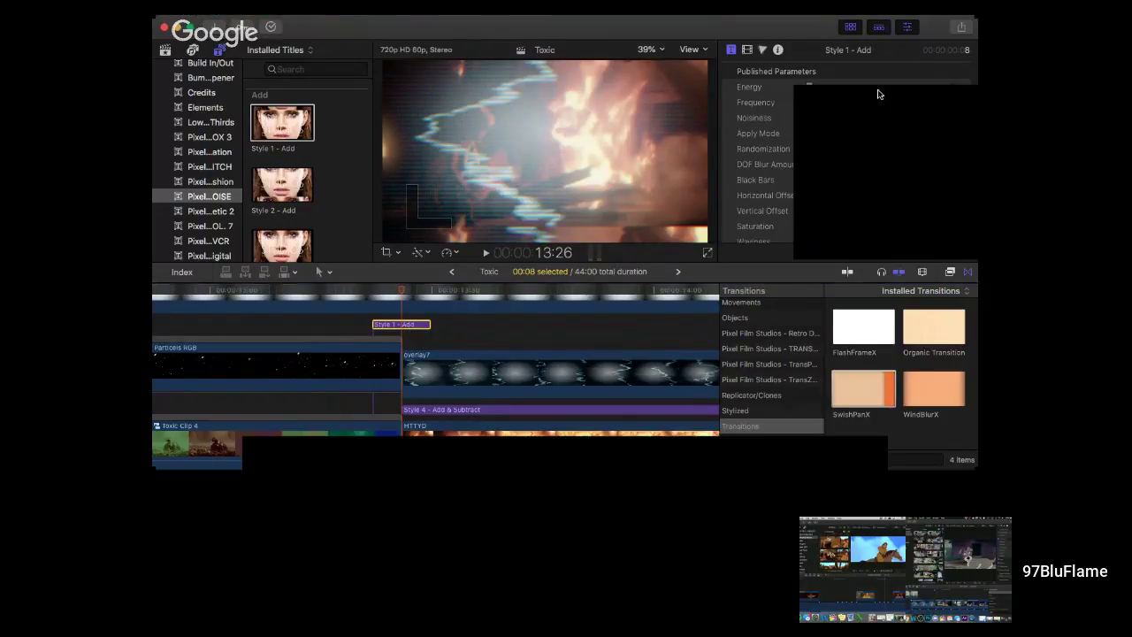
scroll(876, 83, down, 3)
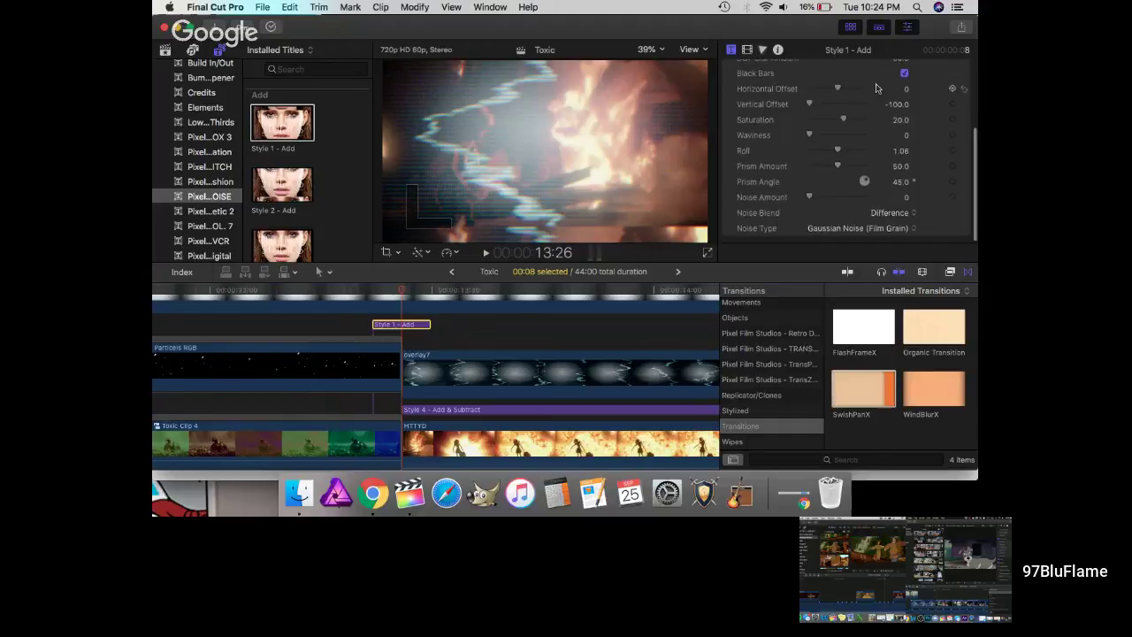
scroll(884, 107, up, 3)
scroll(894, 132, down, 3)
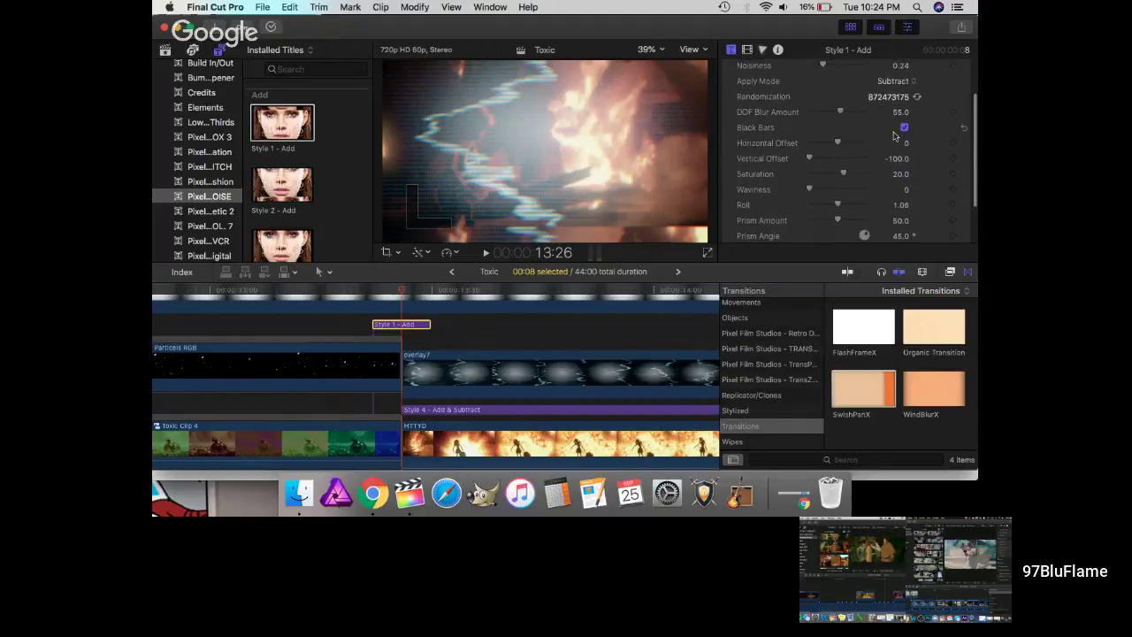
scroll(911, 140, up, 3)
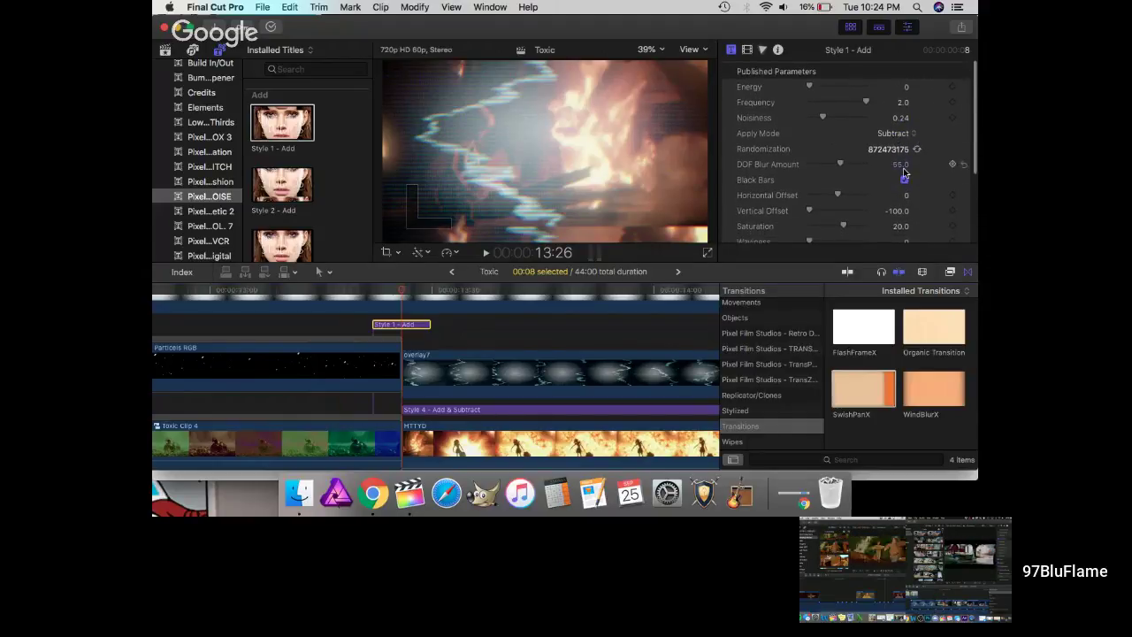
scroll(911, 173, down, 5)
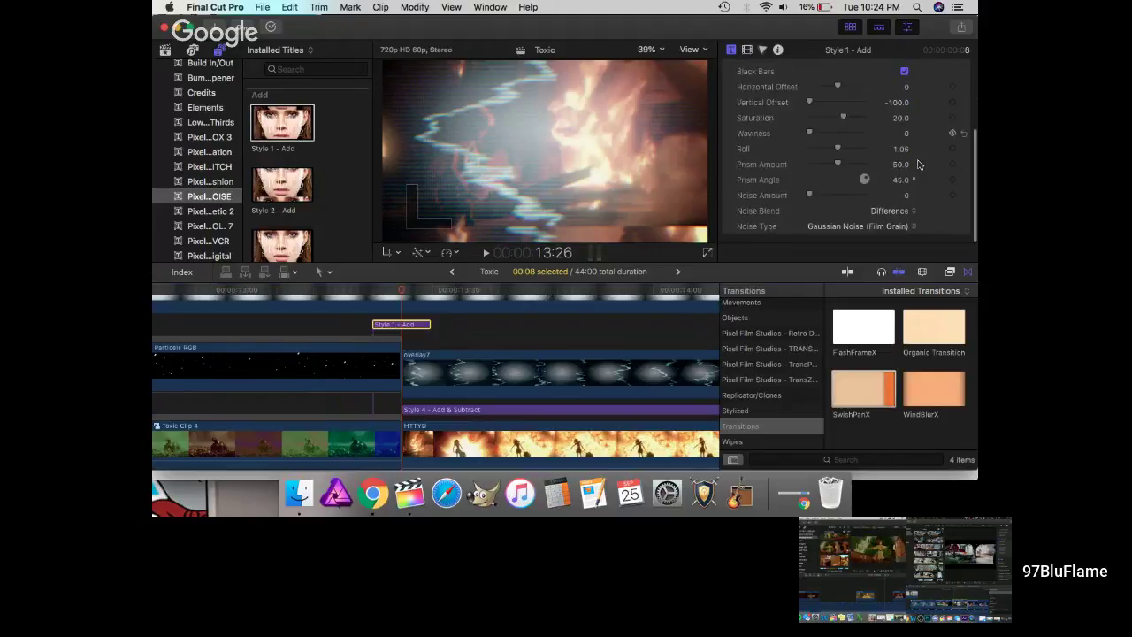
scroll(918, 163, up, 2)
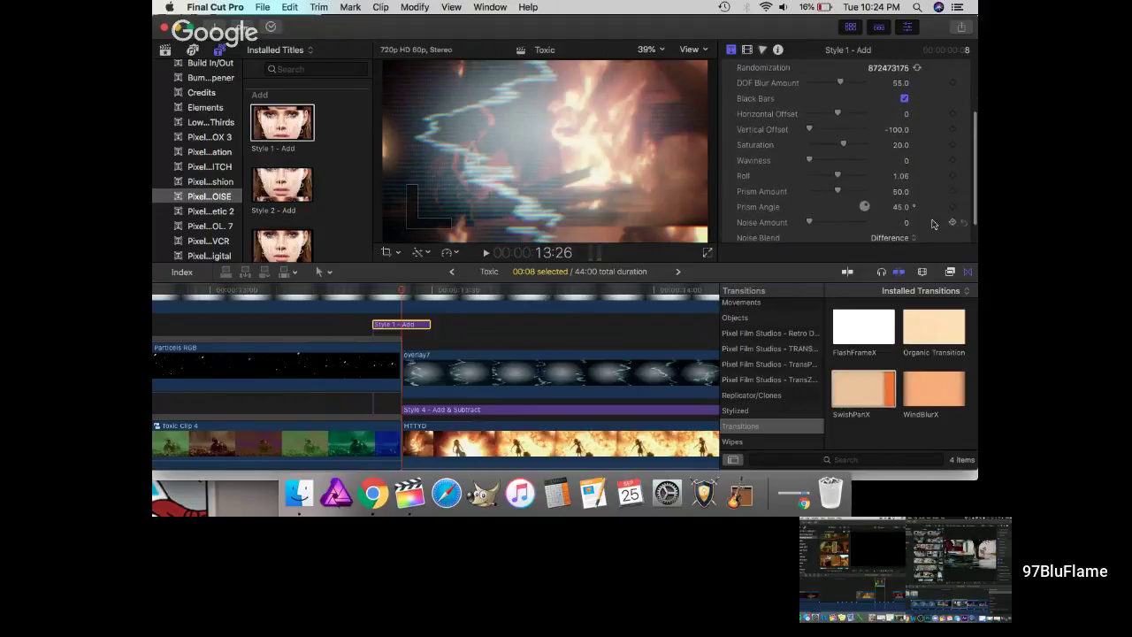
scroll(938, 194, up, 4)
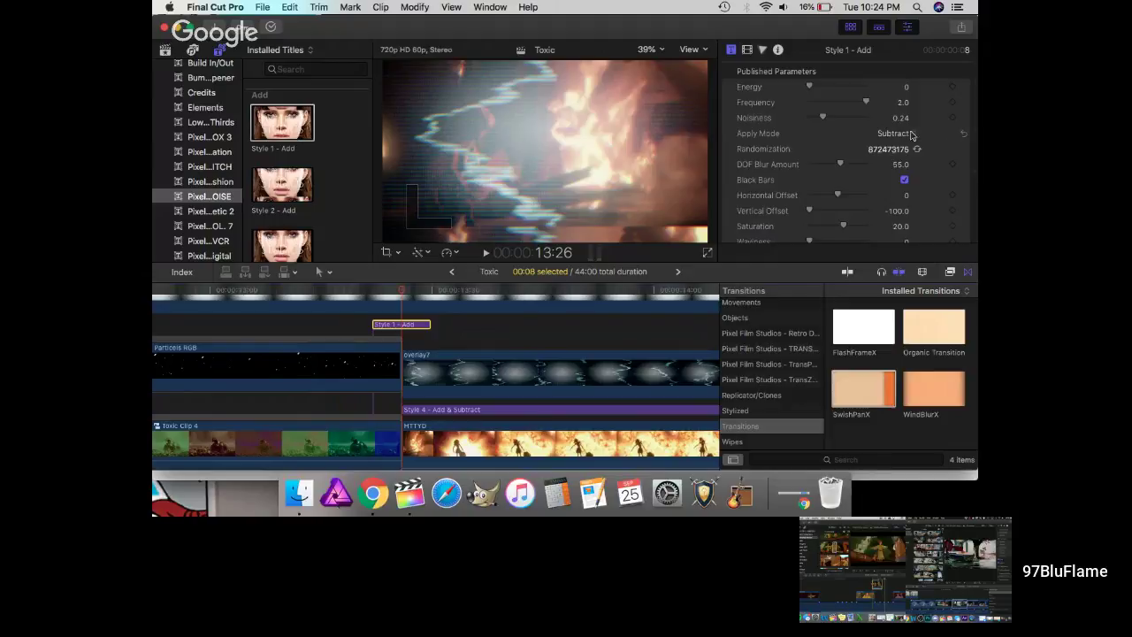
click(917, 150)
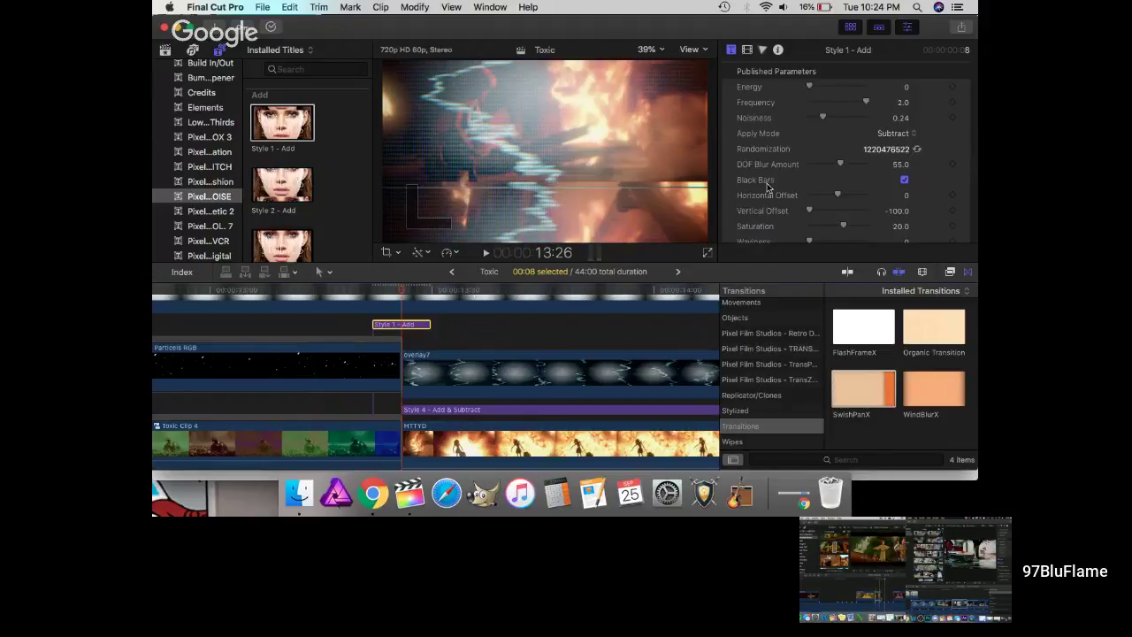
- Play back the glitch title over the cut into the HTTYD clip twice from 13:22
click(371, 292)
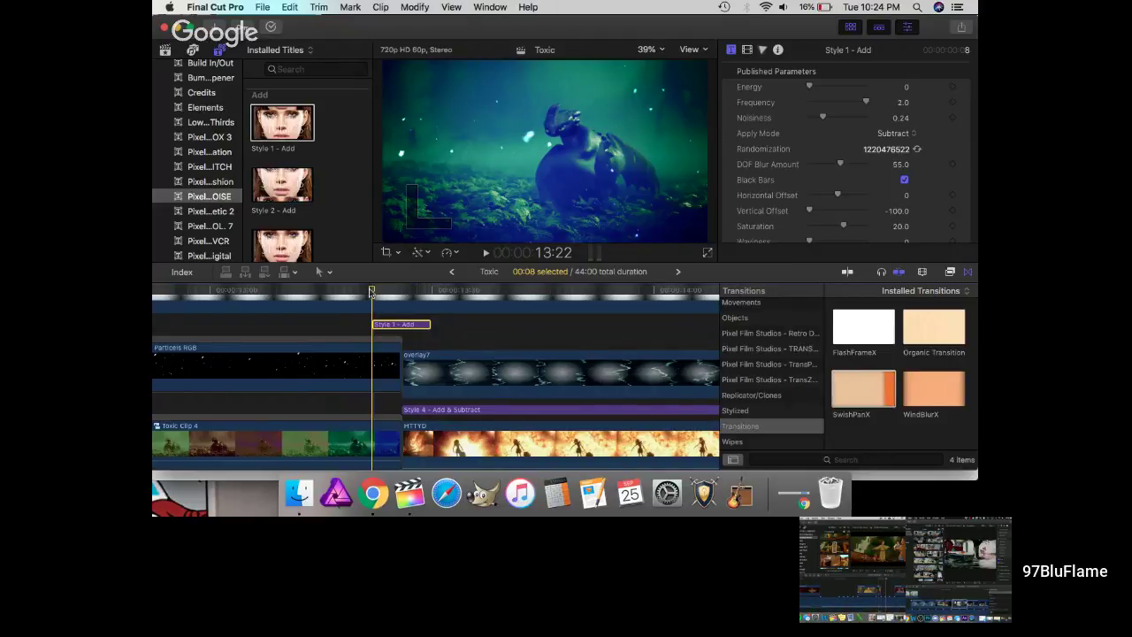
key(space)
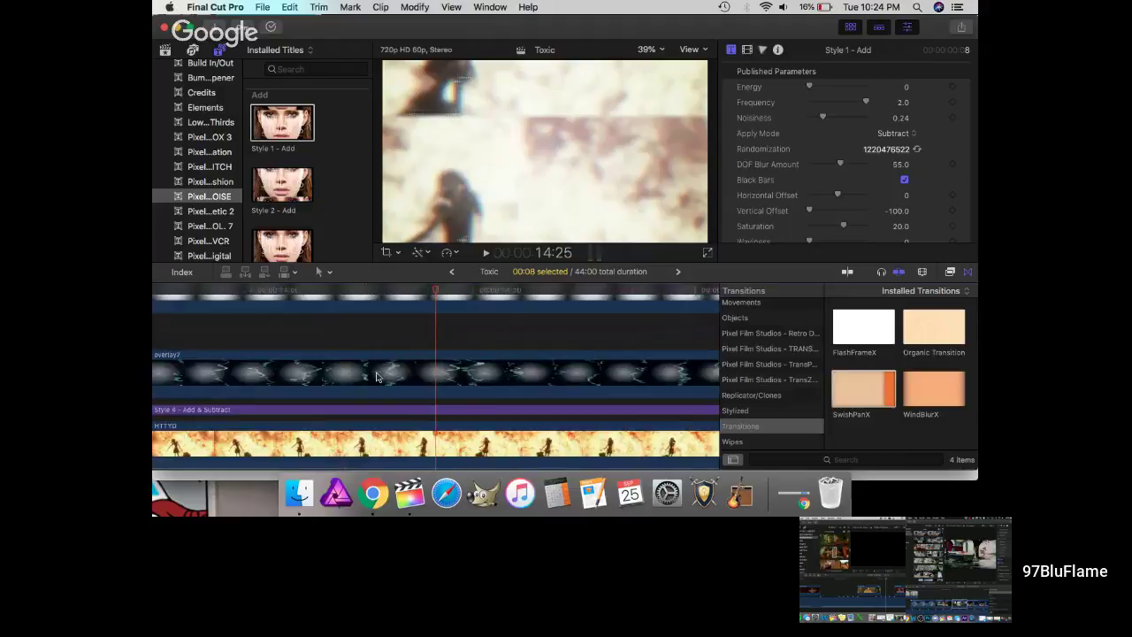
key(space)
scroll(376, 378, left, 10)
click(425, 292)
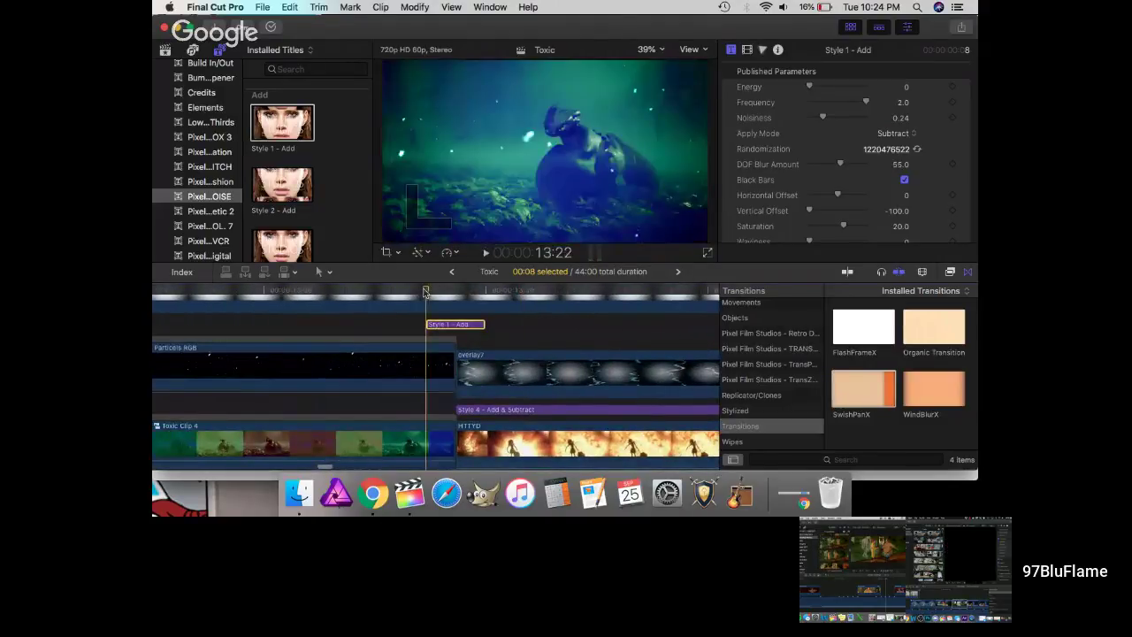
key(space)
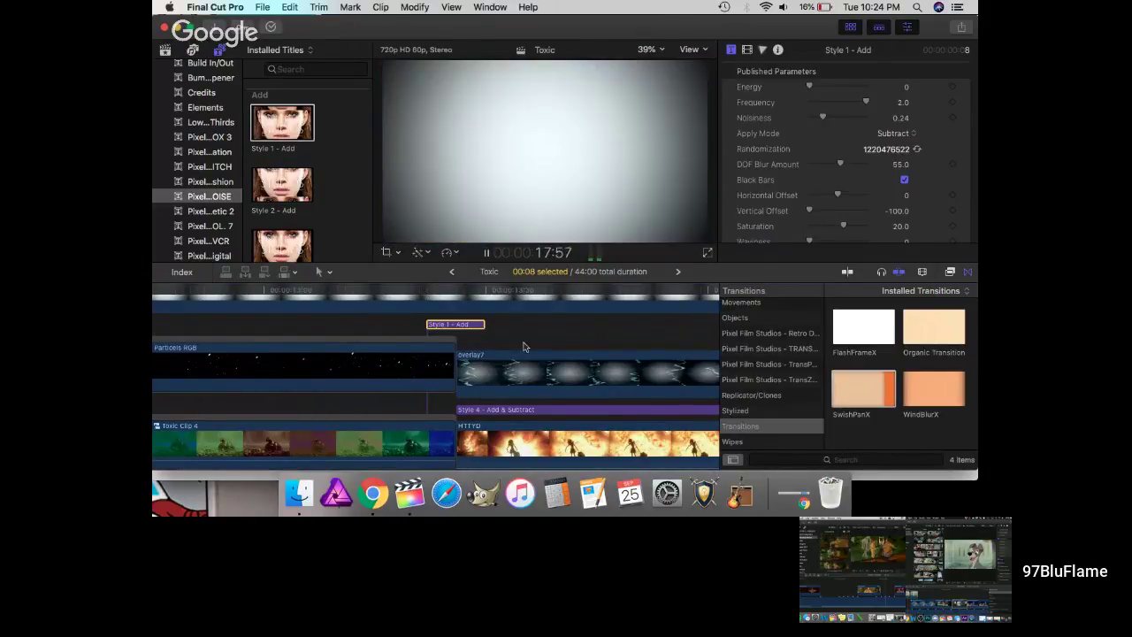
- Switch to Chrome, check the 2000s Editing Challenge livestream chat on YouTube, and return to the Final Cut Pro window
click(380, 483)
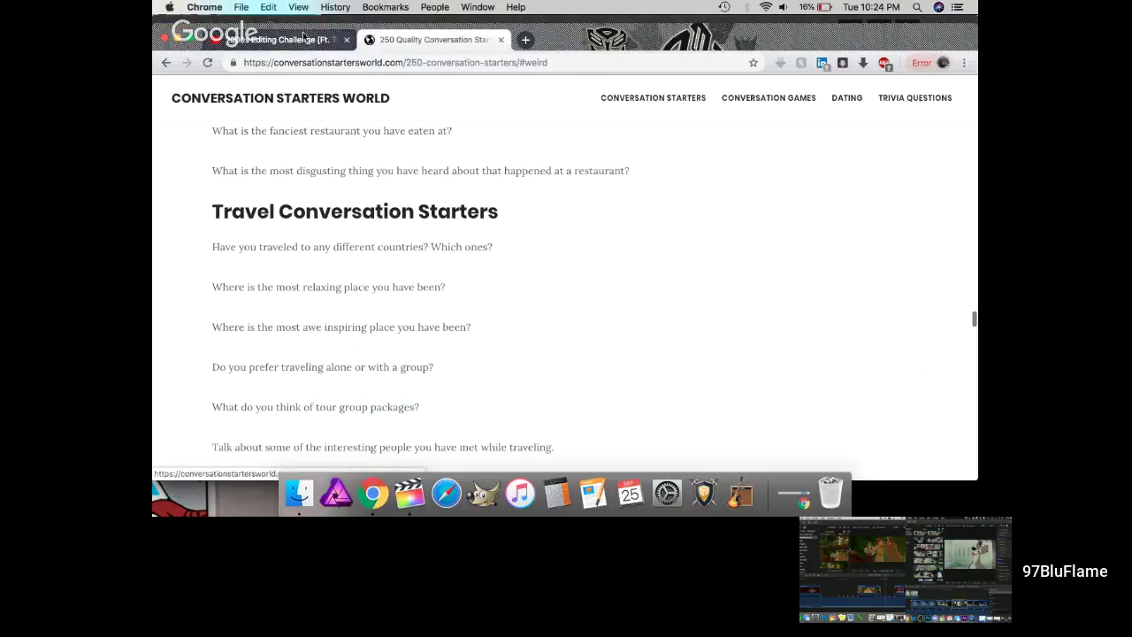
click(304, 38)
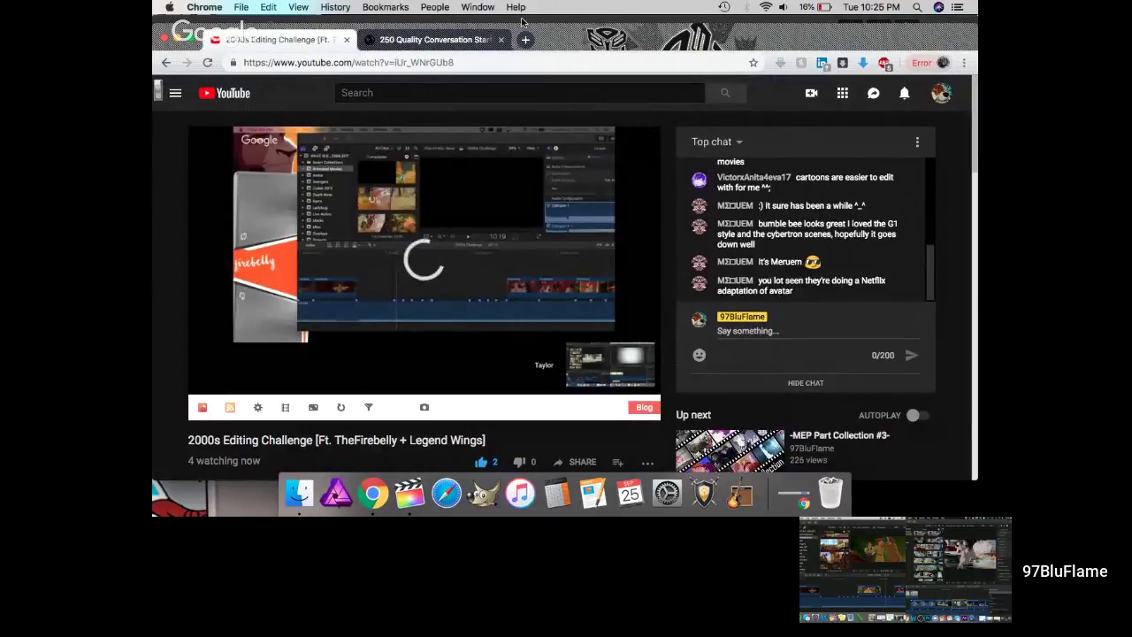
key(super+Tab)
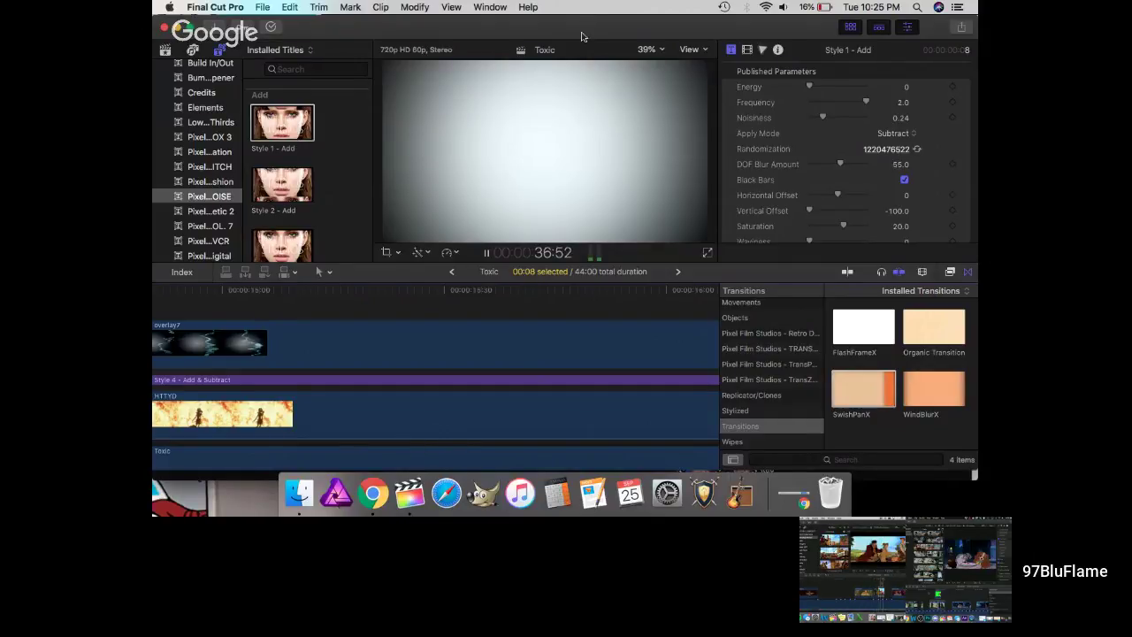
drag(582, 36, 582, 59)
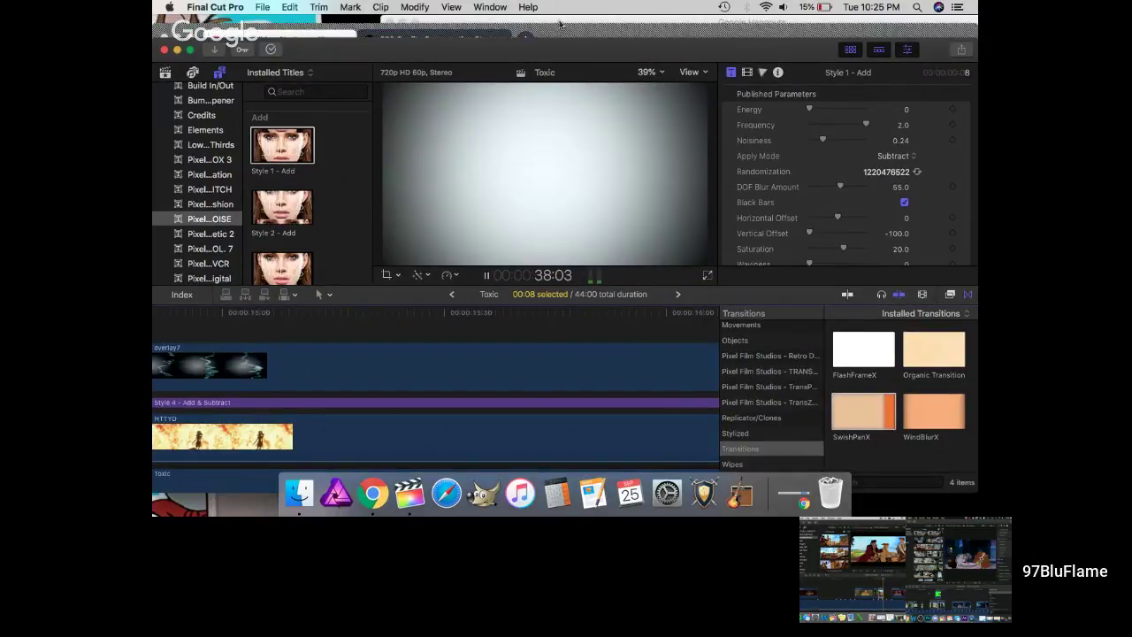
- Bring up the Hangouts broadcast window, return to Final Cut Pro, and move its window up against the menu bar
click(561, 24)
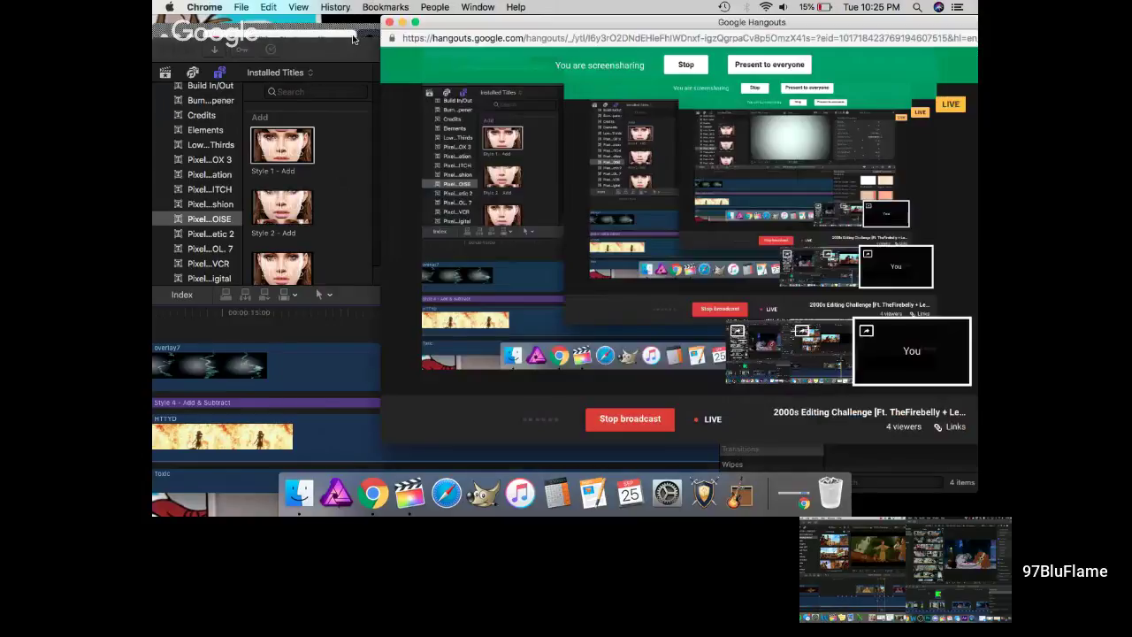
drag(352, 37, 352, 16)
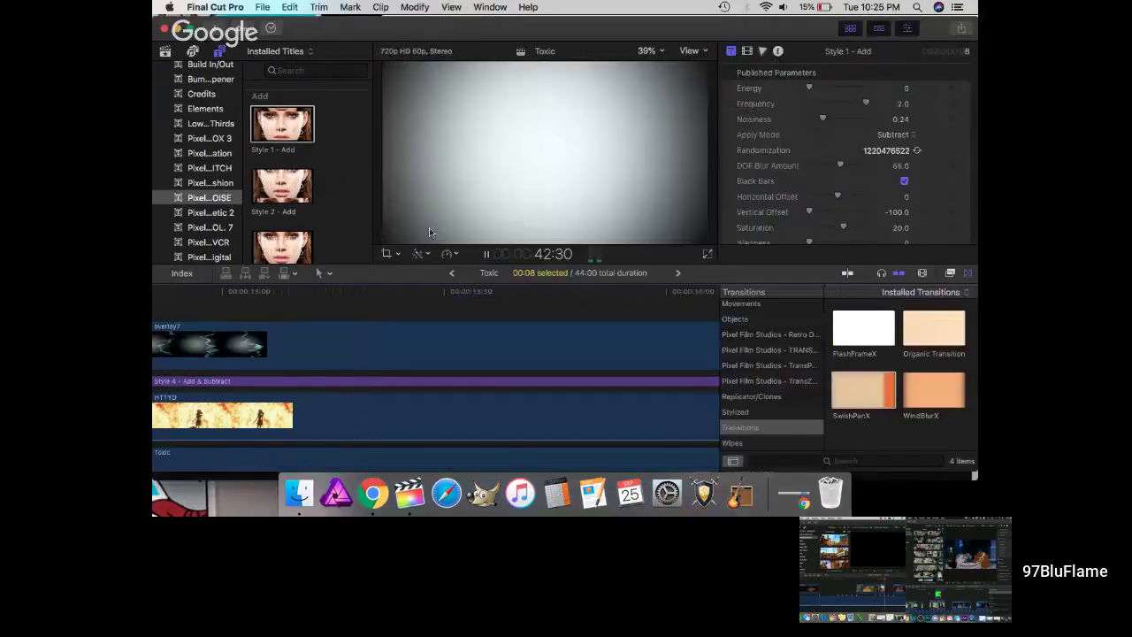
- Look back through the Toxic timeline from its end to the opening Toxic clips beneath the Particels RGB overlay
scroll(453, 395, left, 5)
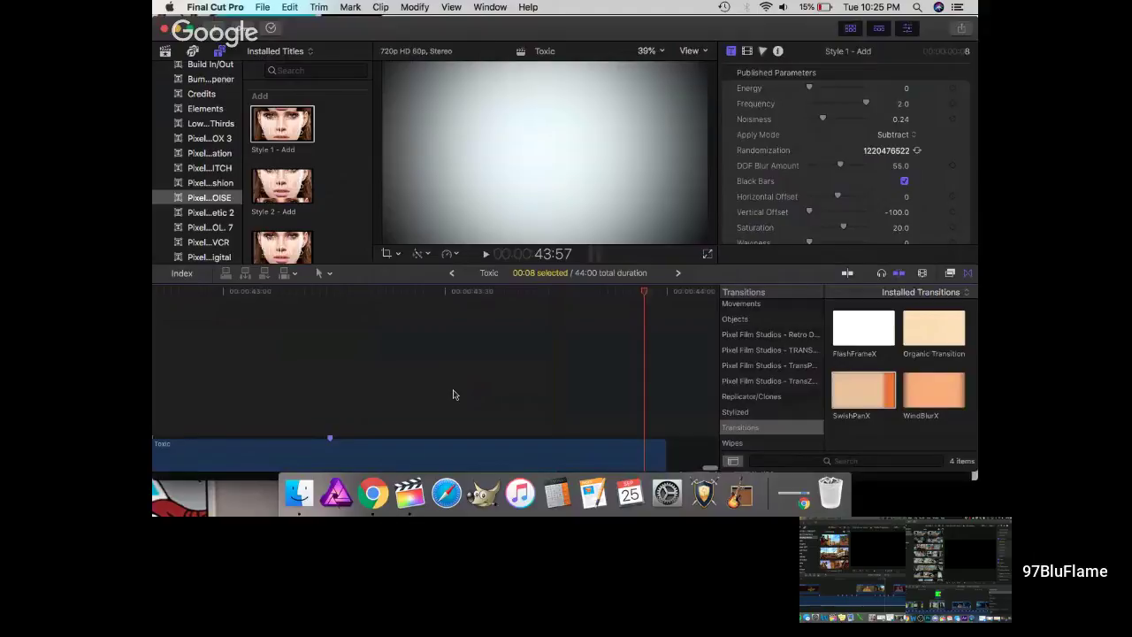
scroll(453, 395, left, 10)
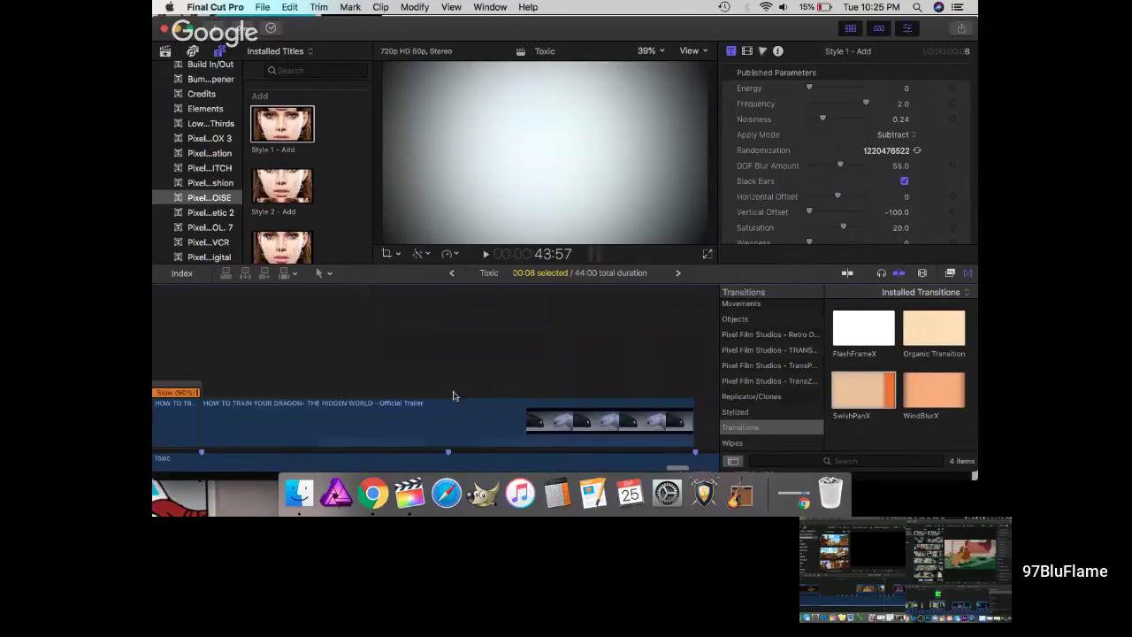
scroll(453, 394, left, 6)
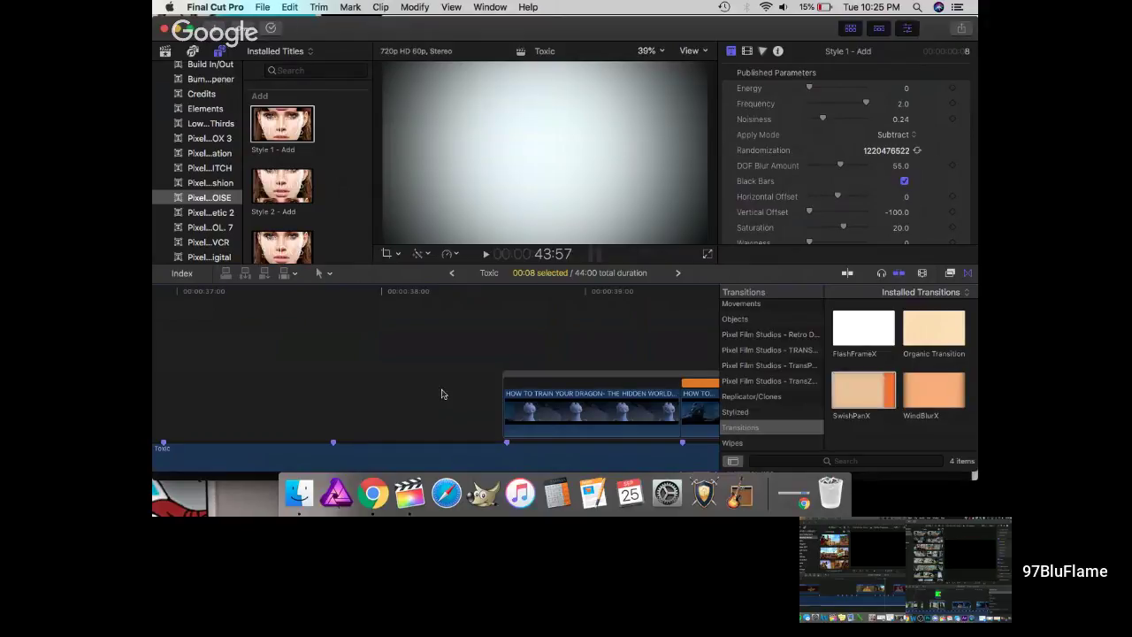
scroll(443, 395, left, 5)
scroll(442, 394, left, 3)
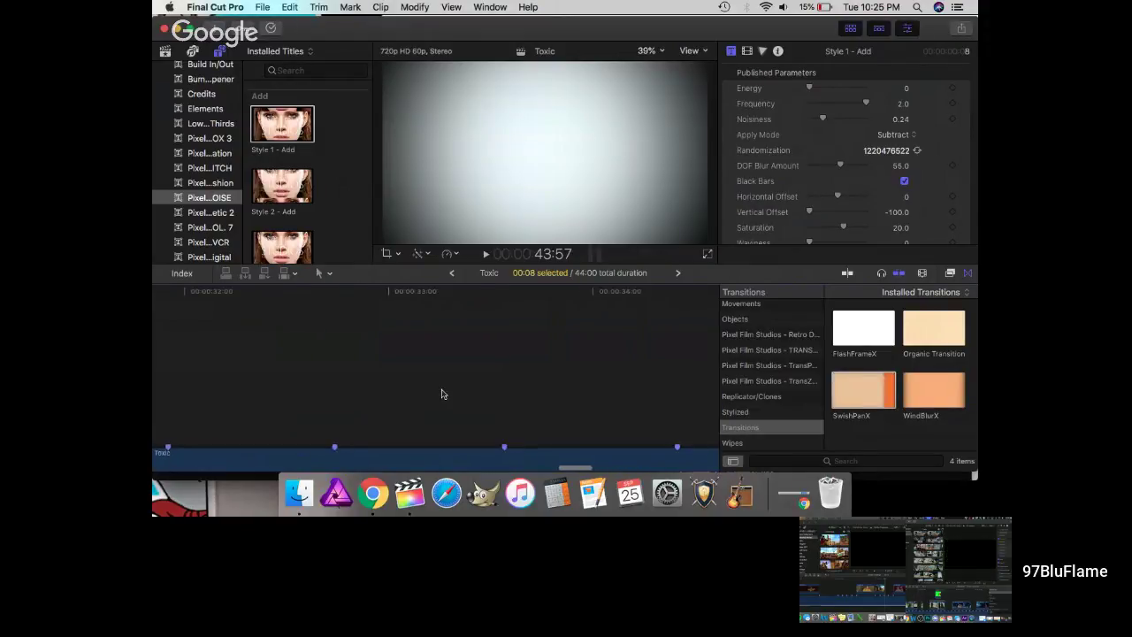
scroll(442, 395, left, 3)
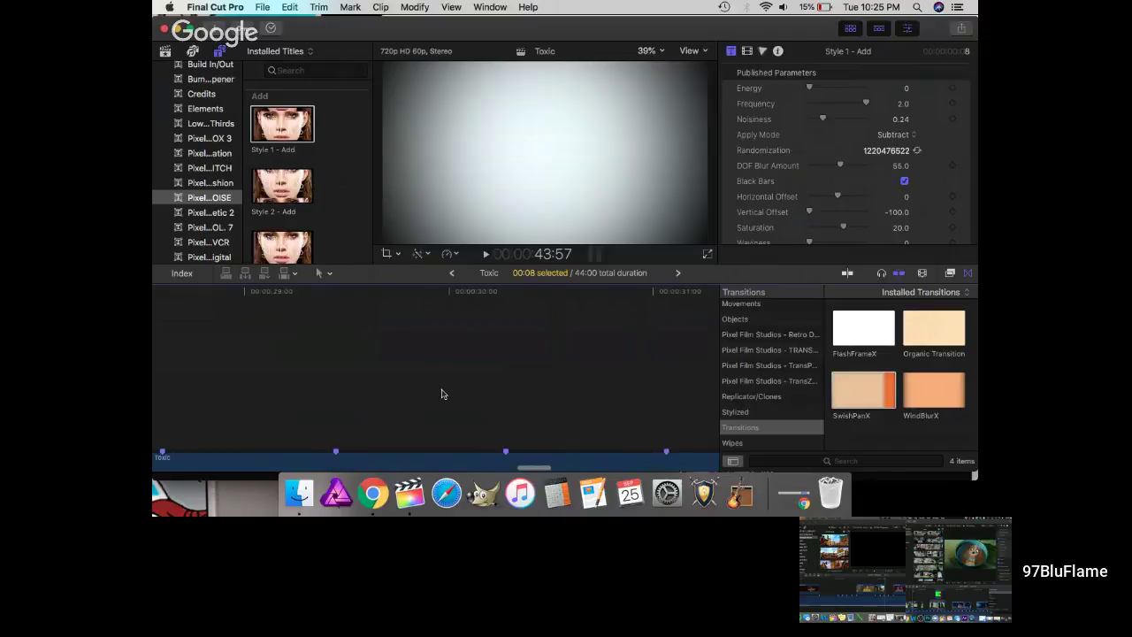
scroll(443, 395, left, 1)
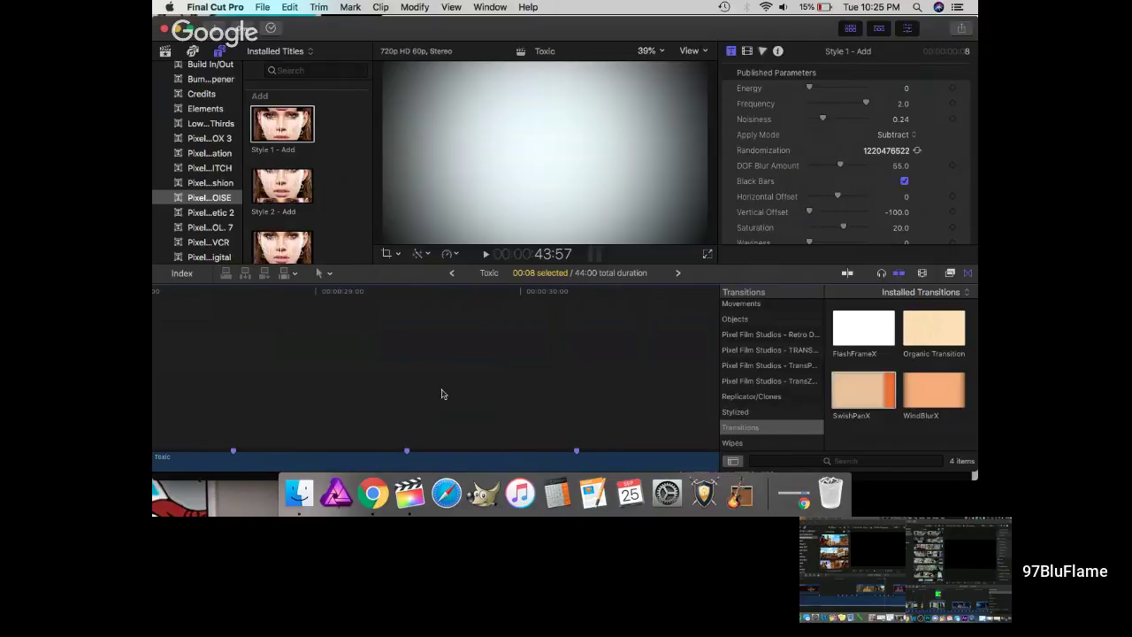
scroll(442, 333, left, 3)
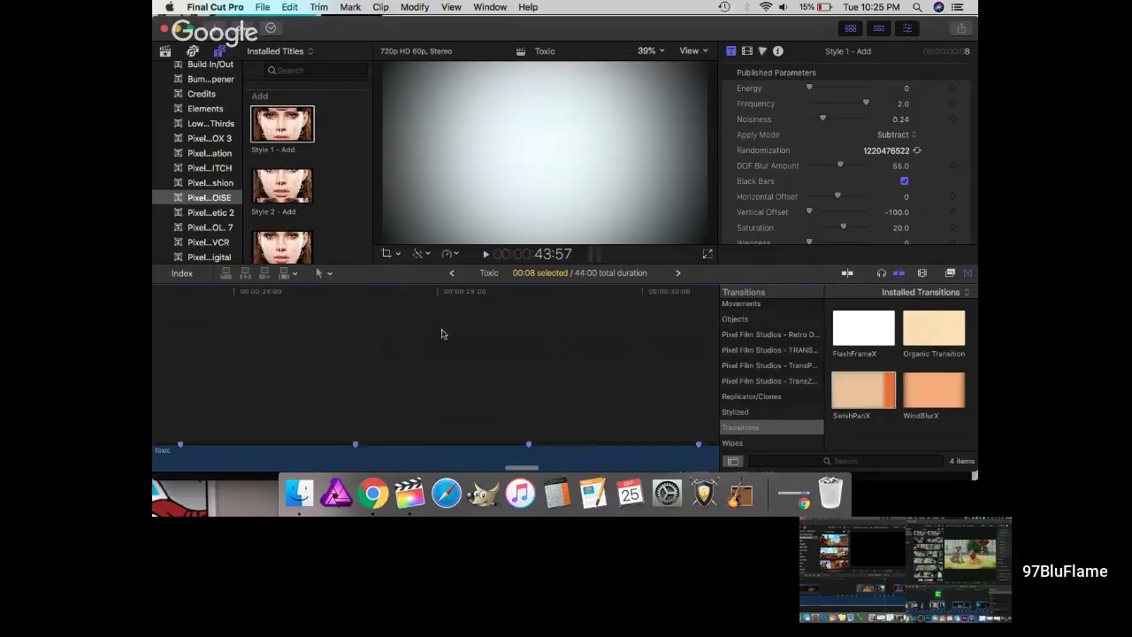
scroll(442, 333, left, 6)
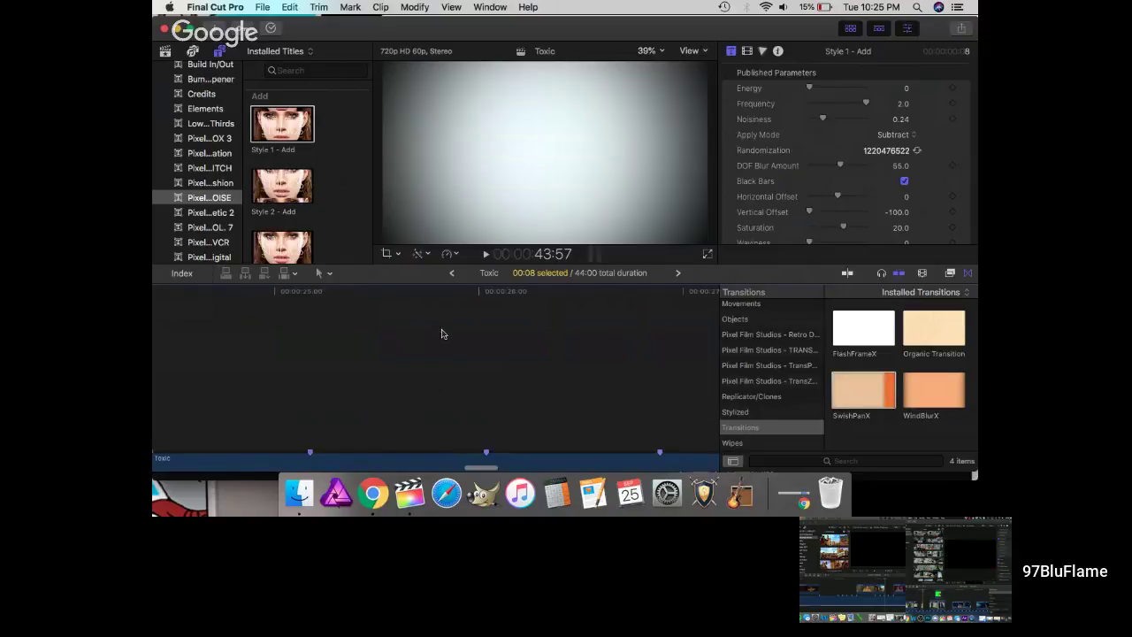
scroll(442, 333, down, 3)
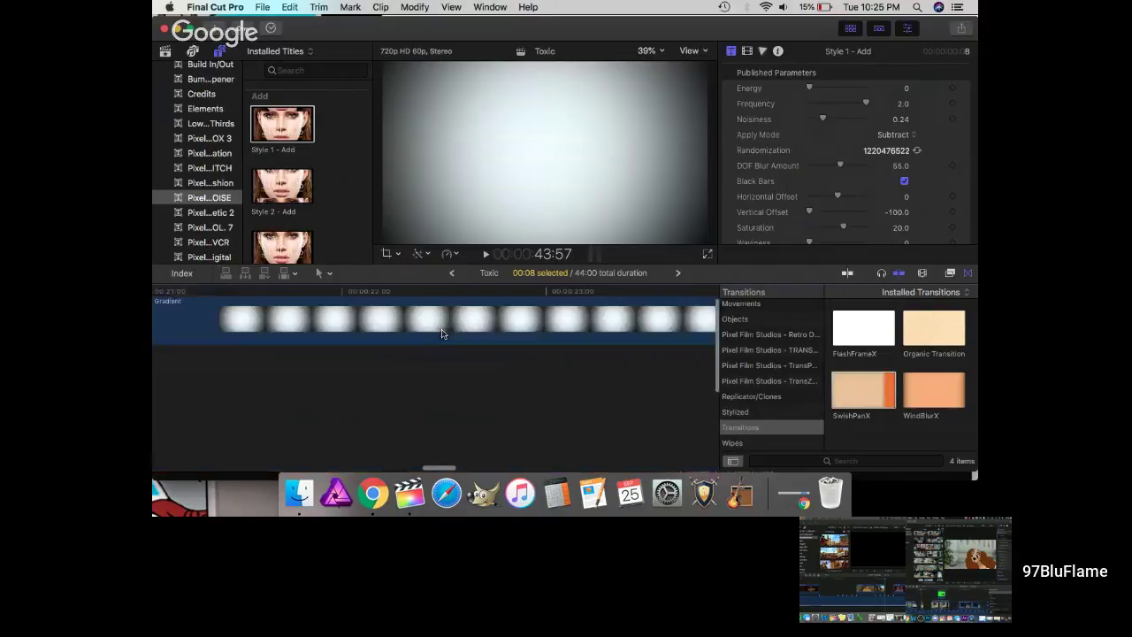
scroll(443, 334, left, 2)
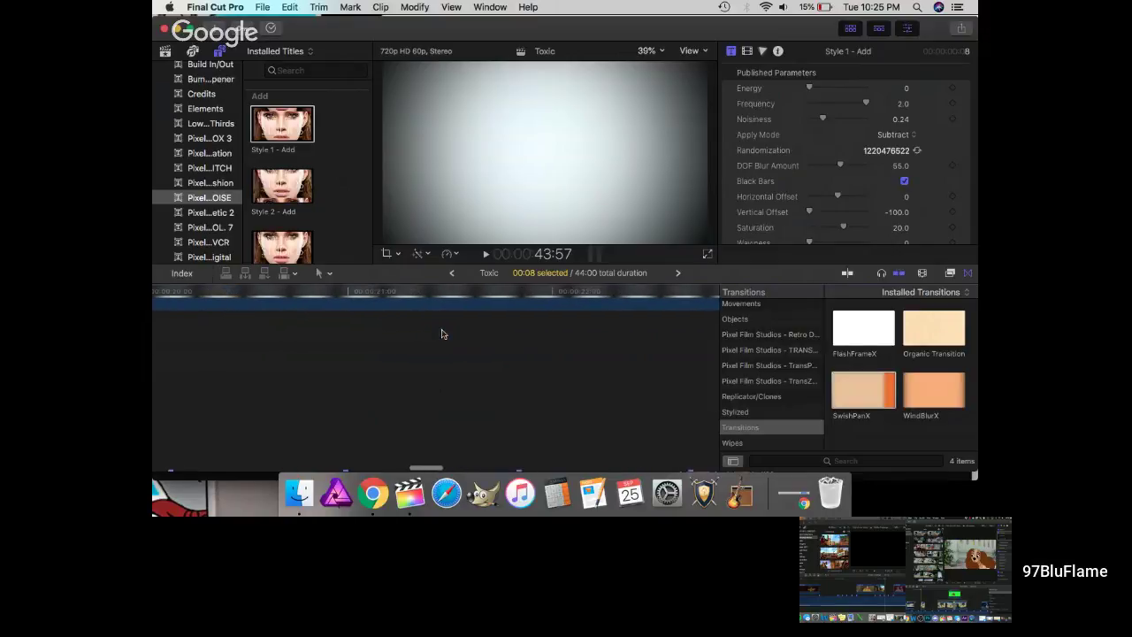
scroll(442, 333, left, 10)
scroll(443, 333, up, 5)
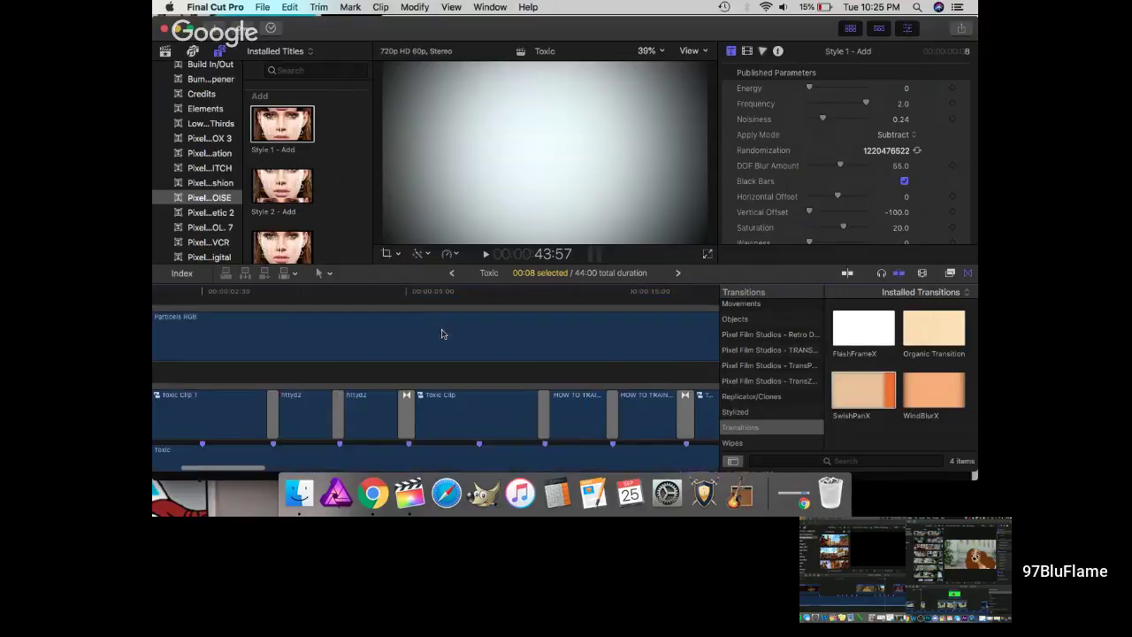
- Review the Toxic timeline forward through the HTTYD section to the closing dragon trailer clips, and show the whole project at once
scroll(442, 334, right, 5)
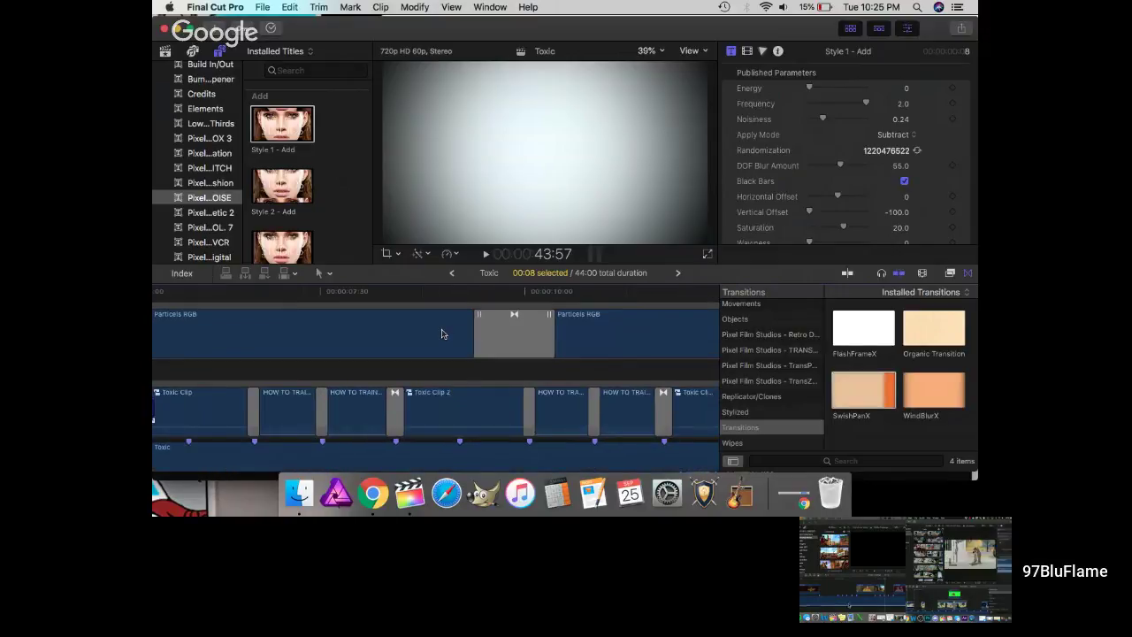
scroll(442, 334, right, 5)
scroll(442, 333, down, 1)
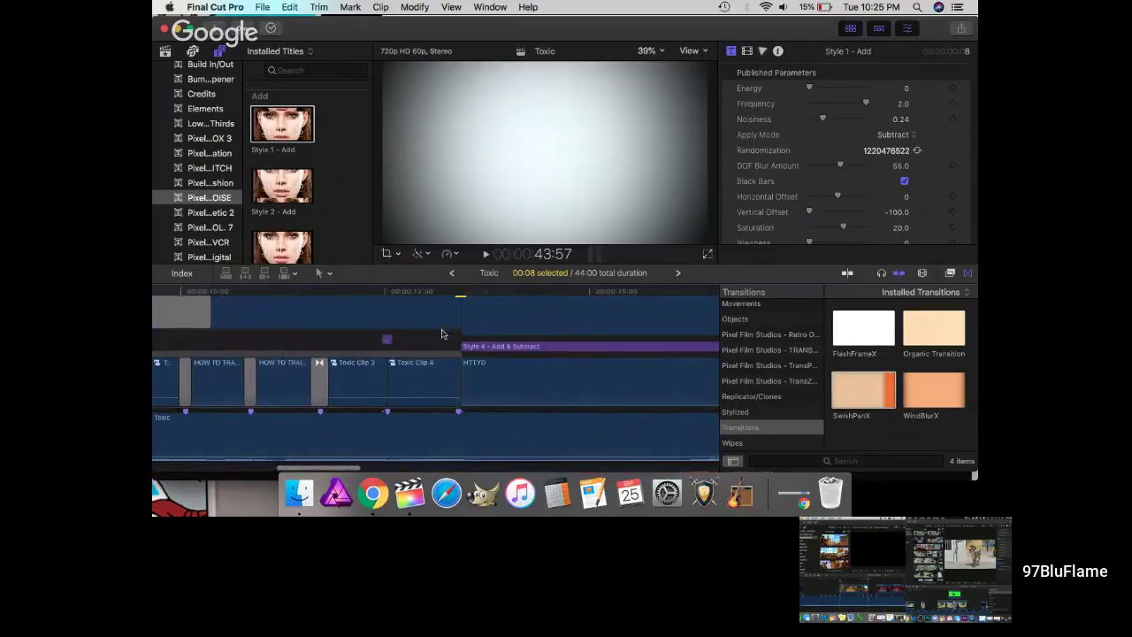
scroll(442, 333, right, 1)
scroll(442, 333, up, 1)
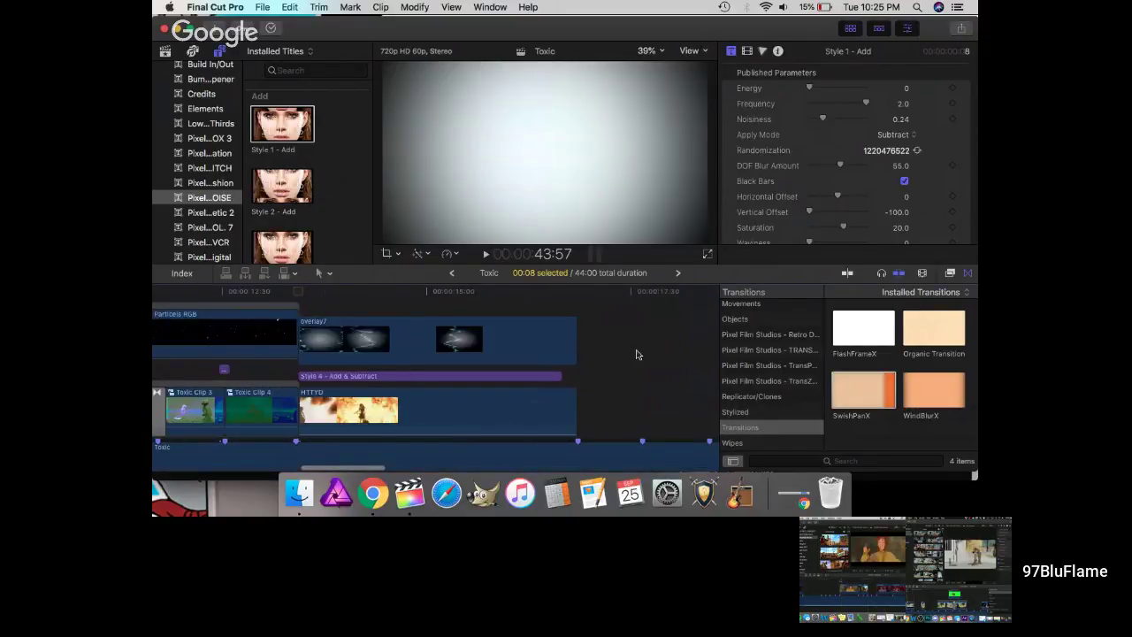
scroll(636, 354, right, 8)
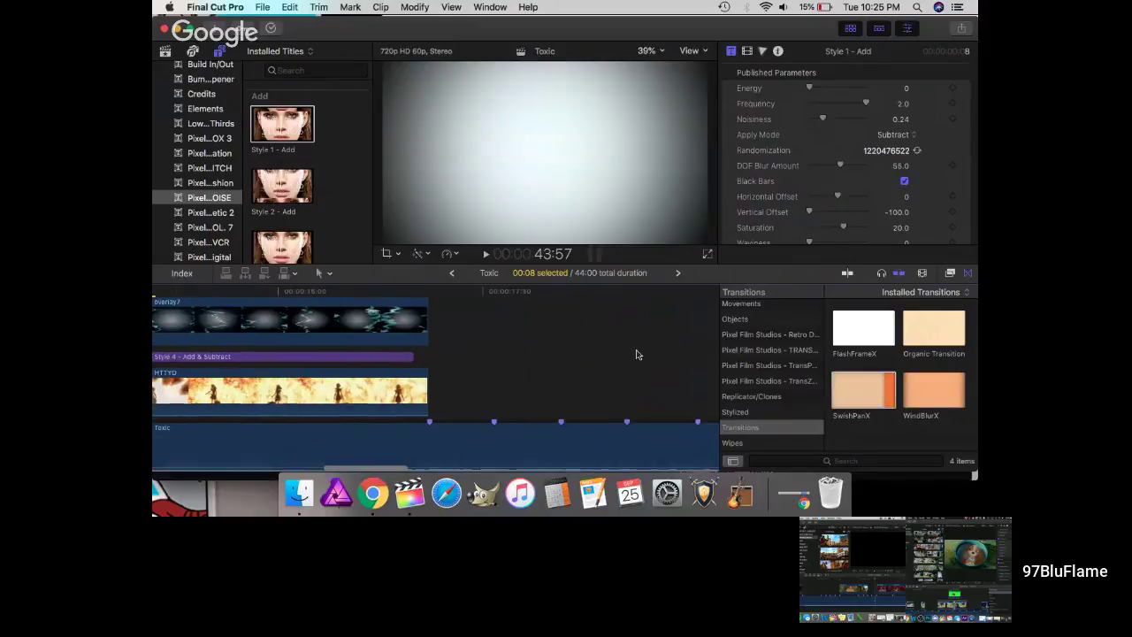
scroll(636, 355, down, 1)
scroll(637, 355, right, 10)
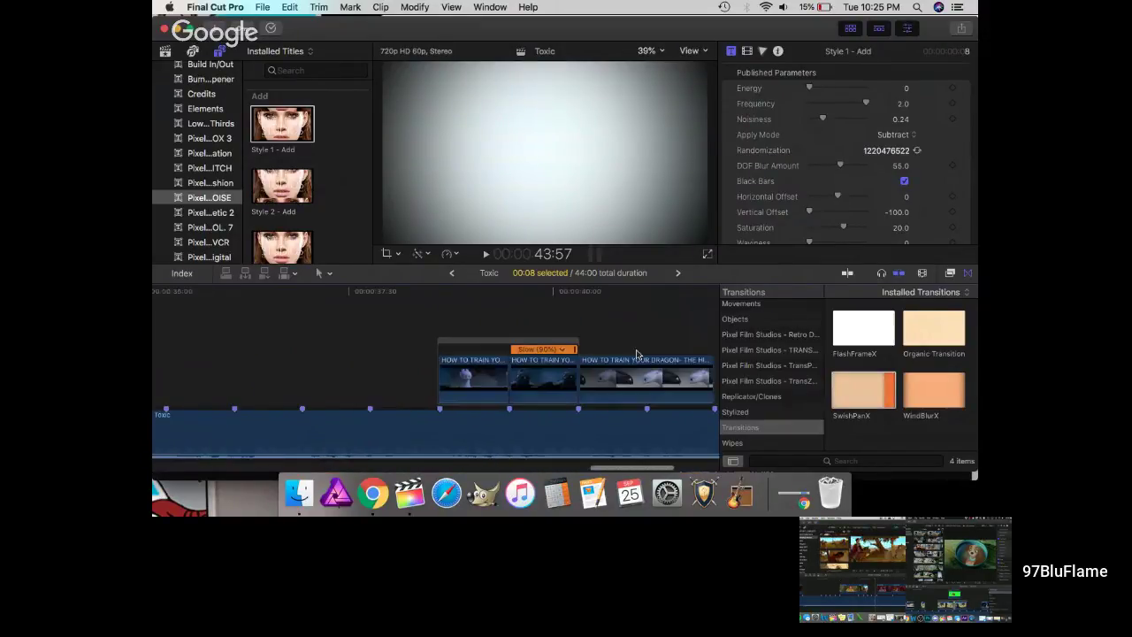
key(shift+z)
key(super+minus)
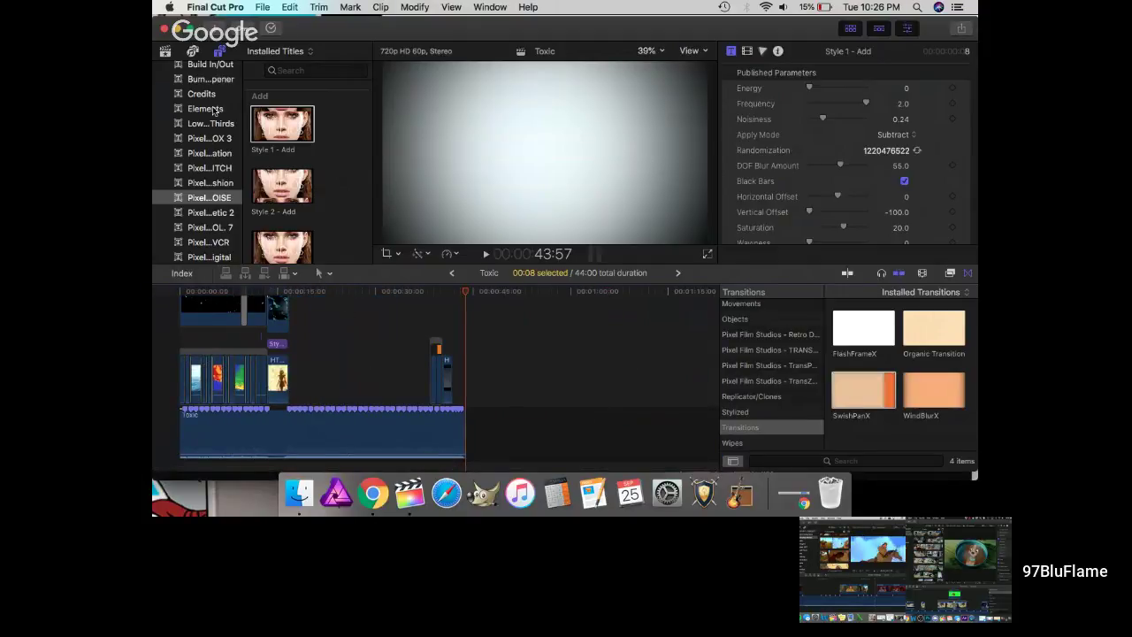
- Return to the library media and look through the HTTYD event's footage for shots to use in the Toxic project
click(164, 53)
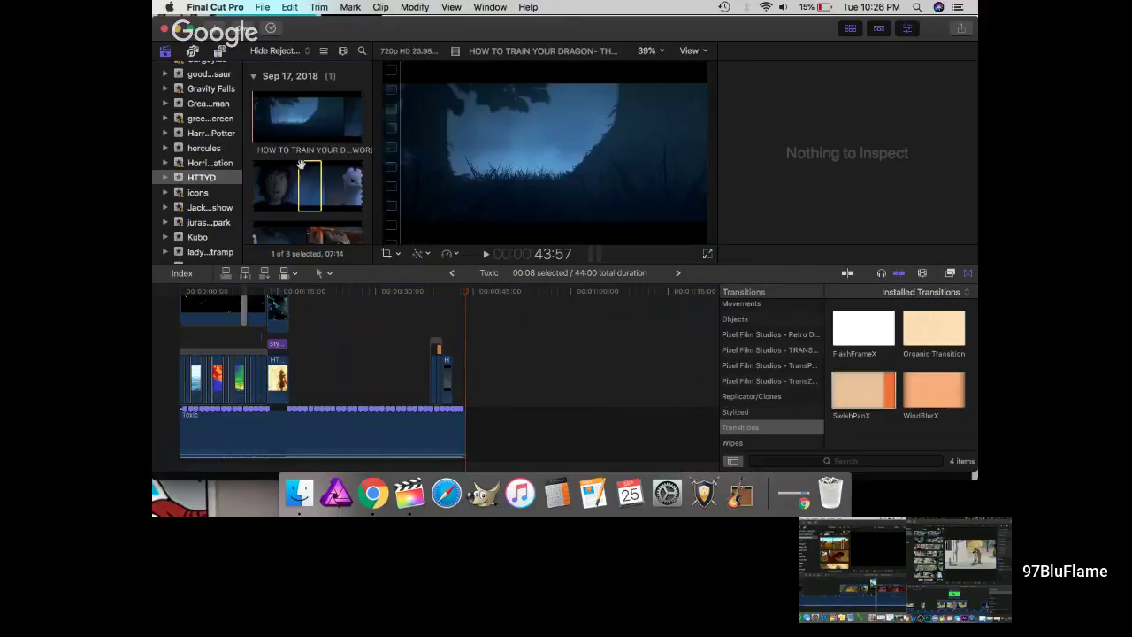
scroll(305, 168, up, 4)
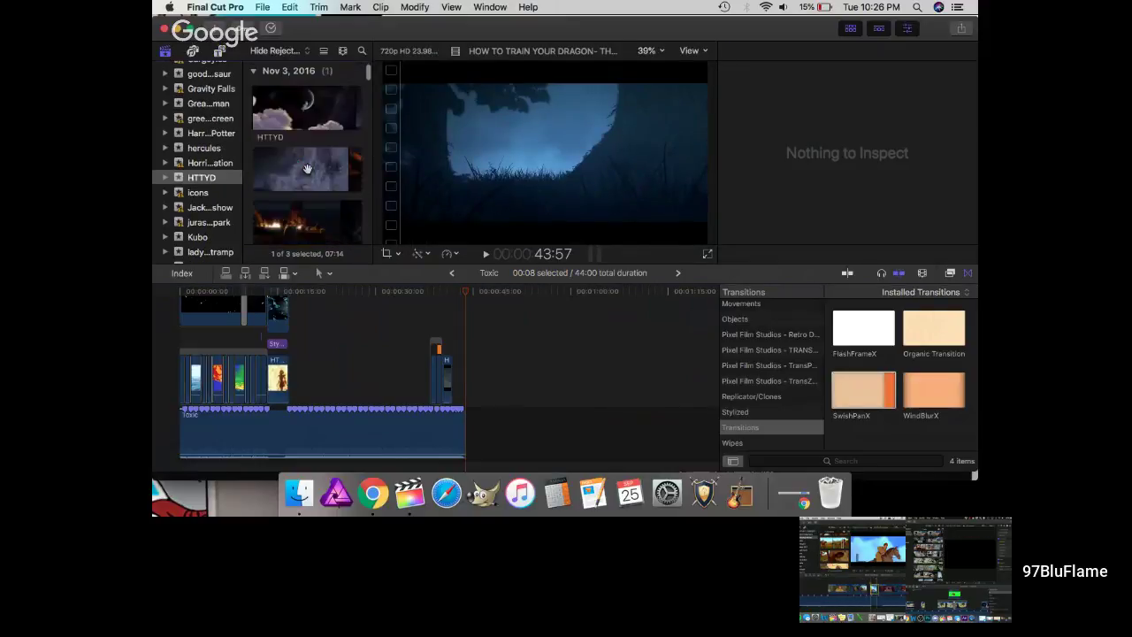
scroll(307, 168, down, 3)
scroll(306, 168, down, 8)
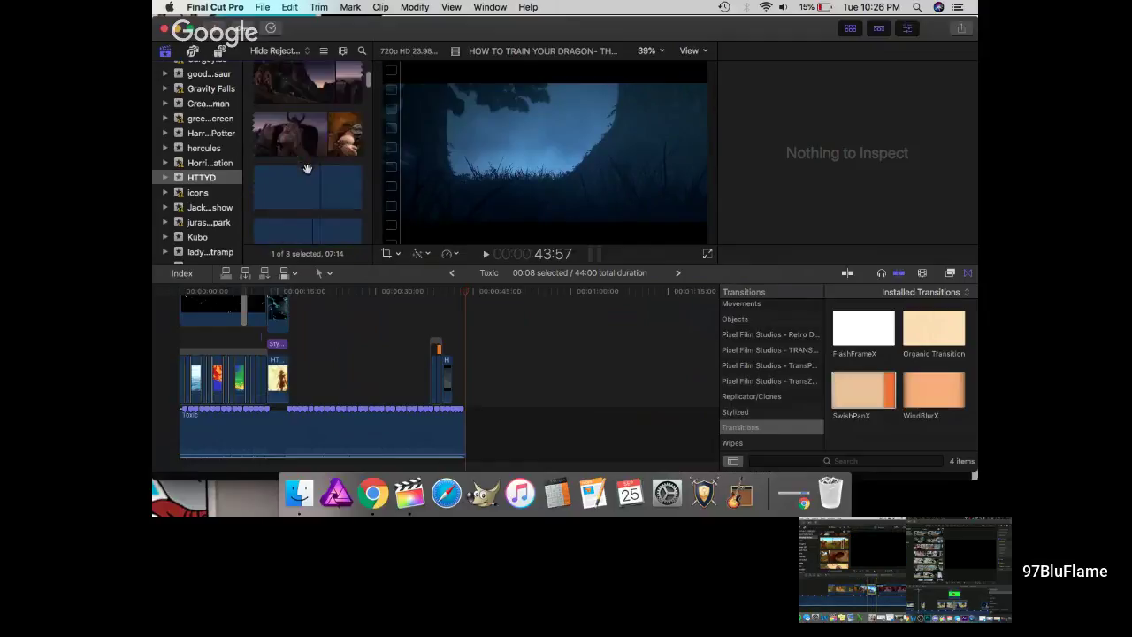
scroll(307, 168, down, 6)
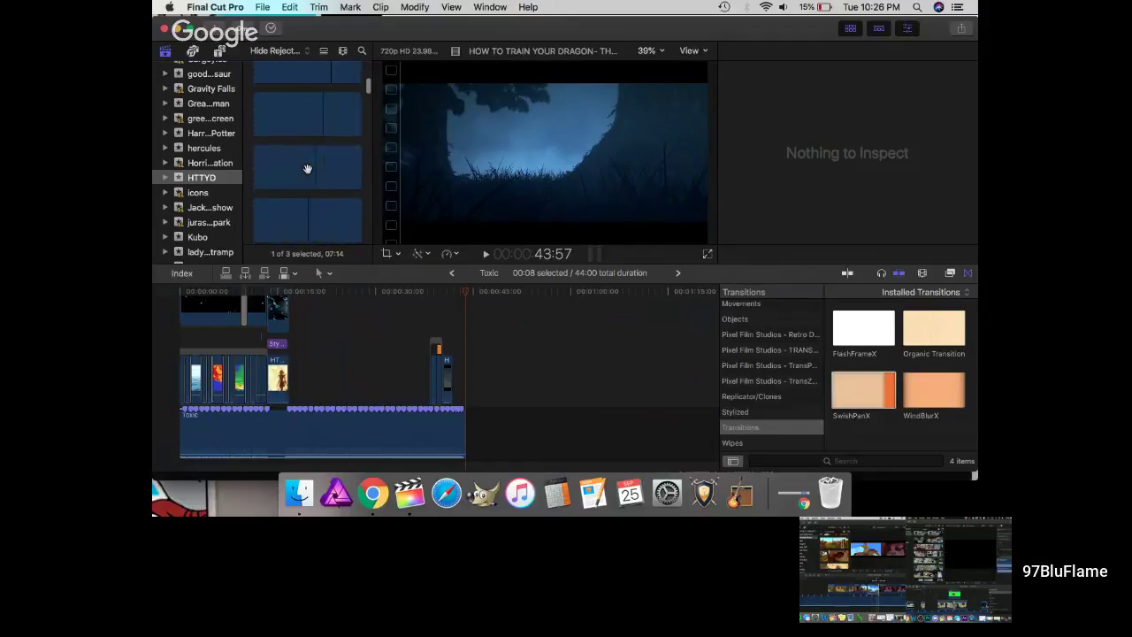
scroll(307, 168, down, 8)
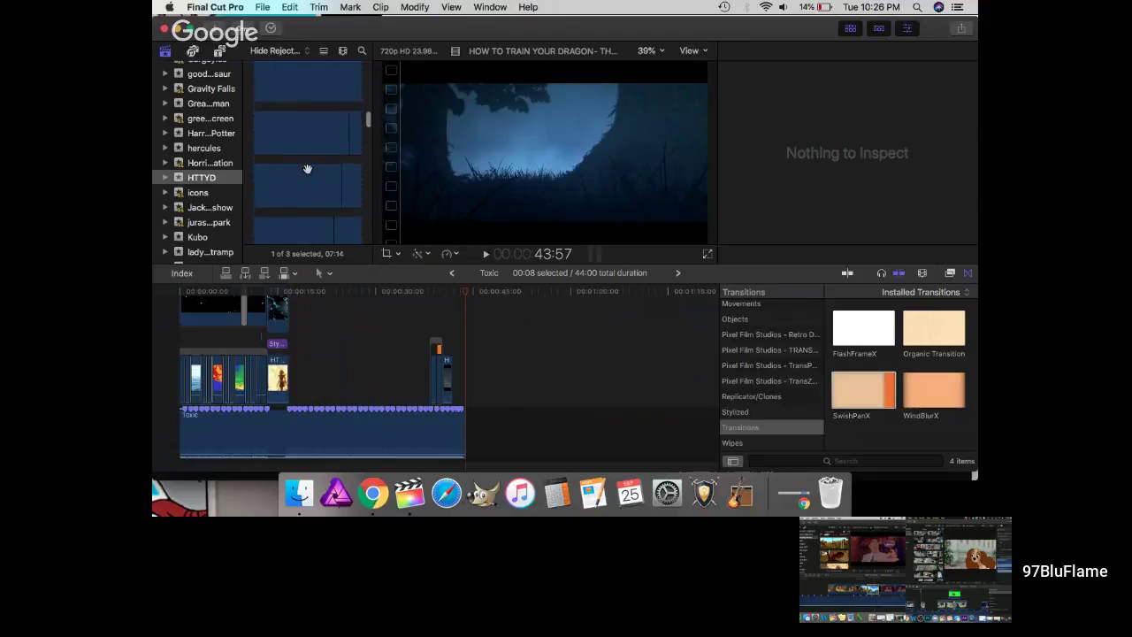
scroll(307, 172, up, 20)
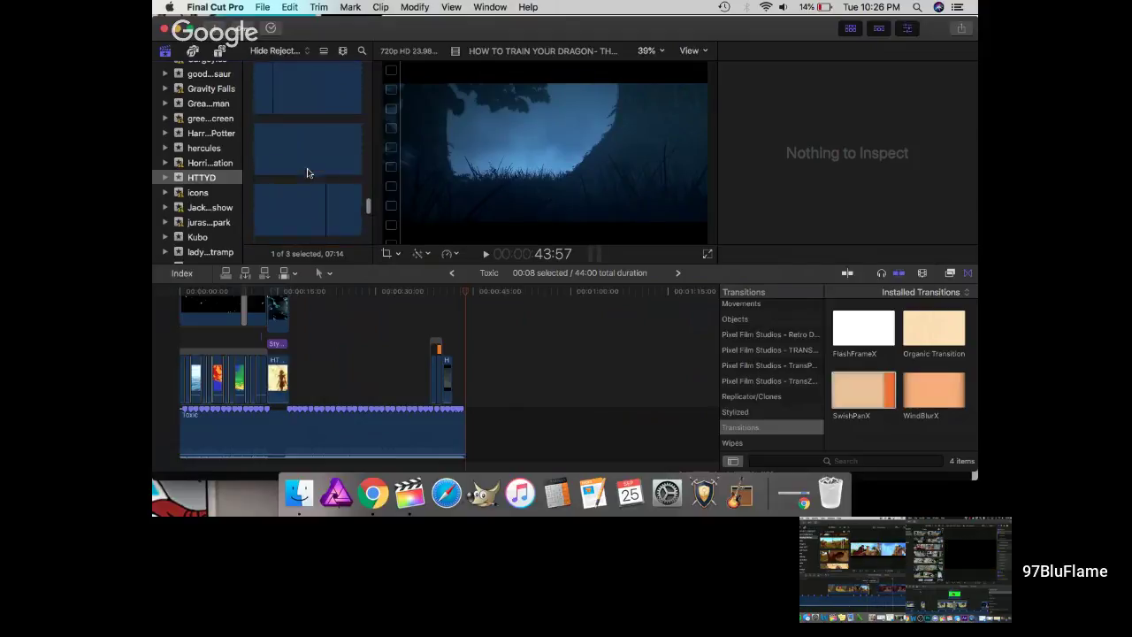
scroll(307, 173, down, 5)
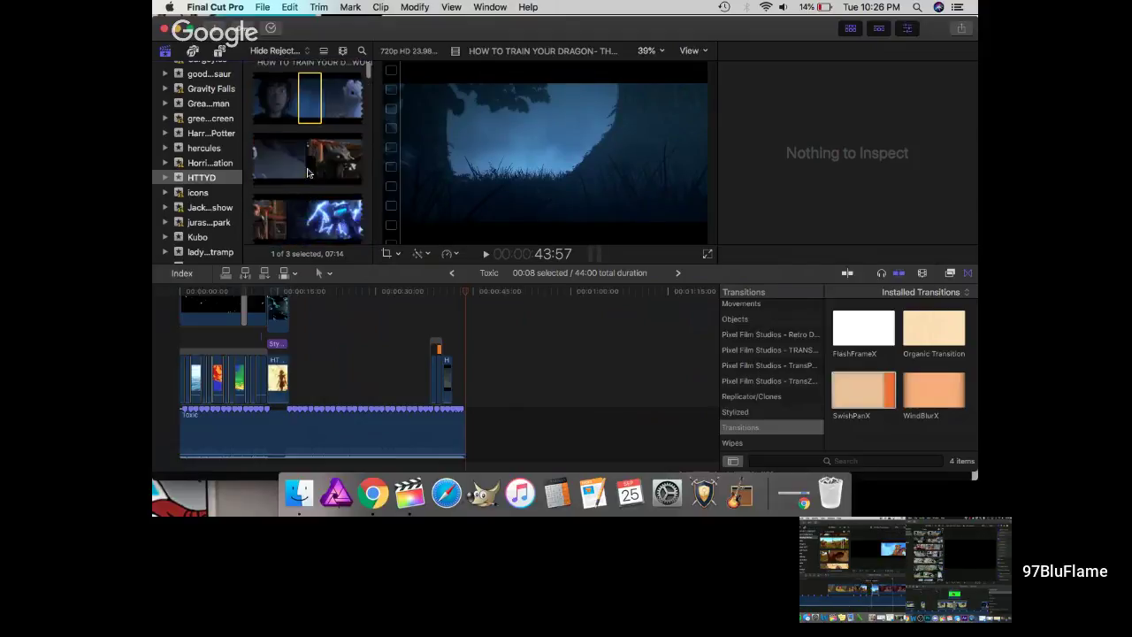
scroll(307, 173, up, 3)
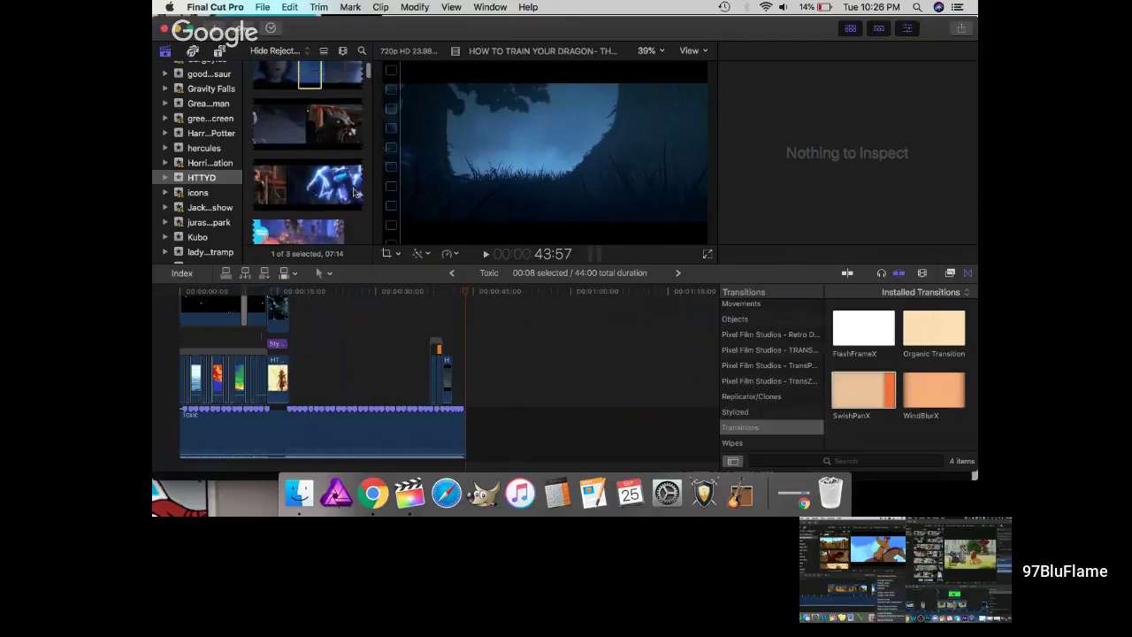
- Extend the range selection in the HOW TO TRAIN YOUR DRAGON trailer to about 02:14:06, starting at the glowing purple cave shot
drag(343, 185, 256, 104)
scroll(261, 102, up, 2)
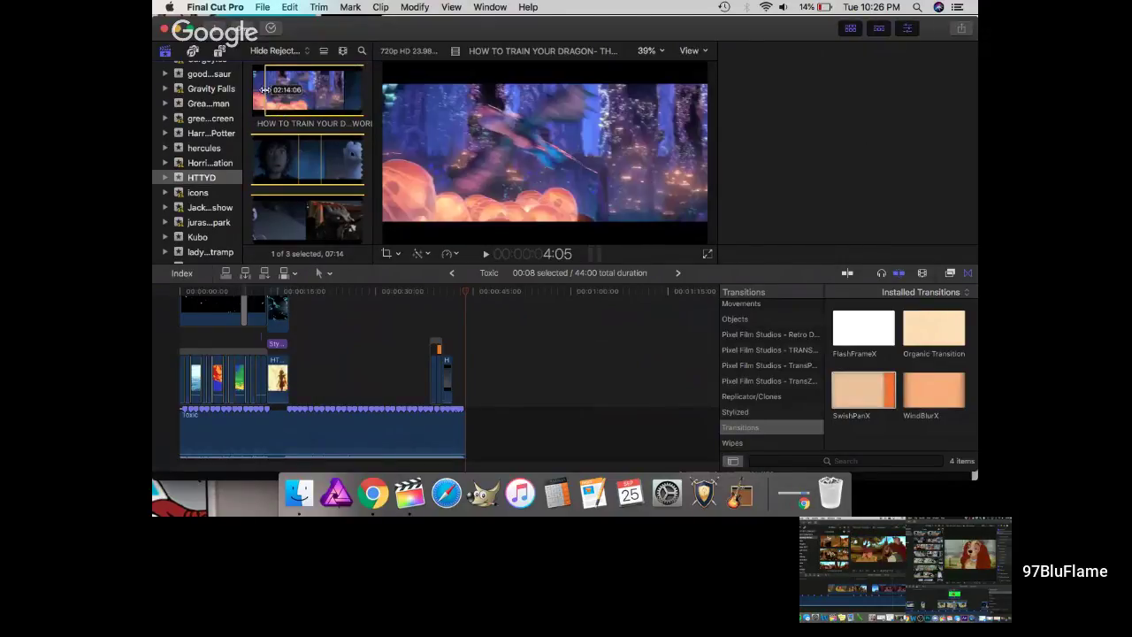
drag(263, 89, 262, 89)
key(super+4)
- Look through the HTTYD event's film footage past the trailer, from the dark opening scenes through the forest, village and night scenes
scroll(311, 157, down, 3)
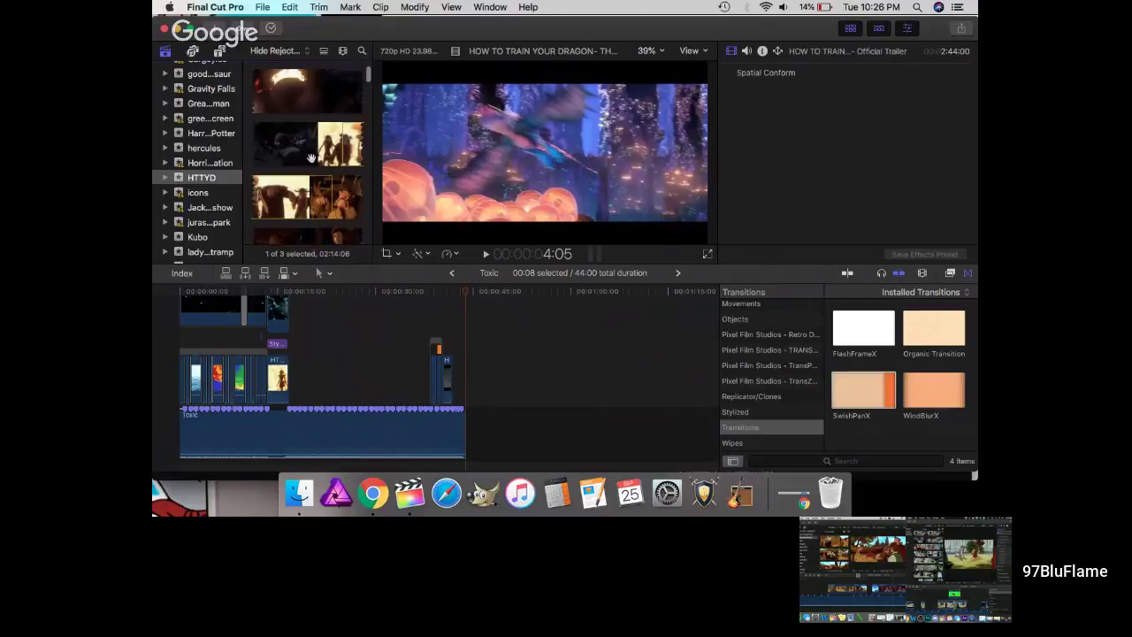
scroll(312, 158, down, 5)
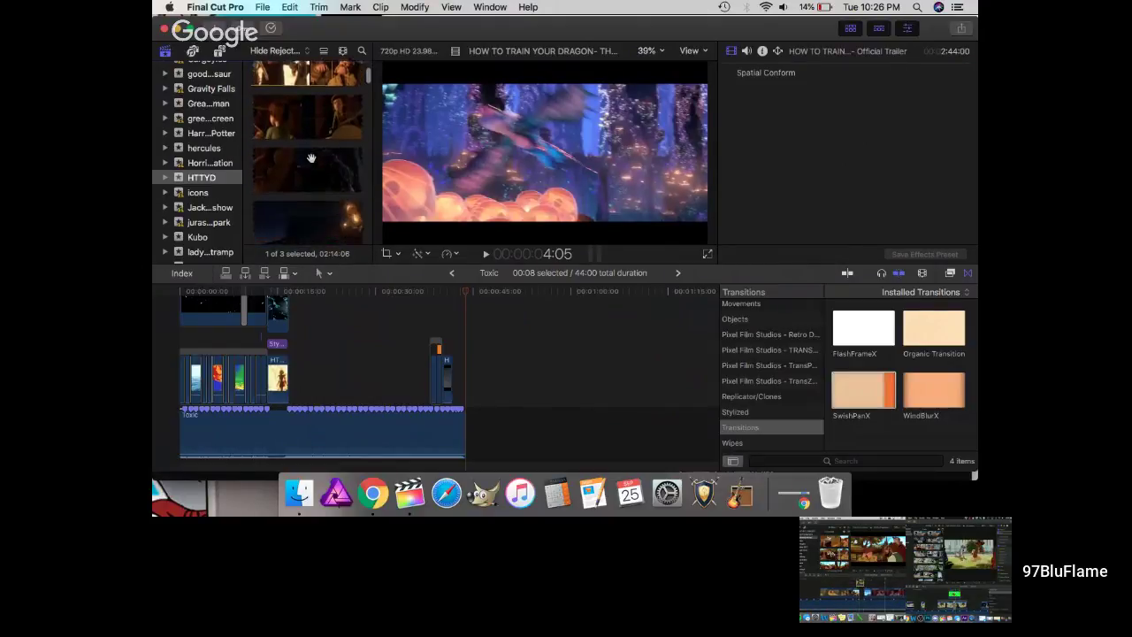
scroll(312, 157, down, 4)
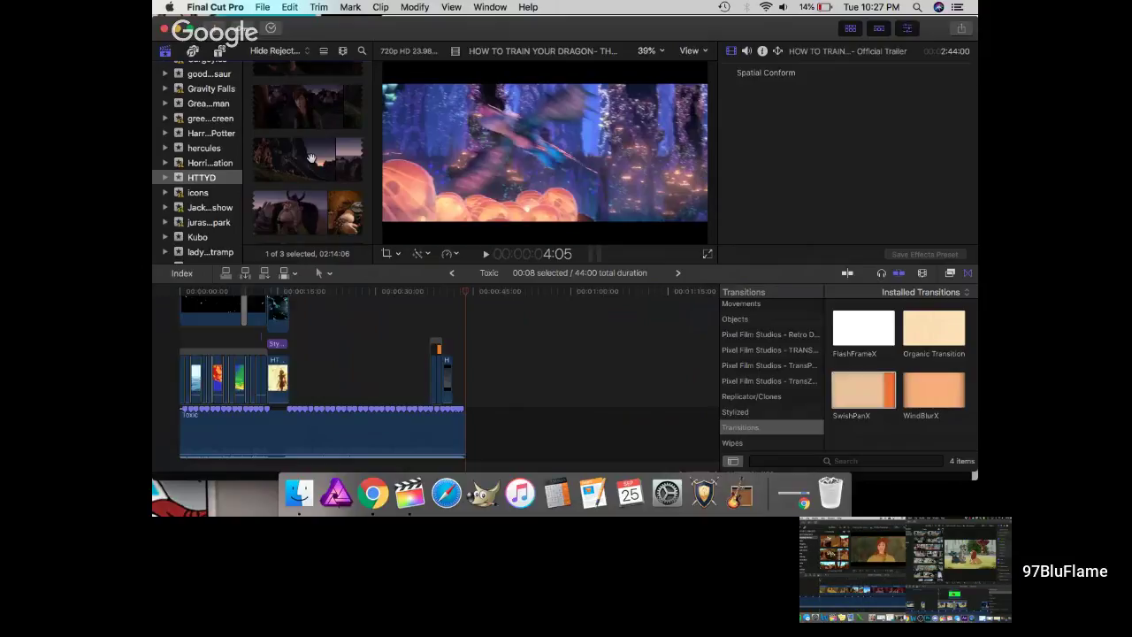
scroll(274, 197, down, 5)
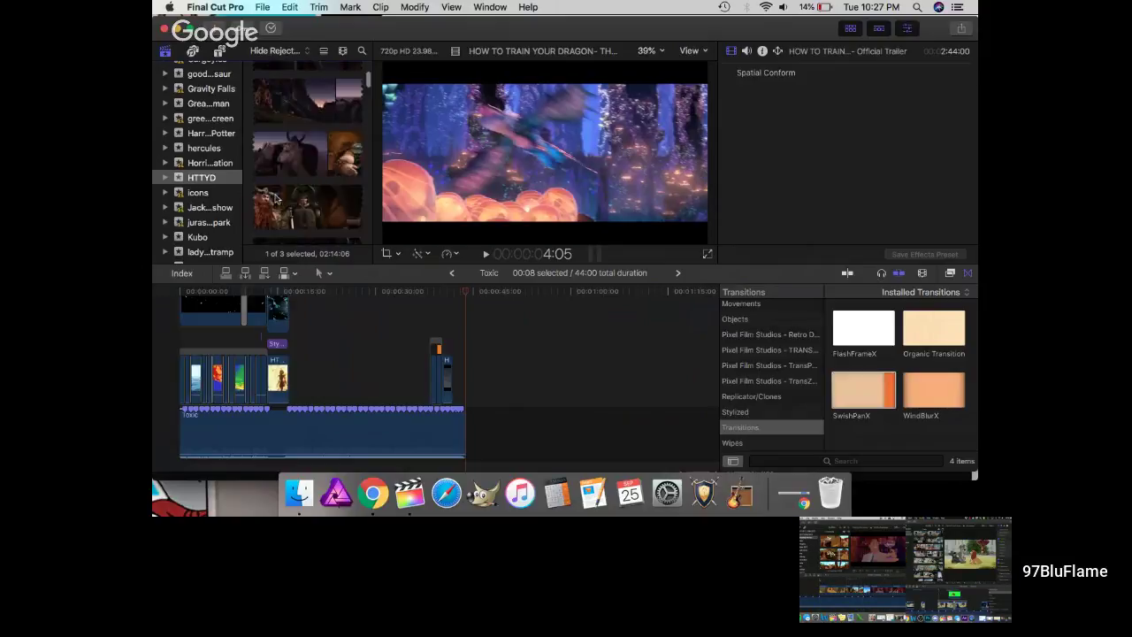
scroll(275, 198, down, 4)
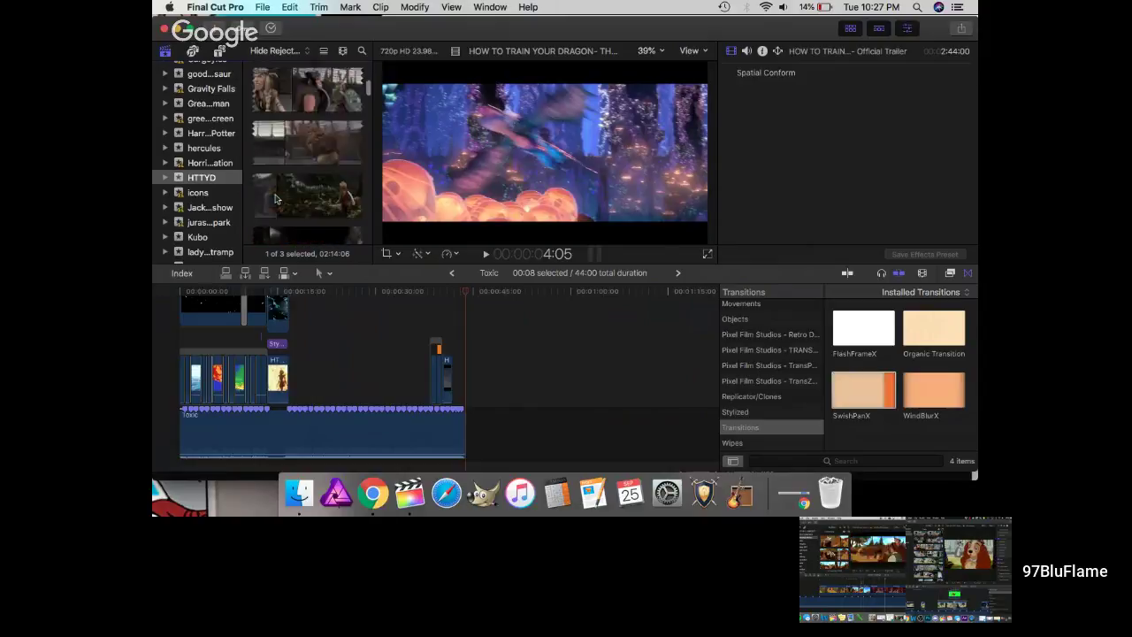
scroll(275, 199, down, 5)
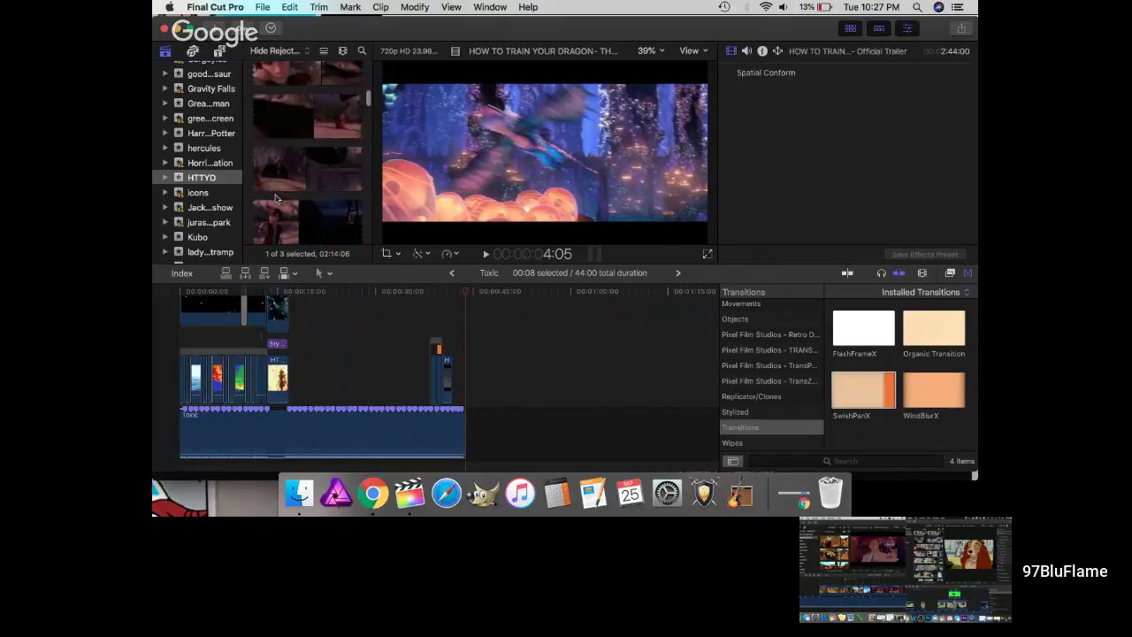
scroll(279, 204, down, 3)
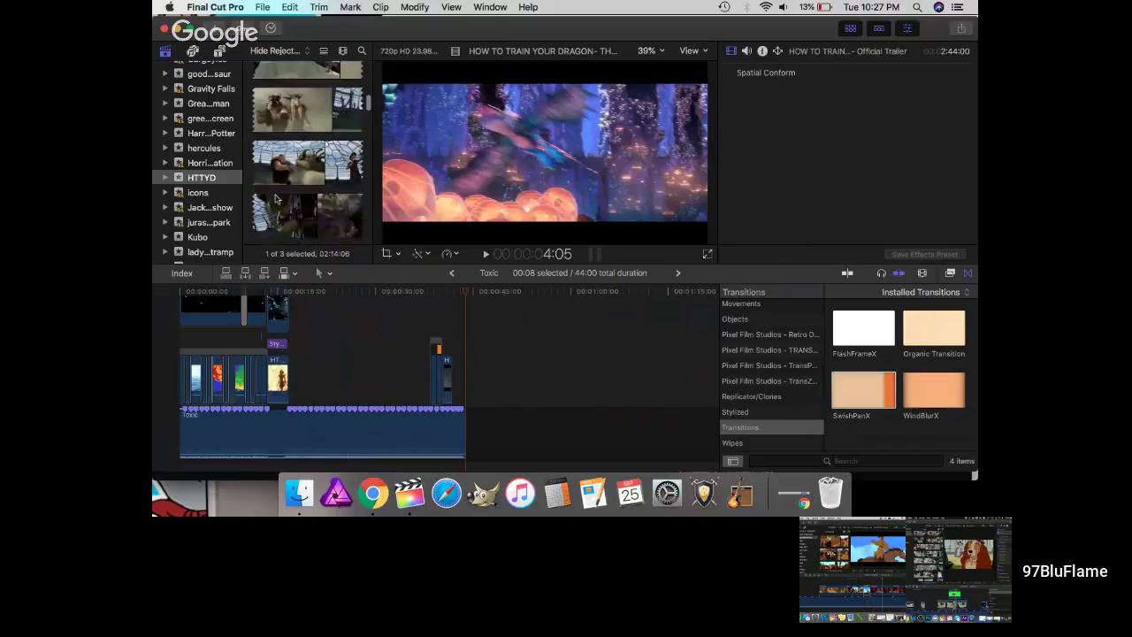
scroll(293, 216, down, 5)
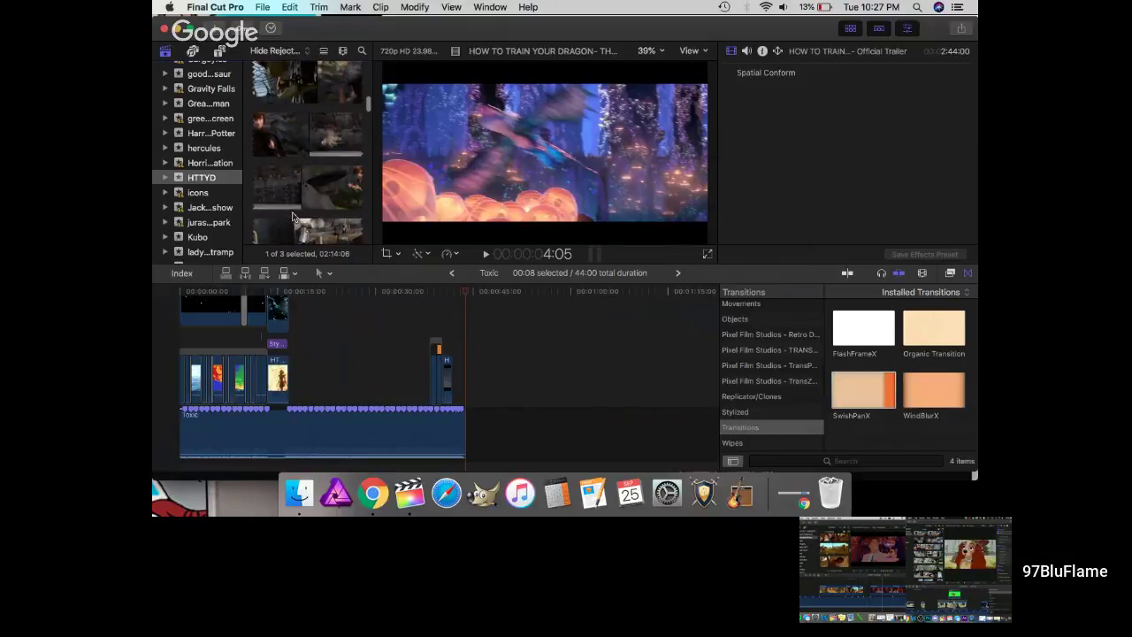
scroll(292, 217, down, 5)
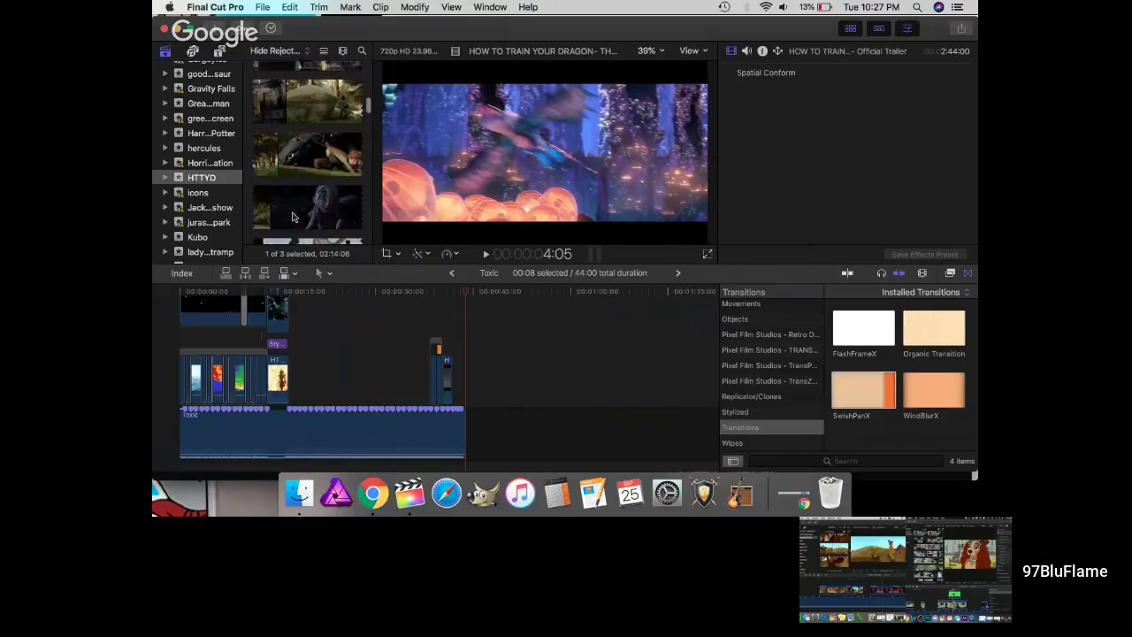
scroll(293, 217, down, 5)
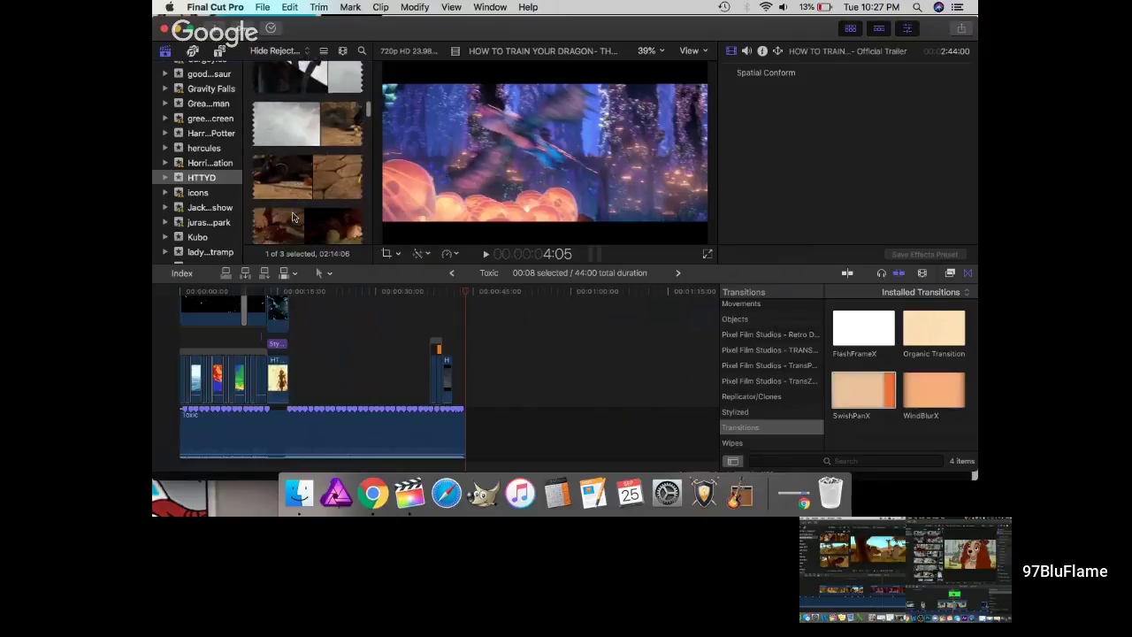
scroll(293, 217, down, 5)
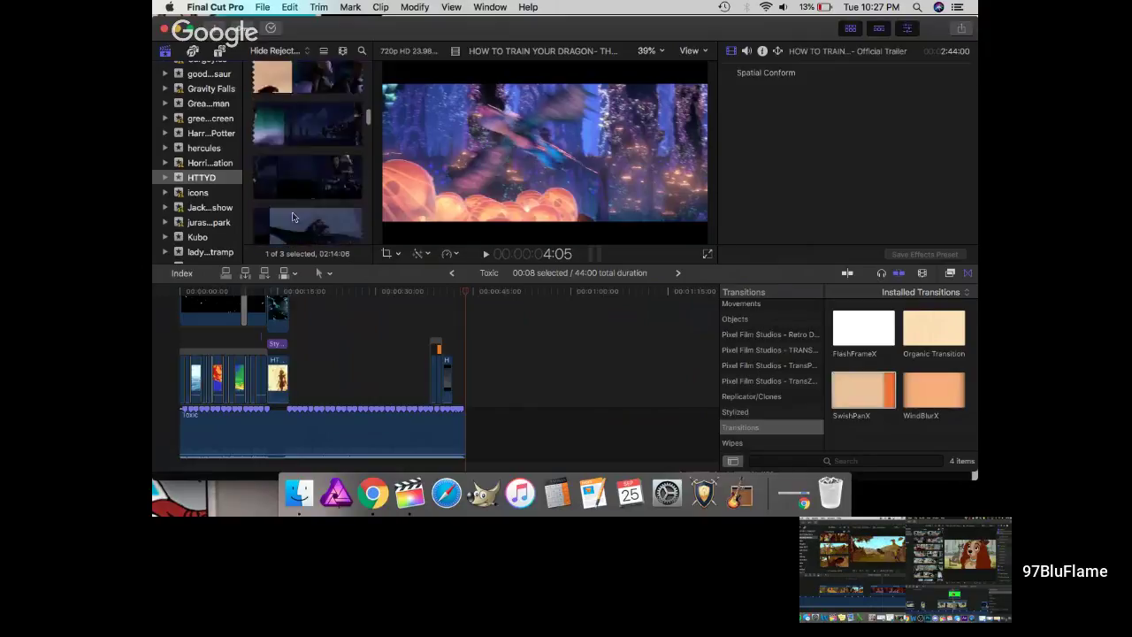
scroll(293, 216, down, 2)
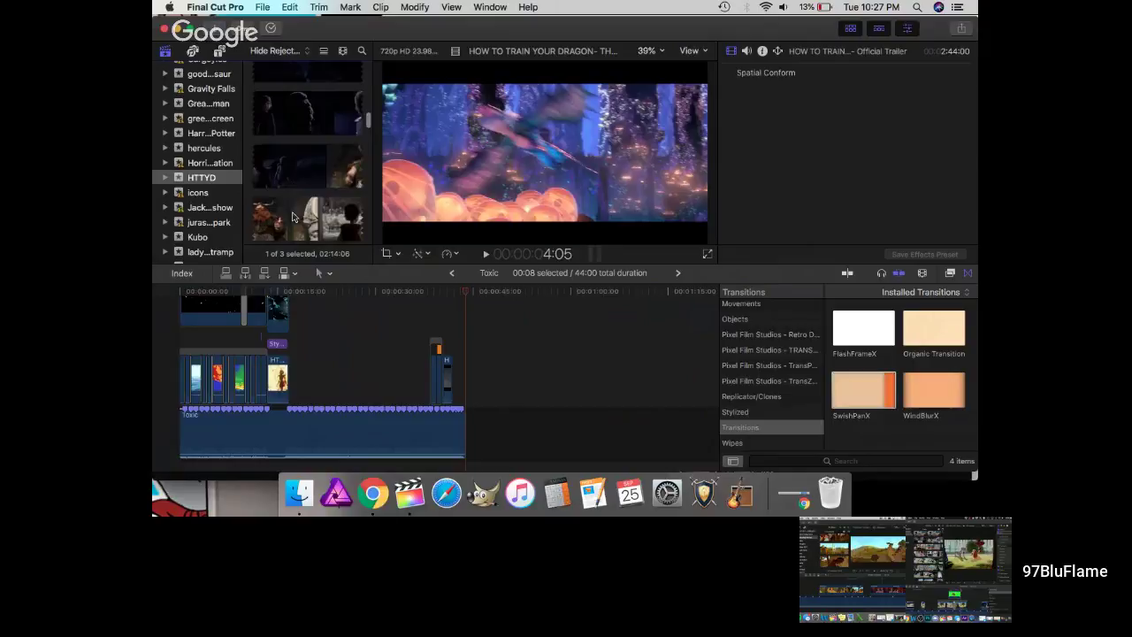
scroll(293, 217, down, 4)
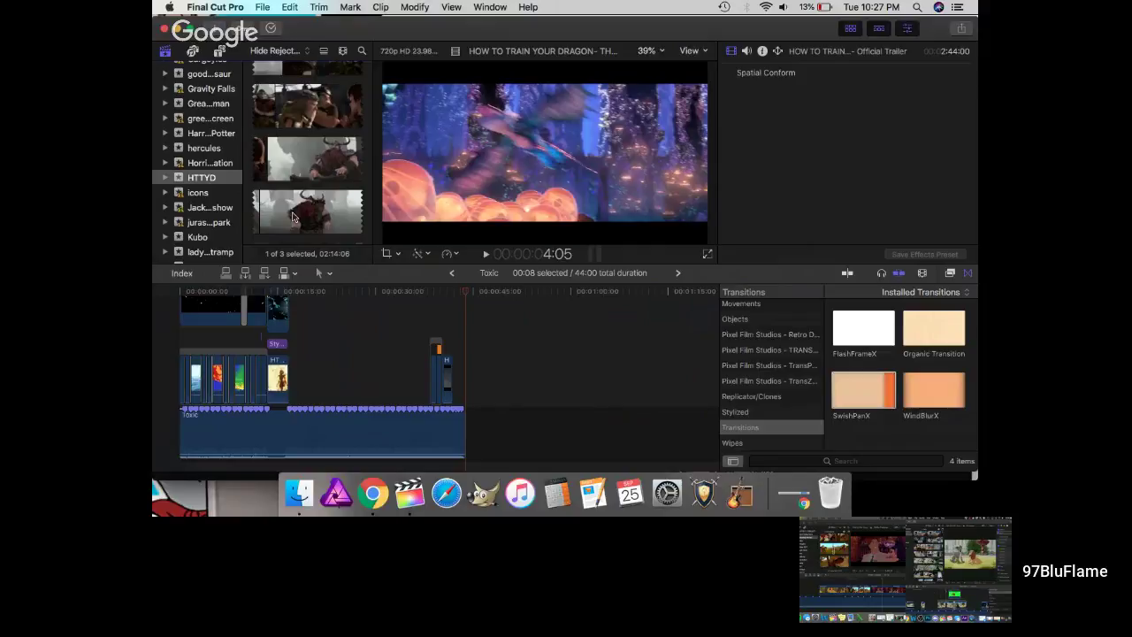
- Examine the HTTYD film's battle footage, comparing the misty Viking ship scenes, catapult shots and dragon attack shots for usable material
scroll(312, 182, down, 8)
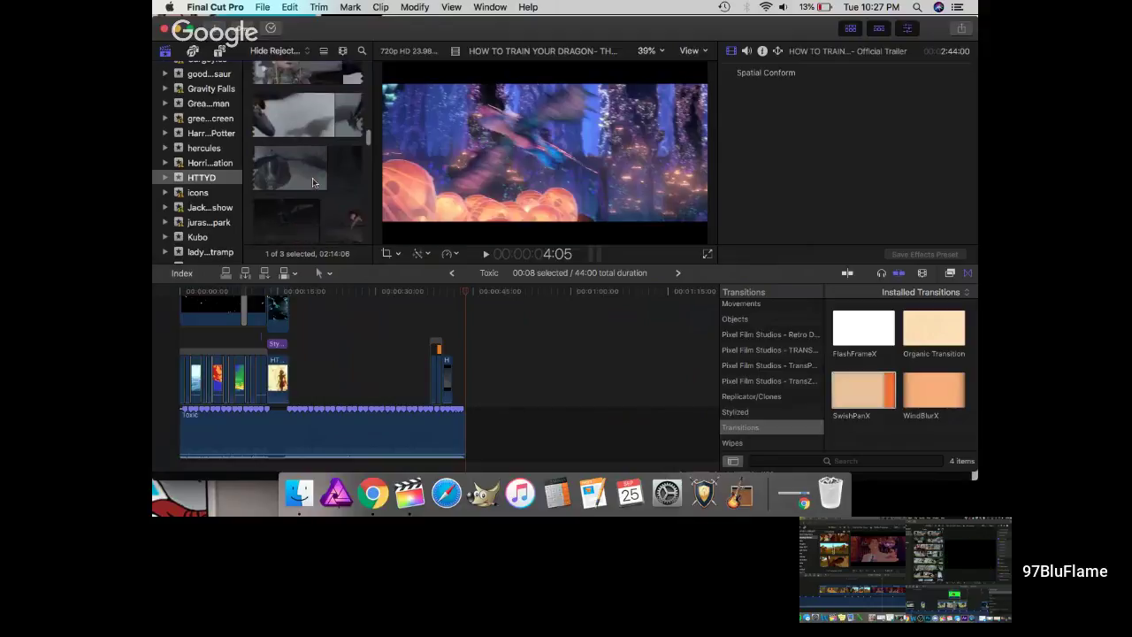
scroll(312, 182, down, 5)
scroll(312, 182, down, 5)
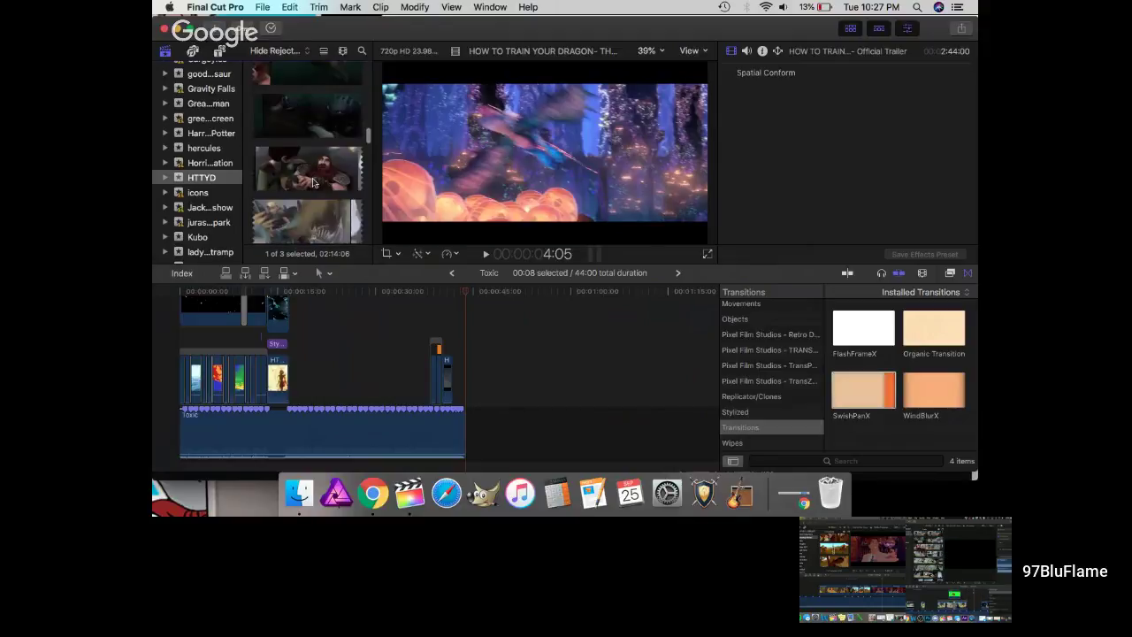
scroll(312, 183, down, 3)
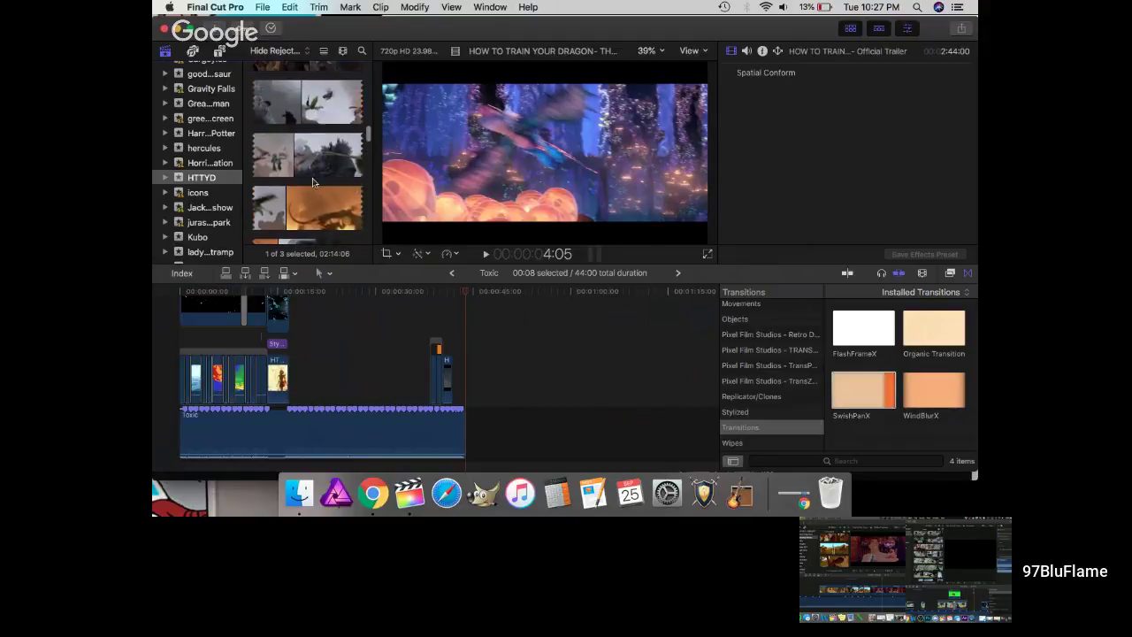
scroll(312, 183, down, 3)
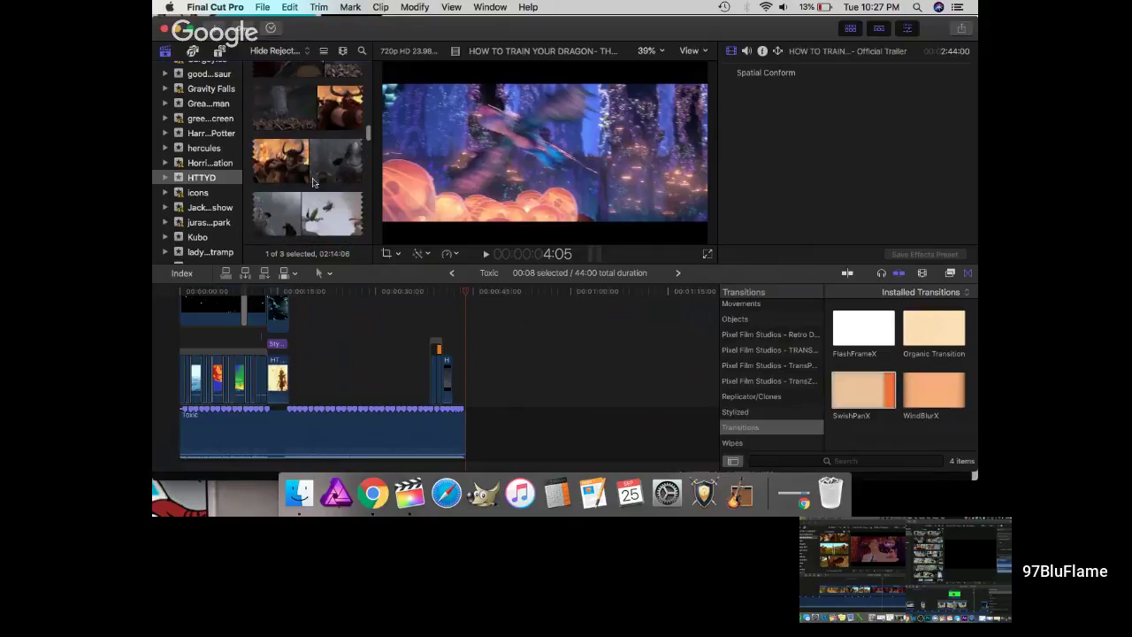
scroll(323, 169, down, 4)
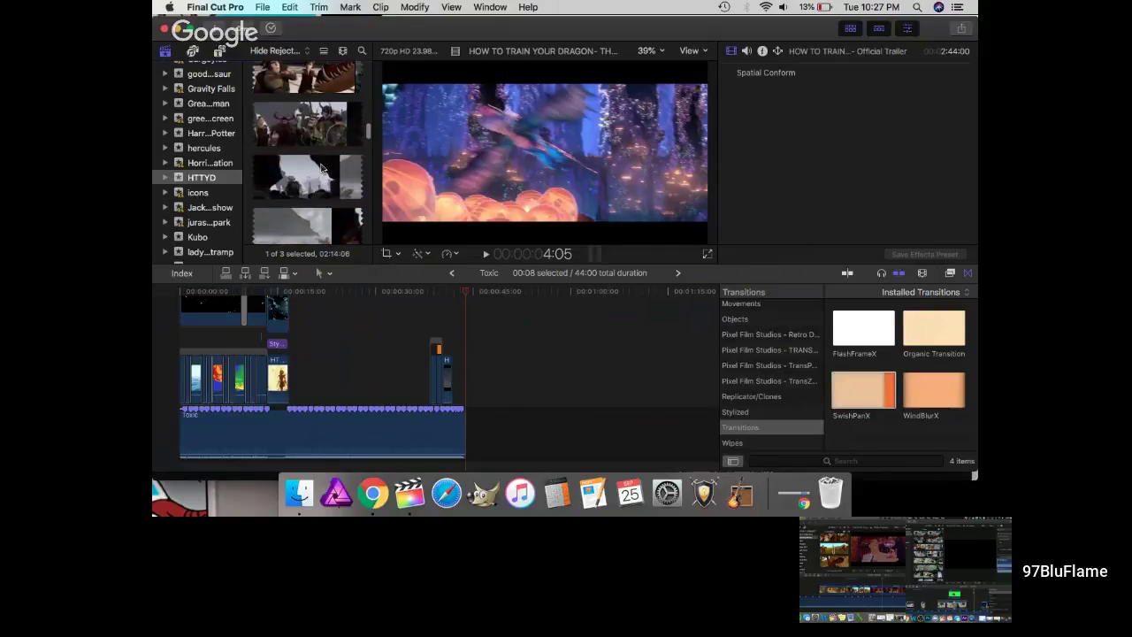
scroll(323, 169, down, 6)
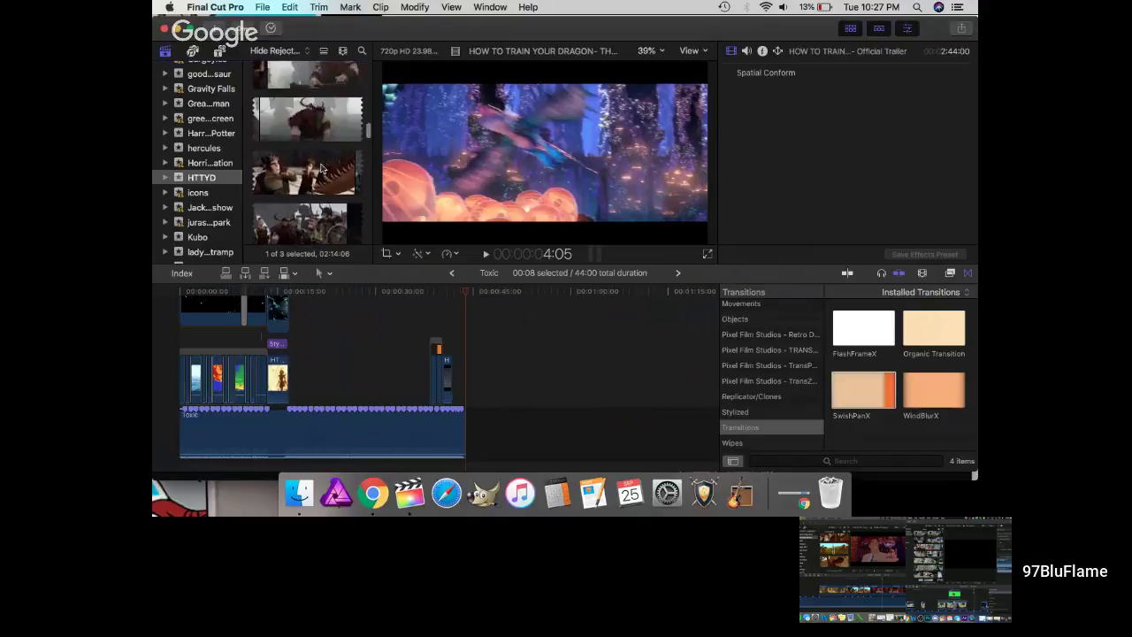
scroll(322, 169, down, 2)
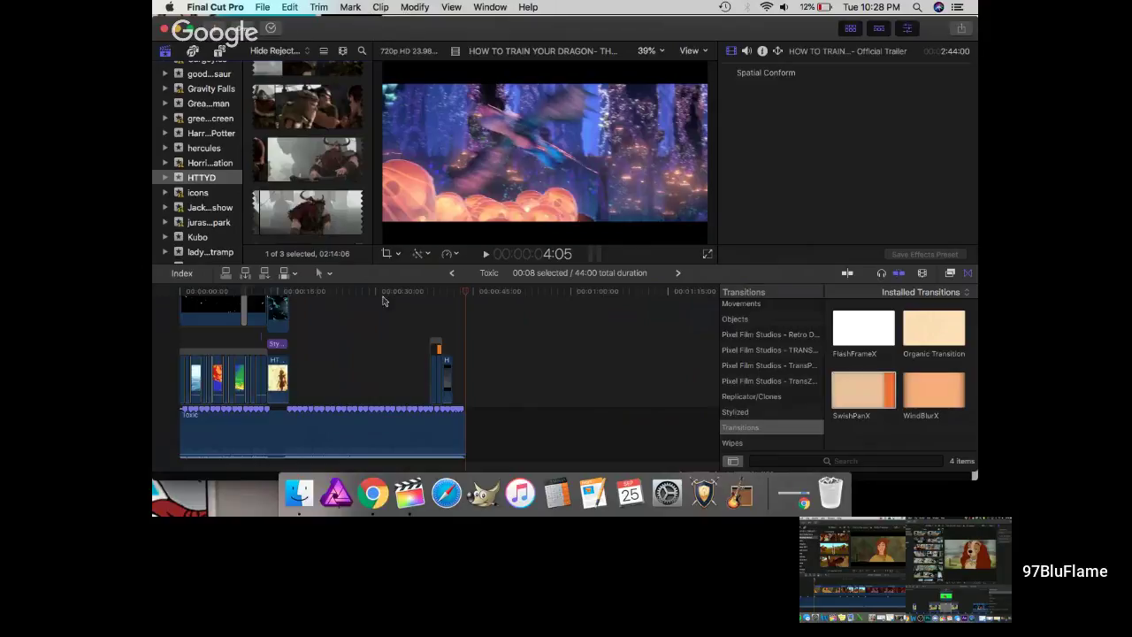
- Select a 13:02 range in the HTTYD film's cliff scene, starting at 1:07:30:00 where Hiccup watches the ships
scroll(349, 177, down, 5)
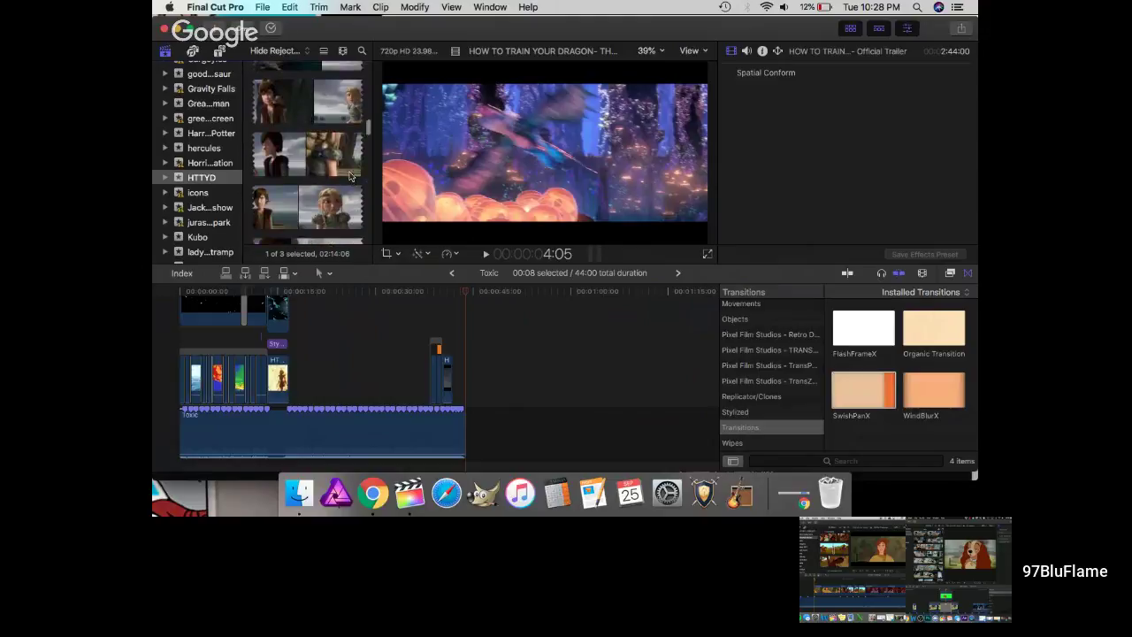
click(297, 141)
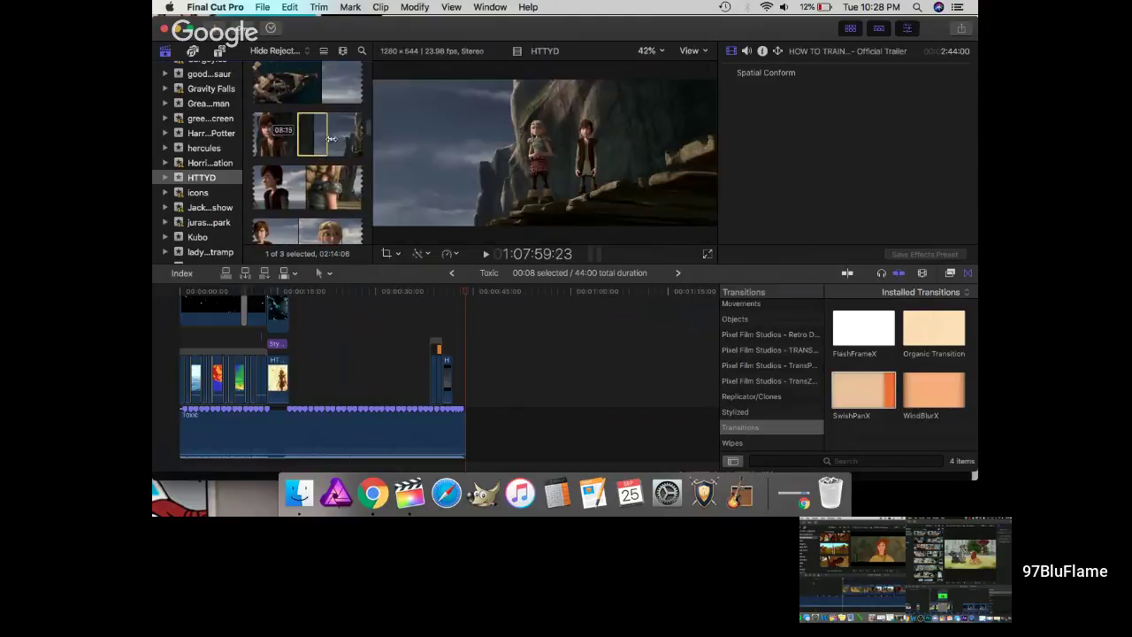
drag(261, 186, 290, 223)
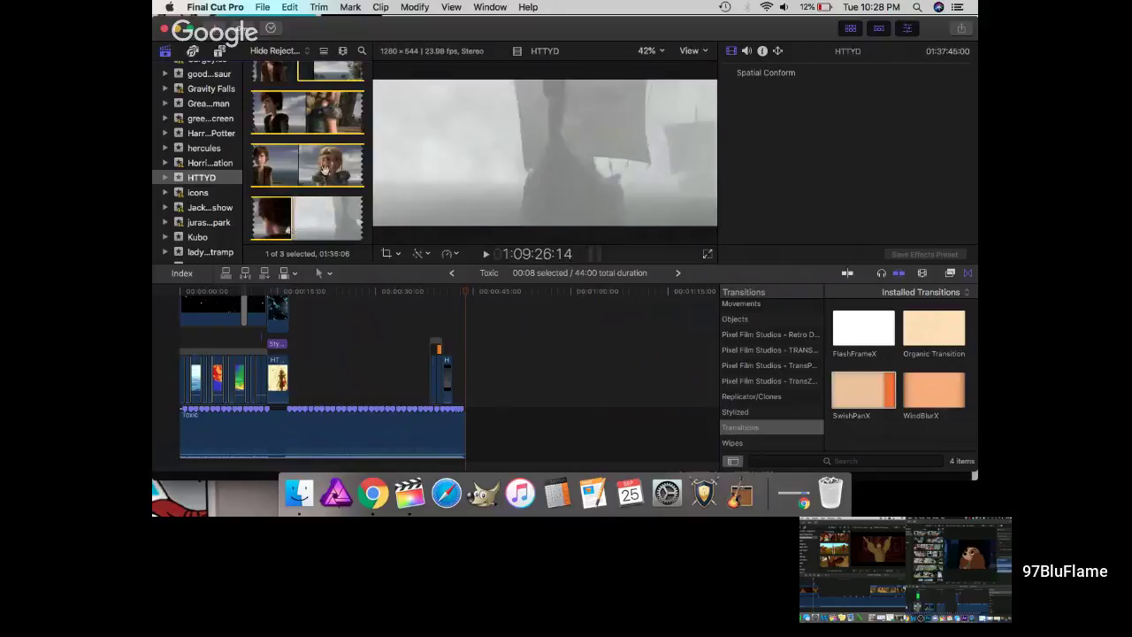
scroll(324, 170, down, 2)
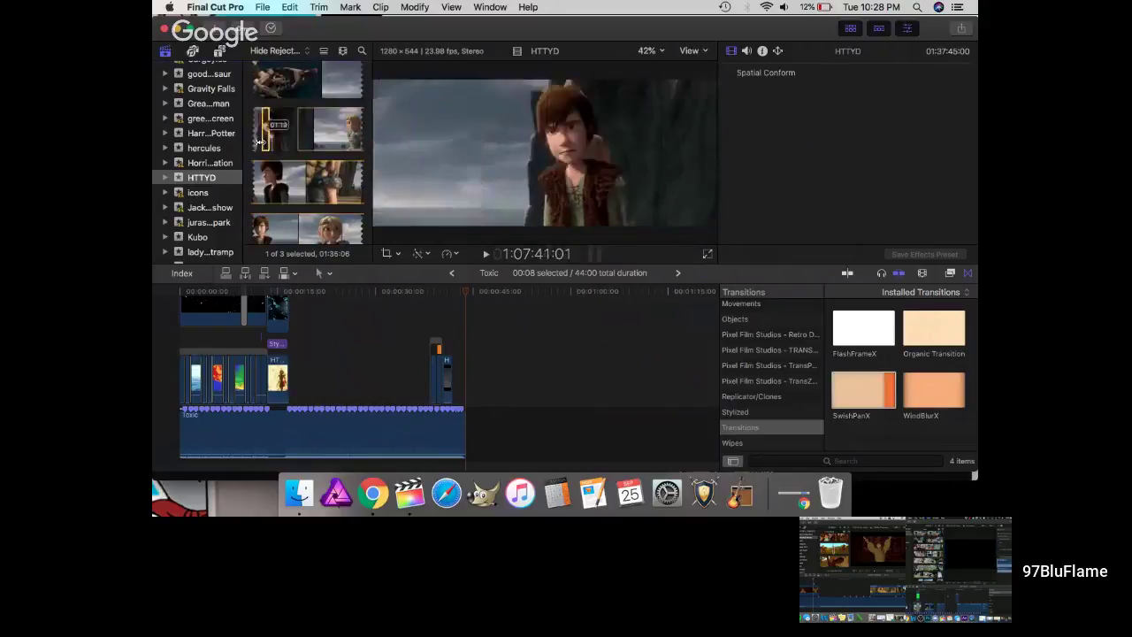
scroll(318, 124, up, 1)
drag(352, 82, 332, 82)
- Find the foggy beach scene after the HTTYD battle and select about 05:03 around the horned Vikings at 1:24:12:10
scroll(334, 145, down, 10)
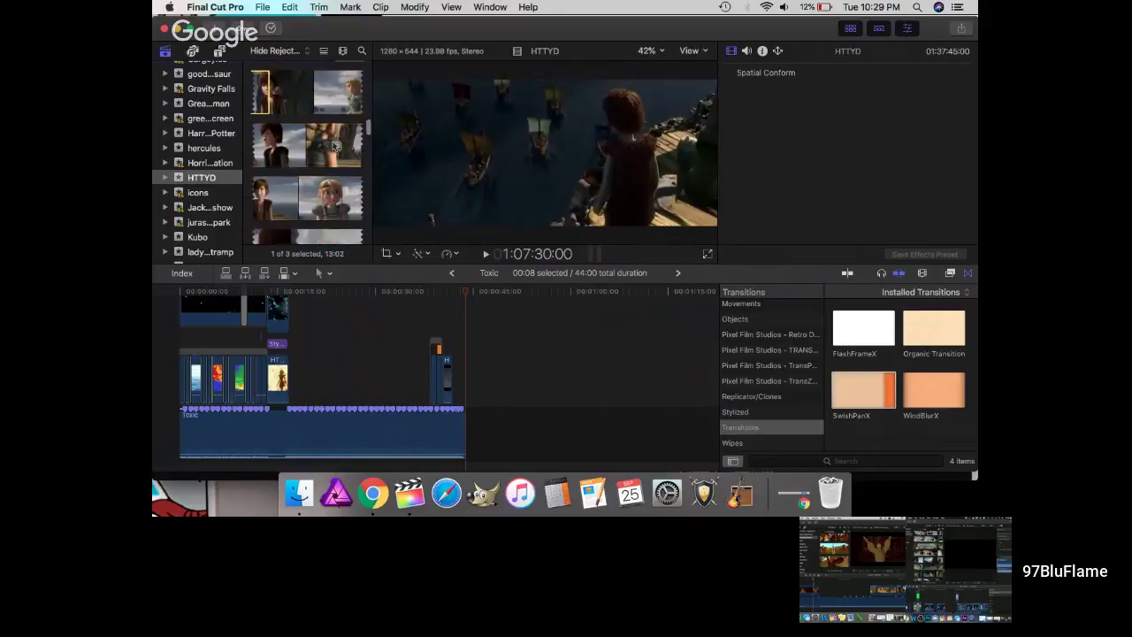
scroll(334, 145, down, 3)
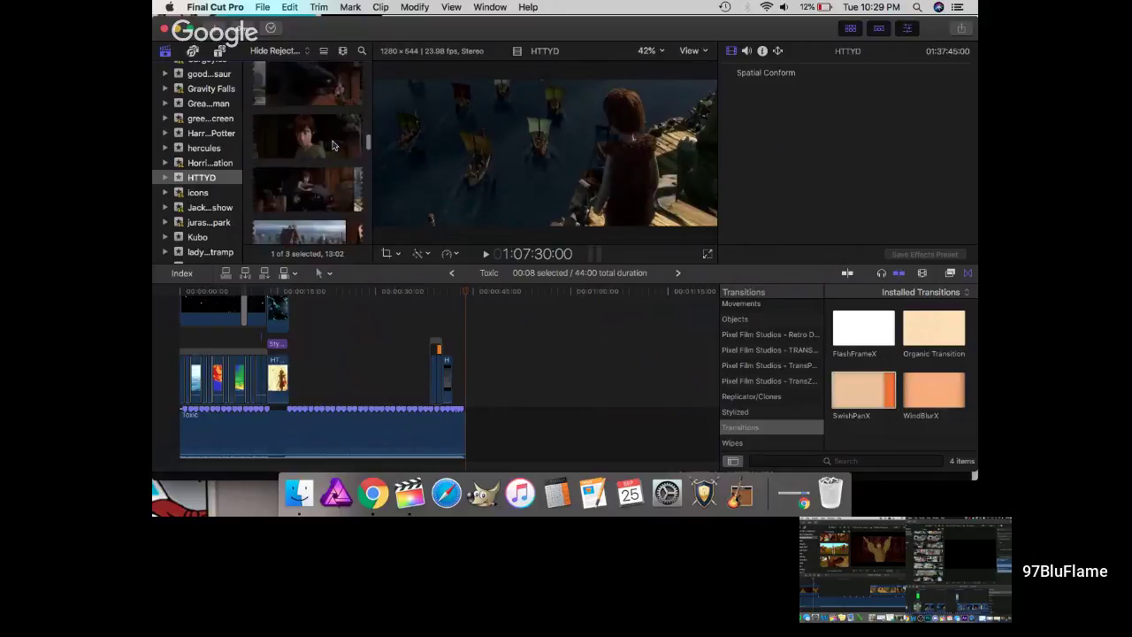
scroll(334, 145, down, 5)
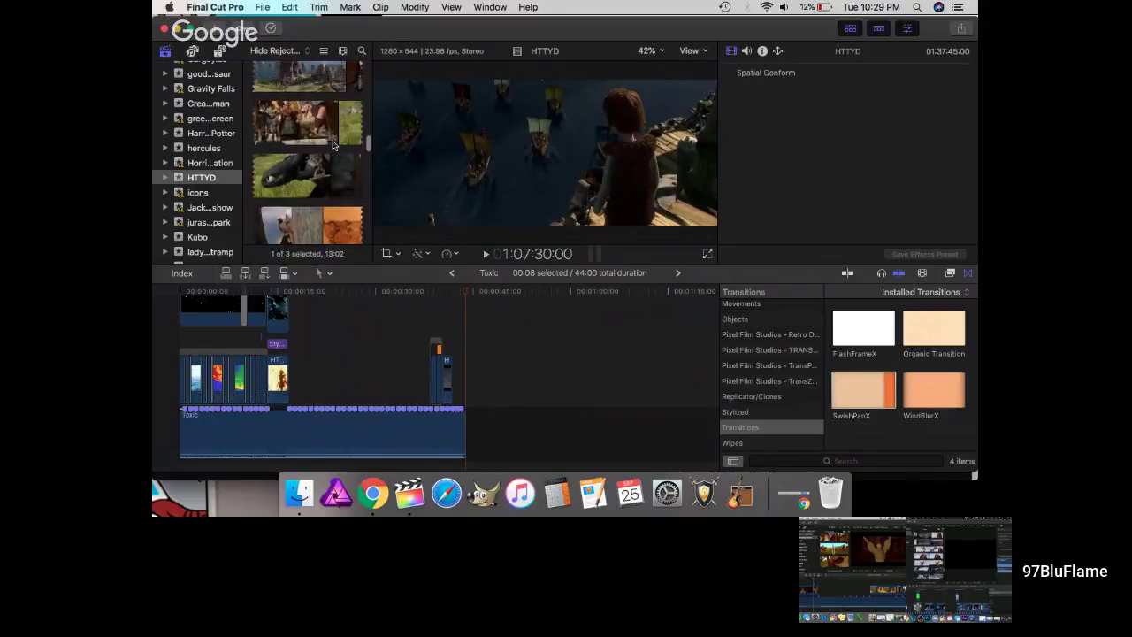
scroll(334, 145, down, 5)
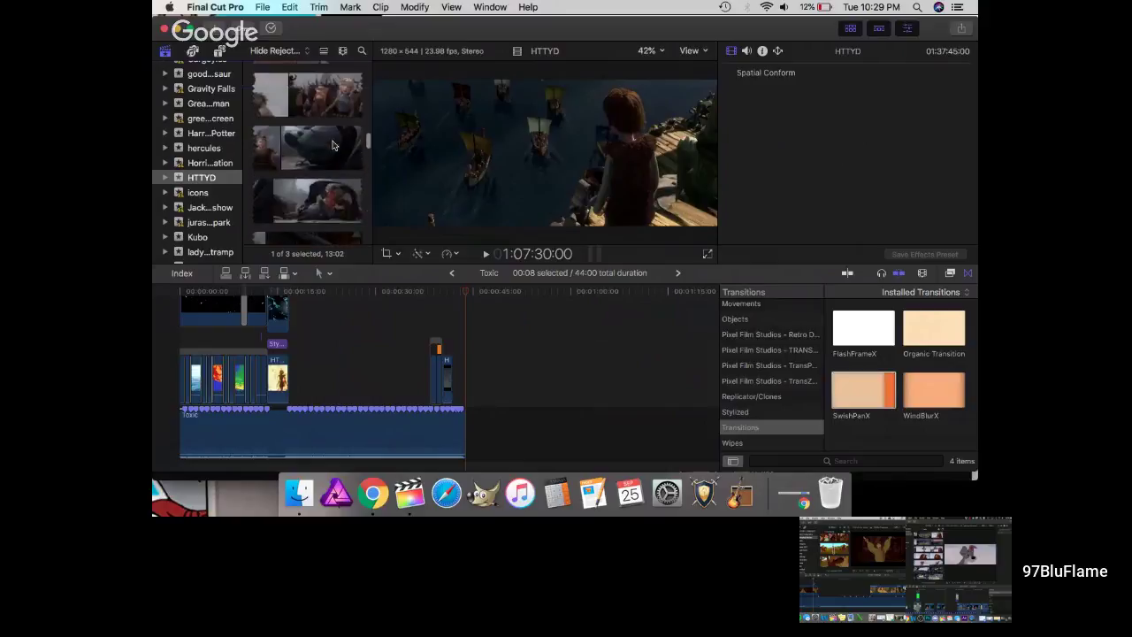
click(334, 164)
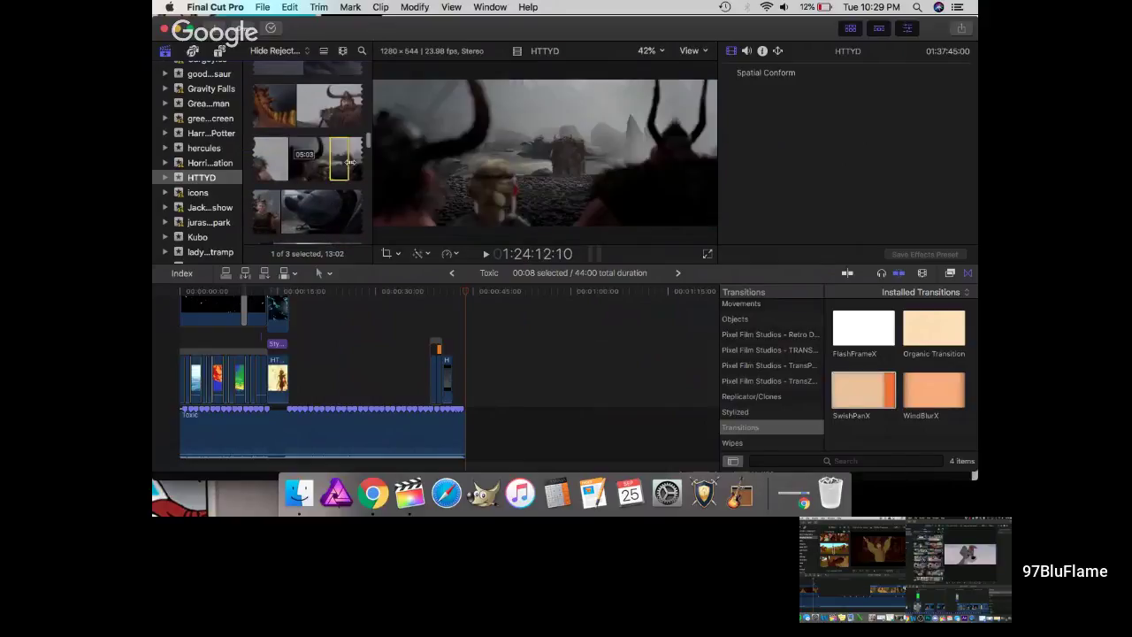
- Select a range of about 28:14 in the HTTYD film's battle footage, starting at 1:22:34:13 with Hiccup riding Toothless
scroll(295, 213, down, 3)
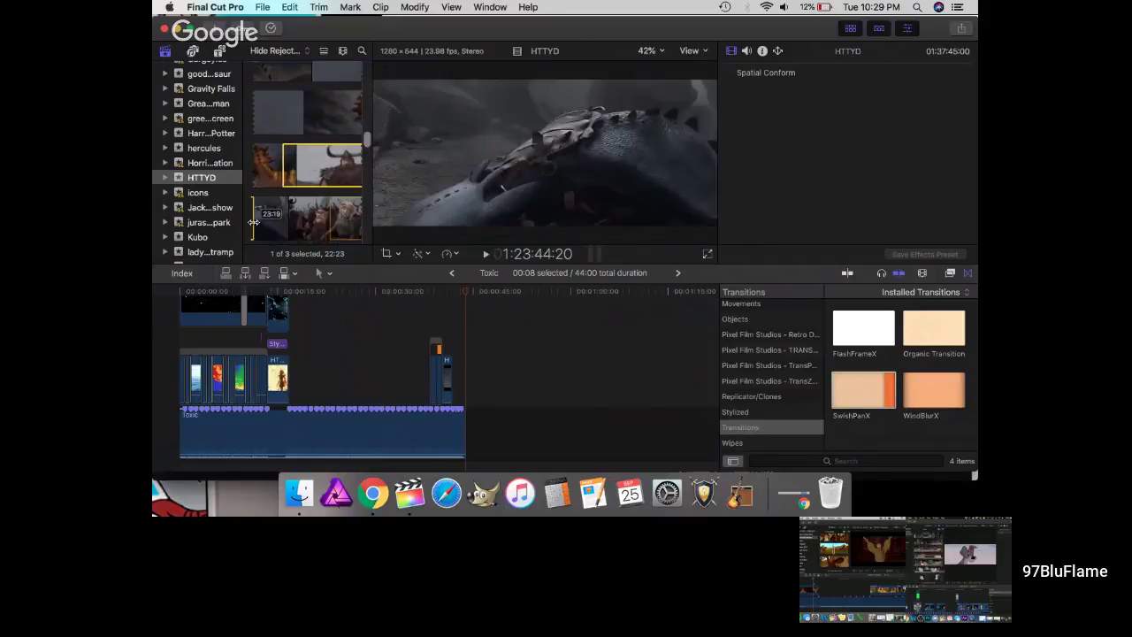
scroll(318, 200, down, 3)
scroll(318, 200, down, 2)
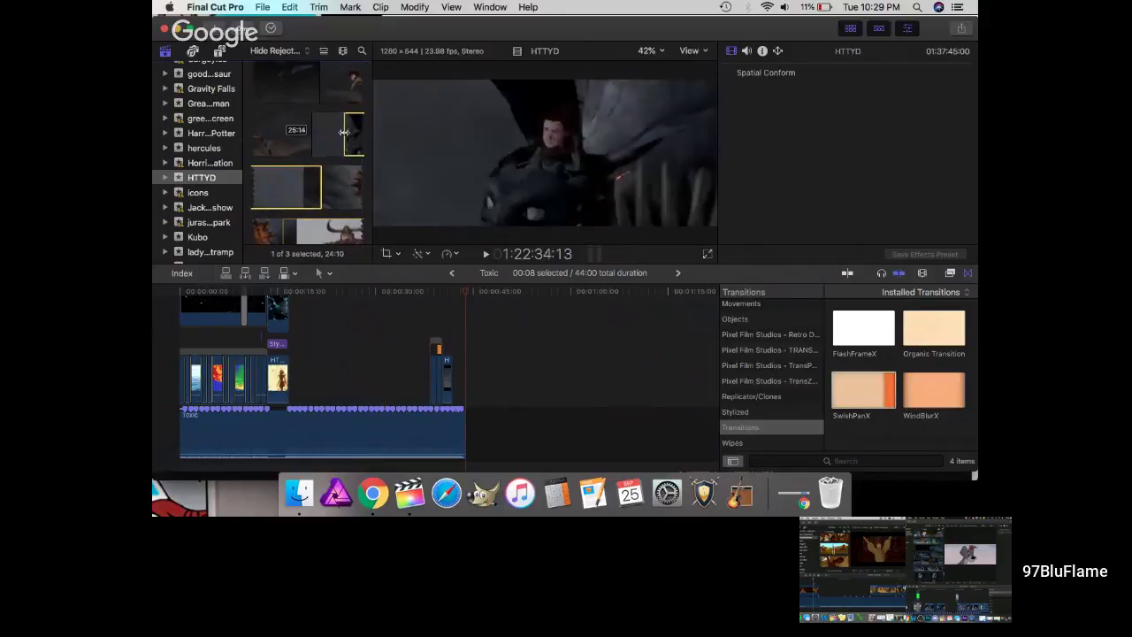
- Select a 57:08 range of the HTTYD dragon rider battle shots, from 1:19:02:00 to 1:19:59:07
drag(316, 132, 258, 94)
scroll(265, 115, up, 3)
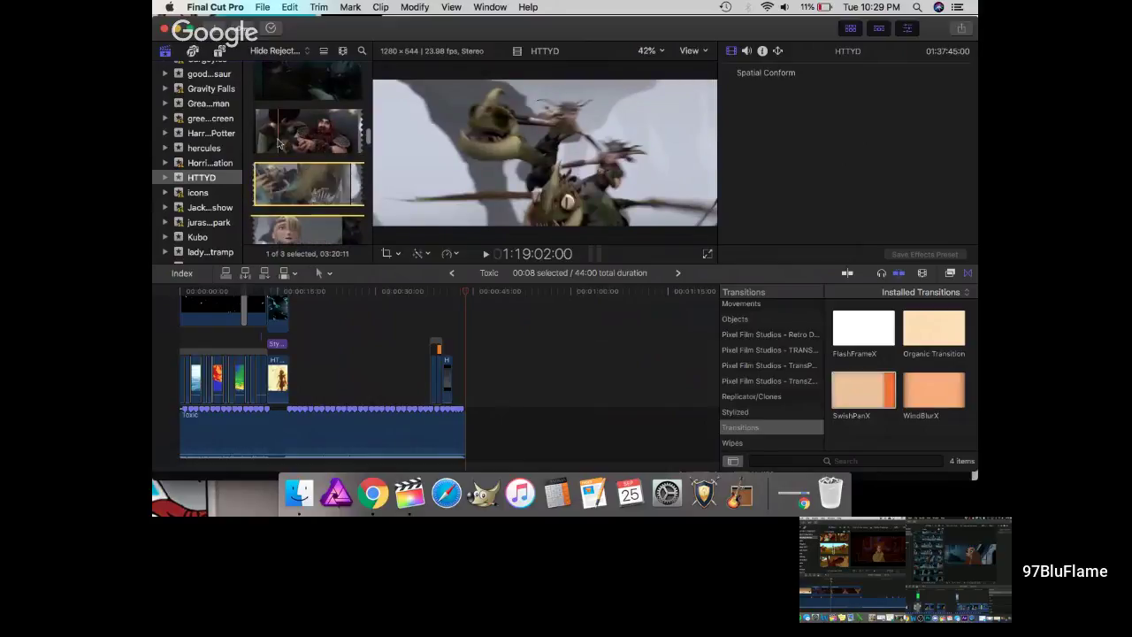
drag(280, 144, 254, 222)
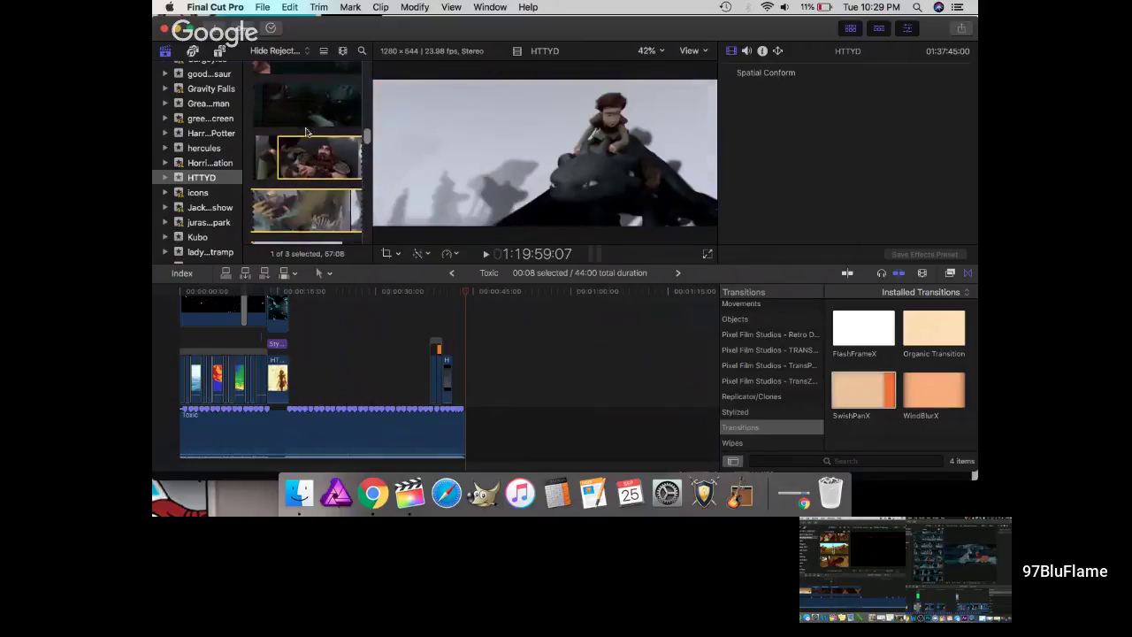
- Select an 18:12 range of the roaring dragon shots at 1:15:48:00, followed by a 22:18 range of the Viking ship scene at 1:10:20:21
scroll(309, 128, up, 3)
drag(326, 119, 267, 161)
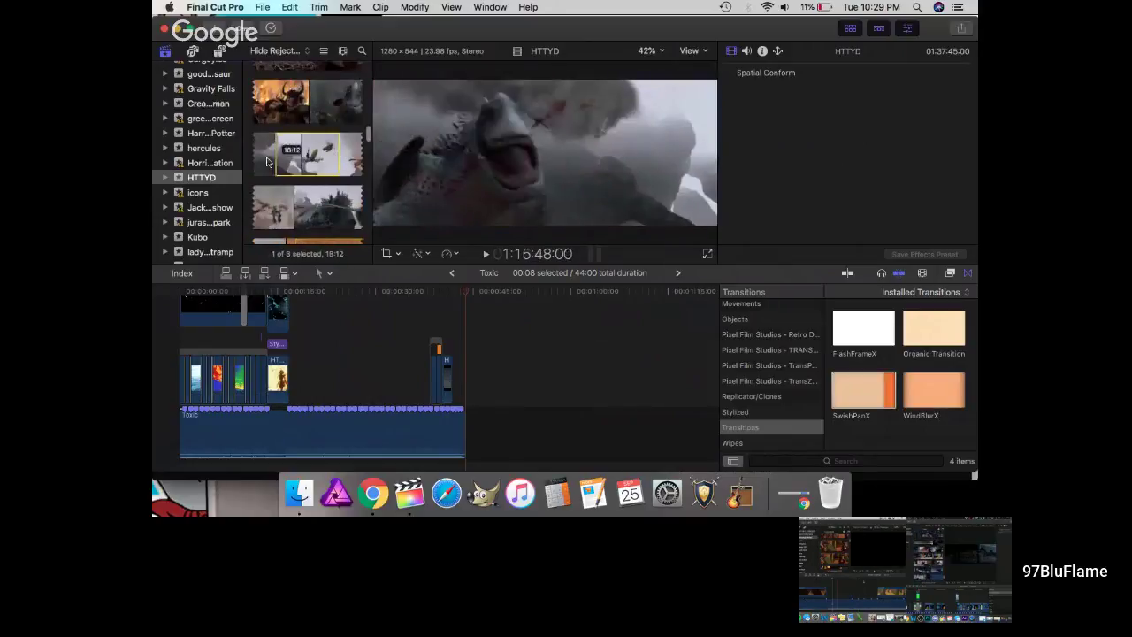
drag(344, 93, 257, 110)
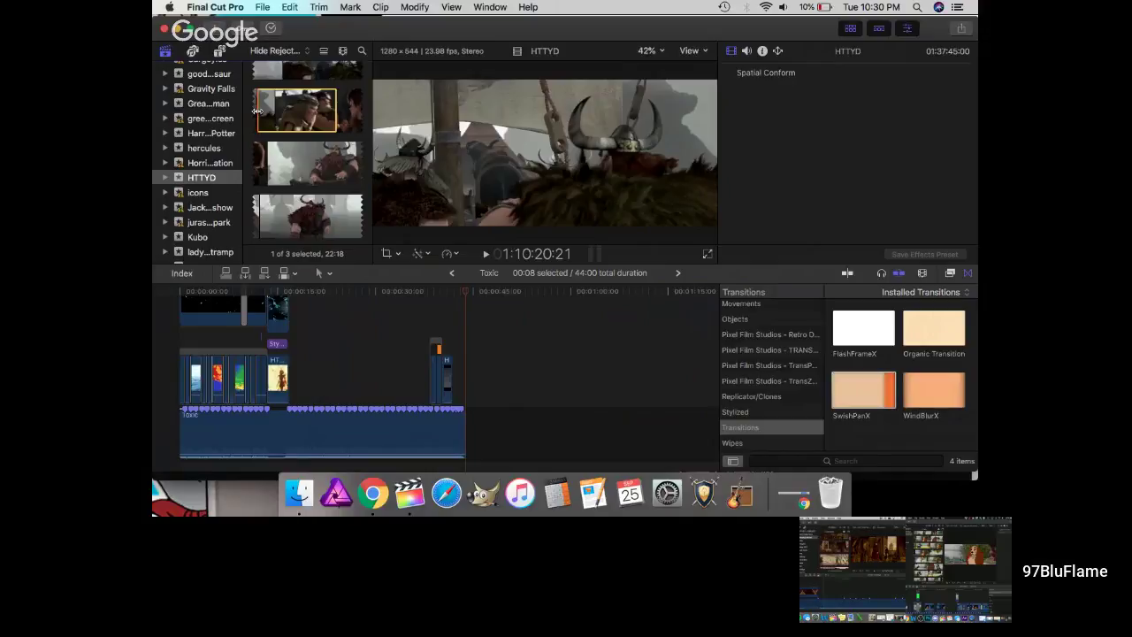
- Select an 18:06 range of the HTTYD foggy Viking ship scene around 1:10:51:01
scroll(286, 152, down, 10)
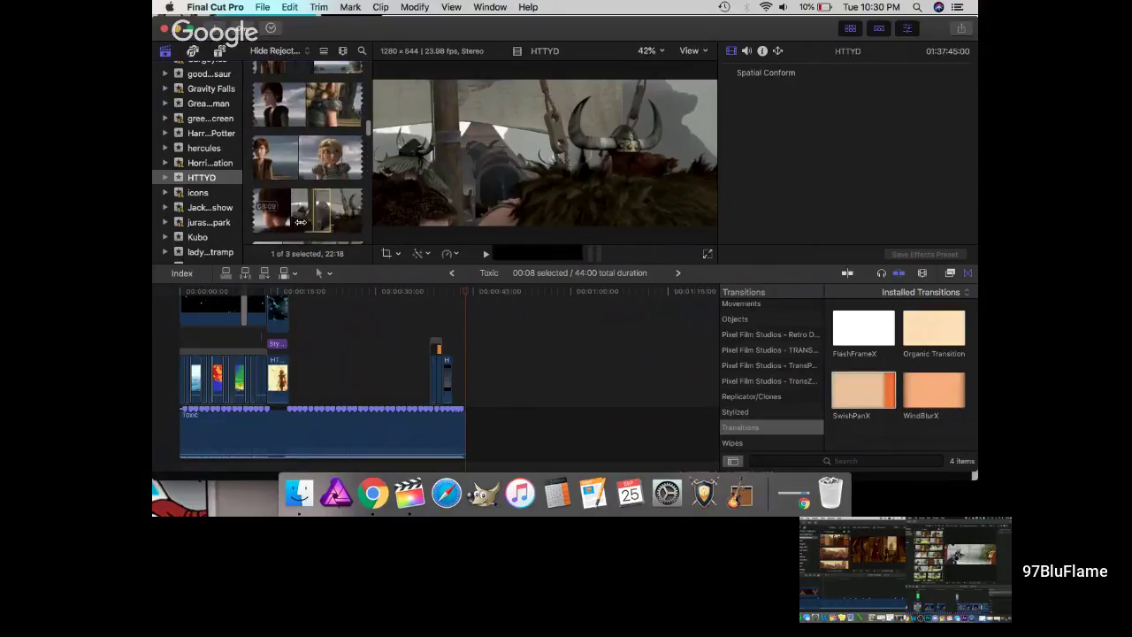
scroll(292, 223, down, 2)
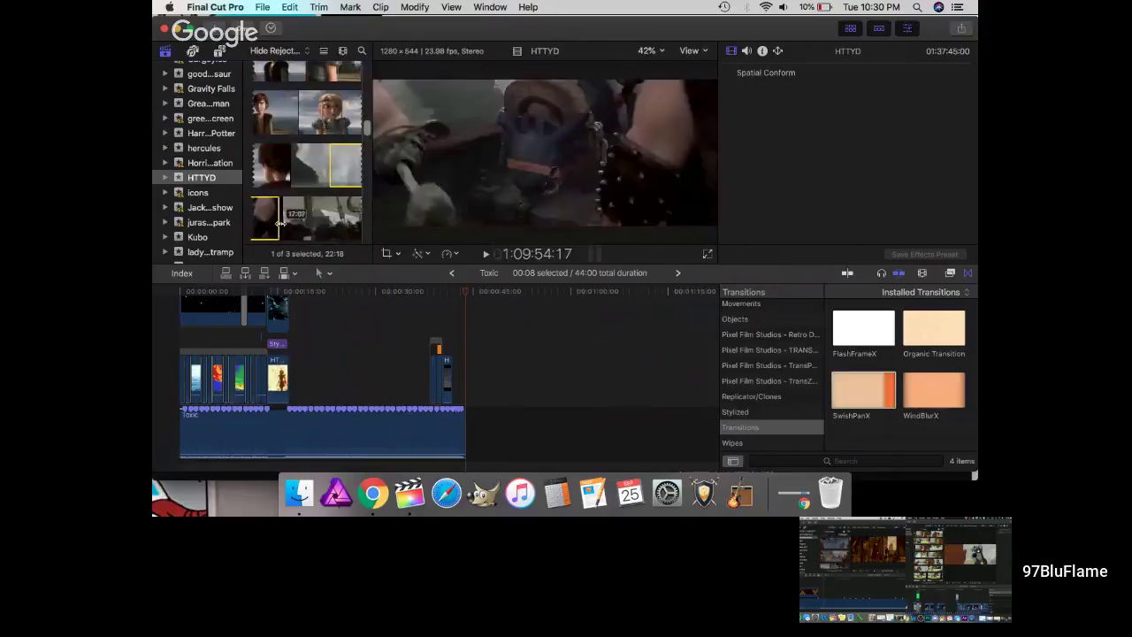
drag(279, 224, 371, 139)
scroll(314, 208, down, 2)
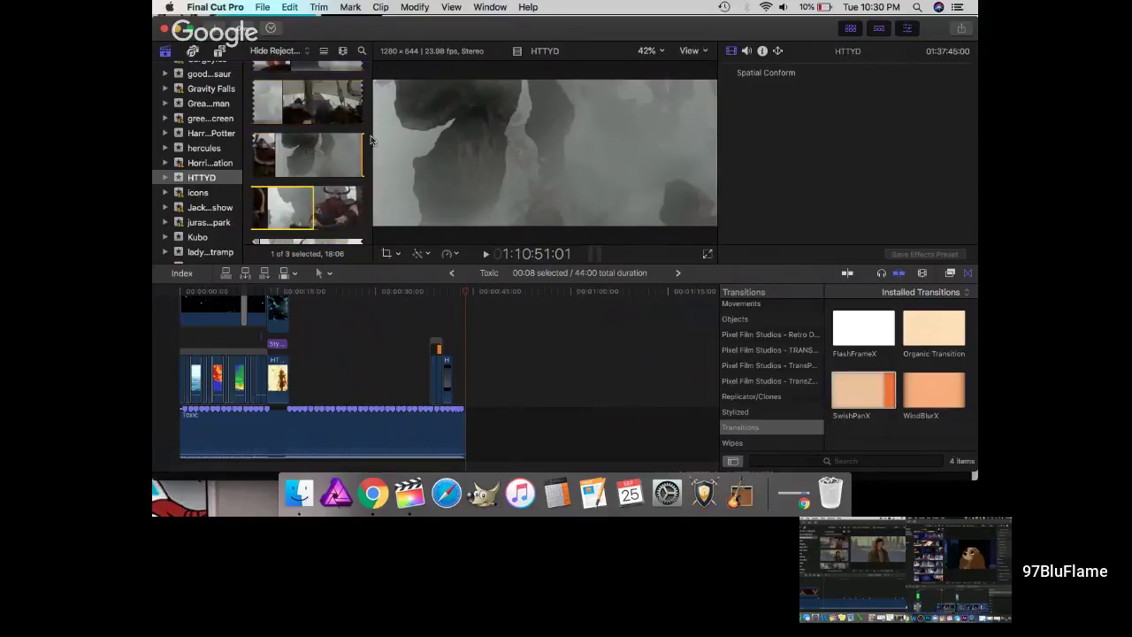
- Find the night flight in the HTTYD film and select a 01:19:12 range of Hiccup and Astrid riding Toothless around 56:00:12
scroll(307, 135, down, 10)
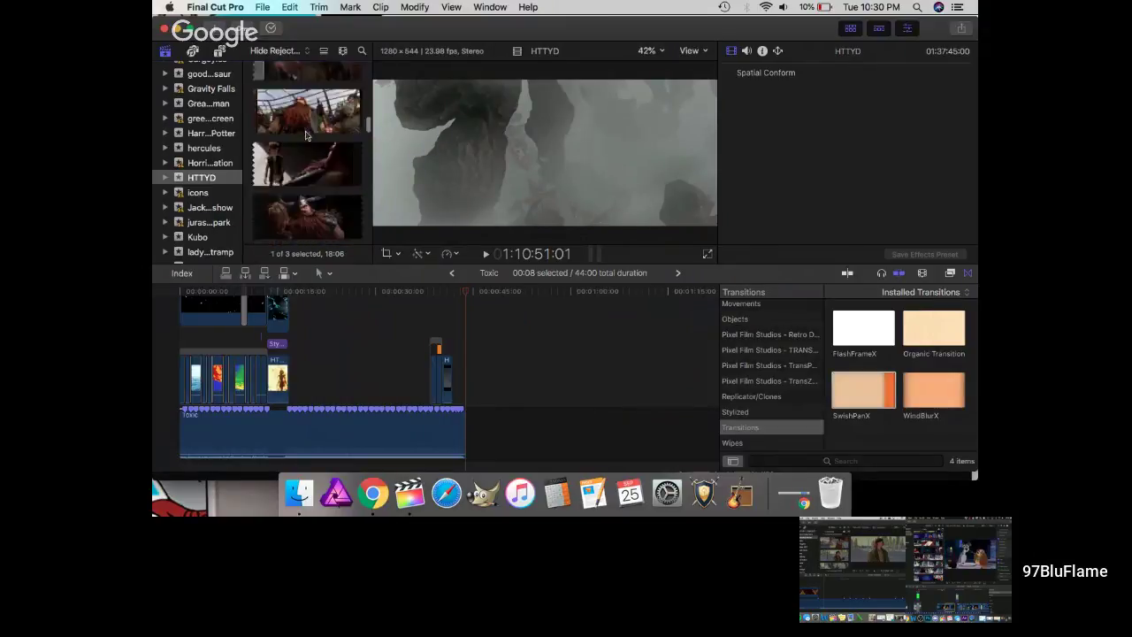
scroll(306, 134, up, 15)
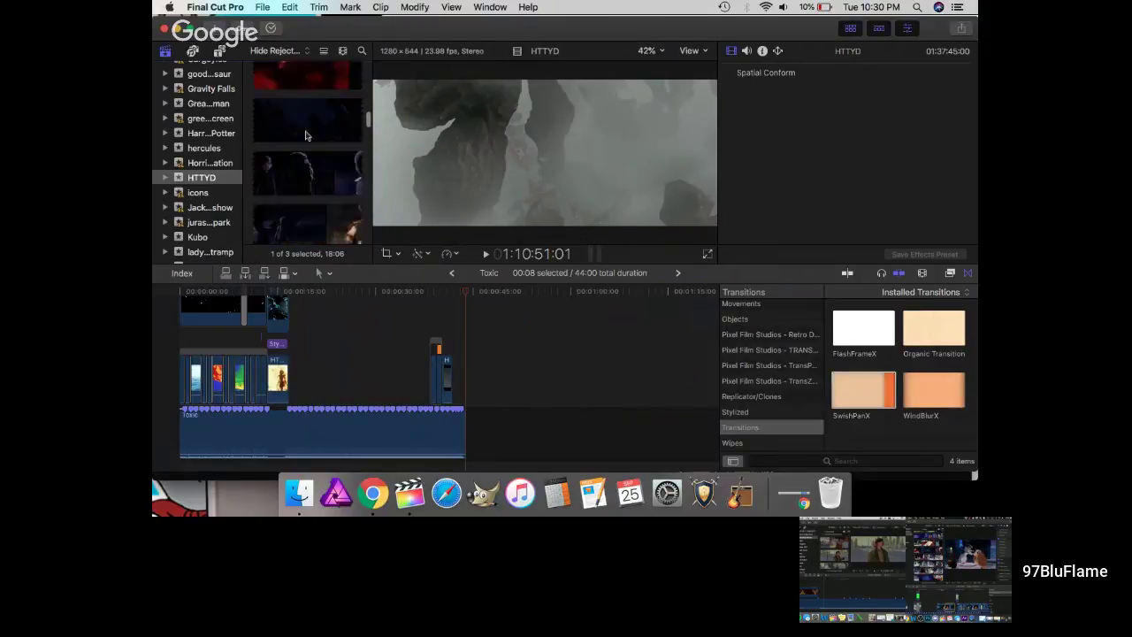
scroll(306, 135, up, 15)
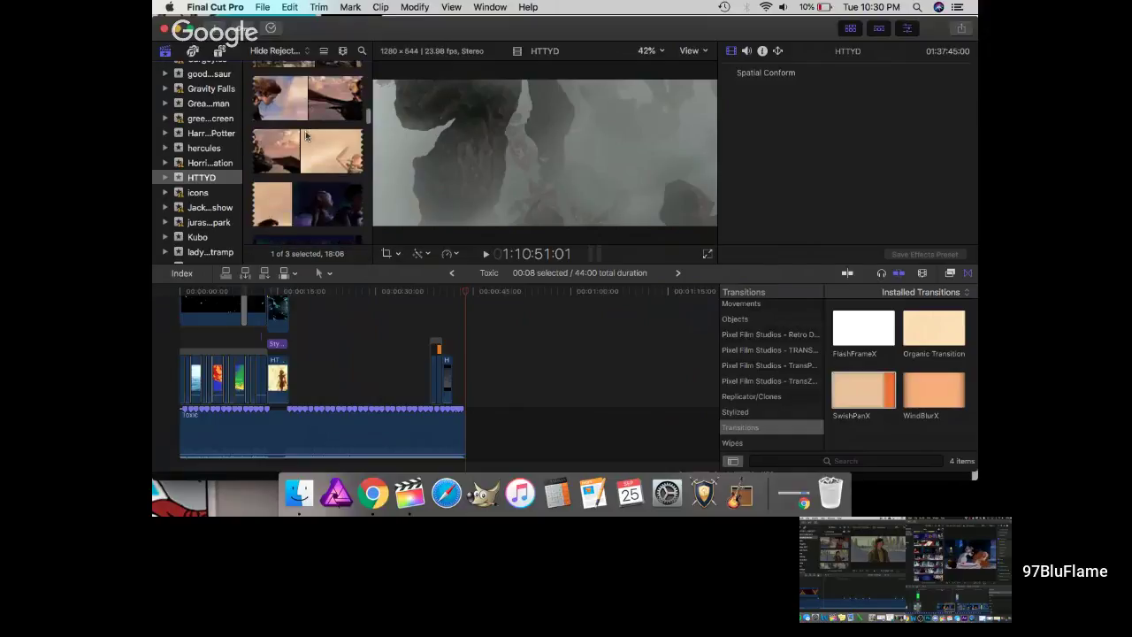
scroll(306, 134, up, 10)
drag(338, 177, 303, 178)
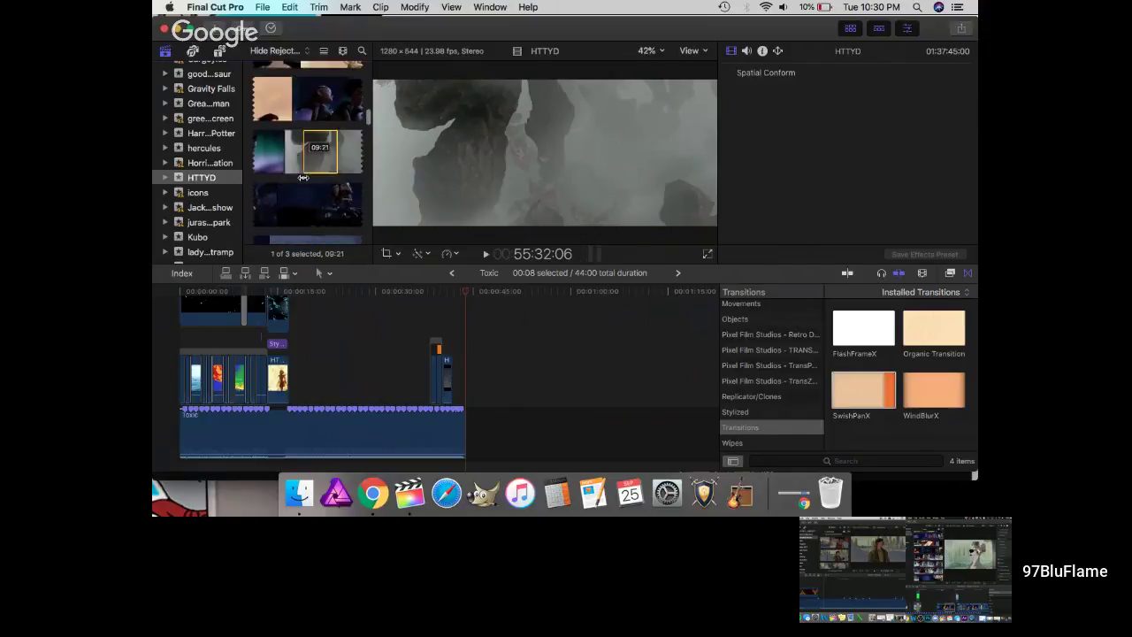
scroll(341, 169, up, 8)
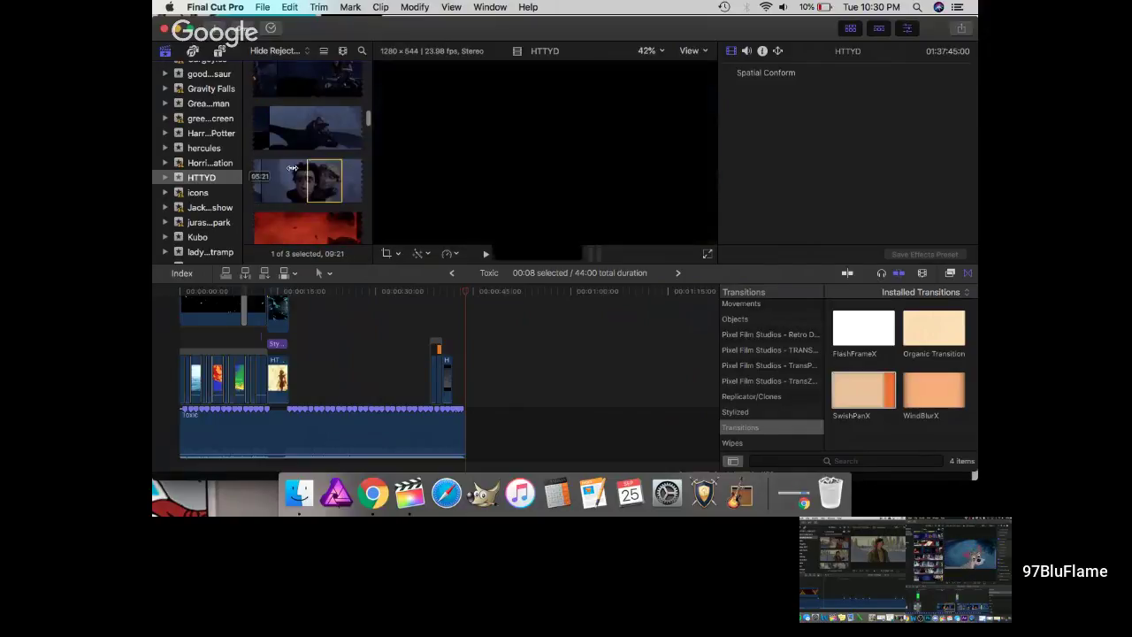
mouse_move(315, 122)
mouse_down()
mouse_move(362, 82)
mouse_move(304, 139)
mouse_up()
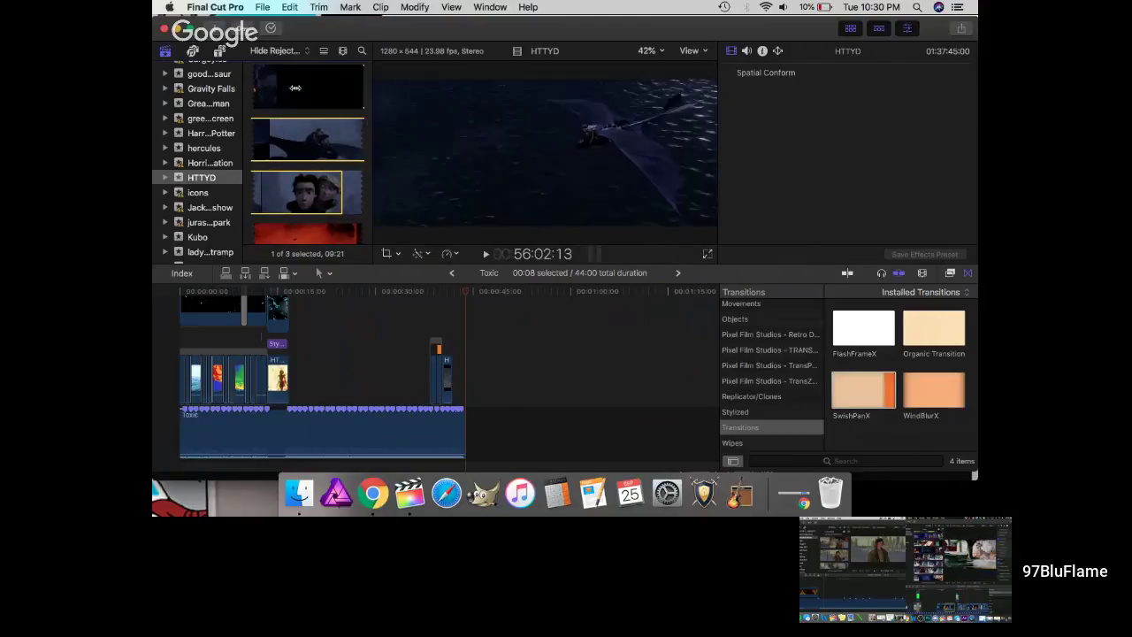
scroll(303, 139, down, 15)
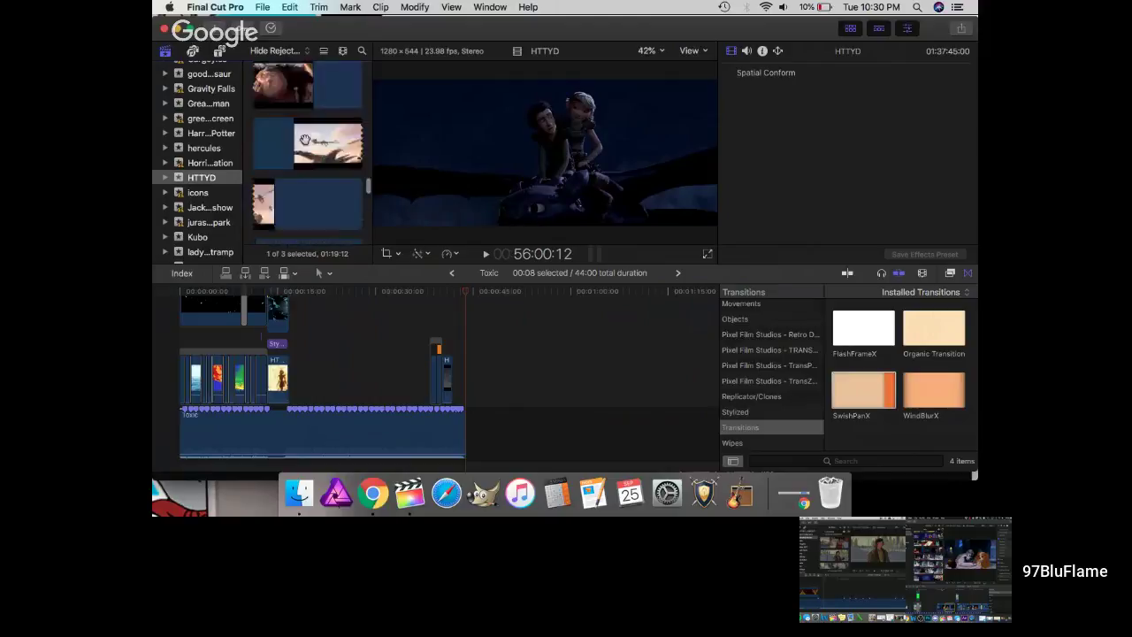
scroll(304, 139, up, 10)
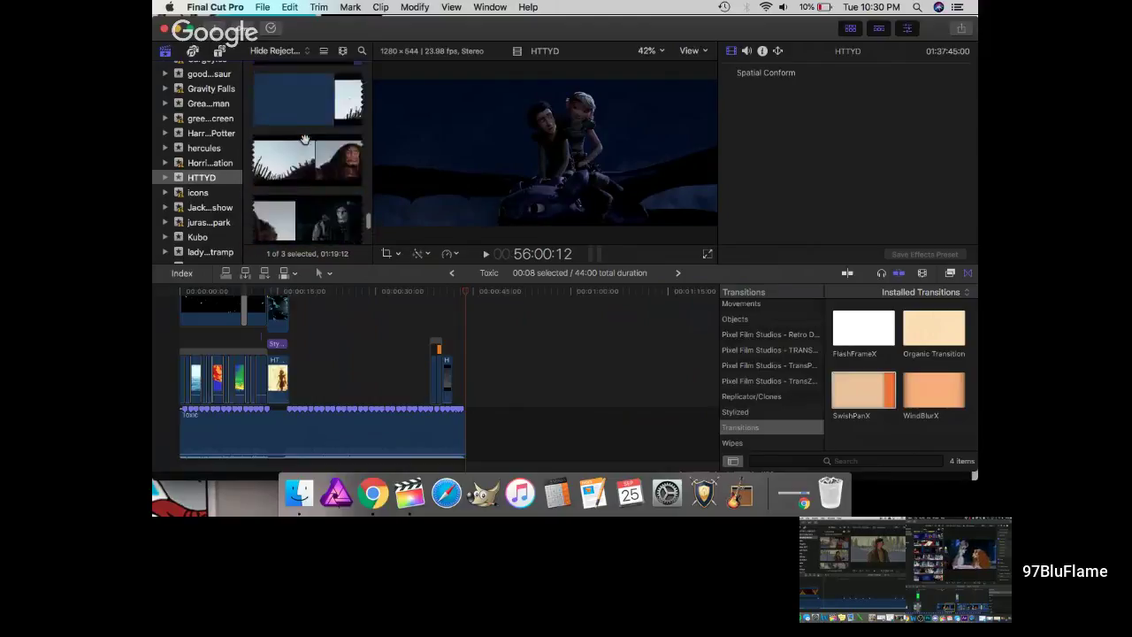
scroll(304, 139, up, 2)
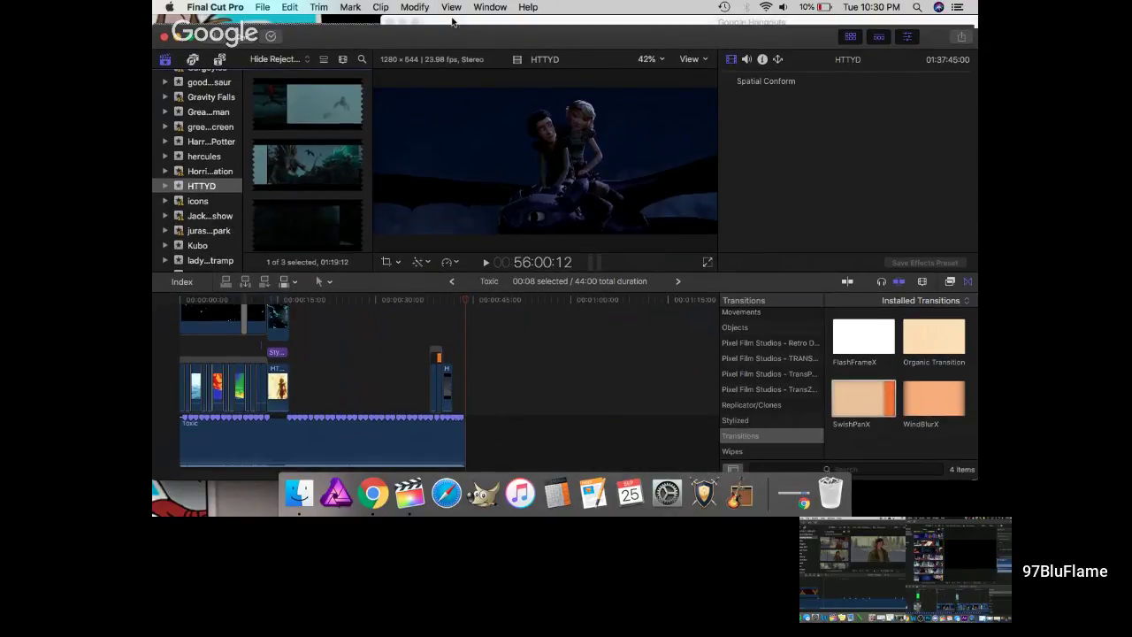
- Switch to the Google Hangouts window and feature another participant's shared screen in the live broadcast
click(458, 25)
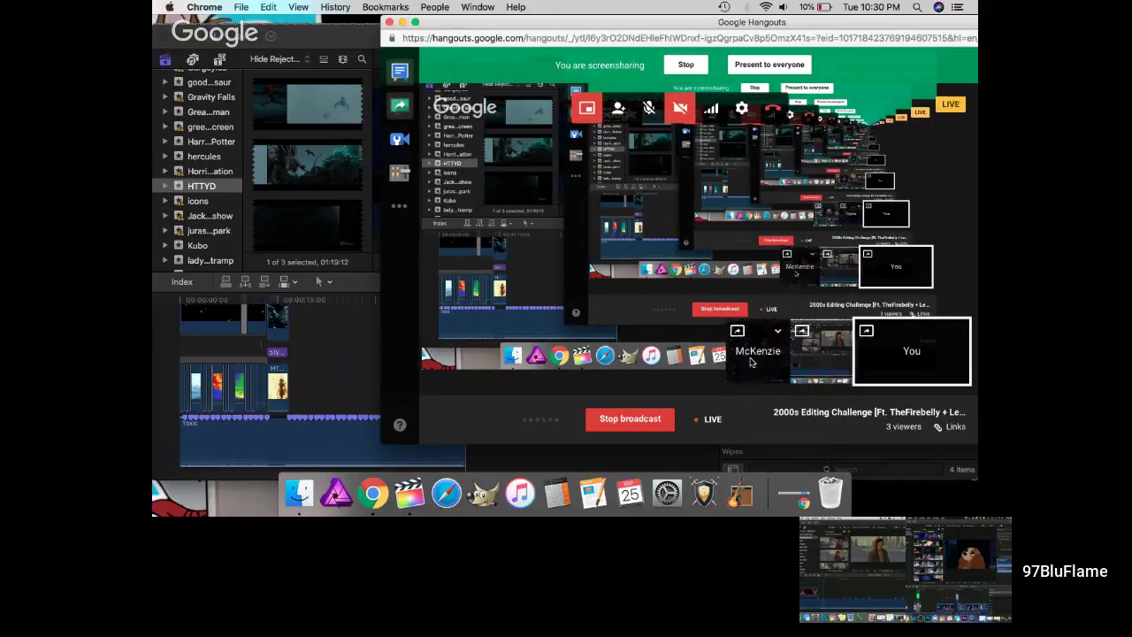
click(801, 349)
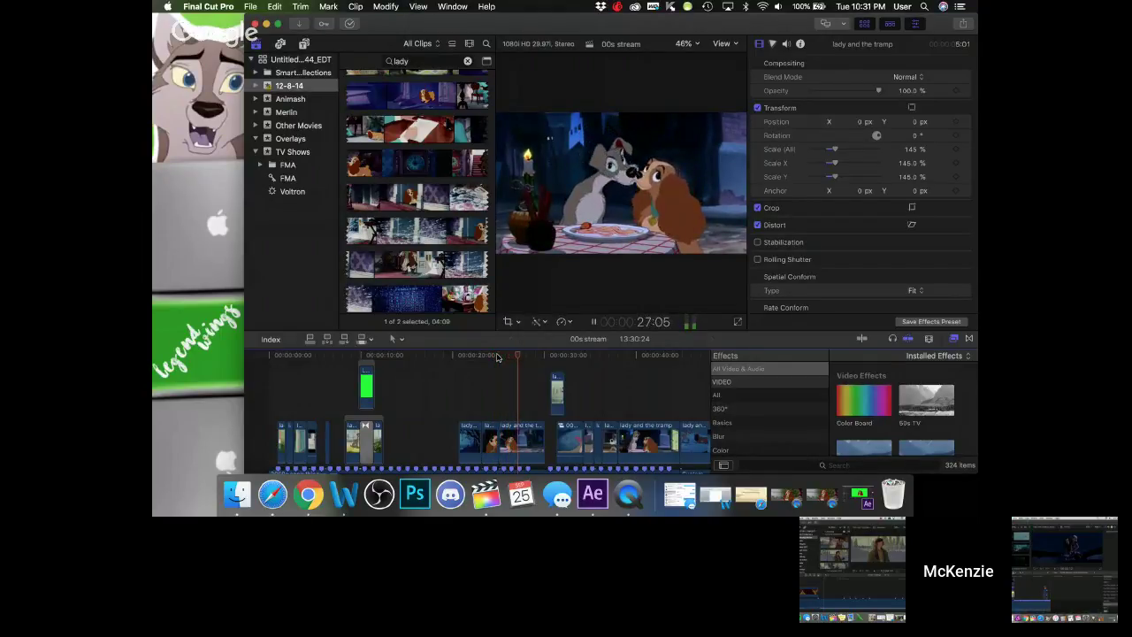
- Stop playback and try shortening the end of the spaghetti-kiss clip to about 28:04
key(space)
drag(543, 434, 529, 433)
click(487, 442)
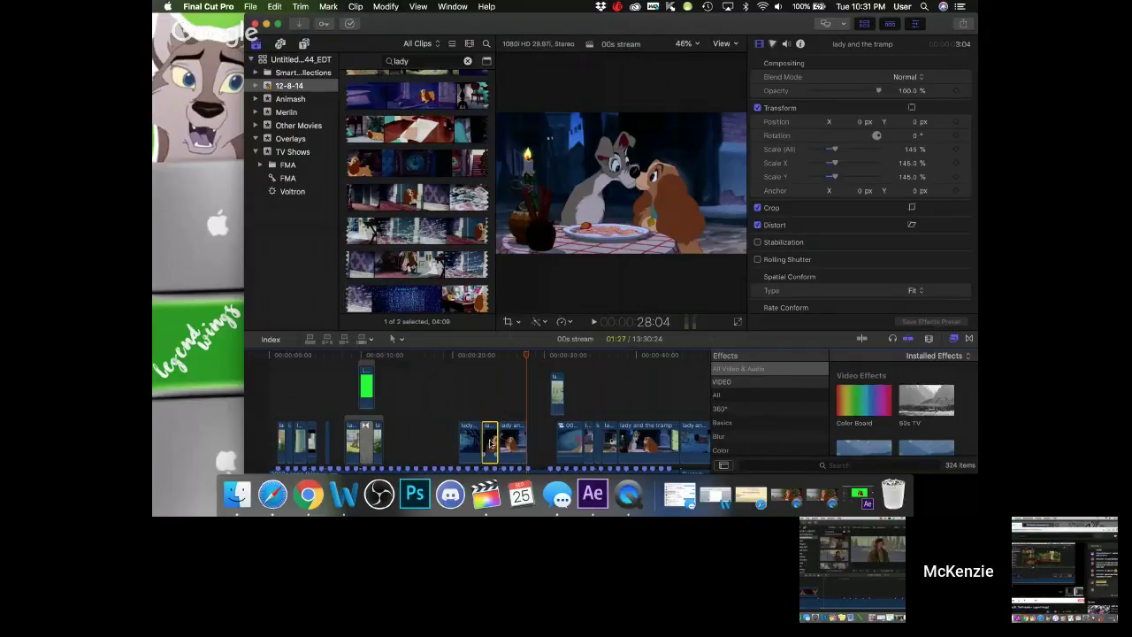
- Split the spaghetti-kiss clip at the 28:07 marker, trim the second piece's start and butt it against the first piece
key(super+equal)
key(super+equal)
key(super+equal)
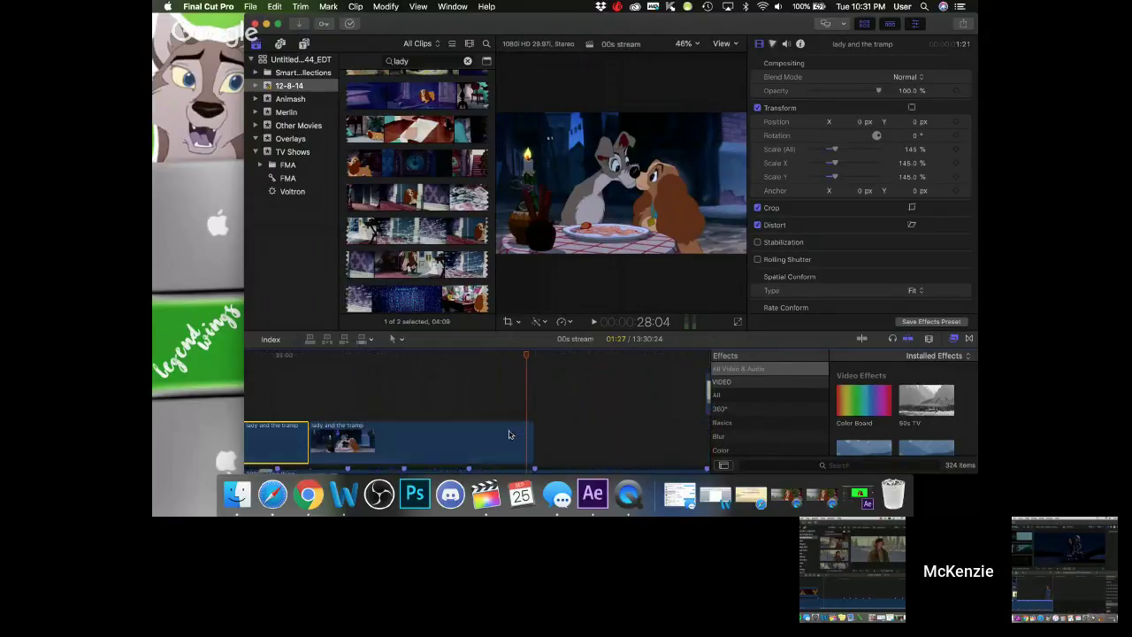
click(534, 357)
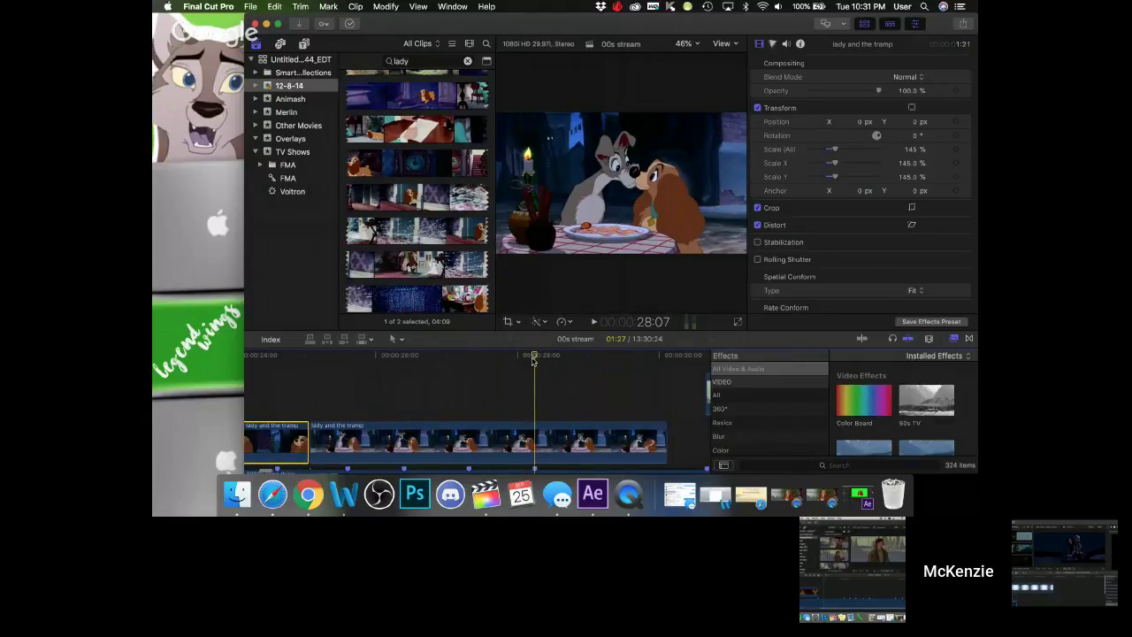
key(b)
click(535, 434)
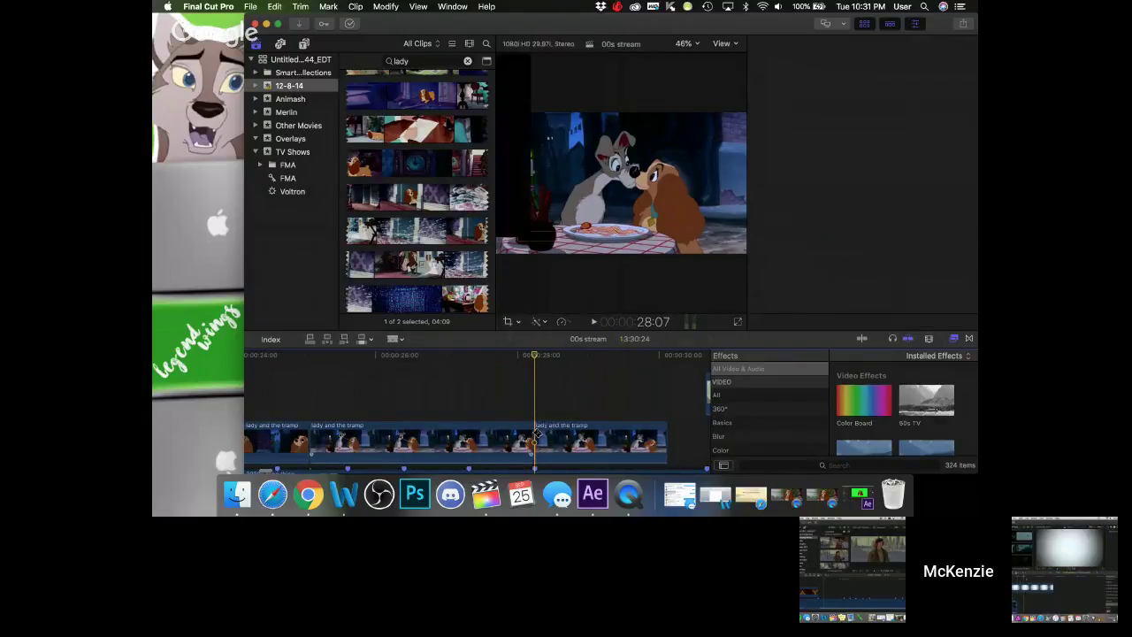
drag(535, 433, 576, 433)
- Scale the second kiss piece to 175%, shift its X position to -339.3 px and play back the framing
click(914, 149)
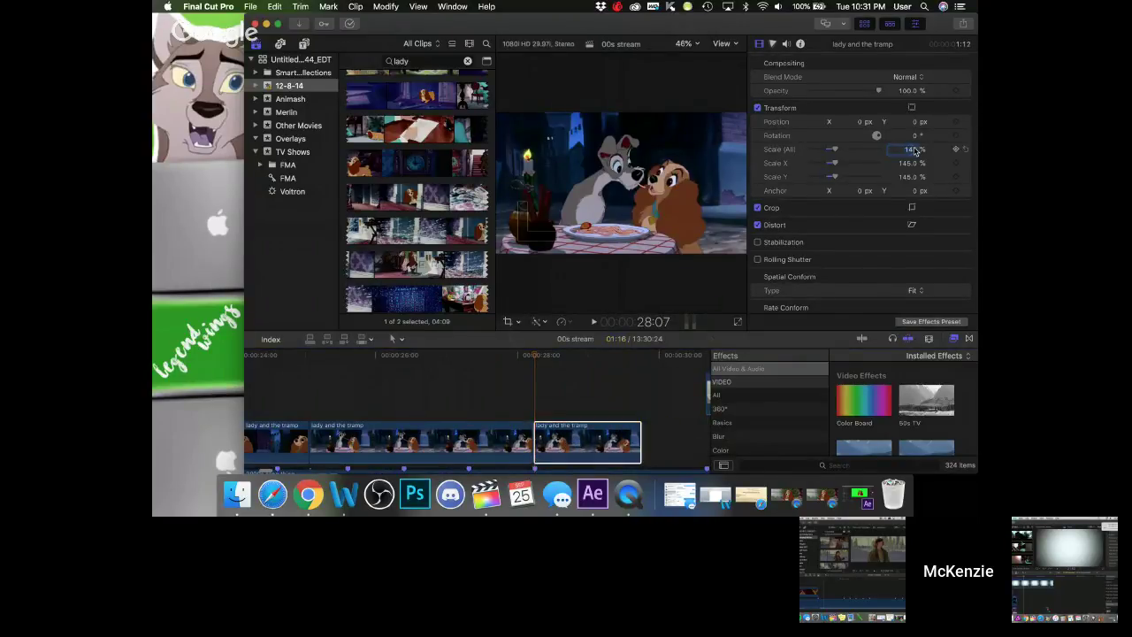
click(568, 362)
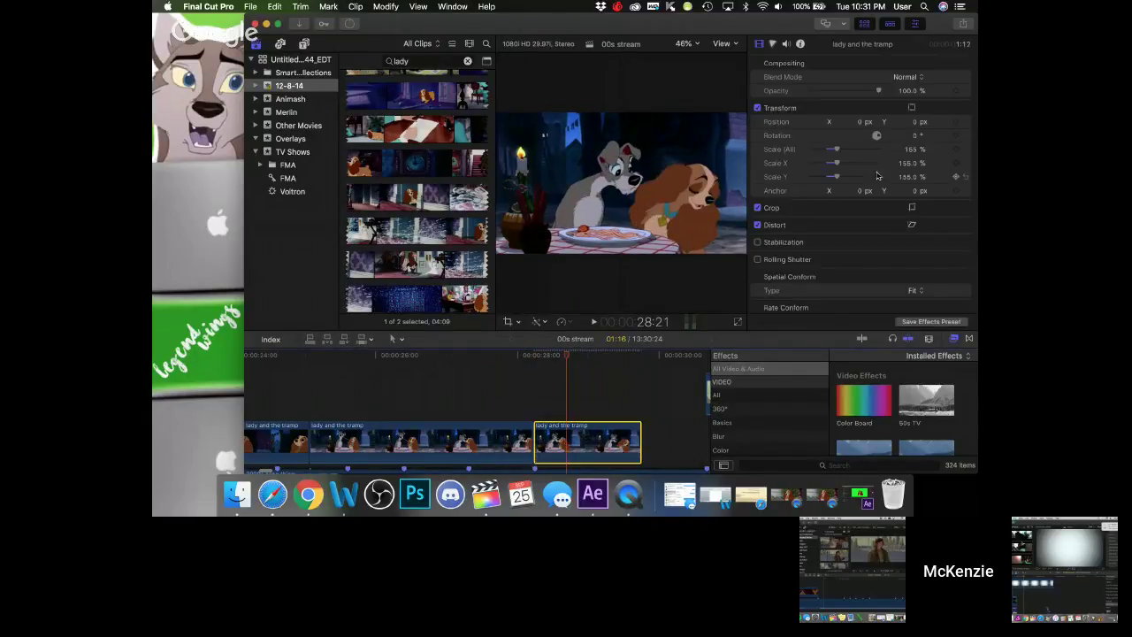
click(911, 149)
text(175)
key(Return)
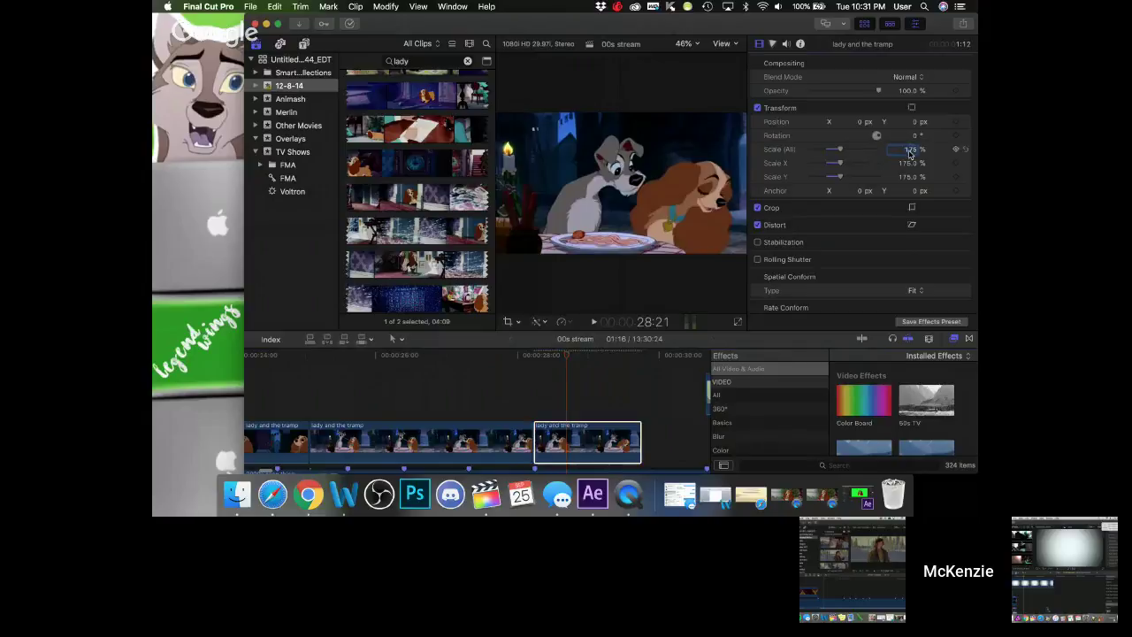
drag(861, 125, 861, 126)
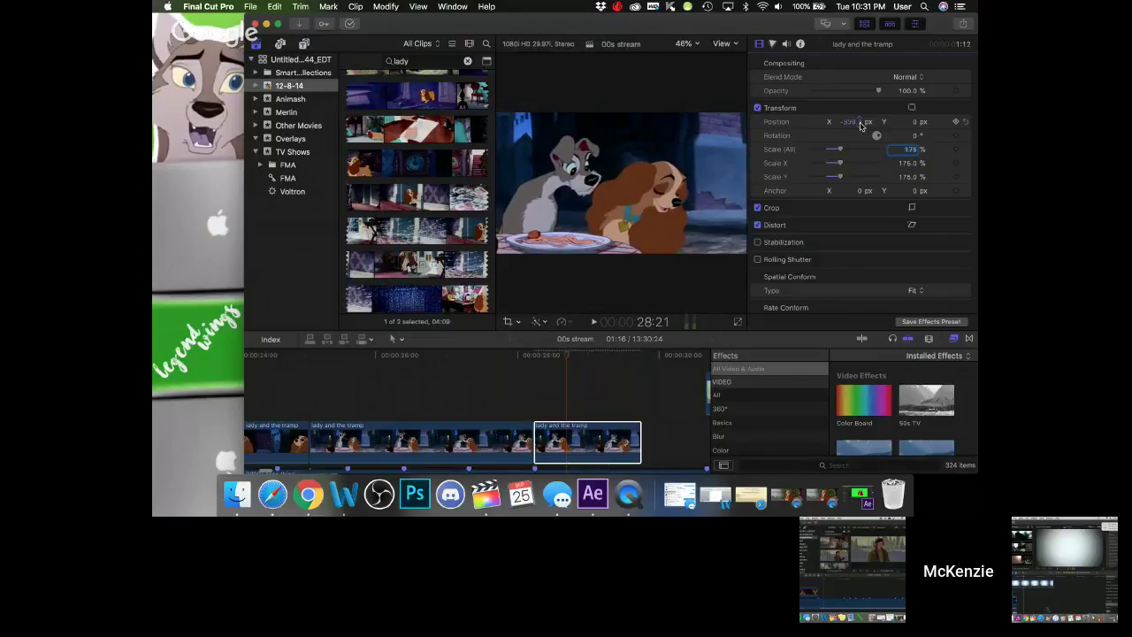
key(space)
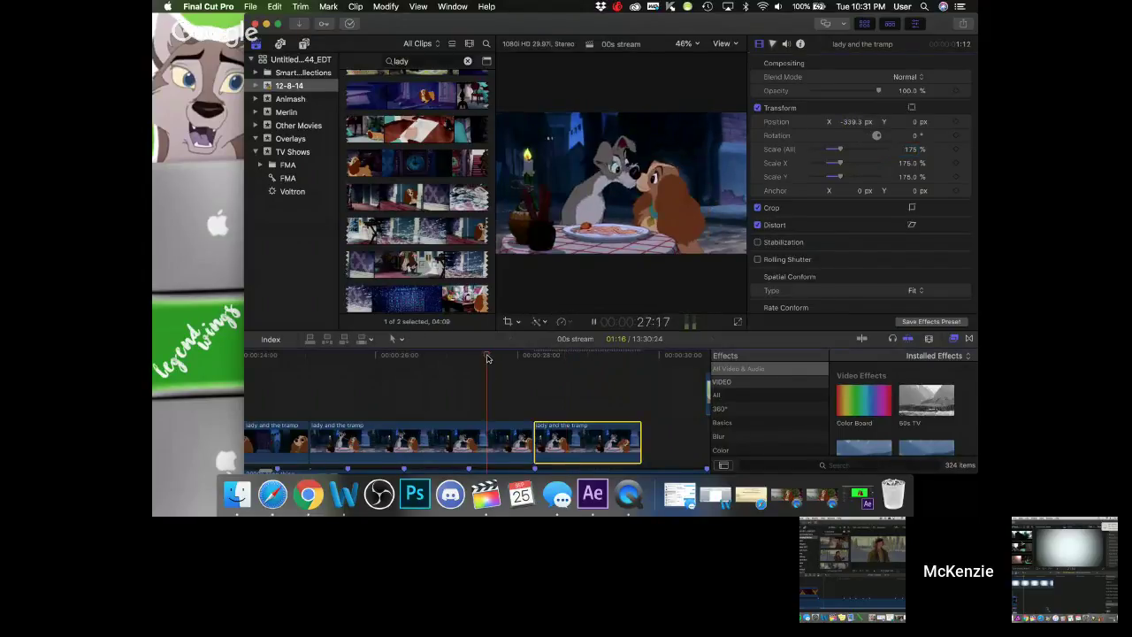
key(space)
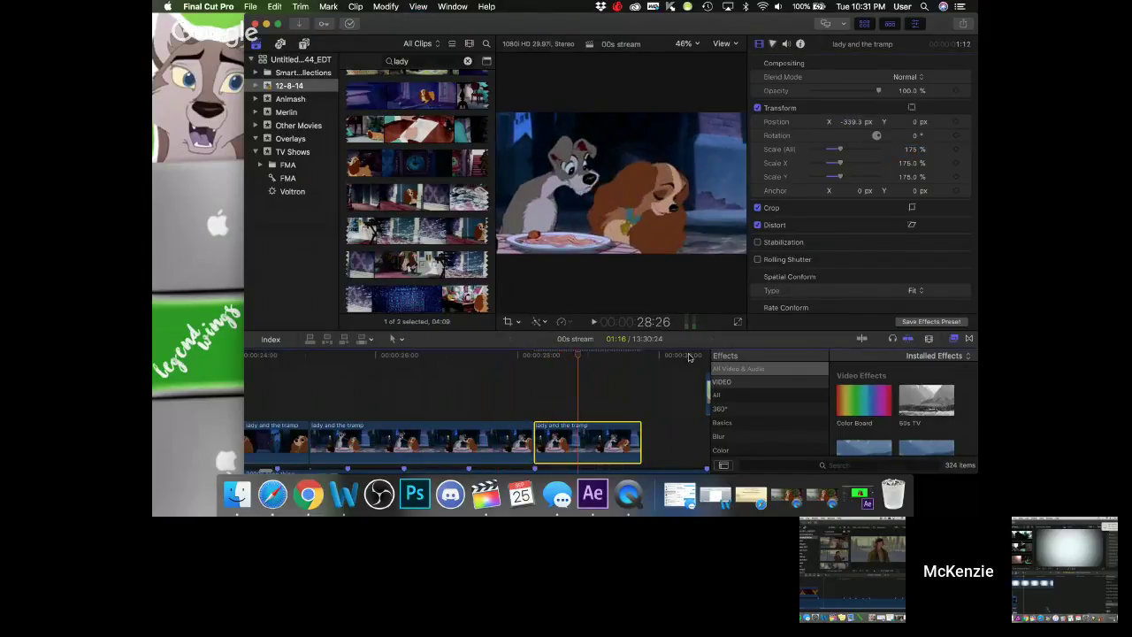
- Set the second kiss piece's overall scale to 200% and its X position to about -401.3 px
click(911, 151)
text(185)
key(Return)
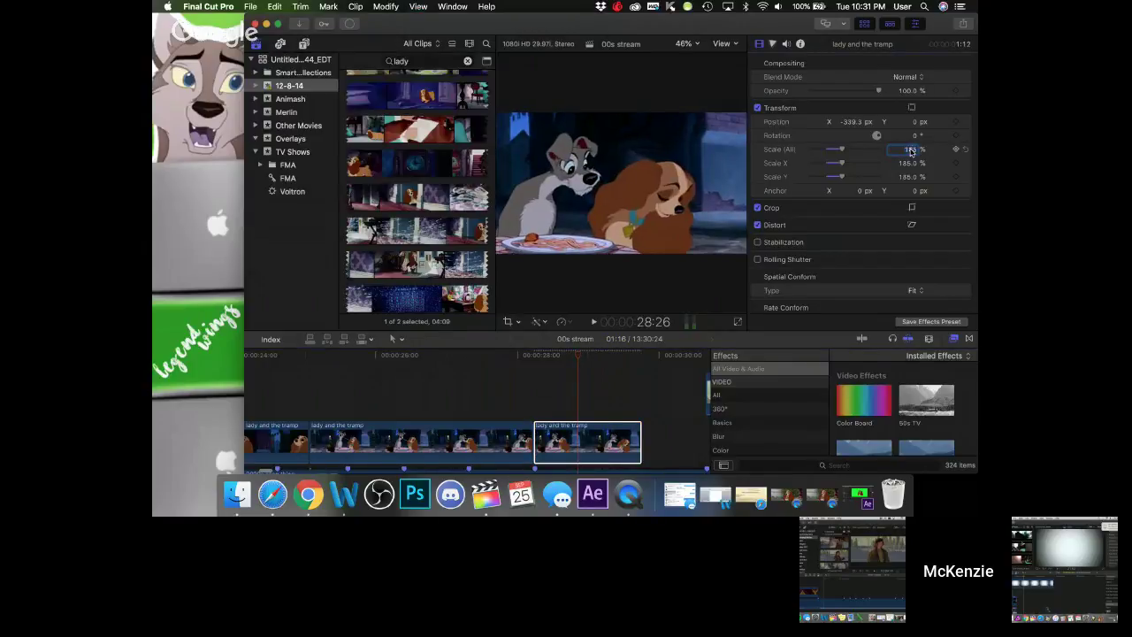
text(200)
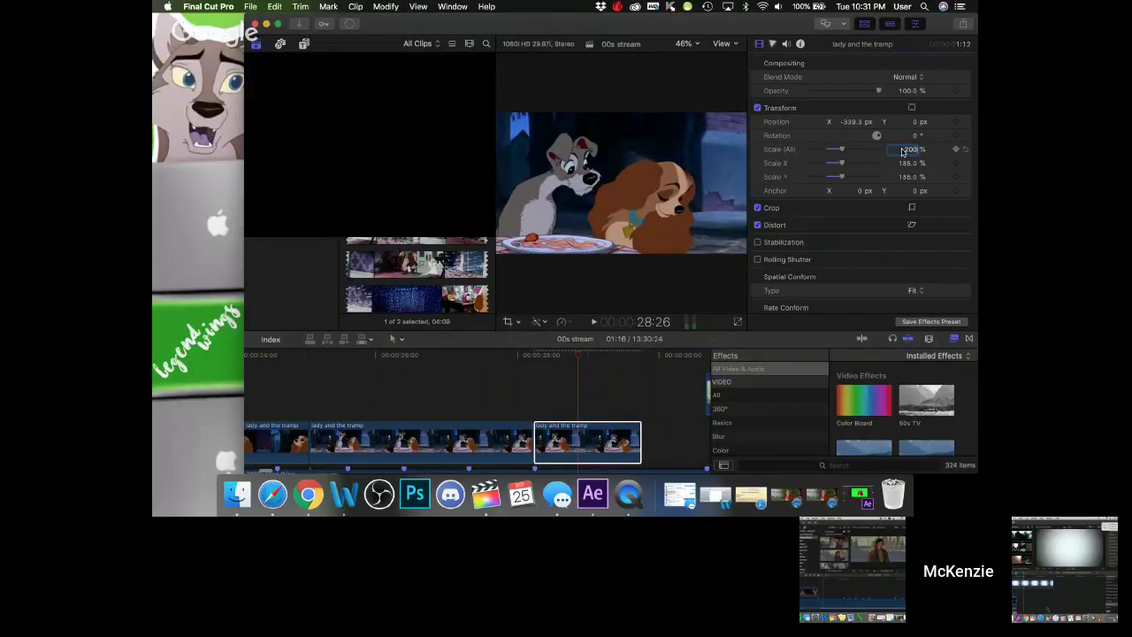
key(Return)
drag(851, 127, 851, 128)
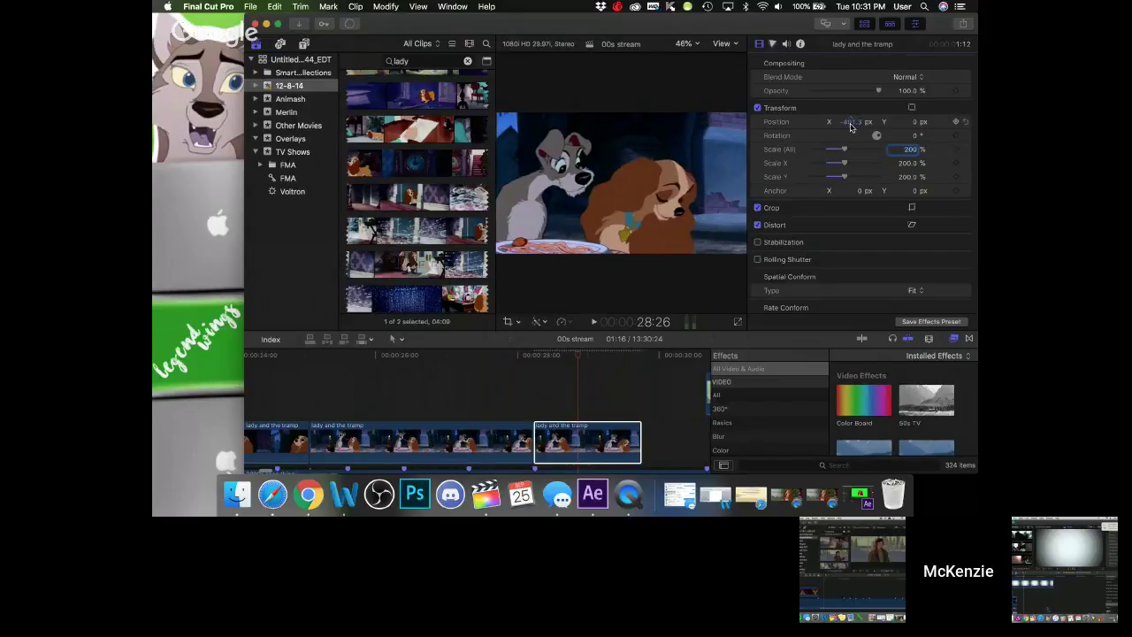
- Move the short Lady close-up from before the kiss shot to the upper row, just after the enlarged piece
key(super+minus)
key(super+minus)
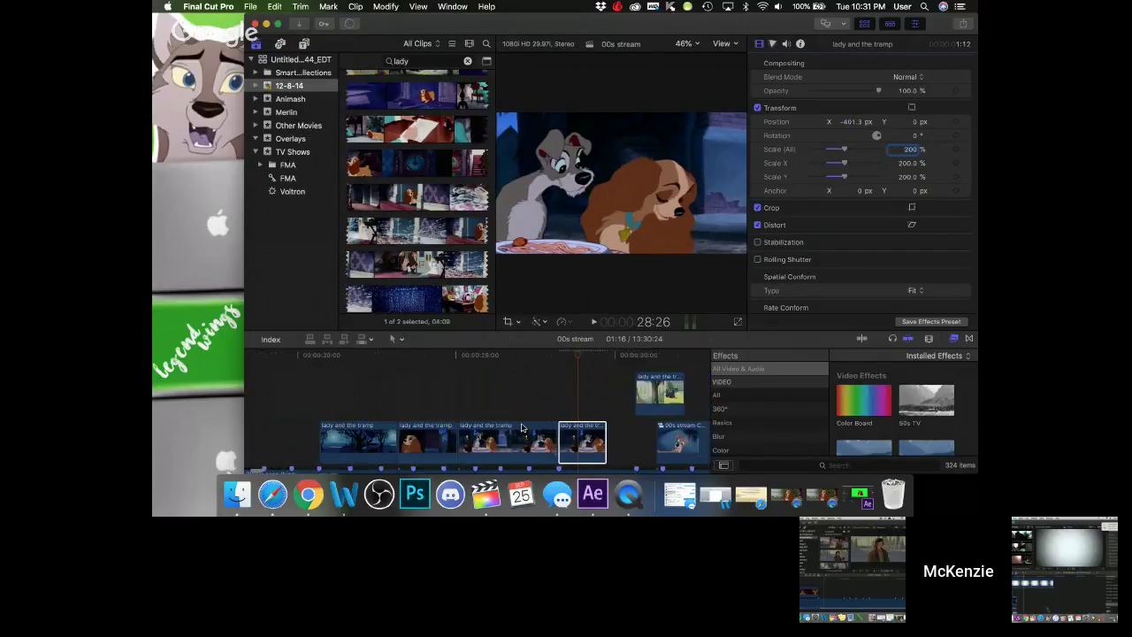
drag(433, 436, 625, 364)
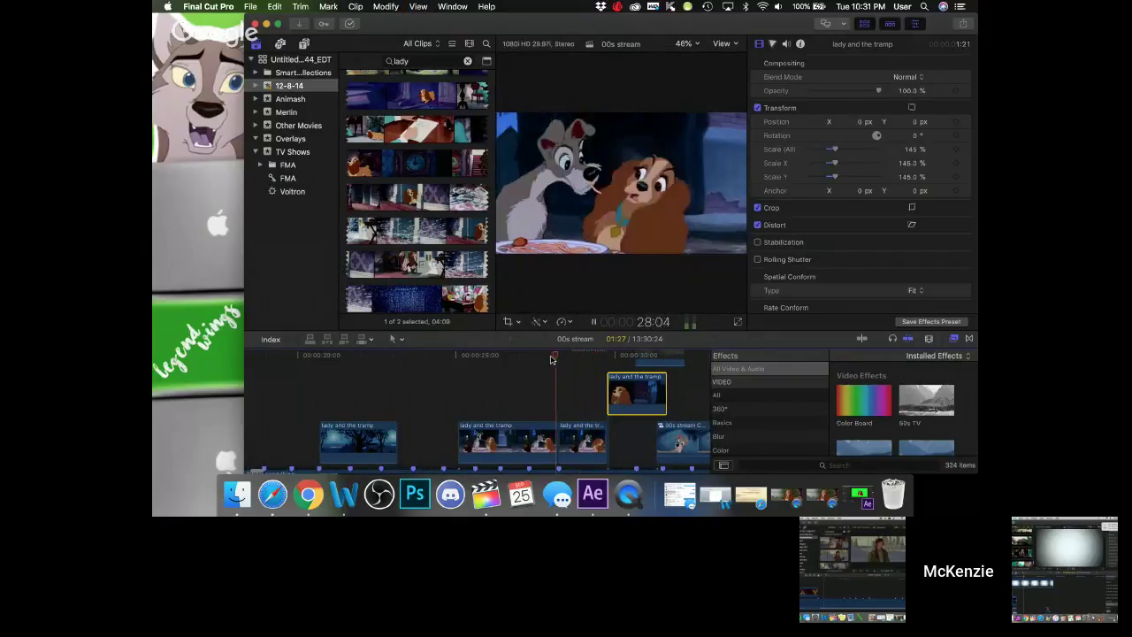
- Trim the first kiss piece to end at 27:25 and move the enlarged piece directly against it
scroll(580, 423, down, 2)
scroll(580, 424, down, 1)
scroll(536, 357, up, 3)
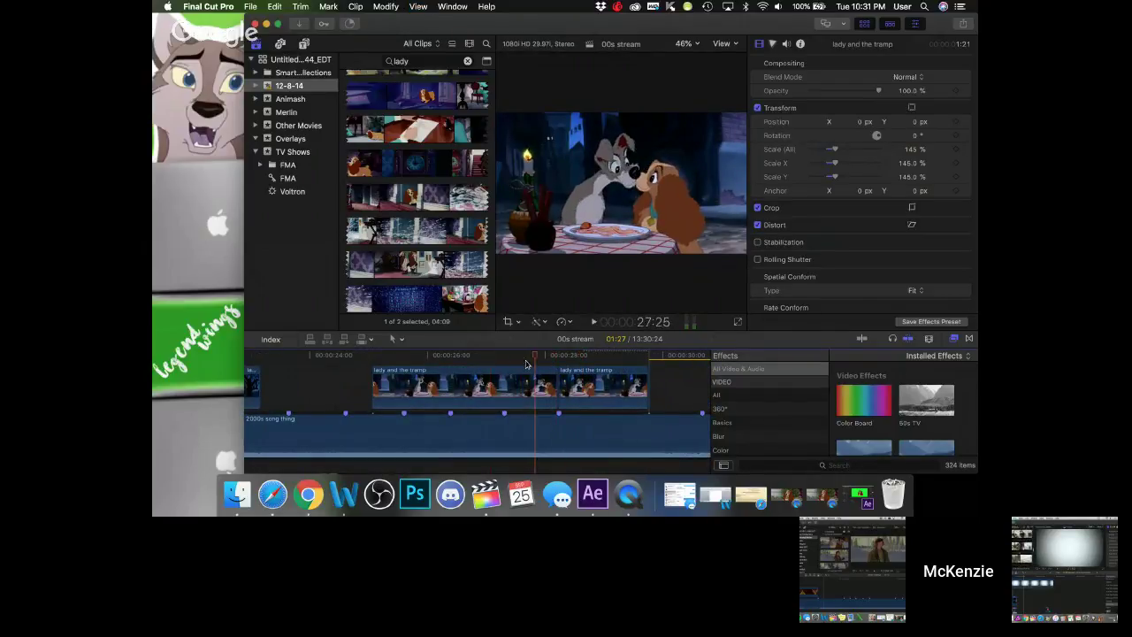
click(564, 384)
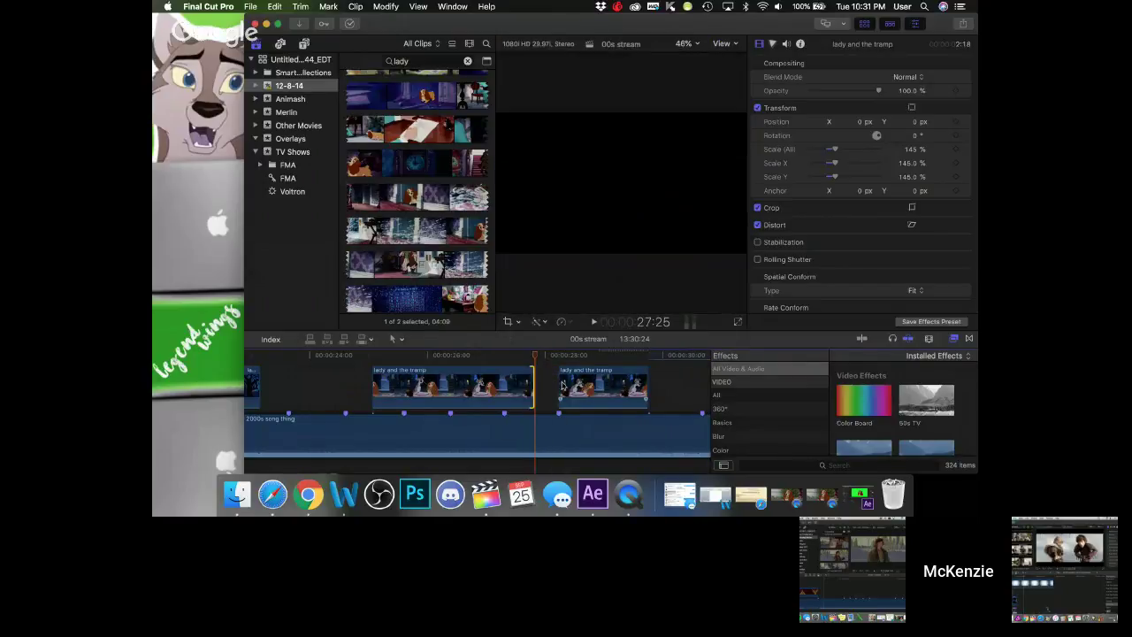
drag(582, 387, 558, 387)
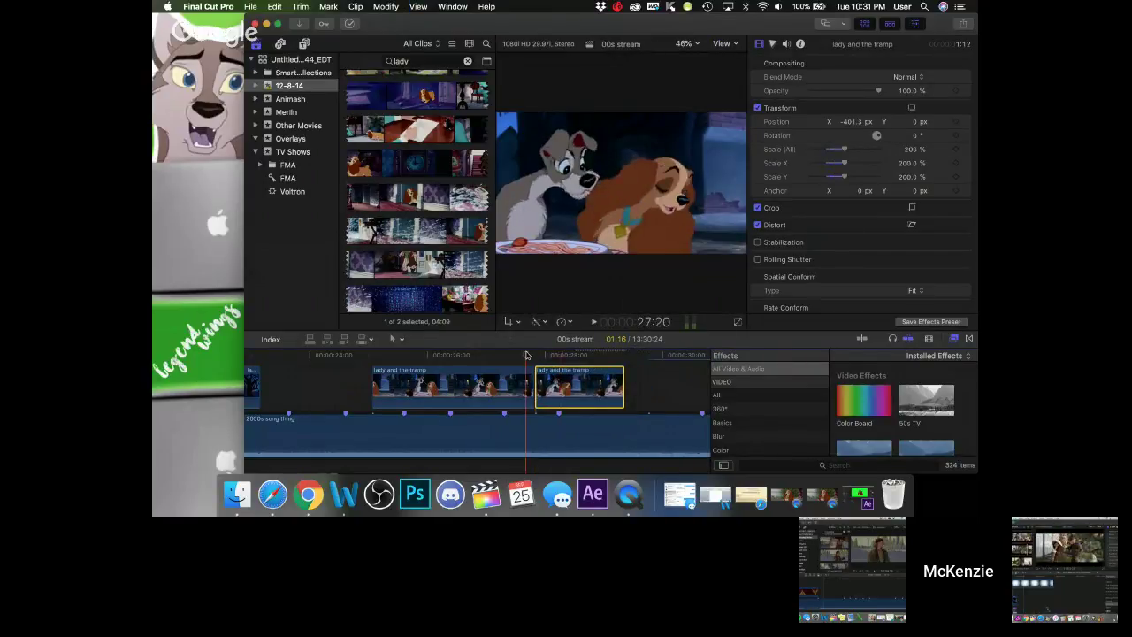
- Shorten the enlarged kiss piece to about 21 frames by trimming its end, and play back the cut
key(space)
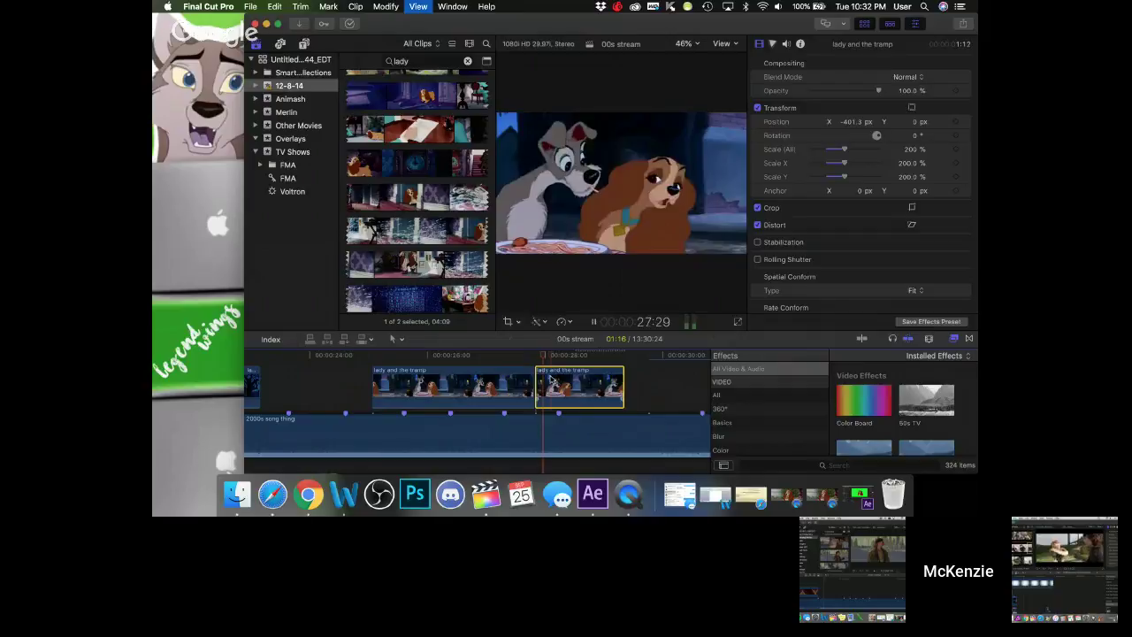
key(space)
click(557, 358)
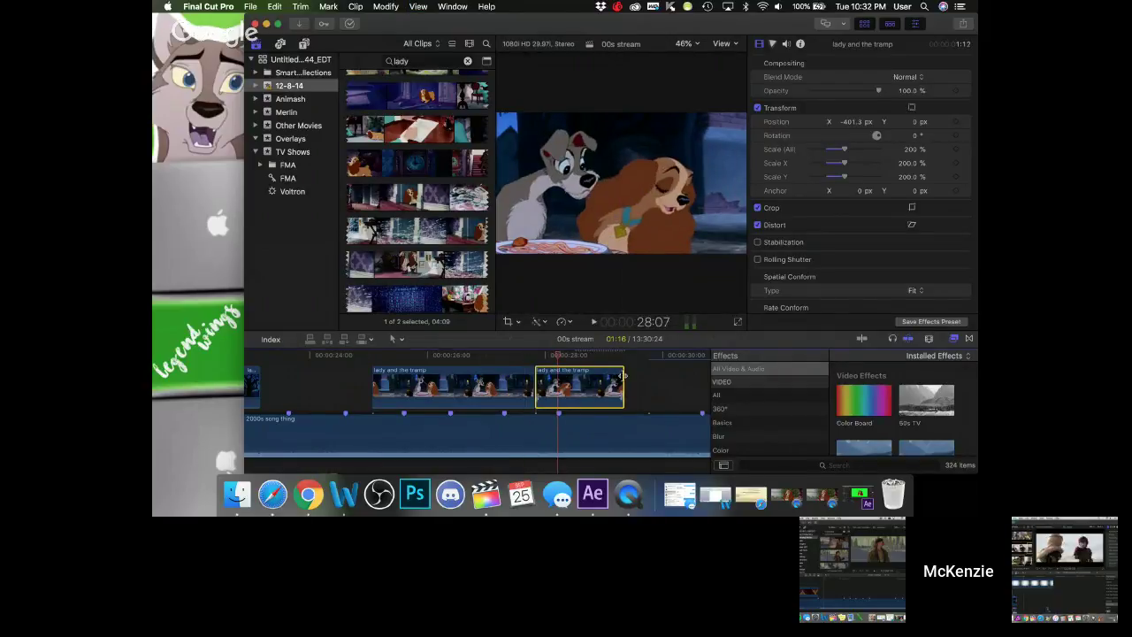
drag(624, 376, 574, 376)
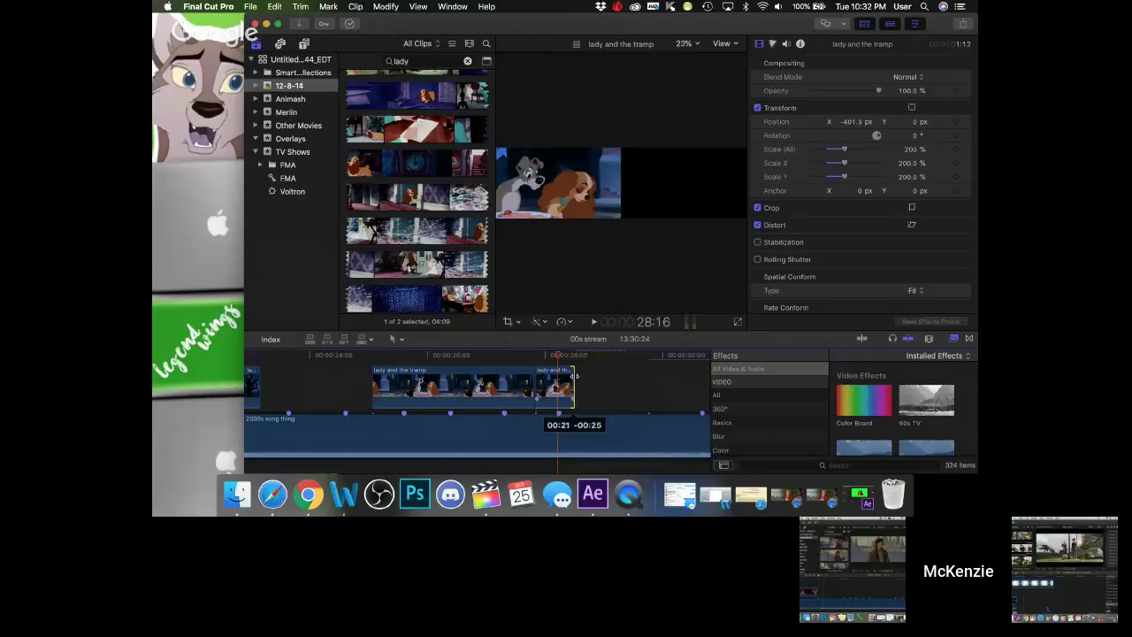
click(535, 357)
key(super+equal)
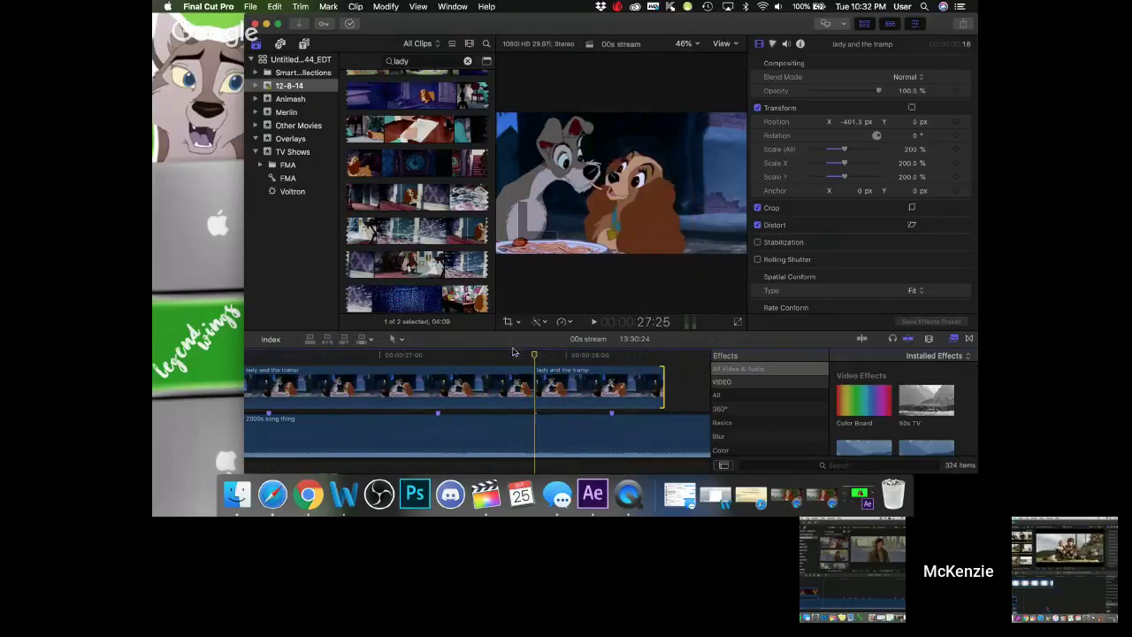
key(space)
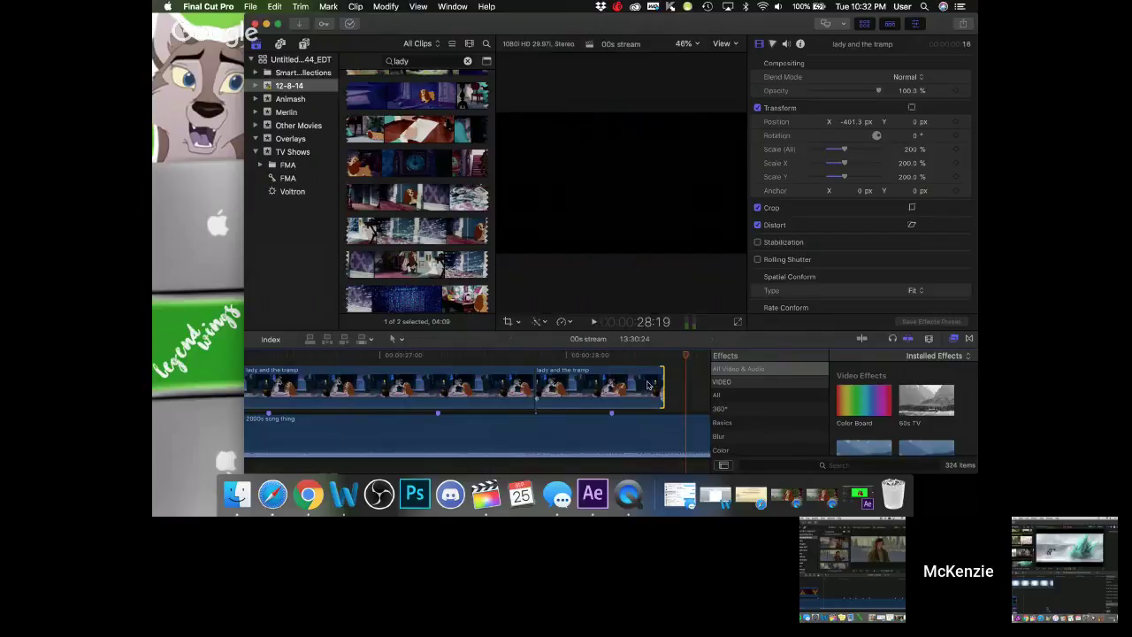
- Move the Lady close-up down to the lower clip row, directly before the 00s stream compound clip
key(super+minus)
drag(591, 412, 527, 454)
scroll(587, 414, right, 5)
scroll(588, 413, up, 1)
click(610, 398)
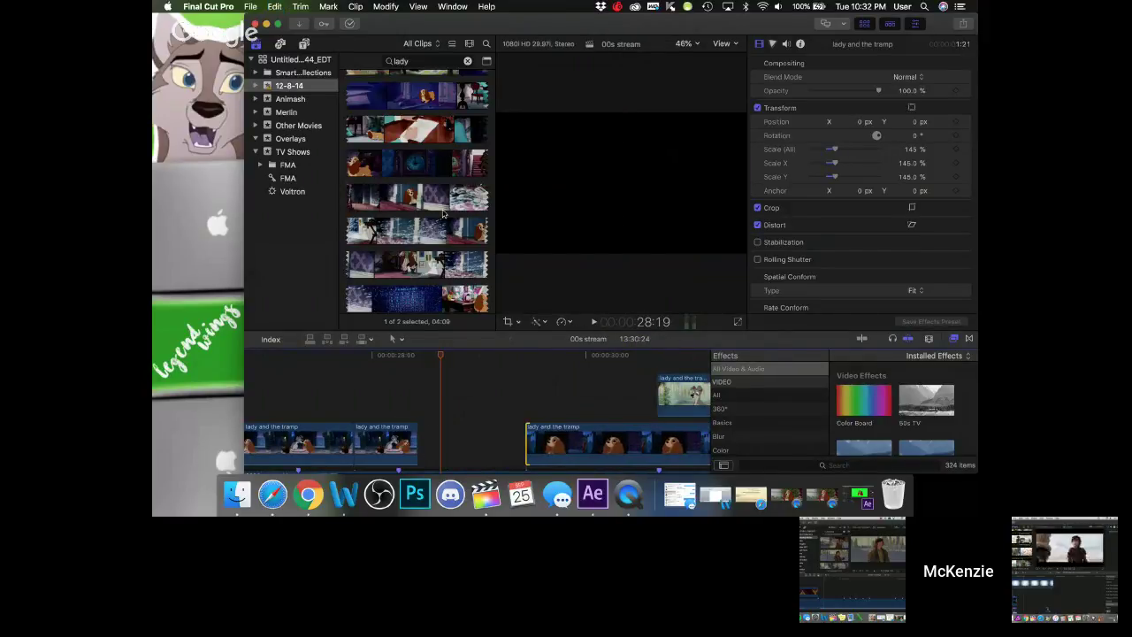
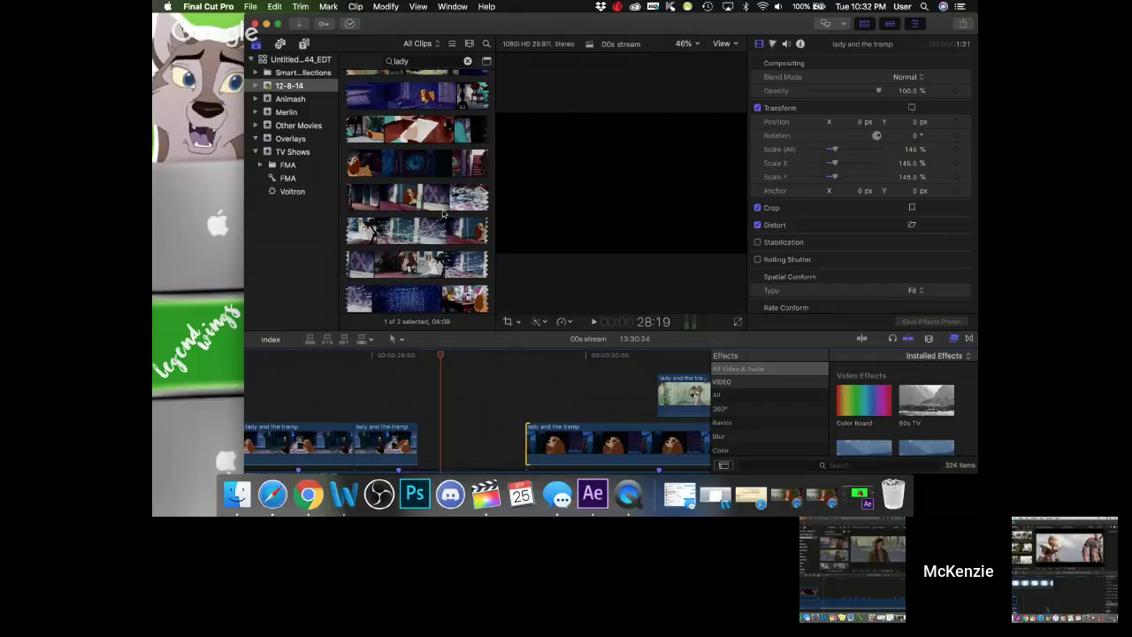
- Browse the Lady and the Tramp footage for a shot of Lady and preview her daytime close-up
scroll(443, 214, down, 10)
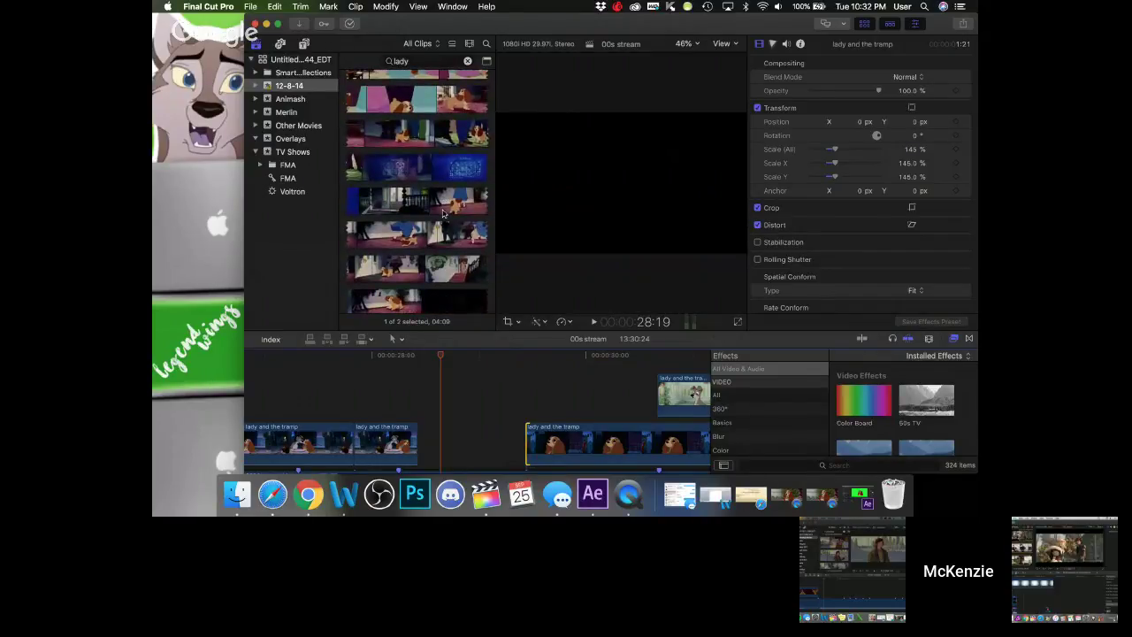
scroll(443, 213, down, 5)
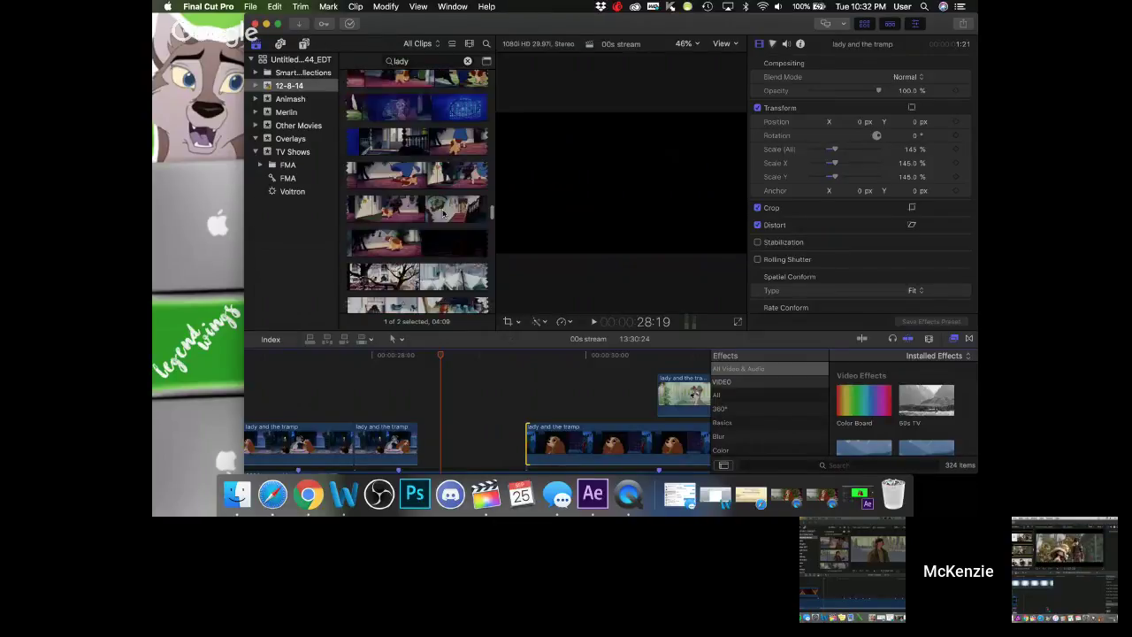
scroll(443, 213, down, 5)
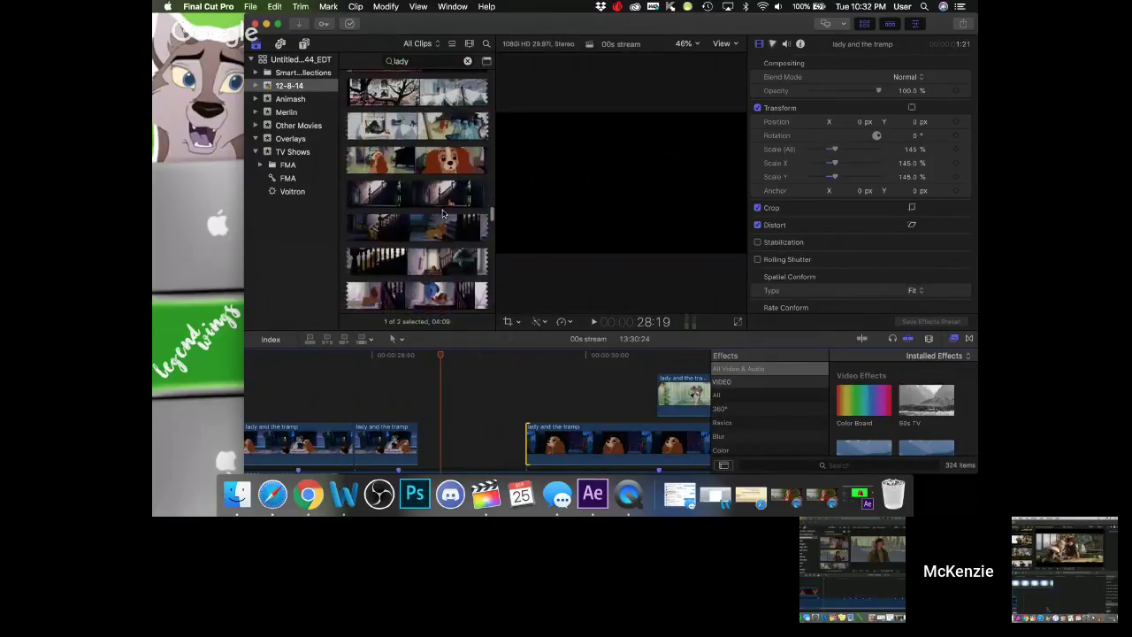
click(442, 159)
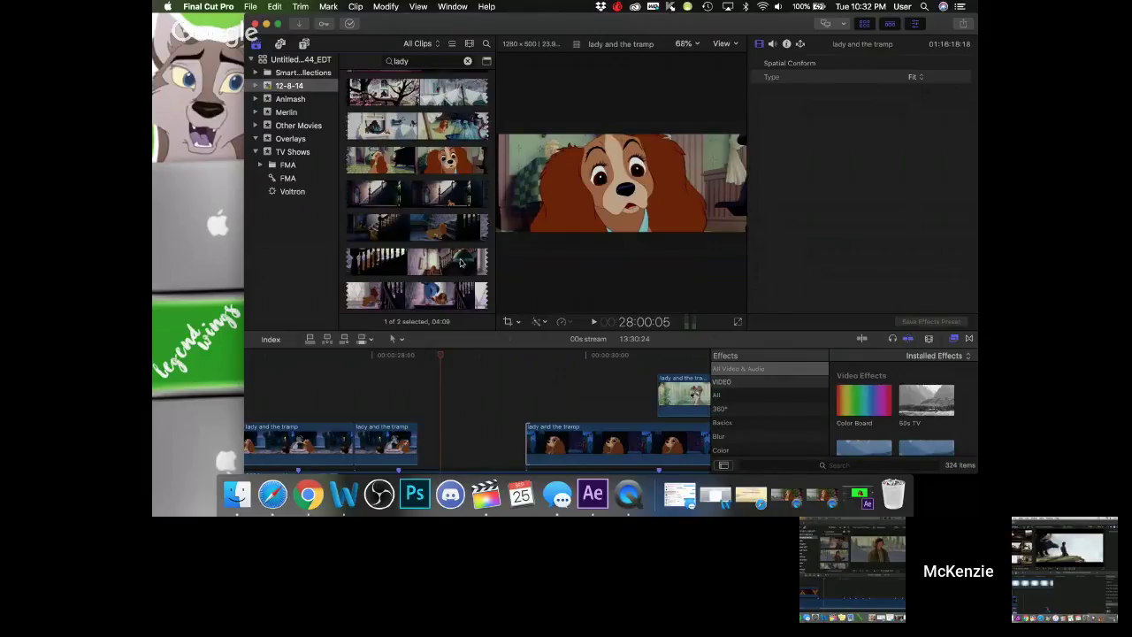
- Play the sequence from 25:02 and move the night-time Lady close-up earlier so it ends at about 30:20
key(super+minus)
key(super+minus)
key(super+minus)
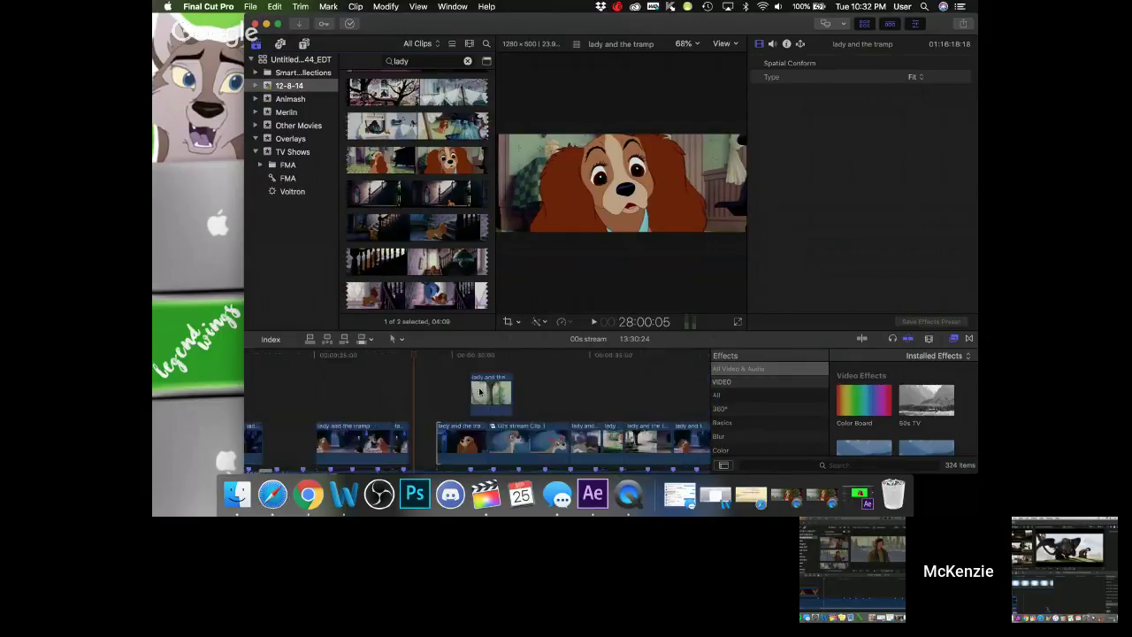
key(super+equal)
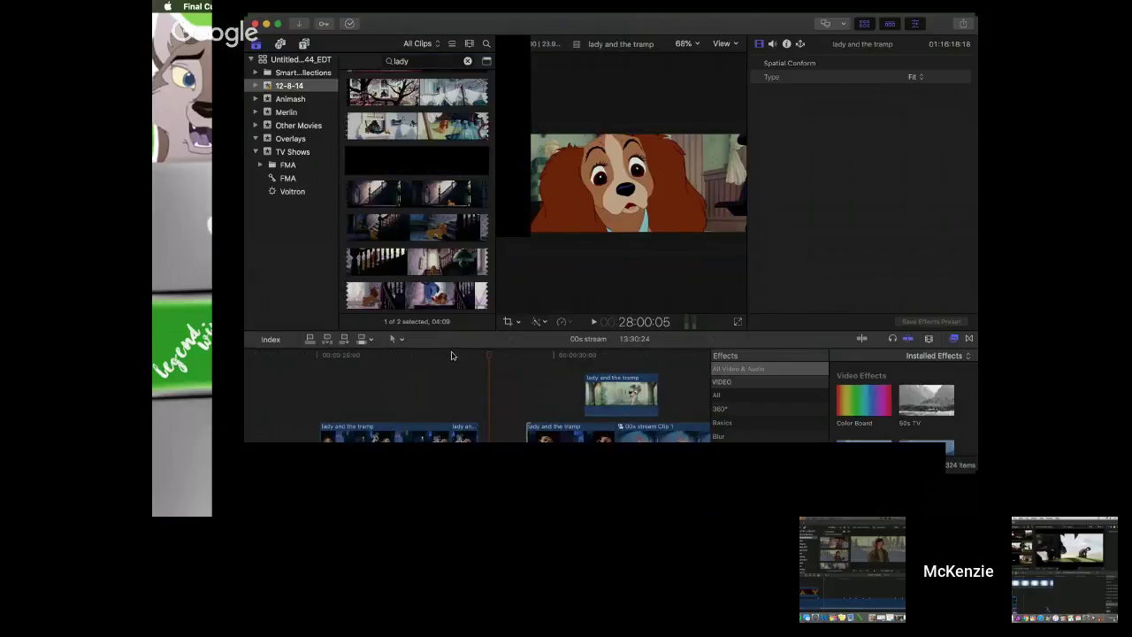
drag(451, 355, 320, 395)
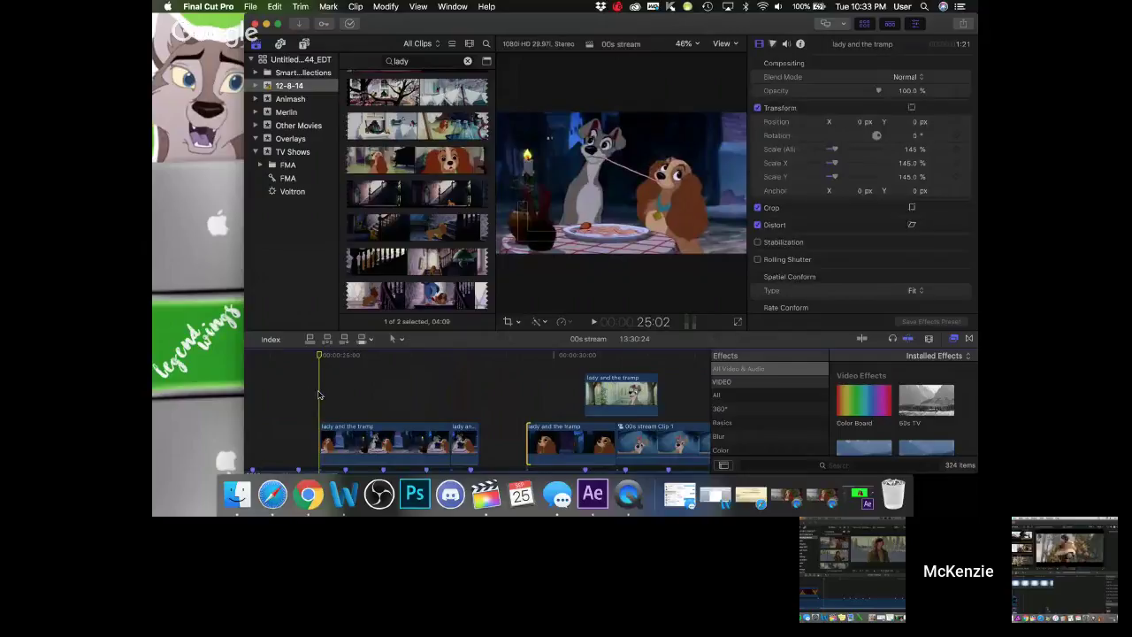
key(space)
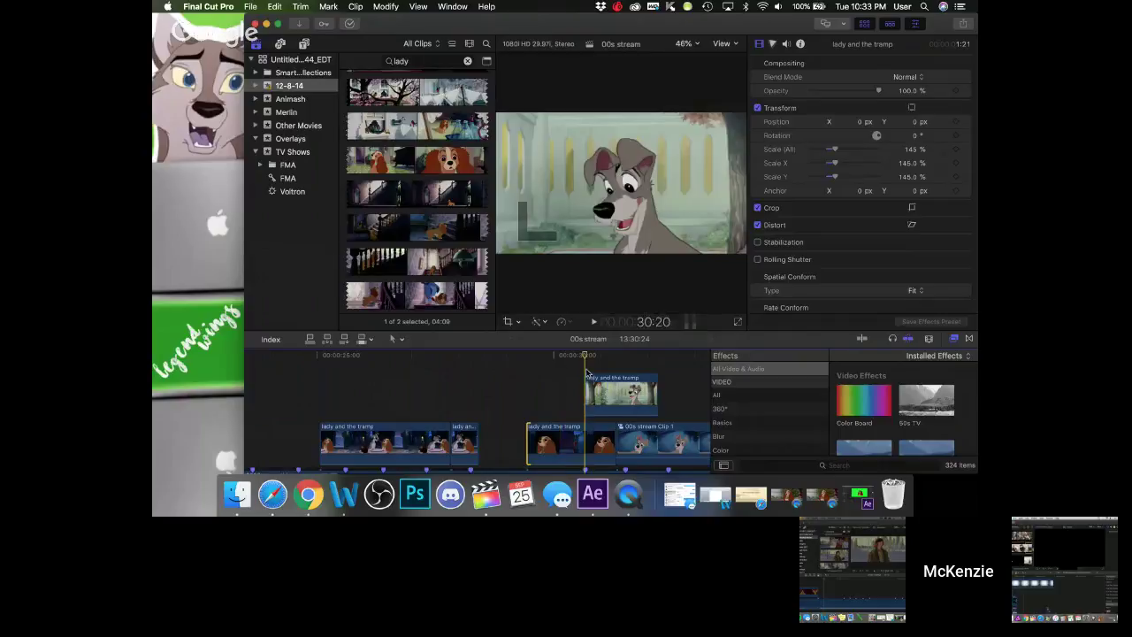
click(556, 355)
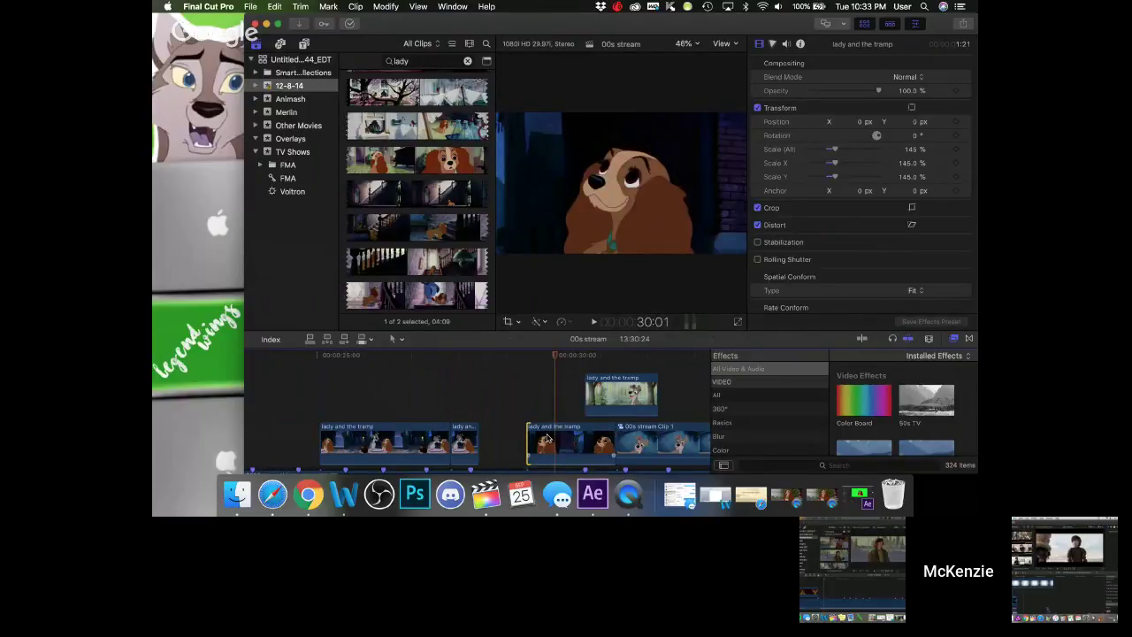
drag(547, 439, 515, 439)
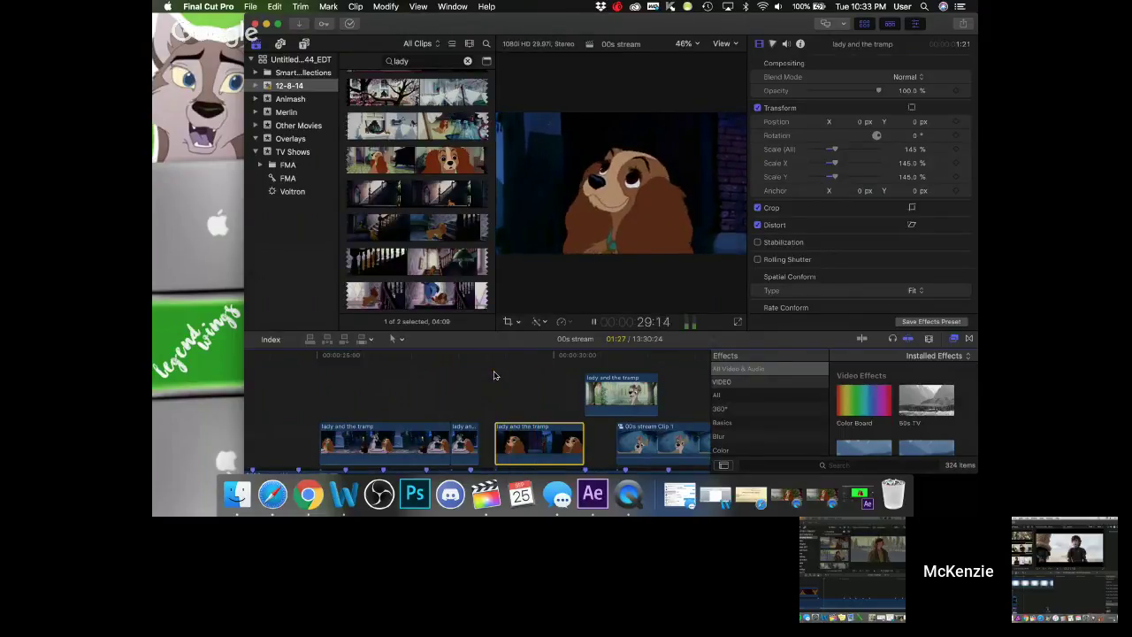
- Shorten the night-time Lady close-up to about 27 frames and move it to end where the upper daytime clip begins
drag(583, 440, 532, 439)
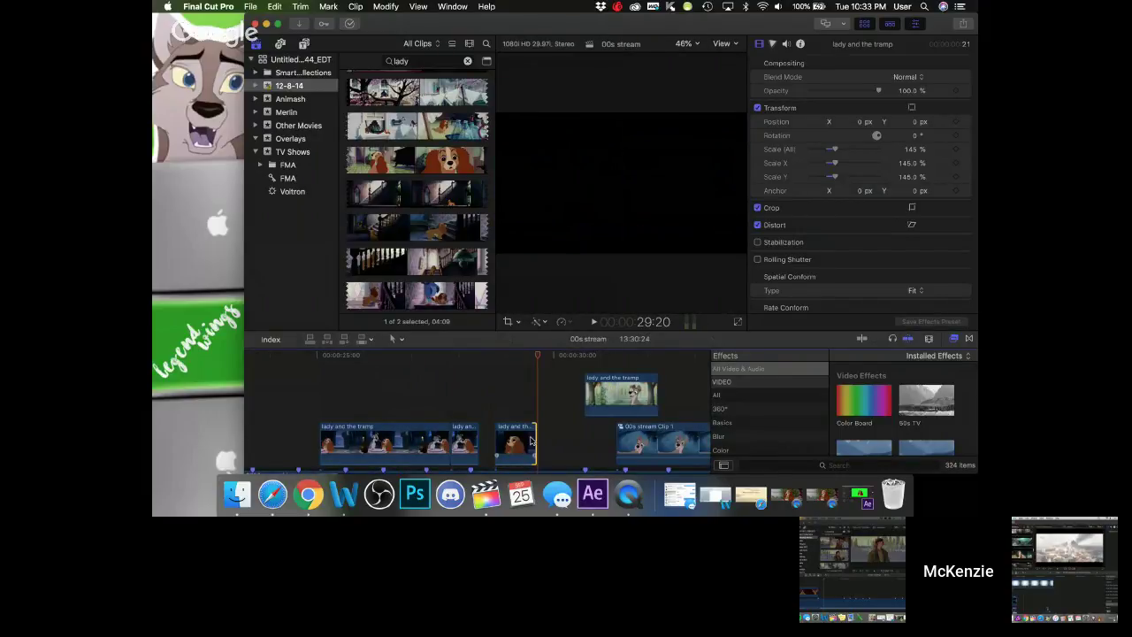
drag(514, 449, 560, 438)
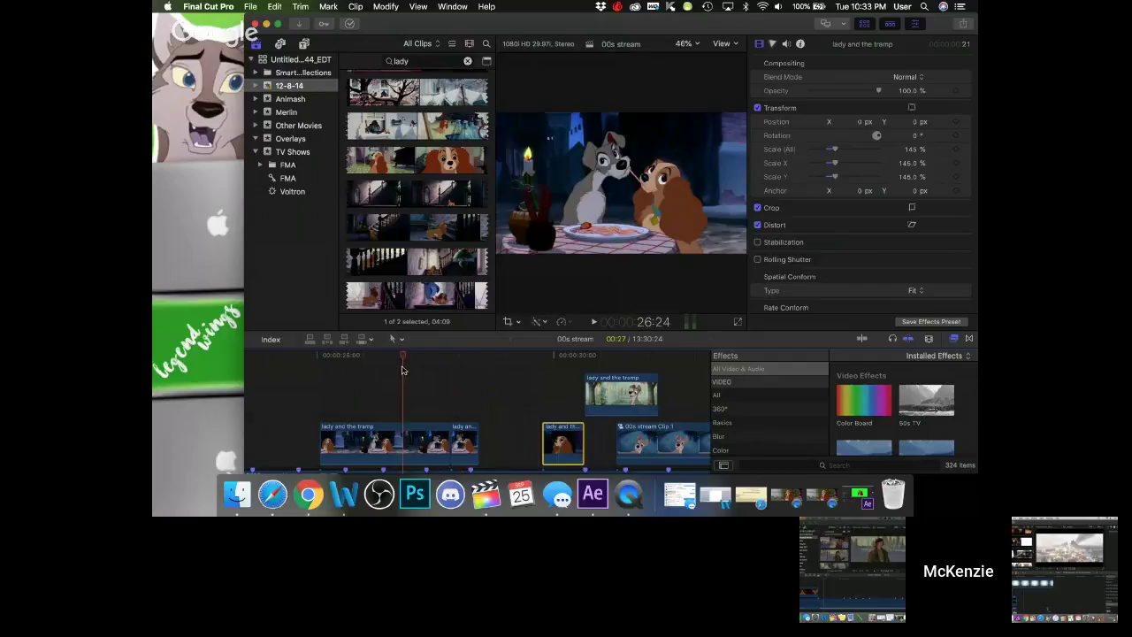
key(space)
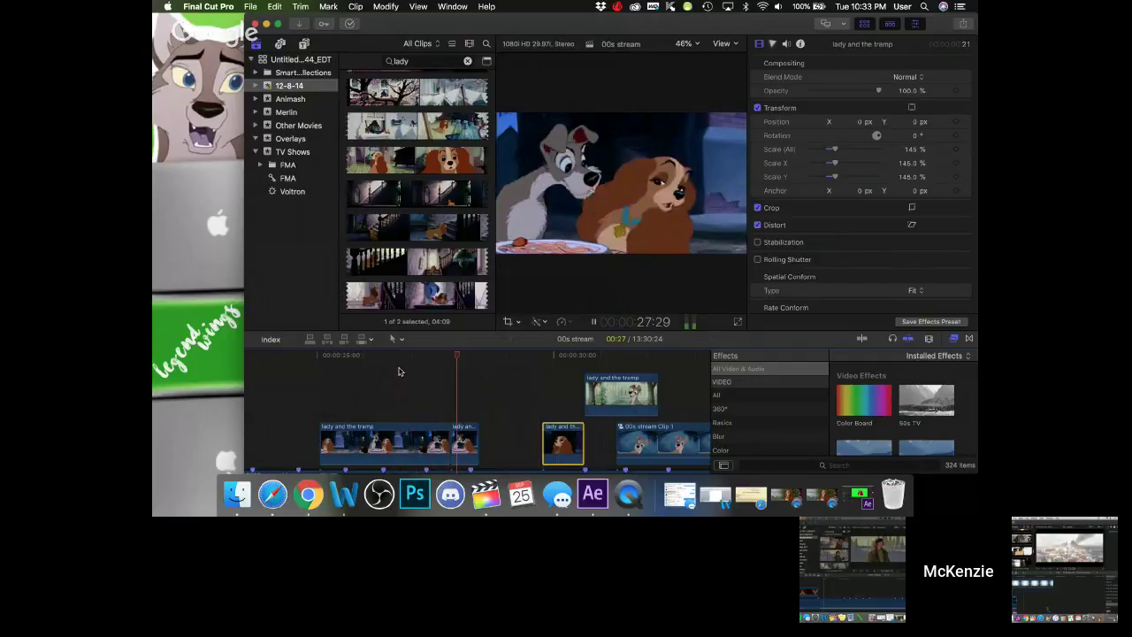
key(space)
- Play back the kiss pieces and the night-time Lady close-up several times to check their timing against the song
click(399, 372)
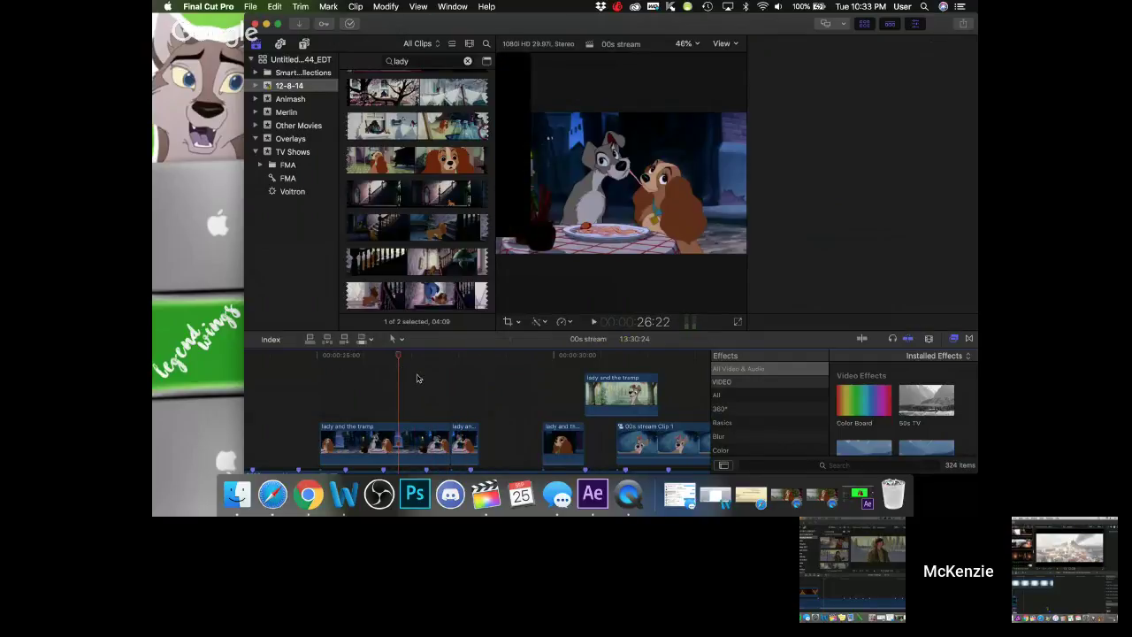
key(space)
key(space)
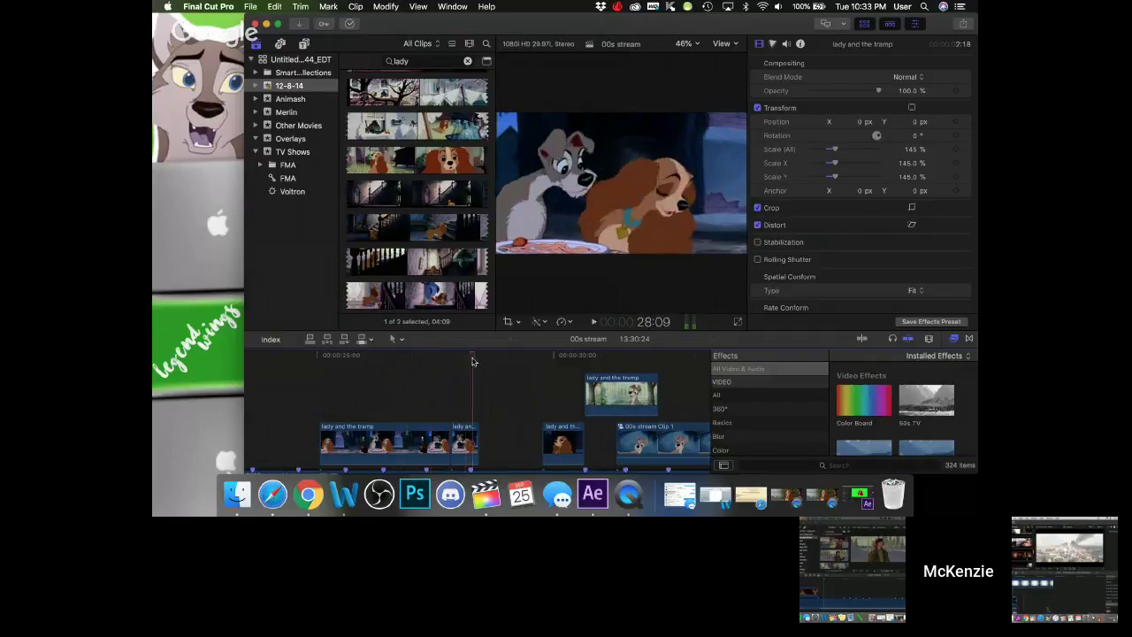
click(542, 357)
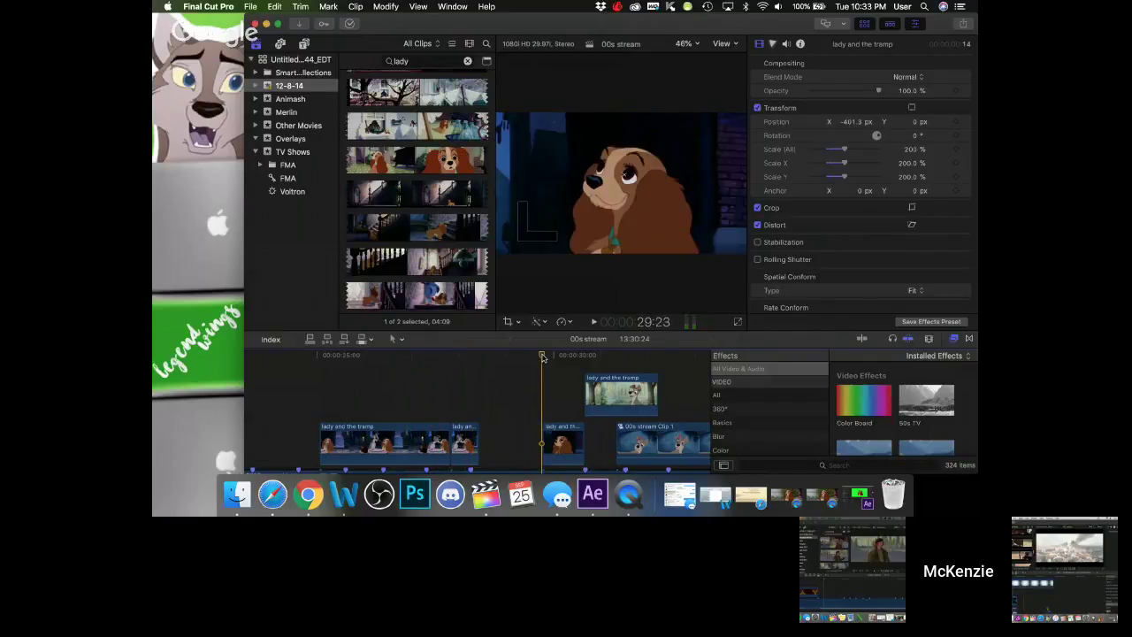
key(space)
key(space)
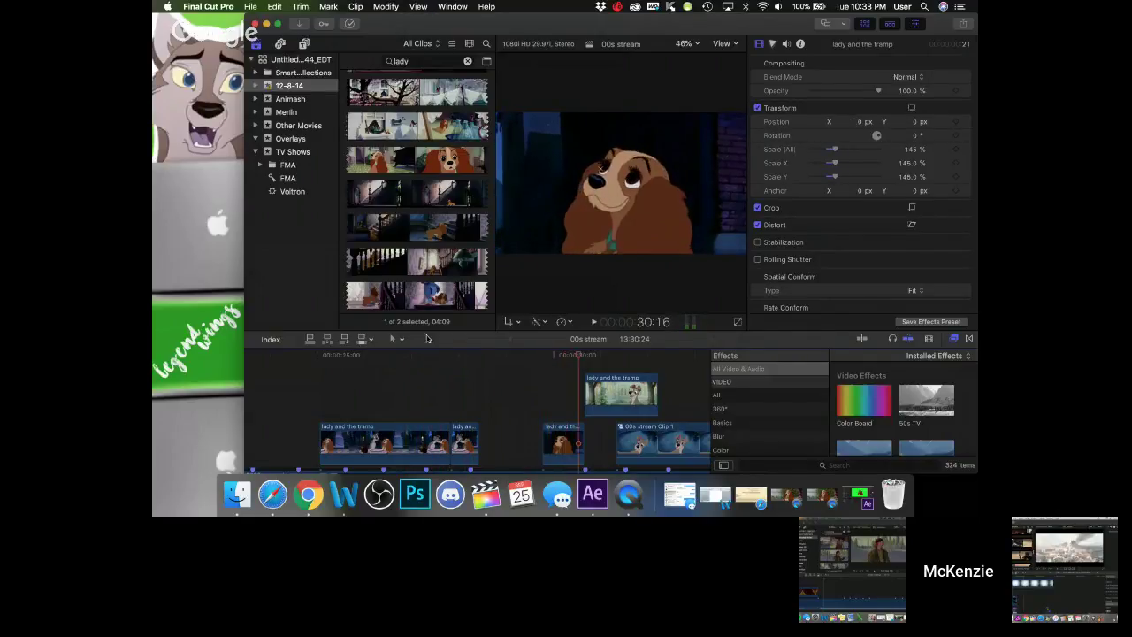
click(375, 356)
key(space)
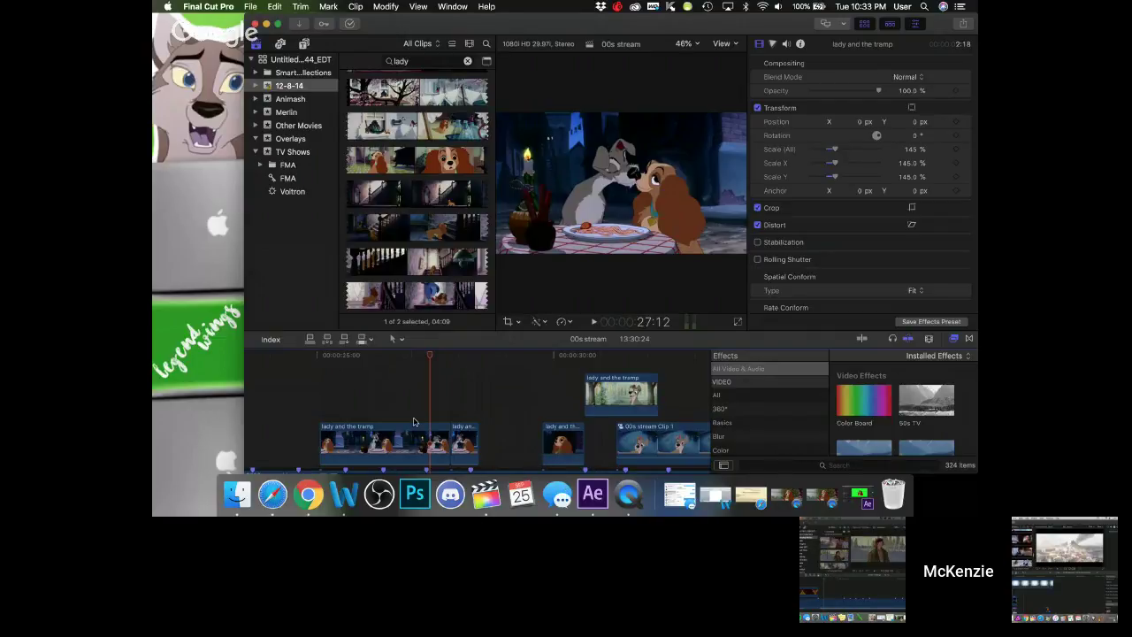
click(323, 358)
key(space)
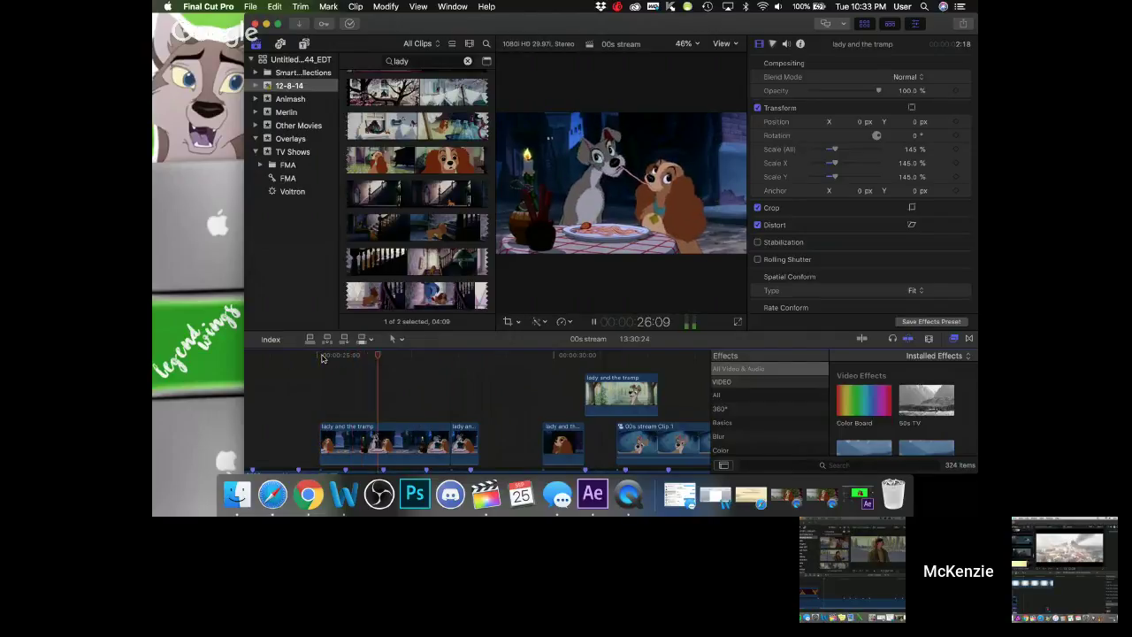
click(322, 358)
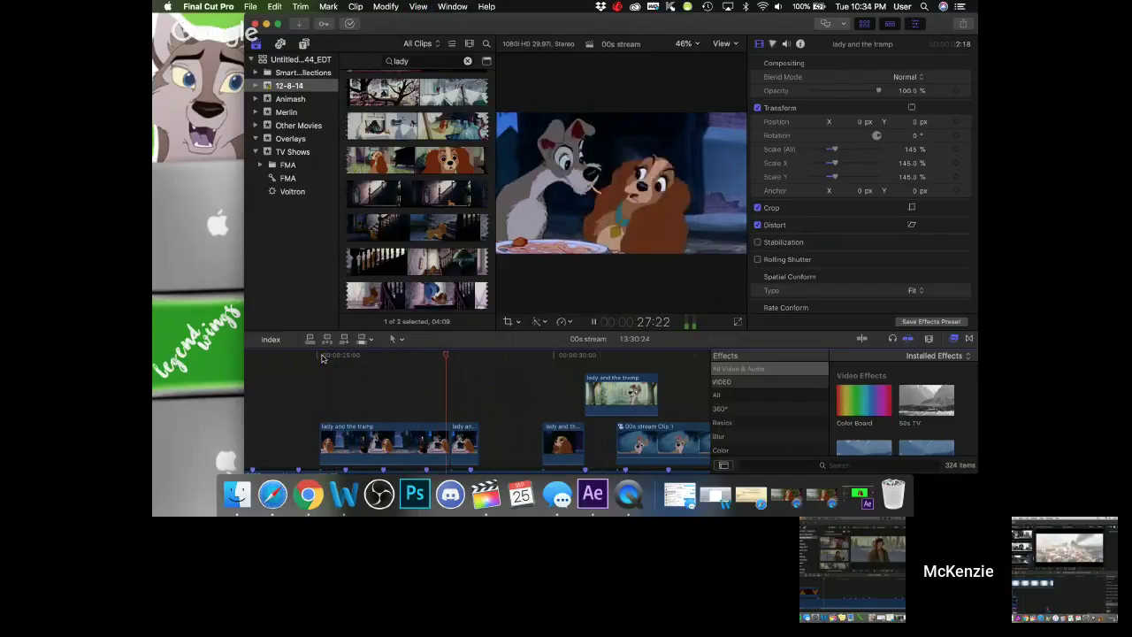
key(space)
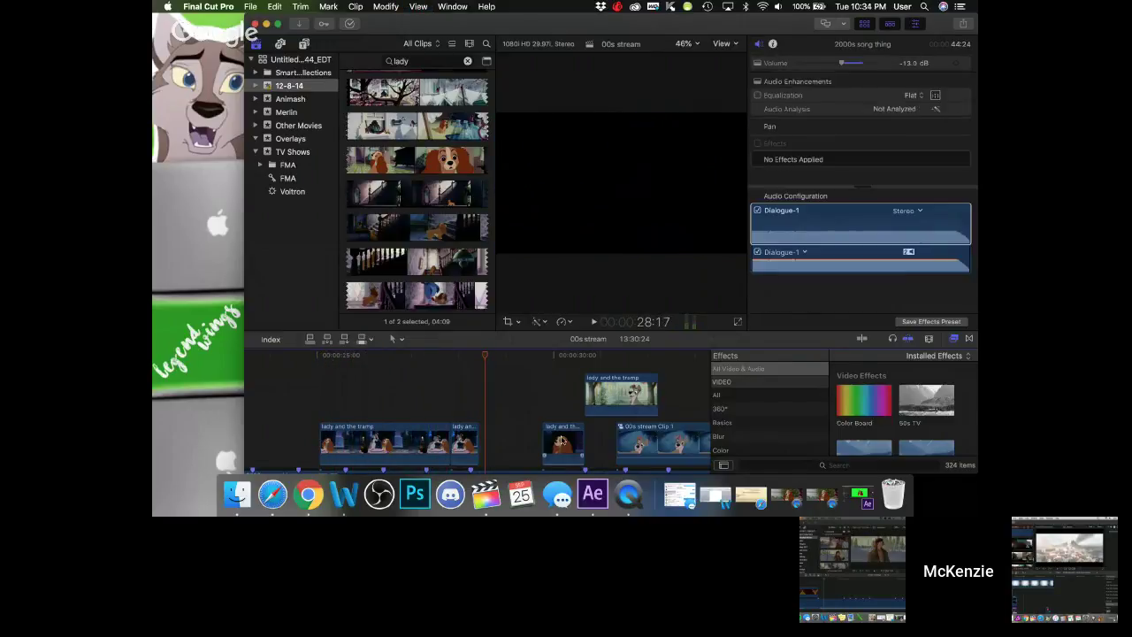
- Browse the Lady and the Tramp footage through the spaghetti dinner scene for a shot to fill the timeline gap
scroll(426, 221, down, 10)
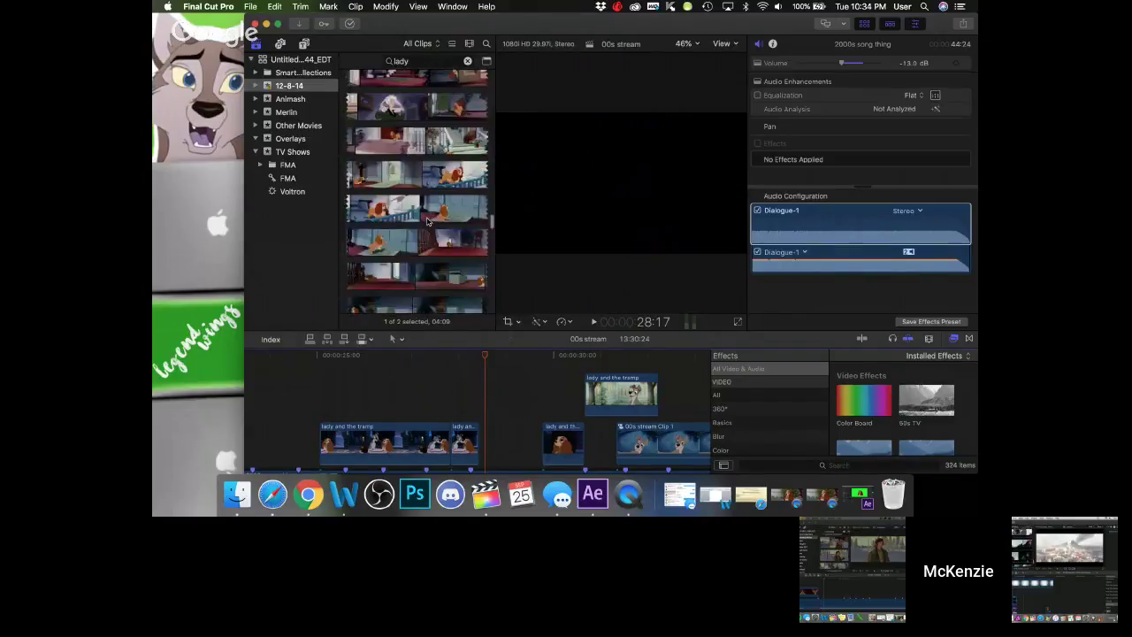
scroll(426, 221, down, 5)
scroll(427, 222, down, 10)
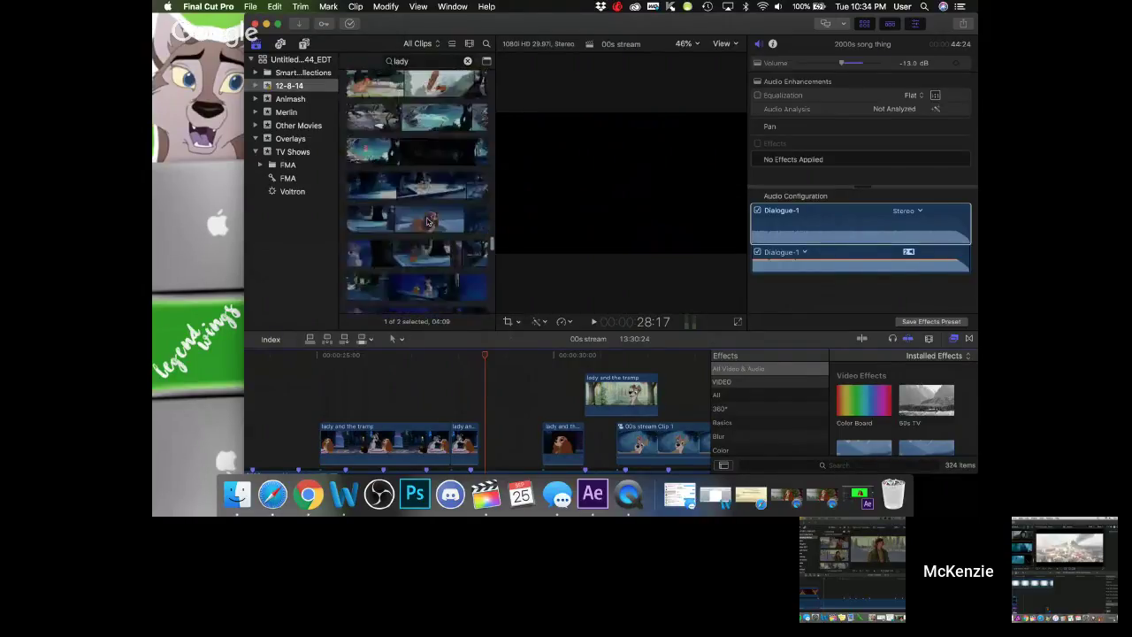
scroll(428, 222, down, 10)
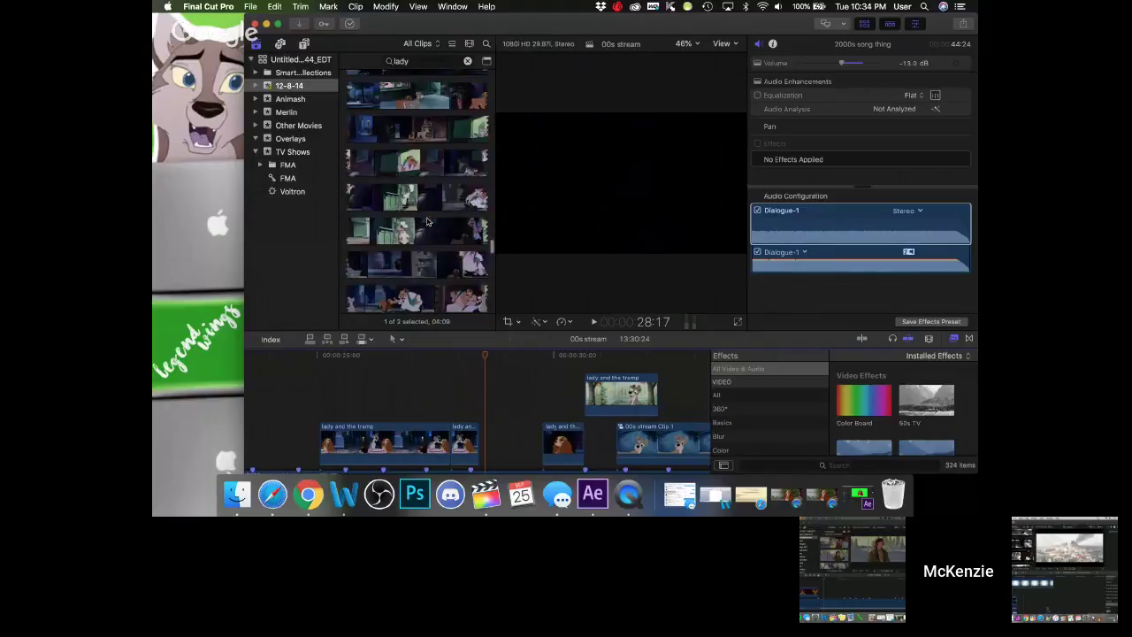
click(388, 177)
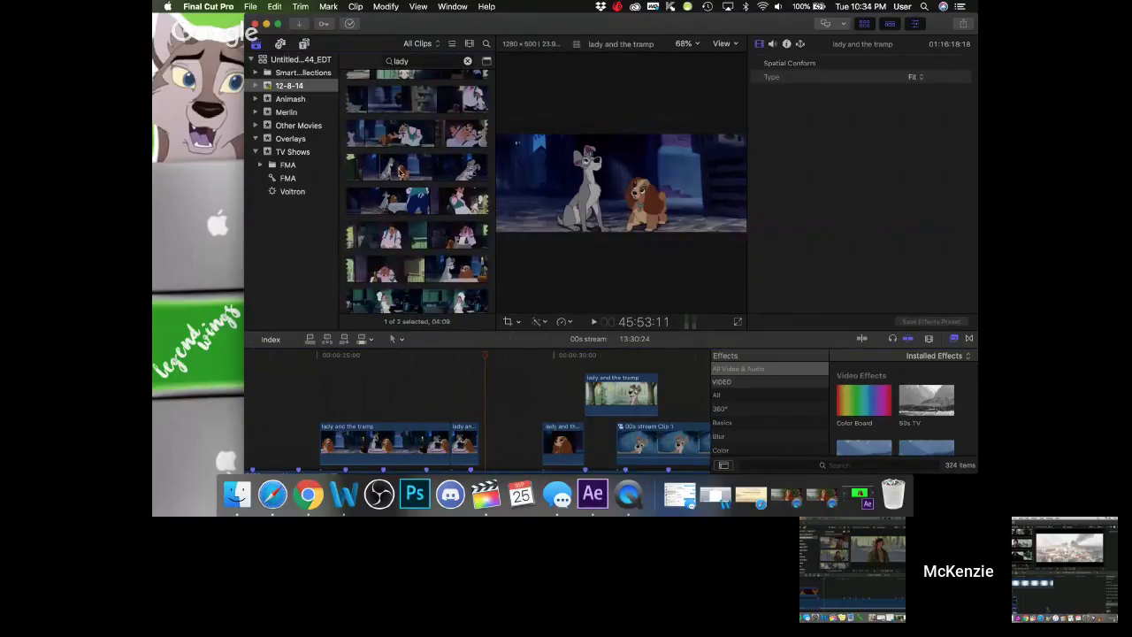
scroll(425, 174, down, 5)
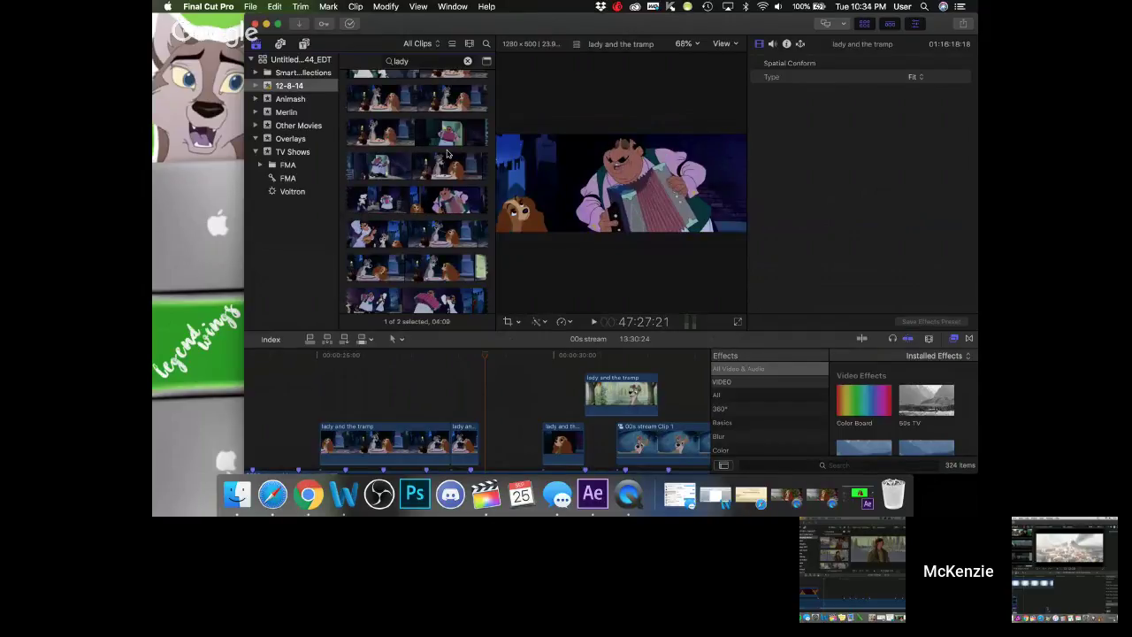
scroll(459, 203, down, 3)
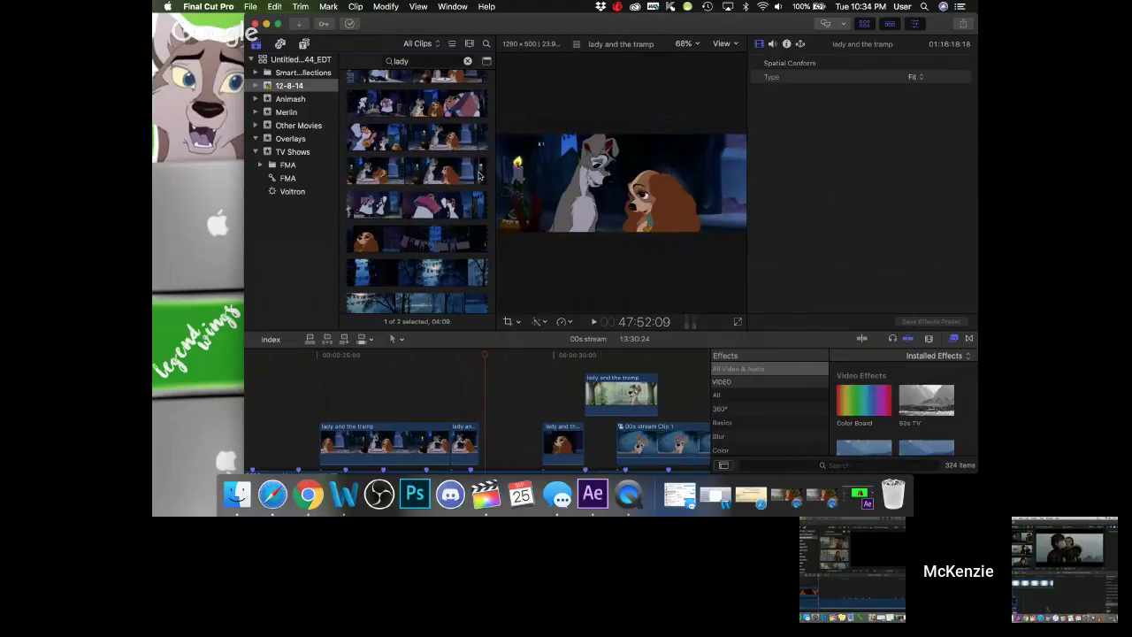
click(370, 198)
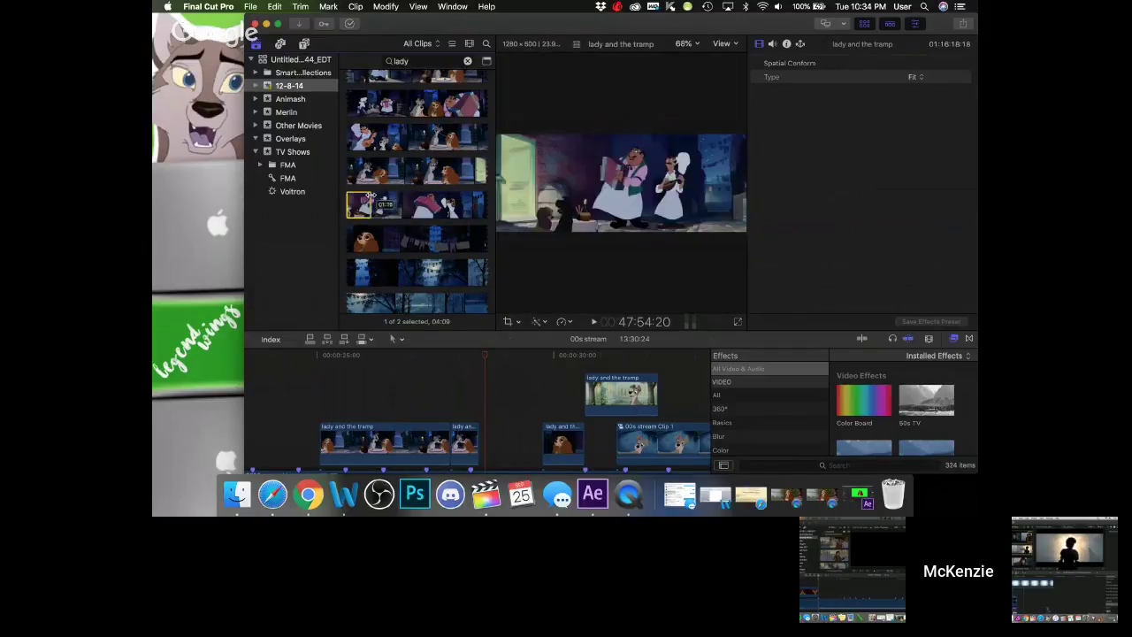
drag(370, 198, 504, 402)
key(Delete)
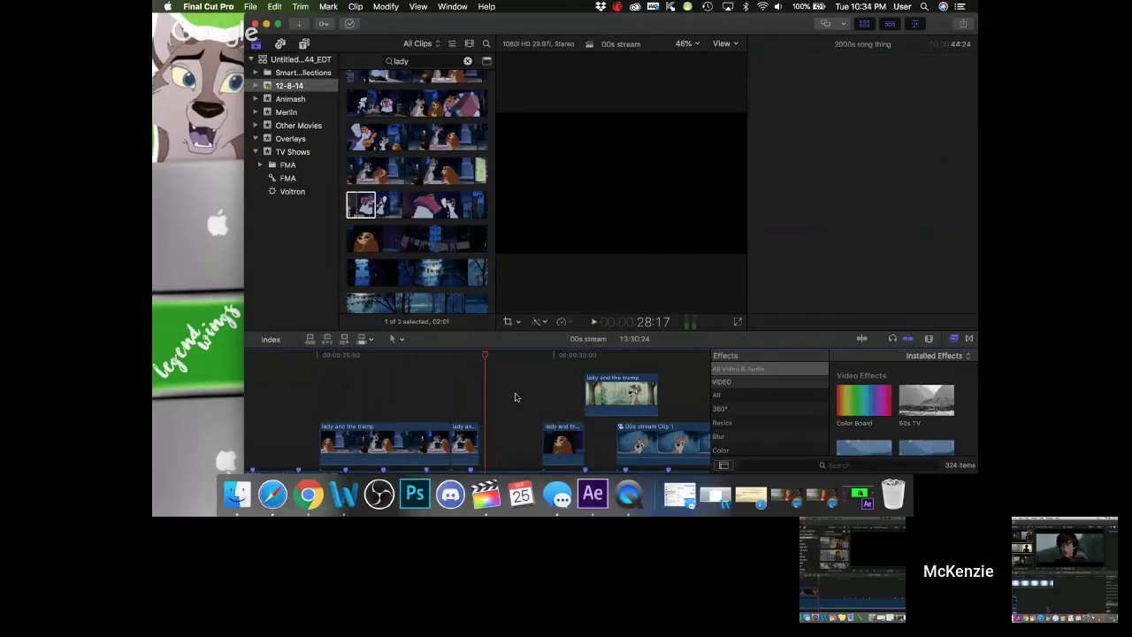
- Preview the dinner shot of Tramp and Lady around 47:20, select a 1:10 range of it, and place it above the gap
scroll(373, 171, up, 2)
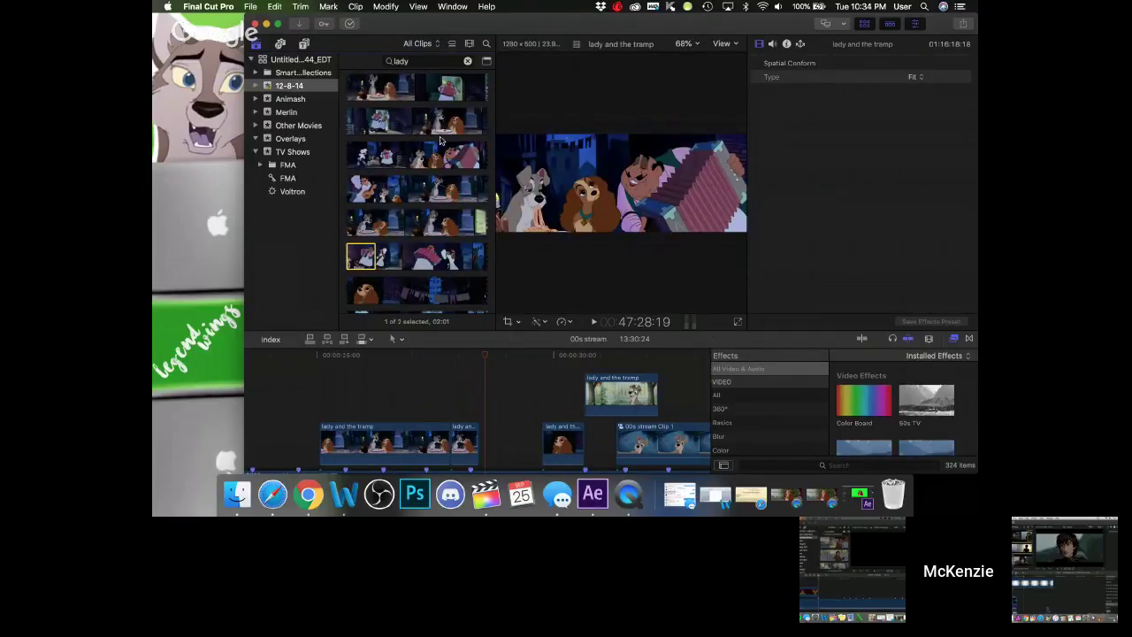
key(space)
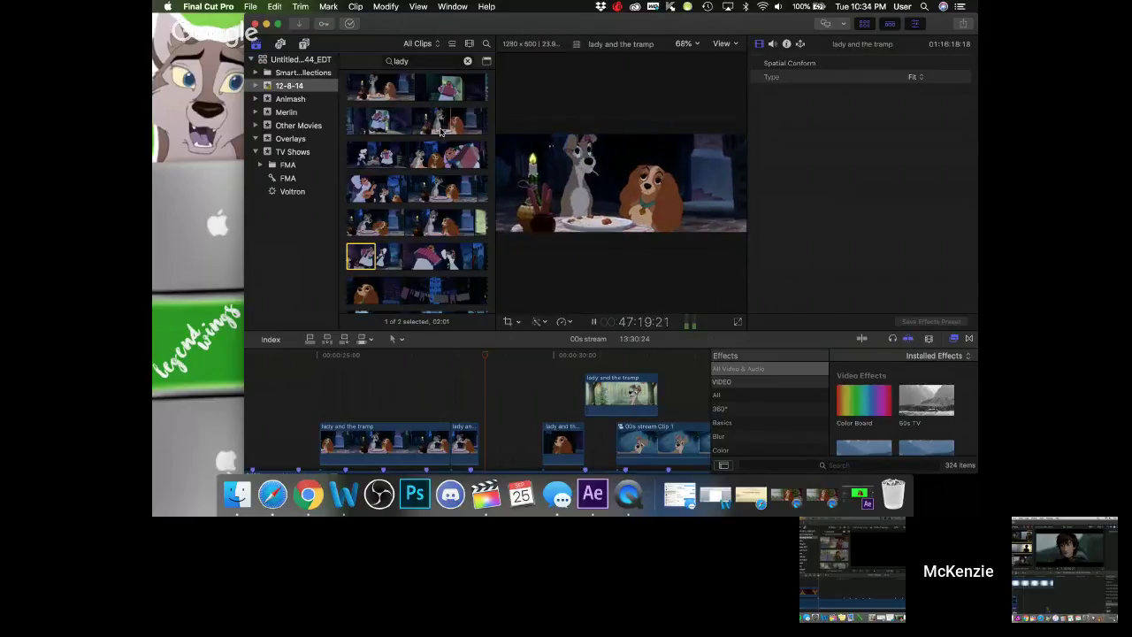
key(space)
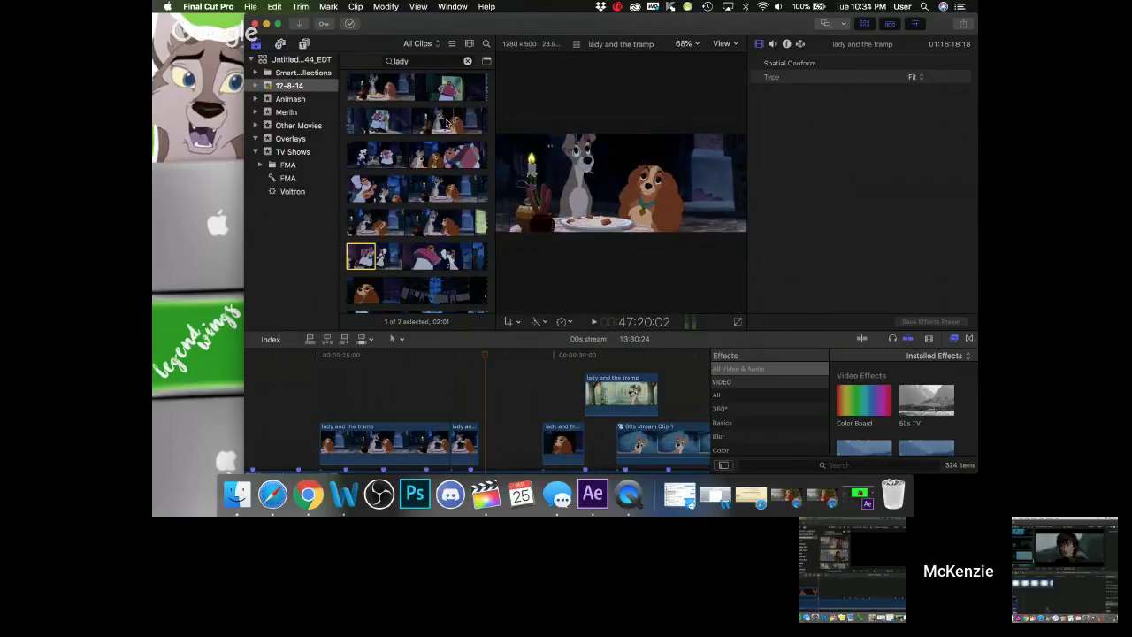
click(459, 118)
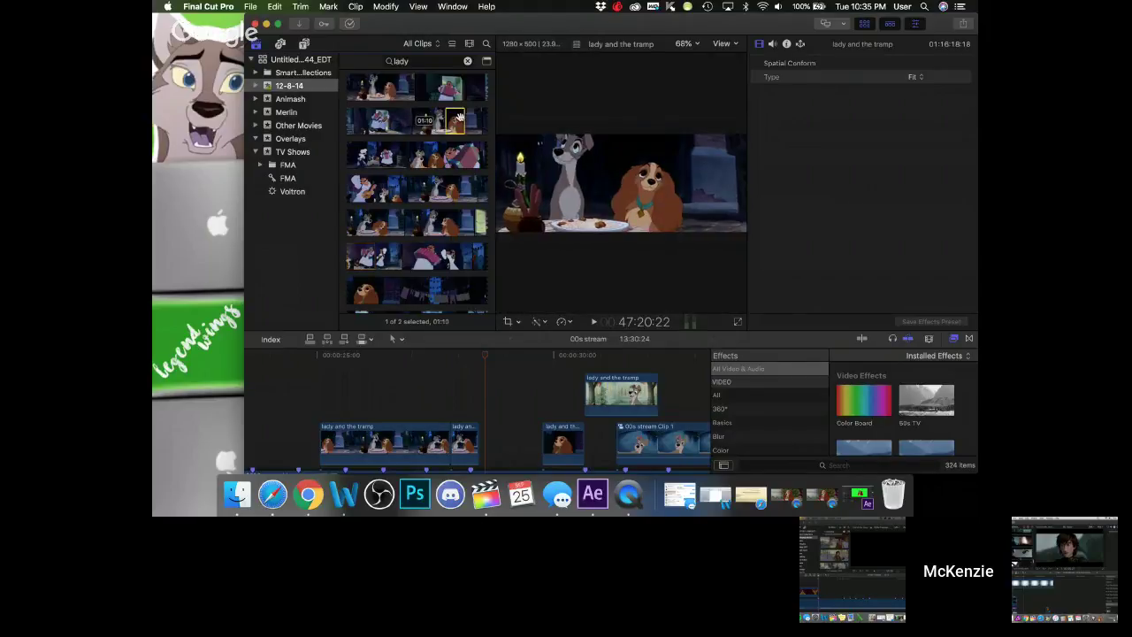
drag(459, 118, 510, 421)
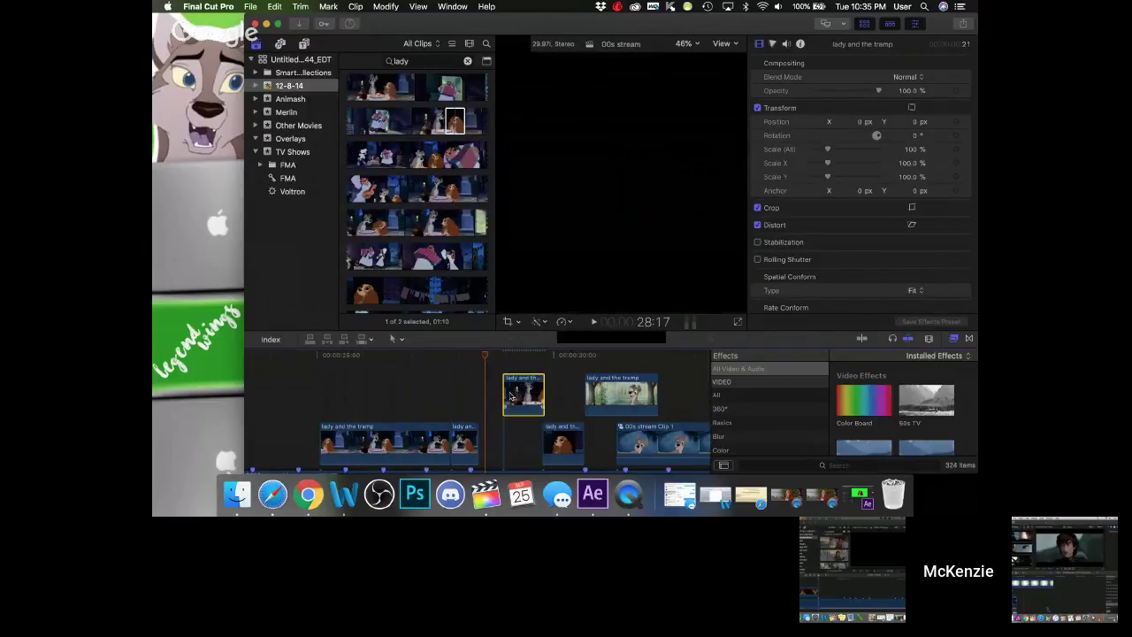
- Move the new dinner shot down directly after the enlarged kiss piece and trim it to about 16 frames
drag(523, 398, 489, 438)
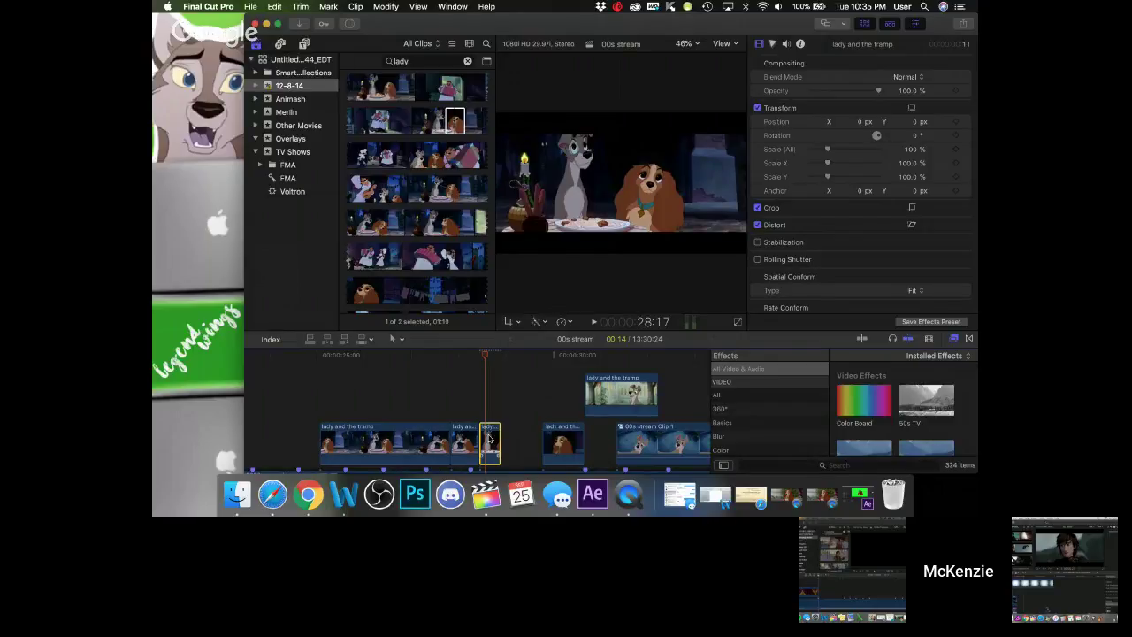
click(451, 359)
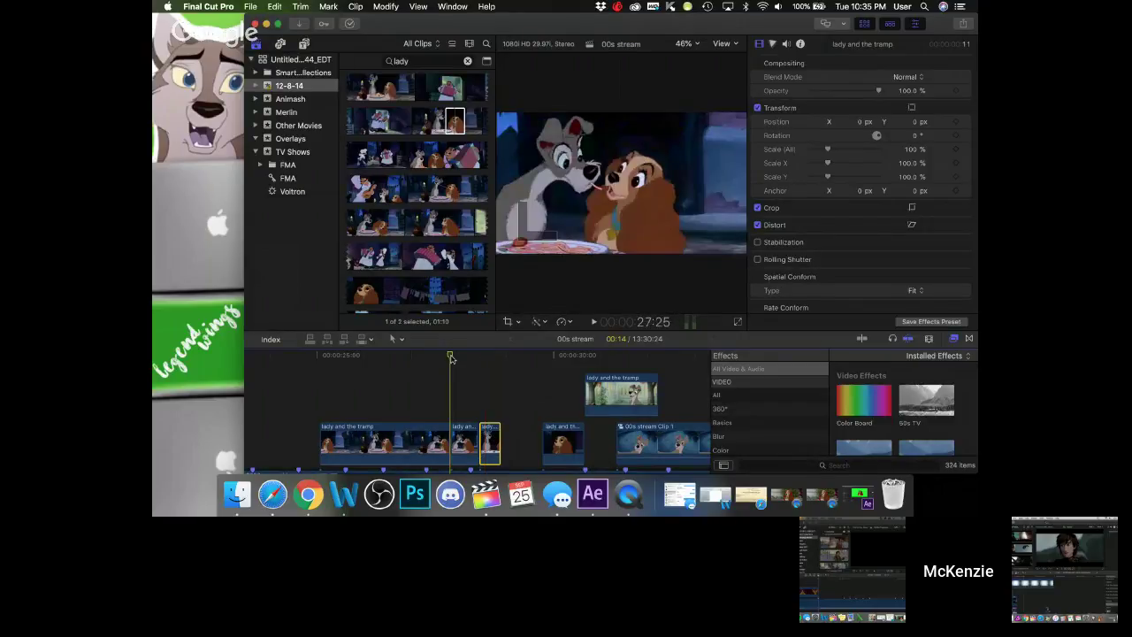
click(479, 356)
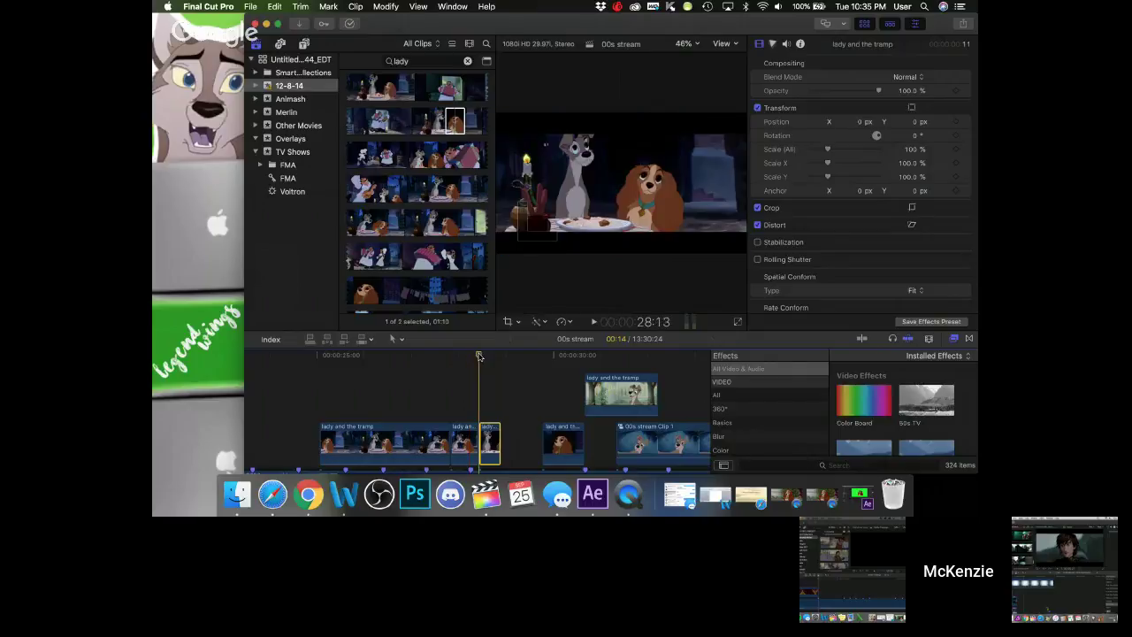
key(super+equal)
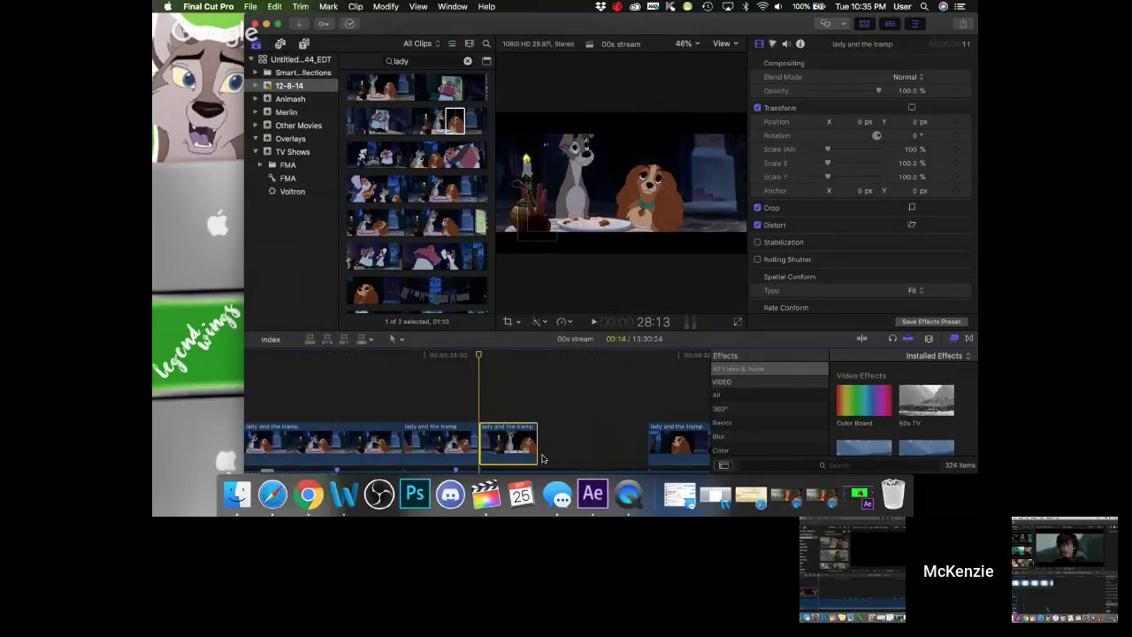
key(super+minus)
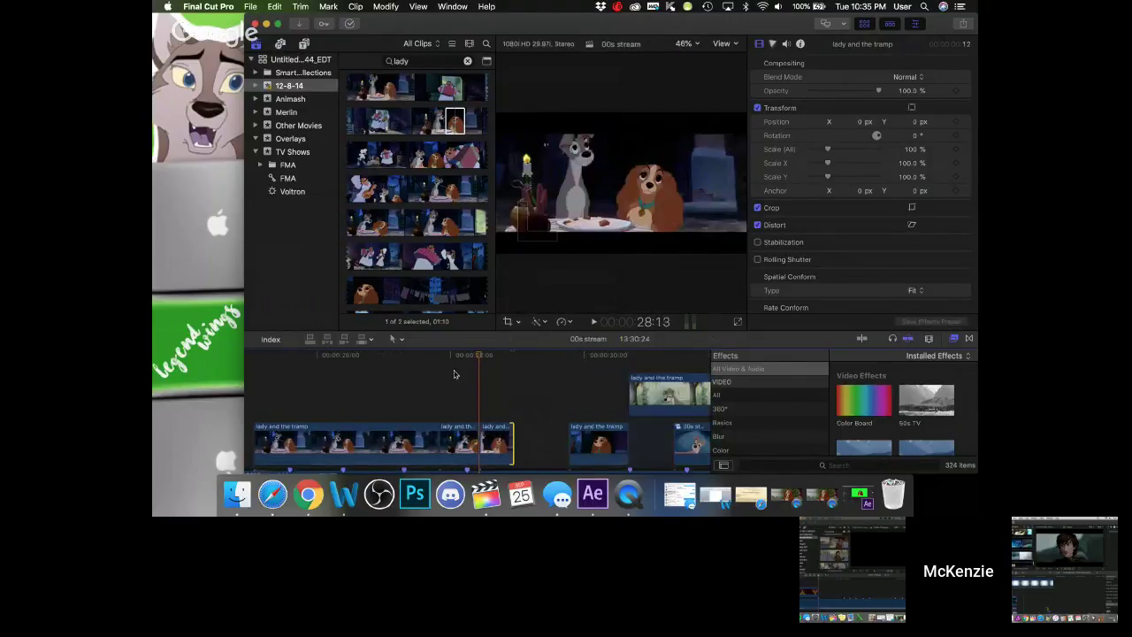
key(space)
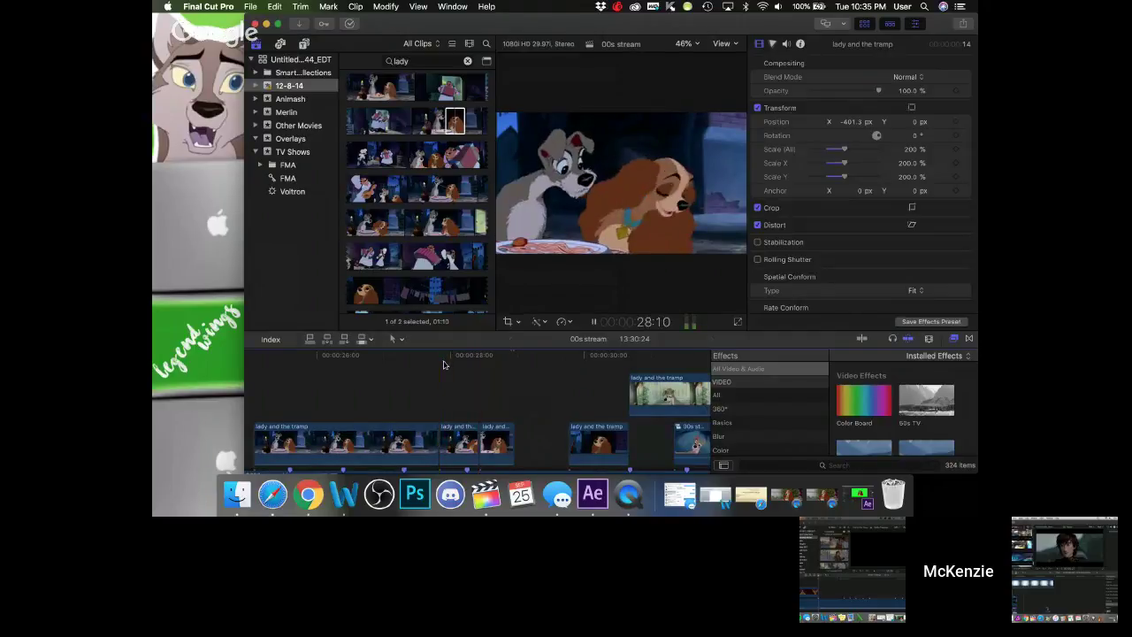
key(space)
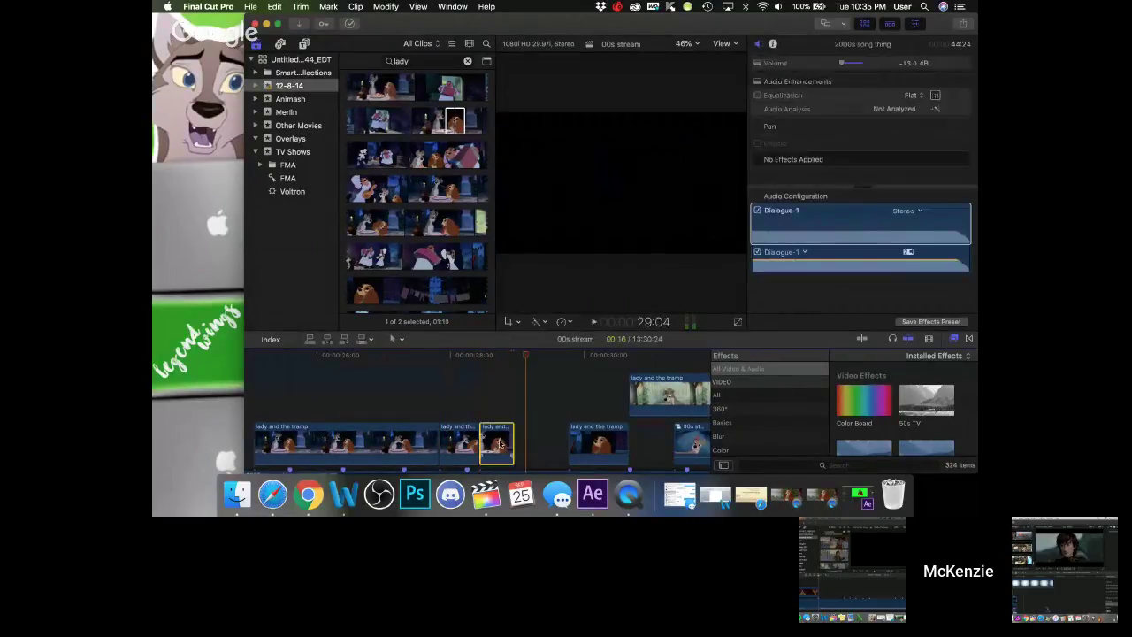
- Scale the dinner shot to 155% and move it directly before the night-time Lady close-up
click(911, 150)
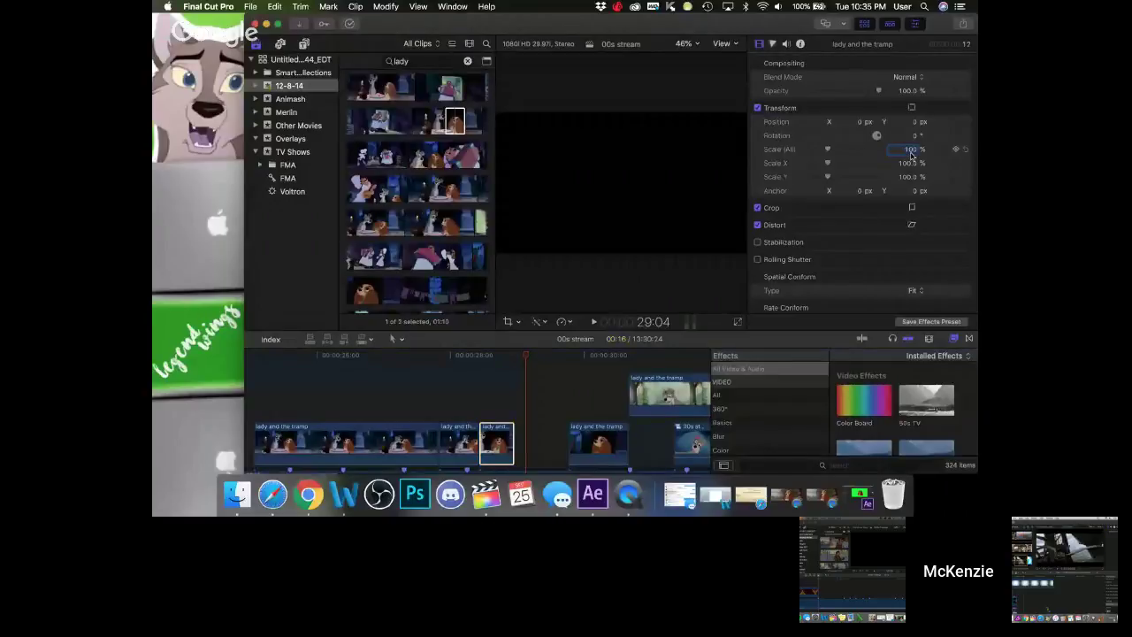
text(155)
key(Return)
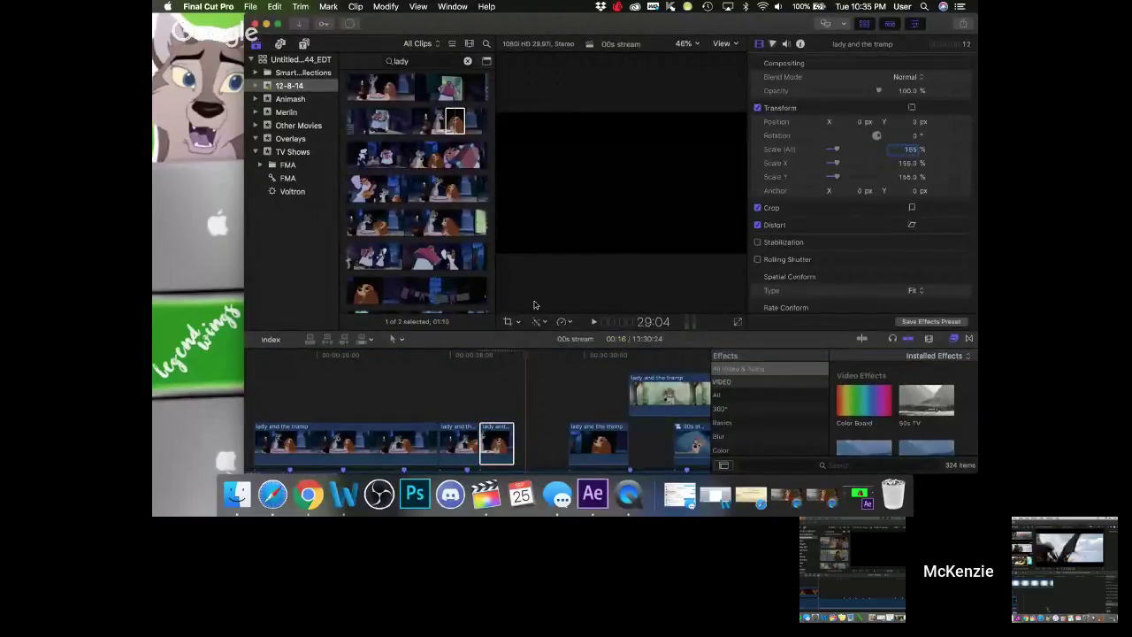
click(495, 356)
mouse_move(496, 358)
mouse_down()
mouse_move(468, 359)
mouse_move(502, 353)
mouse_up()
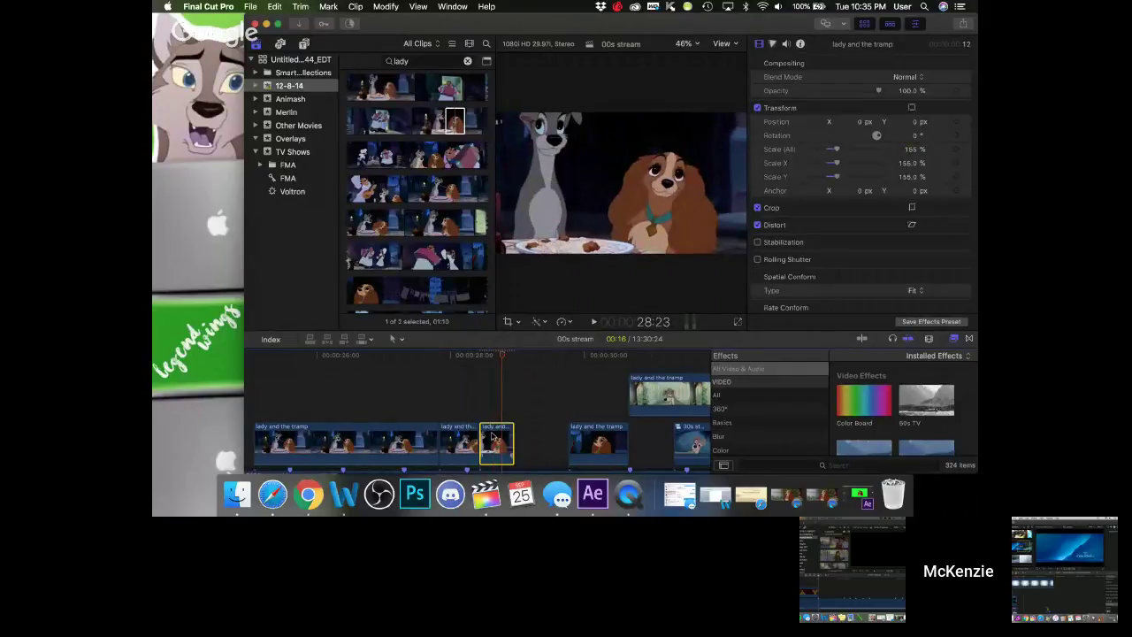
drag(493, 436, 531, 419)
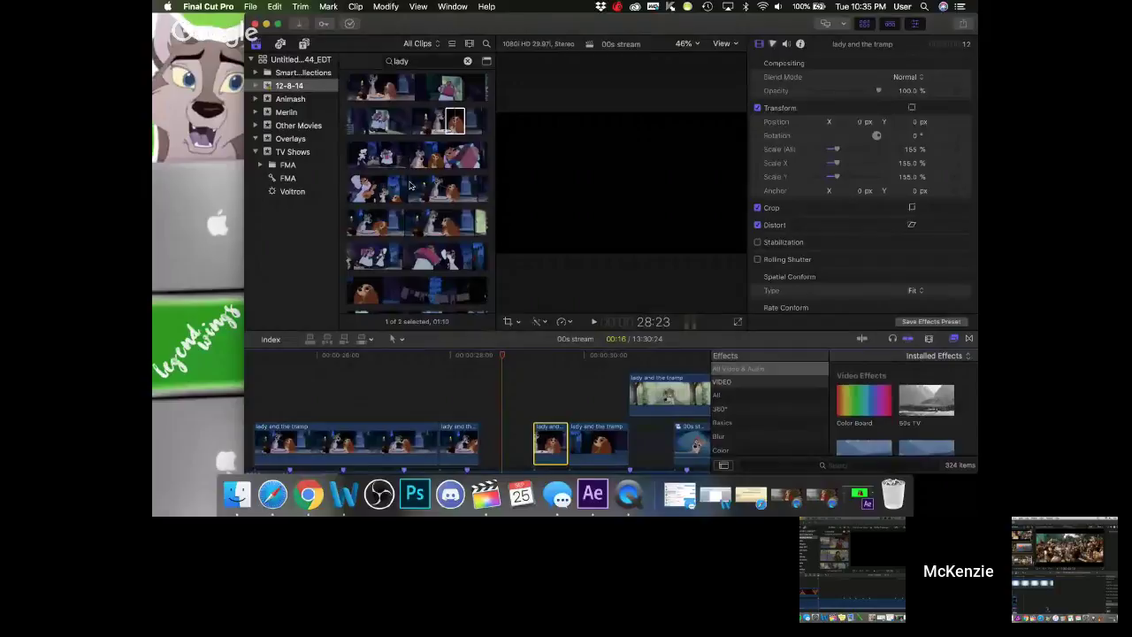
- Find the earlier table shot of Tramp and Lady around 46:16, select a 1:21 range of it, and place it above the gap
scroll(410, 185, up, 2)
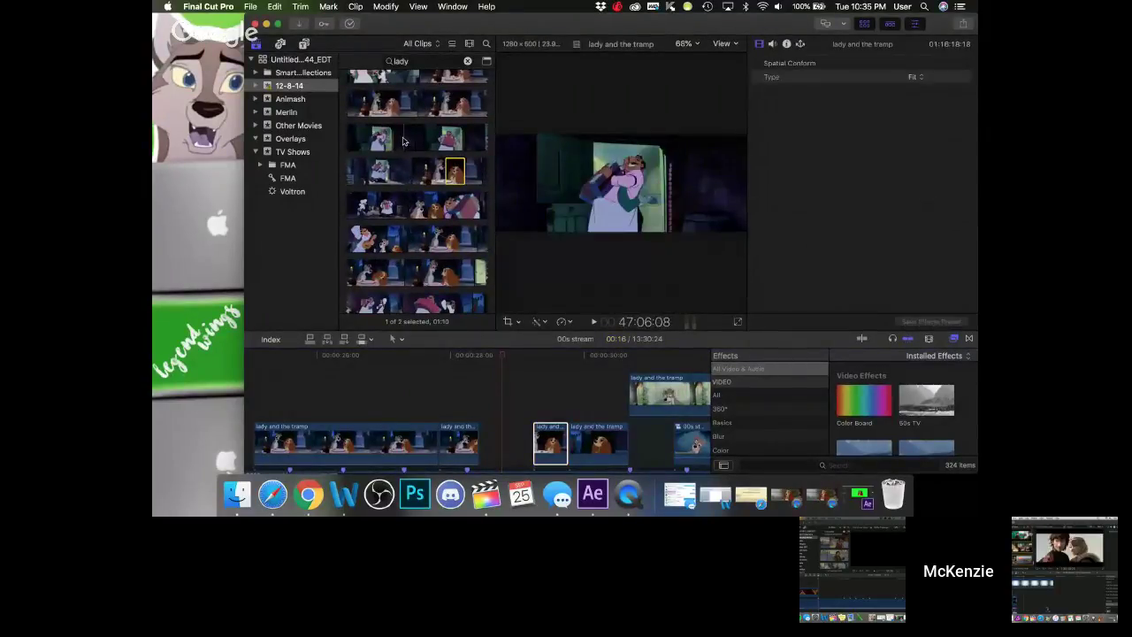
scroll(411, 133, up, 4)
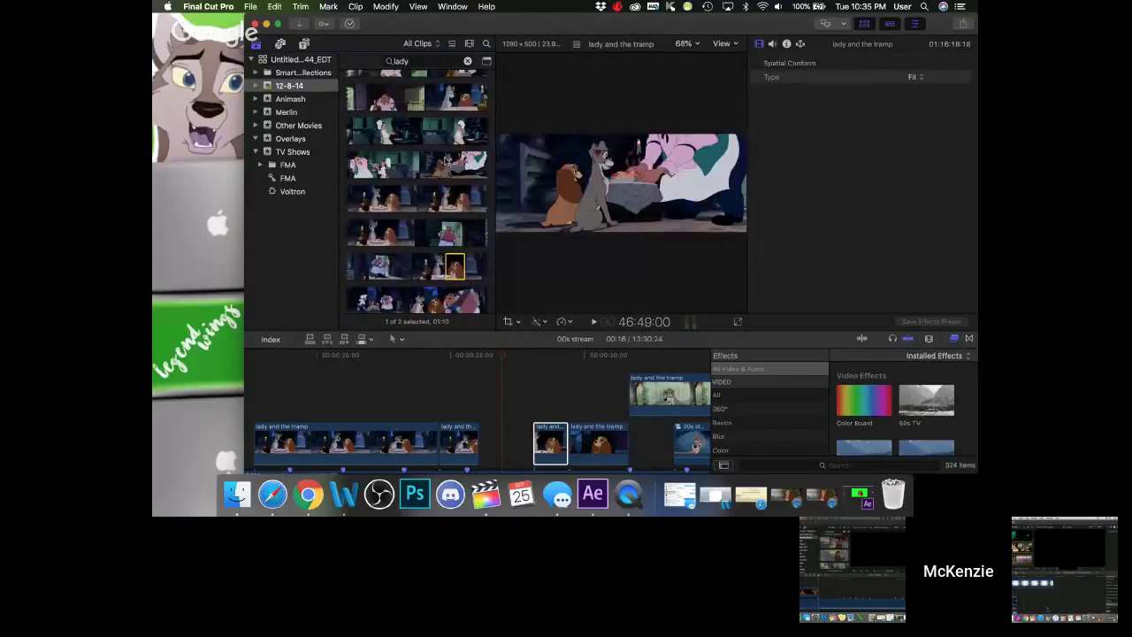
scroll(393, 119, up, 4)
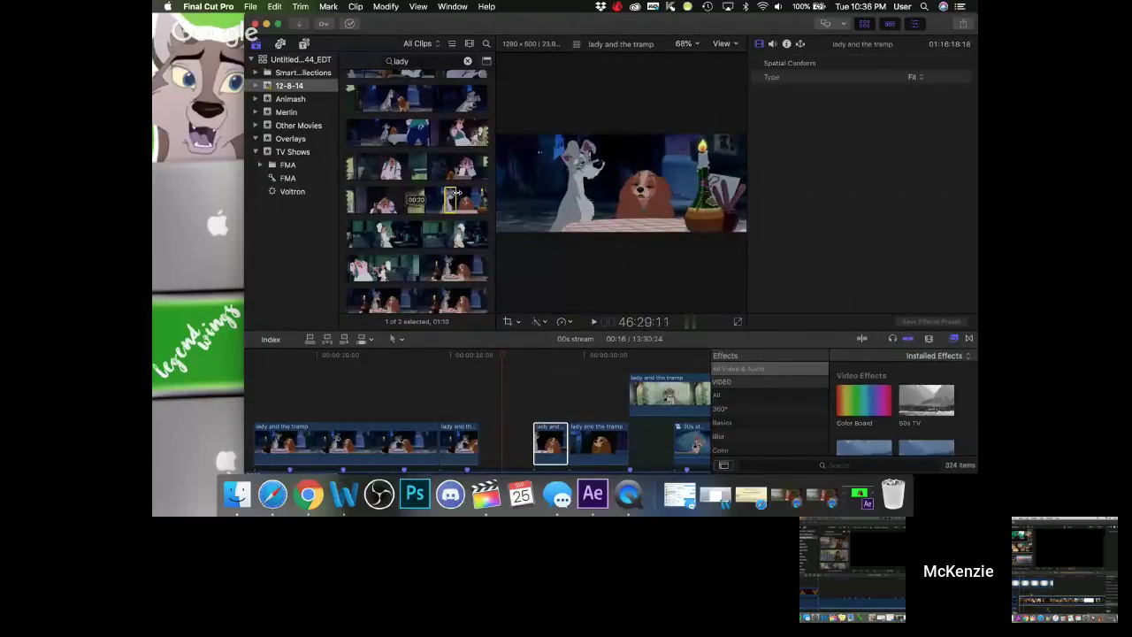
mouse_move(445, 199)
mouse_down()
mouse_move(489, 199)
mouse_move(461, 196)
mouse_up()
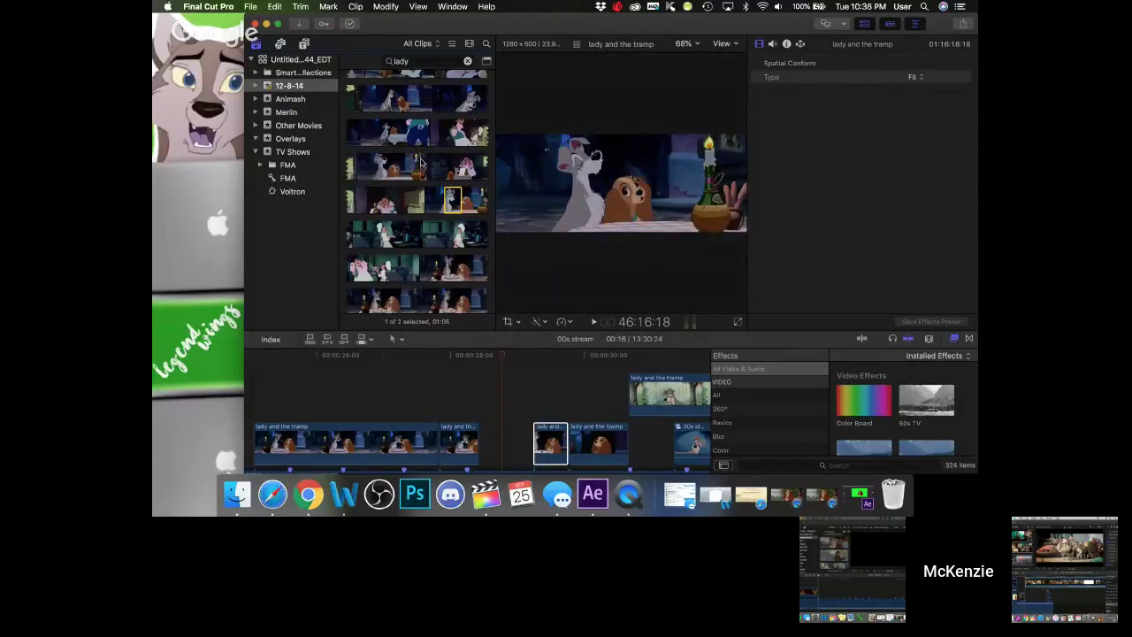
drag(423, 163, 467, 386)
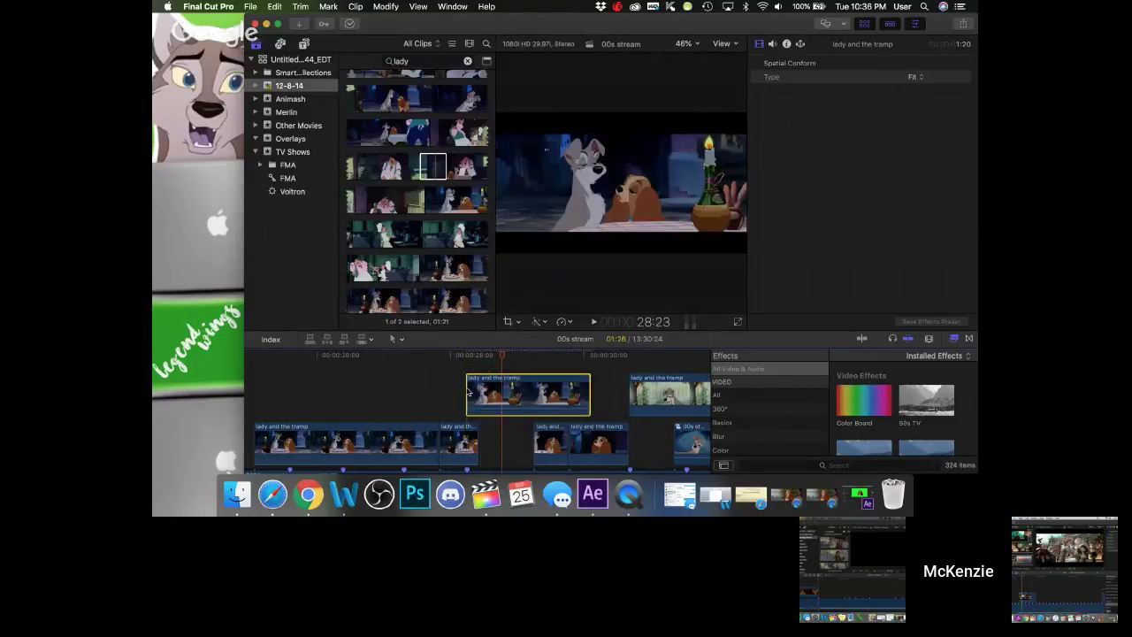
- Trim the new table shot to about 16 frames and move it down directly after the enlarged kiss piece
click(467, 387)
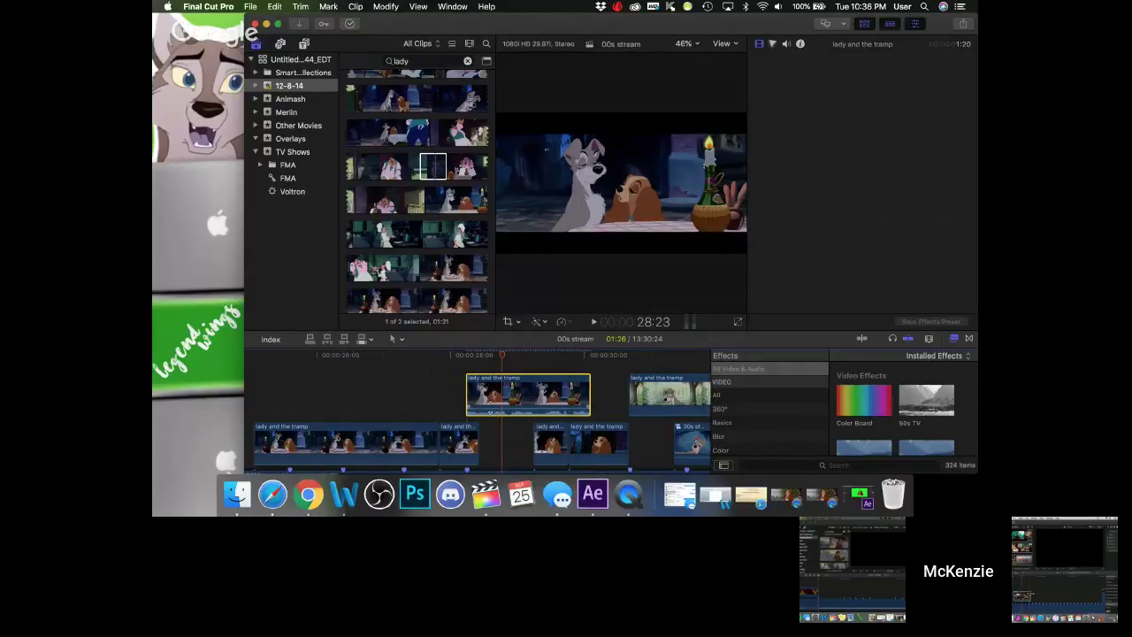
drag(468, 390, 501, 397)
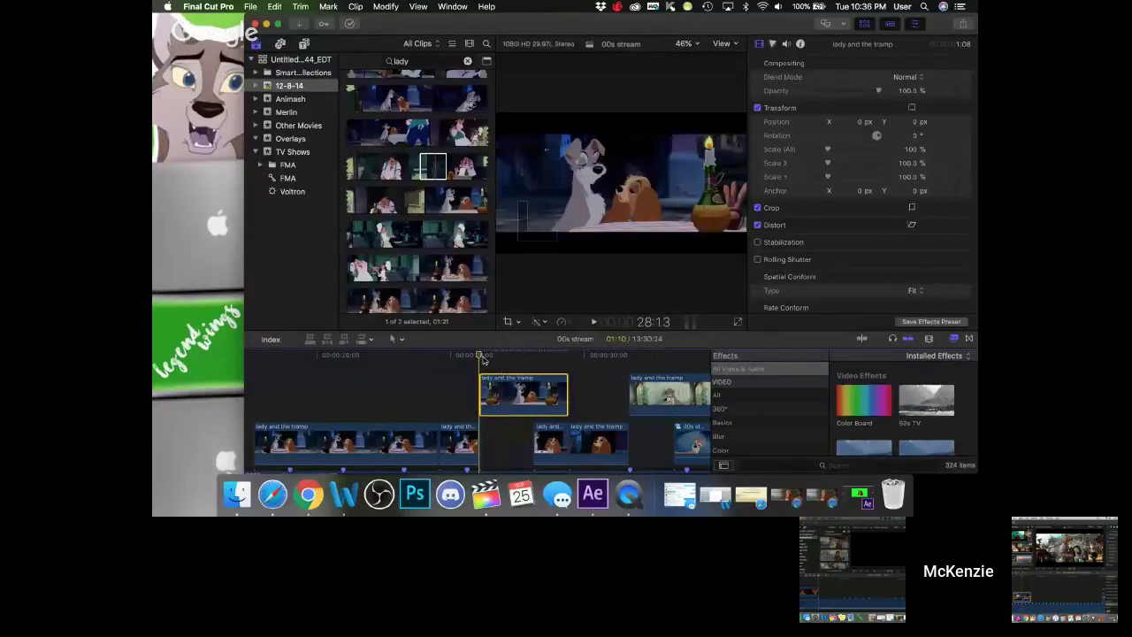
drag(483, 359, 530, 435)
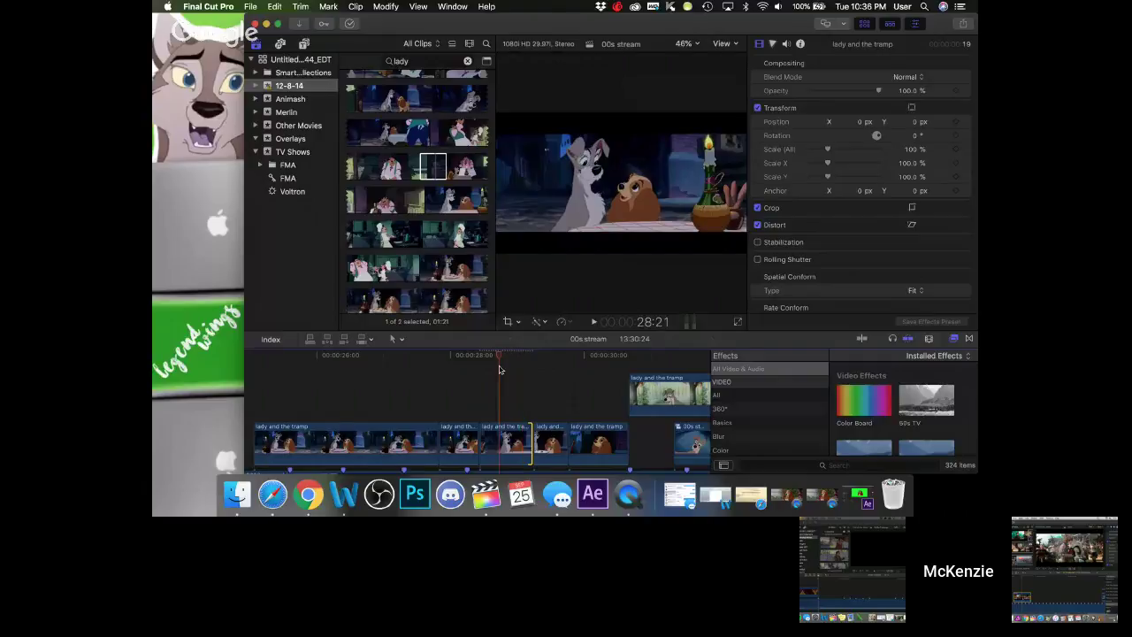
click(492, 447)
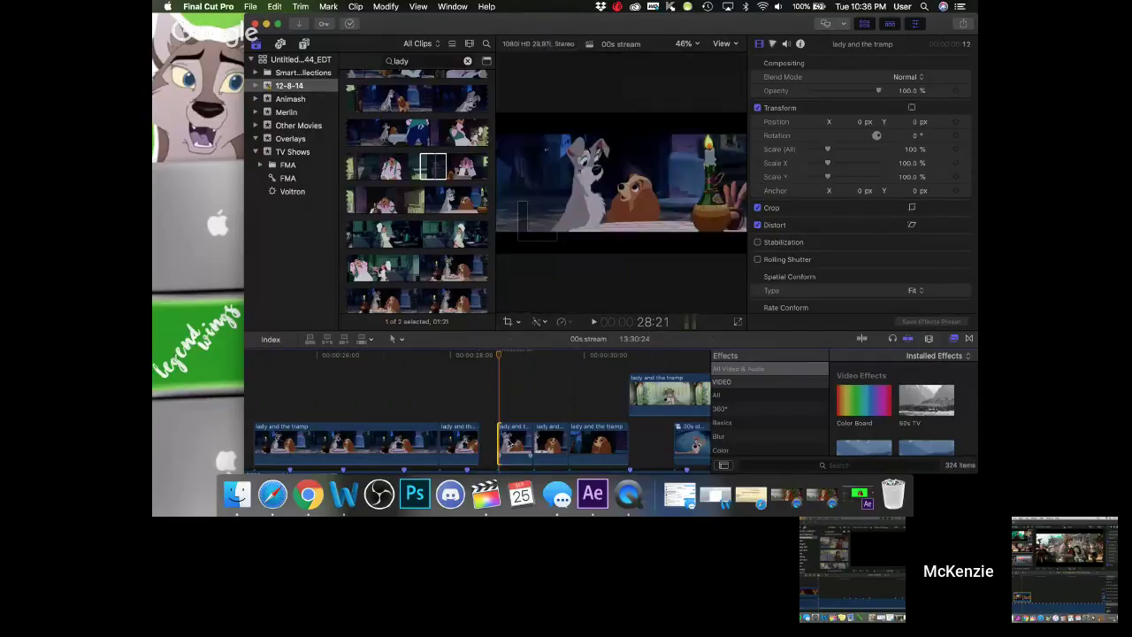
drag(493, 446, 475, 443)
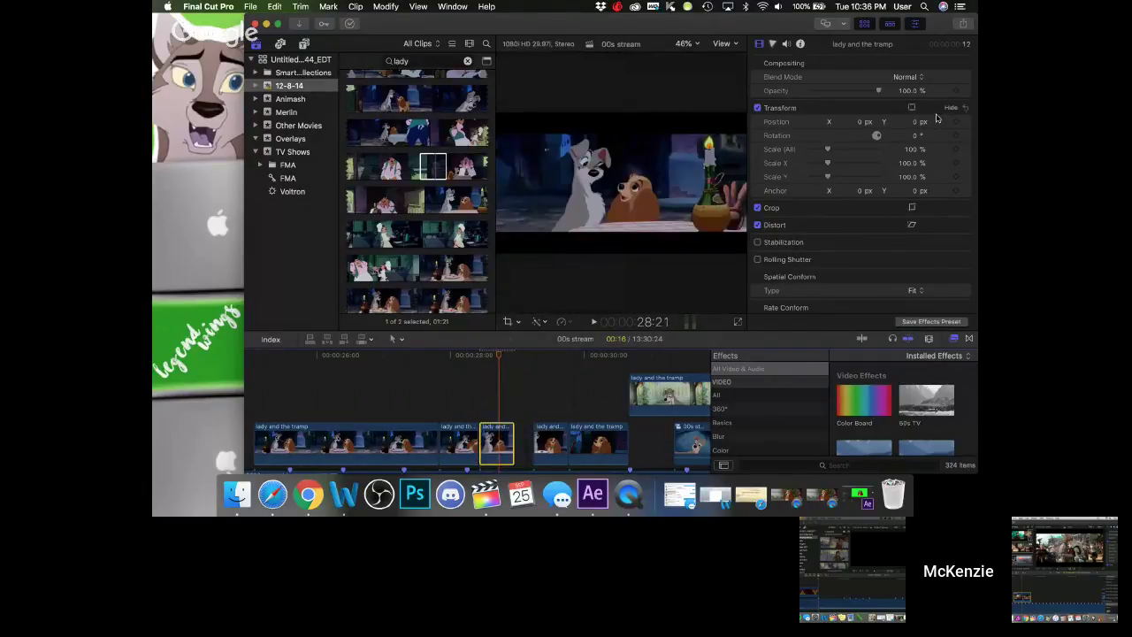
- Scale the new table shot to 155% and play the cut into it from the kiss piece
click(907, 154)
text(155)
key(Return)
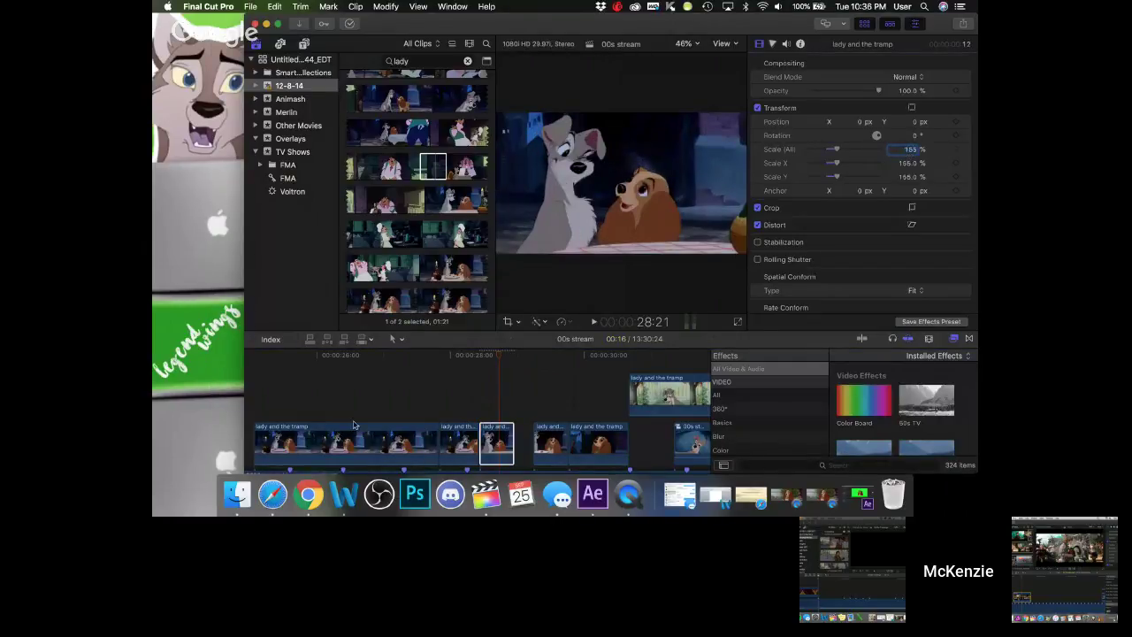
key(space)
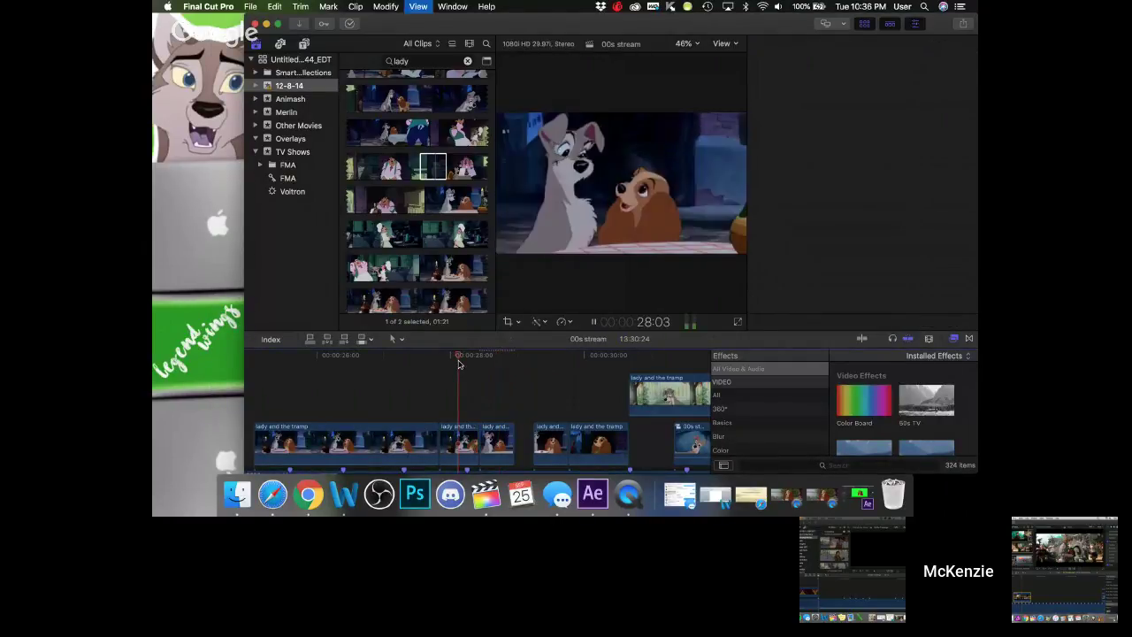
click(505, 441)
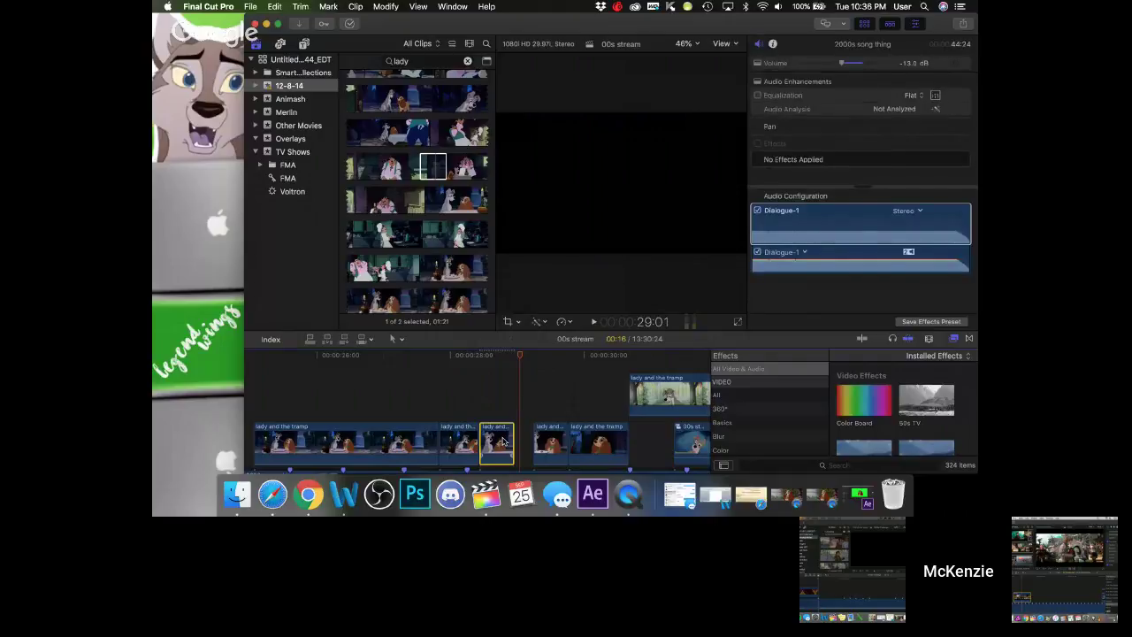
click(477, 367)
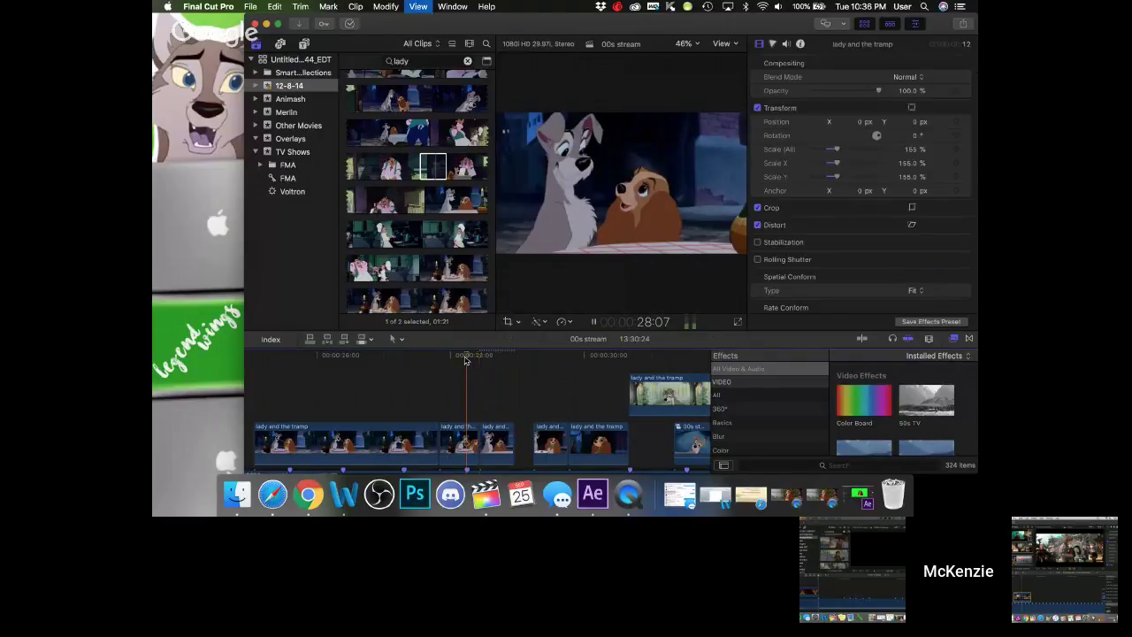
- Shorten the end of the enlarged kiss piece and close the table shot, trimmed to 13 frames, up against it
key(super+equal)
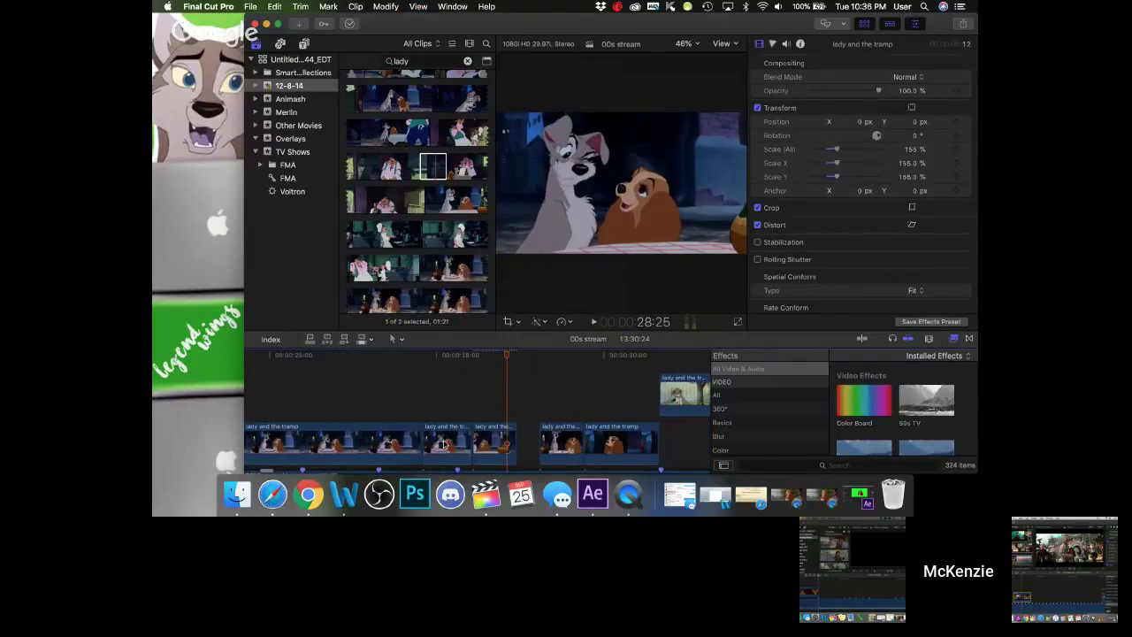
mouse_move(475, 438)
mouse_down()
mouse_move(485, 440)
mouse_move(463, 438)
mouse_move(472, 450)
mouse_up()
click(400, 369)
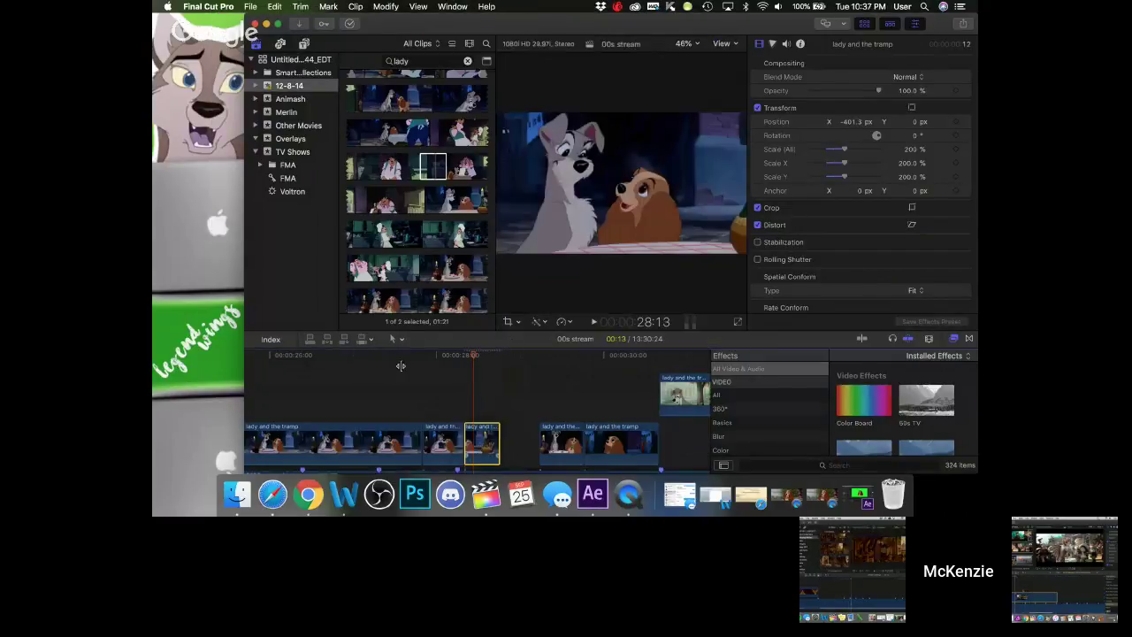
key(super+4)
key(space)
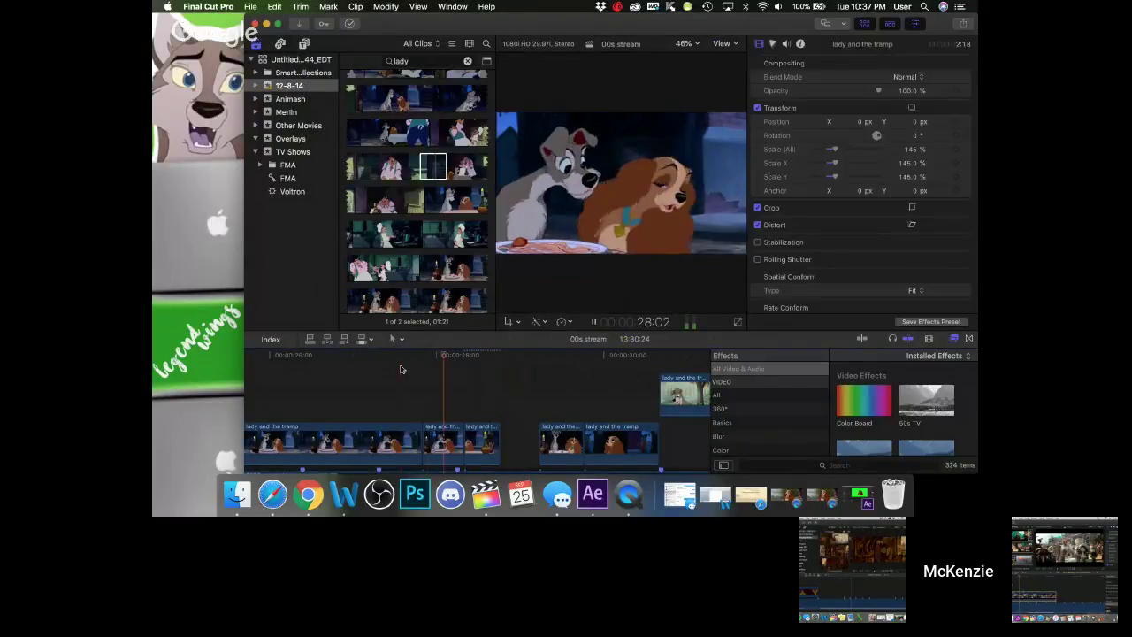
- Extend the end of the table shot to about 15 frames
key(space)
drag(463, 354, 507, 372)
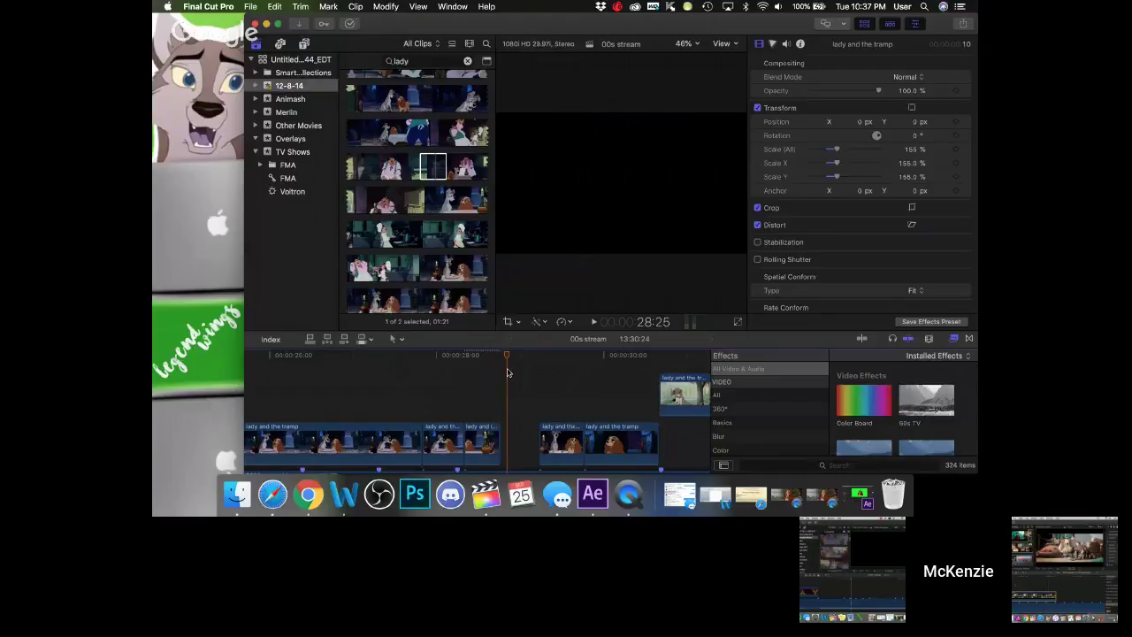
drag(501, 434, 509, 437)
- Play back the transition from the kiss piece to the table shot several times to check its timing against the beat markers
click(425, 358)
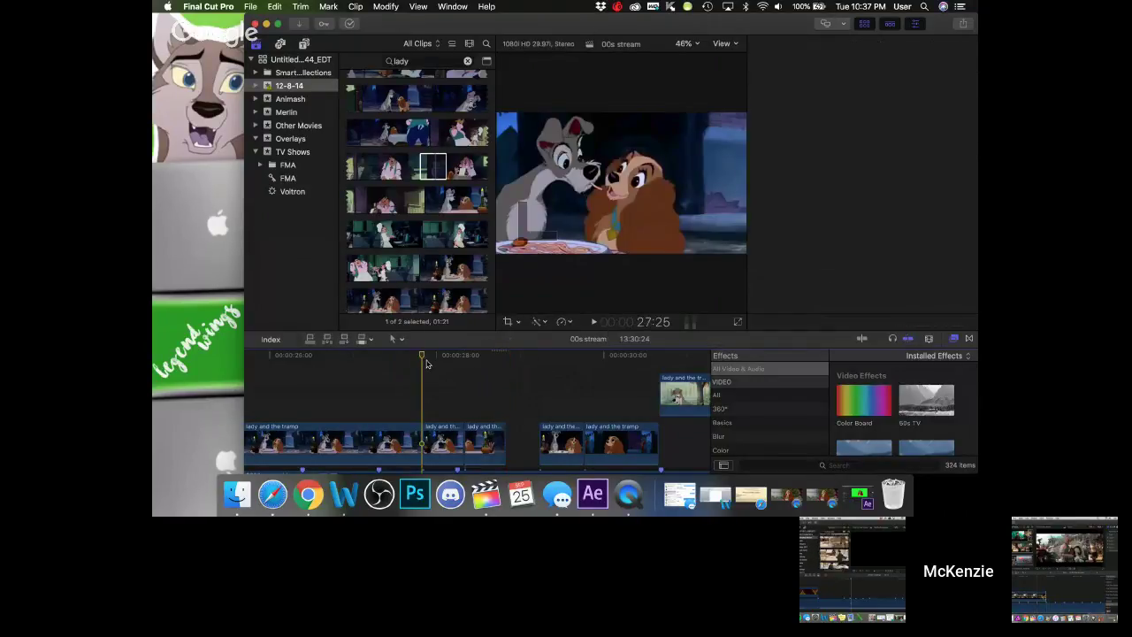
click(447, 352)
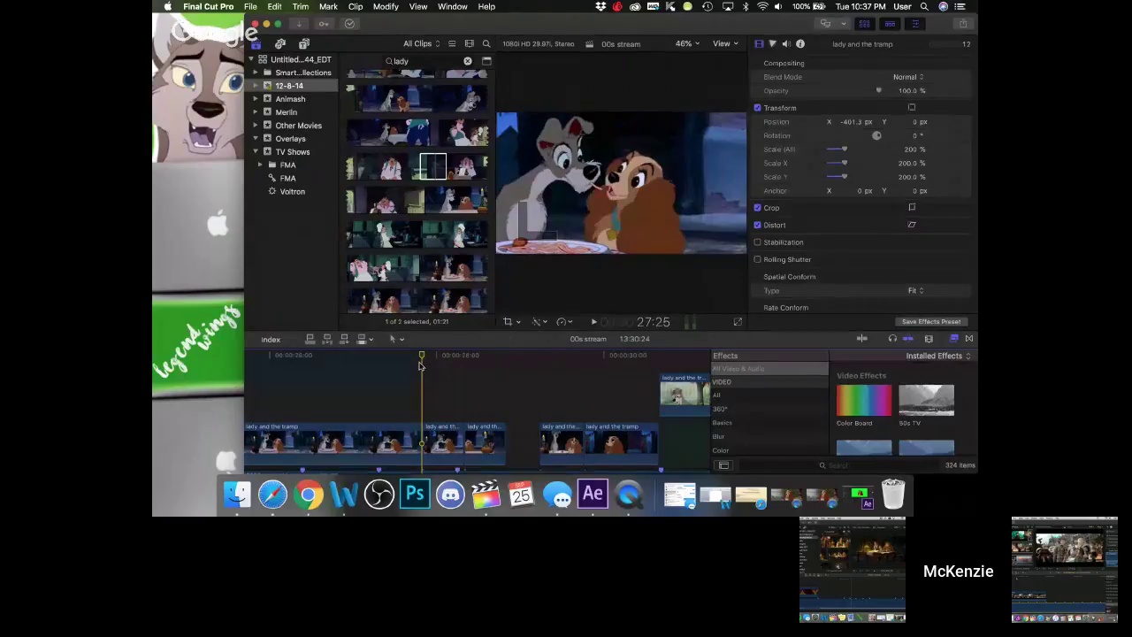
key(space)
key(space)
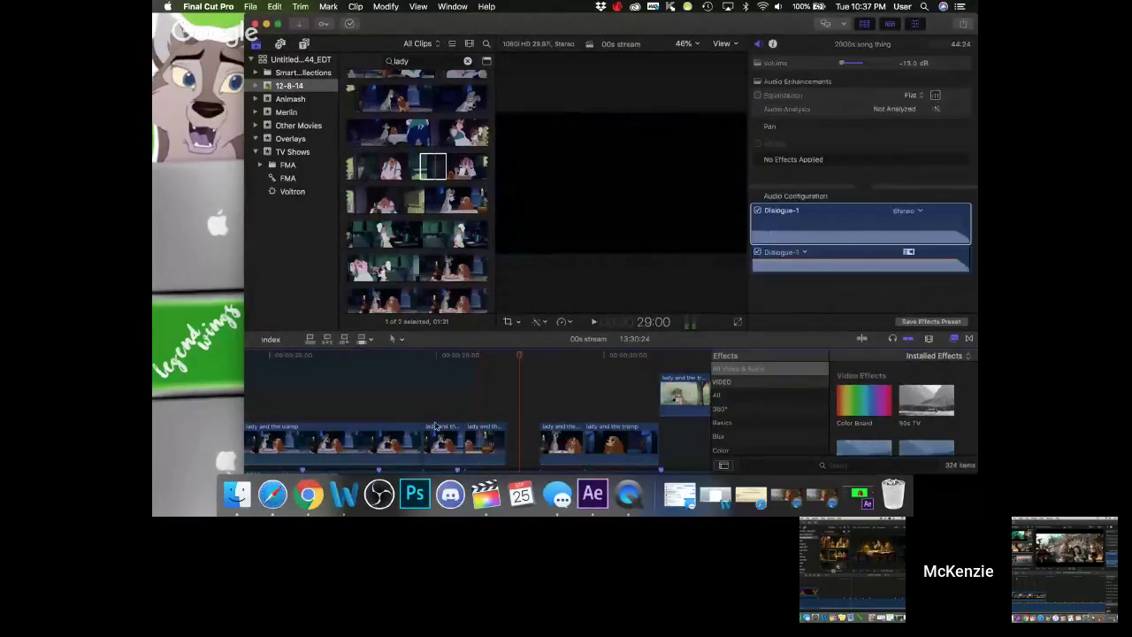
click(445, 356)
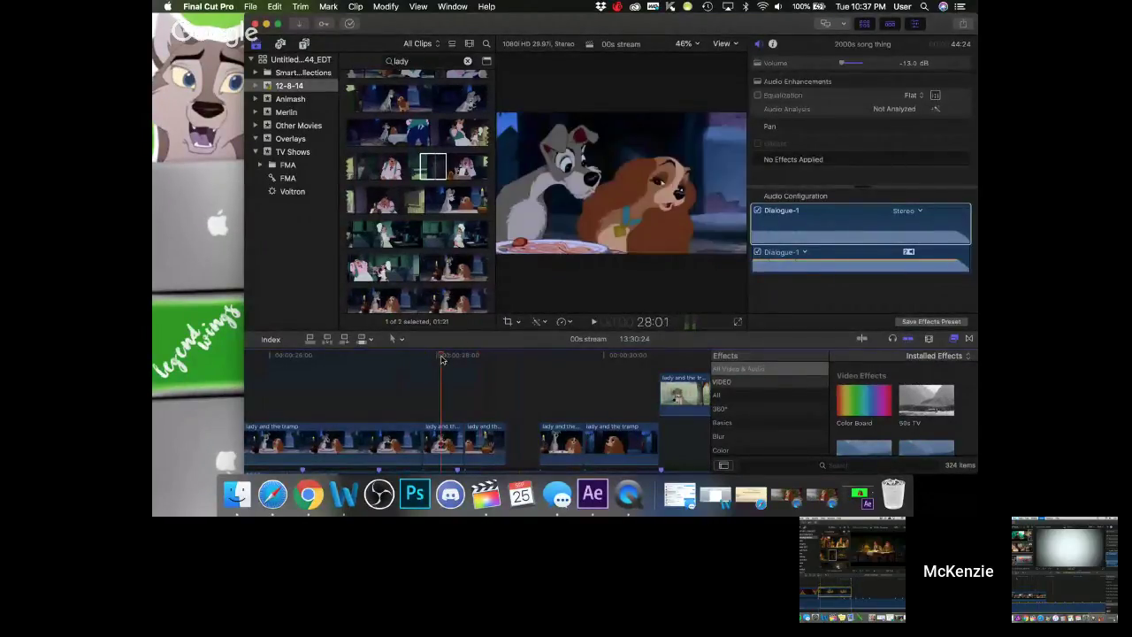
click(438, 459)
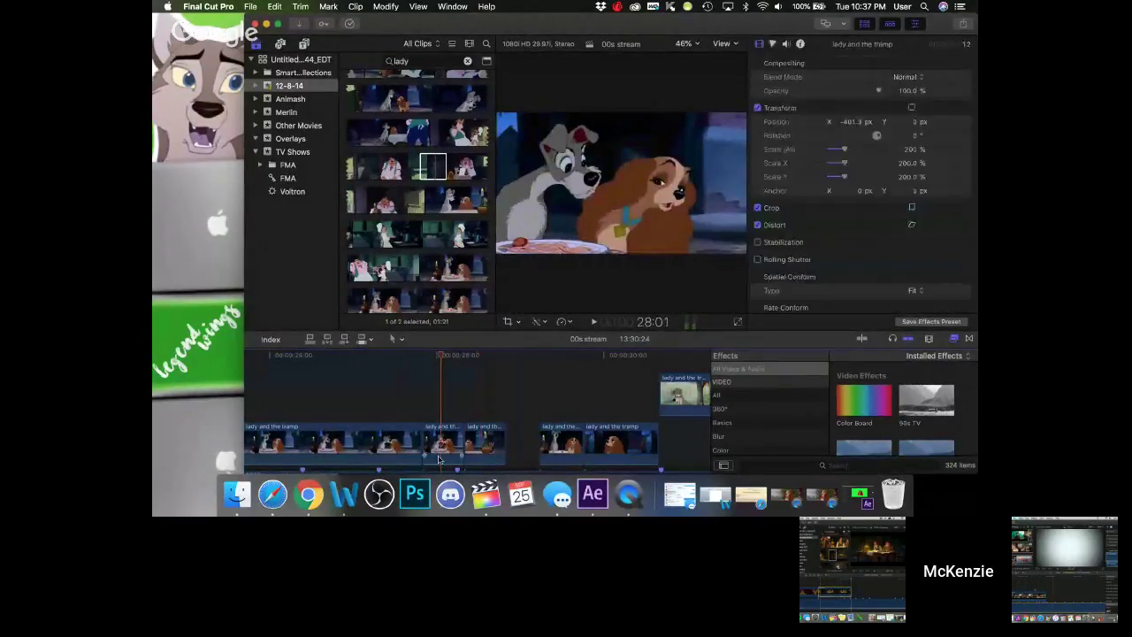
click(470, 357)
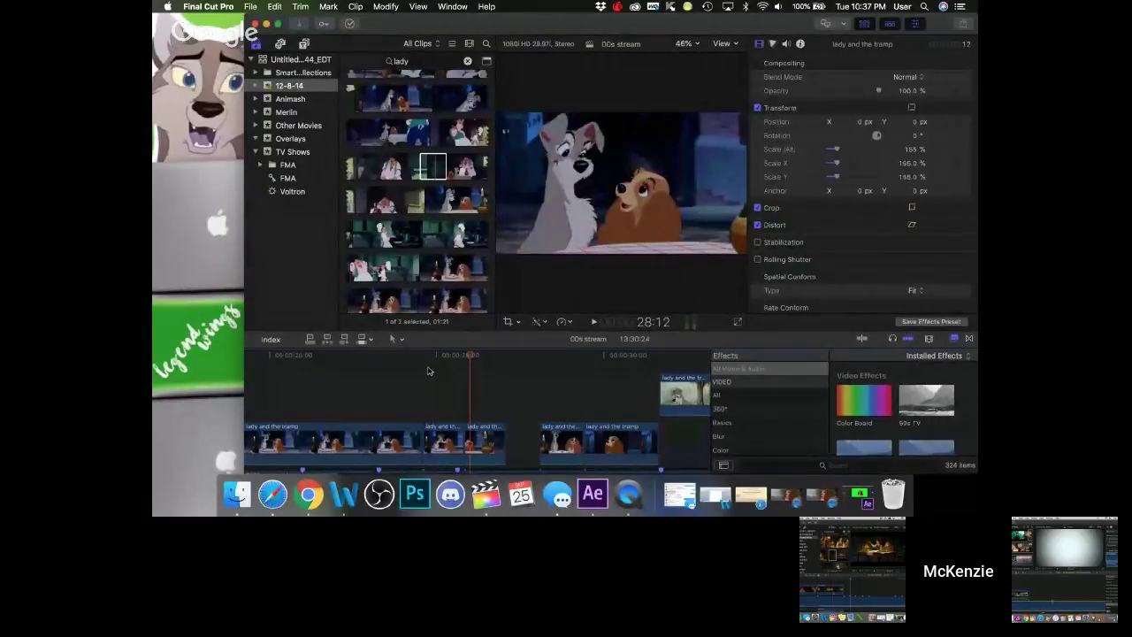
key(space)
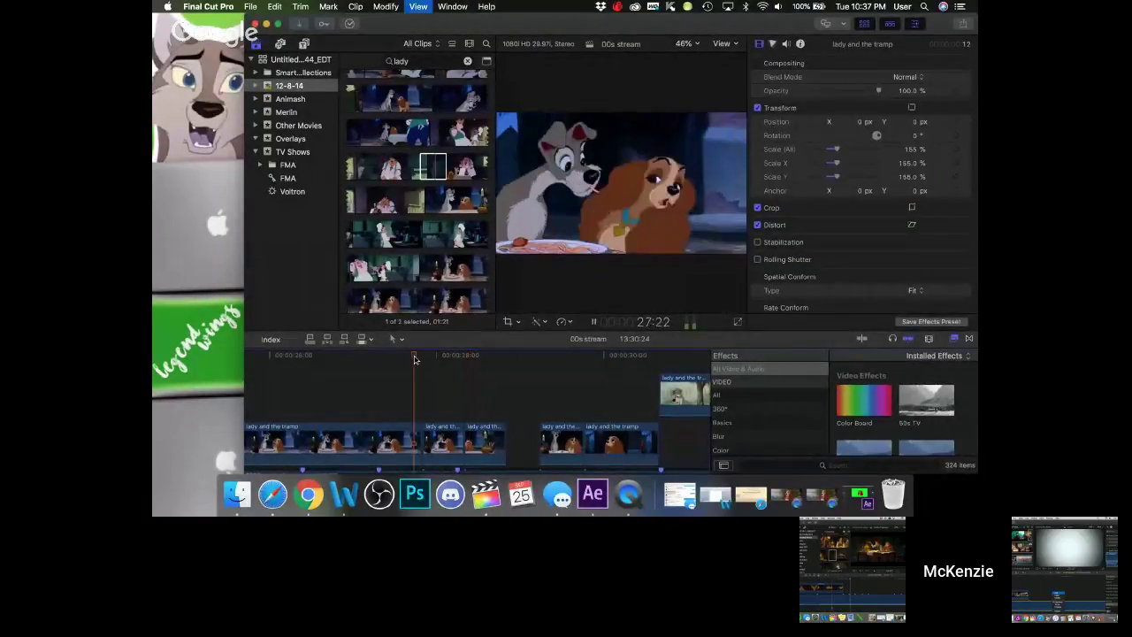
key(space)
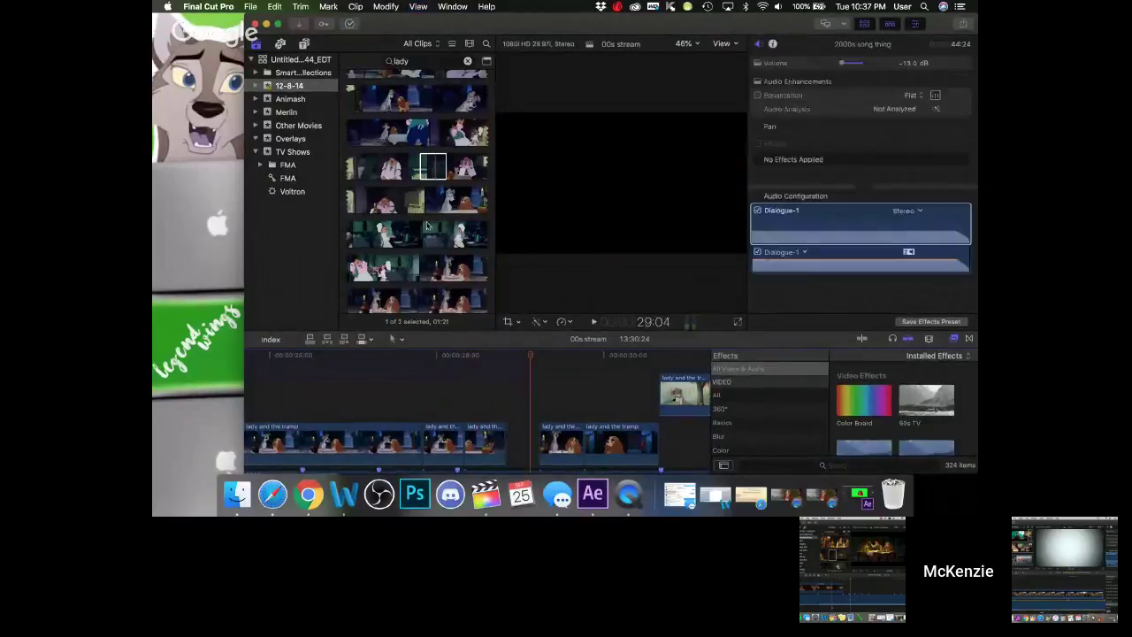
- Find the Tramp close-up around 45:57, select a 22-frame range of it, and place it above the enlarged kiss piece
scroll(402, 239, down, 1)
click(423, 354)
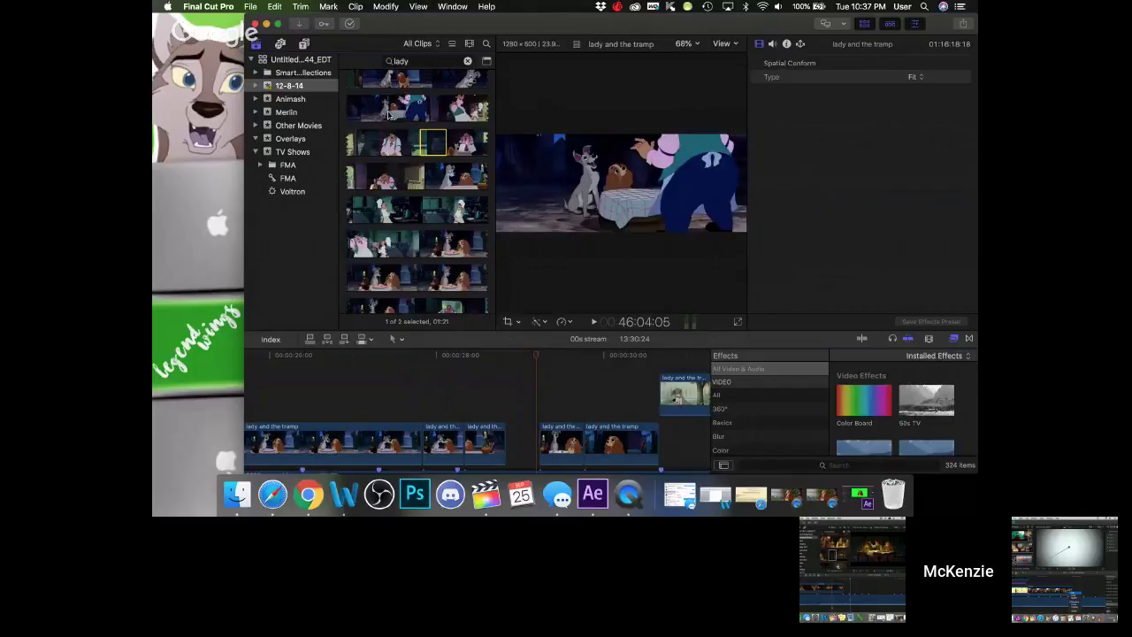
scroll(390, 119, up, 3)
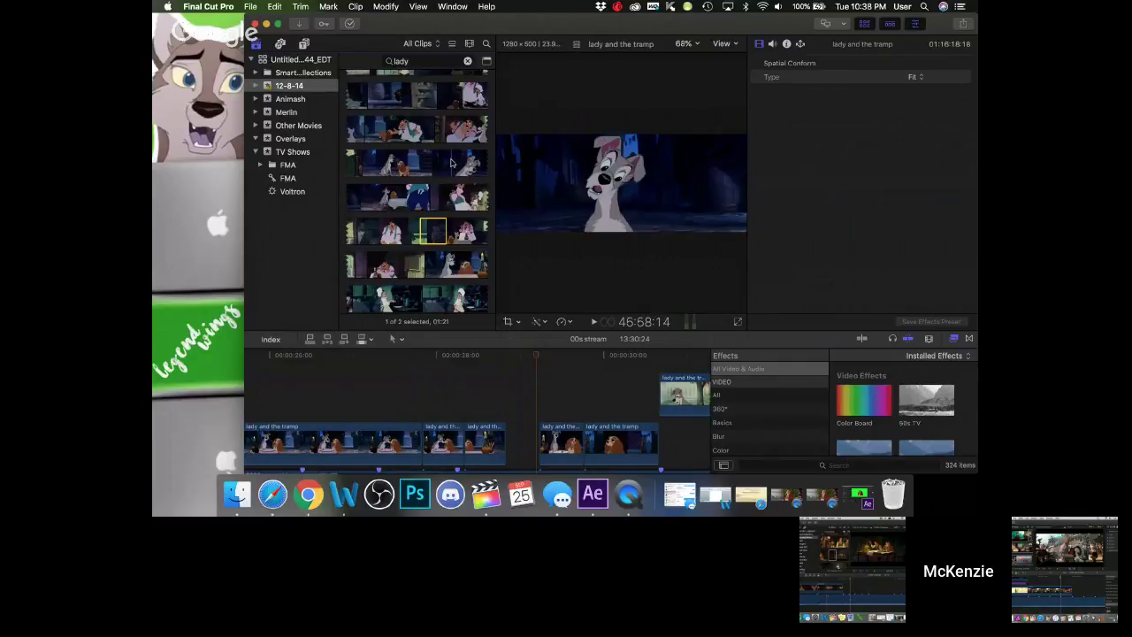
key(space)
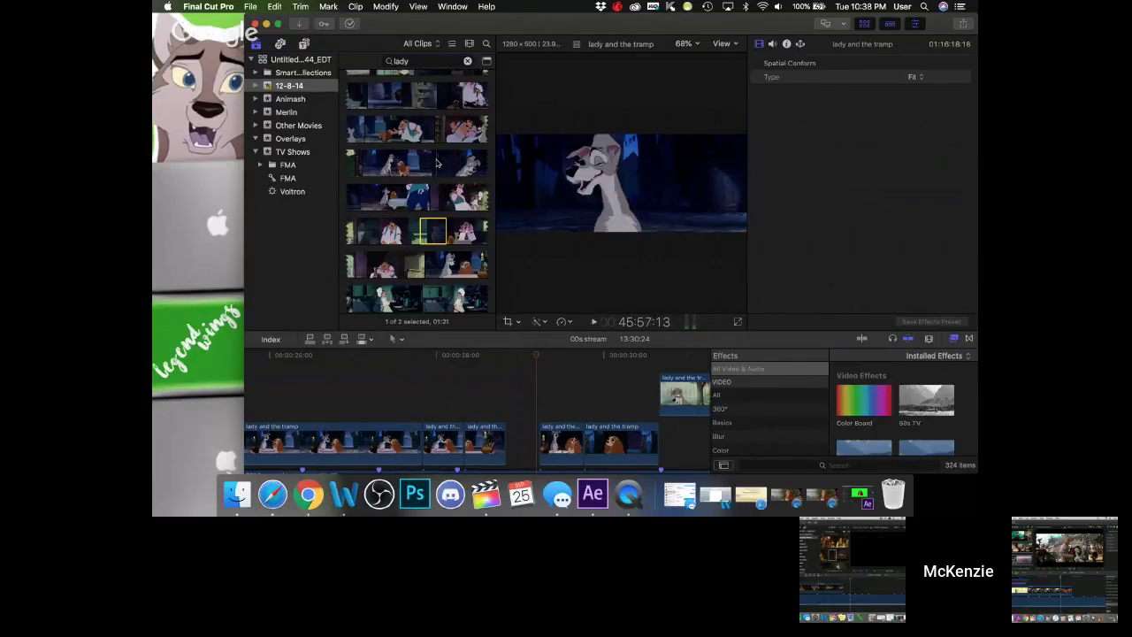
key(space)
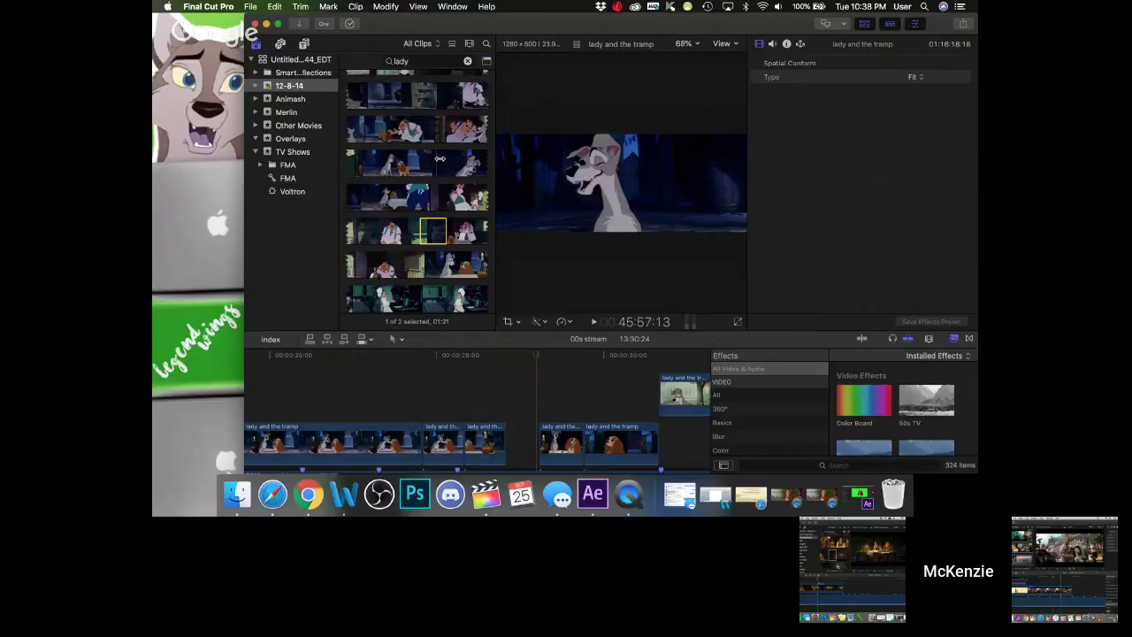
drag(437, 163, 483, 390)
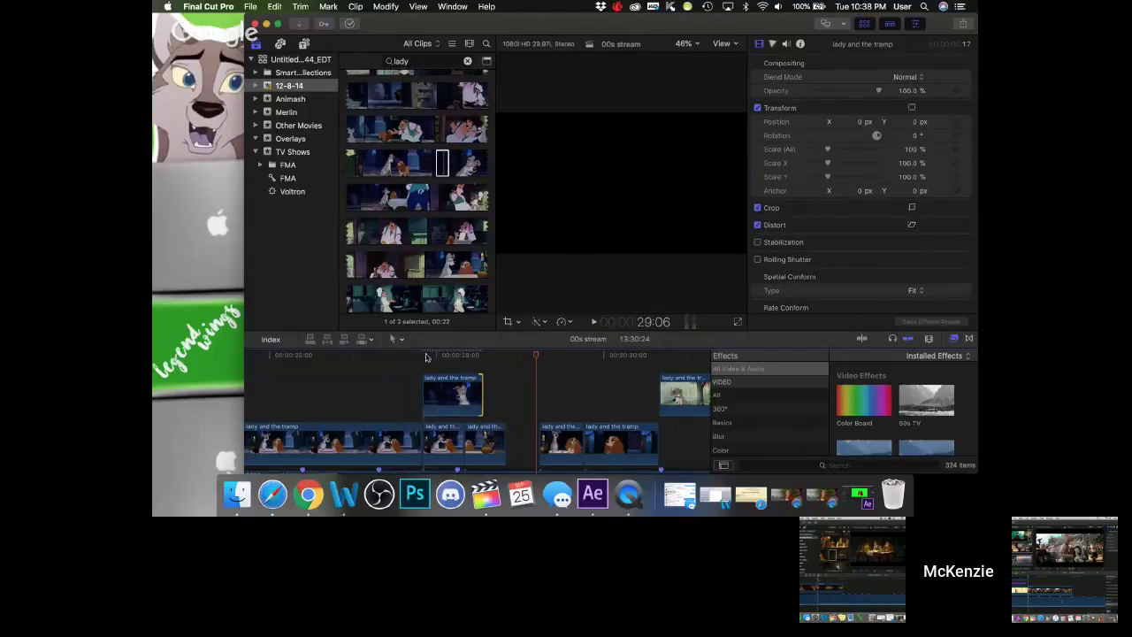
- Move the table shot to the layer above the gap and put the Tramp close-up directly after the kiss piece in its place
click(424, 355)
key(space)
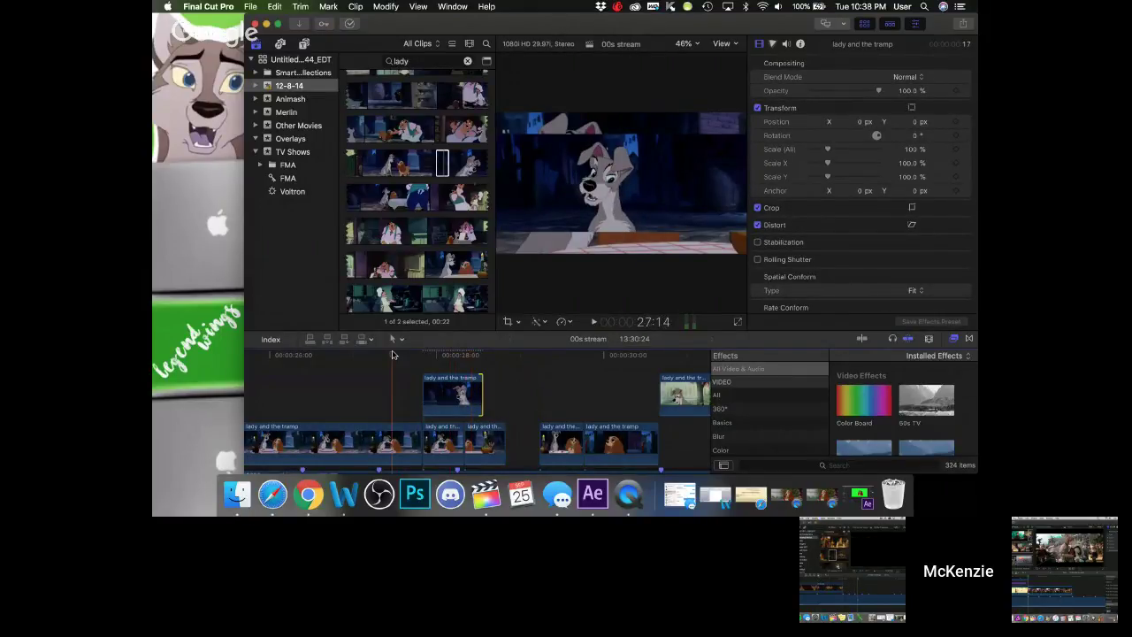
drag(464, 402, 504, 400)
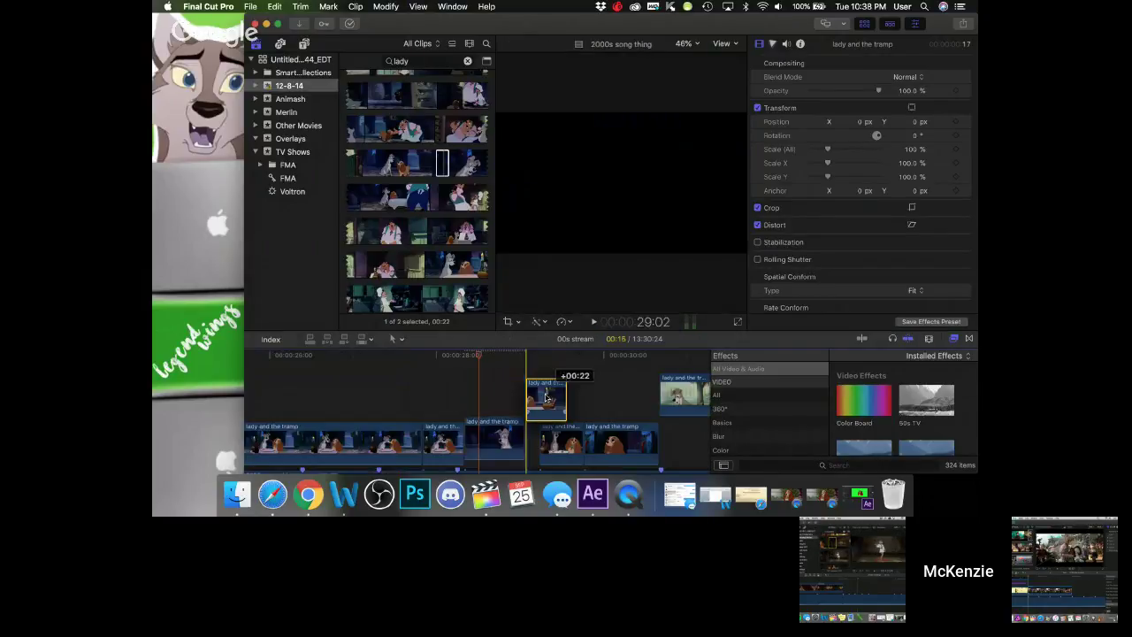
- Shorten the end of the Tramp close-up and replay the cut from the start of the enlarged kiss piece
click(452, 363)
key(super+4)
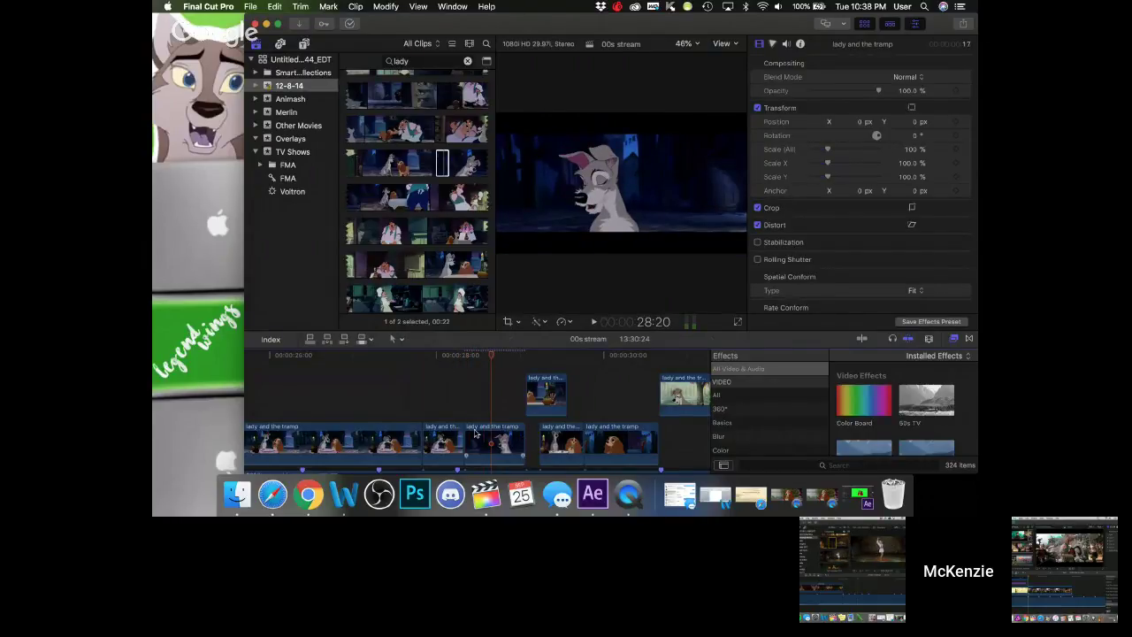
drag(475, 433, 478, 439)
click(422, 358)
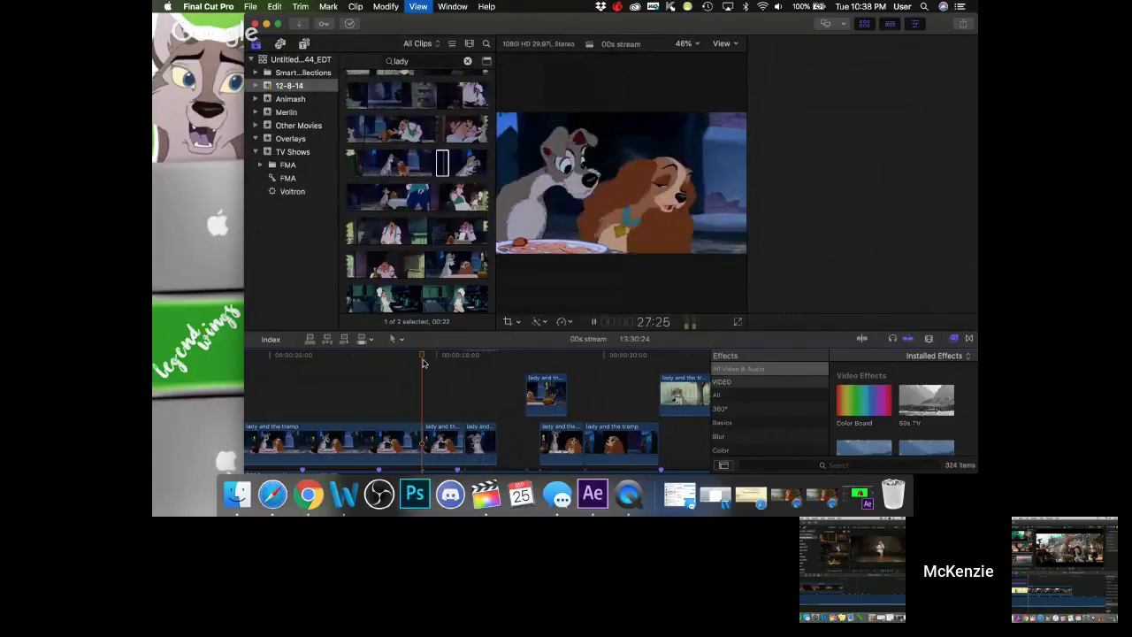
- Replay the kiss piece into the Tramp close-up and extend the close-up's end by one frame
key(super+4)
key(space)
key(space)
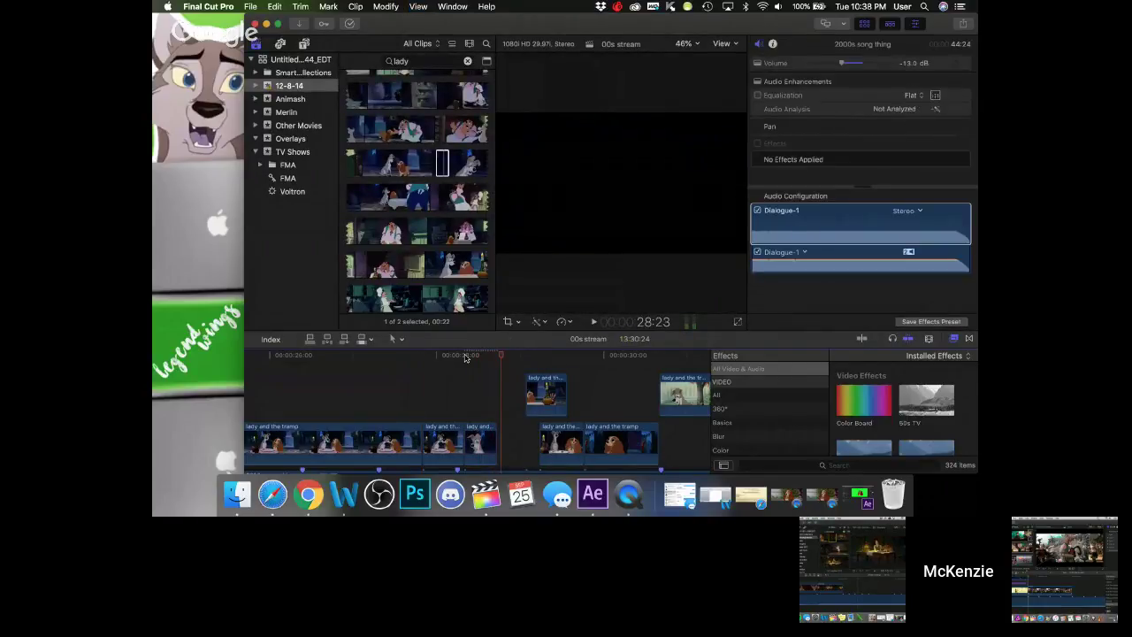
click(465, 356)
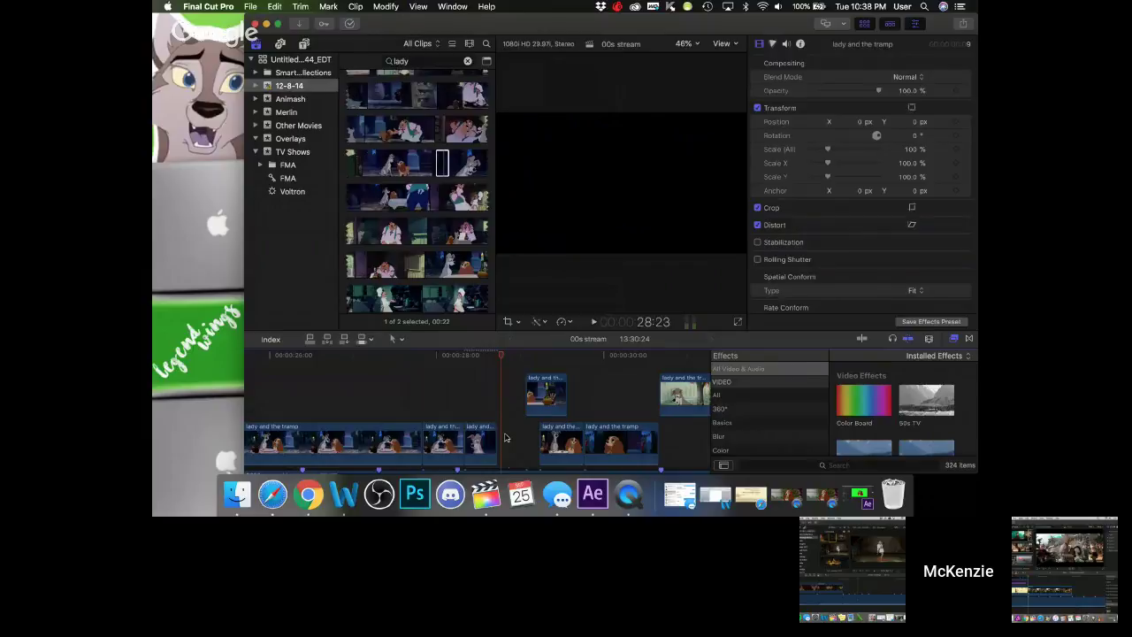
drag(496, 440, 498, 440)
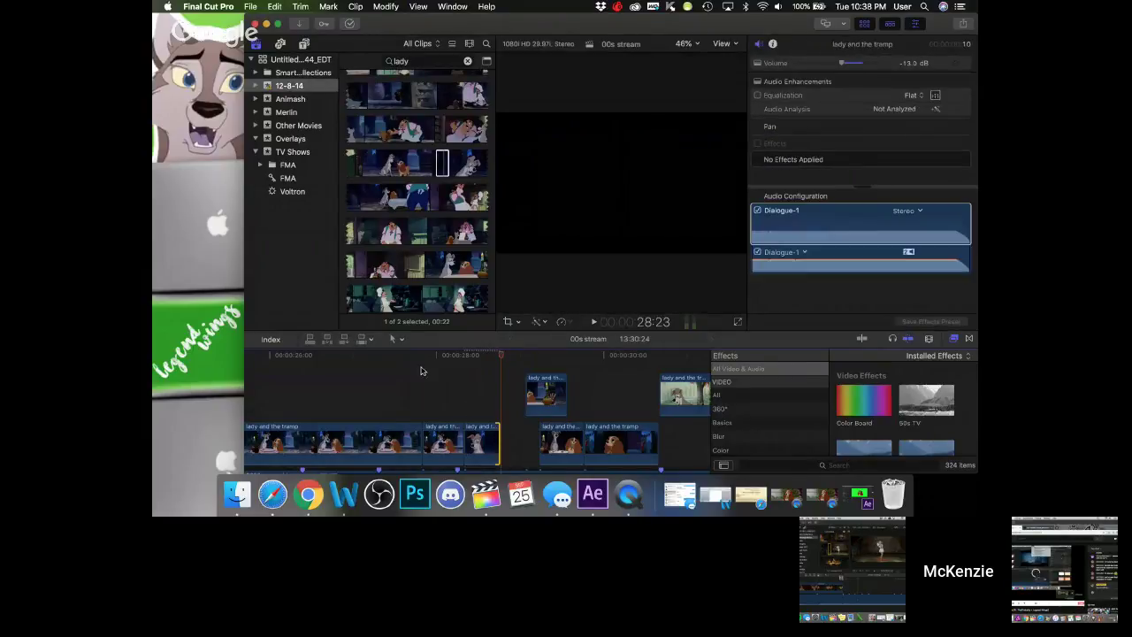
click(421, 356)
key(space)
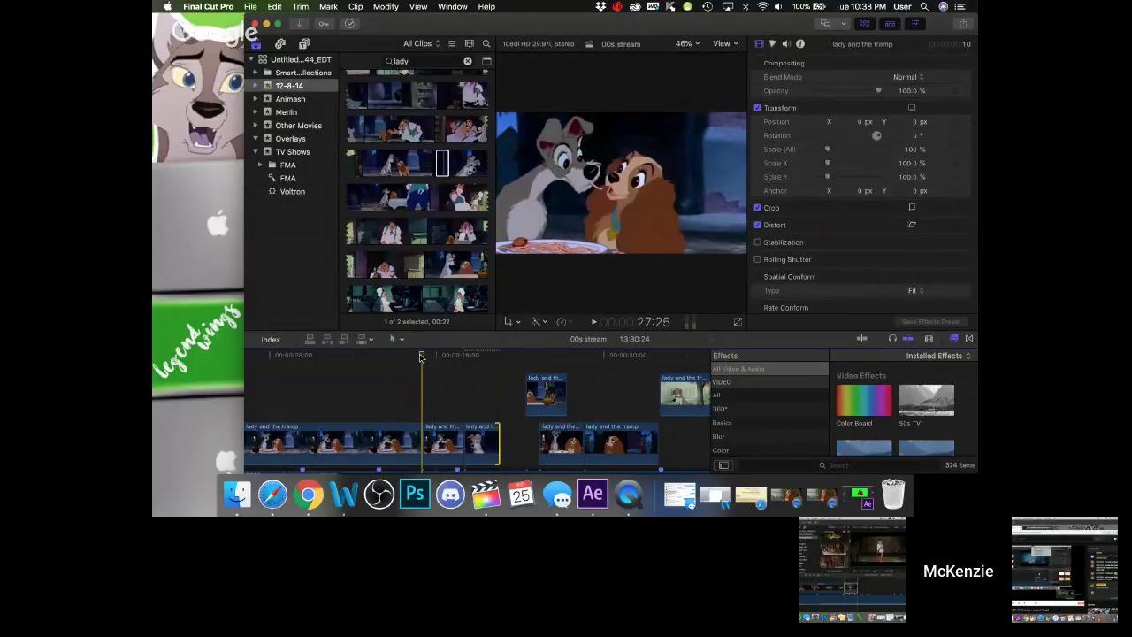
- Shorten the enlarged kiss piece by two frames, close the gaps around it with the Tramp close-up, and replay the cut
drag(460, 458, 411, 433)
scroll(399, 435, up, 2)
click(429, 440)
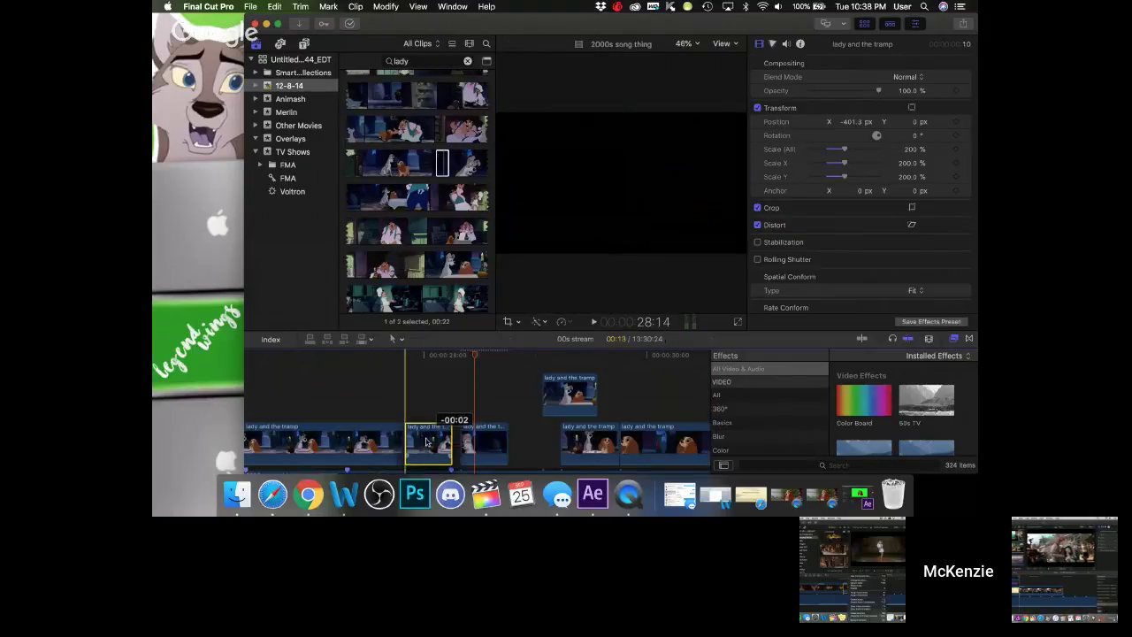
drag(476, 444, 488, 437)
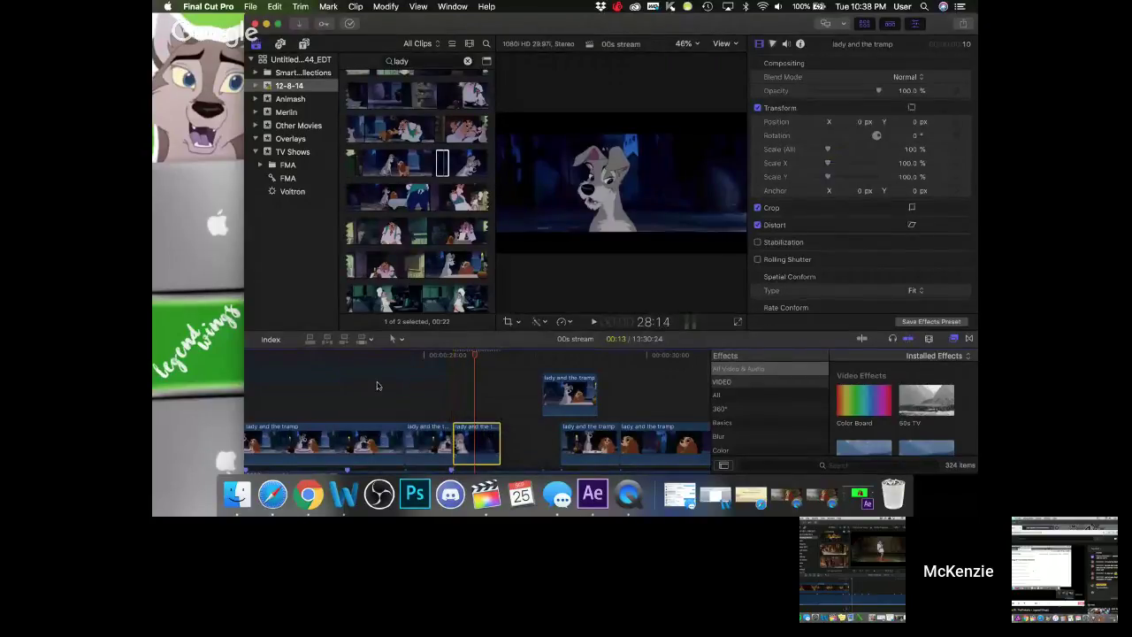
click(377, 386)
key(space)
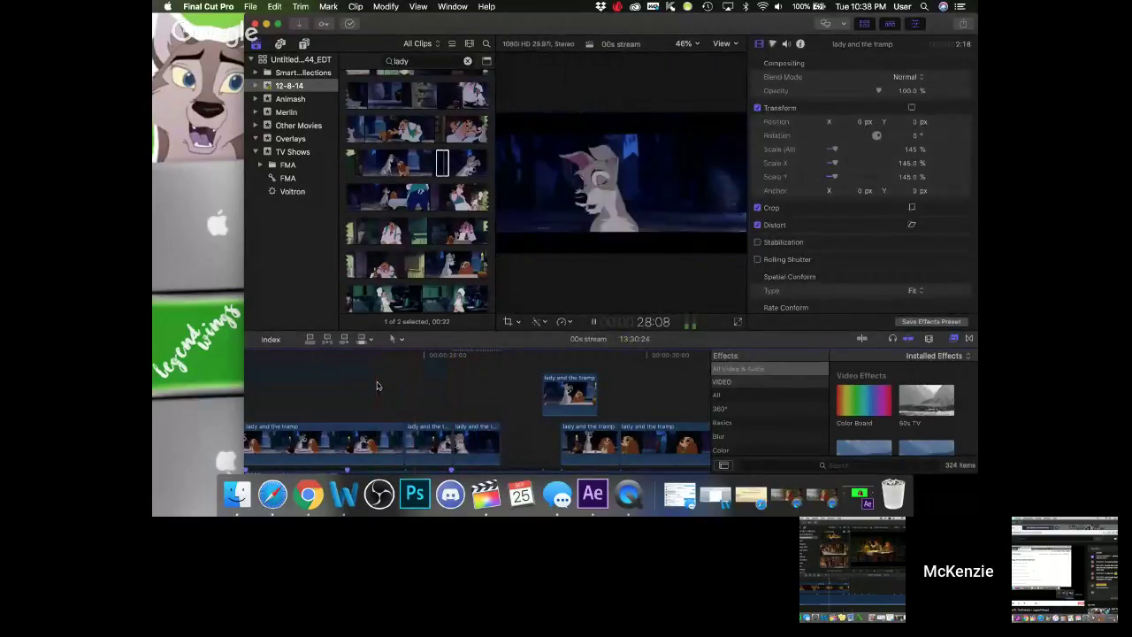
key(space)
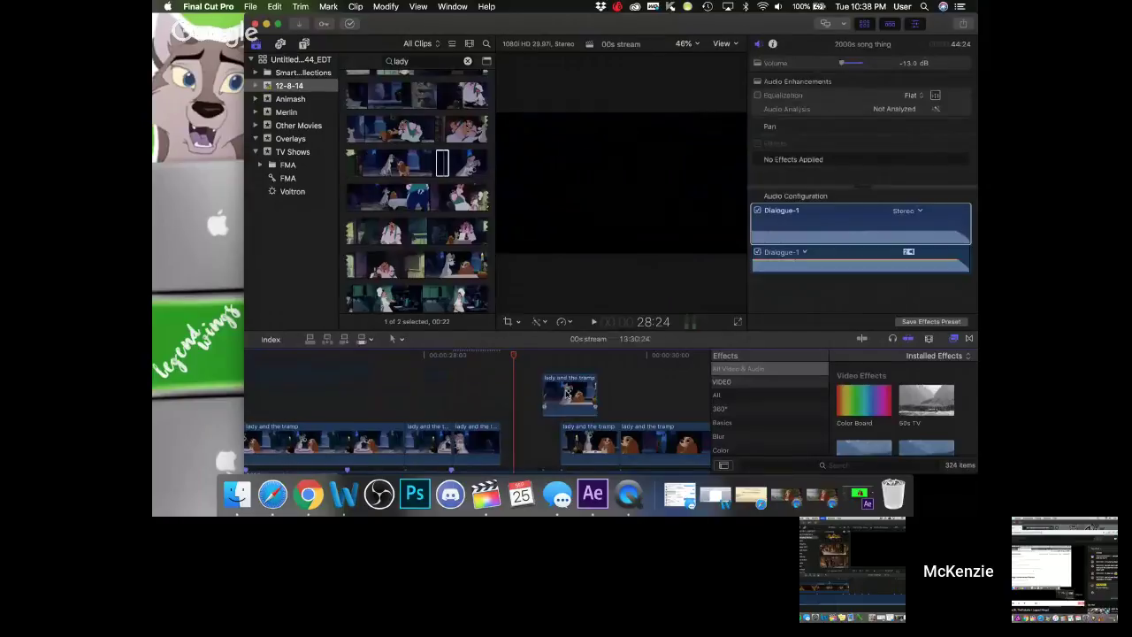
- Move the table shot down into the gap directly after the Tramp close-up and play back the sequence
drag(569, 393, 529, 438)
click(438, 363)
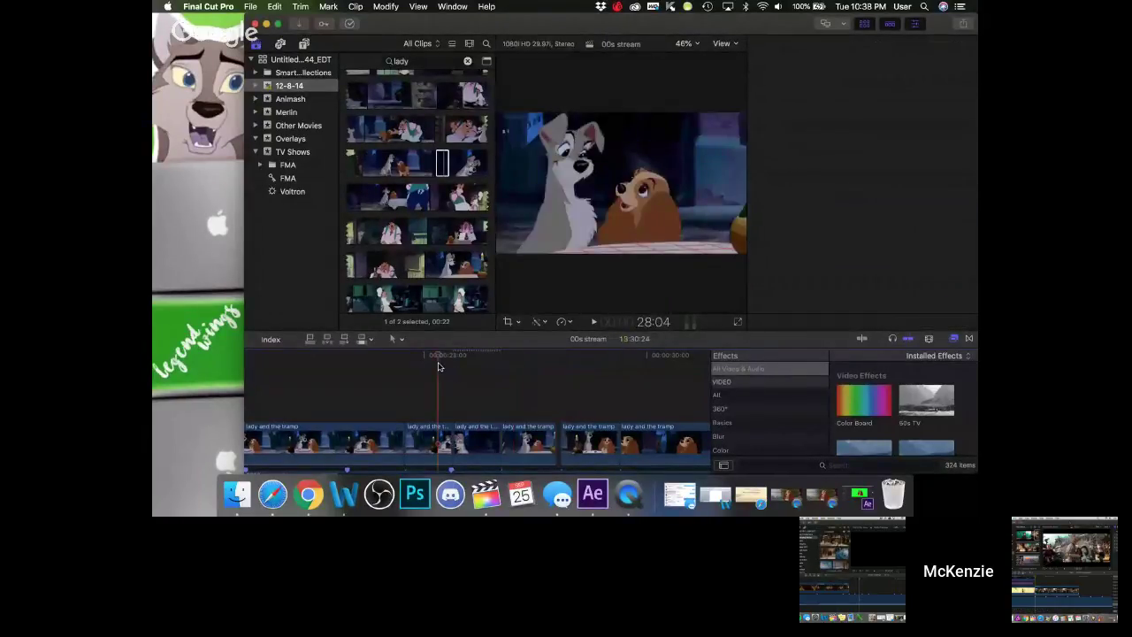
key(space)
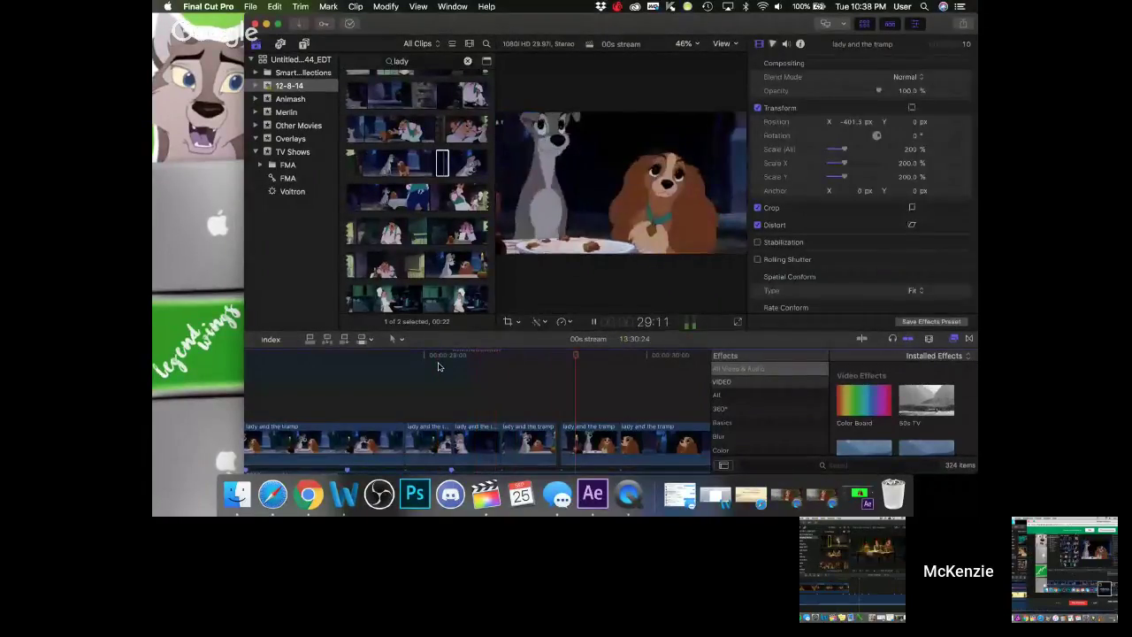
key(space)
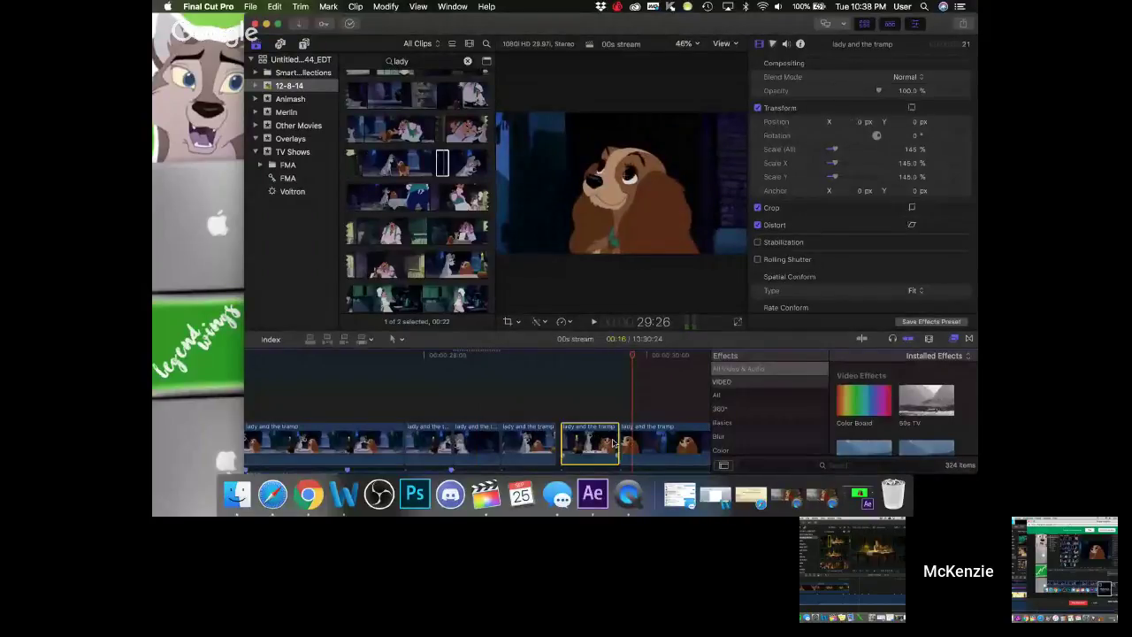
- Shorten the shot of both dogs behind the plate, butt it against the table shot, and play it back
drag(563, 440, 585, 434)
key(space)
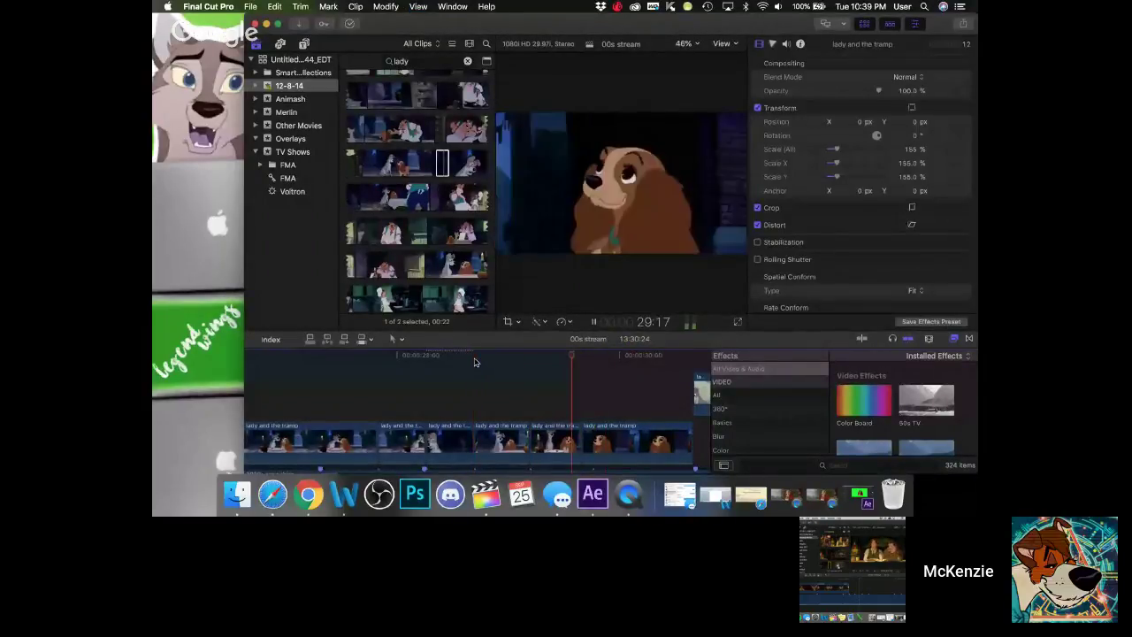
key(space)
- Shorten the Lady close-up that follows, replay it, and trim its end to 30:07
drag(652, 356, 590, 372)
drag(590, 443, 620, 437)
click(529, 359)
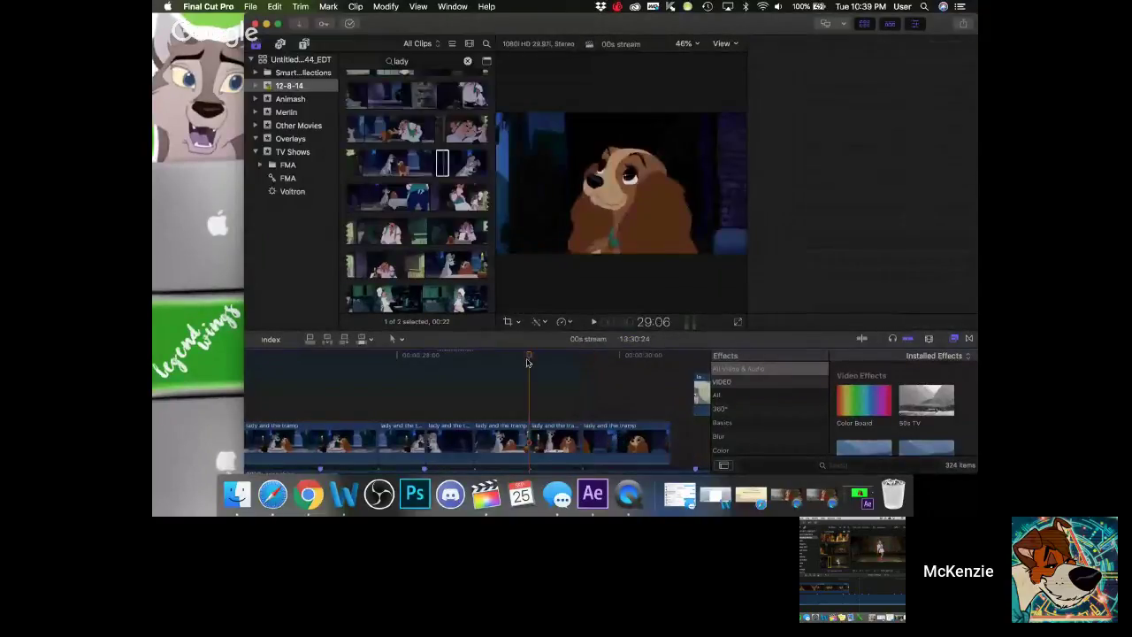
key(space)
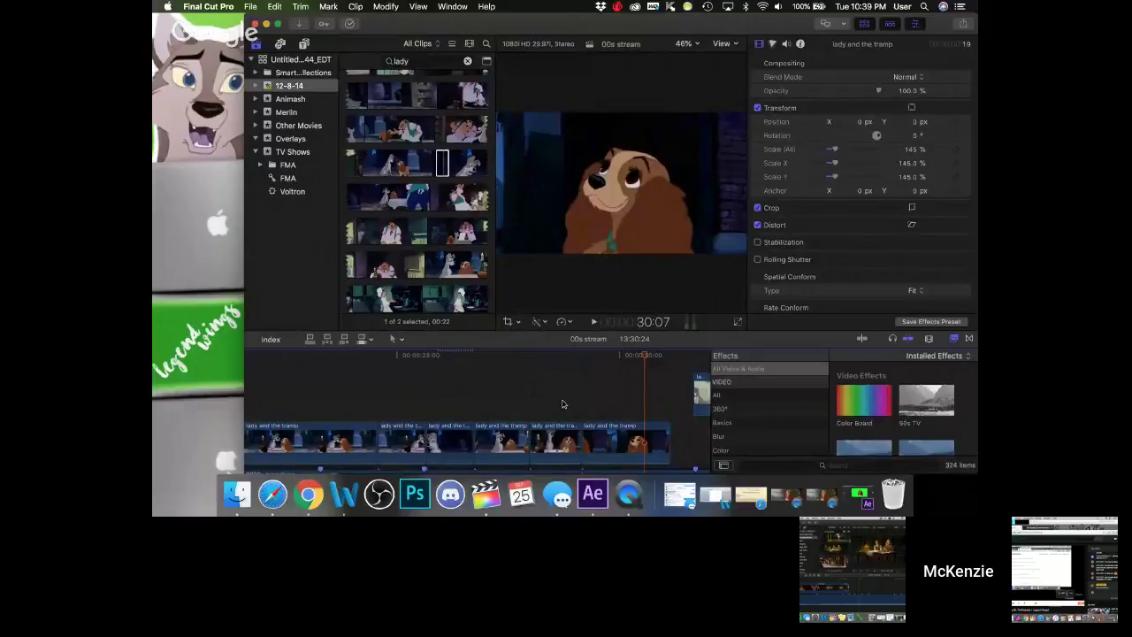
drag(666, 433, 644, 433)
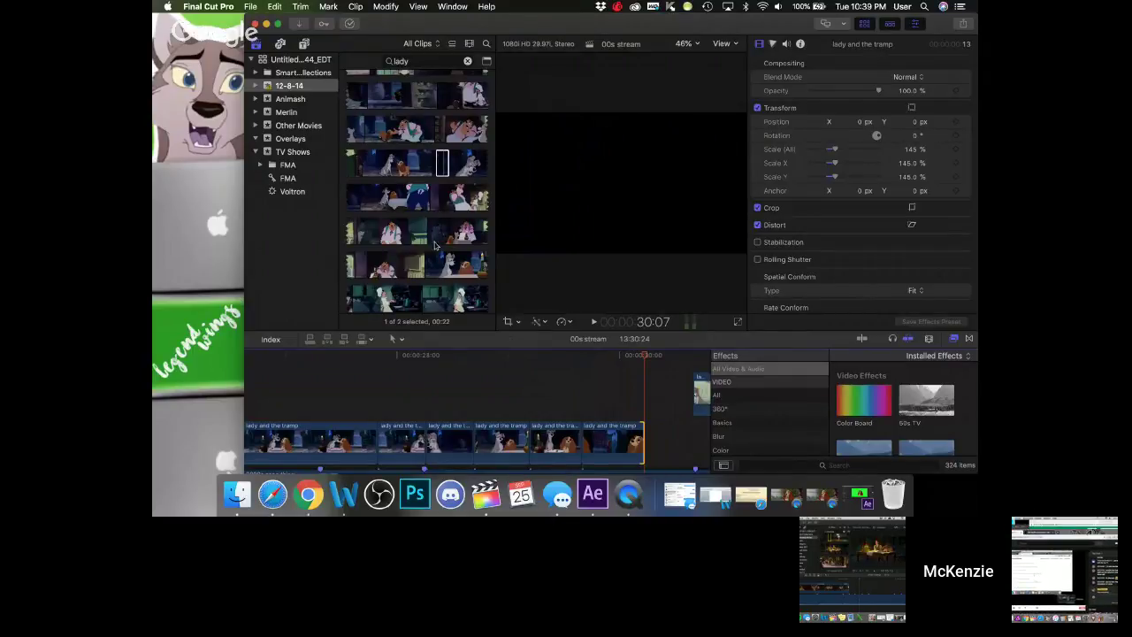
- Find the moonlit laundry alley shot around 48:17, select a 5:14 range, and place it above the end of the Lady close-up
key(super+1)
scroll(448, 232, down, 5)
scroll(426, 218, down, 3)
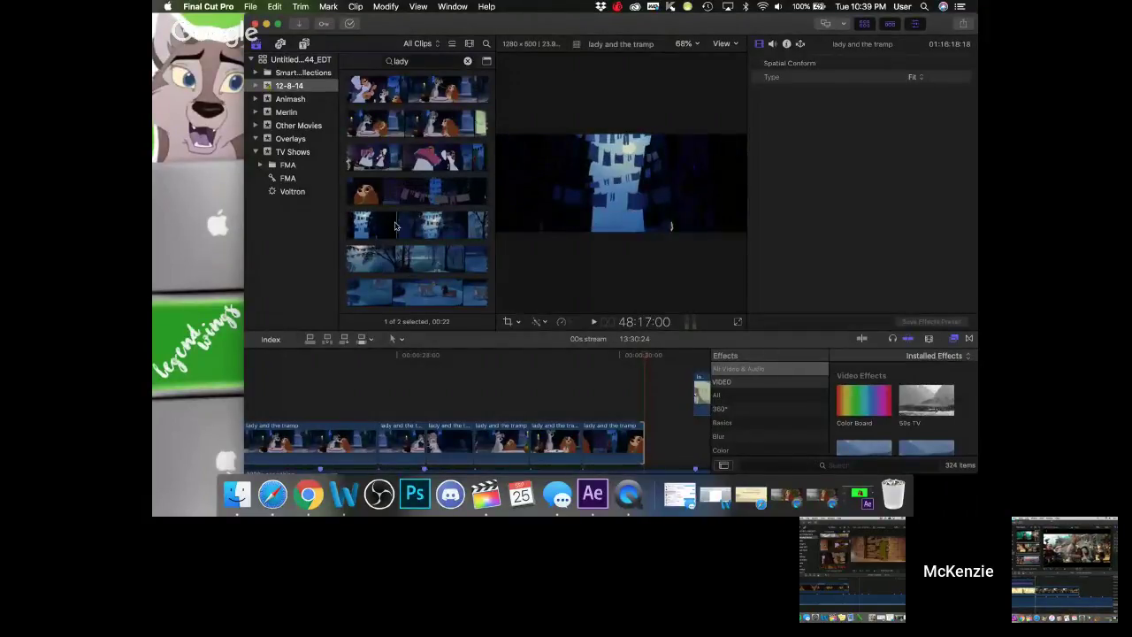
drag(431, 219, 649, 413)
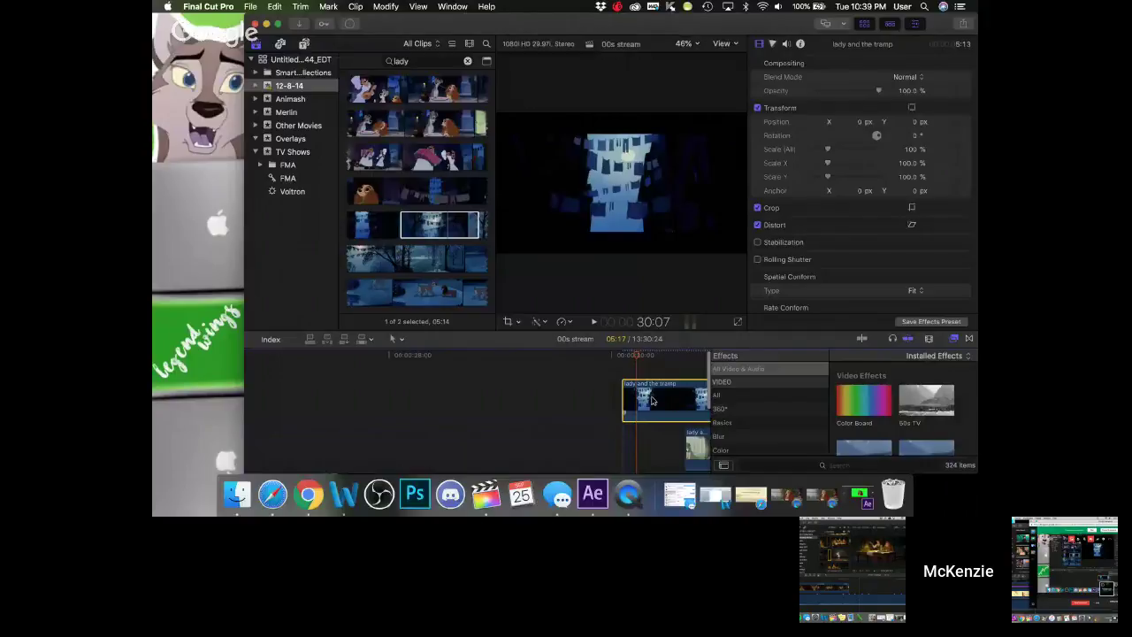
- Show the alley shot's retime controls and speed it up to shorten it to about 2:10
key(super+r)
key(super+equal)
key(super+equal)
key(super+equal)
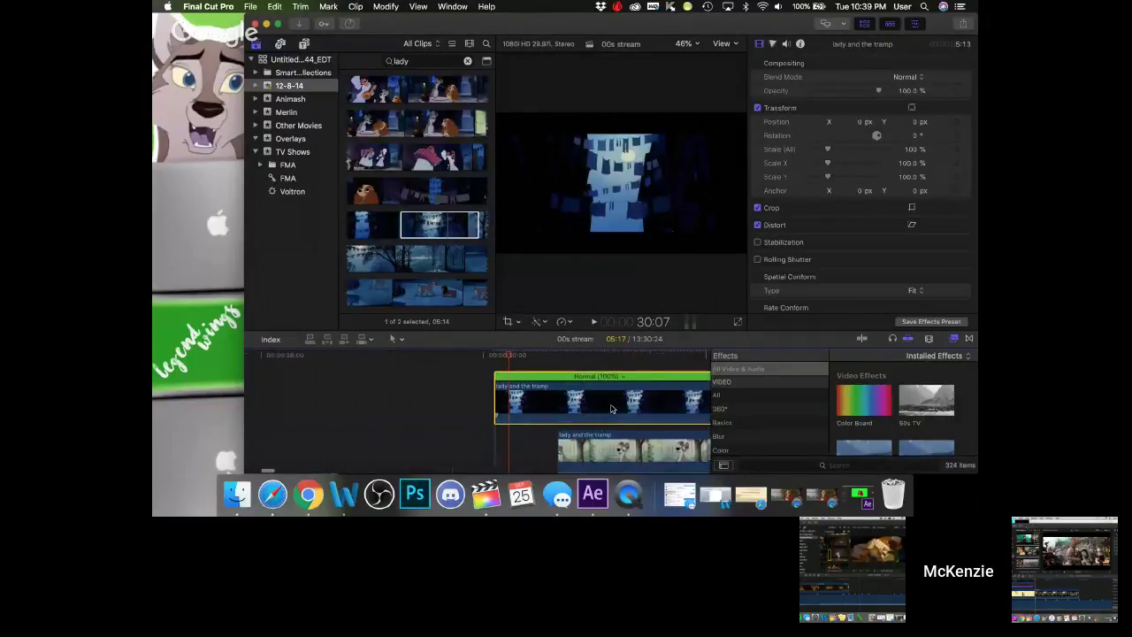
key(super+minus)
key(super+minus)
key(super+minus)
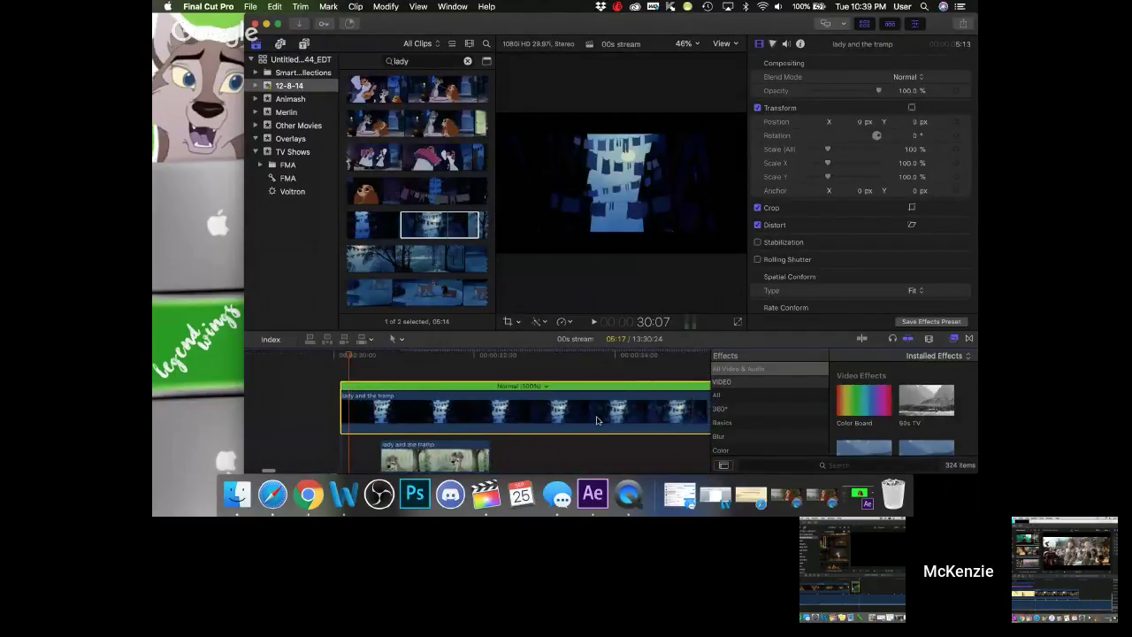
key(super+minus)
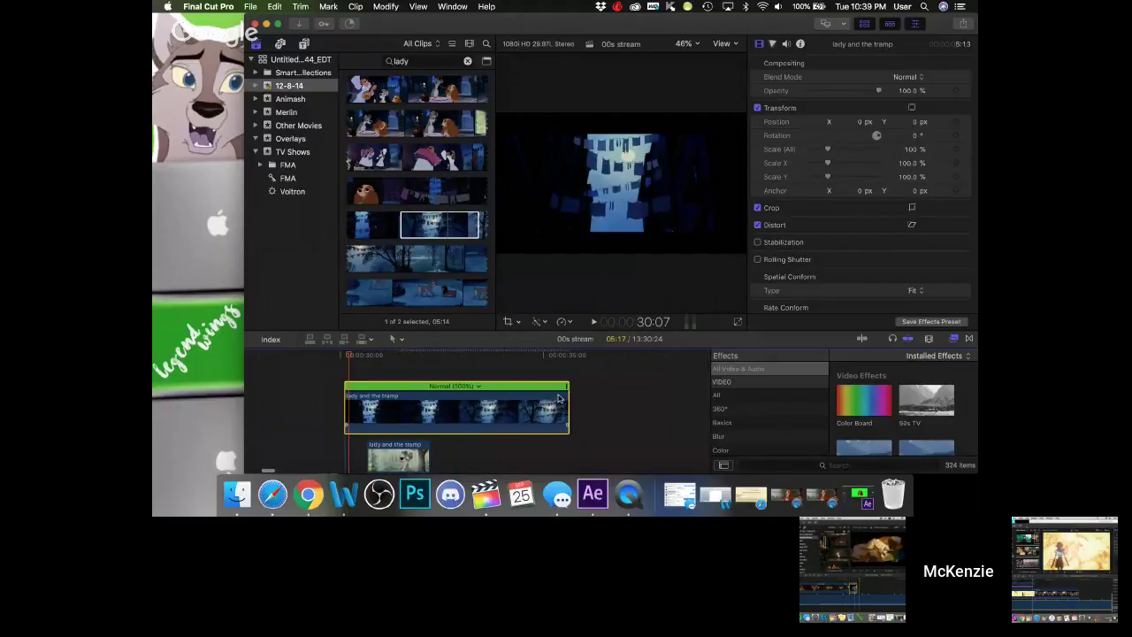
drag(567, 398, 443, 406)
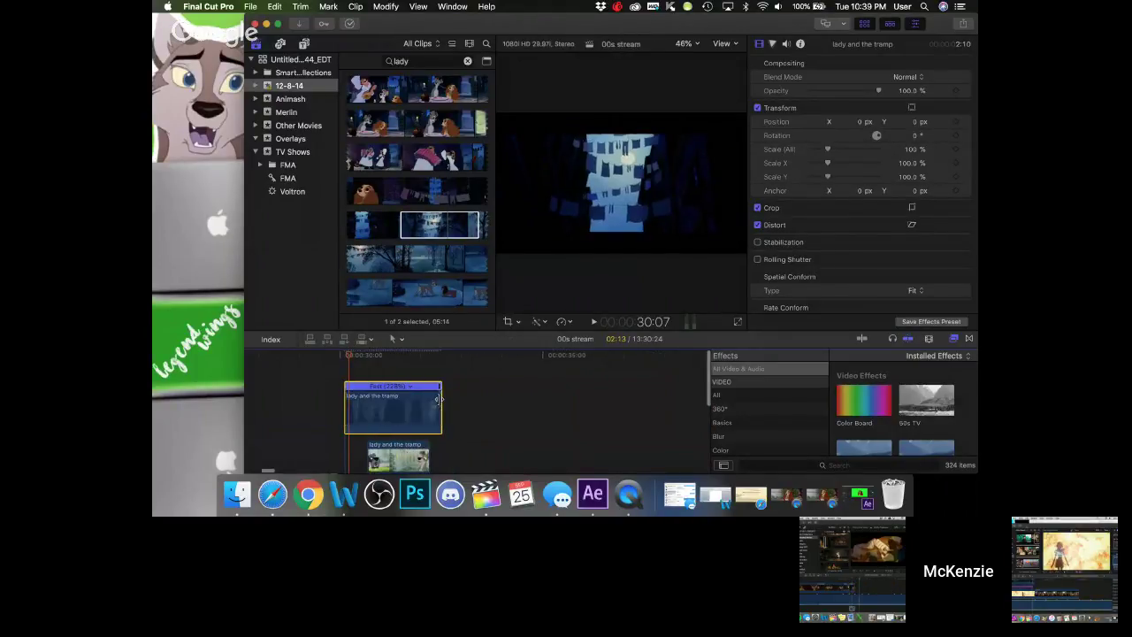
- Trim the alley shot's start and speed it up to 578% so it fits just before the Tramp park shot, and replay it
key(super+equal)
drag(343, 418, 405, 403)
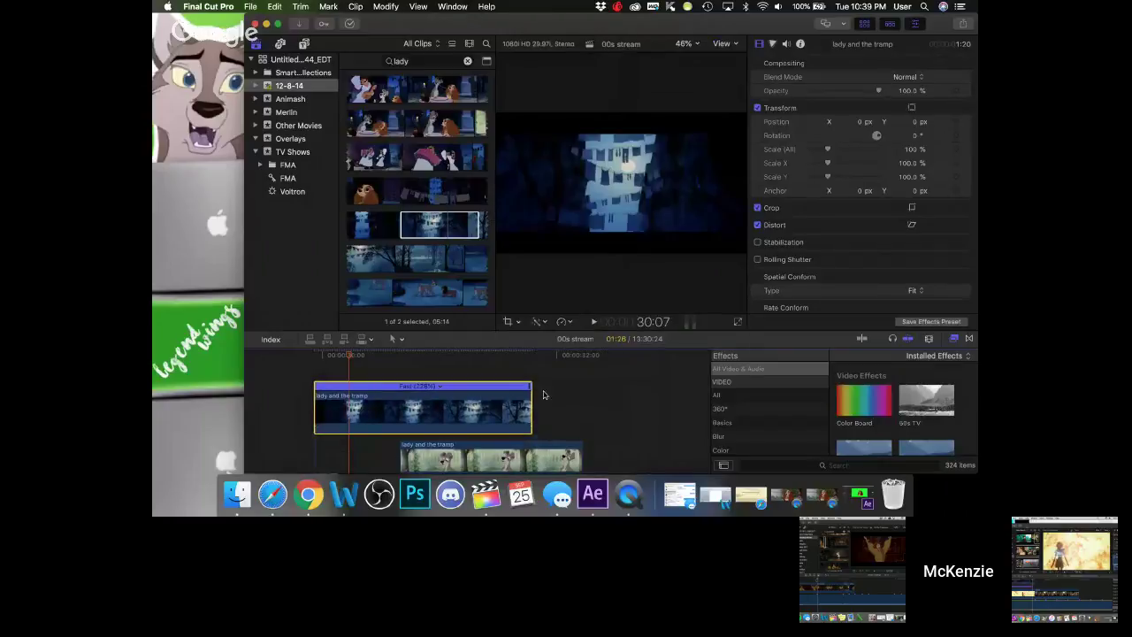
drag(532, 389, 398, 419)
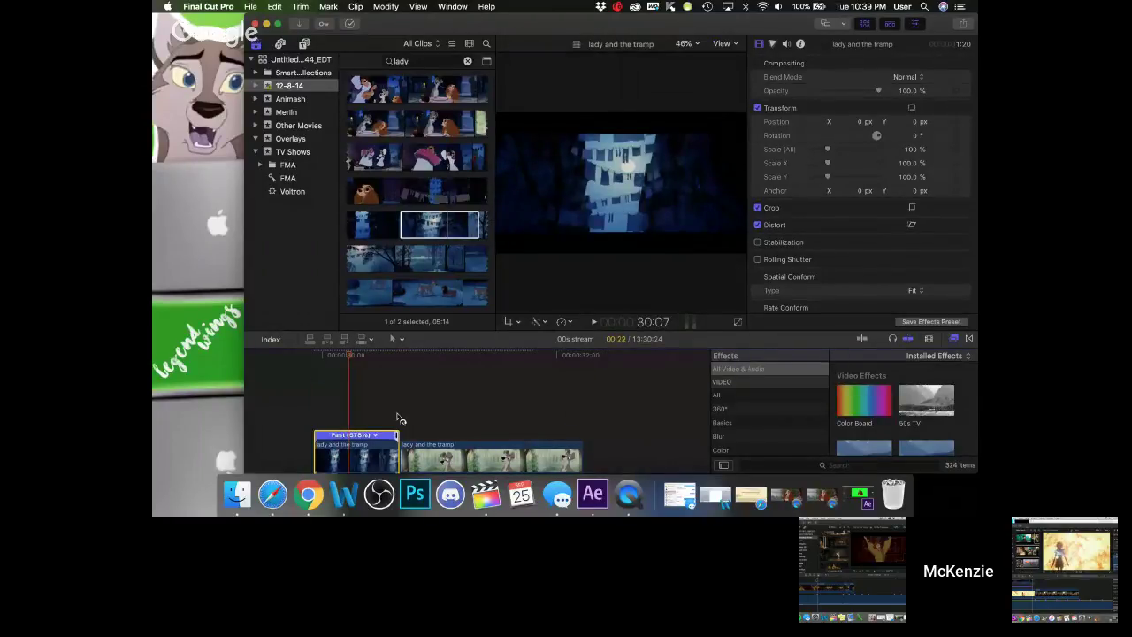
scroll(397, 418, down, 3)
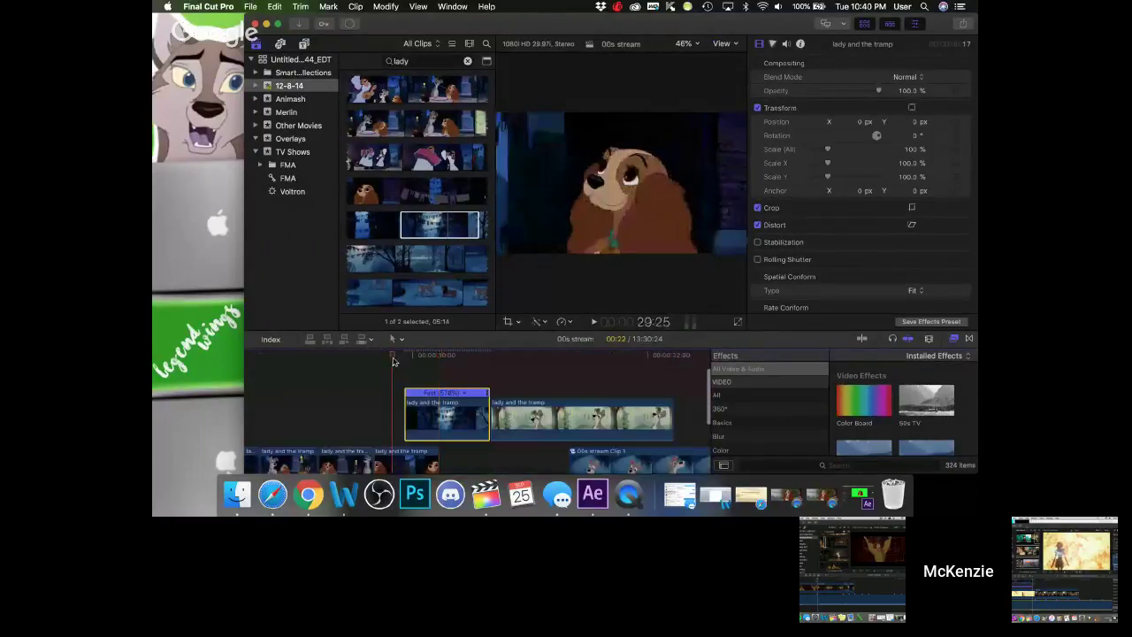
key(space)
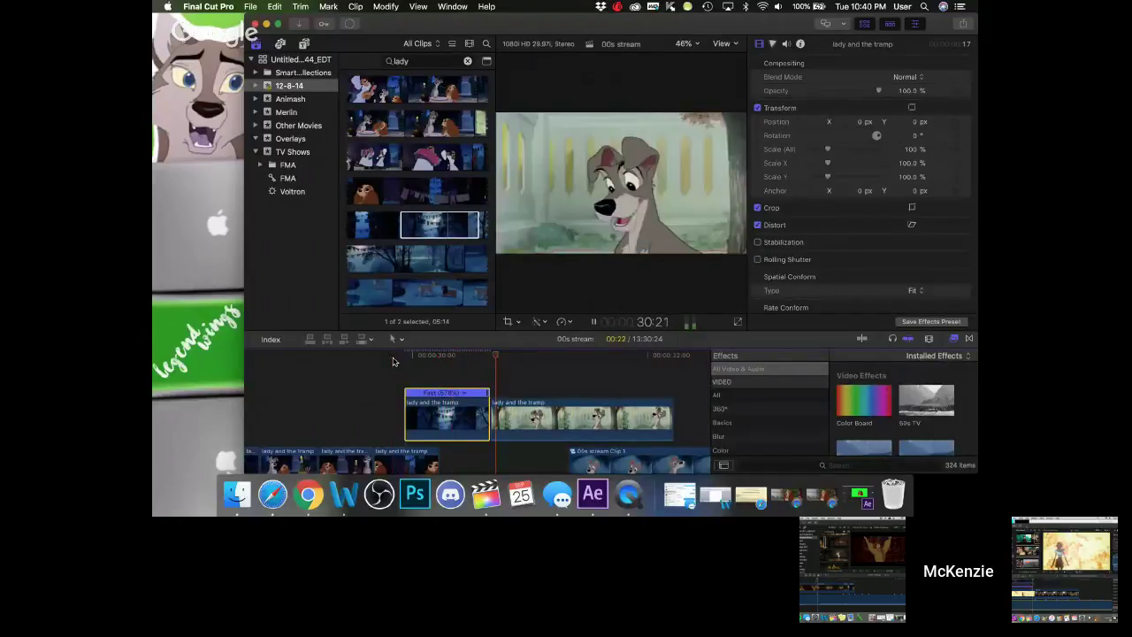
key(space)
- Speed the alley shot up to 904%, move it 6 frames later against the park shot, and replay the transition
drag(487, 398, 458, 403)
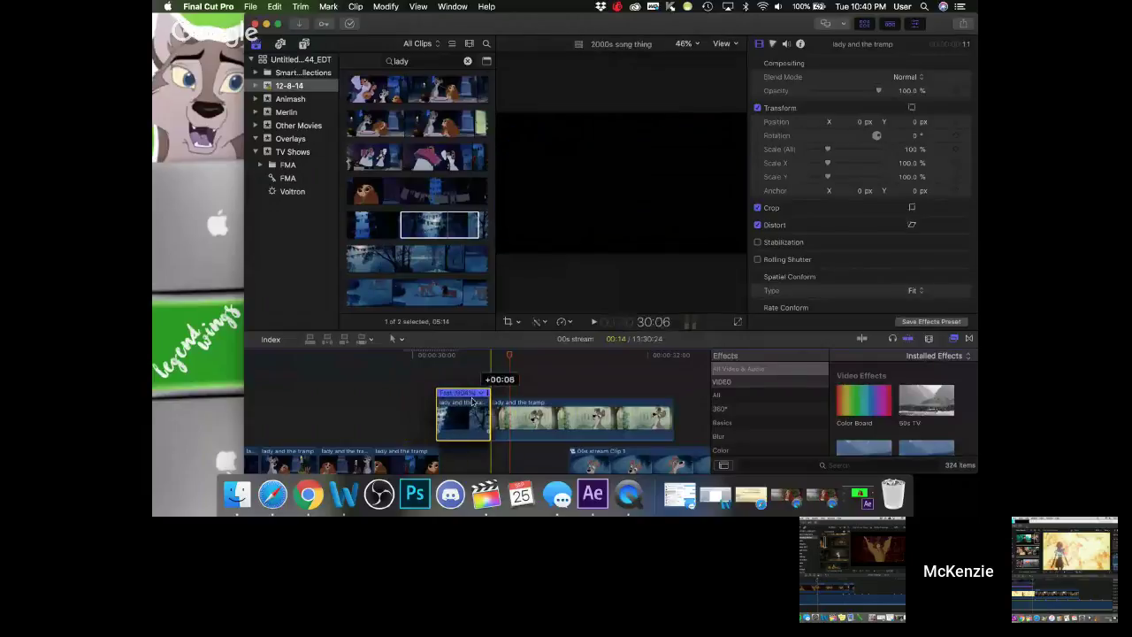
click(408, 364)
key(space)
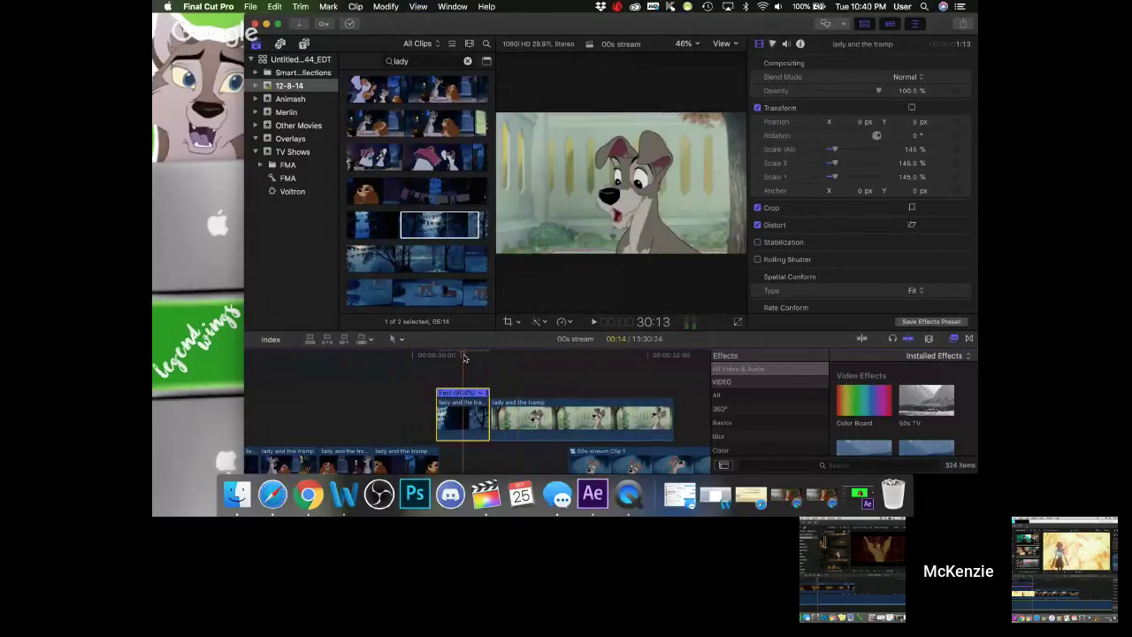
- Set the alley shot's overall scale to 155% and replay the transition into the park shot
click(912, 148)
text(1)
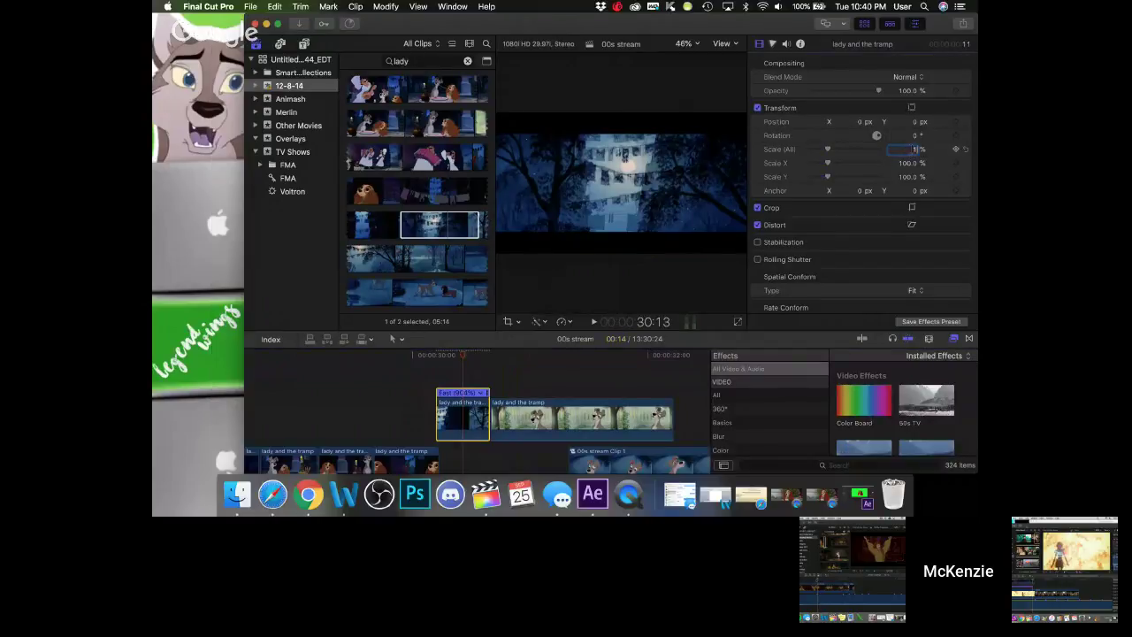
text(55)
key(Return)
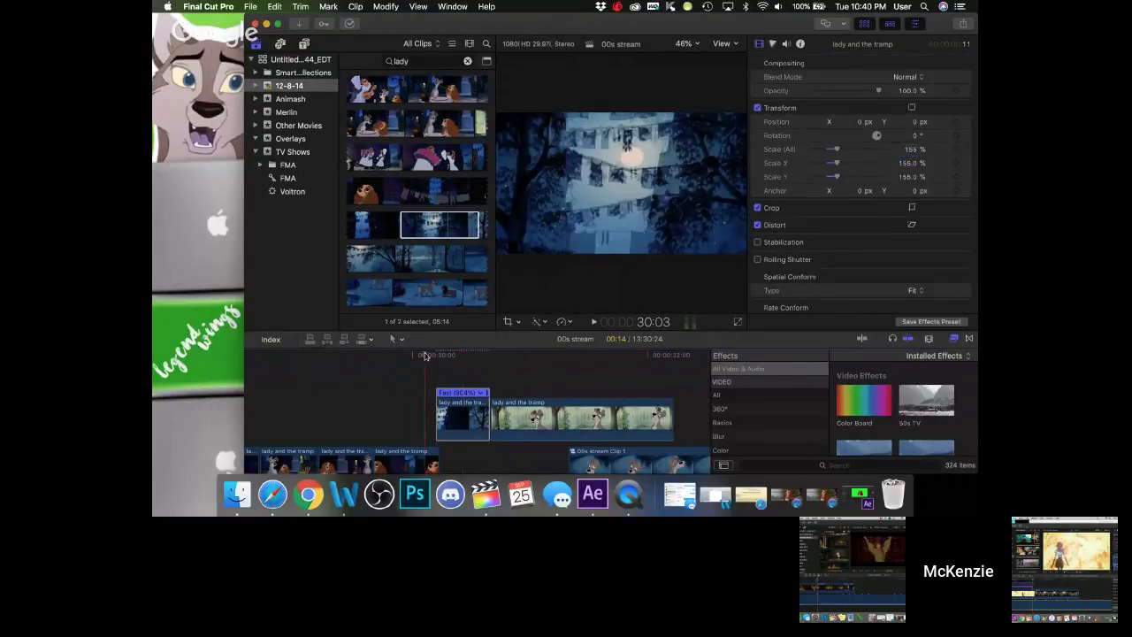
key(space)
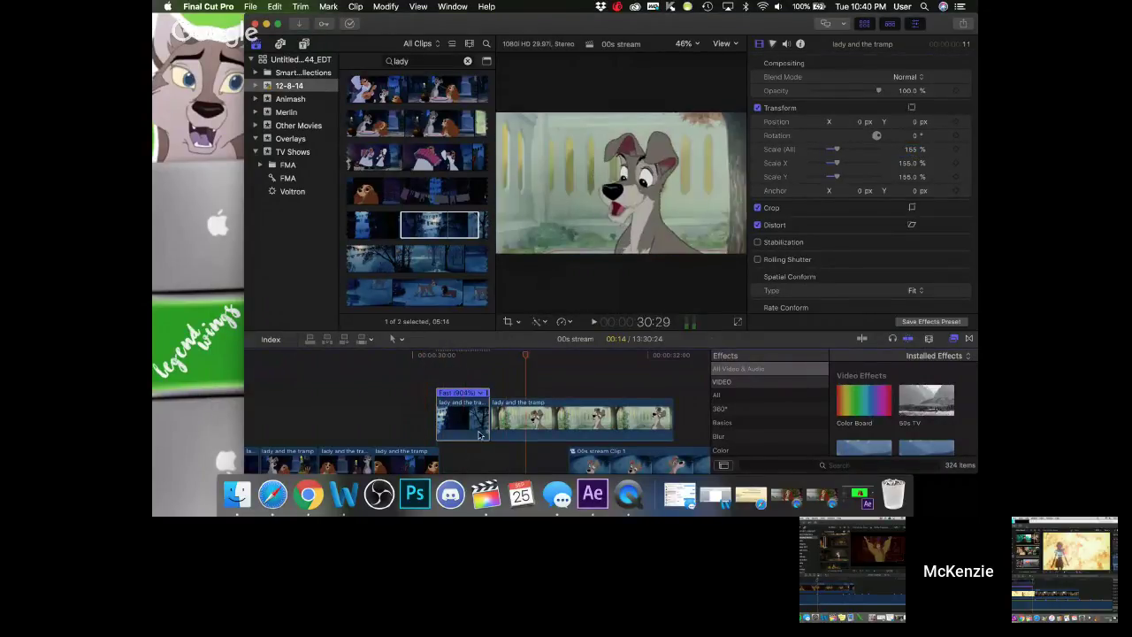
- Delete the alley shot from the timeline and mark a 3:08 range of Tramp and Lady at the wet cement in the source footage
key(Delete)
scroll(420, 293, down, 5)
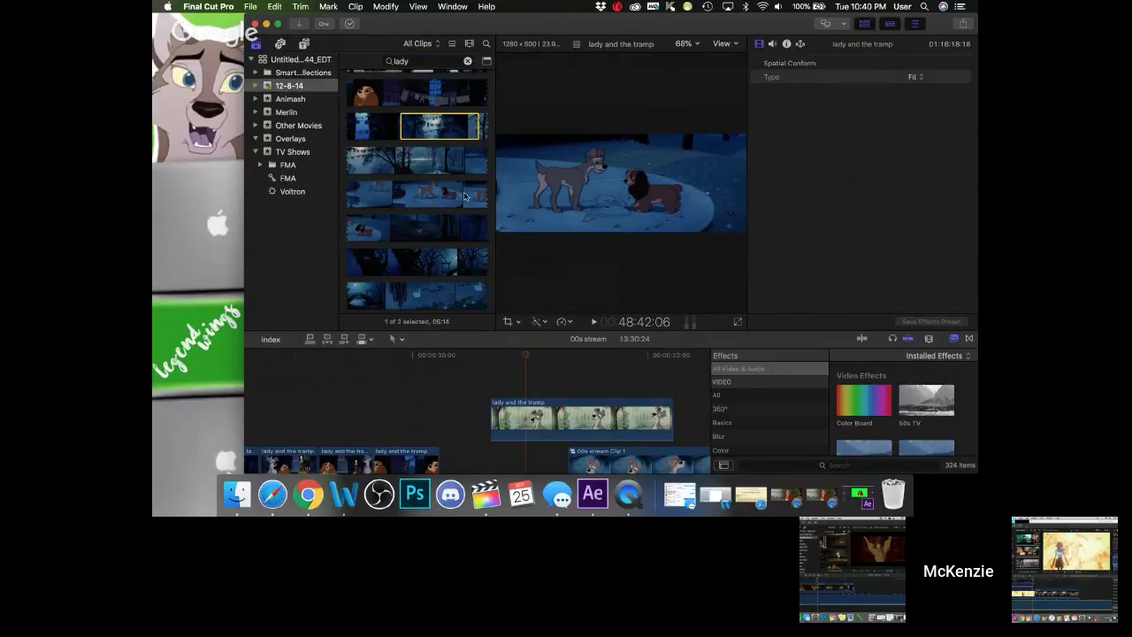
drag(464, 196, 369, 226)
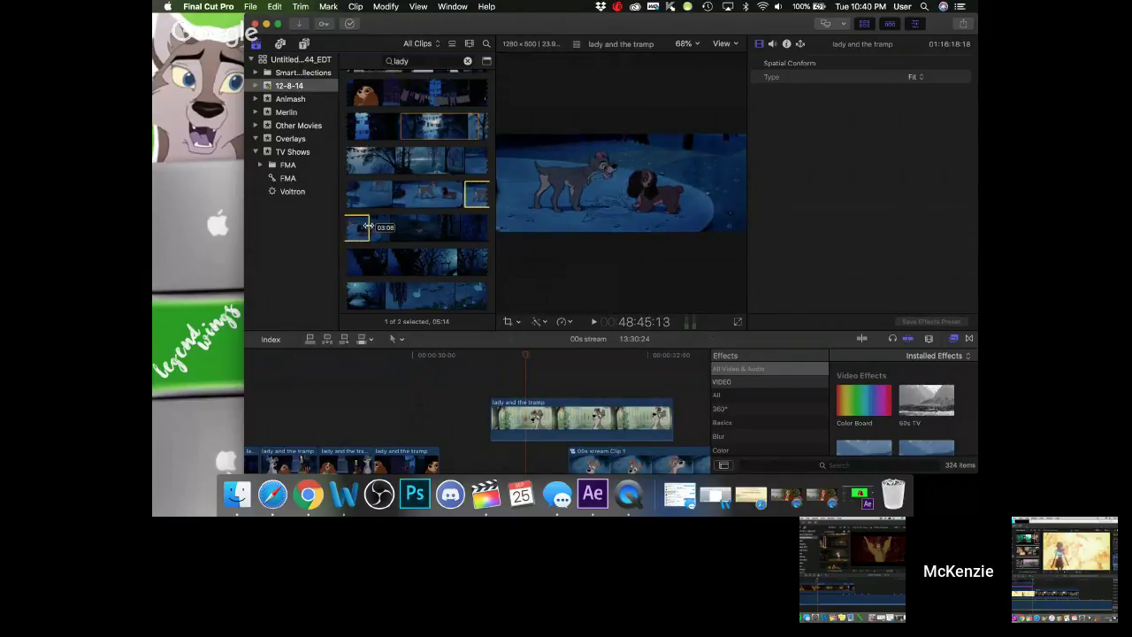
- Move the timeline's wet cement shot later, onto the lane above, so it starts at about 0:52
scroll(407, 429, down, 5)
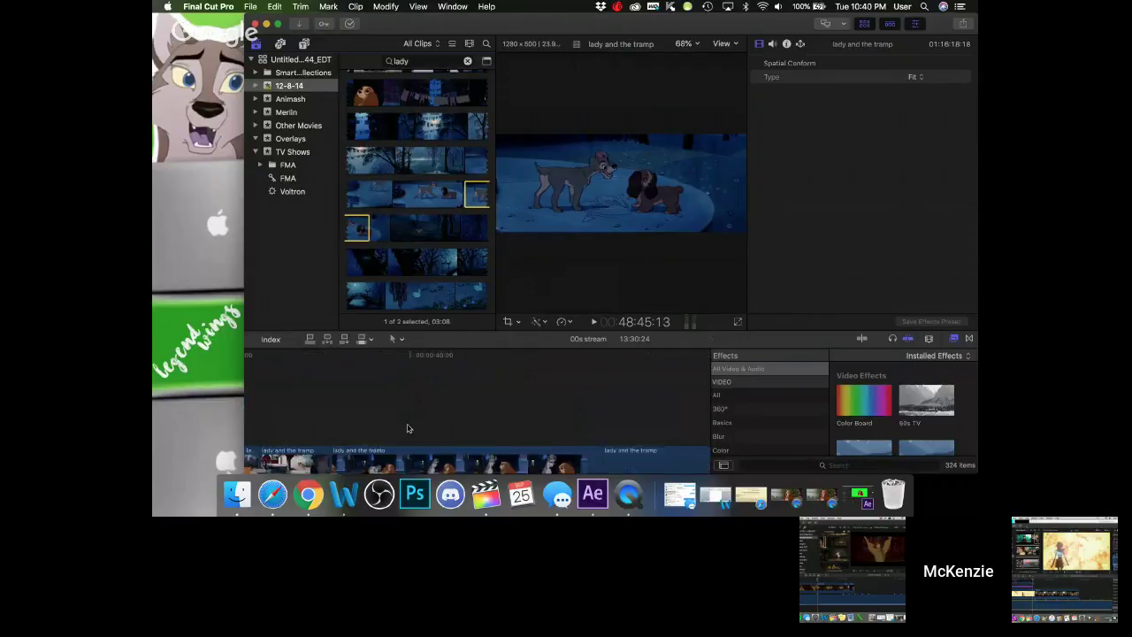
scroll(398, 434, down, 5)
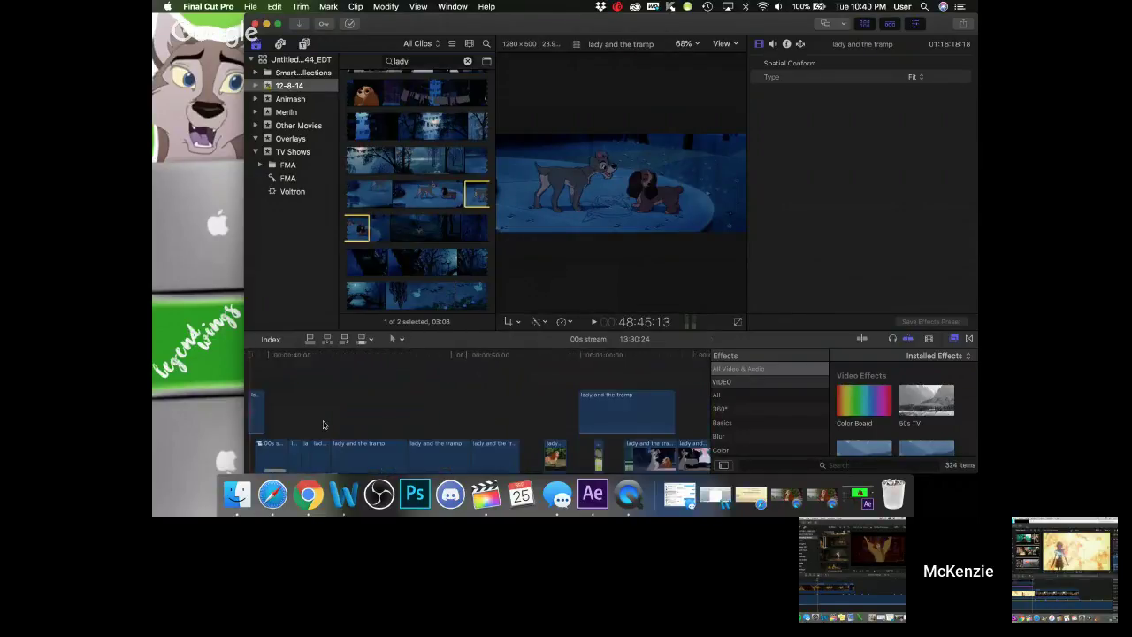
scroll(458, 435, down, 5)
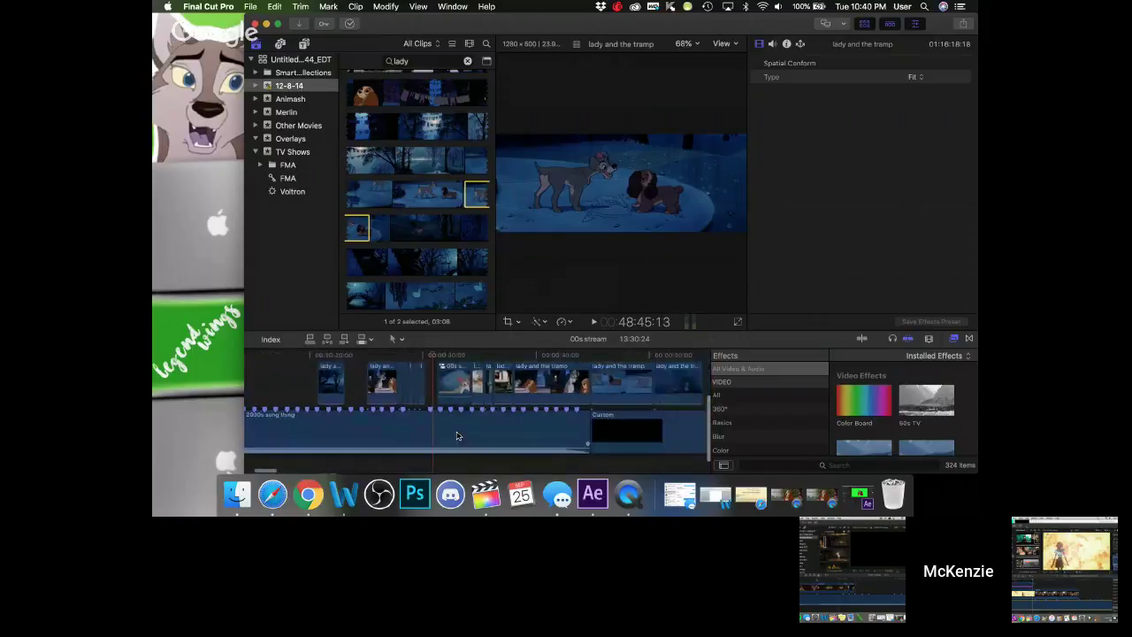
scroll(459, 433, up, 3)
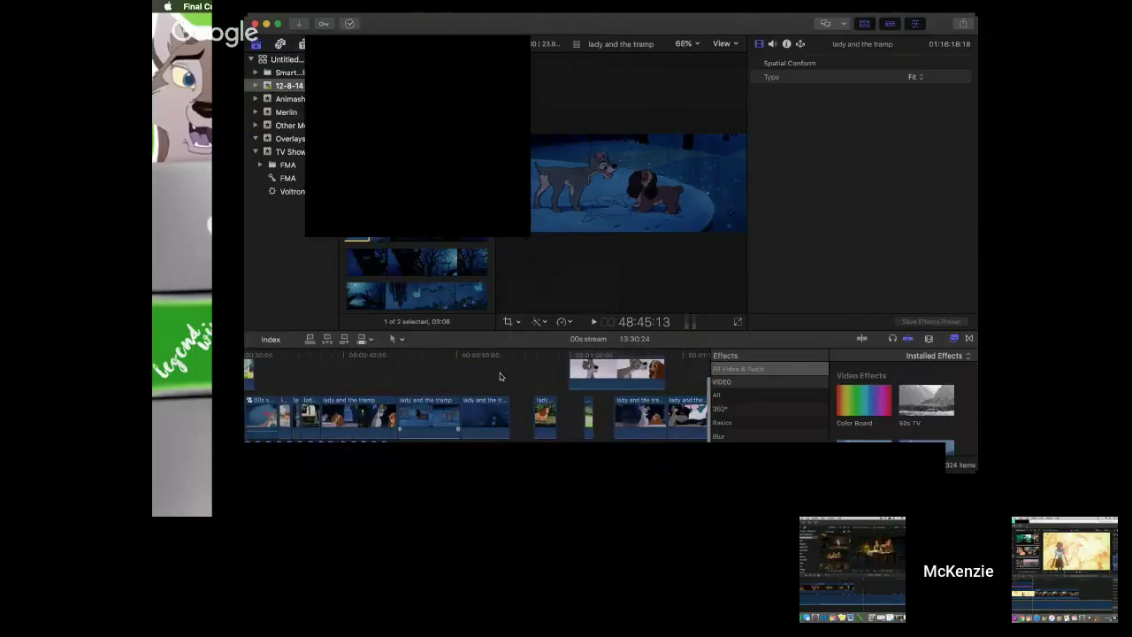
drag(424, 412, 503, 376)
- Set the overall scale of the short Tramp shot at about 0:28 to 145% and play on to the park shot
key(shift+z)
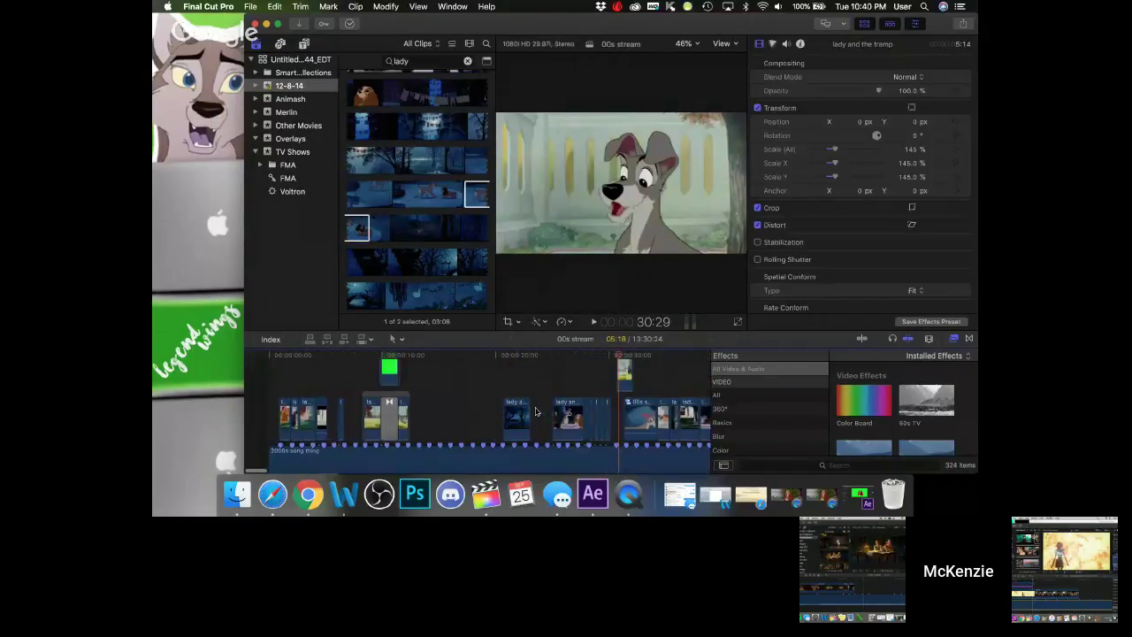
scroll(558, 394, up, 2)
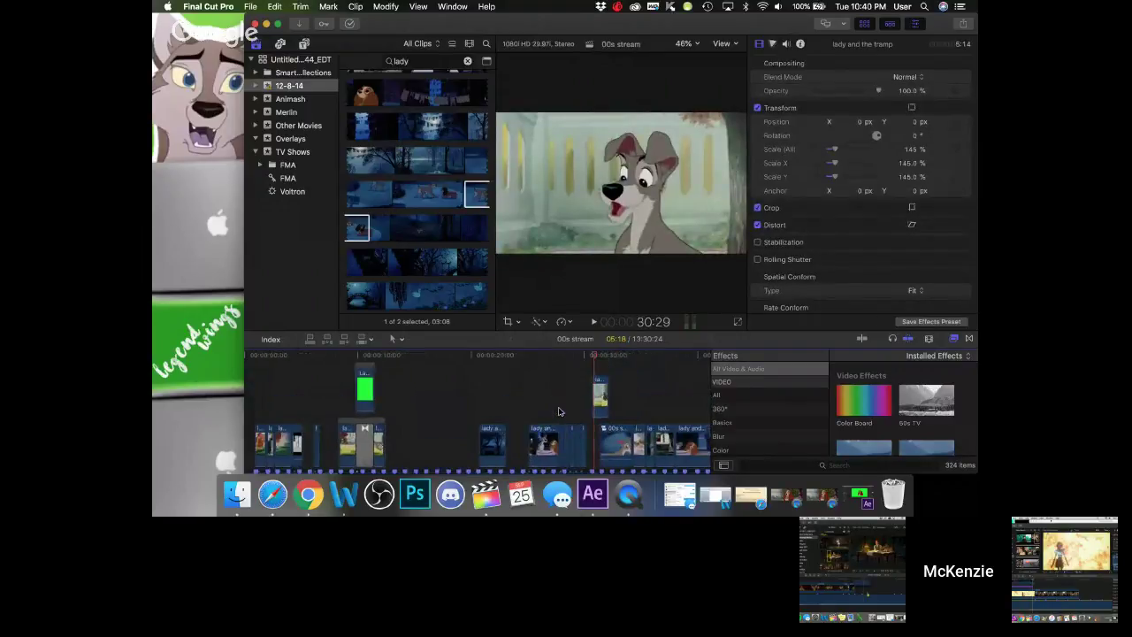
click(479, 355)
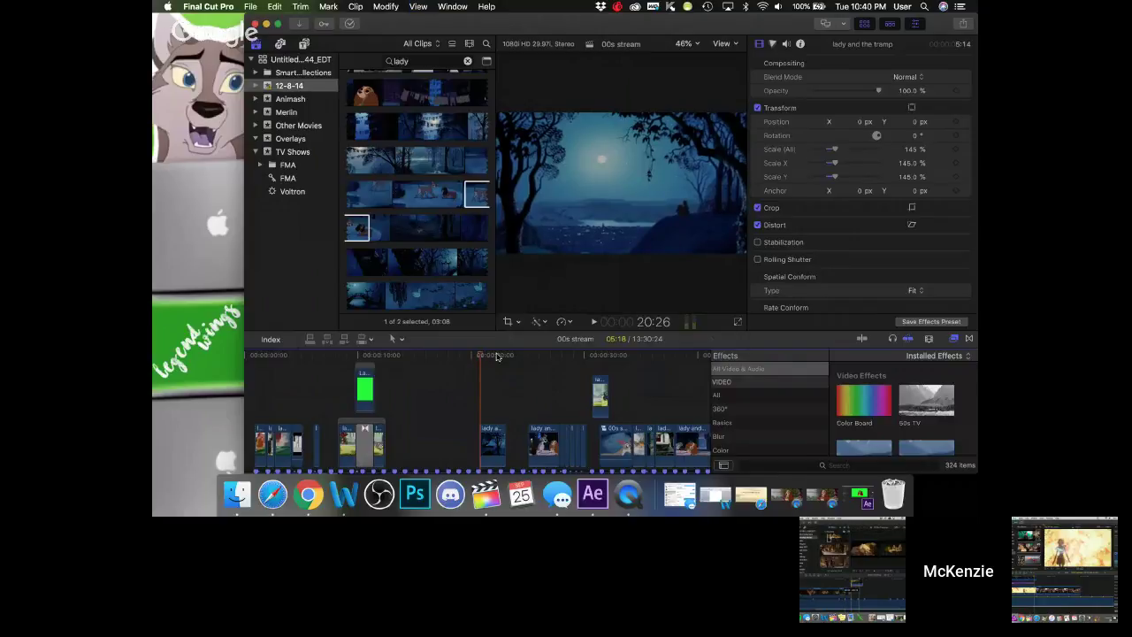
click(523, 356)
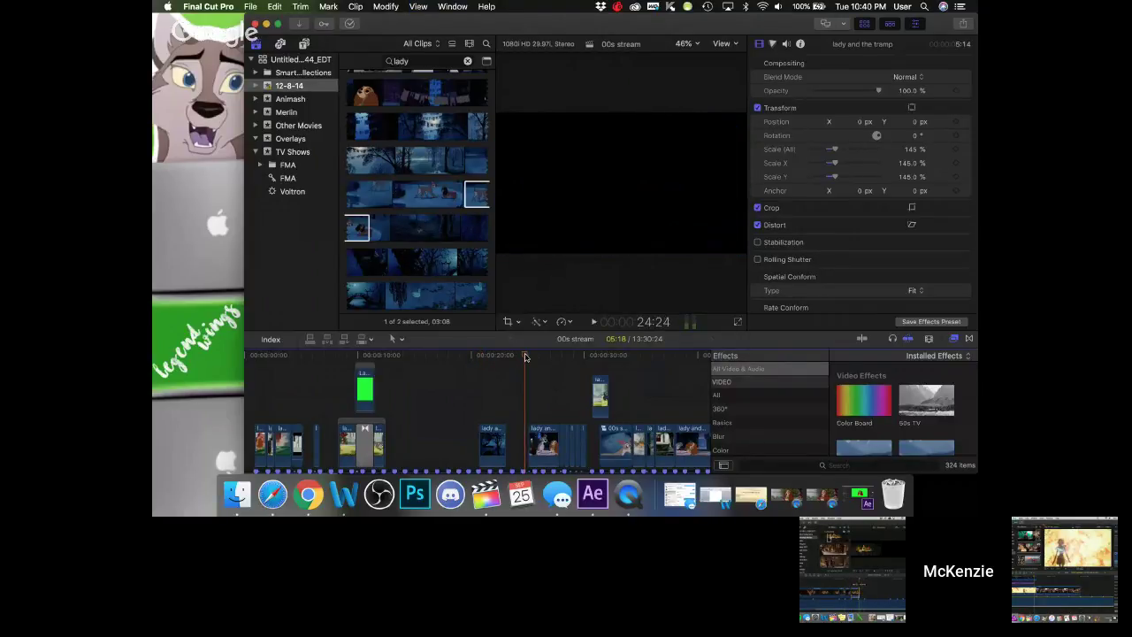
click(534, 357)
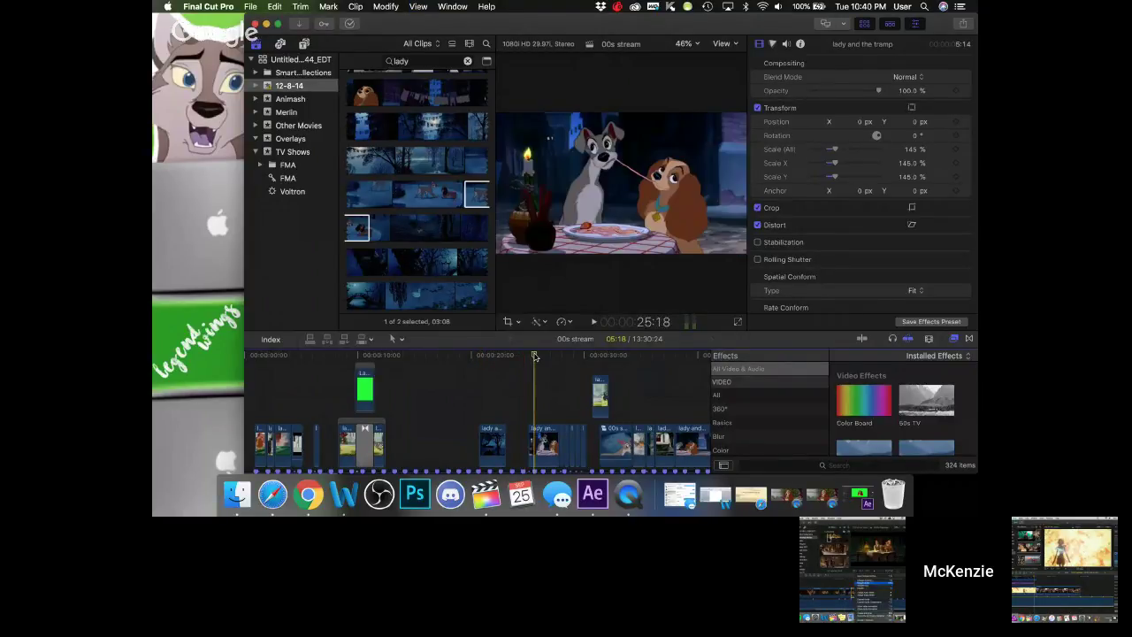
drag(535, 356, 567, 363)
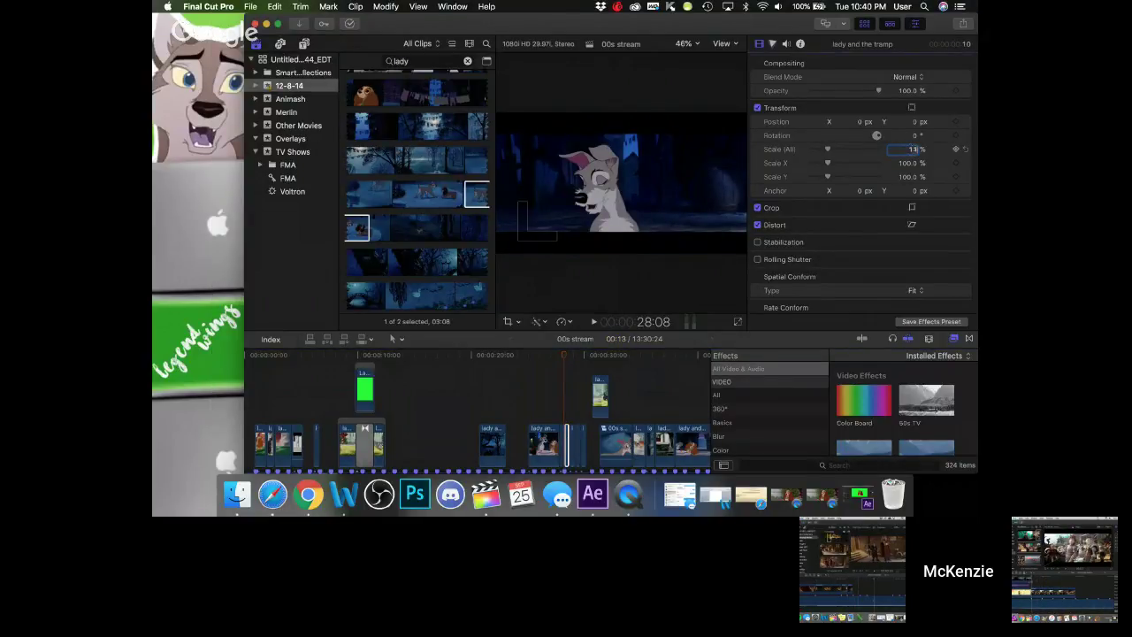
key(Return)
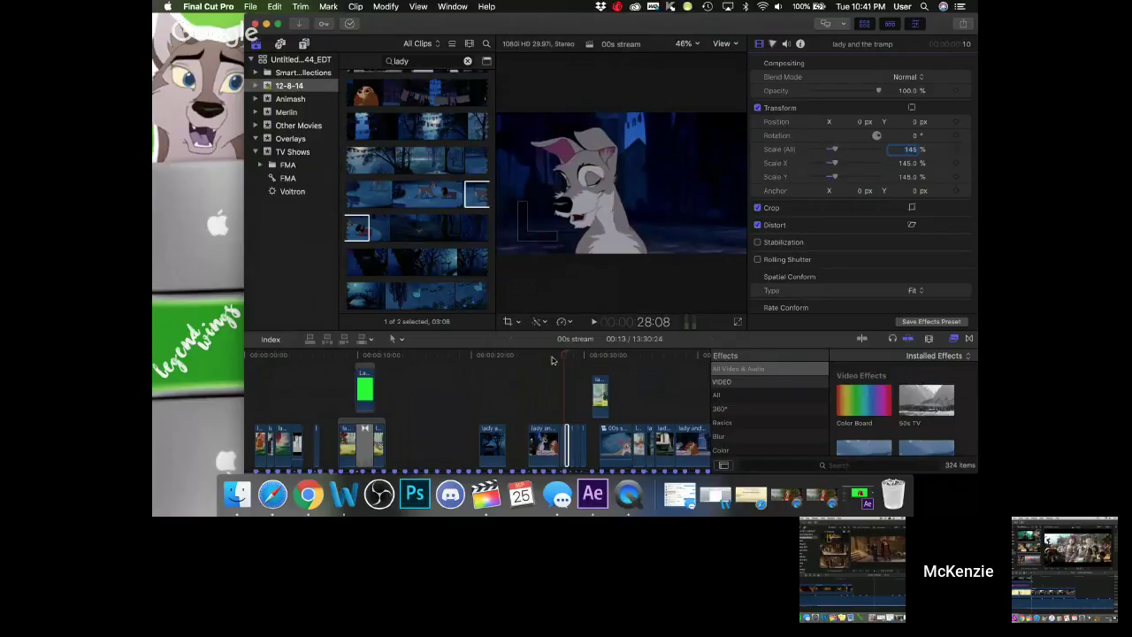
key(space)
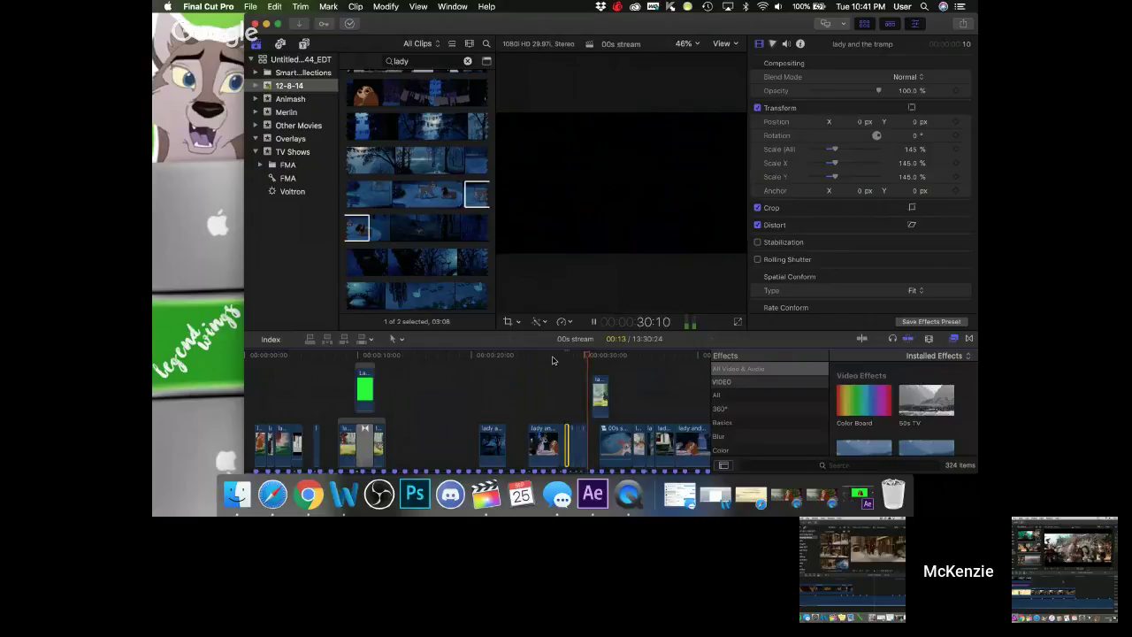
key(space)
- Move the dark night shot from about 0:50 back into the short cuts near 0:29
scroll(539, 416, right, 5)
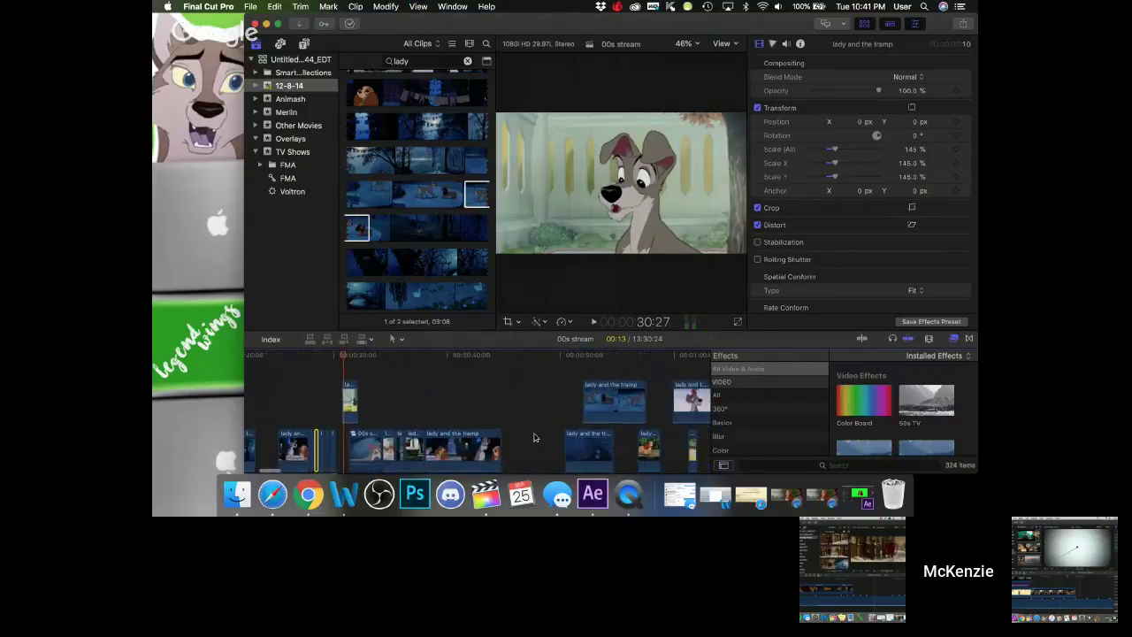
scroll(534, 437, left, 2)
scroll(534, 437, down, 1)
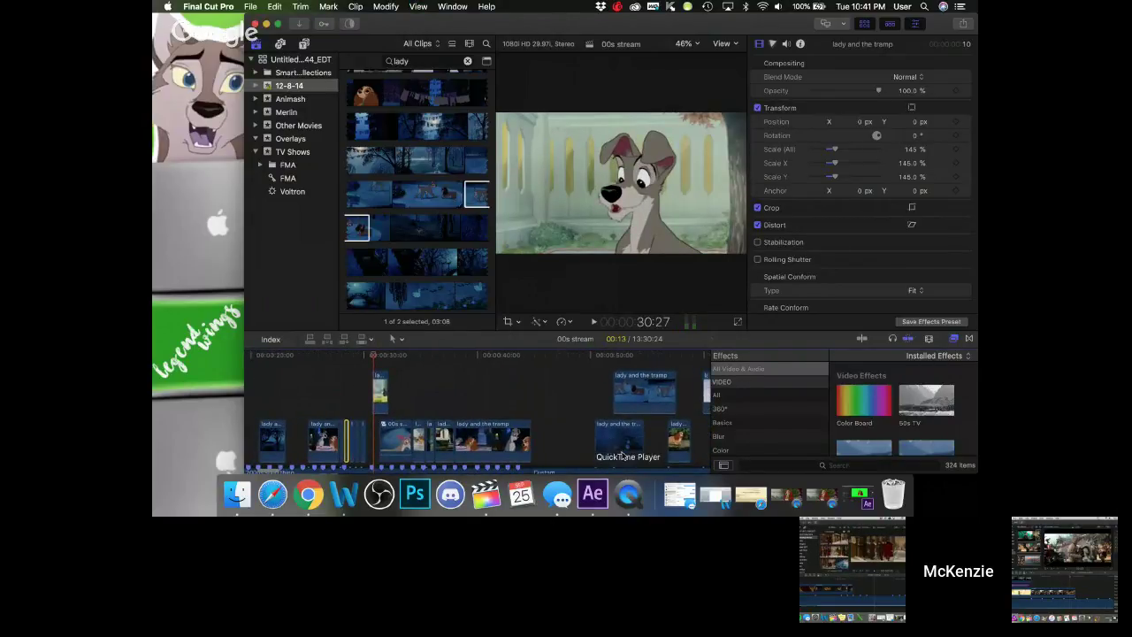
drag(619, 439, 335, 444)
key(super+equal)
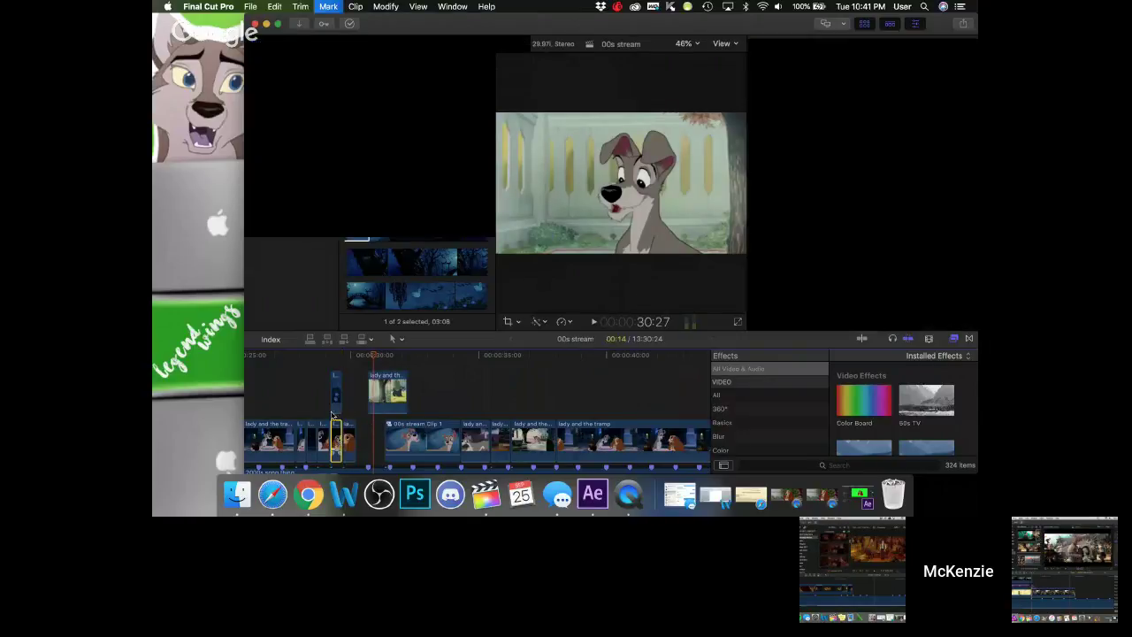
- Replay the short cuts after the spaghetti kiss and reposition the short Tramp shot against the end of the kiss shot
click(304, 371)
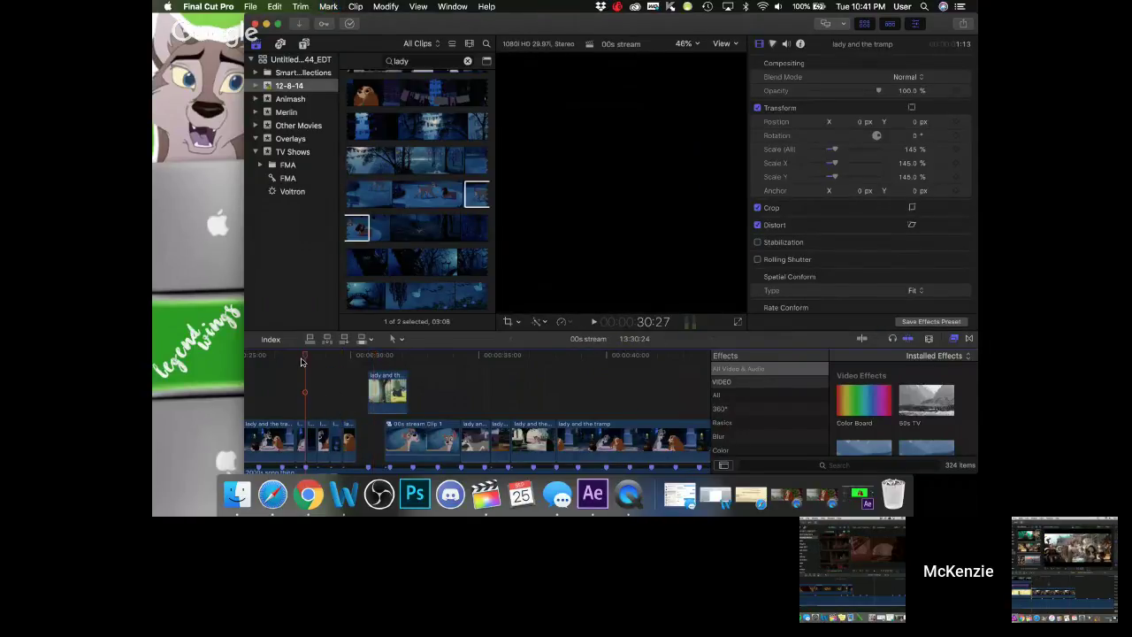
key(space)
key(space)
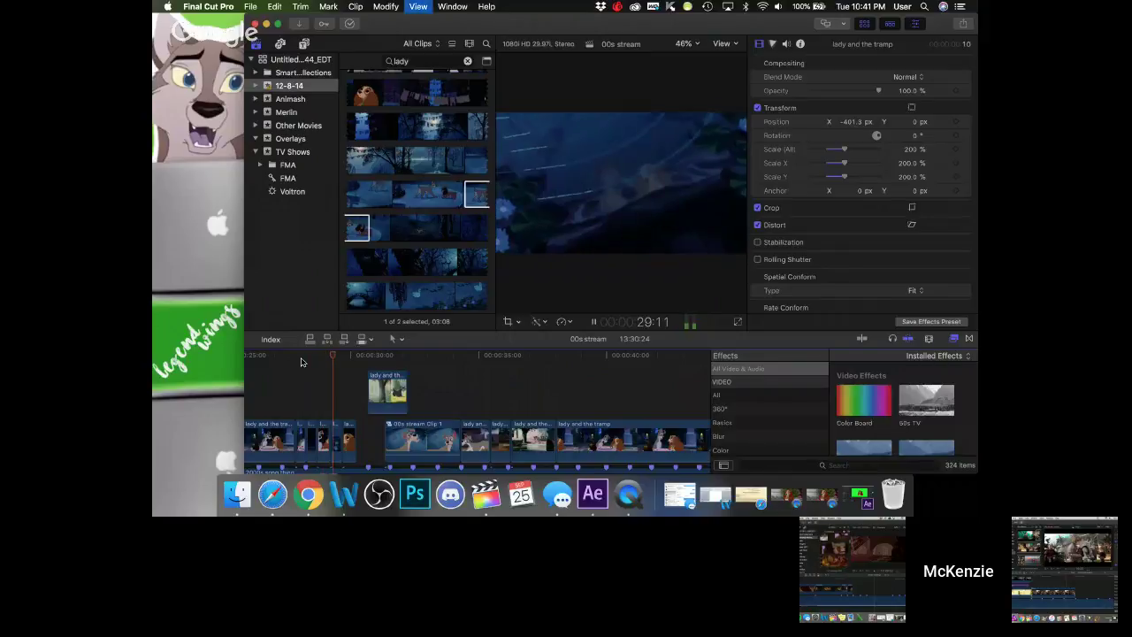
drag(301, 354, 297, 355)
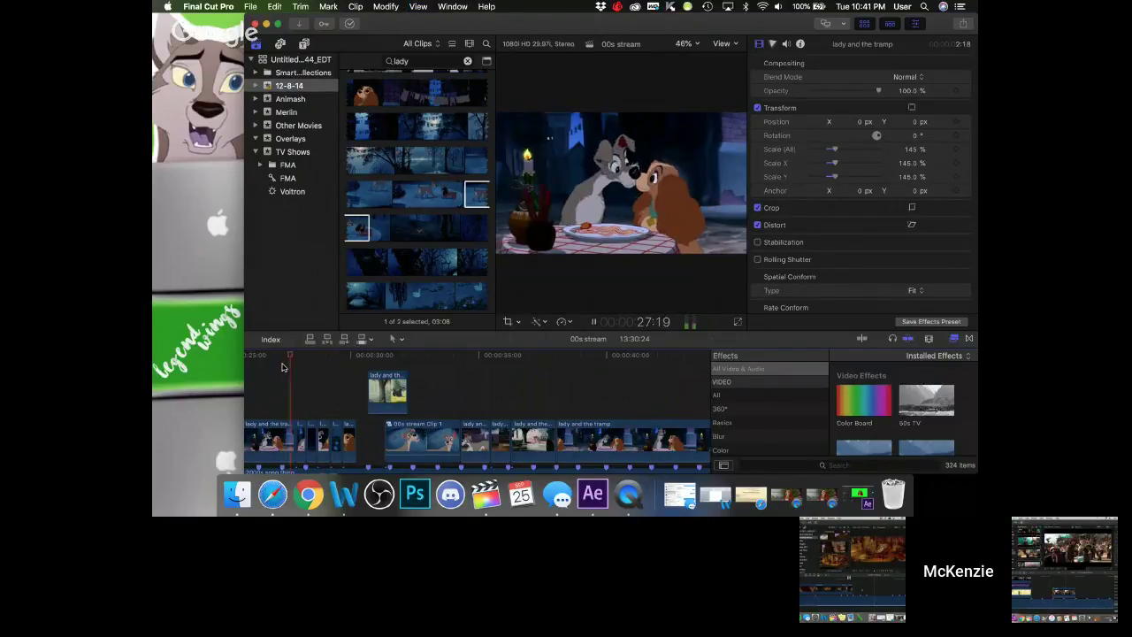
key(space)
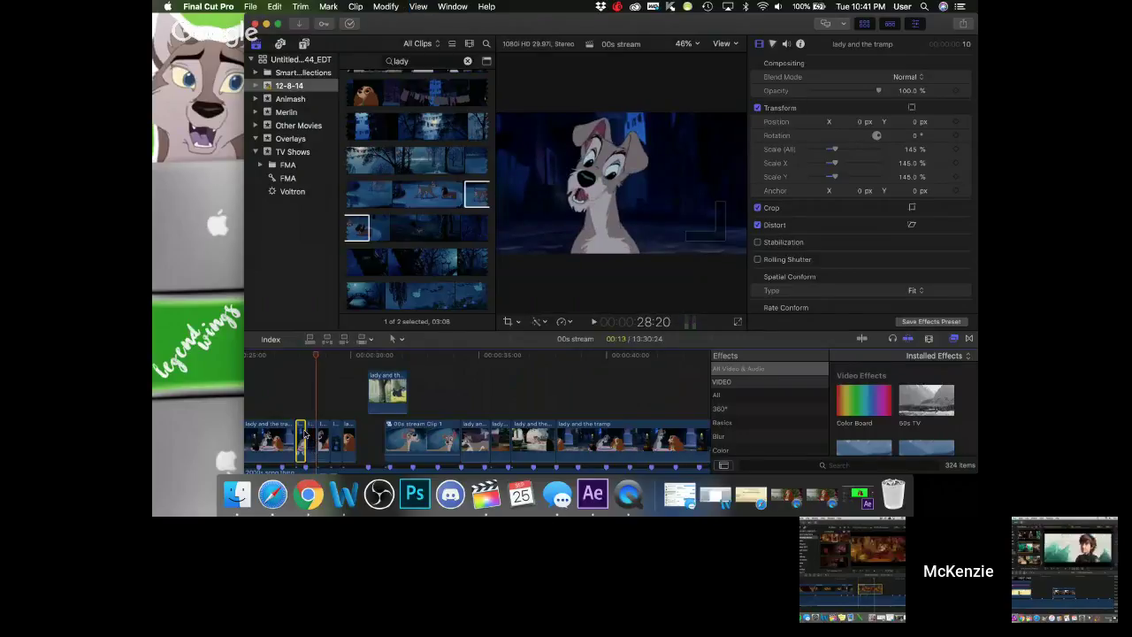
drag(349, 403, 288, 437)
click(330, 399)
key(super+equal)
- Scrub through the wet cement shot from about 0:52 and trim off its beginning
scroll(337, 432, right, 5)
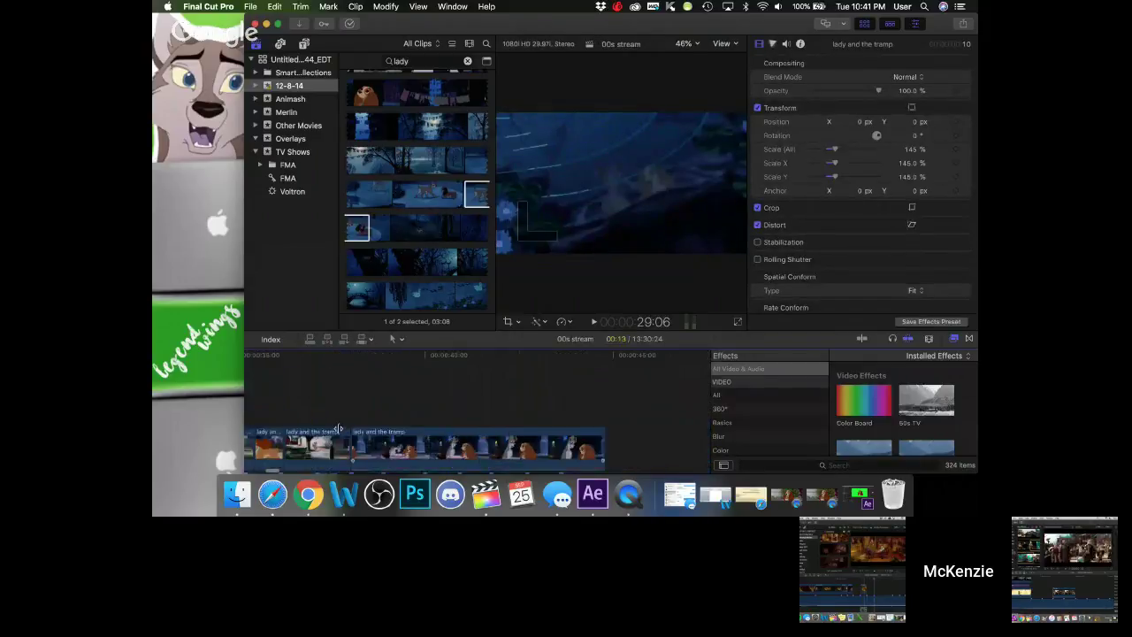
scroll(337, 432, left, 5)
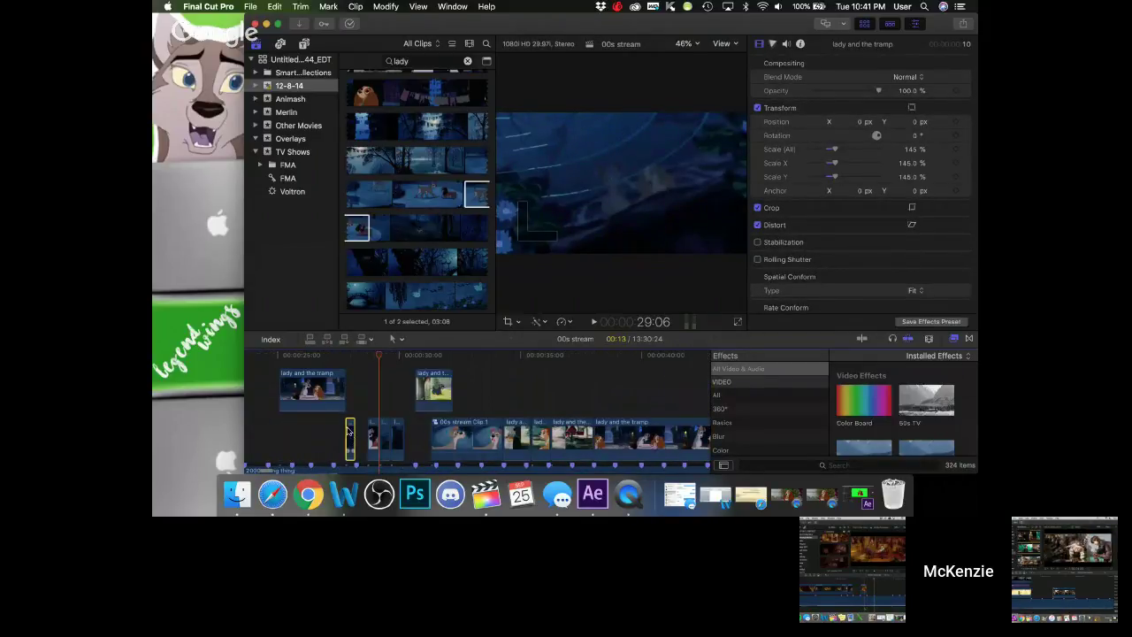
scroll(349, 431, right, 2)
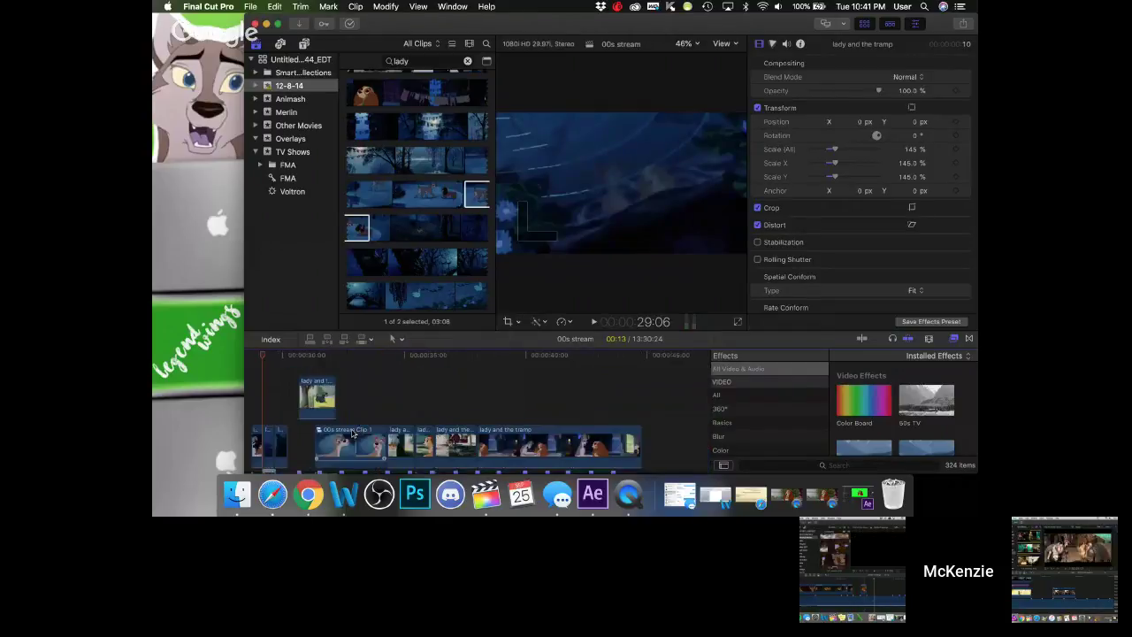
scroll(353, 434, right, 7)
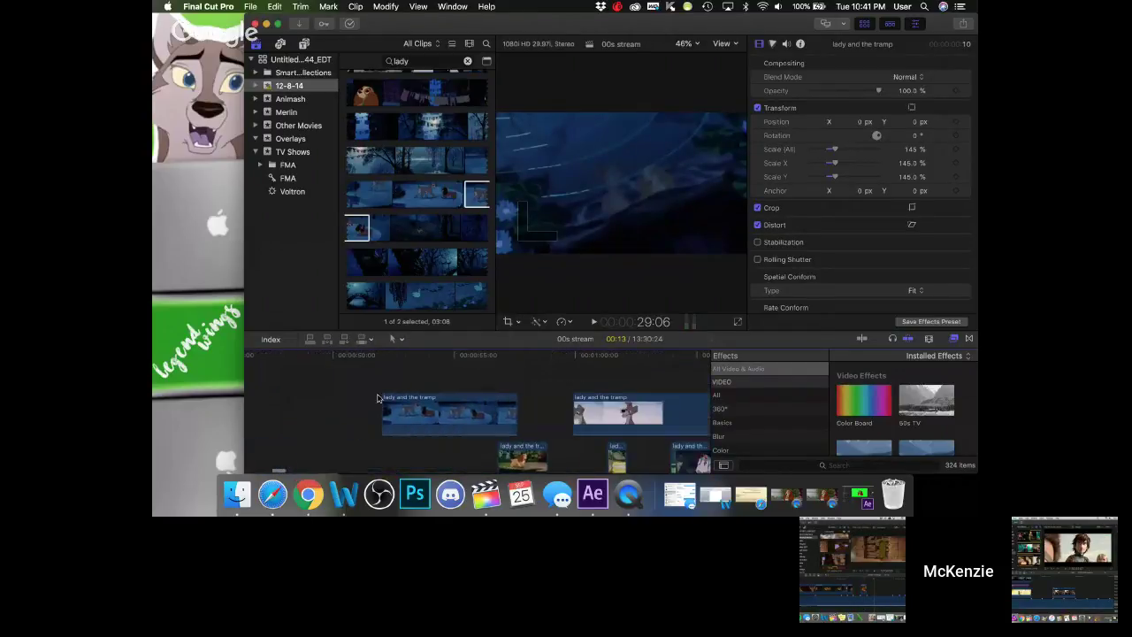
click(403, 361)
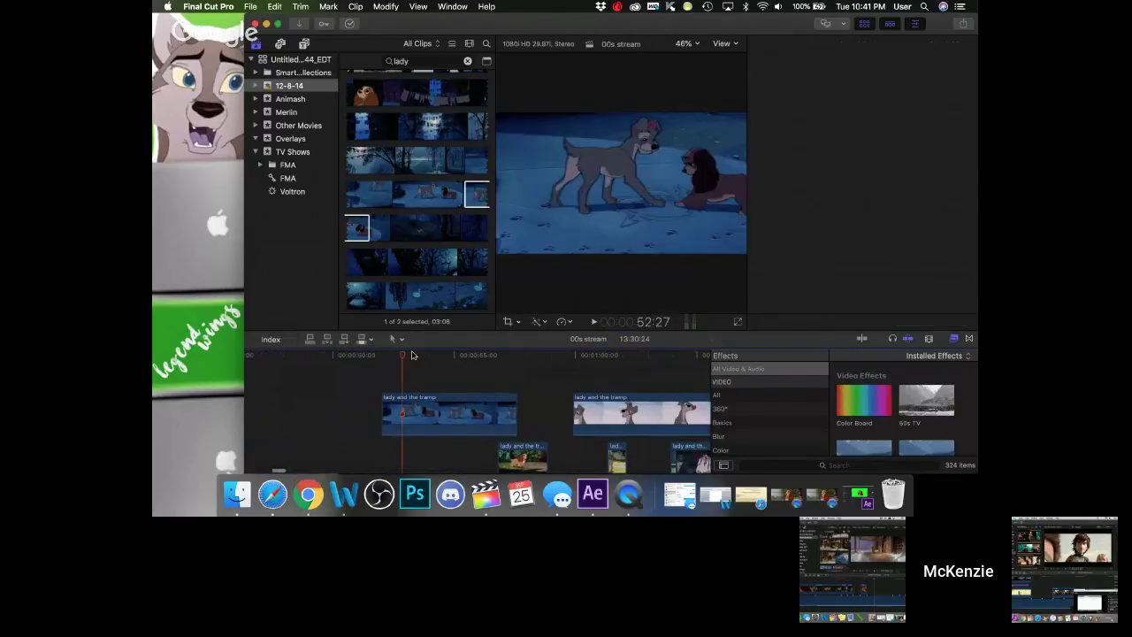
drag(415, 354, 497, 347)
drag(384, 409, 498, 410)
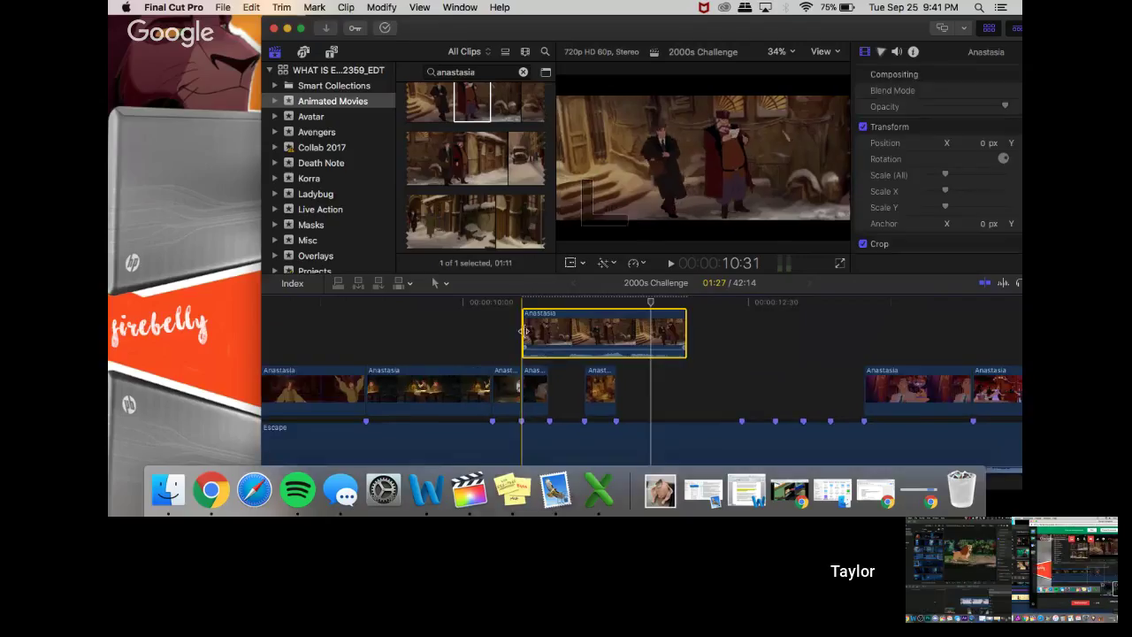
- In the 2000s Challenge project, fit the Anastasia street shot between two beat markers near 0:10 and detach and delete its audio
drag(523, 332, 551, 332)
drag(681, 333, 569, 398)
right_click(569, 403)
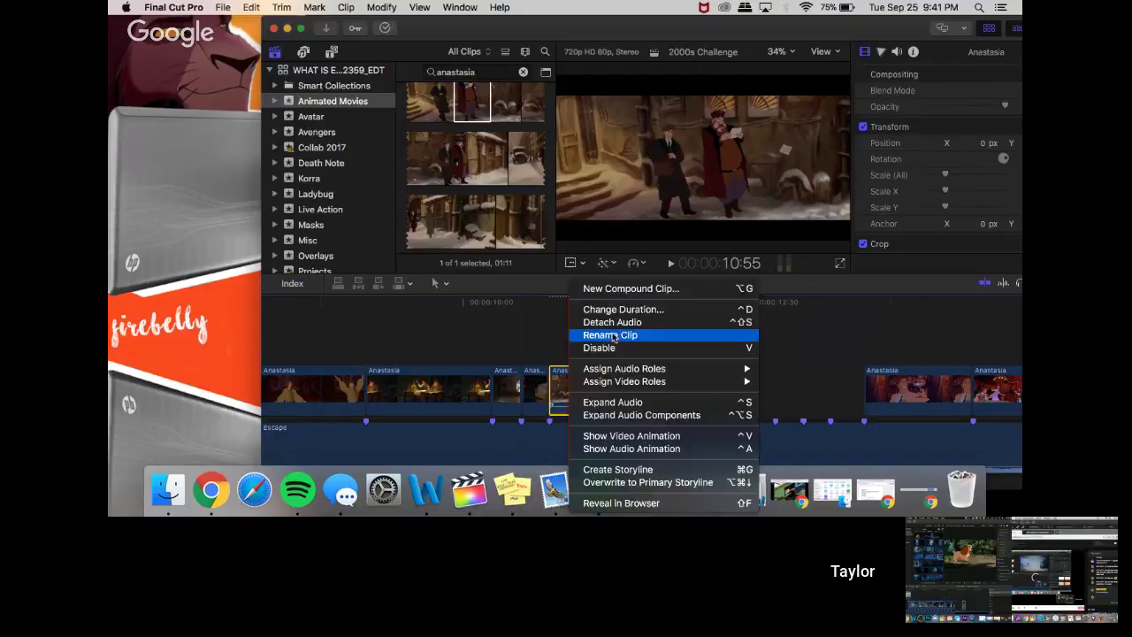
click(610, 333)
drag(583, 354, 601, 444)
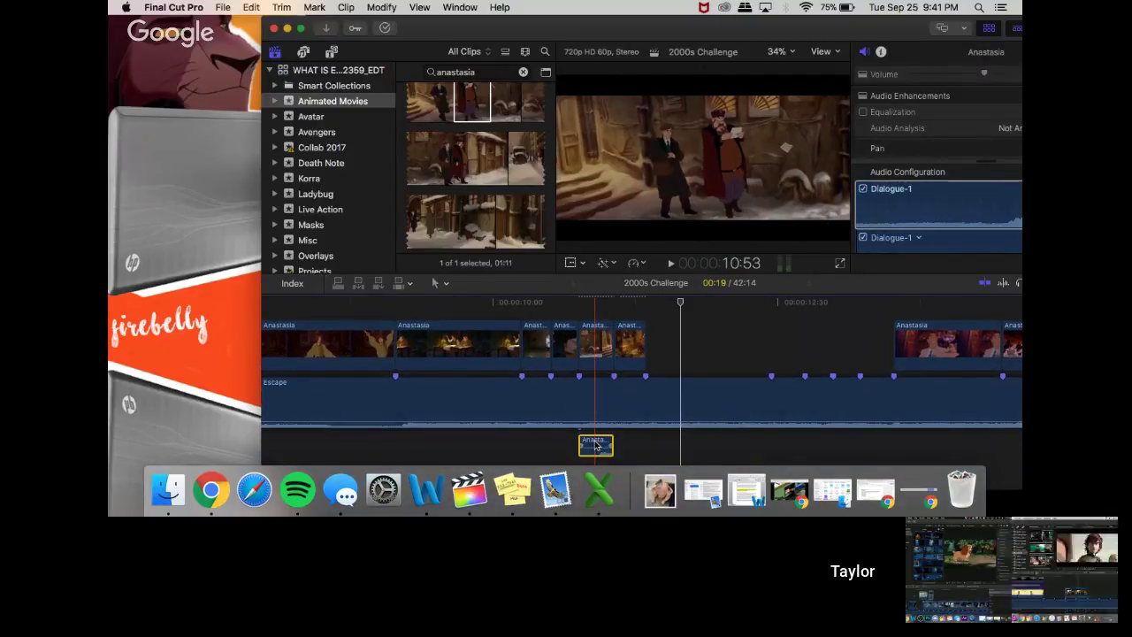
key(Delete)
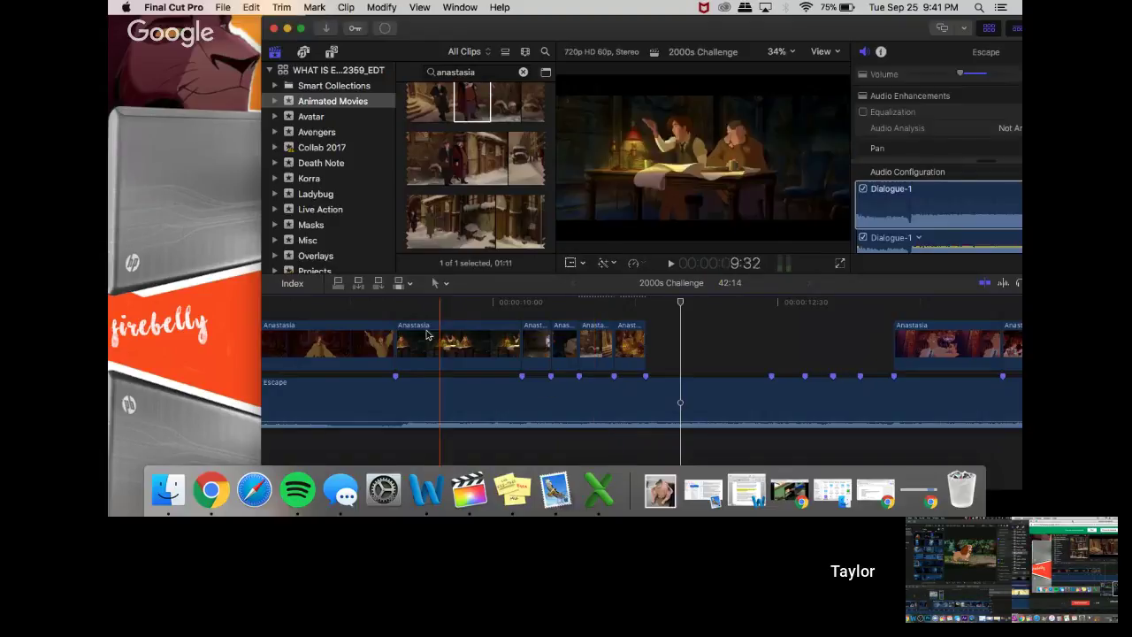
- Replay the Anastasia cuts from about 0:09 and delete the last two short shots before the gap
click(400, 316)
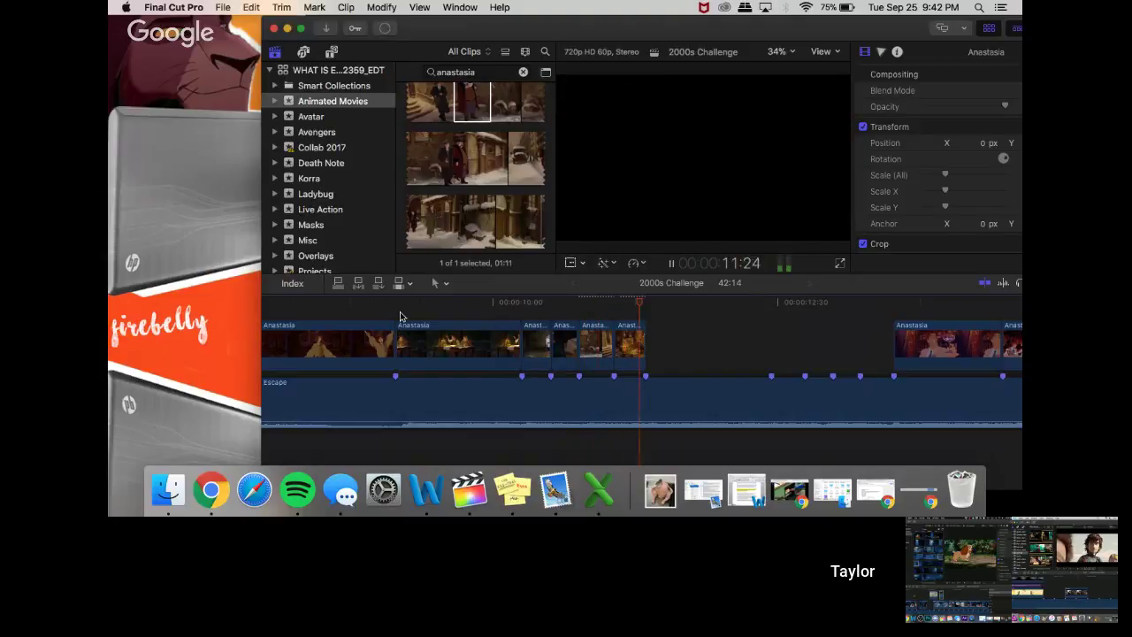
key(space)
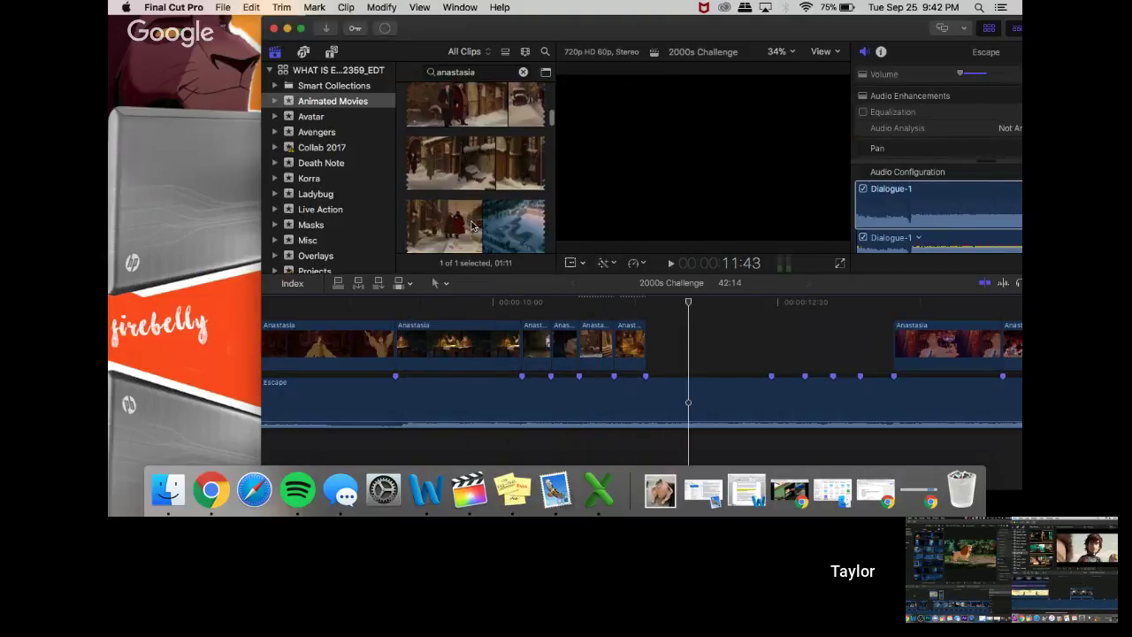
drag(666, 361, 601, 358)
key(Delete)
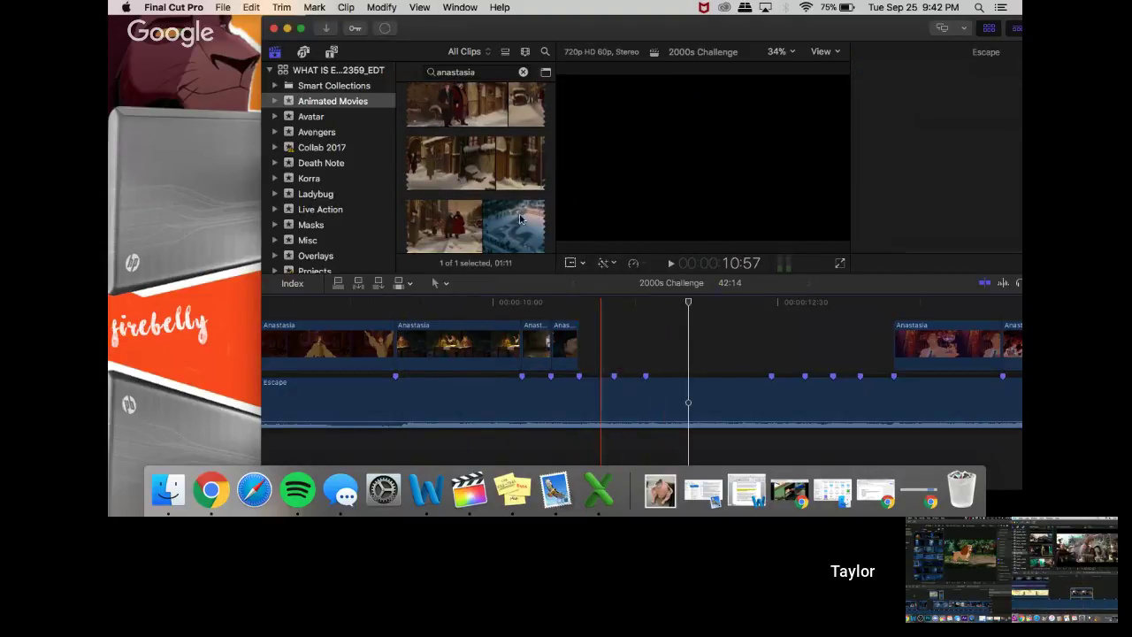
- Browse the Anastasia clips to the dark palace scene and find Dimitri's close-up shot
scroll(517, 219, down, 5)
scroll(517, 219, down, 5)
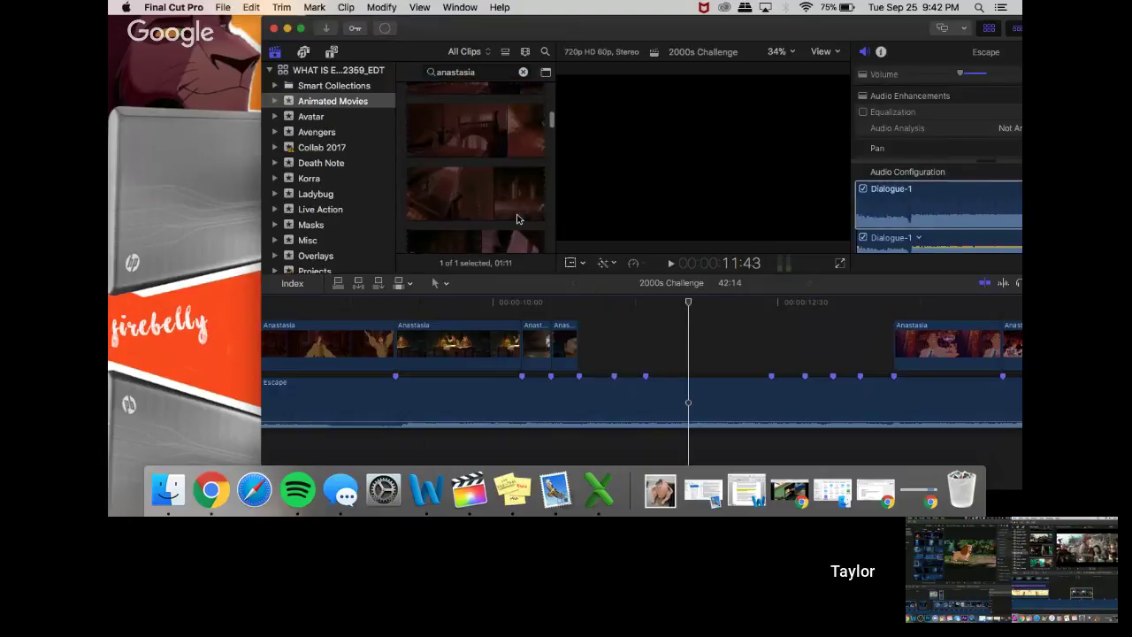
scroll(517, 218, down, 5)
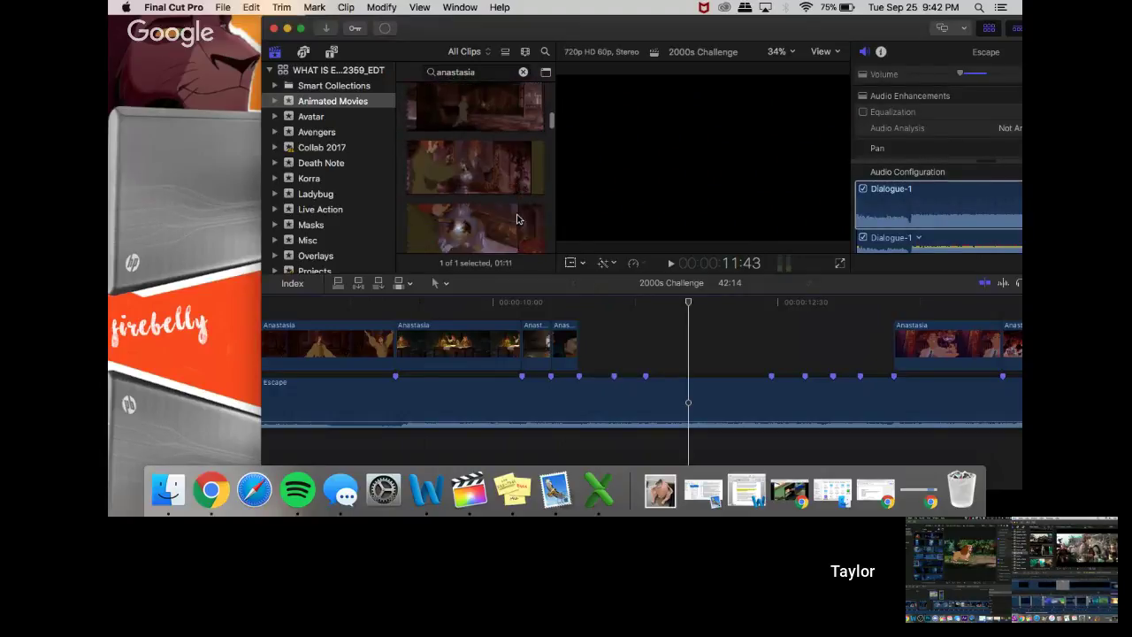
scroll(516, 215, down, 5)
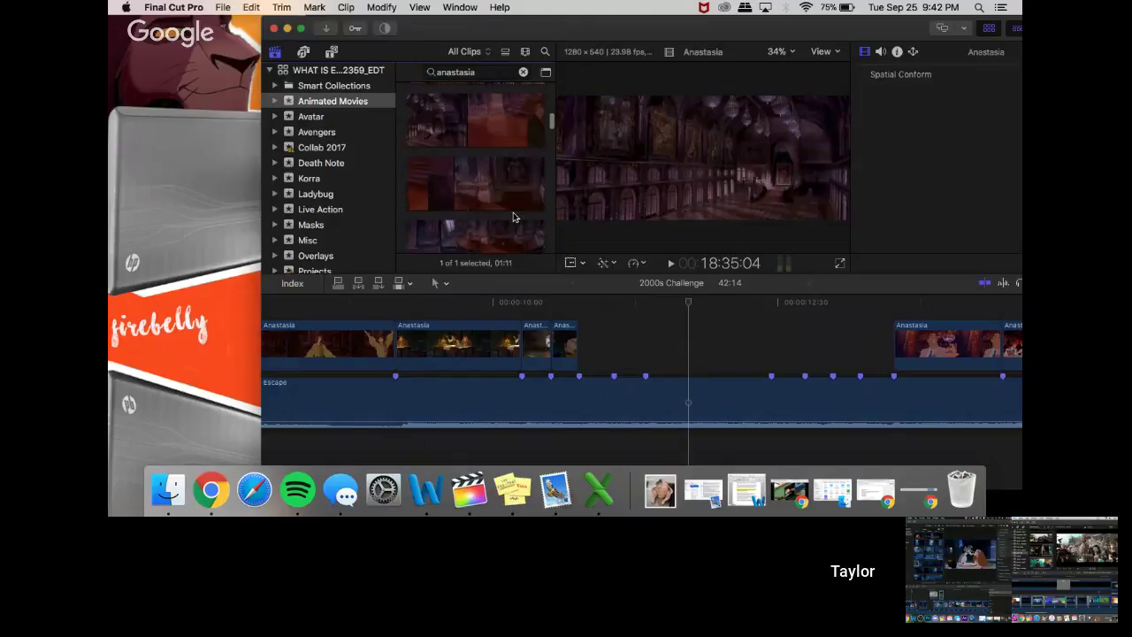
scroll(518, 214, down, 5)
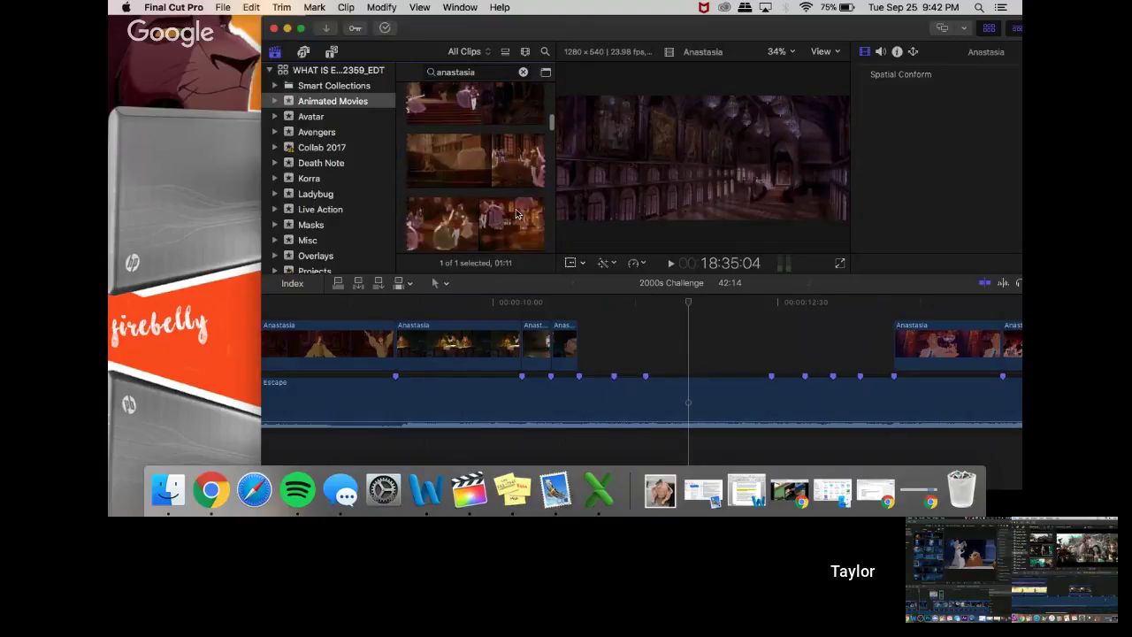
scroll(518, 215, down, 4)
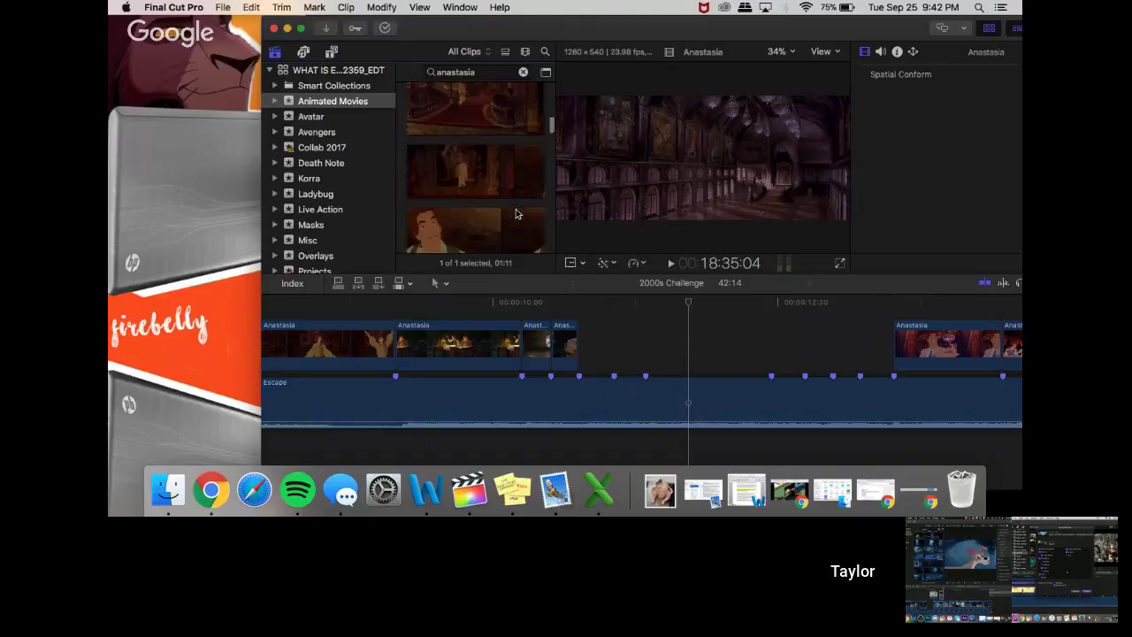
scroll(518, 214, down, 2)
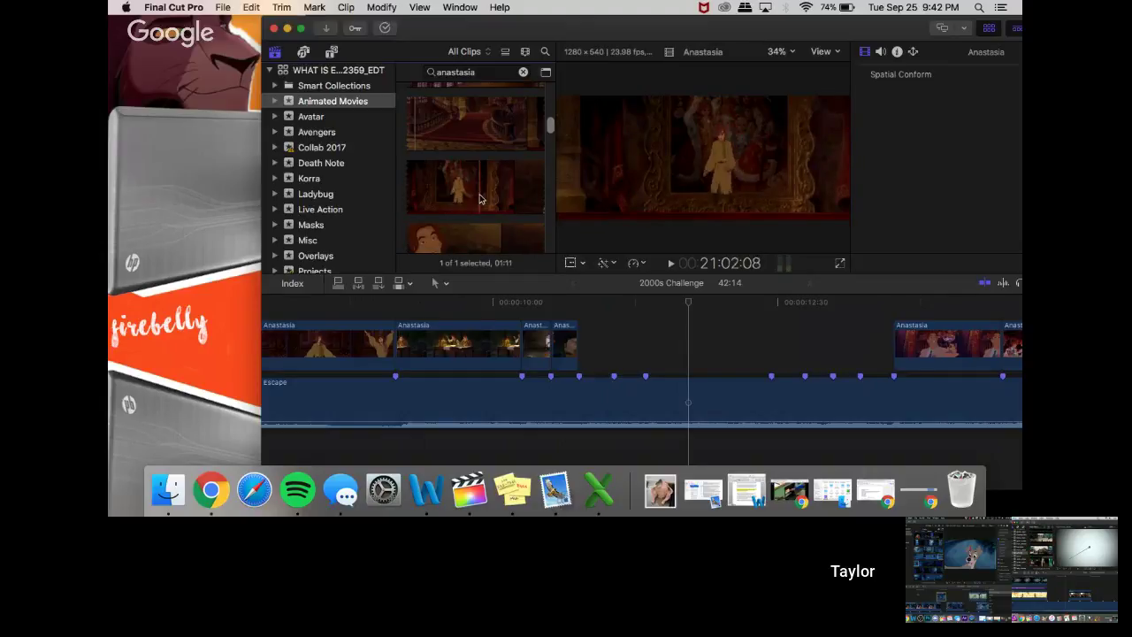
drag(495, 195, 528, 195)
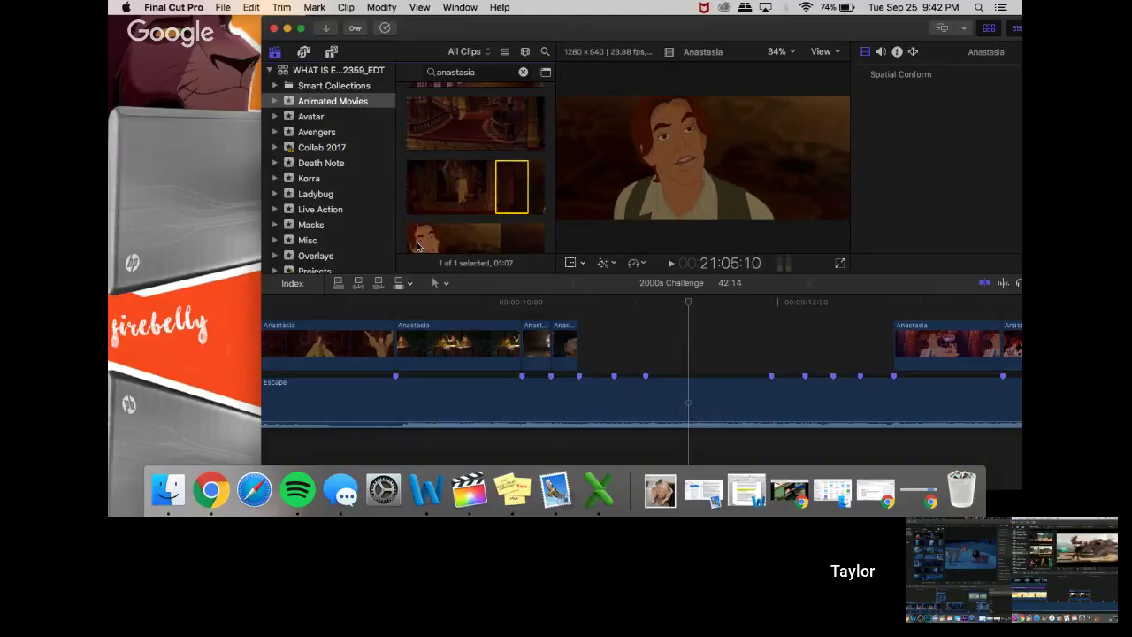
scroll(417, 247, down, 2)
- Place a 15-frame range of Dimitri's close-up at the beat marker near 0:11, and detach and delete its audio
drag(424, 221, 576, 341)
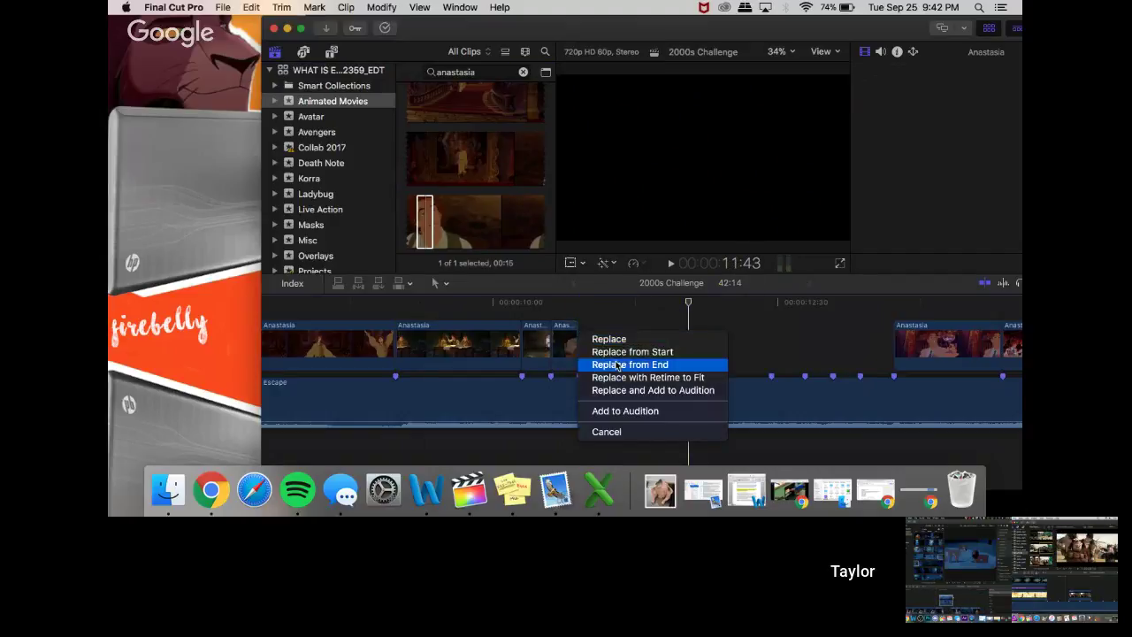
click(624, 352)
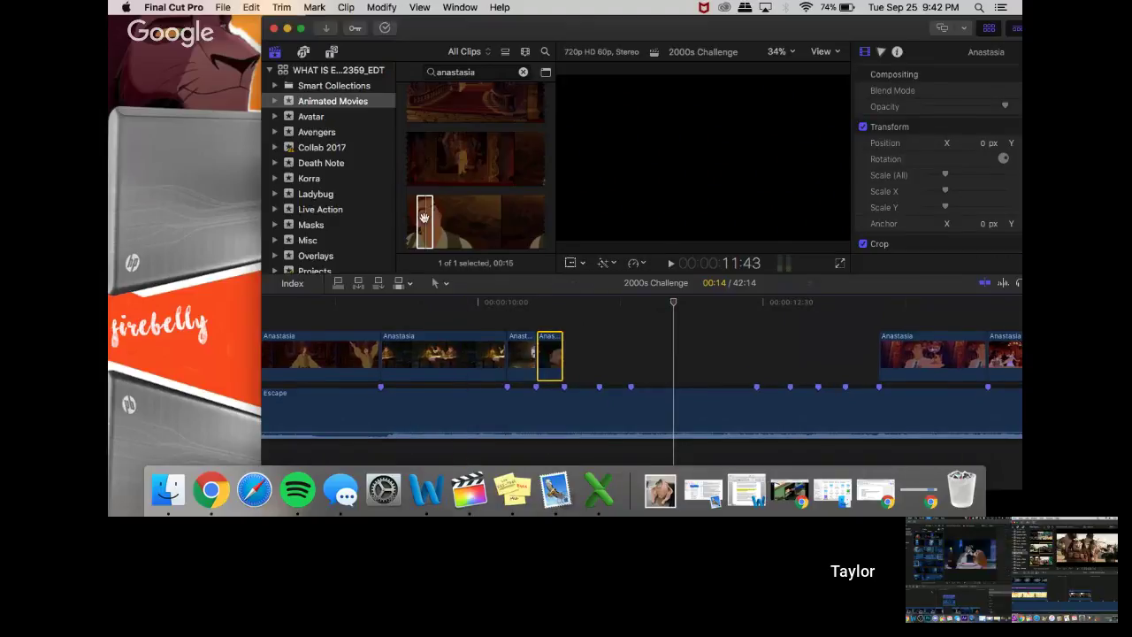
drag(424, 218, 601, 327)
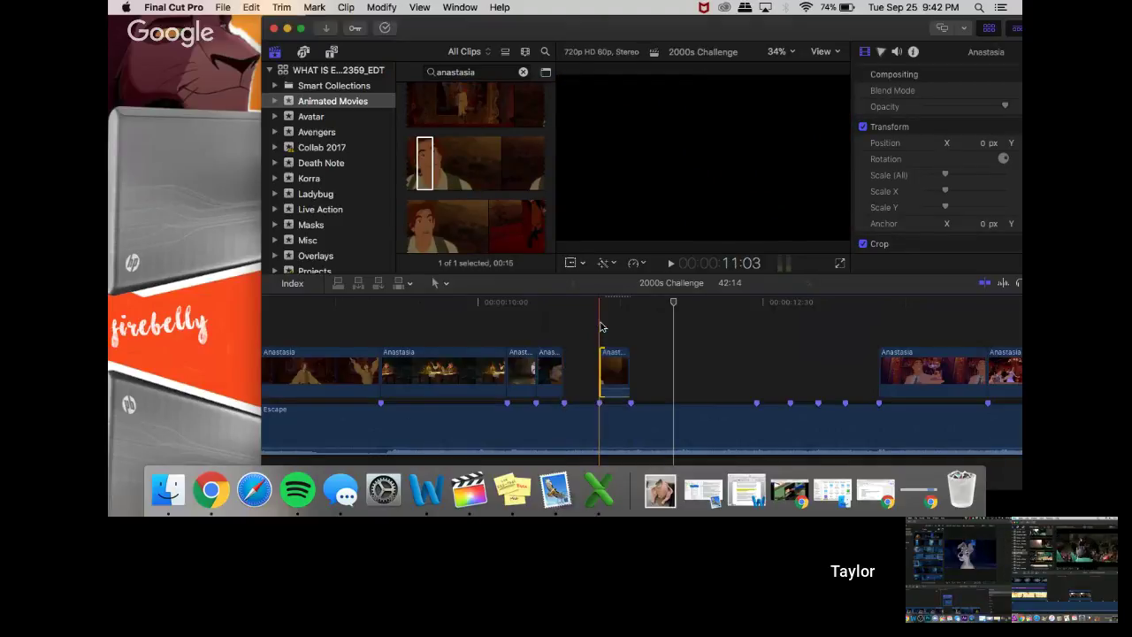
right_click(612, 365)
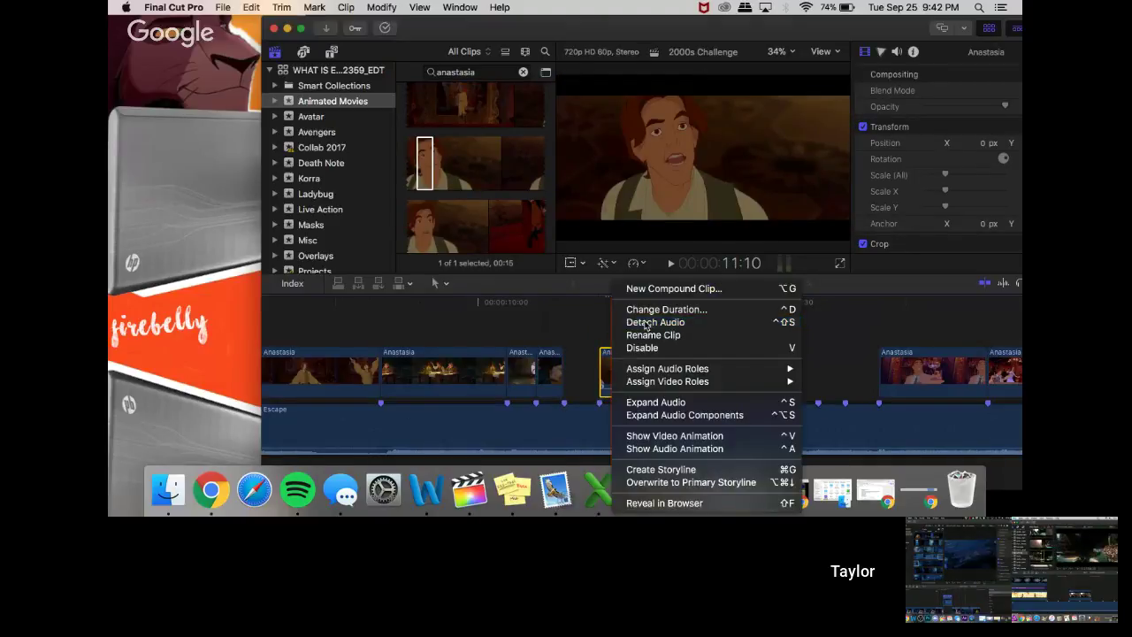
click(651, 321)
click(621, 452)
key(Delete)
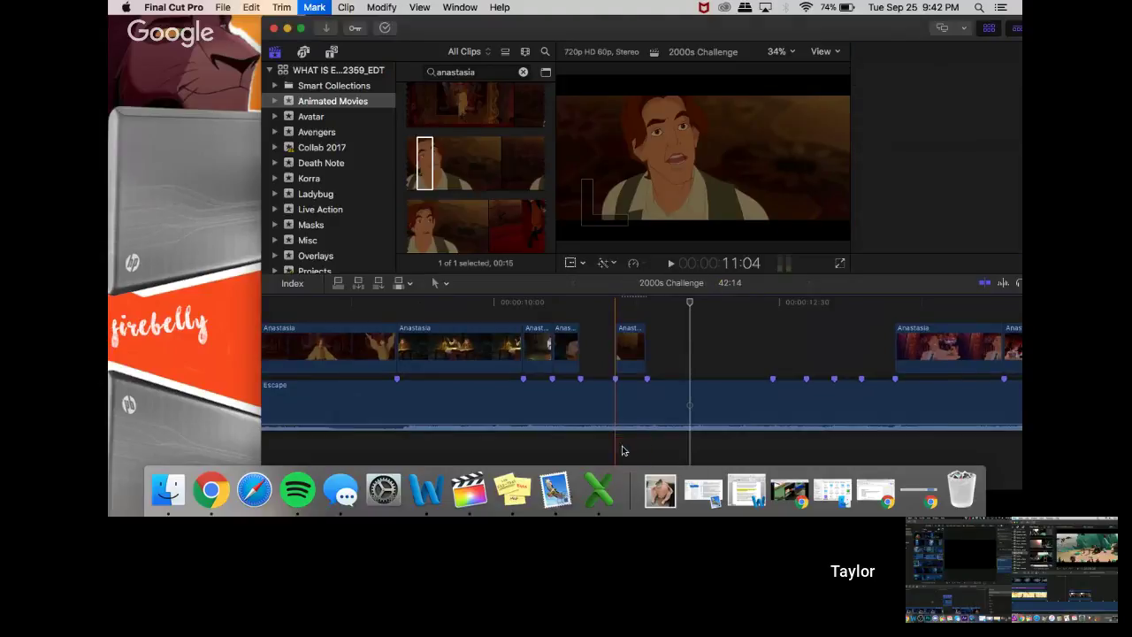
- Replace the Dimitri shot near 0:11 with a later 13-frame range of the same close-up, and detach and delete its audio
click(421, 174)
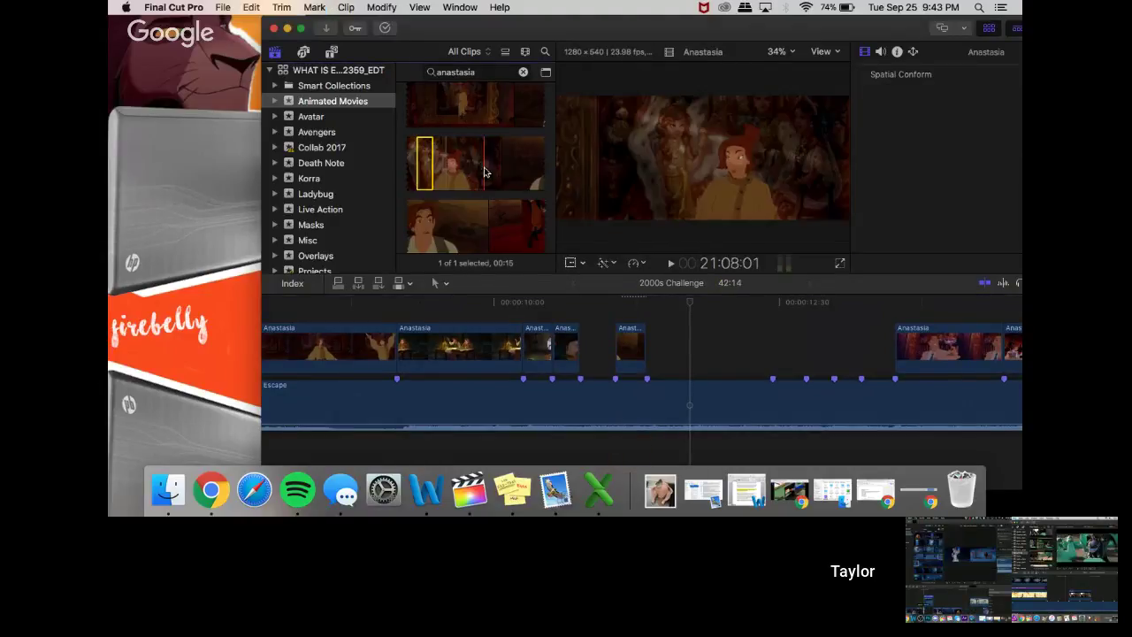
drag(451, 175, 617, 362)
right_click(629, 365)
click(673, 321)
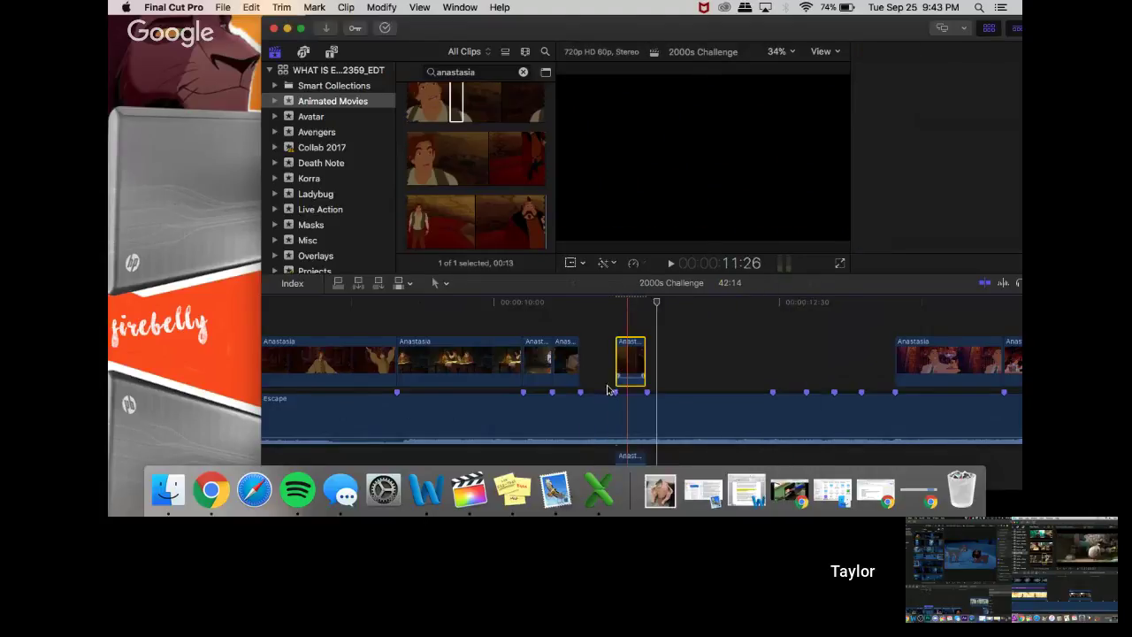
key(super+4)
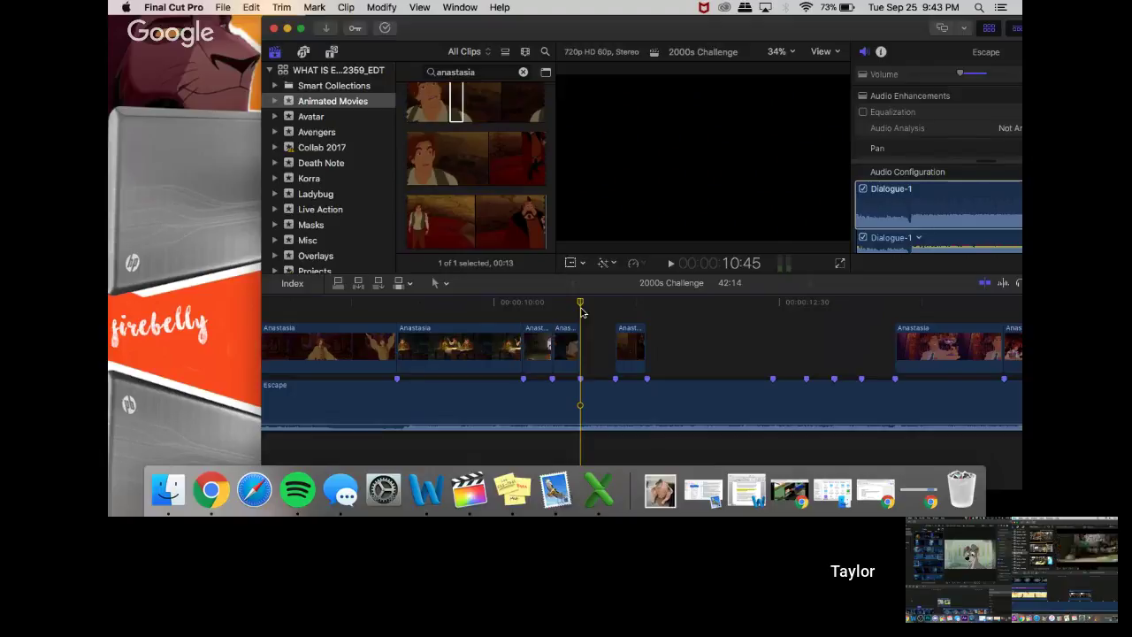
- Add the shot of Anastasia before the painting directly after Dimitri's close-up, ending at the next marker, and detach and delete its audio
scroll(489, 121, up, 1)
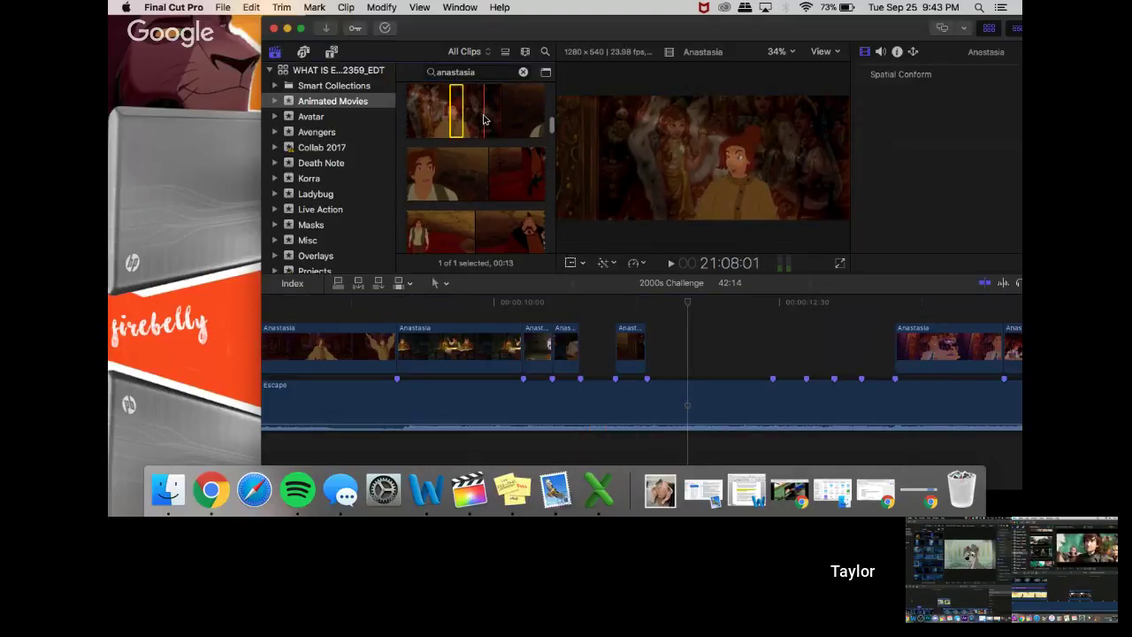
drag(484, 119, 669, 352)
right_click(679, 370)
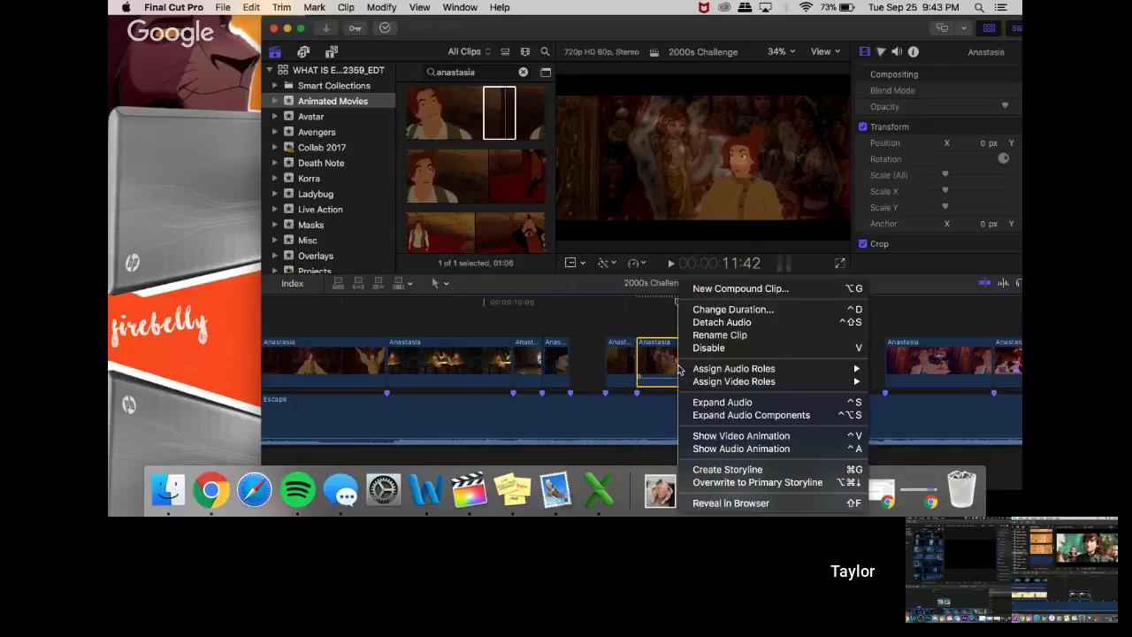
click(717, 322)
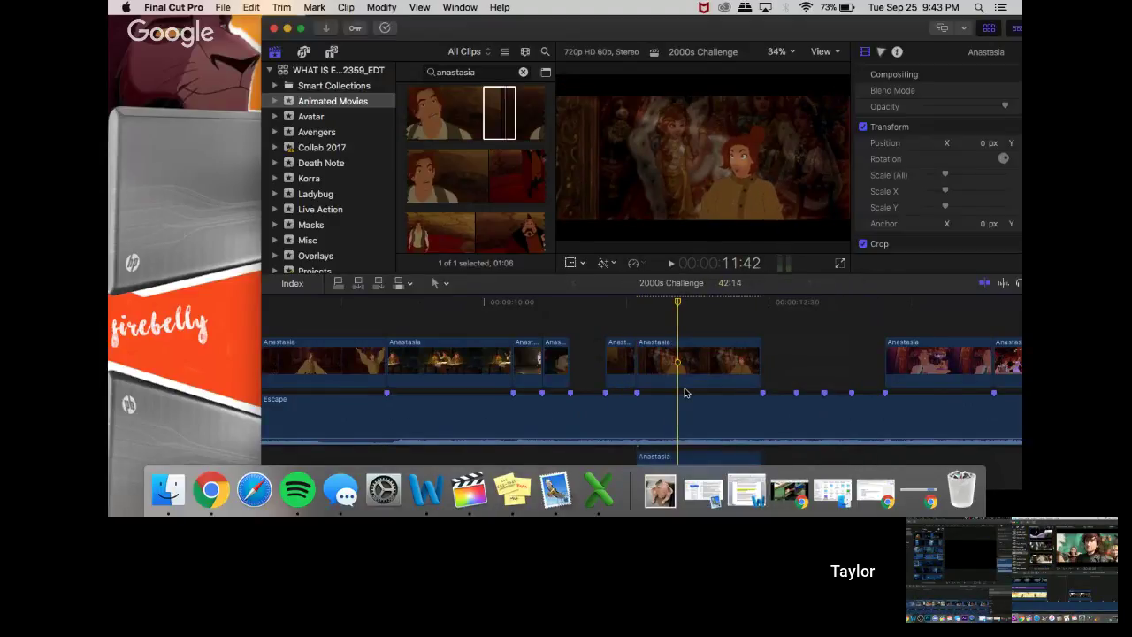
scroll(676, 416, down, 2)
key(Delete)
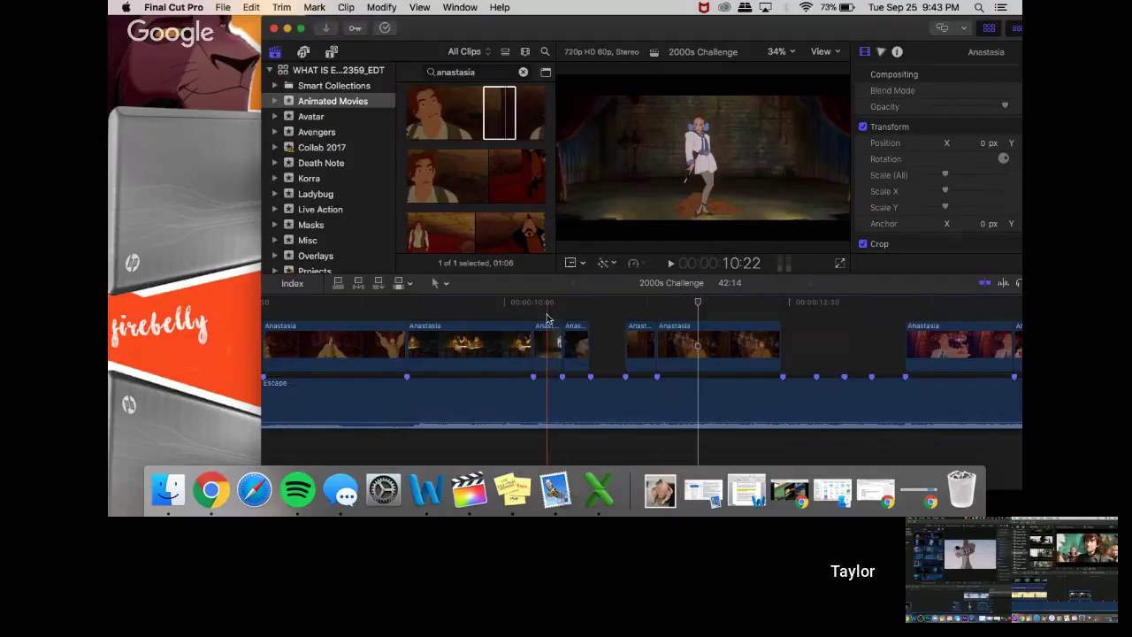
- Replay the cuts from about 0:10 through the Dimitri close-up and the Anastasia painting shot to check their timing
key(space)
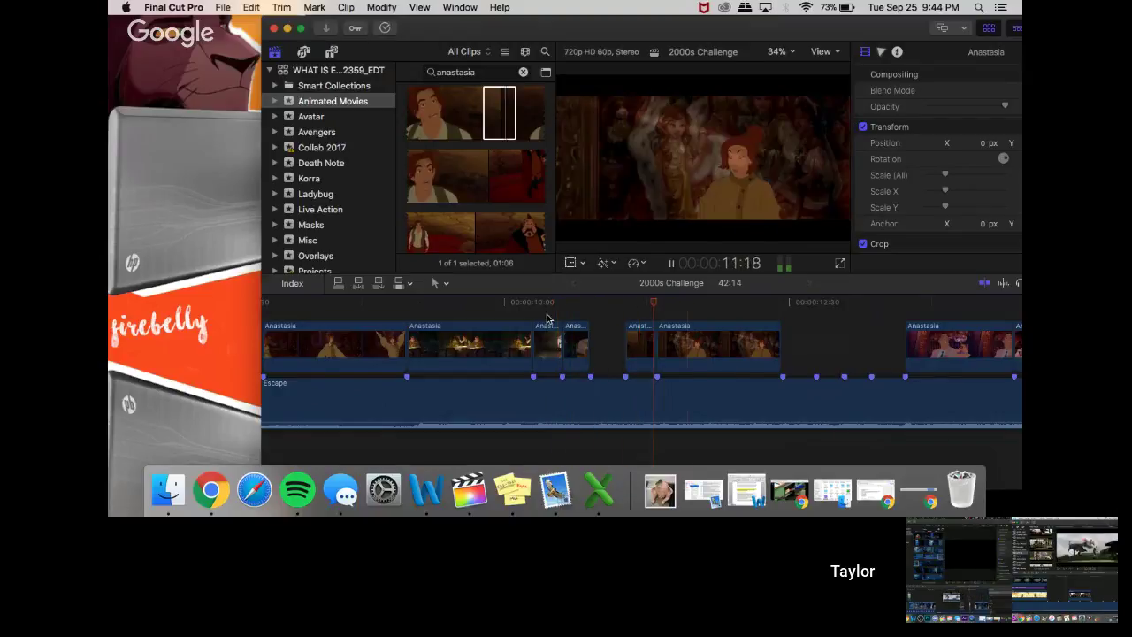
click(492, 315)
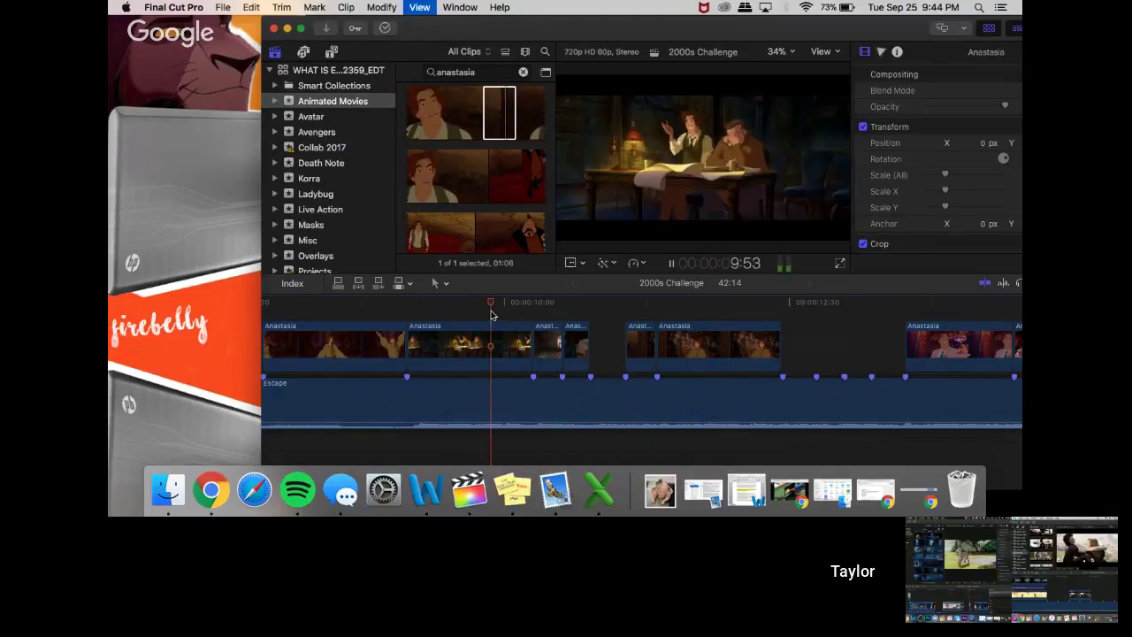
key(space)
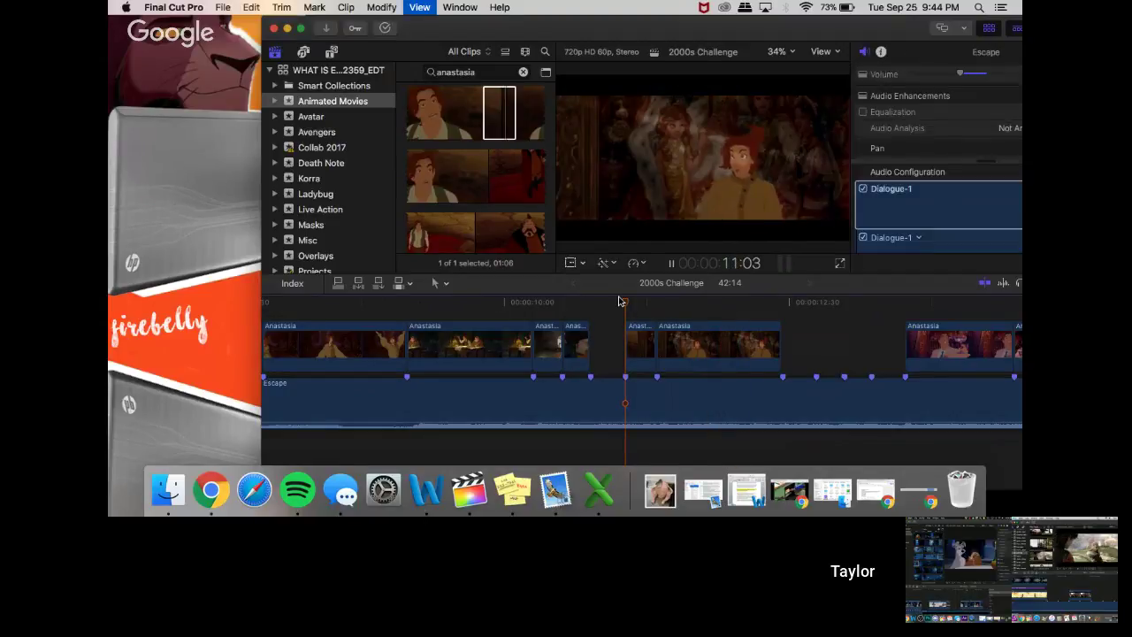
click(562, 302)
key(space)
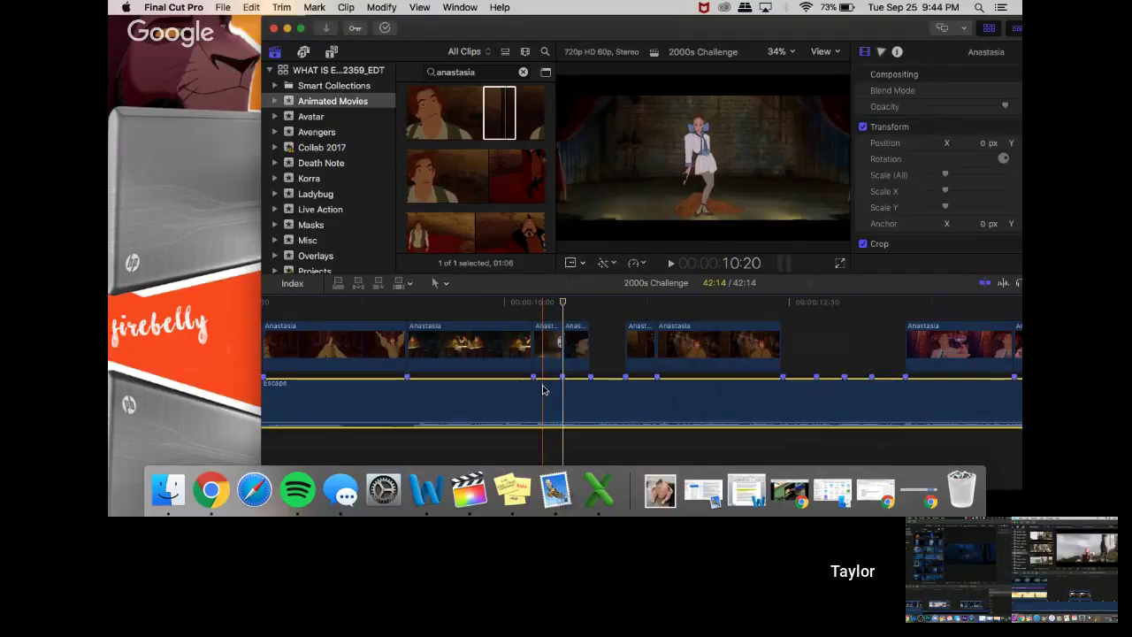
- Play the Escape track from about 0:10 and add two beat markers under the first part of the Anastasia painting shot
click(541, 386)
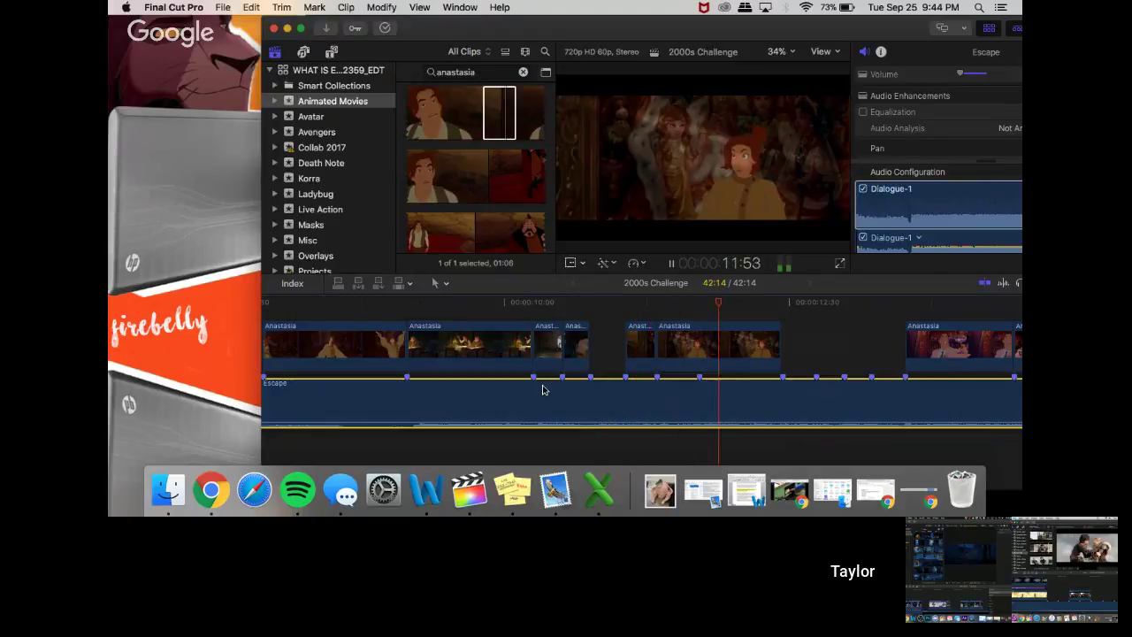
key(space)
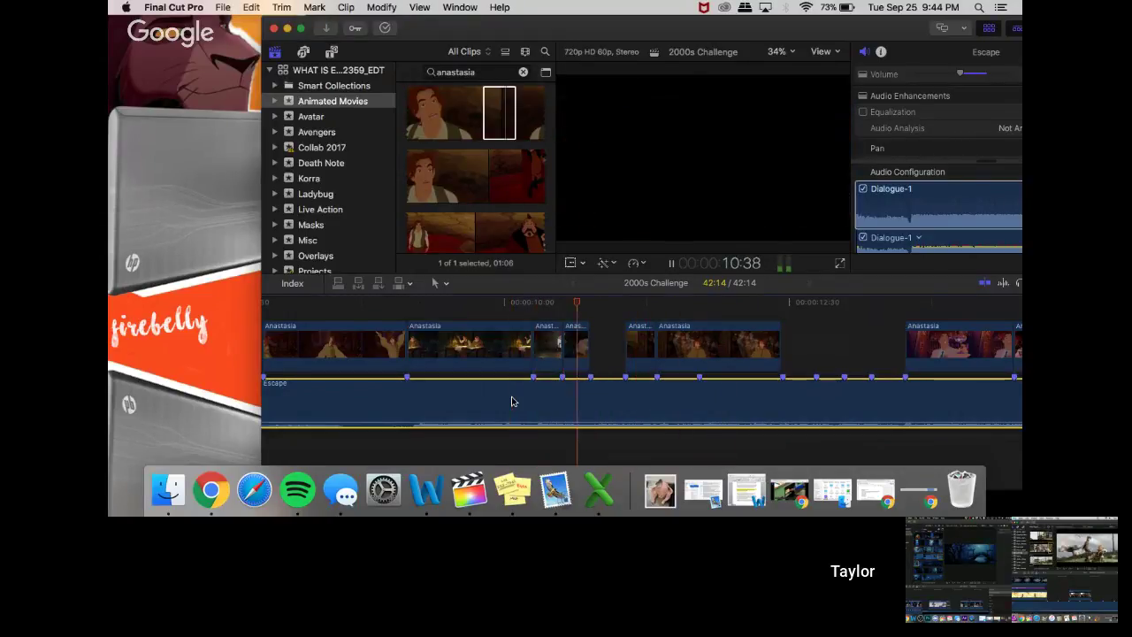
key(space)
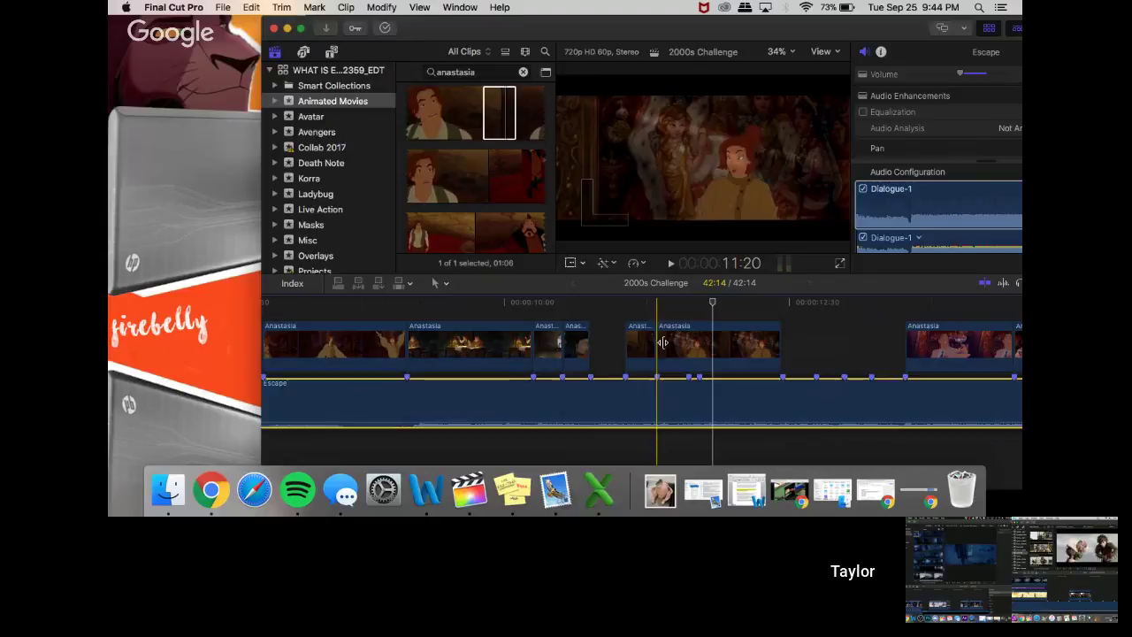
- Move the cut between Dimitri's close-up and the Anastasia painting shot to the first new beat marker and replay it
drag(659, 343, 626, 347)
click(628, 314)
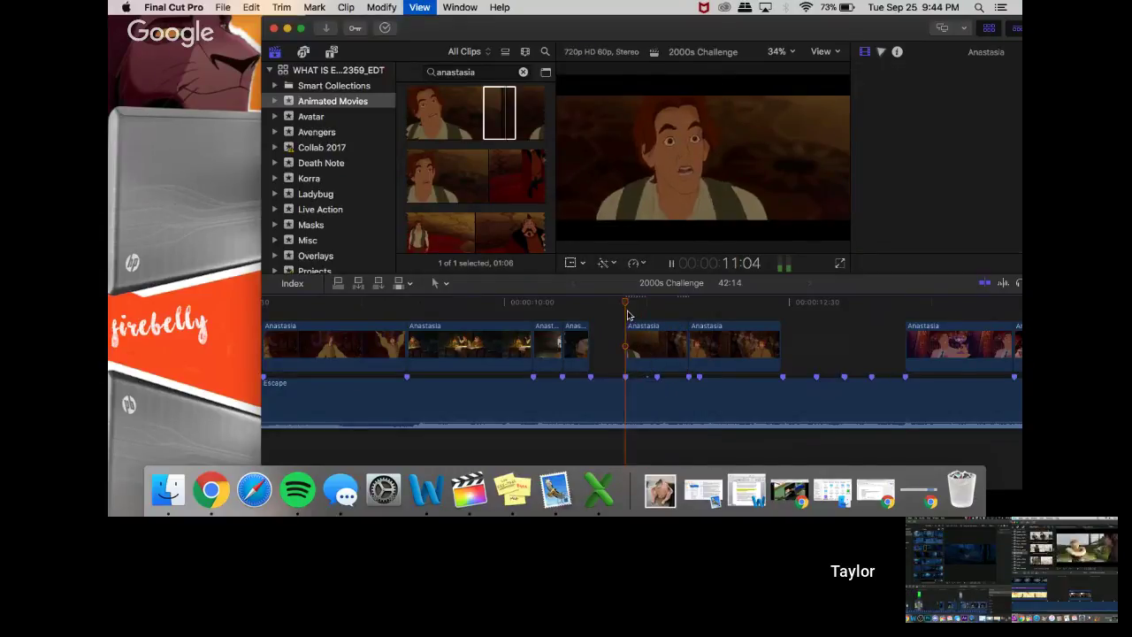
key(space)
key(space)
click(663, 308)
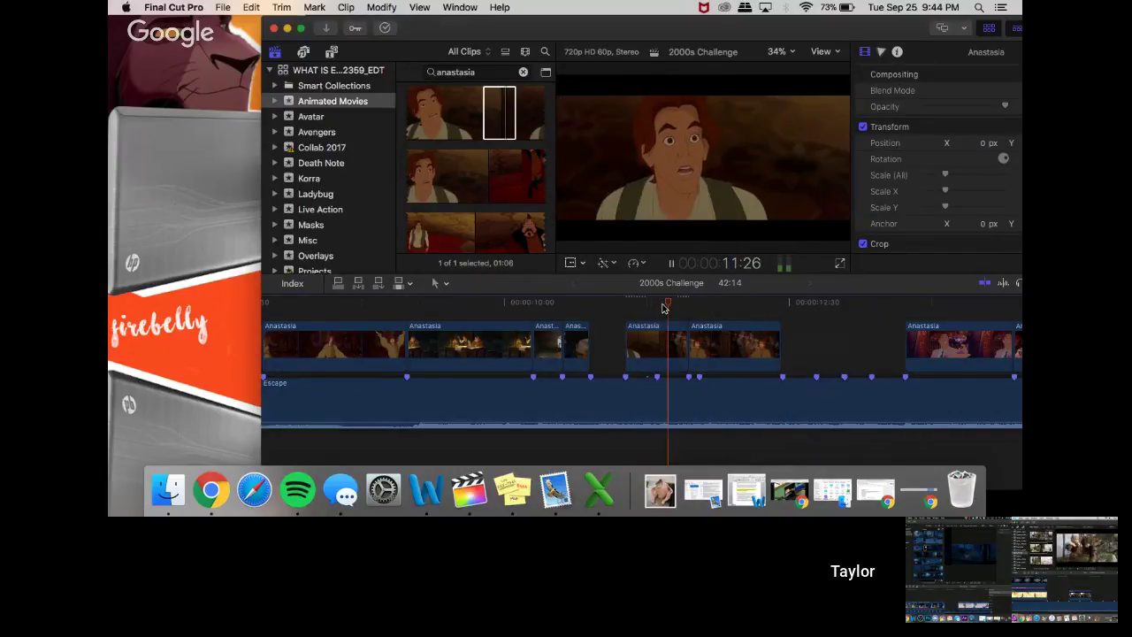
key(space)
key(space)
key(space)
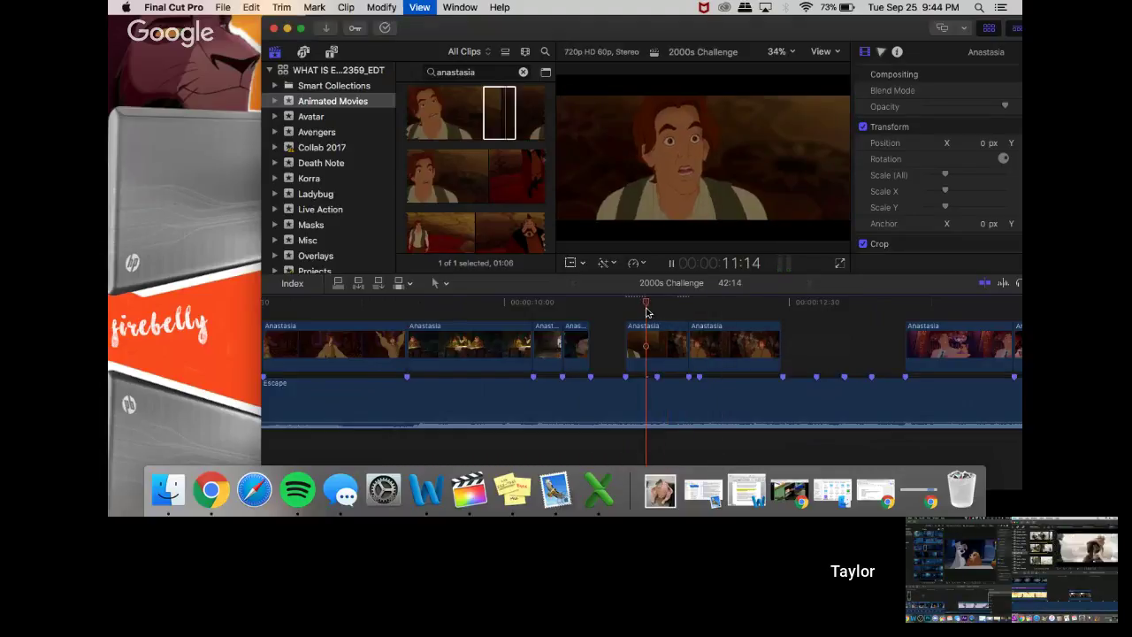
- Play the sequence from about 0:11 to 0:19, and replay the cuts from 0:09:37 to the gap after the painting shot
click(607, 308)
key(space)
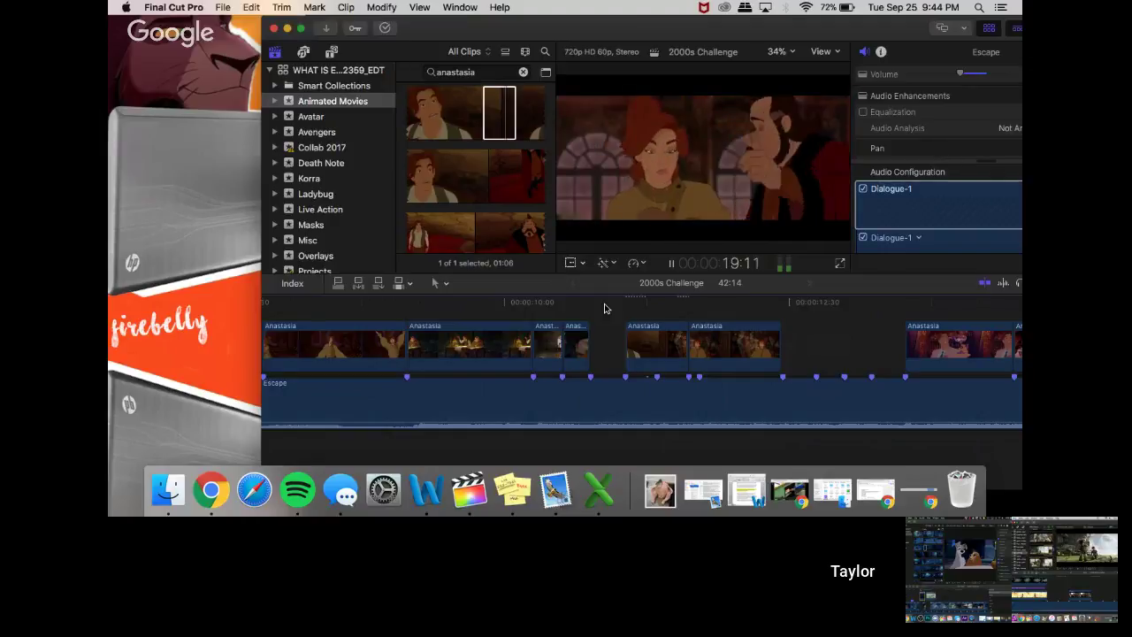
click(602, 358)
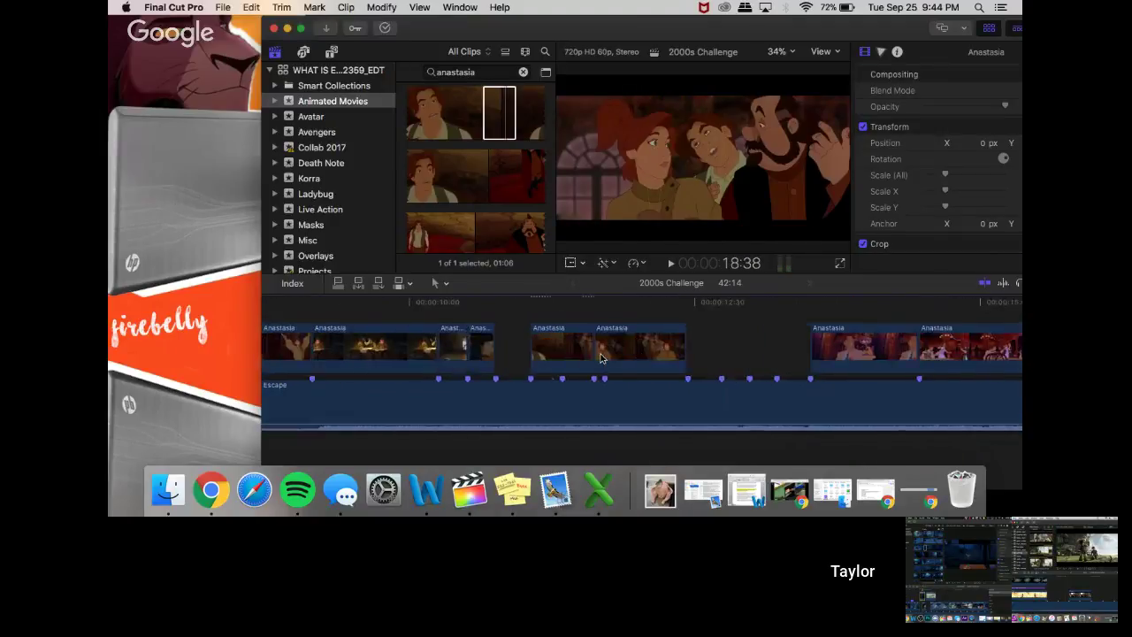
scroll(600, 357, left, 5)
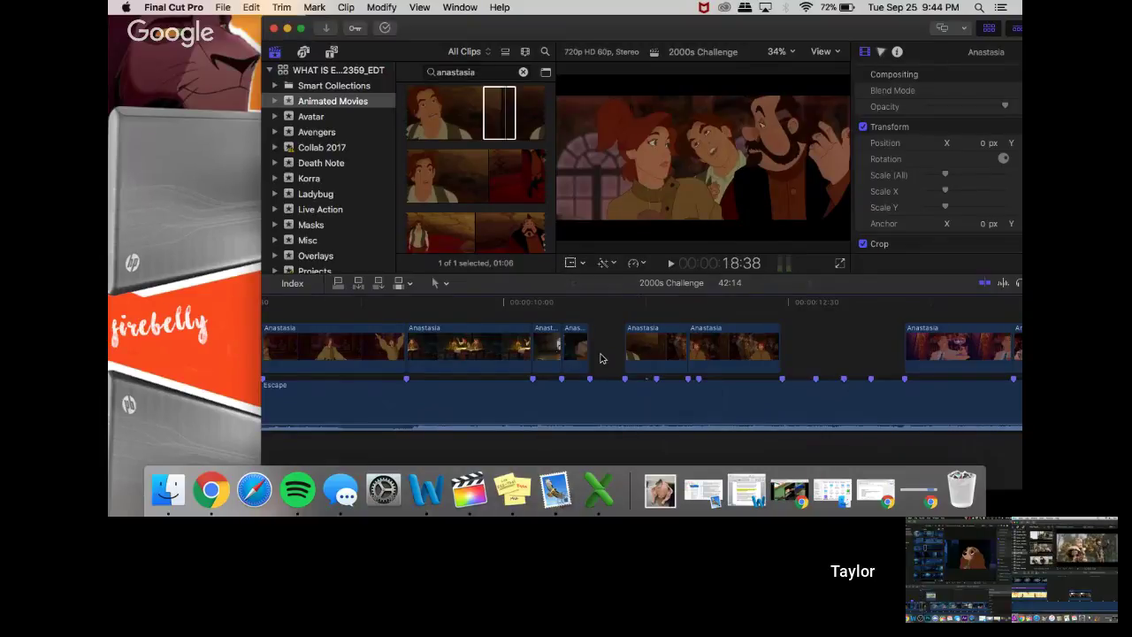
drag(531, 304, 461, 323)
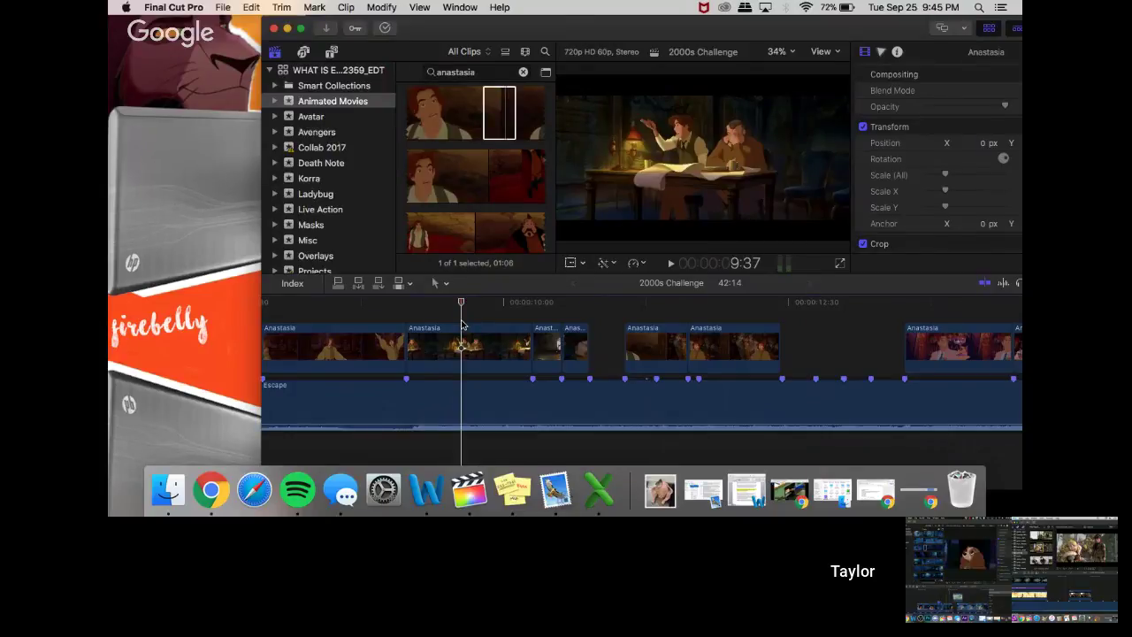
key(space)
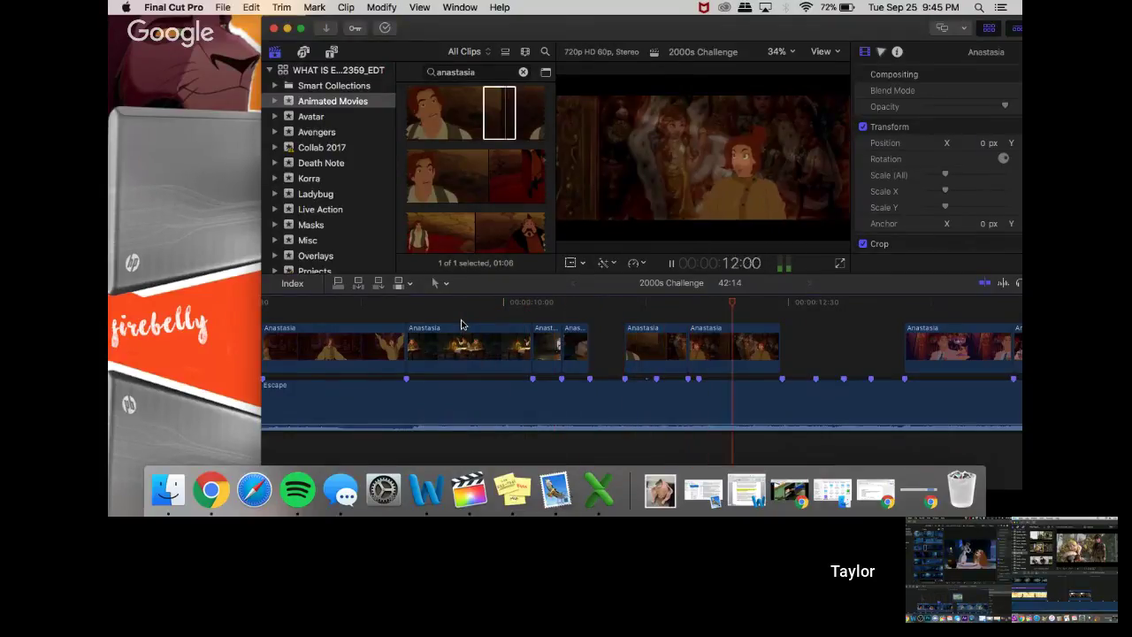
key(space)
- Browse the Anastasia source footage back through the ballroom and palace scenes for a shot to fill the gap before Dimitri's close-up
scroll(536, 190, up, 3)
scroll(536, 190, up, 5)
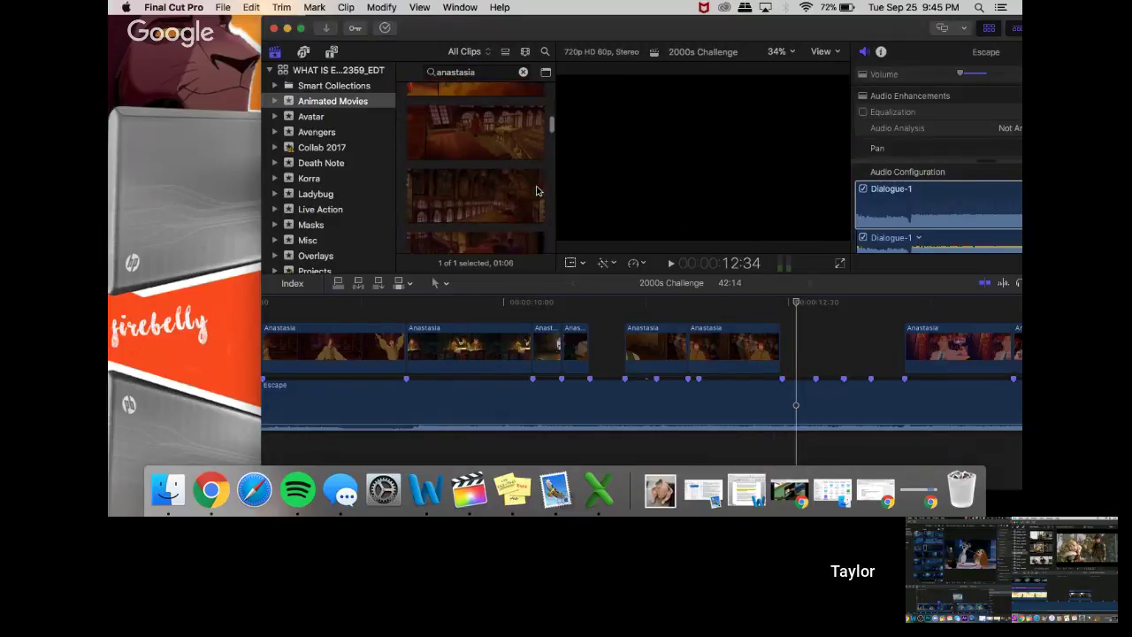
scroll(536, 191, up, 5)
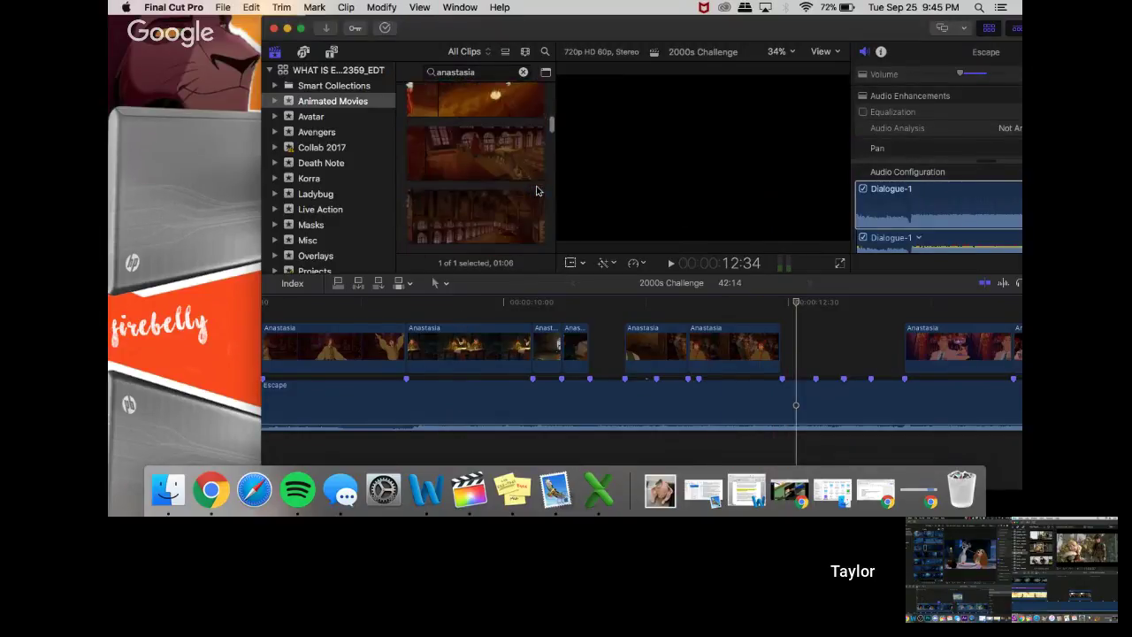
click(482, 190)
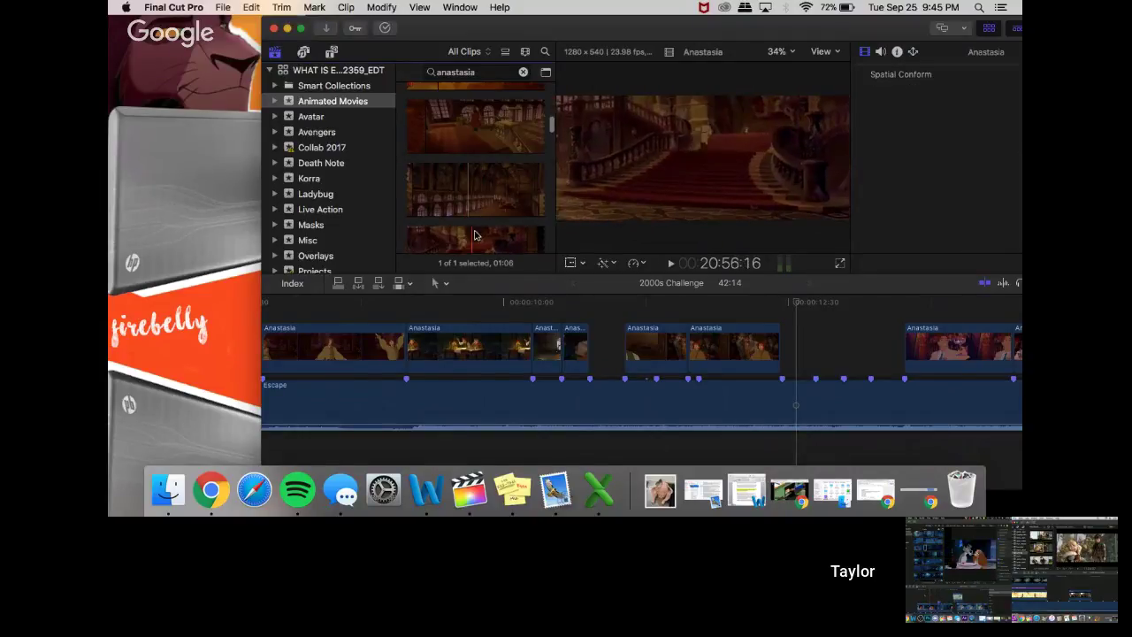
scroll(482, 232, up, 3)
scroll(482, 230, up, 5)
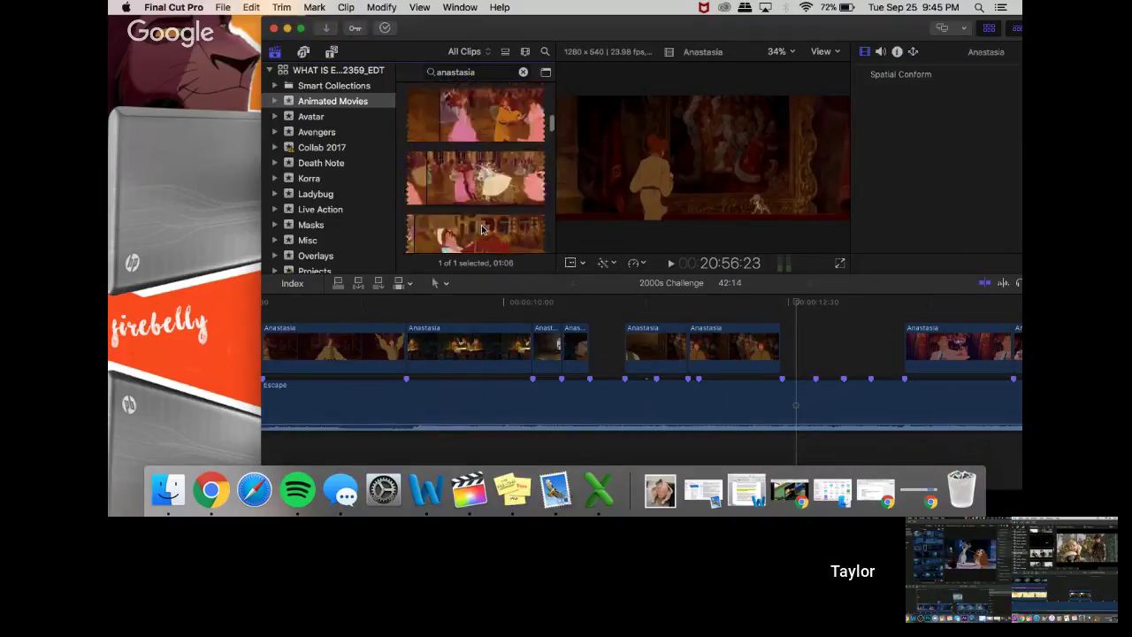
scroll(481, 230, up, 2)
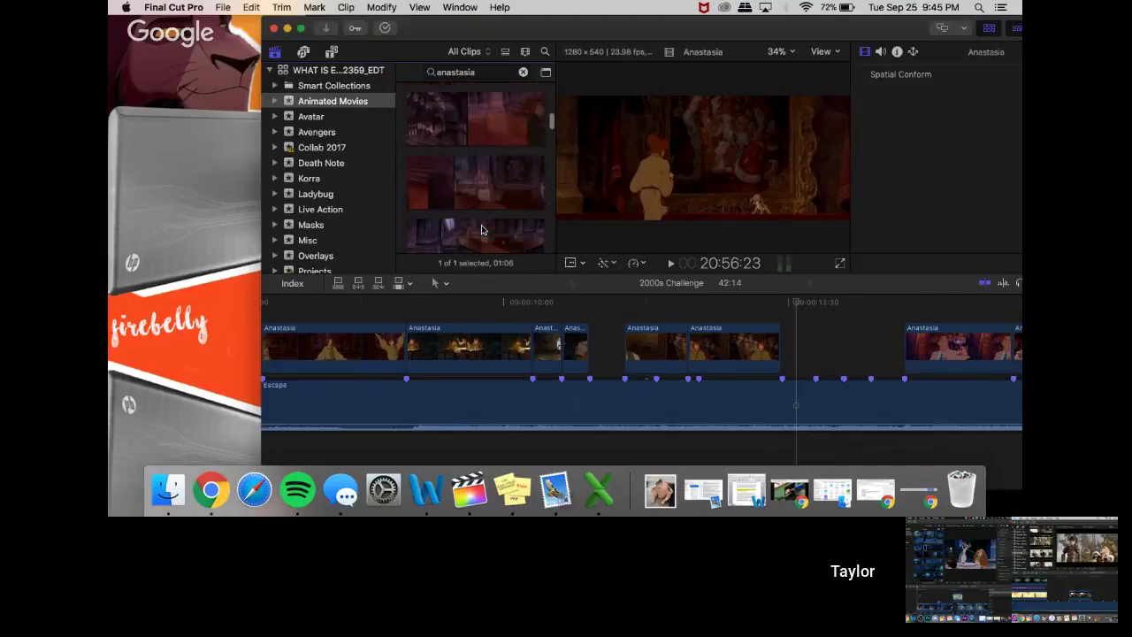
scroll(482, 221, up, 3)
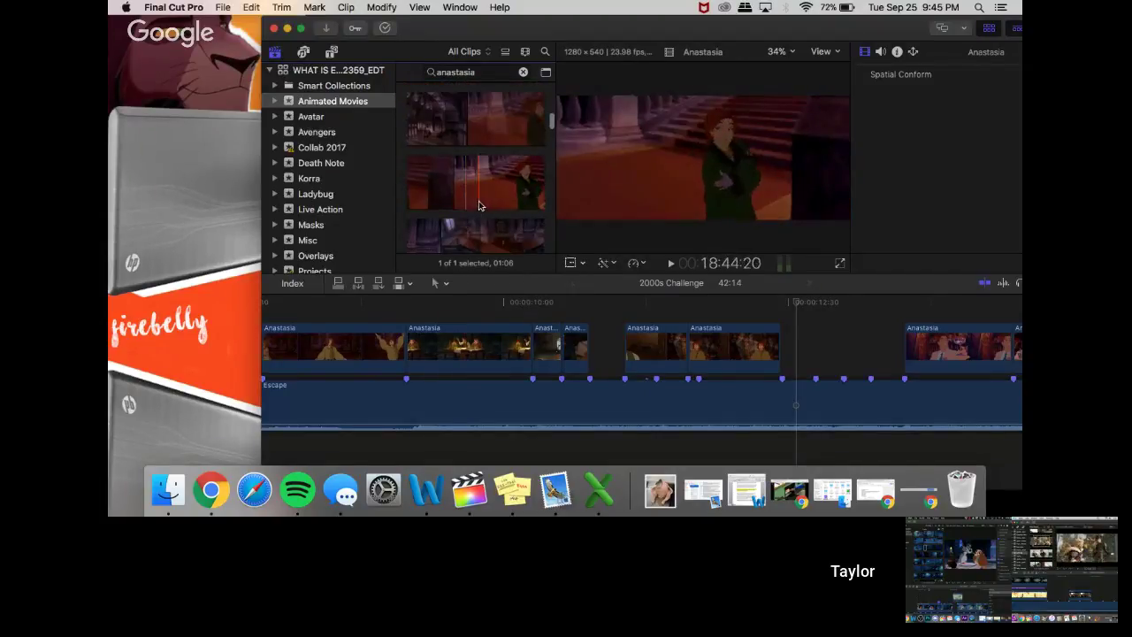
scroll(482, 206, up, 4)
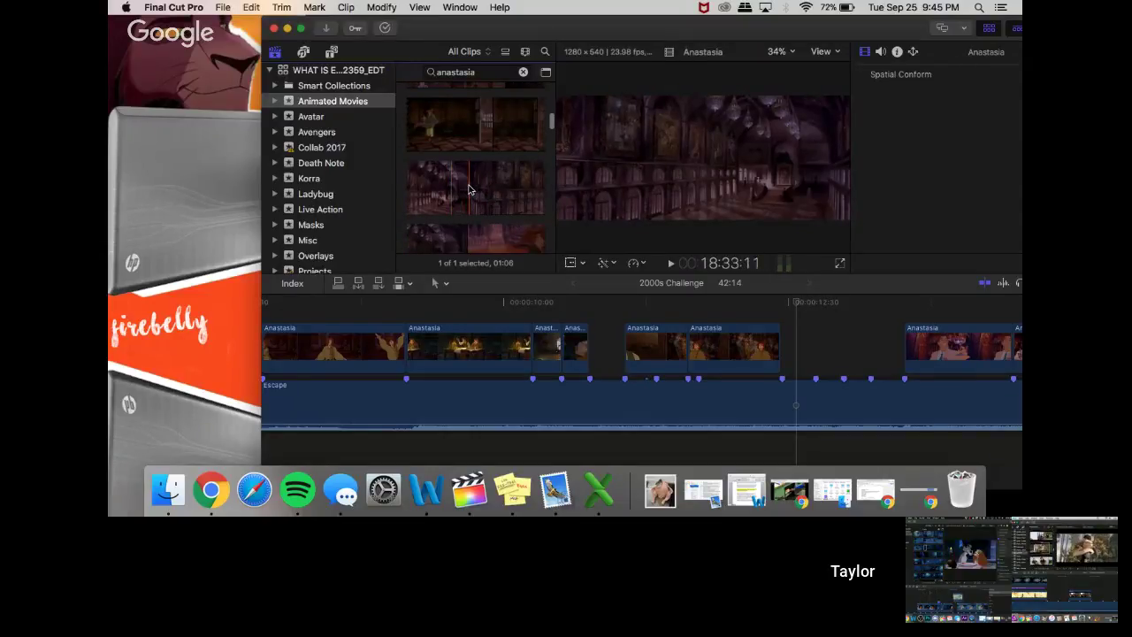
scroll(466, 150, up, 2)
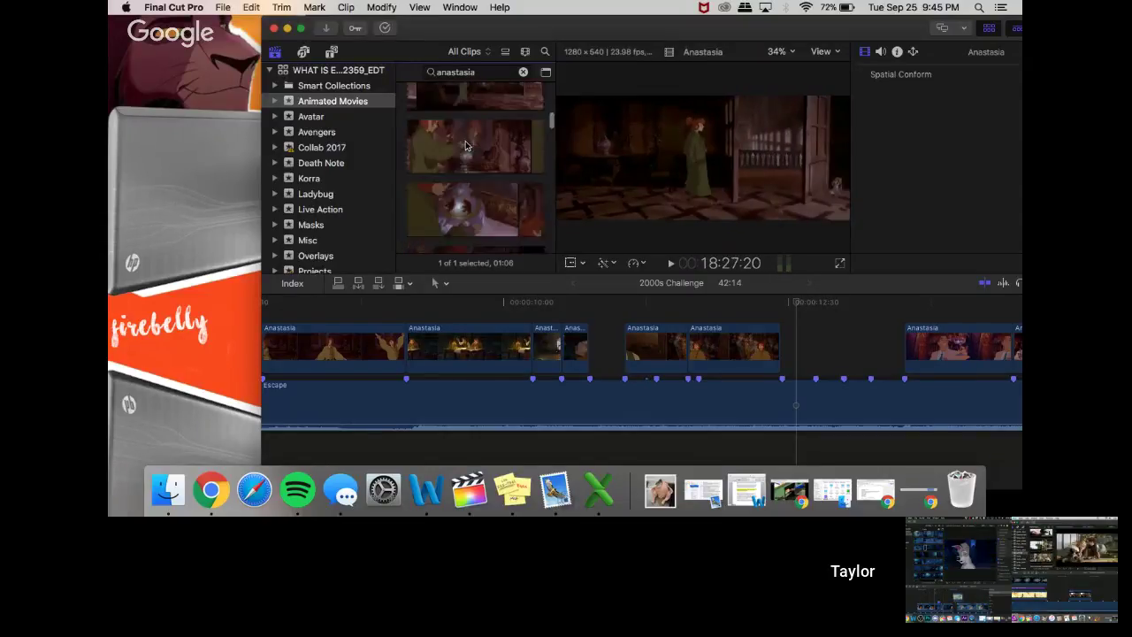
scroll(466, 146, up, 3)
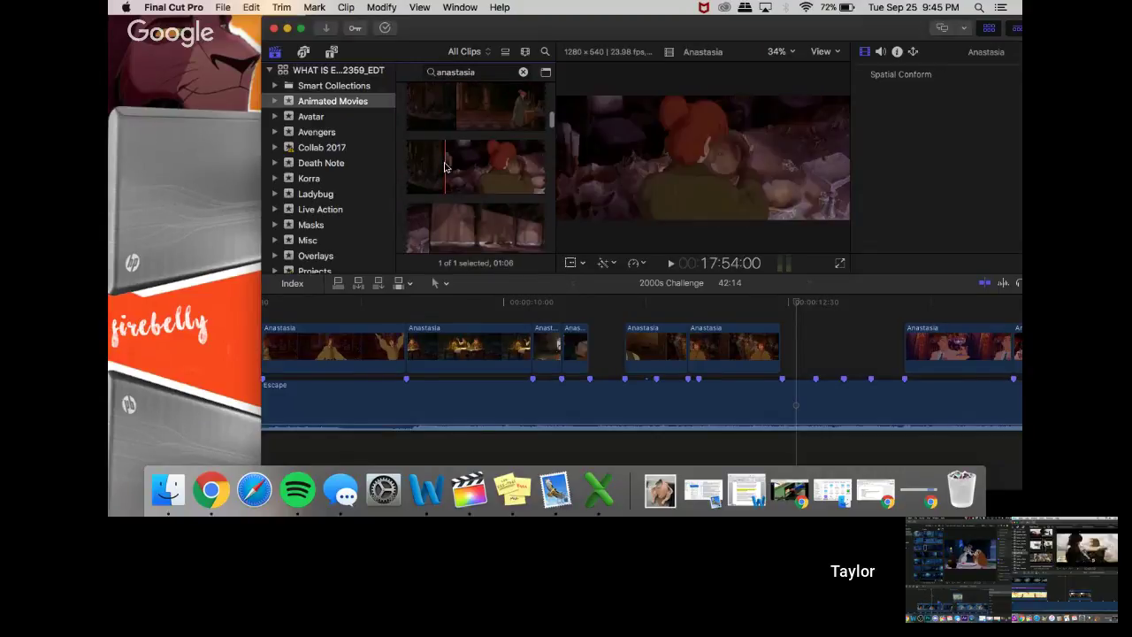
scroll(473, 174, up, 3)
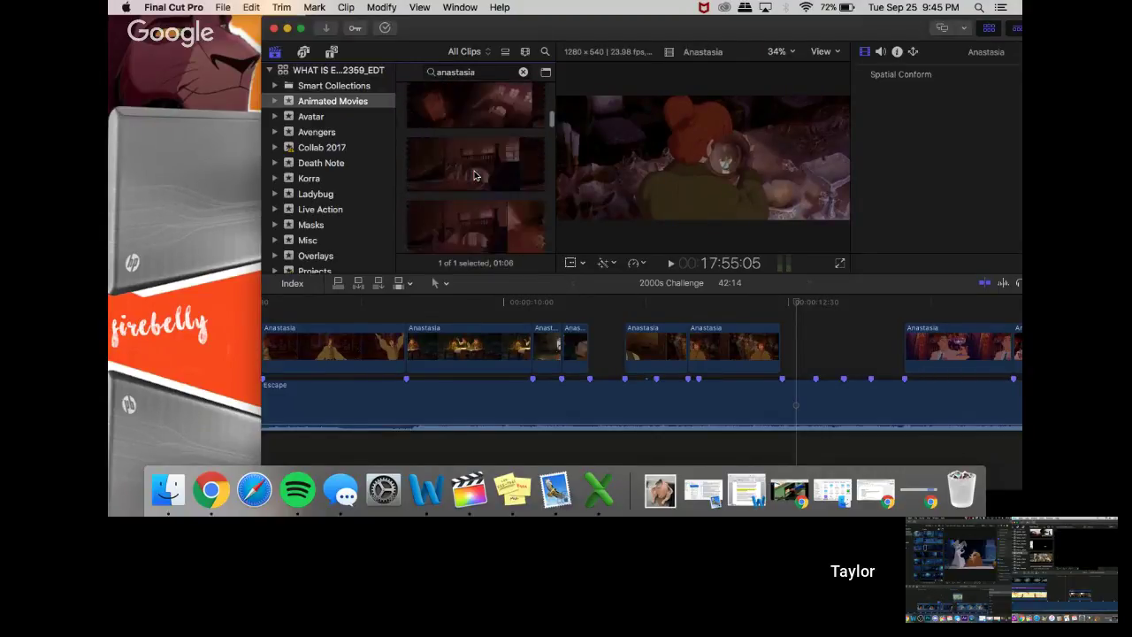
scroll(473, 176, up, 2)
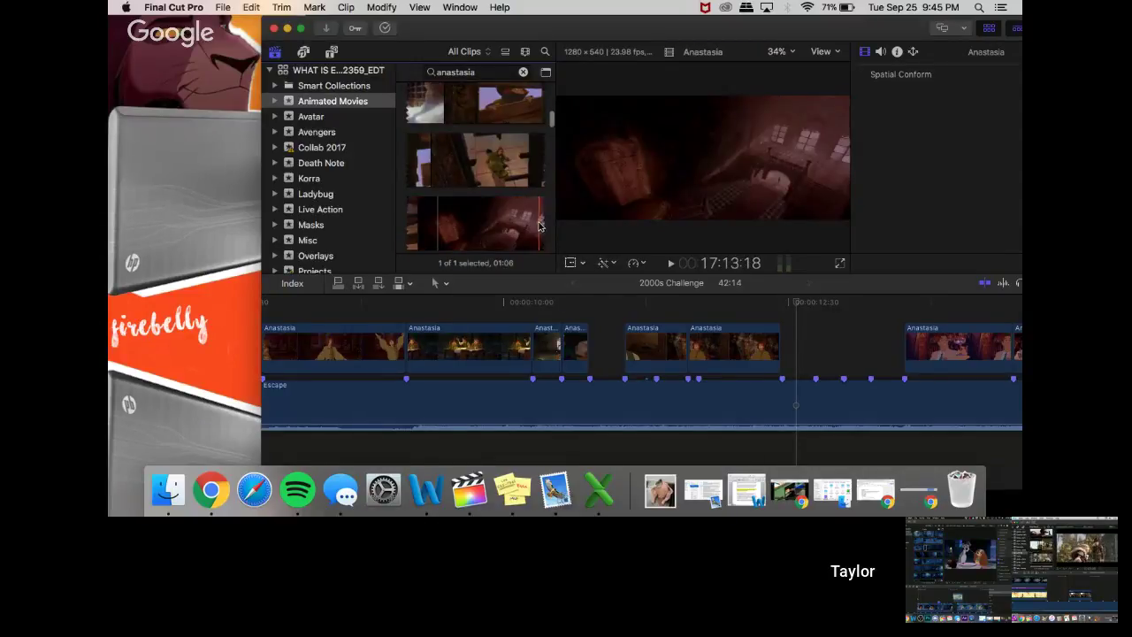
- Fill the gap before Dimitri's close-up with the shot of two men at a table, remove its detached audio, and replay from 10:15
drag(468, 228, 554, 331)
drag(633, 328, 576, 331)
right_click(576, 331)
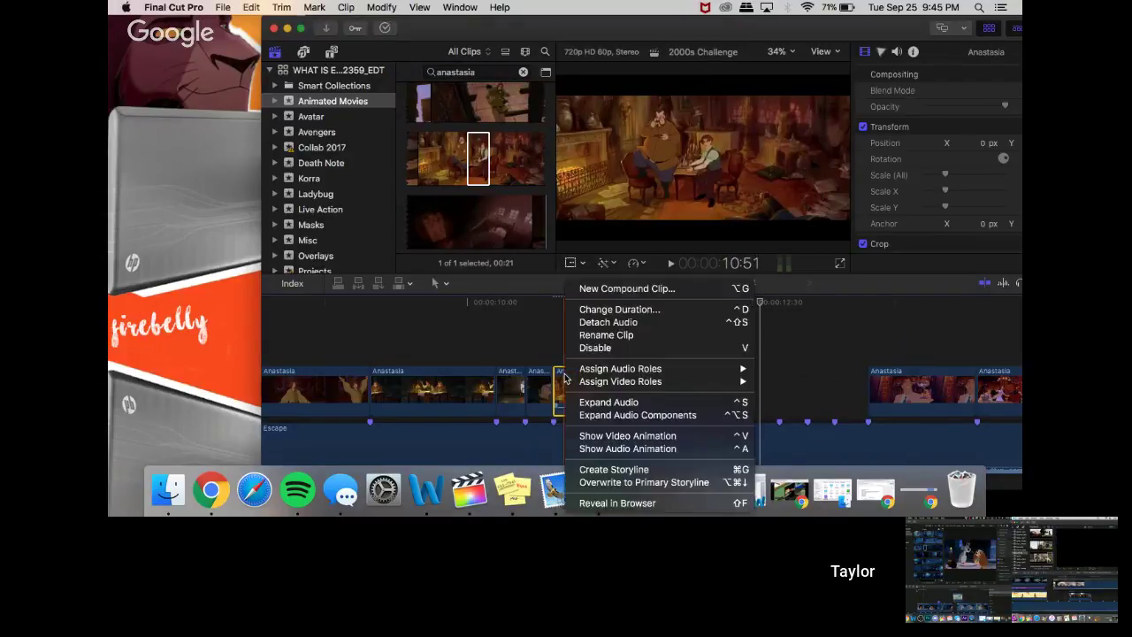
click(619, 483)
key(ctrl+shift+s)
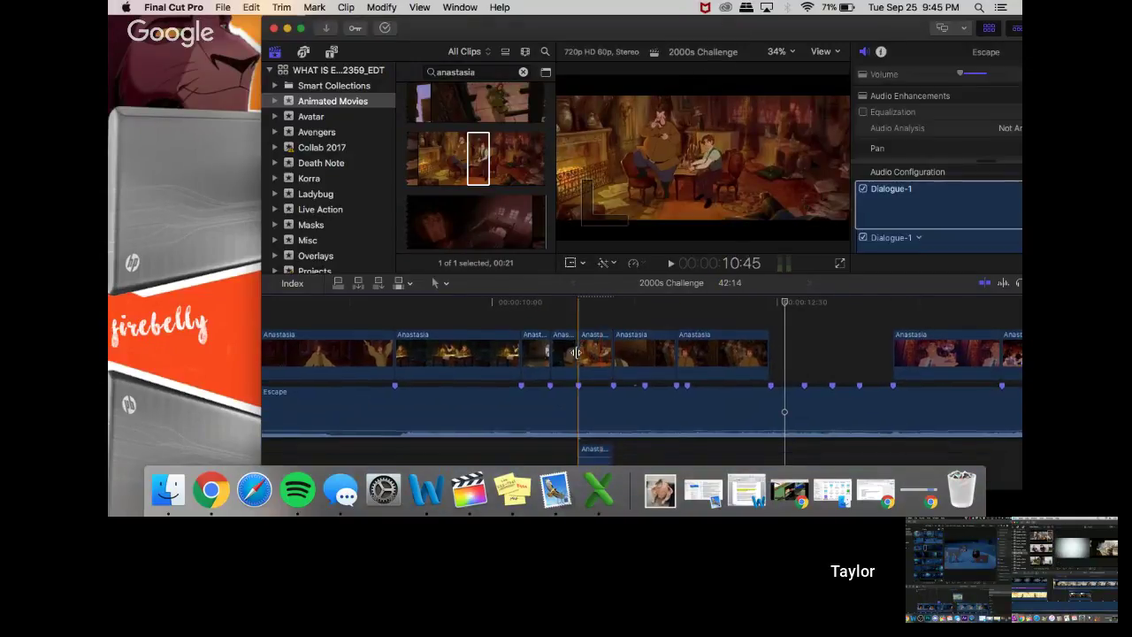
click(593, 440)
key(Delete)
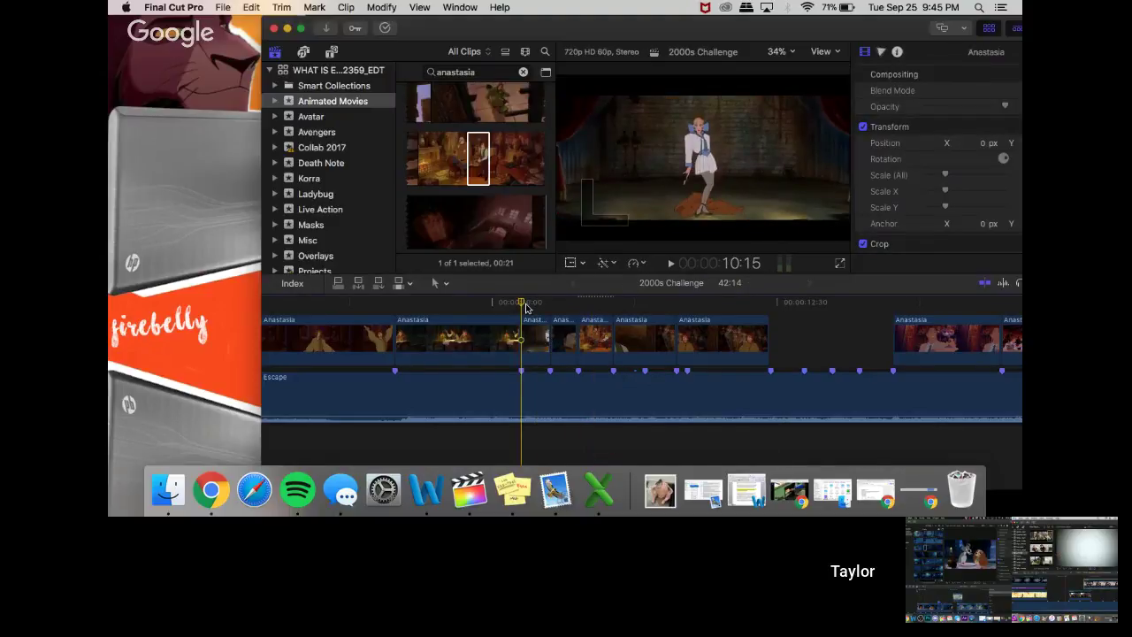
key(space)
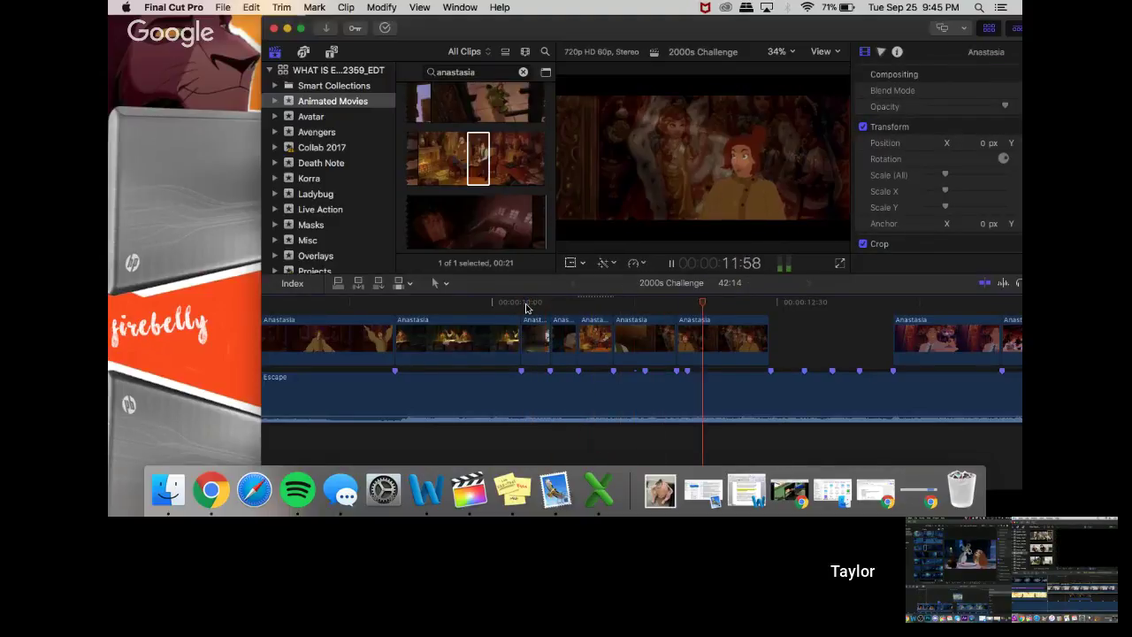
key(space)
- Look through the Anastasia footage around the palace scenes for a shot to follow the painting shot
scroll(485, 206, down, 3)
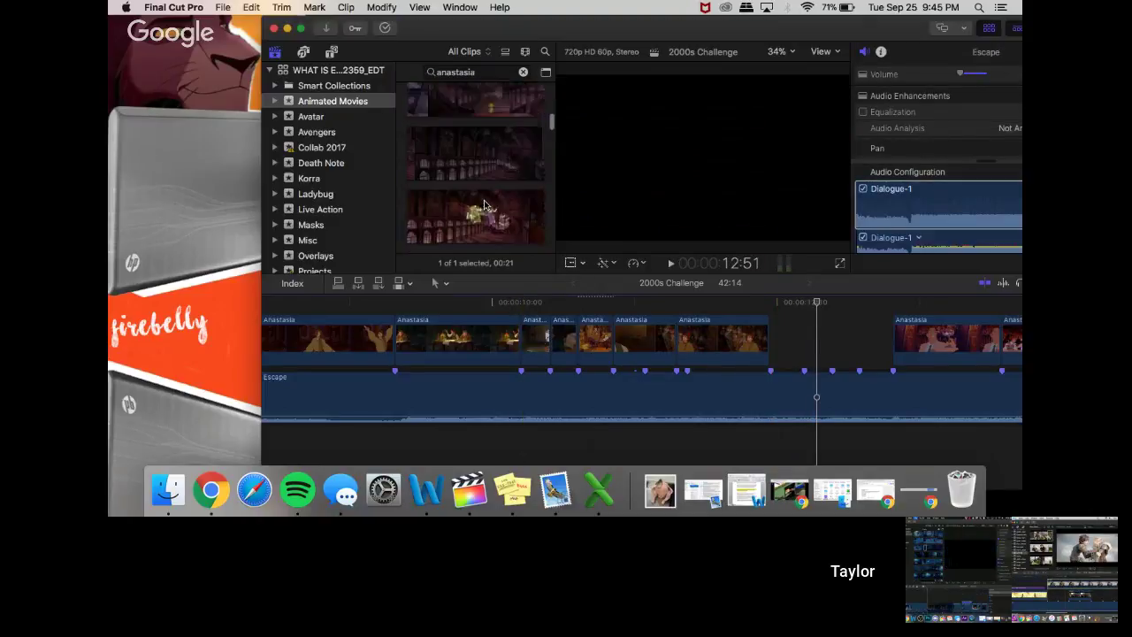
scroll(485, 205, down, 10)
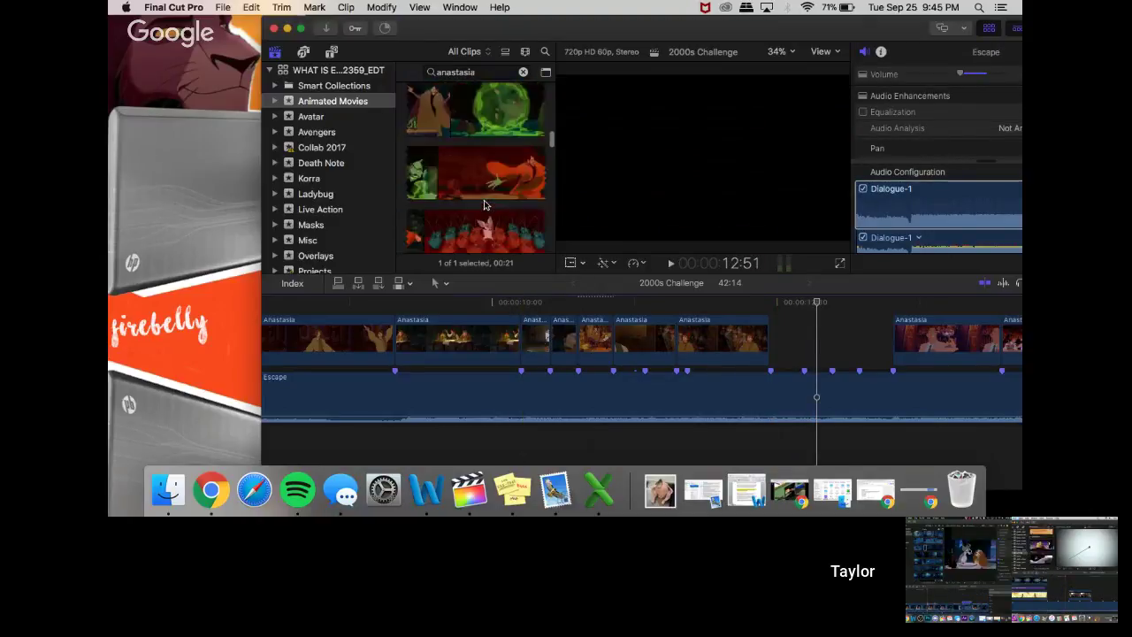
scroll(485, 205, down, 8)
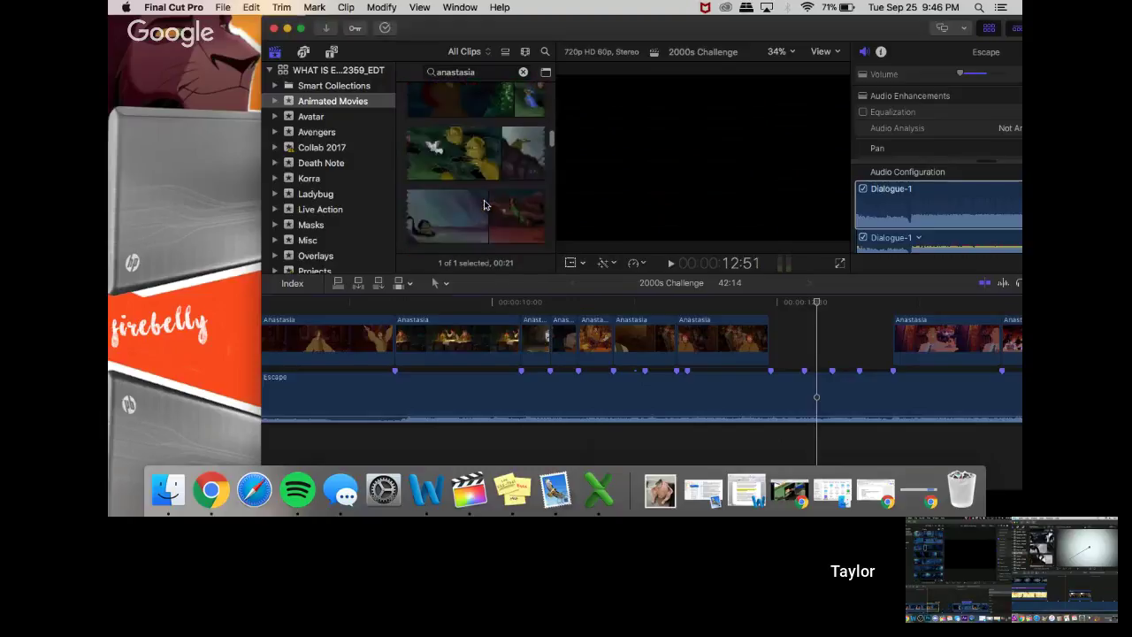
scroll(485, 205, up, 3)
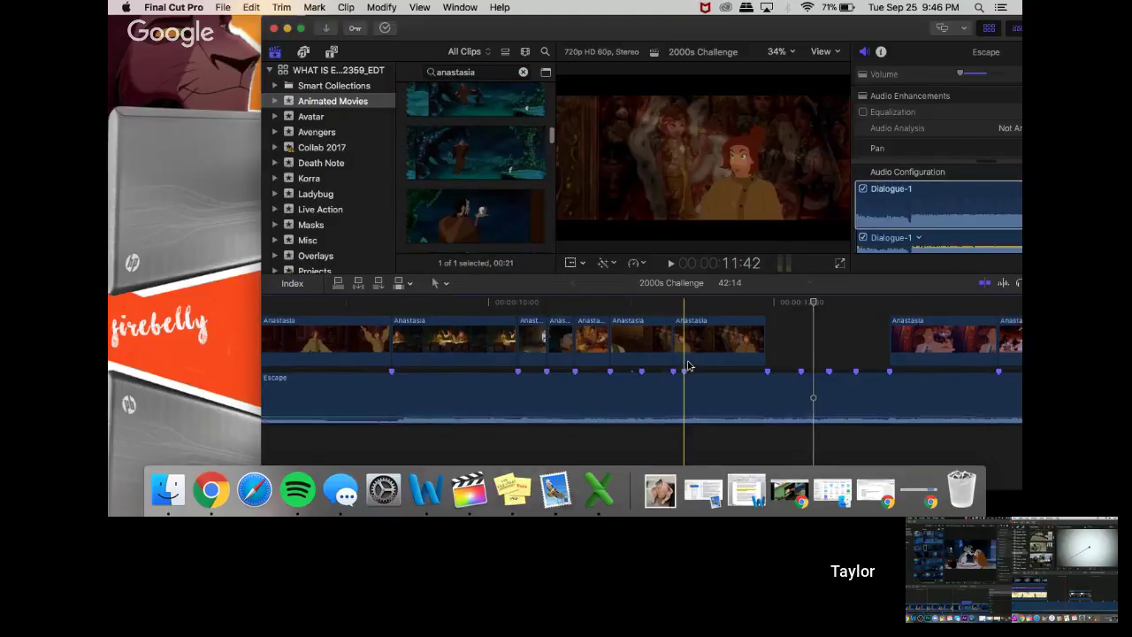
scroll(687, 366, right, 4)
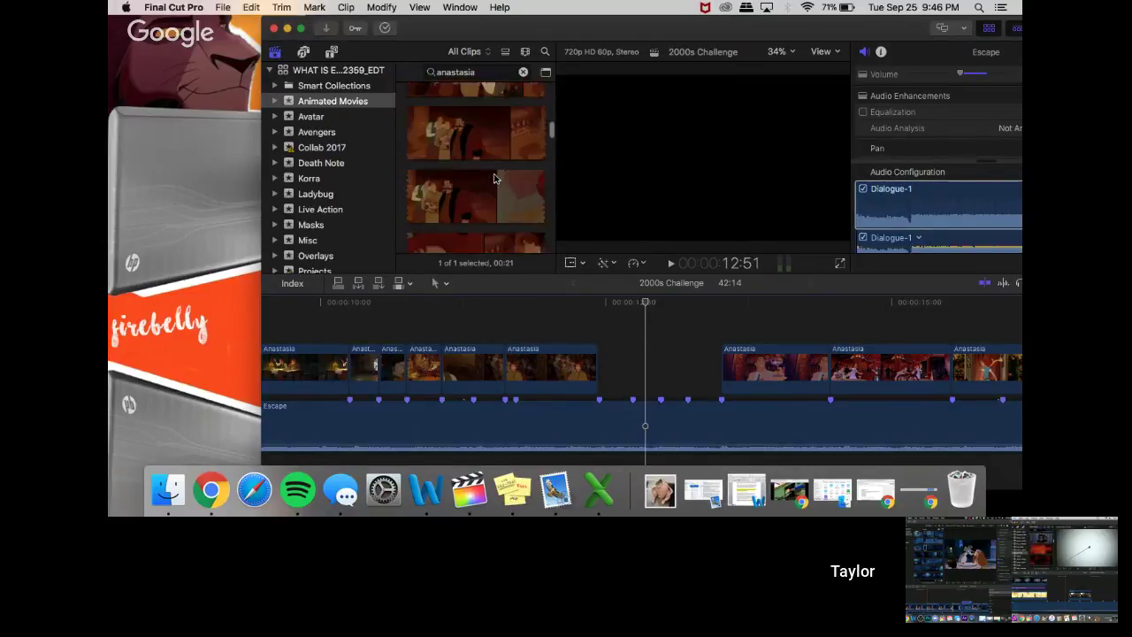
scroll(494, 179, down, 1)
scroll(494, 179, down, 2)
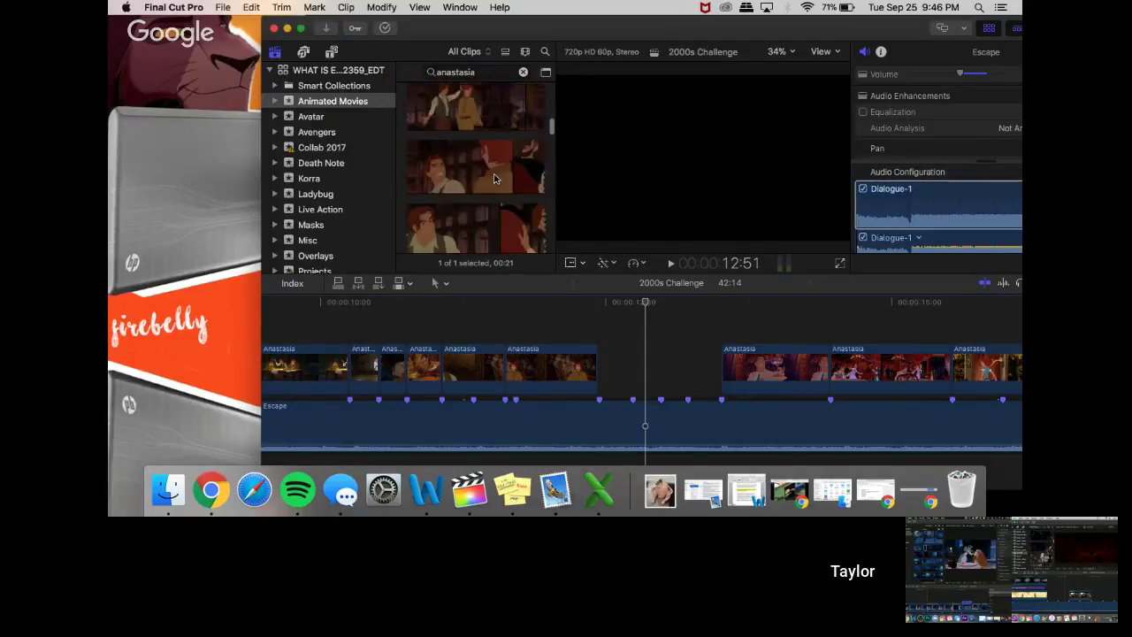
scroll(493, 179, down, 5)
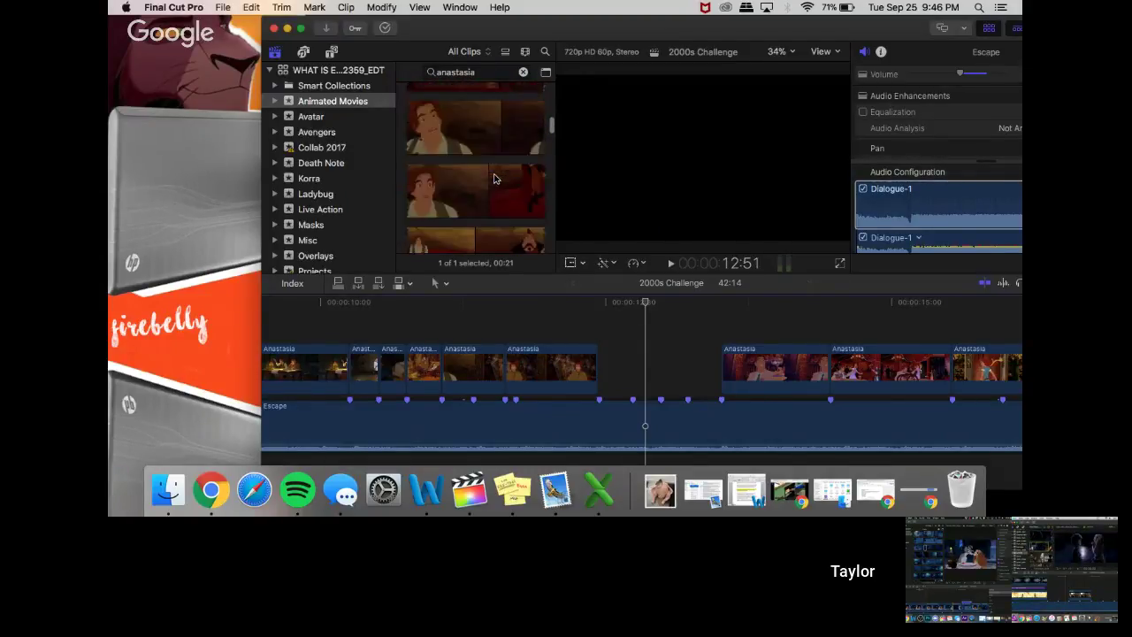
scroll(494, 178, down, 3)
click(491, 196)
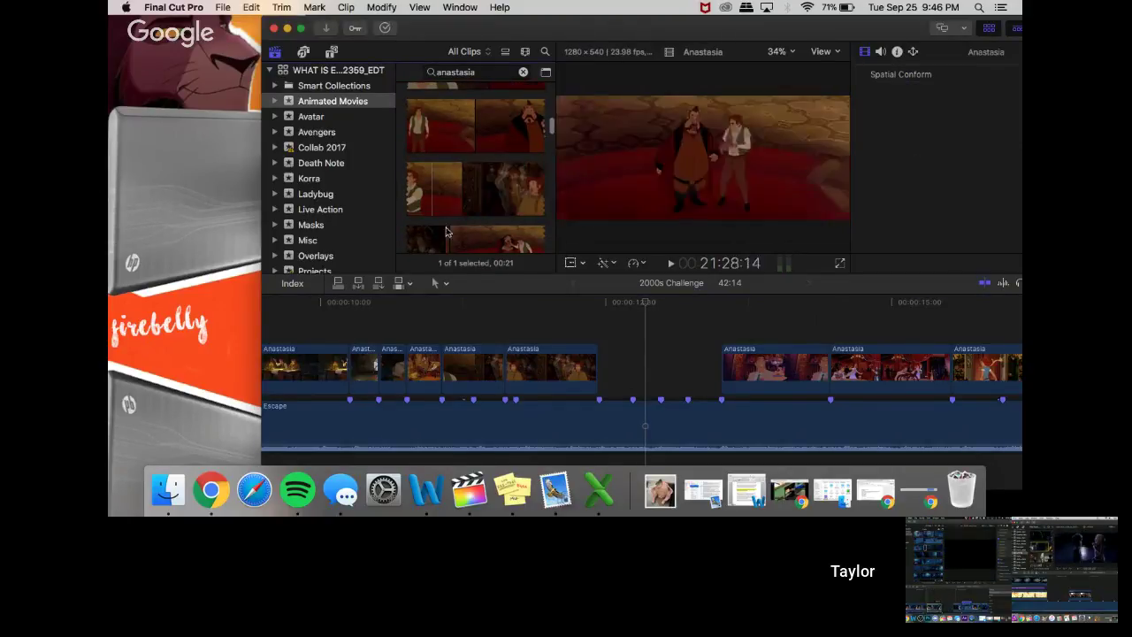
scroll(495, 182, down, 3)
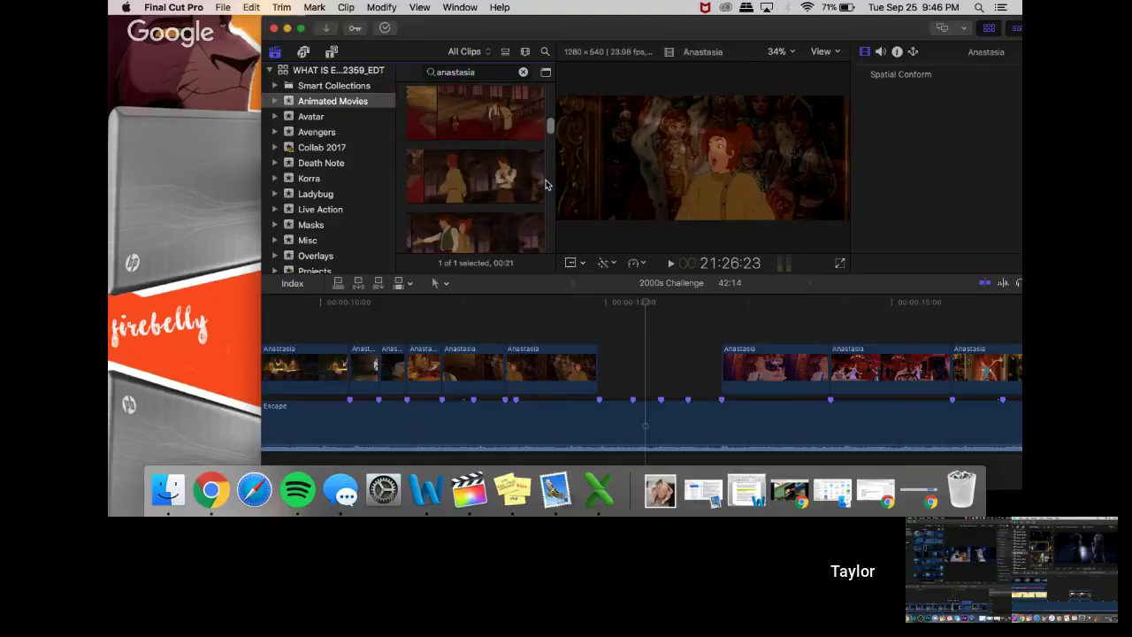
- Place the Anastasia and crossed-armed Dimitri shot between the two beat markers after the painting shot, delete its detached audio, and replay it
drag(468, 176, 614, 365)
right_click(614, 366)
click(642, 322)
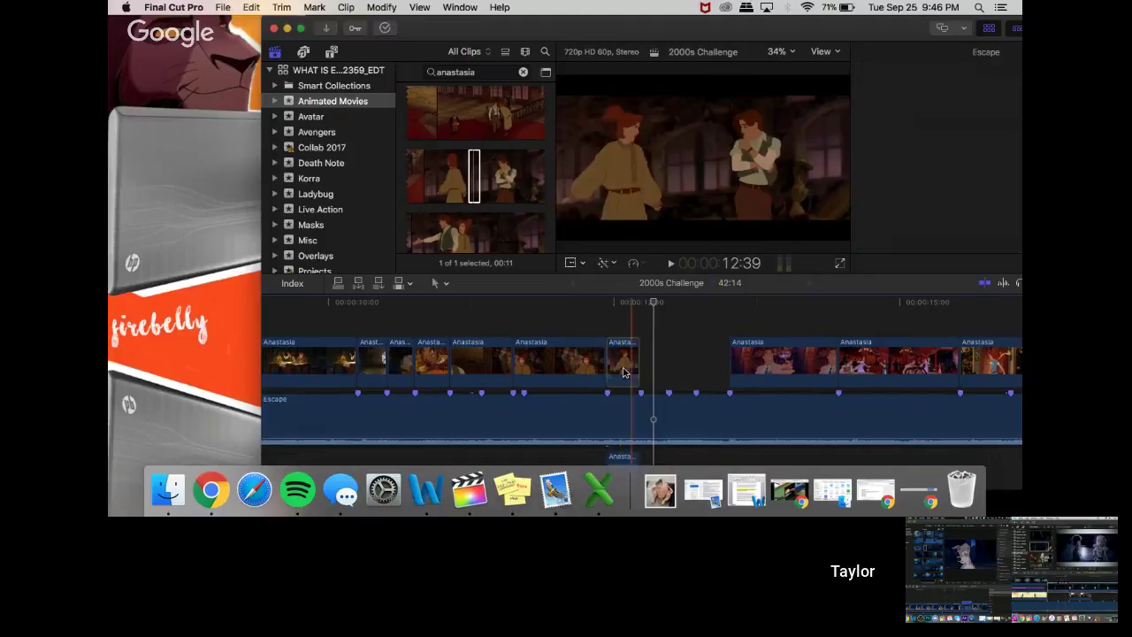
click(618, 457)
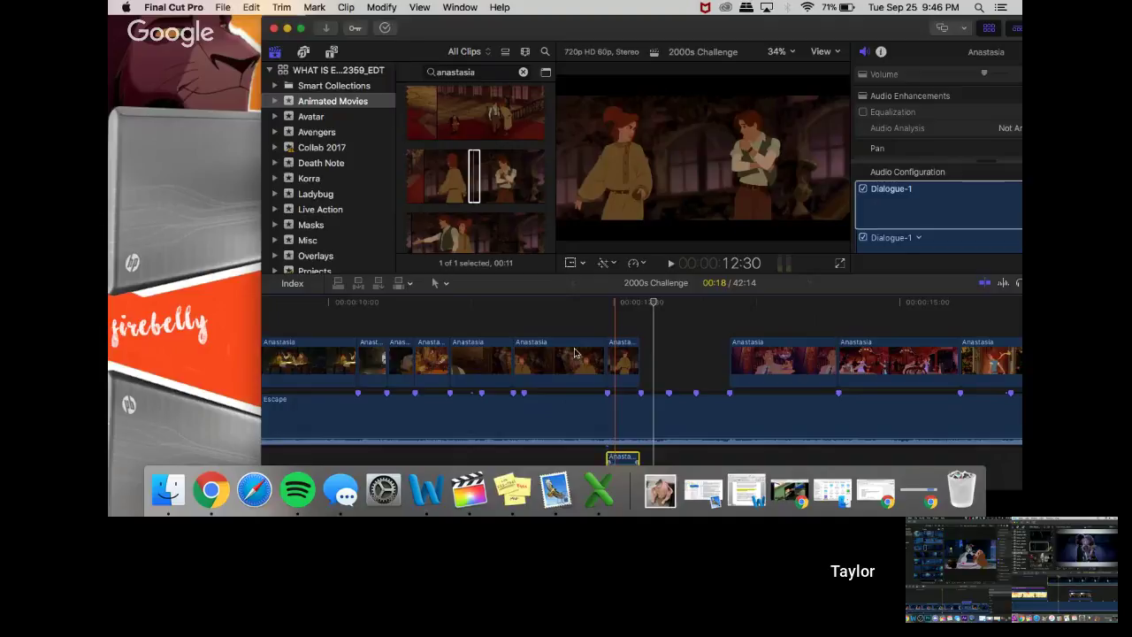
key(Delete)
key(space)
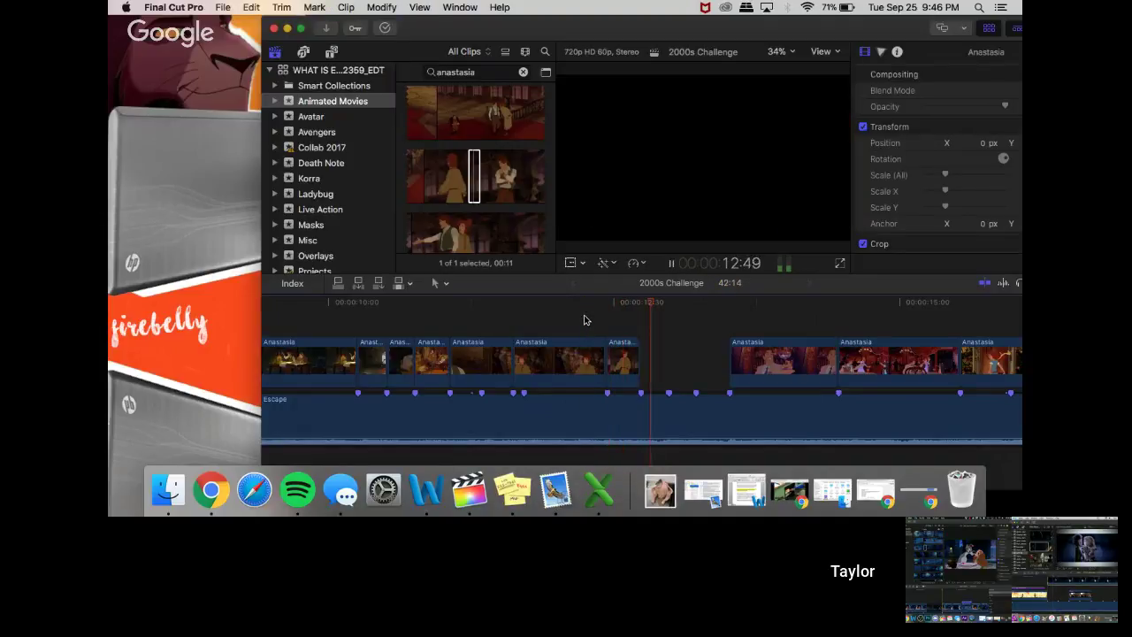
key(space)
- Browse the Anastasia footage forward from Dimitri's close-ups through the palace staircase scenes for a shot to follow the crossed-armed Dimitri shot
scroll(460, 216, down, 5)
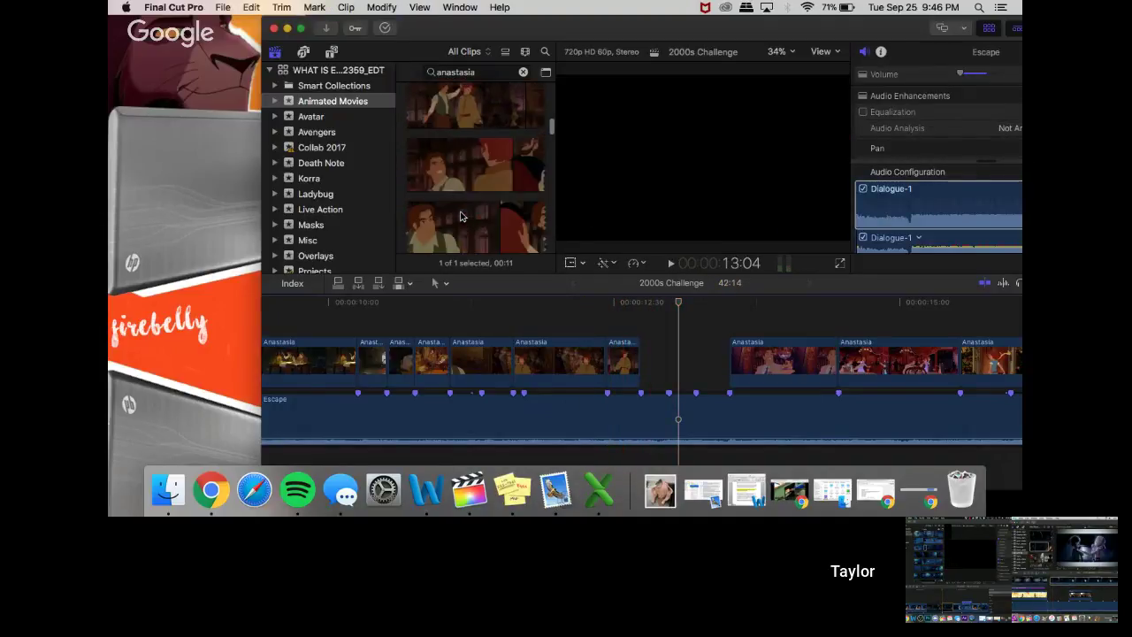
click(452, 221)
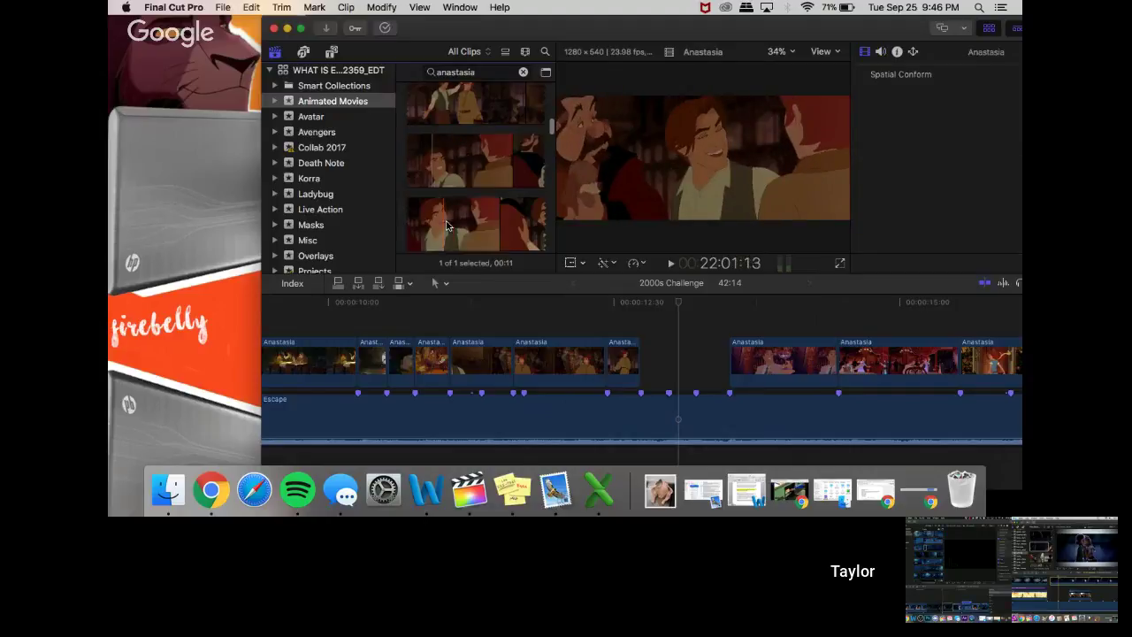
scroll(449, 226, up, 1)
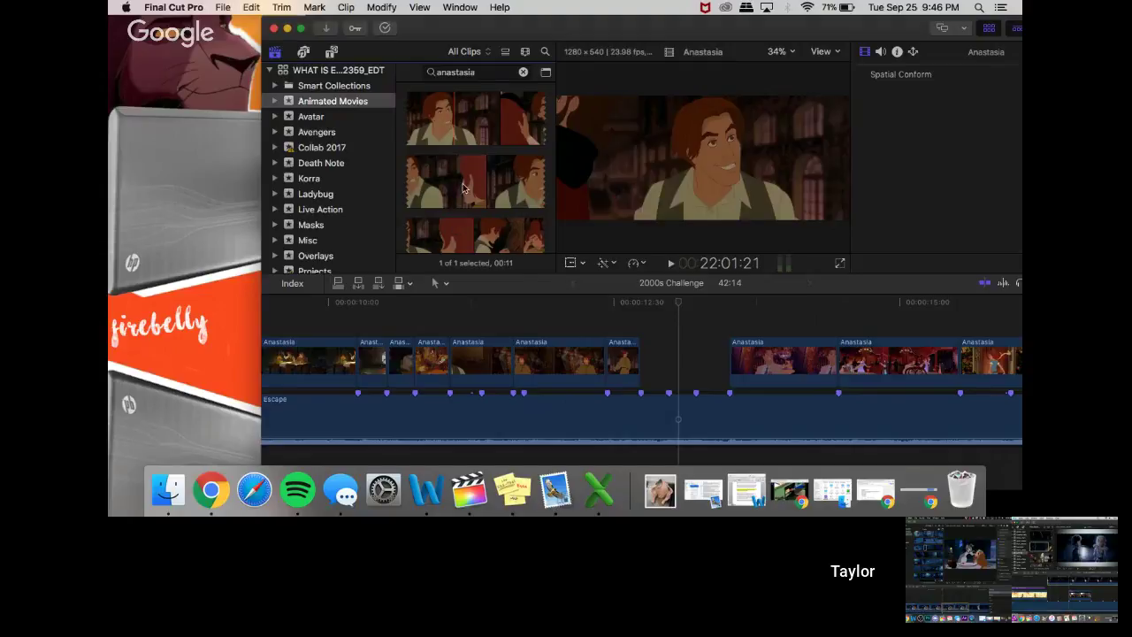
scroll(463, 186, down, 5)
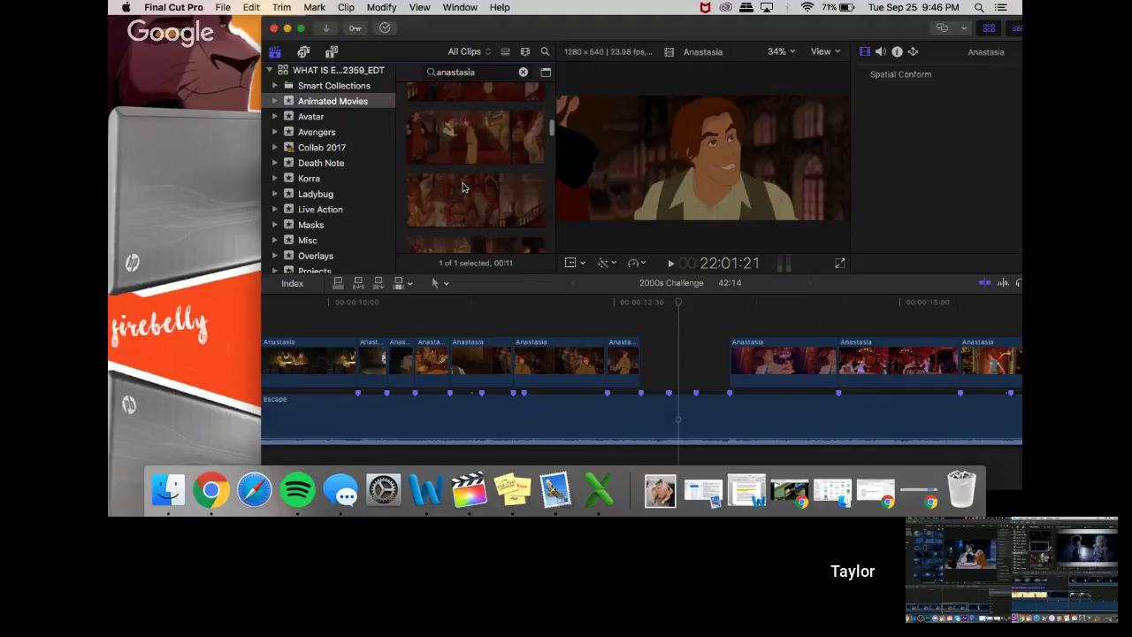
scroll(463, 188, down, 3)
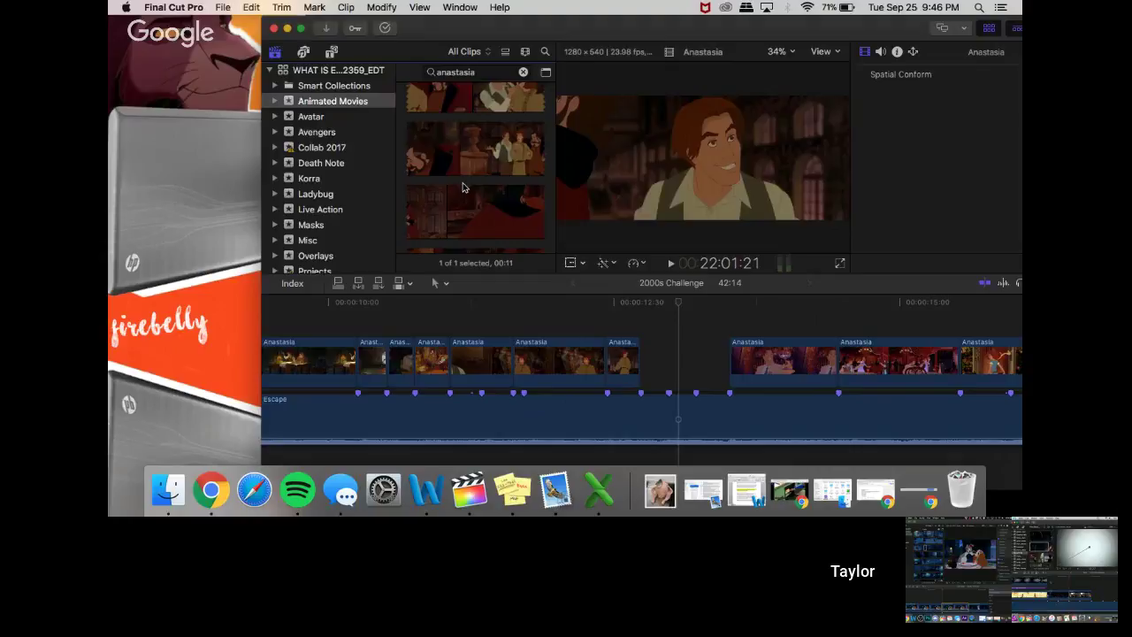
scroll(462, 186, down, 5)
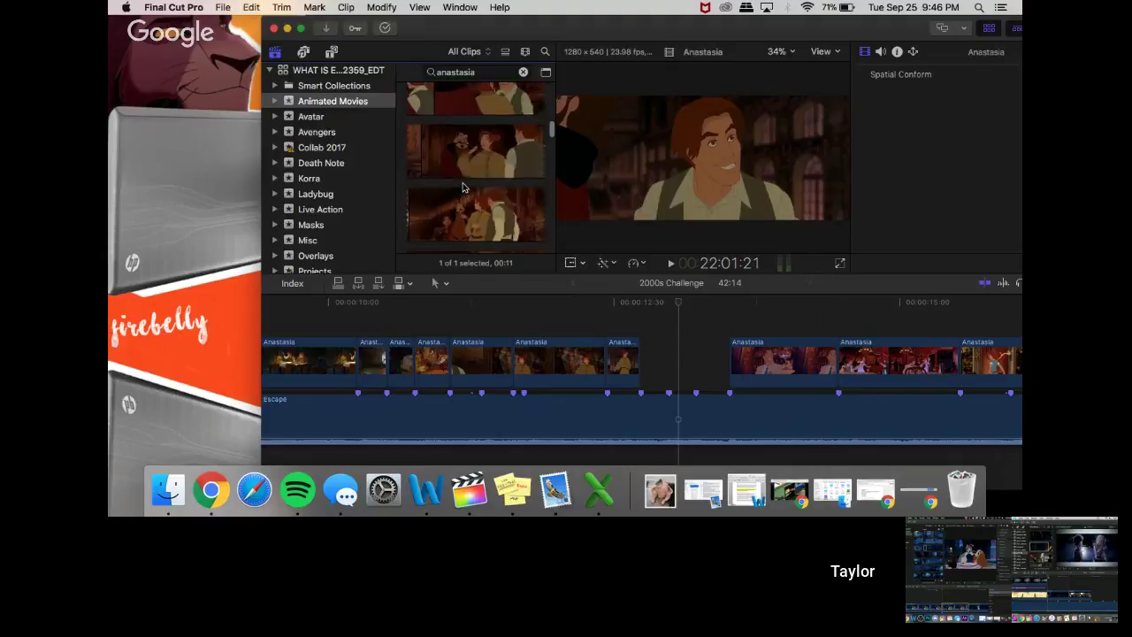
scroll(462, 187, down, 4)
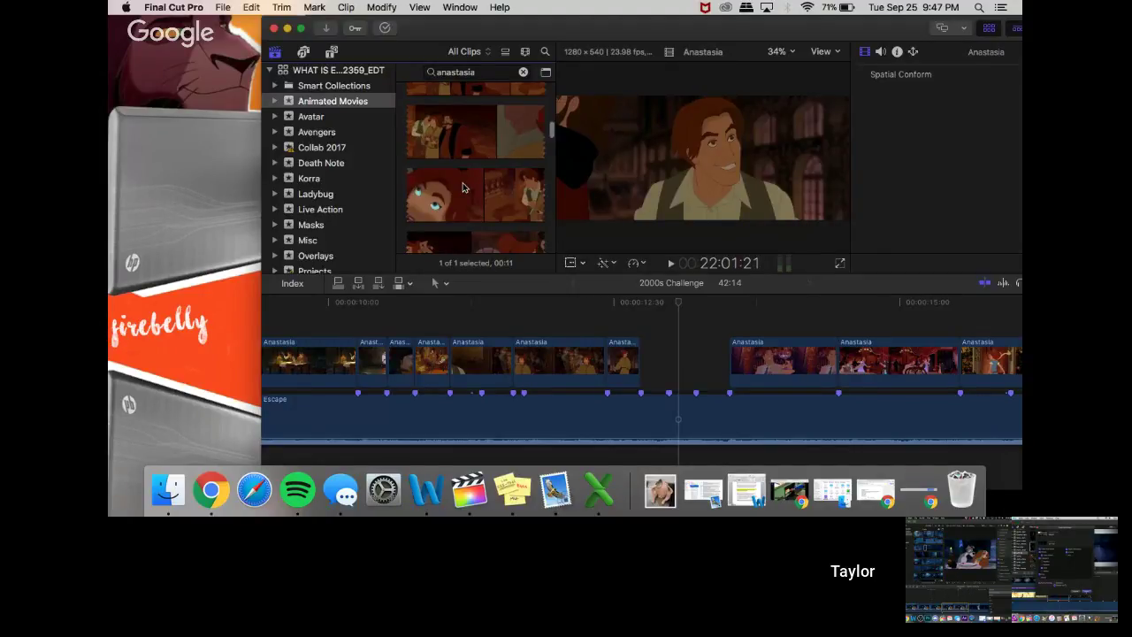
scroll(462, 188, down, 5)
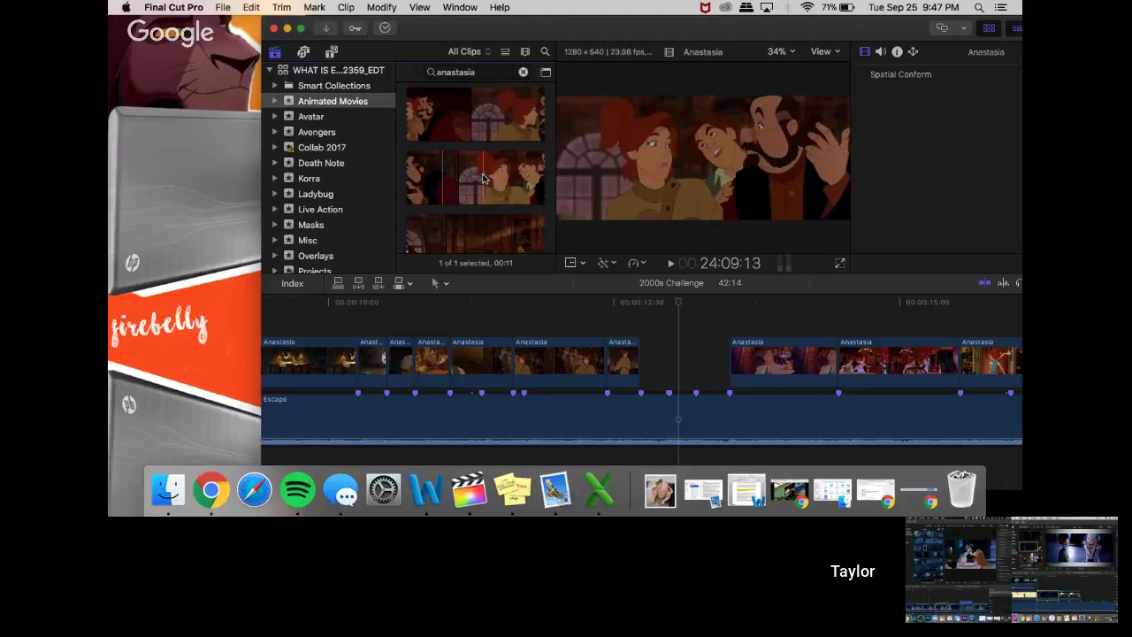
scroll(482, 178, down, 2)
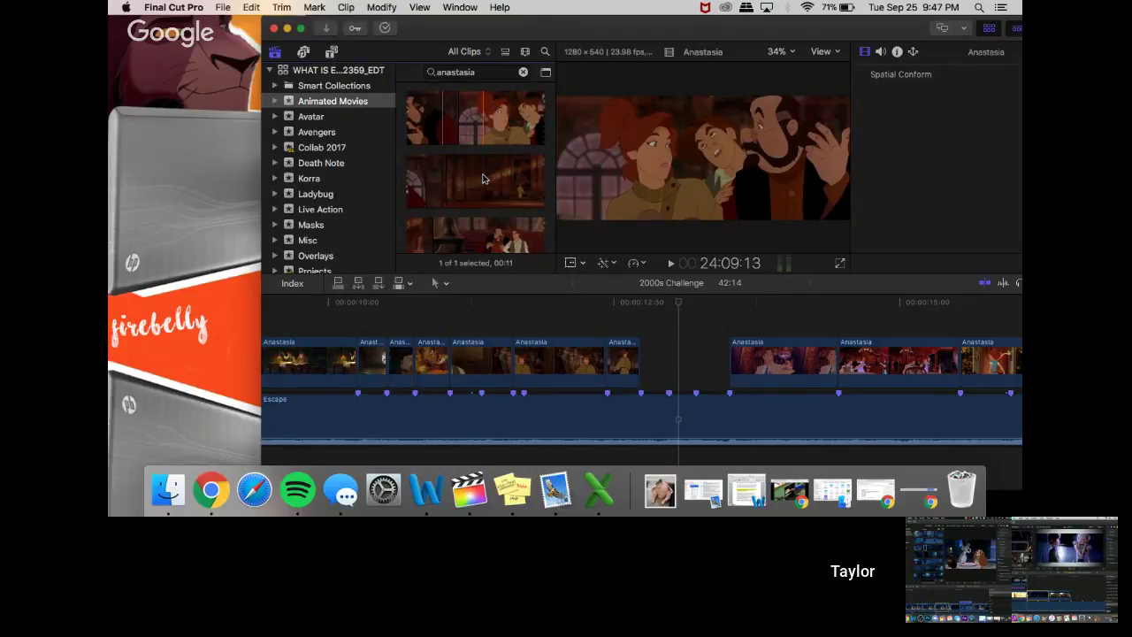
scroll(482, 179, down, 1)
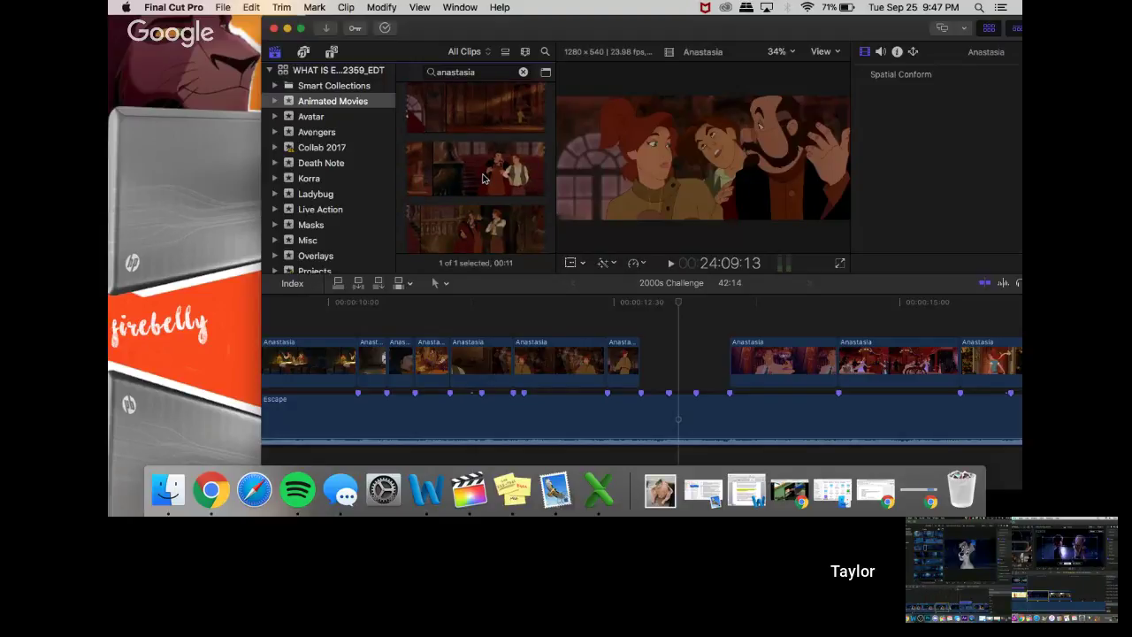
scroll(482, 179, down, 3)
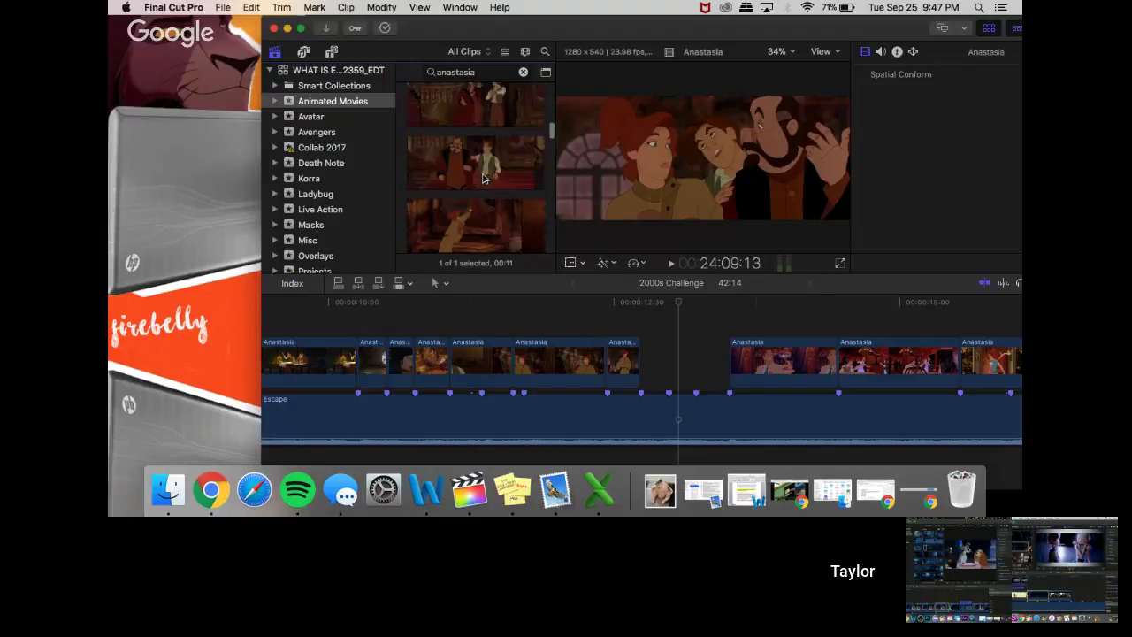
scroll(482, 179, down, 1)
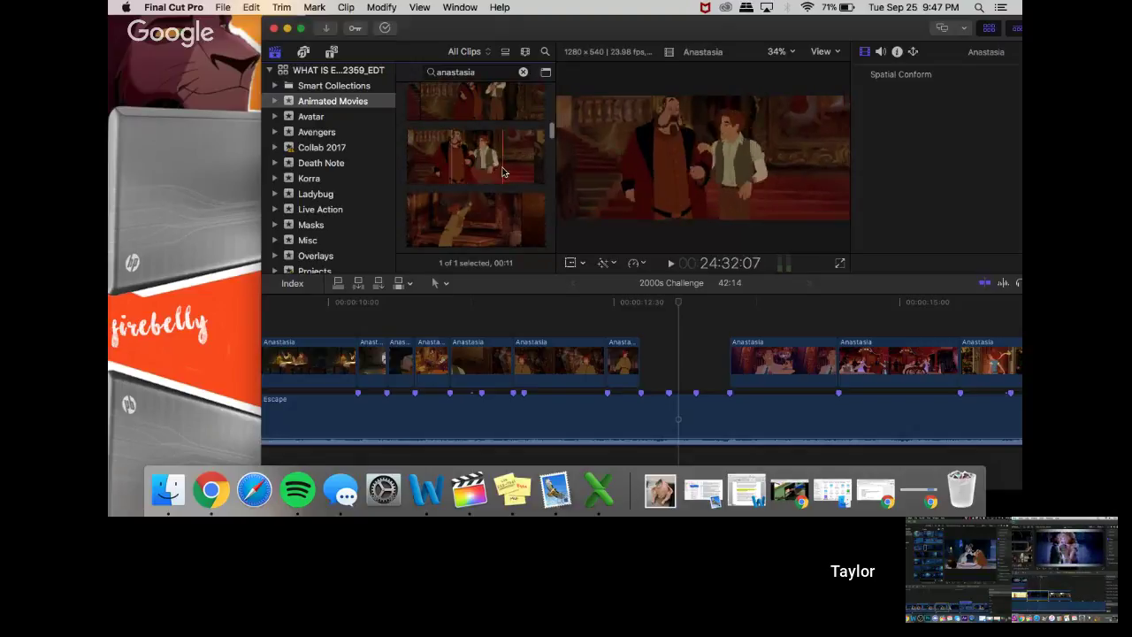
scroll(506, 209, down, 2)
scroll(506, 209, down, 5)
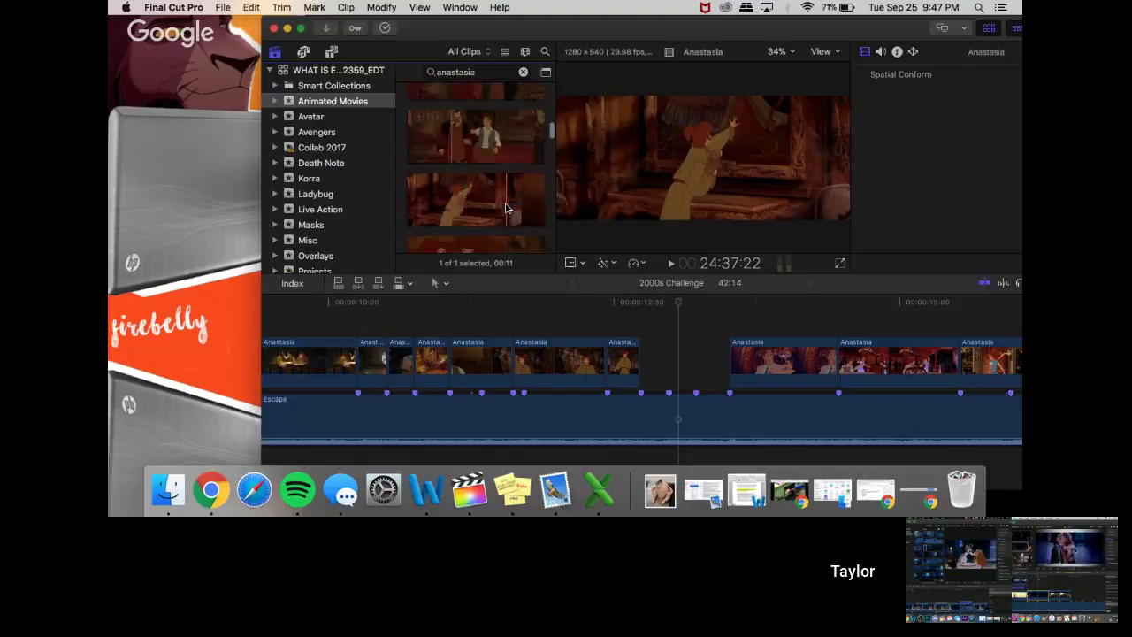
- Place the shot of Anastasia with folded arms facing Dimitri between the next two beat markers and delete its detached audio
scroll(506, 208, up, 1)
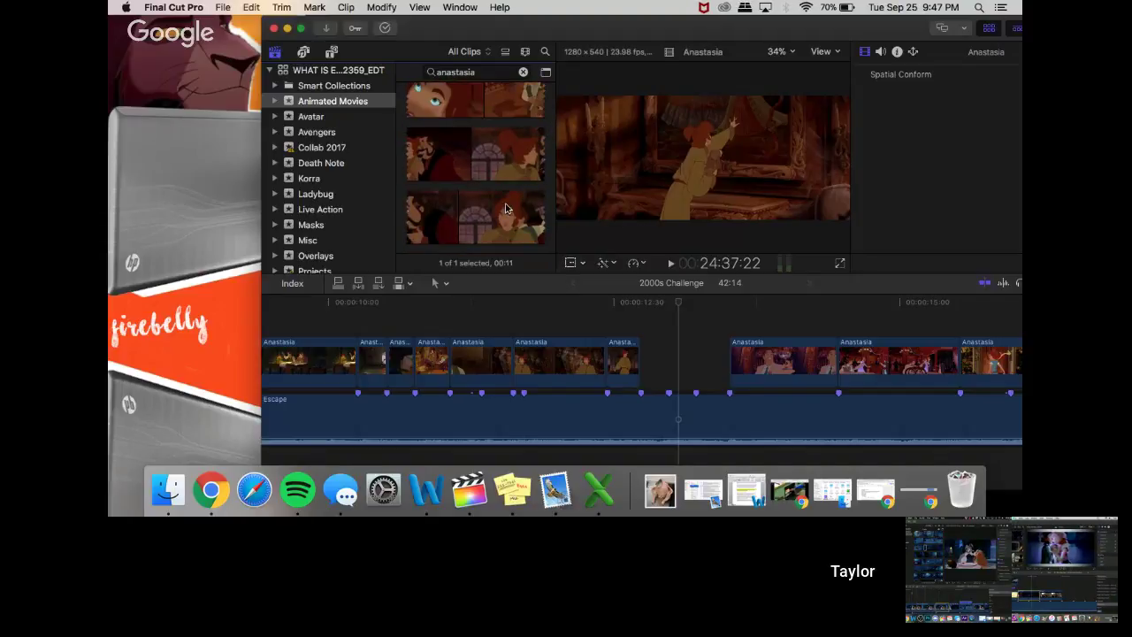
scroll(504, 179, up, 1)
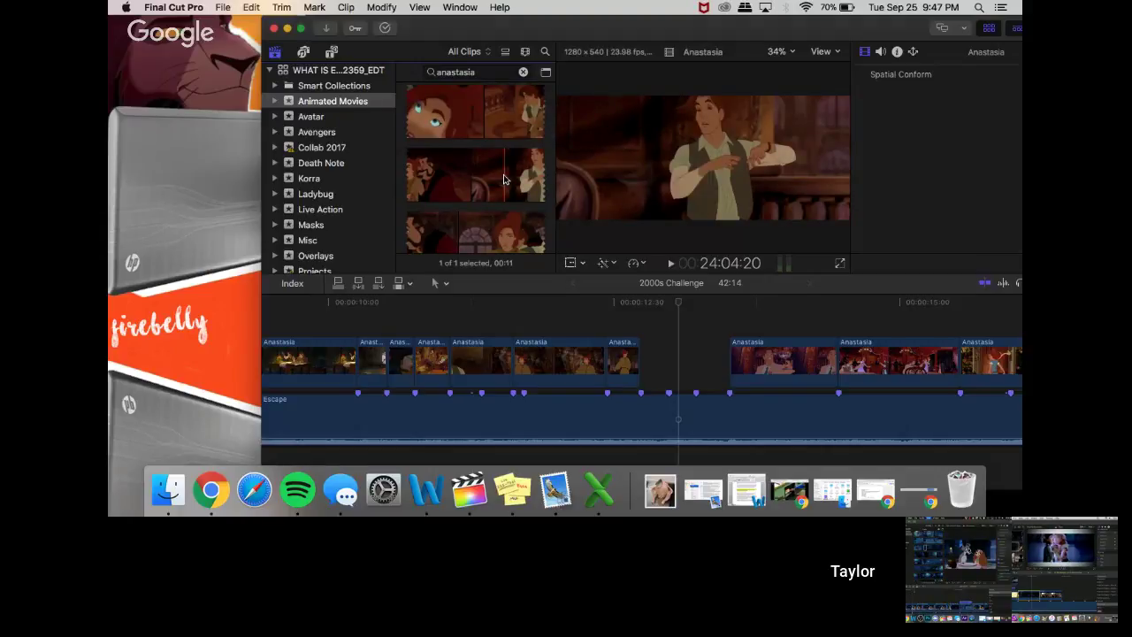
scroll(504, 179, up, 1)
scroll(478, 177, up, 2)
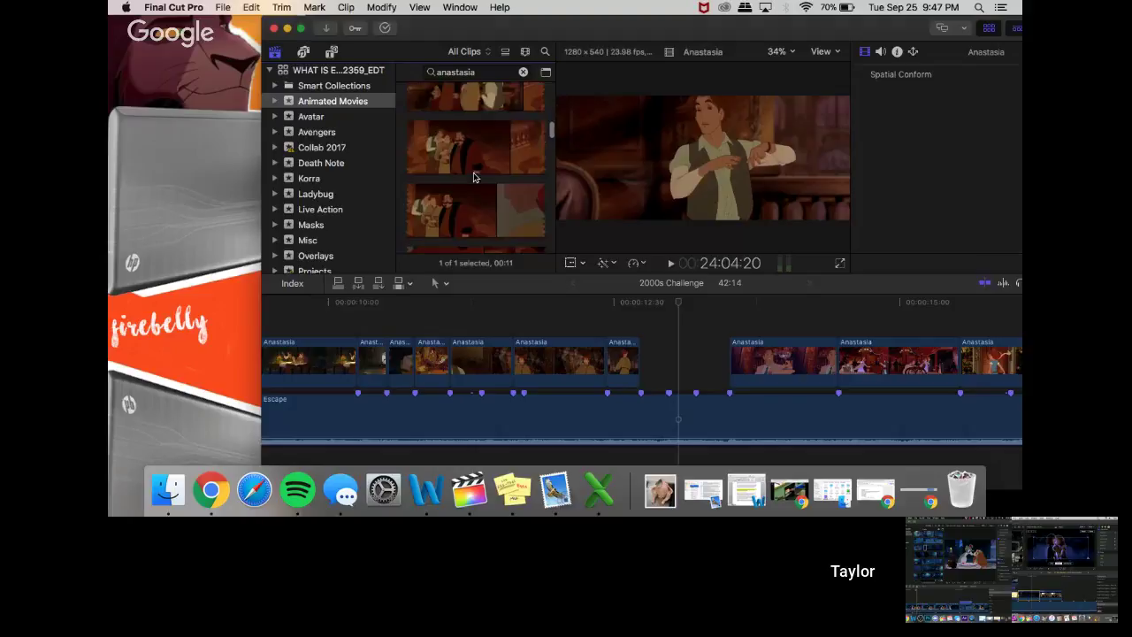
scroll(473, 177, up, 2)
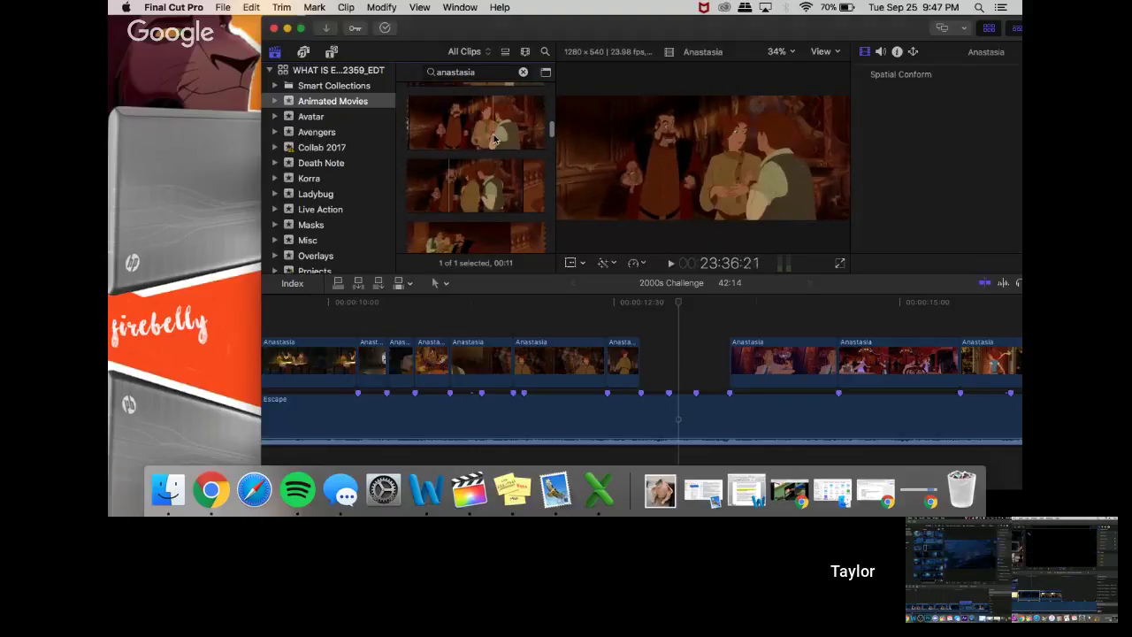
scroll(495, 139, up, 3)
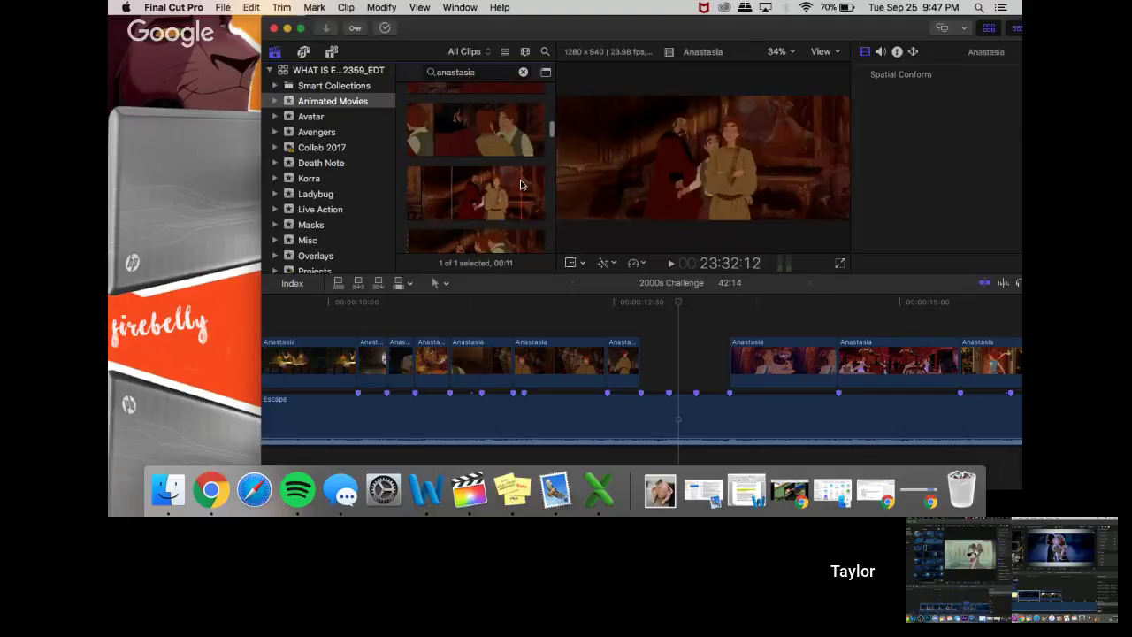
drag(487, 192, 623, 378)
right_click(617, 379)
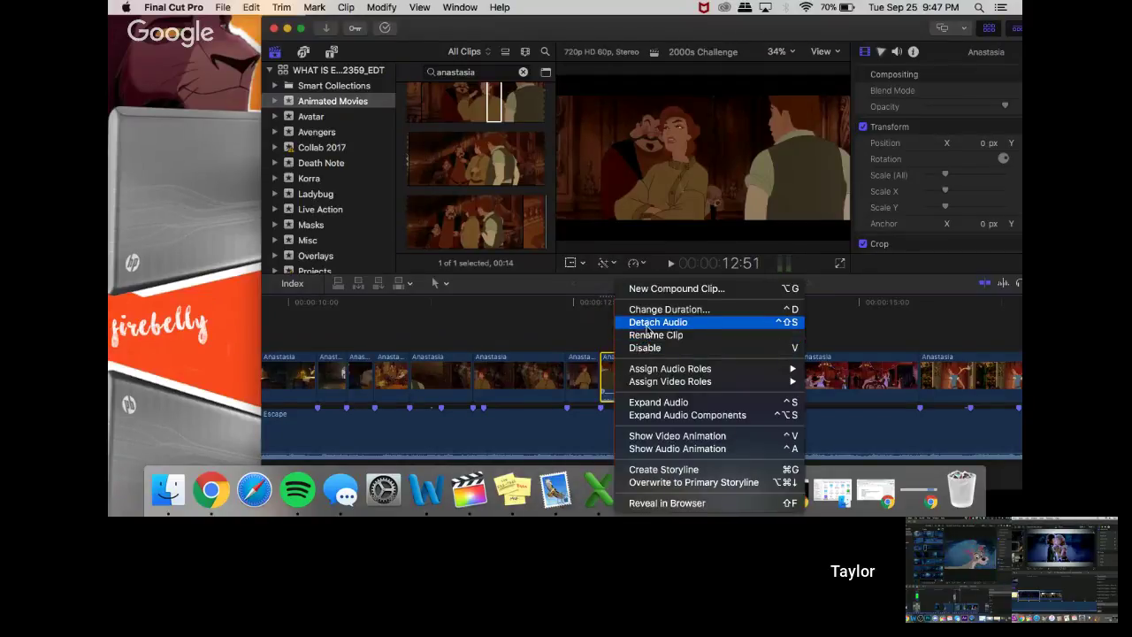
click(647, 324)
click(616, 453)
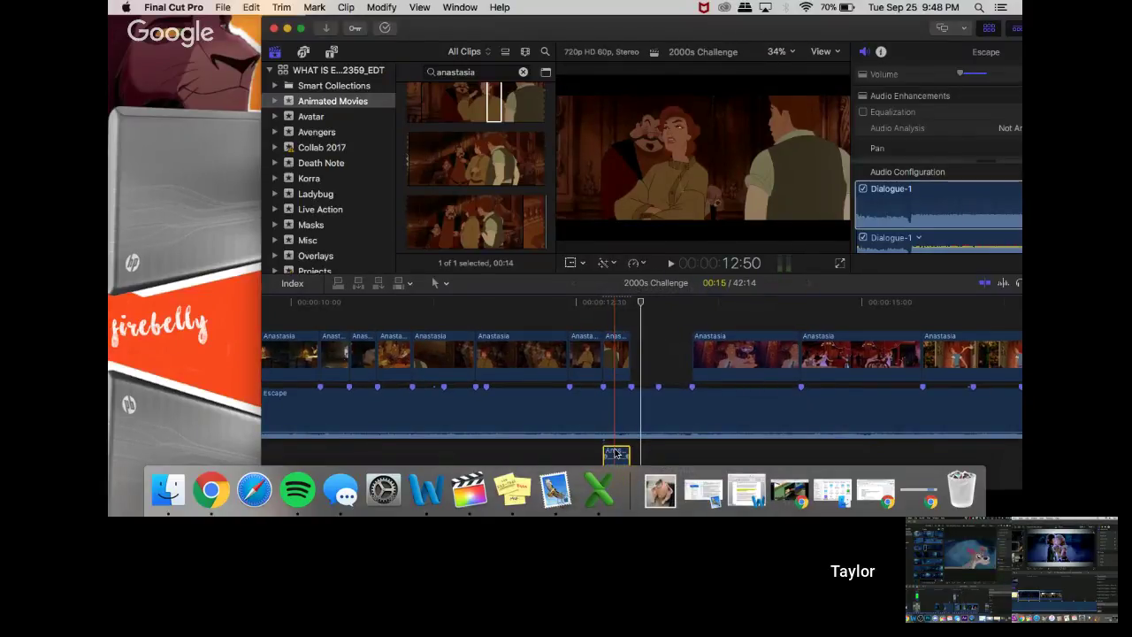
key(Delete)
- Place the shot of Dimitri holding Anastasia's chin between the next two beat markers and remove its detached audio
scroll(506, 196, down, 3)
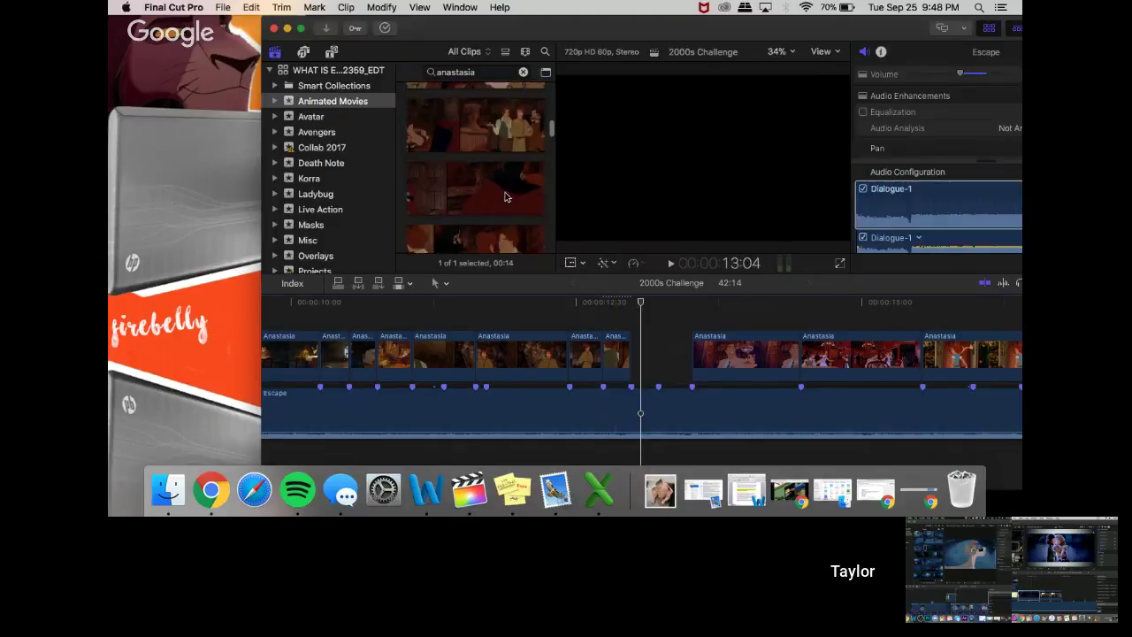
scroll(506, 197, down, 4)
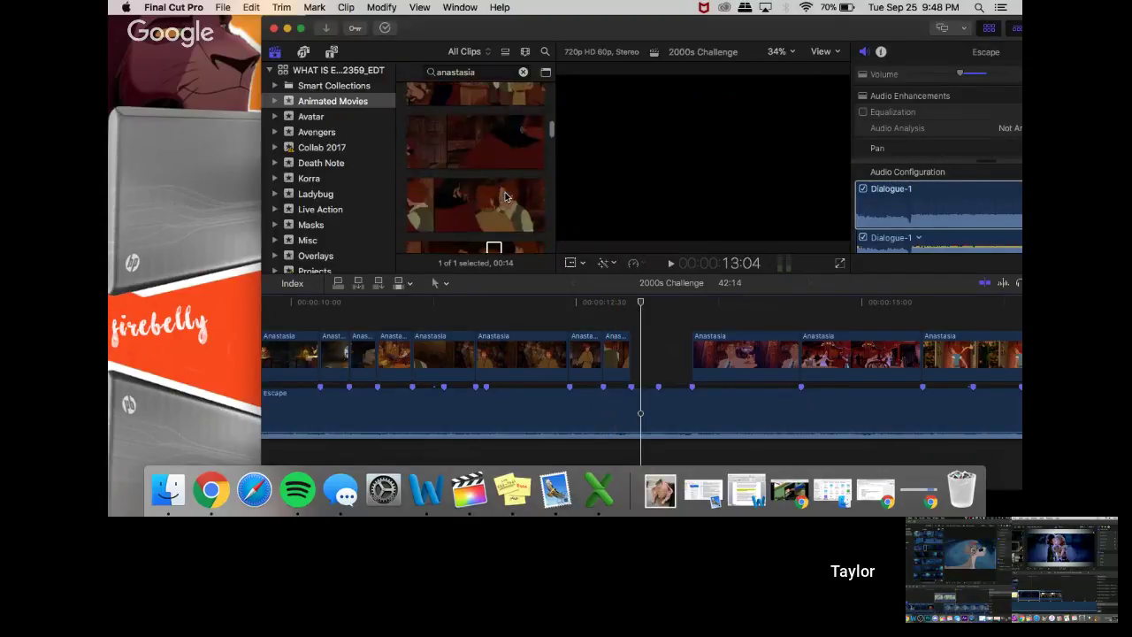
scroll(506, 196, down, 4)
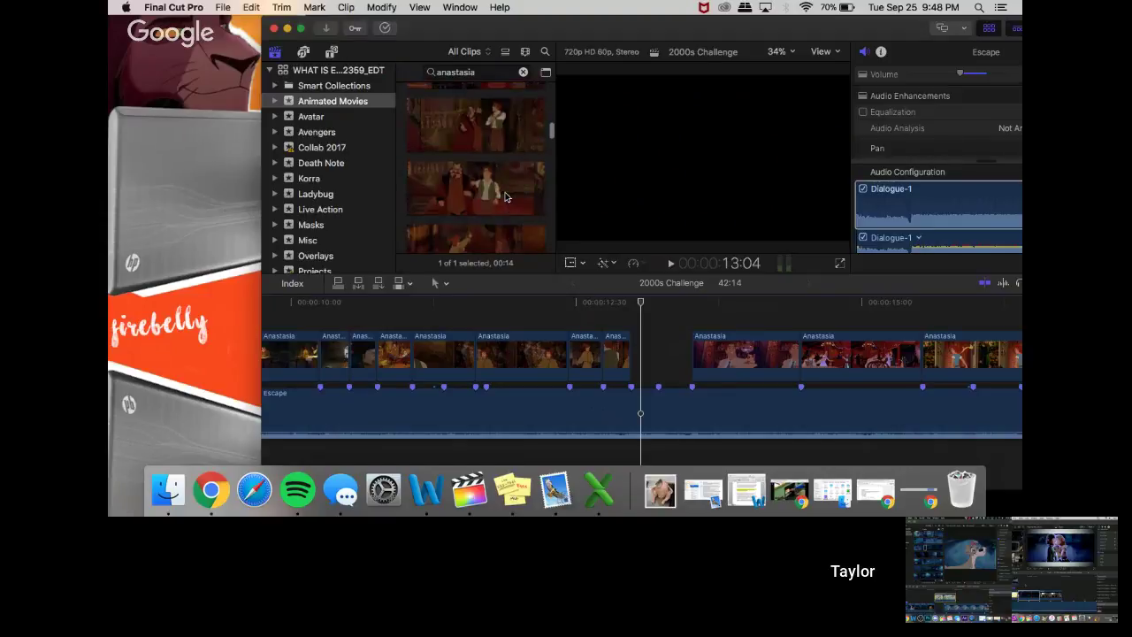
scroll(506, 196, down, 4)
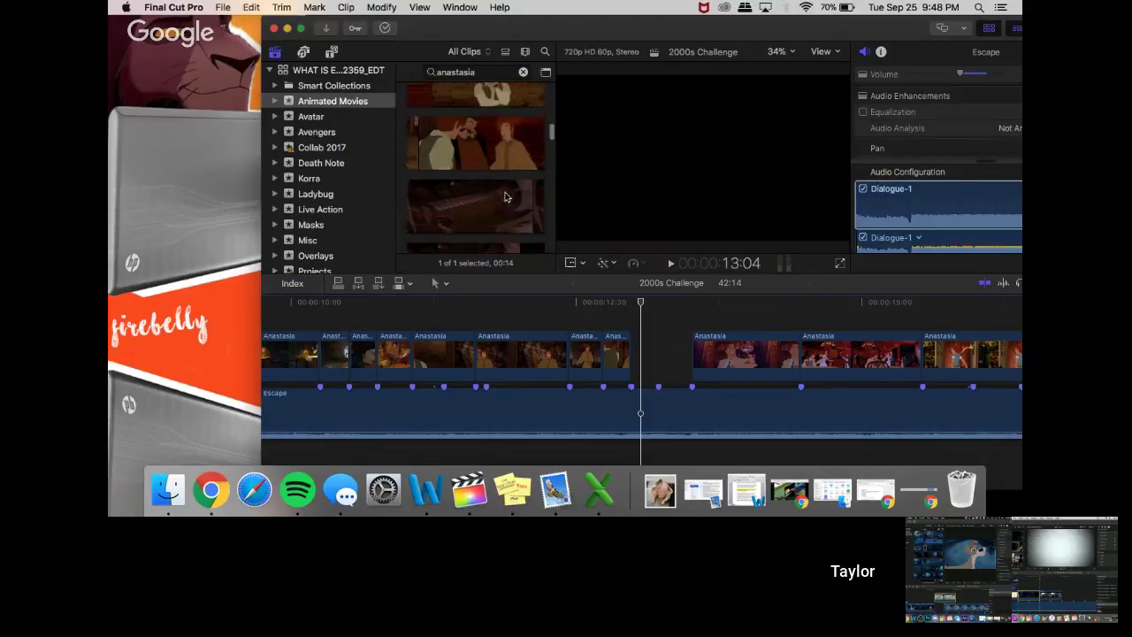
scroll(506, 196, down, 4)
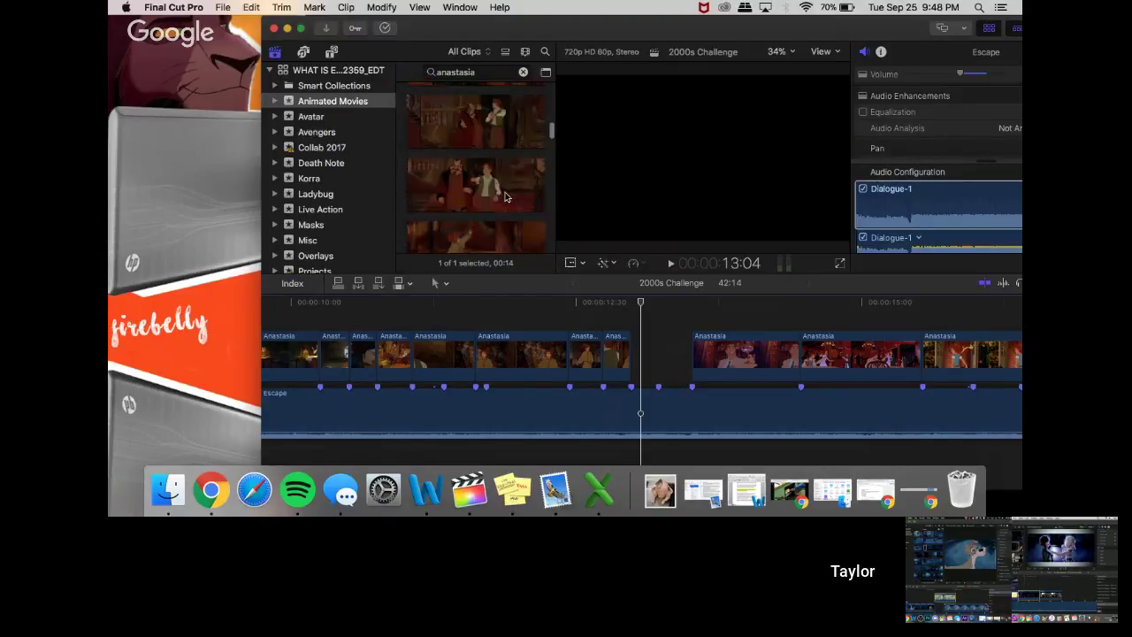
scroll(495, 193, down, 4)
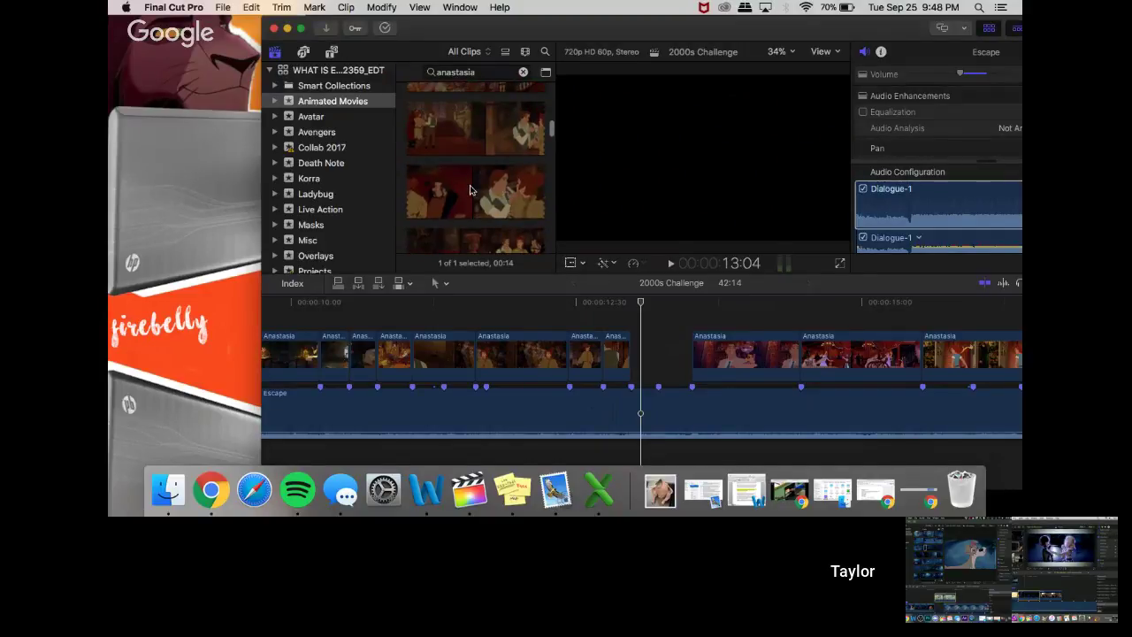
click(471, 190)
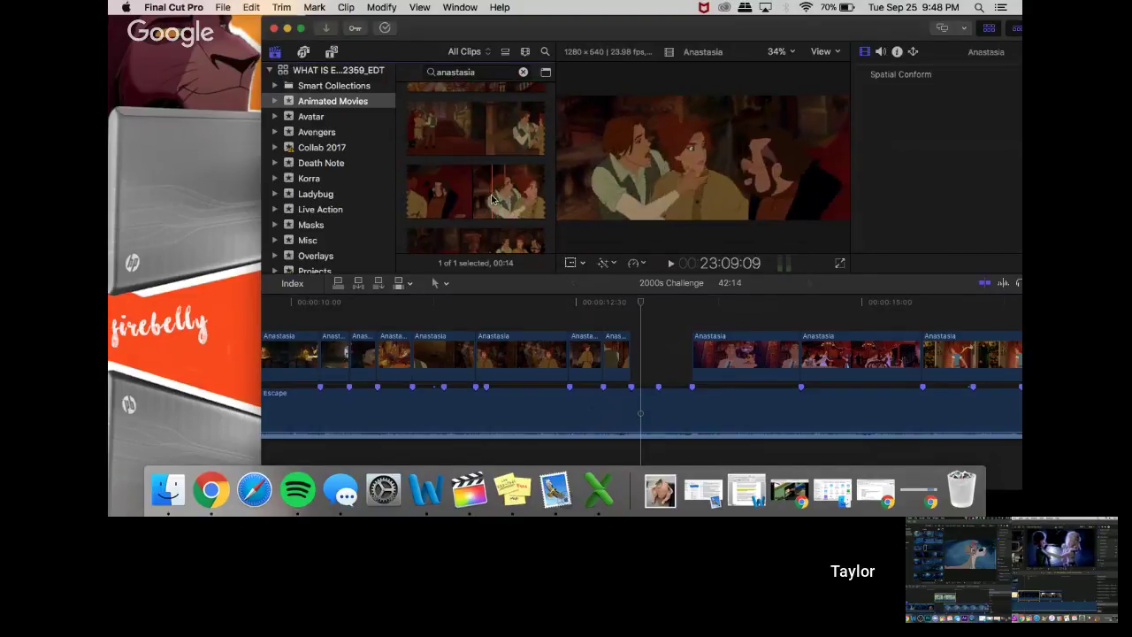
drag(490, 193, 639, 347)
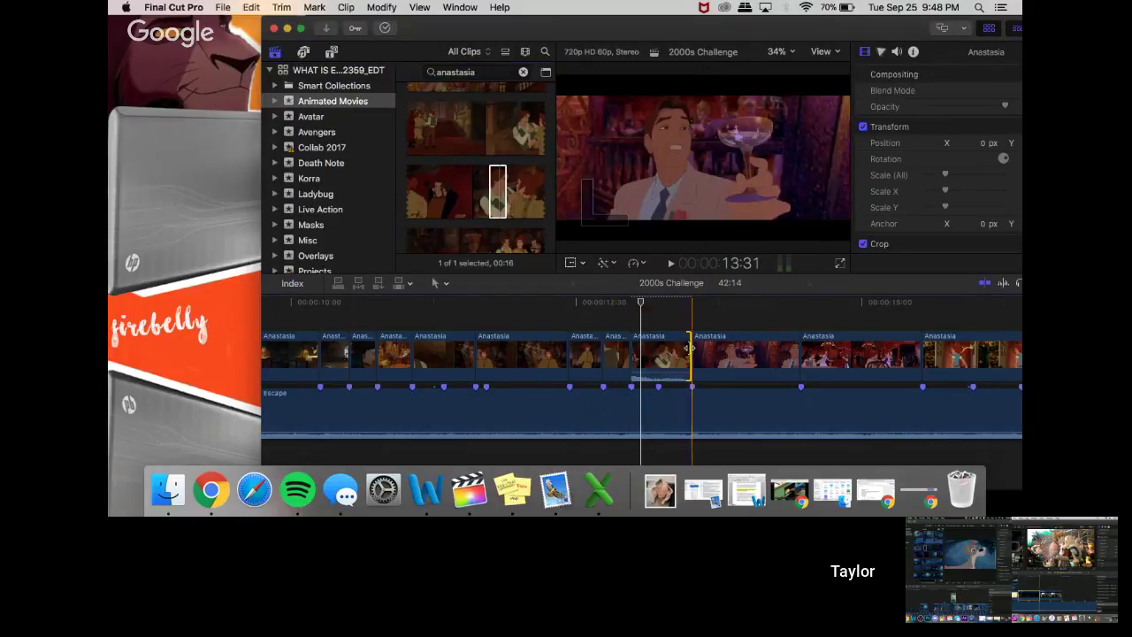
right_click(644, 351)
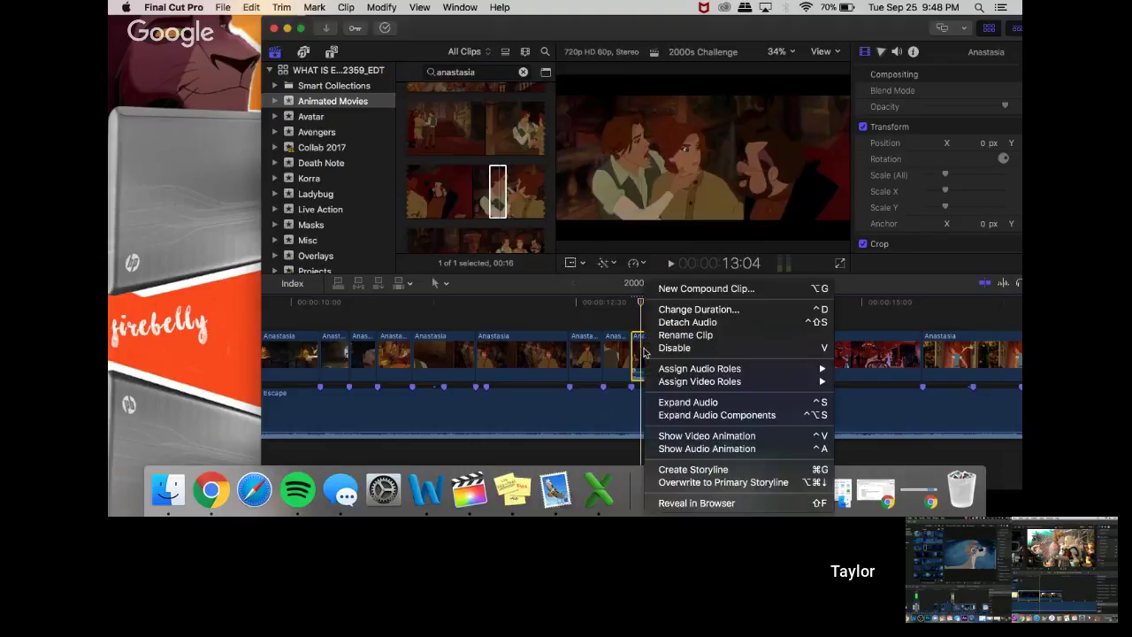
click(687, 322)
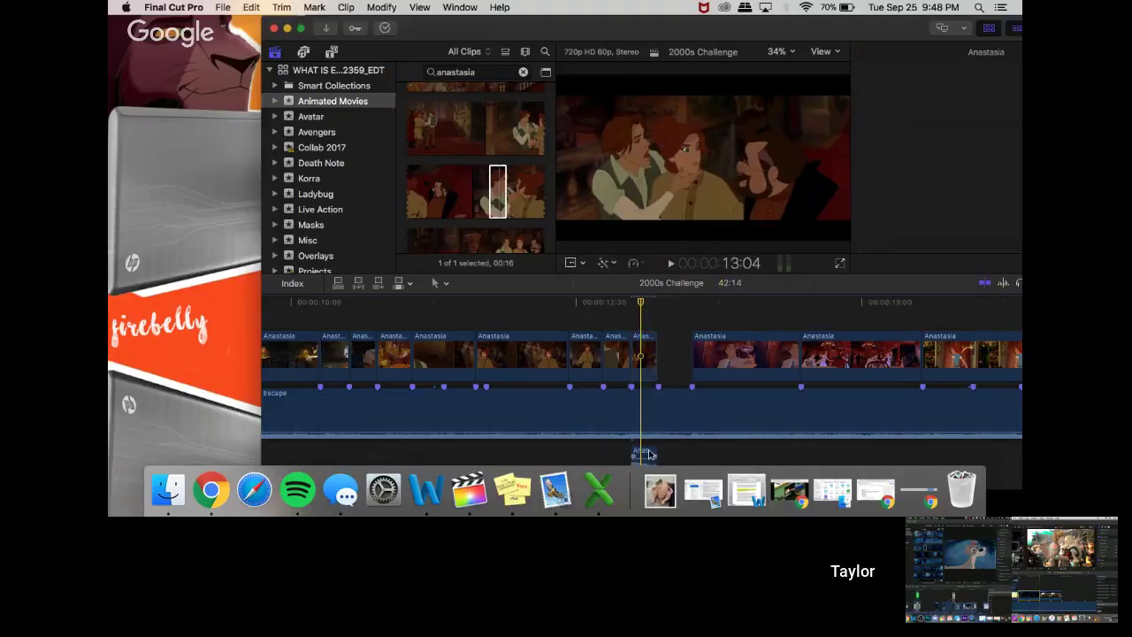
- Replay the newly placed palace shots through to the start of the cocktail glass shot
click(515, 338)
key(space)
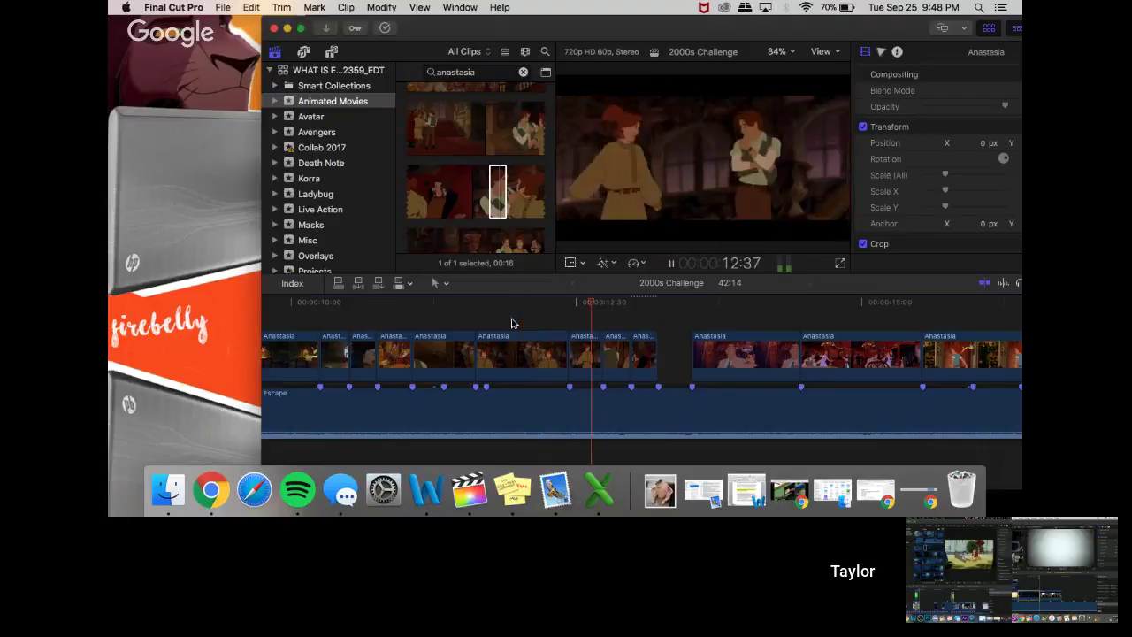
key(space)
- Replace the chin-holding shot with the shot of Dimitri and the bearded man beside Anastasia, trimmed to the same beat markers
scroll(445, 205, down, 2)
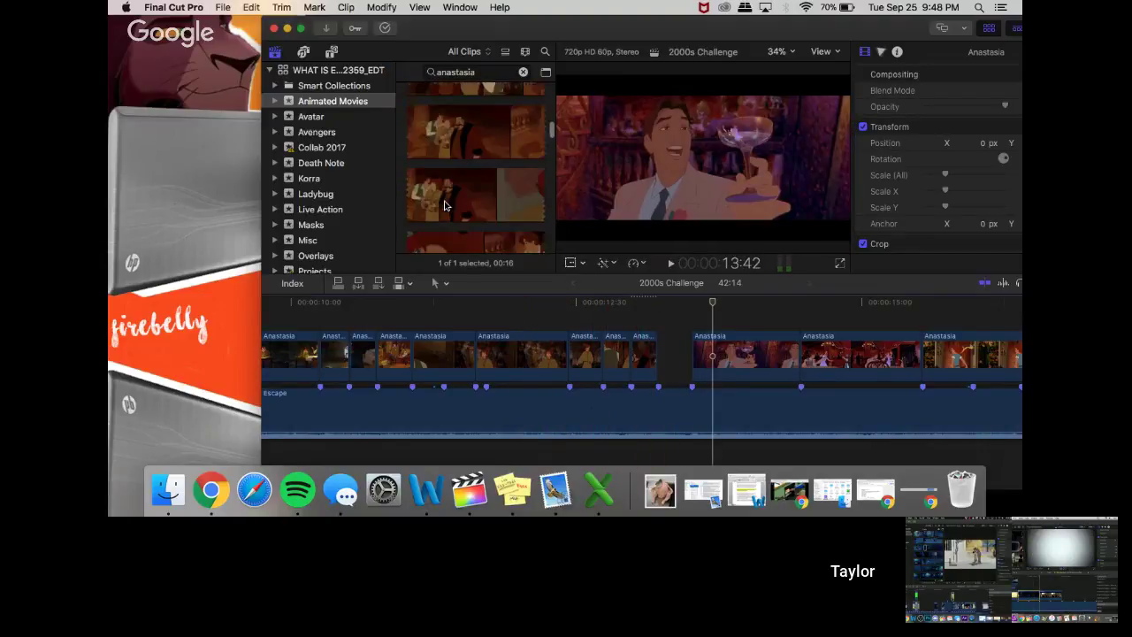
scroll(445, 205, down, 4)
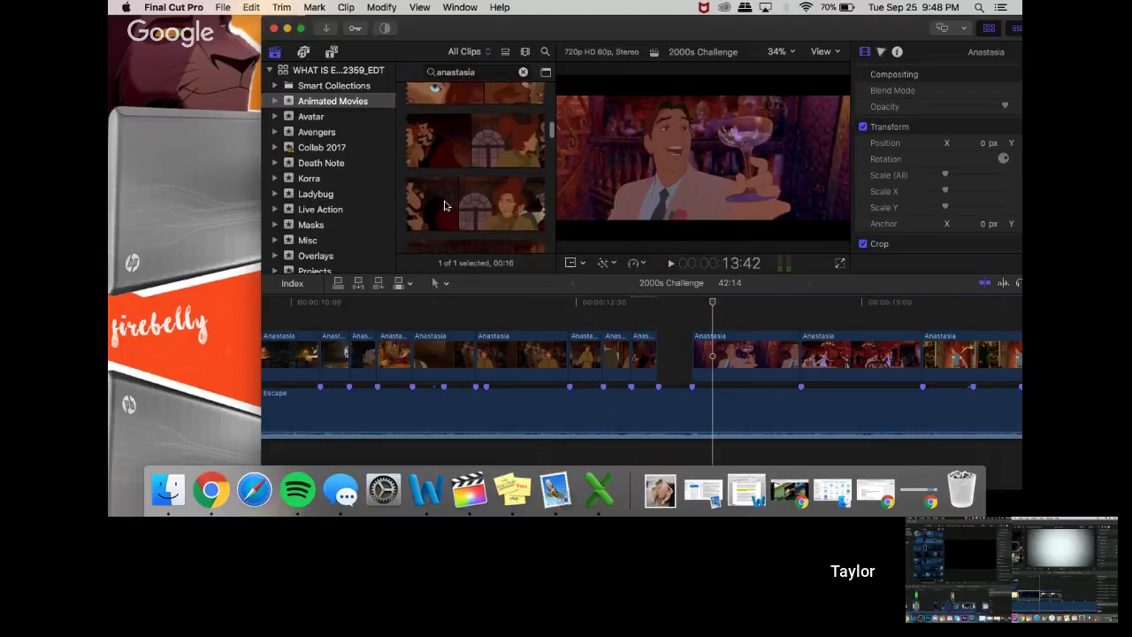
scroll(445, 205, down, 4)
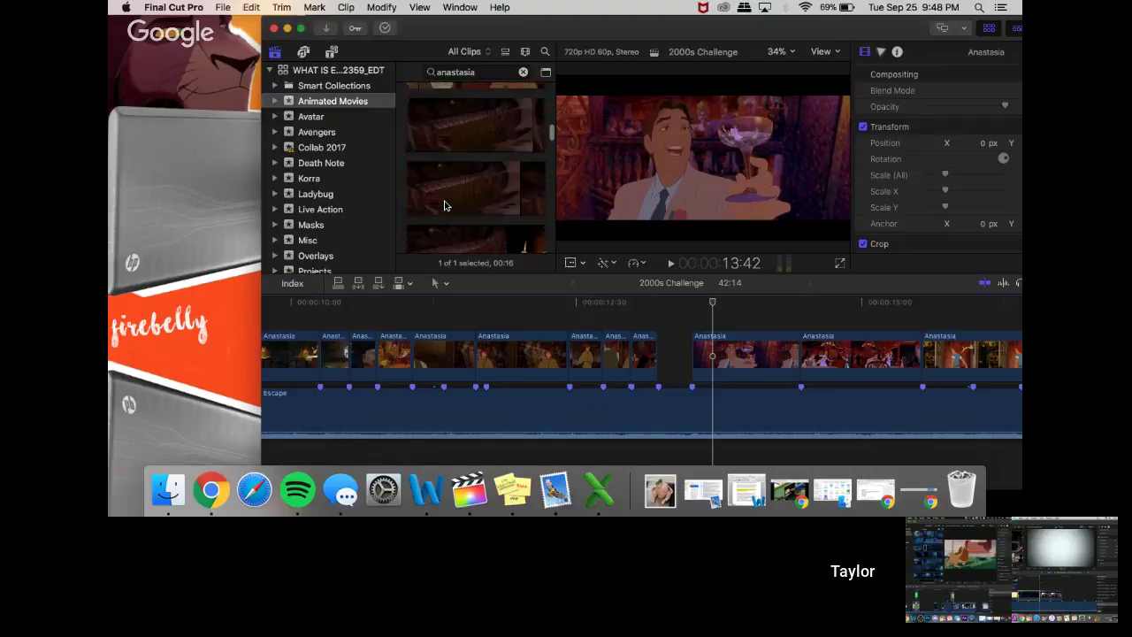
scroll(445, 205, up, 4)
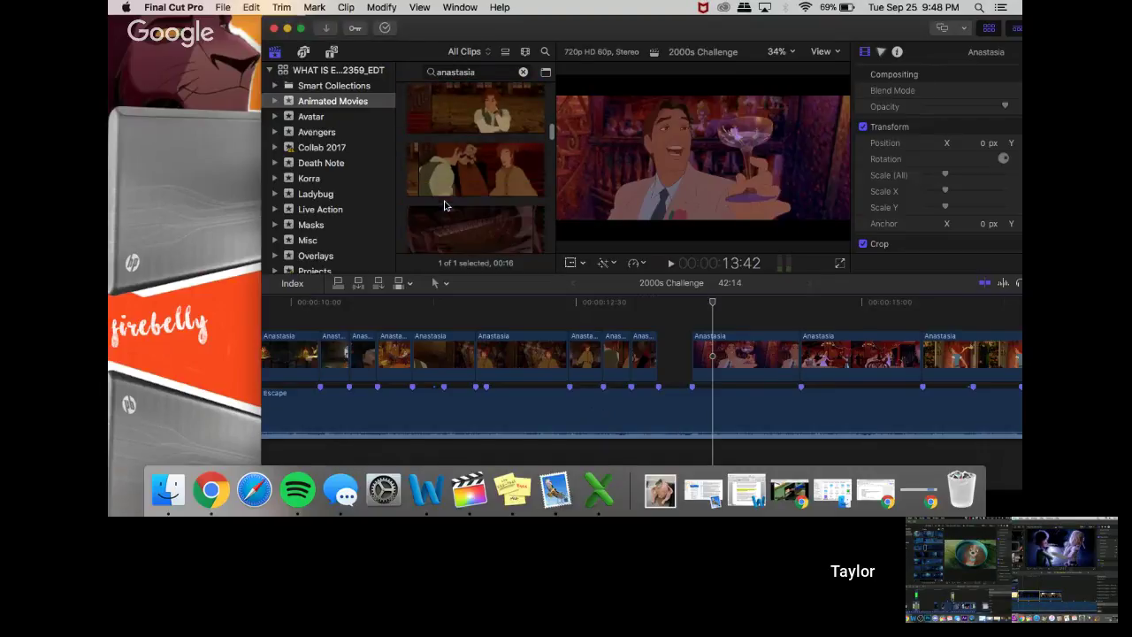
scroll(445, 206, down, 1)
click(511, 162)
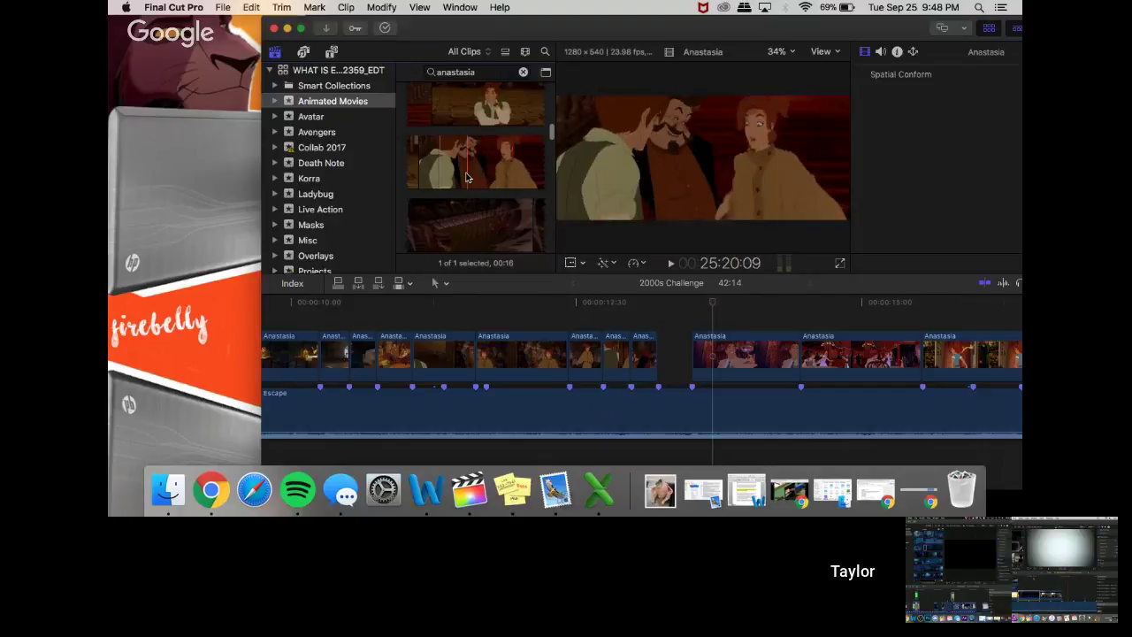
drag(465, 177, 575, 307)
click(616, 371)
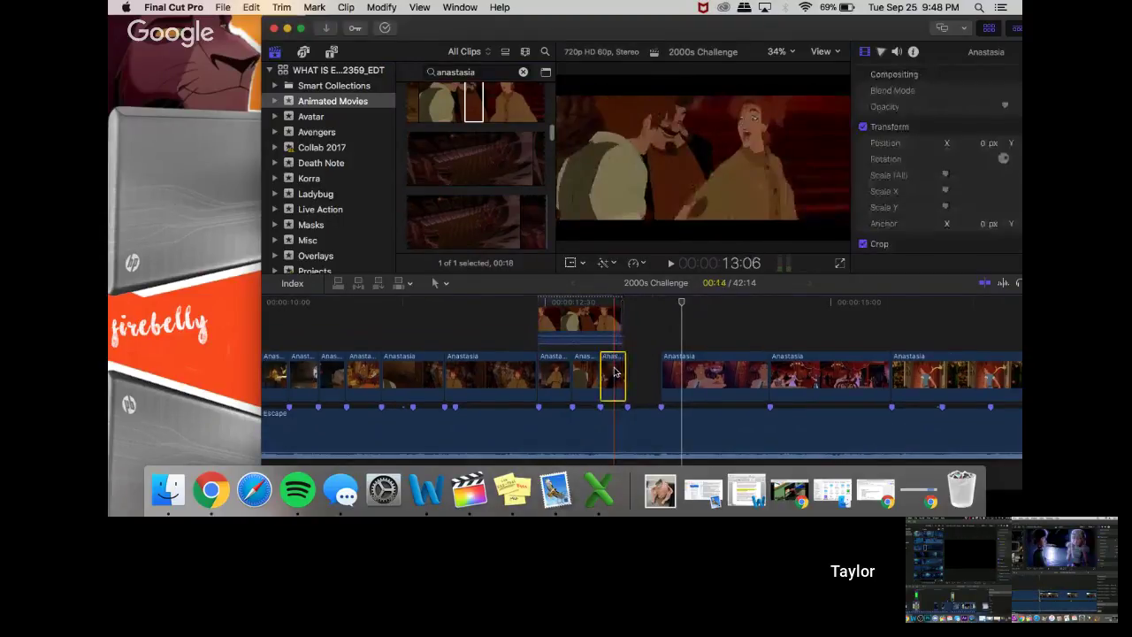
key(shift+Delete)
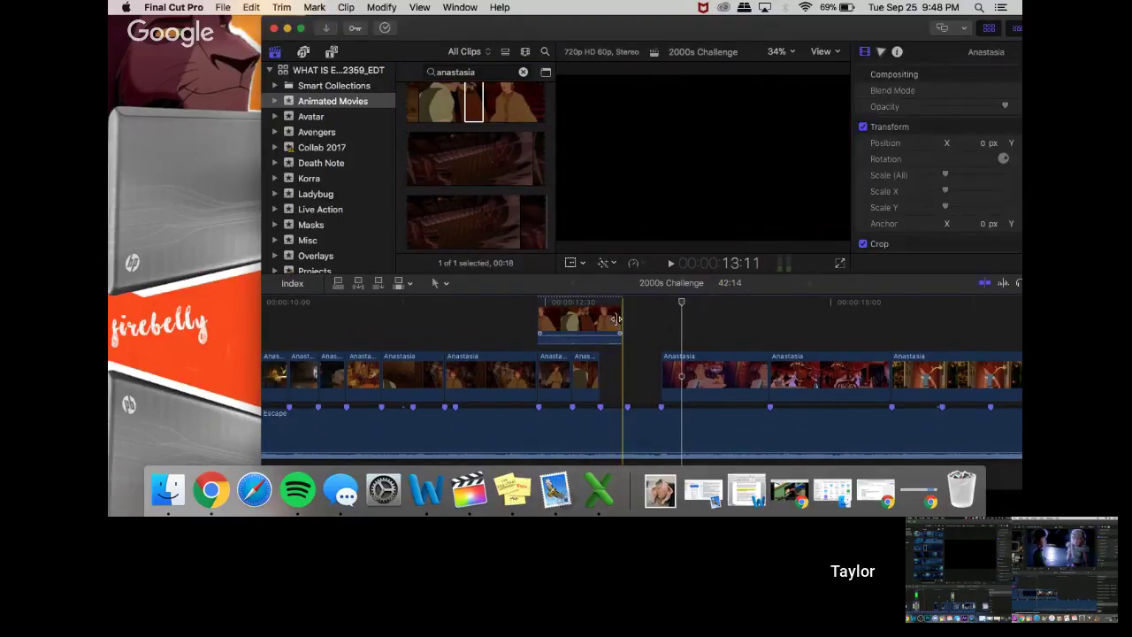
mouse_move(594, 325)
mouse_down()
mouse_move(618, 324)
mouse_move(561, 317)
mouse_move(597, 317)
mouse_up()
key(alt+super+Down)
drag(633, 375, 626, 376)
- Fill the gap before the cocktail glass shot with the handshake close-up and delete the detached audio of both new clips
click(502, 108)
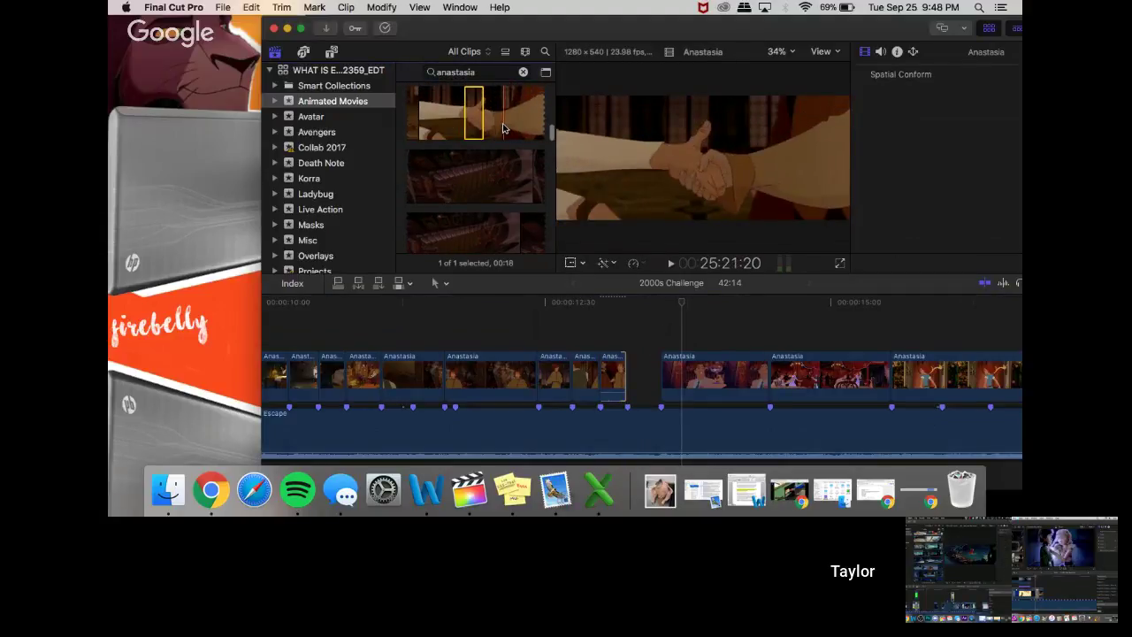
drag(504, 115, 643, 382)
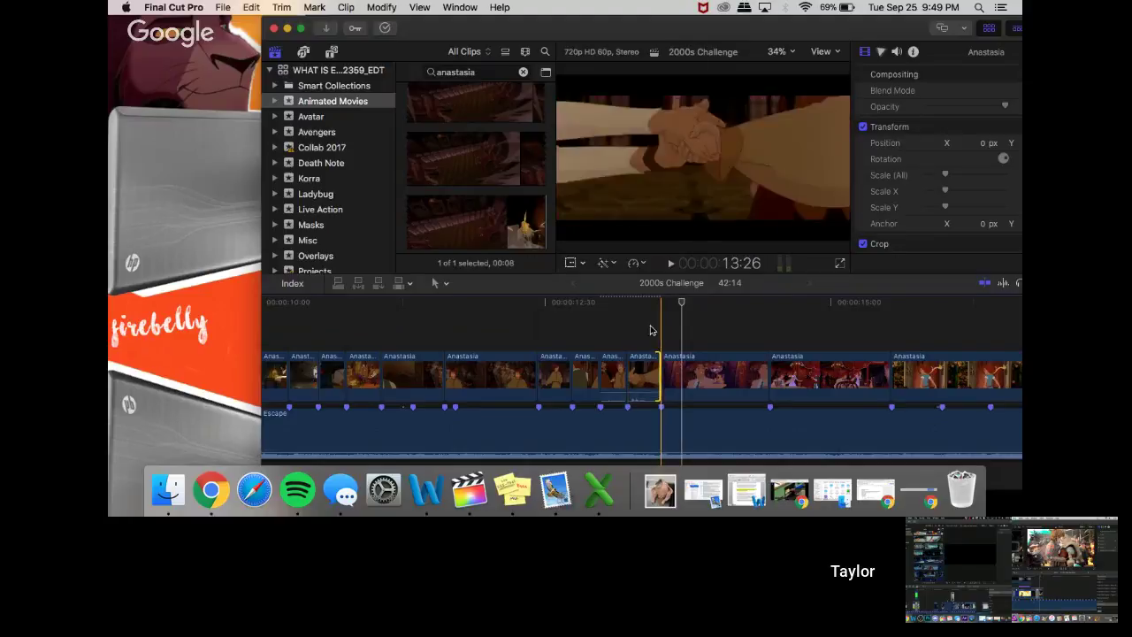
right_click(643, 383)
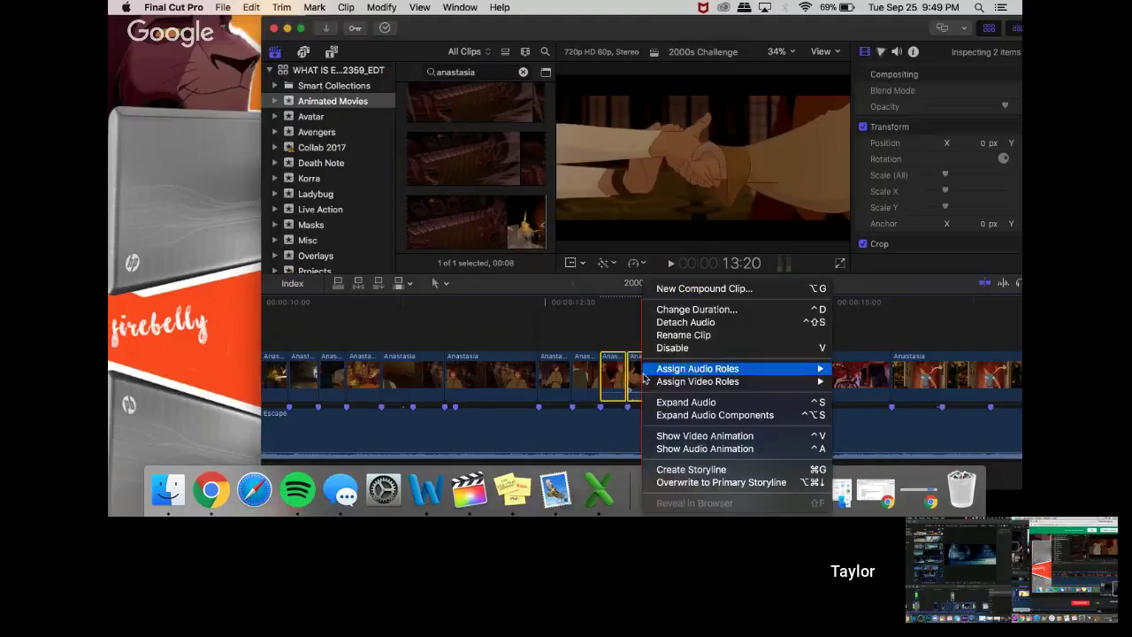
click(677, 321)
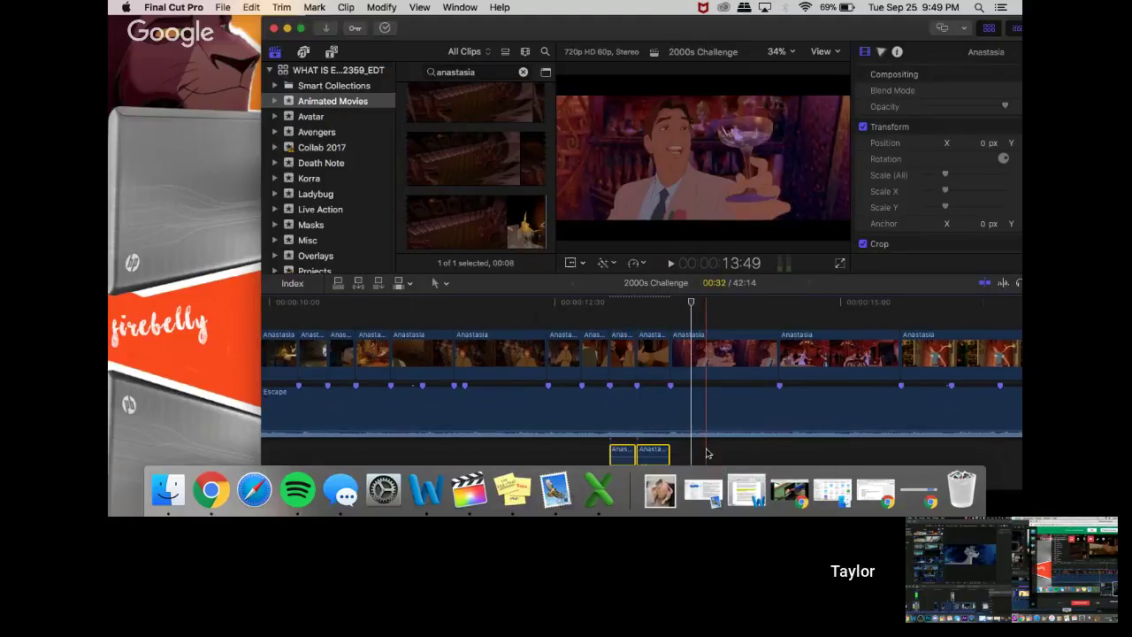
key(Delete)
- Play the whole 2000s Challenge edit from the start through to the final kiss shot
key(super+4)
key(super+minus)
key(super+minus)
key(super+minus)
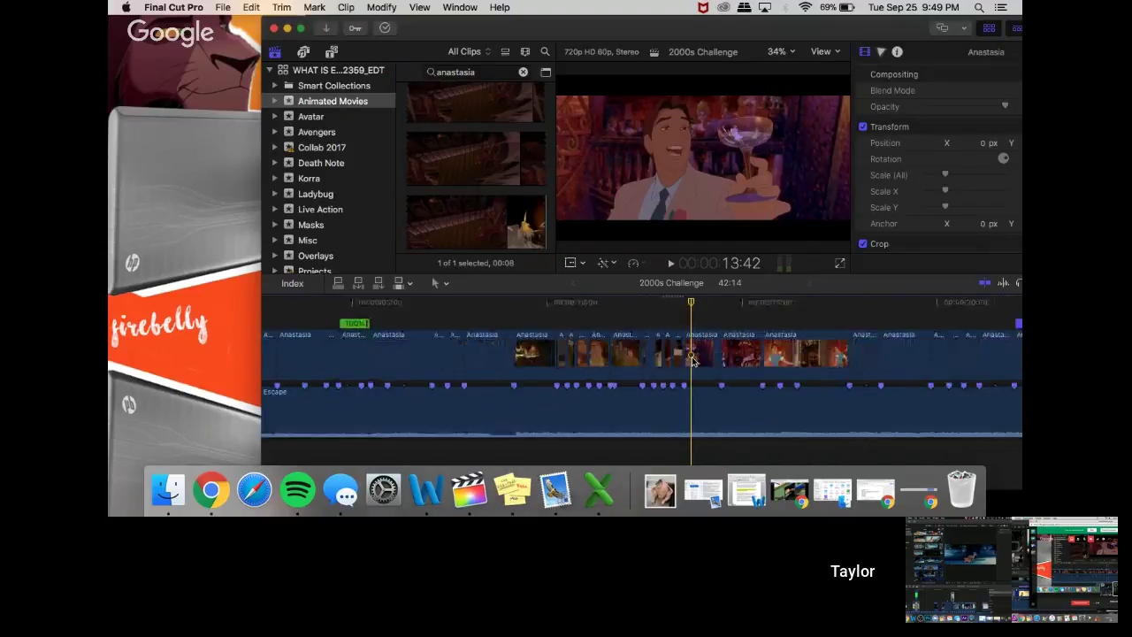
key(super+minus)
key(super+minus)
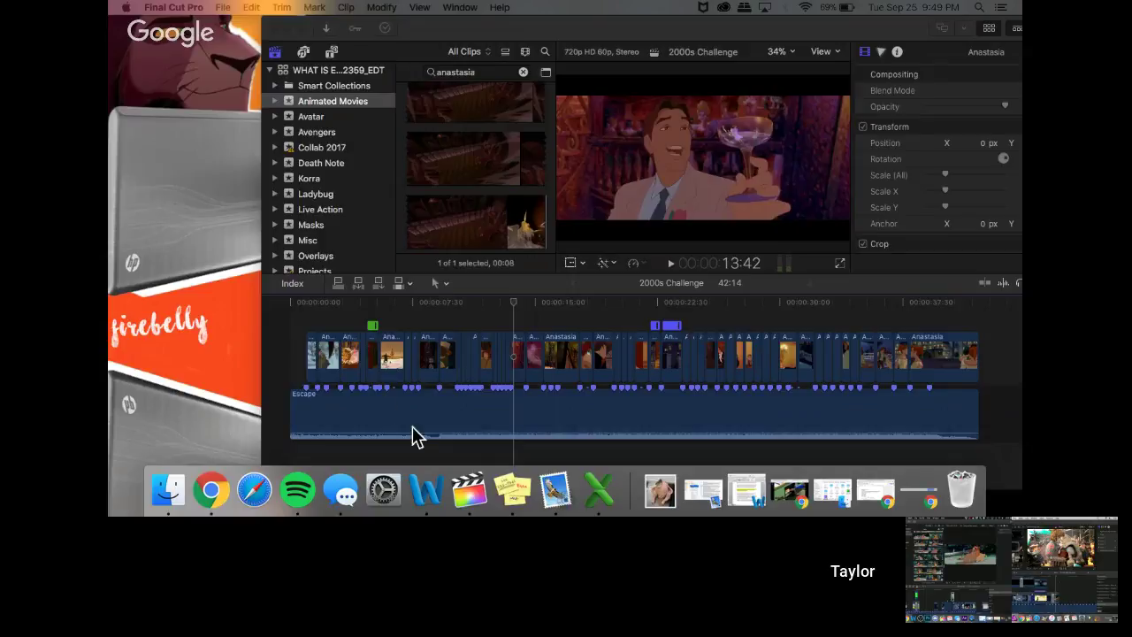
click(305, 321)
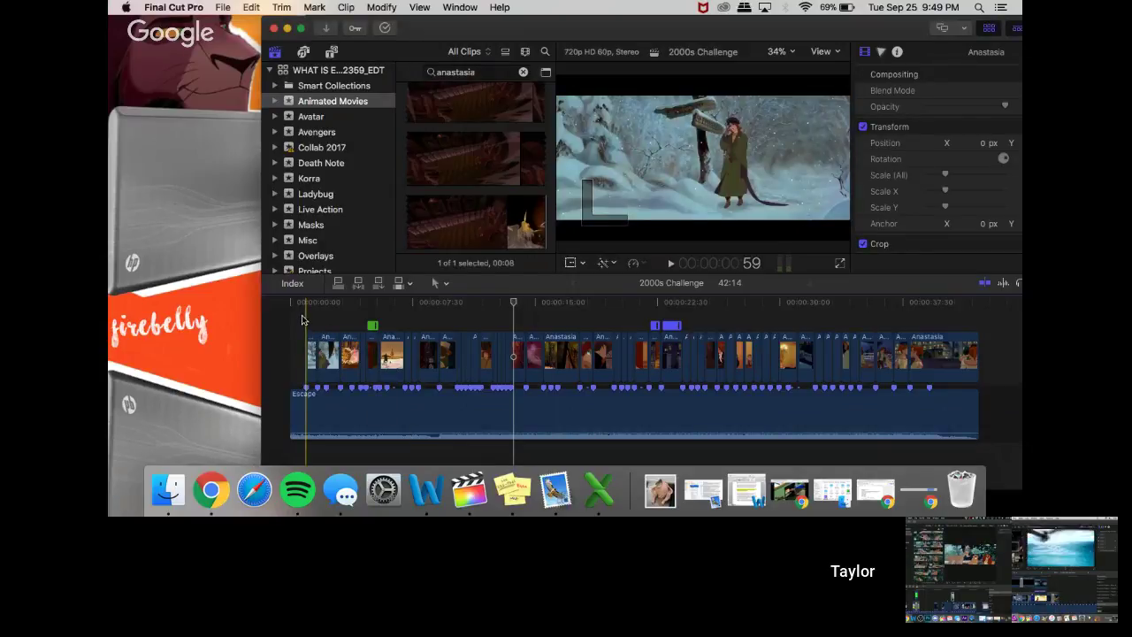
key(space)
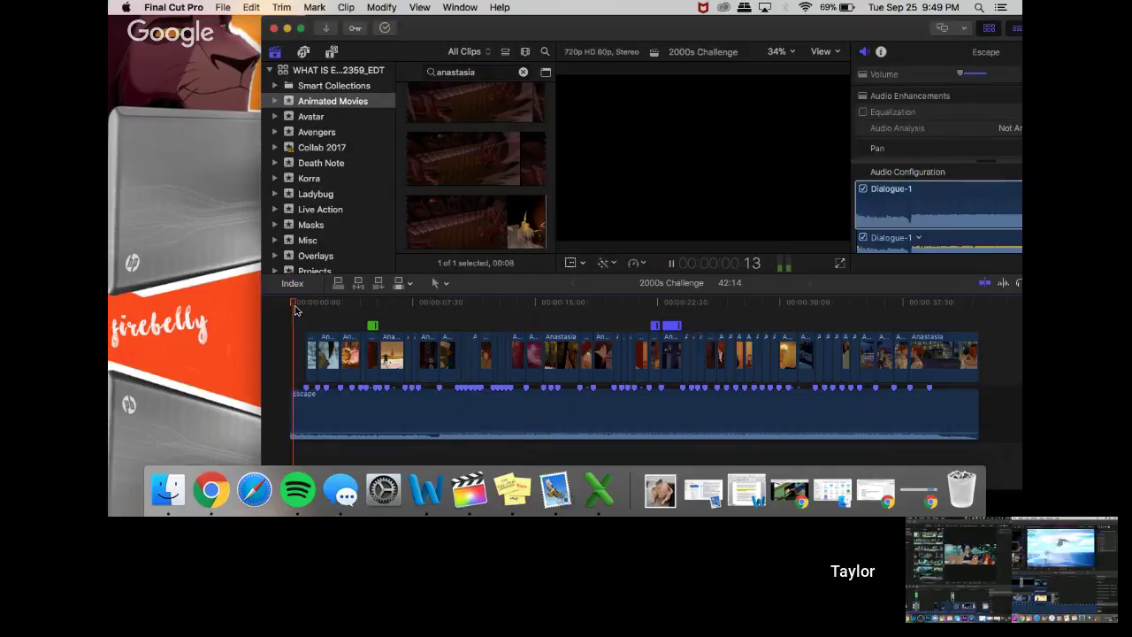
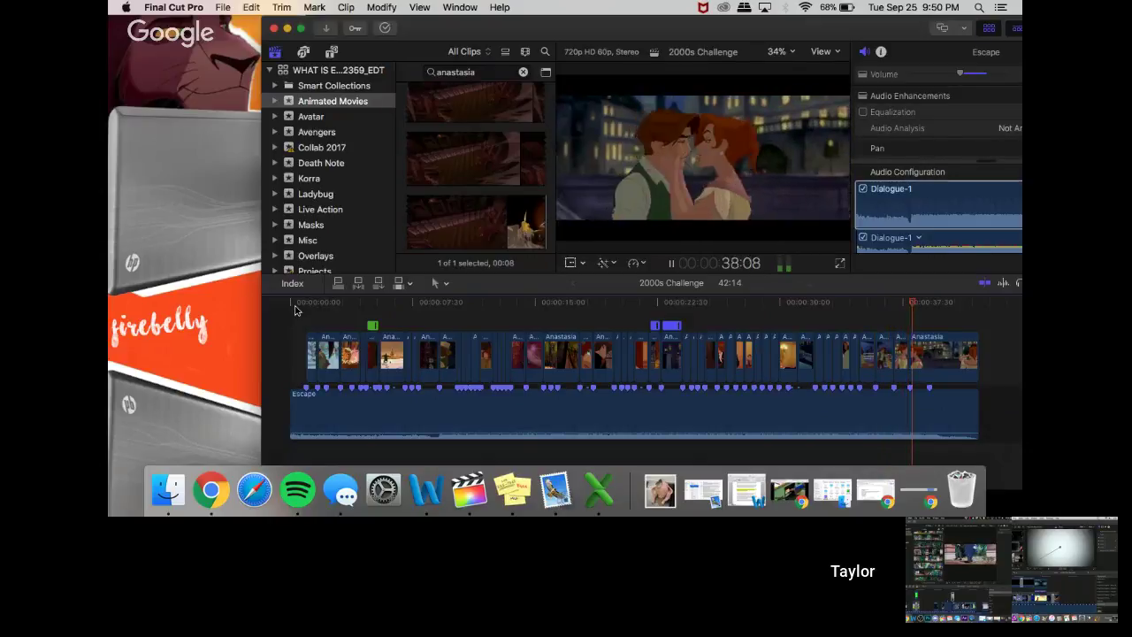
key(space)
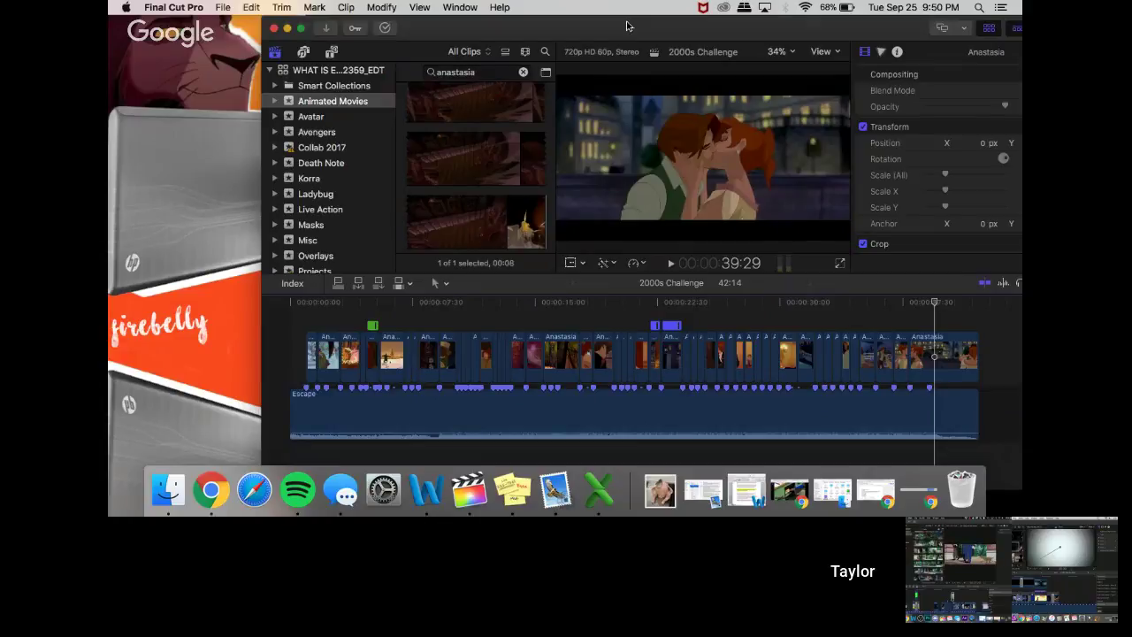
- Set Scale (All) to 135% for all the Anastasia clips in the timeline, with the inspector values fully in view
drag(627, 25, 577, 14)
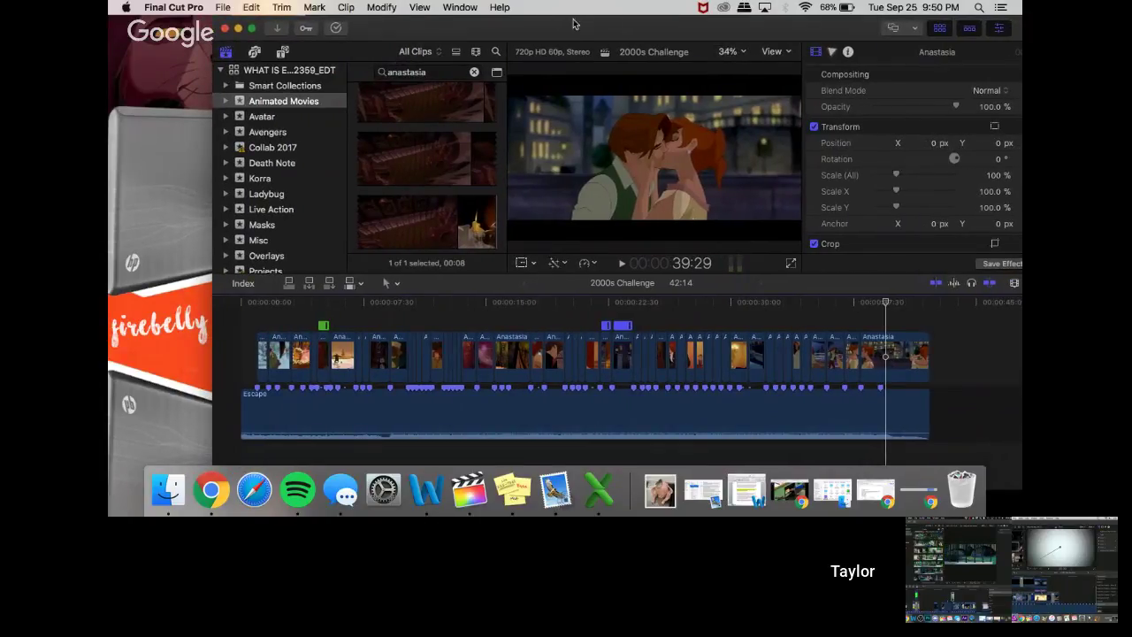
drag(581, 33, 529, 14)
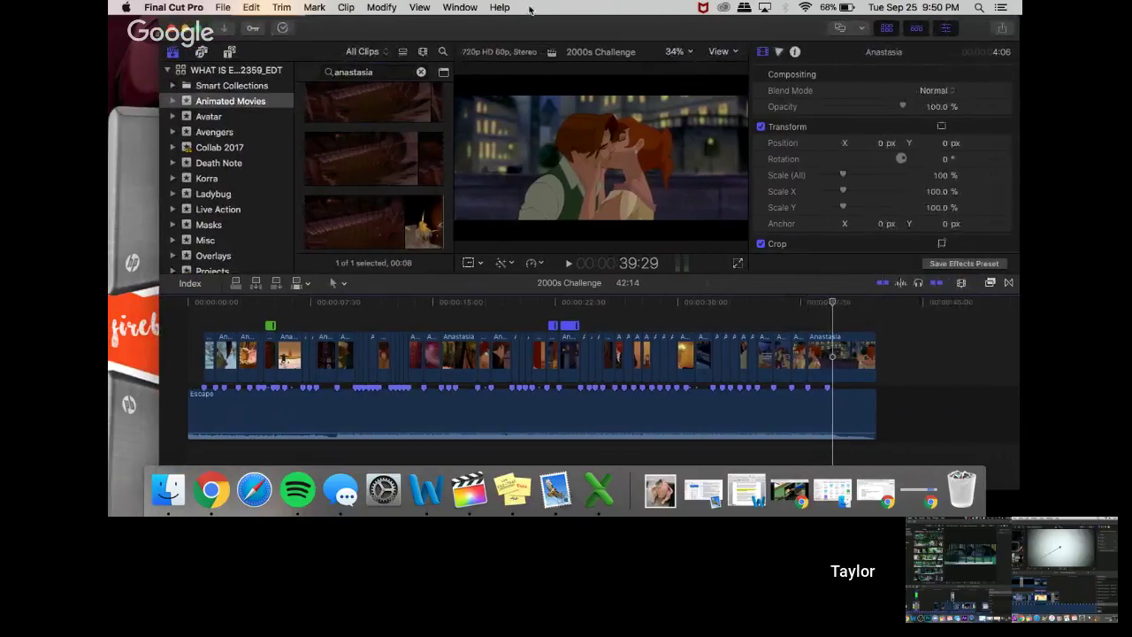
drag(896, 354, 209, 361)
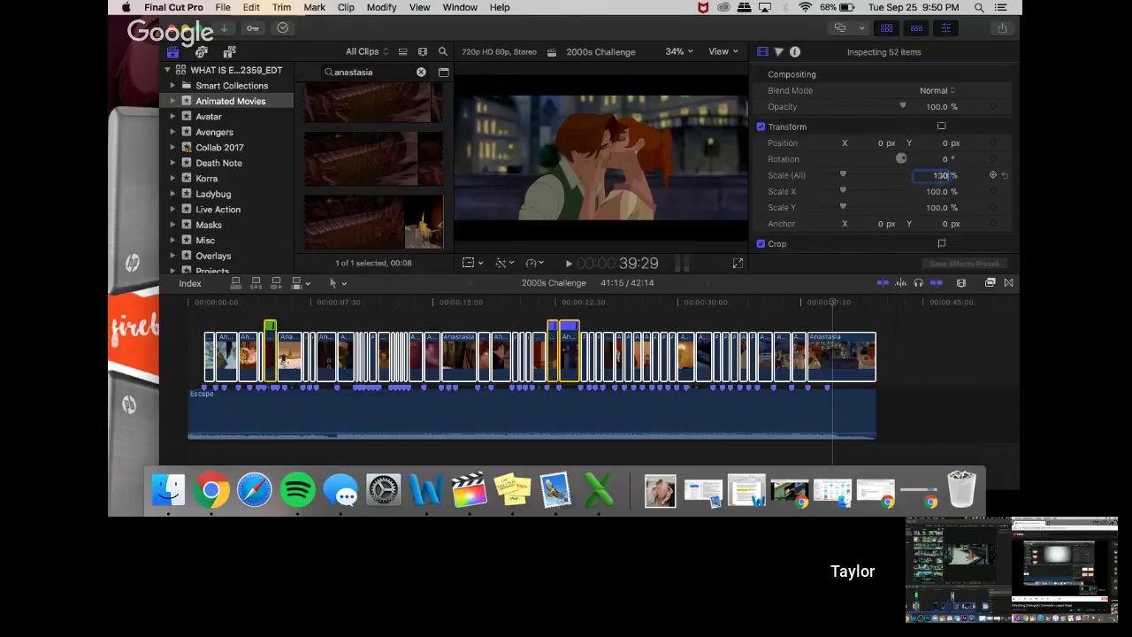
key(Return)
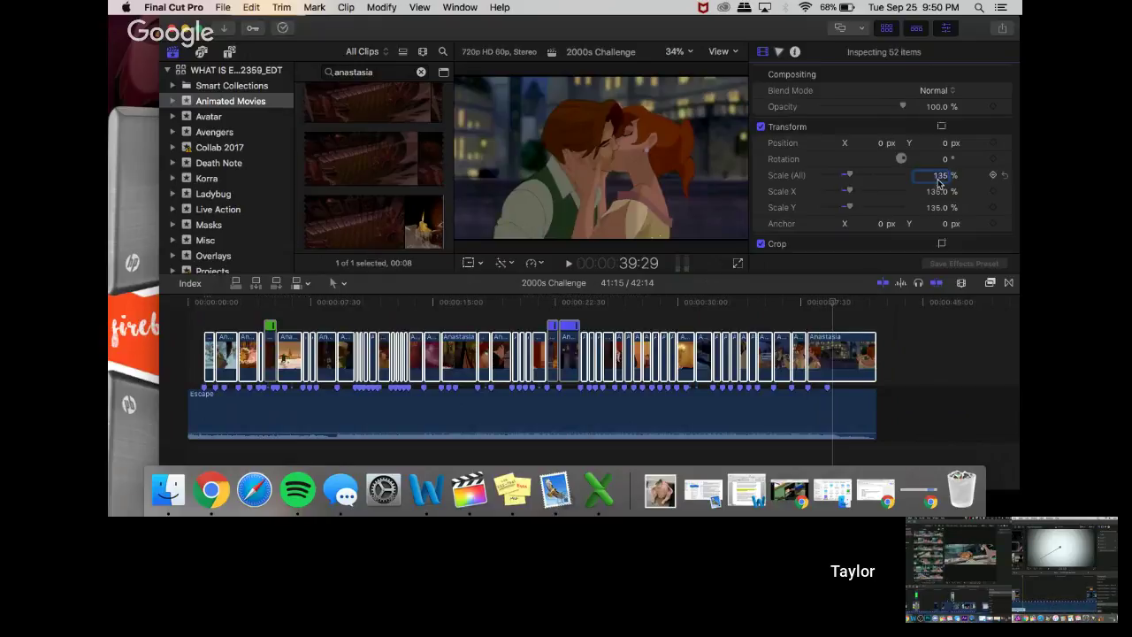
key(Return)
- Check the enlarged framing on the Dimitri and cocktail glass shots and play the opening snow shots
drag(483, 305, 457, 312)
click(387, 317)
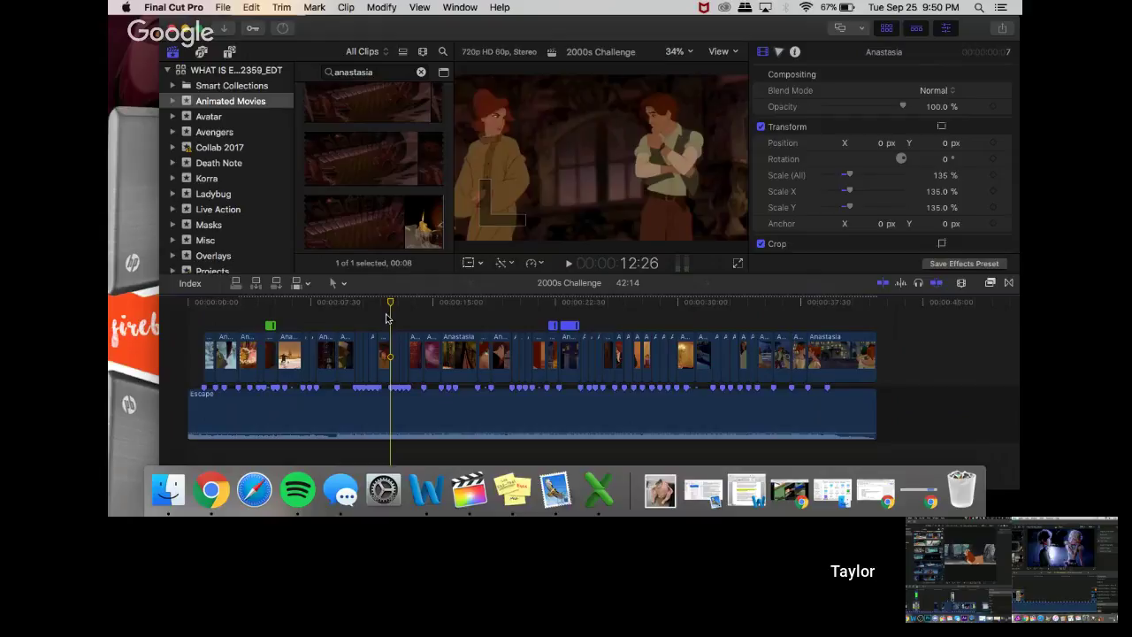
key(shift+z)
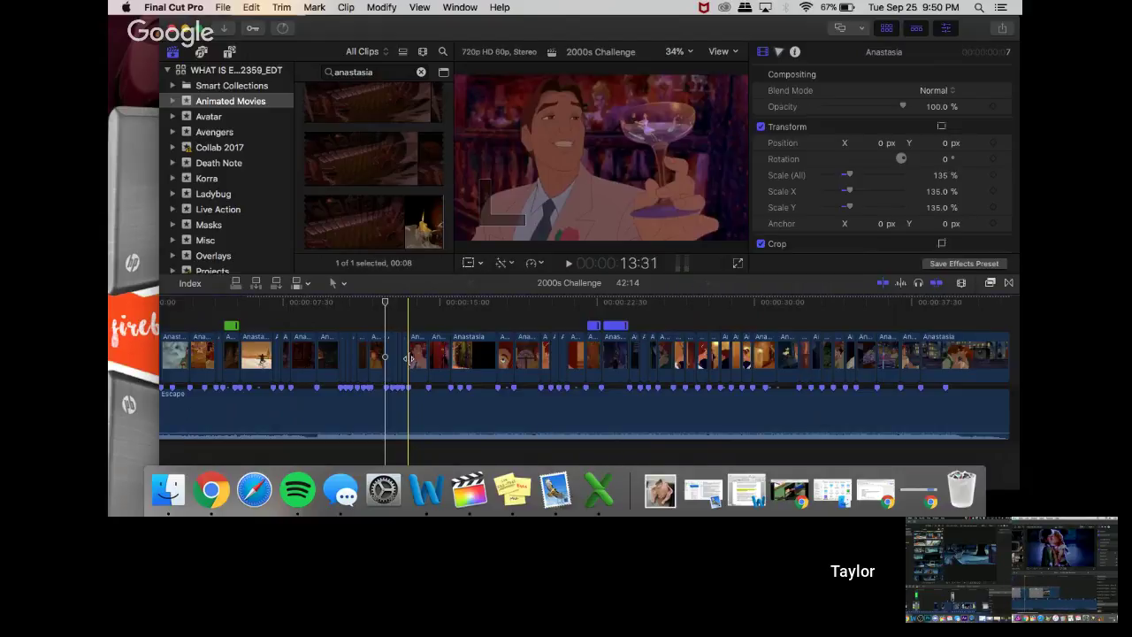
scroll(420, 349, left, 3)
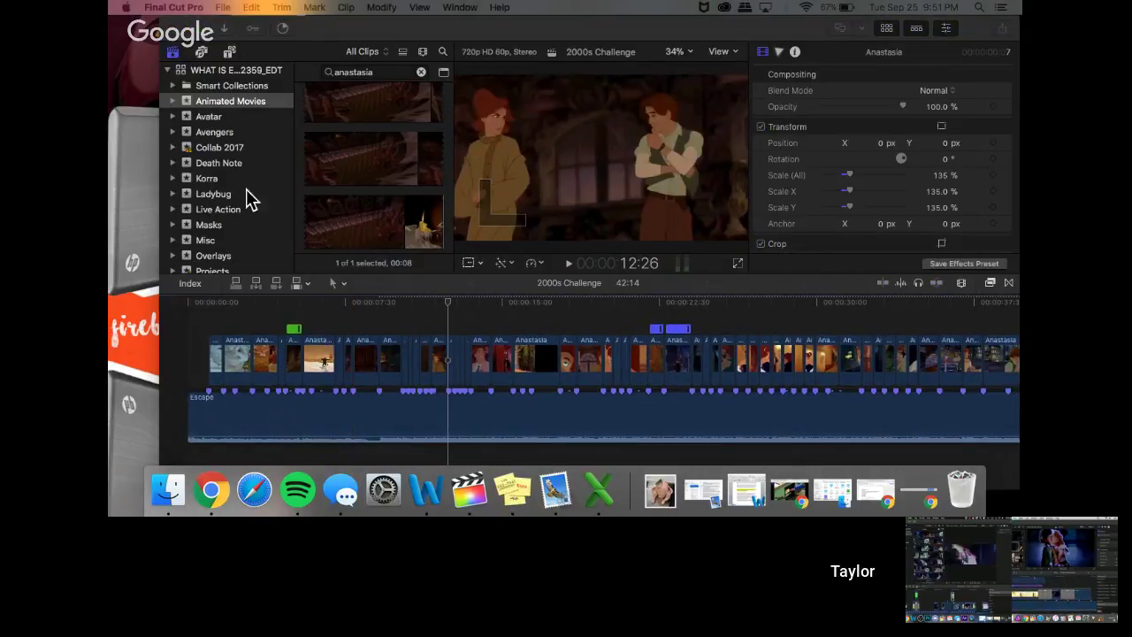
click(246, 326)
click(204, 305)
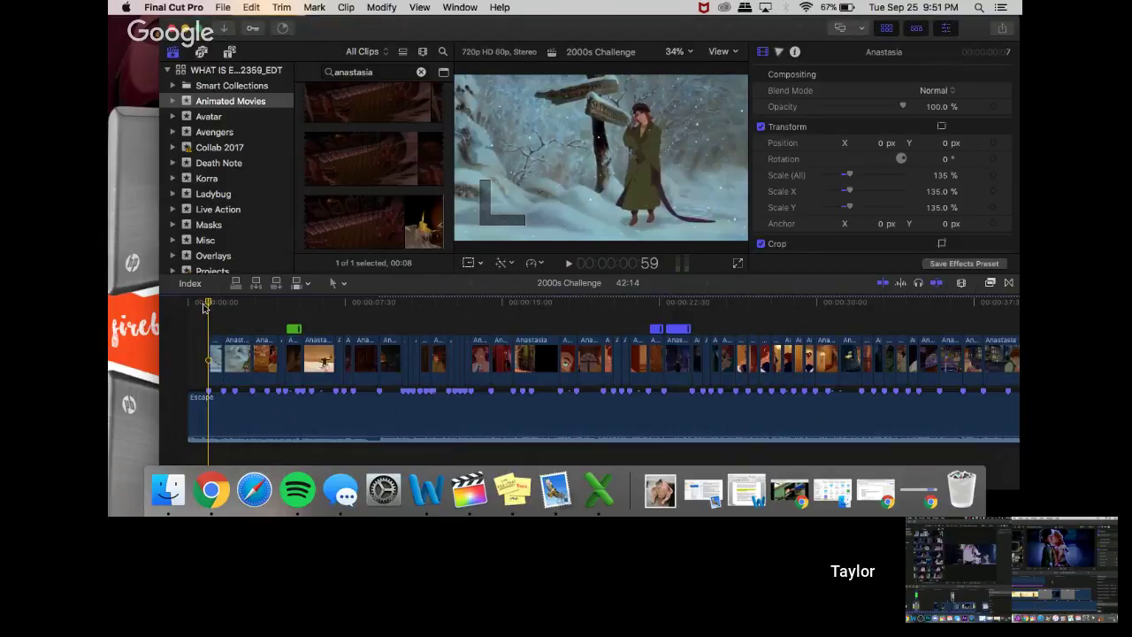
key(space)
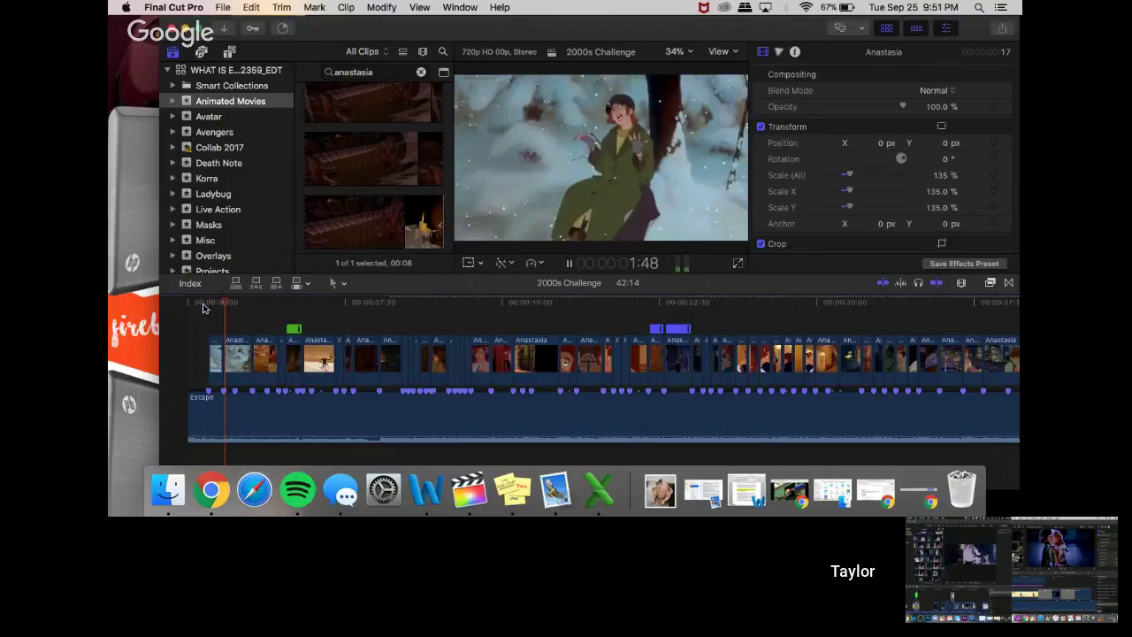
- Show the transitions browser and hide the Dock, with the editing window moved fully into view
click(1009, 284)
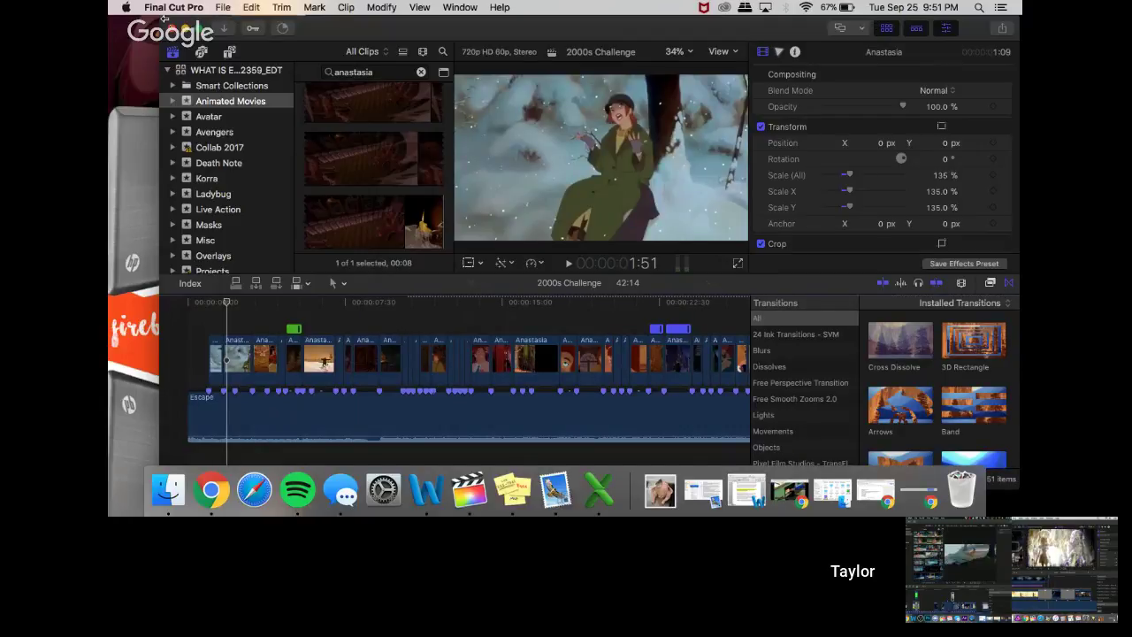
drag(156, 19, 165, 39)
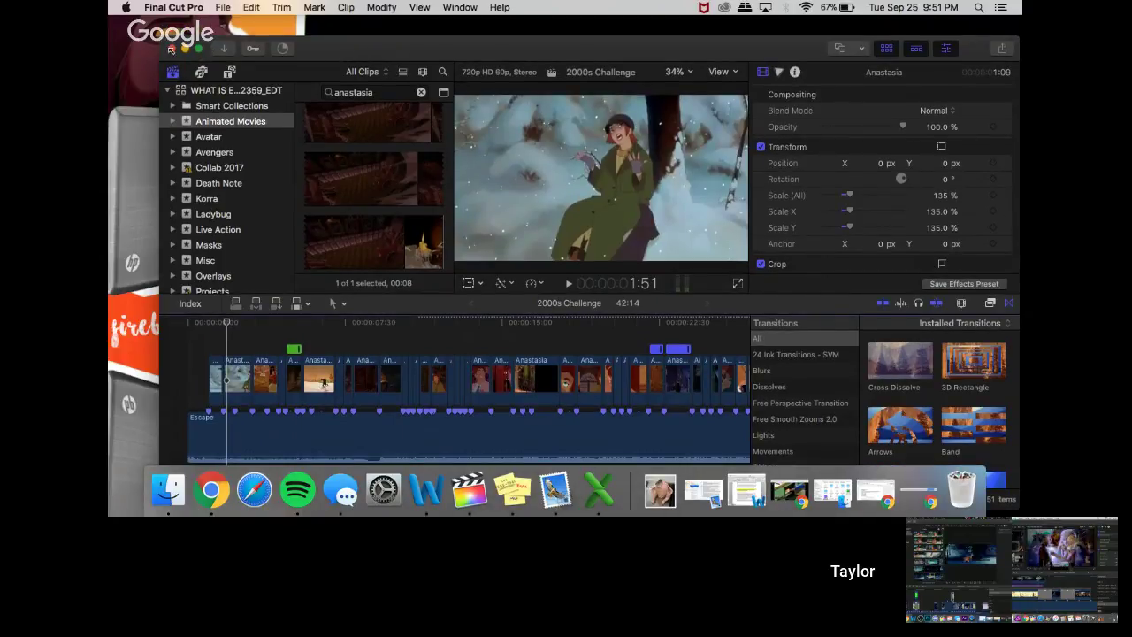
drag(379, 45, 362, 5)
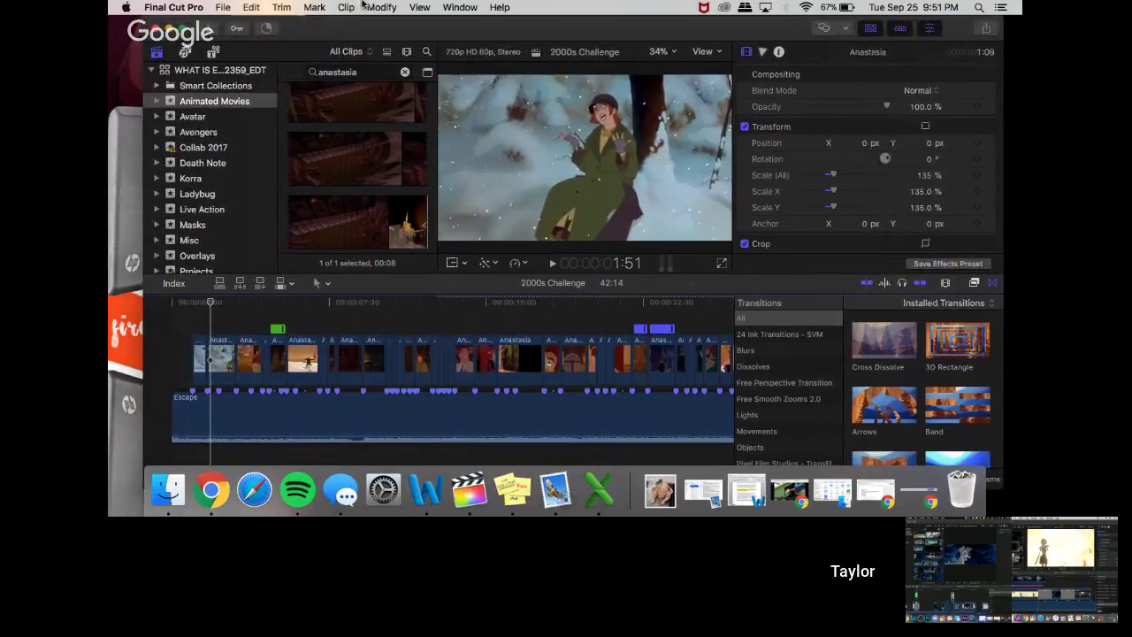
key(super+alt+d)
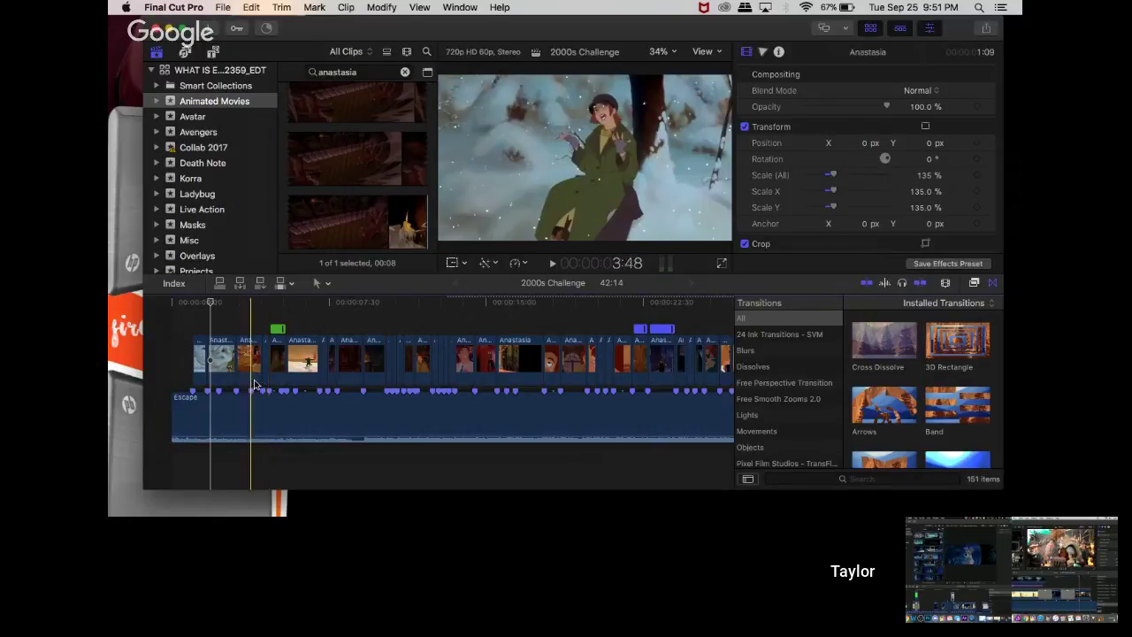
- Replay the opening snow shots at closer timeline magnification up to the beat marker within the second clip
key(super+equal)
key(super+equal)
key(super+equal)
key(super+equal)
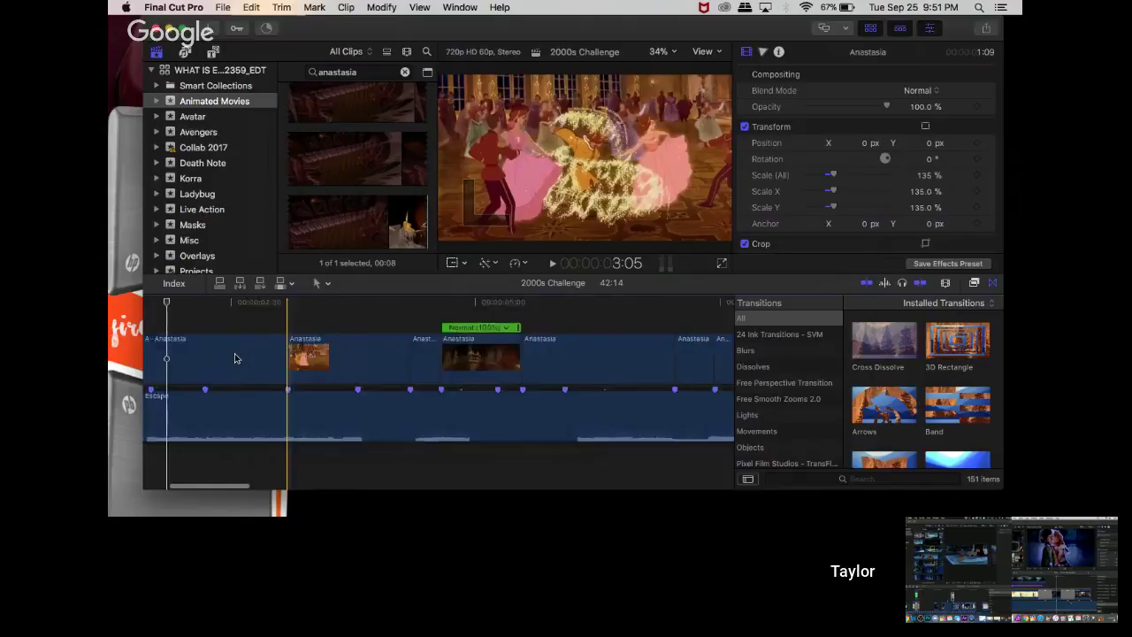
scroll(234, 358, left, 5)
click(240, 304)
key(space)
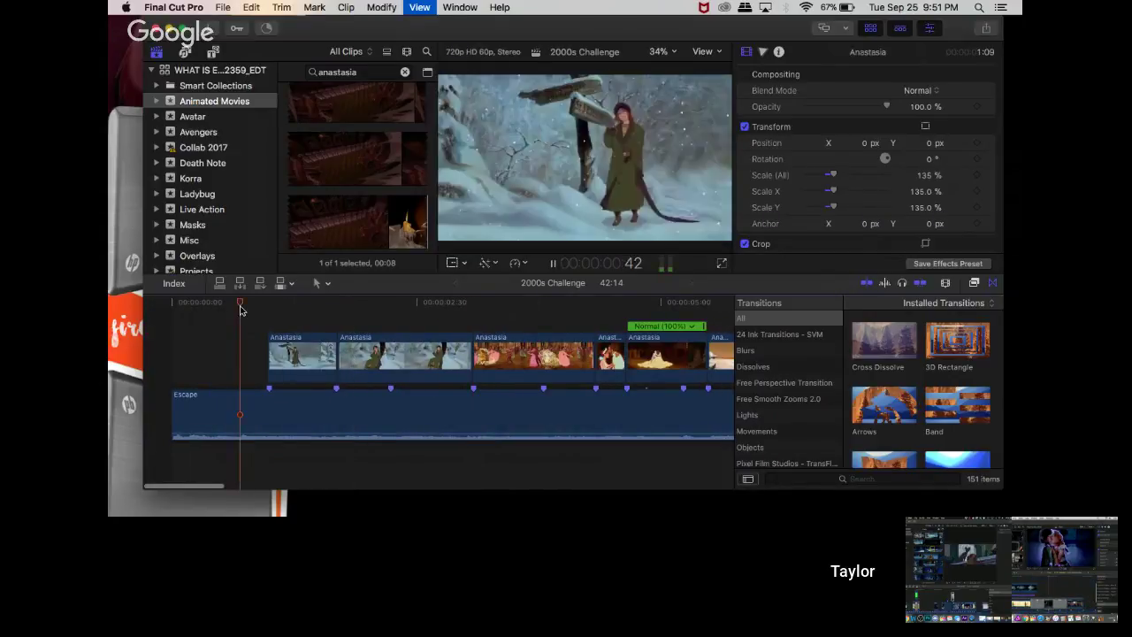
key(space)
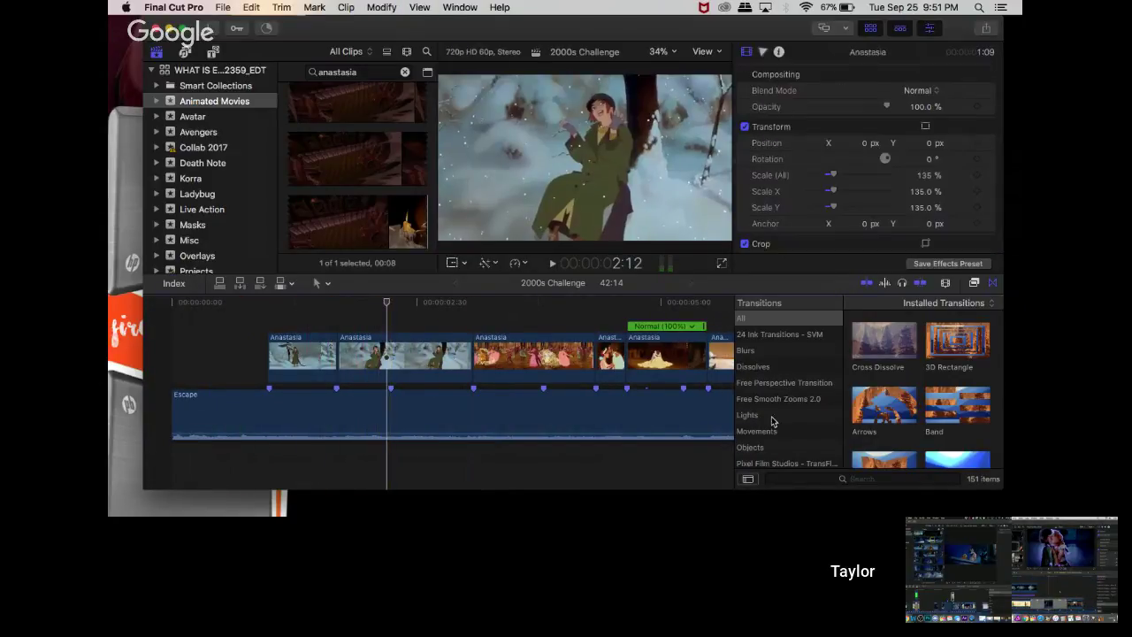
- Browse the transition categories and preview samples such as Movements, TransFlash, Blurs, Stylized, Vlog Transitions, Smooth Zooms and Perspective
click(773, 417)
click(772, 432)
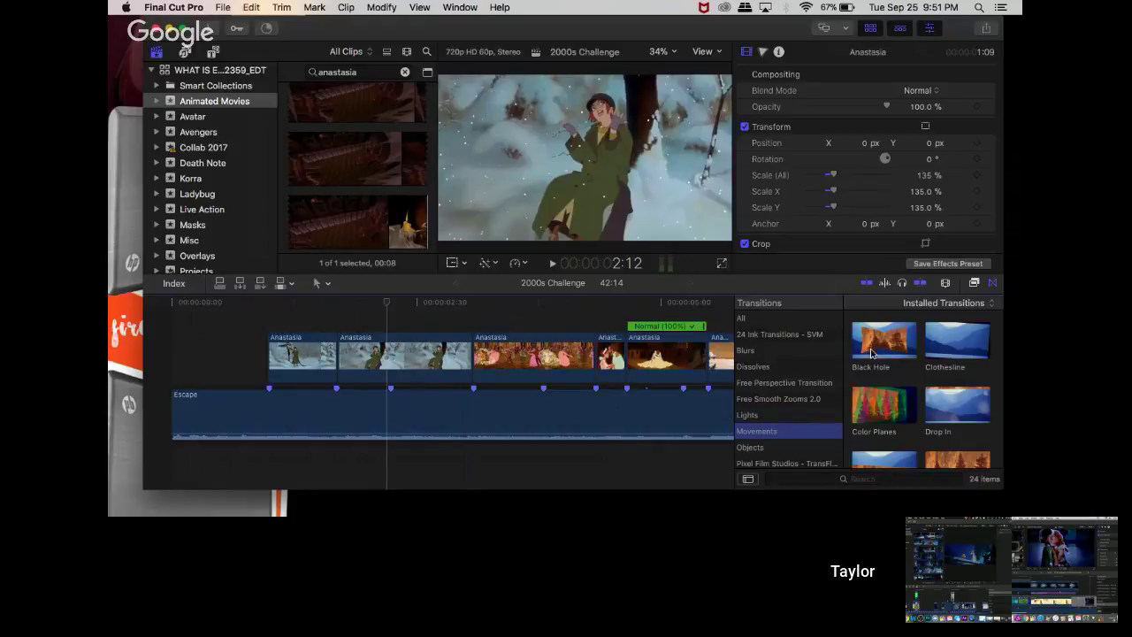
scroll(779, 407, down, 1)
click(766, 450)
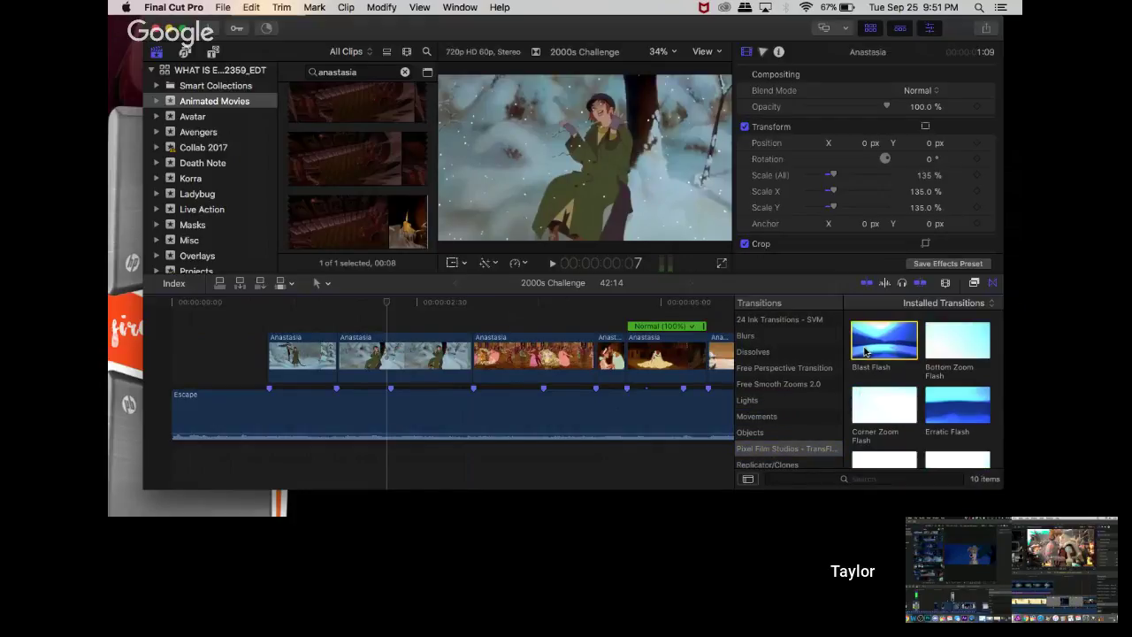
scroll(769, 343, up, 1)
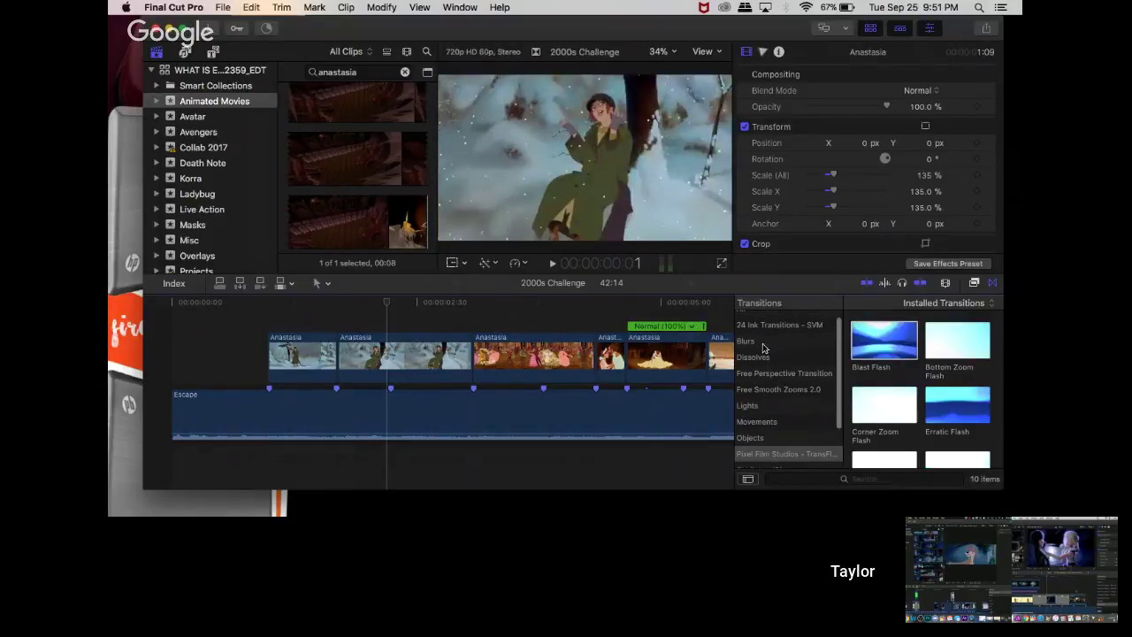
click(766, 344)
scroll(763, 393, down, 2)
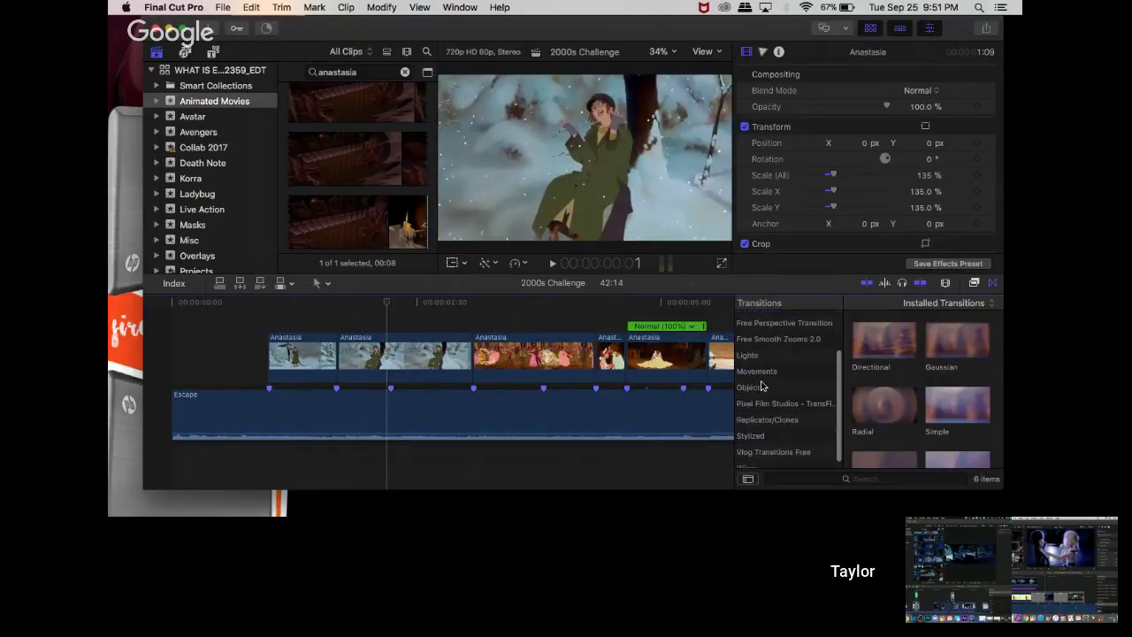
click(768, 446)
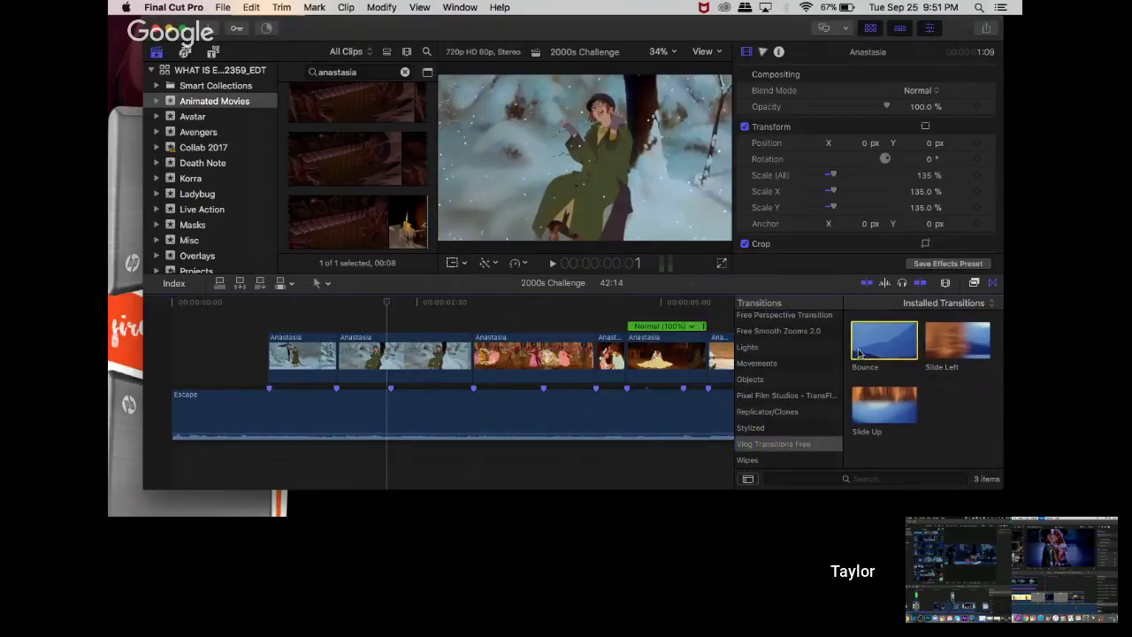
click(770, 461)
click(748, 428)
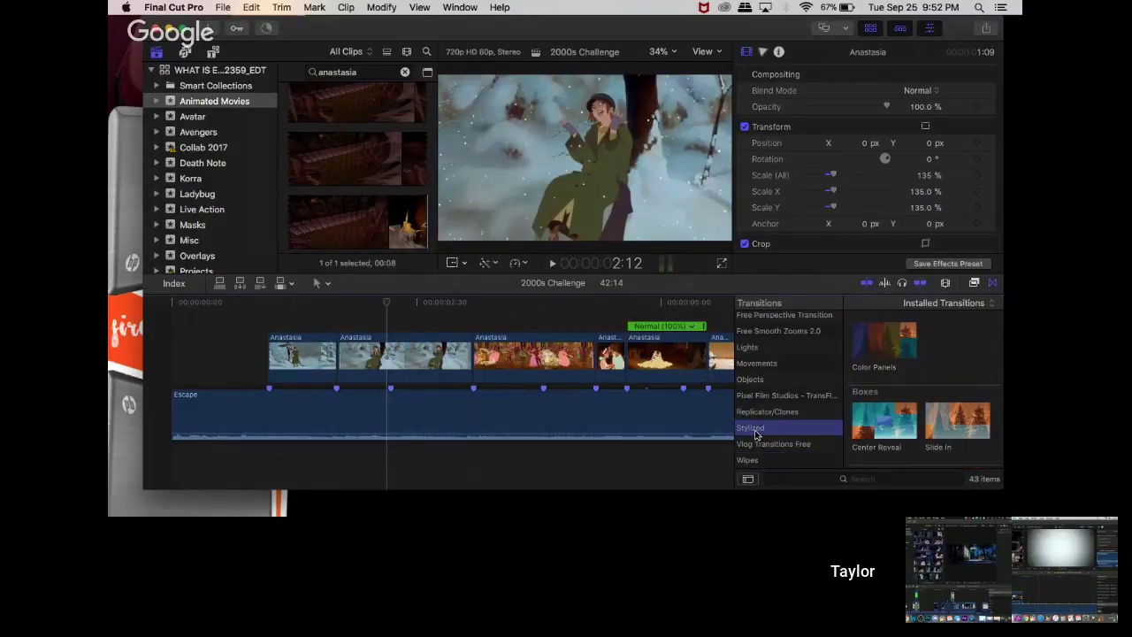
click(760, 411)
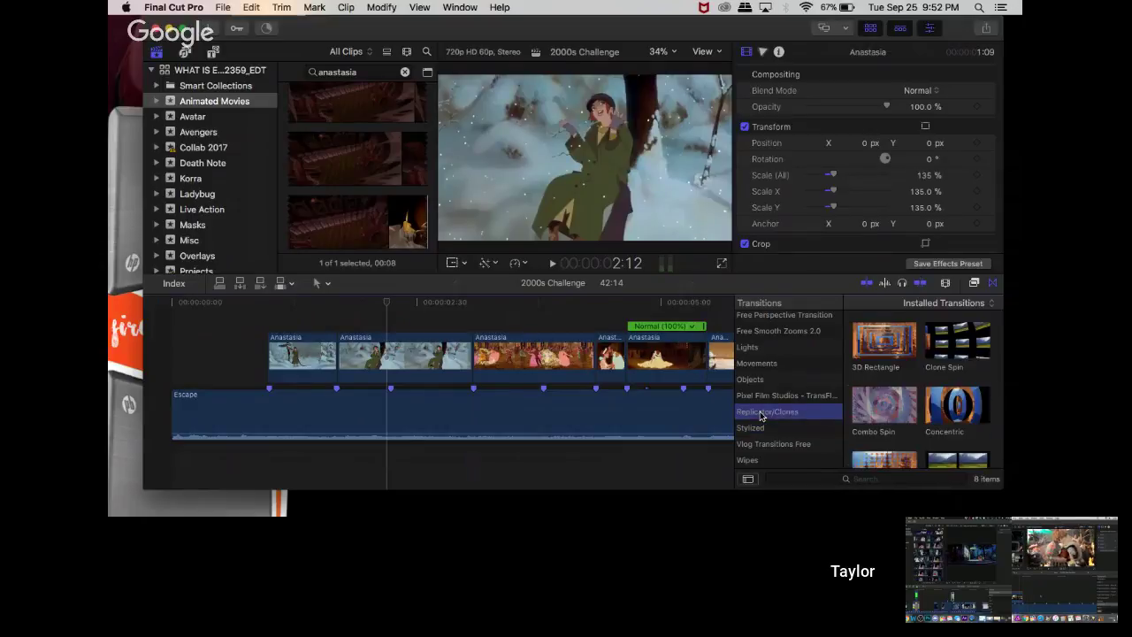
click(769, 398)
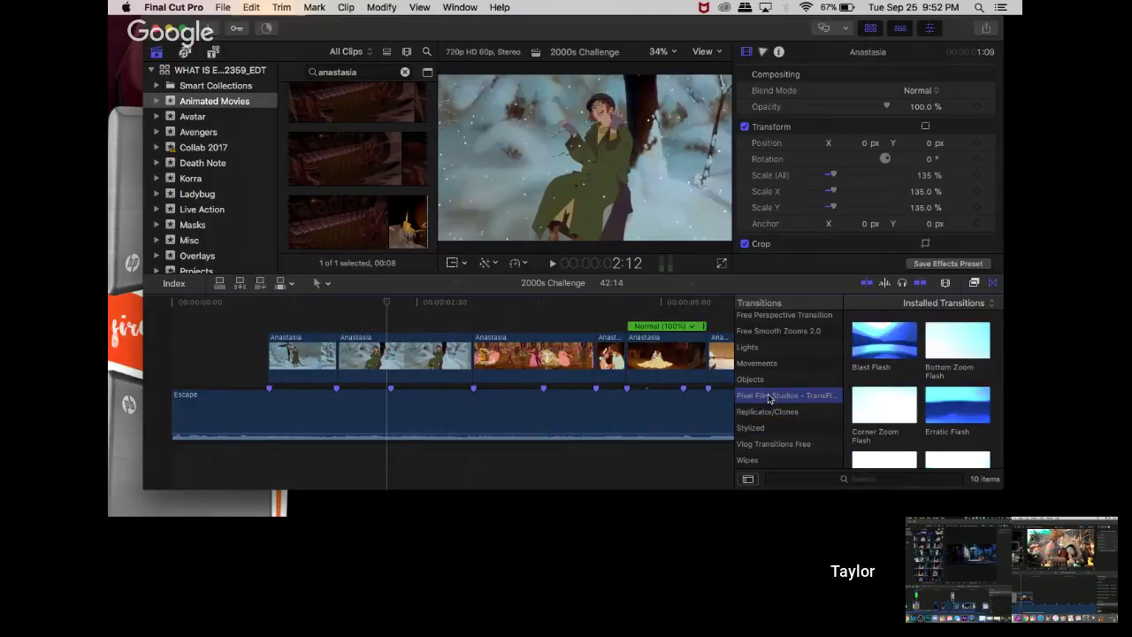
click(770, 380)
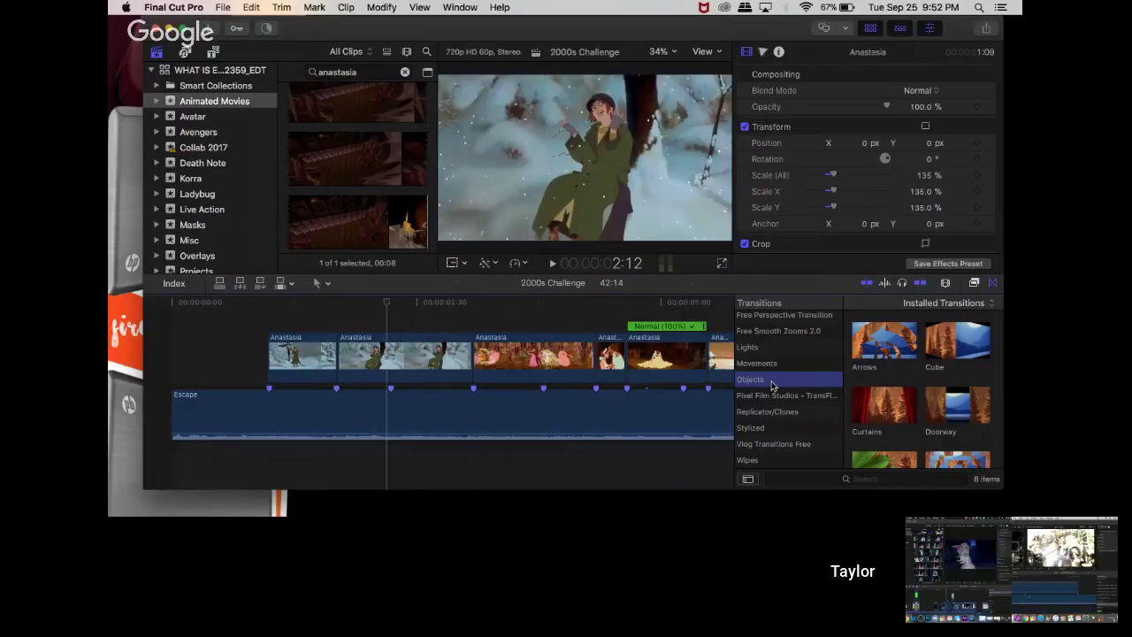
click(771, 363)
scroll(771, 364, up, 1)
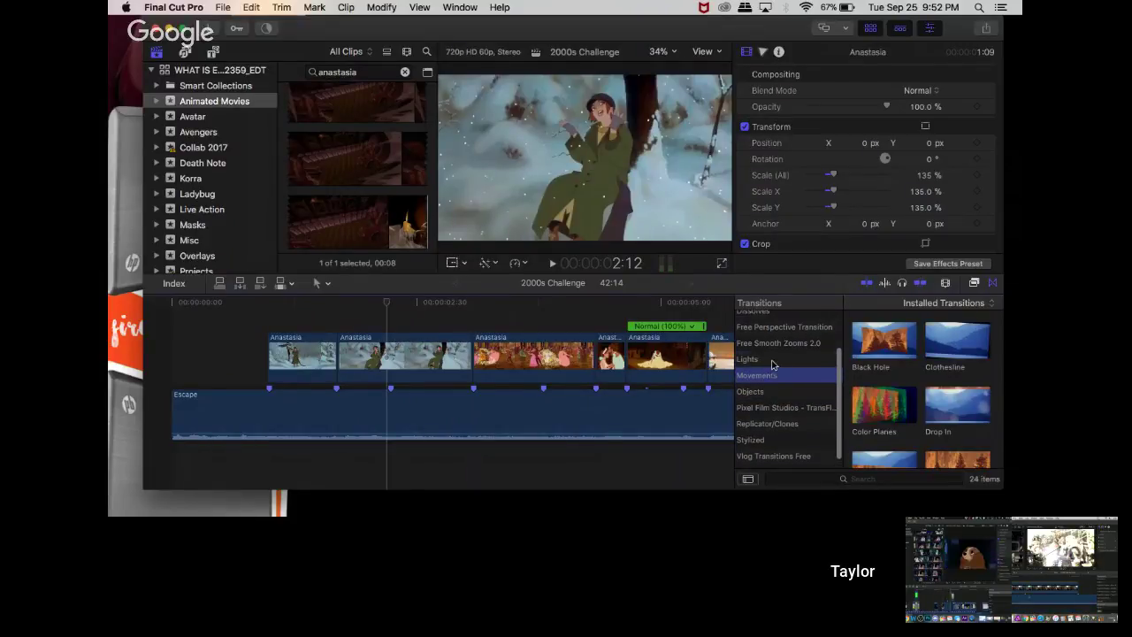
scroll(774, 358, up, 1)
click(777, 352)
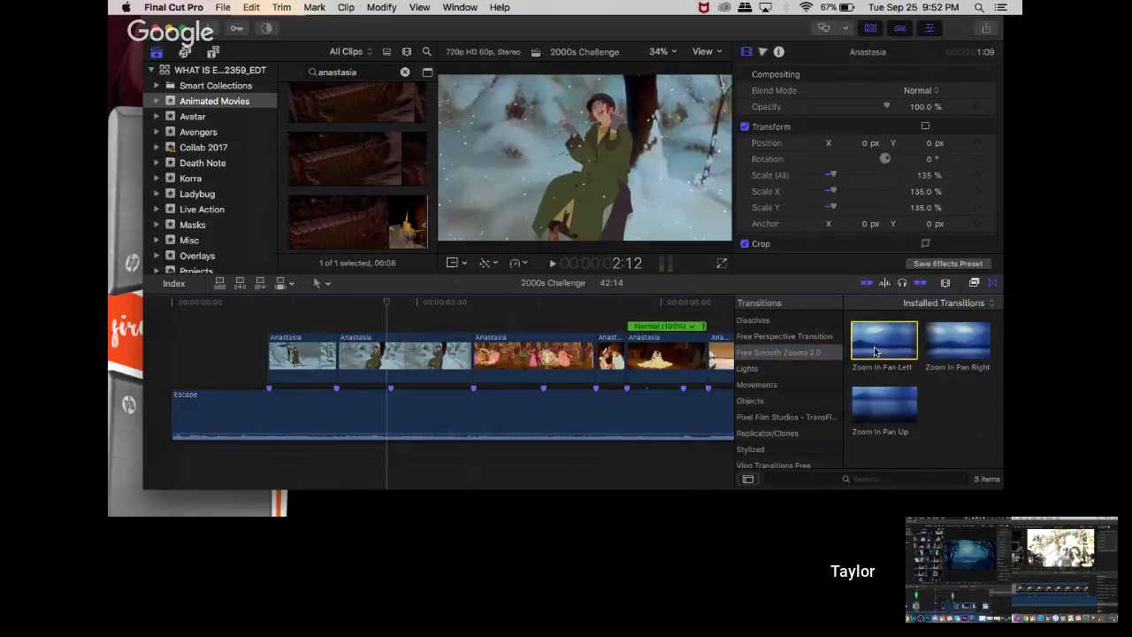
click(755, 340)
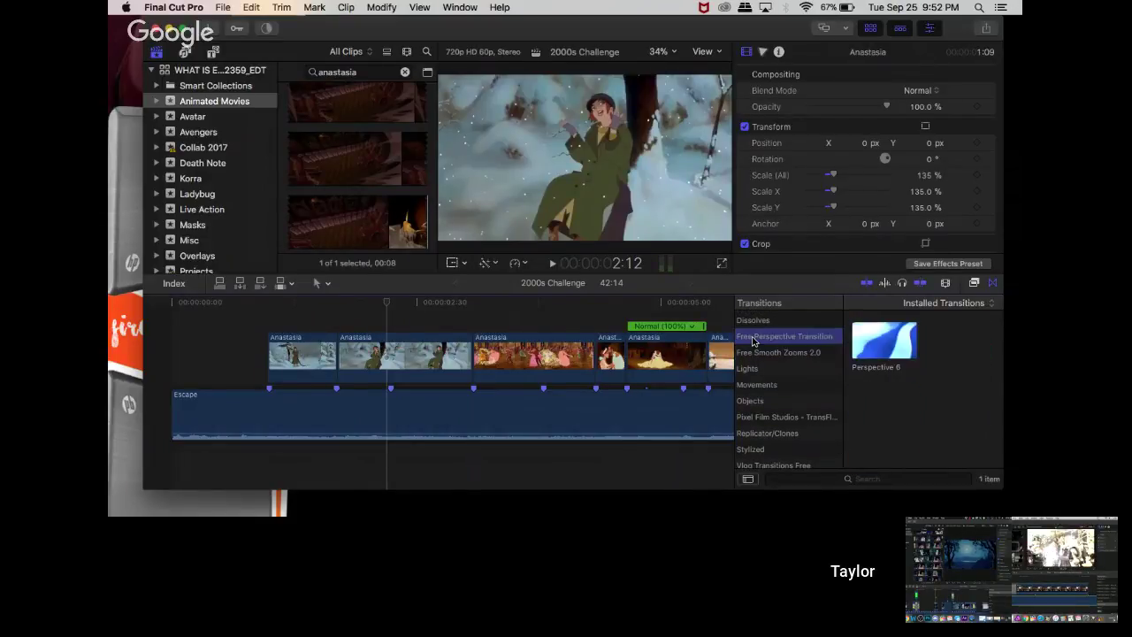
scroll(769, 330, up, 1)
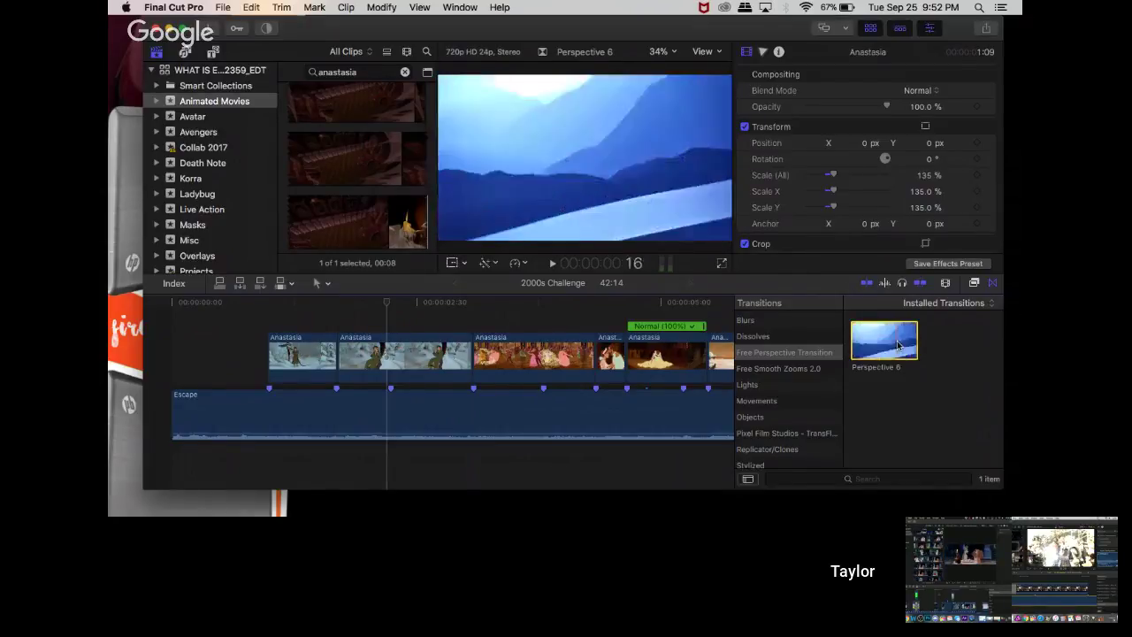
- Add a Directional blur transition between the two snow clips, removing the one before the ballroom clip and shortening it around the beat marker
click(779, 336)
scroll(774, 338, up, 2)
click(771, 338)
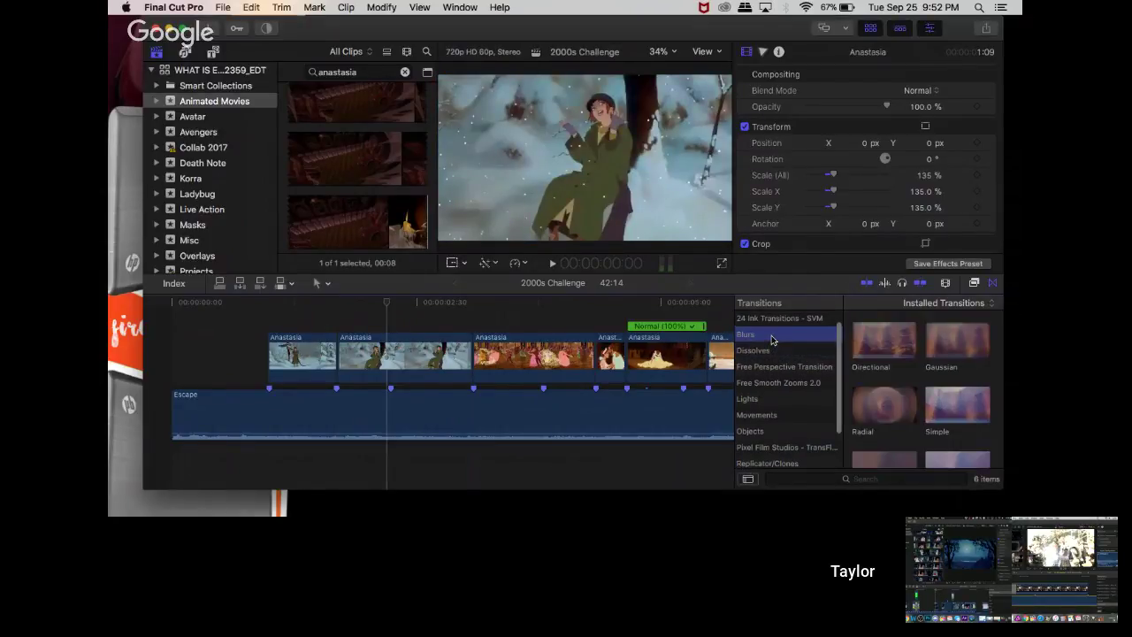
scroll(796, 343, up, 1)
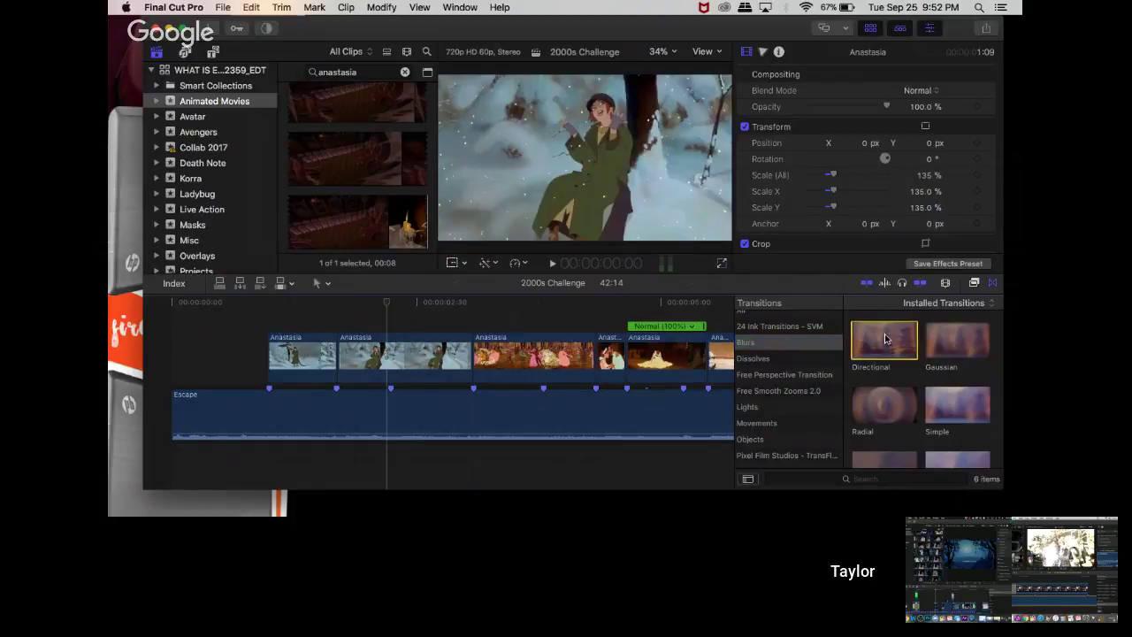
drag(885, 338, 478, 363)
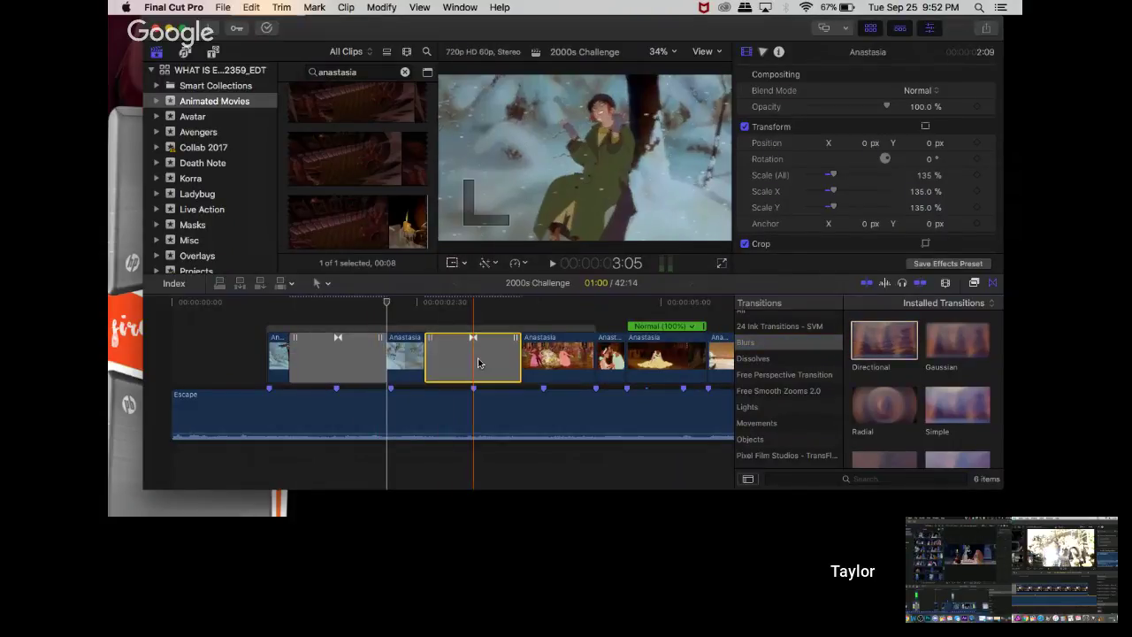
key(Delete)
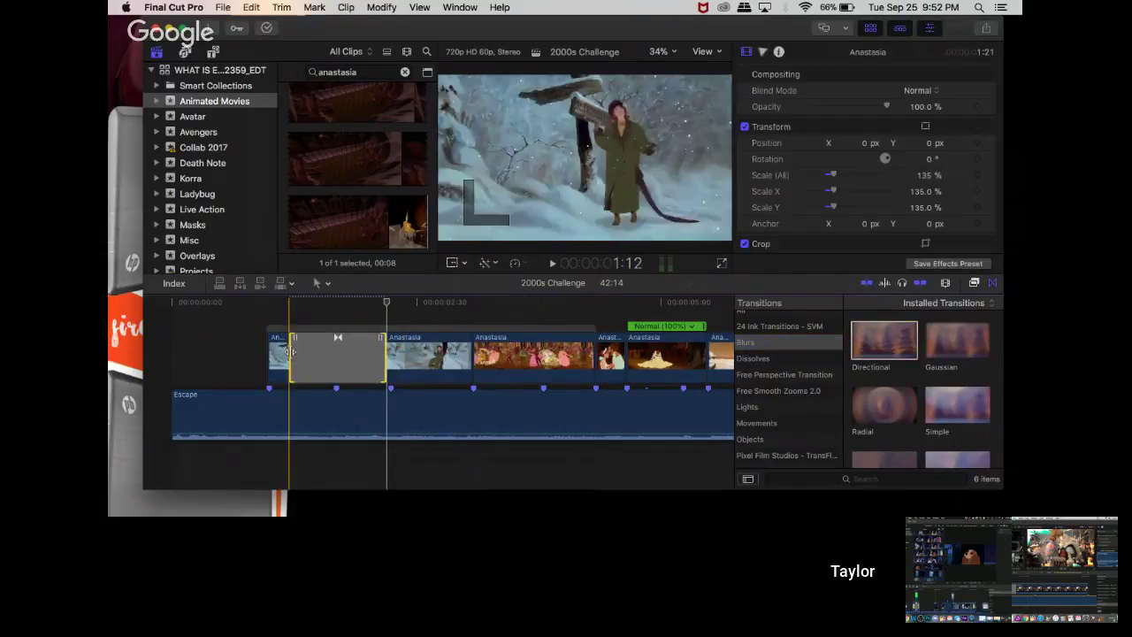
drag(293, 354, 332, 353)
- Play the snow shots through the blur transition, stopping at the beat marker within the ballroom clip
click(311, 321)
key(space)
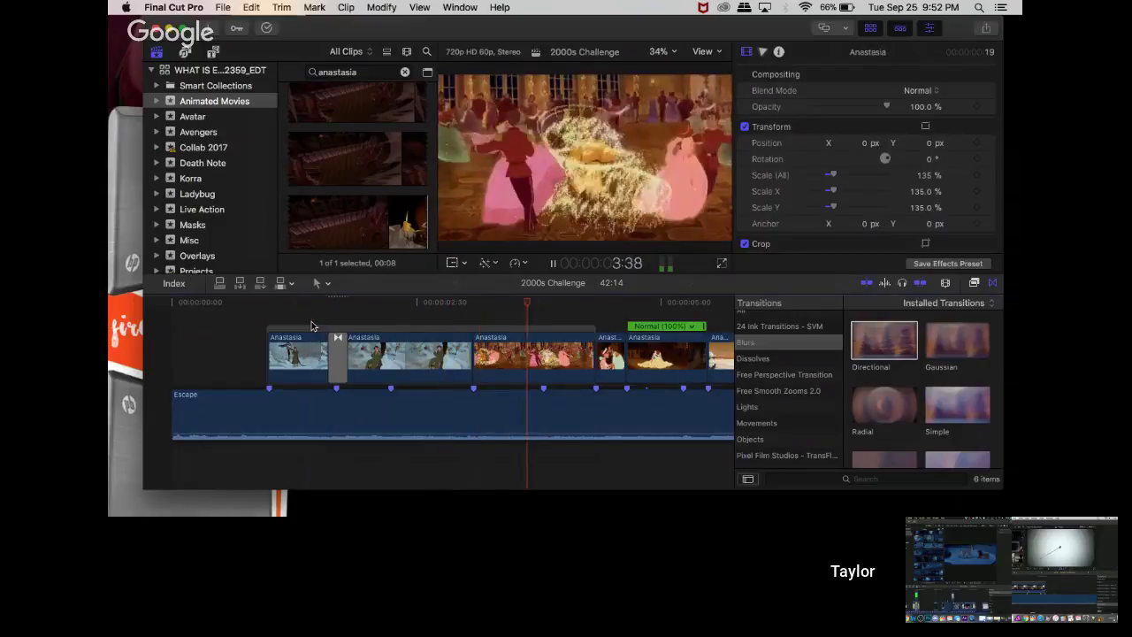
key(space)
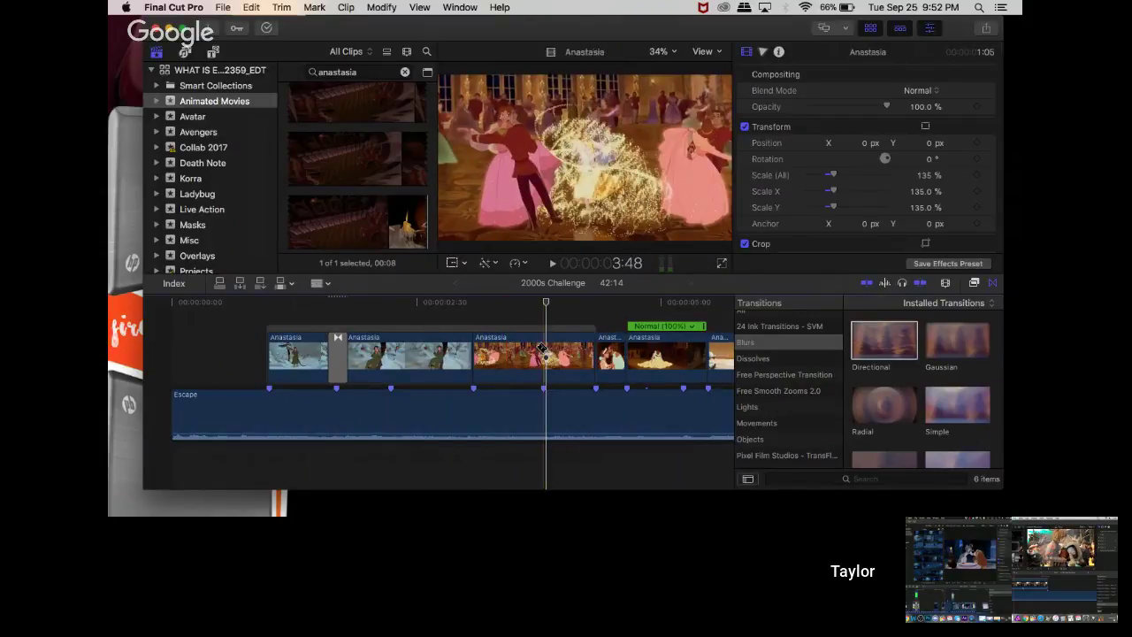
- Split the ballroom clip at the beat marker and place a 17-frame Cross Dissolve over the cut
click(543, 349)
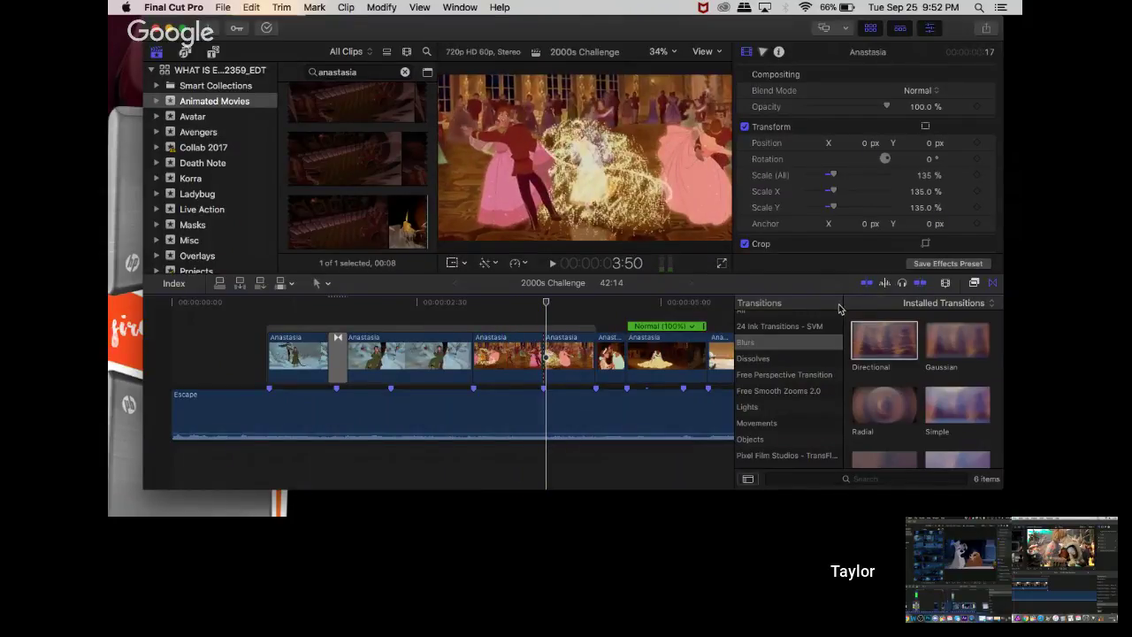
scroll(781, 324, up, 1)
click(752, 317)
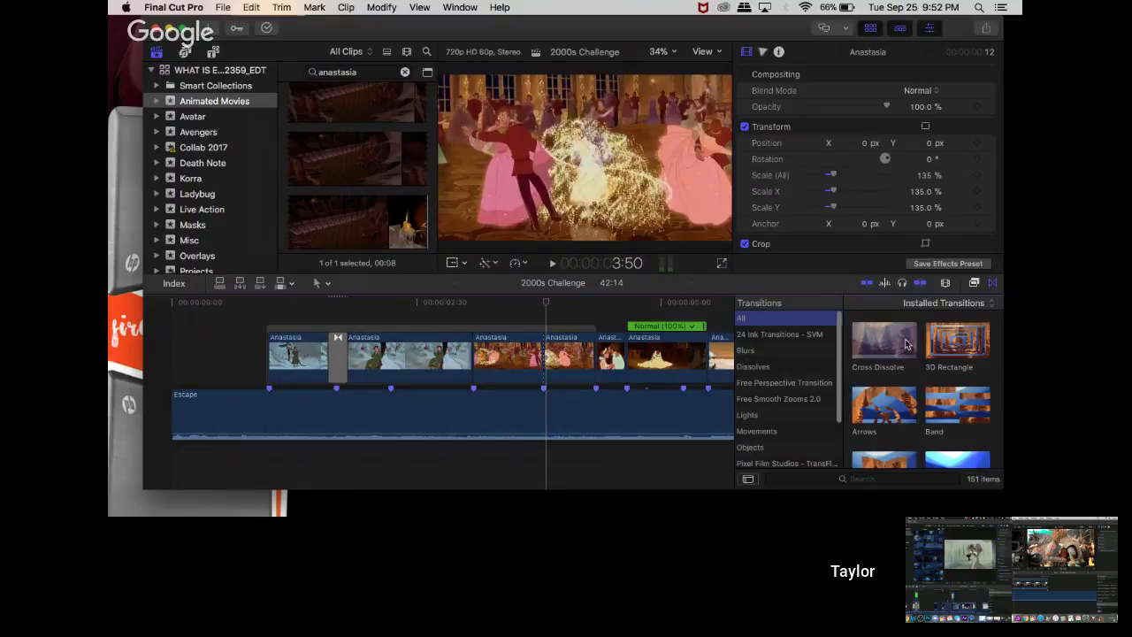
click(906, 344)
drag(907, 344, 532, 359)
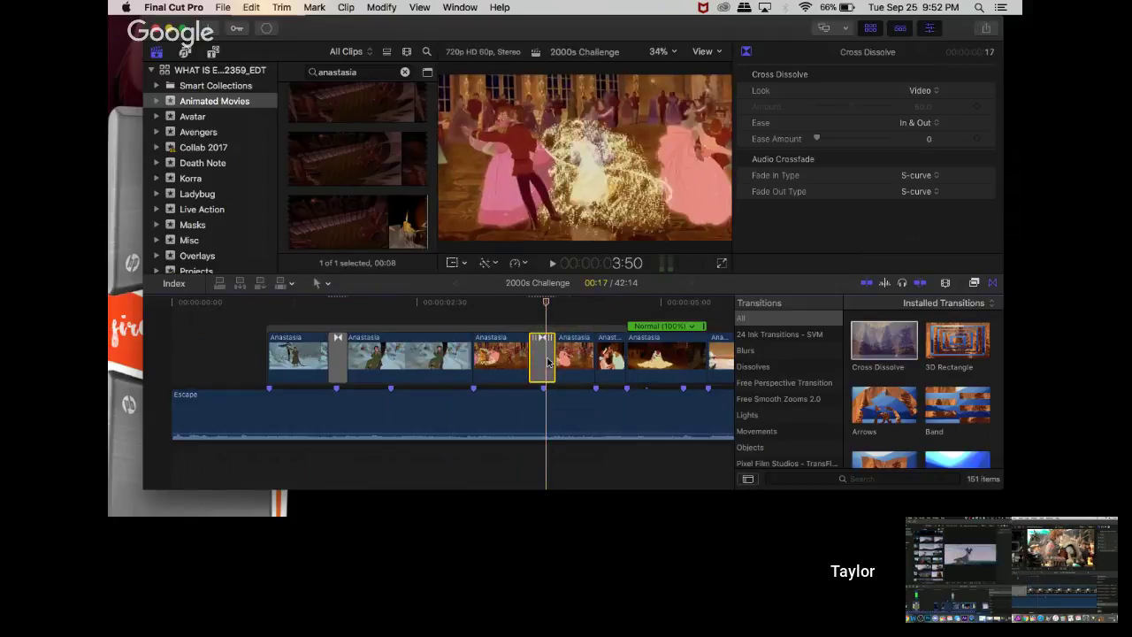
- Set the Cross Dissolve's Look to Additive and play the ballroom shots to check it
click(921, 90)
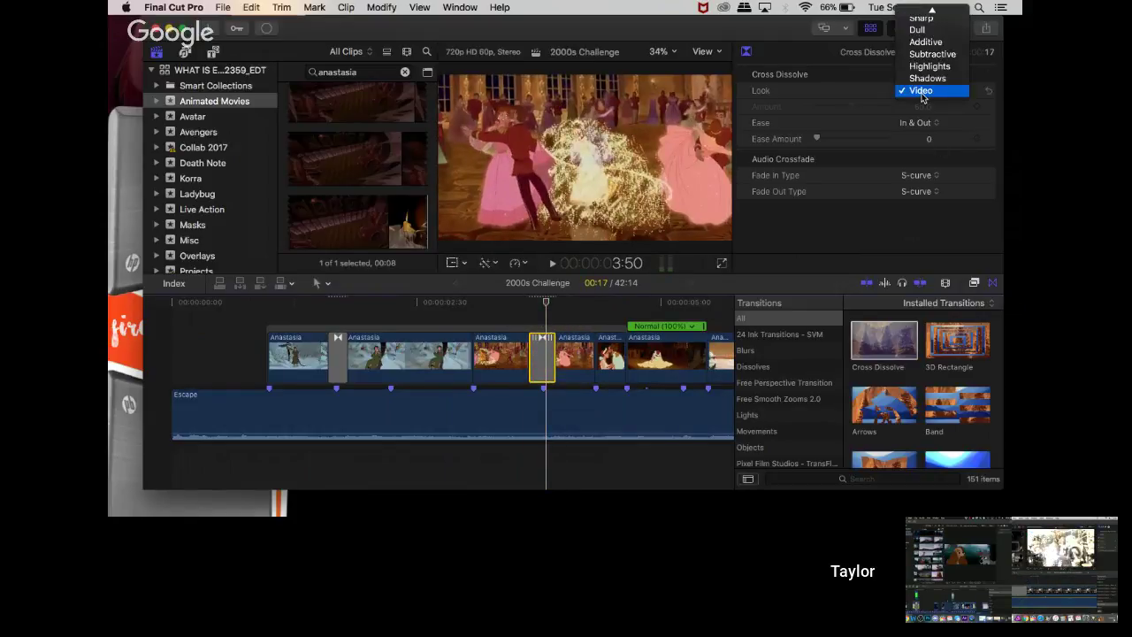
click(925, 43)
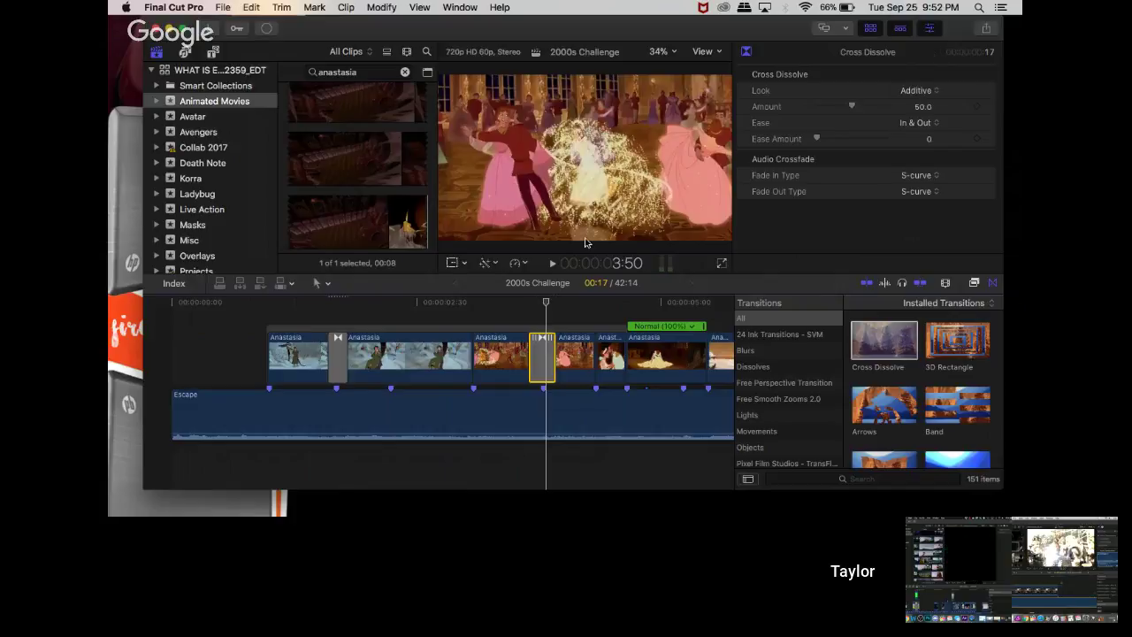
click(508, 306)
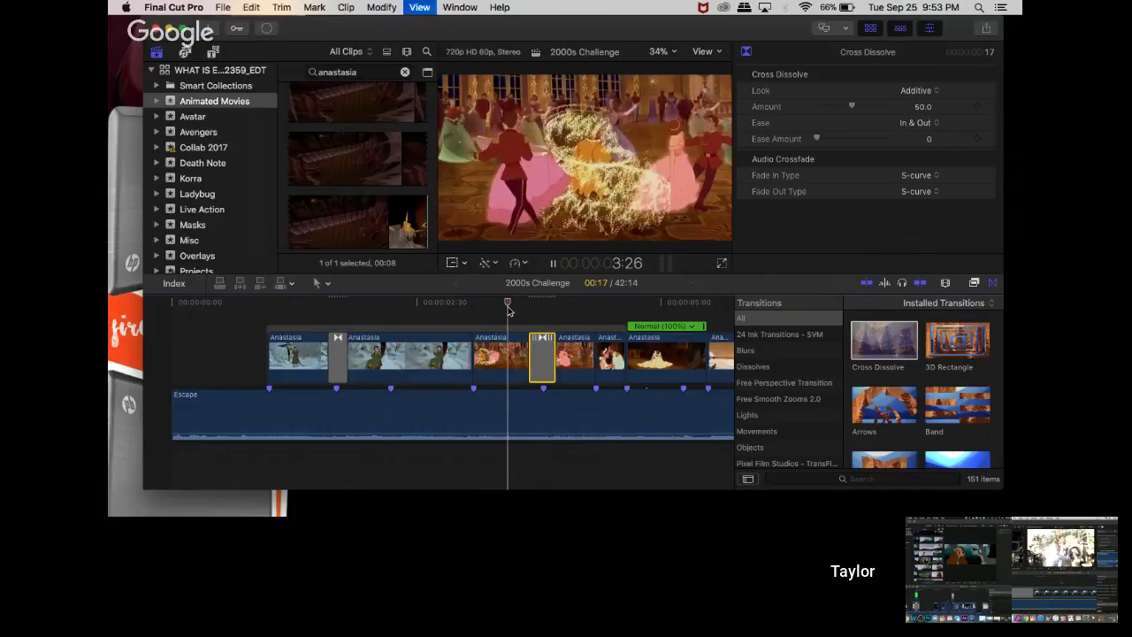
key(space)
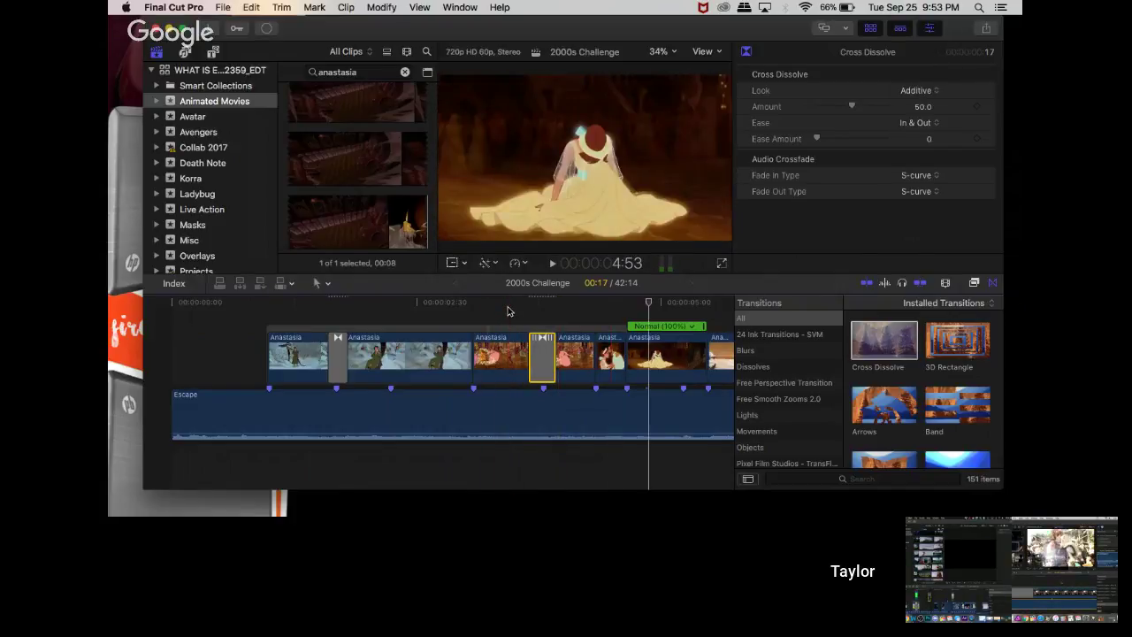
click(475, 307)
key(space)
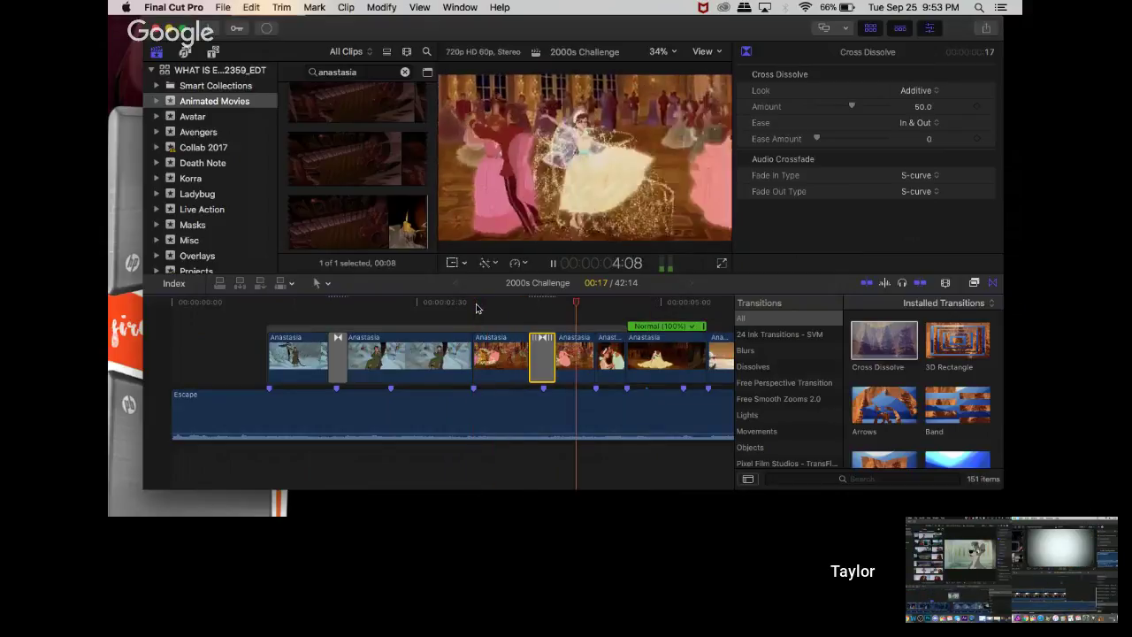
- Add short Directional blur transitions on the cuts before and after the couple's close-up
click(779, 351)
click(896, 337)
mouse_move(611, 352)
mouse_down()
mouse_move(568, 359)
mouse_move(624, 363)
mouse_move(617, 357)
mouse_up()
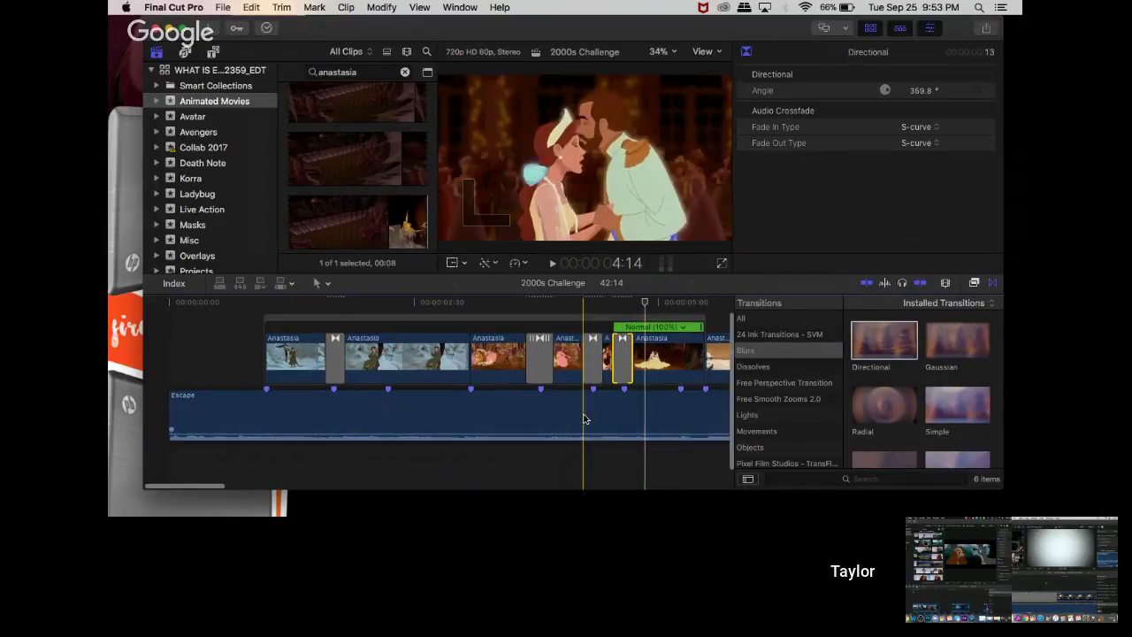
- Play the opening shots with their transitions and mark the beat near the end of the second snow clip
key(l)
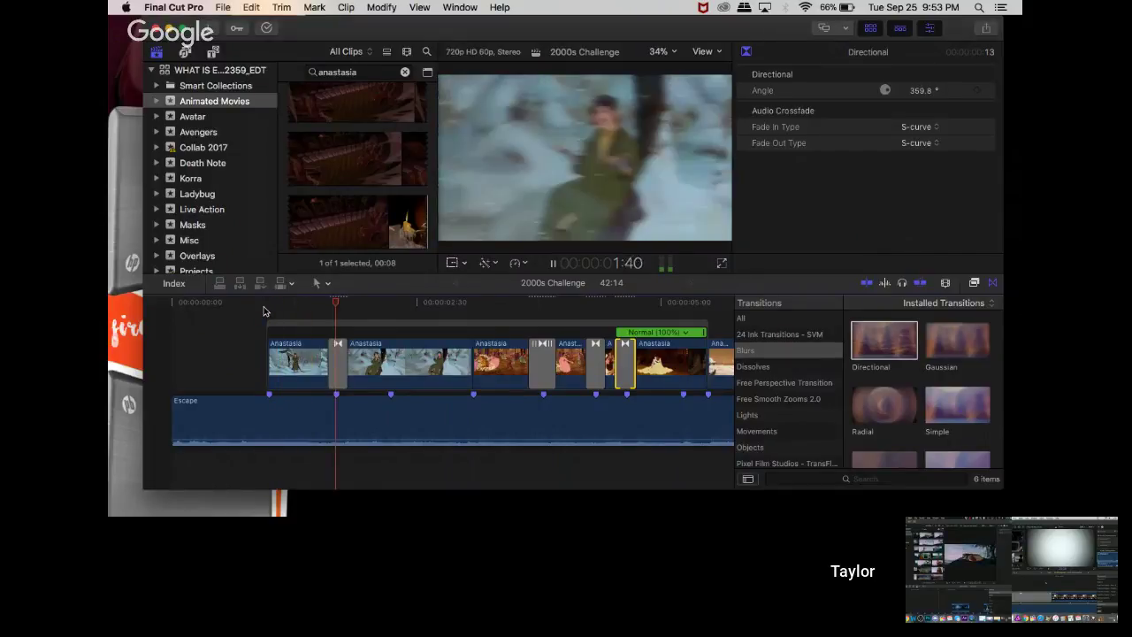
key(space)
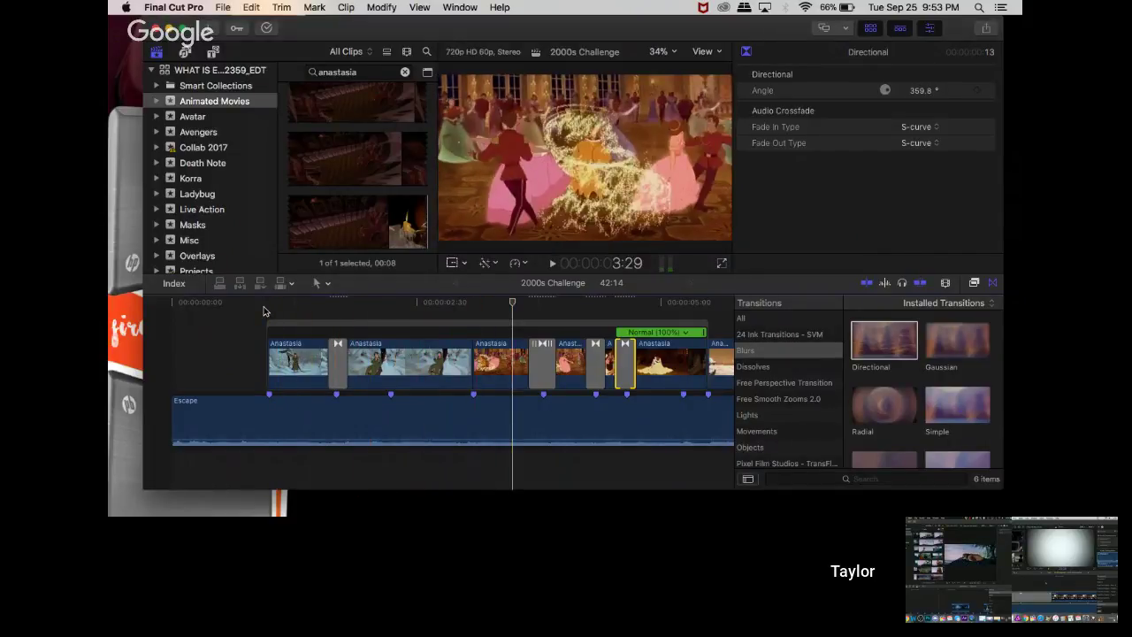
click(175, 321)
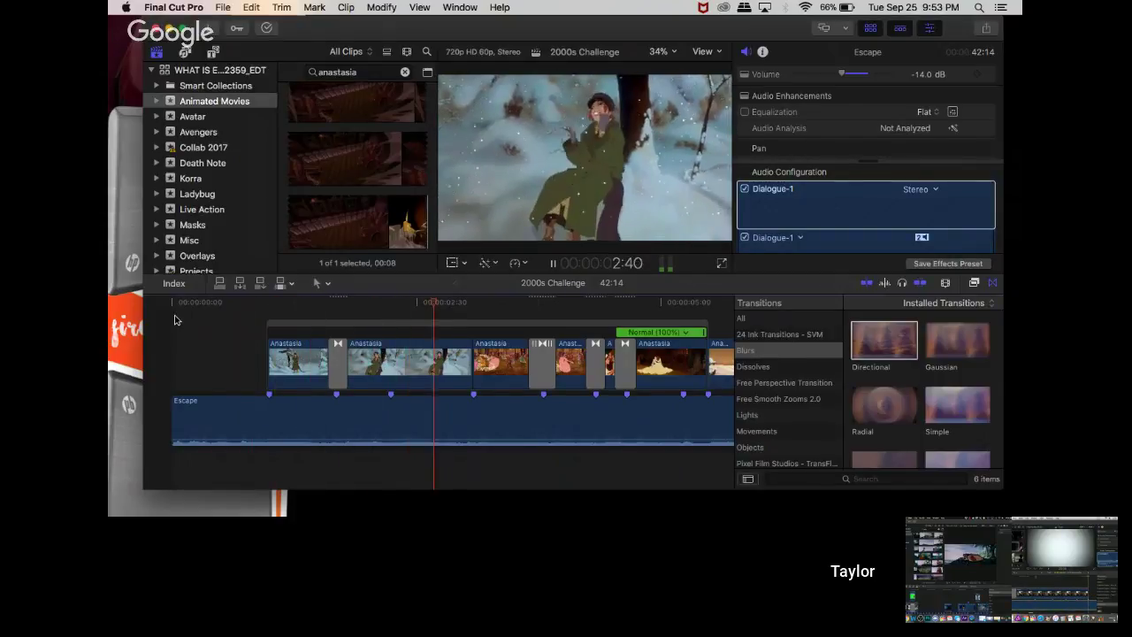
key(space)
- Trim the end of the second snow clip back to the new marker and replay the connected storyline
click(481, 366)
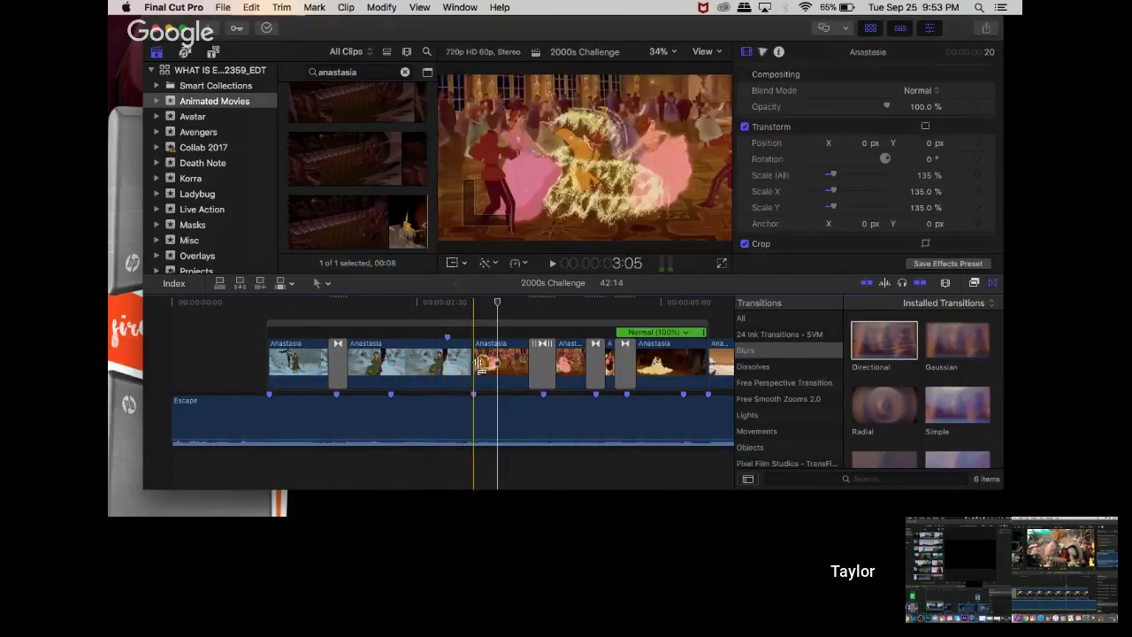
key(space)
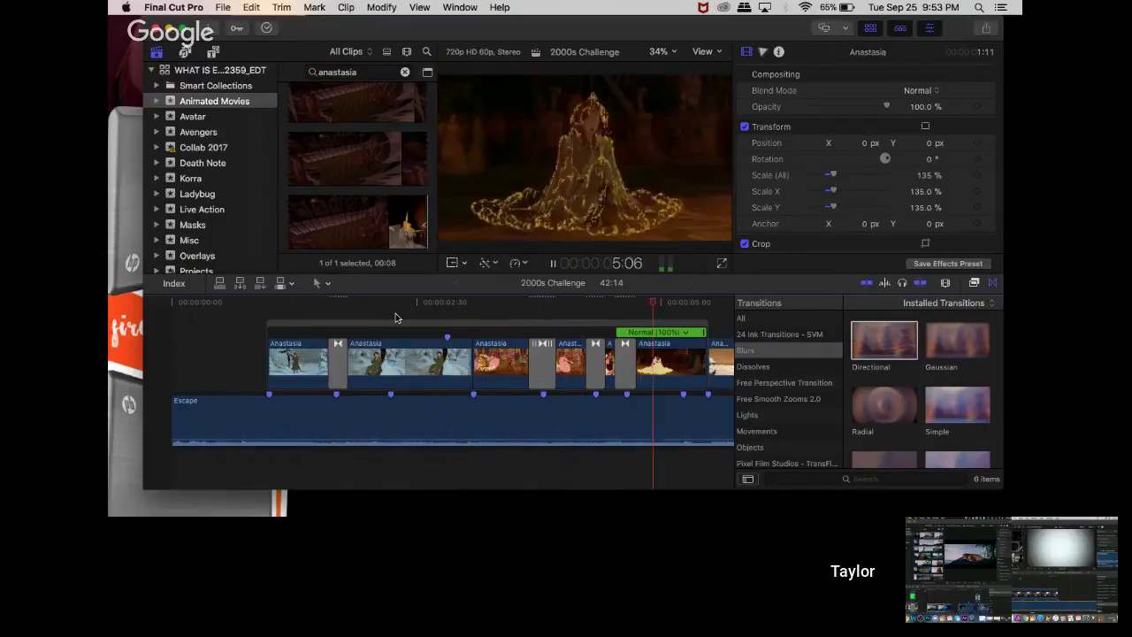
drag(474, 365, 439, 368)
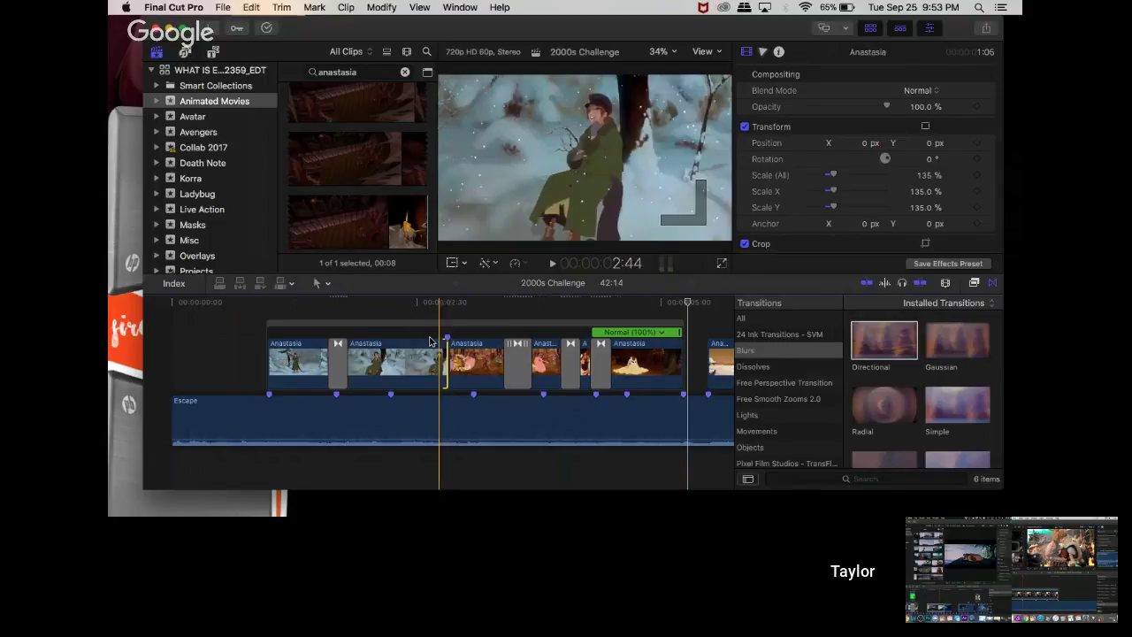
click(420, 327)
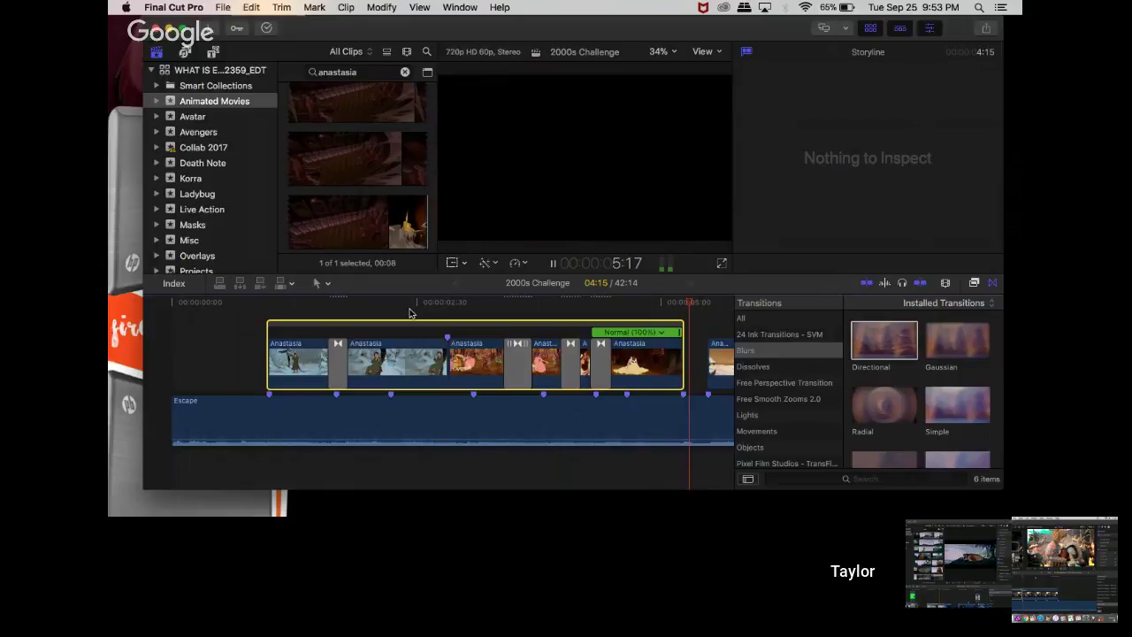
- Play the storyline from the start of the ballroom clip to check the gap before the snowfield shot
key(space)
scroll(410, 354, right, 5)
scroll(410, 319, left, 4)
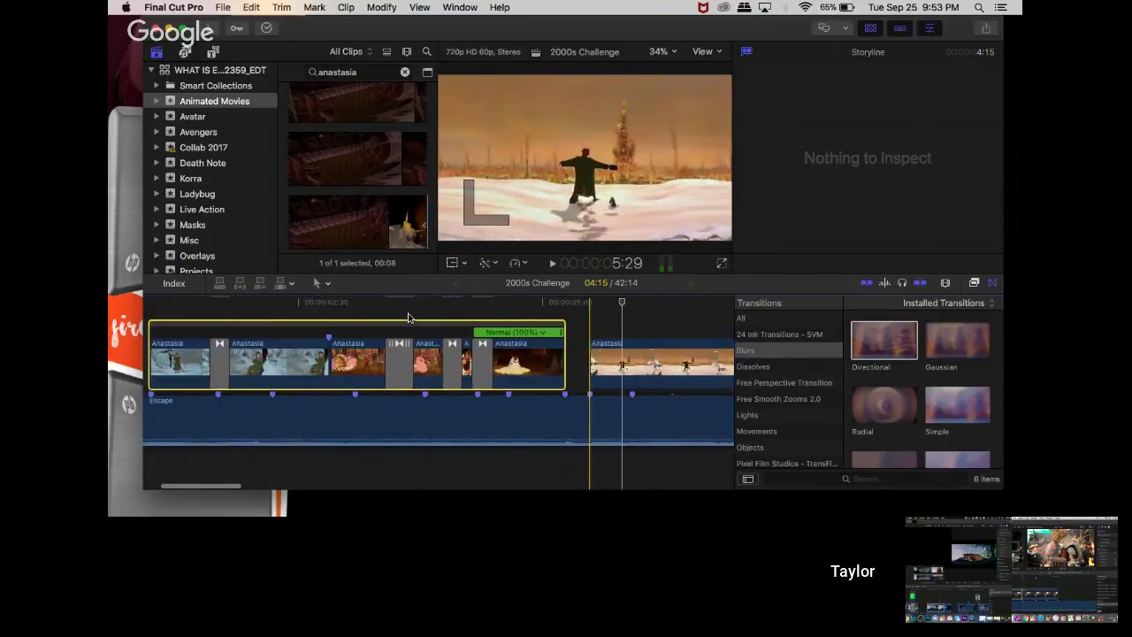
click(344, 315)
key(space)
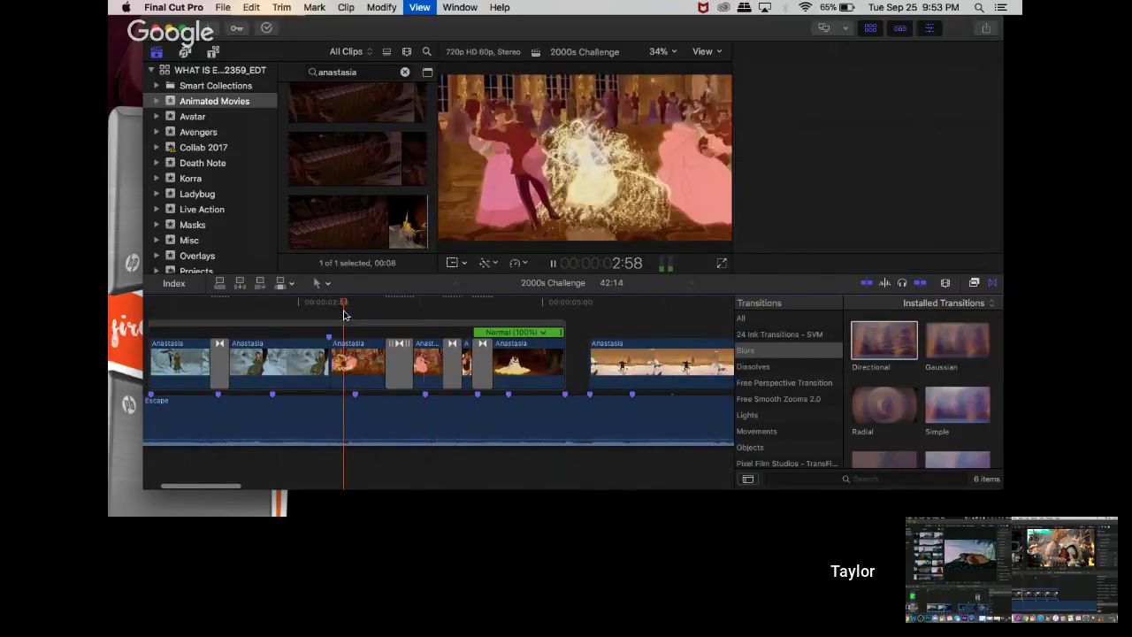
key(super+4)
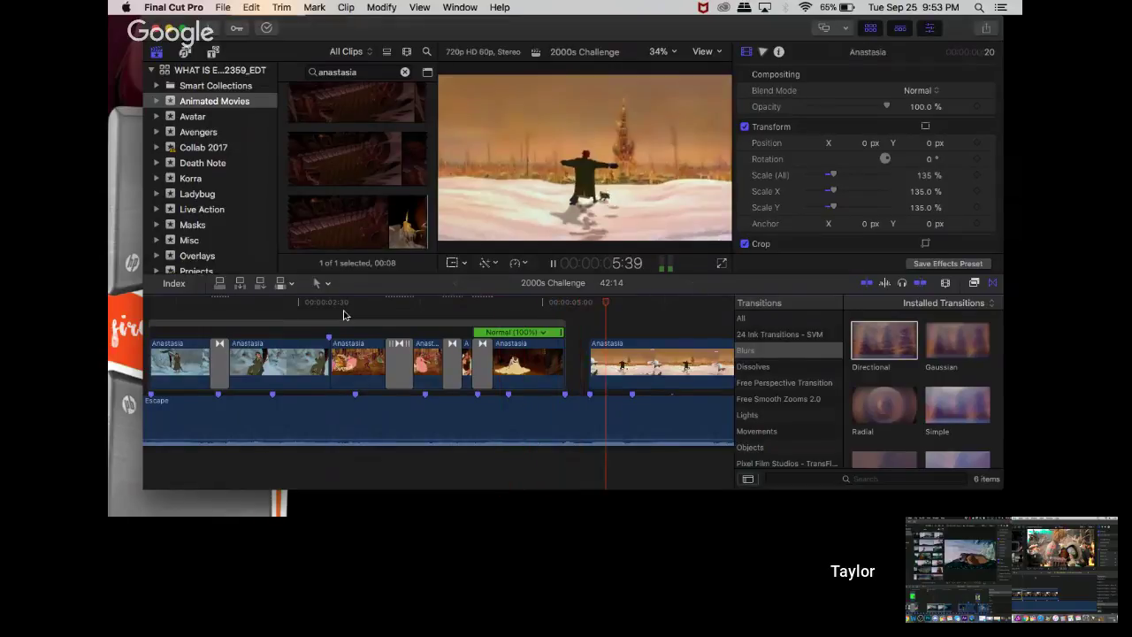
- Undo the last trim, roll the cut between the second snow clip and the ballroom clip back to the marker, and replay it
key(super+z)
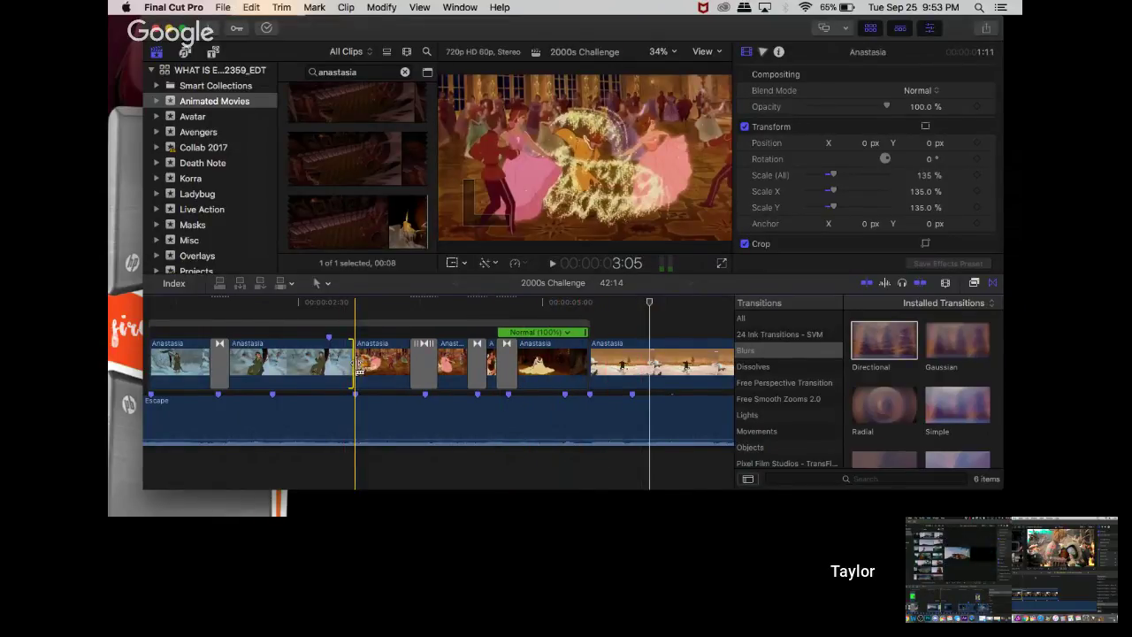
drag(354, 370, 312, 364)
key(space)
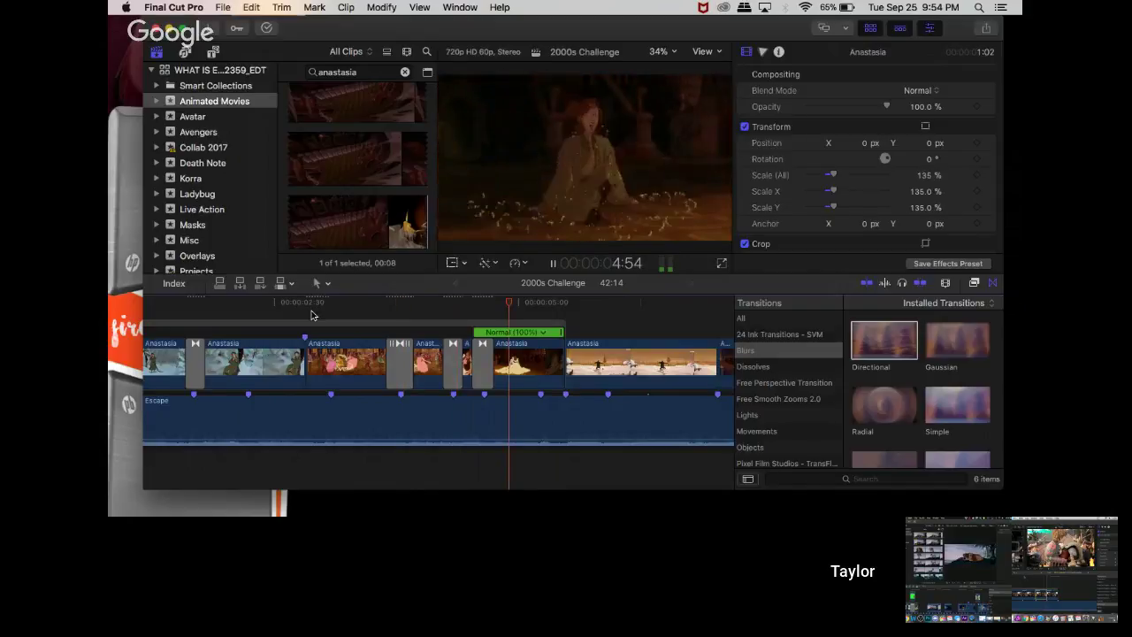
key(space)
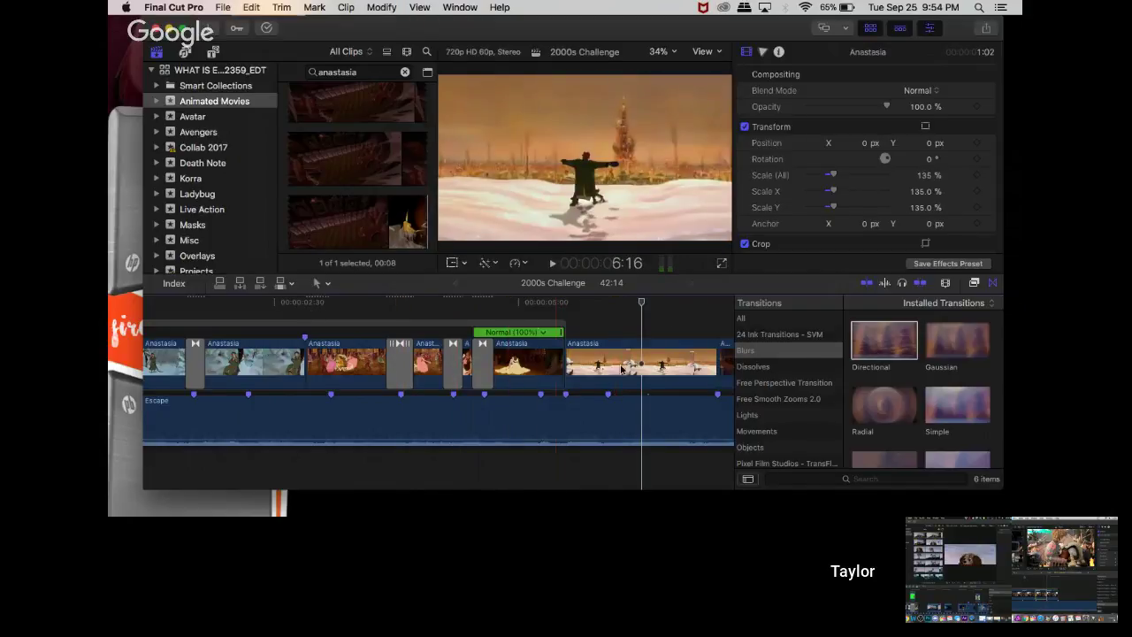
click(292, 316)
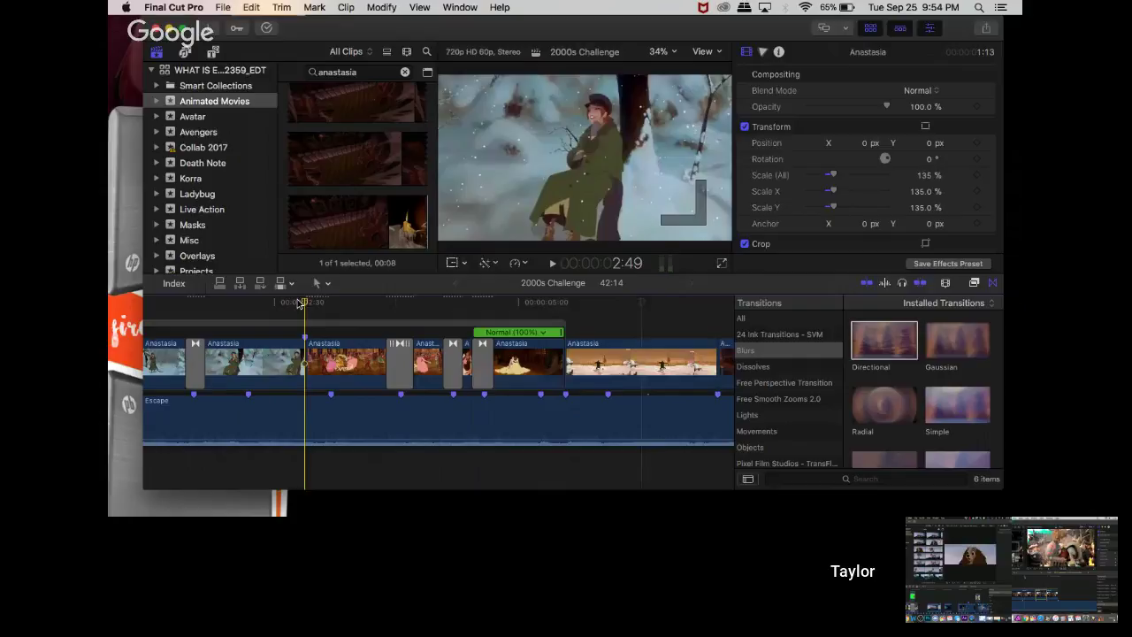
key(space)
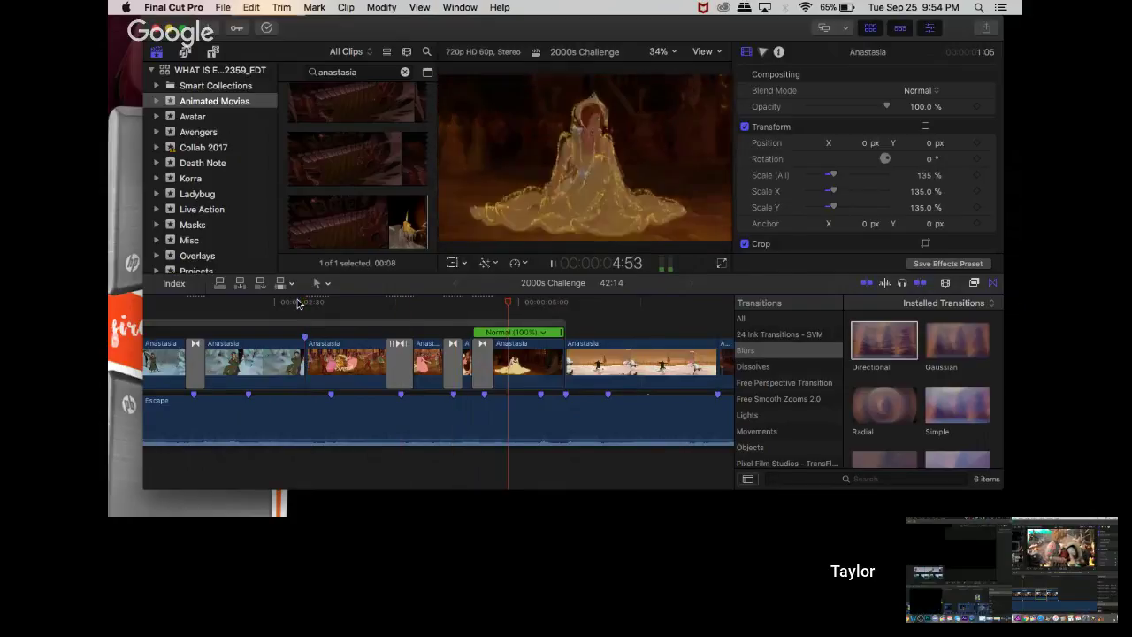
key(space)
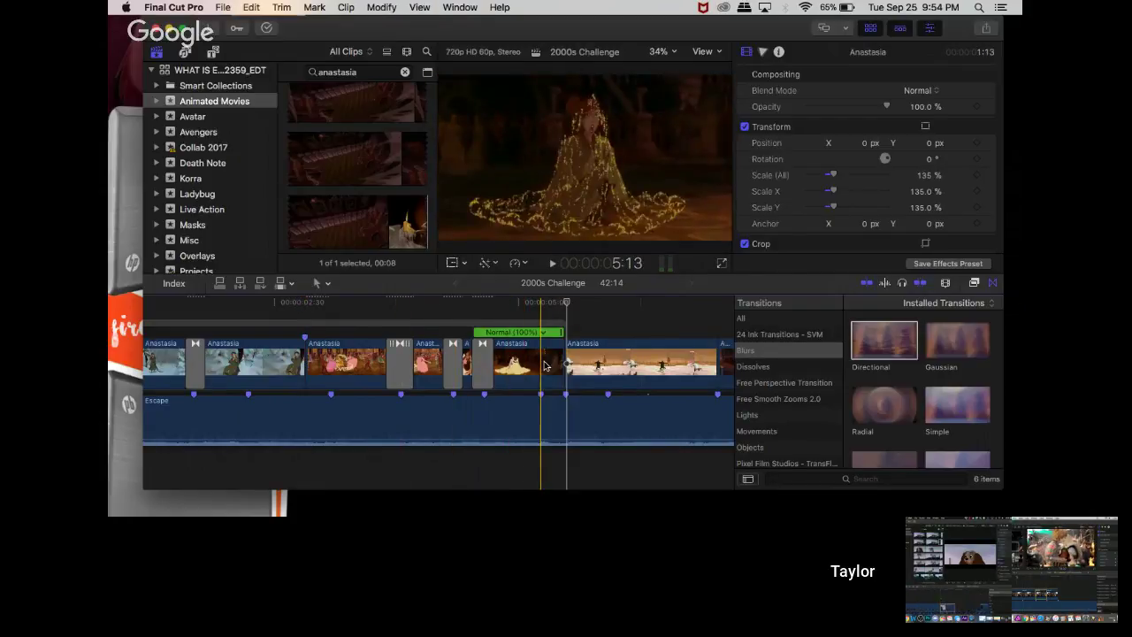
- Try splitting the glowing dress clip at the beat marker near 5:13 and bridging the split with a short Additive Cross Dissolve
key(b)
key(a)
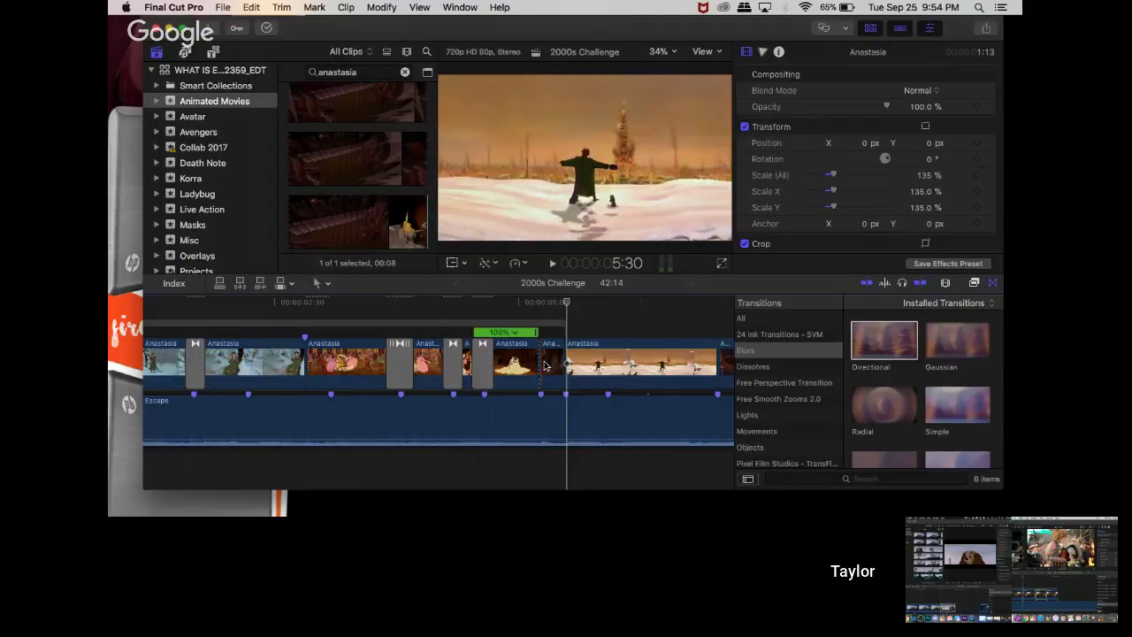
click(400, 367)
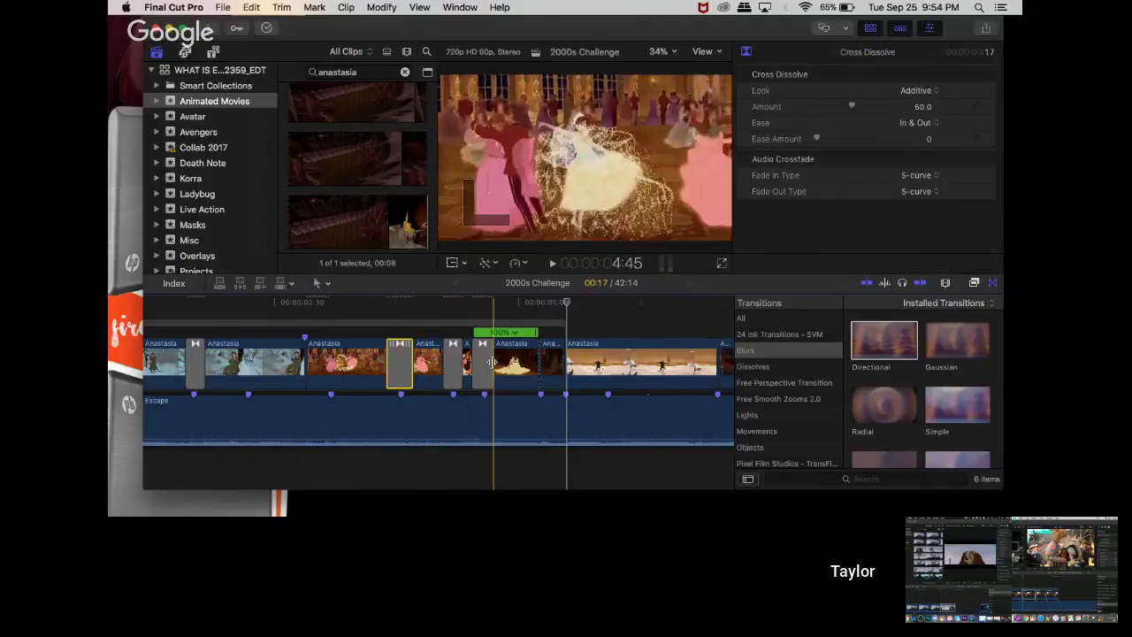
click(542, 363)
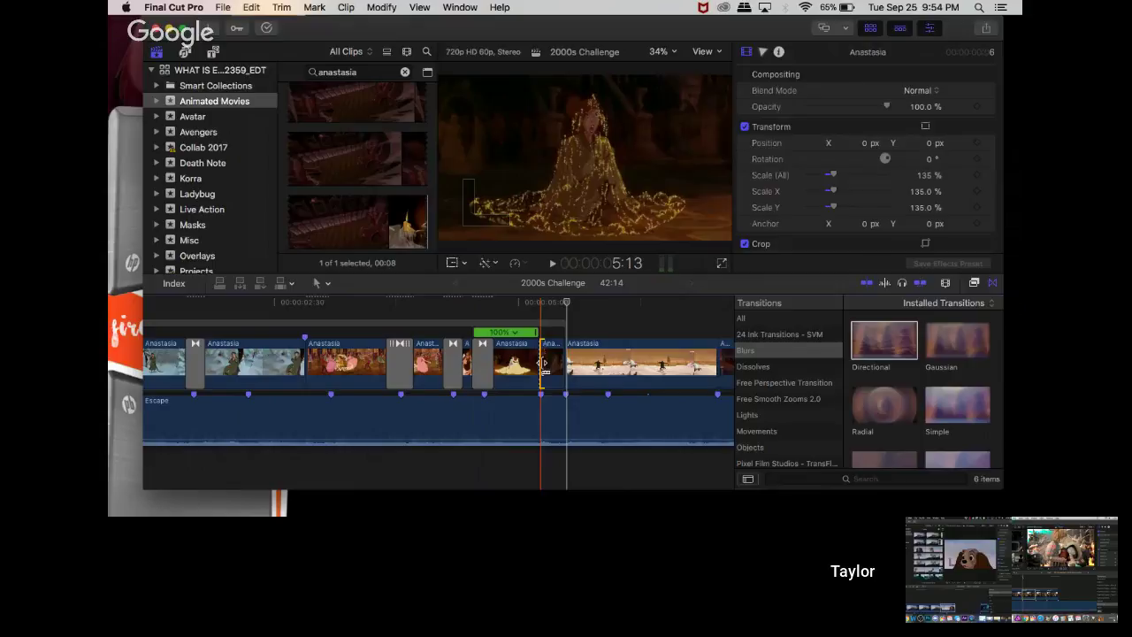
key(super+t)
drag(550, 362, 540, 362)
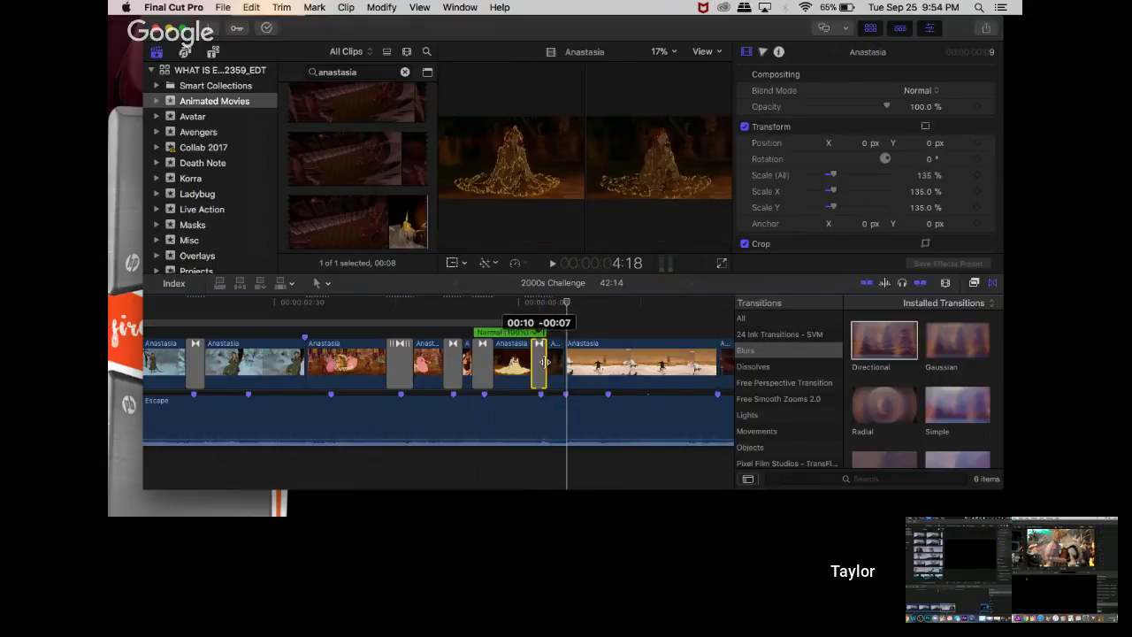
key(space)
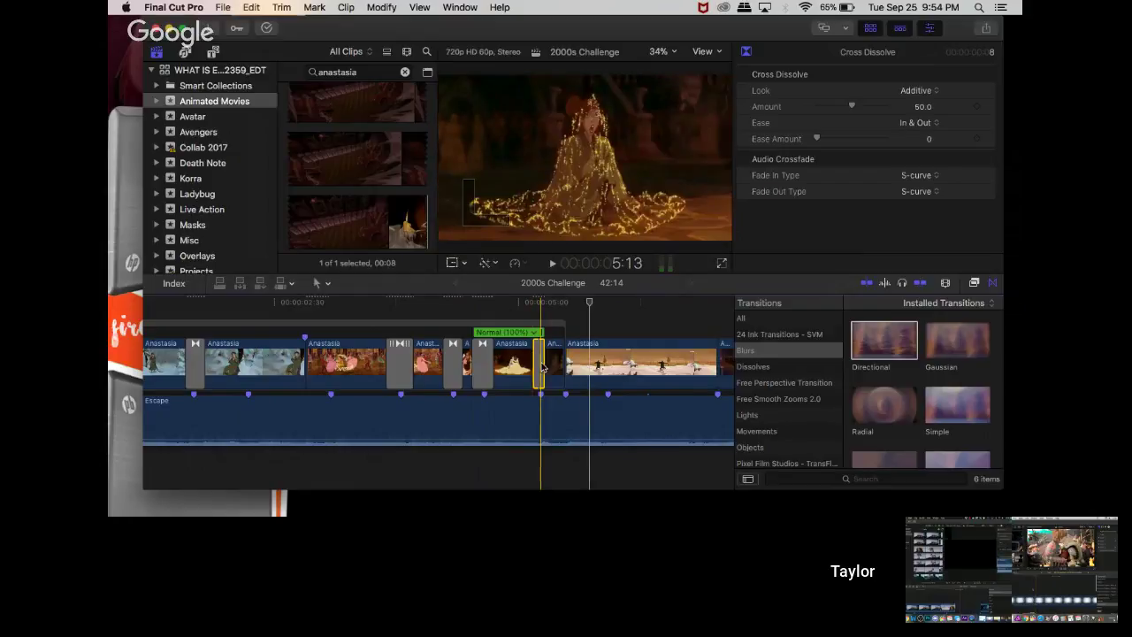
drag(546, 362, 547, 366)
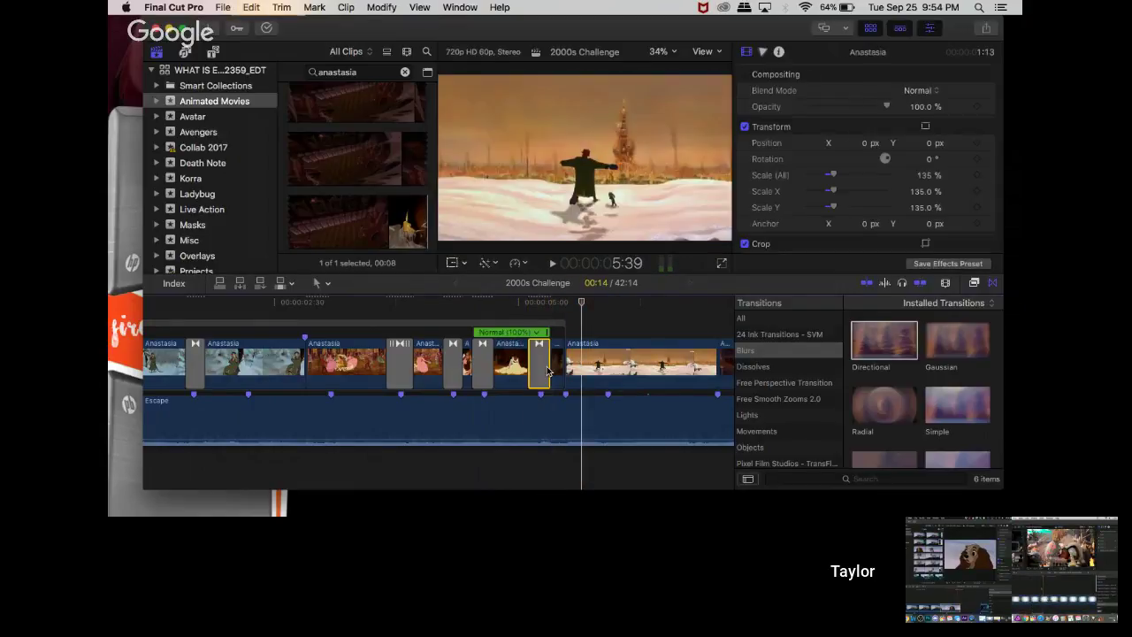
key(super+z)
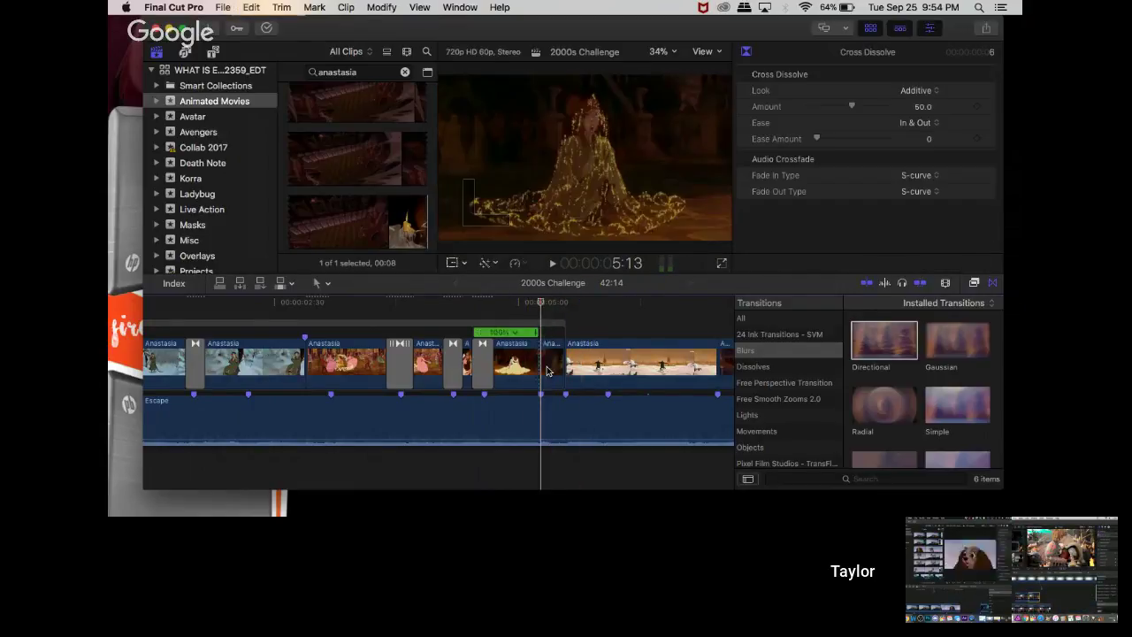
key(super+z)
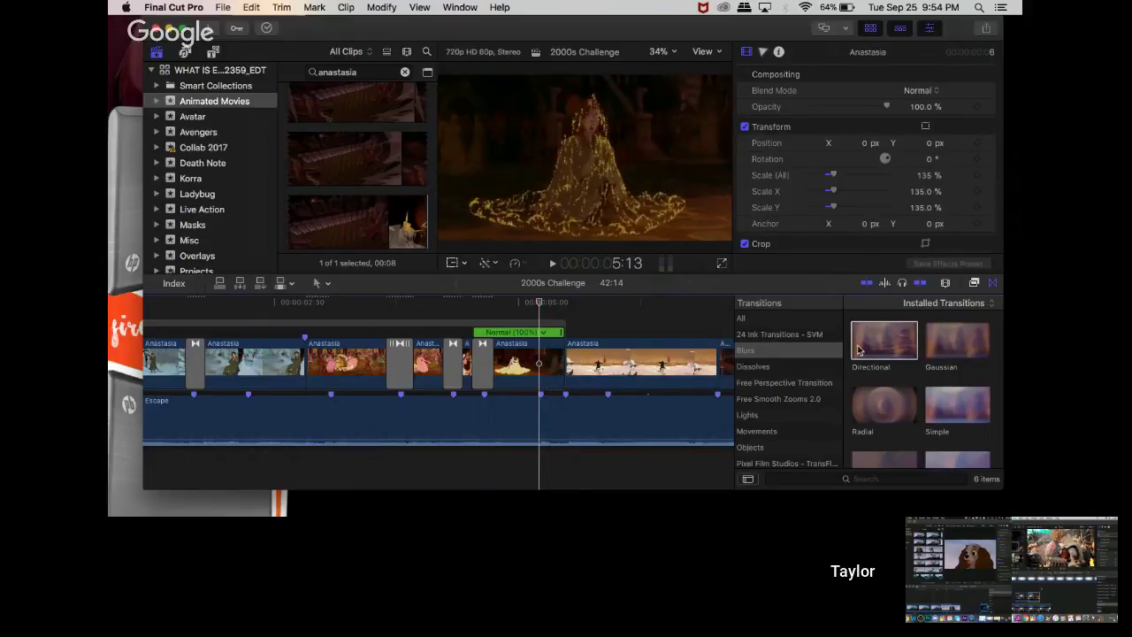
- Add a Directional blur transition between the glowing dress clip and the snowfield shot, then replay and mark the beat in the snowfield shot
drag(858, 350, 552, 368)
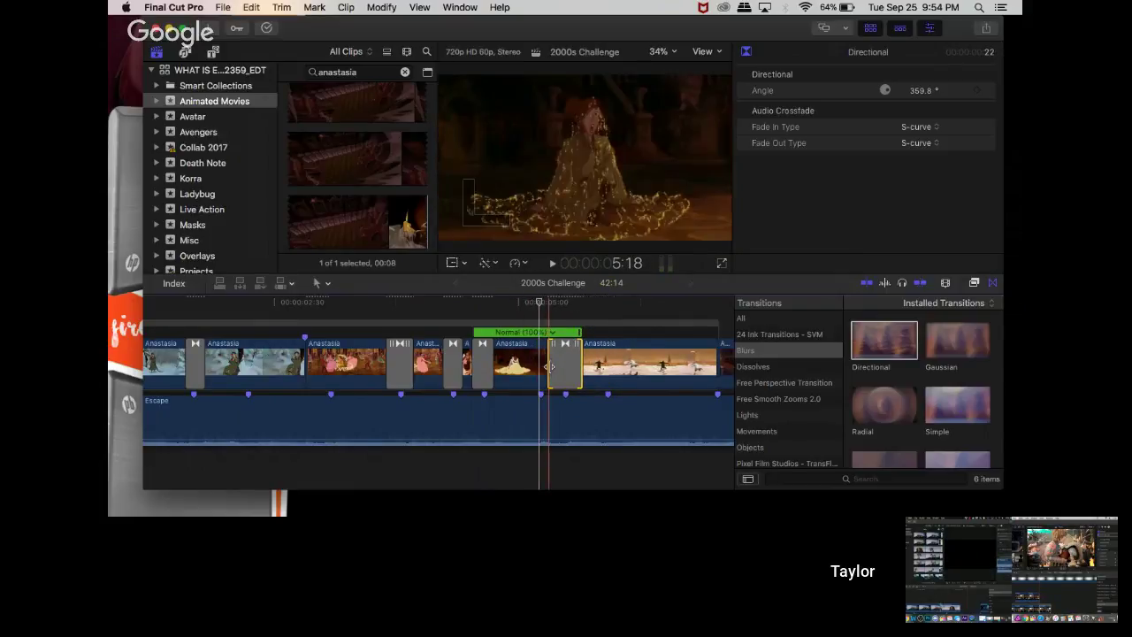
click(521, 302)
key(space)
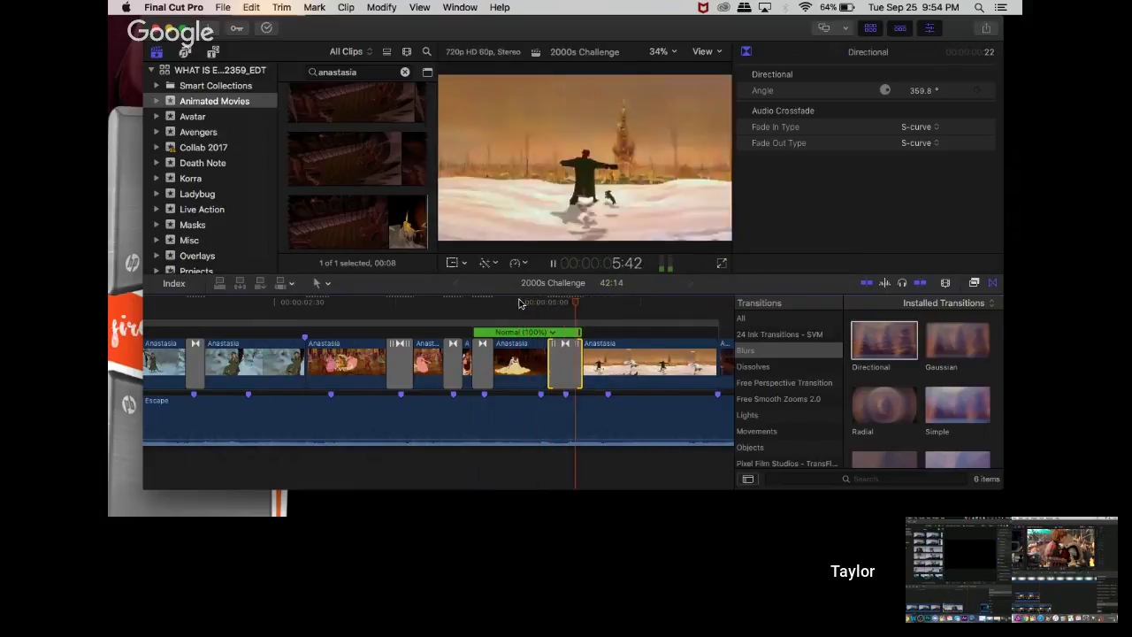
click(521, 302)
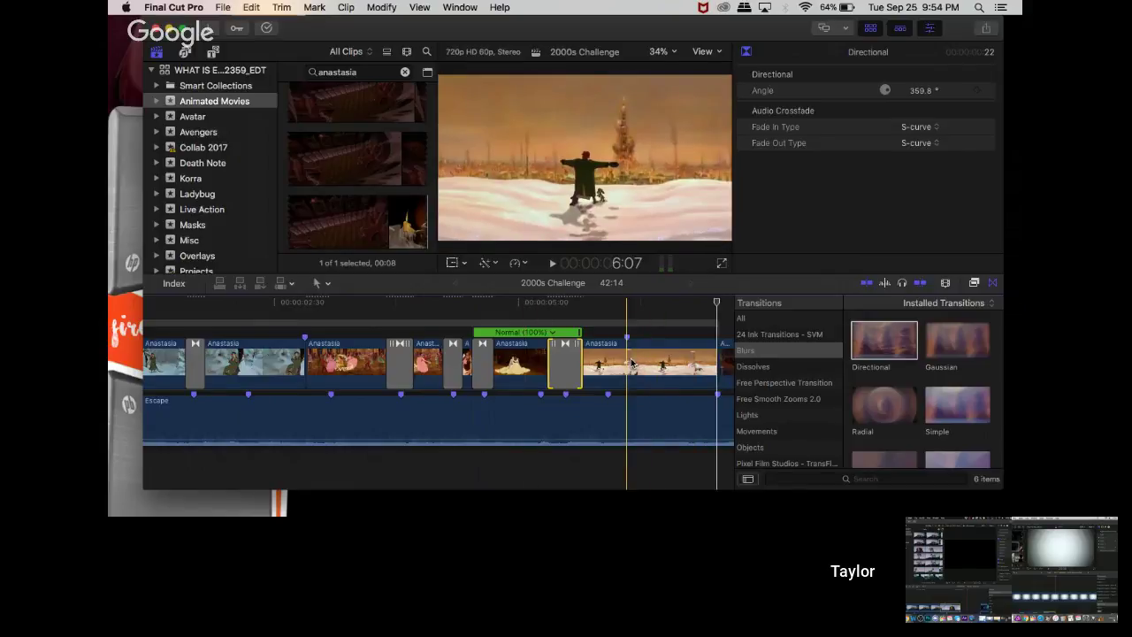
- Split the snowfield shot at its new marker and add a 17-frame Additive Cross Dissolve on the split, like the ballroom one
key(super+b)
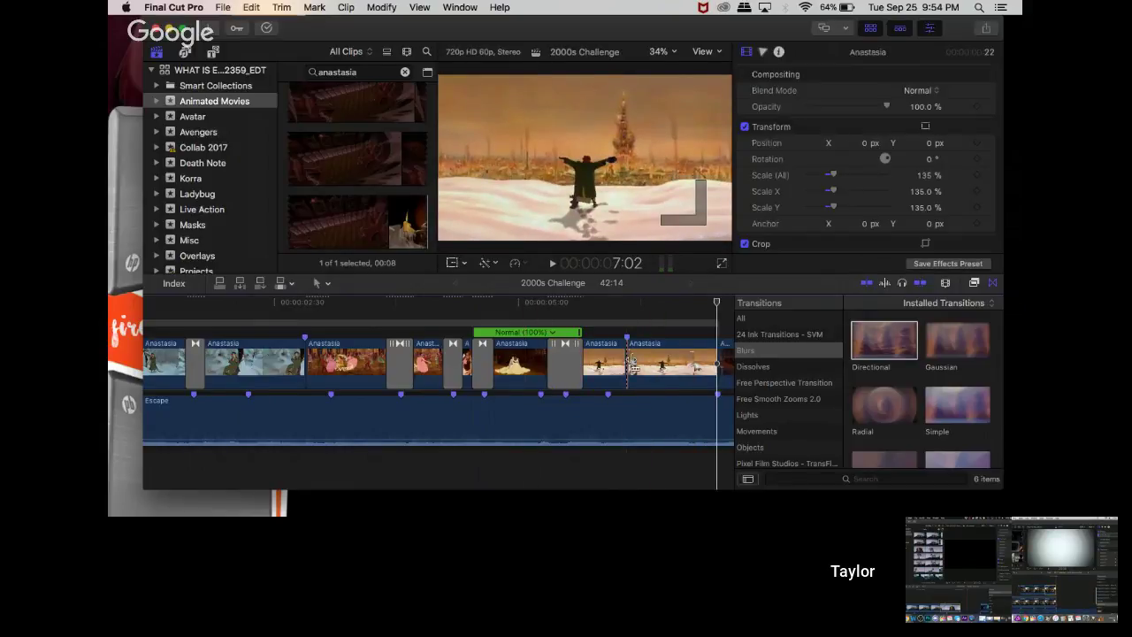
click(765, 321)
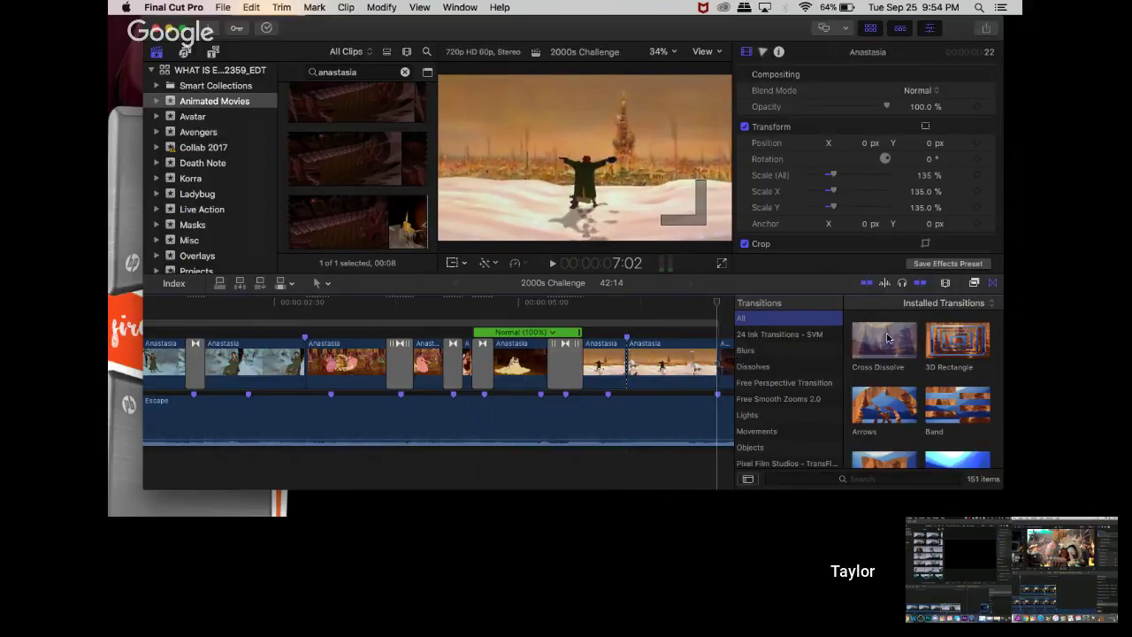
click(887, 339)
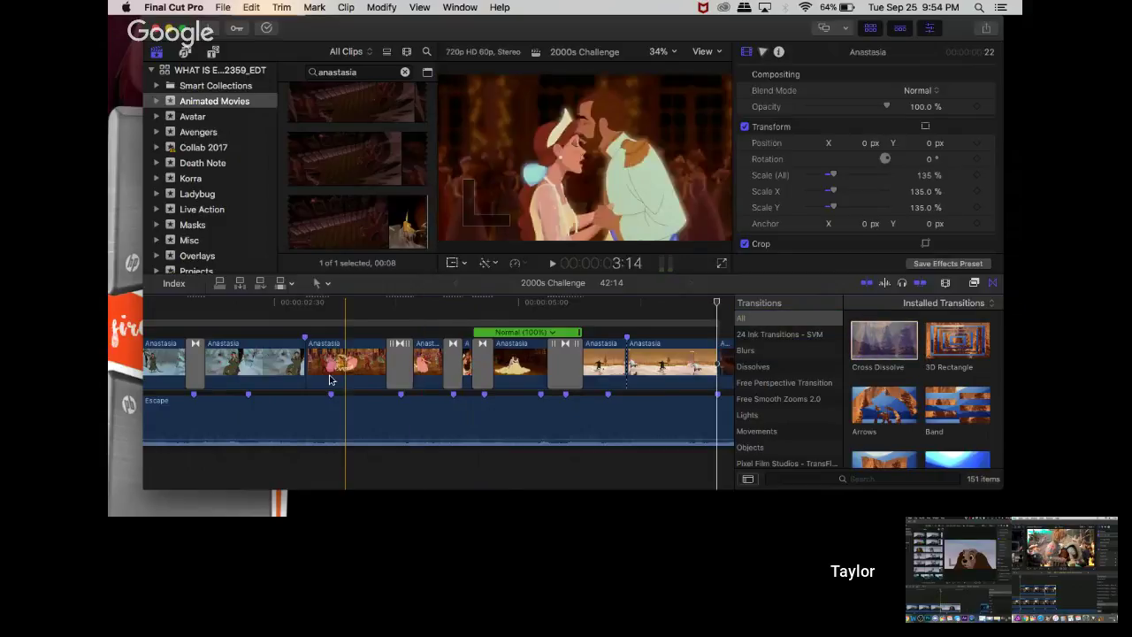
click(399, 361)
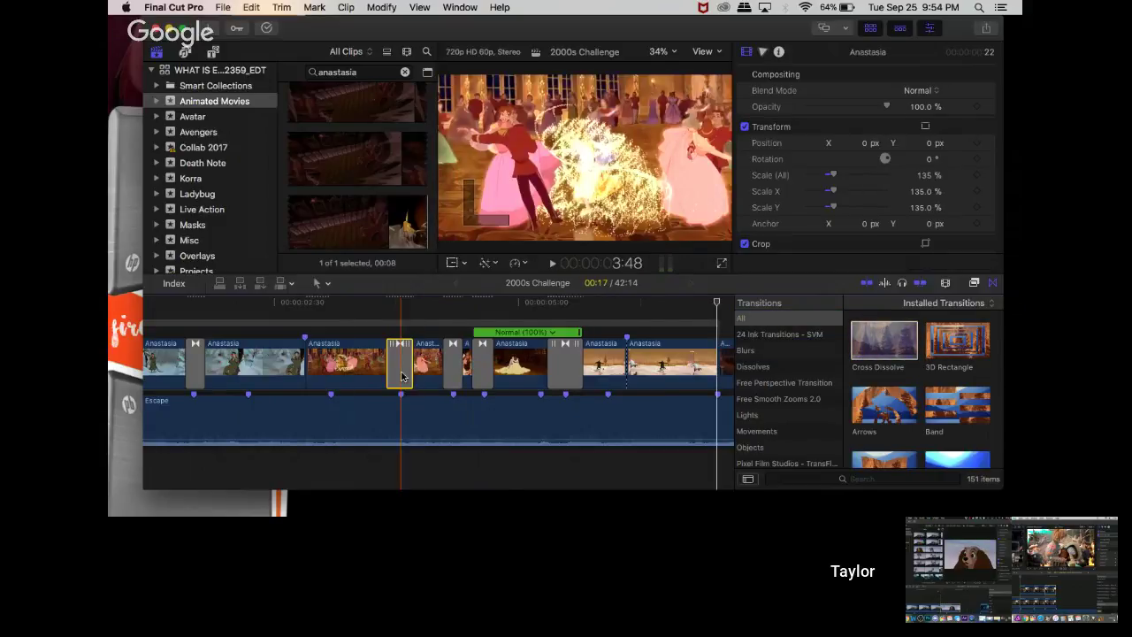
click(629, 363)
key(super+t)
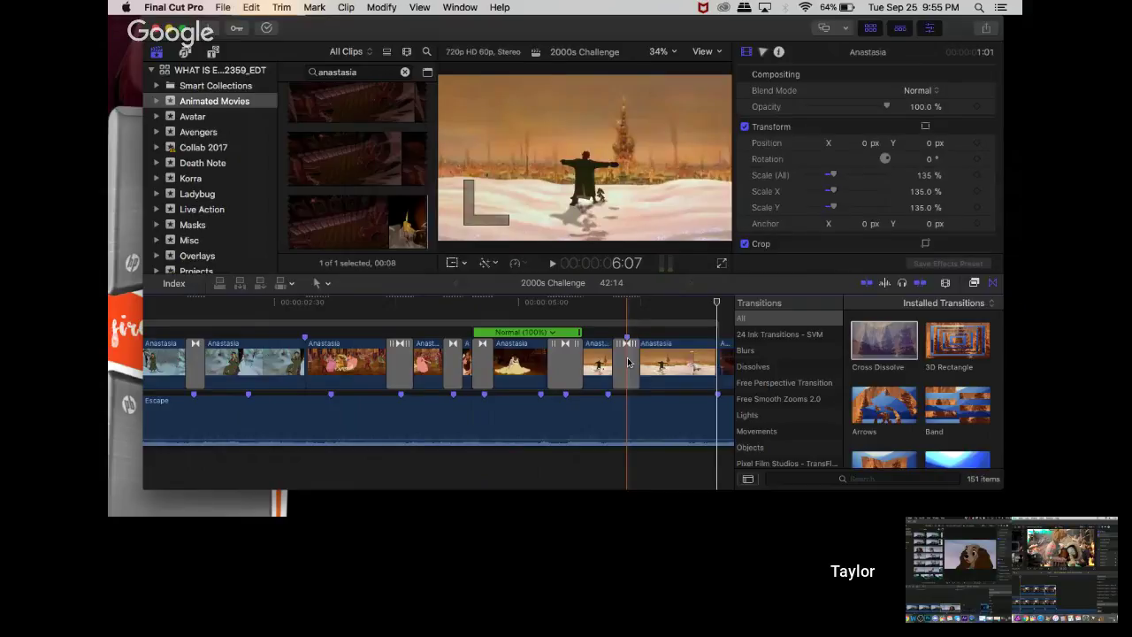
drag(621, 358, 622, 356)
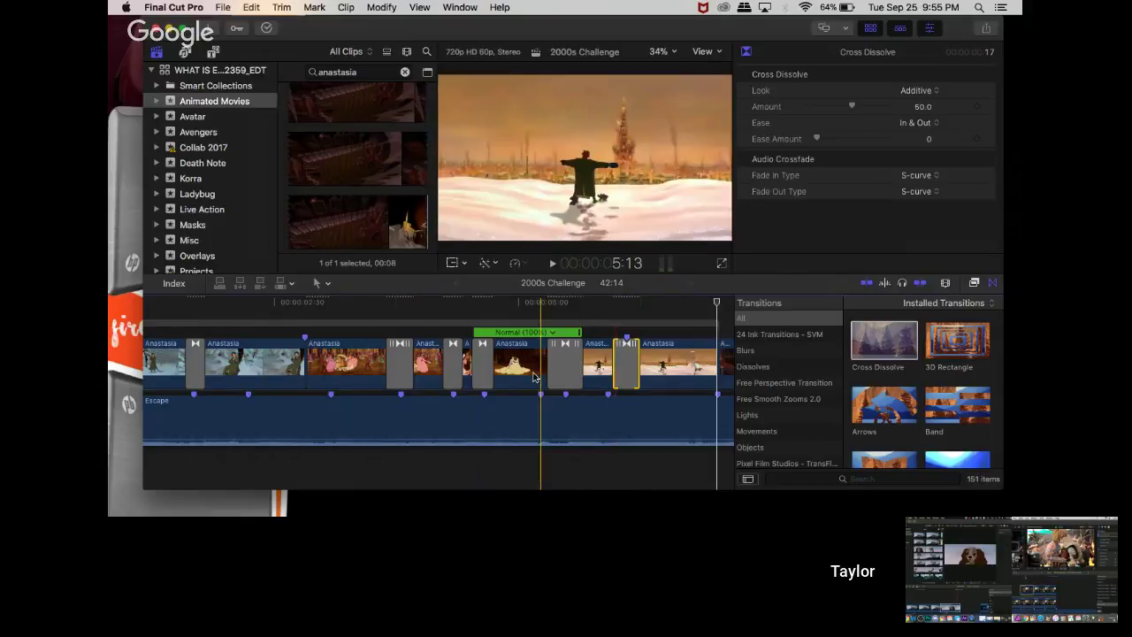
- Play the sequence from the opening snow clips through the snowfield shot into the dark palace clips to check the transitions
scroll(534, 376, left, 5)
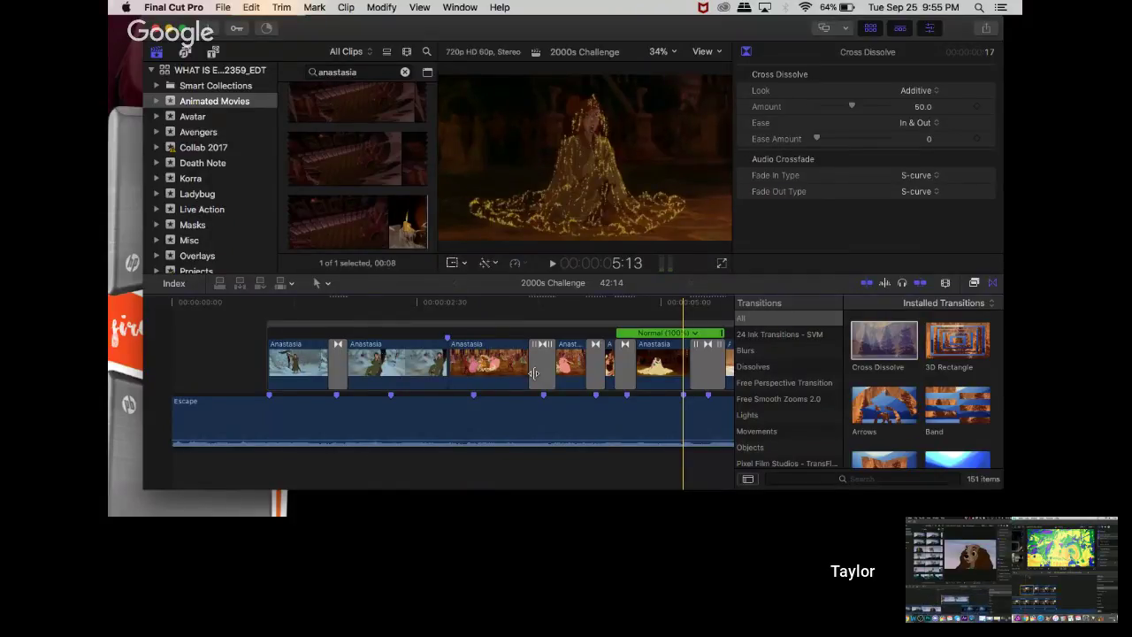
click(361, 309)
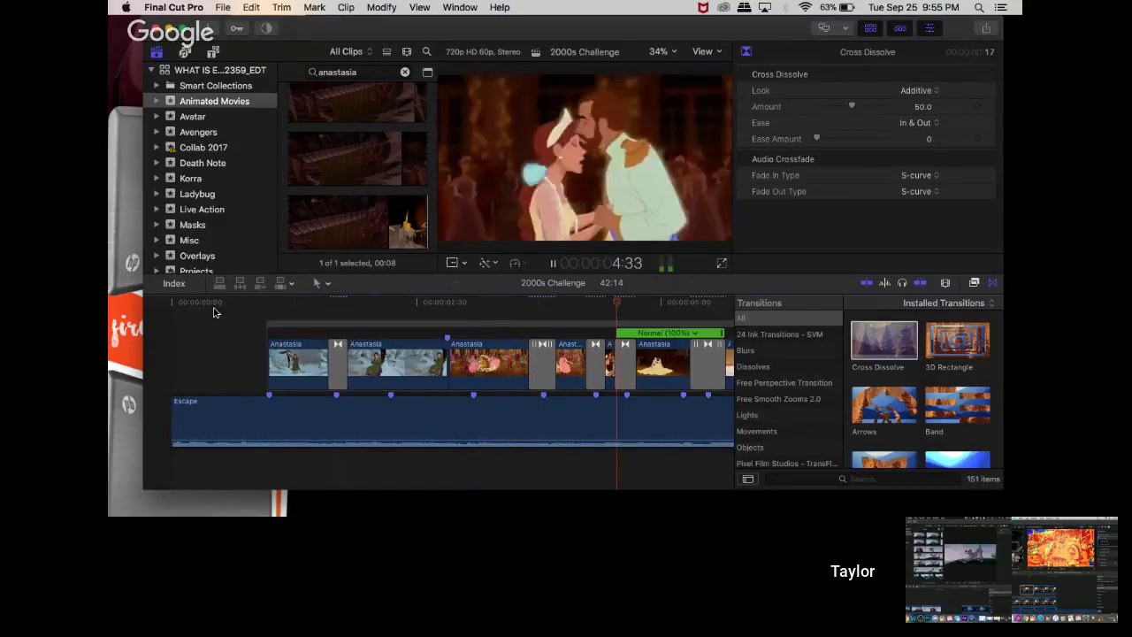
key(space)
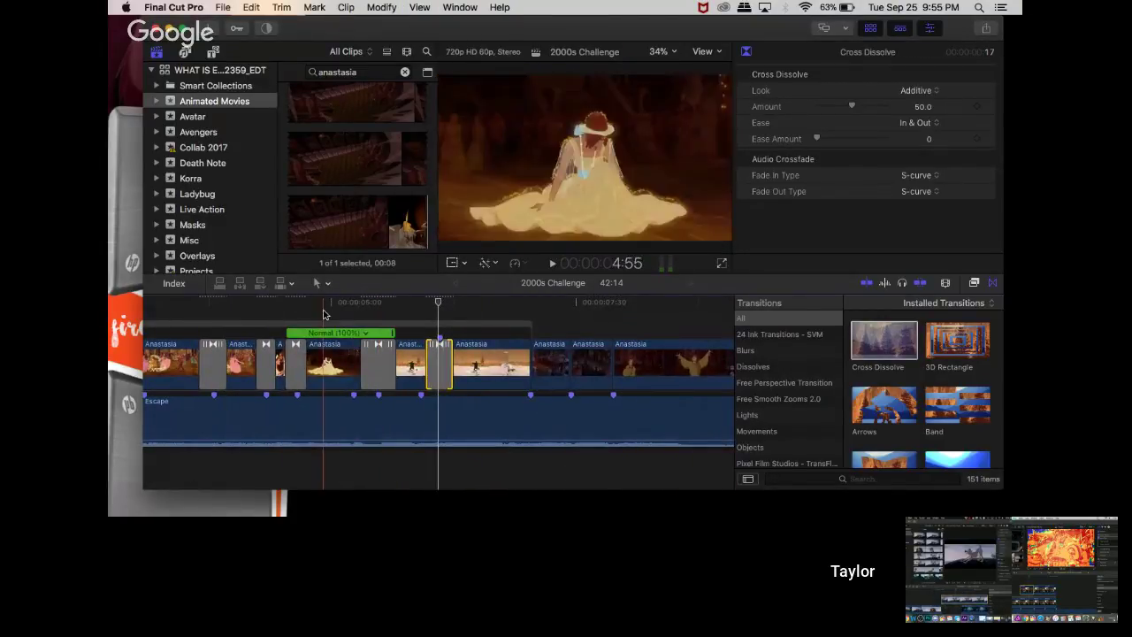
click(324, 314)
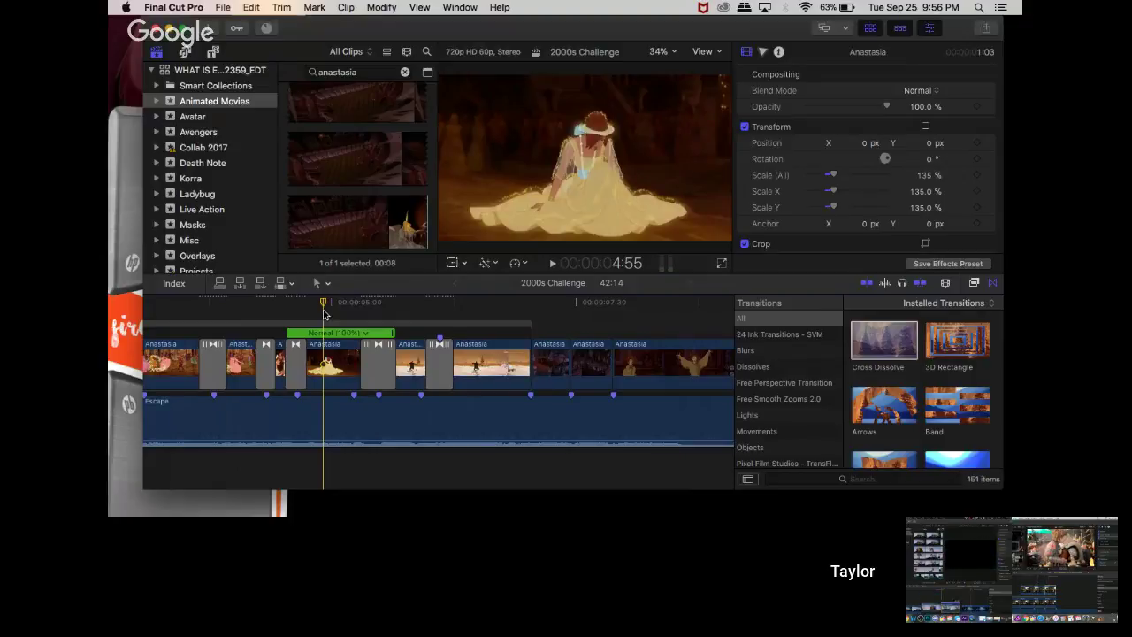
key(space)
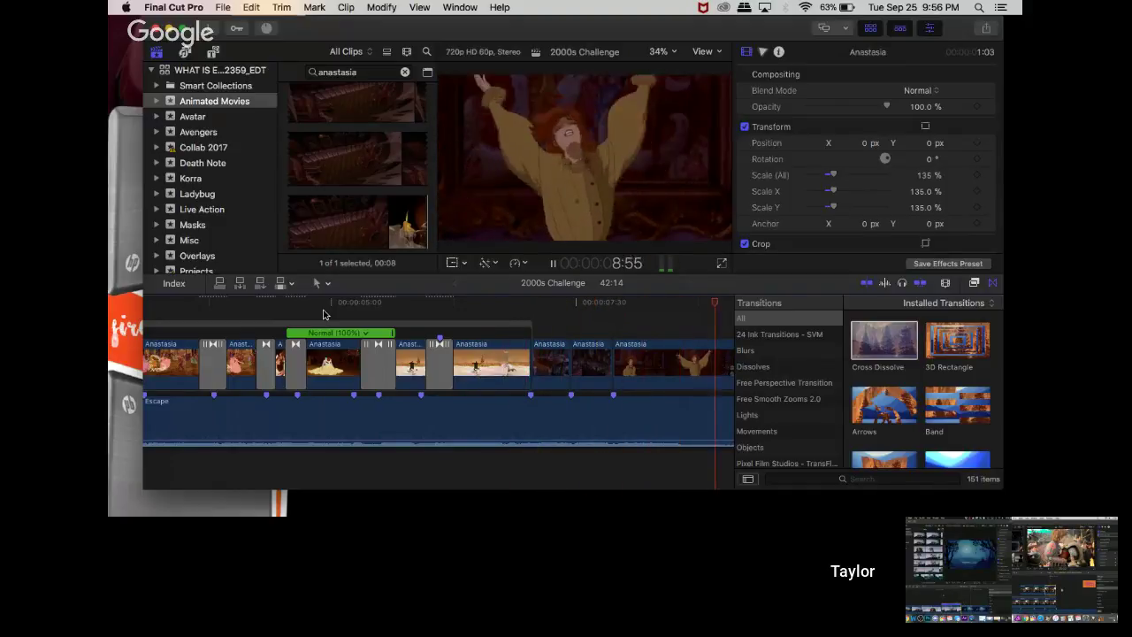
key(space)
- Add 12-frame Cross Dissolves on the three consecutive cuts after the snowfield shot and return to the opening snow clip
scroll(354, 336, right, 5)
scroll(363, 343, left, 5)
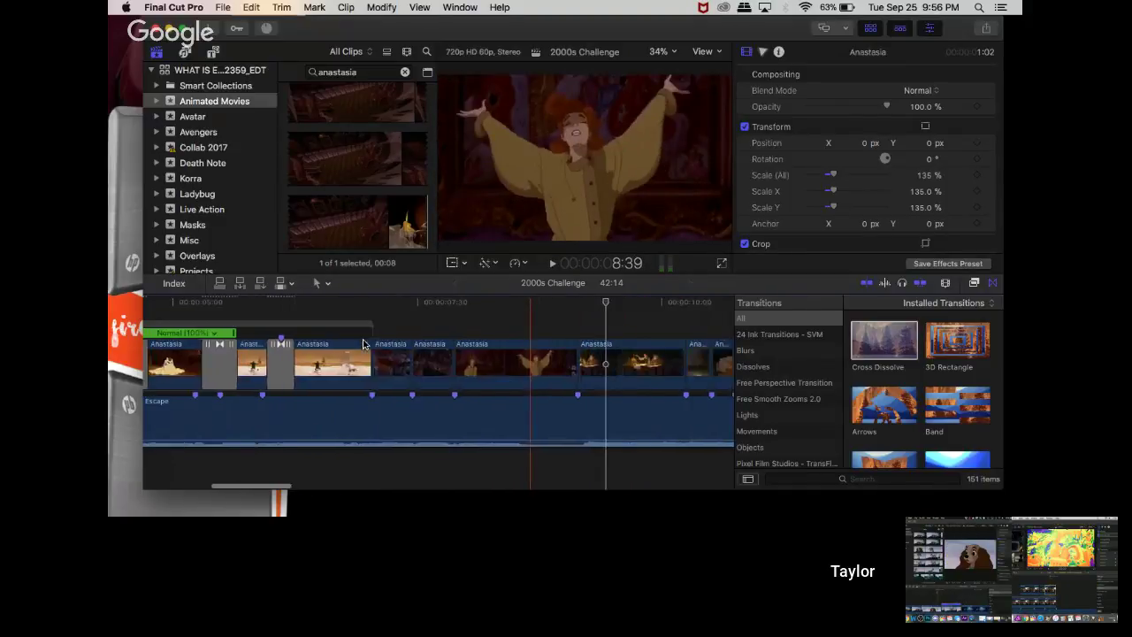
drag(881, 351, 516, 364)
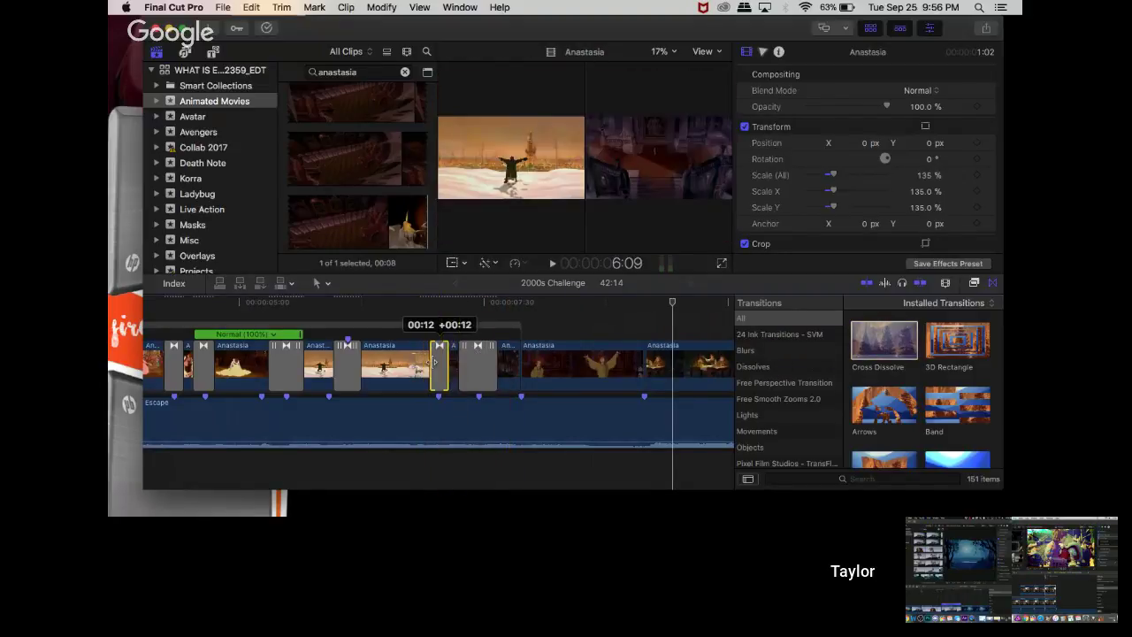
click(461, 360)
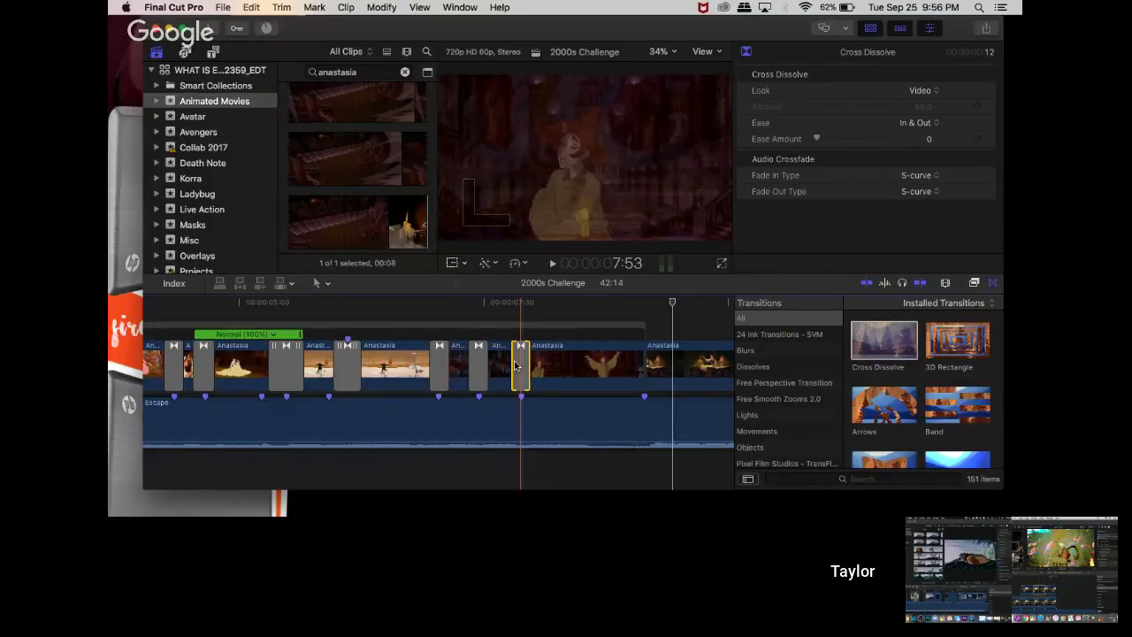
scroll(449, 404, up, 2)
scroll(449, 404, left, 5)
click(272, 326)
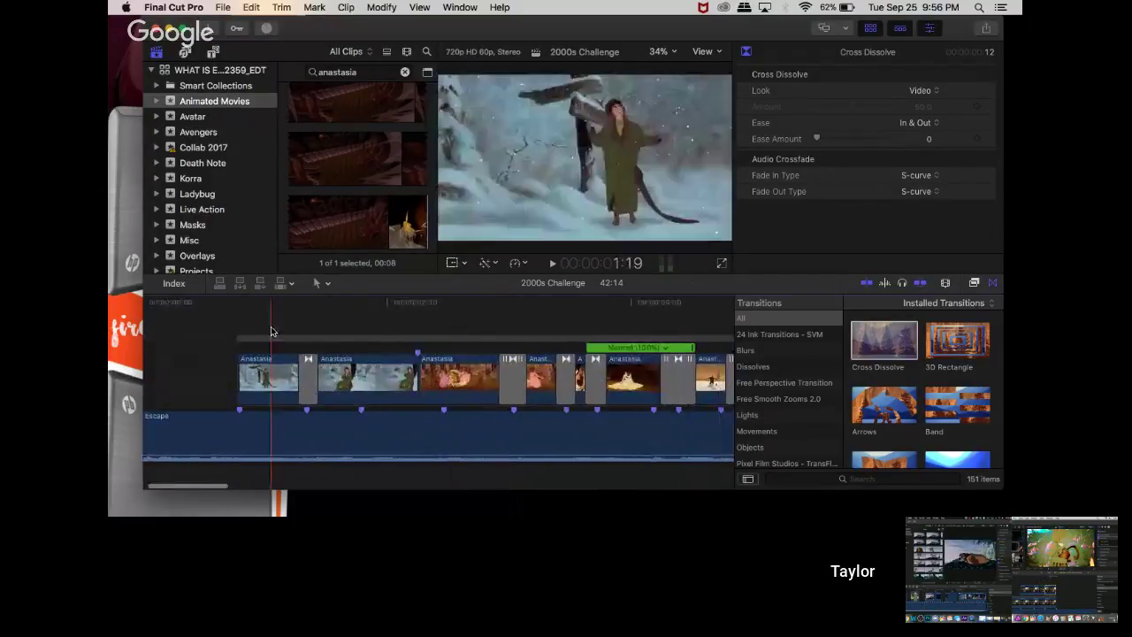
- Play the sequence from the opening snow clip through the new dissolves to the clip of the man raising his arms
key(space)
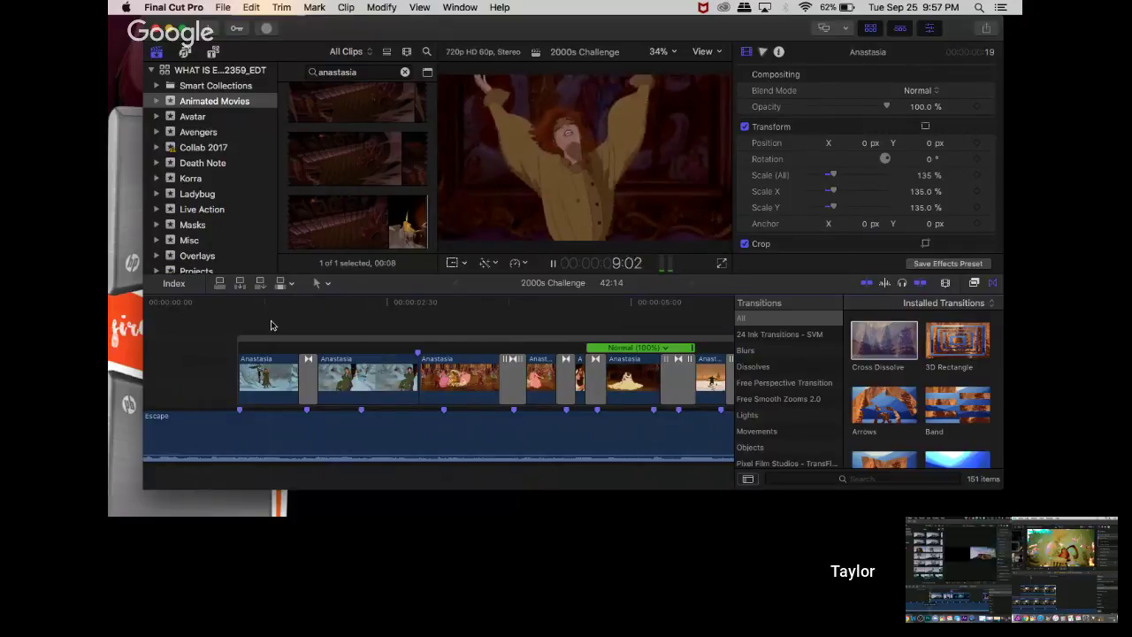
key(space)
- Fade out the clip of the man raising his arms by keyframing opacity from 100% partway through at 8:27 to 0% at its end
scroll(301, 323, right, 5)
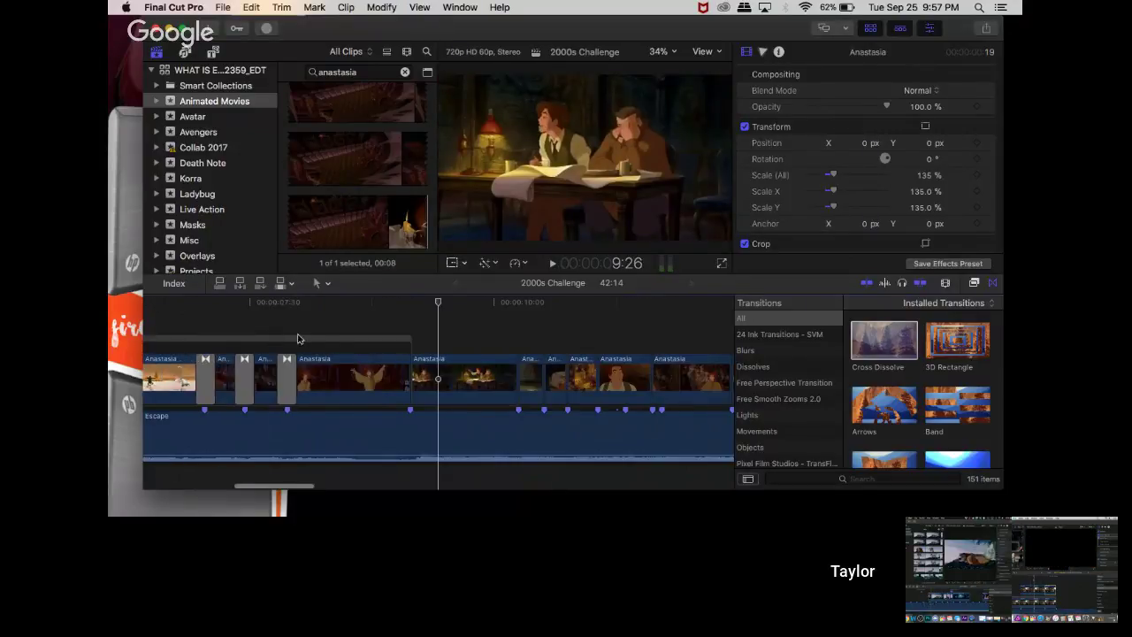
click(342, 315)
click(339, 378)
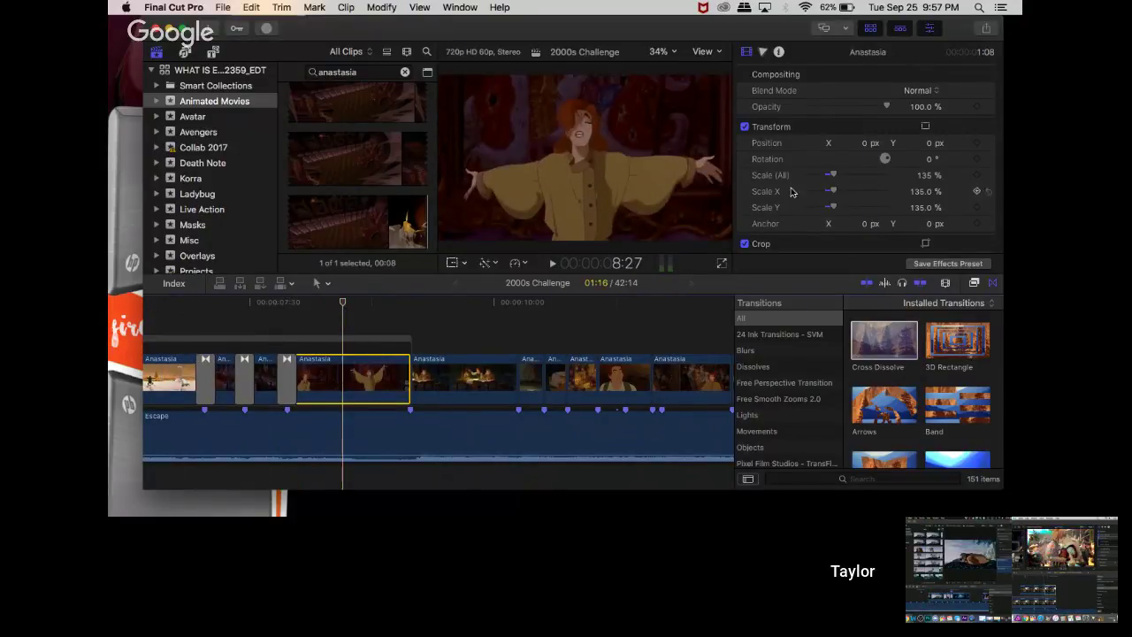
click(979, 107)
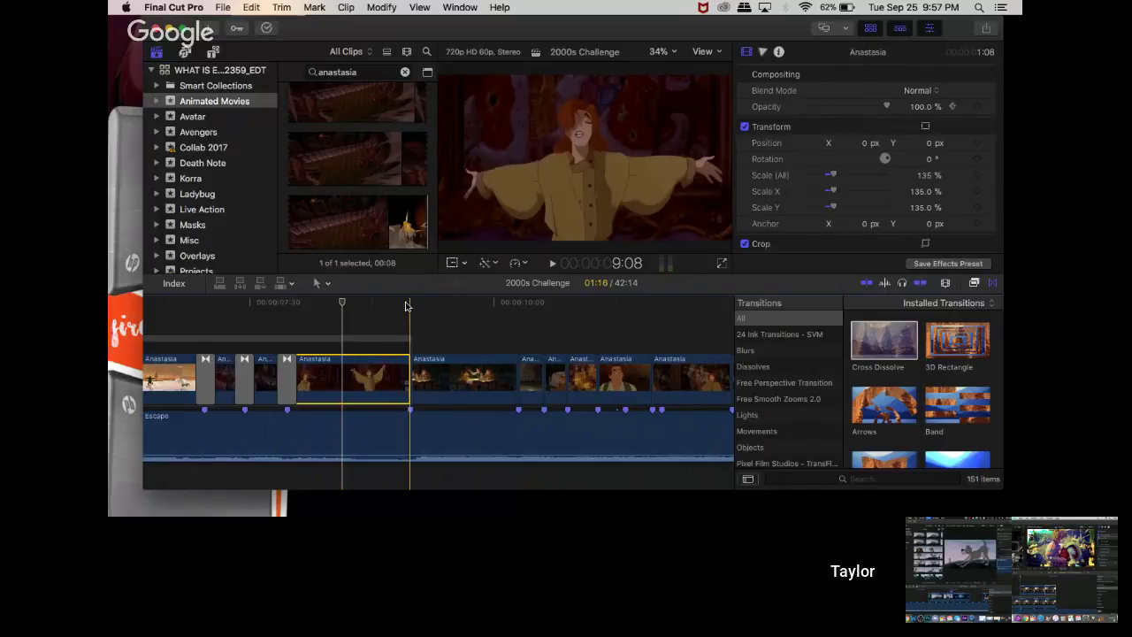
key(Down)
click(920, 107)
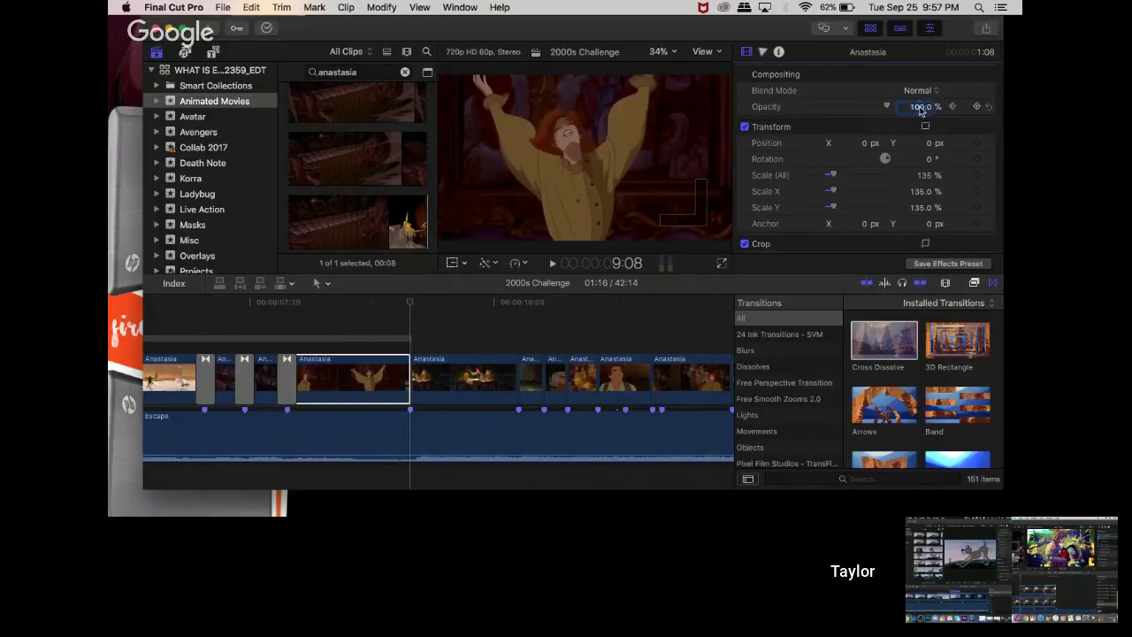
text(0)
key(Return)
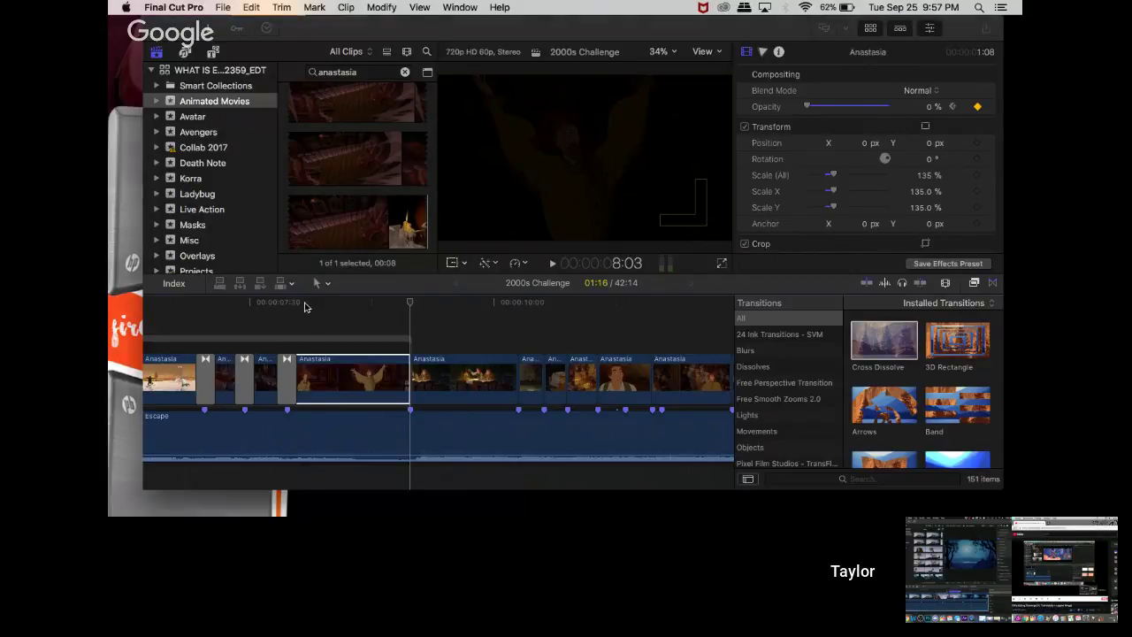
scroll(235, 318, left, 3)
click(235, 318)
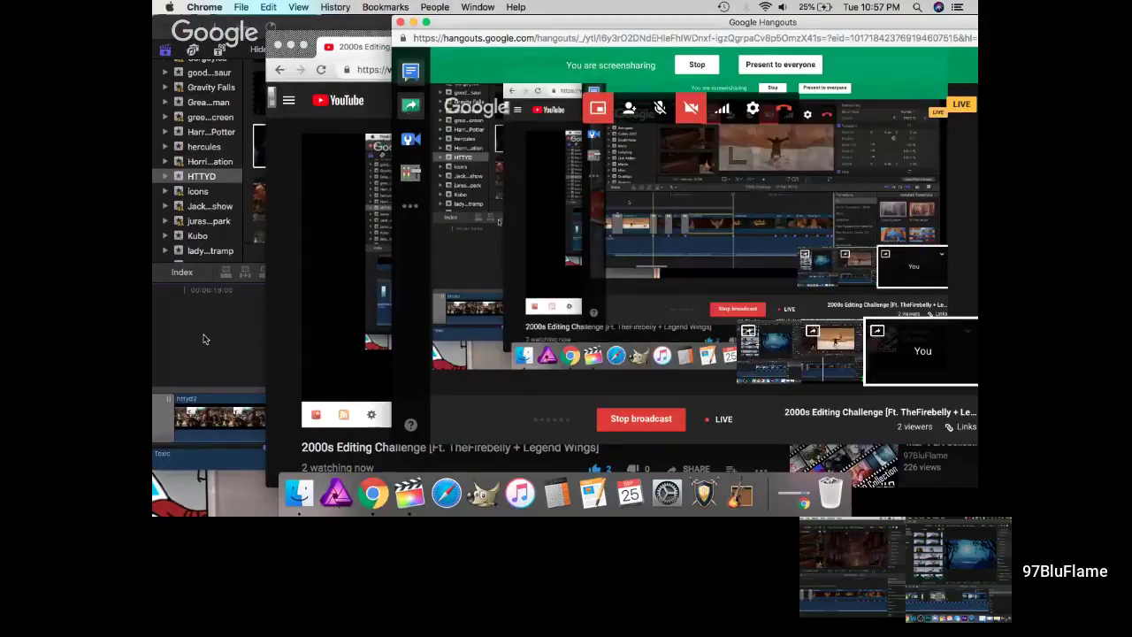
- Switch to Final Cut Pro and extend the start of the first upper httyd2 clip five frames earlier
click(204, 339)
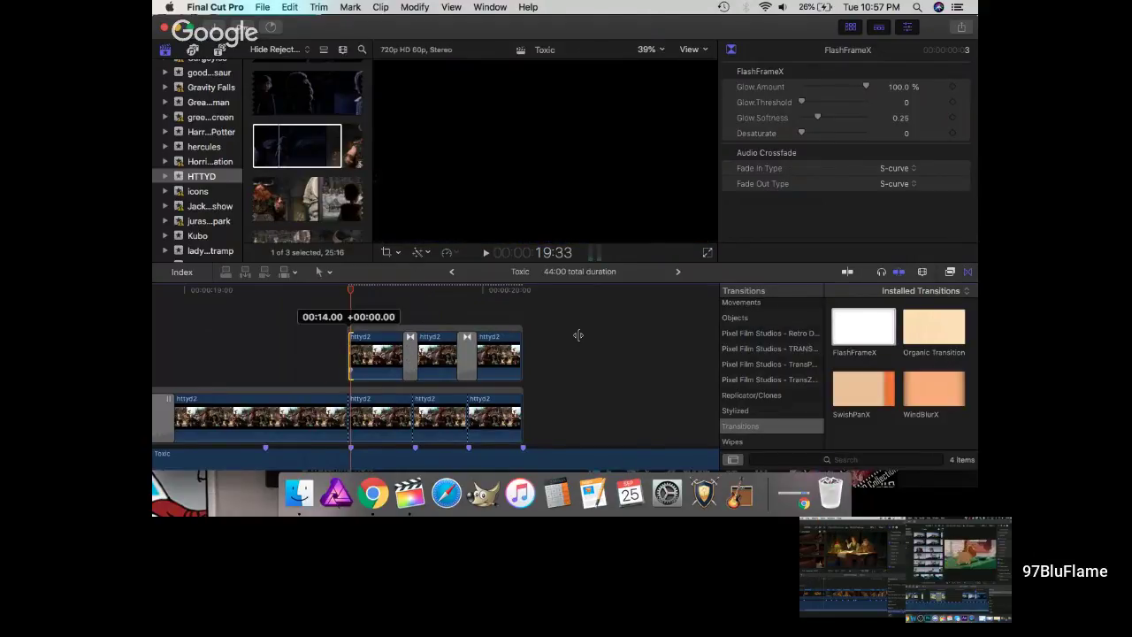
key(comma)
key(comma)
key(comma)
key(comma)
key(comma)
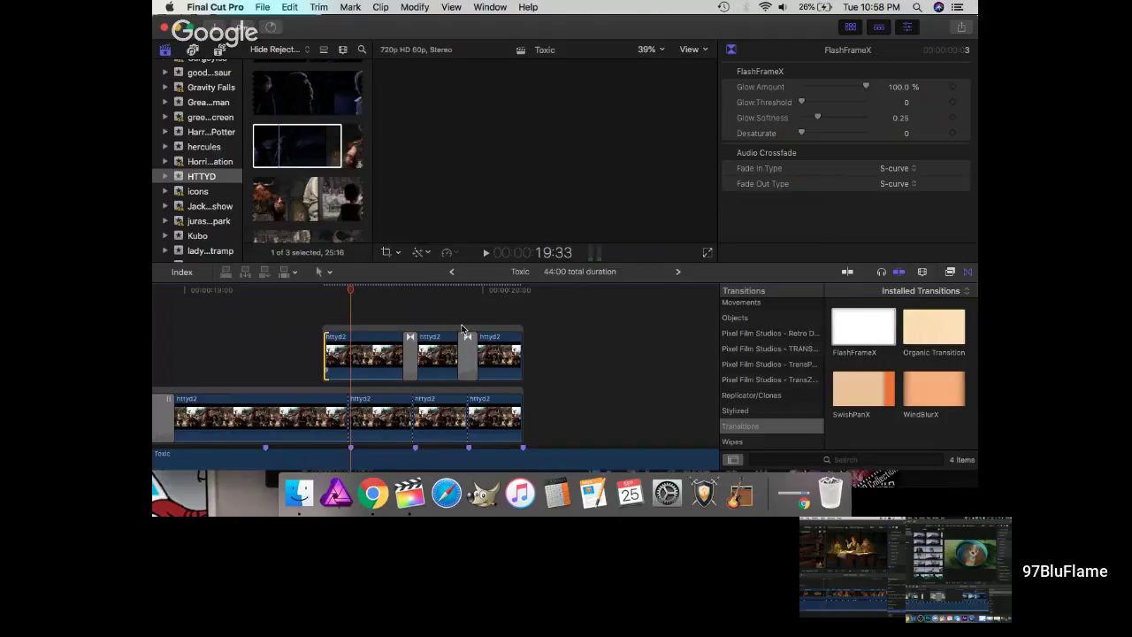
- Copy the FlashFrameX transition from the upper httyd2 clips and paste it at the start of the first upper clip
click(411, 347)
key(super+c)
click(327, 346)
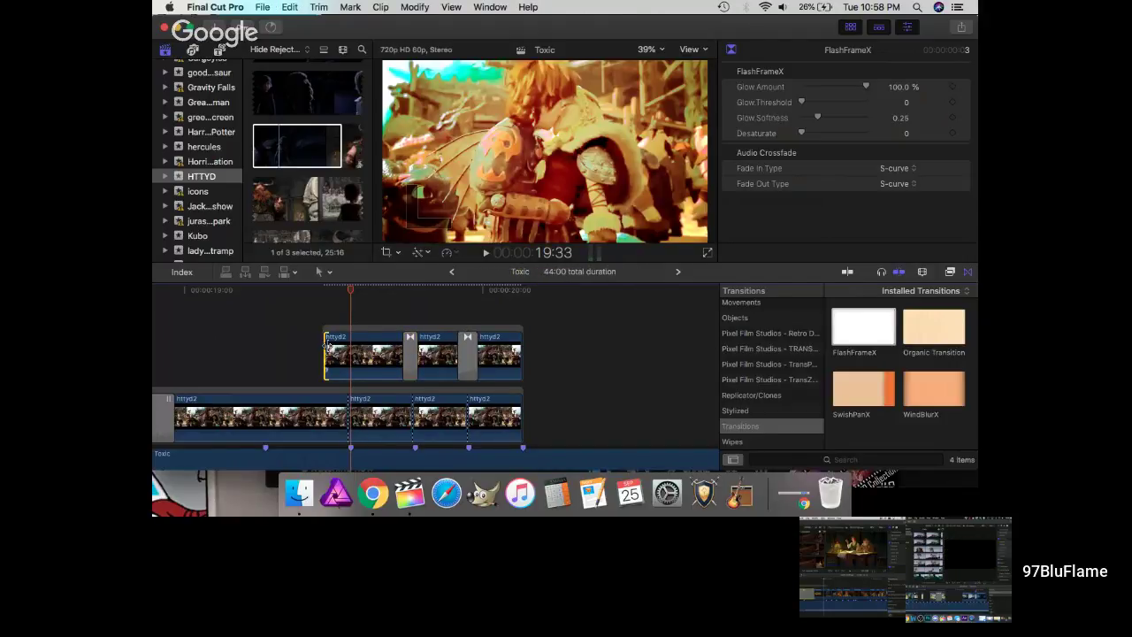
click(331, 341)
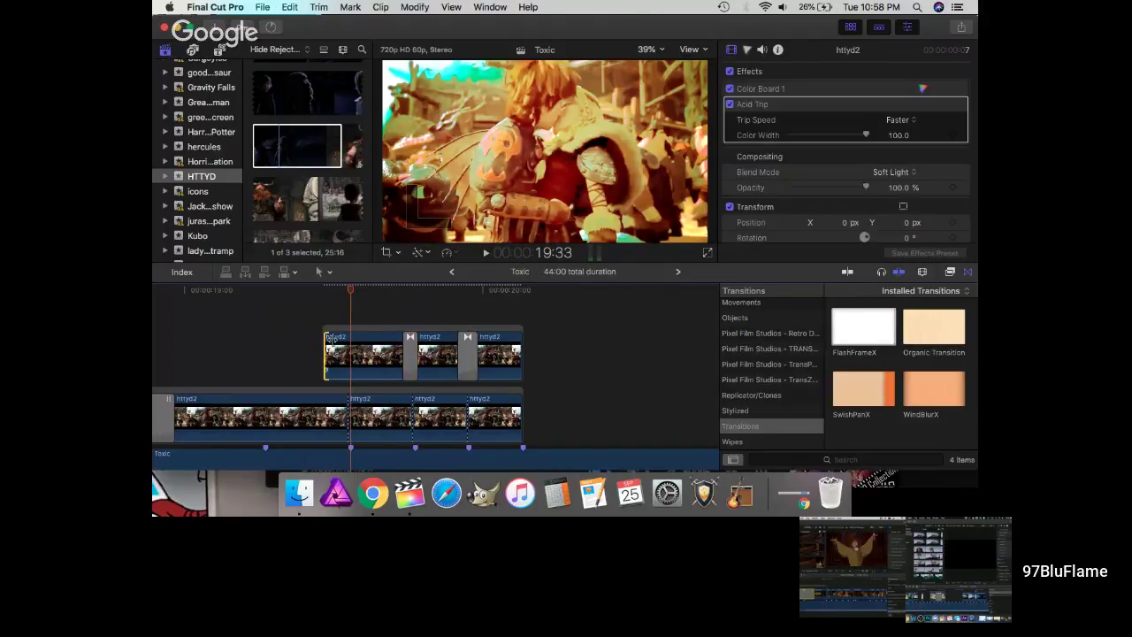
key(super+v)
key(super+equal)
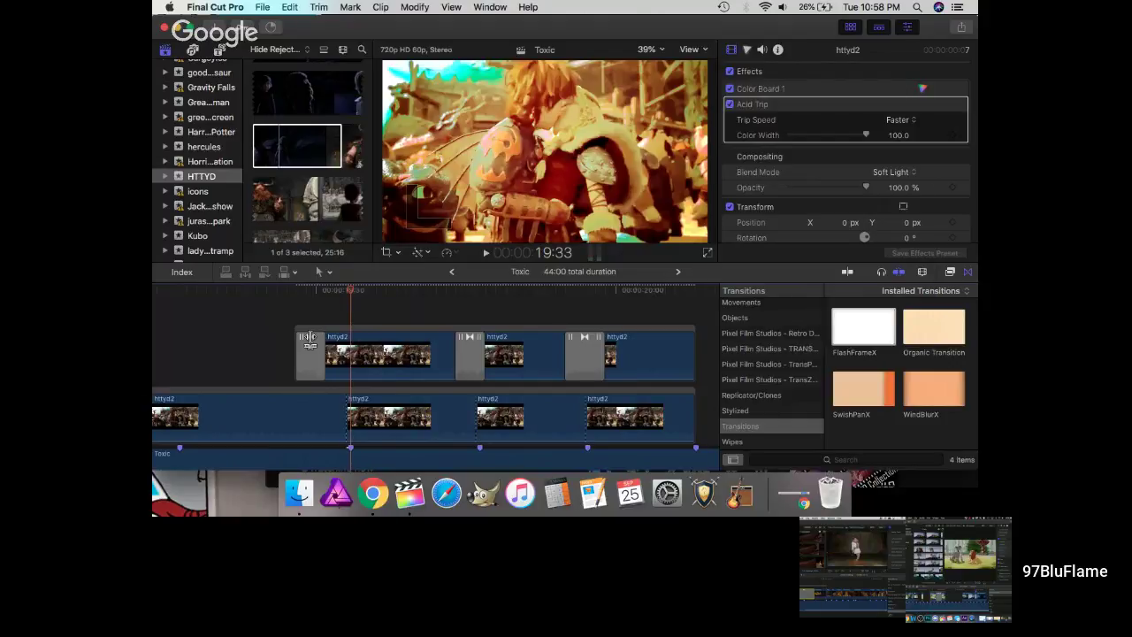
- Move the start of the first upper httyd2 clip and its FlashFrameX transition to 19:32, and play it back
drag(309, 340, 388, 353)
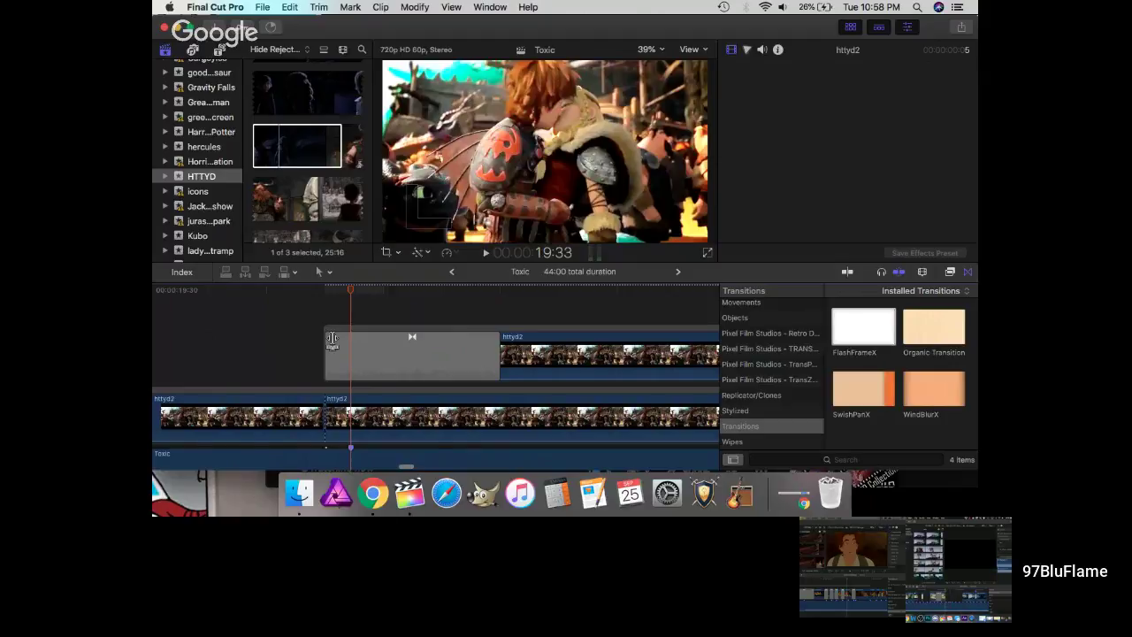
drag(332, 339, 273, 340)
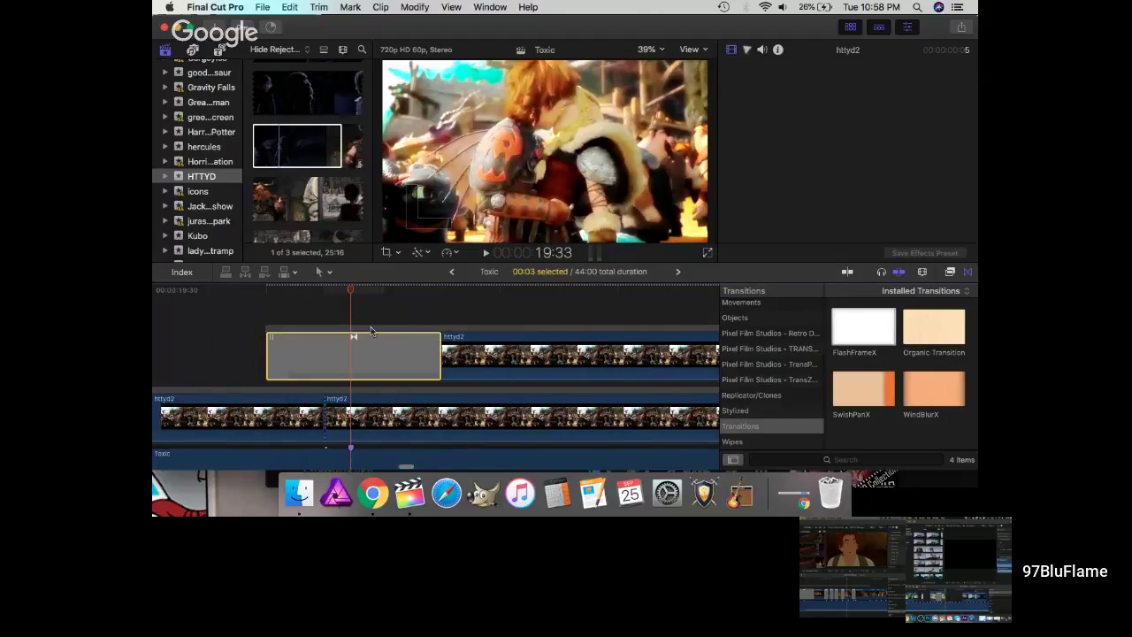
scroll(345, 310, left, 3)
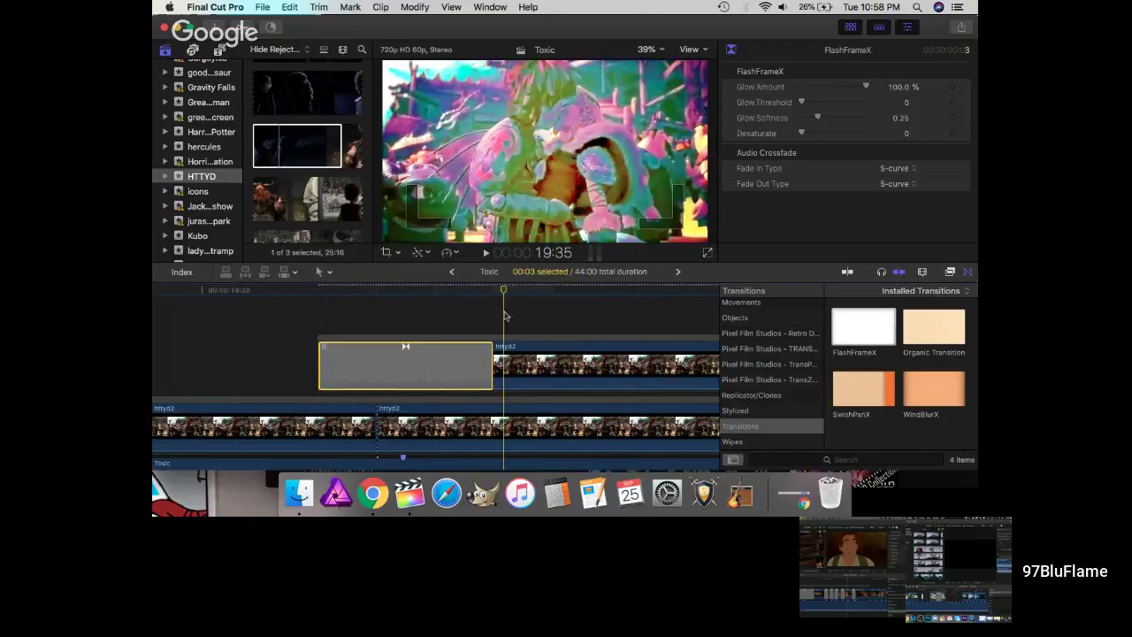
key(super+minus)
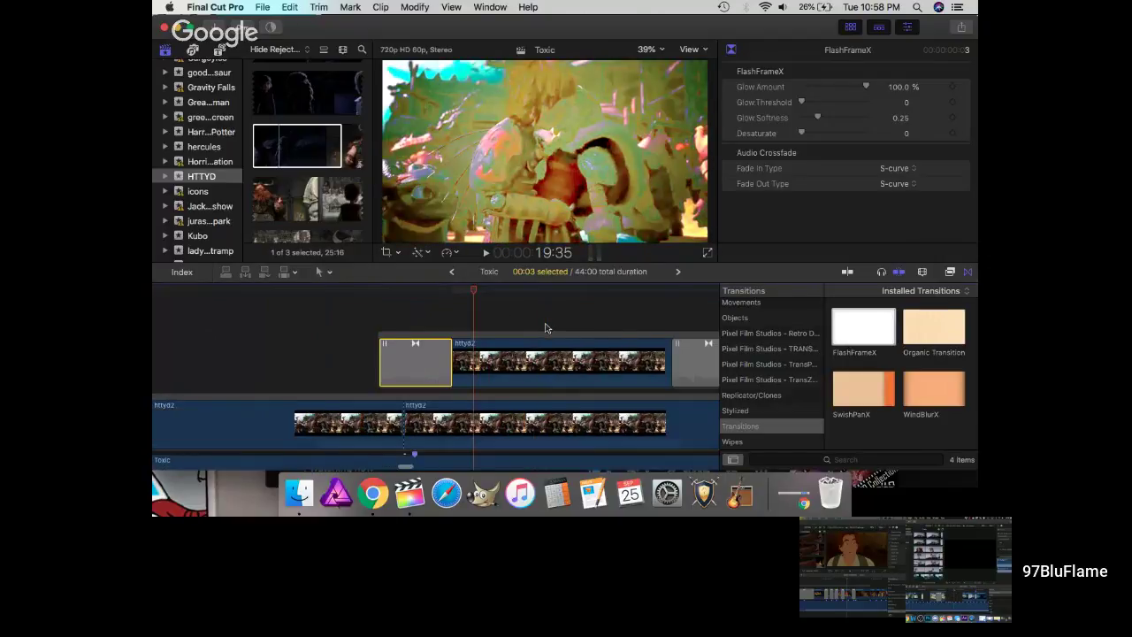
scroll(546, 341, right, 3)
key(super+minus)
click(351, 292)
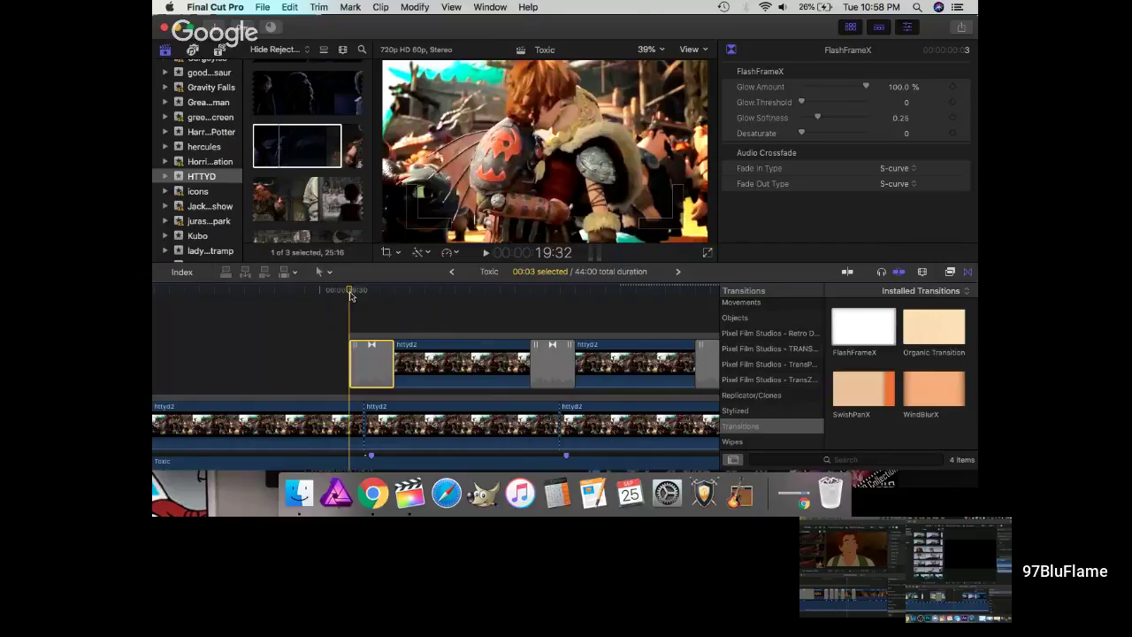
key(space)
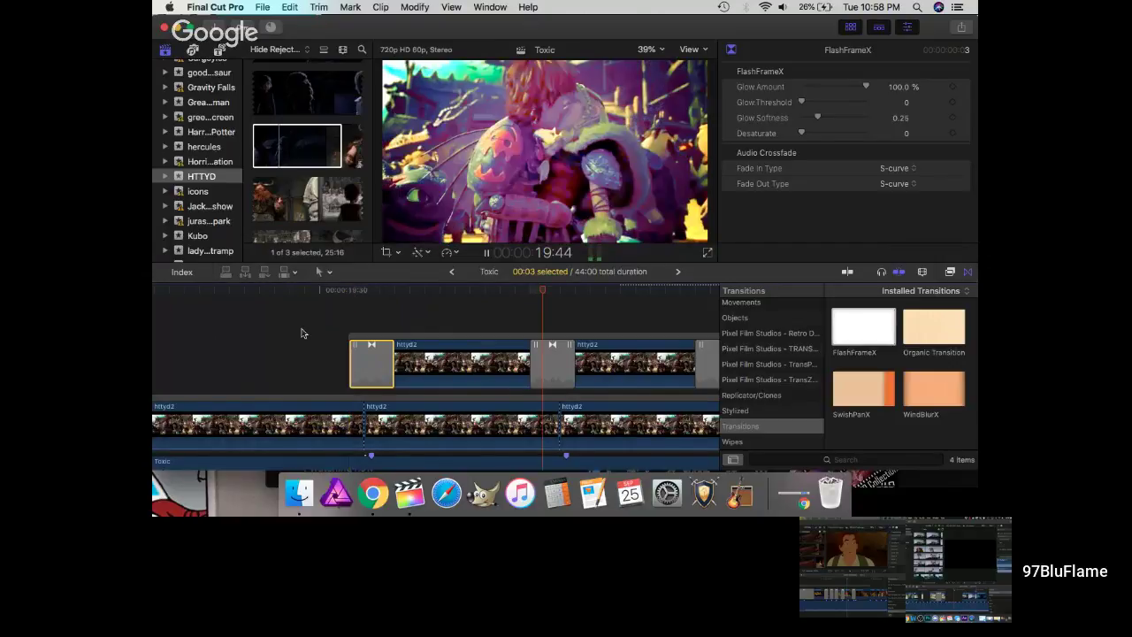
- Roll the edit under the middle FlashFrameX transition near 19:46 one frame later
click(396, 380)
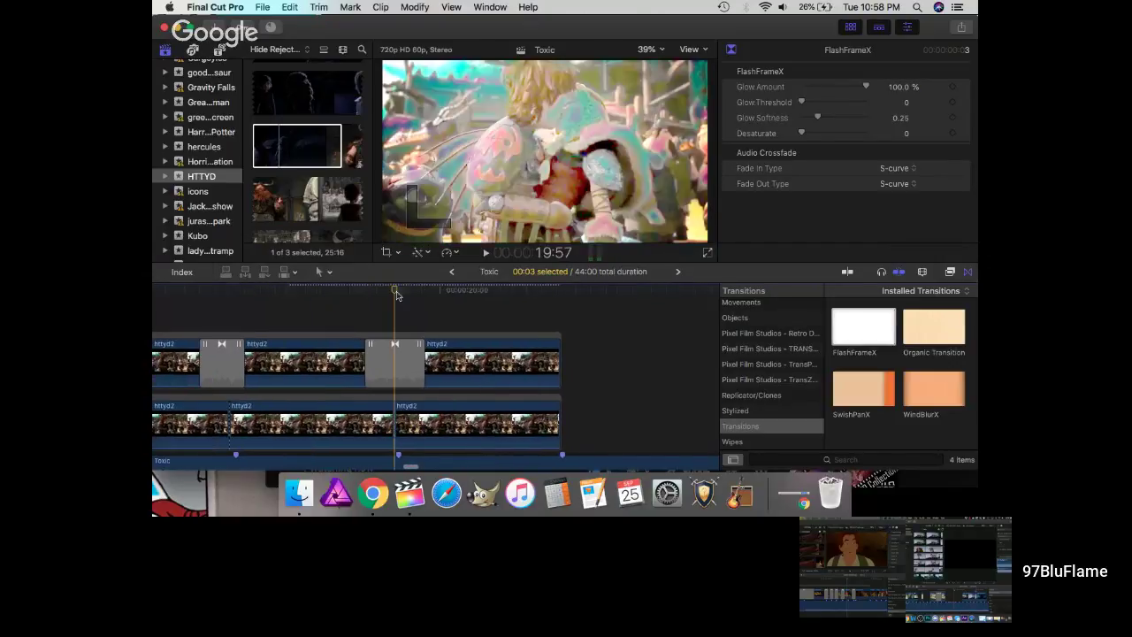
click(396, 377)
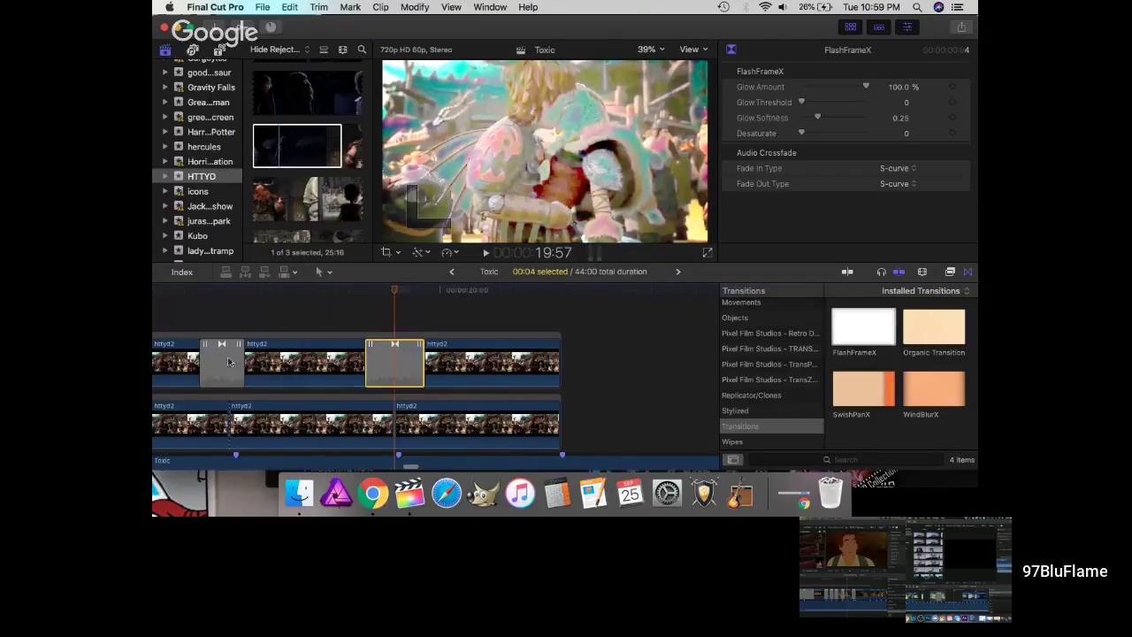
click(210, 358)
click(227, 293)
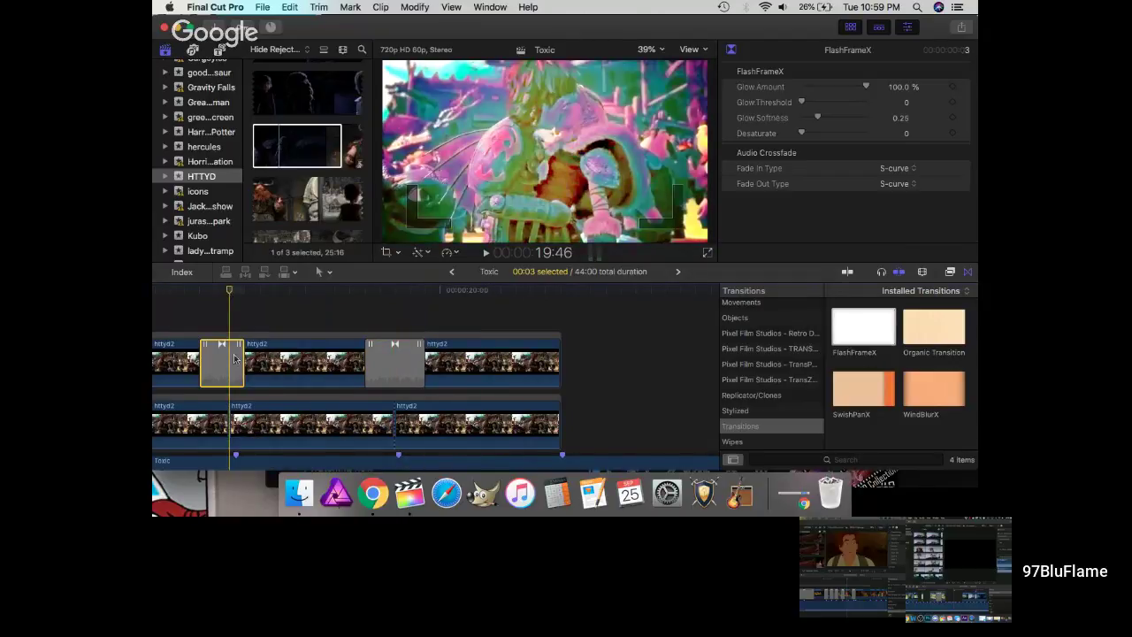
scroll(242, 375, left, 6)
scroll(241, 374, down, 1)
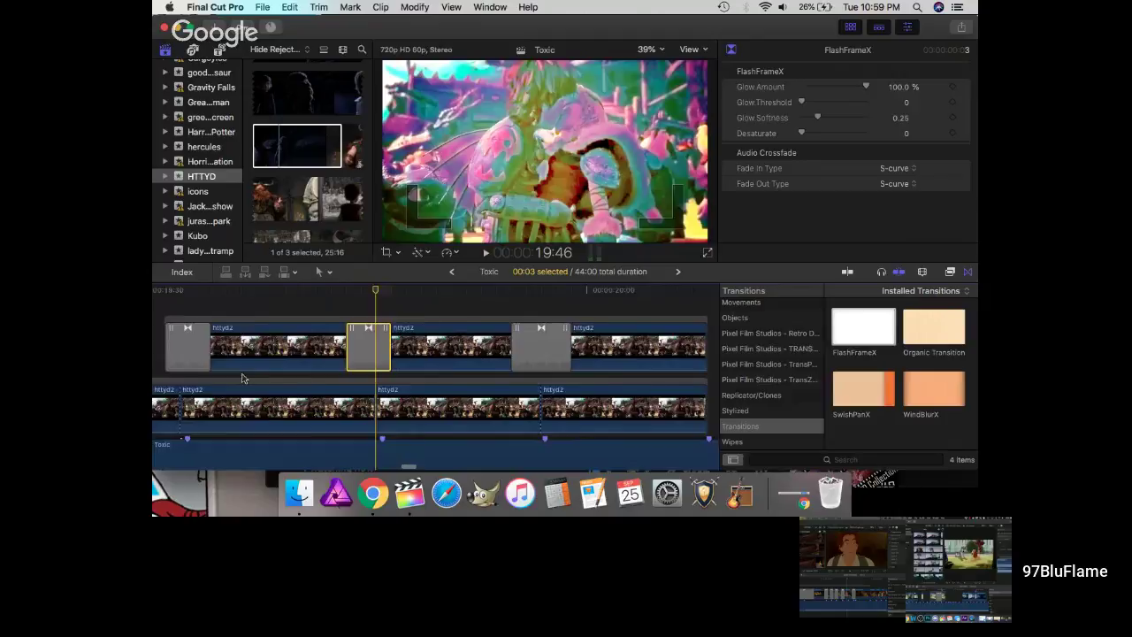
drag(412, 323, 425, 323)
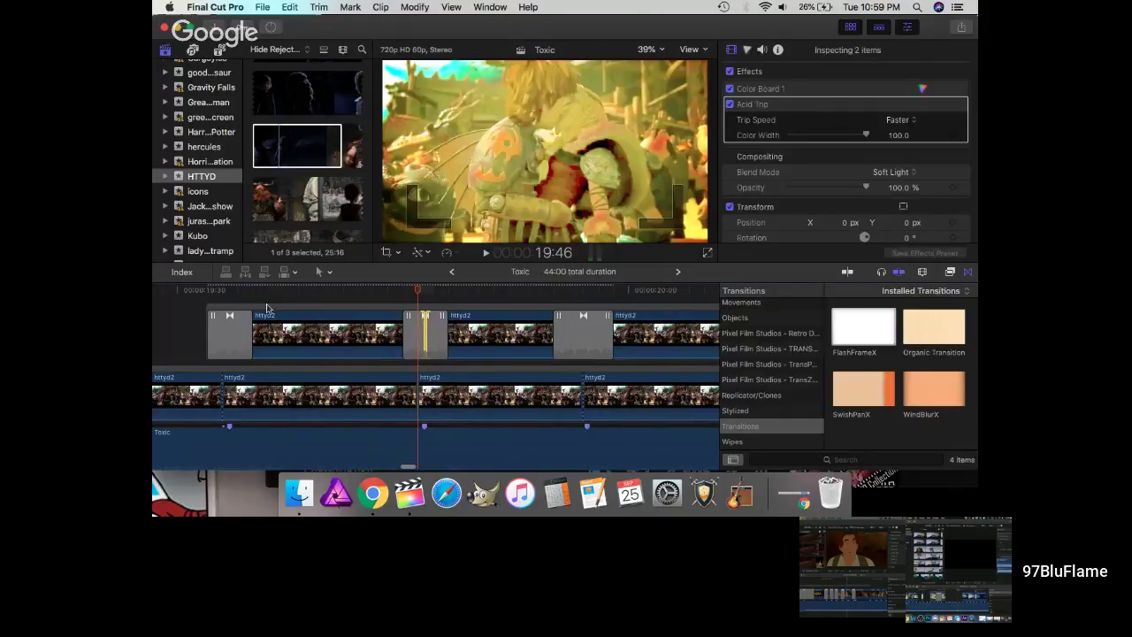
- Play the upper httyd2 clips repeatedly from around 19:32 to check the timing of the flash transitions
click(209, 291)
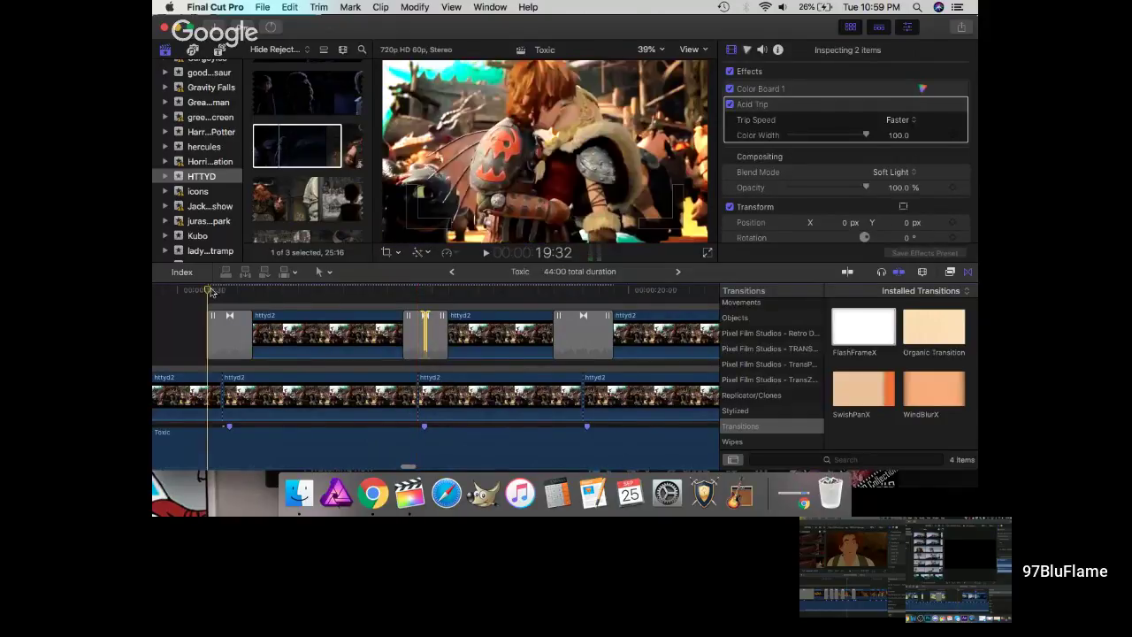
key(space)
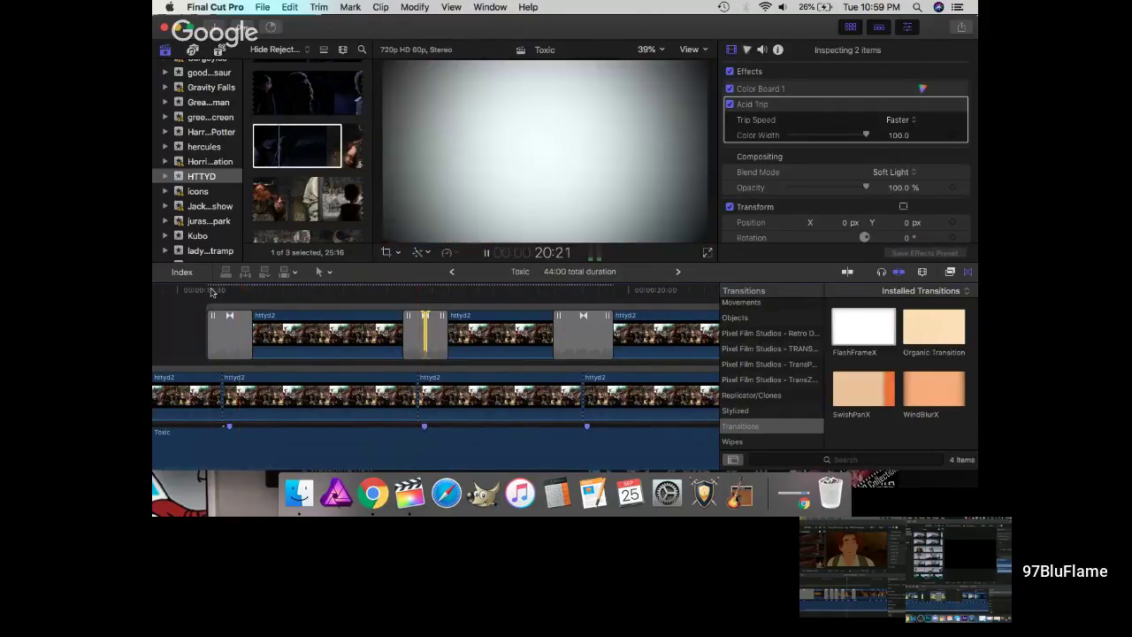
key(space)
click(344, 291)
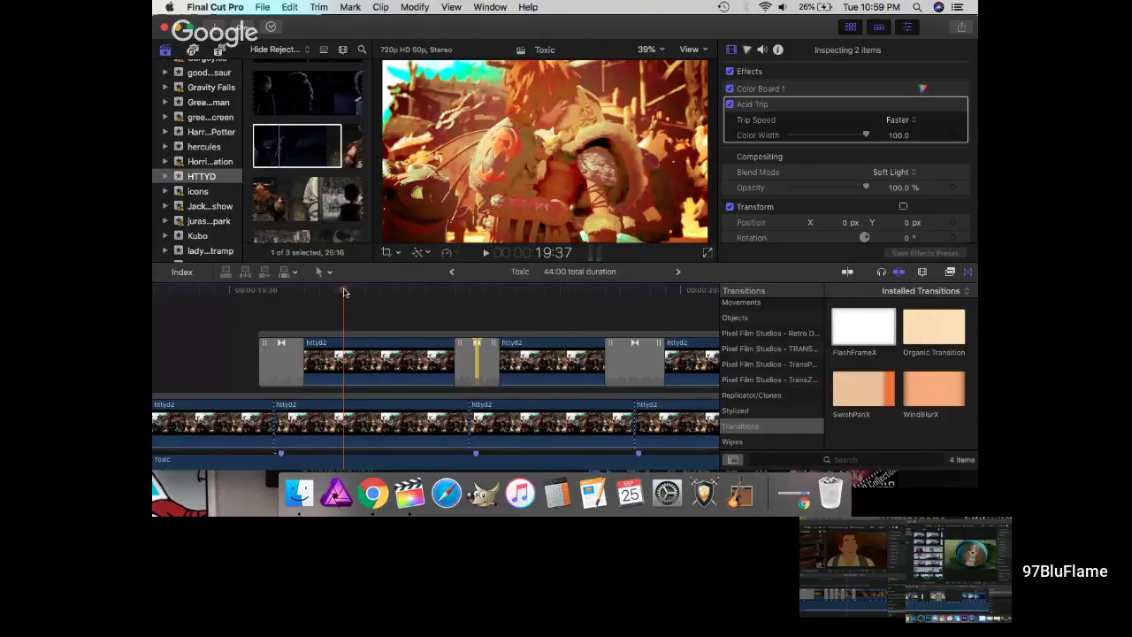
click(261, 295)
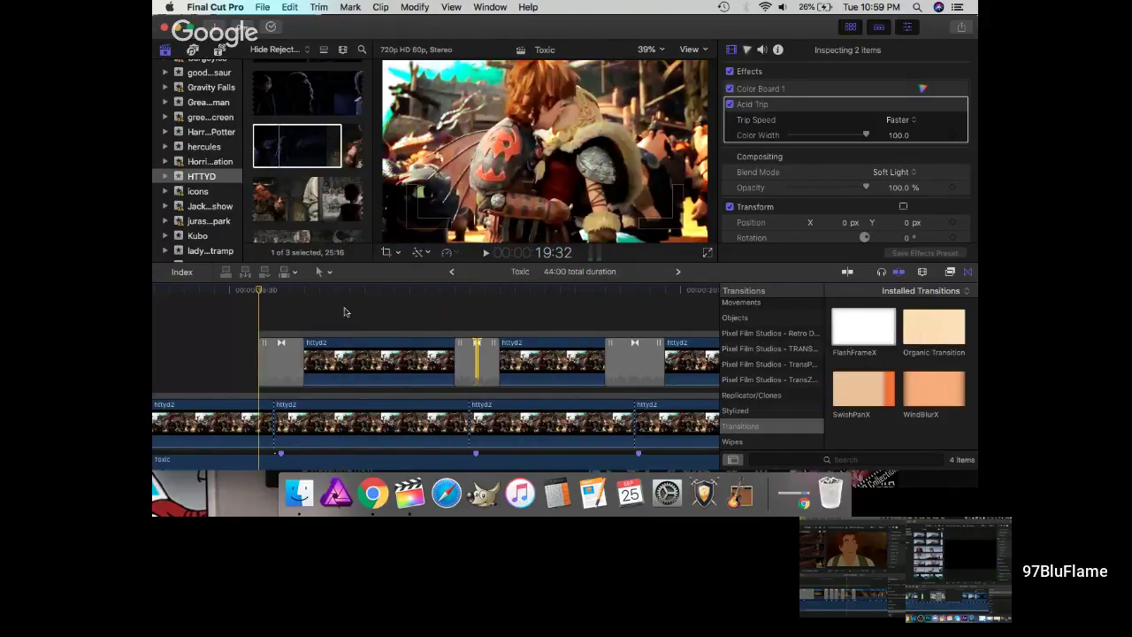
key(space)
scroll(374, 326, right, 3)
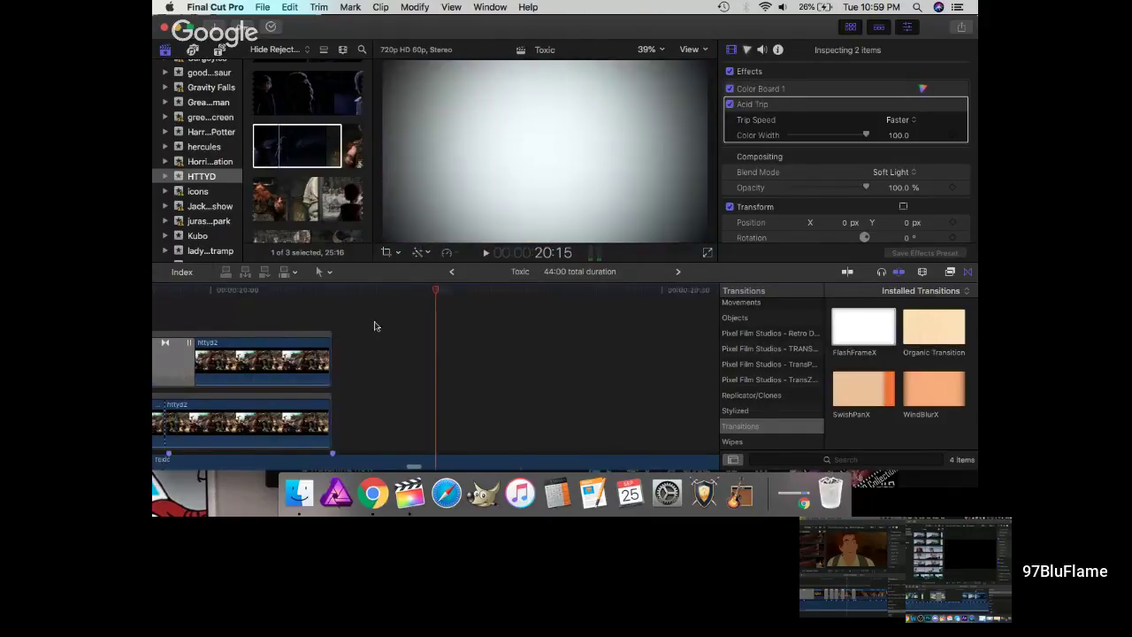
scroll(374, 326, left, 1)
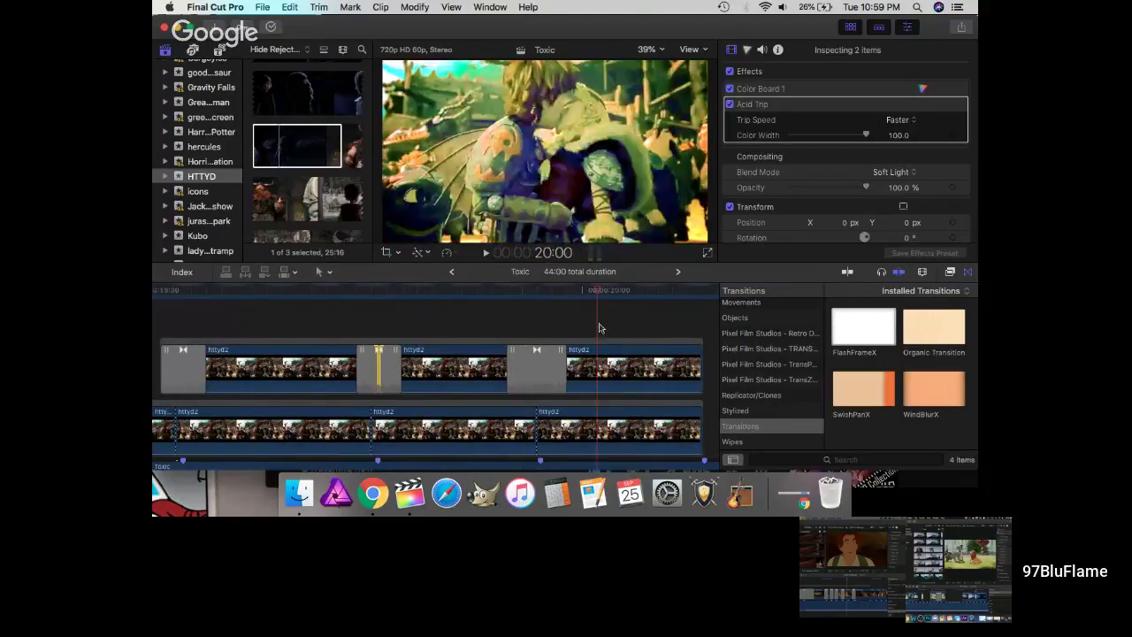
key(space)
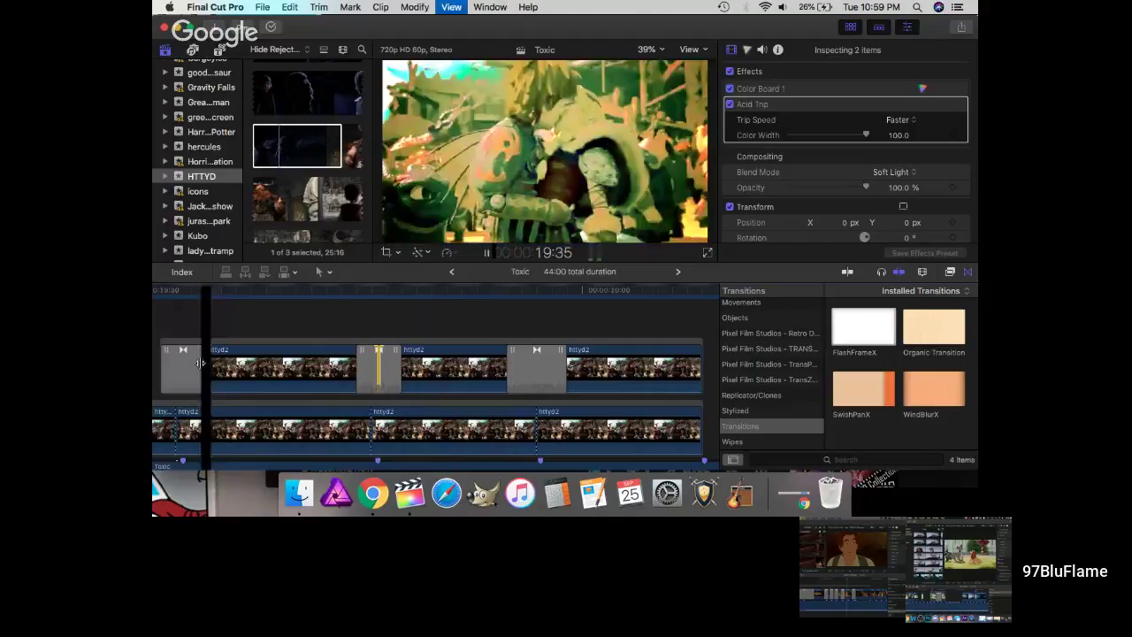
key(space)
scroll(241, 372, left, 5)
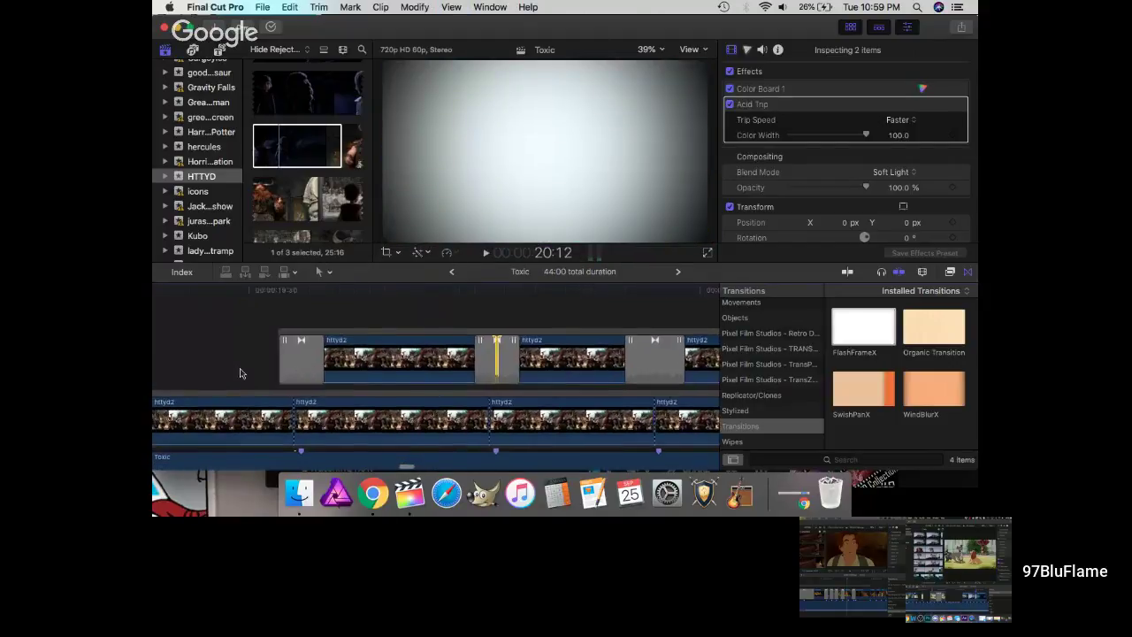
key(space)
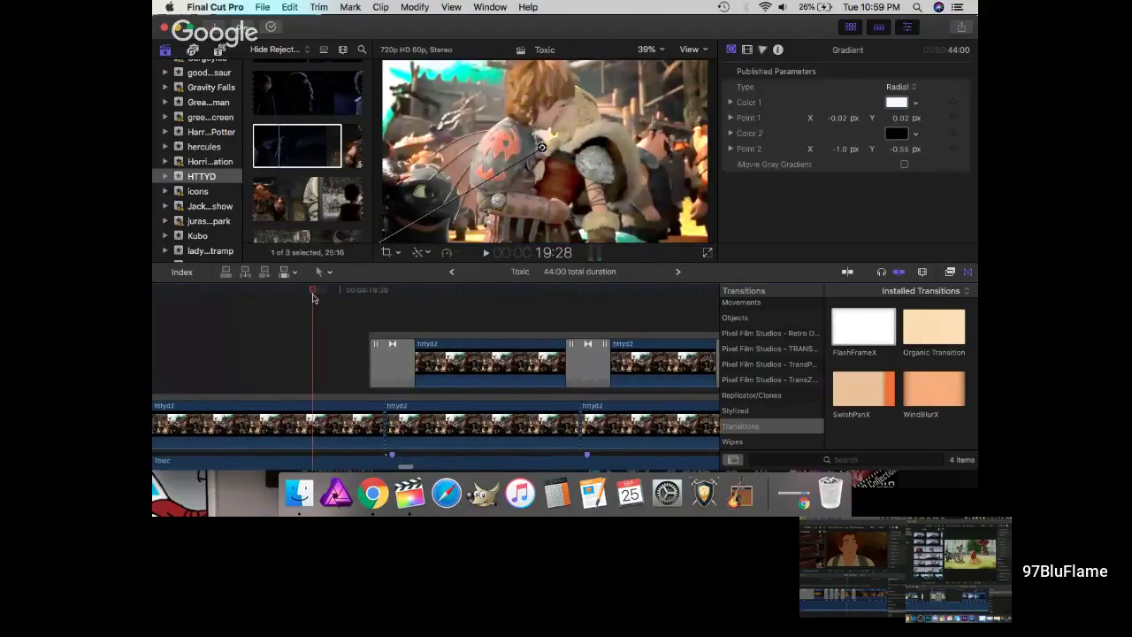
key(space)
scroll(346, 310, left, 5)
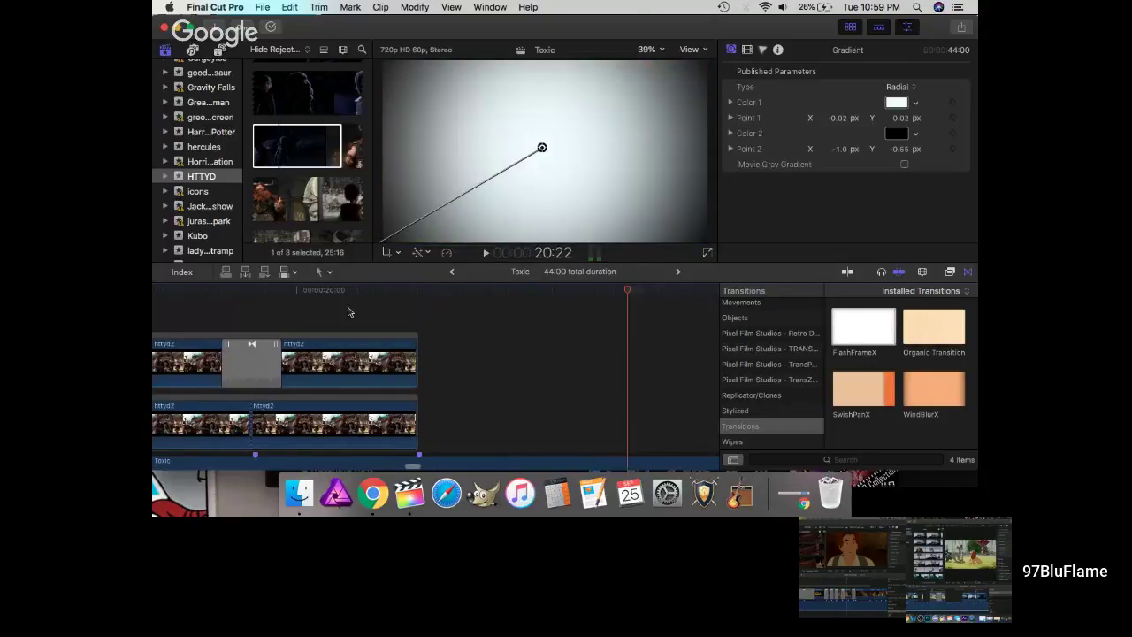
- Play the Toxic project from its beginning through the last httyd2 clips to review the whole edit
key(super+minus)
key(super+minus)
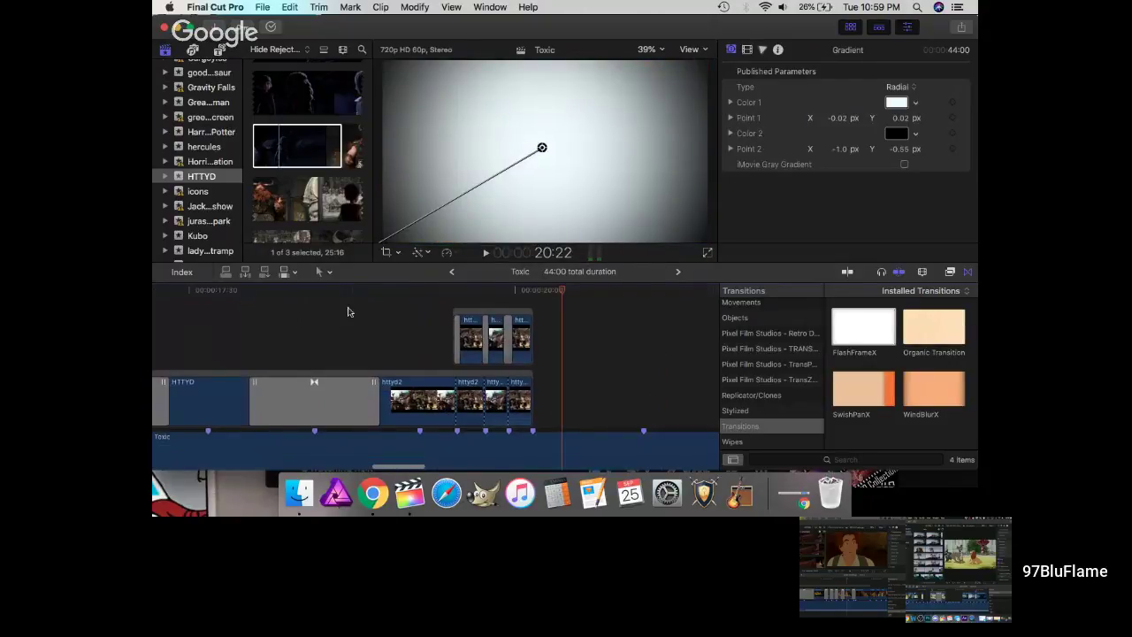
scroll(348, 312, left, 15)
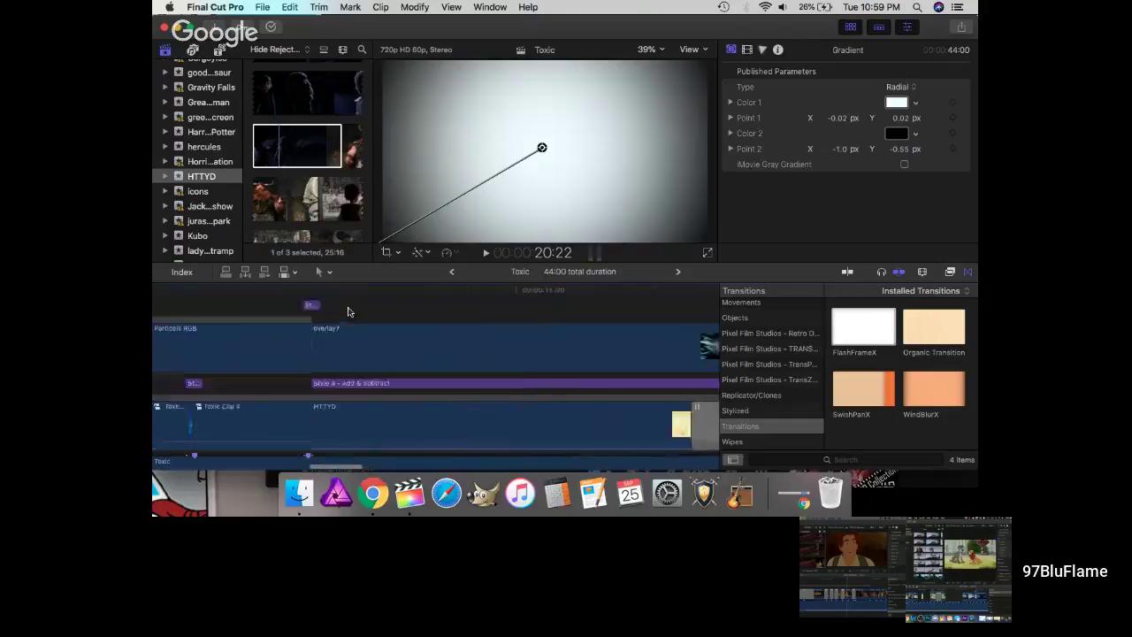
scroll(346, 309, left, 10)
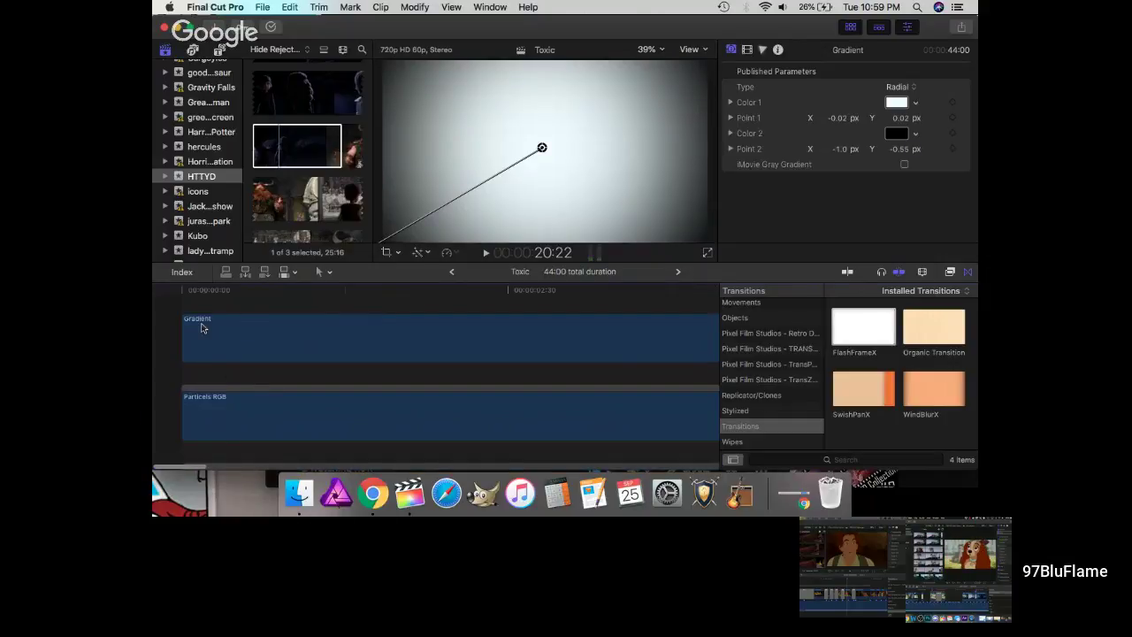
click(177, 295)
key(space)
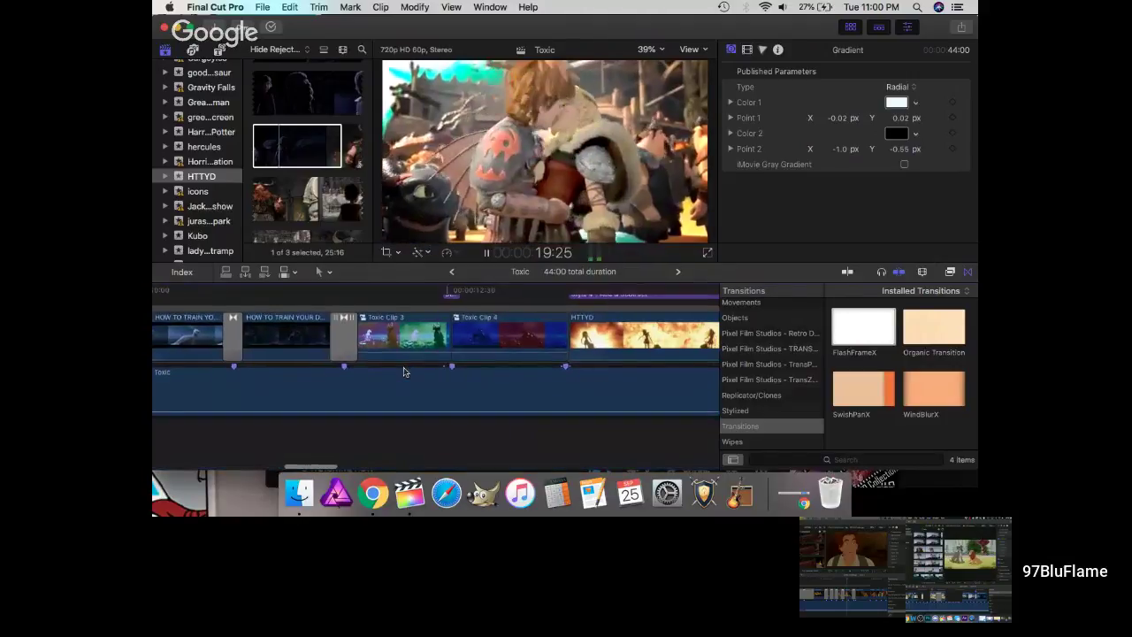
key(space)
key(super+equal)
key(super+equal)
key(super+equal)
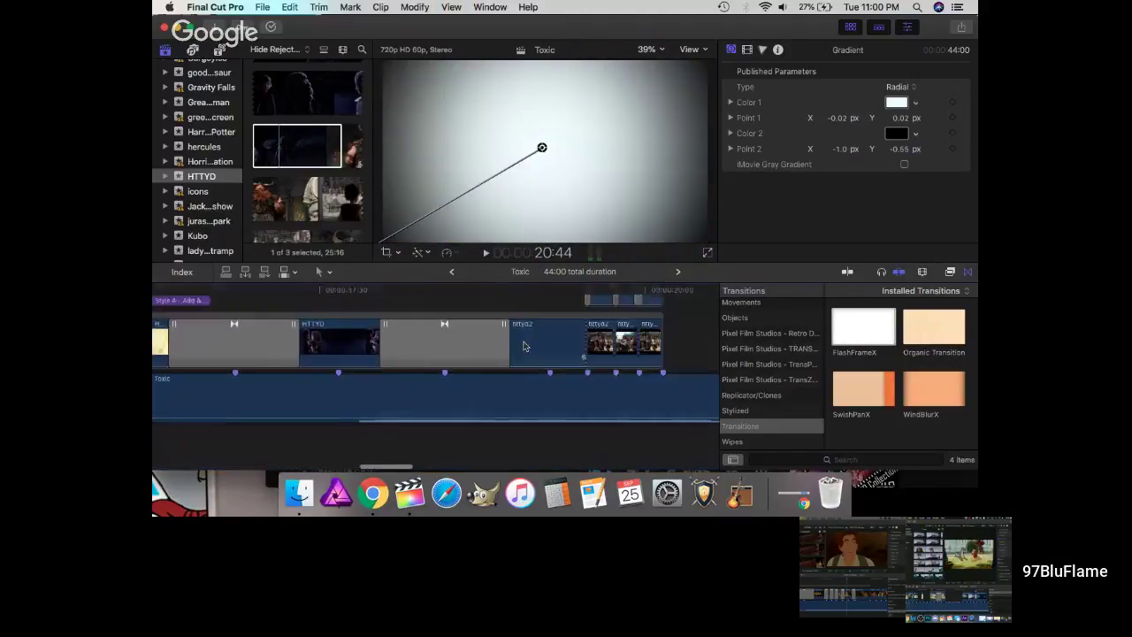
key(super+minus)
key(super+minus)
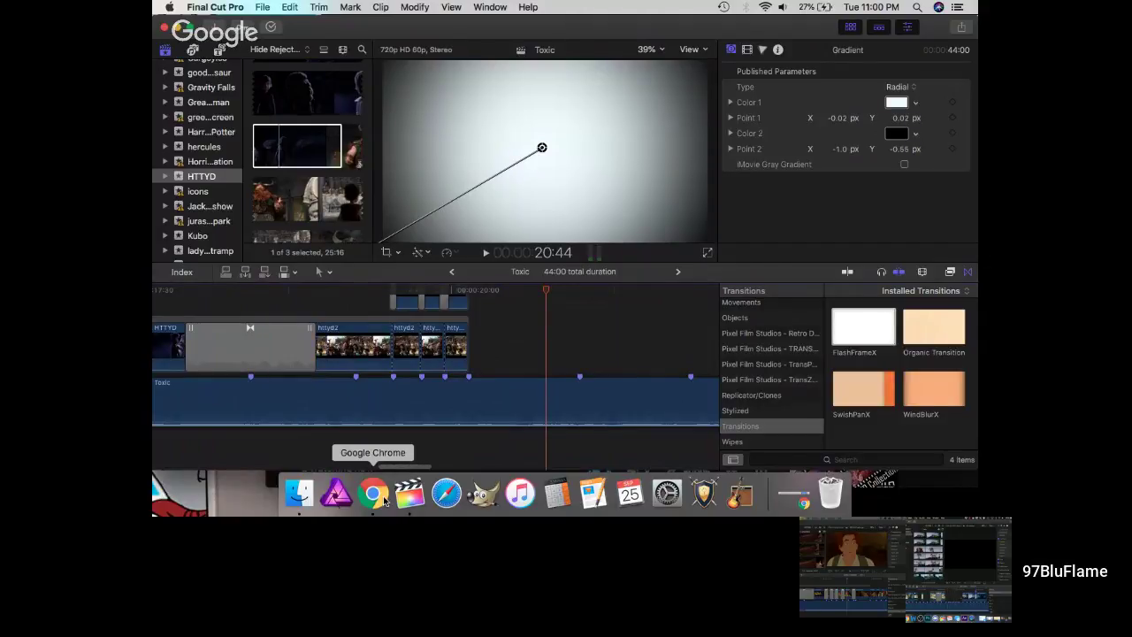
- Switch to Chrome and enter the search query "90s songs" in a new tab
click(384, 501)
drag(581, 32, 471, 20)
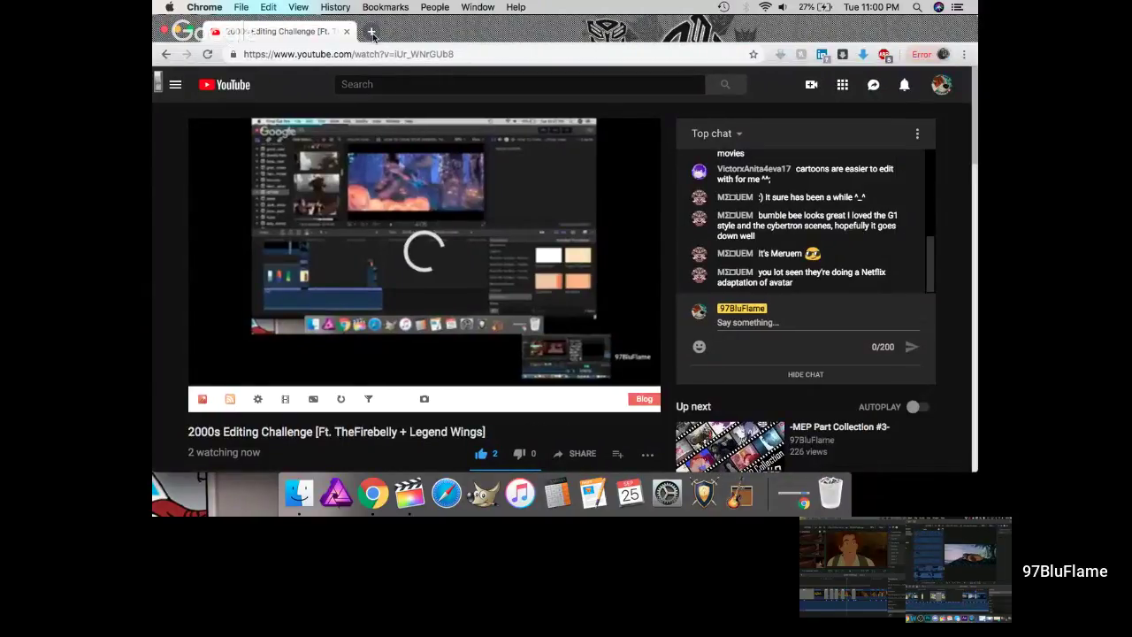
click(372, 32)
text(90s songs )
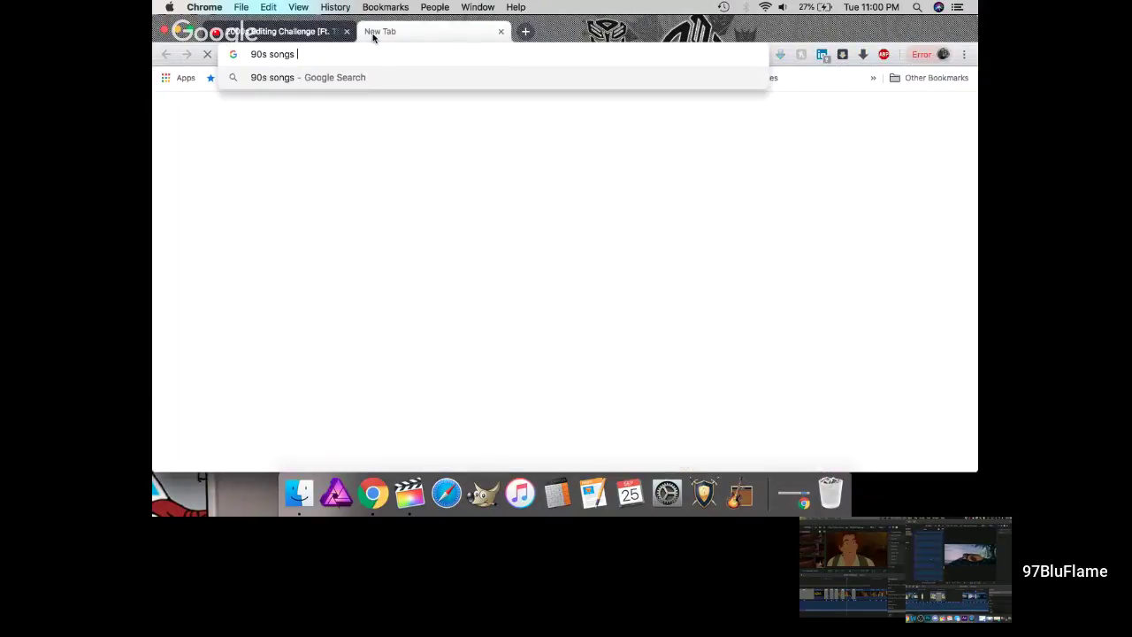
text(smash mouth)
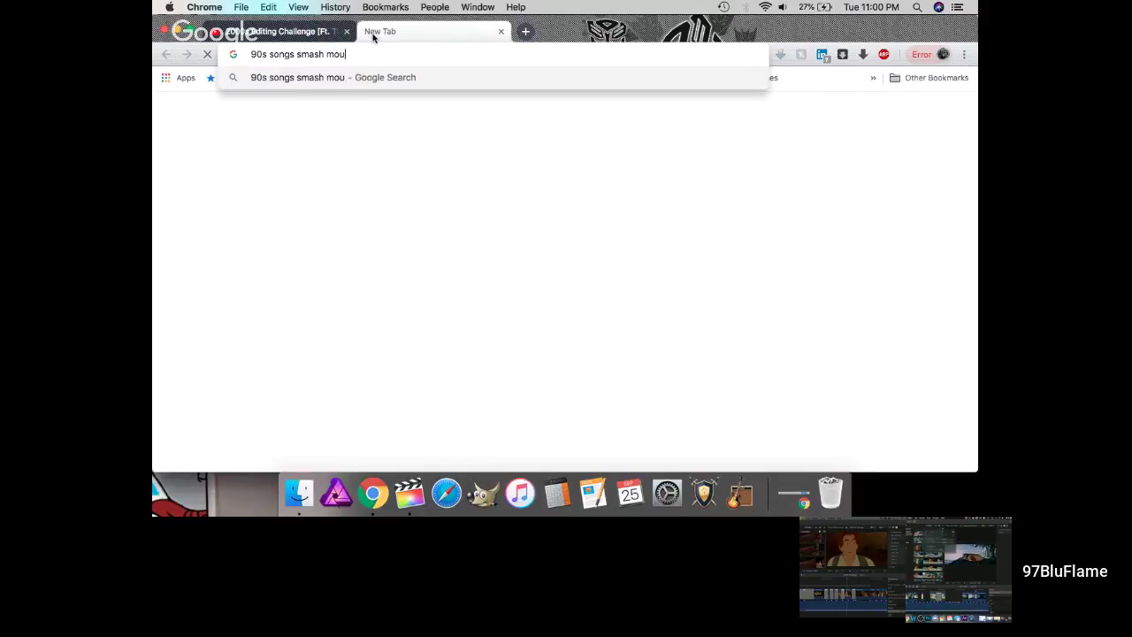
key(BackSpace)
key(BackSpace)
key(BackSpace)
key(BackSpace)
key(BackSpace)
key(BackSpace)
key(BackSpace)
key(BackSpace)
key(BackSpace)
key(BackSpace)
key(BackSpace)
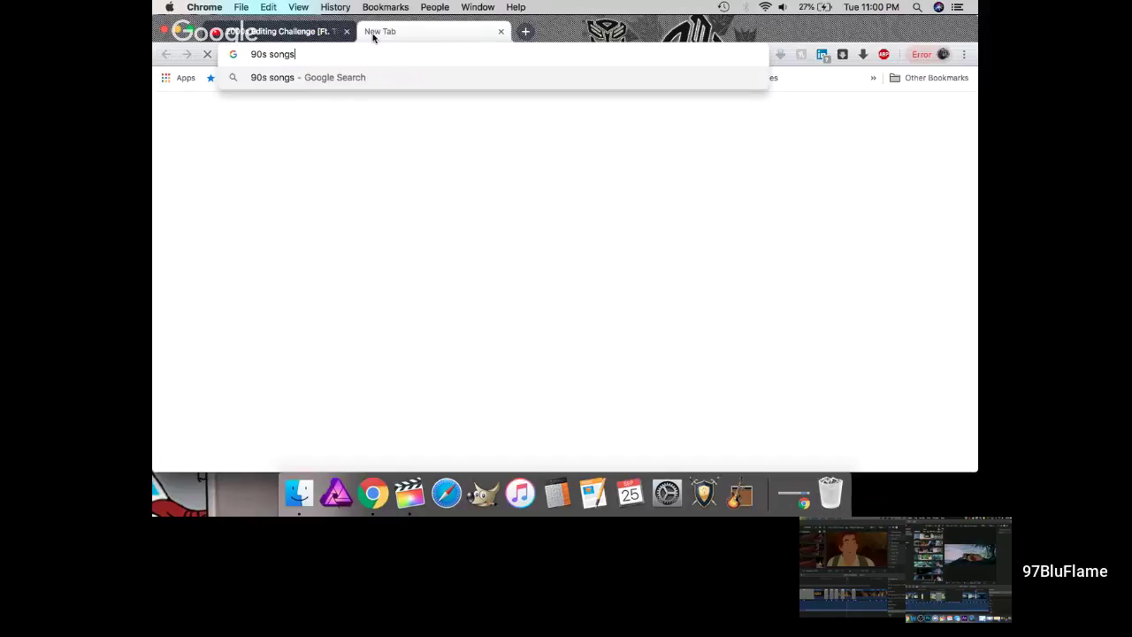
- Run the "90s songs" search and look through the list of 1990s songs in the results
key(Return)
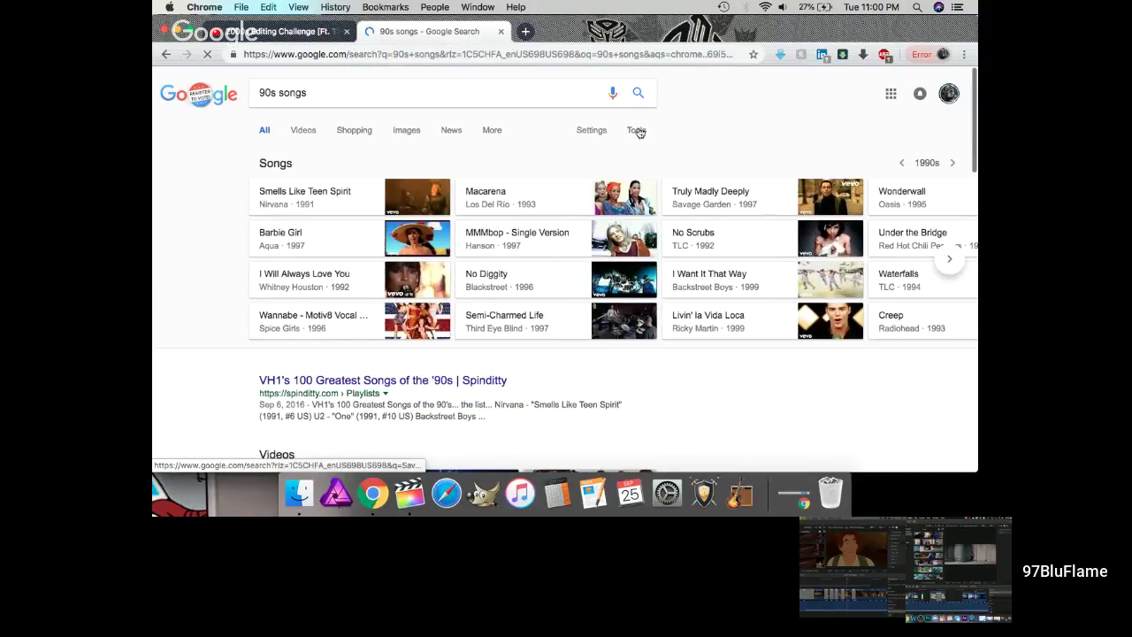
scroll(749, 141, right, 5)
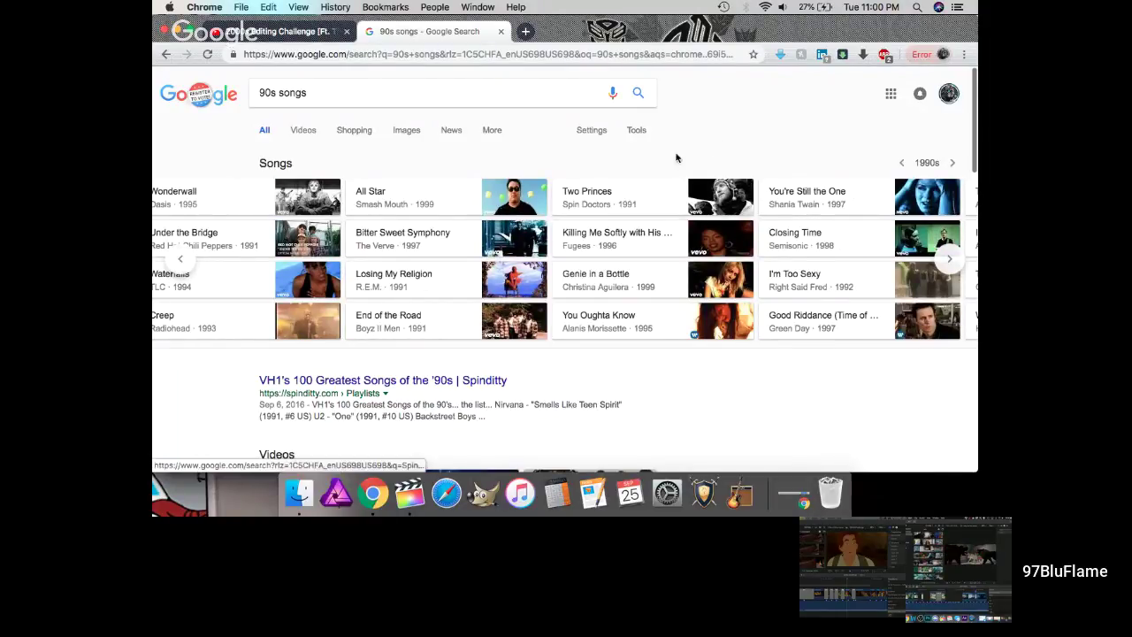
scroll(728, 143, down, 1)
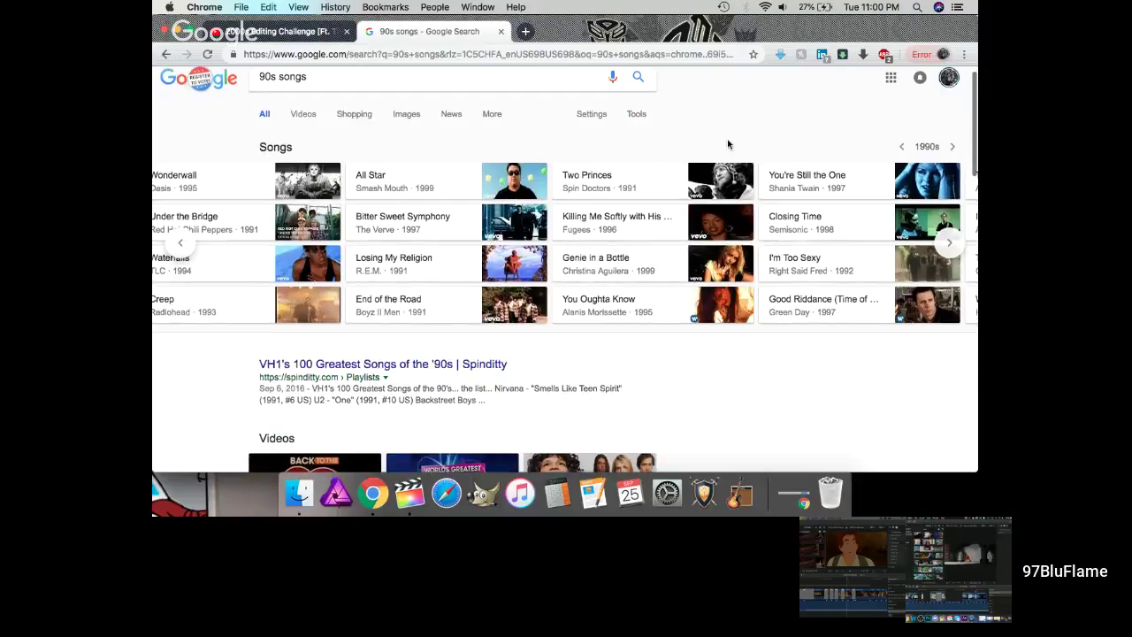
click(950, 244)
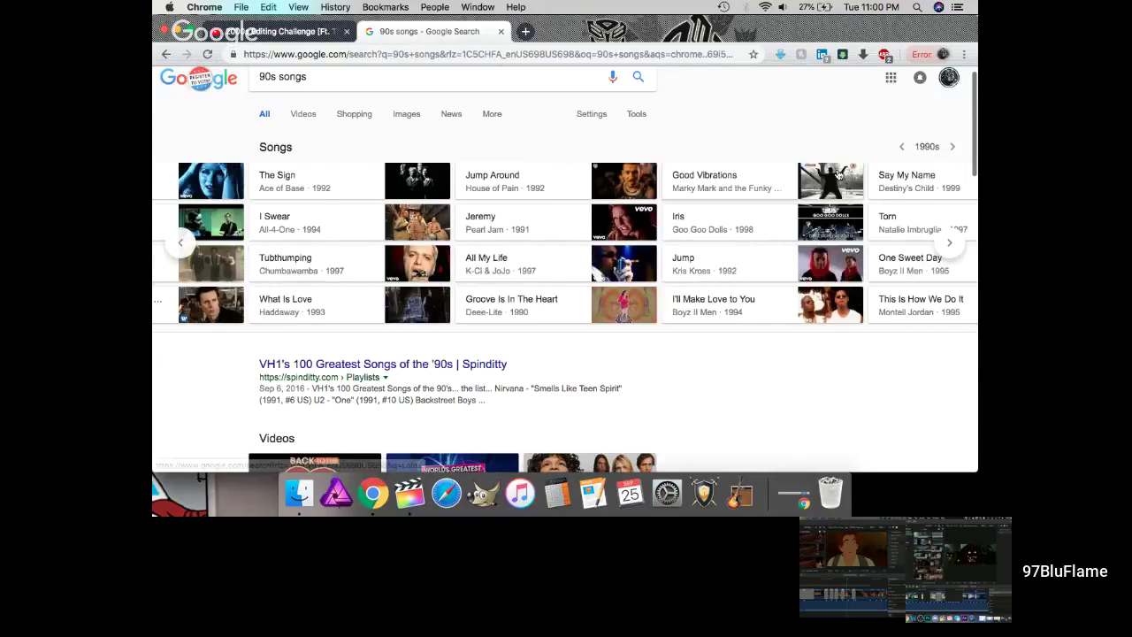
click(950, 244)
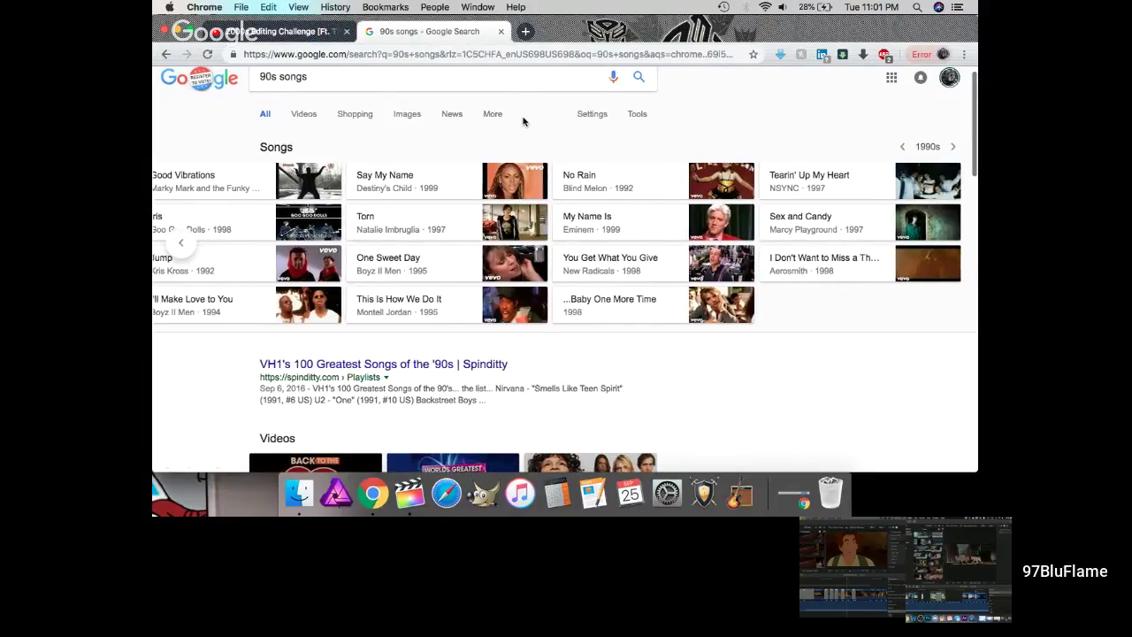
click(180, 242)
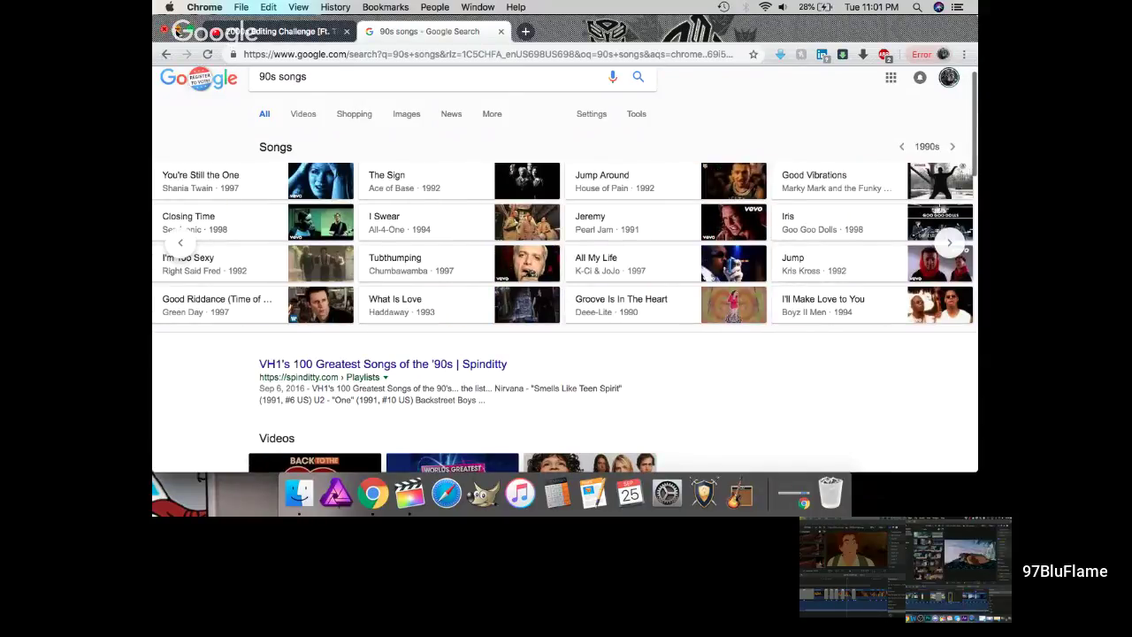
- Minimize the Chrome window, return to Final Cut Pro and park the Toxic playhead at 19:34 on the first upper httyd2 clip
click(177, 32)
click(334, 291)
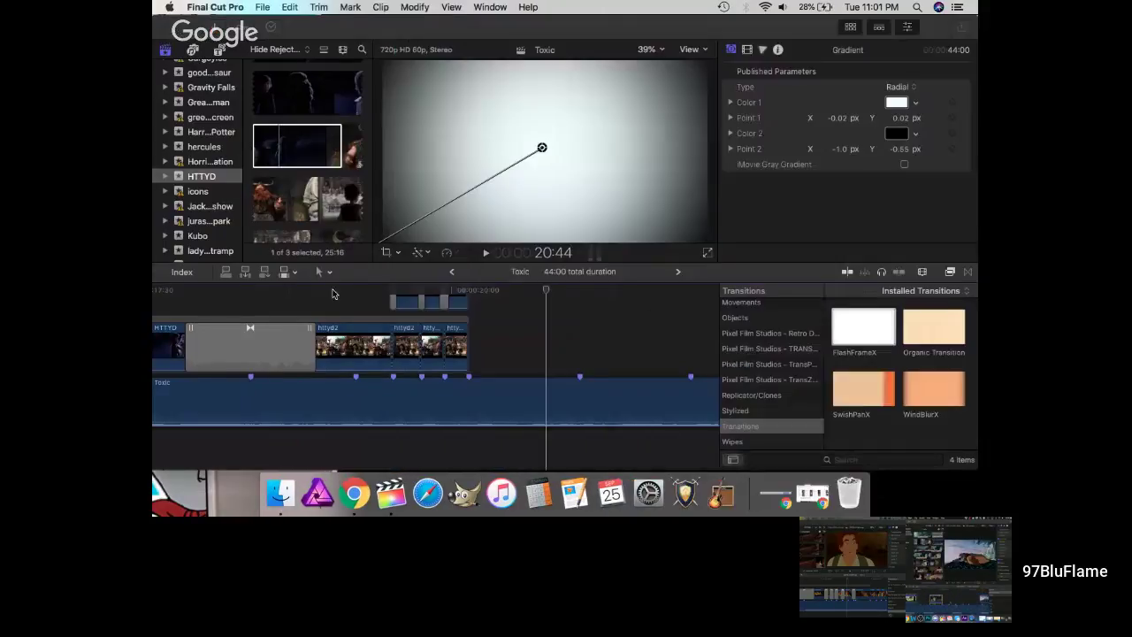
scroll(536, 350, up, 3)
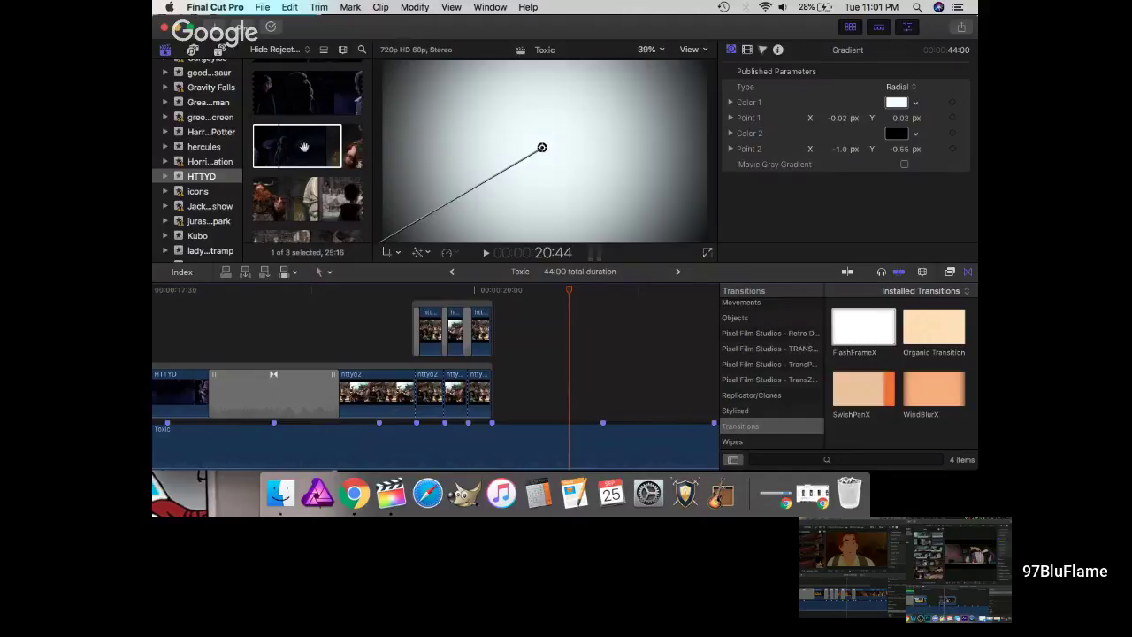
scroll(599, 377, left, 5)
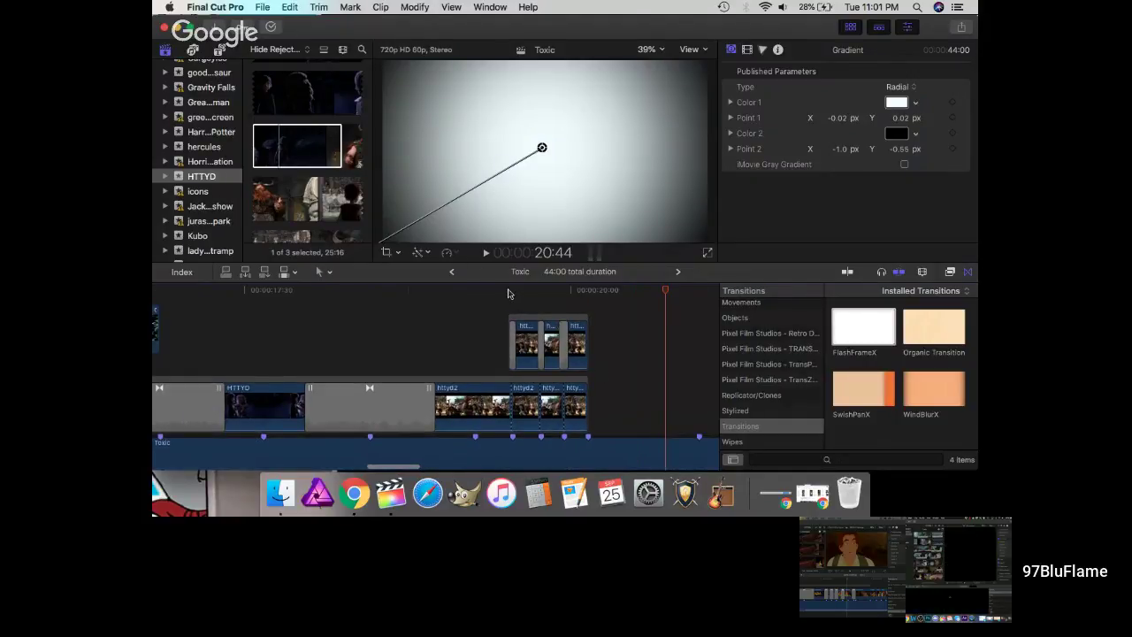
click(589, 306)
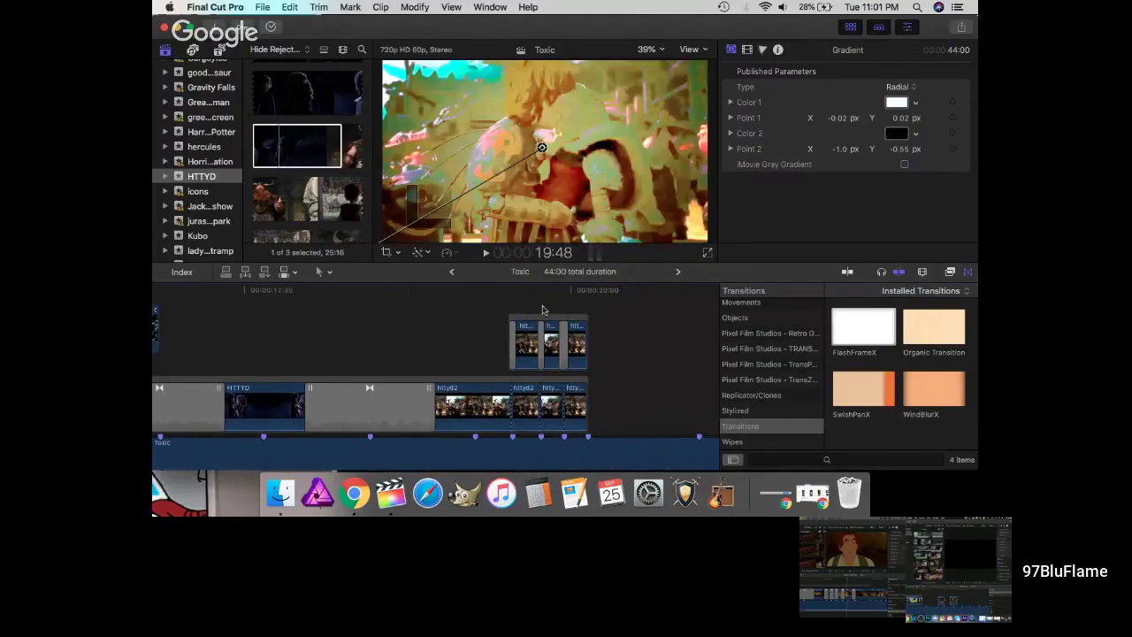
click(514, 310)
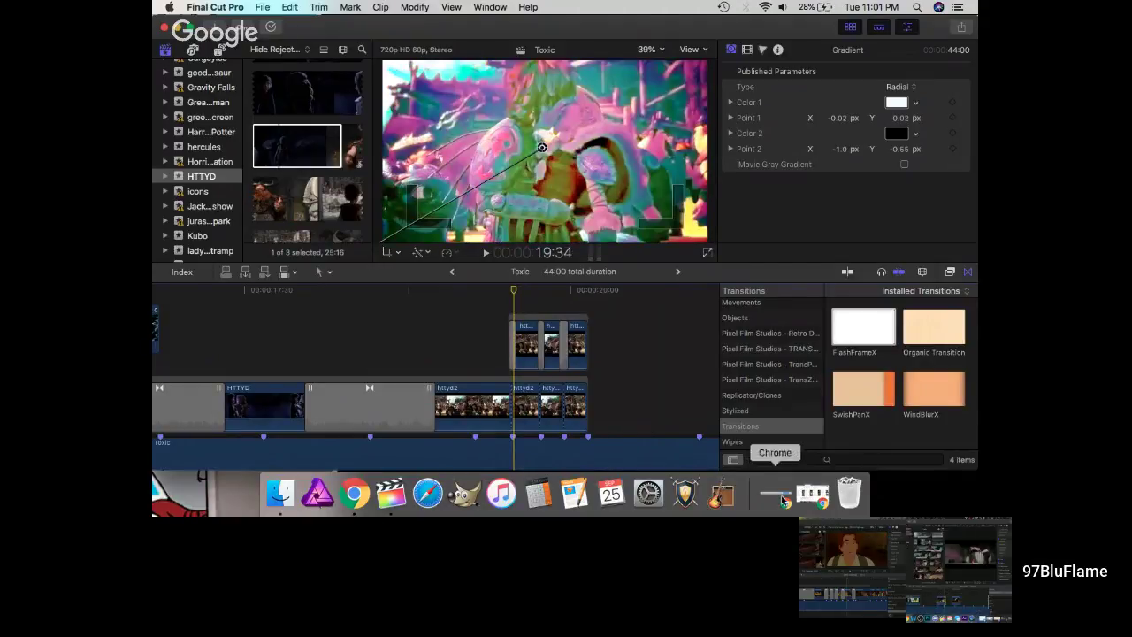
- Move the Final Cut Pro window down and bring the Google Hangouts window behind it to the front
drag(732, 31, 732, 75)
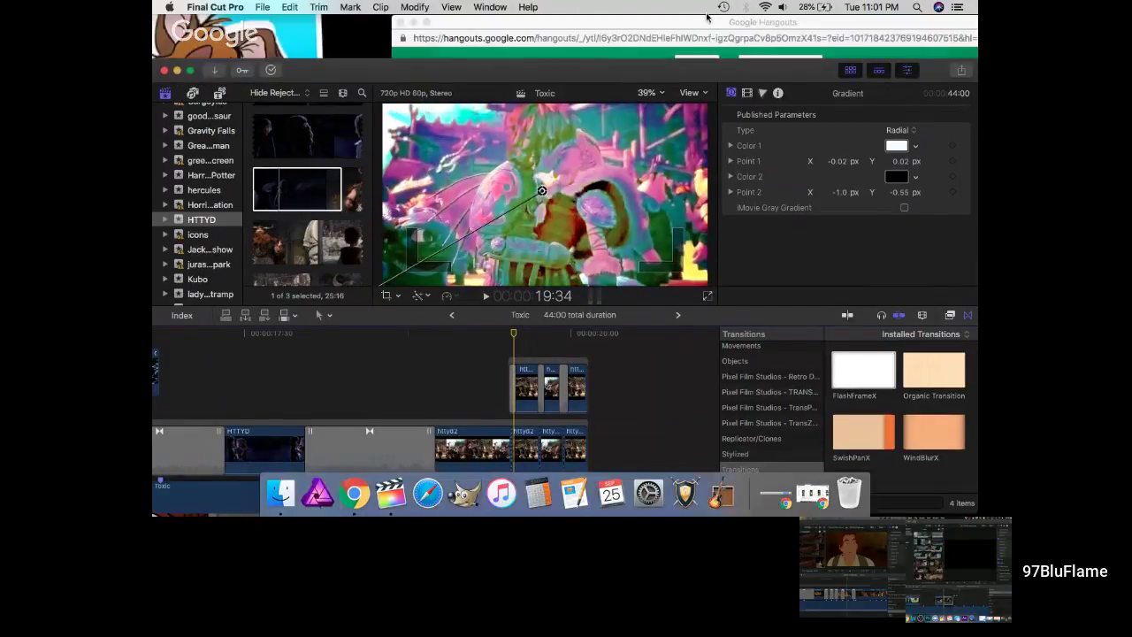
click(706, 19)
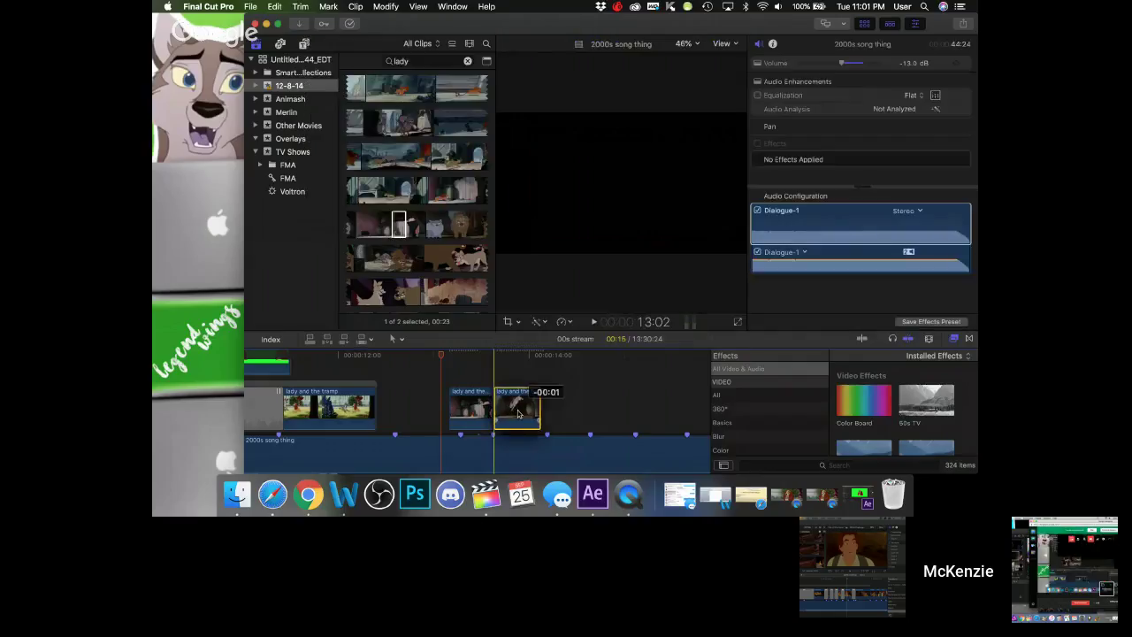
- Move the second short lady and the tramp clip one frame earlier, and scale both short clips to 145%
drag(518, 413, 517, 413)
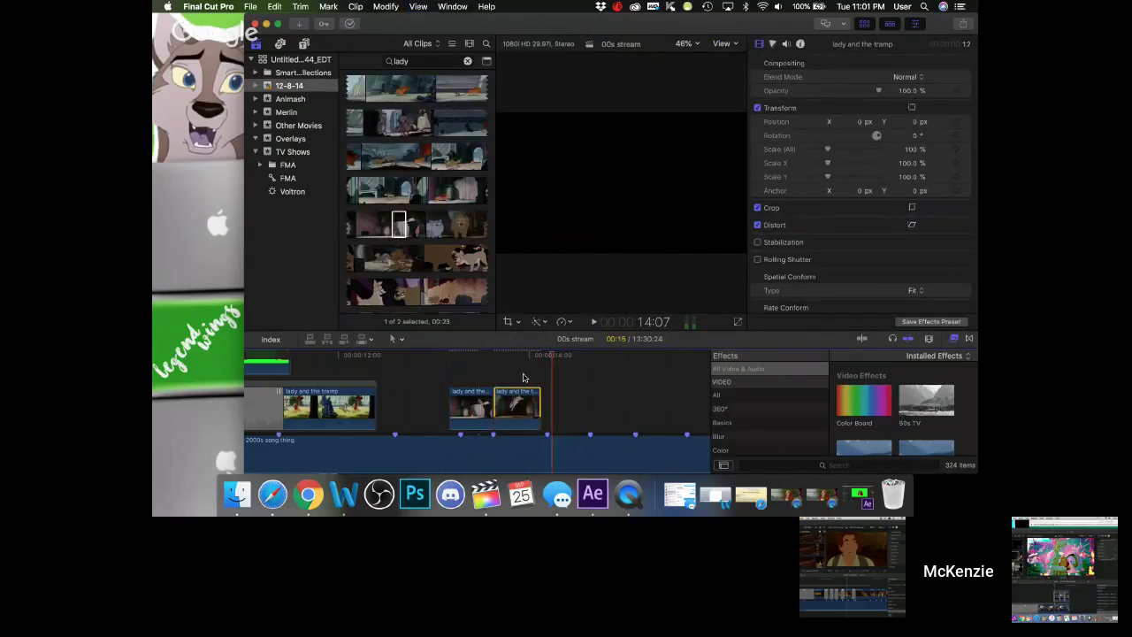
drag(522, 378, 469, 412)
click(911, 148)
text(145)
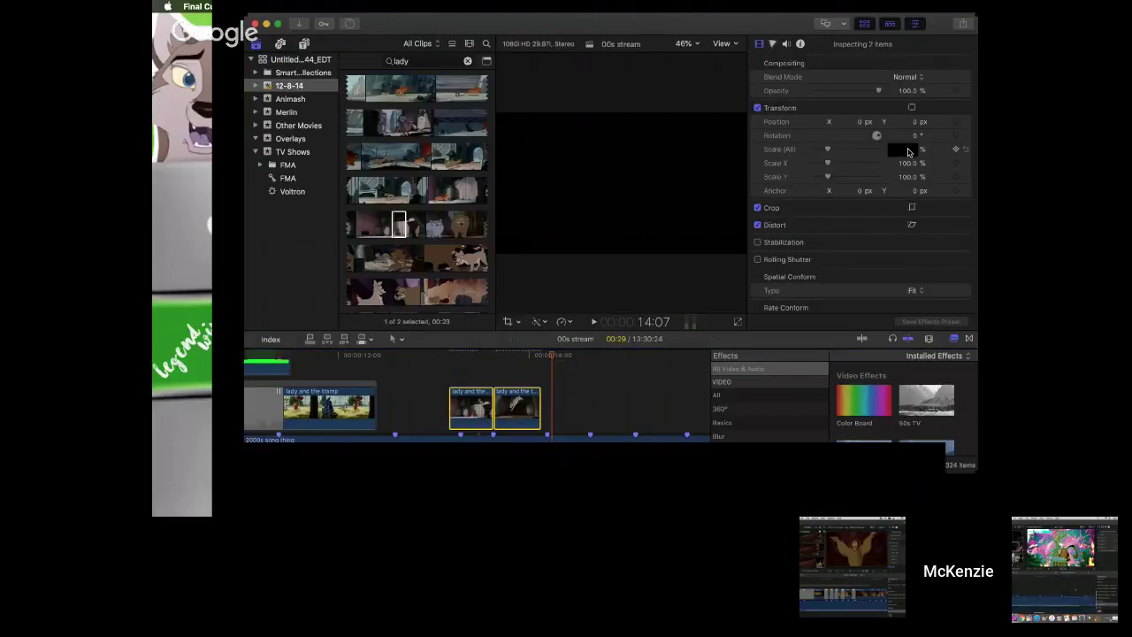
- Play the two short lady and the tramp clips from about 13:02 to check their timing against the song
click(431, 380)
click(443, 356)
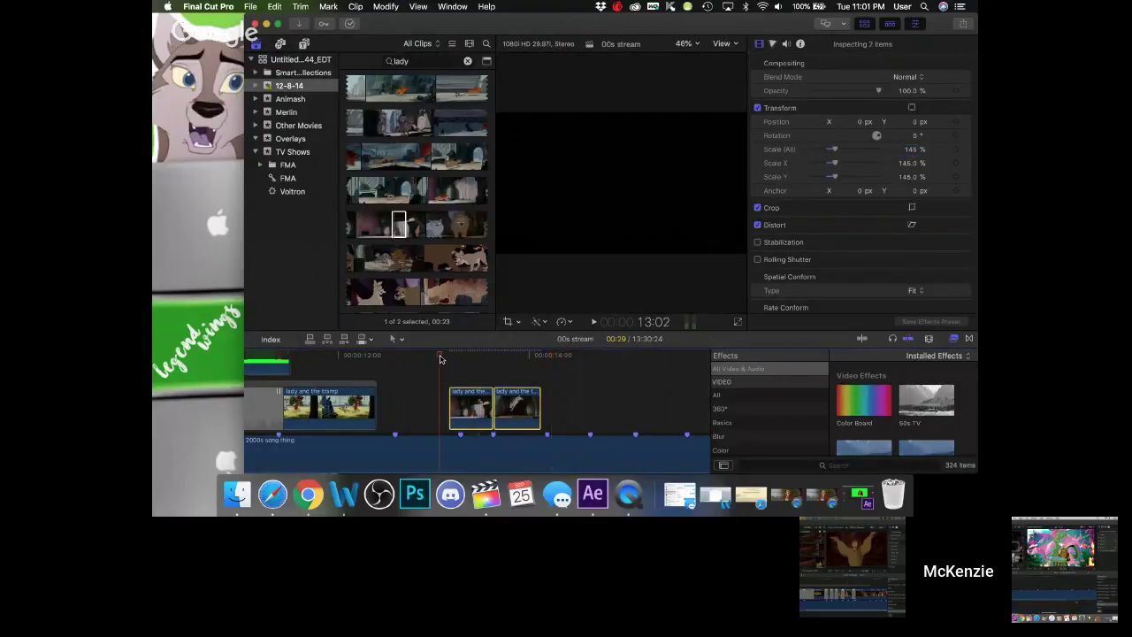
key(space)
key(space)
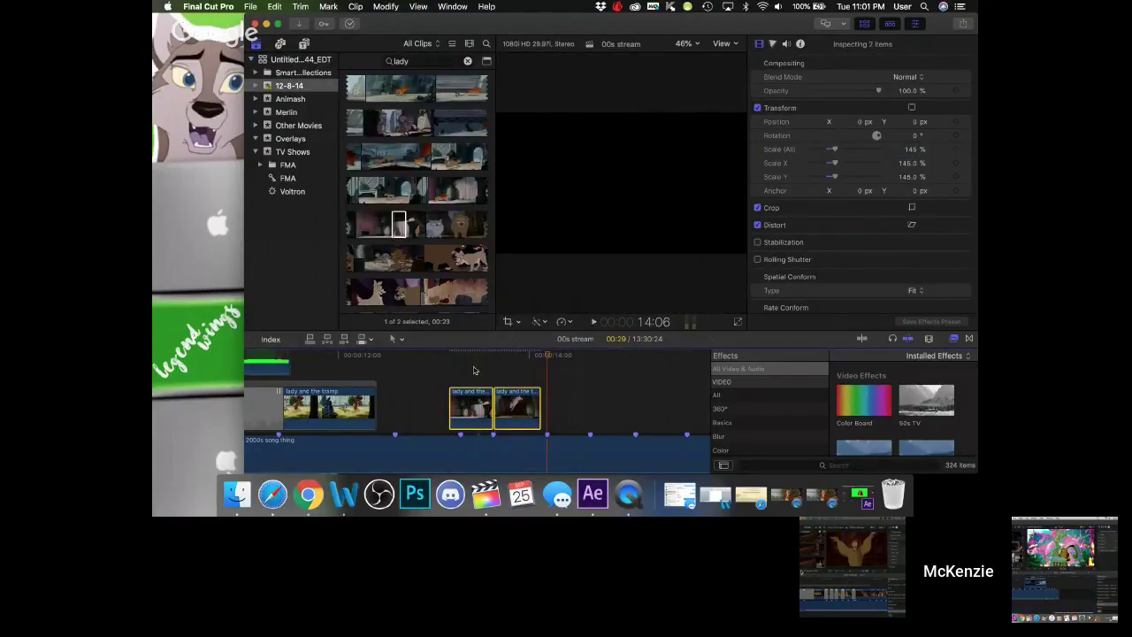
click(458, 367)
key(space)
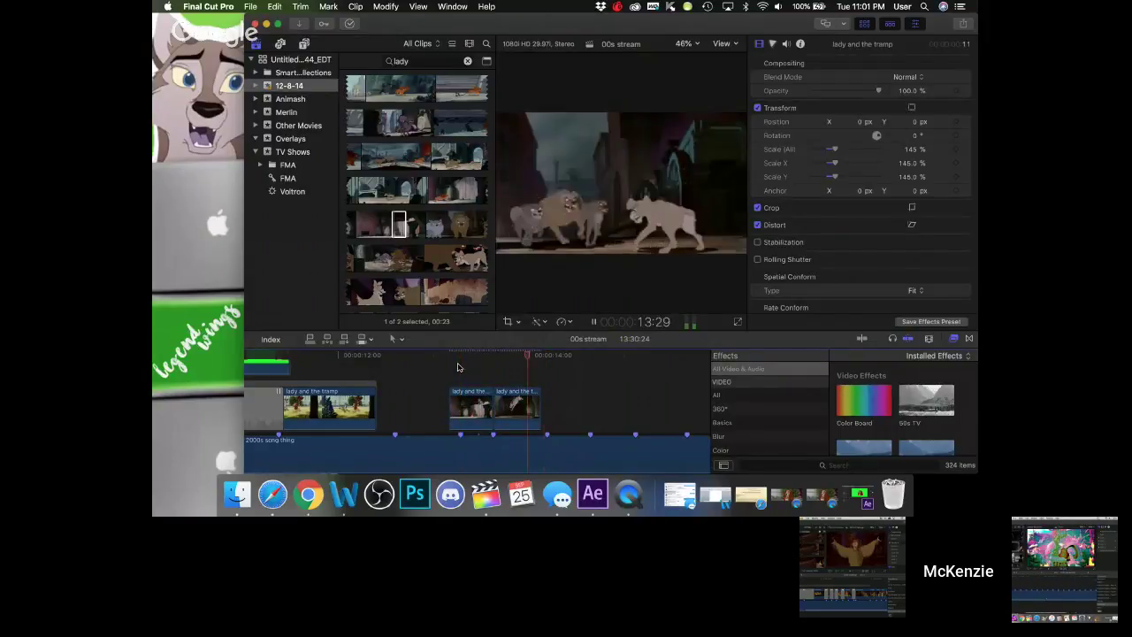
- Add a 1:06 range of the dog fight from near 36:48 of lady and the tramp after the two short clips
click(401, 262)
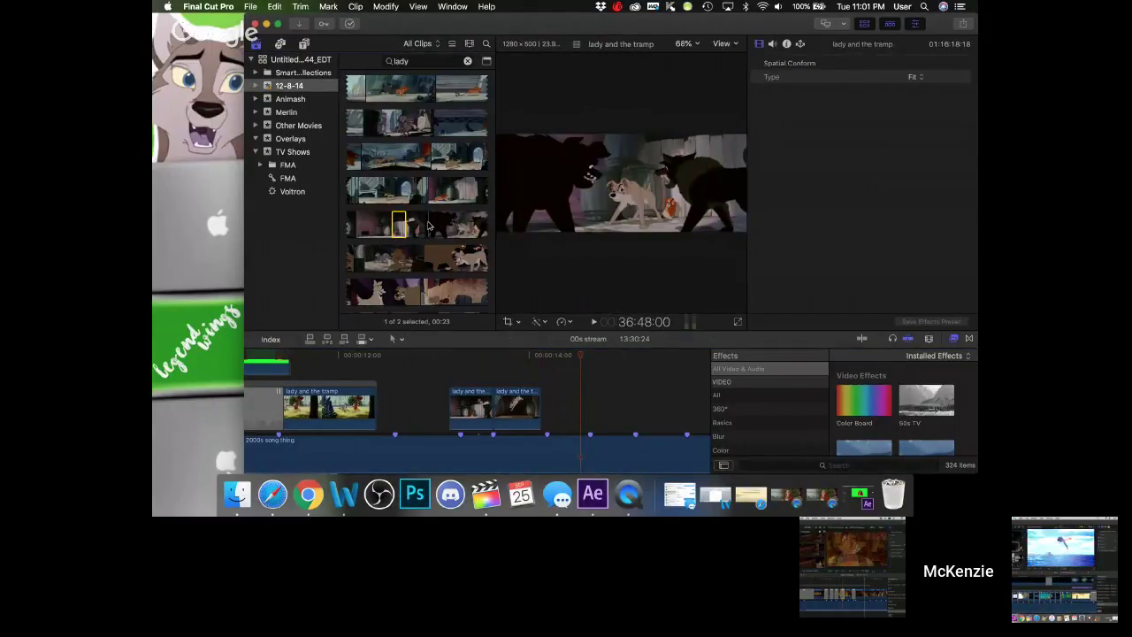
click(427, 227)
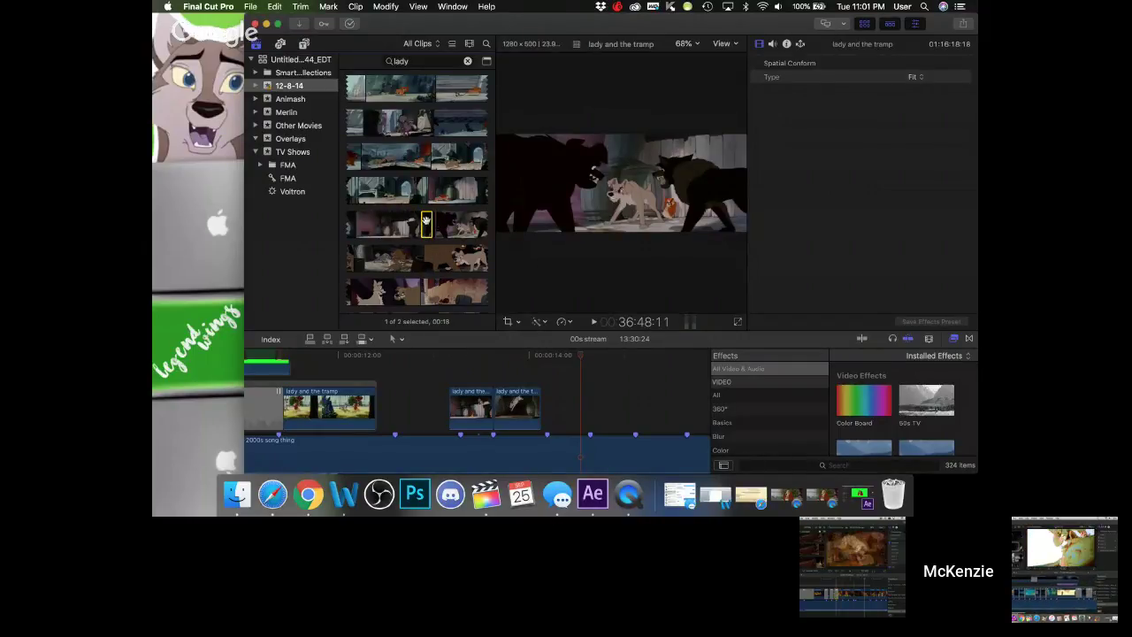
drag(434, 221, 552, 420)
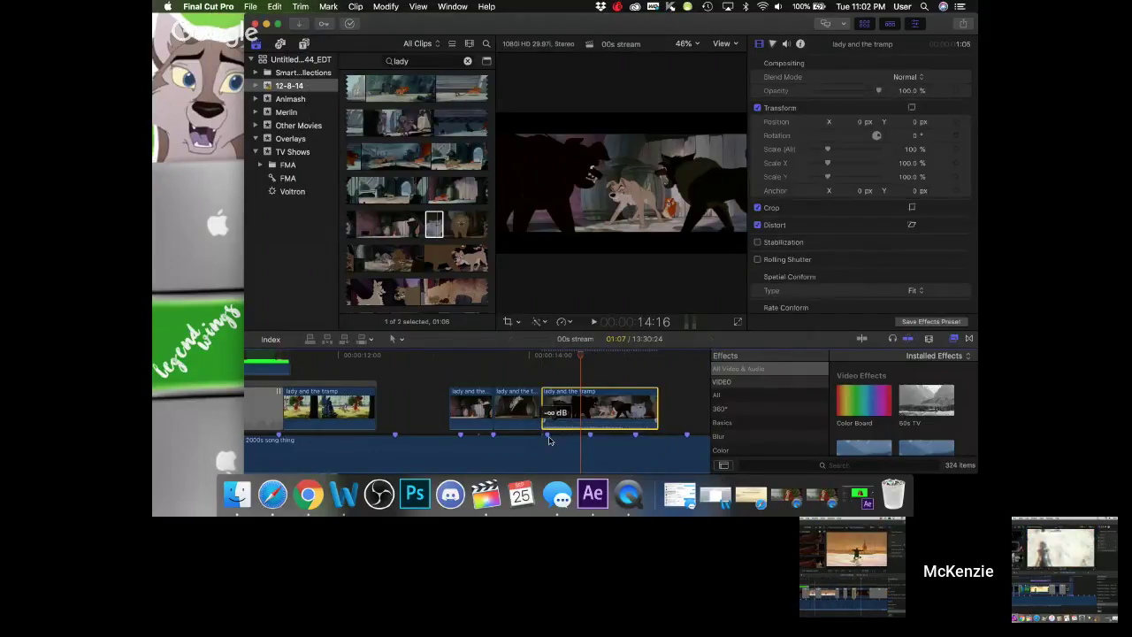
- Set the scale of the newly added dog fight clip to 145%
click(914, 149)
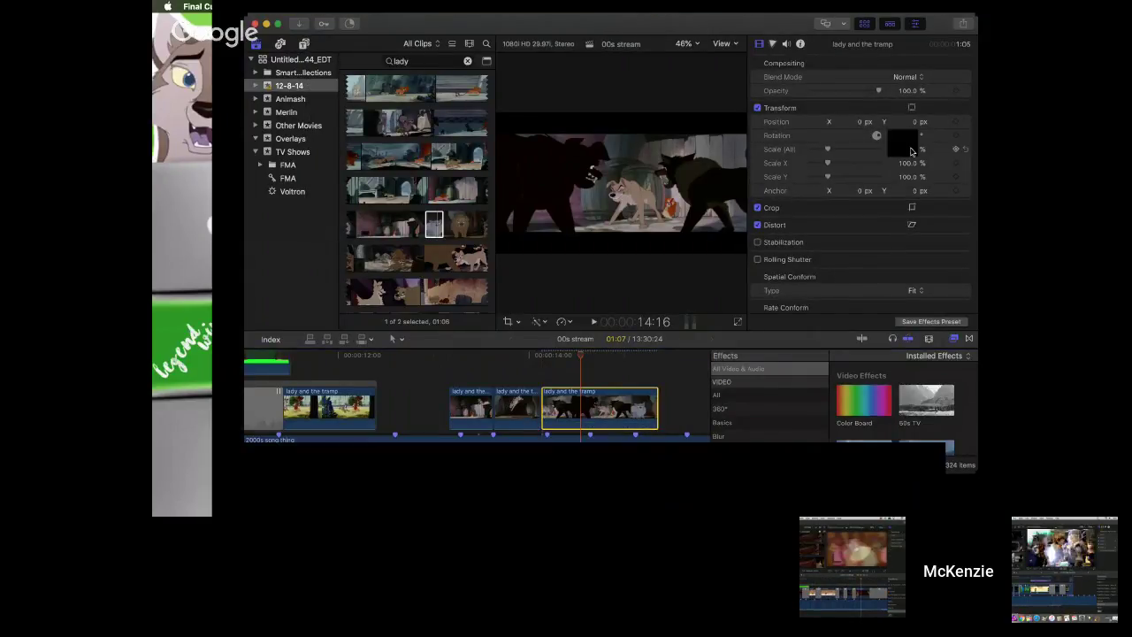
text(145)
key(Return)
- Trim the dog fight clip to 12 frames so it ends near the next beat marker, and play the sequence back
key(space)
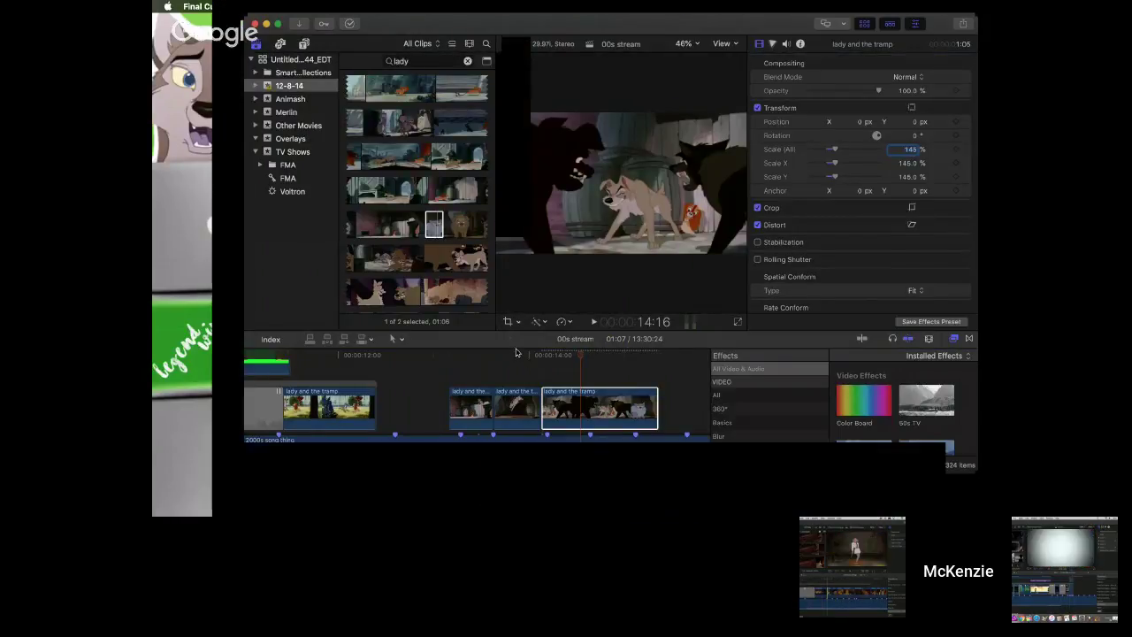
key(space)
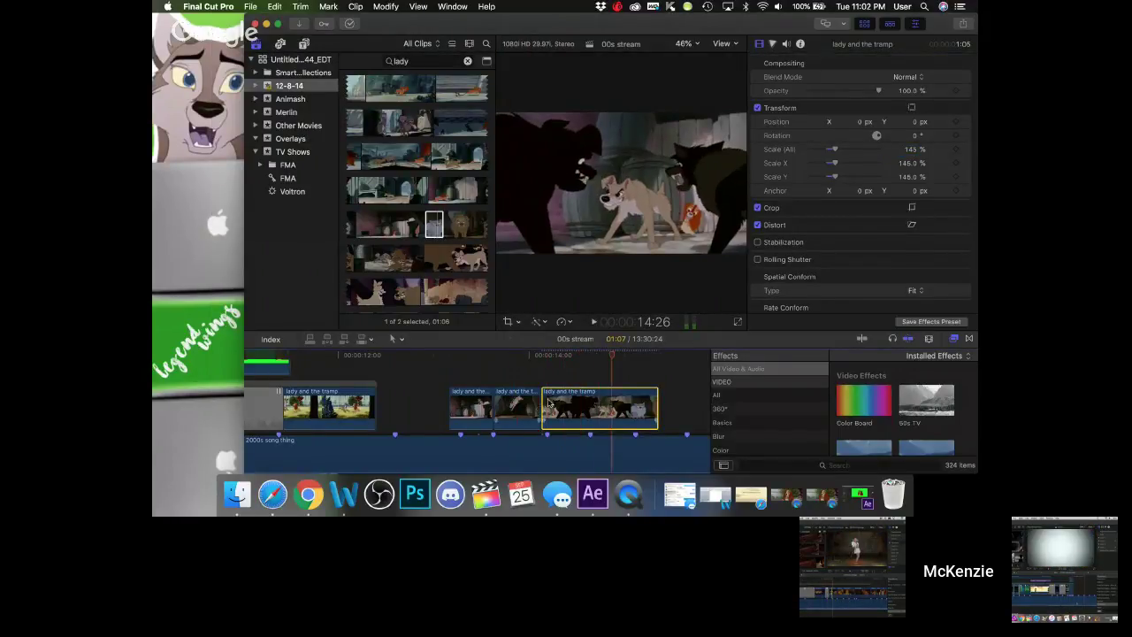
drag(542, 407, 588, 400)
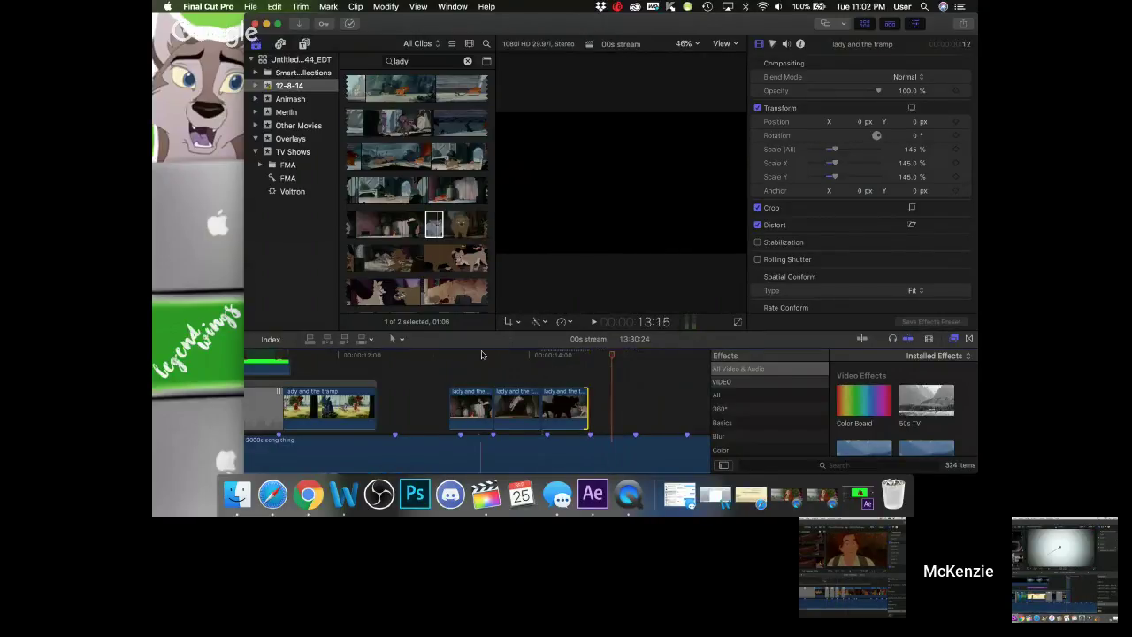
key(space)
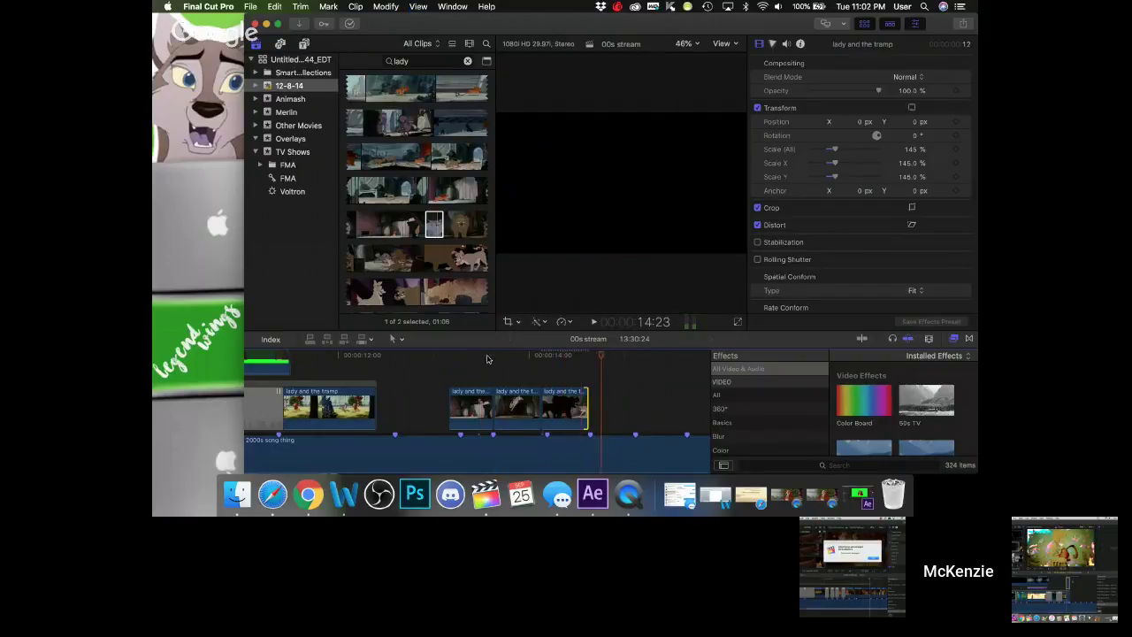
- Add a 17-frame range of the three snarling dogs from near 36:49:19 after the dog fight clip, and play it back
click(454, 225)
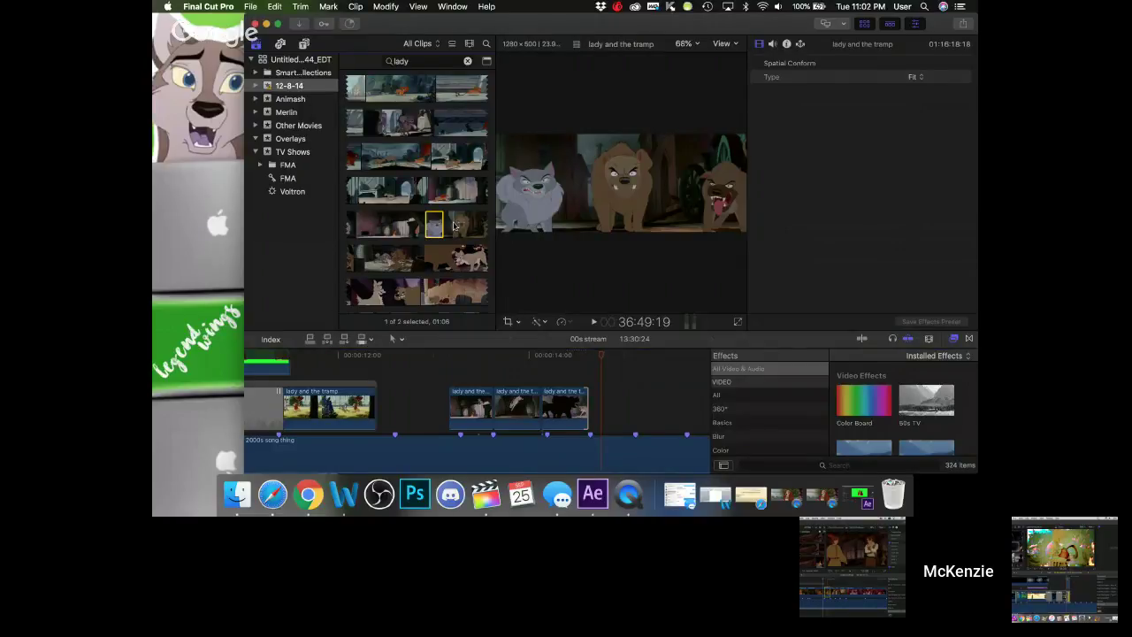
drag(454, 225, 594, 405)
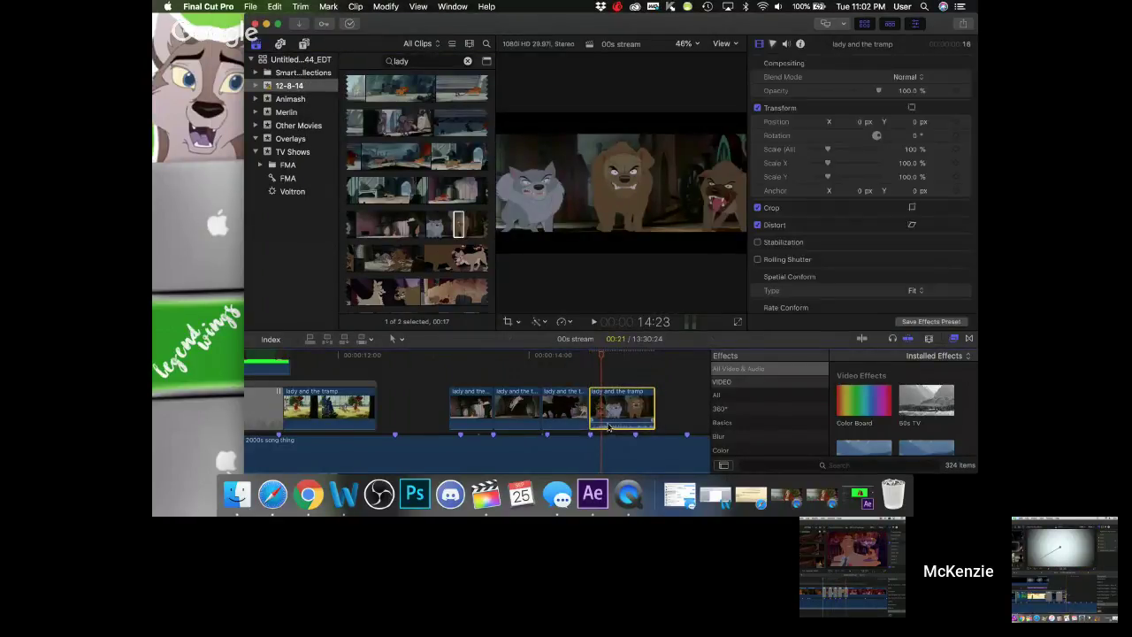
click(539, 356)
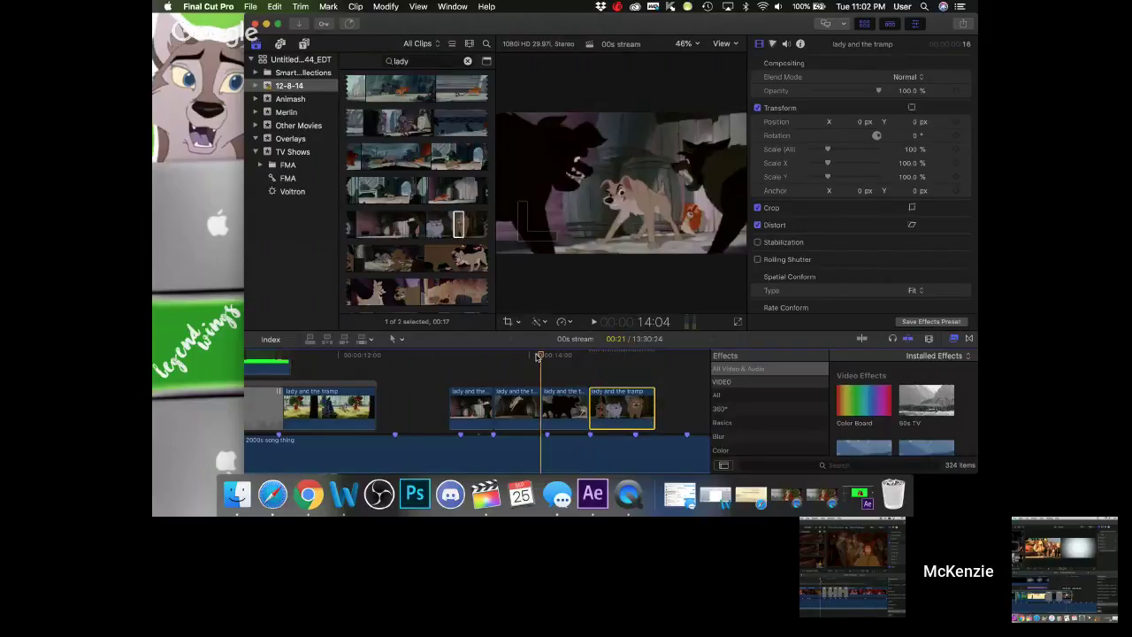
key(space)
key(space)
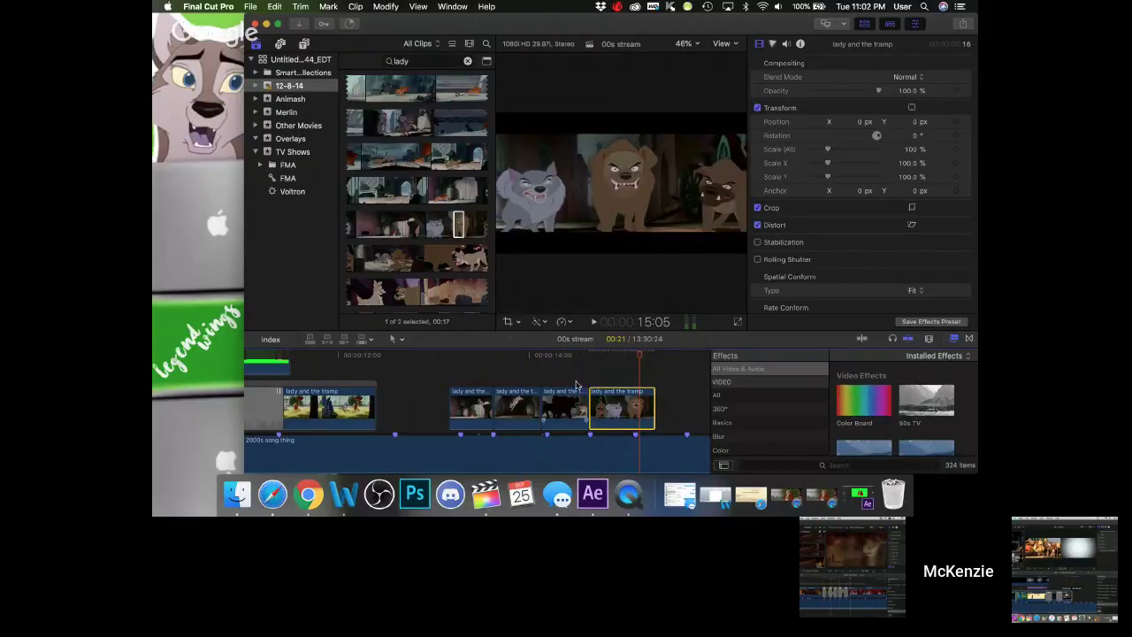
- Move the playhead to 14:24 and set the scale of the three snarling dogs clip to 145%
click(605, 355)
click(911, 150)
text(145)
key(Return)
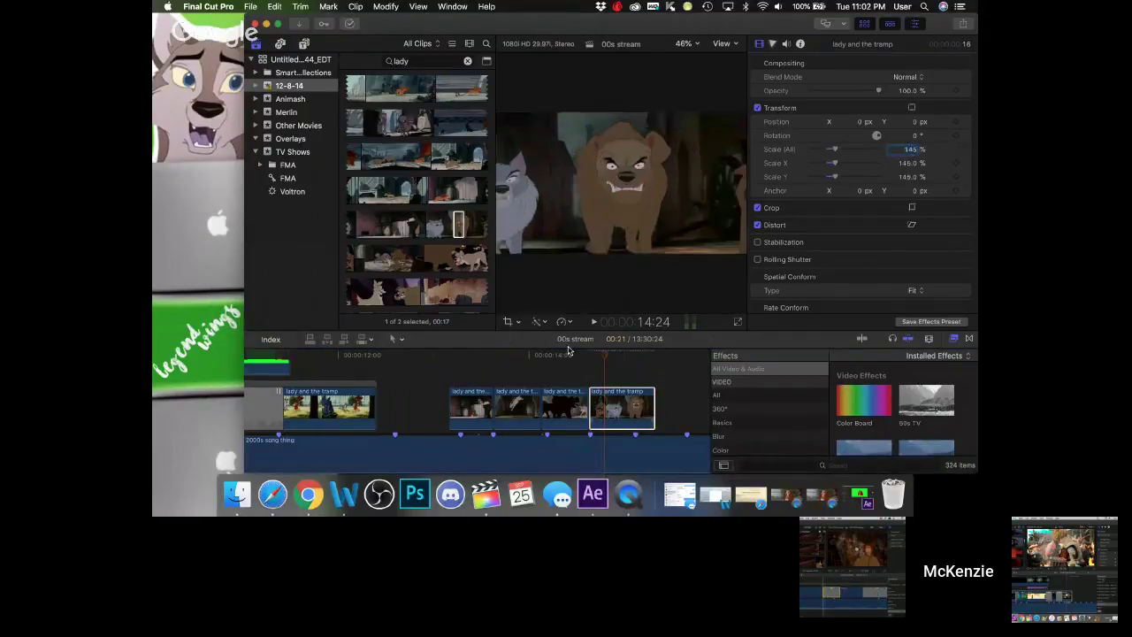
- Play back from 14:00, try placing the snarling dogs clip in the dog fight clip's spot, and undo the rearrangement
click(533, 354)
key(space)
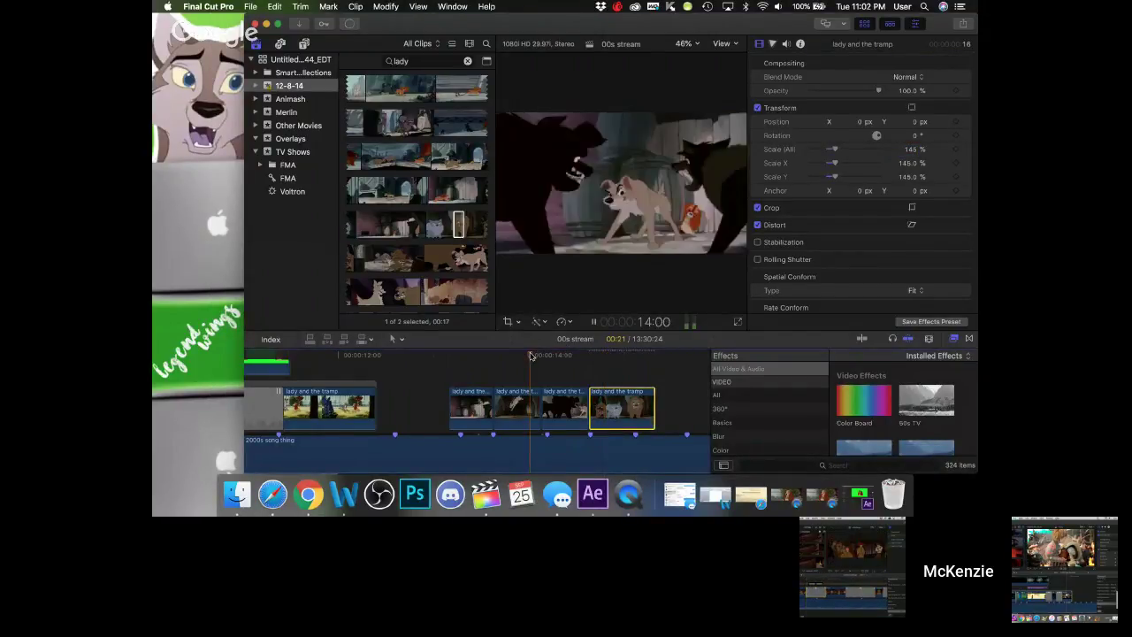
key(space)
drag(565, 419, 621, 385)
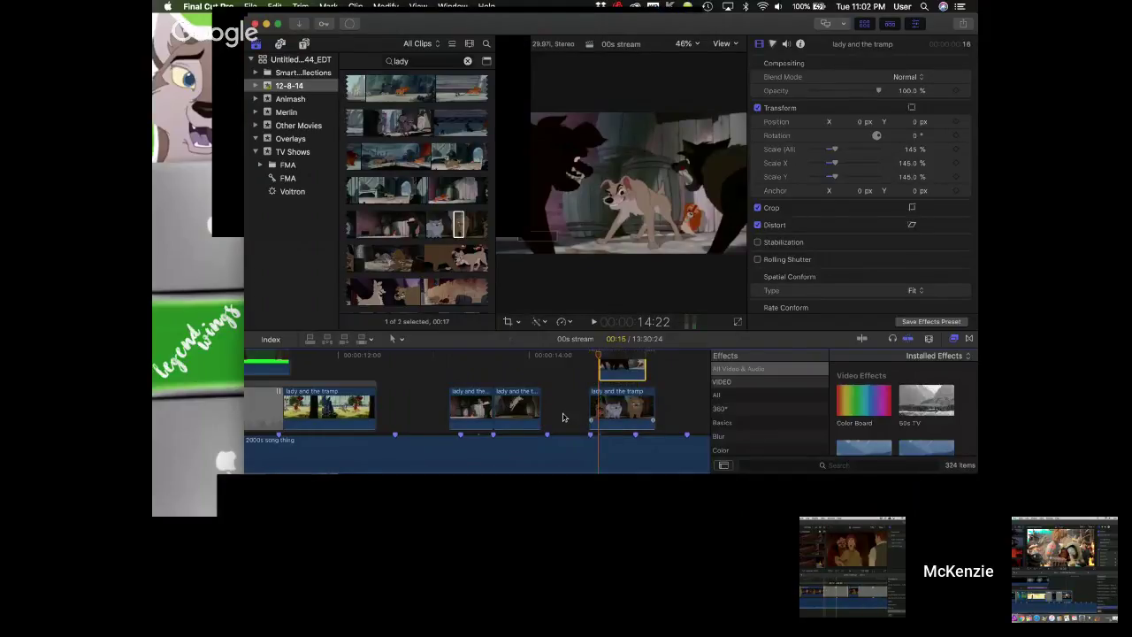
click(563, 417)
key(Delete)
drag(528, 358, 549, 360)
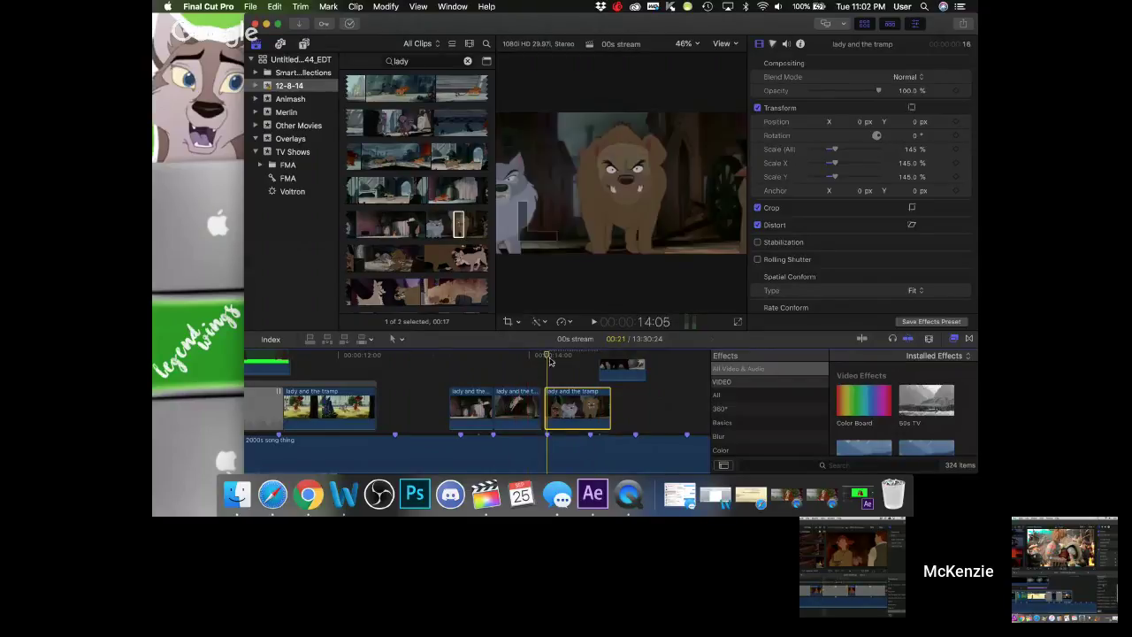
key(super+z)
key(super+z)
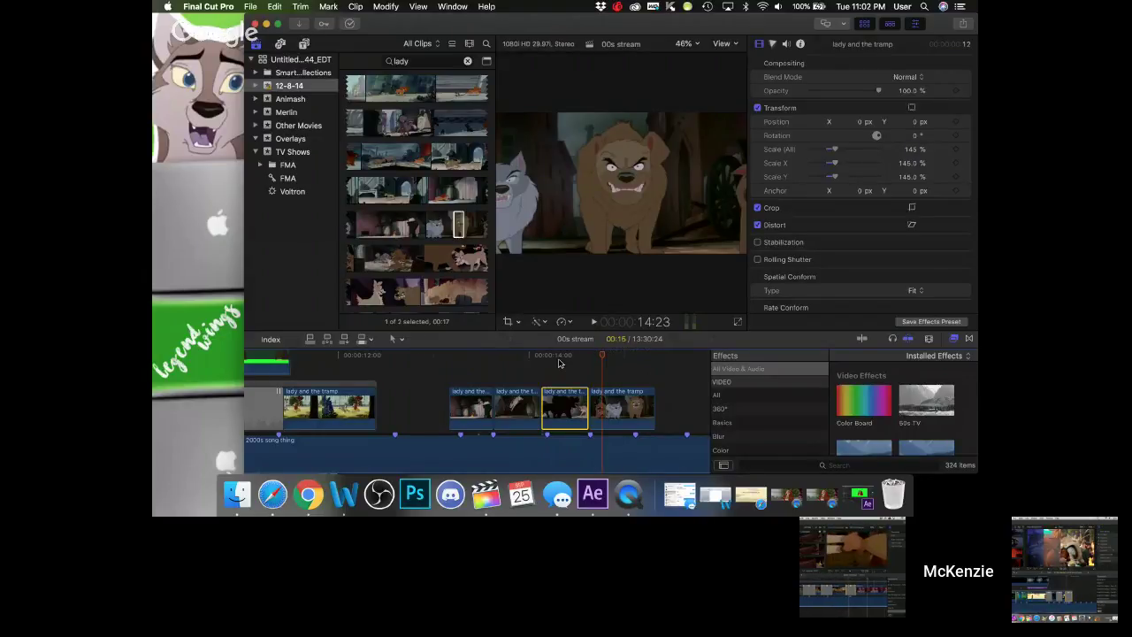
- Play the alley clips back from 13:08 and trim the snarling dogs clip's end to 12 frames, at the next beat marker
click(460, 359)
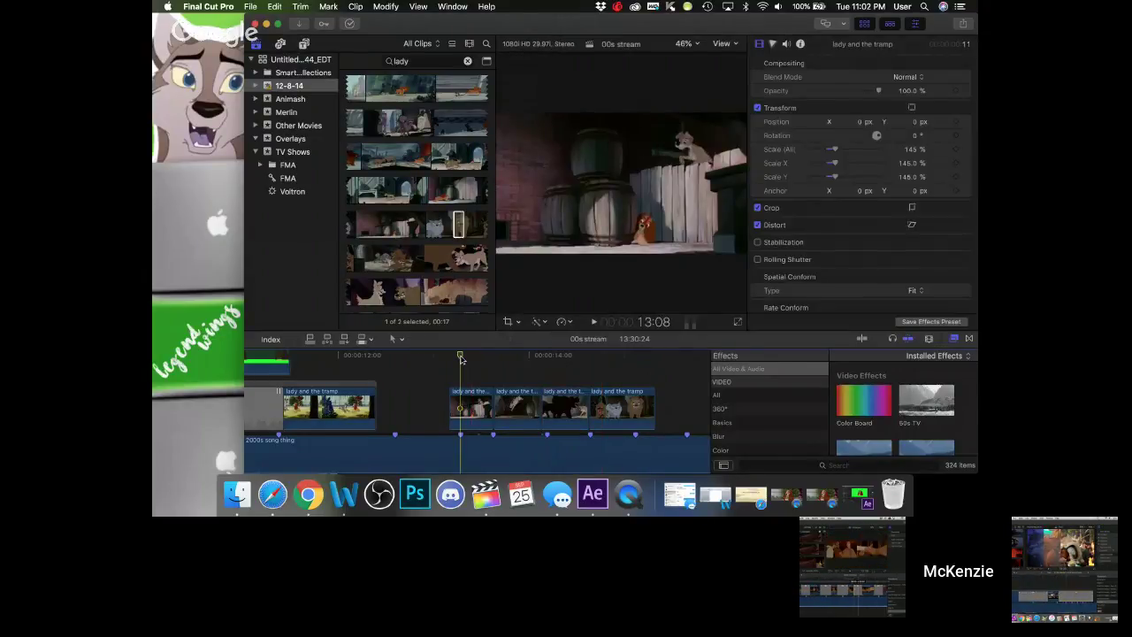
key(space)
key(space)
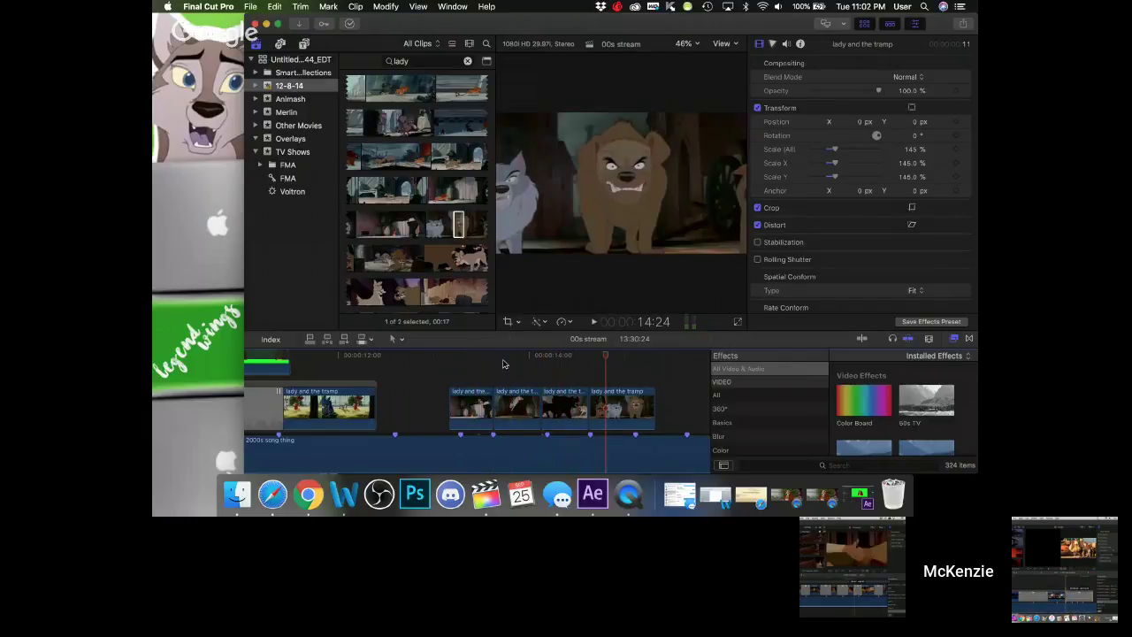
drag(653, 404, 636, 405)
- Mark a 21-frame range of Lady cowering by the fence, from near 36:51:23, and add it above the track after the snarling dogs clip
key(super+minus)
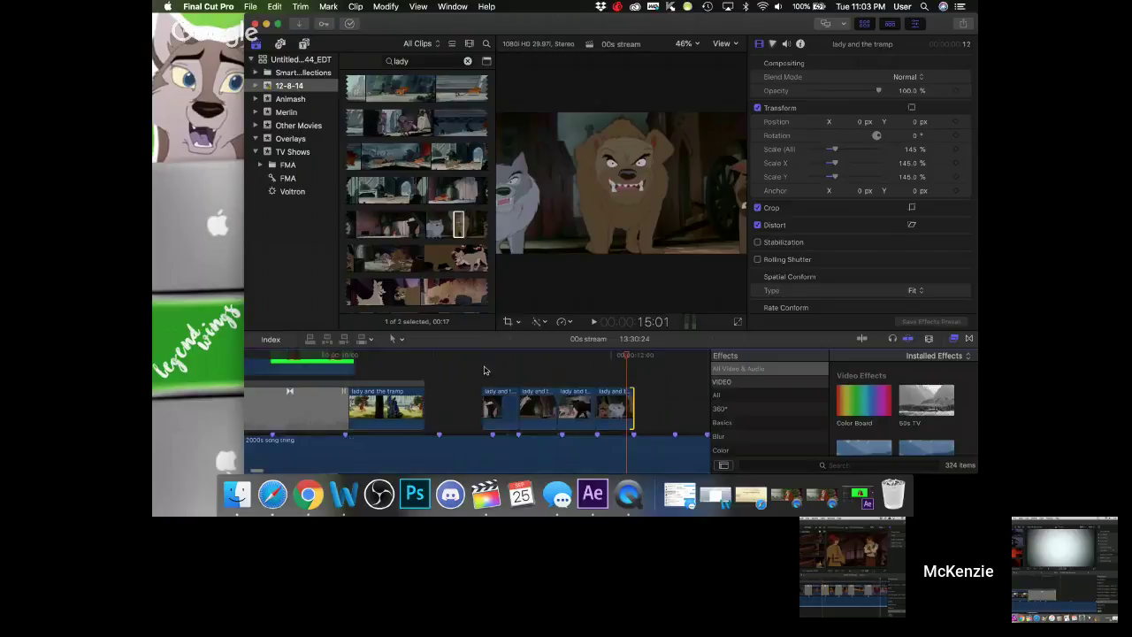
key(super+minus)
key(super+minus)
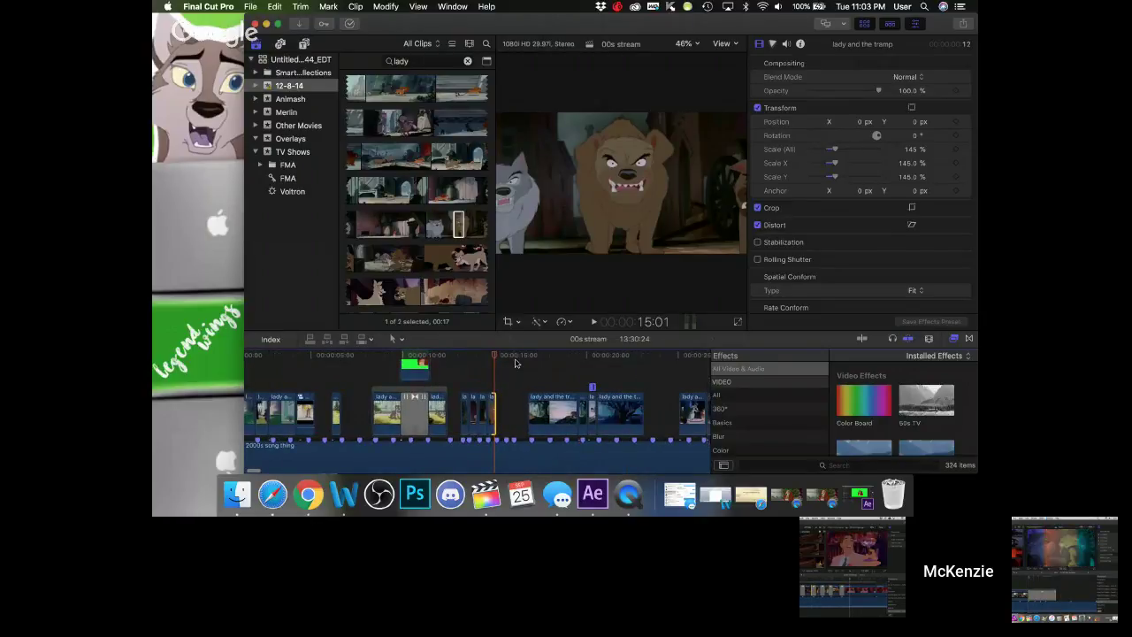
key(space)
click(385, 255)
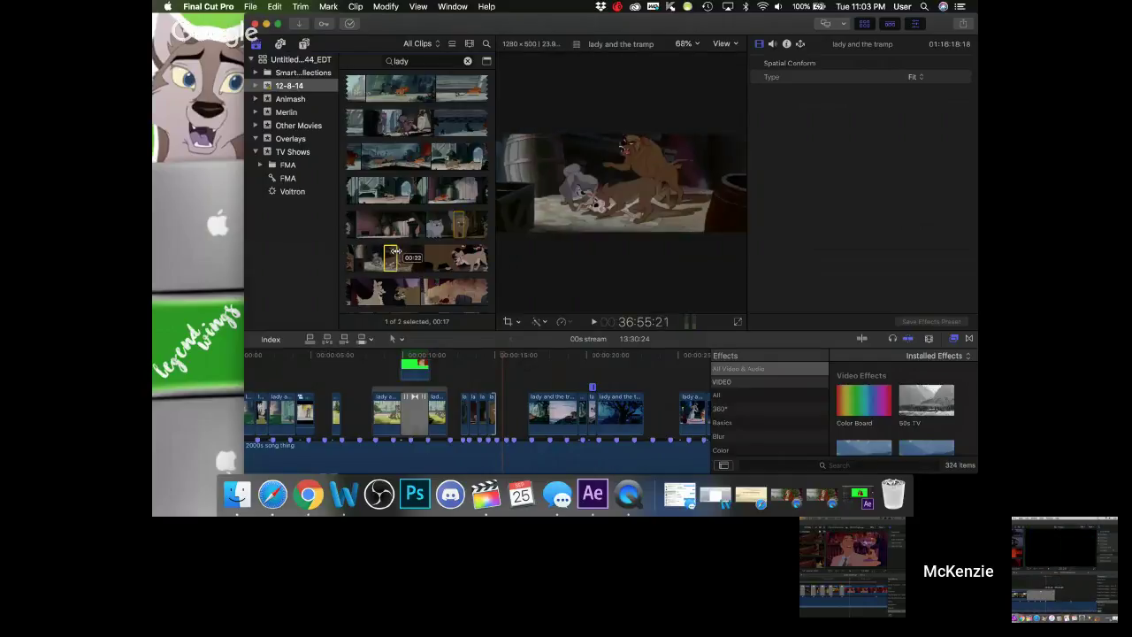
drag(396, 253, 366, 255)
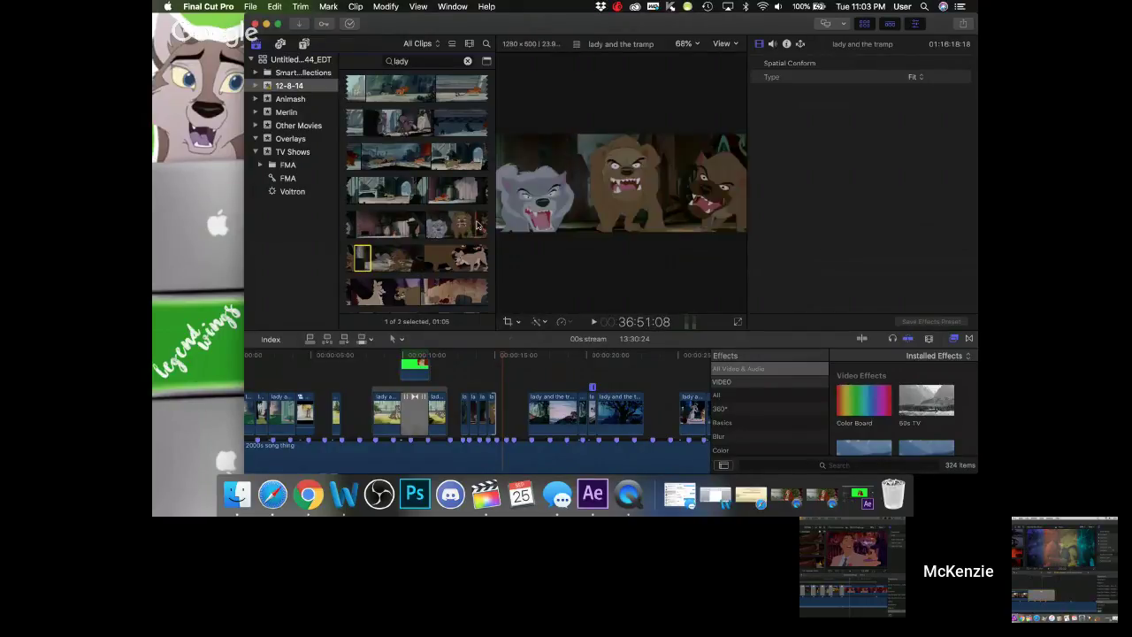
drag(483, 224, 350, 258)
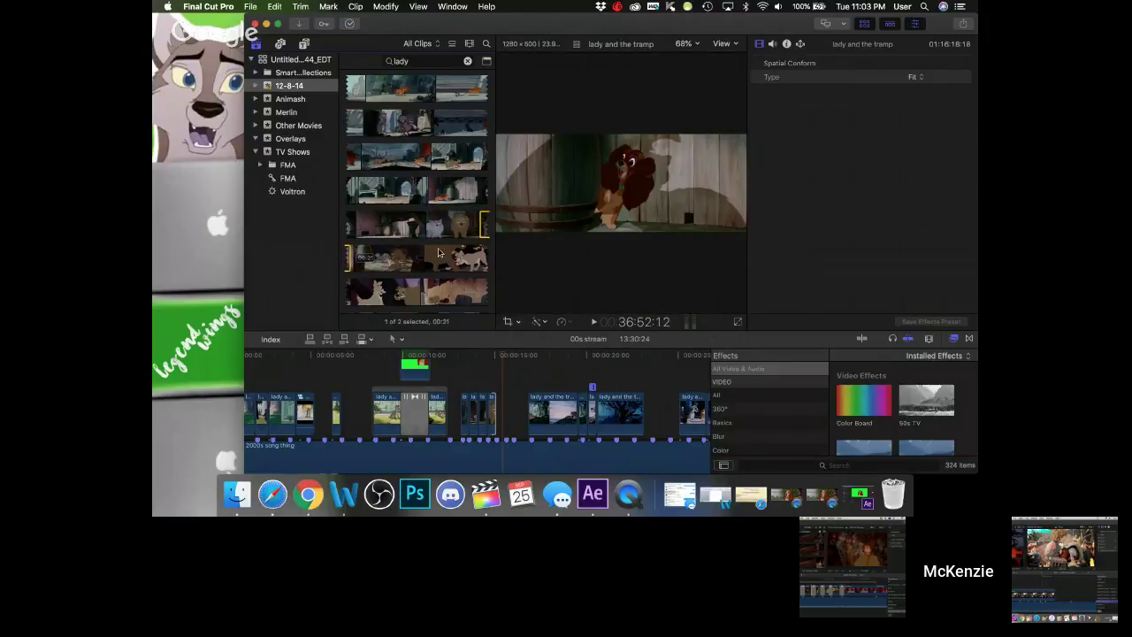
drag(484, 228, 497, 384)
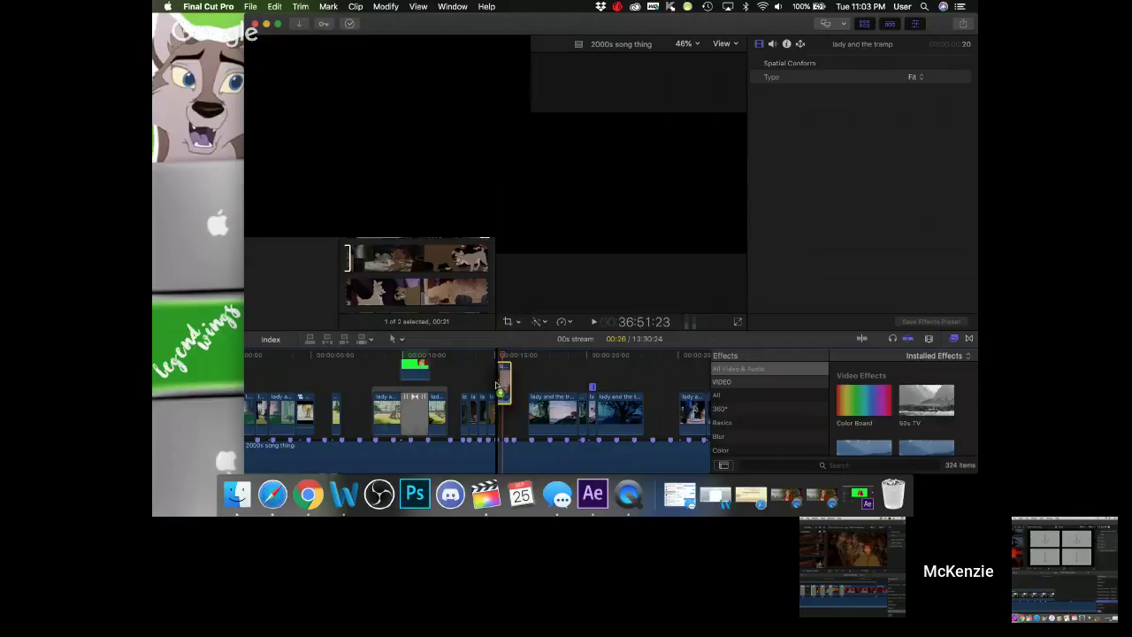
- Set the scale of the newly added Lady by the fence clip to 145%
key(super+equal)
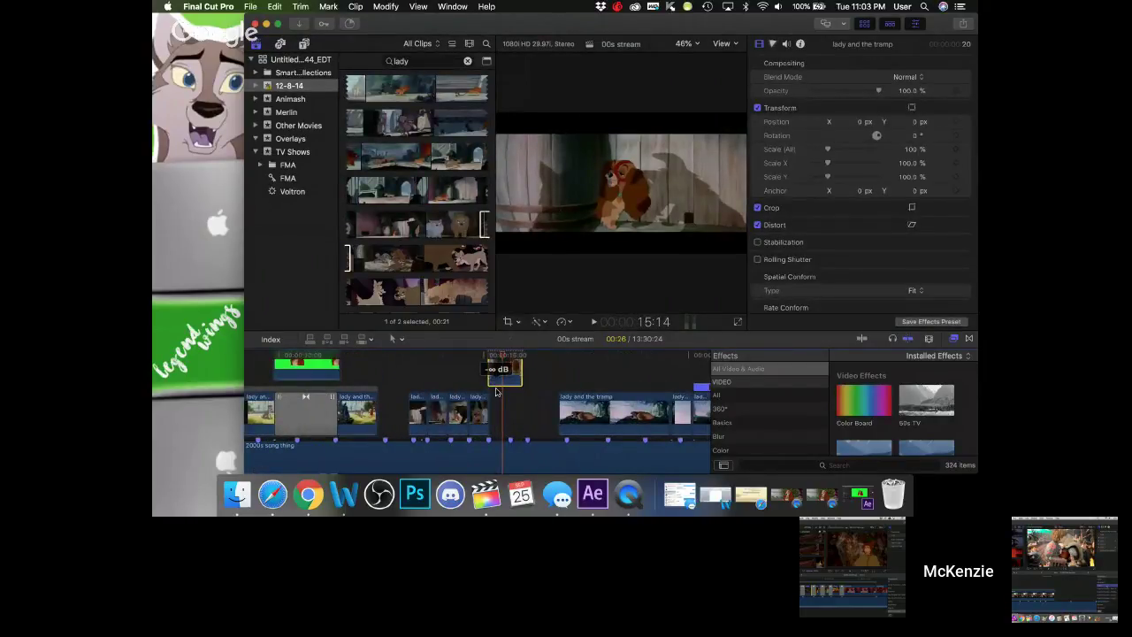
click(486, 357)
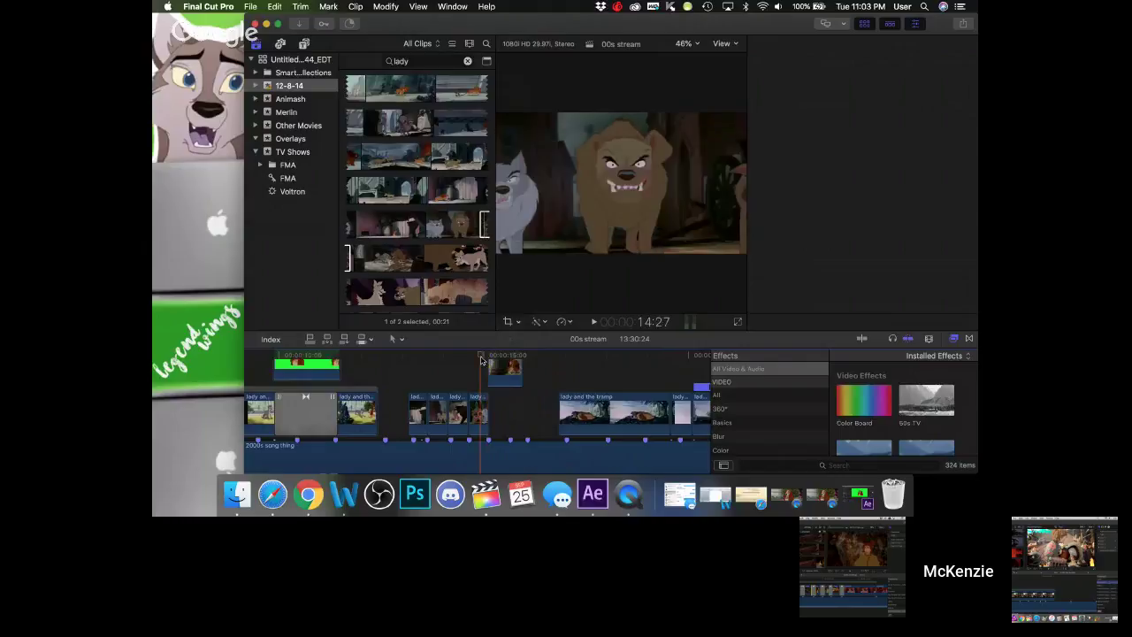
click(500, 359)
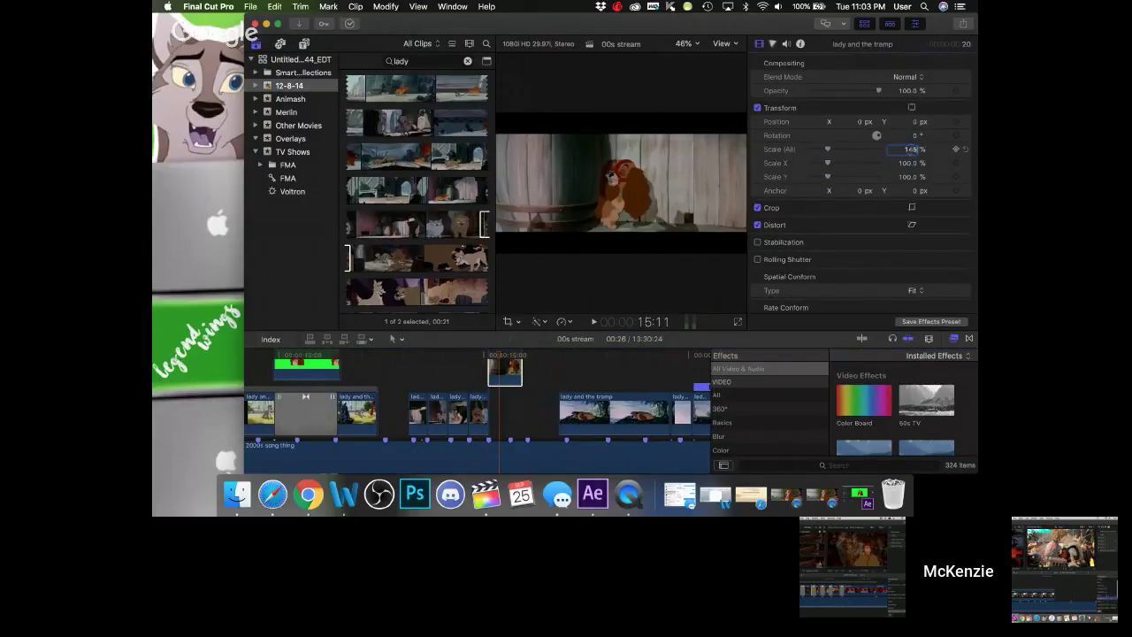
click(912, 149)
text(145)
key(Return)
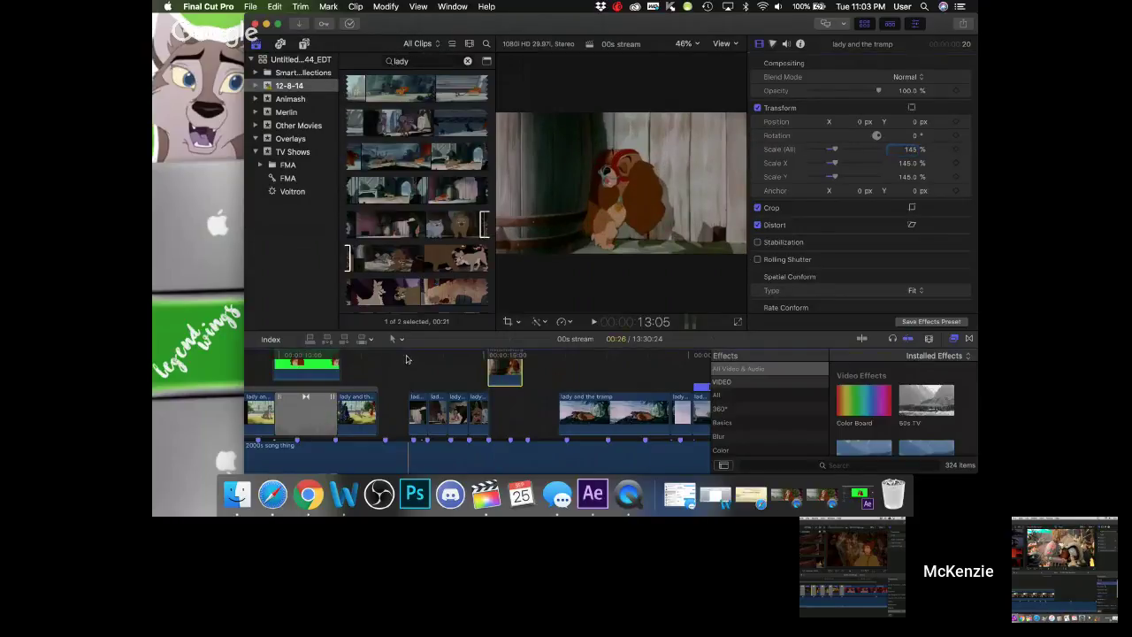
- Move the Lady by the fence clip down into line directly after the snarling dogs clip, and play back from 13:05
click(407, 357)
key(super+alt+Down)
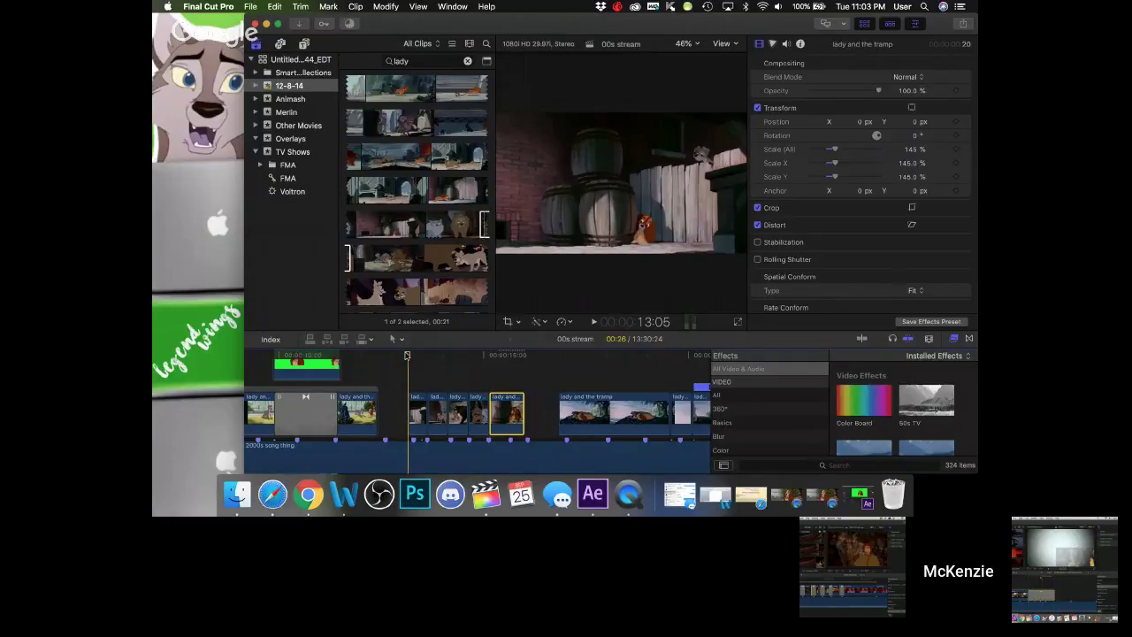
key(space)
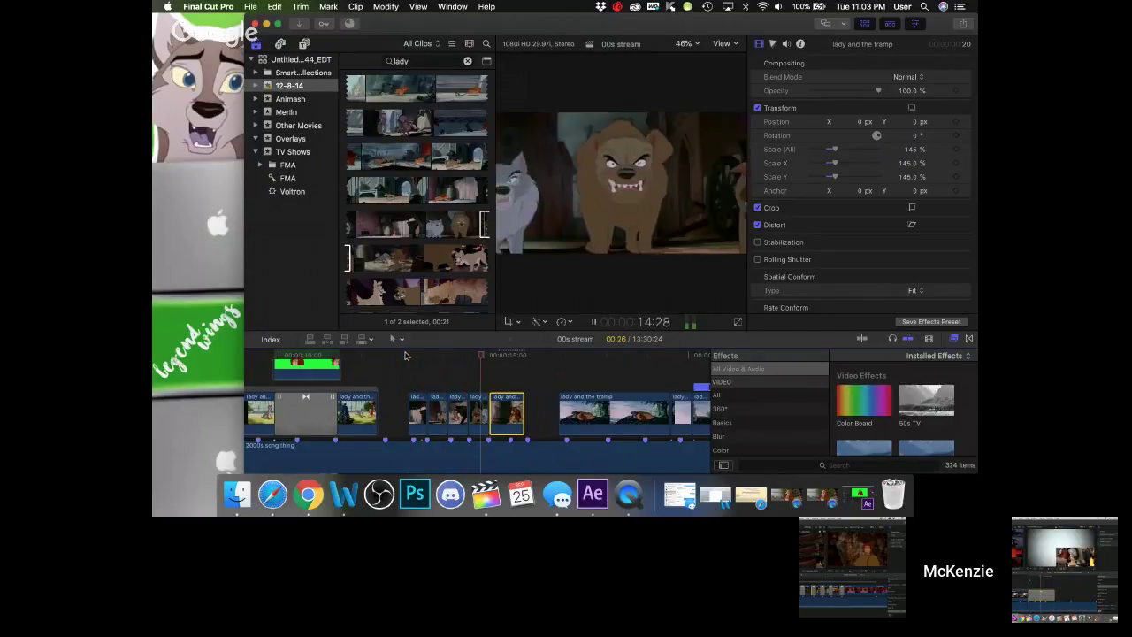
key(space)
- Trim the start and end of the Lady by the fence clip to 16 frames so it ends at 15:24
click(494, 362)
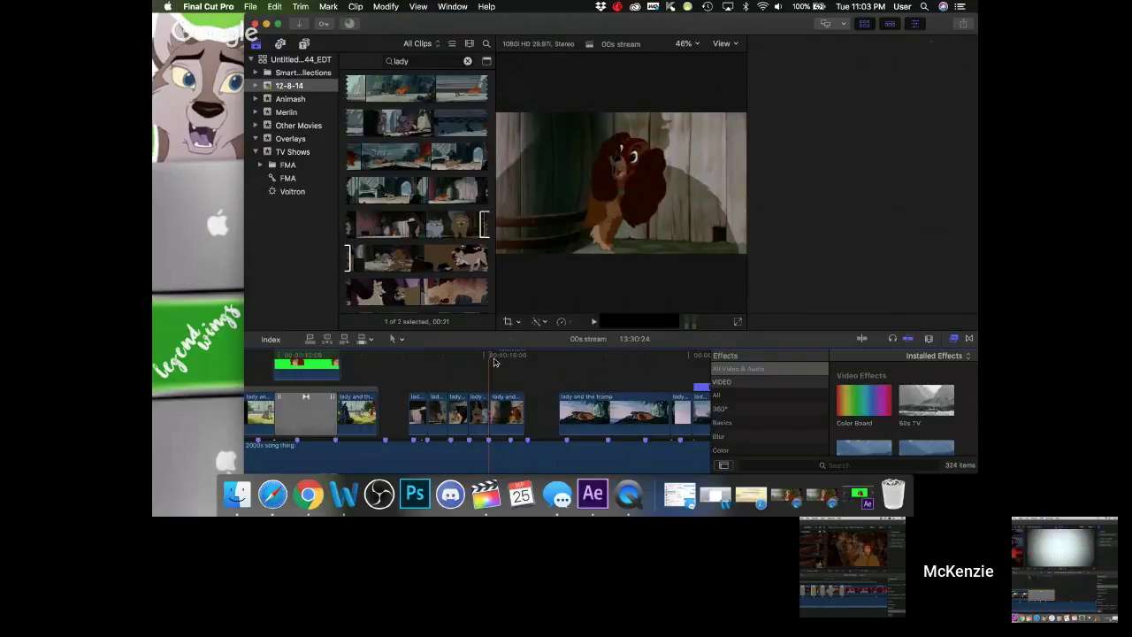
click(503, 397)
key(super+equal)
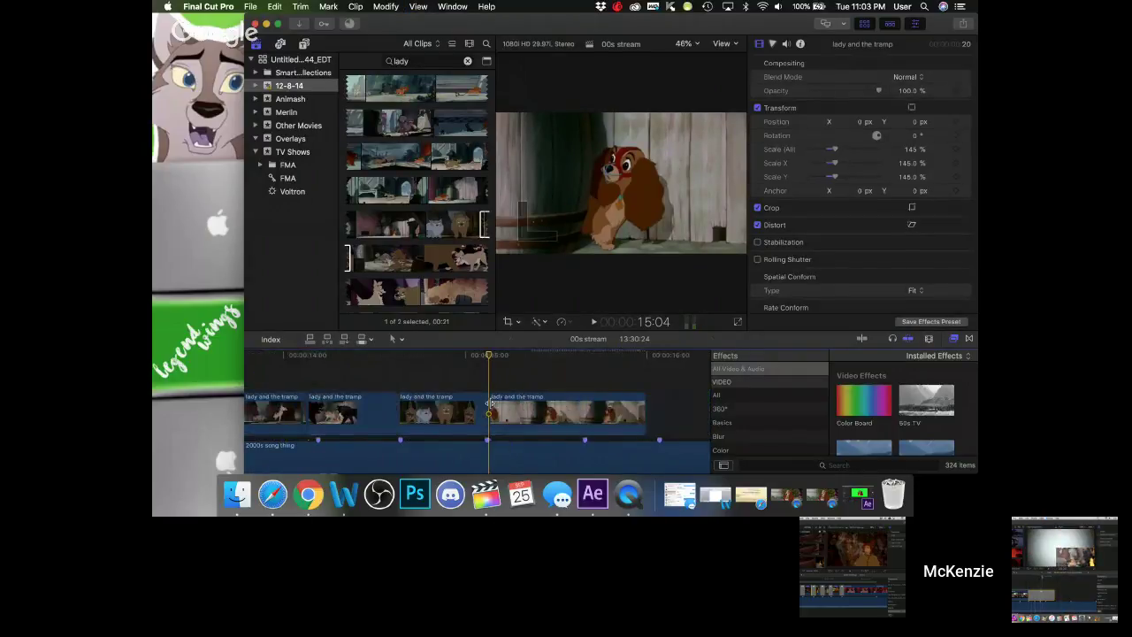
drag(497, 399, 516, 412)
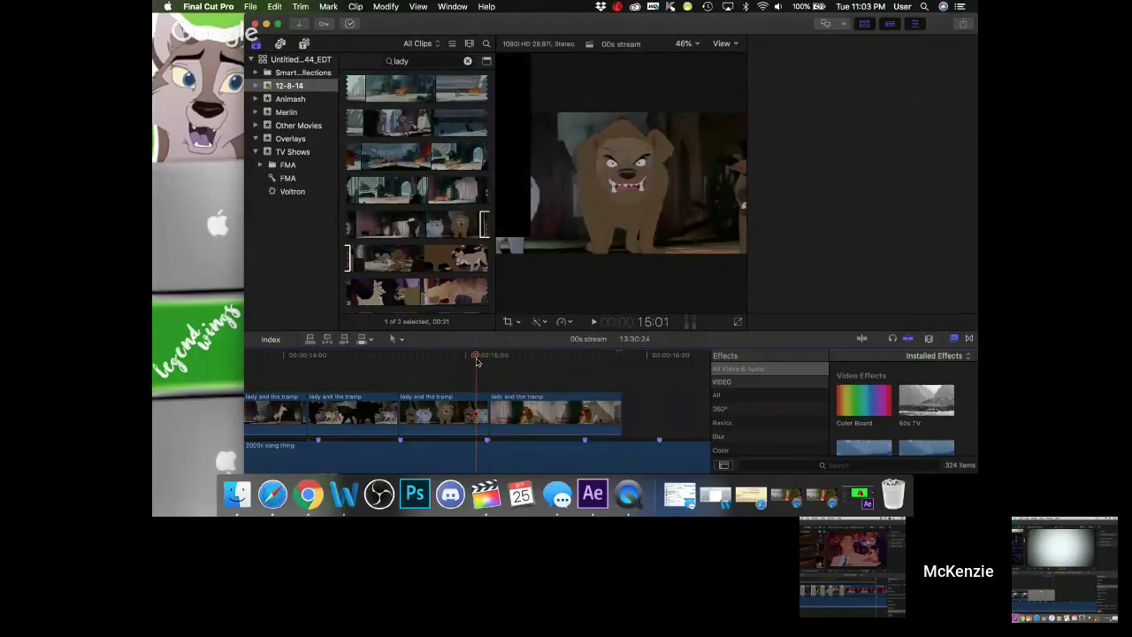
key(super+4)
drag(616, 406, 609, 405)
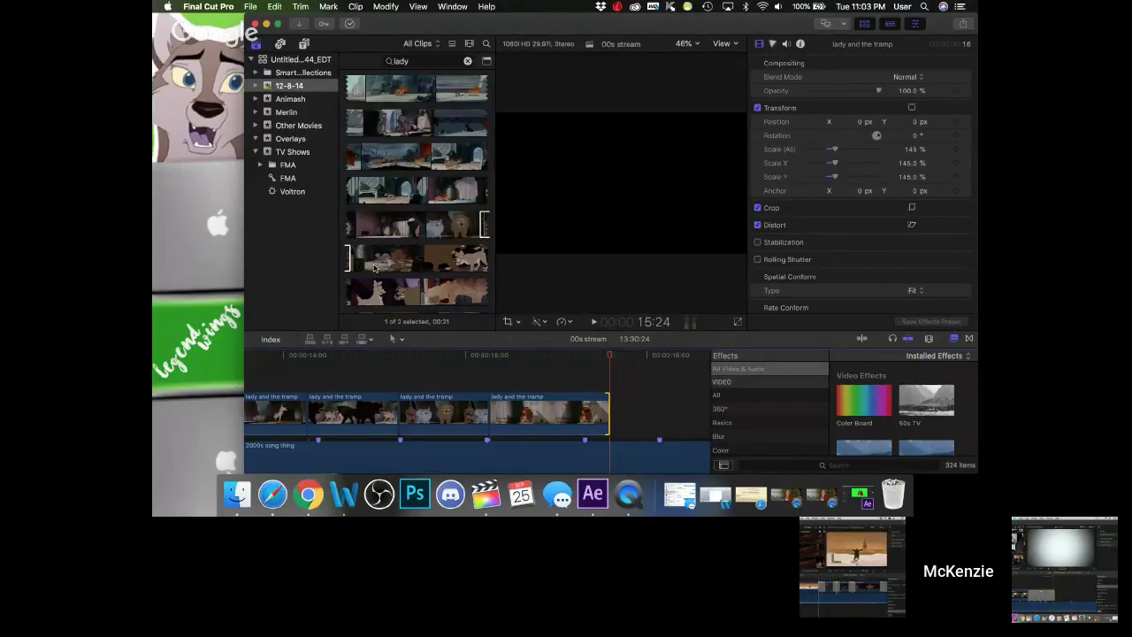
- Find the shot of Tramp walking near 37:24:07 and add a 17-frame range of it directly after the Lady by the fence clip
scroll(374, 268, down, 5)
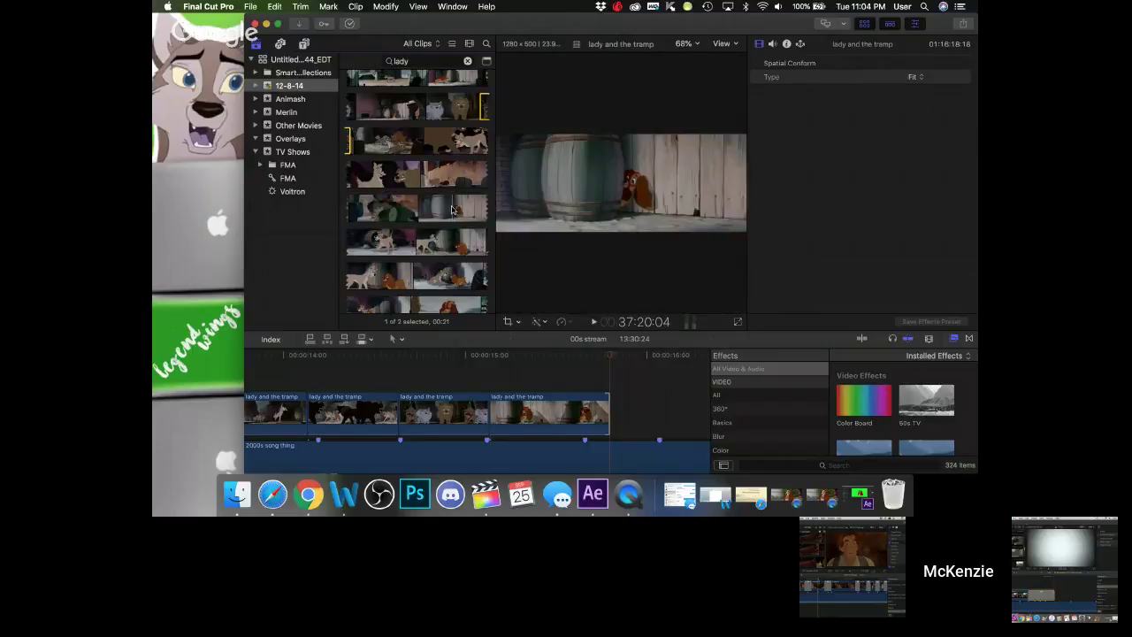
key(space)
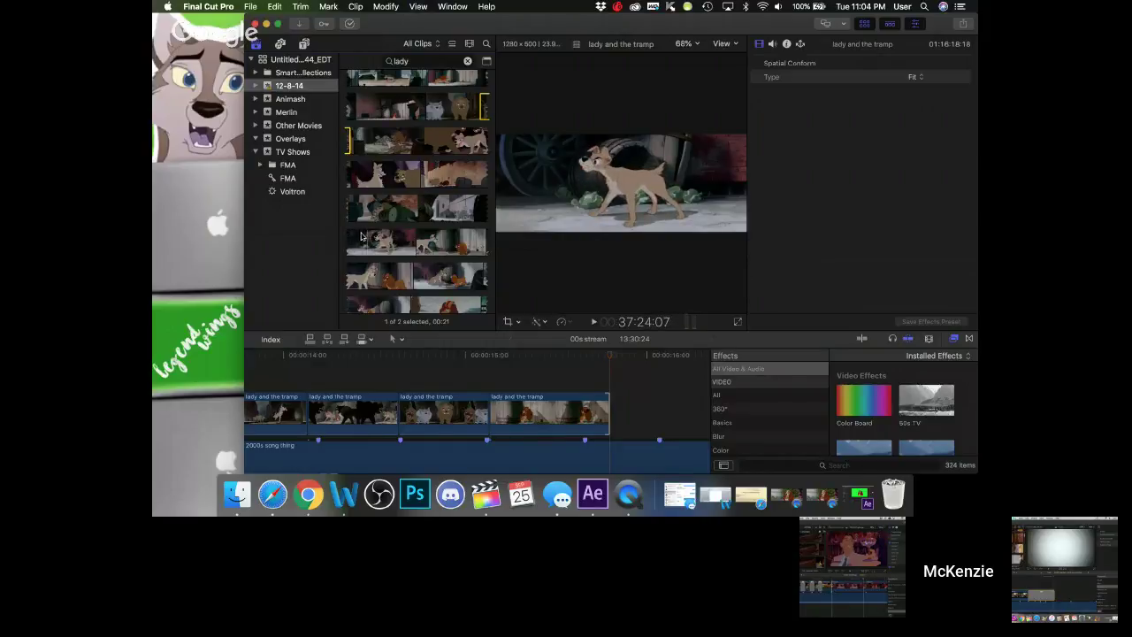
click(388, 237)
mouse_move(392, 235)
mouse_down()
mouse_move(402, 238)
mouse_move(381, 238)
mouse_up()
drag(376, 239, 615, 391)
scroll(614, 391, right, 3)
scroll(615, 391, up, 1)
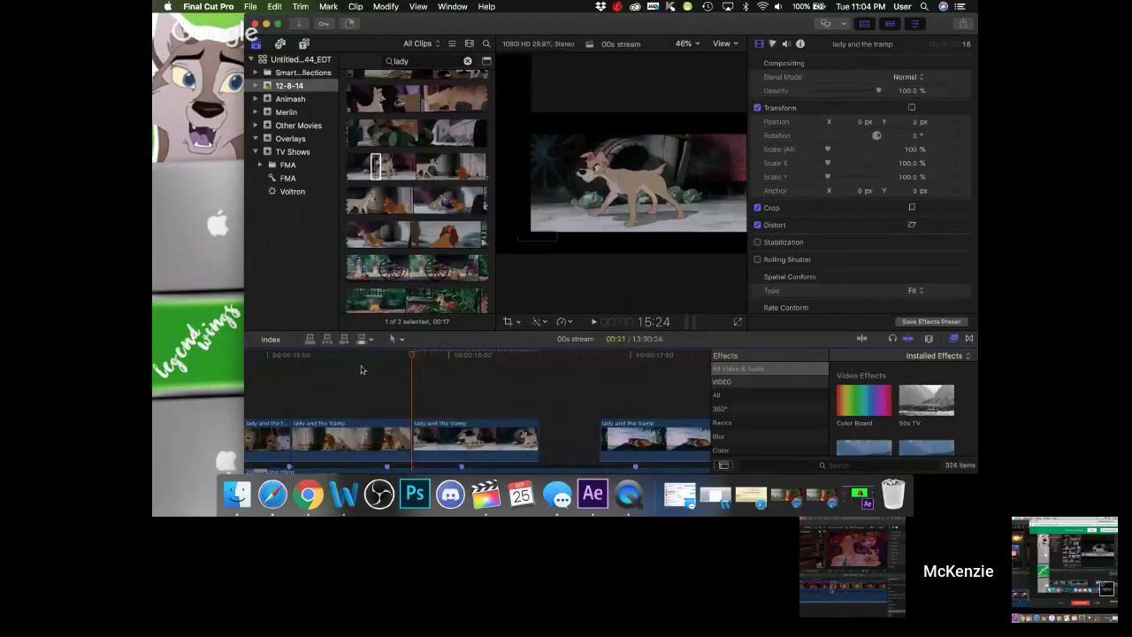
- Play back the transition into the Tramp walking clip and trim that clip's end to 16:09
click(362, 366)
key(space)
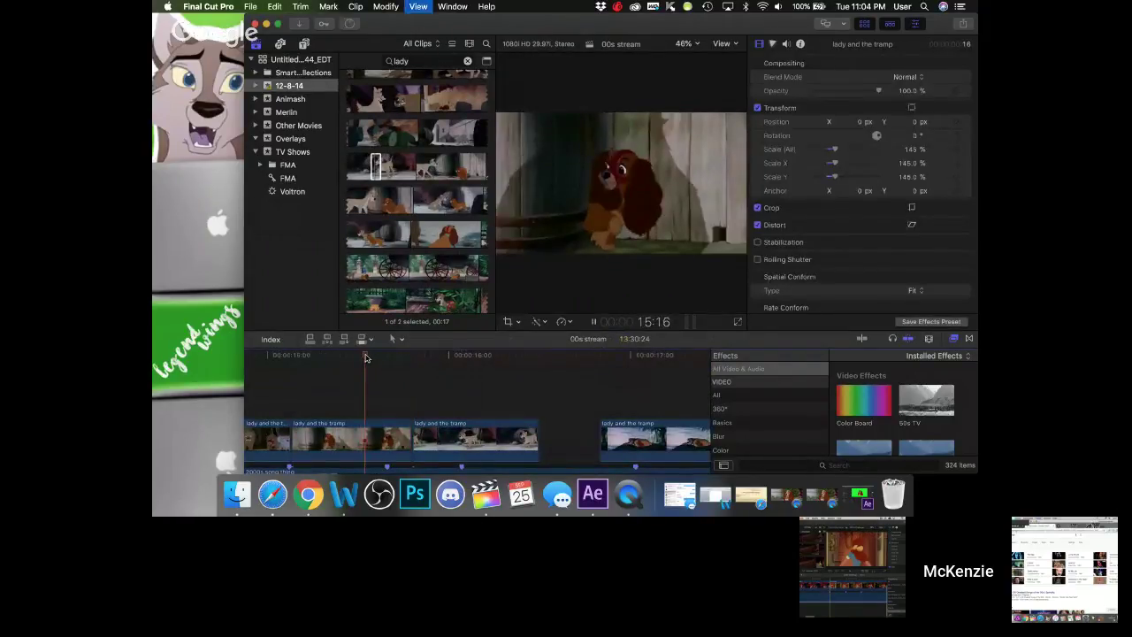
click(377, 359)
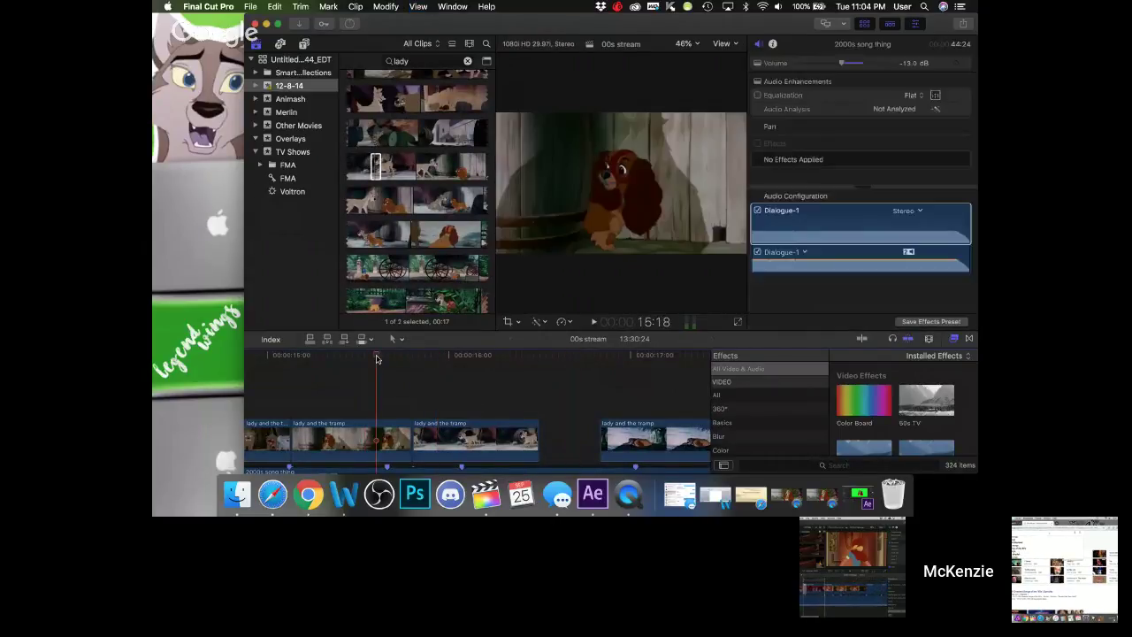
key(space)
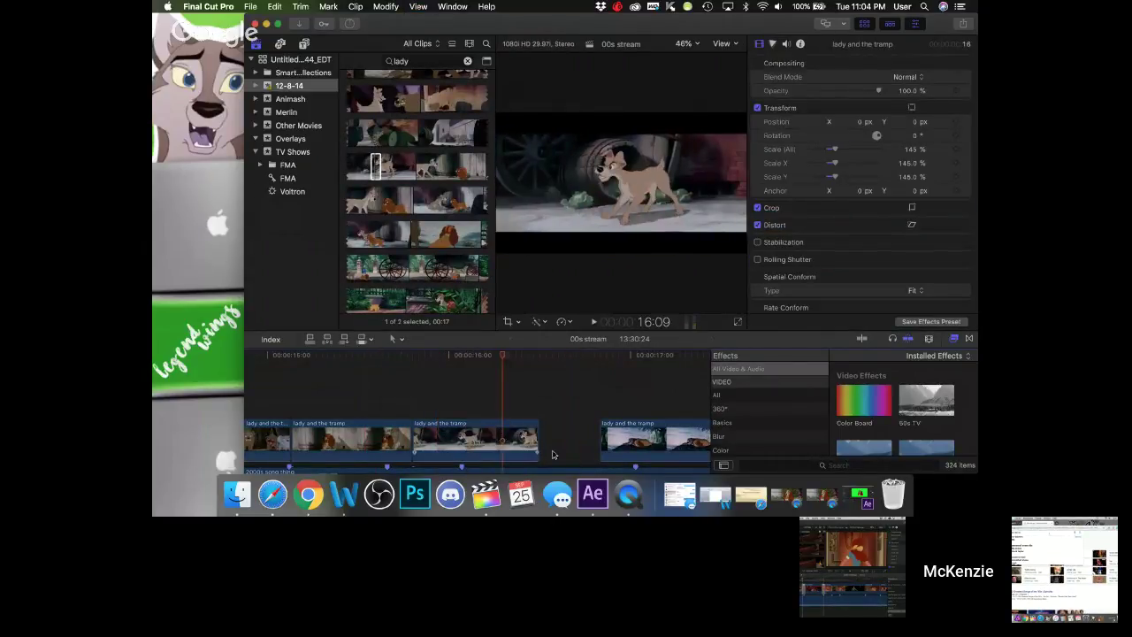
drag(538, 431, 503, 430)
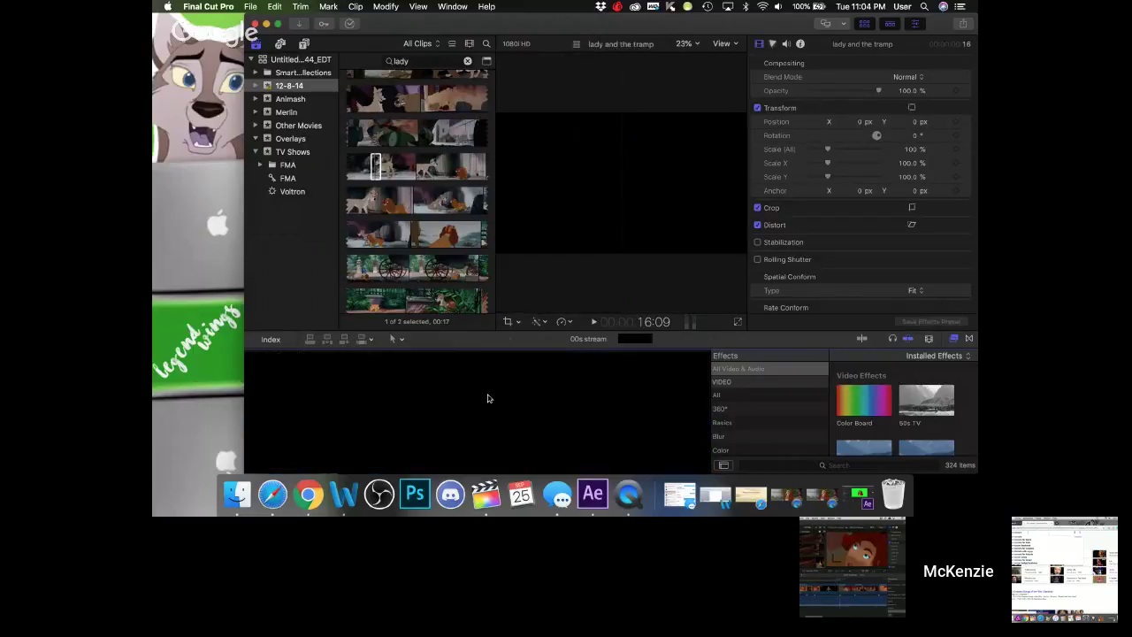
- Play through the lady and the tramp source footage of Tramp and Lady by the barrels from about 37:35 to 37:44
click(376, 204)
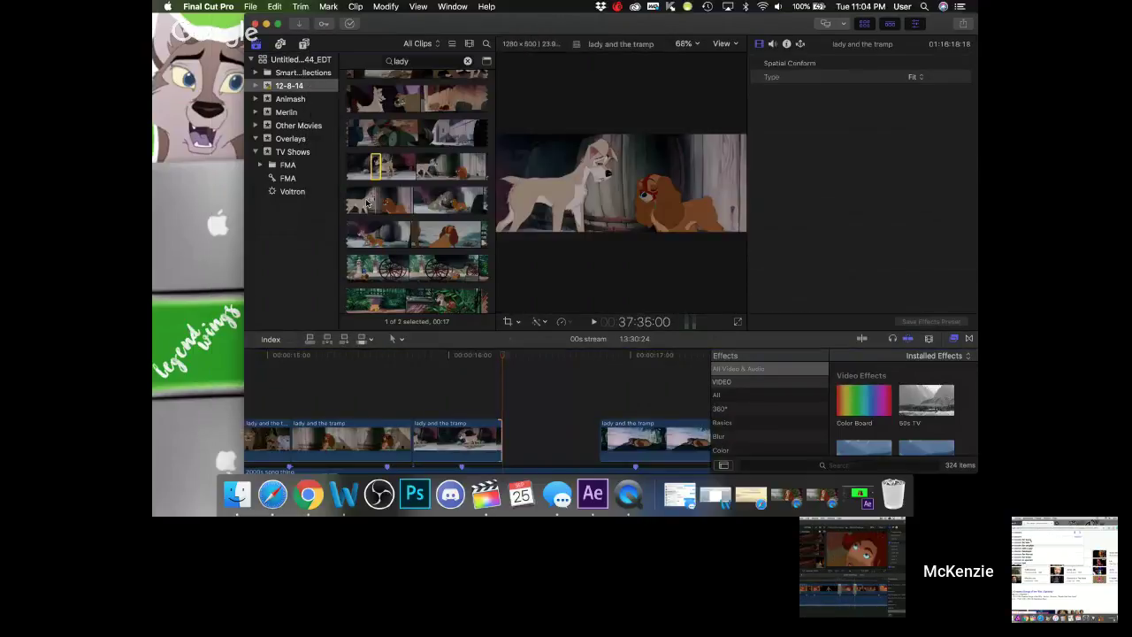
key(space)
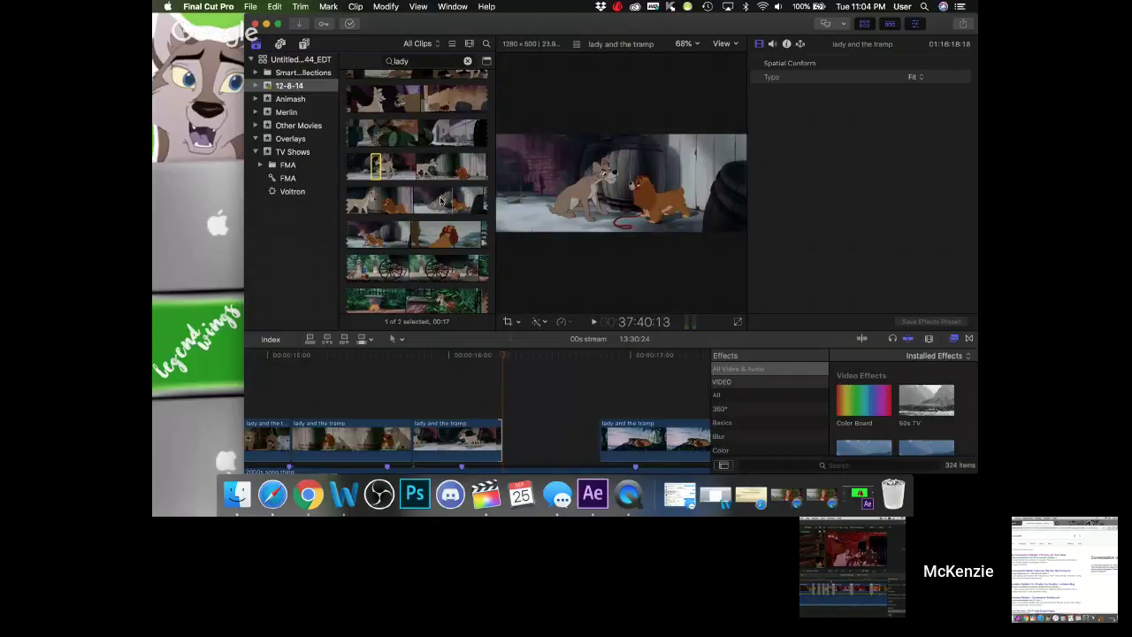
key(space)
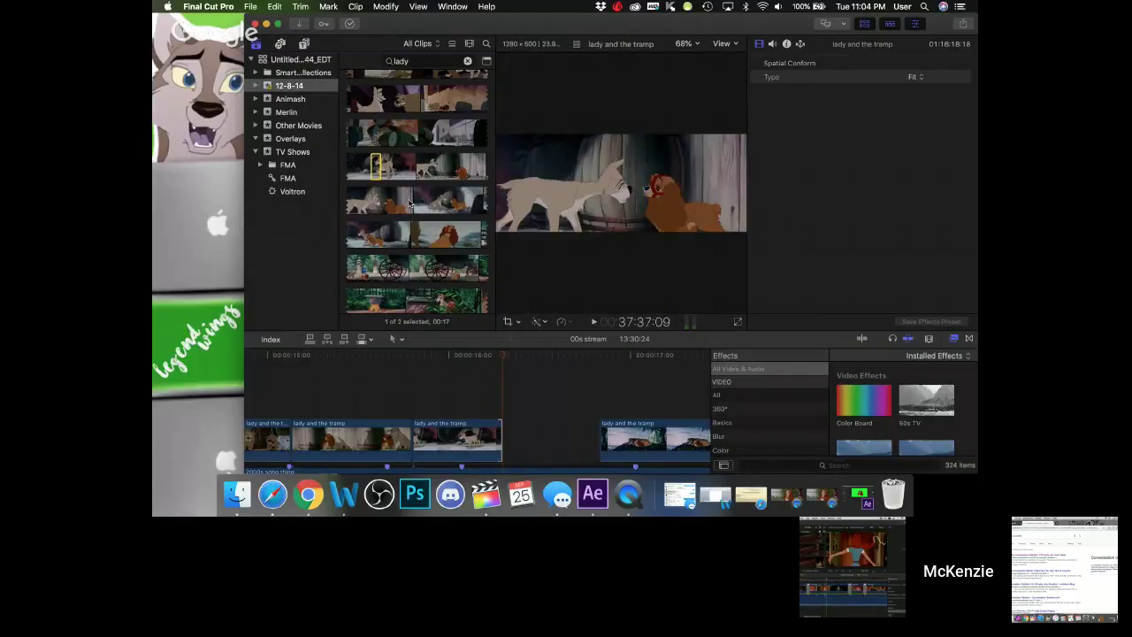
key(space)
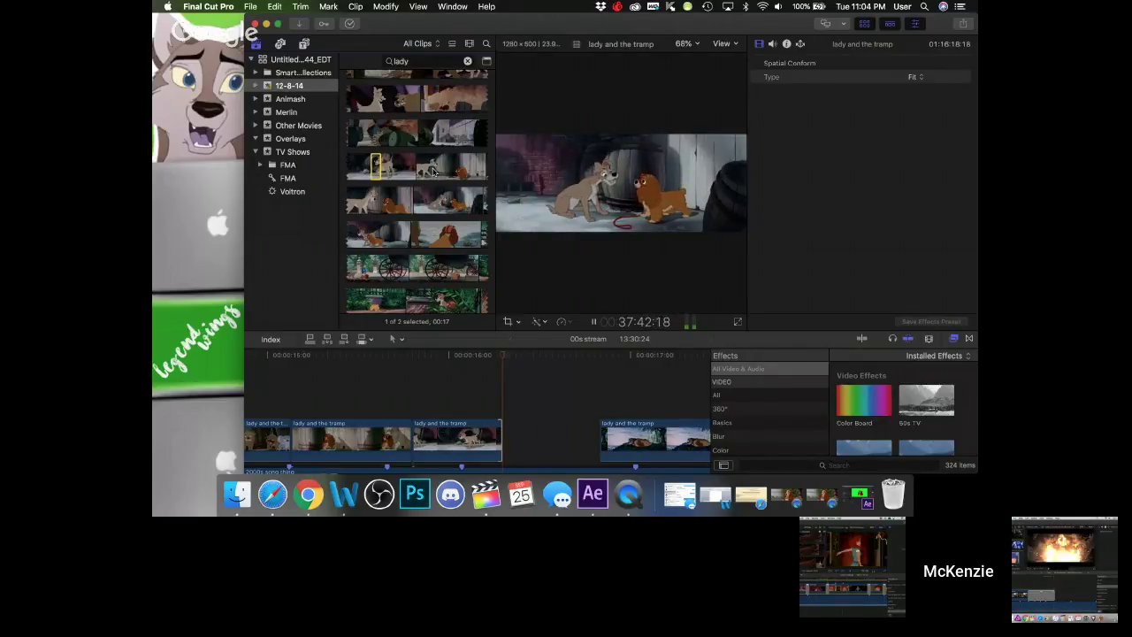
key(space)
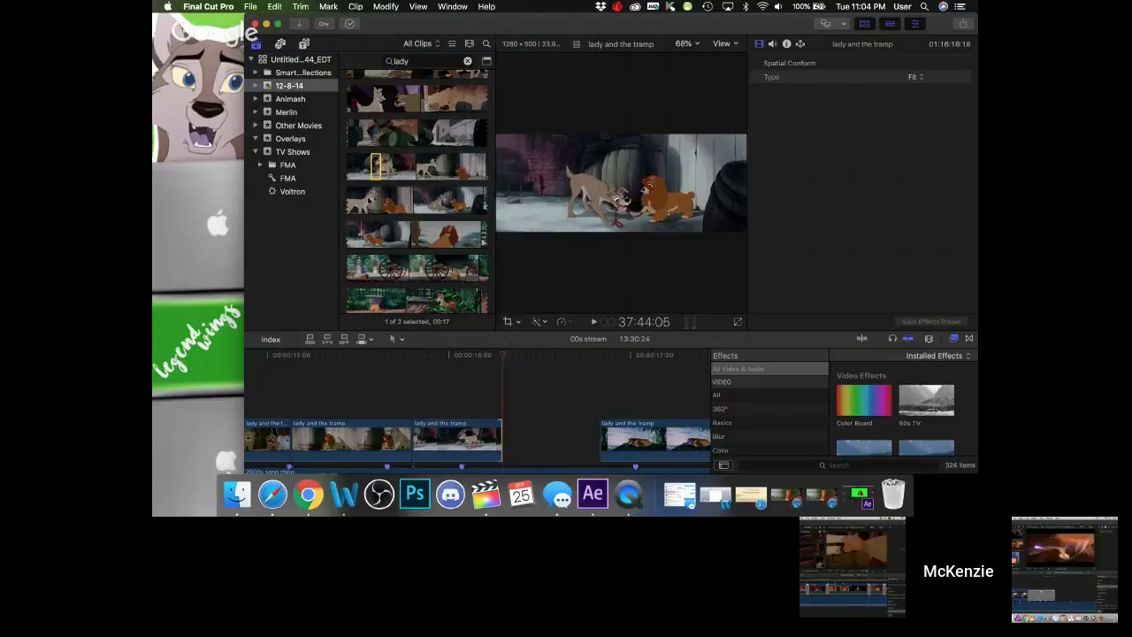
key(space)
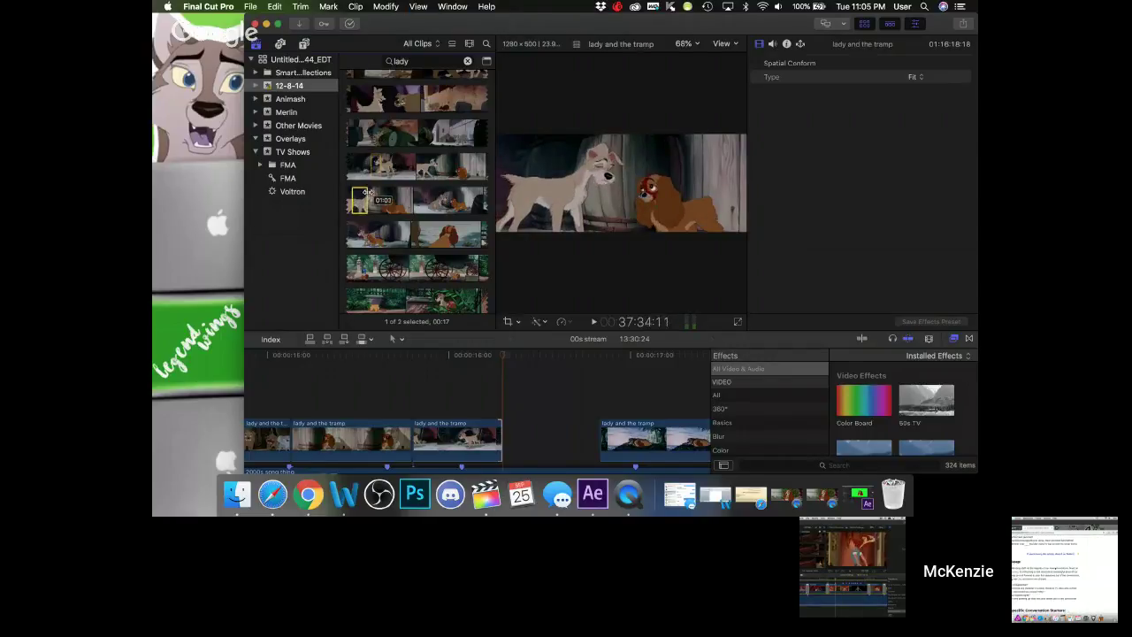
- Mark a 1:22 range of Tramp standing over Lady, starting near 37:34, and preview the footage following it
click(395, 195)
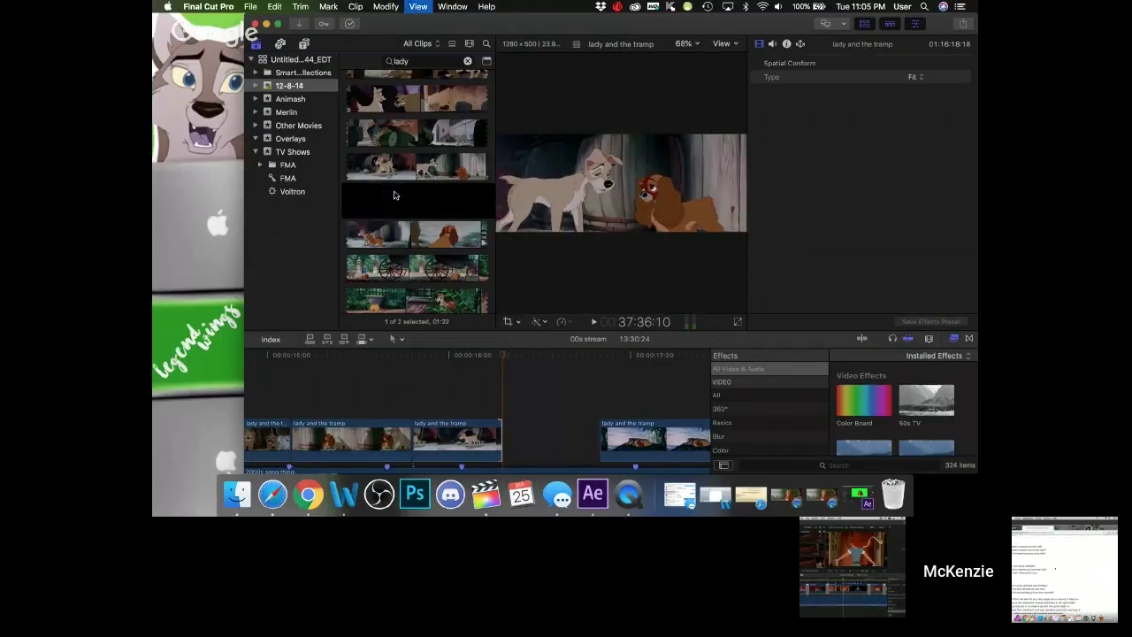
key(space)
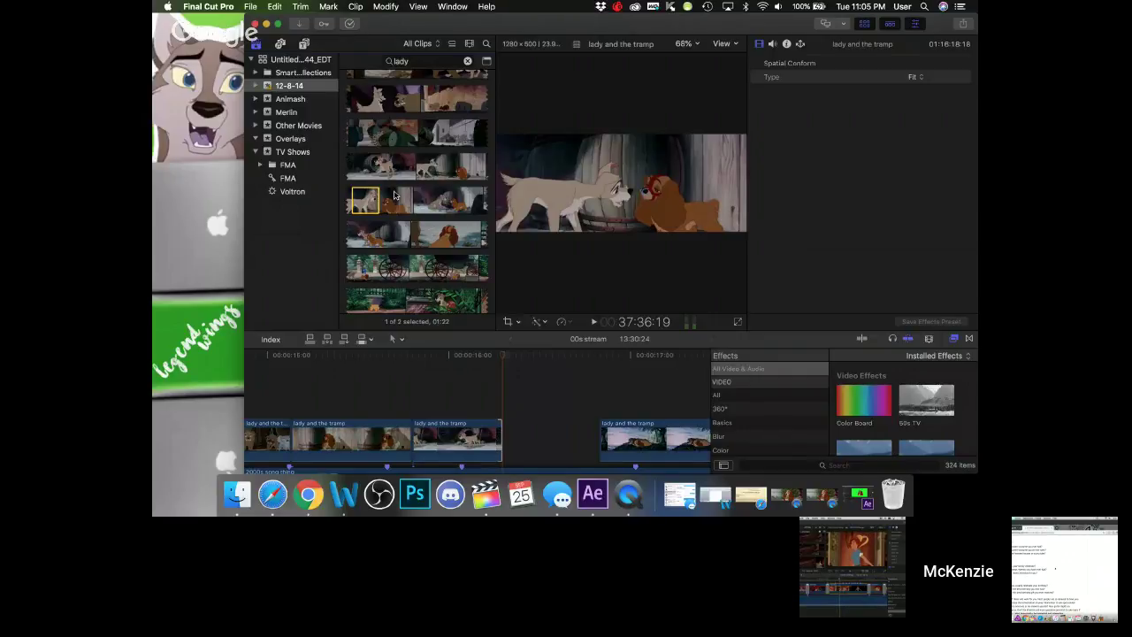
key(space)
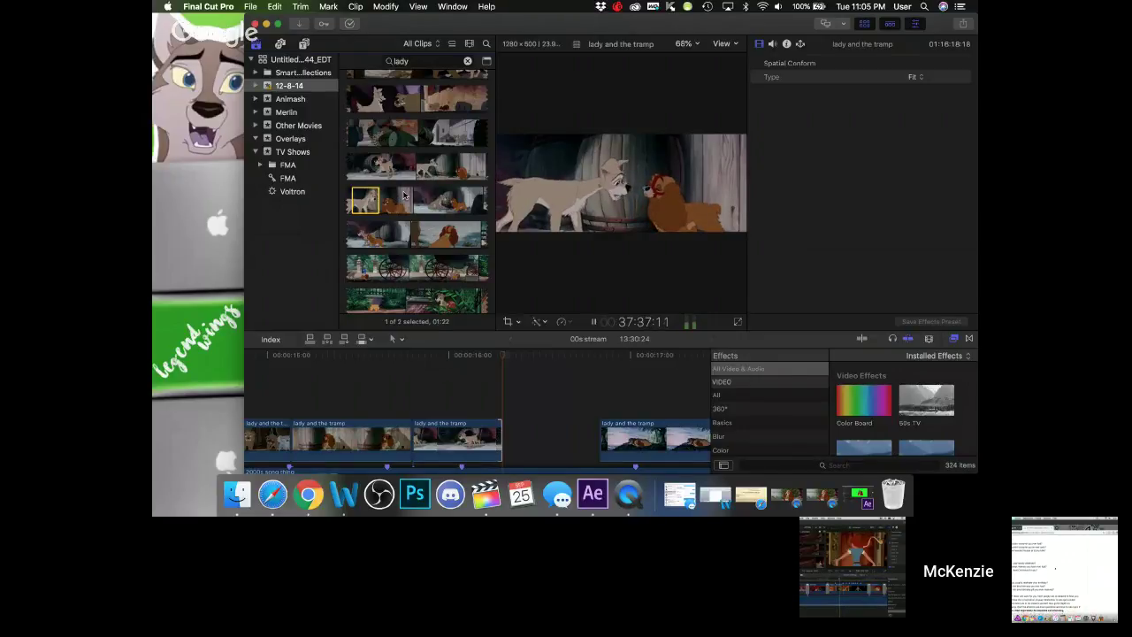
key(space)
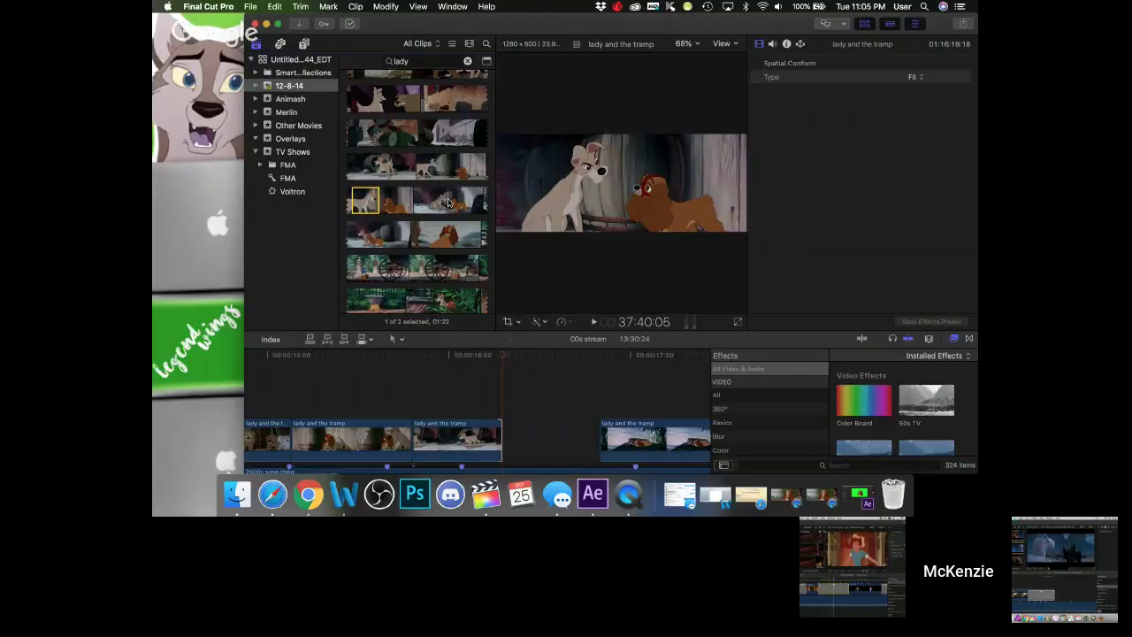
- Switch to Messages and send the open contact "Do you have any pics of me dressed as Katara for Halloween?"
click(542, 492)
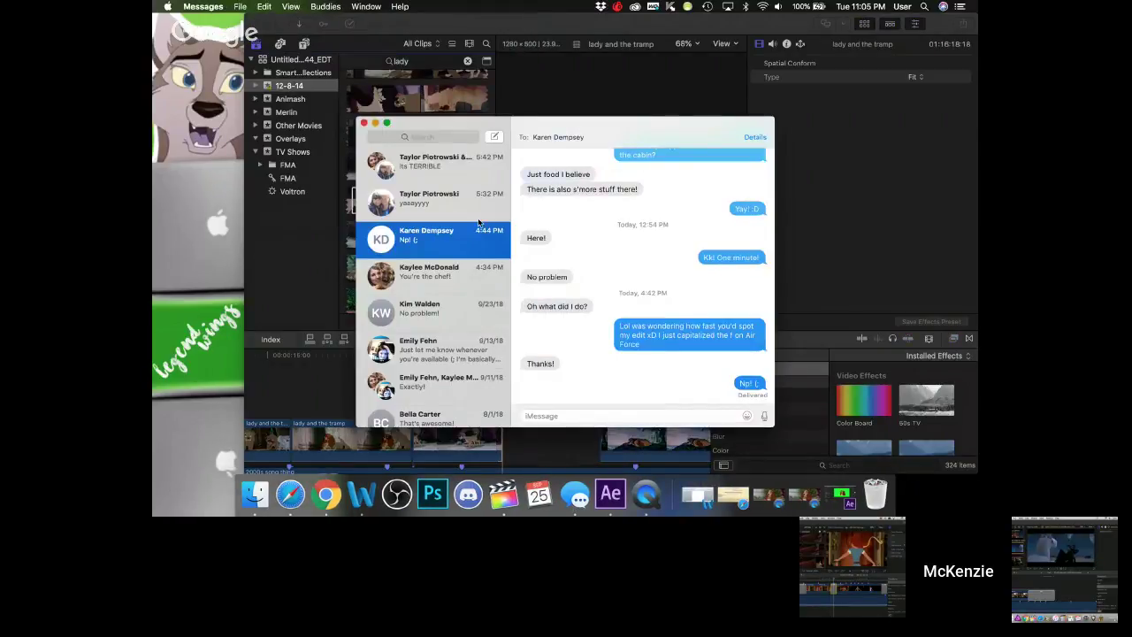
text(Do you have any p)
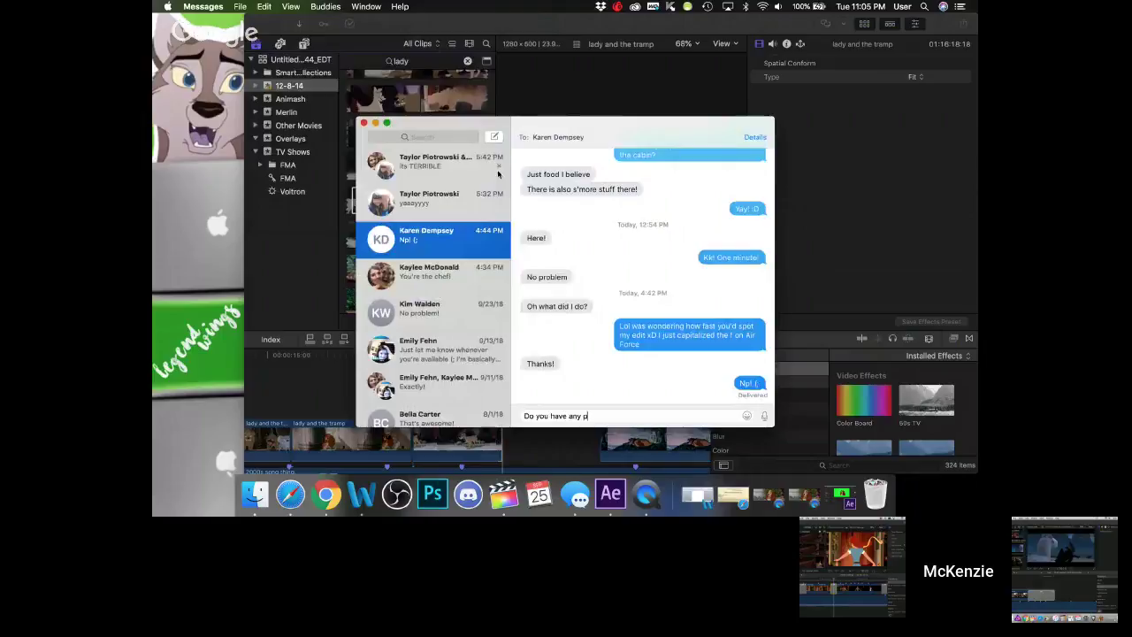
text(ics of me dressed as Kata)
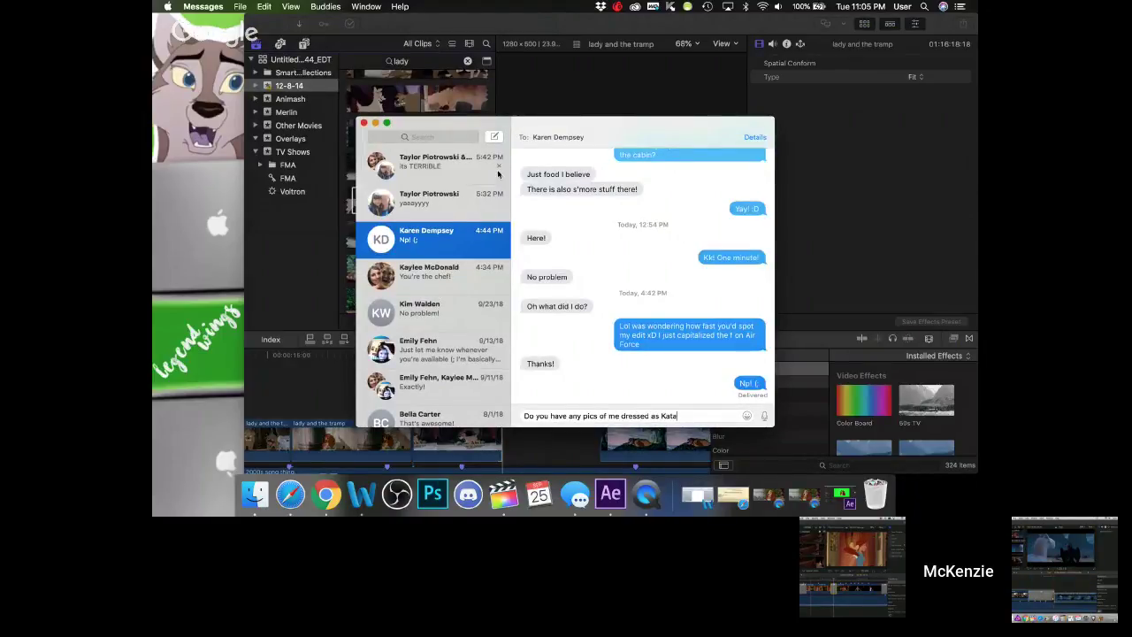
text(ra for )
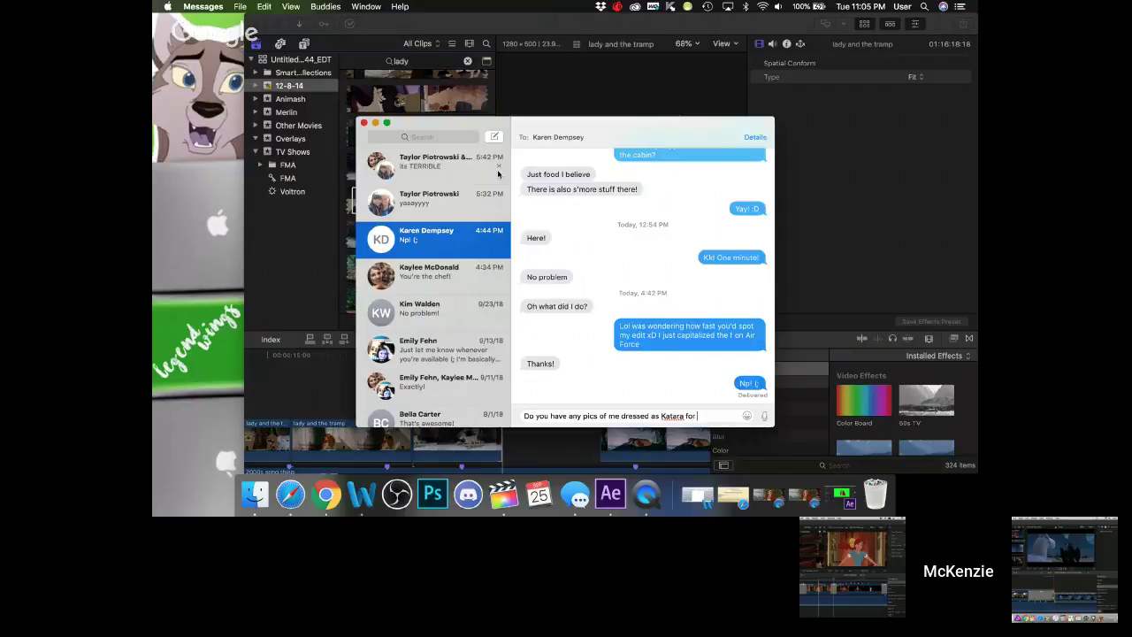
text(Hal)
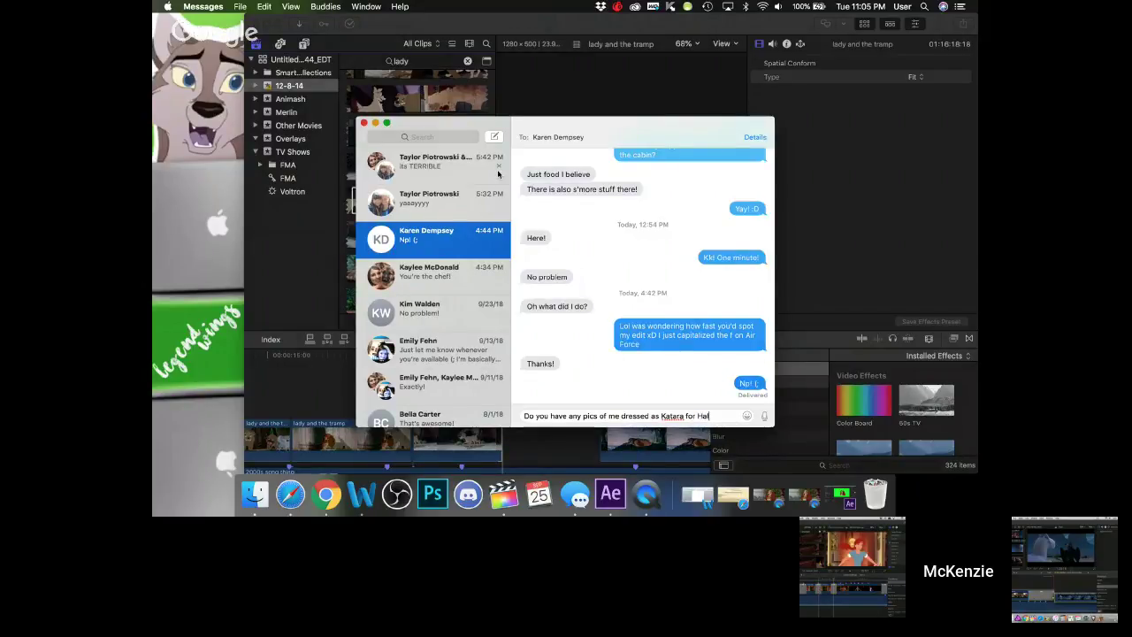
text(loween)
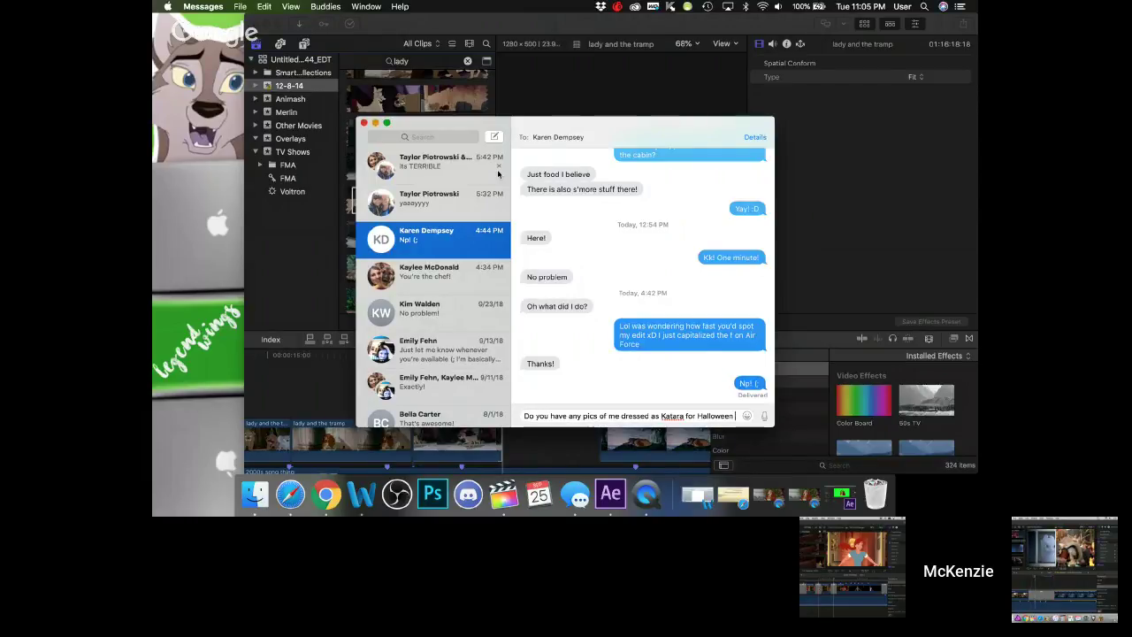
text(?)
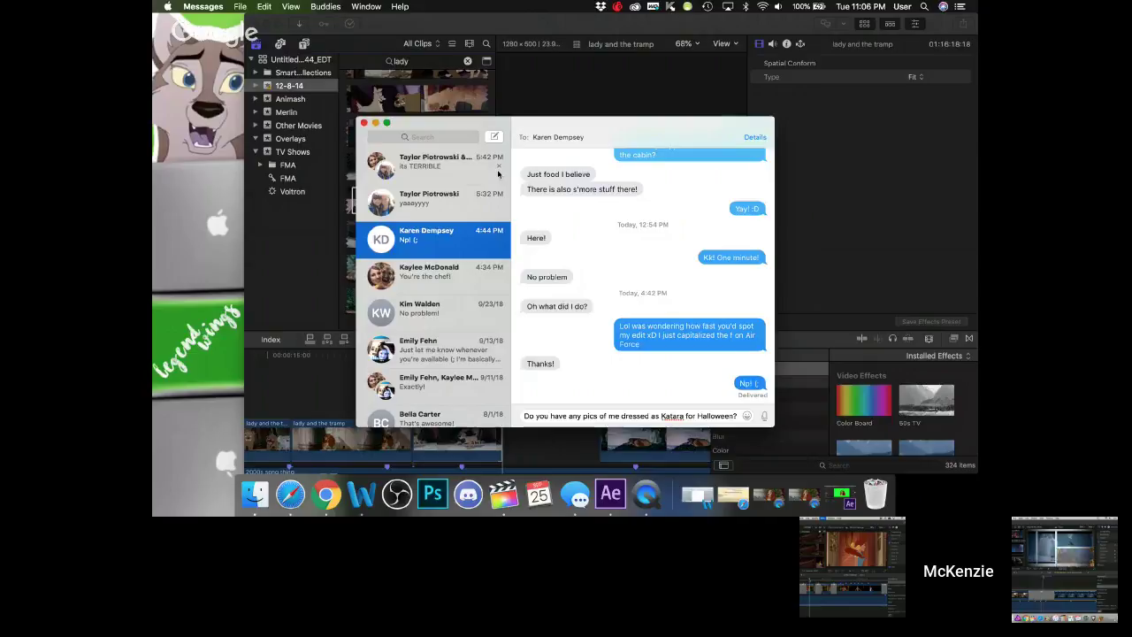
key(Return)
- Send the follow-up message "Also do you remember who Katara is? xD" and return to Final Cut Pro
text(Al)
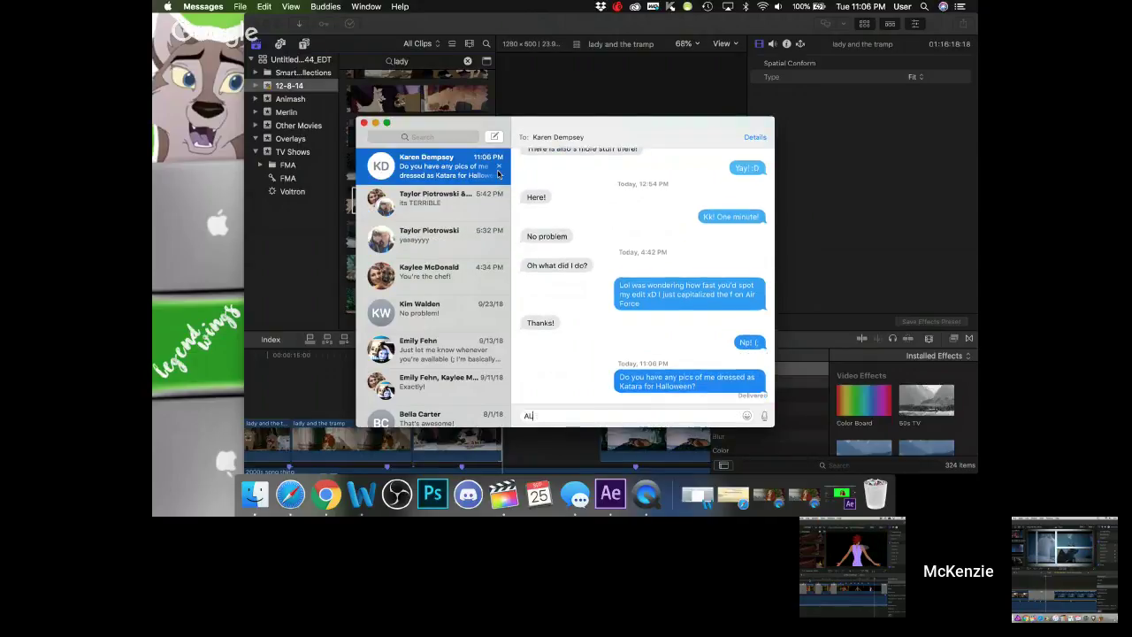
text(do )
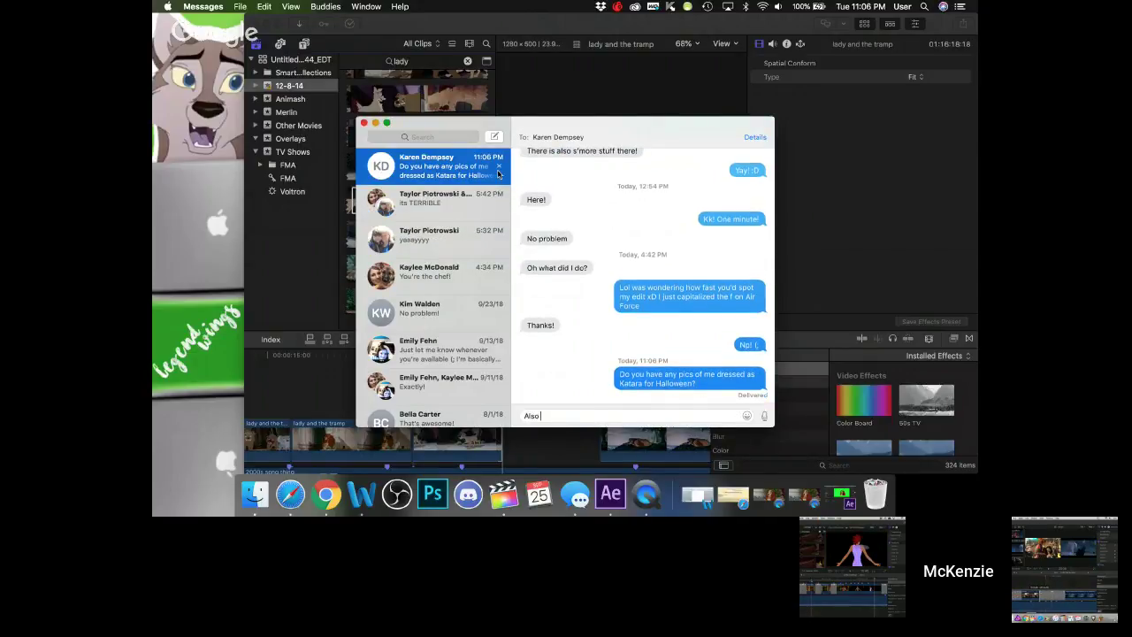
text(do you remember )
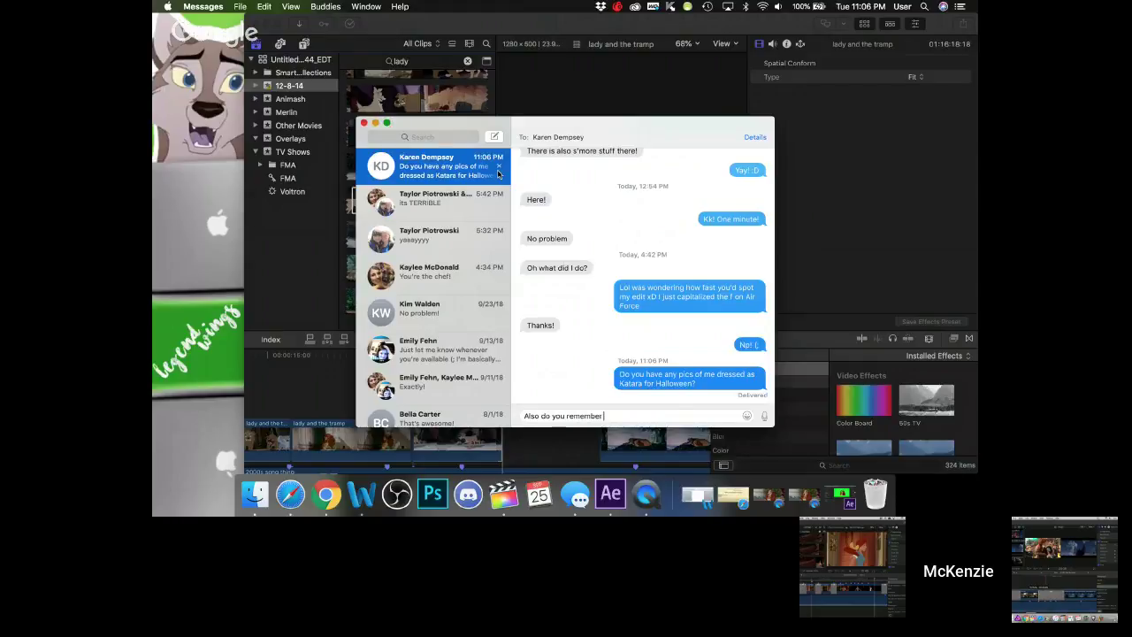
text(who Katara is)
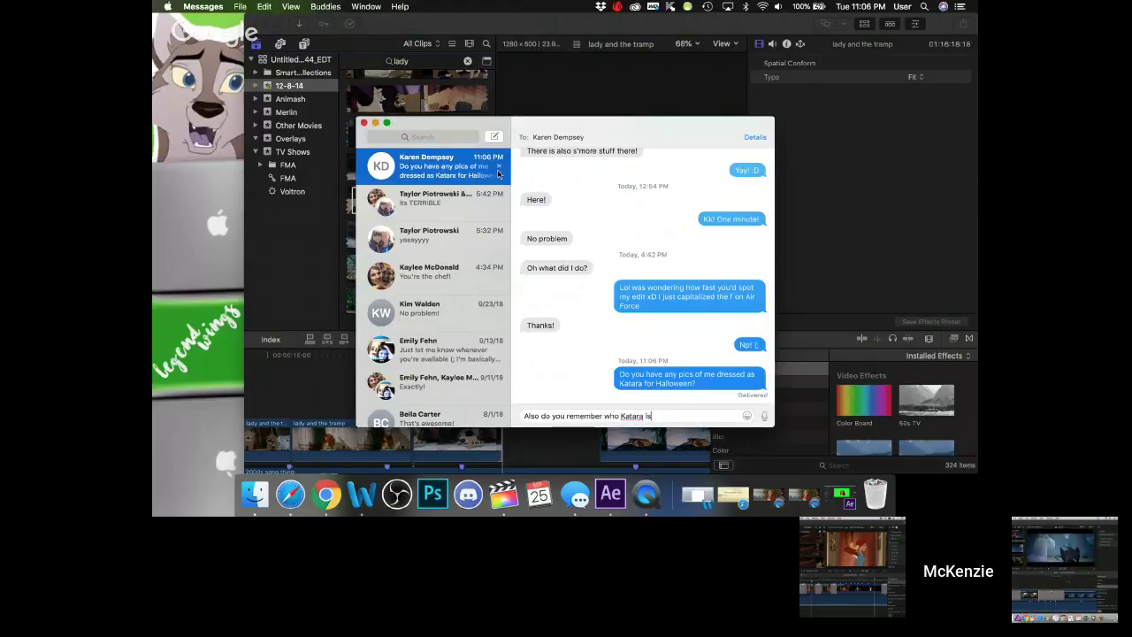
text(? x)
key(Return)
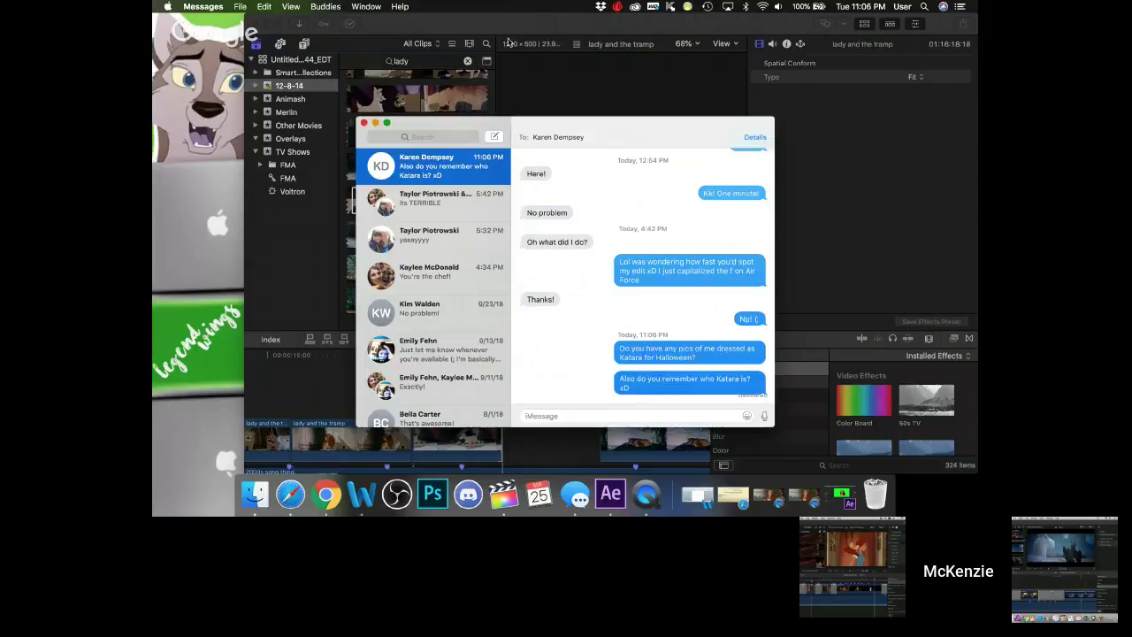
click(520, 31)
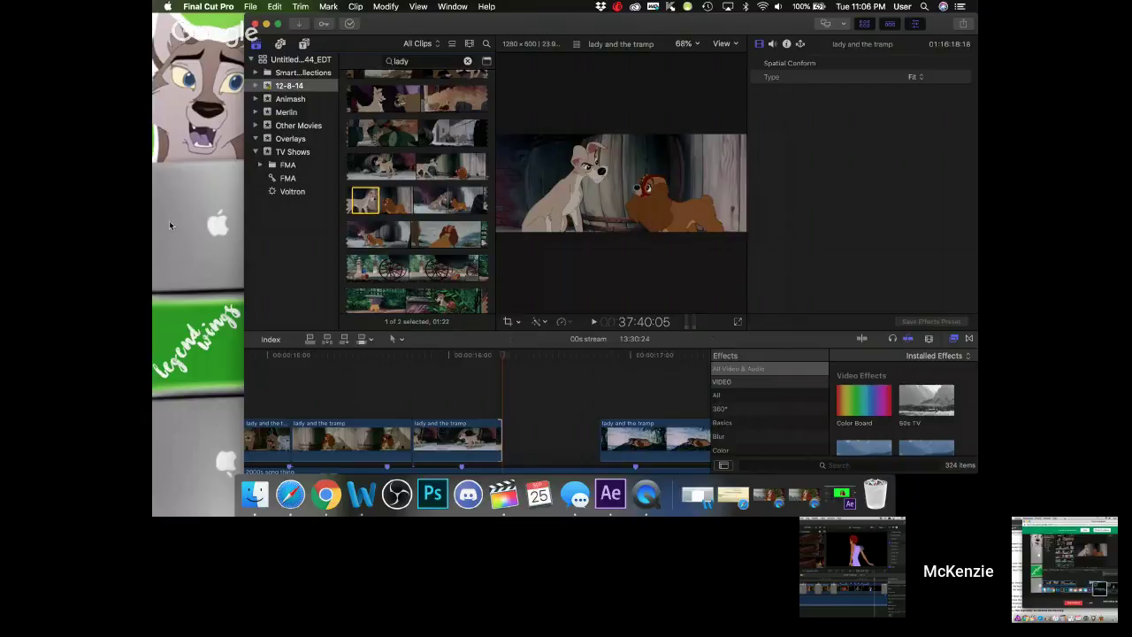
- Add cross dissolves at four consecutive Anastasia cuts in the 2000s Challenge timeline, starting with the cut at 16:33
click(285, 355)
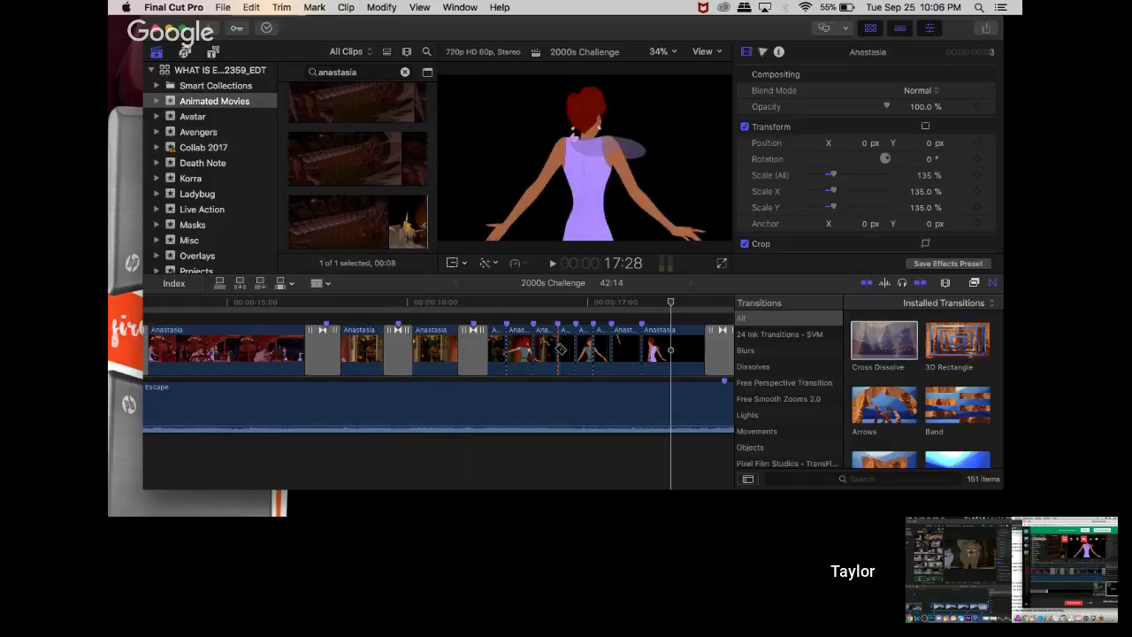
click(474, 354)
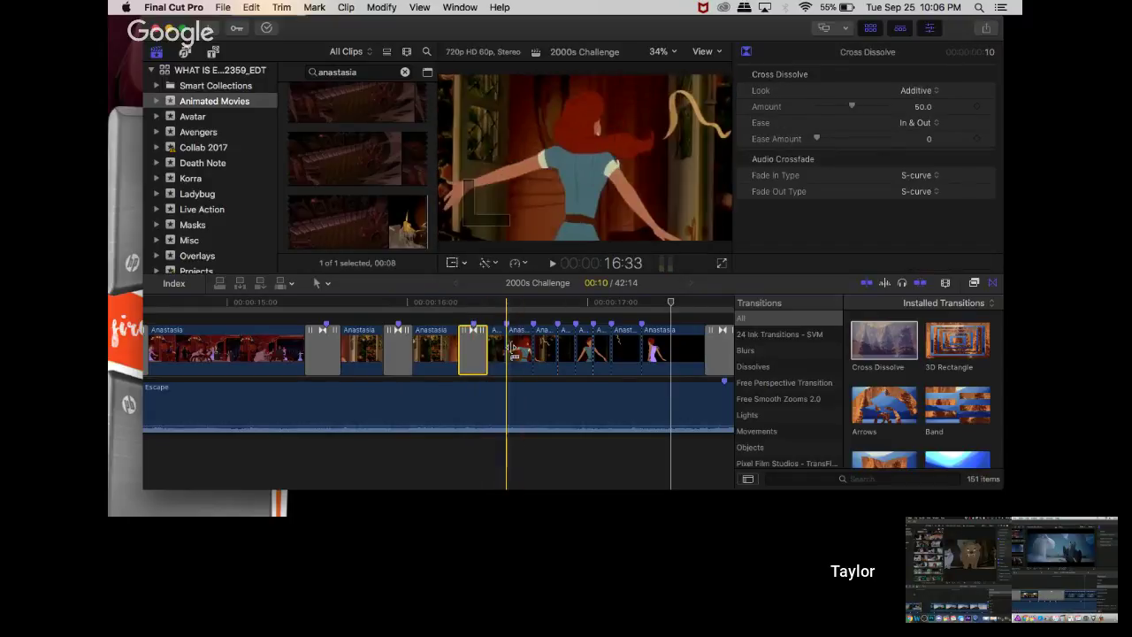
click(497, 351)
key(cmd+t)
click(529, 352)
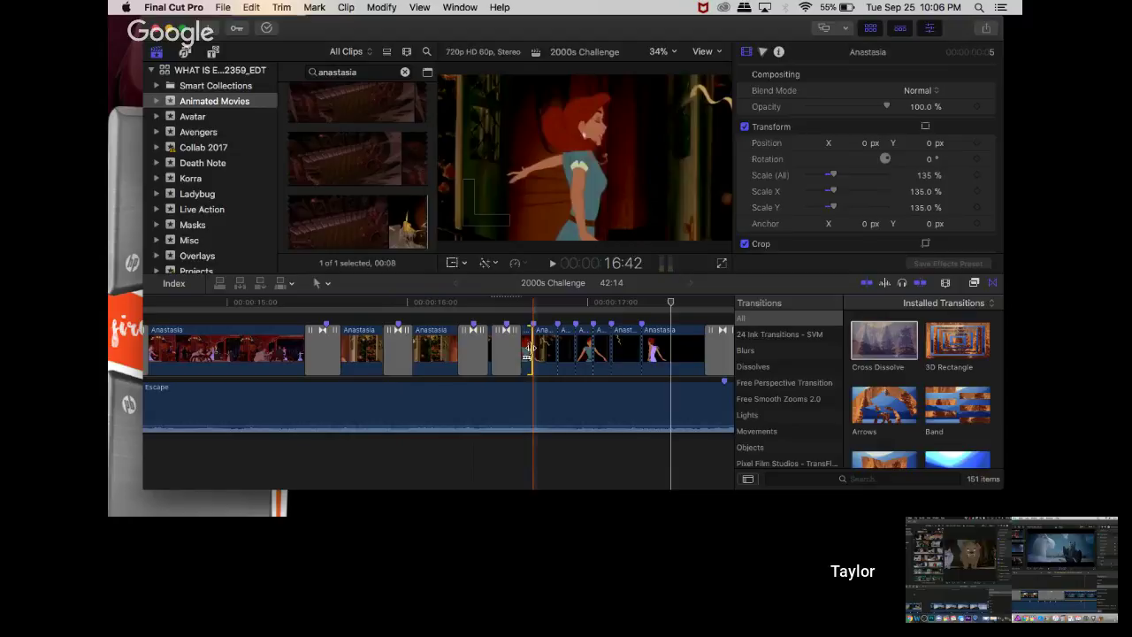
key(cmd+t)
click(557, 352)
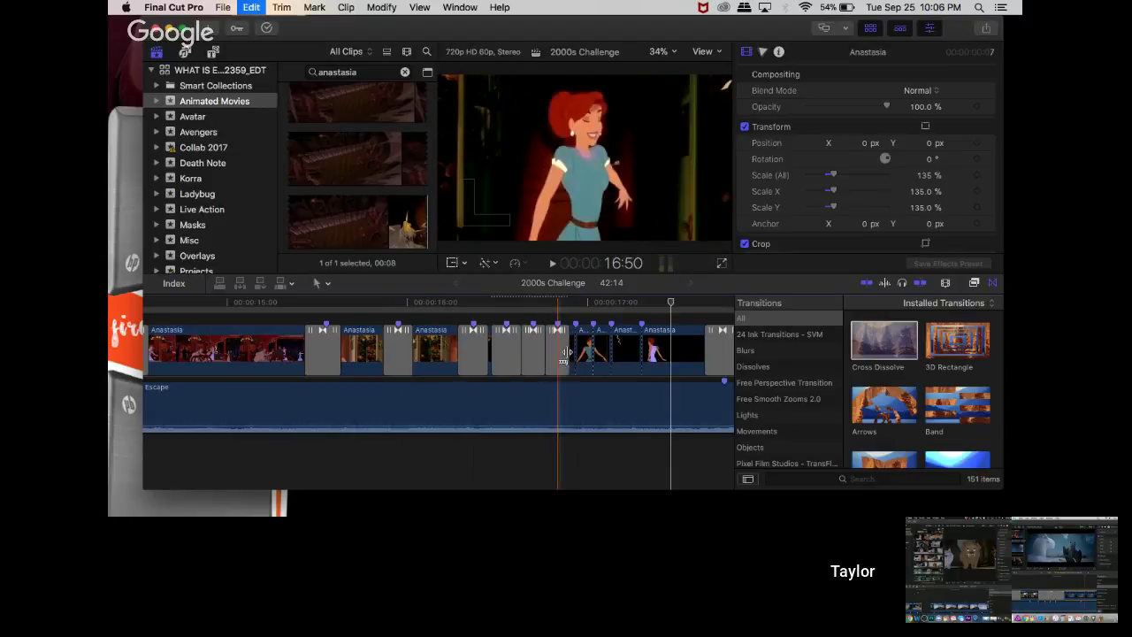
key(cmd+t)
- Add cross dissolves at the three consecutive Anastasia cuts from 17:02 through 17:18
click(595, 357)
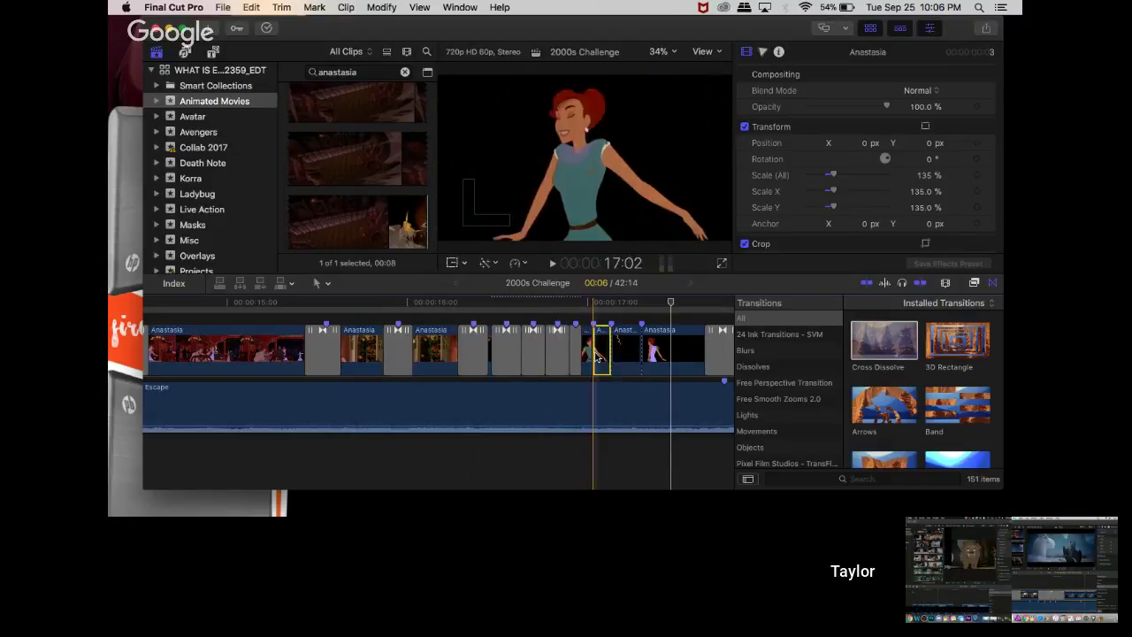
click(590, 341)
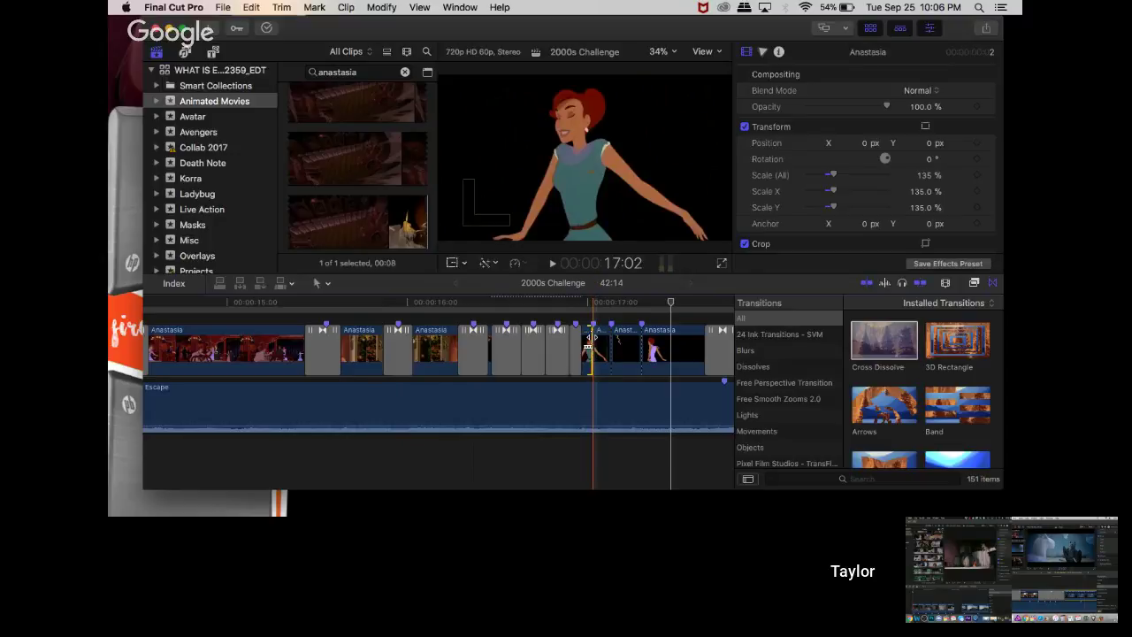
key(super+t)
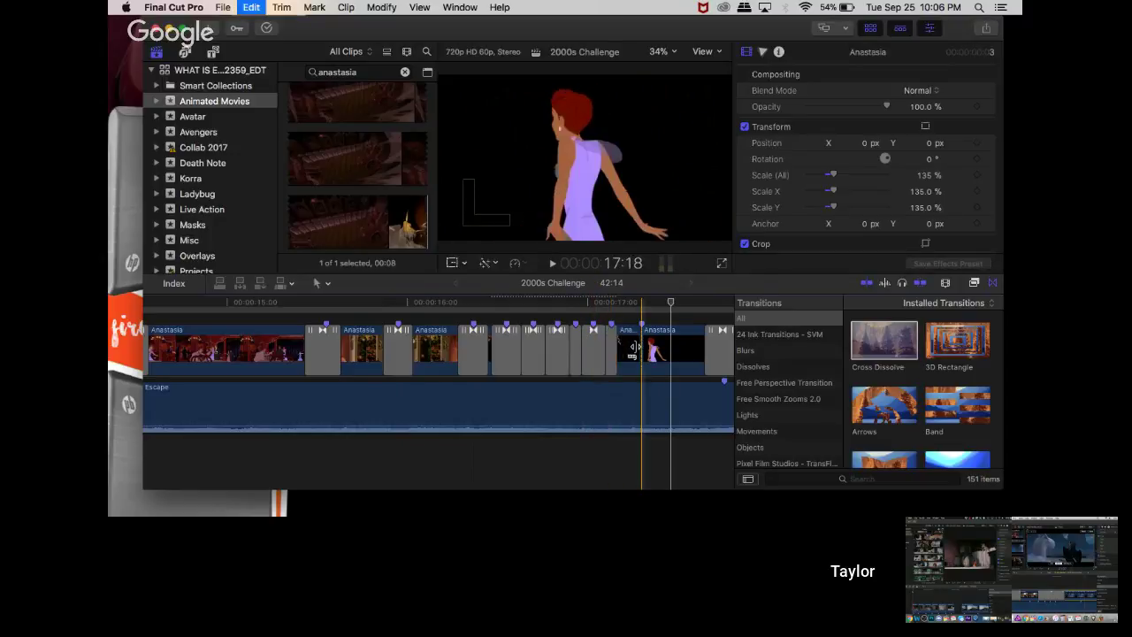
click(637, 348)
key(super+t)
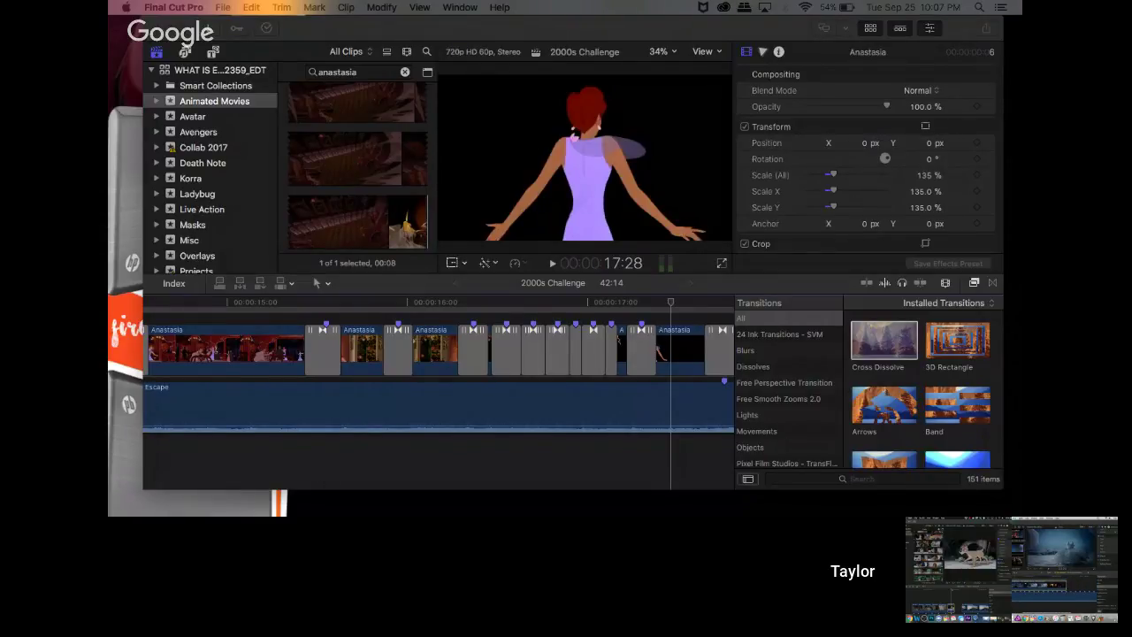
- Play back the 2000s Challenge timeline from just after 15:00 to review the cross dissolves and the following Anastasia clips
scroll(396, 475, left, 3)
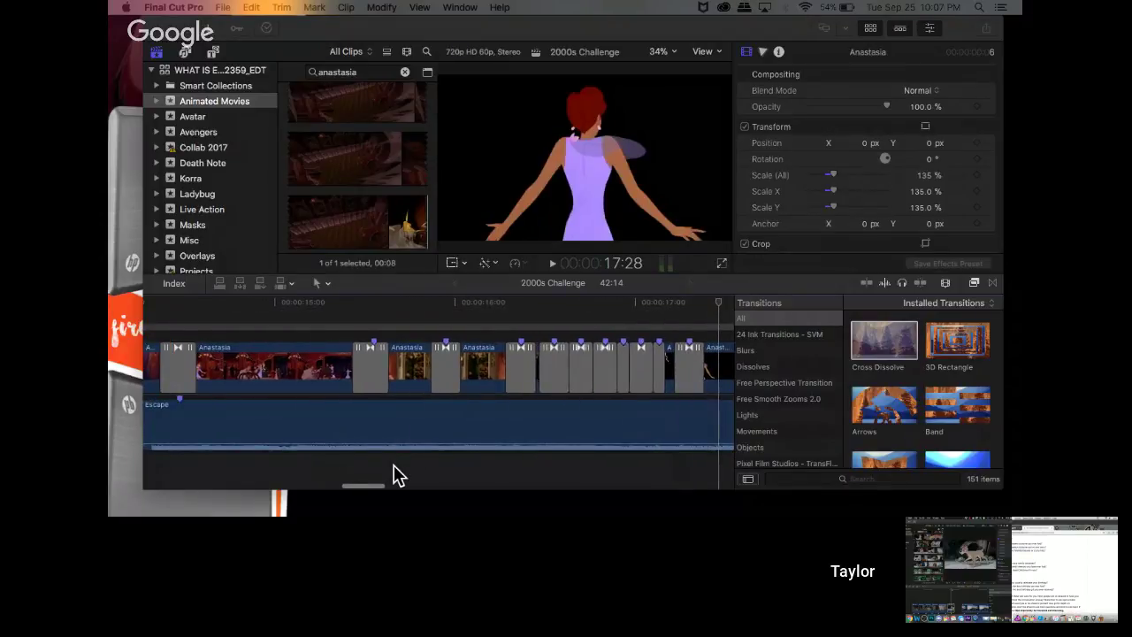
scroll(377, 457, right, 3)
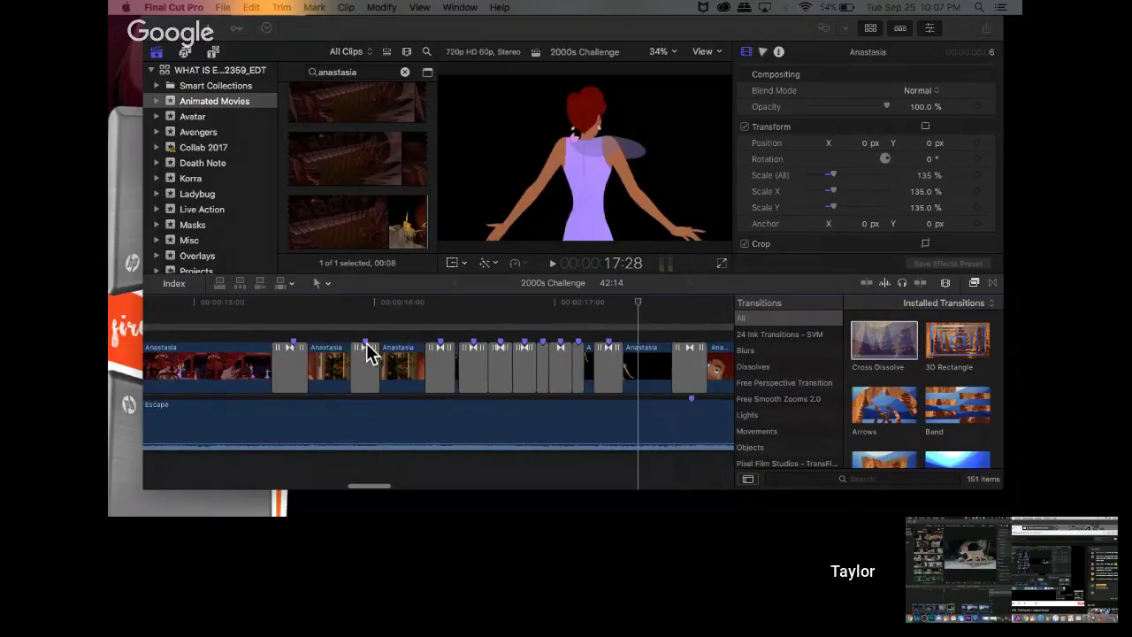
click(253, 316)
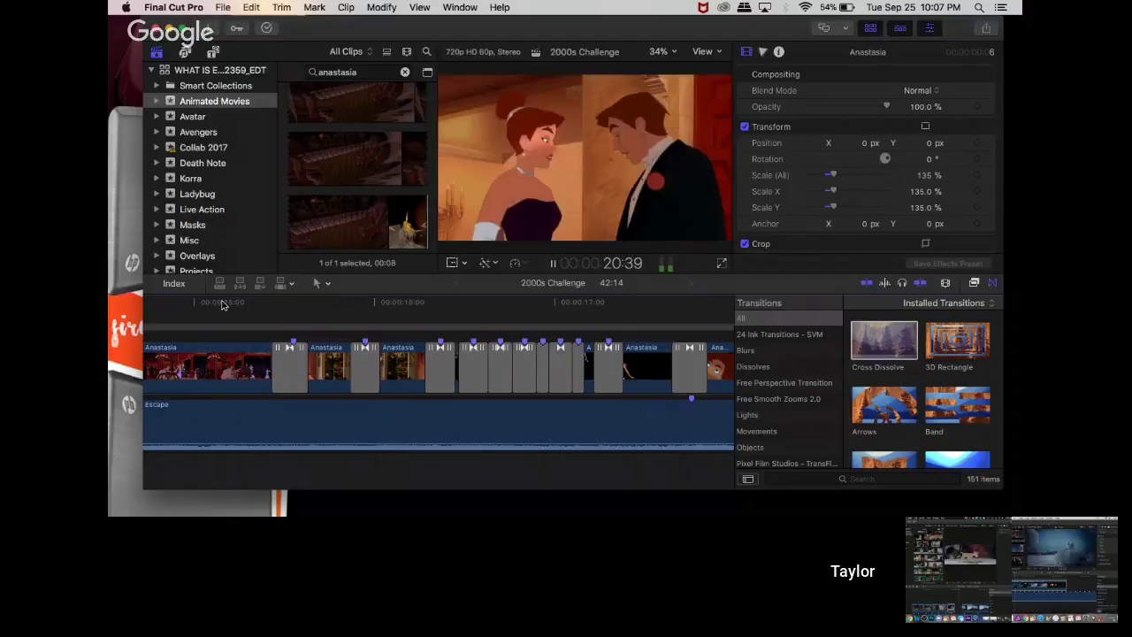
key(space)
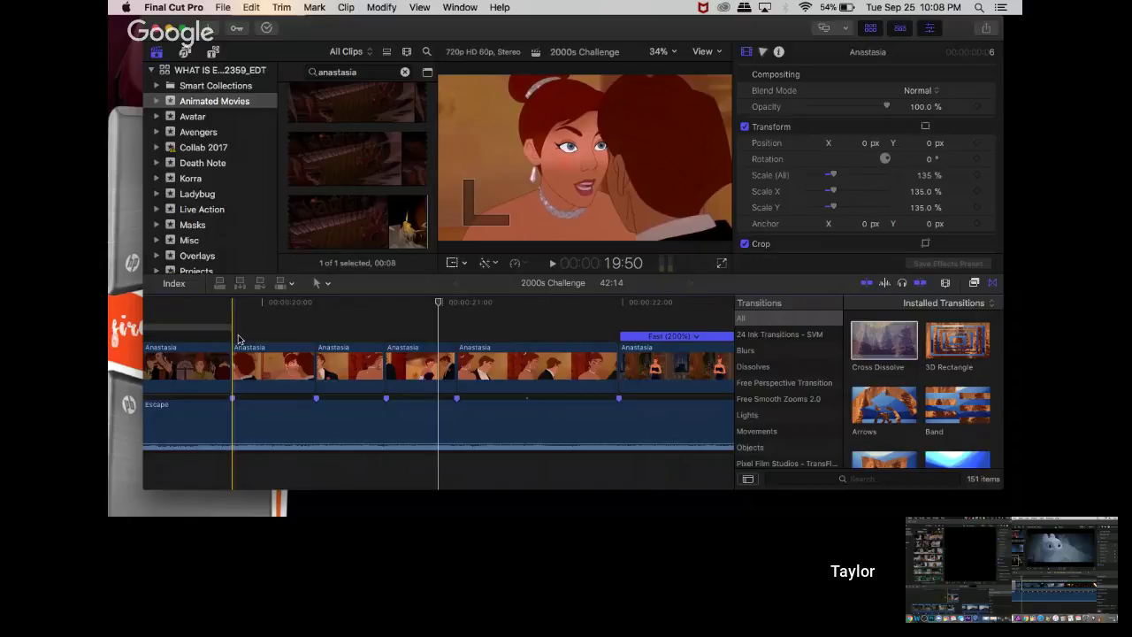
- Play back the 2000s Challenge timeline from about 15:44 to review the cross dissolves between the Anastasia clips
scroll(238, 339, left, 10)
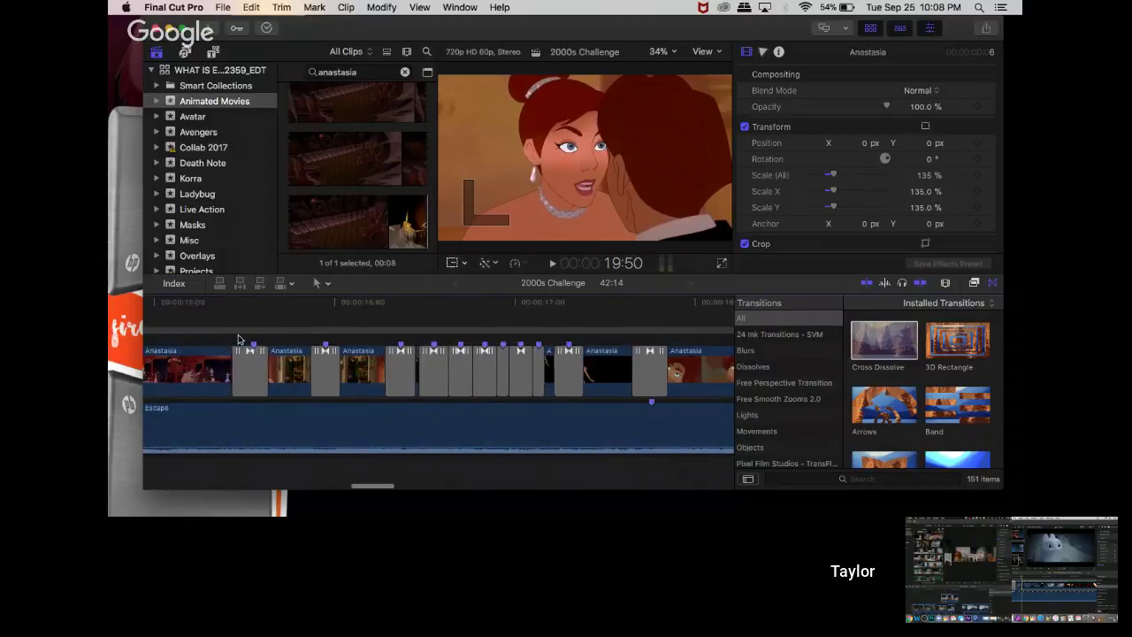
click(337, 325)
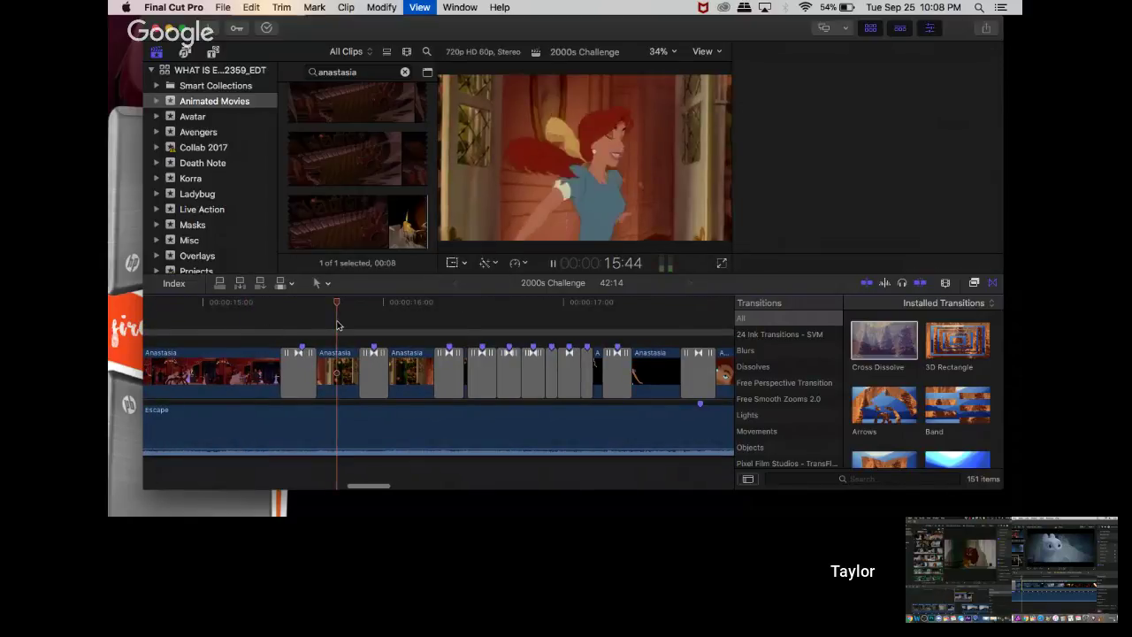
key(space)
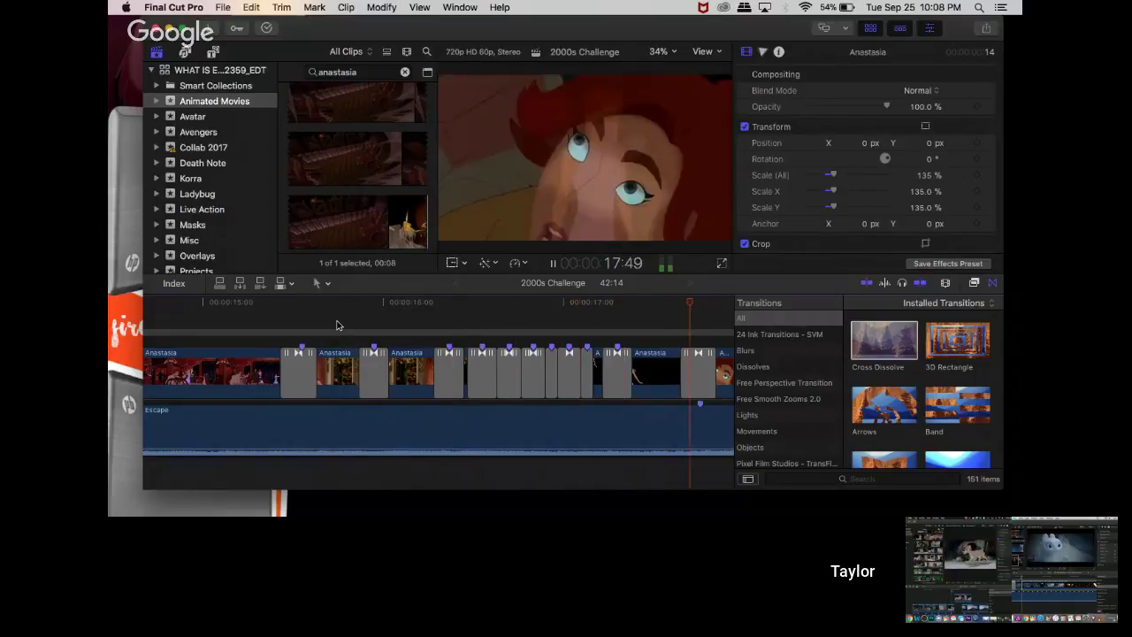
key(space)
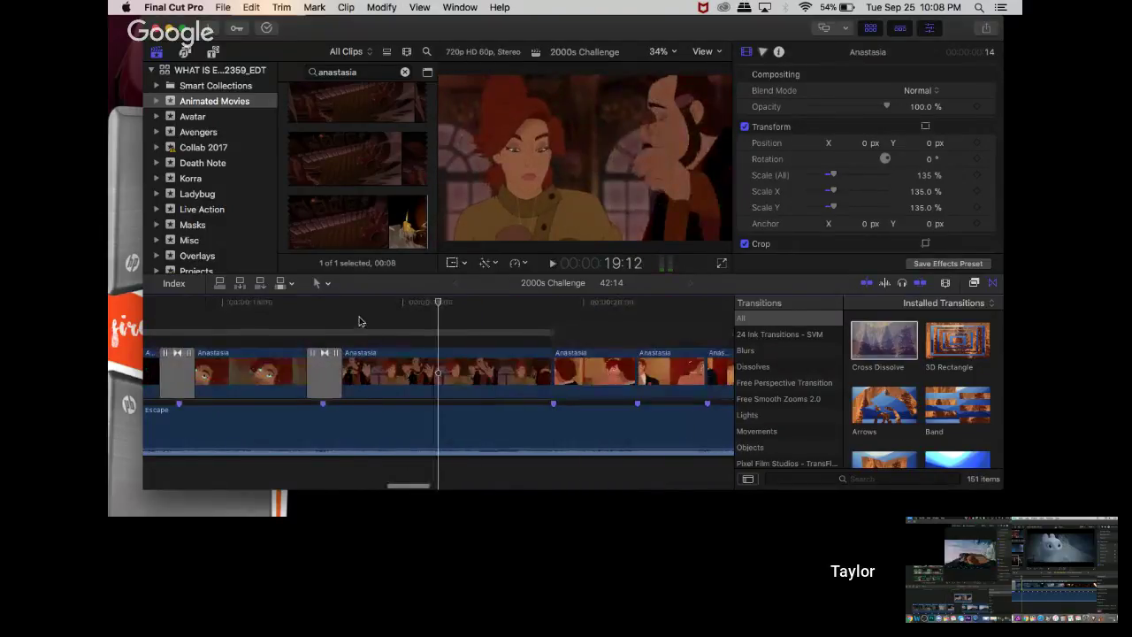
- Replay the Anastasia section from the transition near 18:34 and continue through the ballroom clips after 19:50
click(325, 310)
key(space)
key(space)
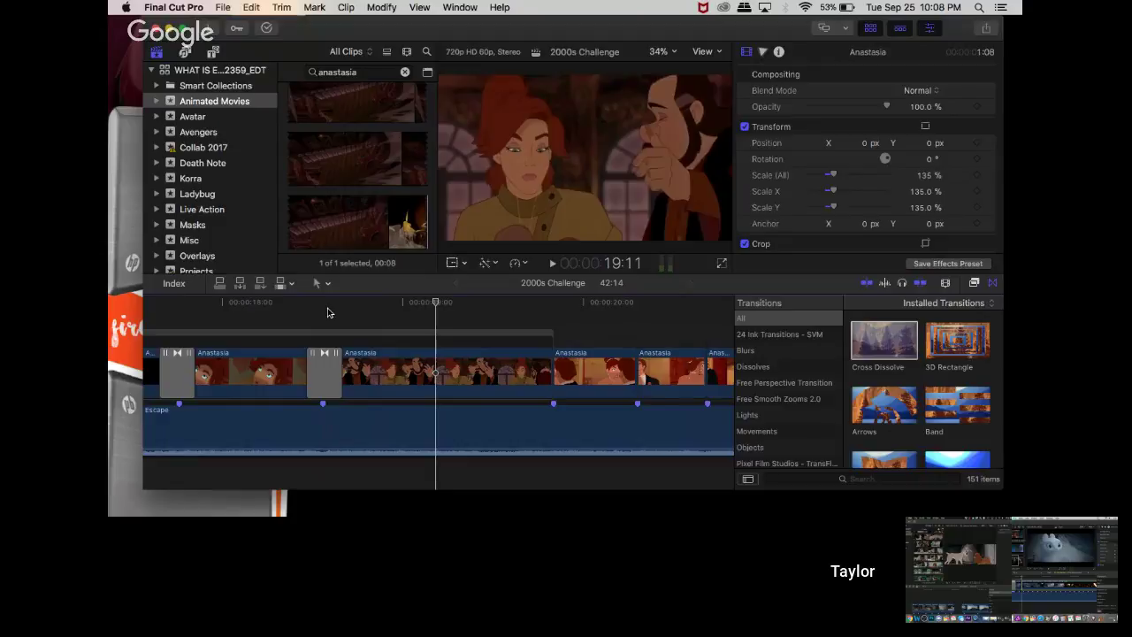
scroll(319, 354, left, 10)
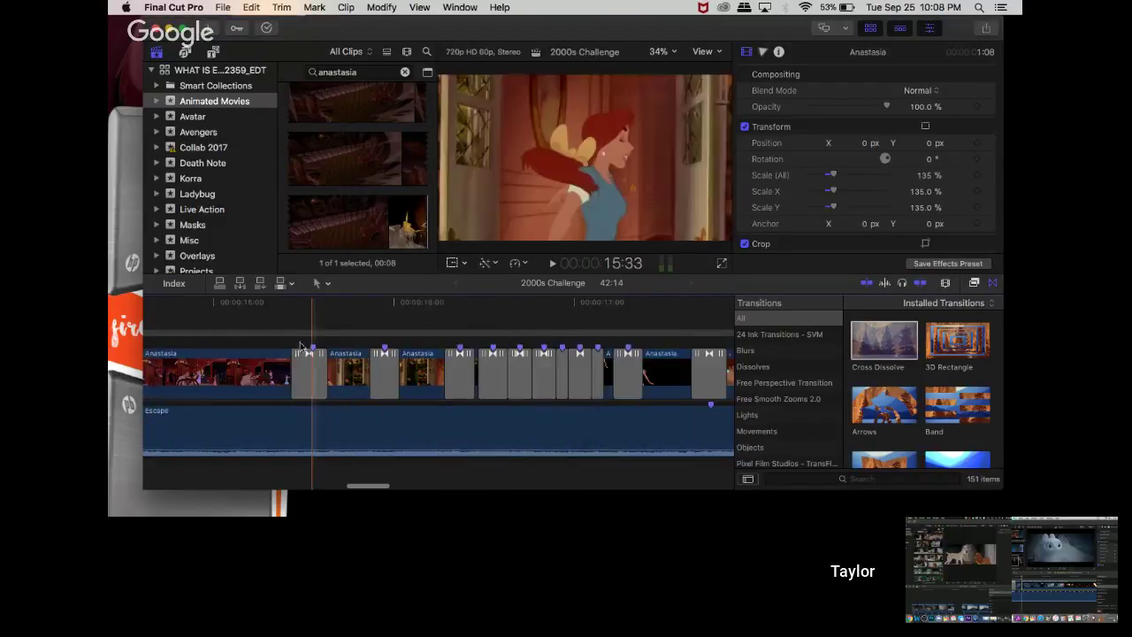
scroll(266, 336, right, 12)
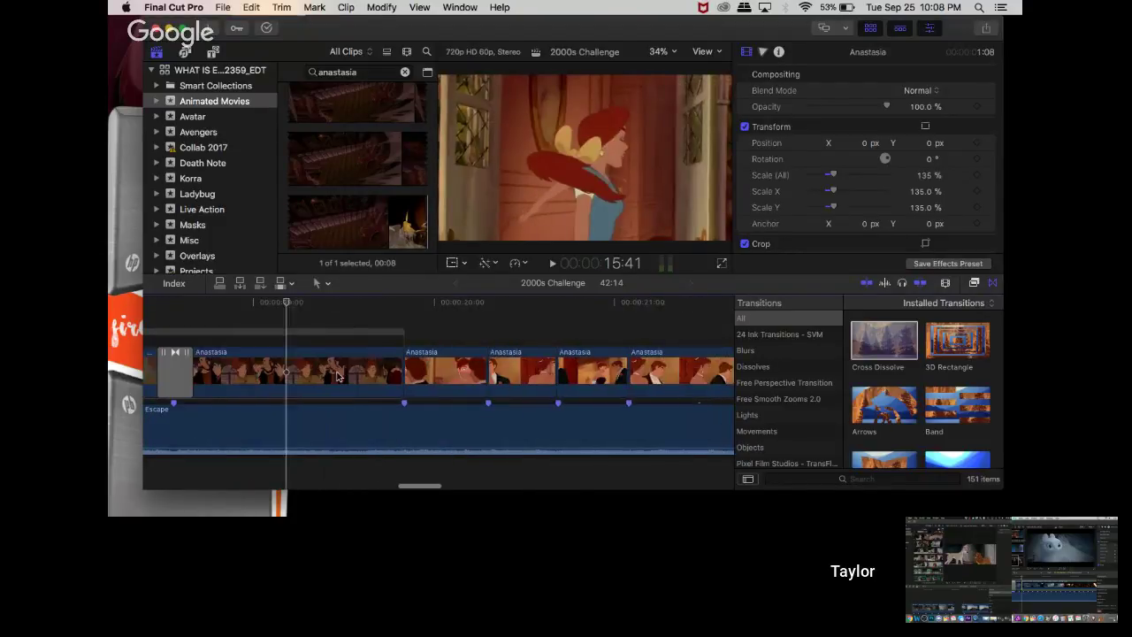
key(space)
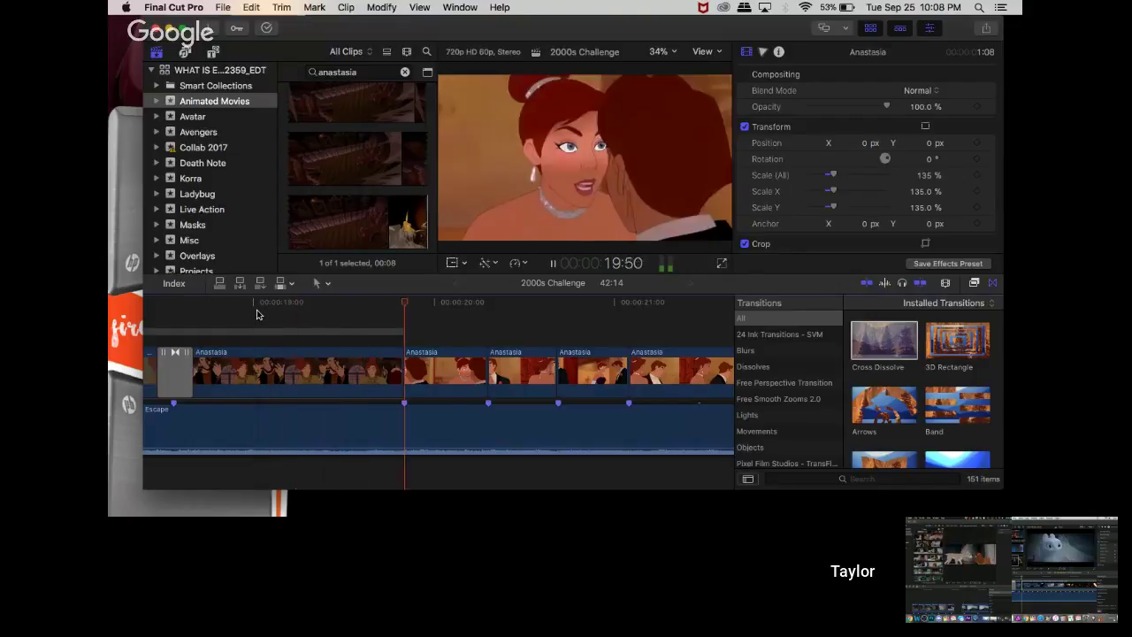
key(space)
- Examine the settings of the earlier Anastasia transitions, working back from about 16:00 to 13:31
scroll(257, 337, left, 12)
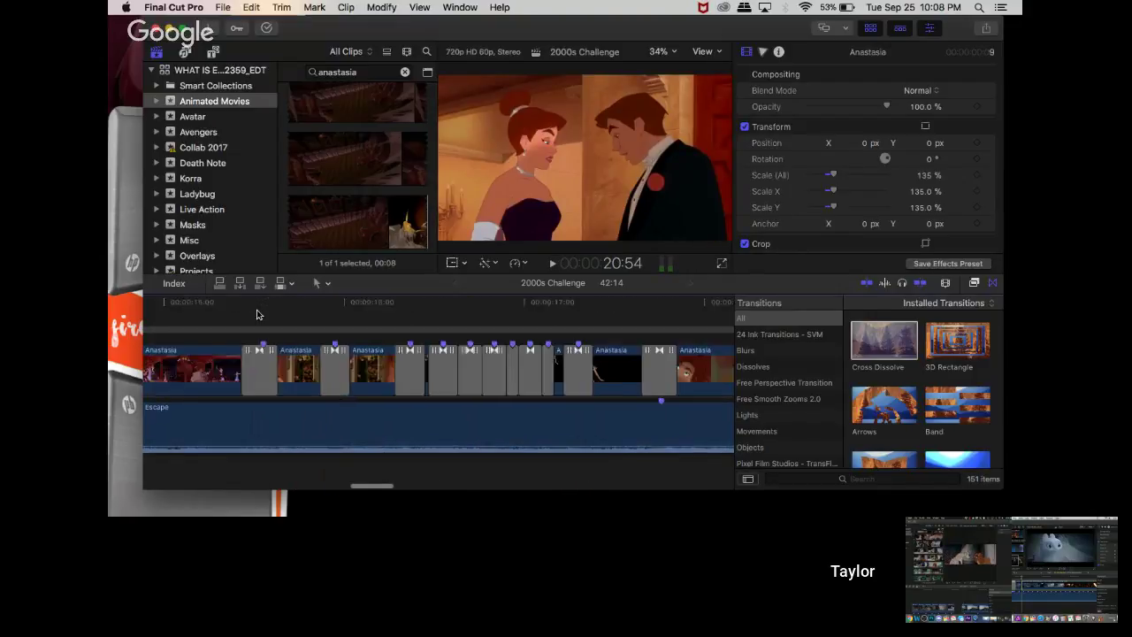
click(351, 367)
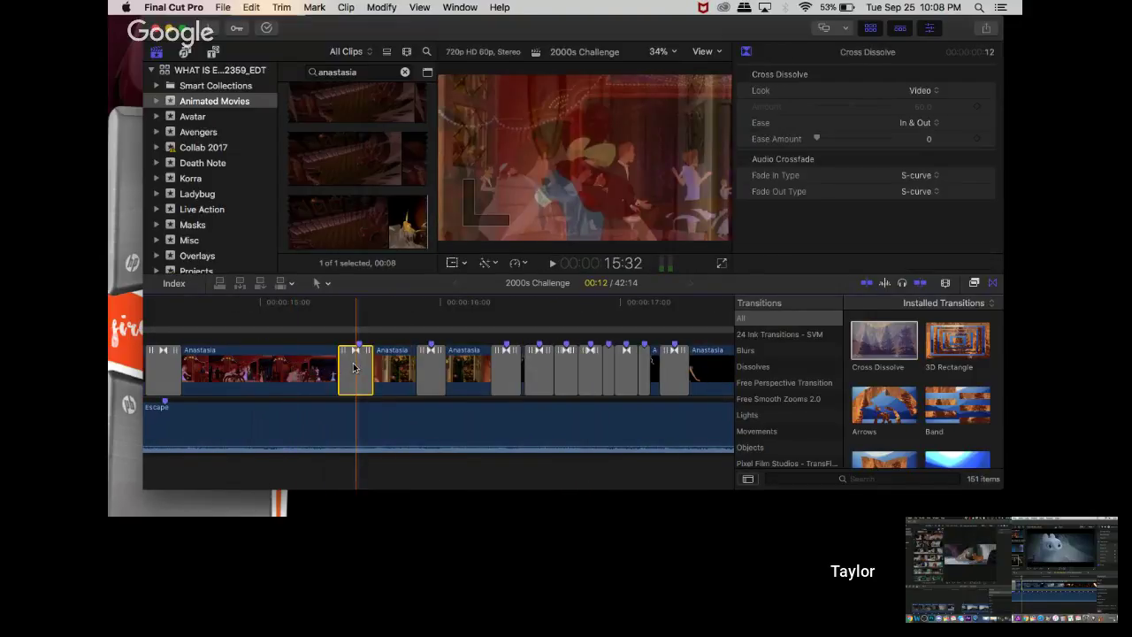
click(439, 374)
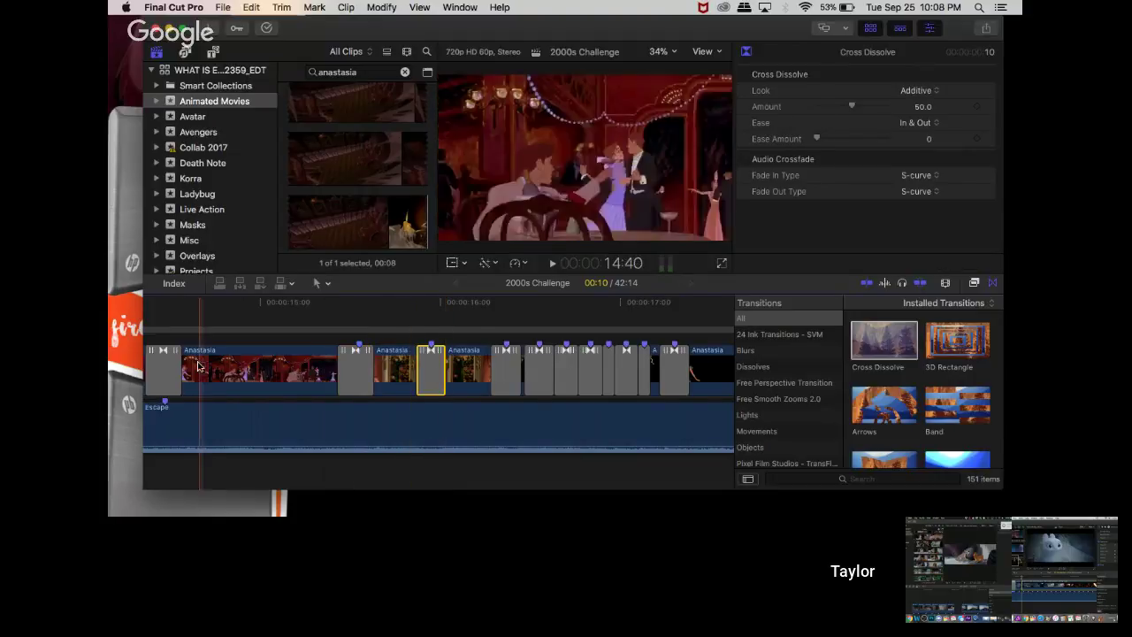
click(166, 371)
scroll(168, 372, left, 5)
scroll(168, 372, left, 2)
click(240, 365)
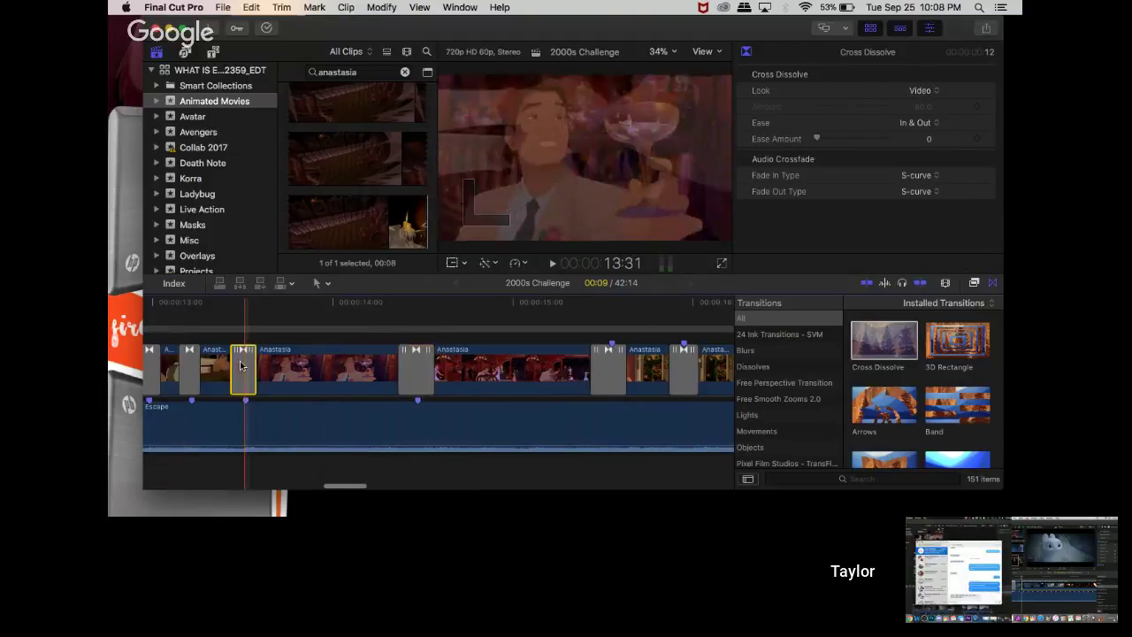
- Copy the Directional transition at 13:13 to the four consecutive Anastasia cuts at 19:50, 20:18, 20:41 and 21:05
click(189, 366)
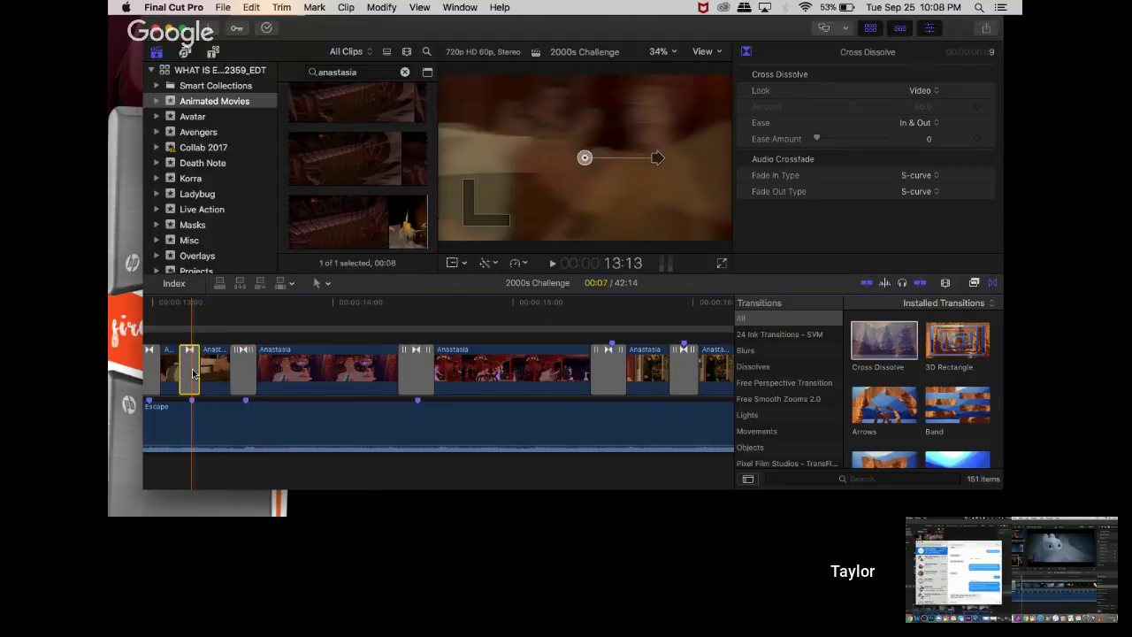
scroll(301, 367, left, 5)
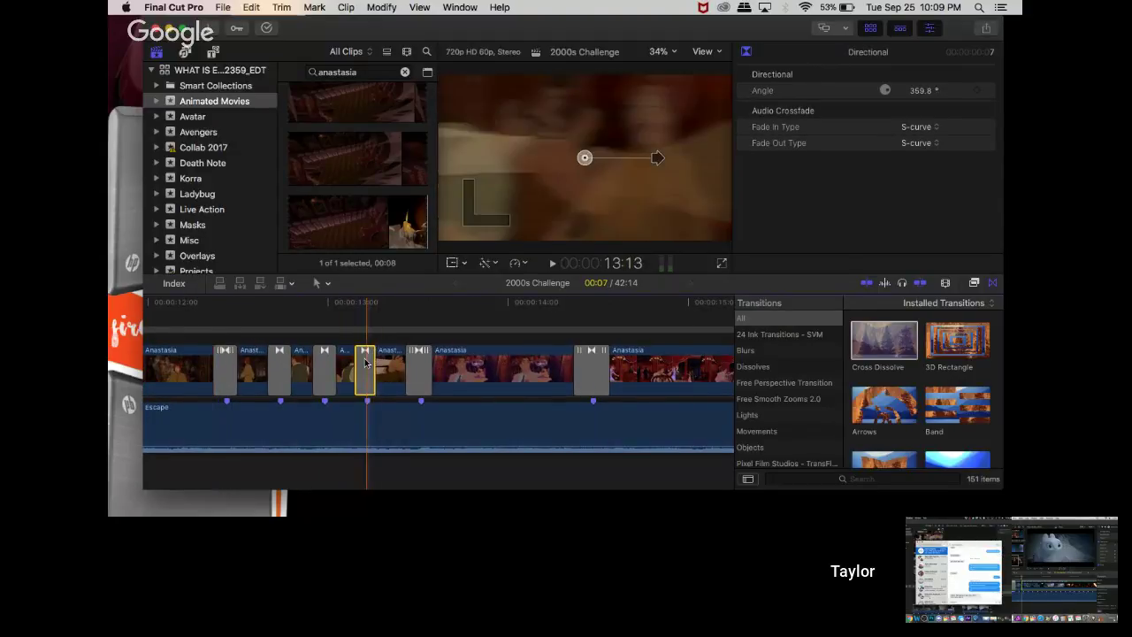
scroll(365, 362, right, 10)
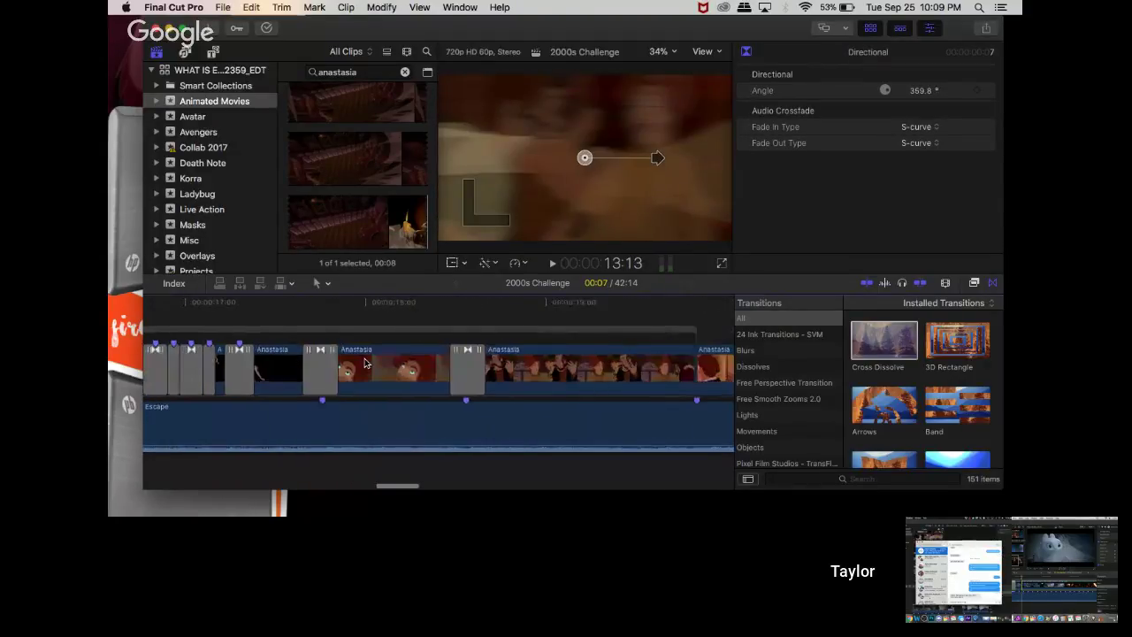
click(405, 364)
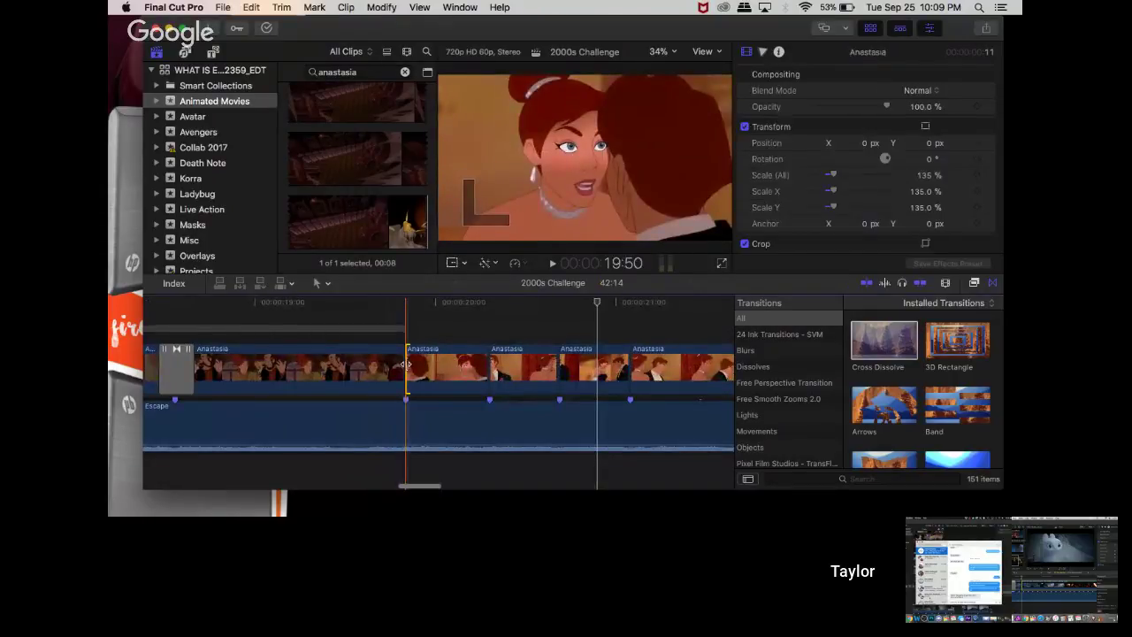
key(super+t)
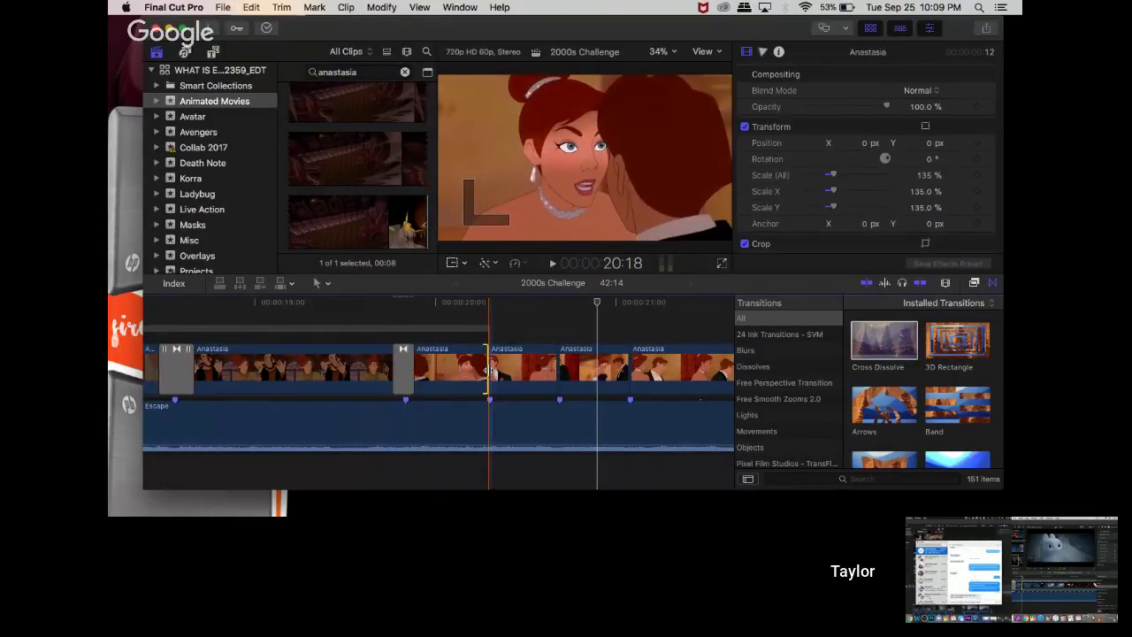
key(super+t)
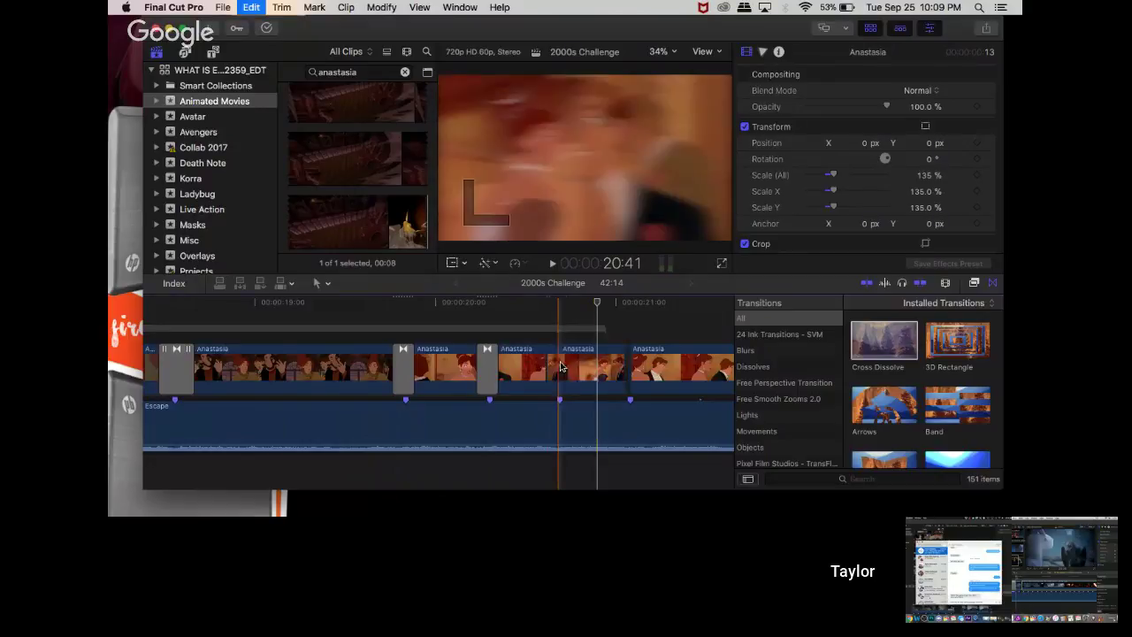
key(super+t)
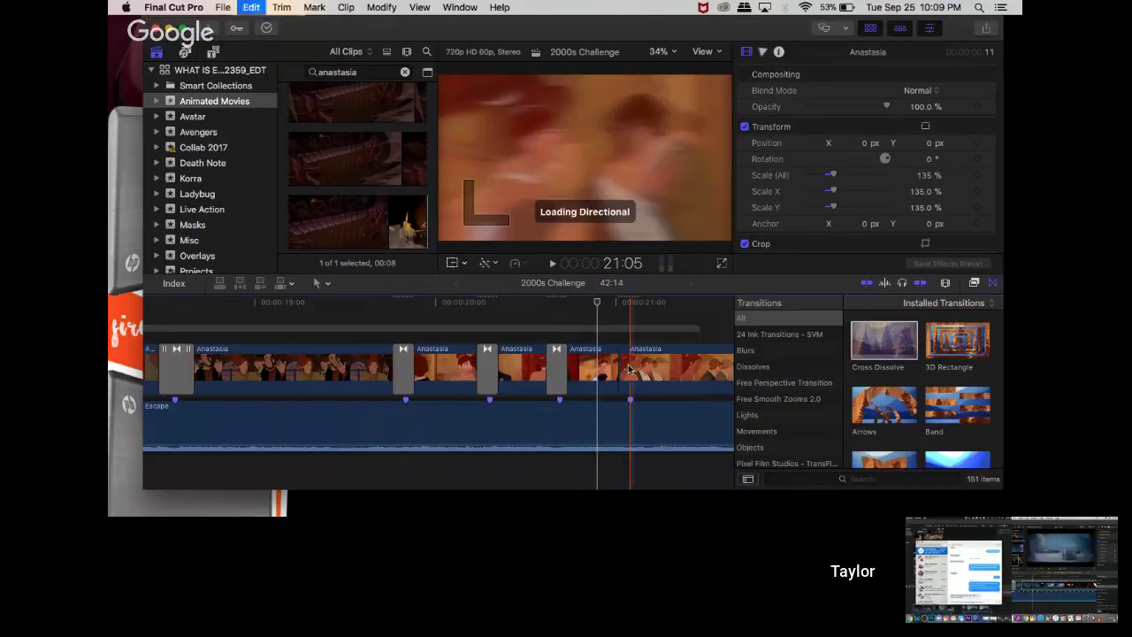
key(super+t)
- Play back the Anastasia clips from 19:31 to check the Directional transitions
click(391, 319)
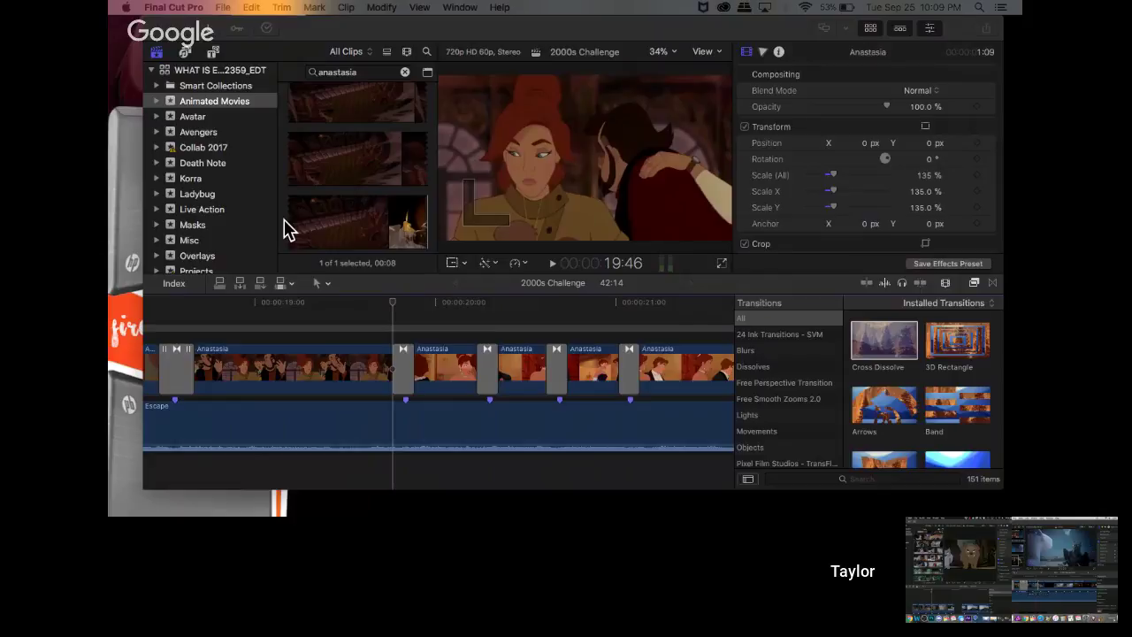
click(385, 311)
click(349, 305)
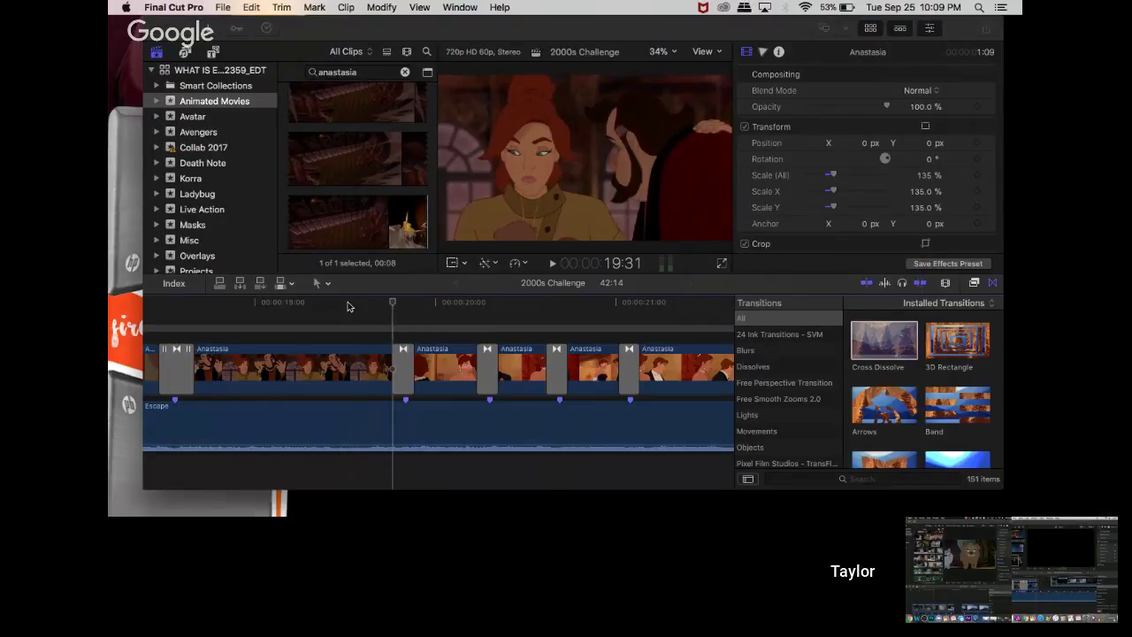
key(space)
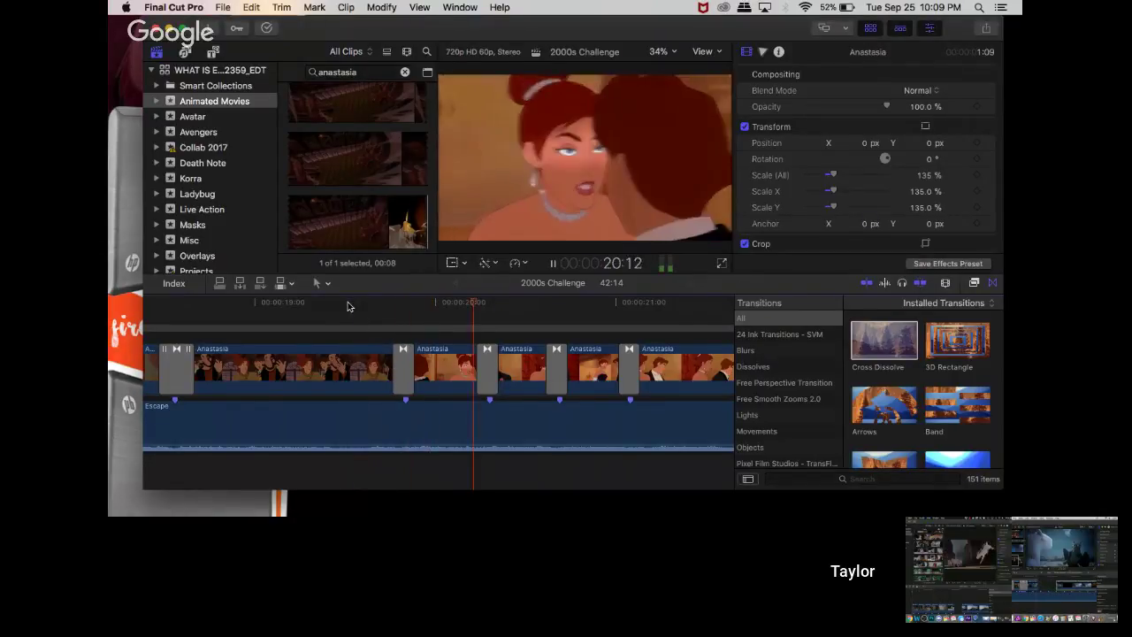
- Lengthen the four Directional transitions from 19:50 through 21:05, making the first 14 frames and the last 16 frames long
drag(412, 368, 422, 369)
click(482, 378)
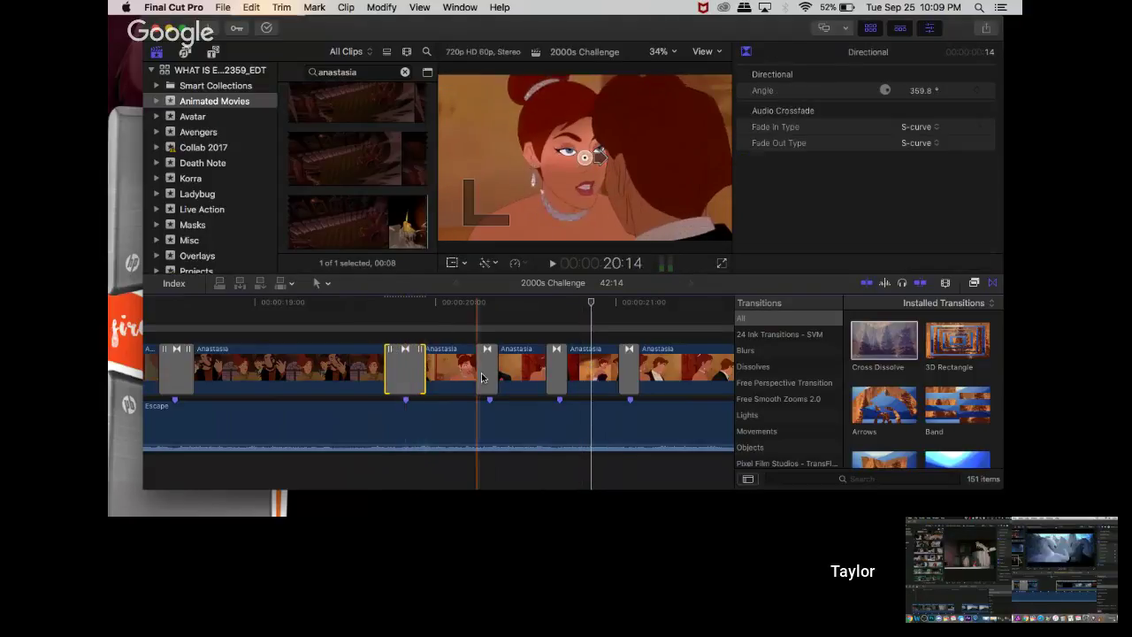
drag(497, 375, 539, 368)
drag(620, 369, 611, 368)
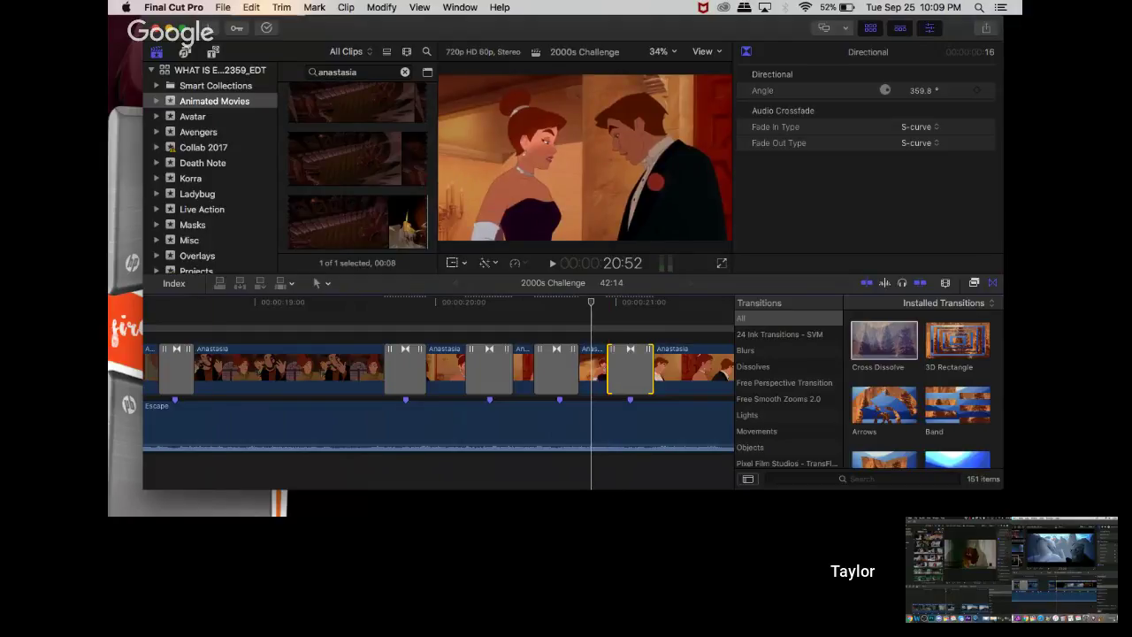
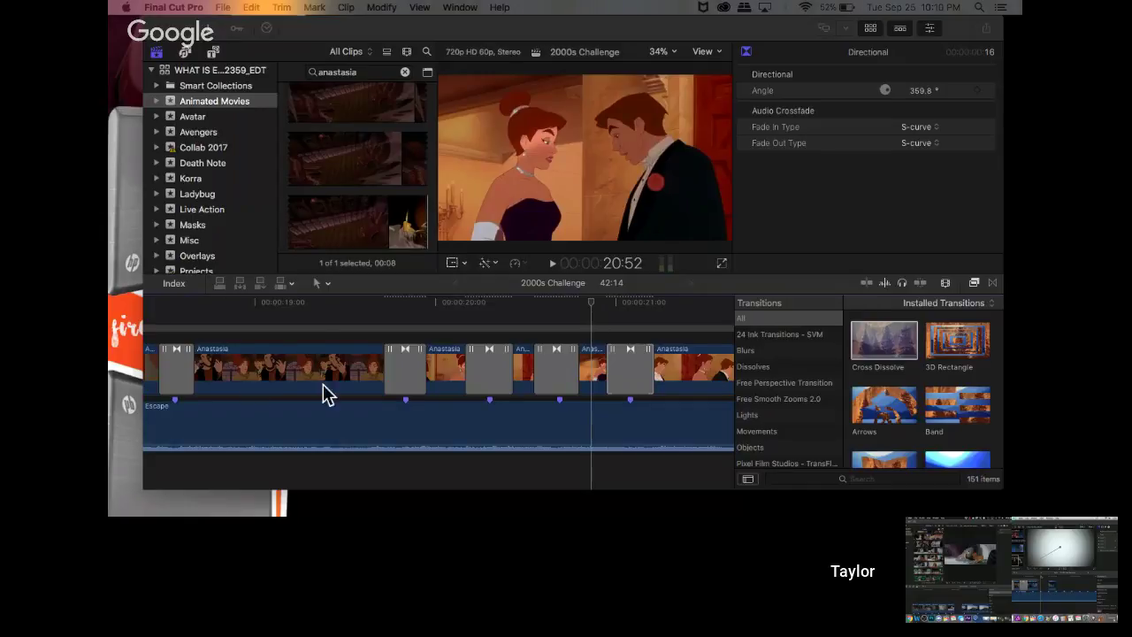
- Play back from 19:11 to about 21:58 to review the lengthened Directional transitions
click(291, 302)
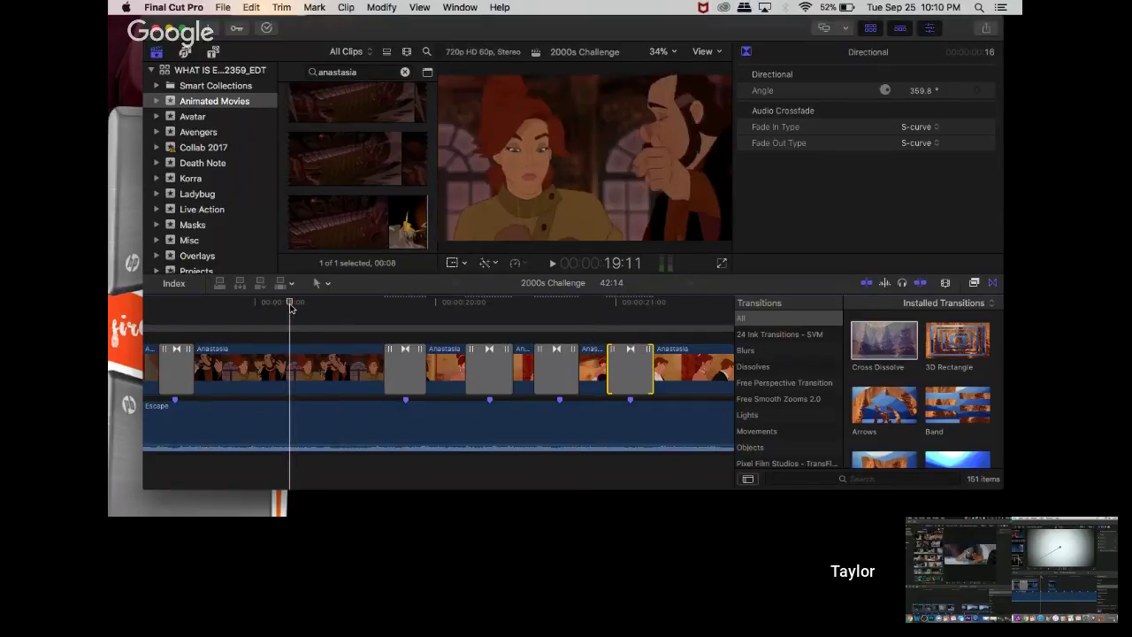
key(space)
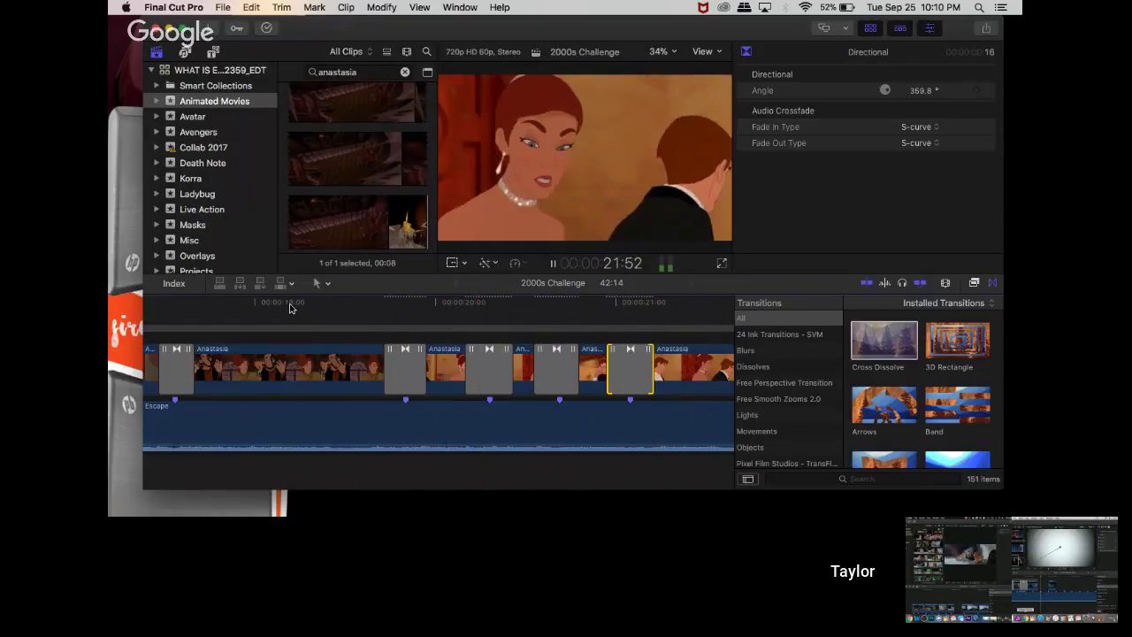
key(space)
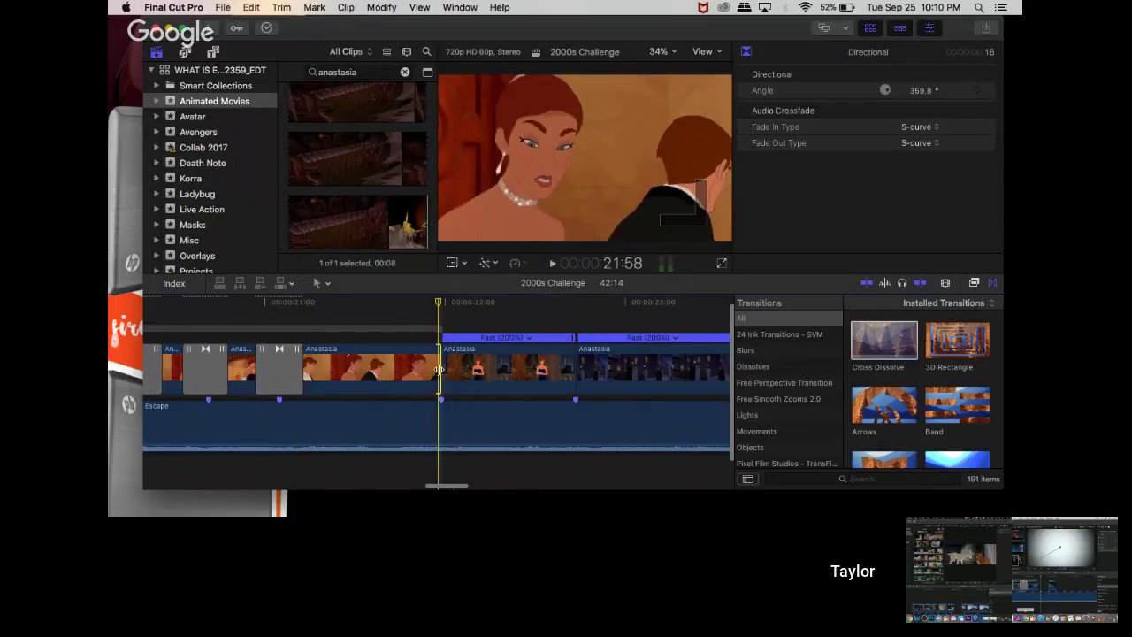
- Copy the 16-frame Directional transition at 21:05 to the Anastasia cuts near 21:59 and 22:43
key(super+z)
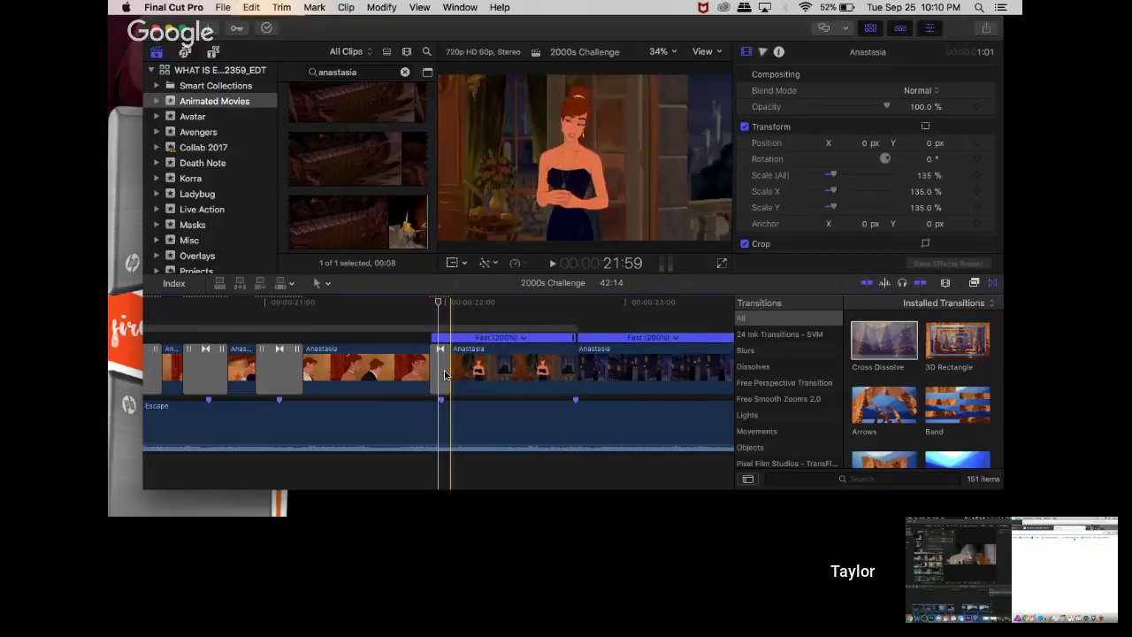
key(super+shift+z)
click(307, 367)
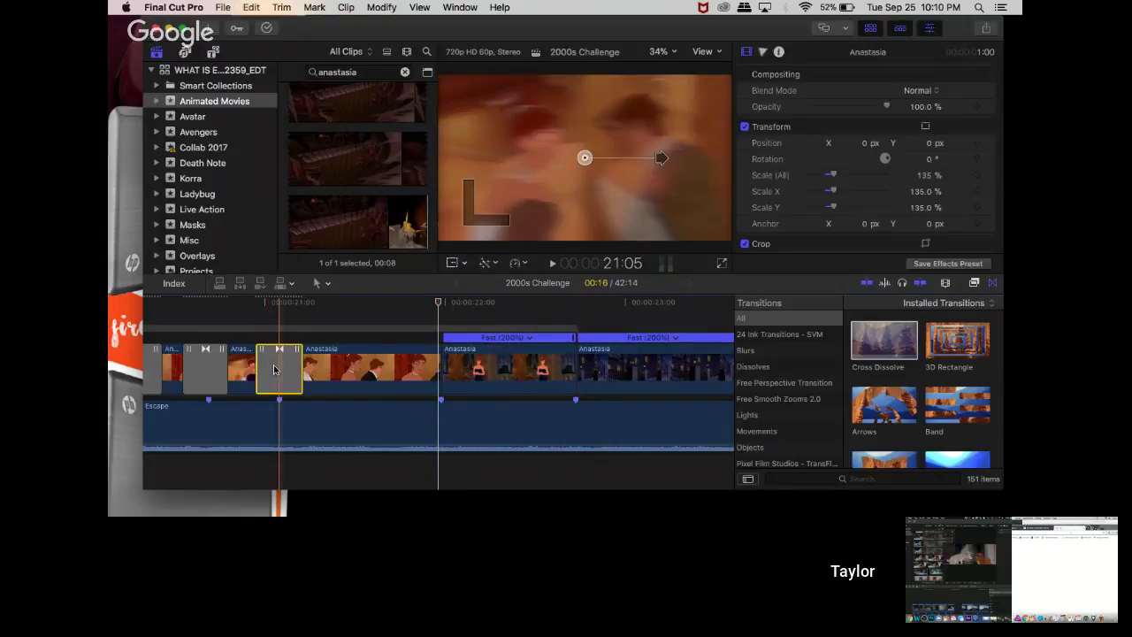
click(434, 378)
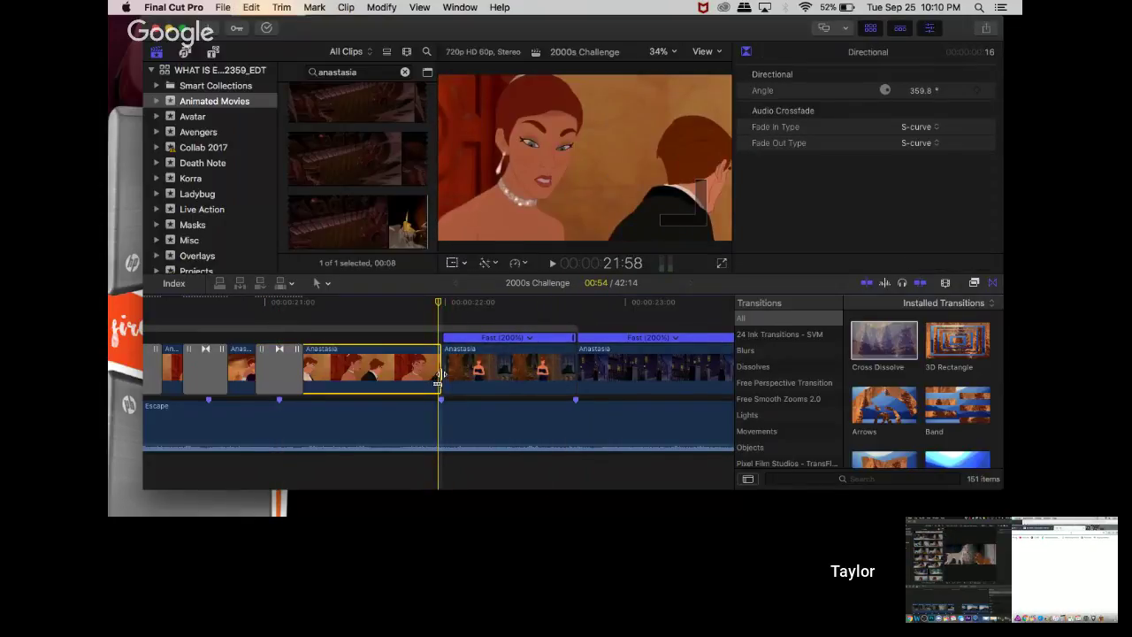
key(super+z)
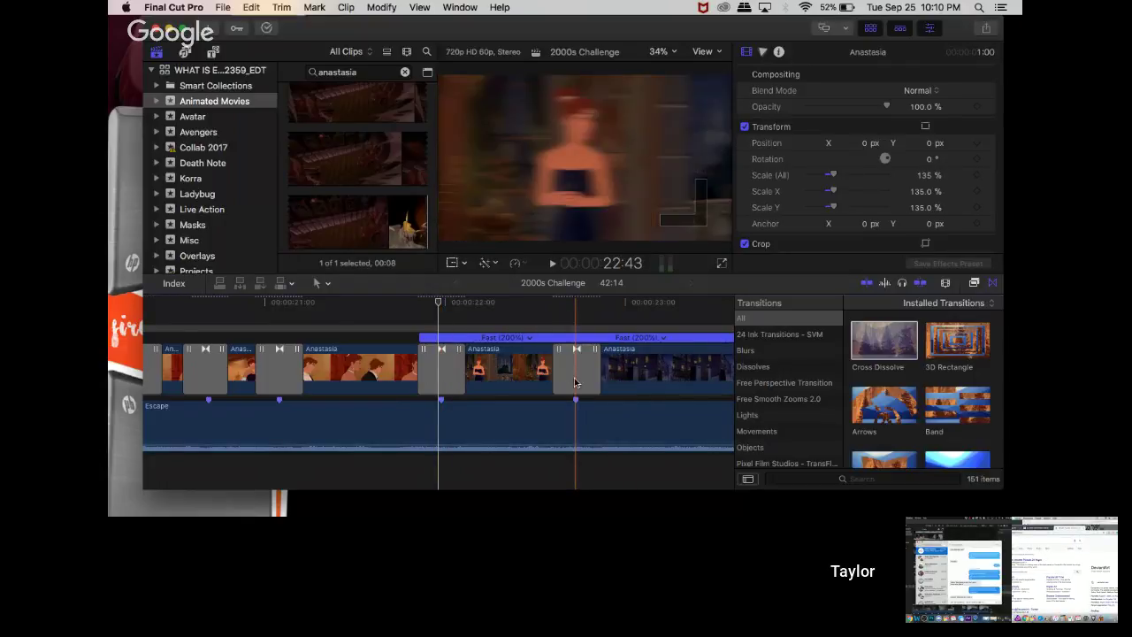
- Delete the four Directional transitions at the Anastasia cuts from 21:05 back to 19:50
scroll(530, 372, left, 5)
click(495, 364)
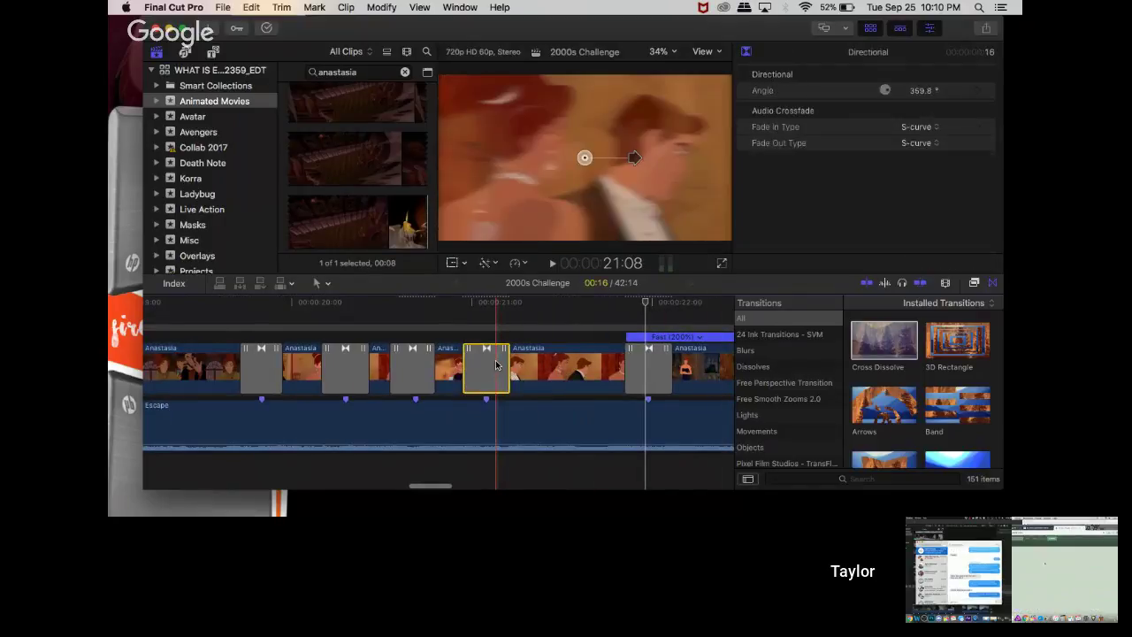
key(Delete)
click(345, 362)
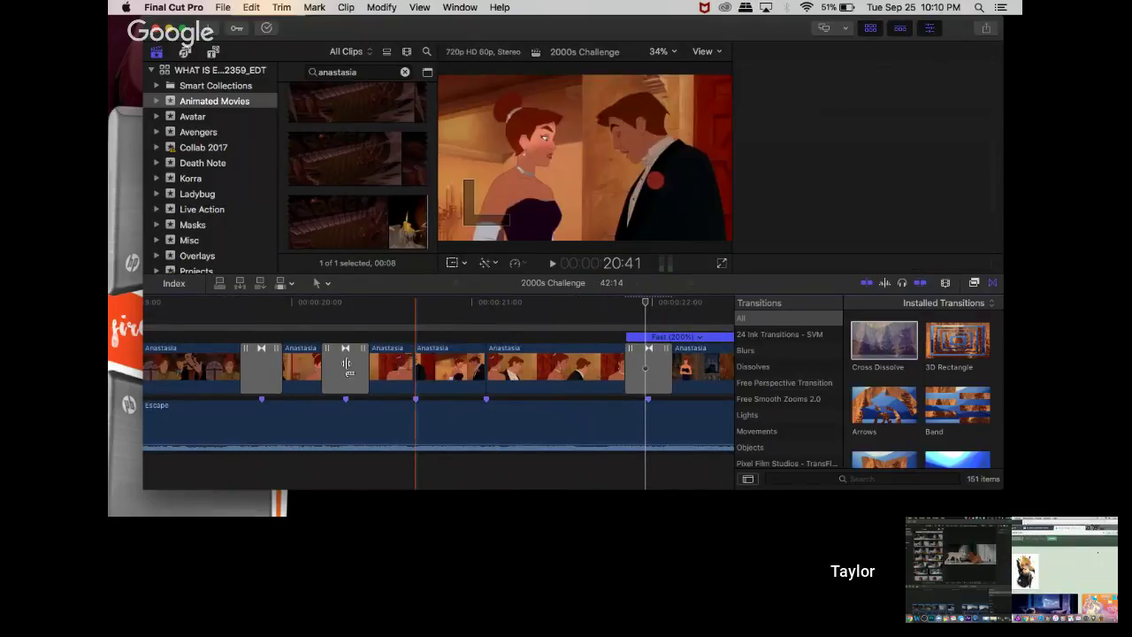
key(Delete)
click(260, 363)
key(Delete)
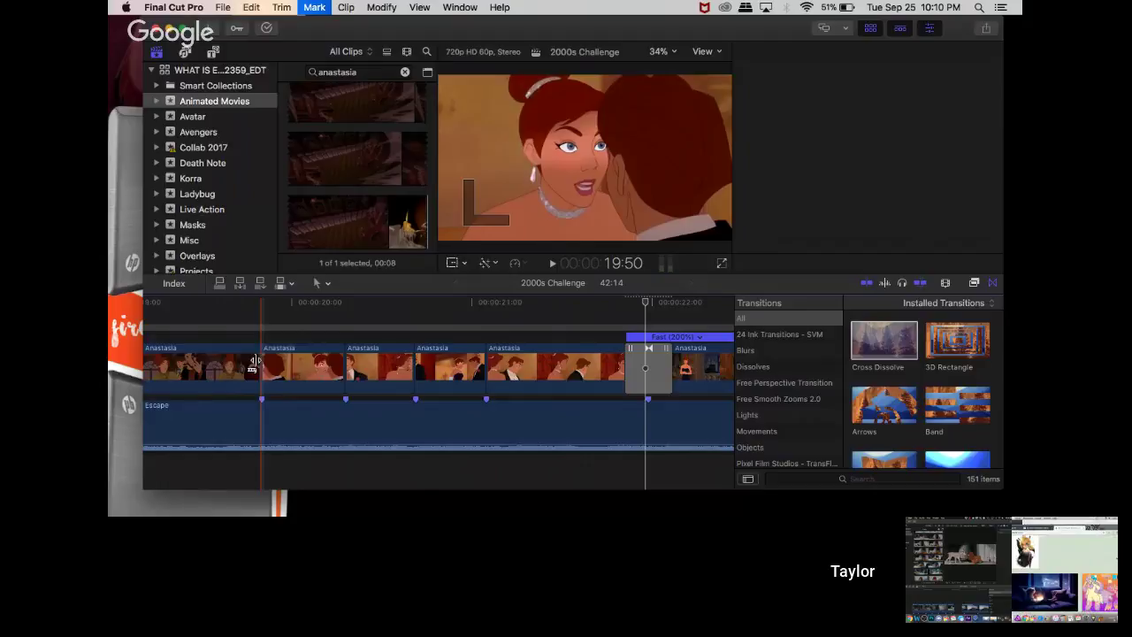
- Inspect the Cross Dissolve at 13:31 and add a Cross Dissolve to the Anastasia cut at 19:50
scroll(354, 372, left, 10)
click(320, 379)
scroll(320, 379, left, 3)
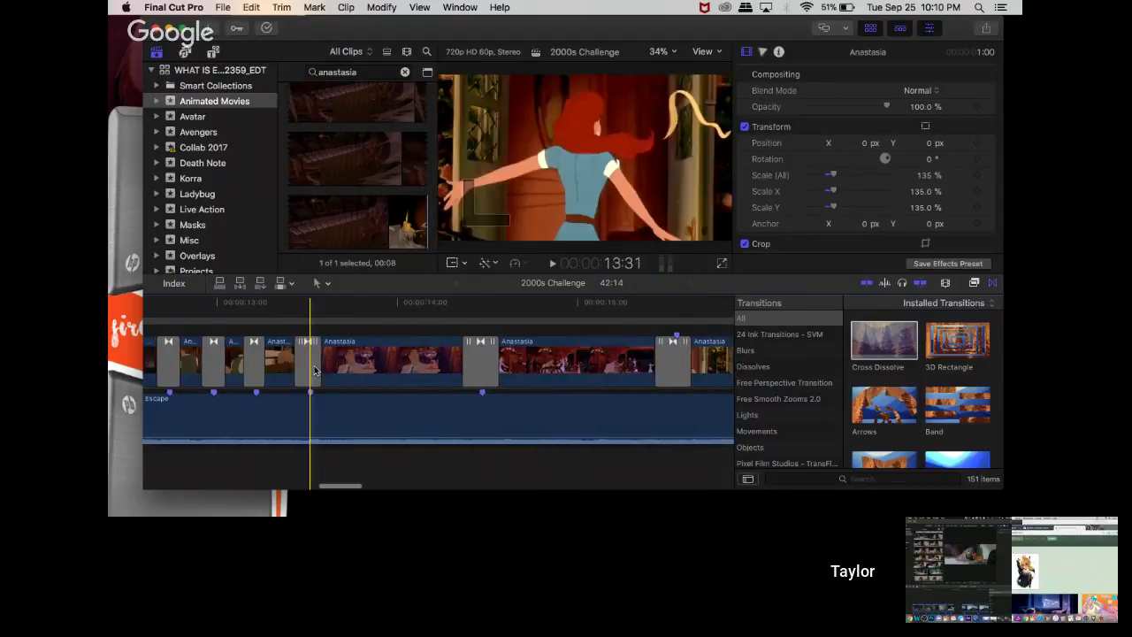
click(310, 364)
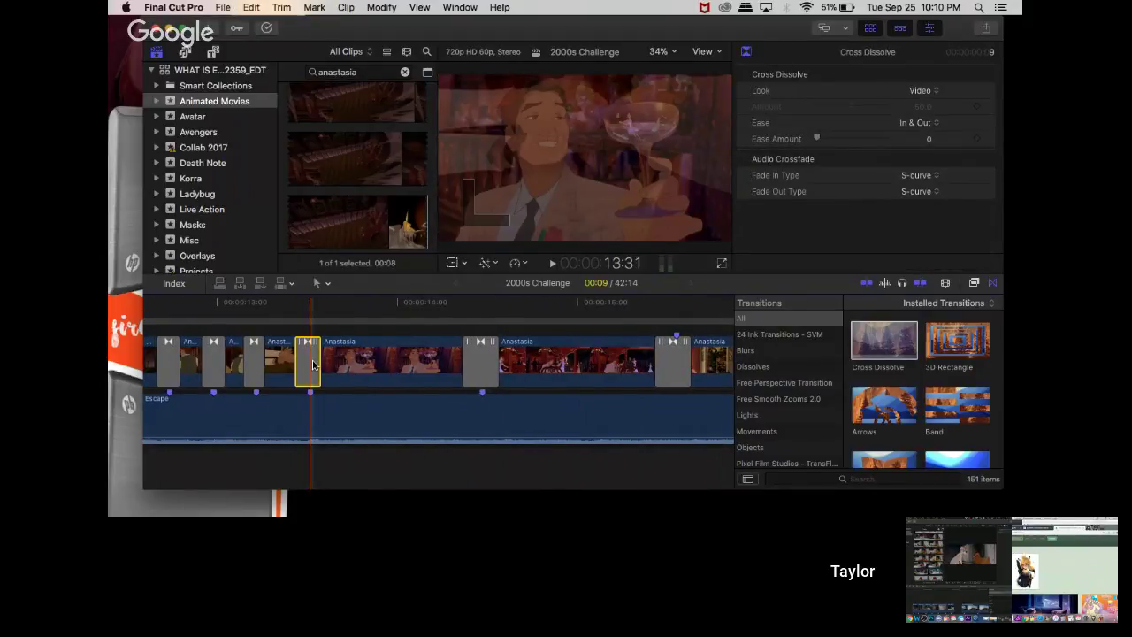
scroll(312, 364, right, 8)
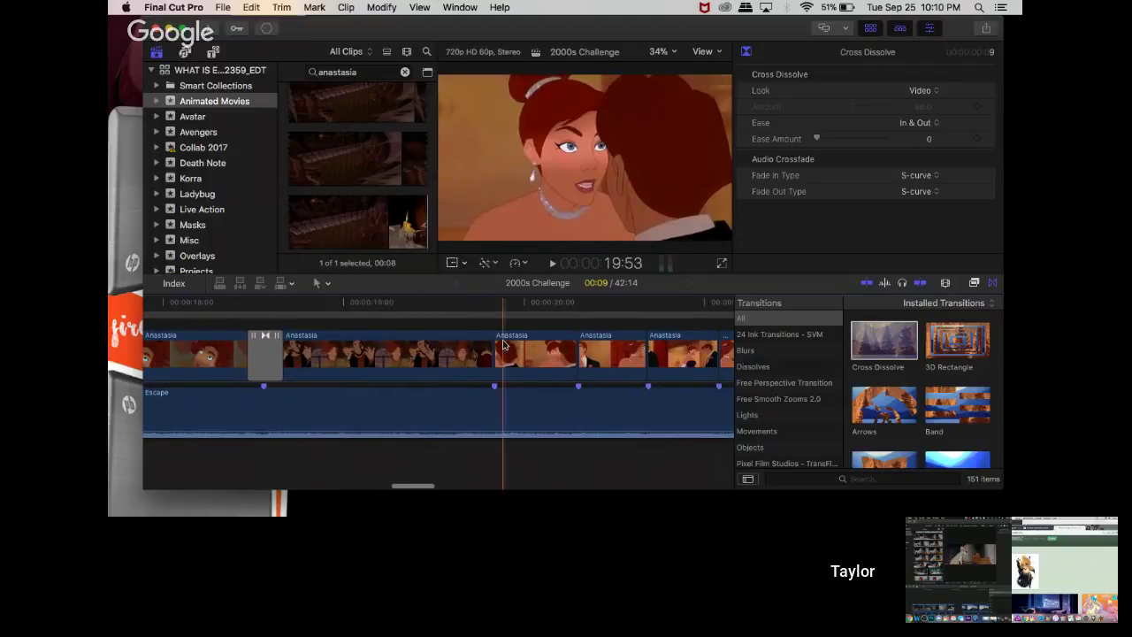
click(493, 354)
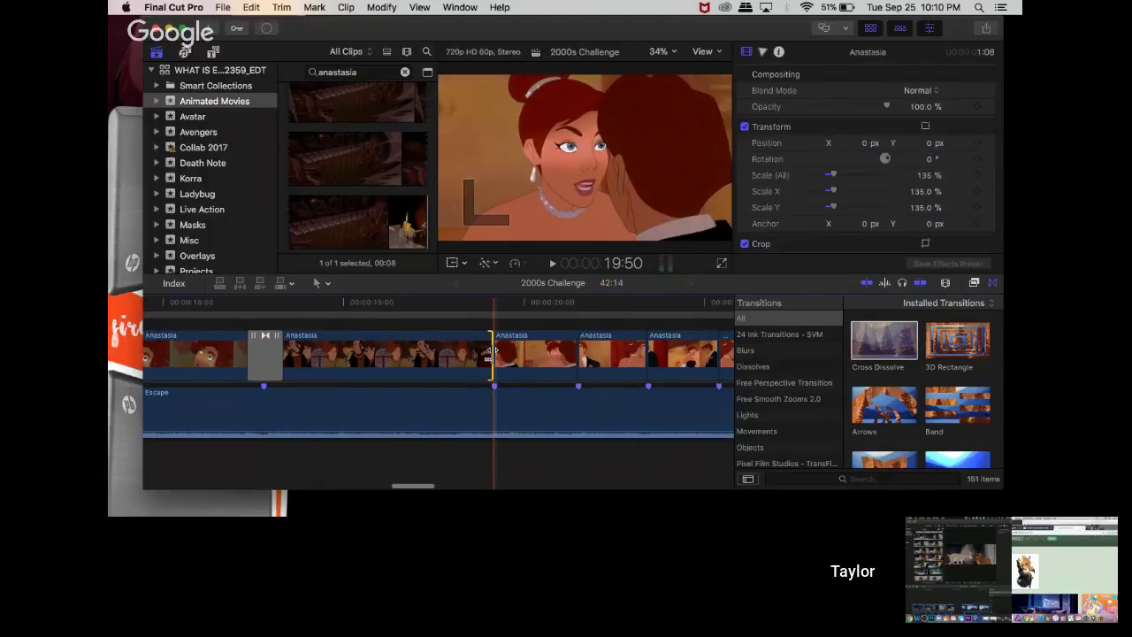
key(cmd+t)
- Add Cross Dissolves to the next three Anastasia cuts after 19:50, ending with the one near 21:05
scroll(493, 354, right, 3)
click(460, 354)
key(cmd+t)
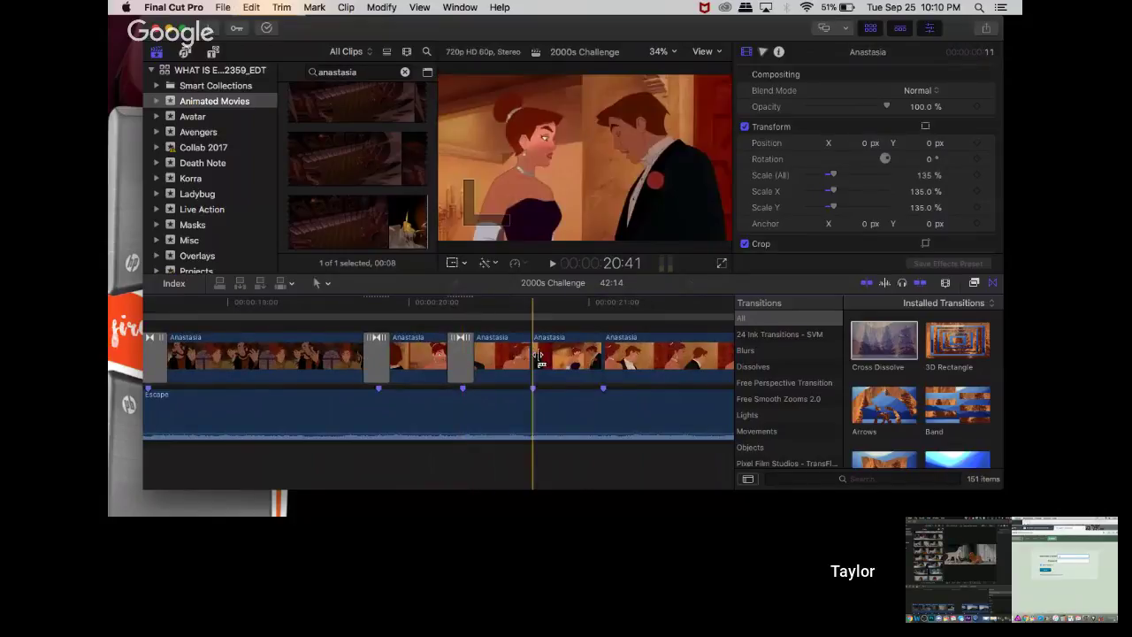
click(534, 357)
key(cmd+t)
key(Down)
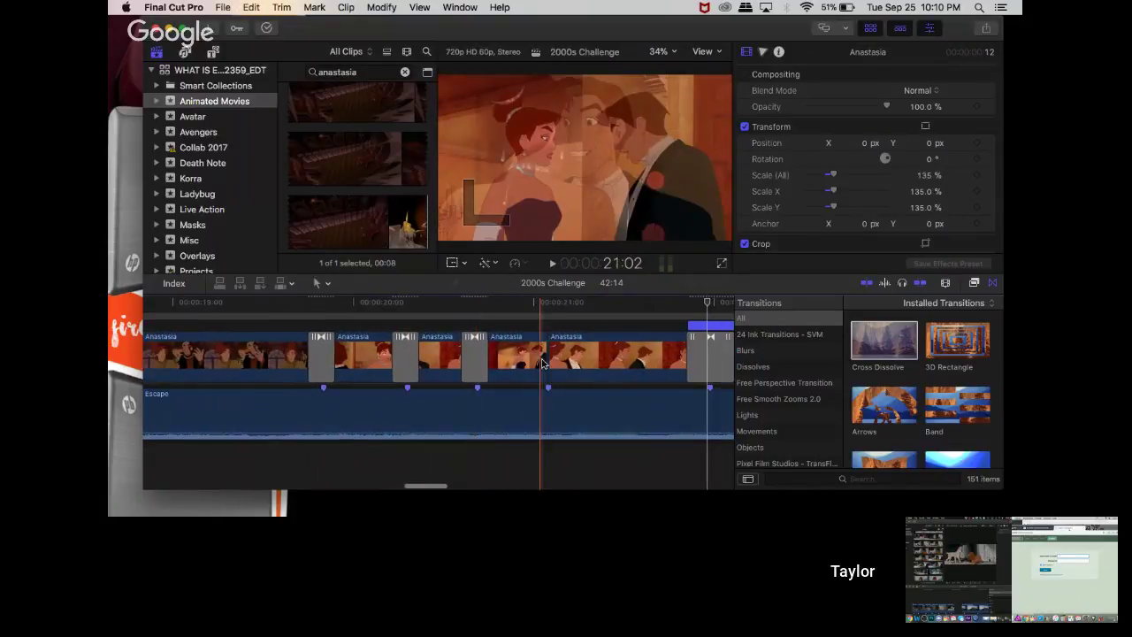
key(super+t)
- Lengthen the four Cross Dissolves from 19:50 through 21:05, making the last one 16 frames long
drag(335, 365, 385, 361)
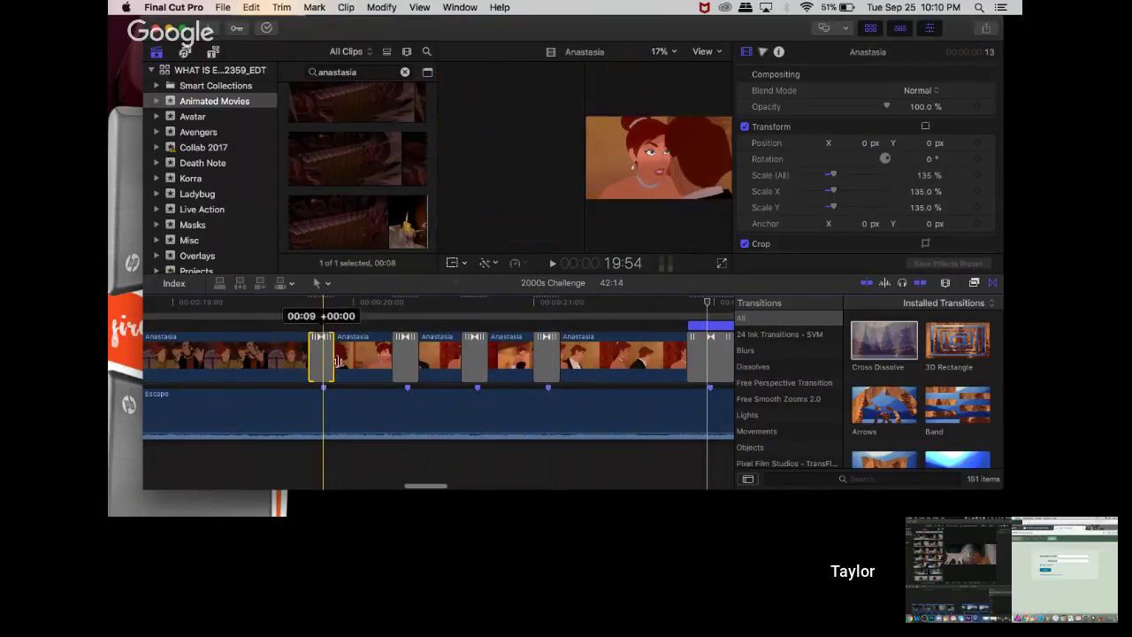
drag(466, 354, 457, 354)
click(537, 356)
drag(537, 355, 525, 356)
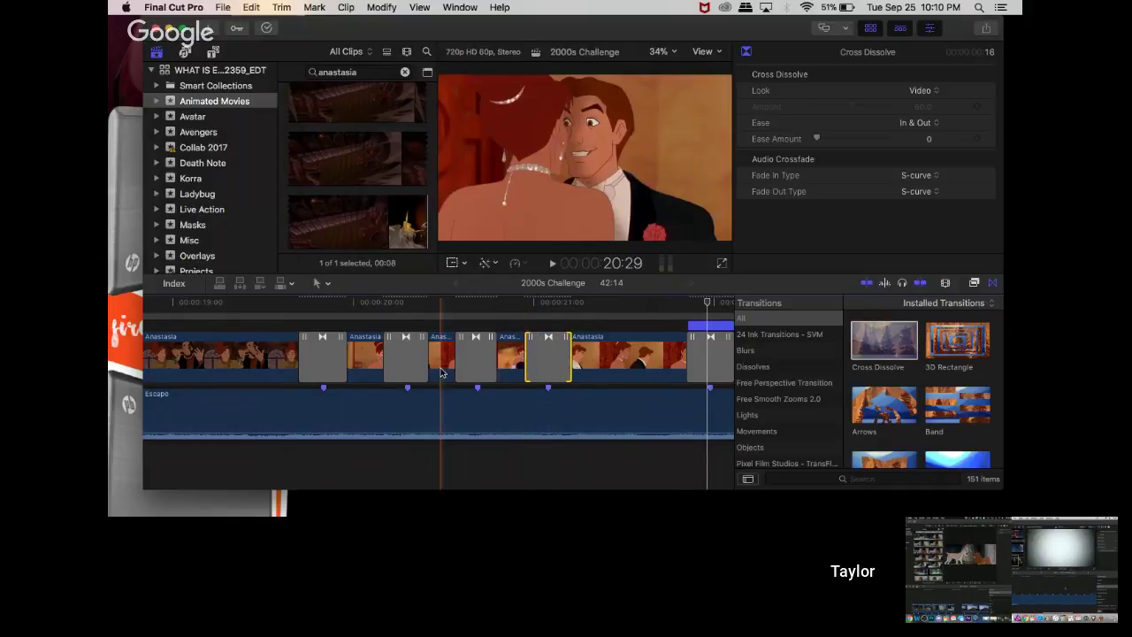
- Play back from 19:37 to about 25:05 to review the lengthened dissolves and the clips after them
scroll(438, 399, left, 3)
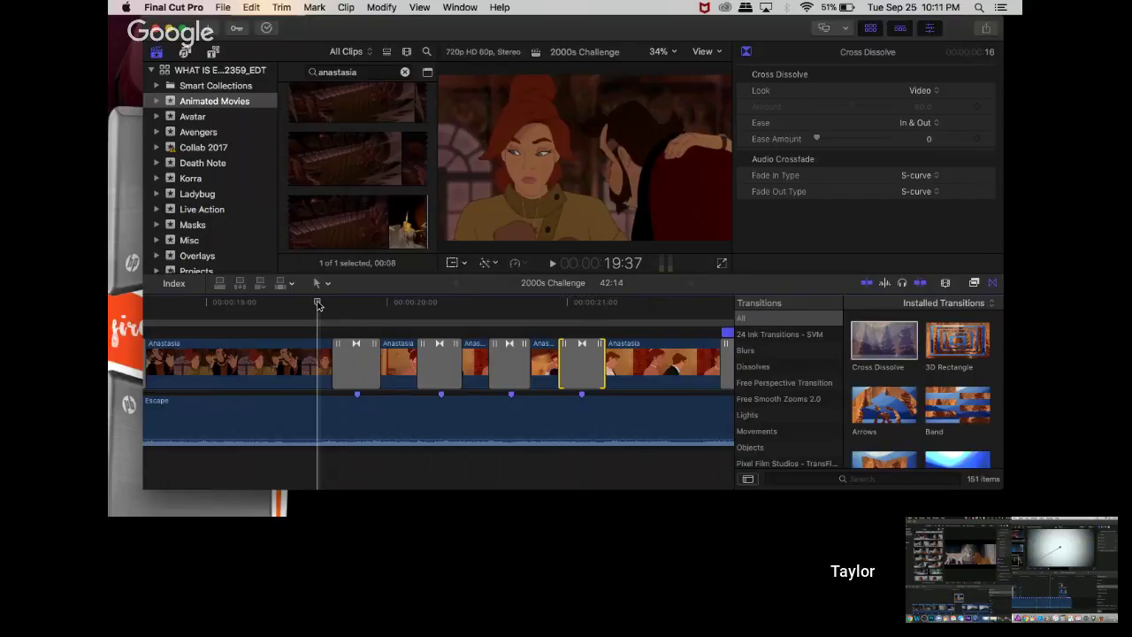
key(space)
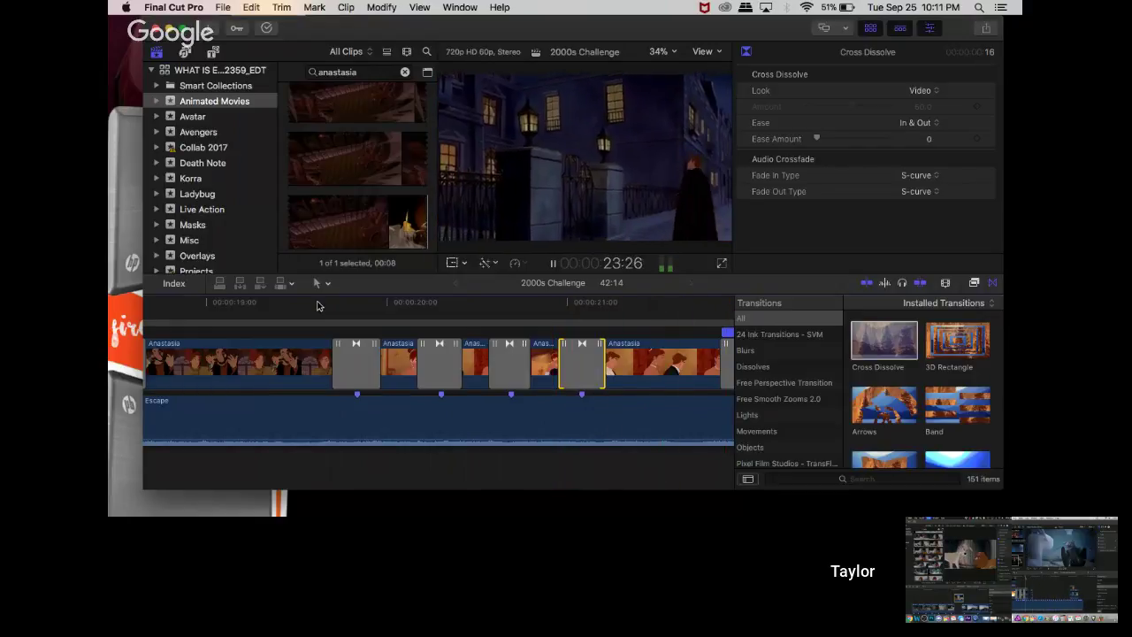
key(space)
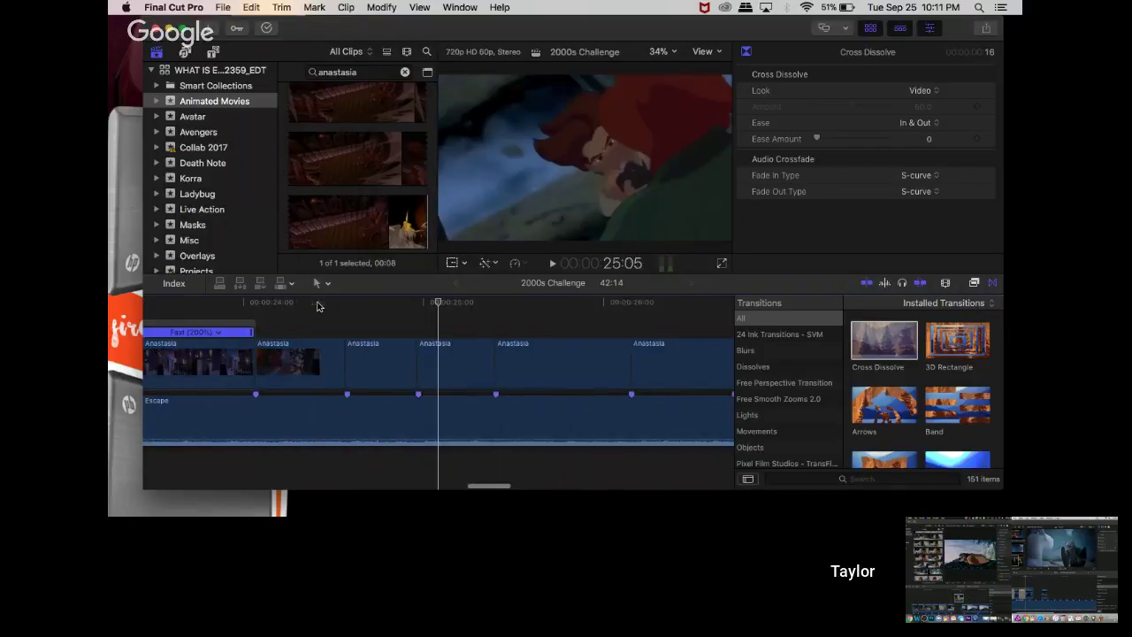
- Add an 11-frame Cross Dissolve at the Anastasia cut near 24:04, where the 200% speed clip ends
scroll(318, 353, left, 10)
click(225, 357)
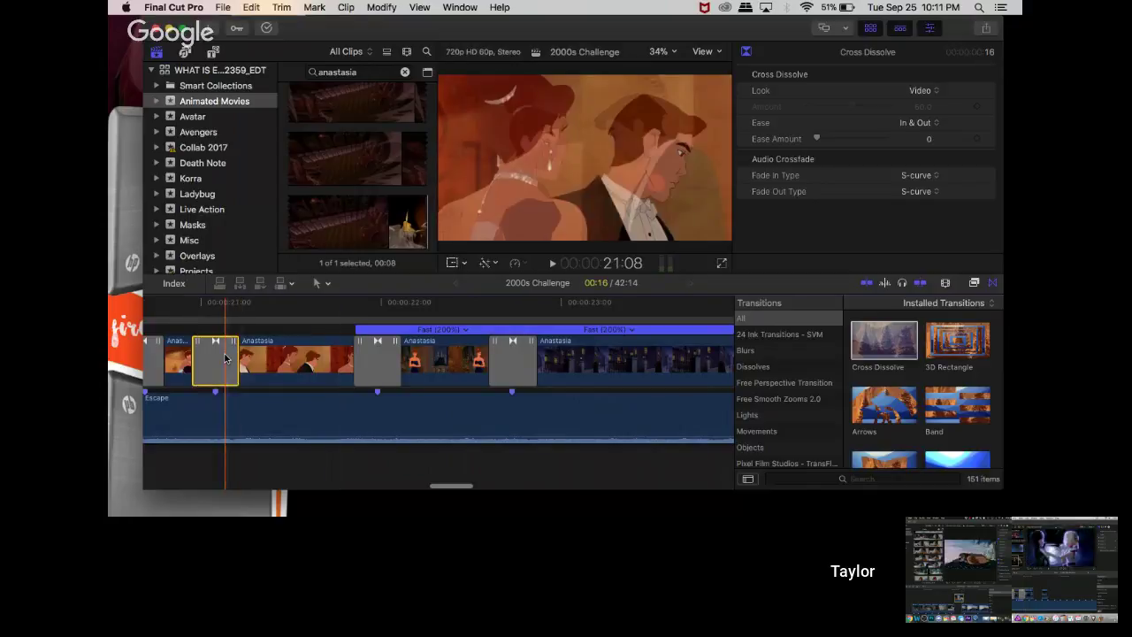
scroll(225, 357, right, 10)
click(348, 360)
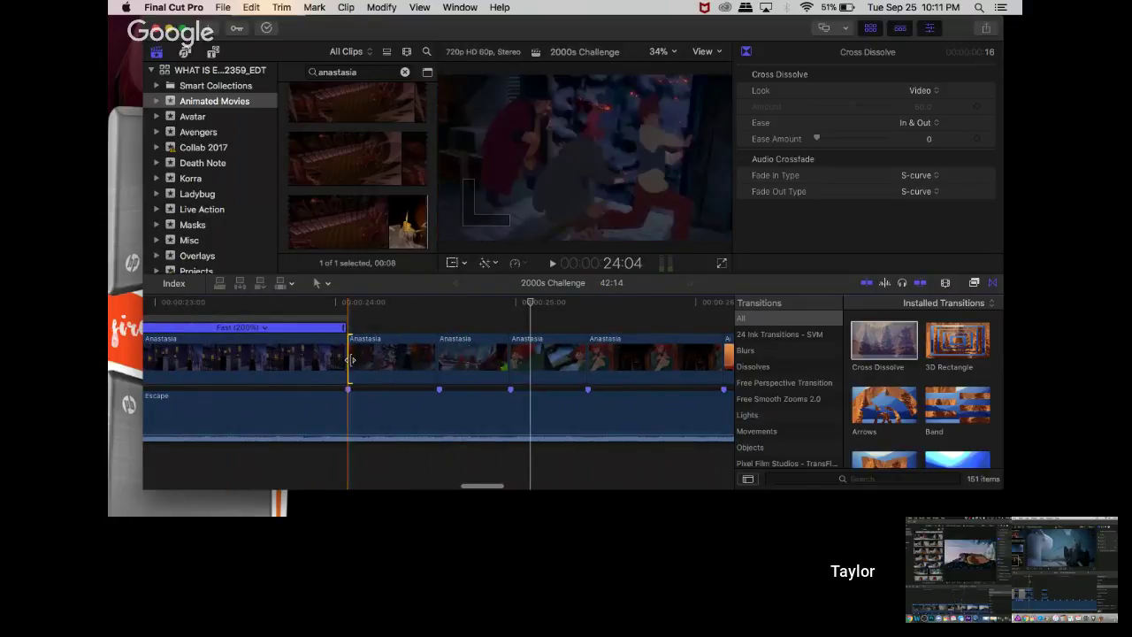
drag(350, 360, 340, 358)
click(340, 357)
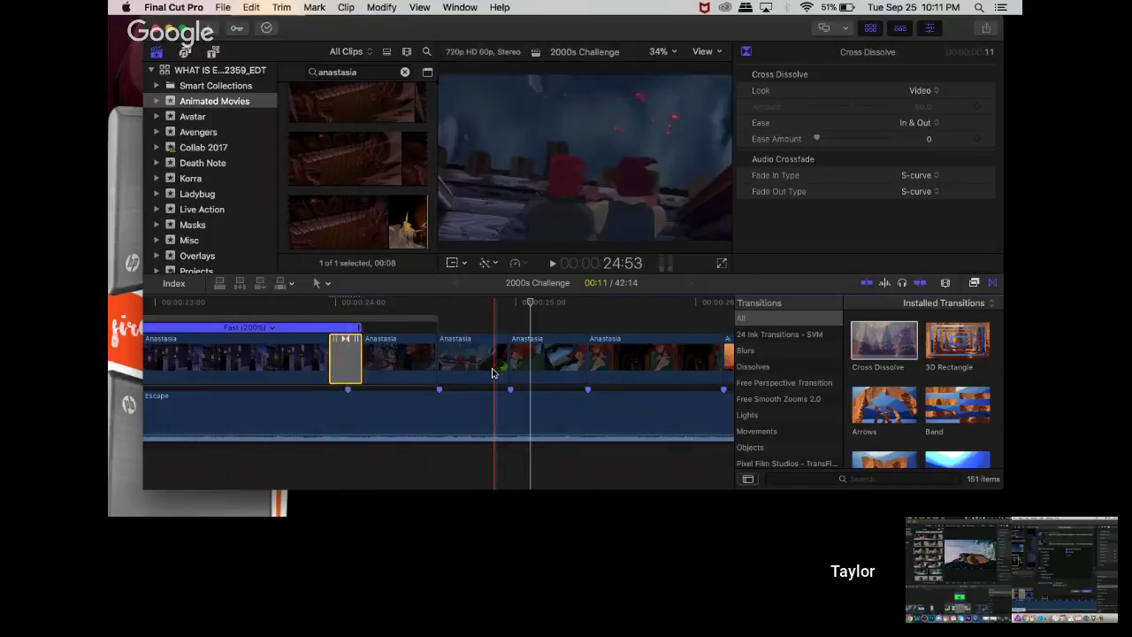
- Add Cross Dissolves to the three Anastasia cuts following 24:04, the last one just after 25:21
click(434, 363)
key(super+t)
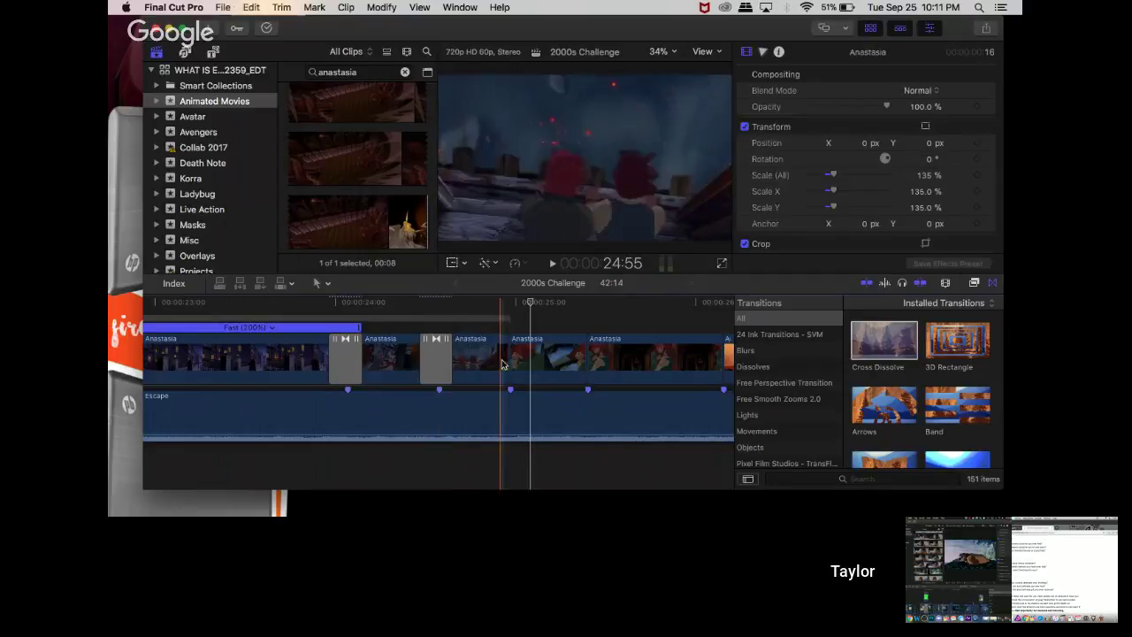
click(506, 361)
key(super+t)
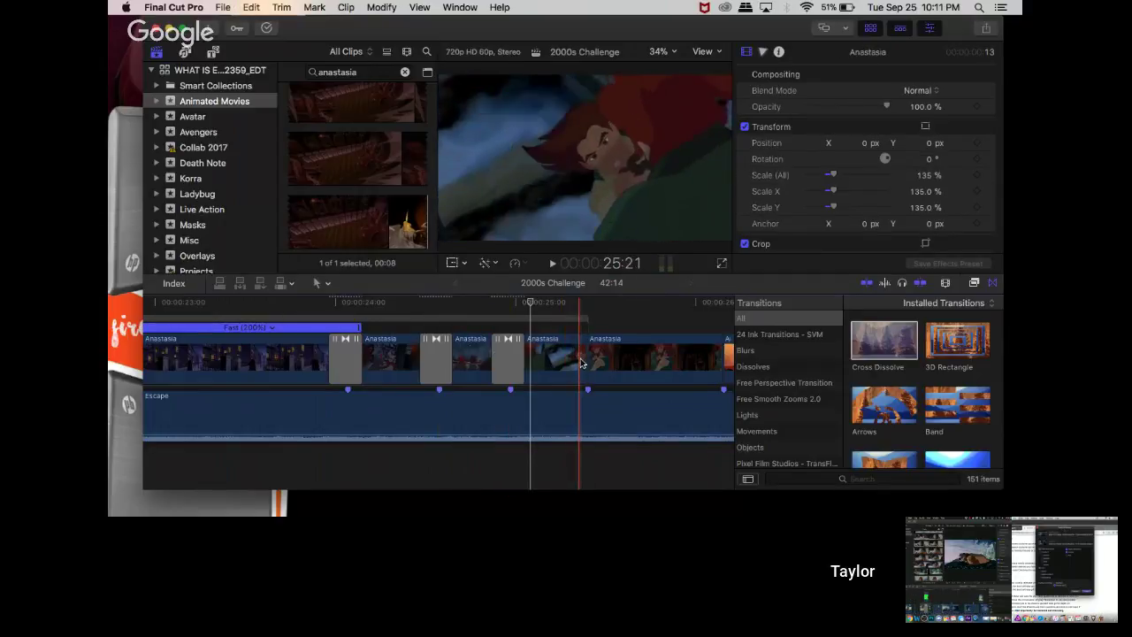
click(584, 363)
key(super+t)
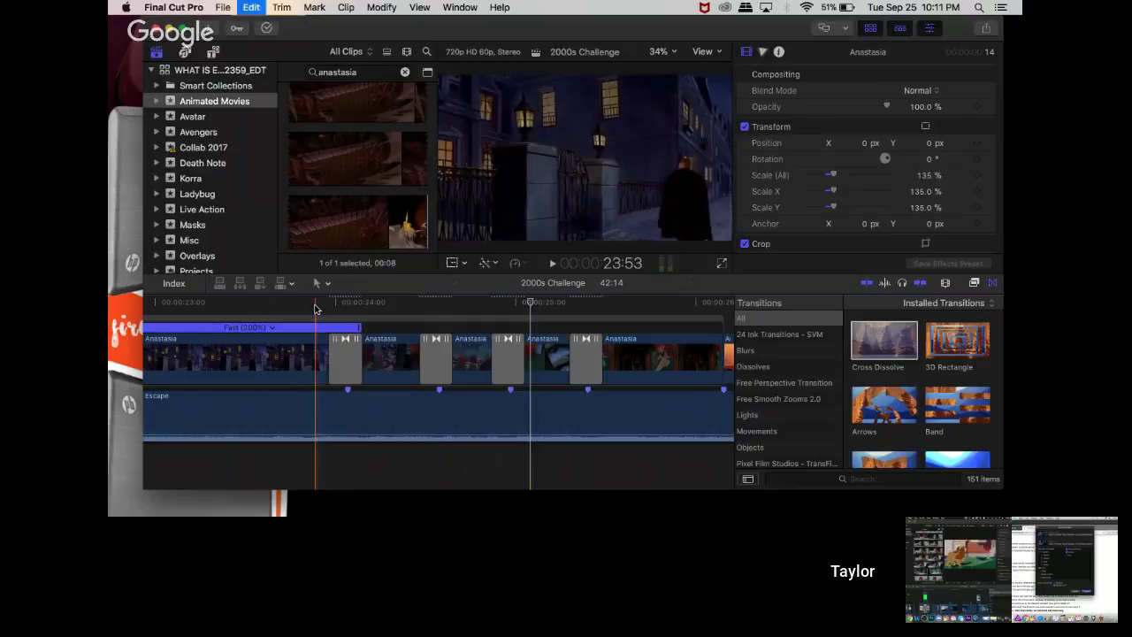
- Play back from 23:53 to review the new Cross Dissolves between the Anastasia clips
click(314, 303)
key(space)
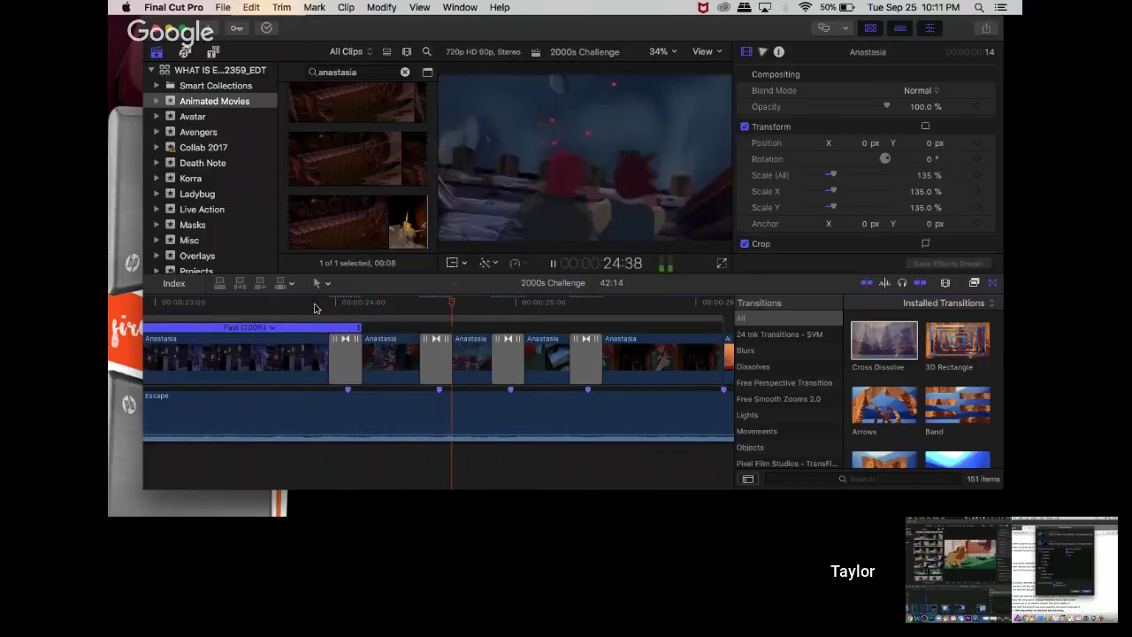
key(space)
click(511, 358)
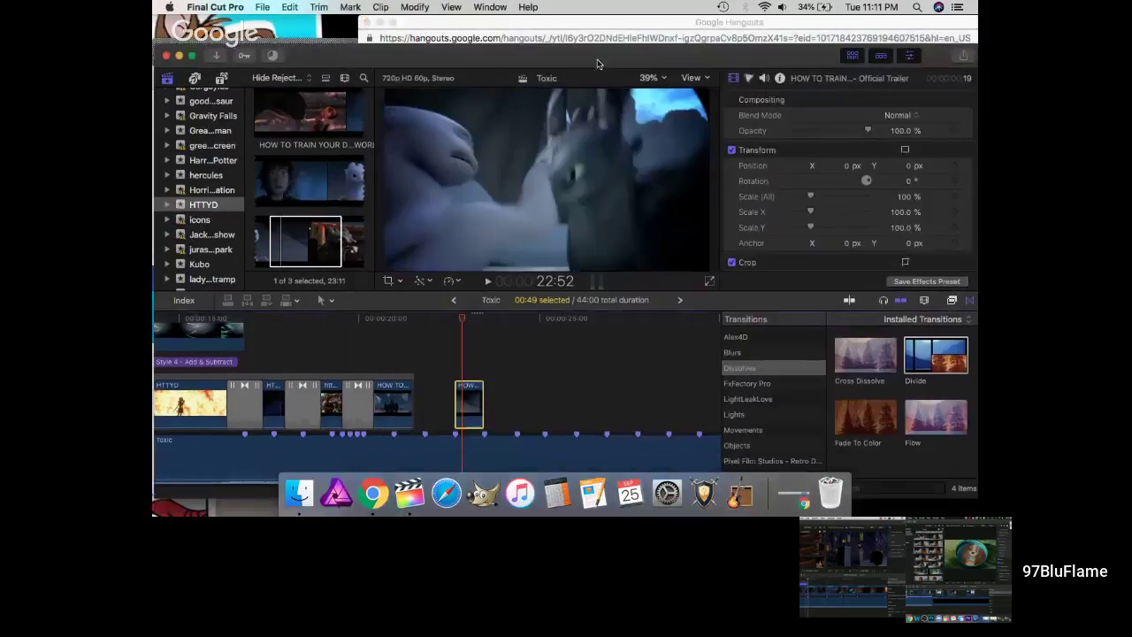
- Play the Toxic project from 16:51 to about 23:34 to review the How to Train Your Dragon clips against the beat markers
click(242, 387)
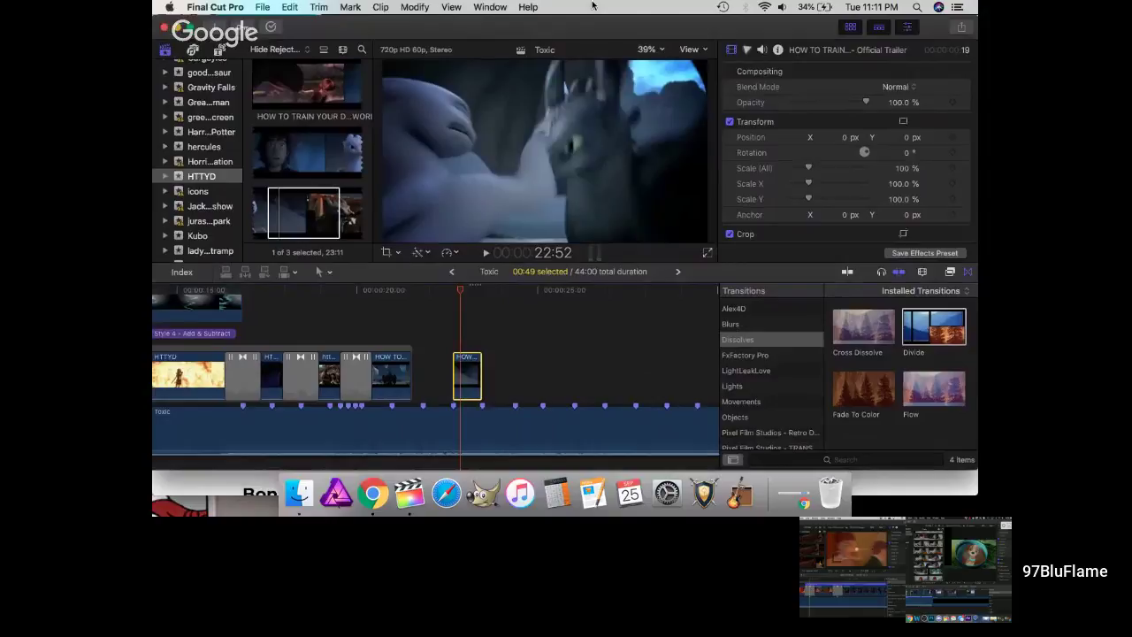
drag(458, 293, 483, 292)
click(342, 314)
key(space)
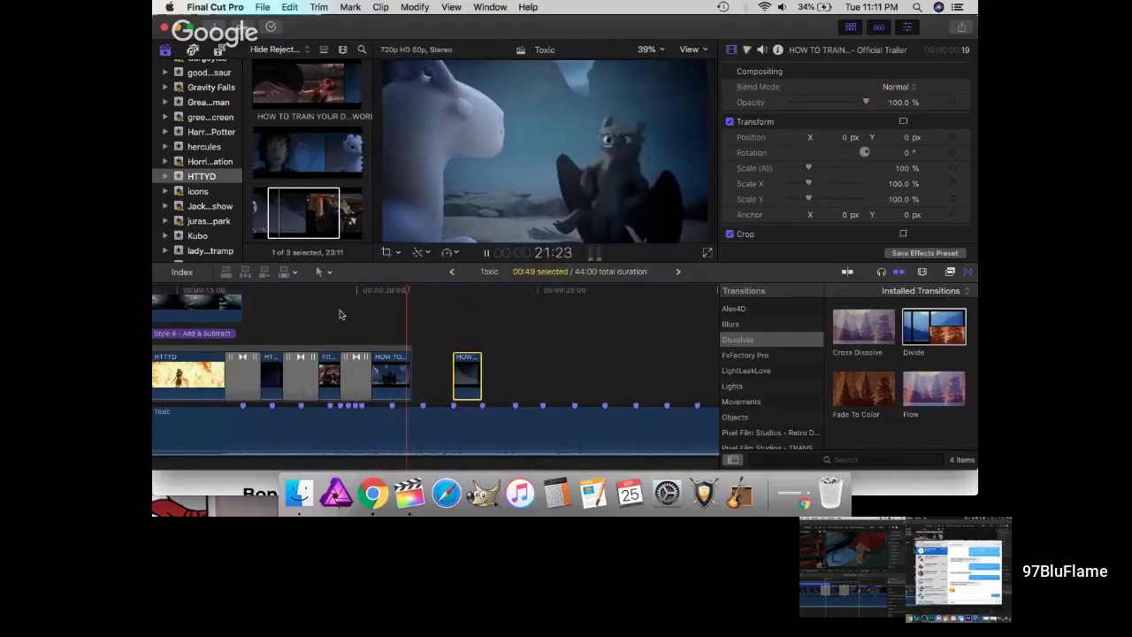
key(space)
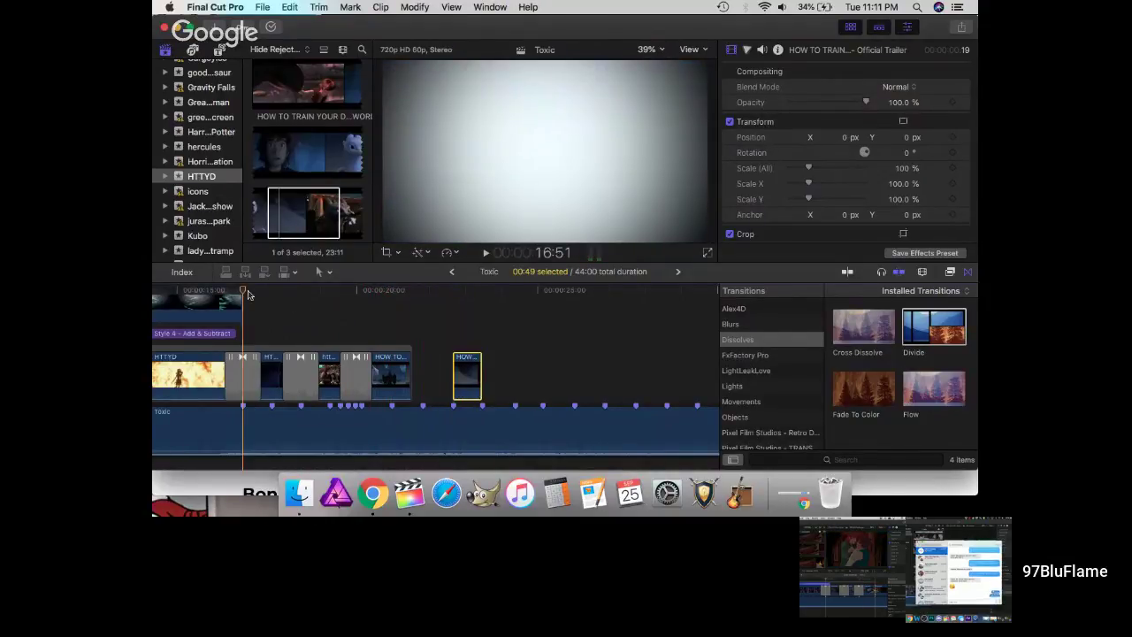
key(space)
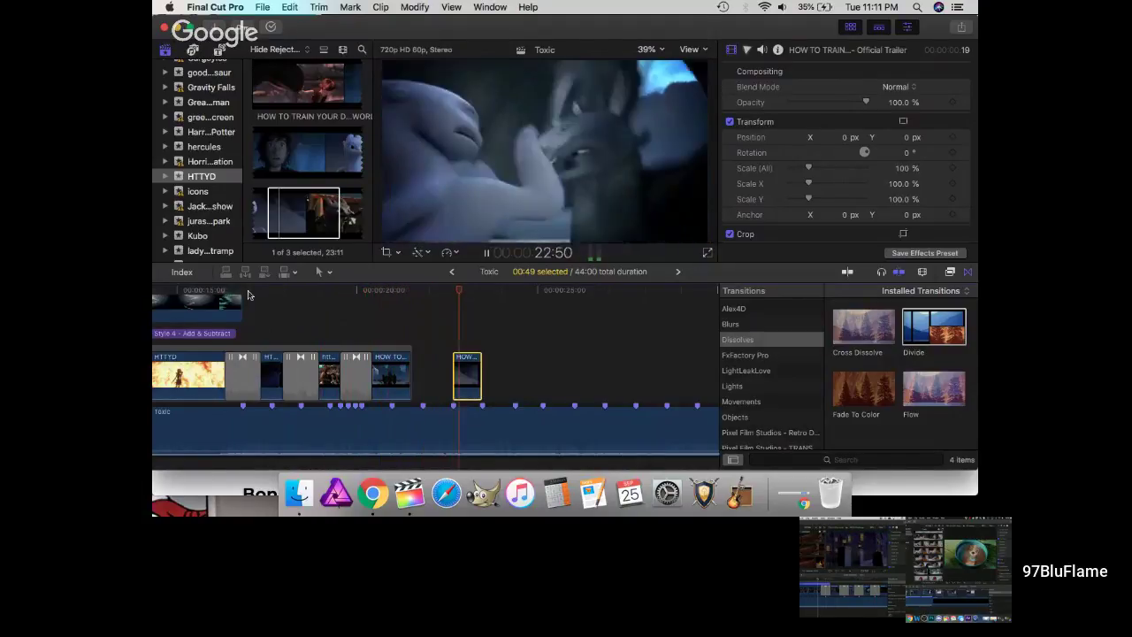
- Mark a 10:18 range of the How to Train Your Dragon trailer, place it above the first timeline gap, and mute its audio
click(304, 178)
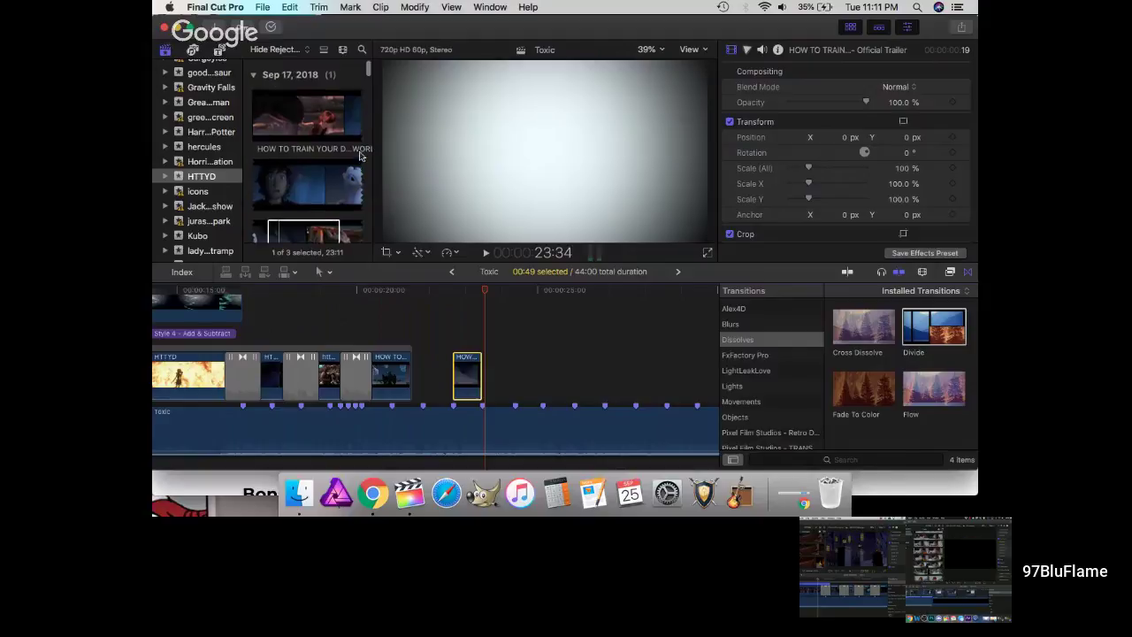
drag(315, 179, 340, 181)
drag(325, 138, 352, 117)
drag(254, 183, 333, 191)
scroll(301, 203, down, 2)
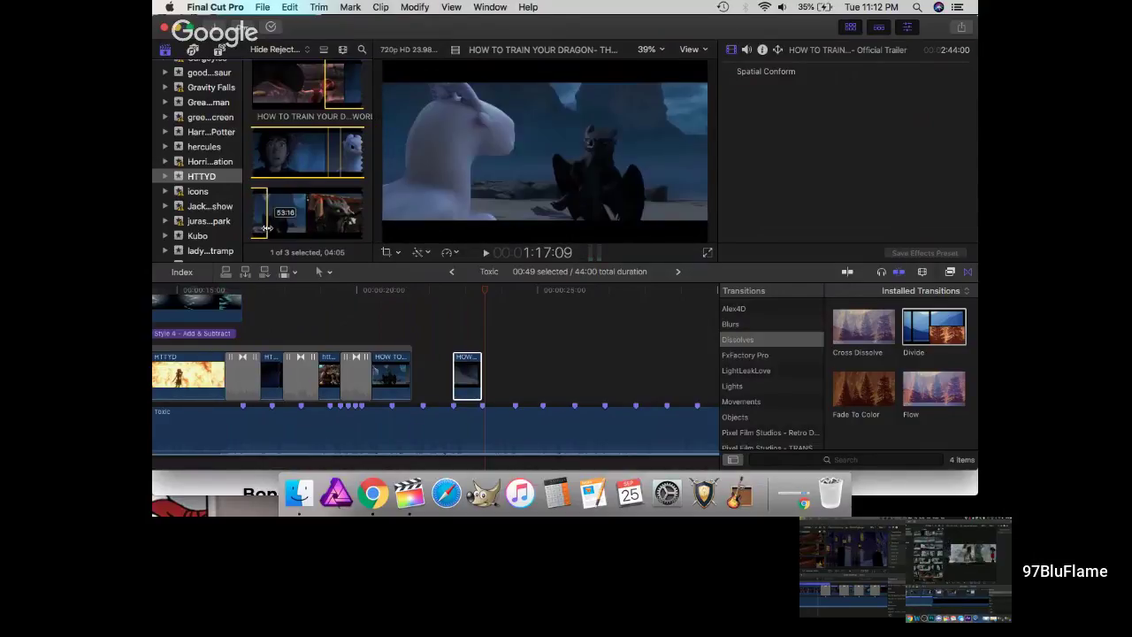
drag(299, 234, 451, 378)
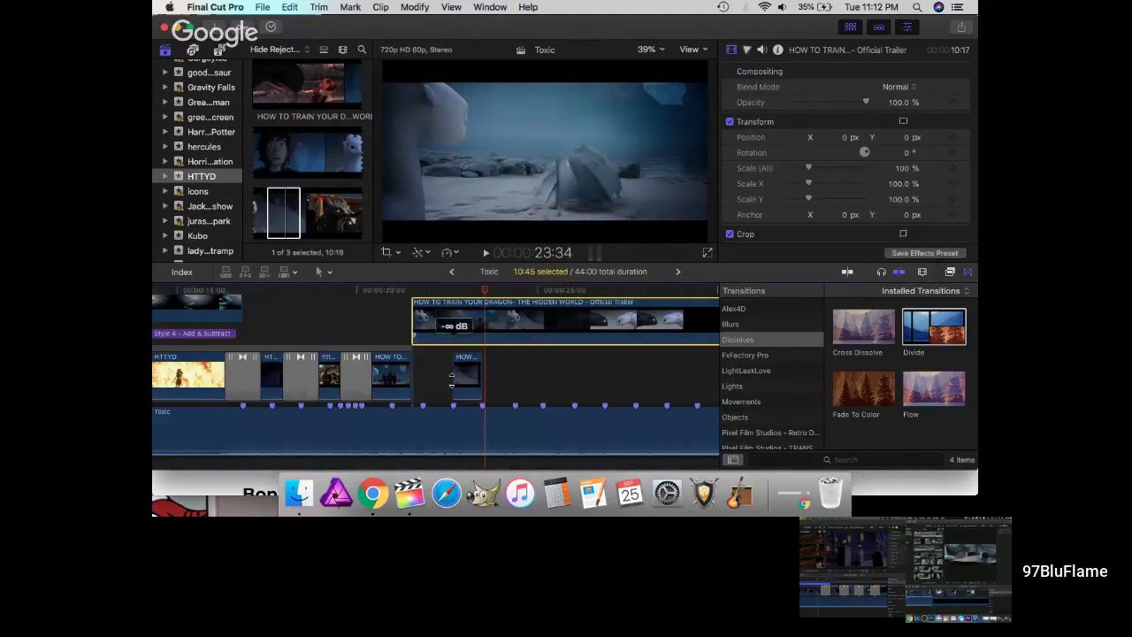
- Split the trailer clip at 22:21 and move both pieces down to the main row, the remainder directly after the existing short trailer clip
drag(417, 295, 447, 289)
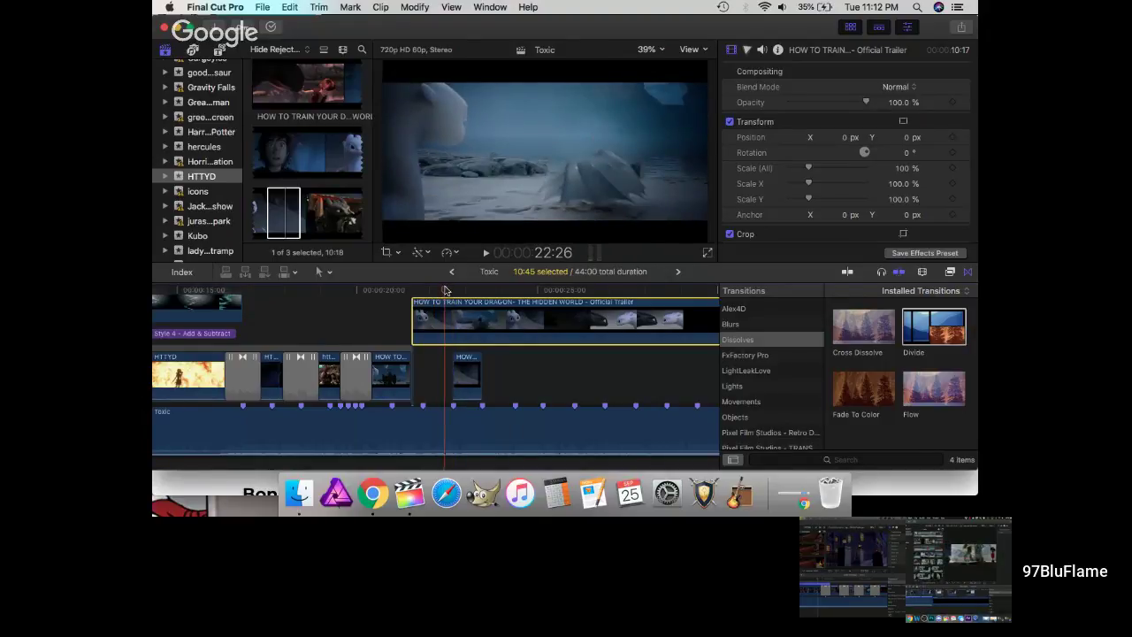
key(Left)
key(Left)
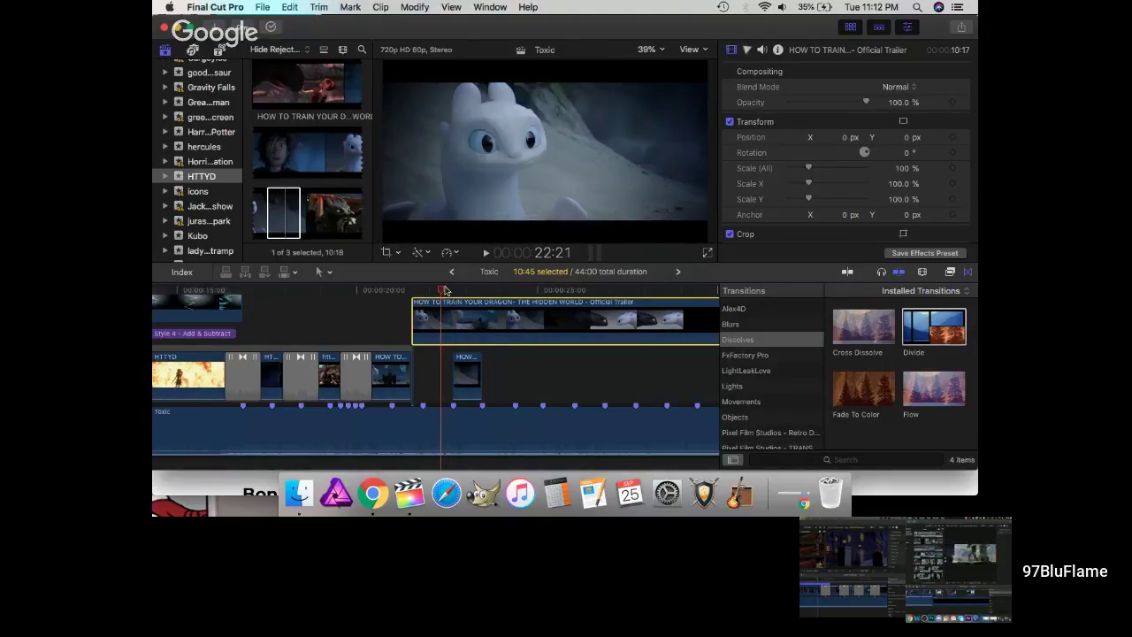
key(Right)
key(Left)
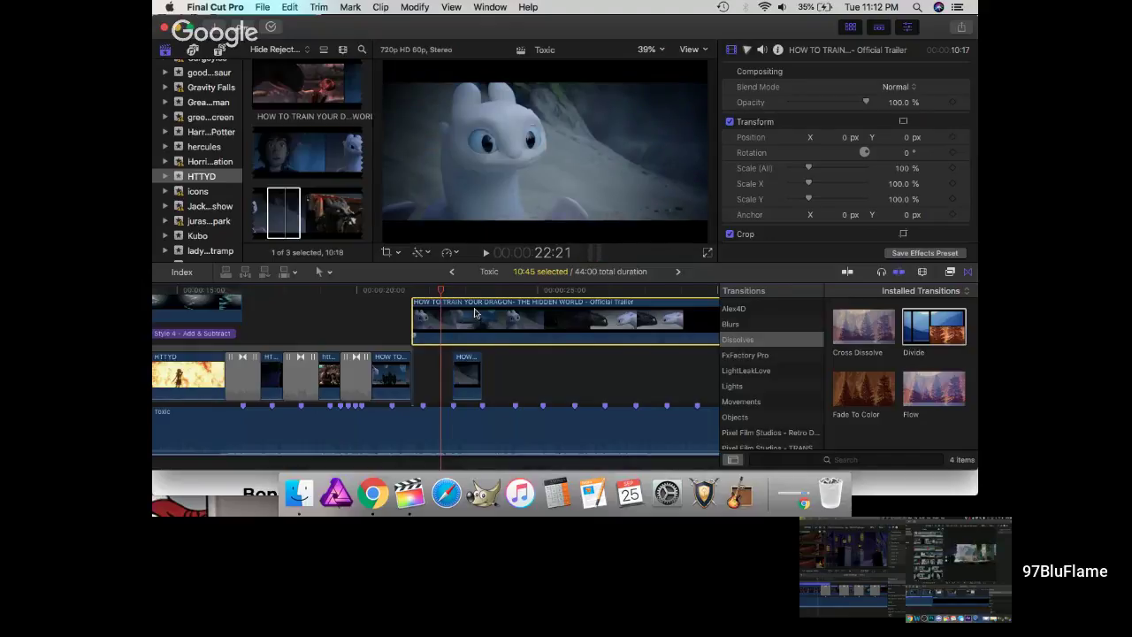
key(super+b)
drag(443, 292, 542, 367)
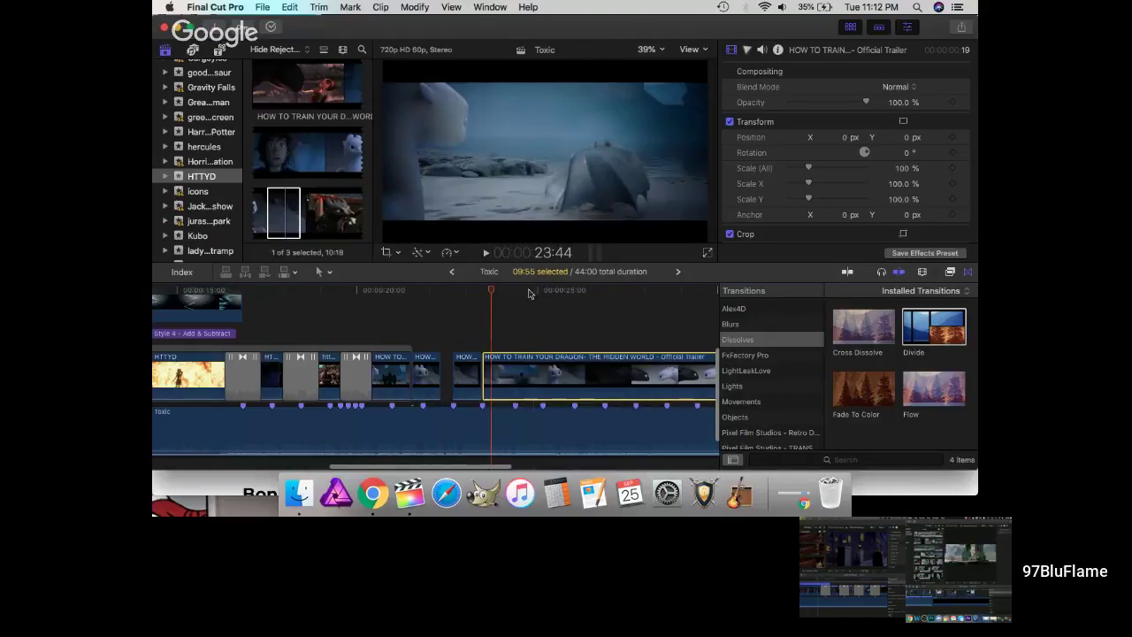
- Split the remaining trailer clip near 24:47 and delete the part before the split
click(529, 294)
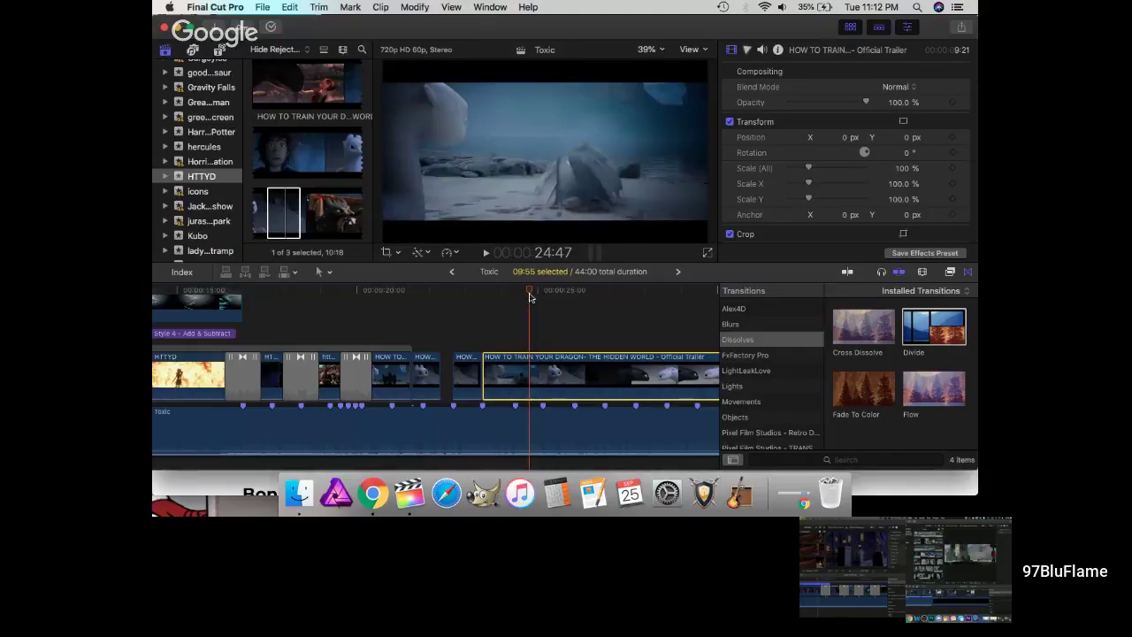
drag(530, 296, 529, 297)
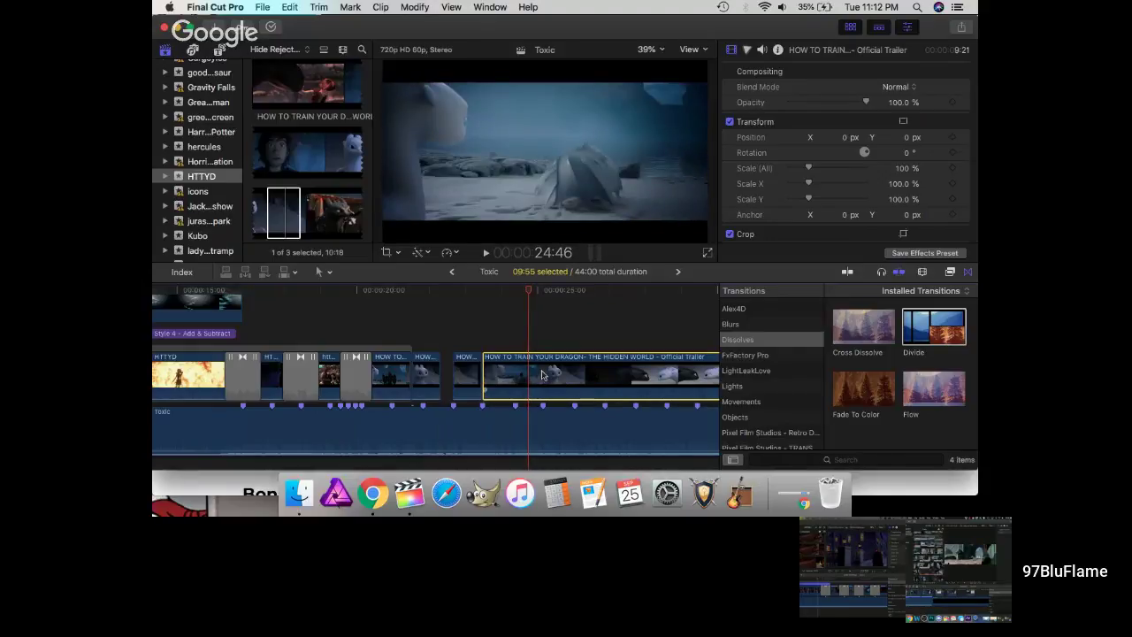
key(super+b)
key(Delete)
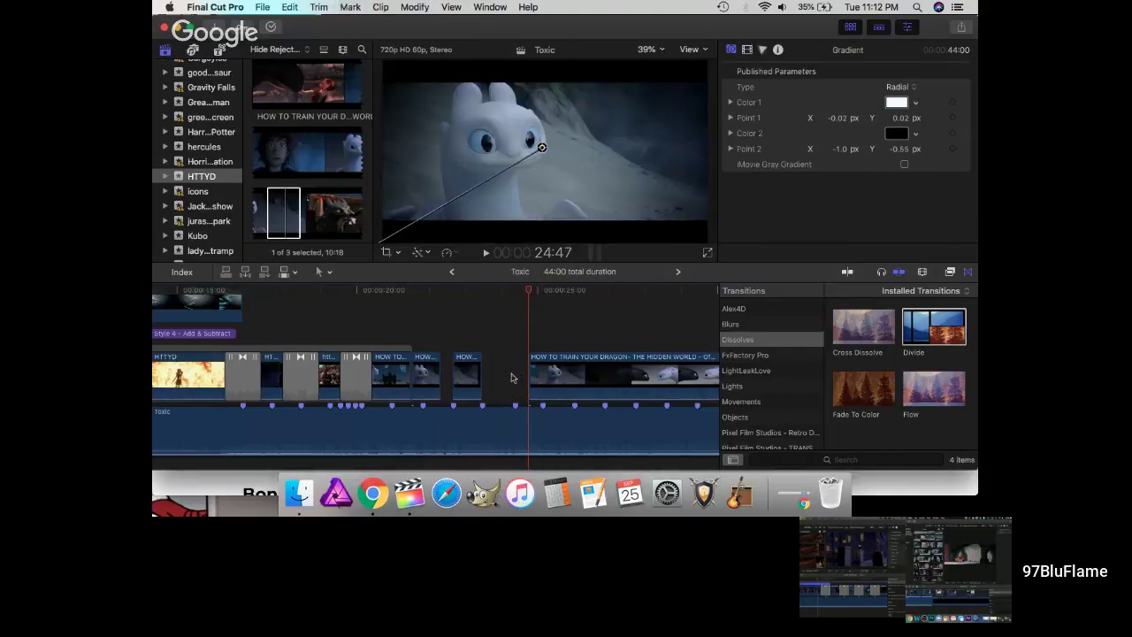
- Delete the one-frame trailer sliver at 24:47, just before the remaining How to Train Your Dragon clip
click(550, 383)
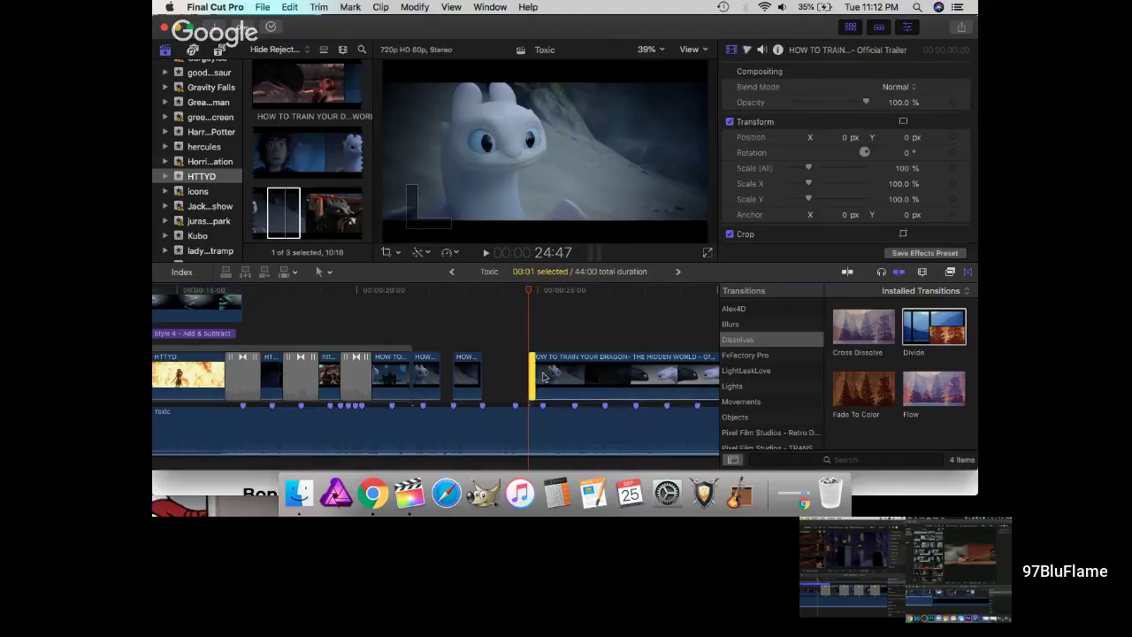
key(super+equal)
key(super+equal)
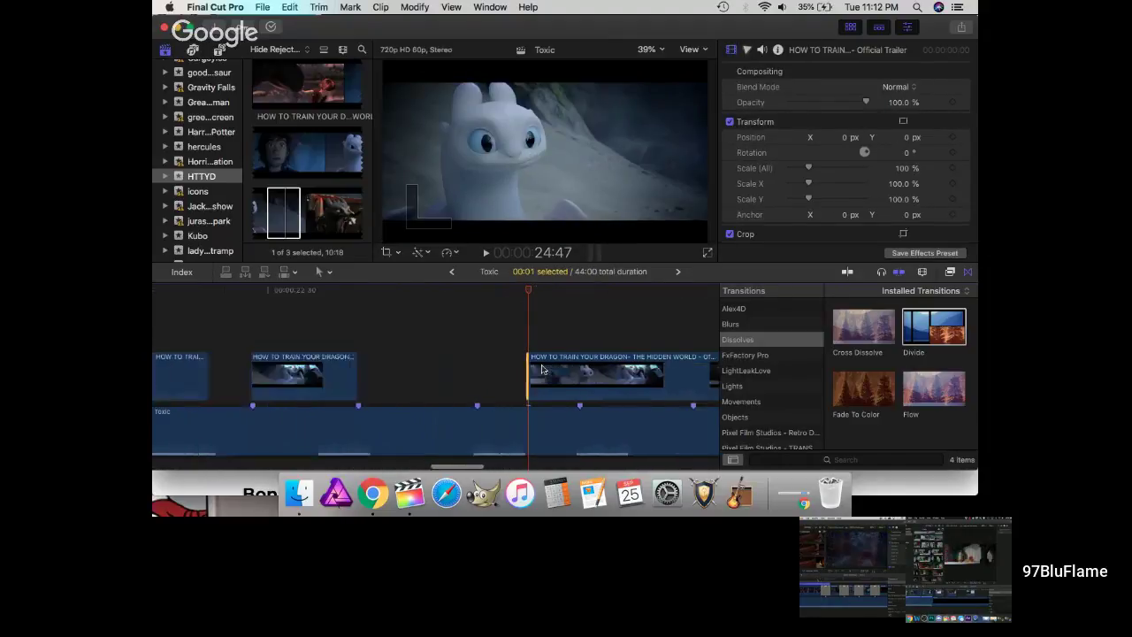
key(Delete)
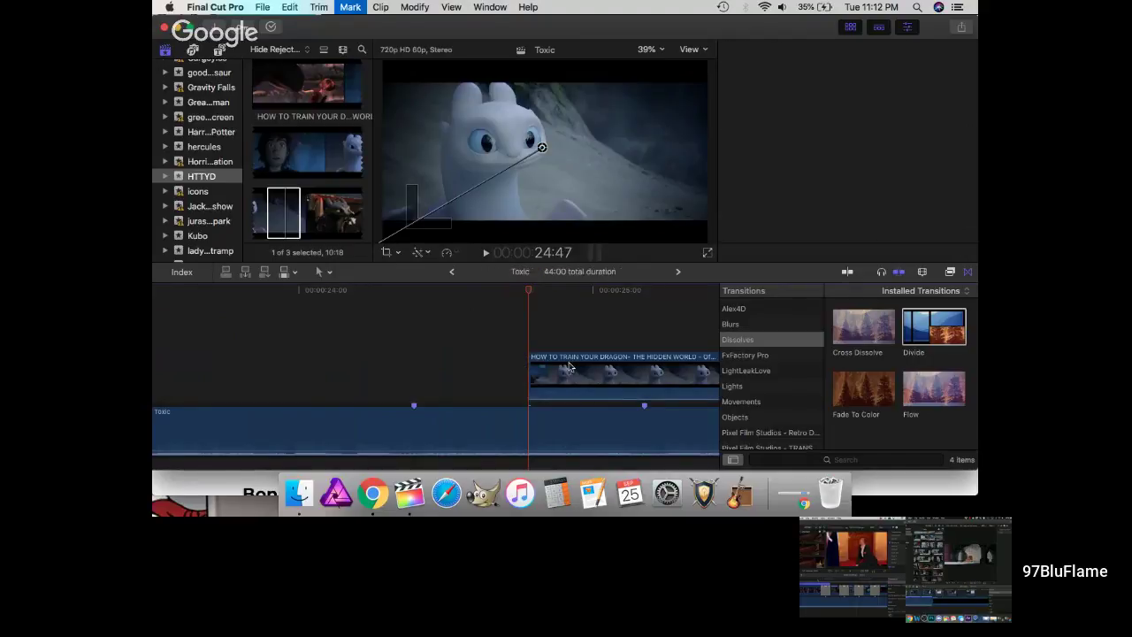
- Move the remaining trailer clip above the main row so it starts at the gap at 22:21, and play it from about 22:12
drag(569, 368, 301, 340)
scroll(576, 389, left, 8)
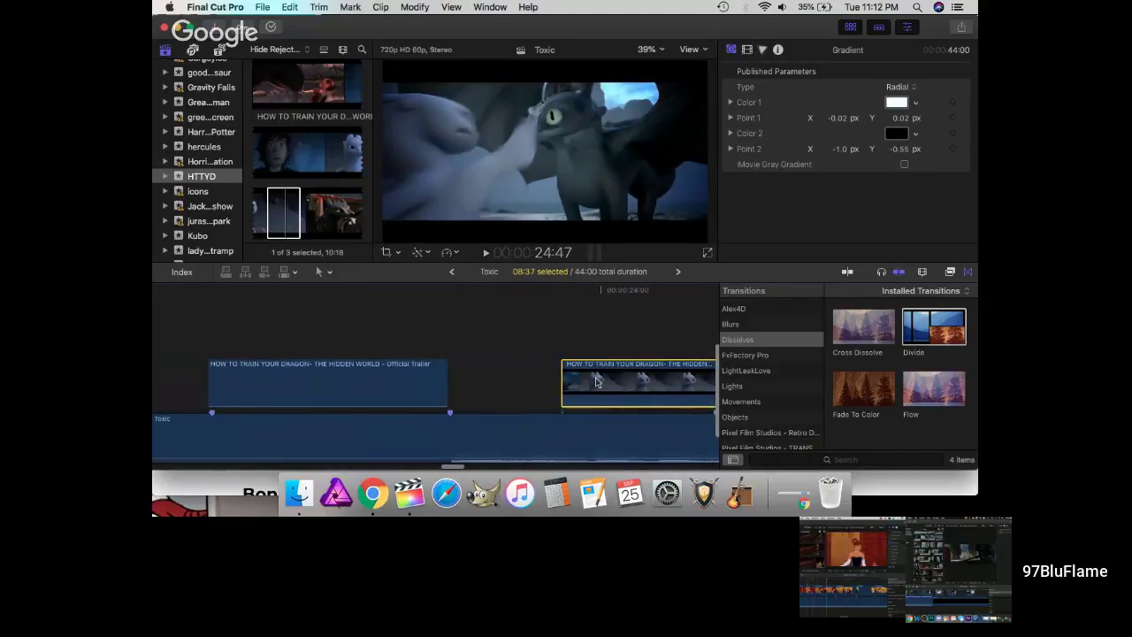
drag(576, 389, 221, 329)
scroll(462, 317, left, 5)
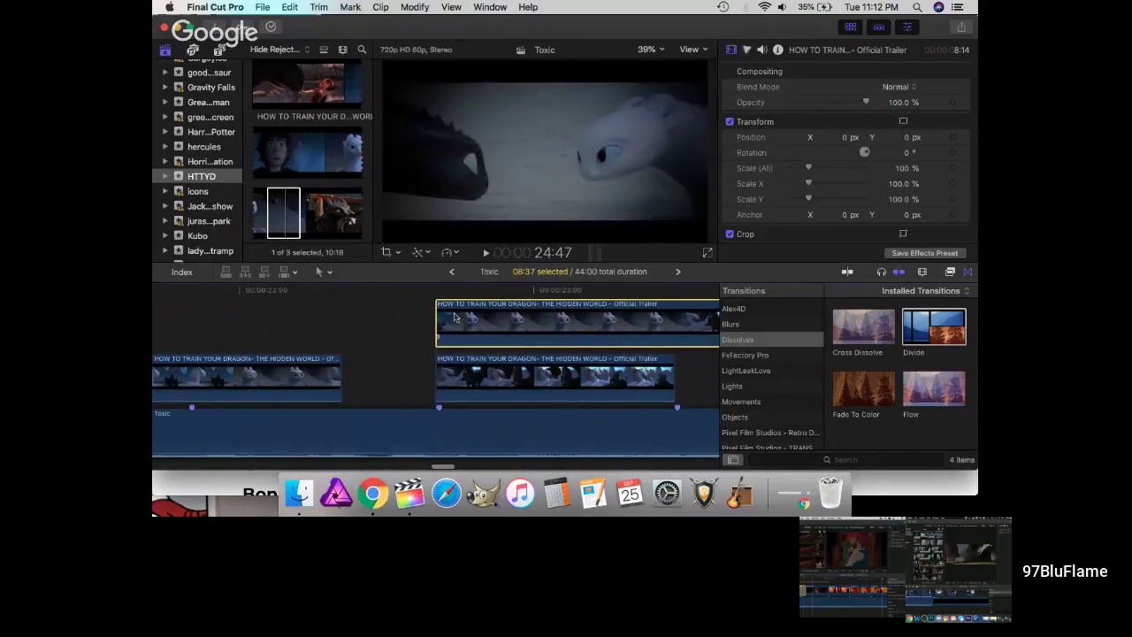
drag(454, 316, 361, 317)
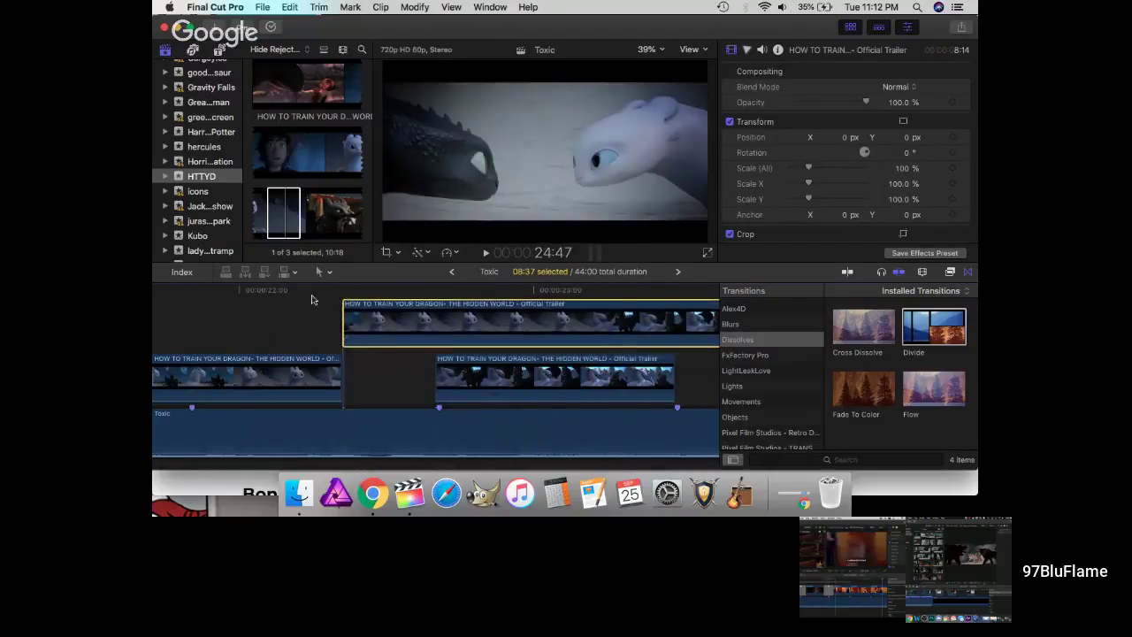
click(312, 300)
click(301, 291)
key(space)
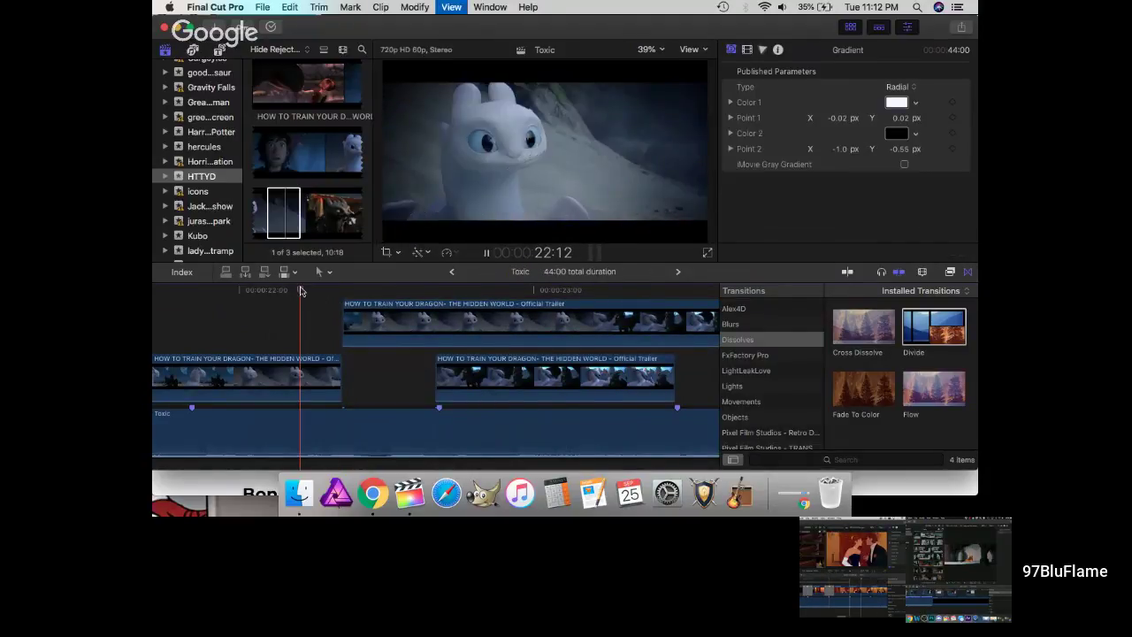
key(space)
- Split the upper trailer clip at 22:40, fill the gap below with its first piece, and delete the remainder
click(439, 290)
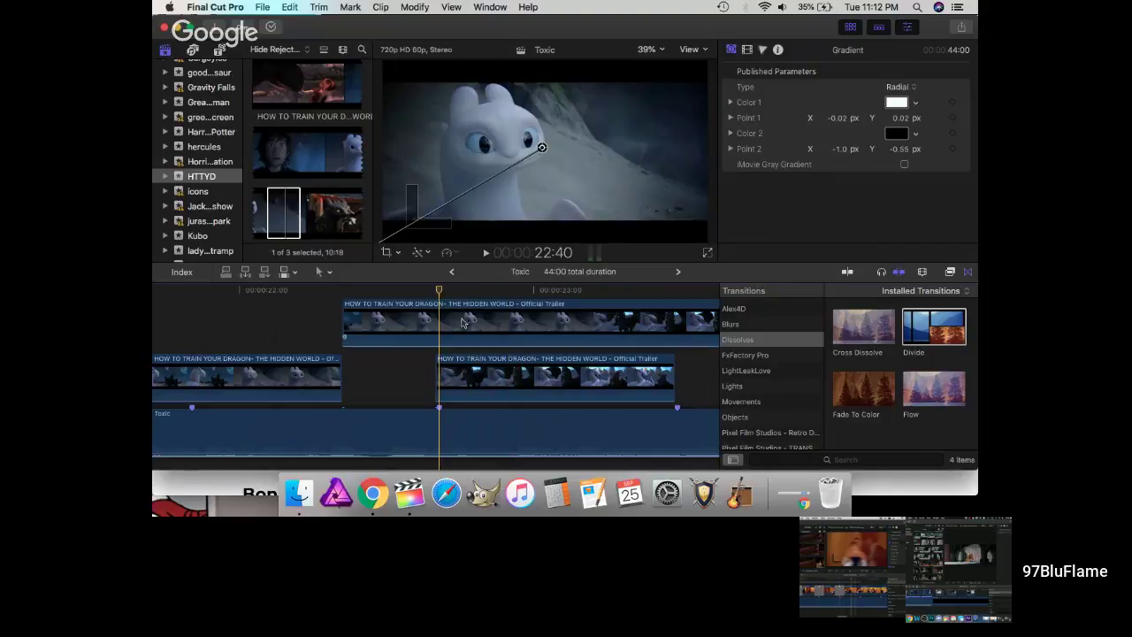
click(445, 317)
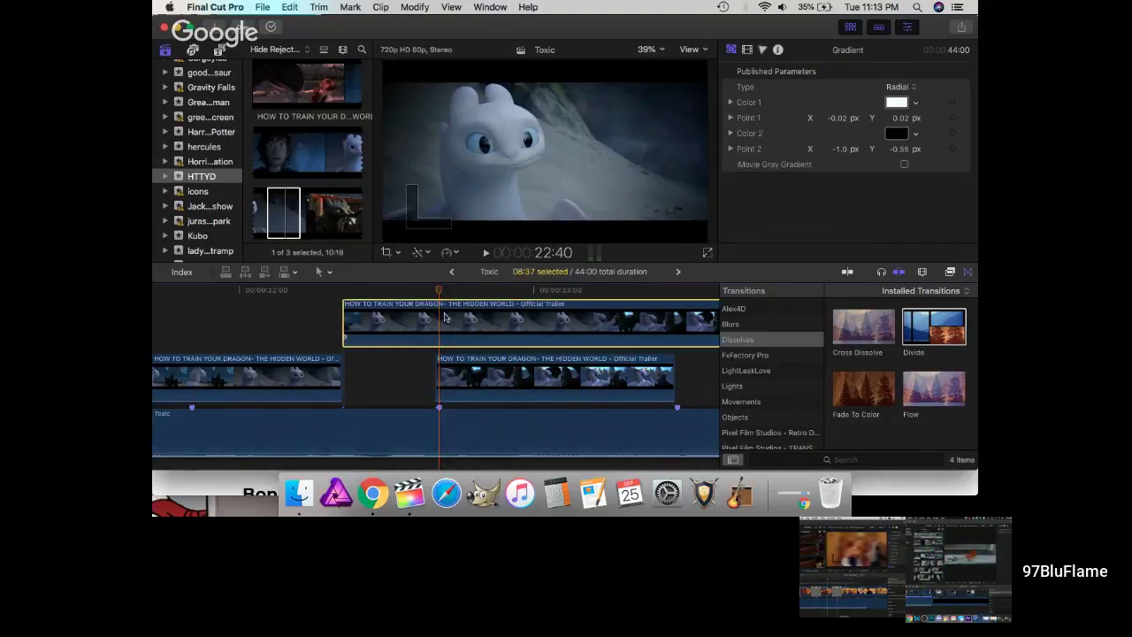
key(super+b)
mouse_move(489, 387)
mouse_down()
mouse_move(508, 388)
mouse_move(495, 388)
mouse_up()
click(468, 342)
key(BackSpace)
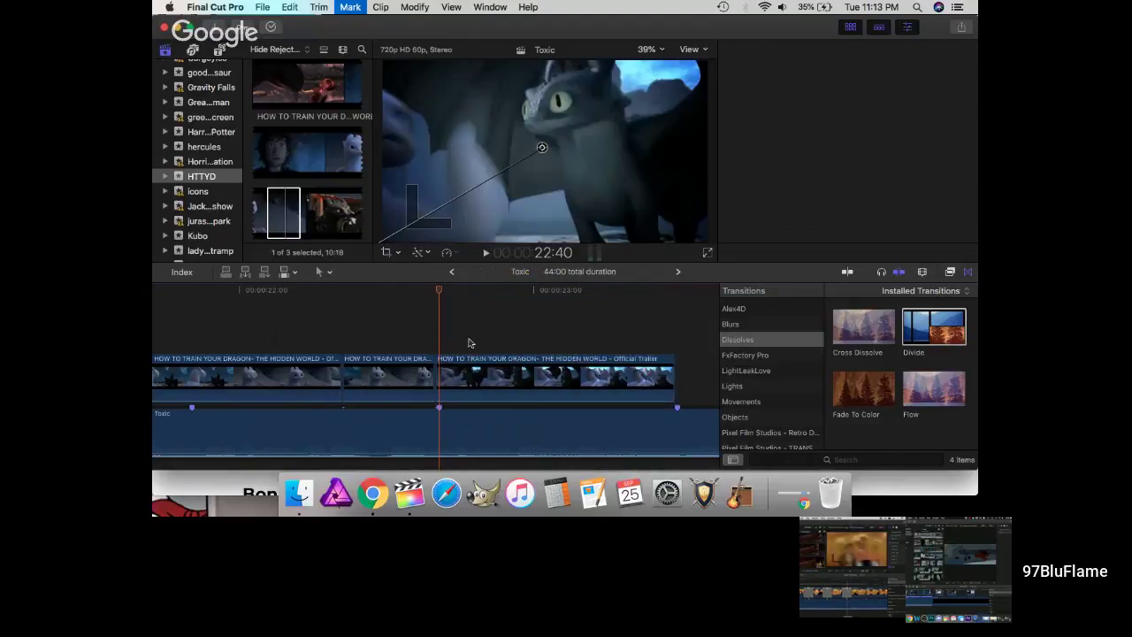
- Adjust the cut near 22:40 by shifting the following trailer clip and extending the filler clip's end to meet it
key(super+z)
drag(512, 379, 526, 376)
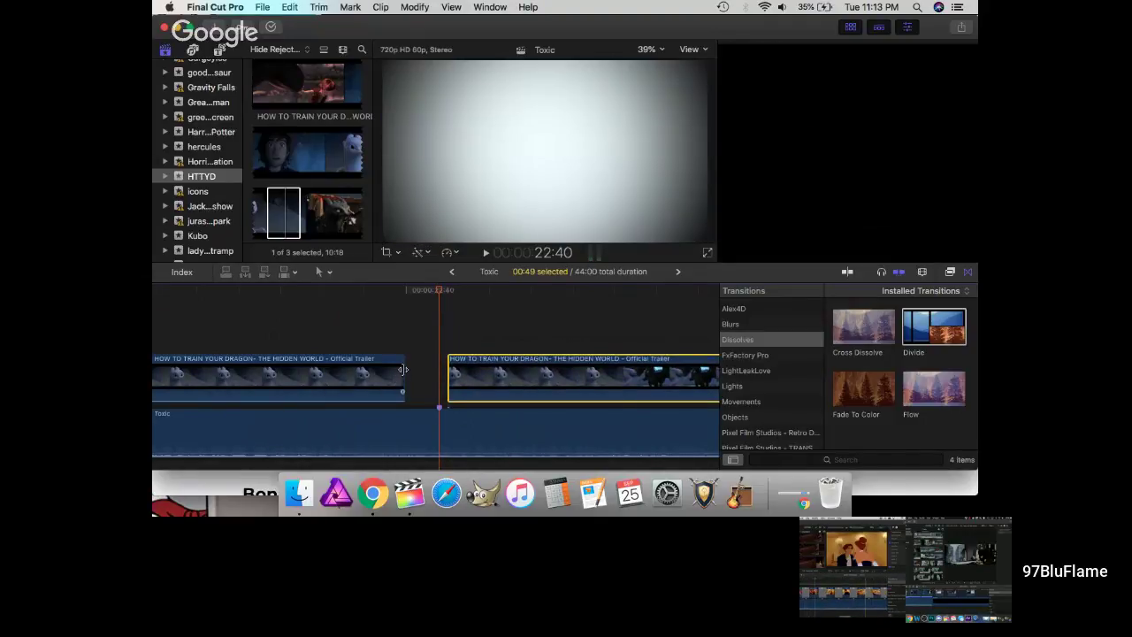
drag(404, 373, 446, 376)
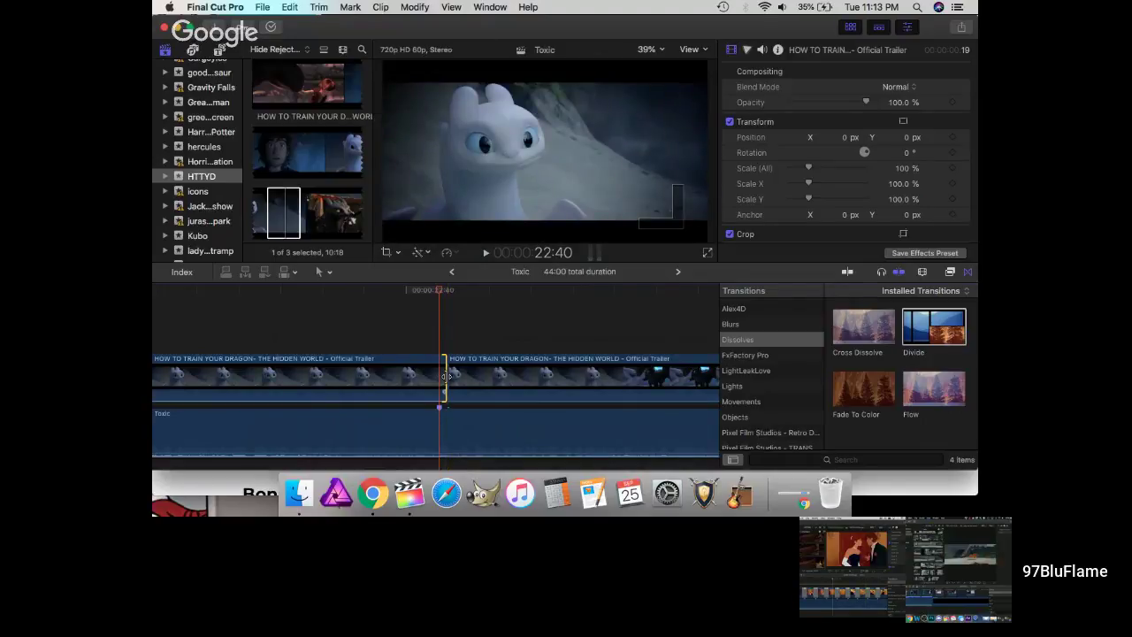
key(super+minus)
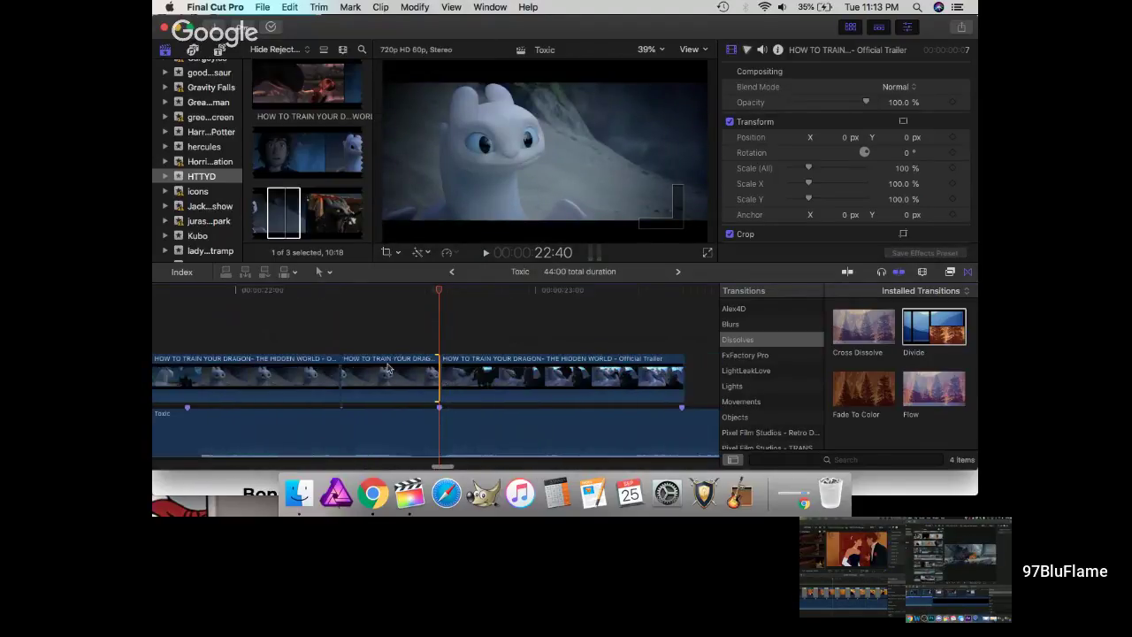
- Replay the trailer clips from about 21:00 to examine the cuts against the beat markers
scroll(386, 368, left, 5)
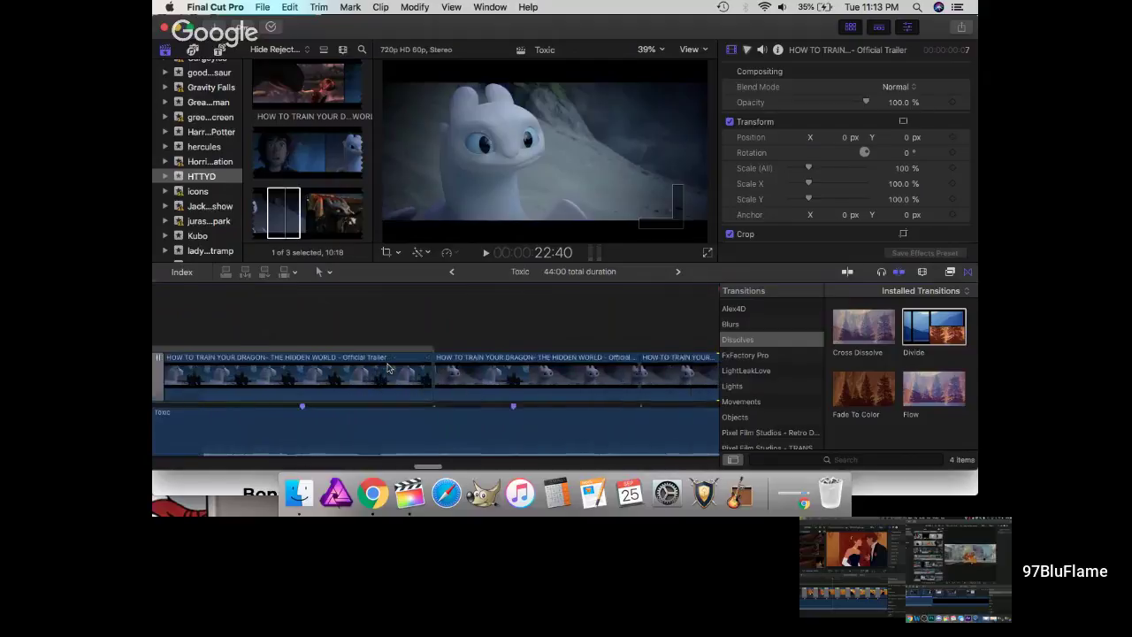
scroll(387, 368, left, 3)
click(346, 294)
key(space)
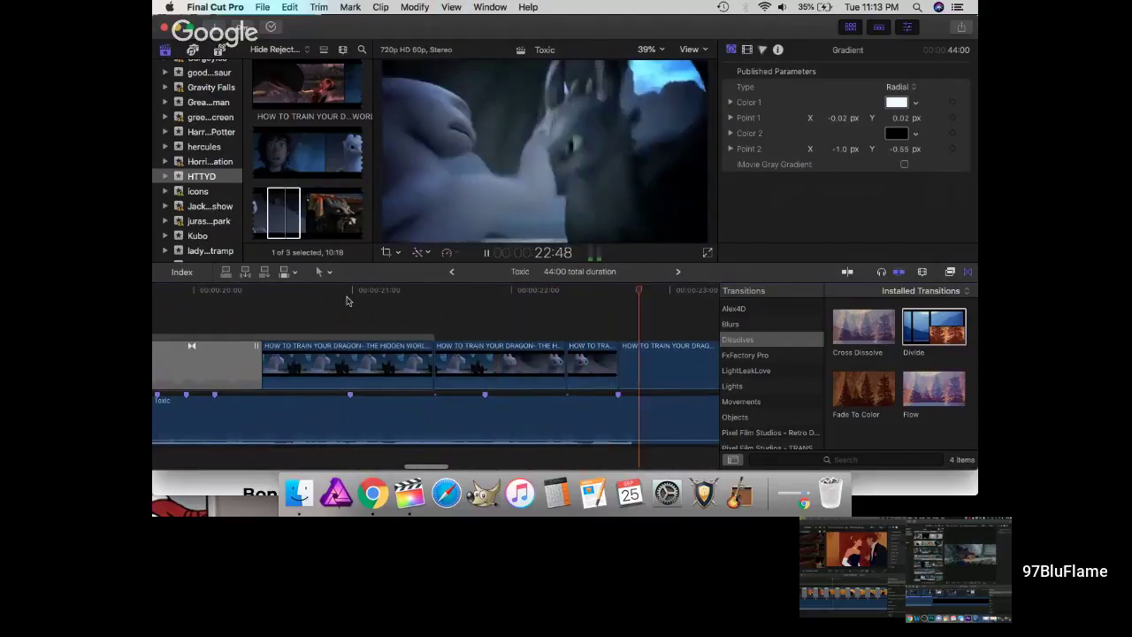
scroll(346, 300, left, 2)
click(396, 299)
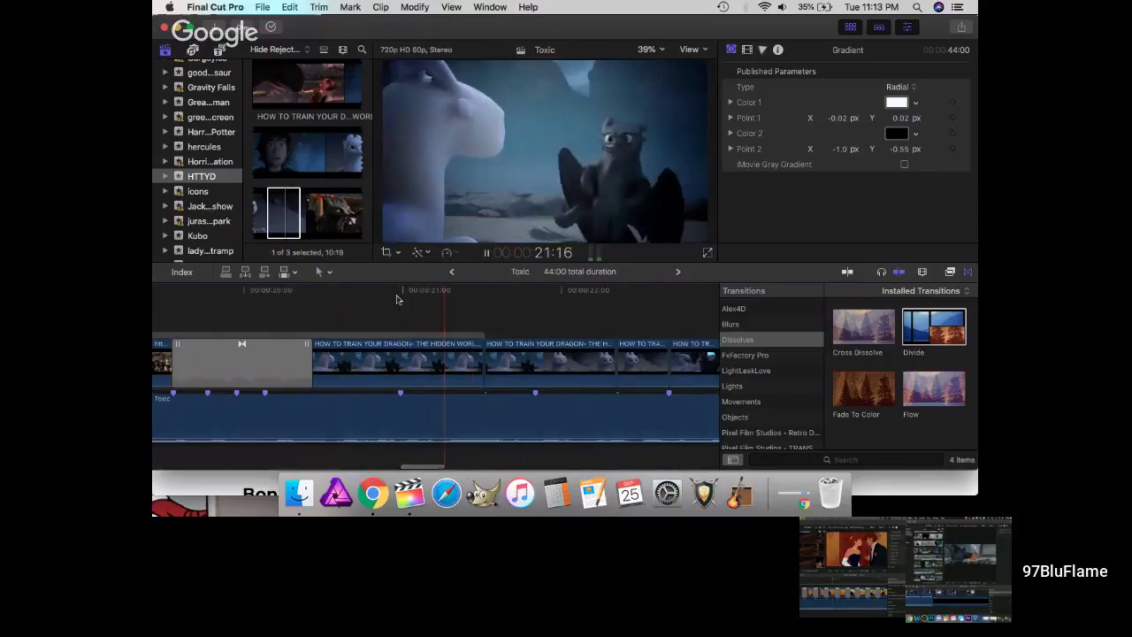
- Trim the start of the trailer clip at 21:31, shift it back 3 frames, and fit the next clip between it and the 22:40 marker
click(480, 292)
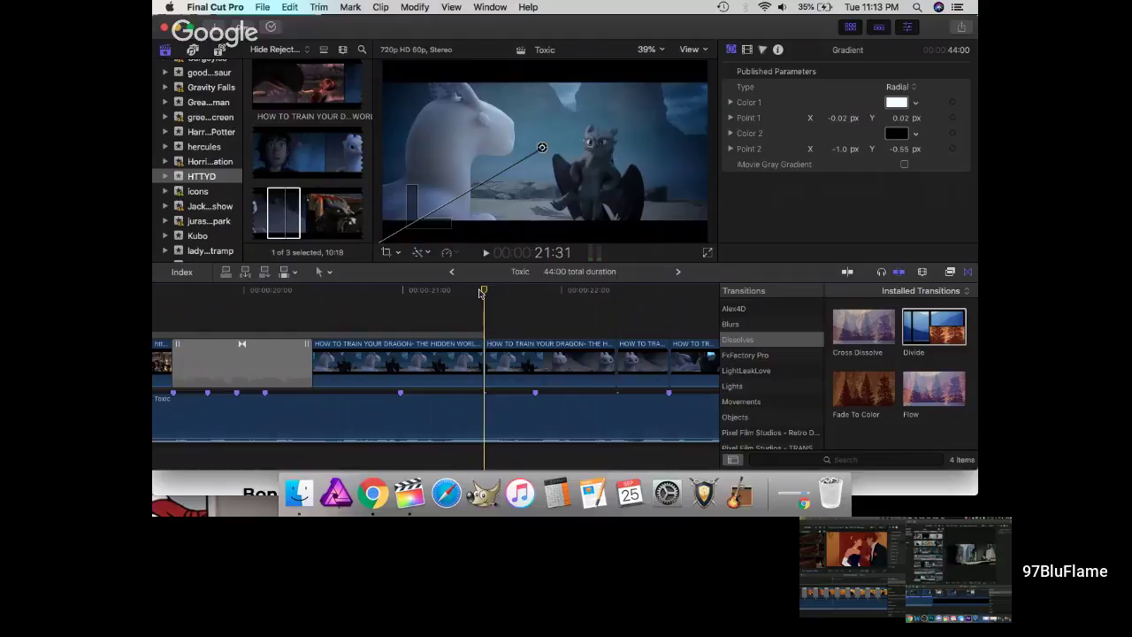
drag(489, 358, 504, 361)
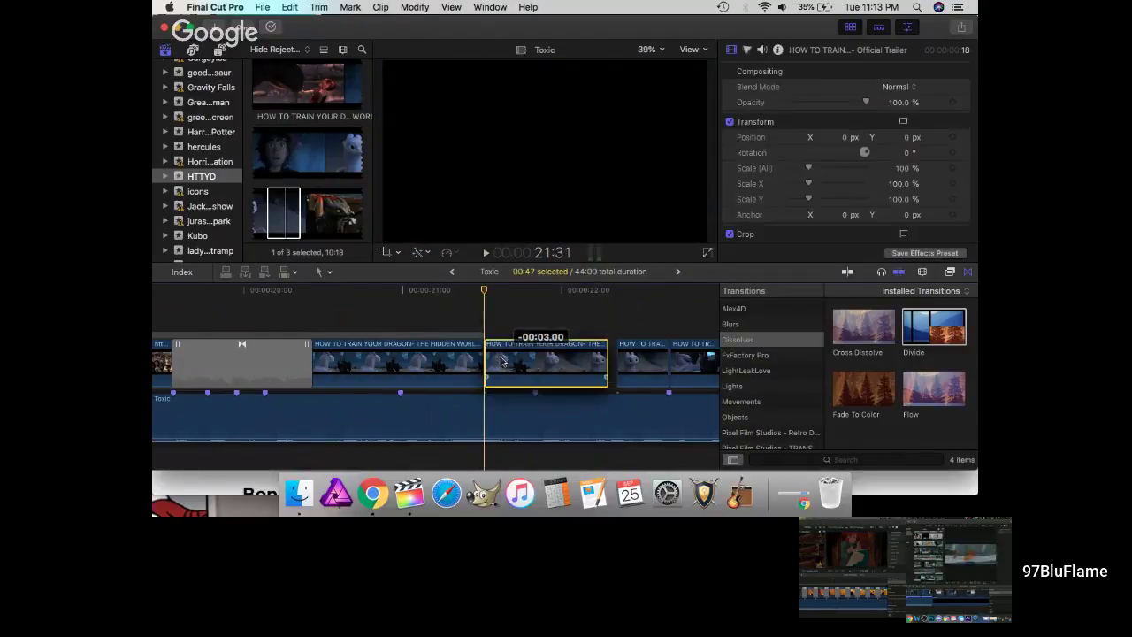
click(632, 365)
drag(668, 363, 669, 358)
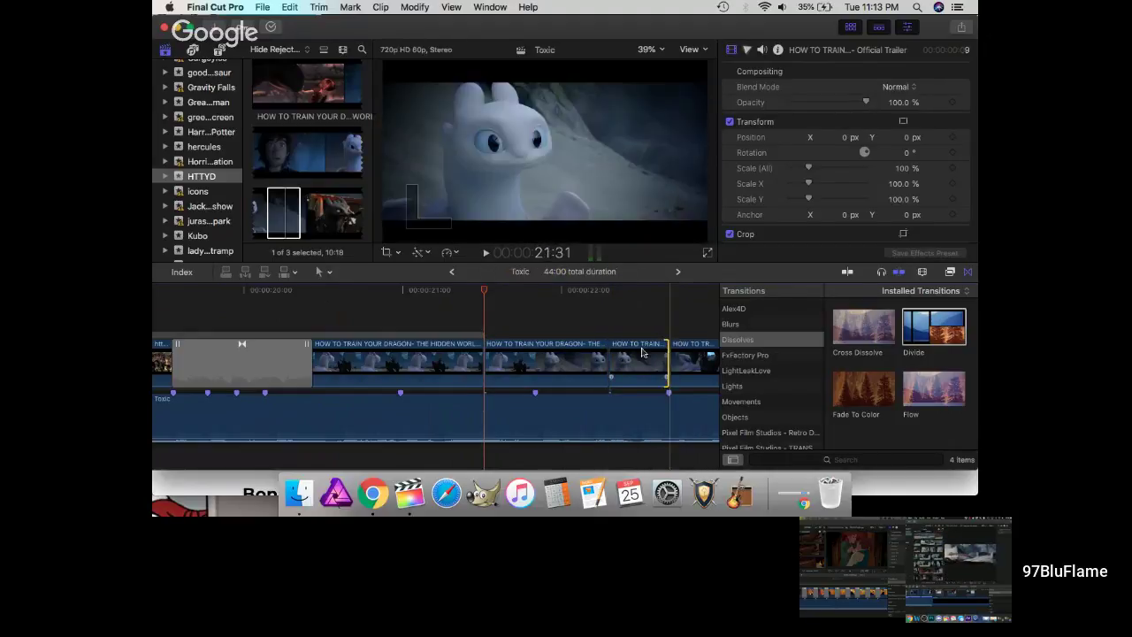
- Play the adjusted trailer clips from about 21:25 to 23:26 to check the retimed cuts
click(470, 307)
key(space)
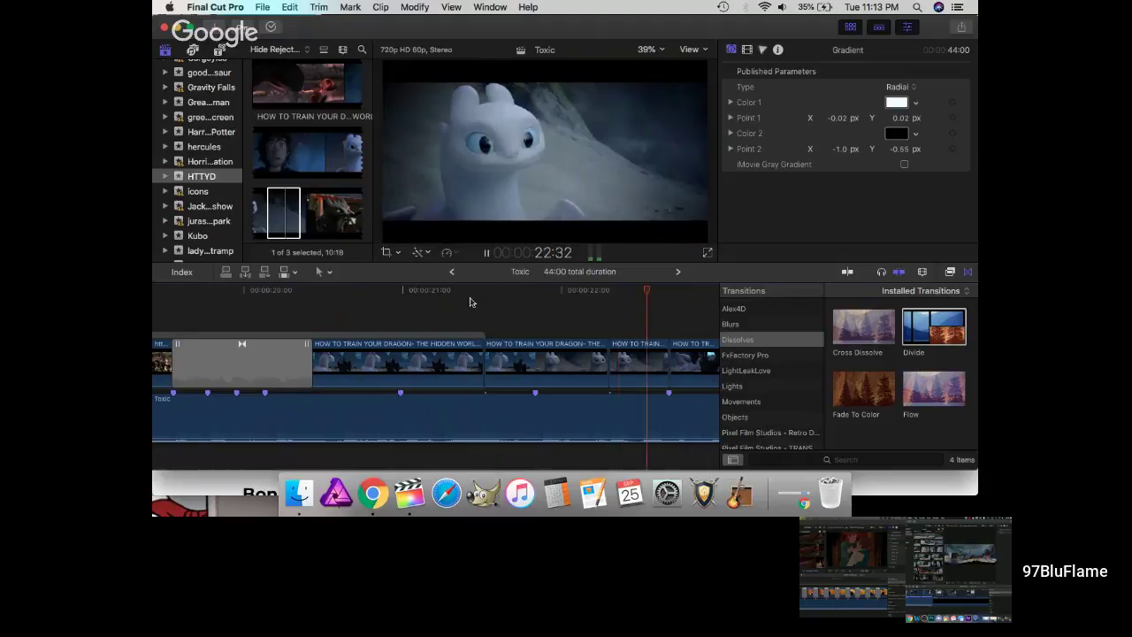
key(space)
- Paste the Crop and Volume attributes of the last short trailer clip onto the two preceding clips, with Stretch to Fit keyframe timing
click(416, 358)
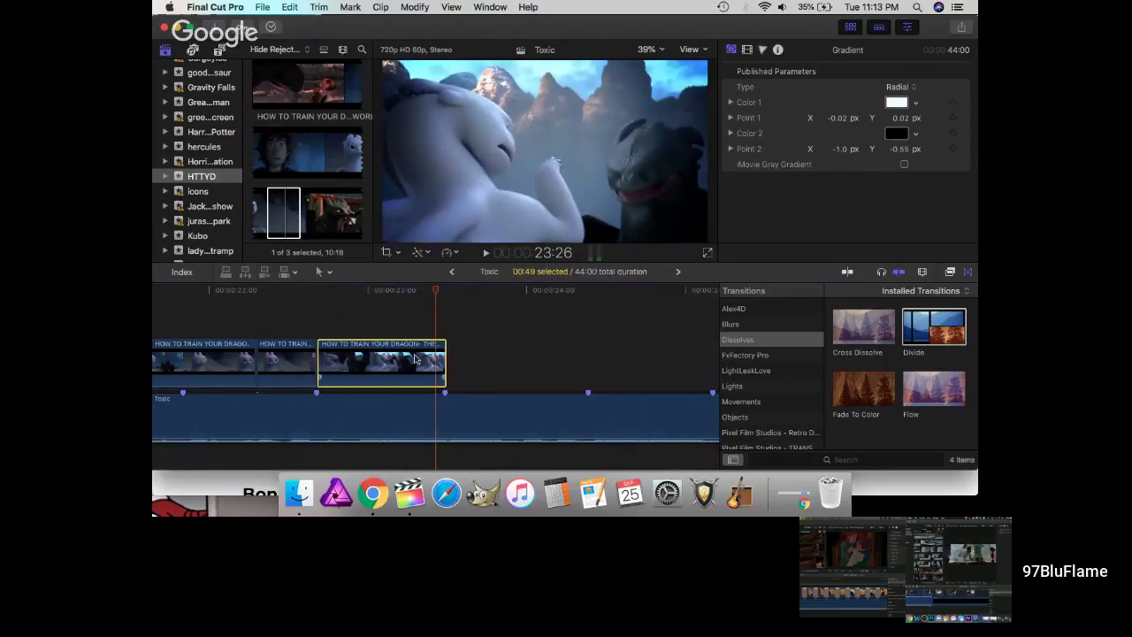
drag(280, 323, 234, 362)
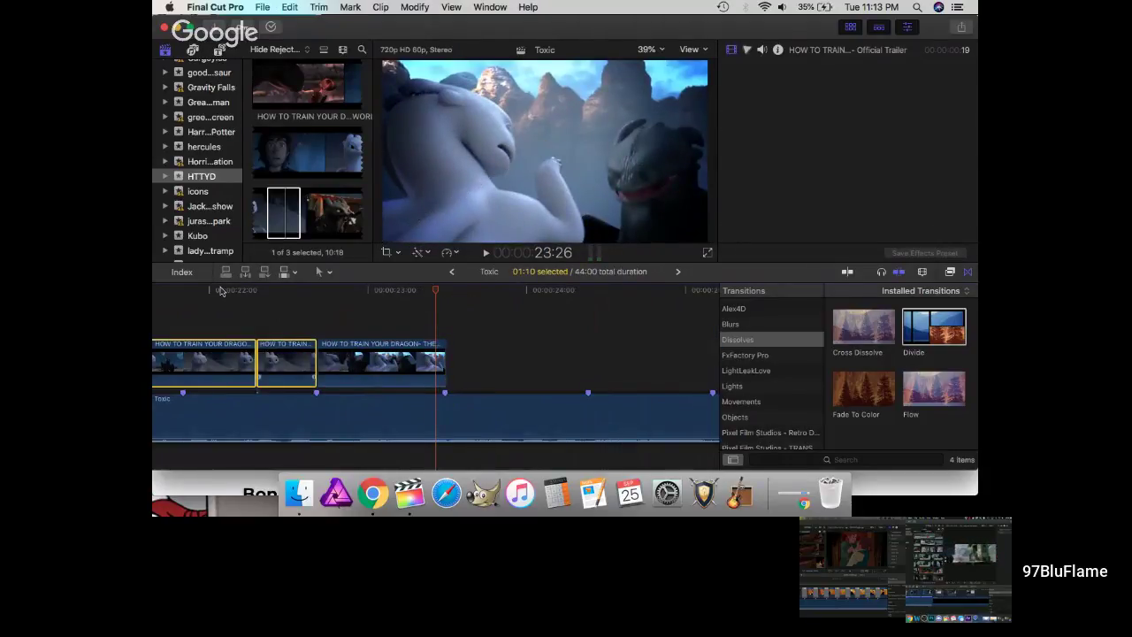
click(222, 292)
key(super+shift+v)
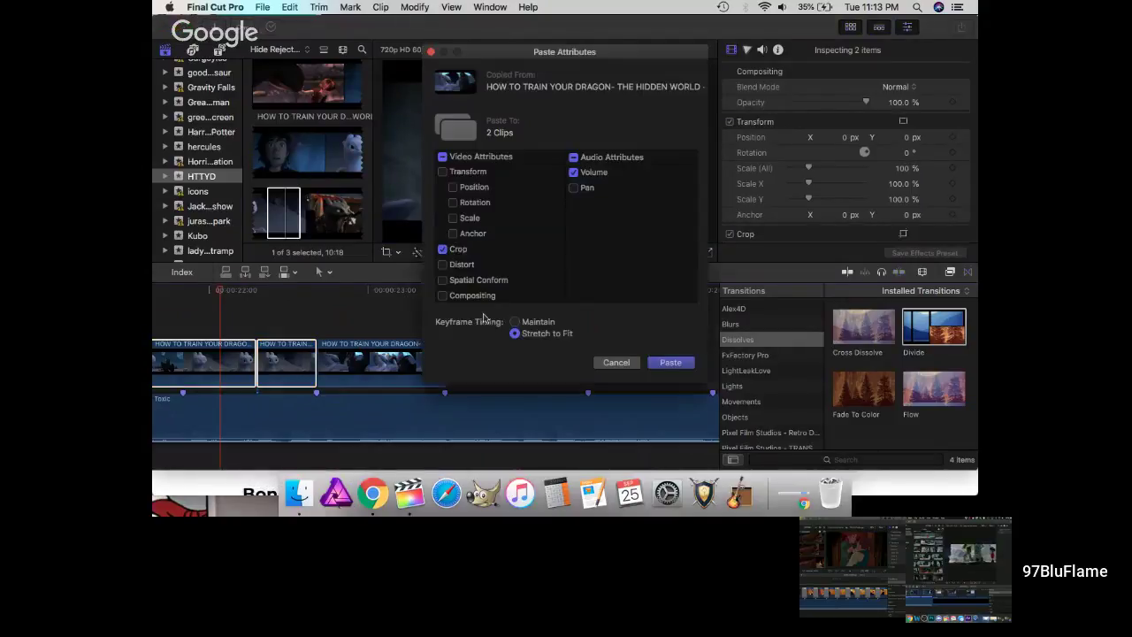
click(657, 366)
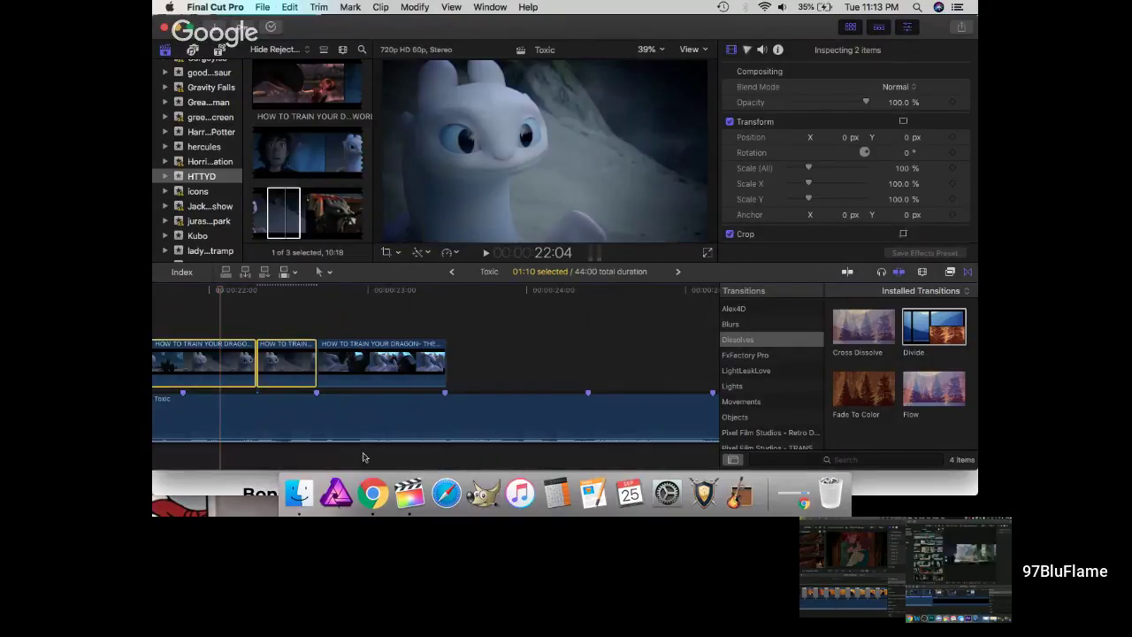
- Switch to Chrome and browse the conversation starters article for questions, from the holiday topics up to Continue the Conversation
click(372, 493)
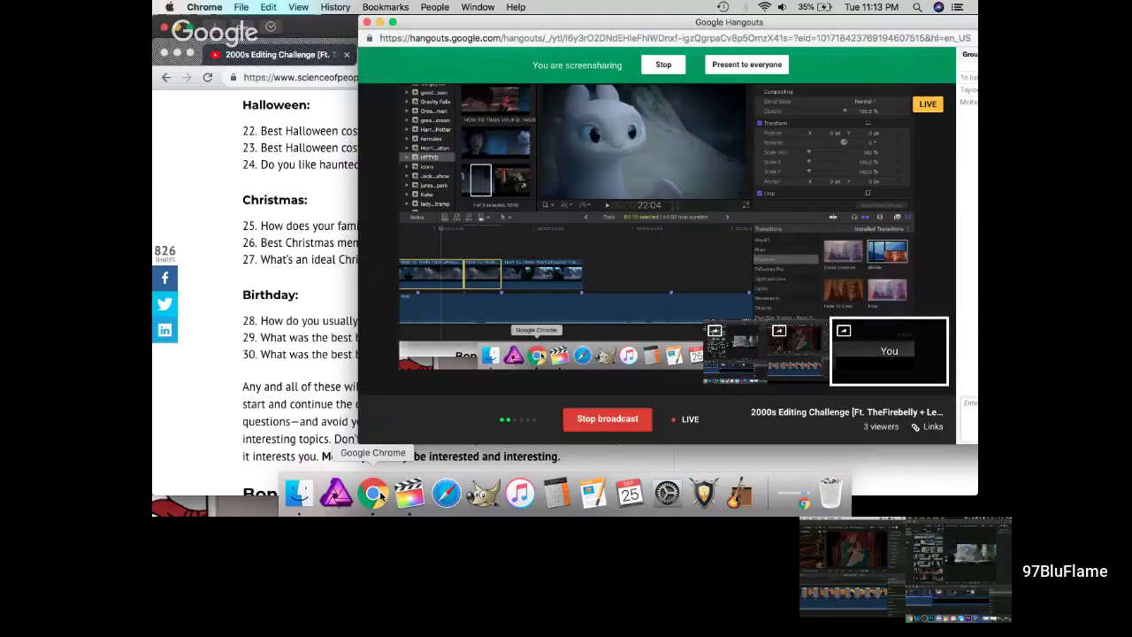
click(242, 325)
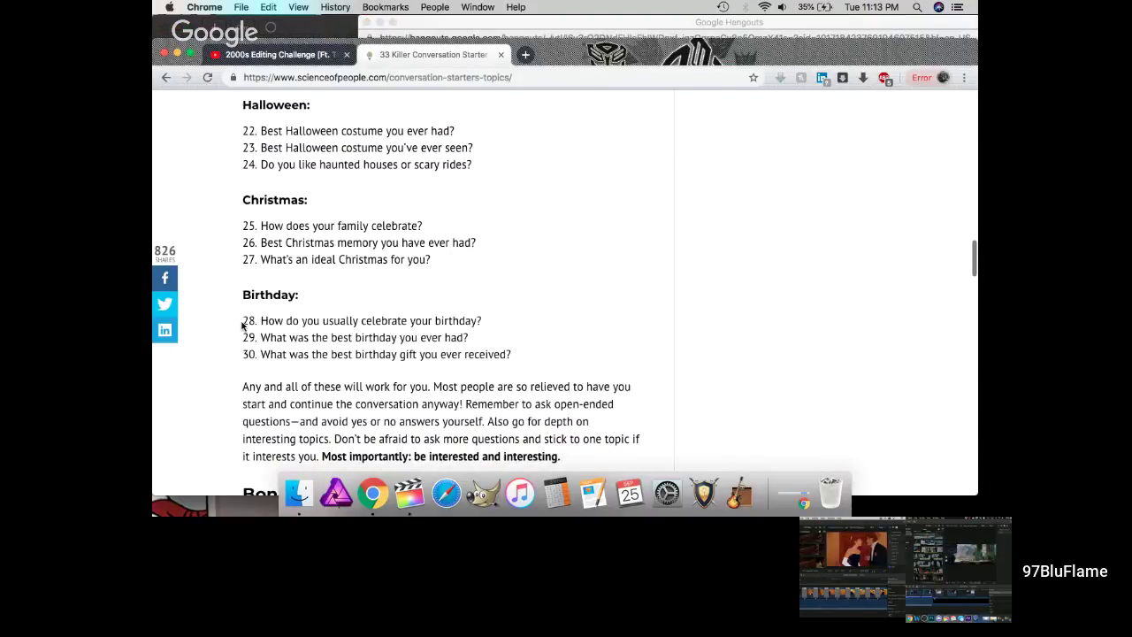
scroll(561, 291, up, 3)
scroll(560, 291, up, 7)
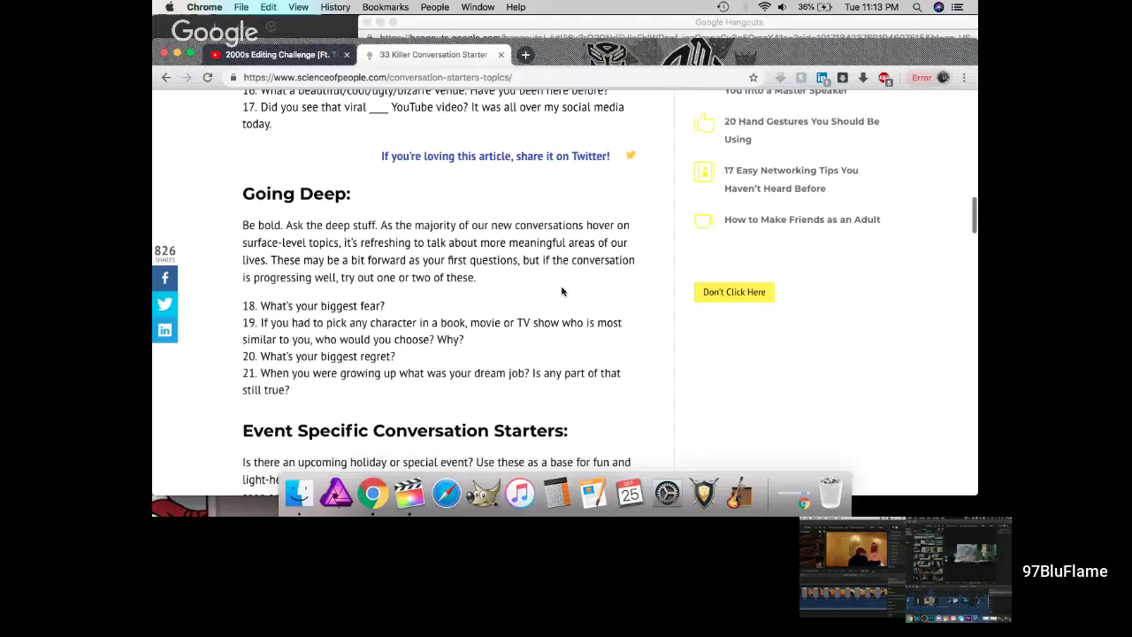
scroll(561, 291, up, 2)
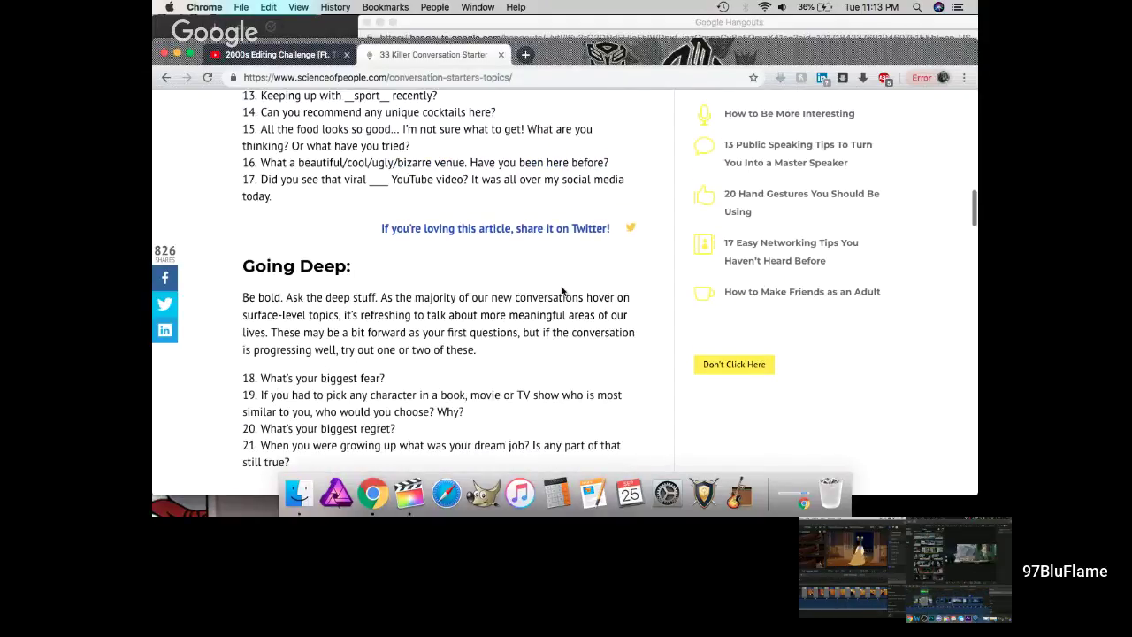
scroll(561, 291, up, 1)
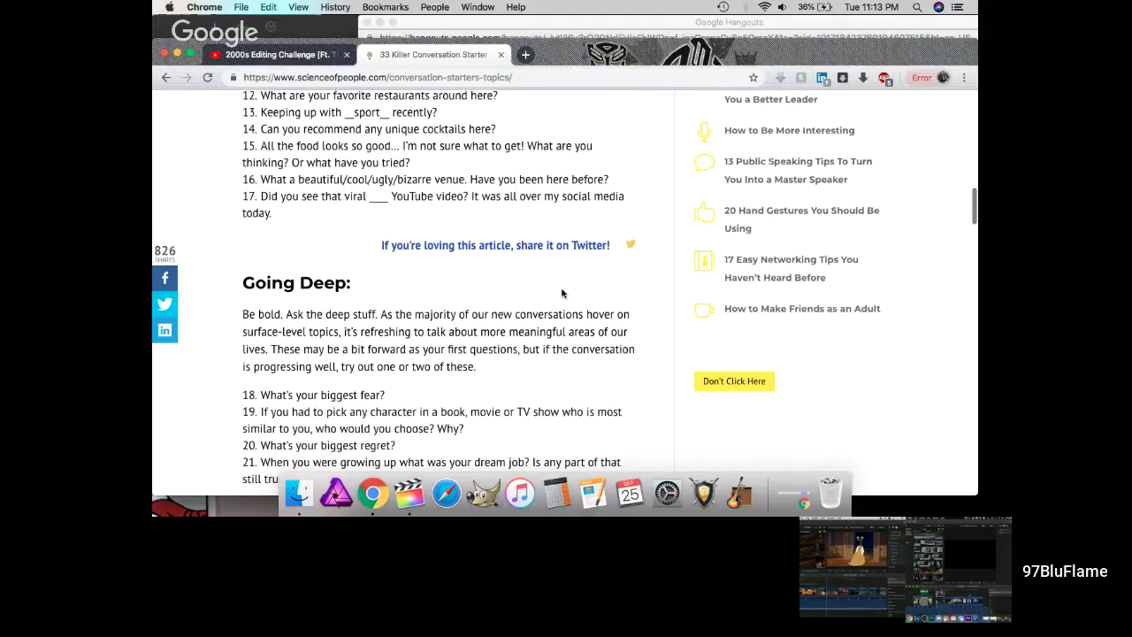
scroll(561, 293, up, 2)
scroll(561, 292, up, 2)
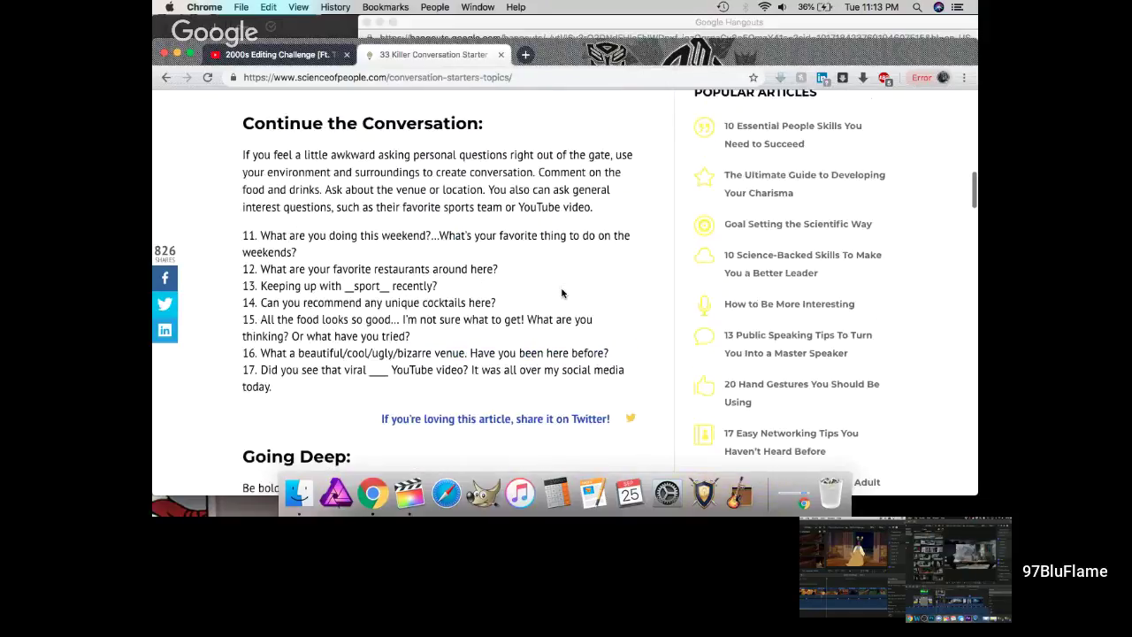
scroll(560, 293, up, 1)
scroll(561, 293, down, 1)
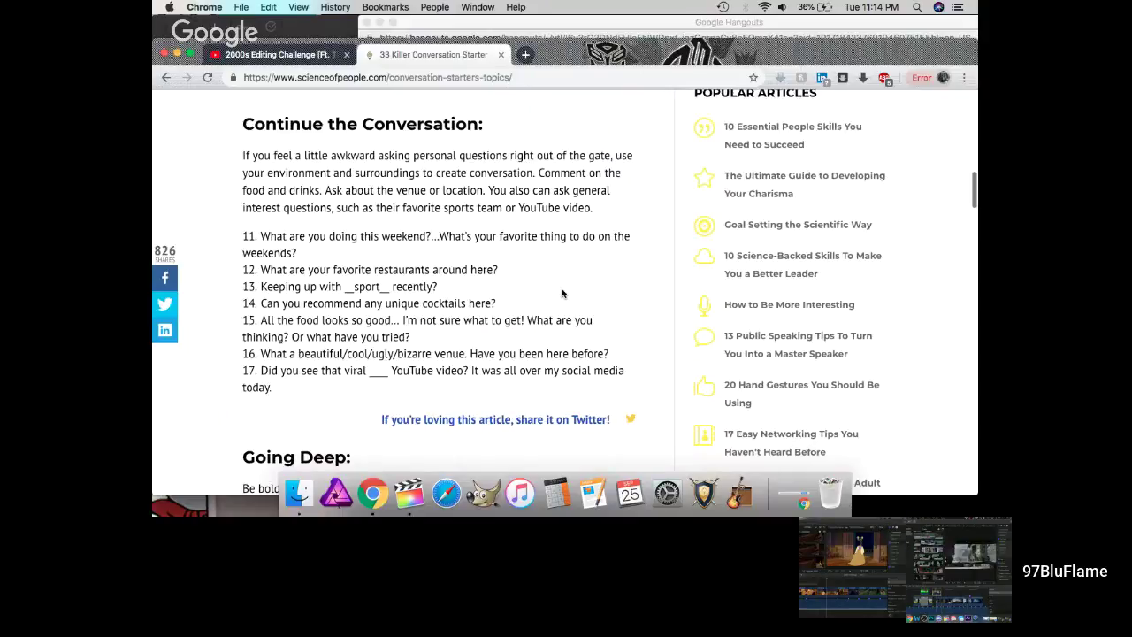
scroll(561, 293, down, 5)
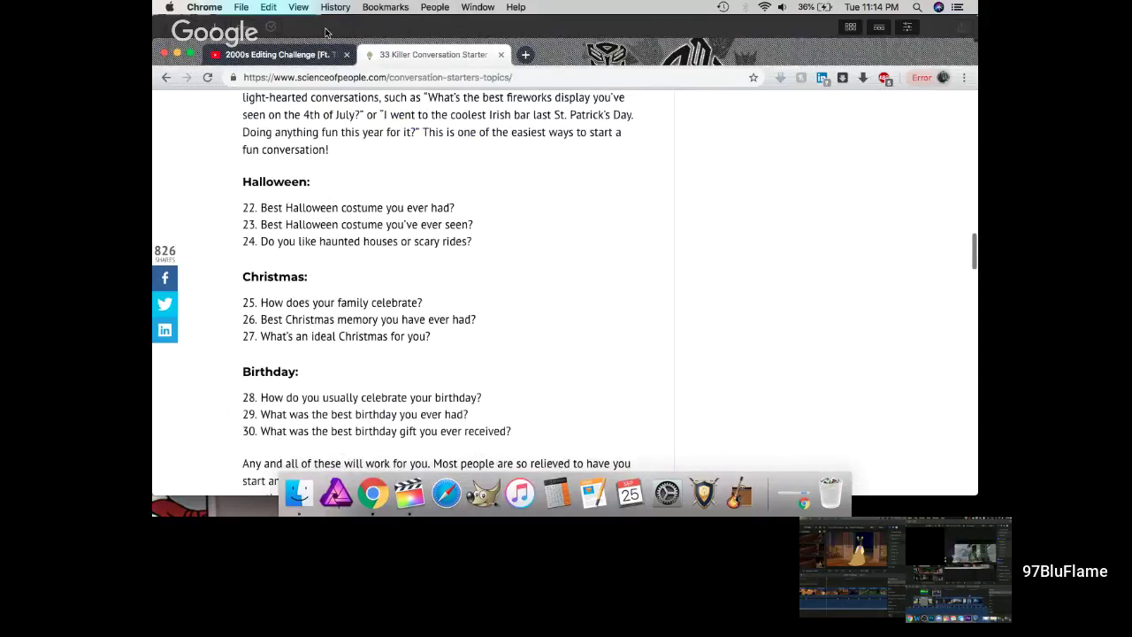
- Switch back to Final Cut Pro and add the FlashFrameX transition to the trailer clip cut at 21:31
key(super+Tab)
drag(412, 295, 409, 319)
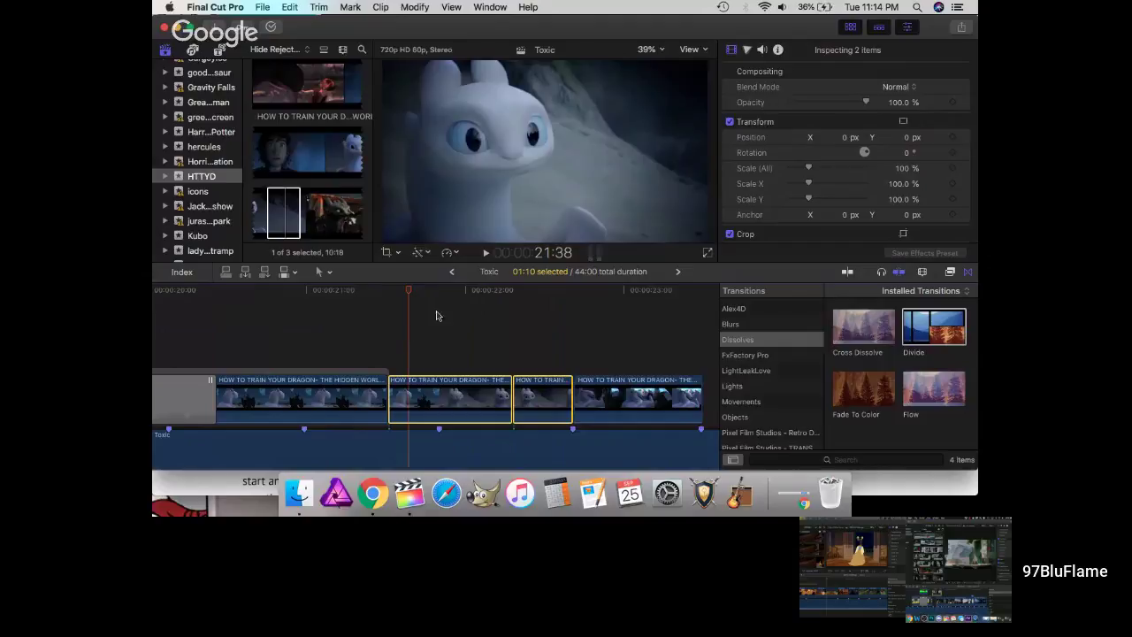
scroll(790, 435, down, 4)
click(748, 425)
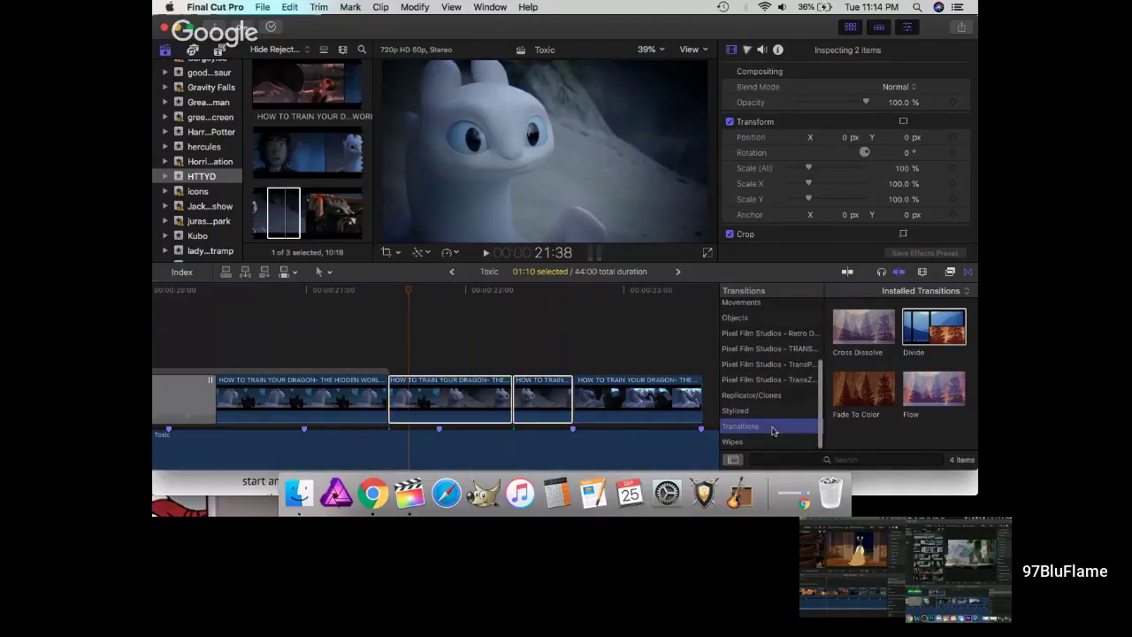
drag(874, 333, 370, 395)
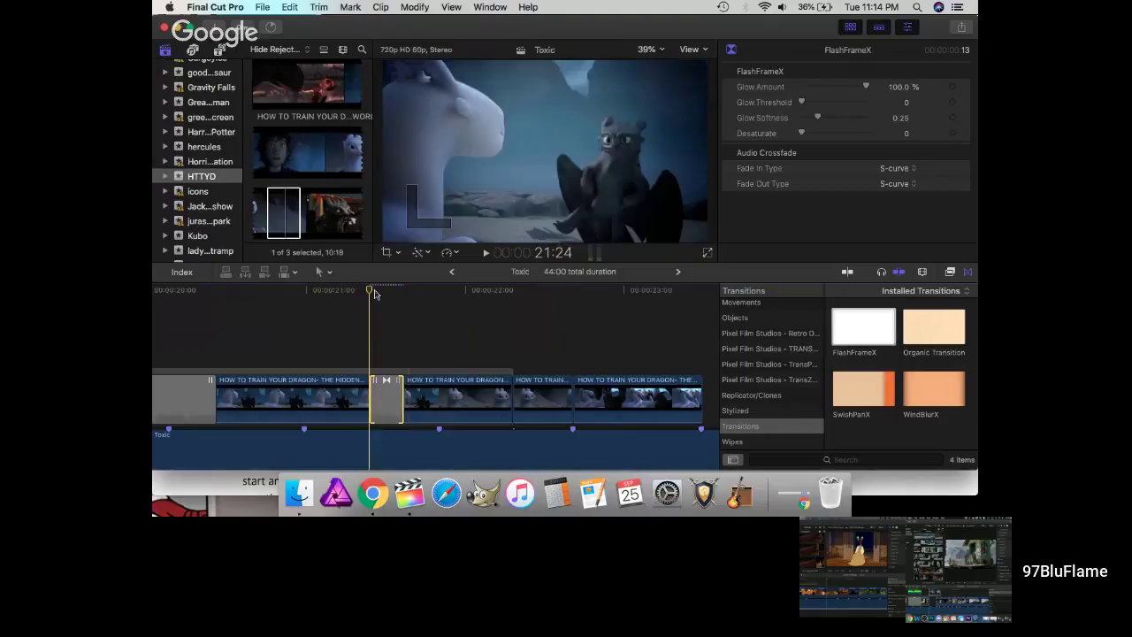
- Add the FlashFrameX transition to the trailer clip cut at about 22:41 and play it back to check the flash
key(space)
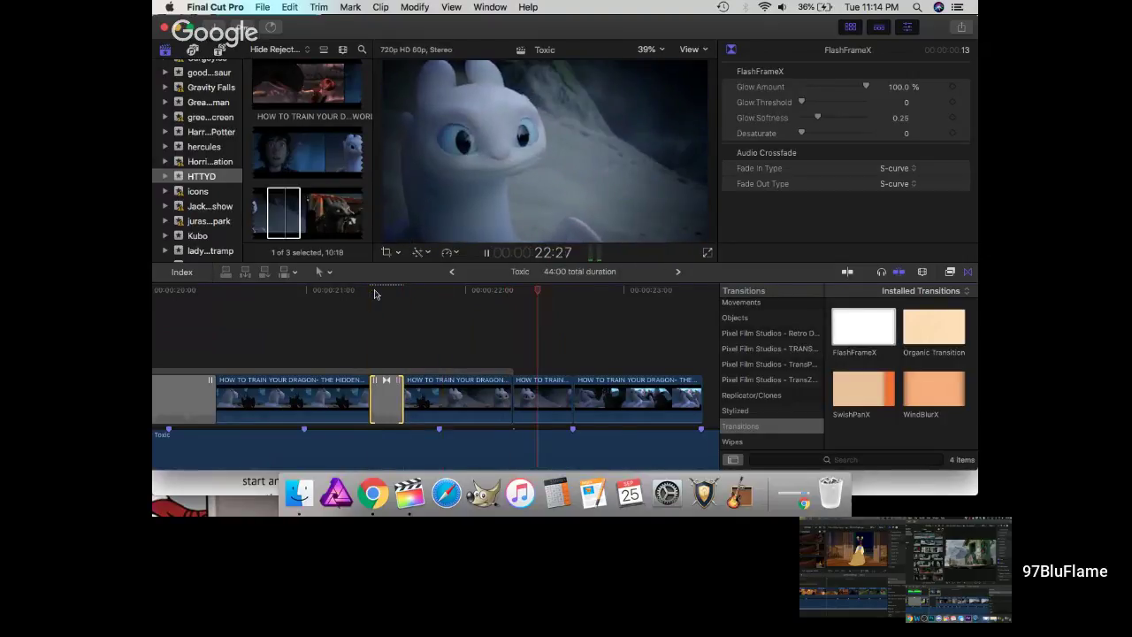
click(394, 412)
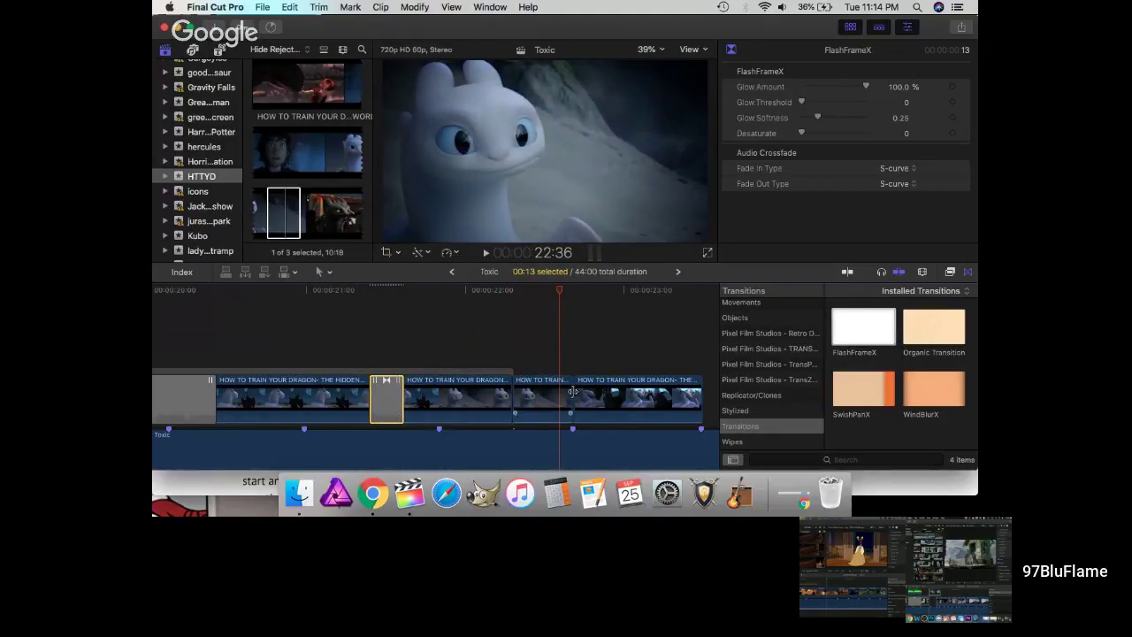
click(574, 392)
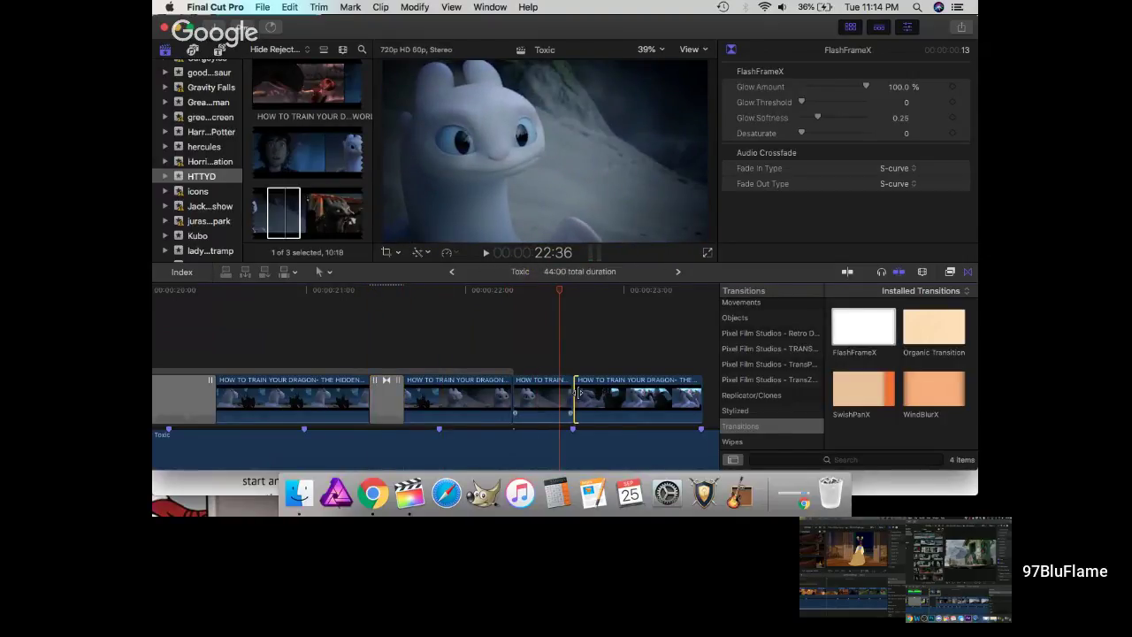
key(super+t)
click(550, 291)
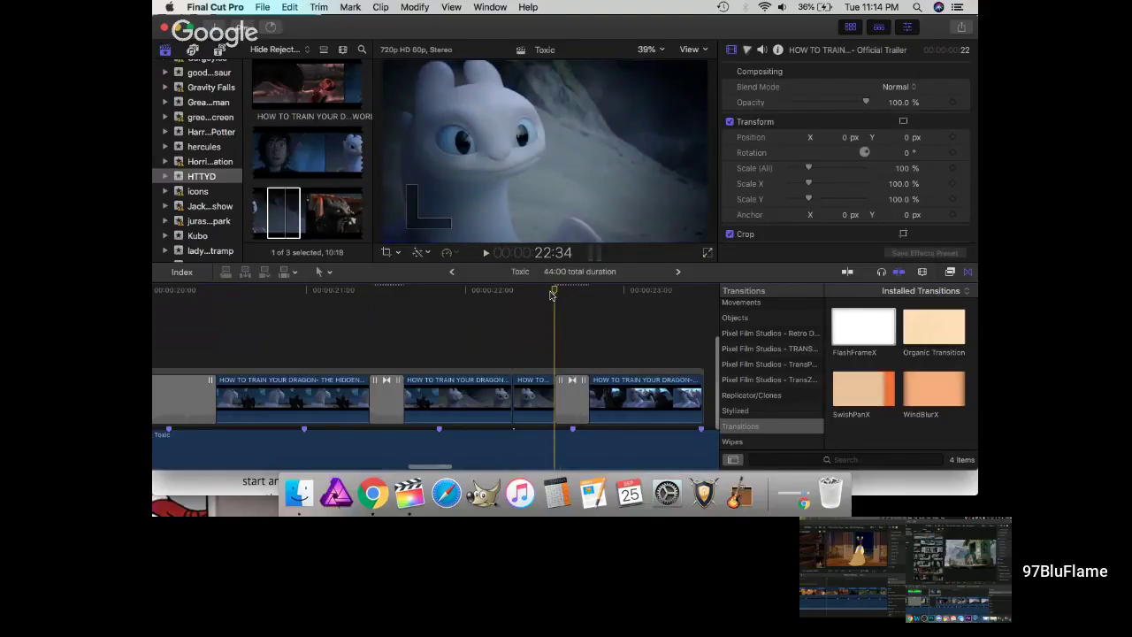
key(space)
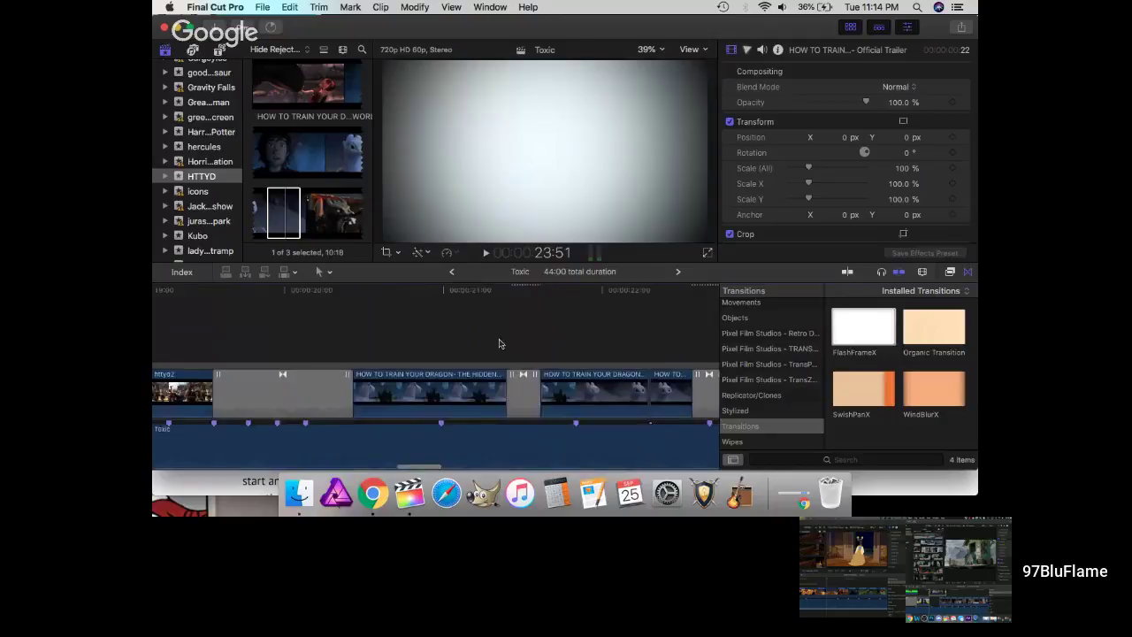
- Copy the httyd2 clip at about 19:16 as the source of its attributes
scroll(499, 344, left, 2)
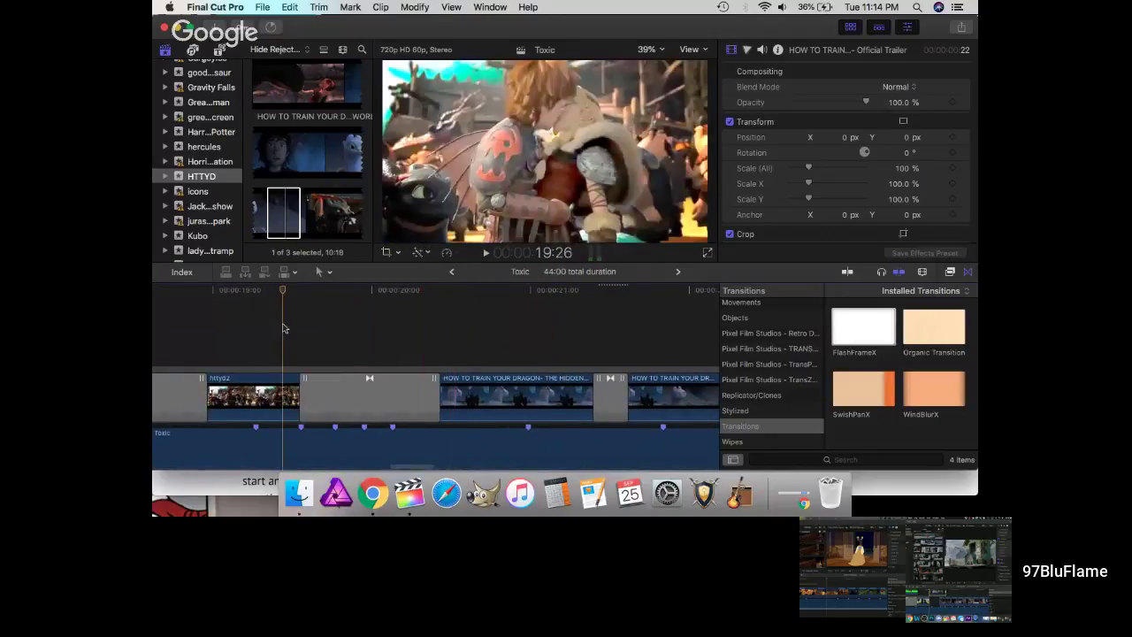
click(256, 398)
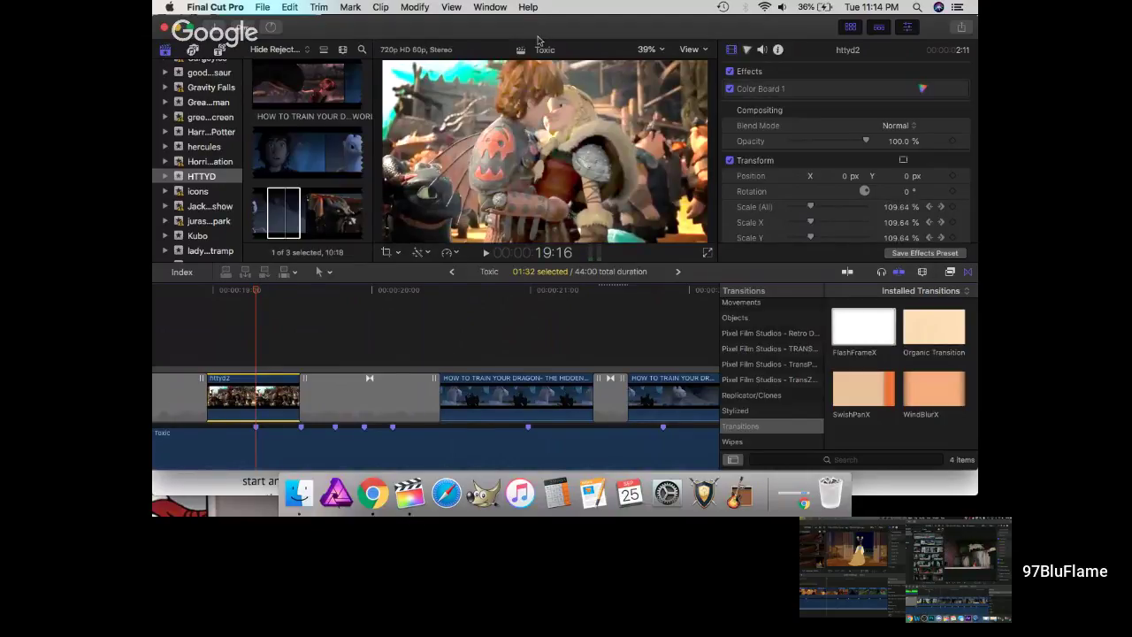
scroll(556, 371, right, 5)
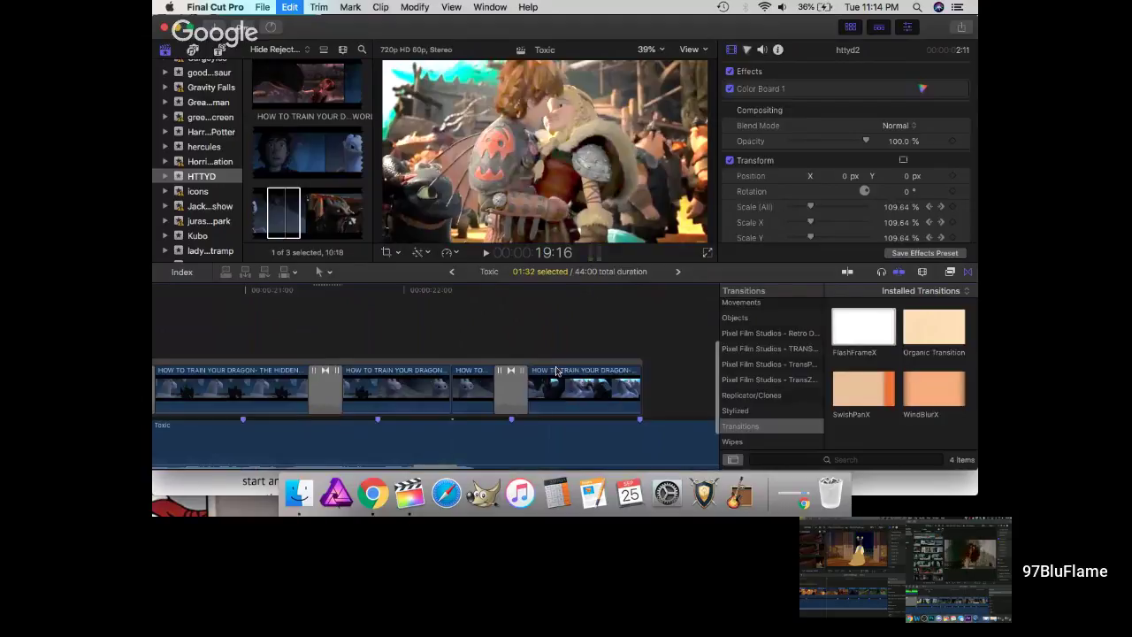
scroll(496, 353, down, 1)
- Paste the httyd2 clip's Color Board 1, Scale and Volume attributes onto the last four trailer clips, with Stretch to Fit keyframe timing
click(529, 290)
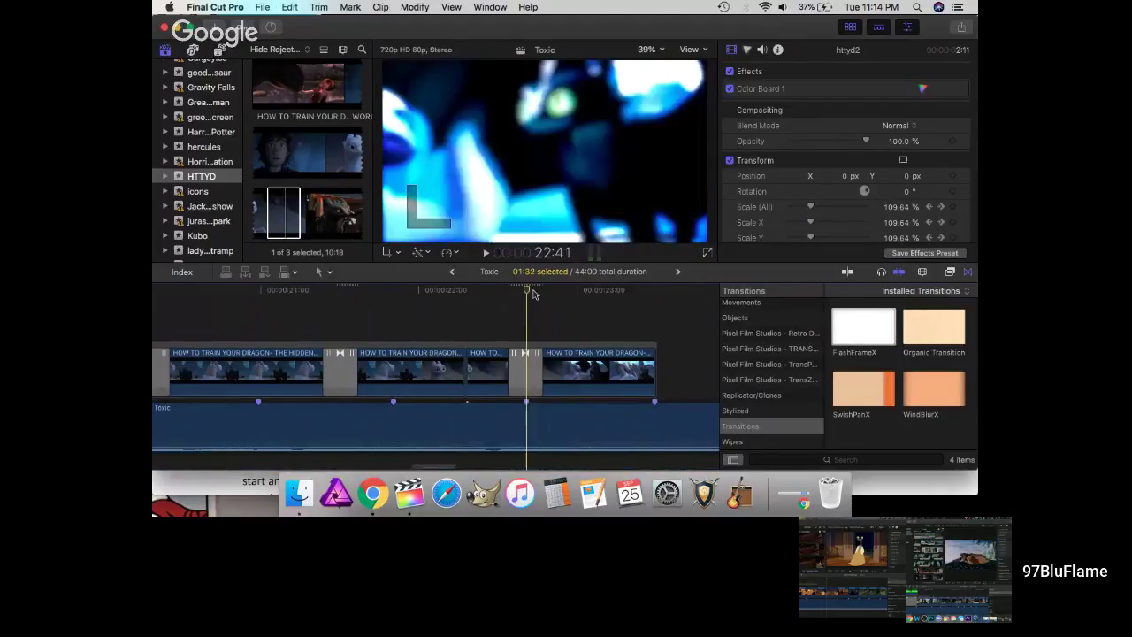
mouse_move(528, 293)
mouse_down()
mouse_move(515, 297)
mouse_move(536, 296)
mouse_up()
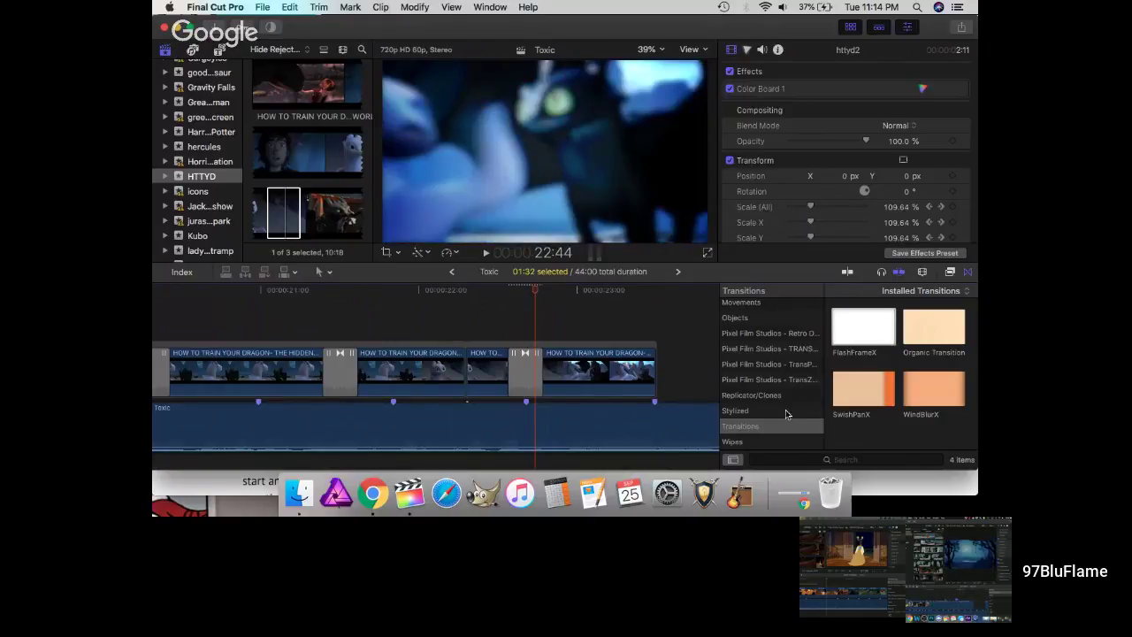
scroll(786, 415, down, 1)
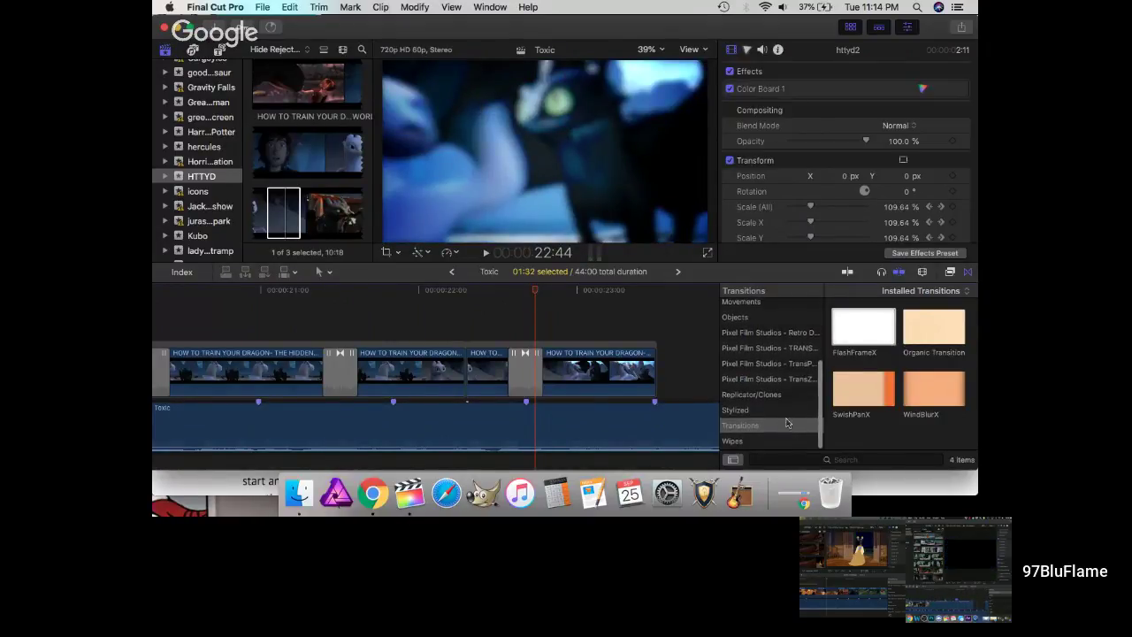
drag(528, 293, 262, 297)
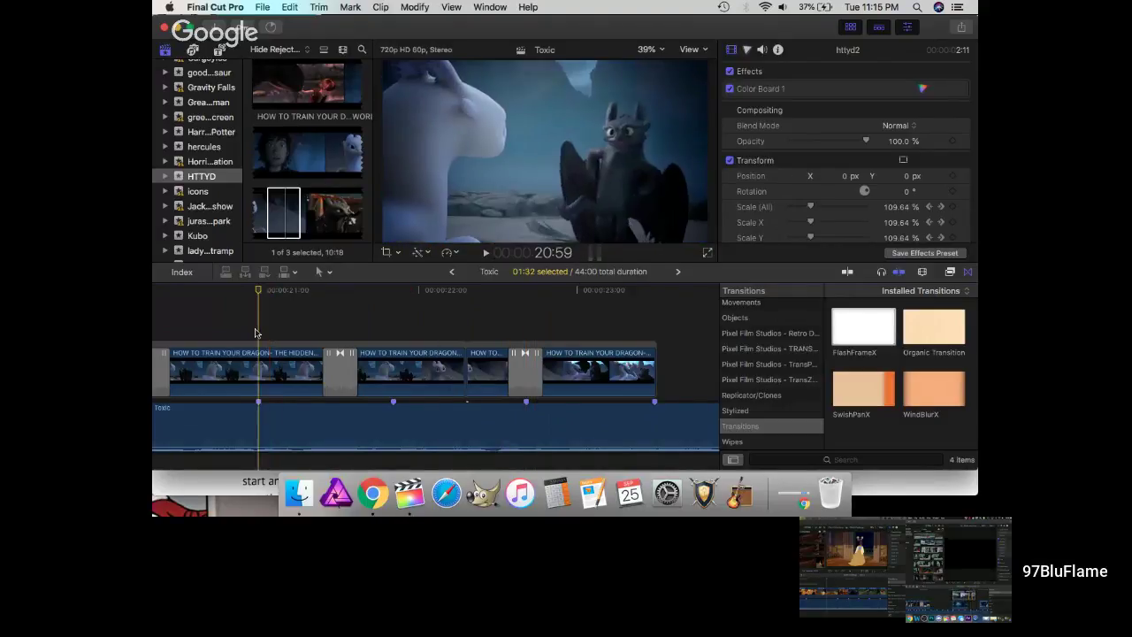
scroll(256, 327, left, 5)
scroll(481, 346, right, 5)
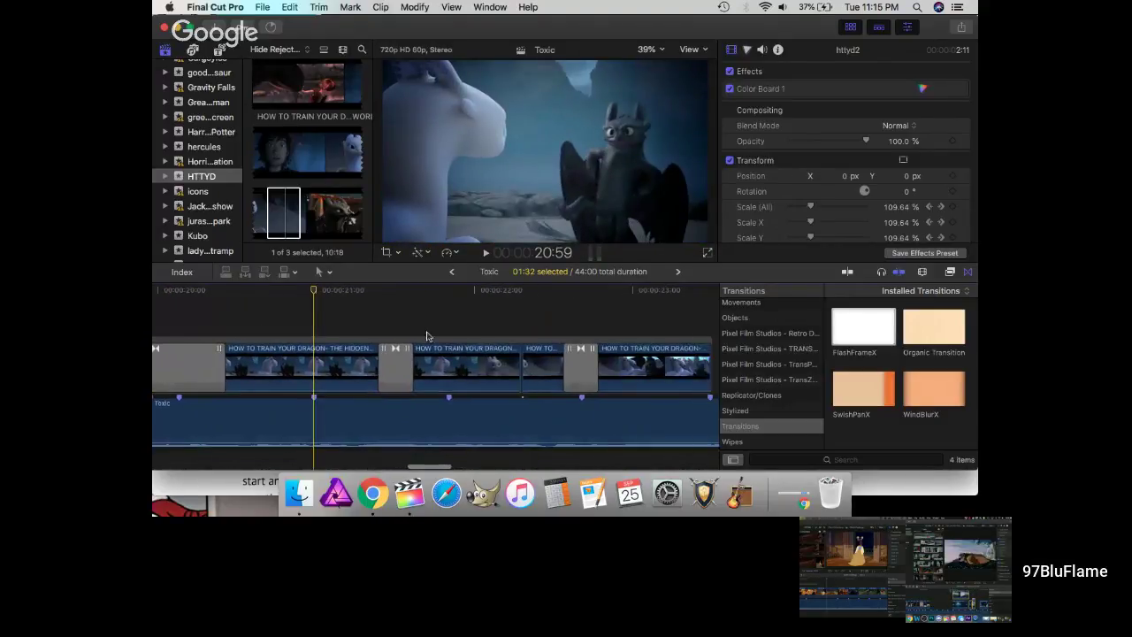
drag(357, 325, 647, 379)
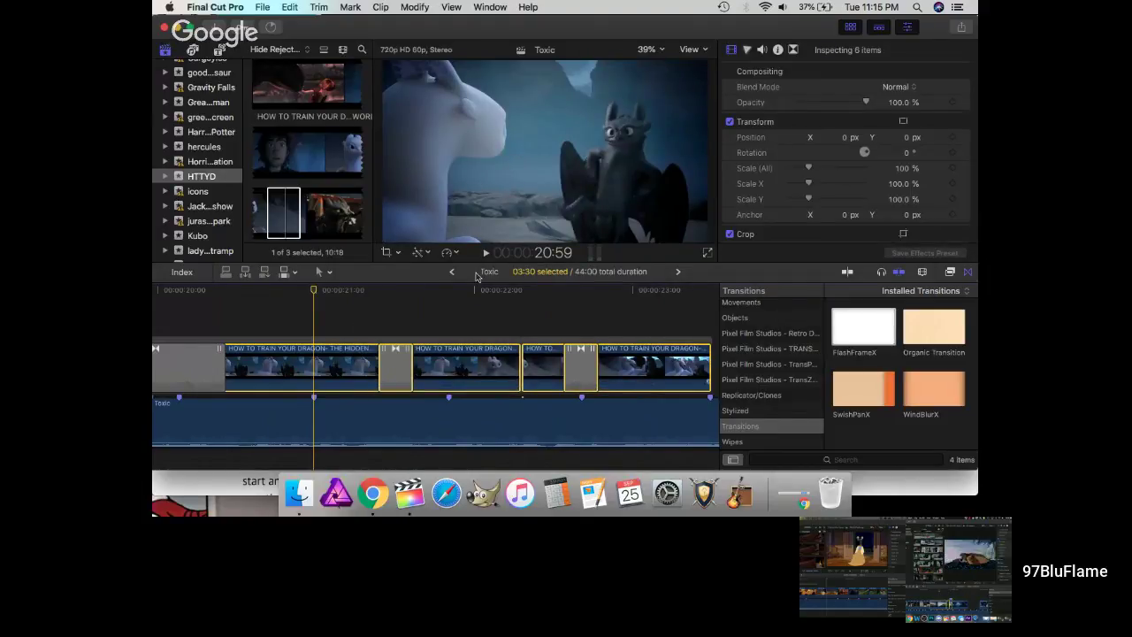
key(shift+super+v)
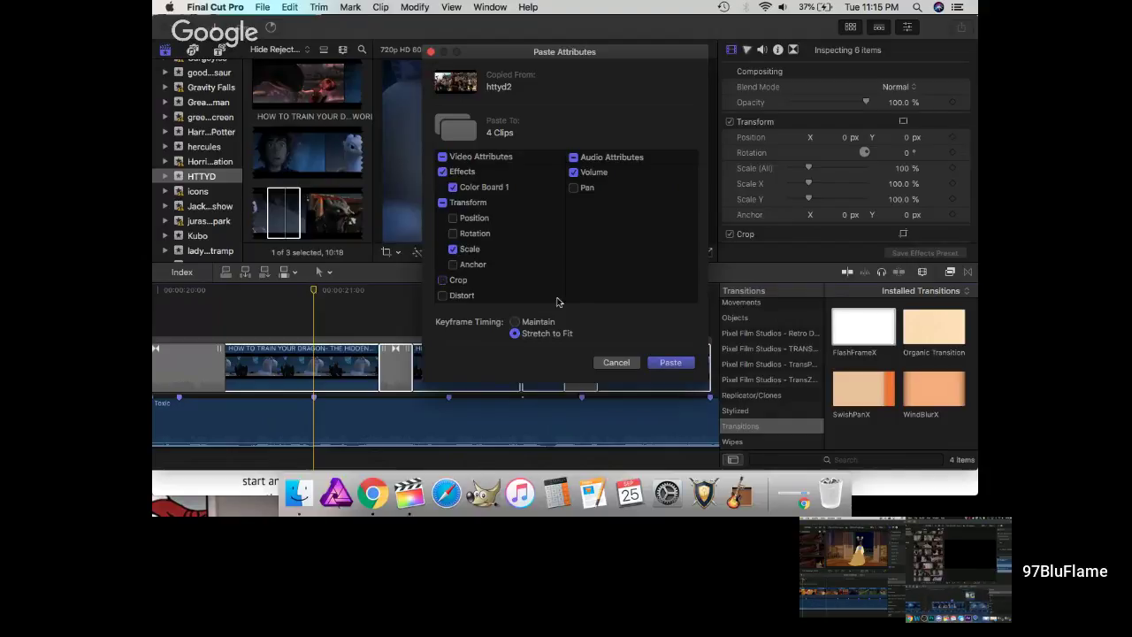
click(671, 363)
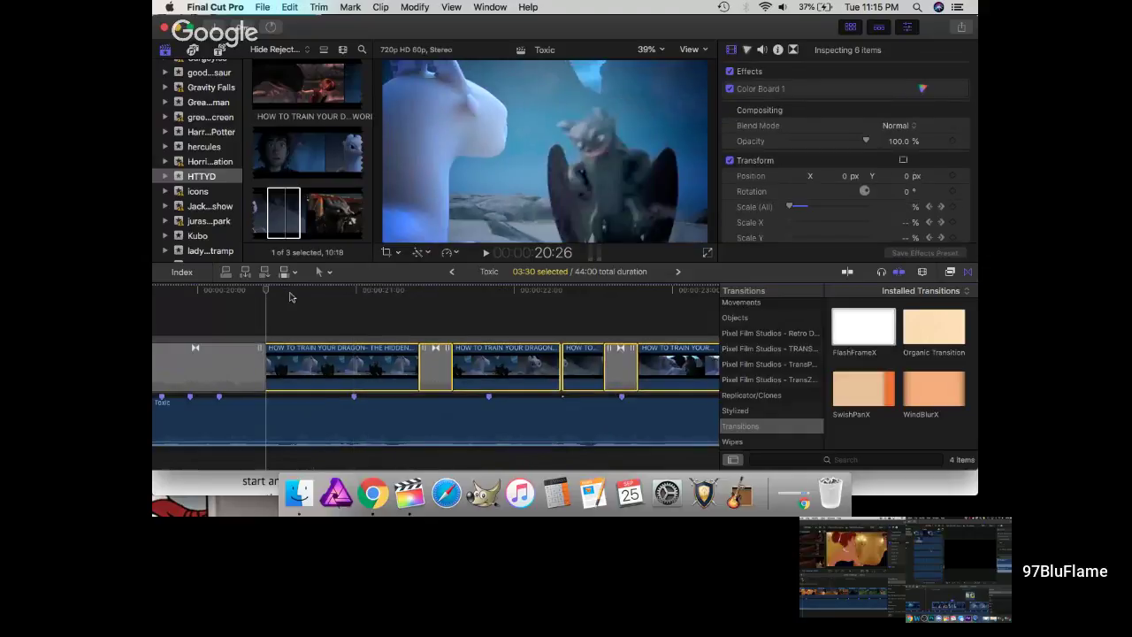
- Play the trailer clips from about 20:26 to 23:32 and inspect the scaling at the plain cut near 22:18
key(space)
scroll(430, 322, right, 2)
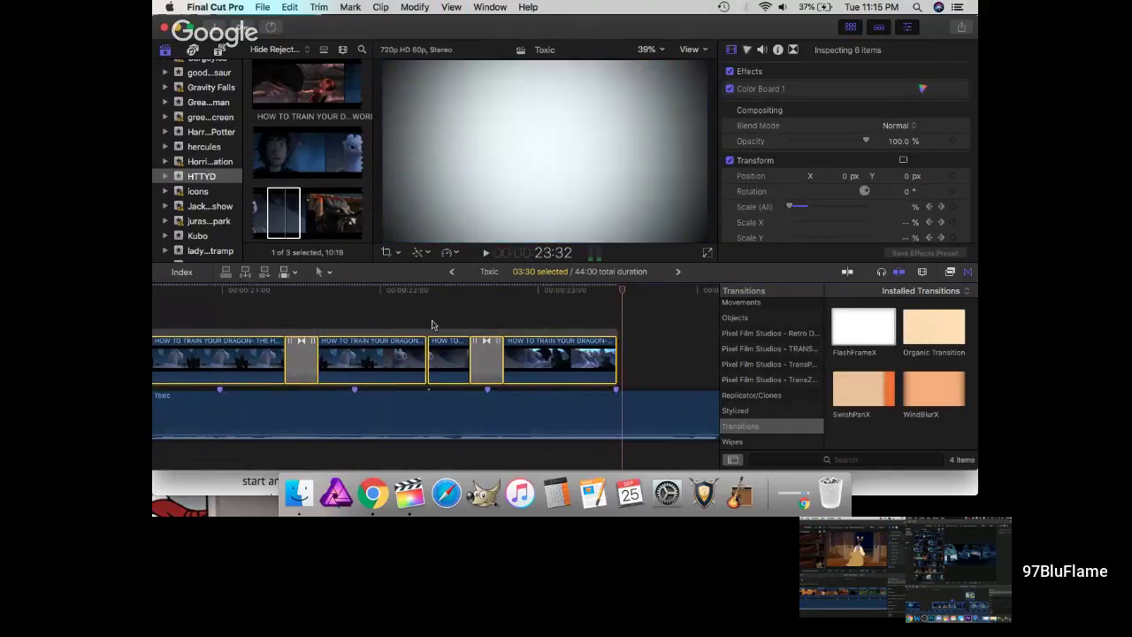
click(443, 292)
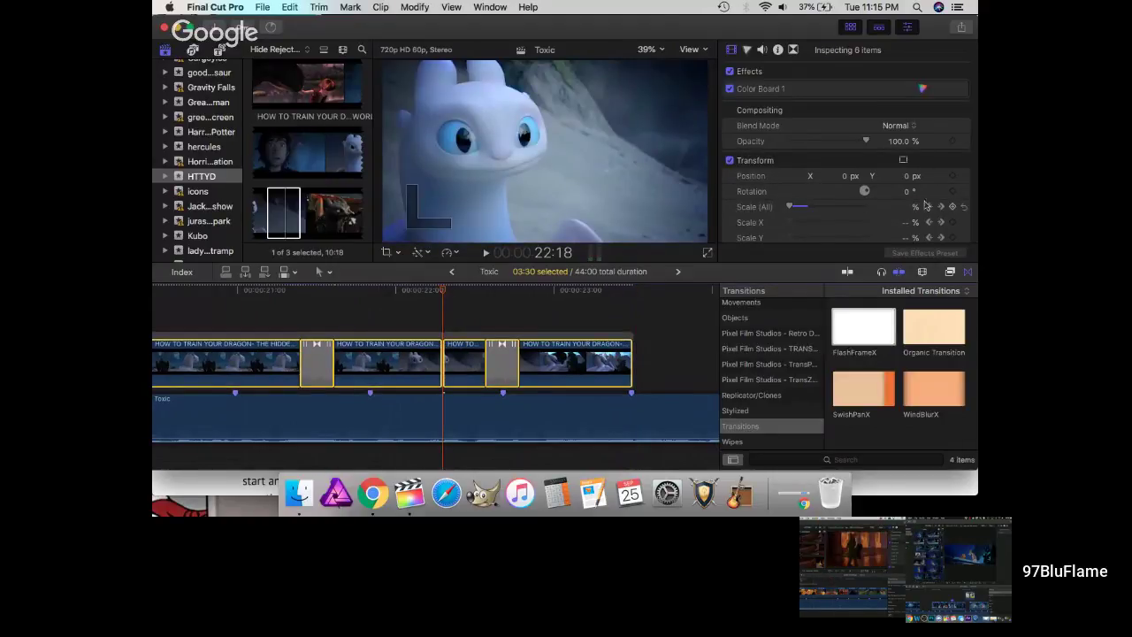
scroll(927, 204, down, 4)
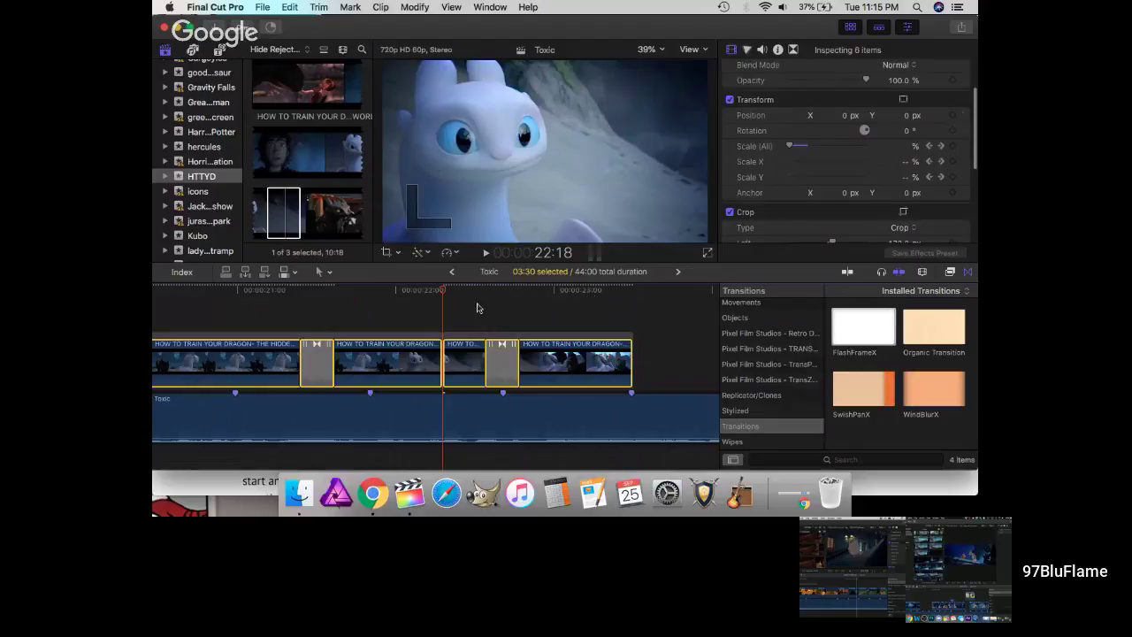
click(435, 354)
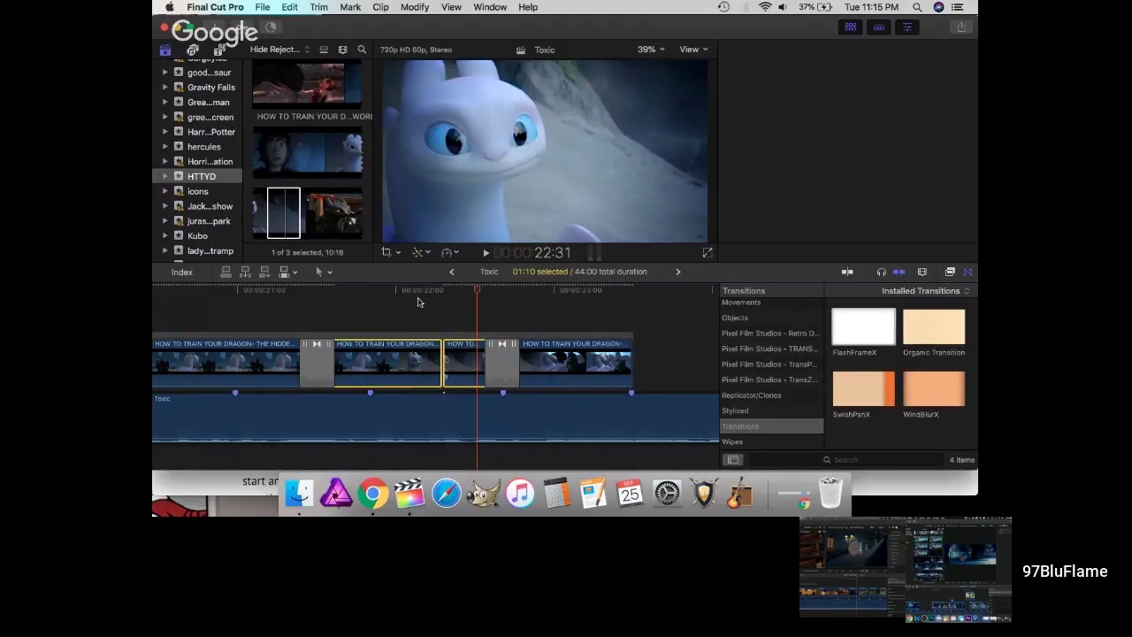
click(418, 354)
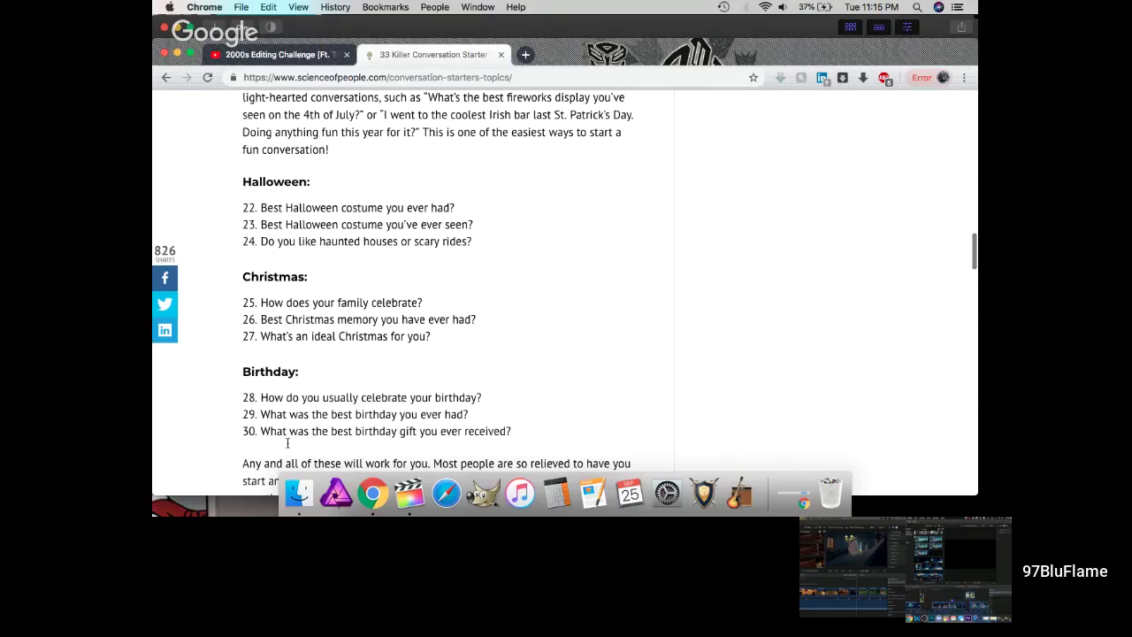
- Switch to Chrome and read the conversation starters article from the Halloween questions to the Bonus: Funny Pick-Up Lines section
click(250, 484)
scroll(559, 262, down, 1)
scroll(559, 262, down, 3)
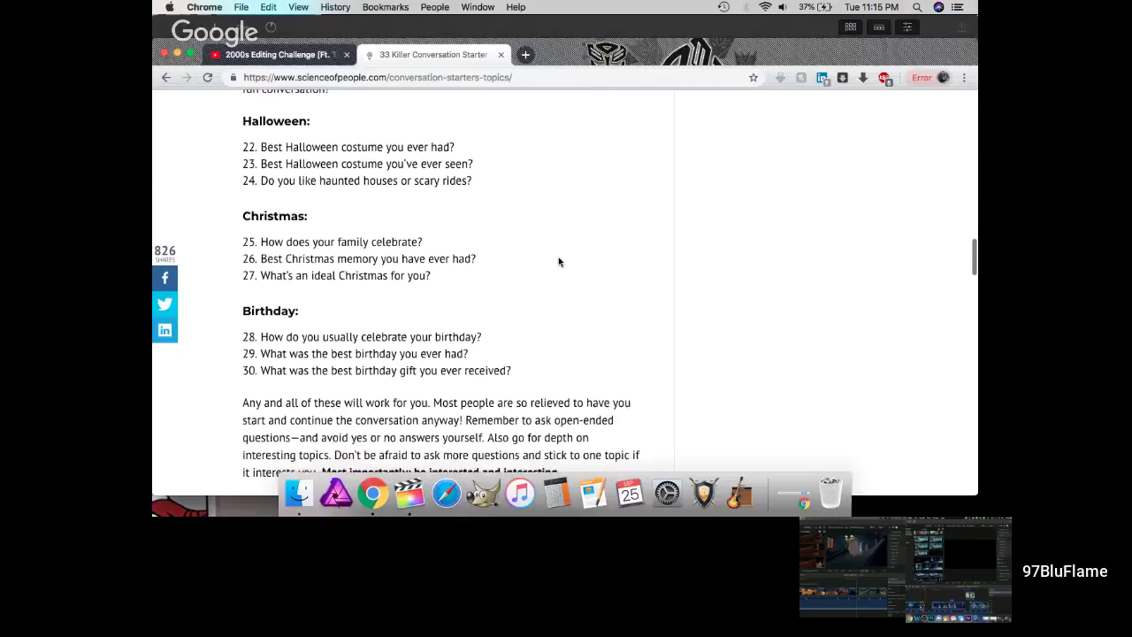
scroll(559, 262, down, 1)
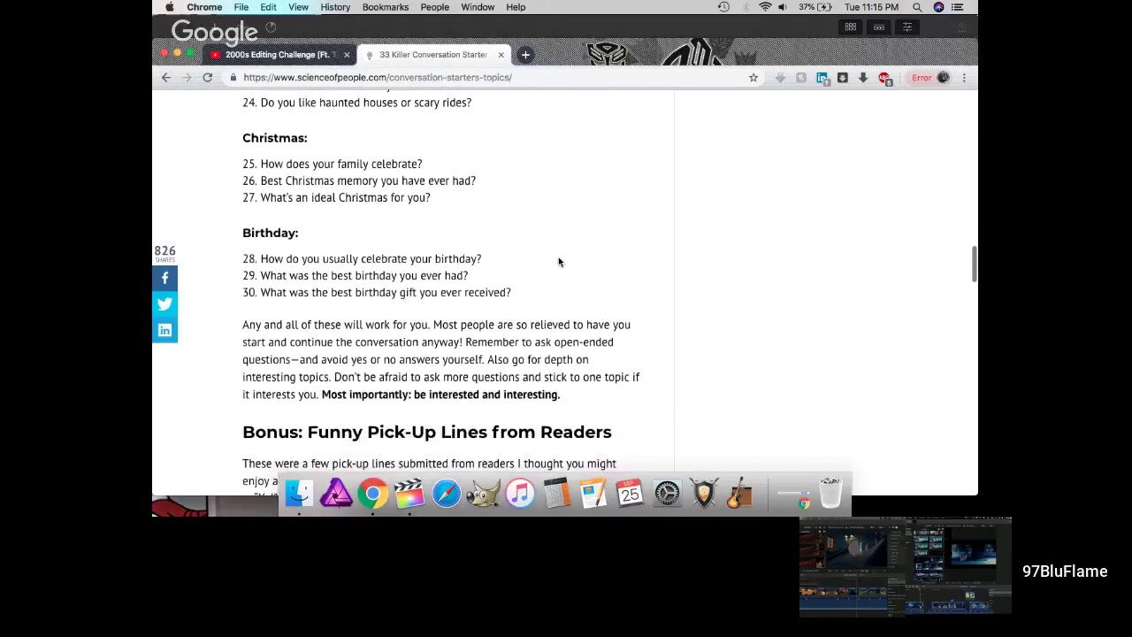
- Switch back to Final Cut Pro and select the two trailer clips on either side of the plain cut near 22:18
key(super+Tab)
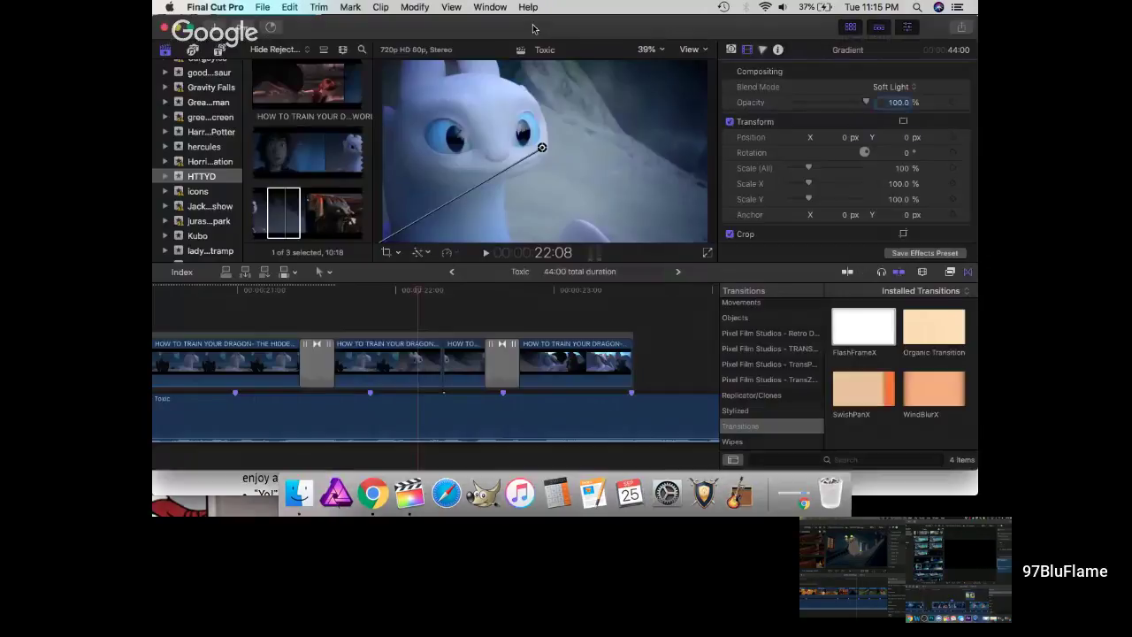
drag(410, 337, 473, 379)
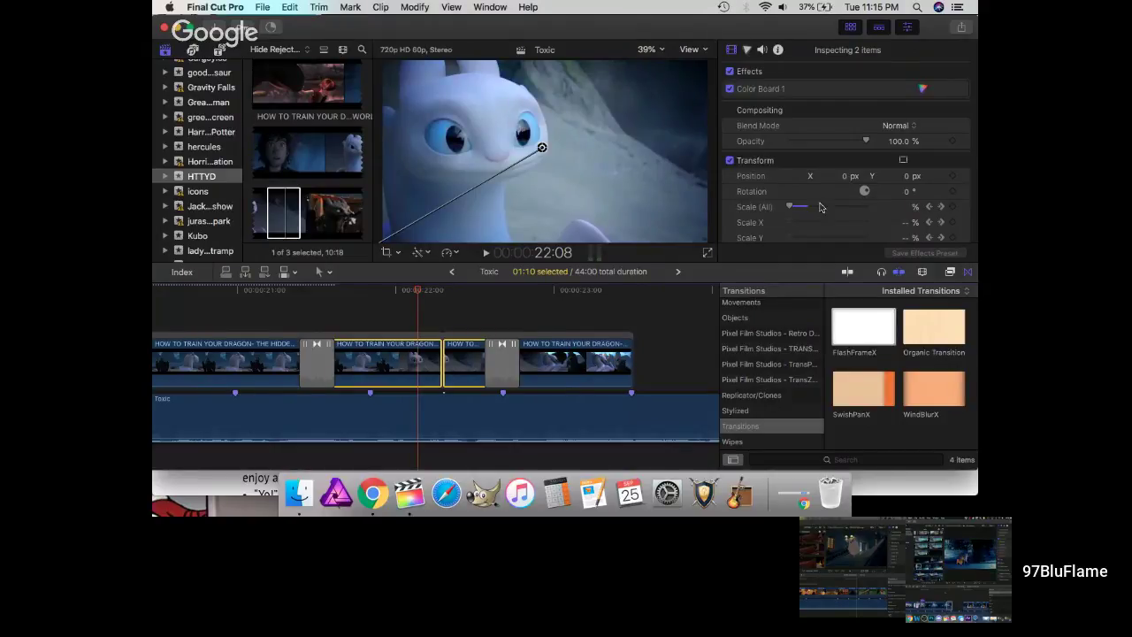
- Switch to Chrome and check the YouTube live chat and the Google Hangouts broadcast window
click(373, 497)
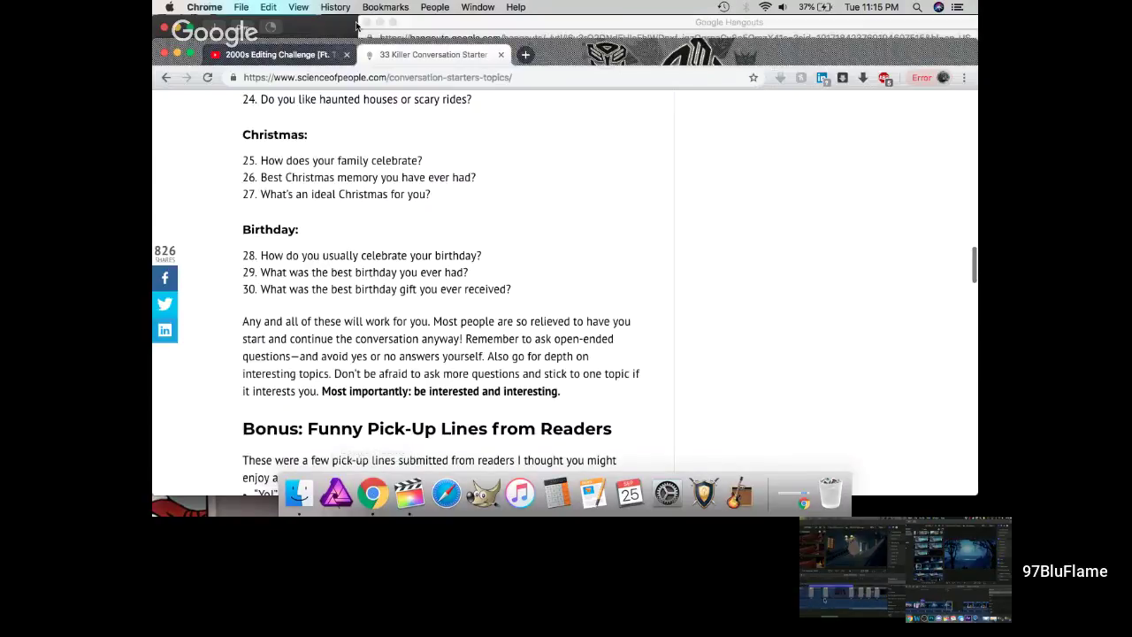
click(279, 54)
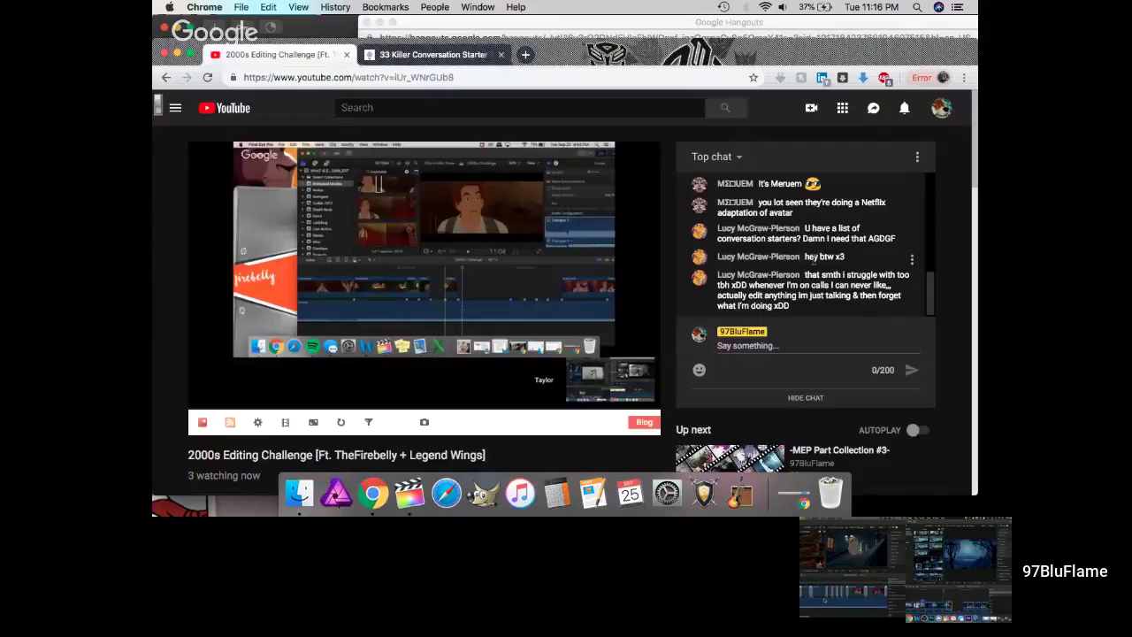
click(364, 32)
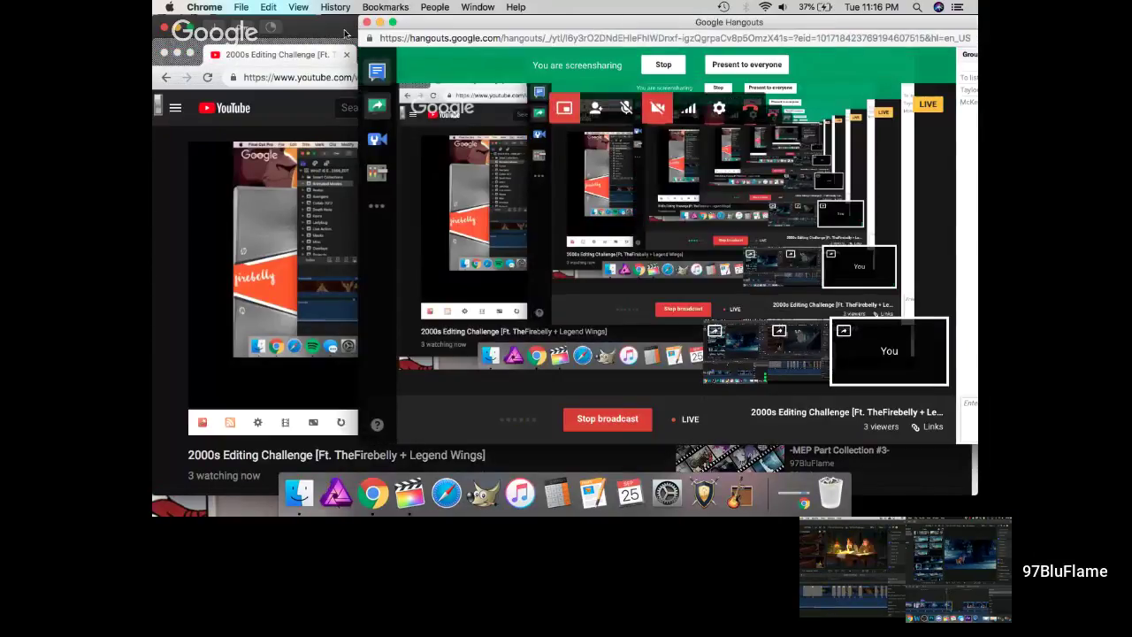
- Return to Final Cut Pro and reset the Scale parameter of the two selected trailer clips to 100%
key(super+Tab)
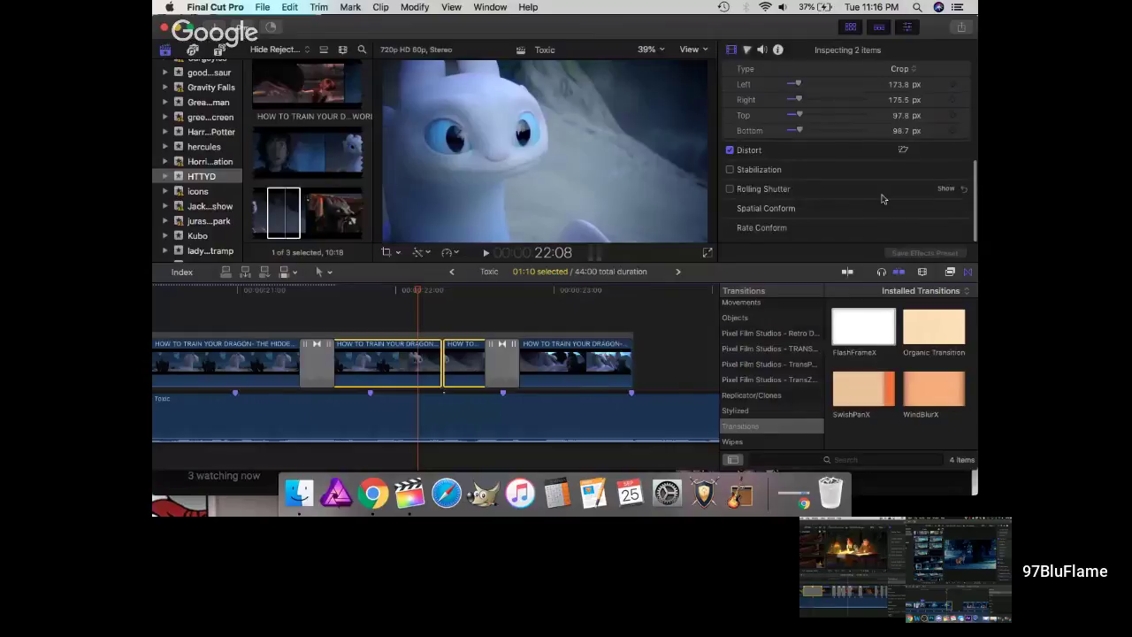
scroll(882, 198, down, 3)
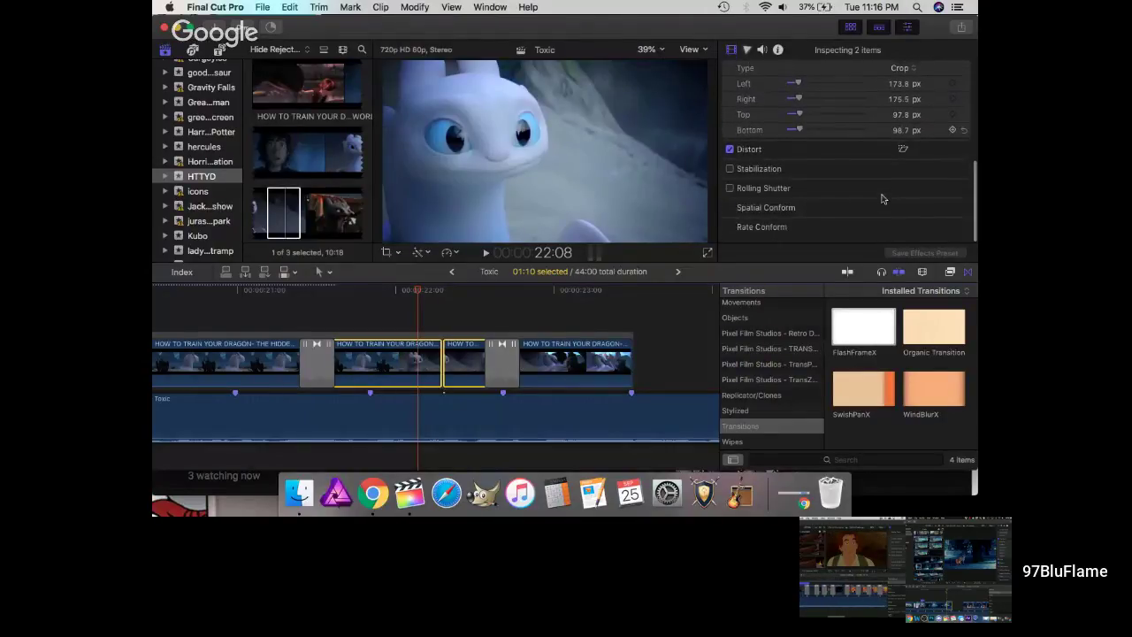
scroll(882, 198, up, 5)
scroll(882, 217, up, 5)
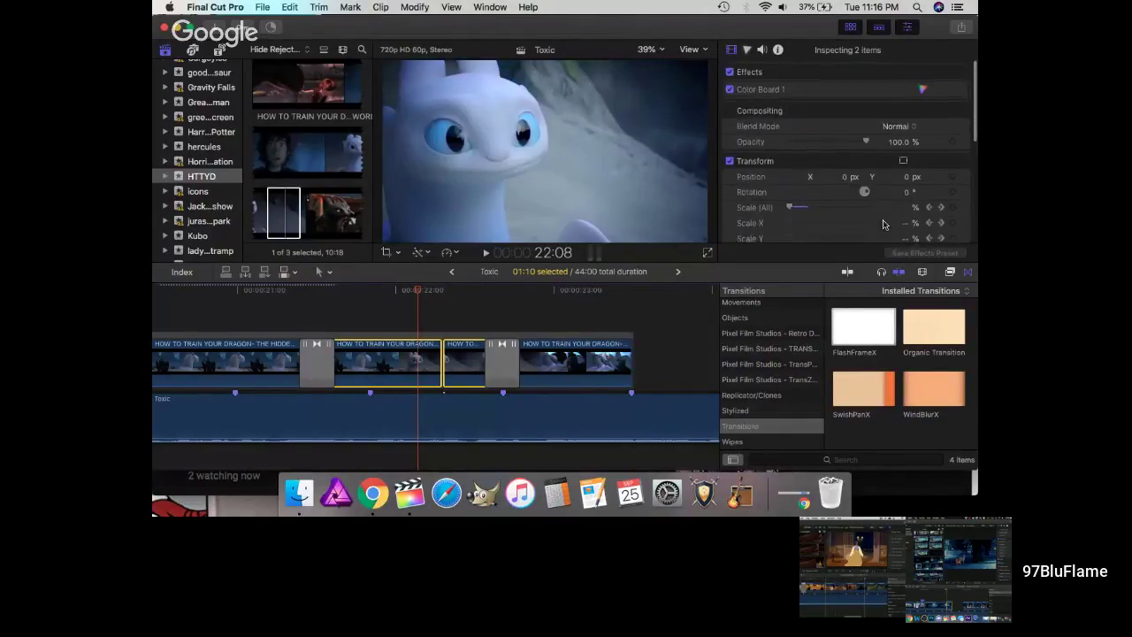
scroll(937, 199, down, 1)
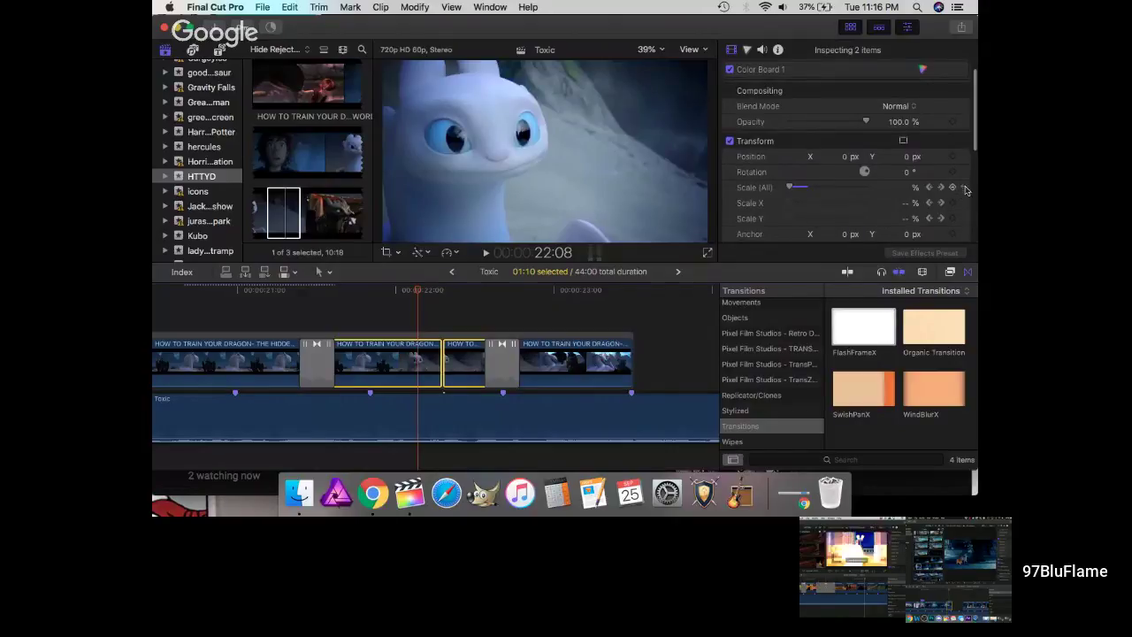
click(965, 189)
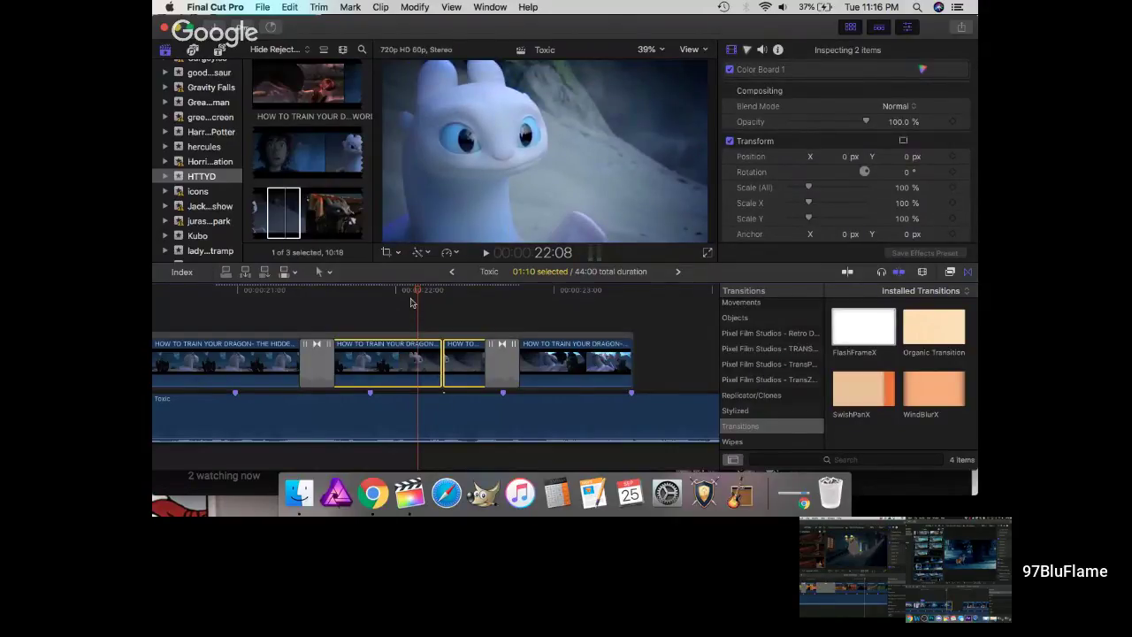
- Combine the two selected trailer clips near 22:18 into a compound clip in the fox and the hound event
drag(463, 322, 421, 365)
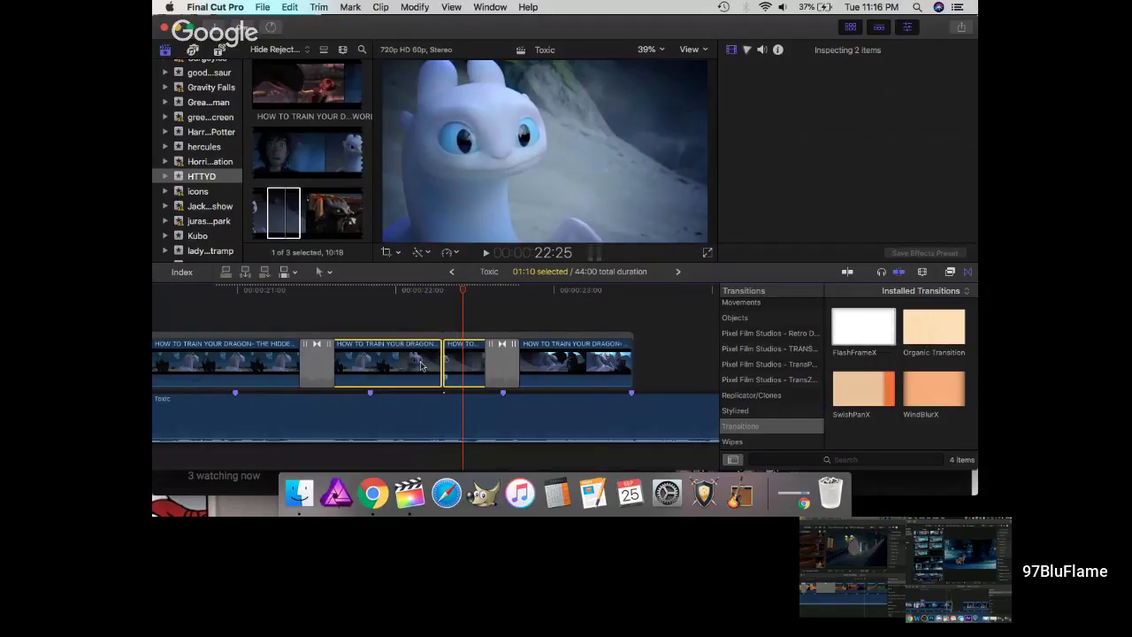
right_click(423, 353)
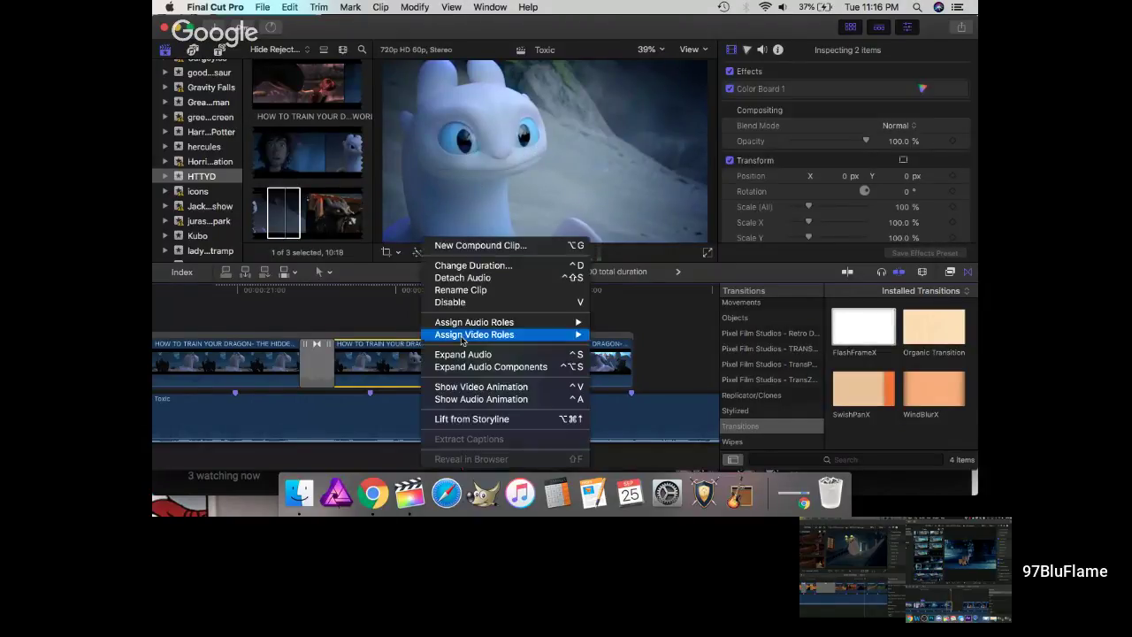
click(469, 278)
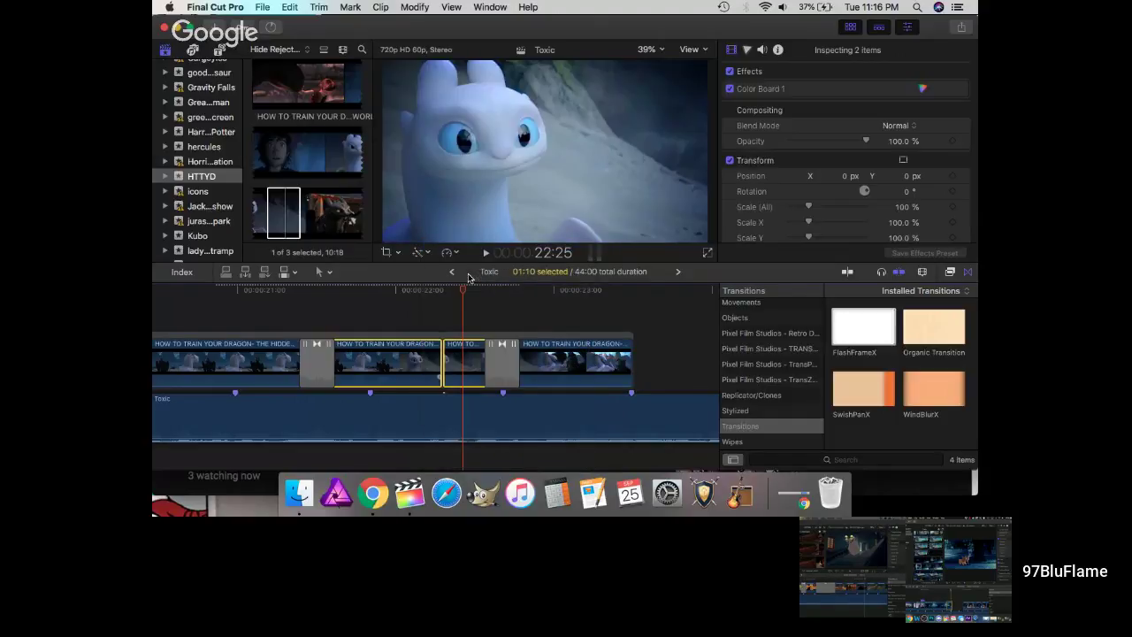
key(alt+g)
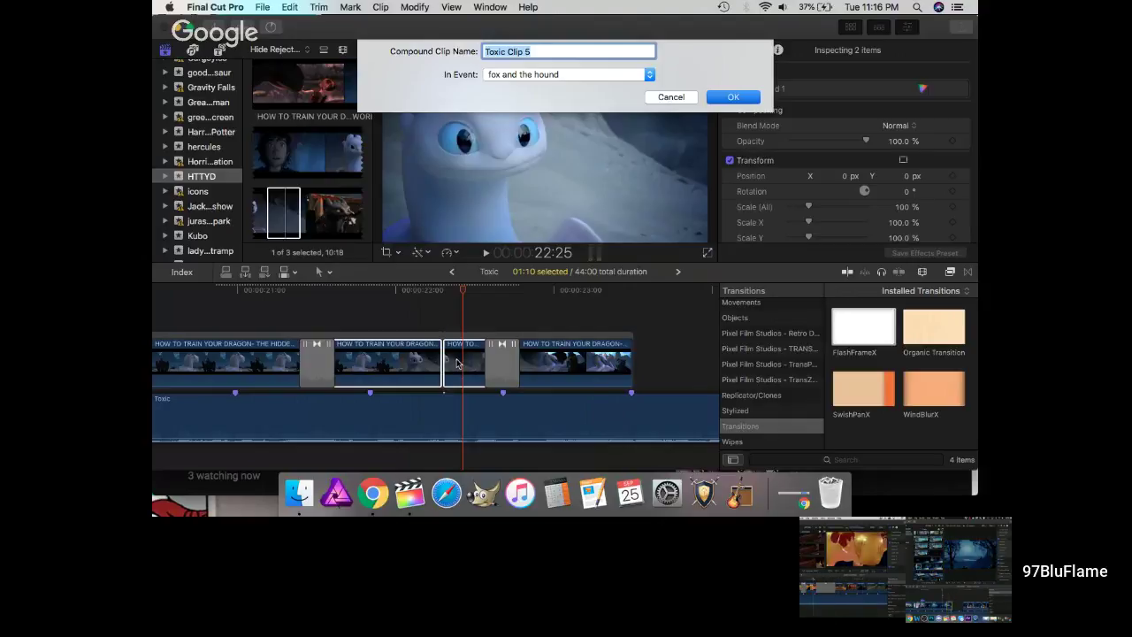
key(Escape)
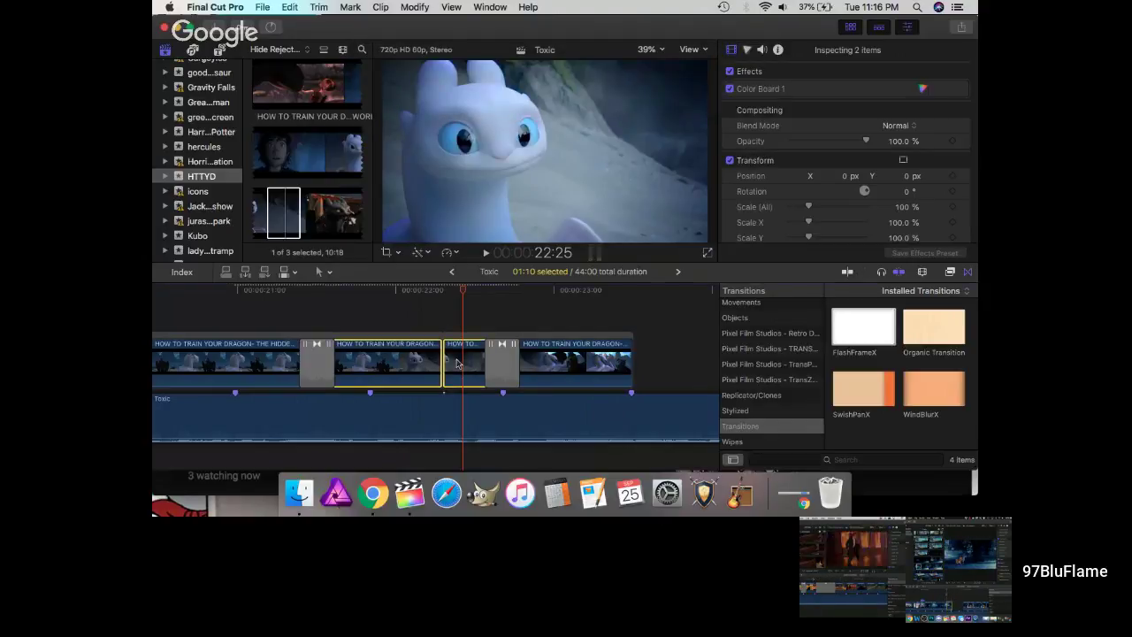
key(alt+g)
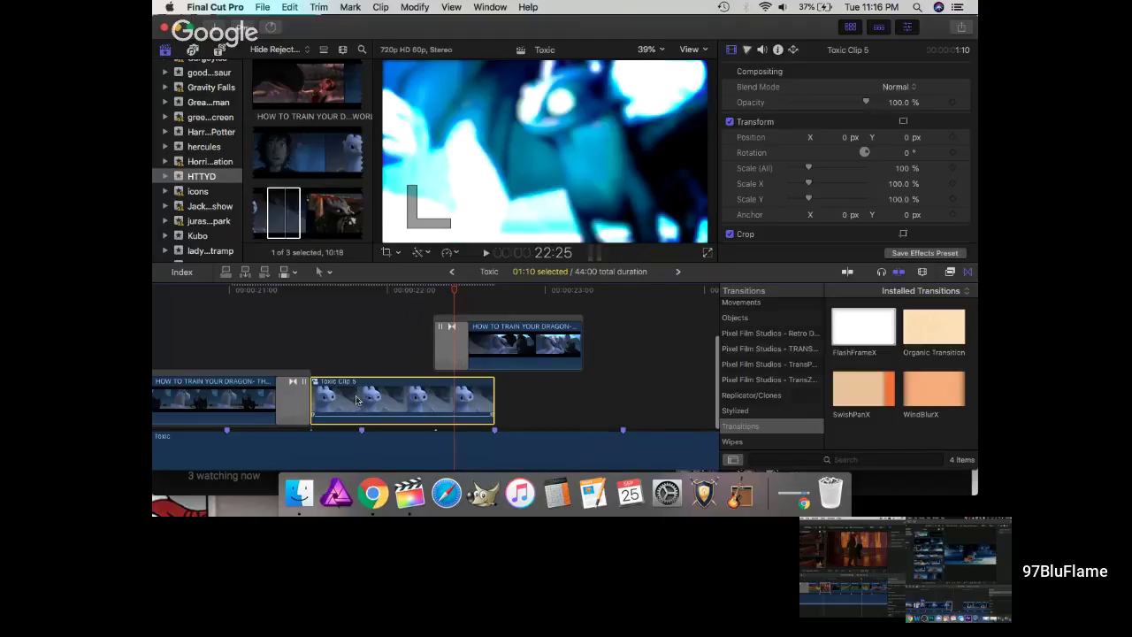
- Rejoin the compound clip with the preceding transition, attach the following transition and trailer clip to its end, and play the section from 21:18
drag(335, 396, 308, 393)
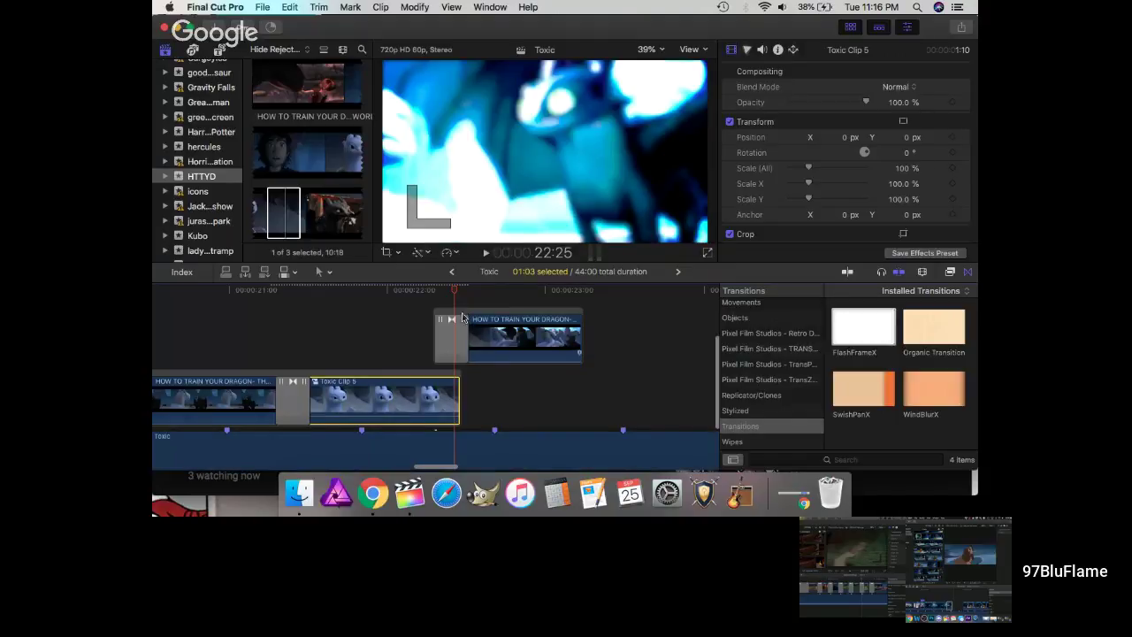
drag(460, 318, 455, 382)
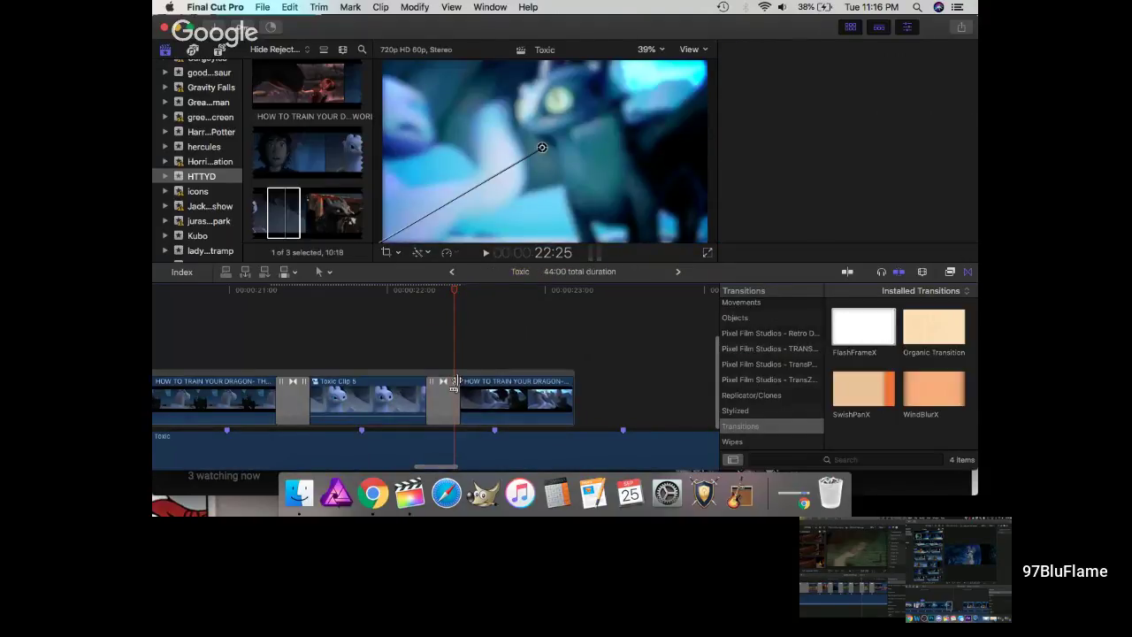
click(426, 292)
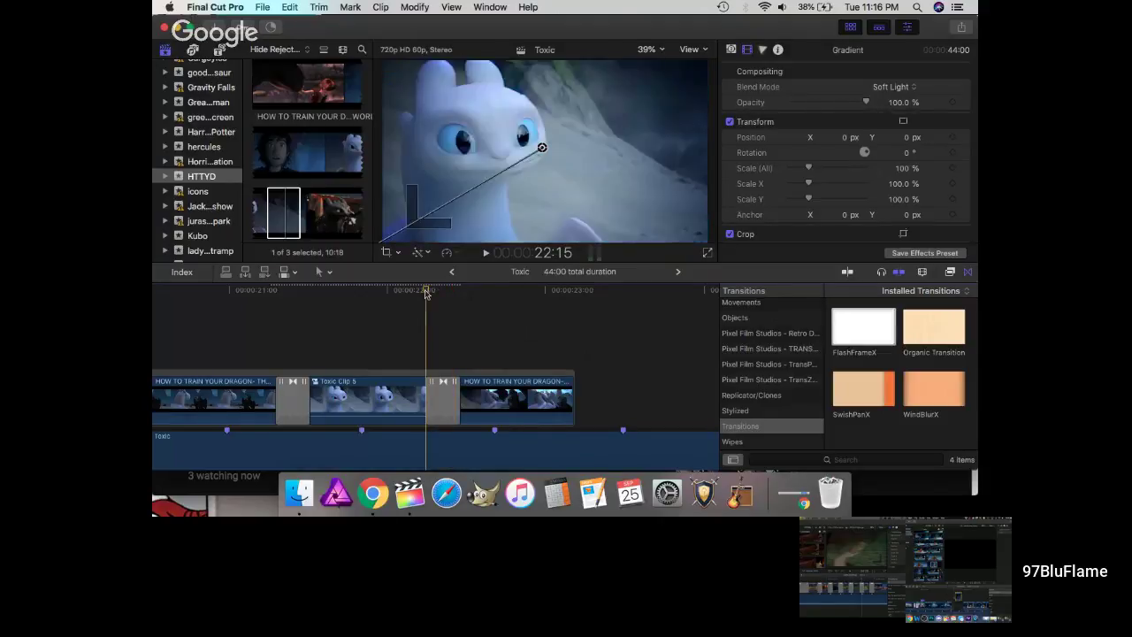
key(space)
click(277, 292)
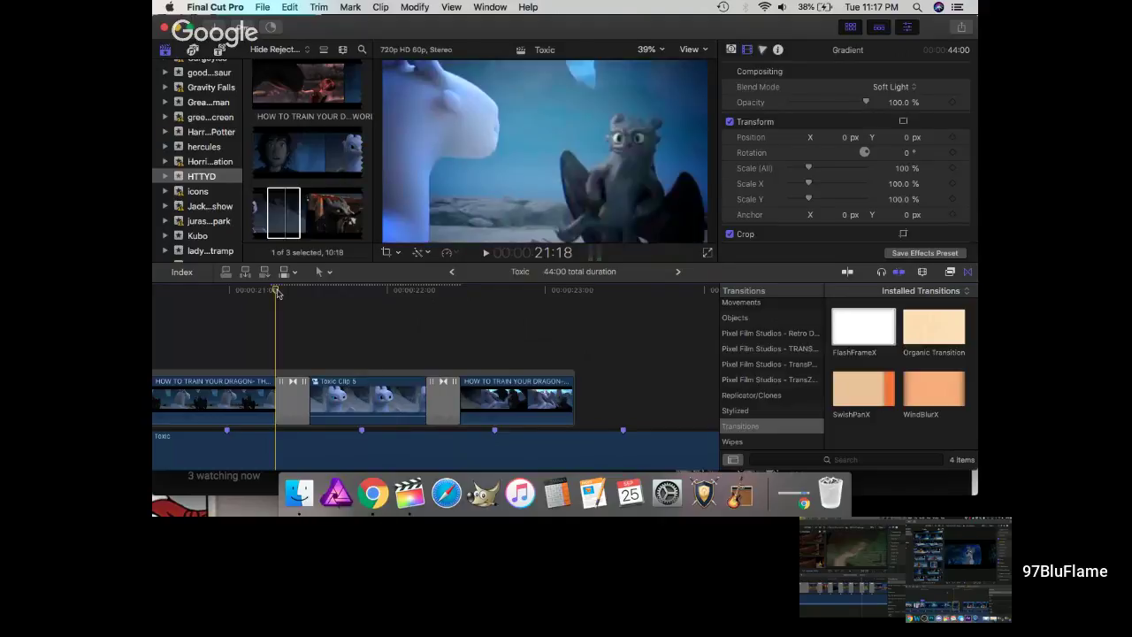
key(space)
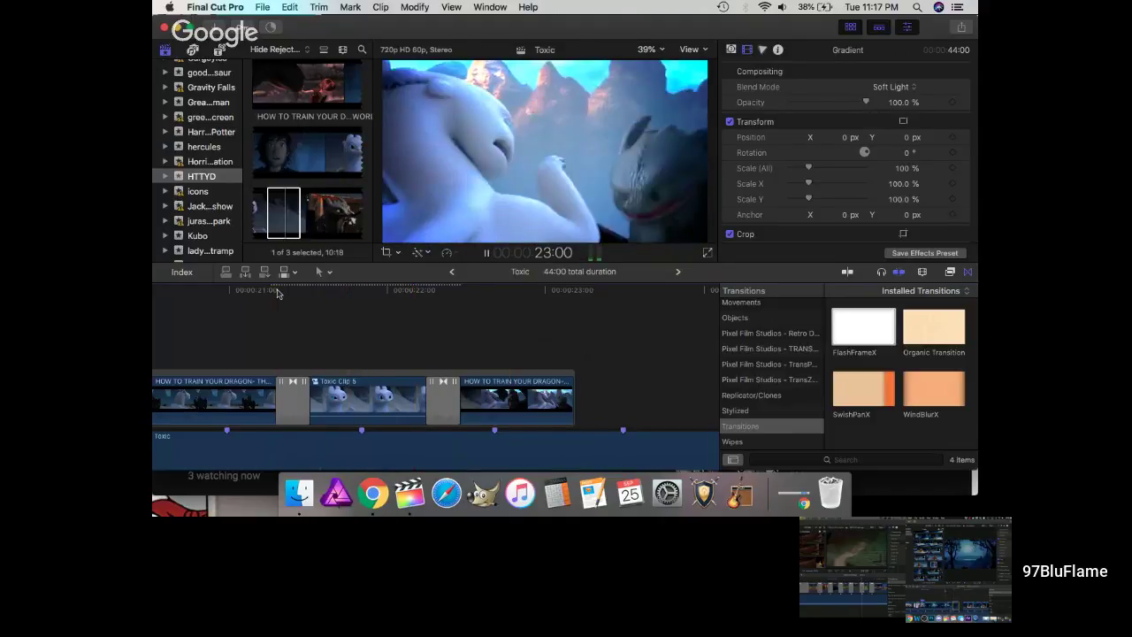
key(space)
- Try to extend the compound clip's end at the following transition, and inspect the clips inside the compound clip
click(447, 394)
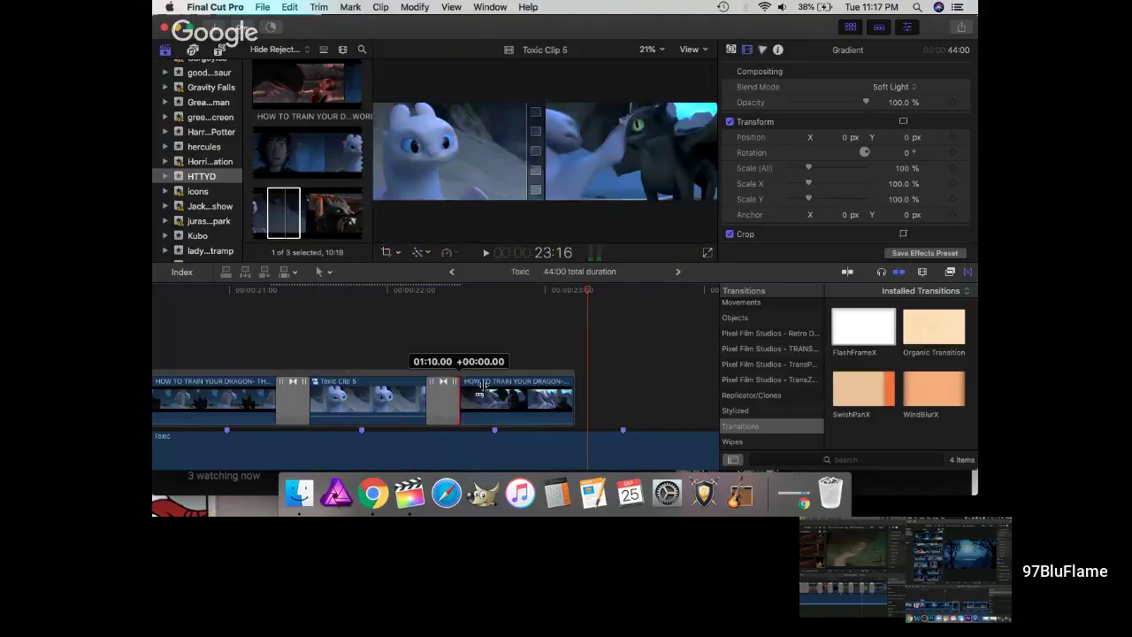
click(382, 299)
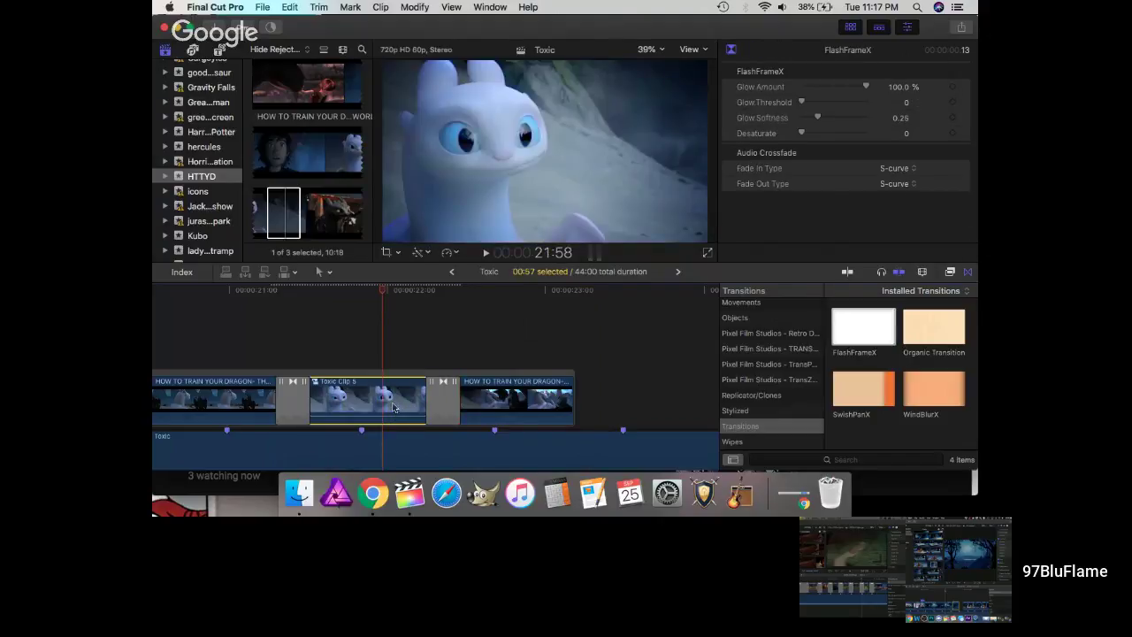
click(395, 407)
double_click(395, 406)
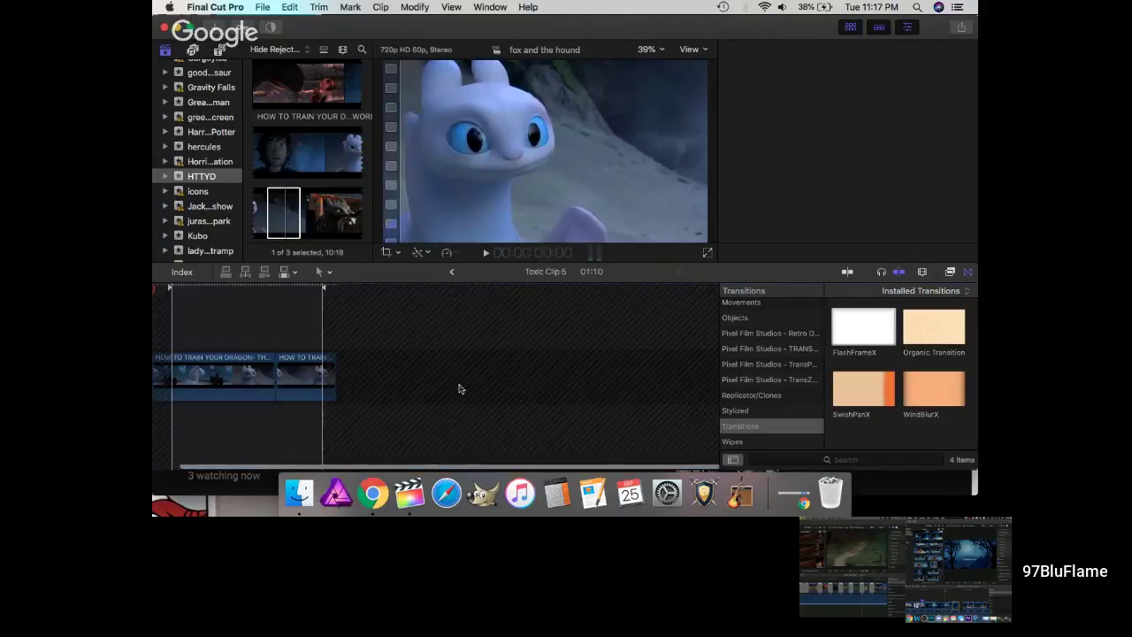
click(450, 343)
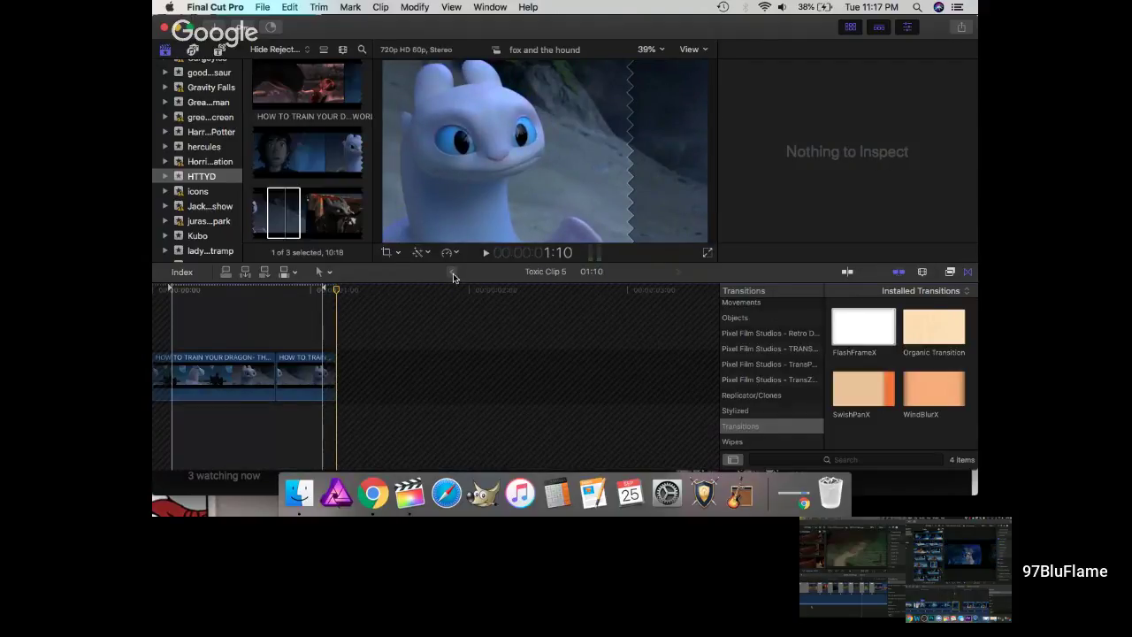
click(452, 272)
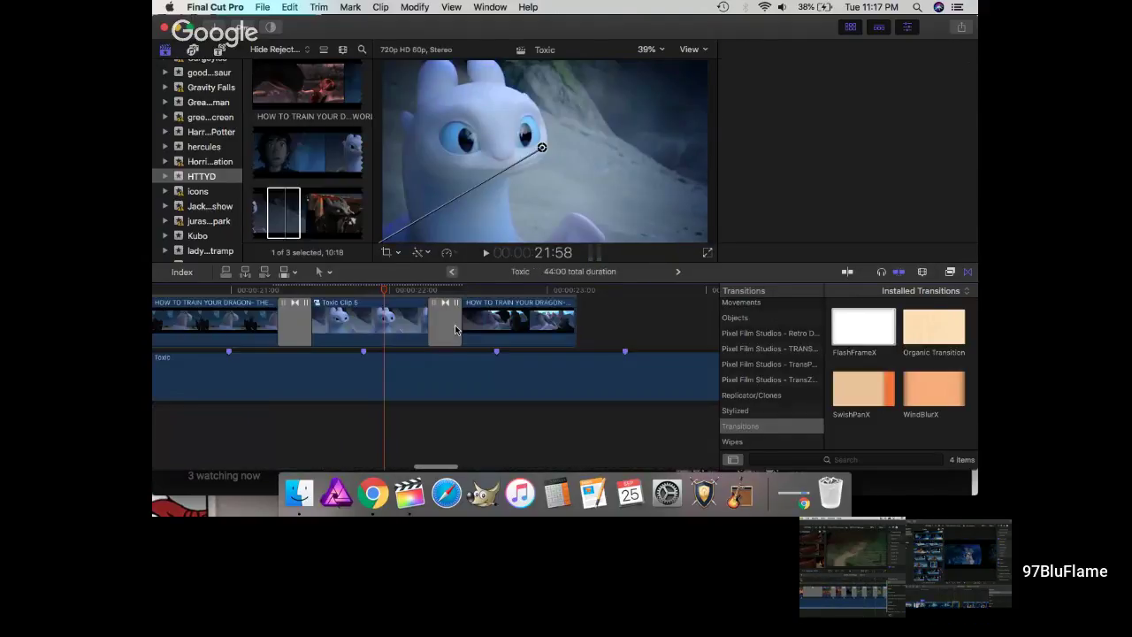
click(452, 305)
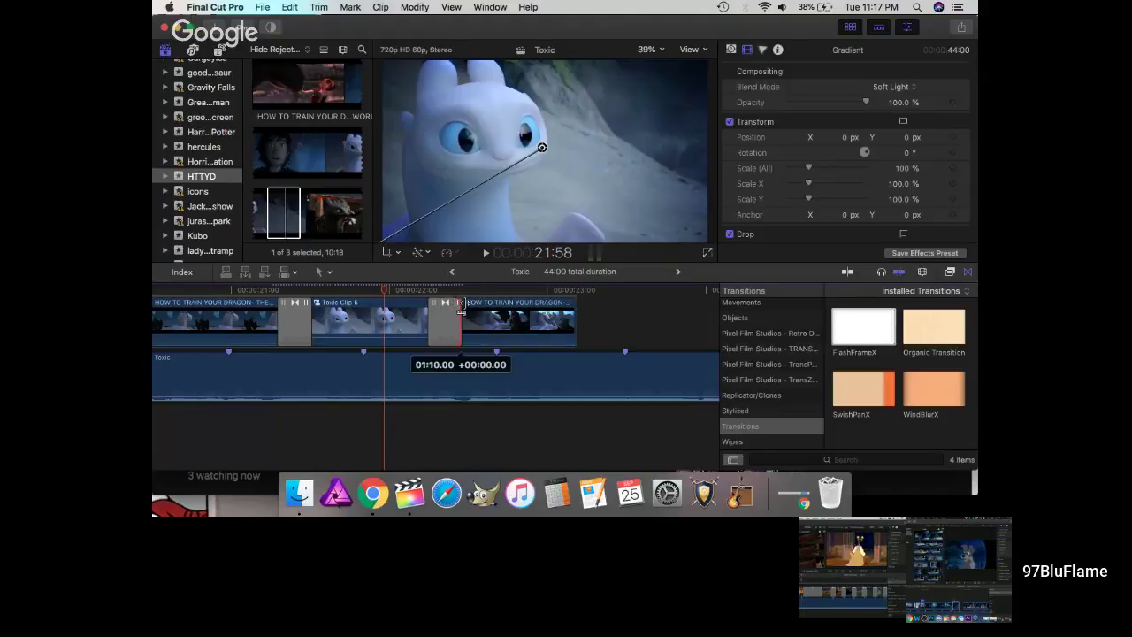
- Open the compound clip and extend the end of its second trailer clip until the contents last 01:35
double_click(410, 313)
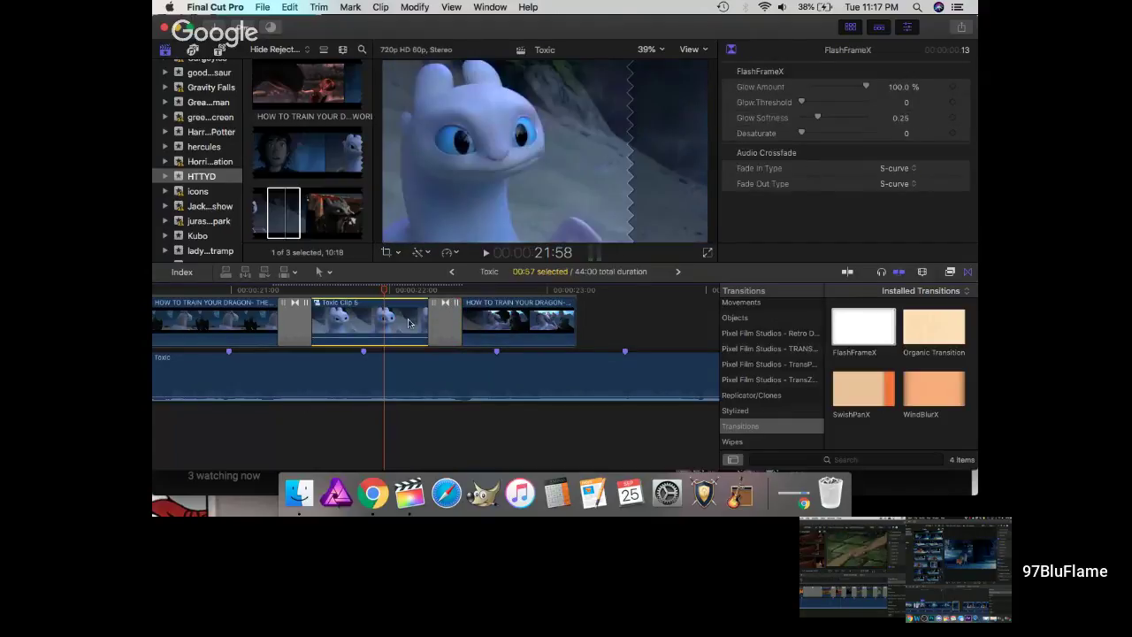
drag(329, 364, 411, 370)
drag(400, 368, 394, 370)
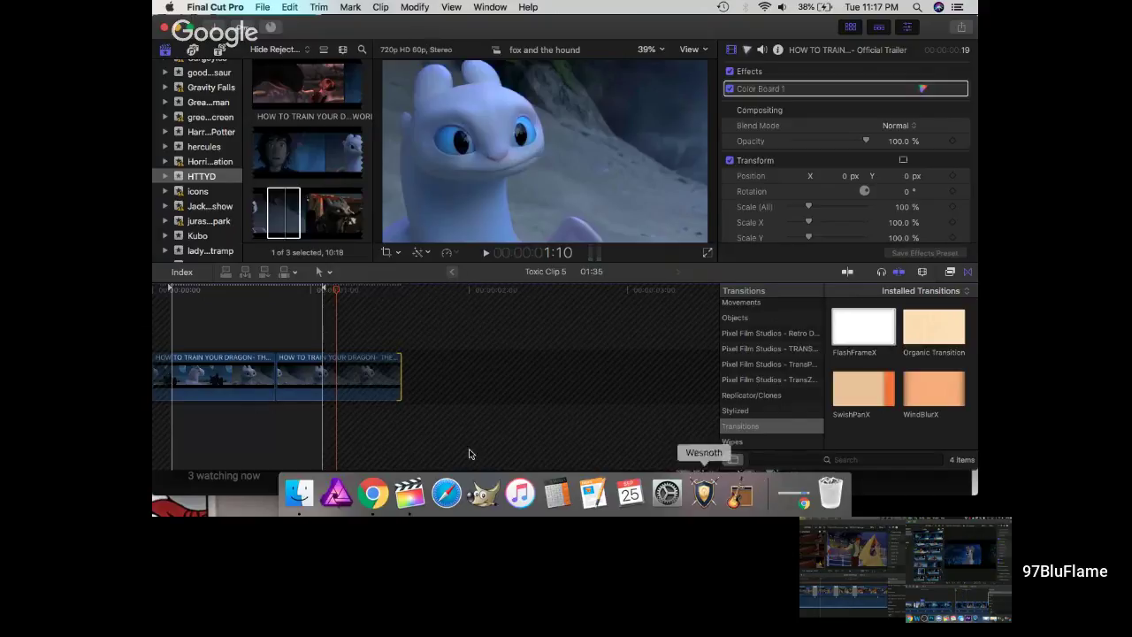
- Switch to Chrome to check the YouTube live chat, return to Final Cut Pro, and move its window down to reach the Google Hangouts window
click(205, 490)
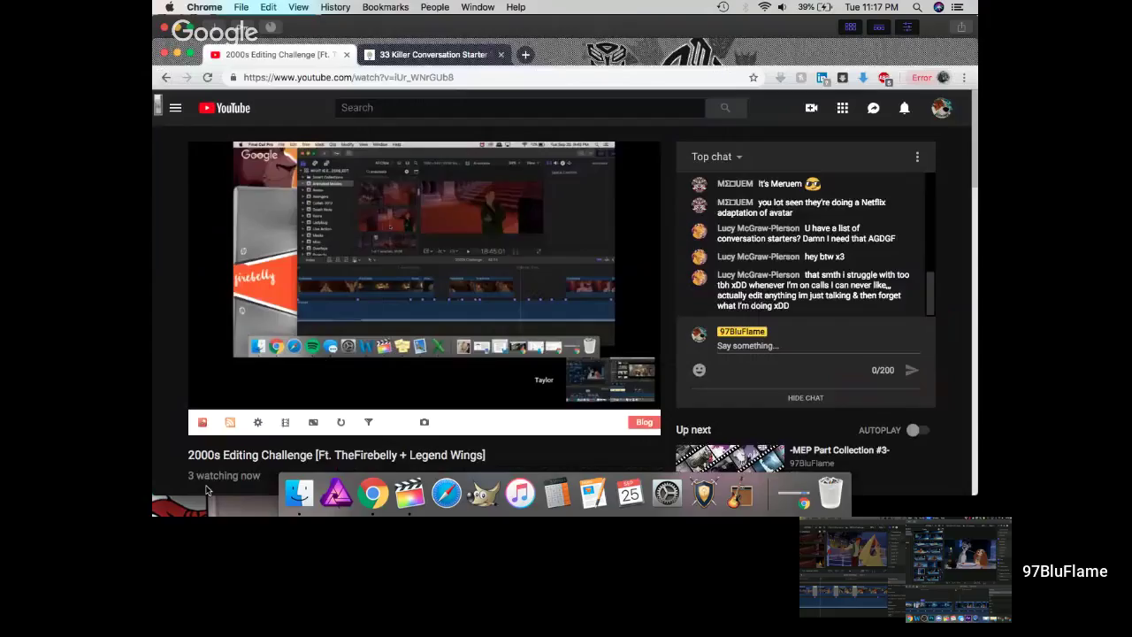
click(463, 32)
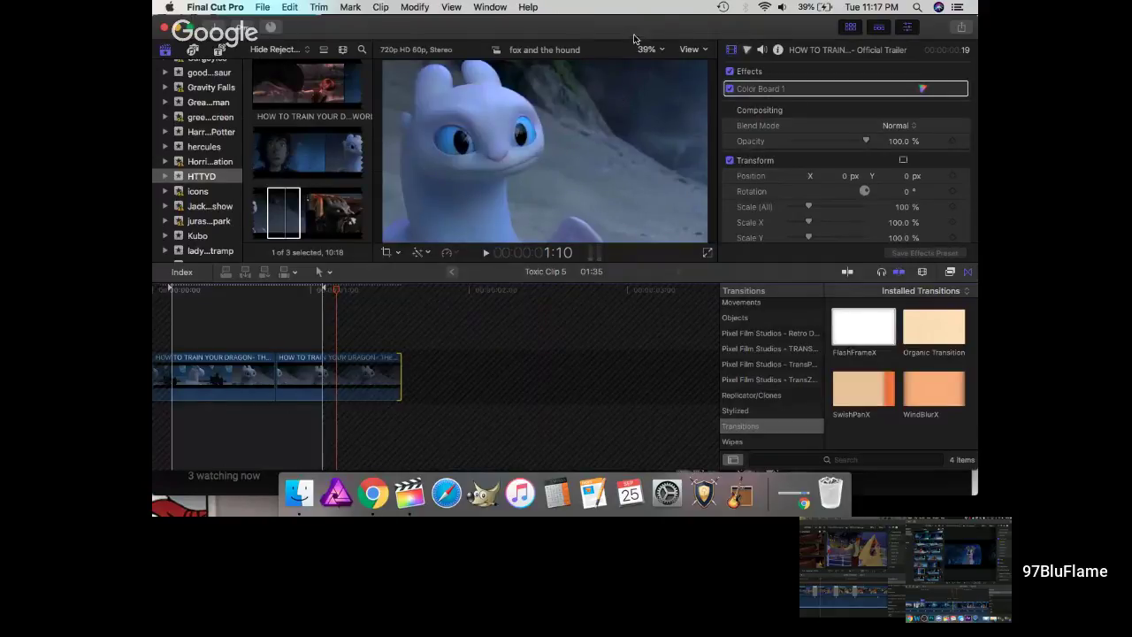
drag(632, 33, 631, 80)
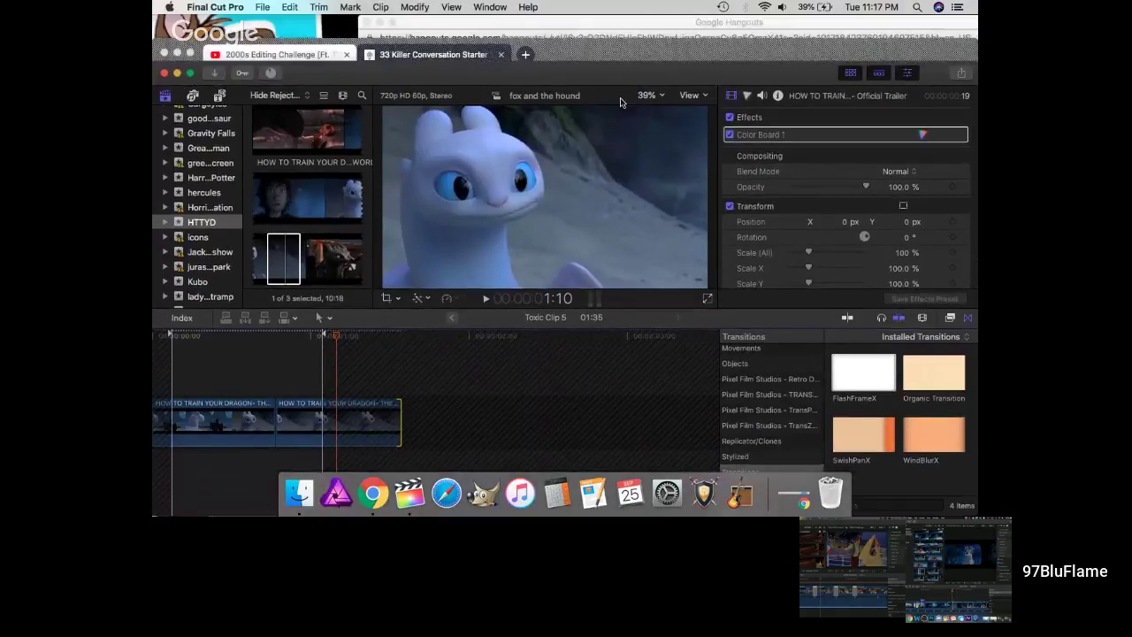
click(641, 25)
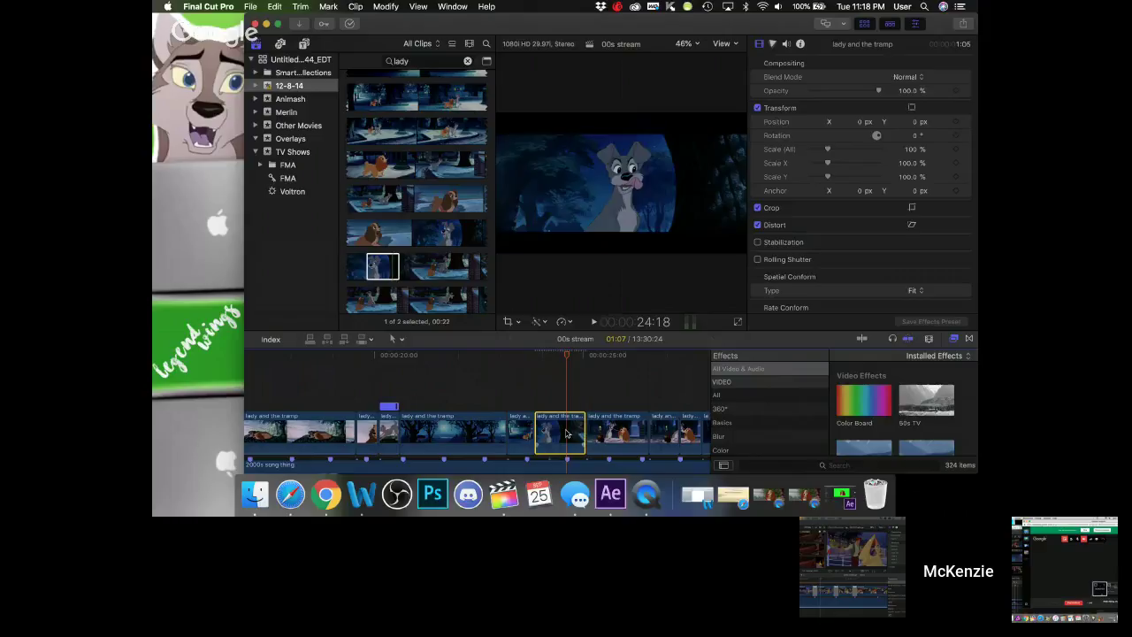
- Set Scale (All) of the selected Lady and the Tramp clip near 24:18 to 145% and play it back
click(912, 150)
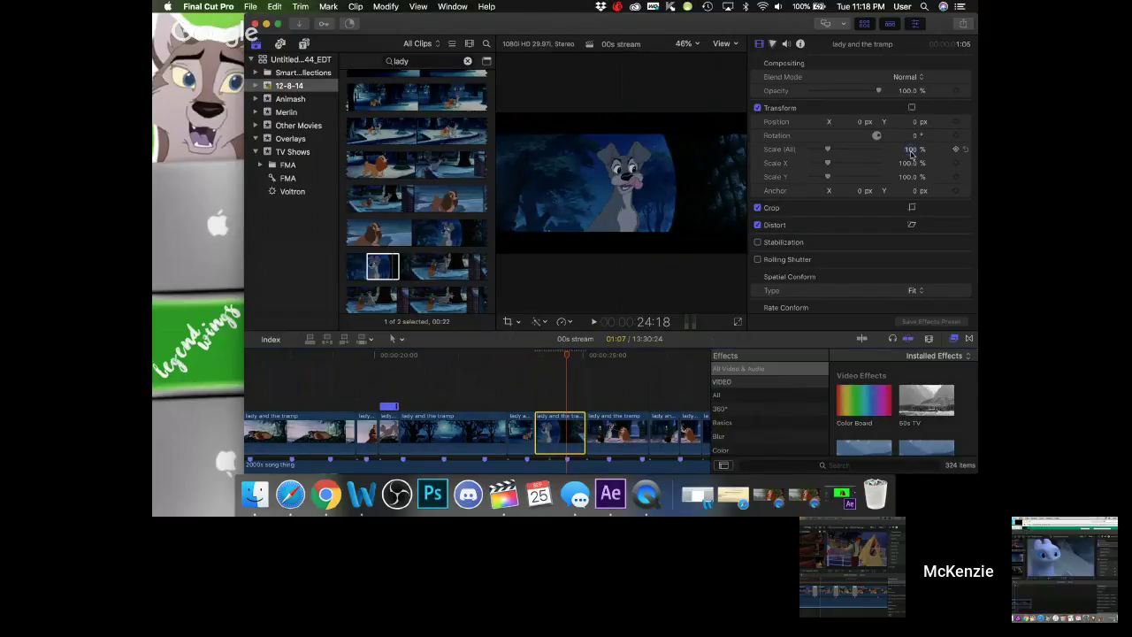
key(Return)
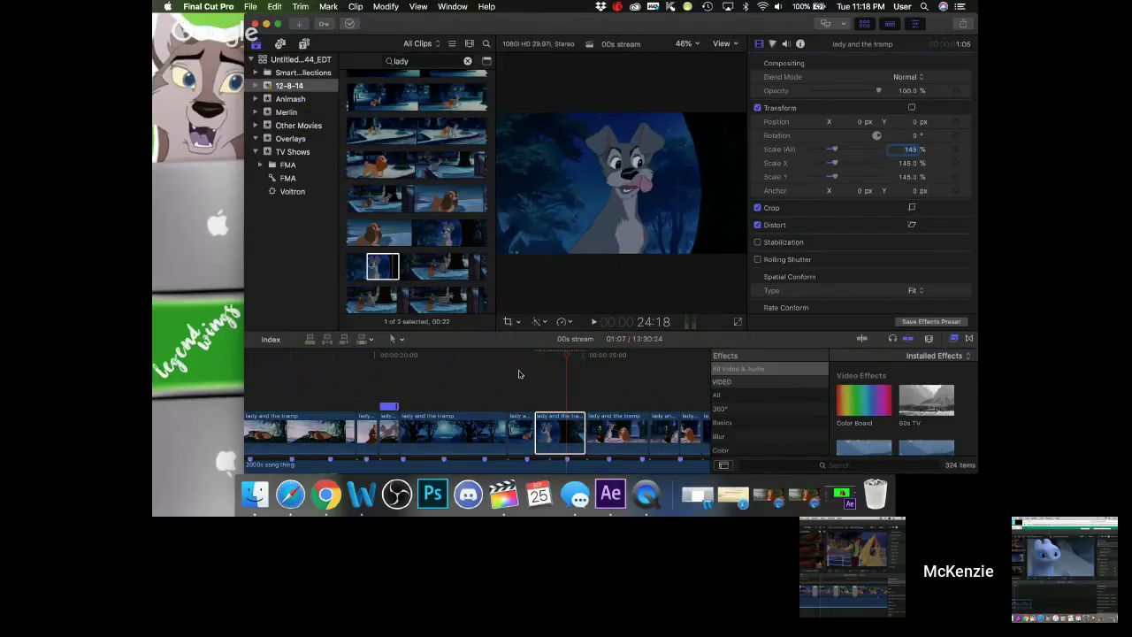
click(519, 374)
key(space)
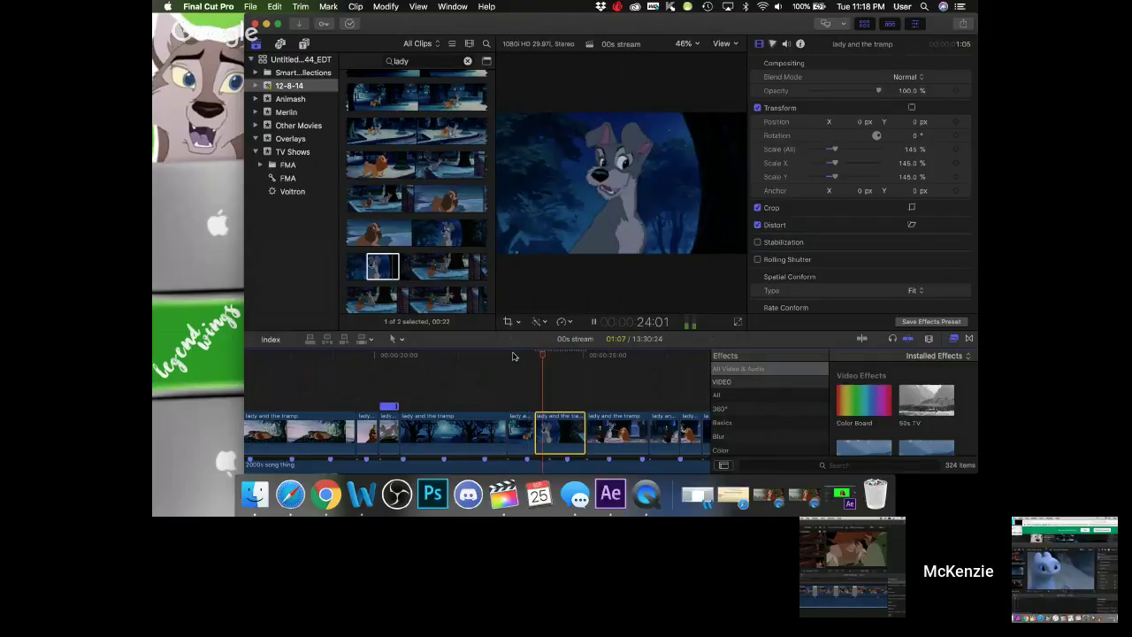
key(space)
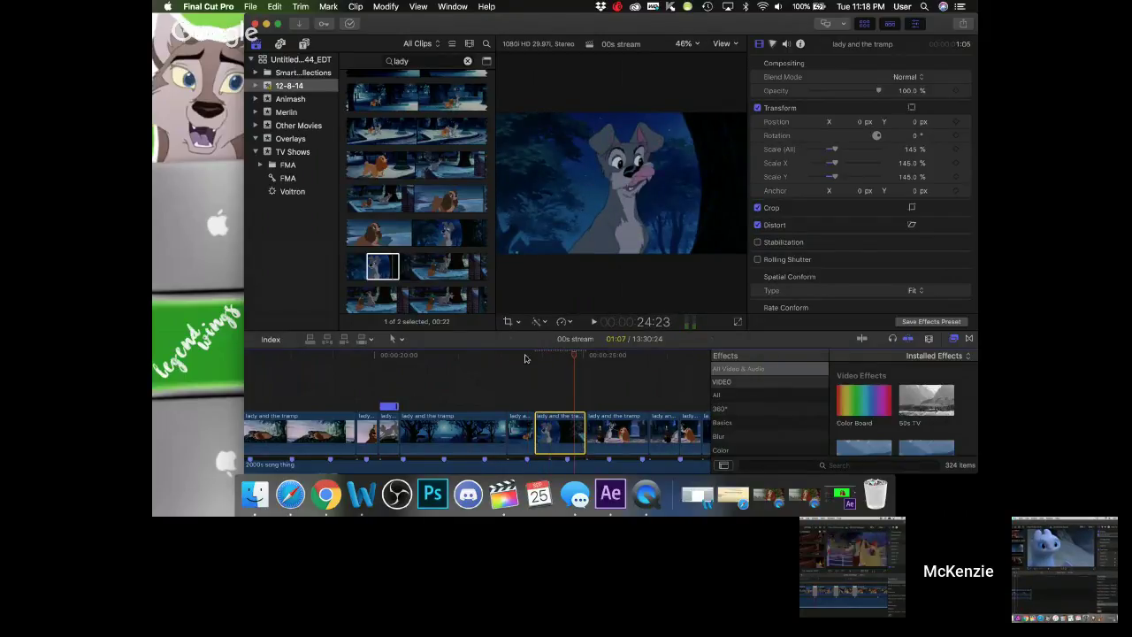
- Play the Lady and the Tramp sequence from just before 24:00 through to 28:09 to check the timing
click(527, 365)
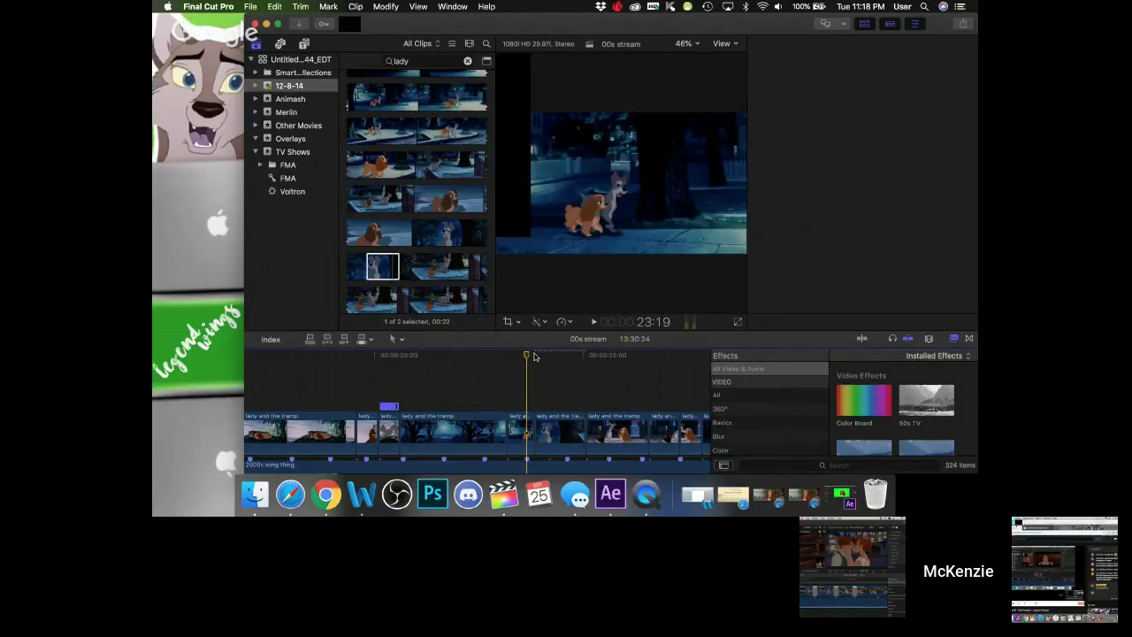
click(534, 356)
key(space)
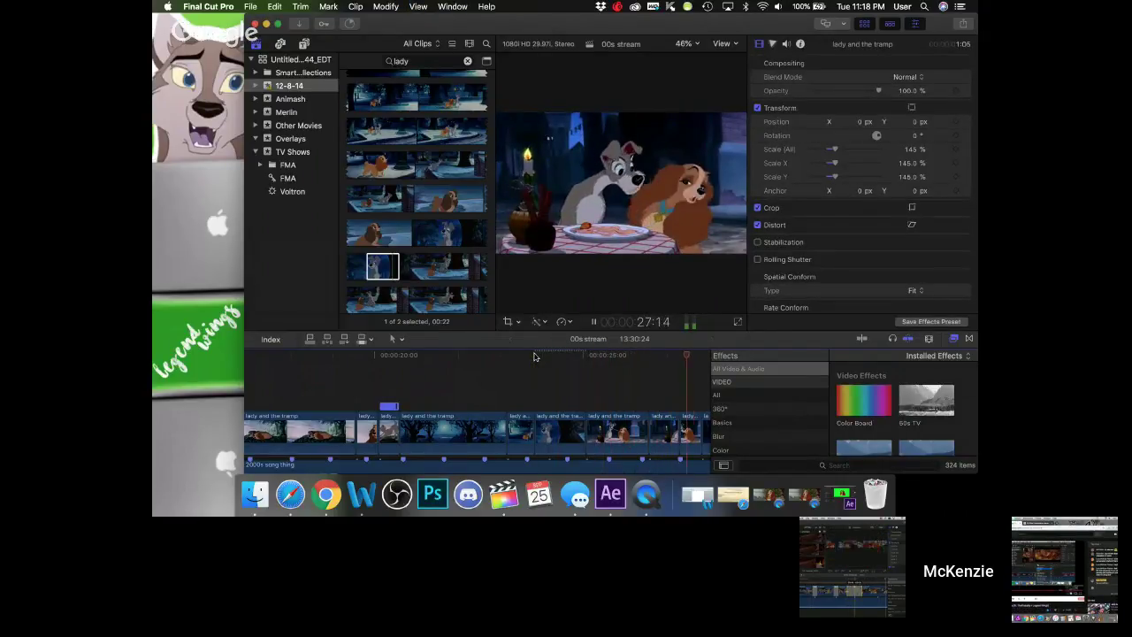
key(space)
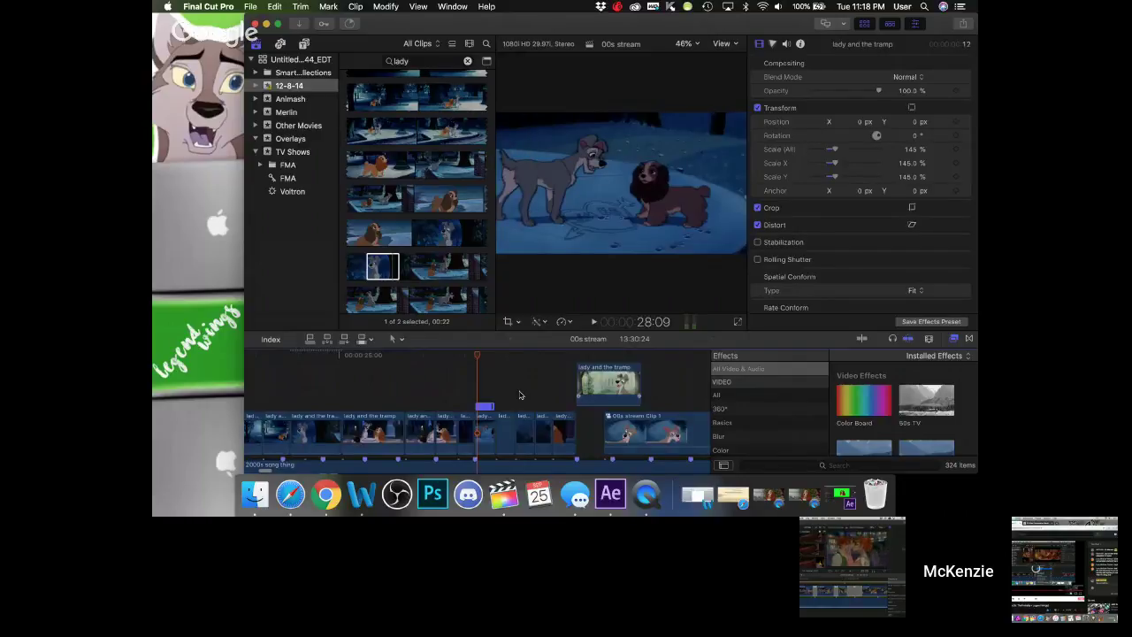
- Connect the shot of Lady from about 43:46 of the Lady and the Tramp source above the Tramp clip starting at 23:25
scroll(523, 379, down, 1)
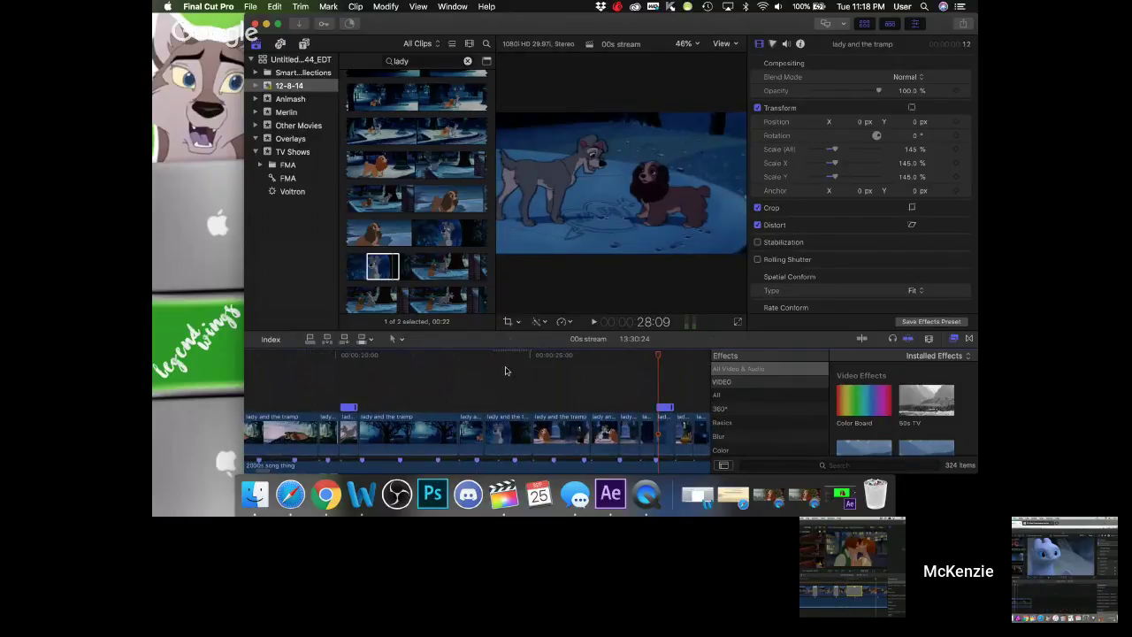
click(475, 355)
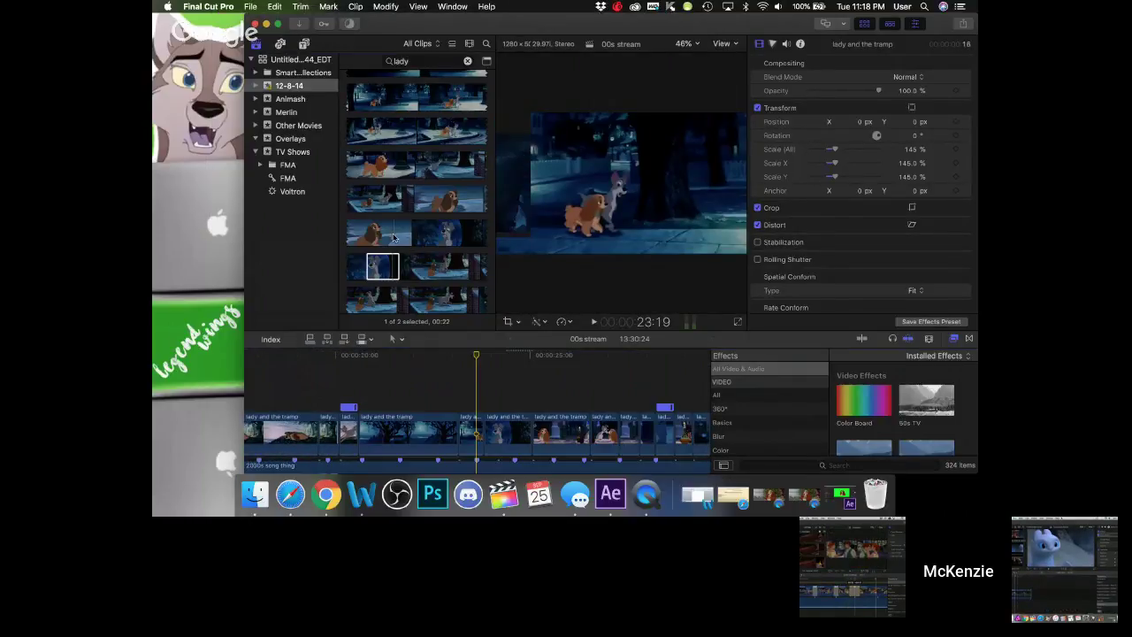
click(406, 239)
scroll(425, 217, down, 3)
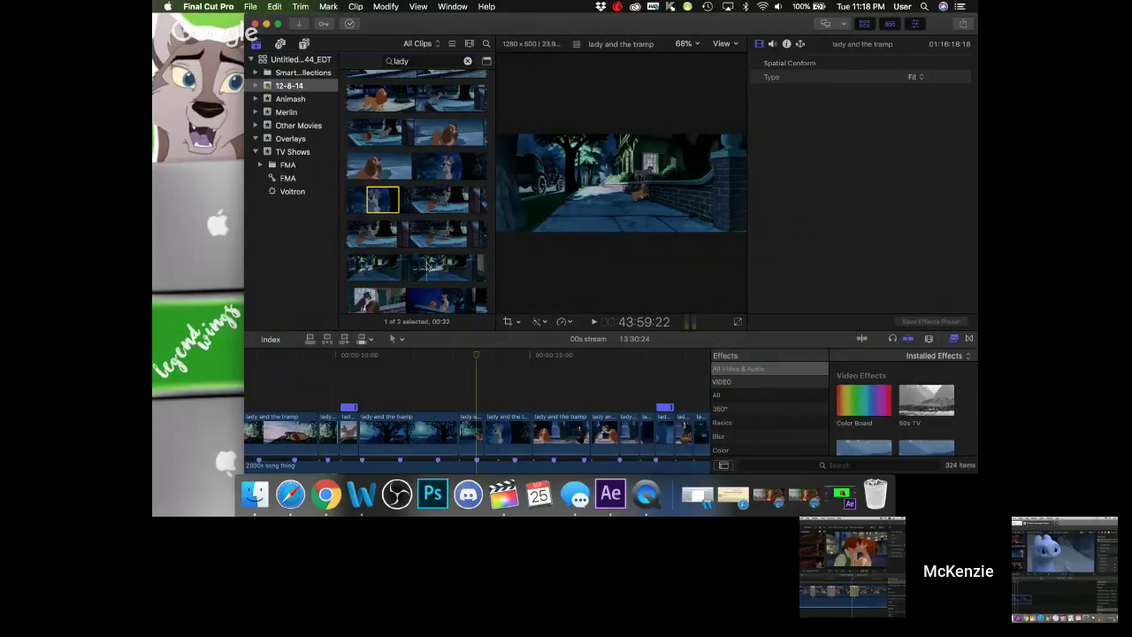
scroll(428, 265, down, 3)
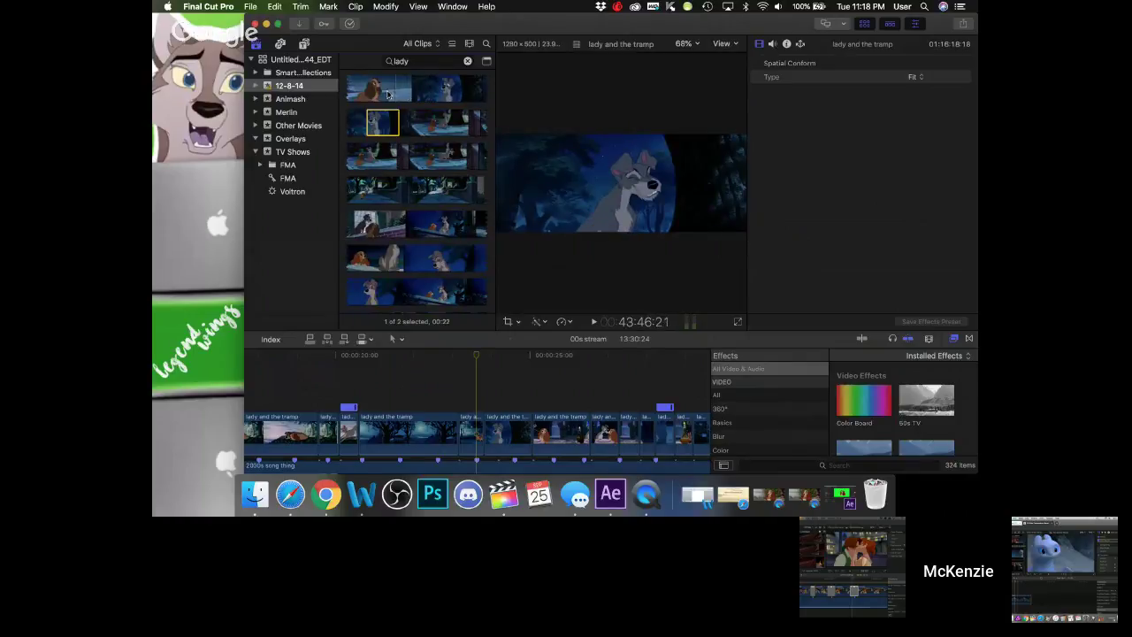
scroll(379, 94, up, 2)
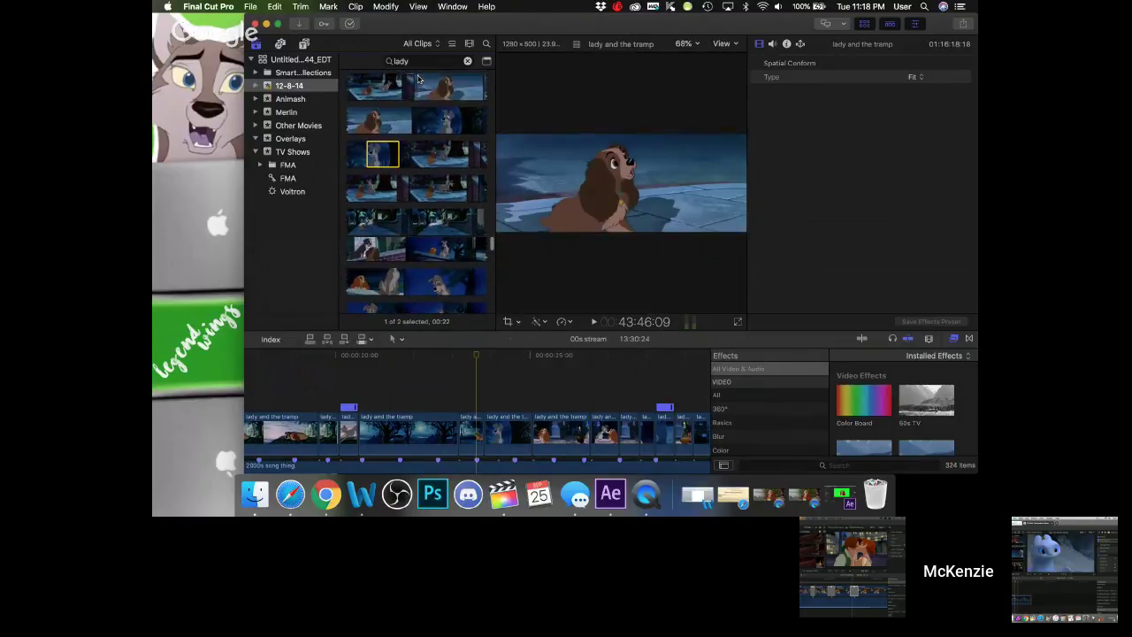
key(space)
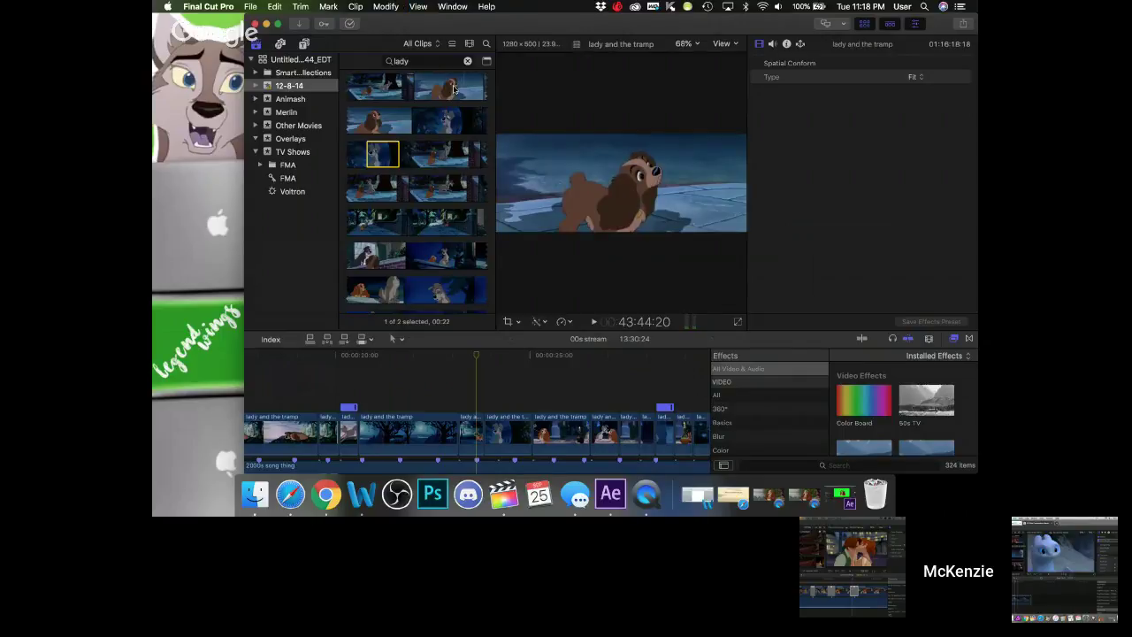
key(space)
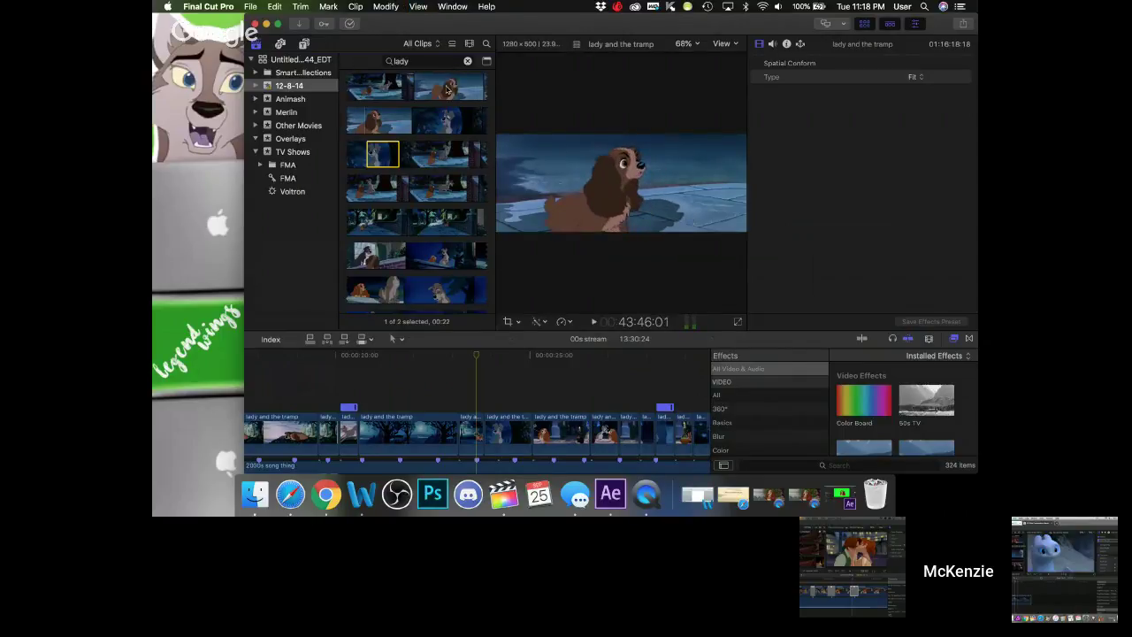
drag(445, 89, 505, 387)
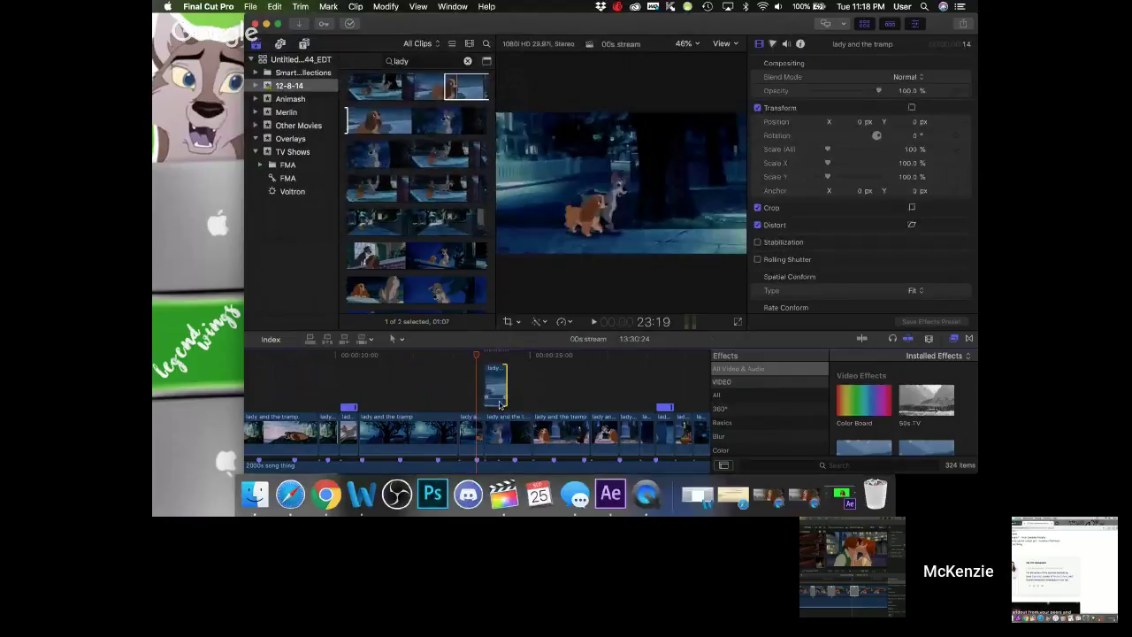
- Play the passage from 23:05 and trim the start and end of the connected Lady clip to fit the beat
click(457, 358)
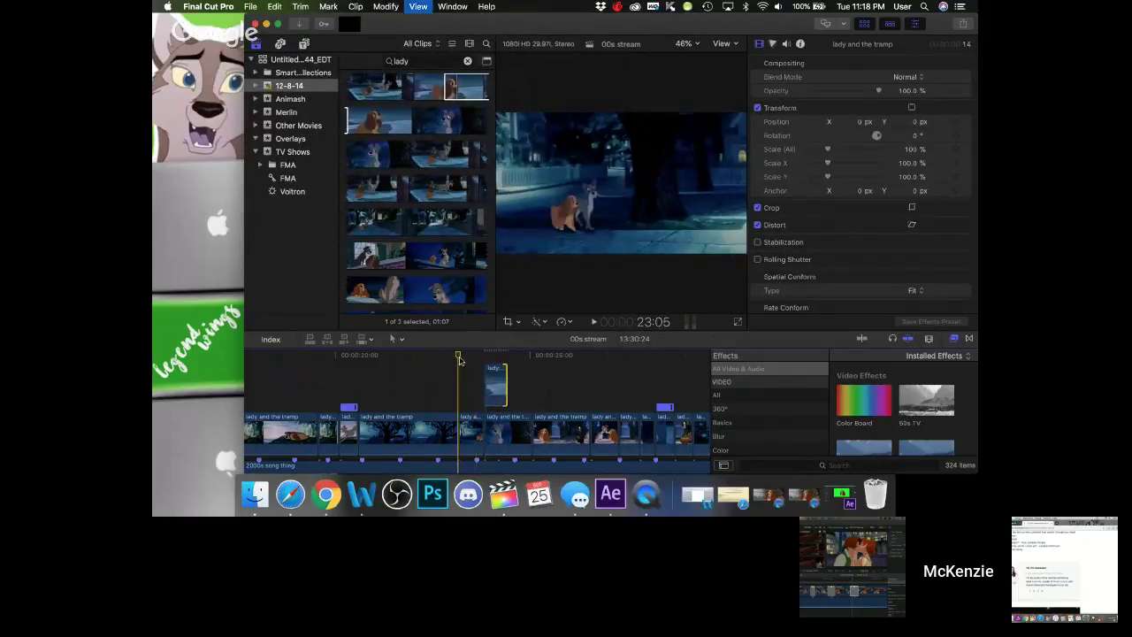
key(space)
key(space)
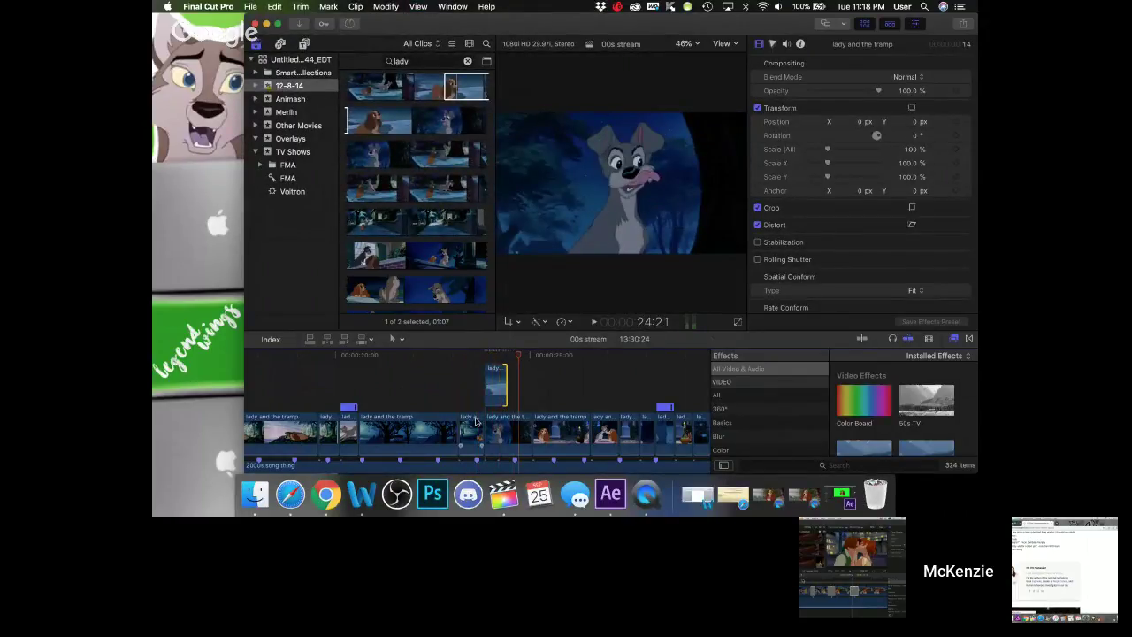
key(super+equal)
key(super+equal)
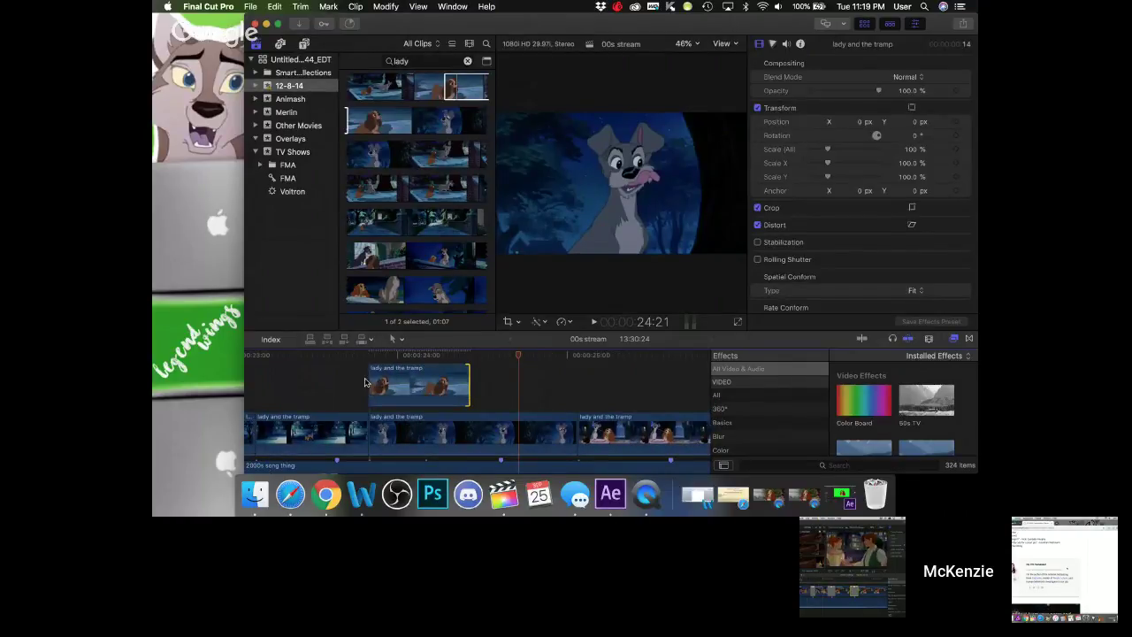
mouse_move(369, 378)
mouse_down()
mouse_move(412, 384)
mouse_move(362, 373)
mouse_up()
click(478, 387)
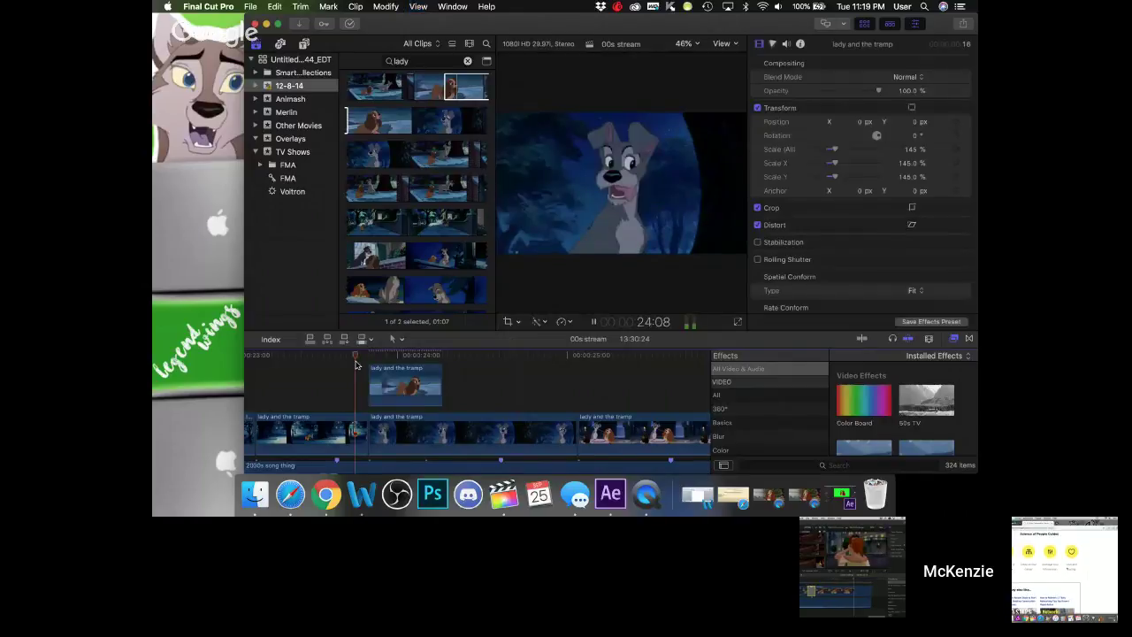
drag(442, 386, 490, 380)
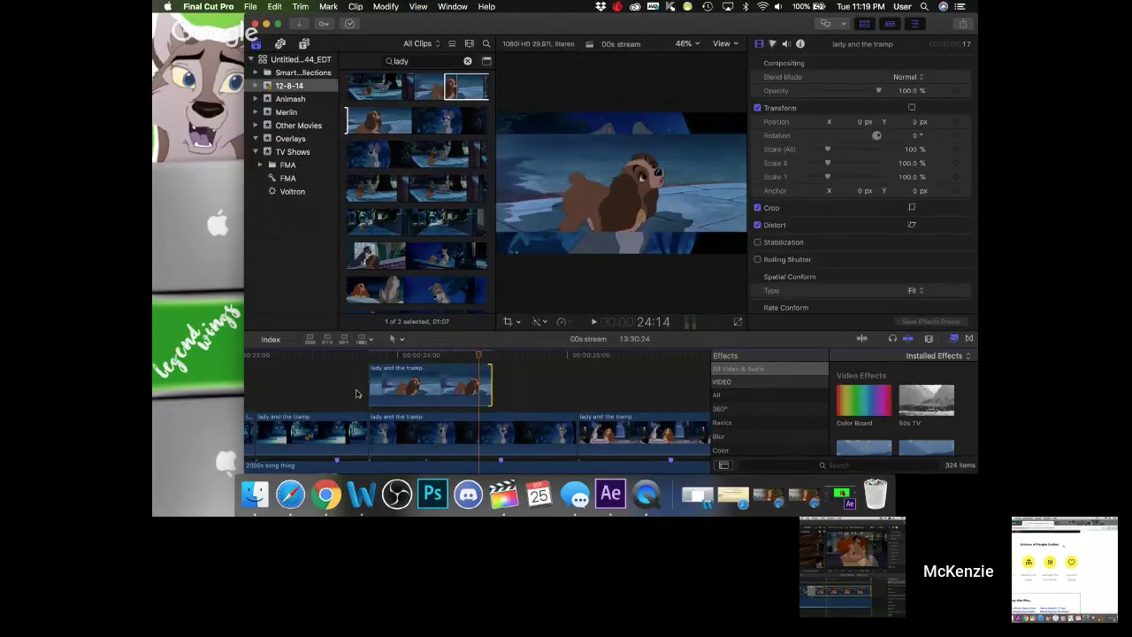
drag(370, 382, 392, 396)
- Play the passage again, extend the connected Lady clip's end, and trim its start to a length of 00:16
click(336, 355)
key(space)
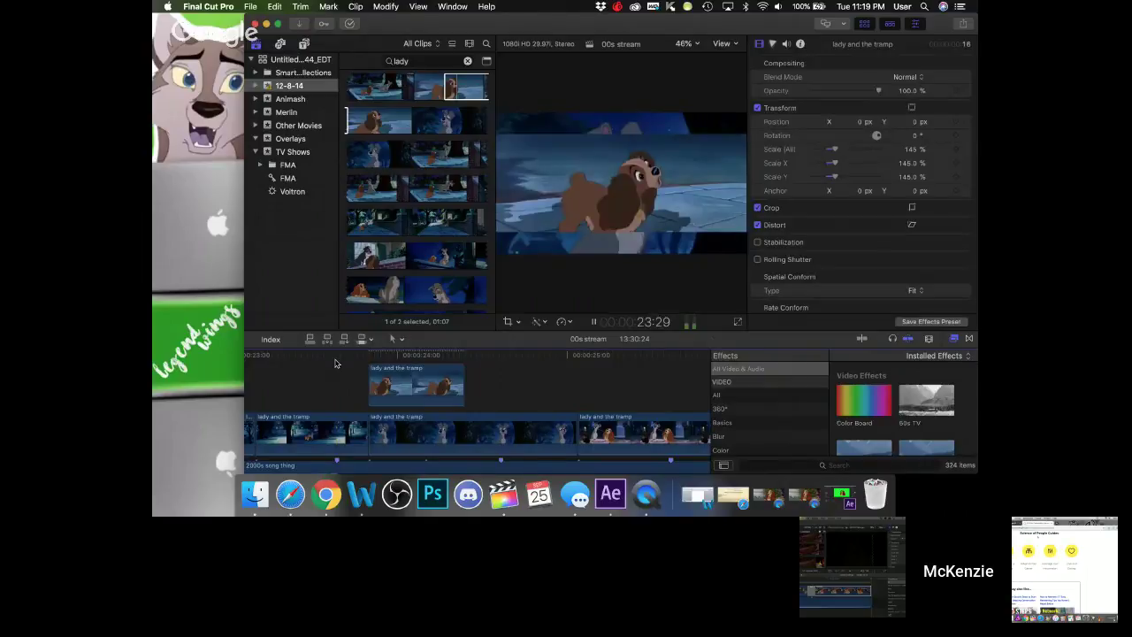
key(space)
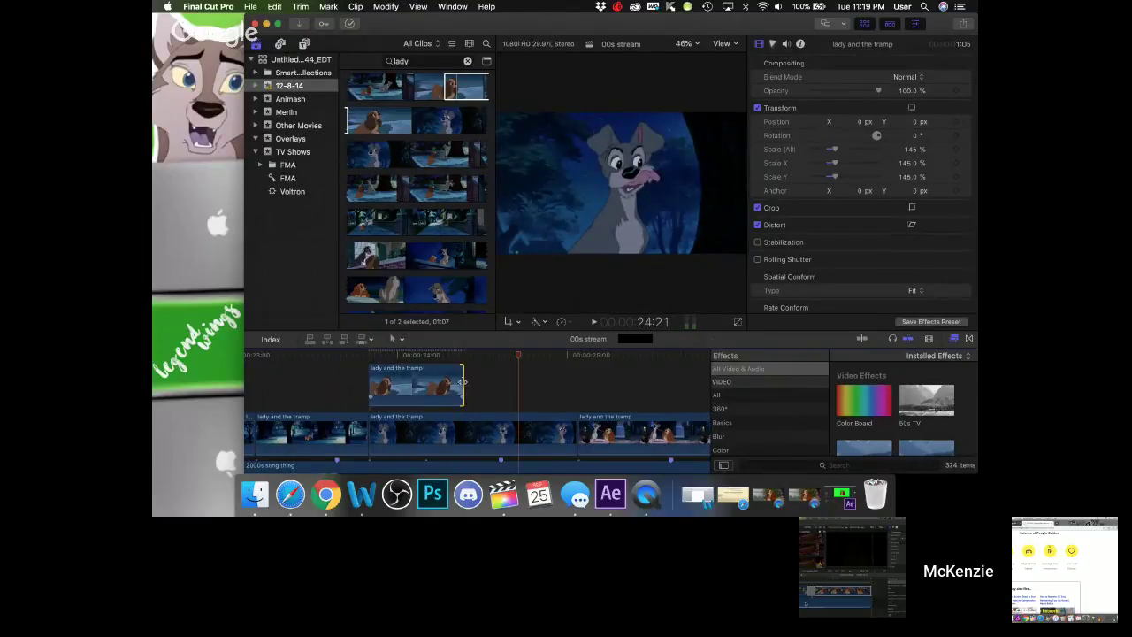
drag(462, 383, 476, 382)
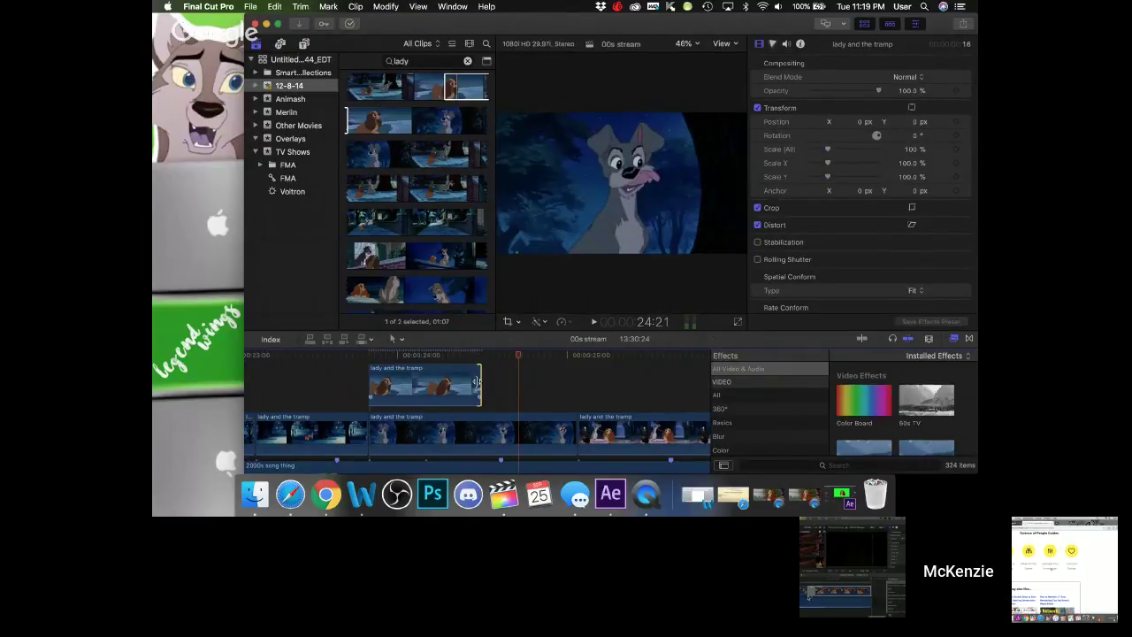
drag(372, 377, 399, 390)
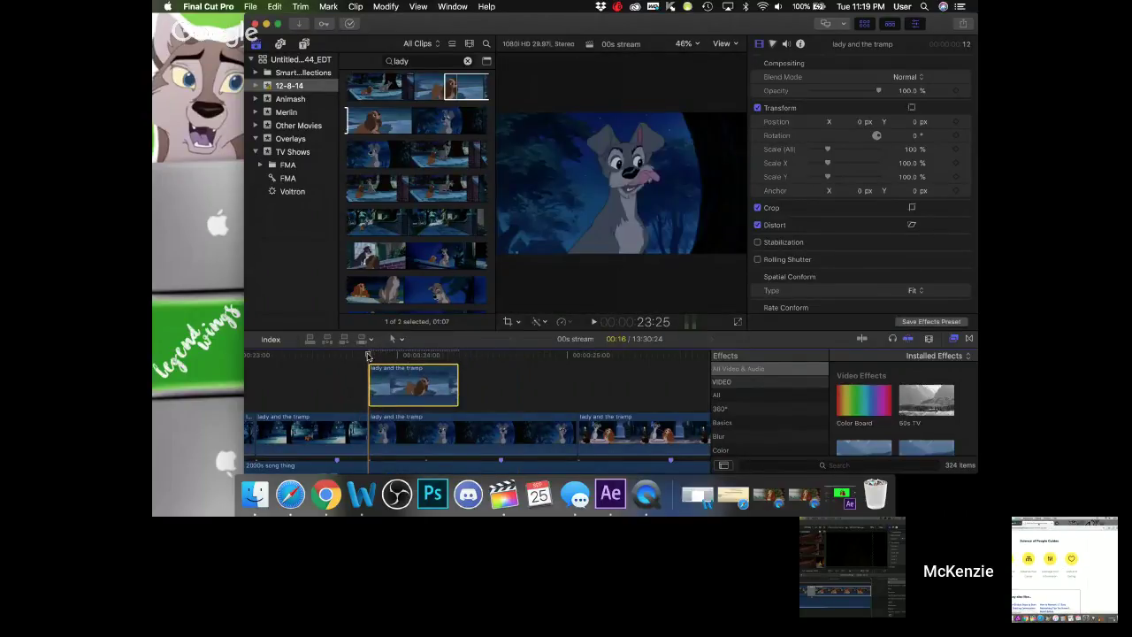
- Shift the connected Lady clip to a later part of its shot, keeping it 00:16 long, and play it back
key(space)
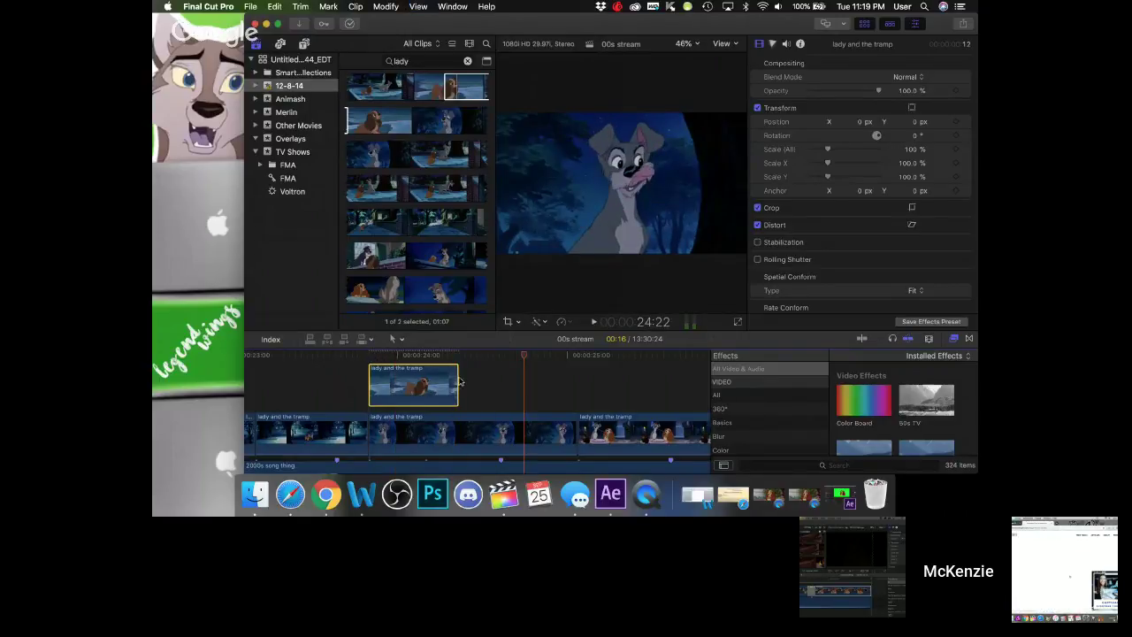
drag(459, 381, 492, 372)
drag(371, 376, 400, 396)
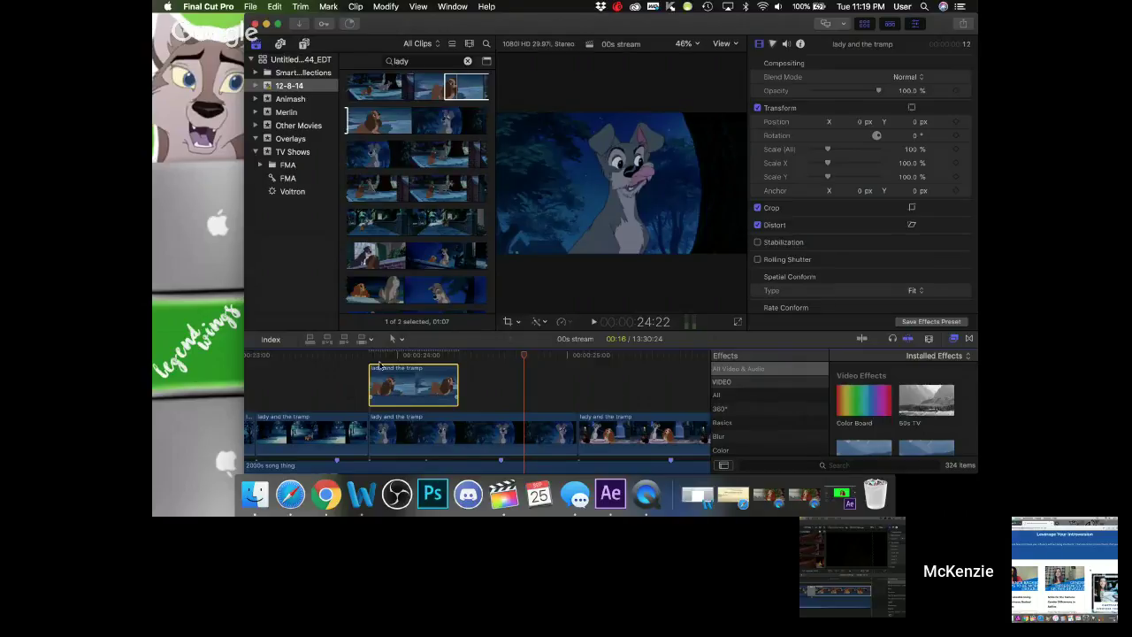
click(355, 356)
key(space)
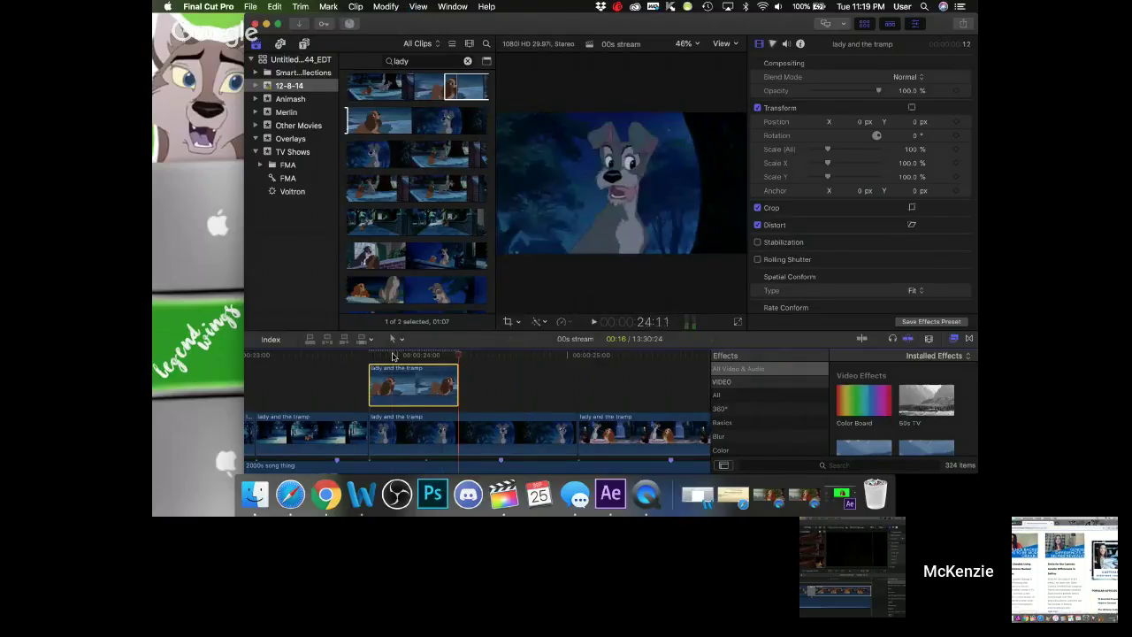
- Set Scale (All) of the connected Lady clip to 145%
click(394, 357)
click(908, 151)
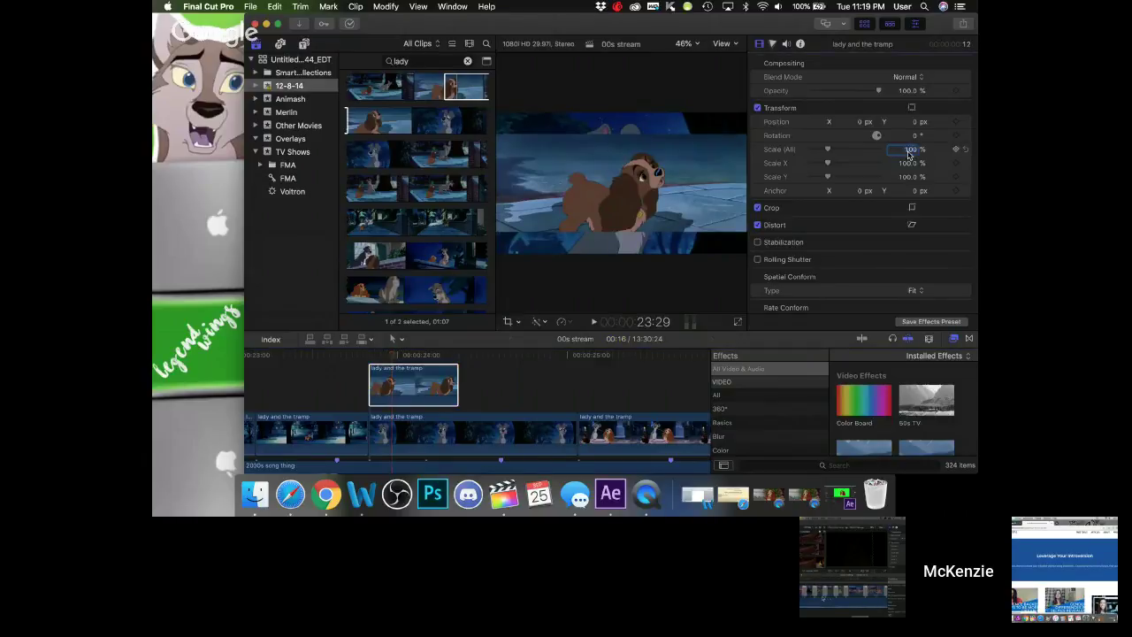
key(Return)
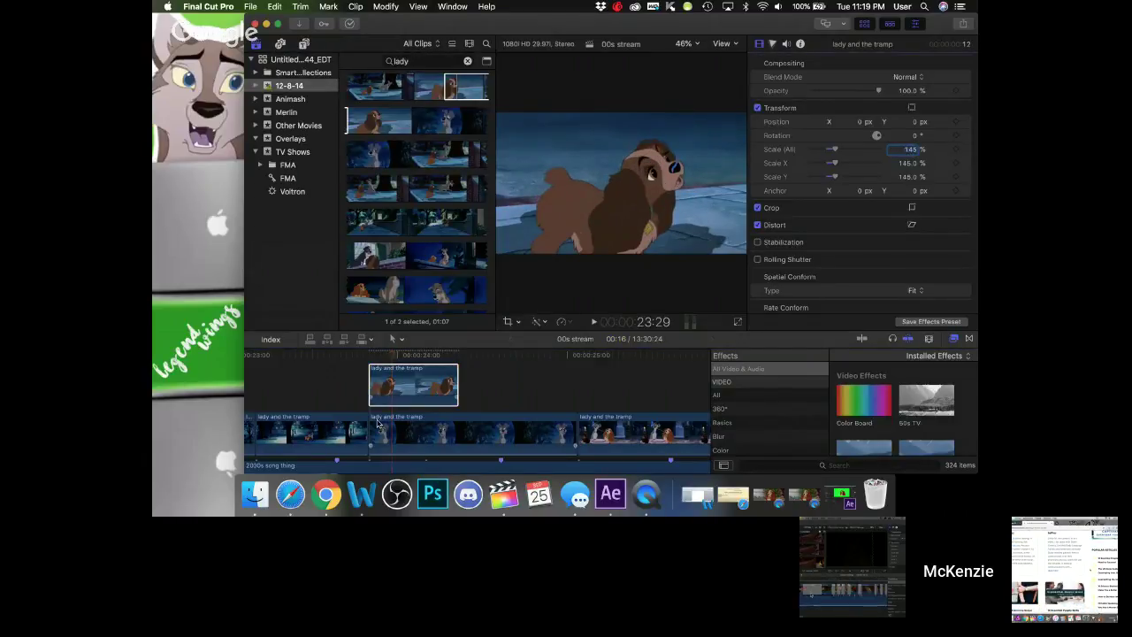
- Trim the start of the Tramp clip beneath the Lady clip and speed it up to a length of 00:26
drag(373, 425, 415, 426)
click(429, 434)
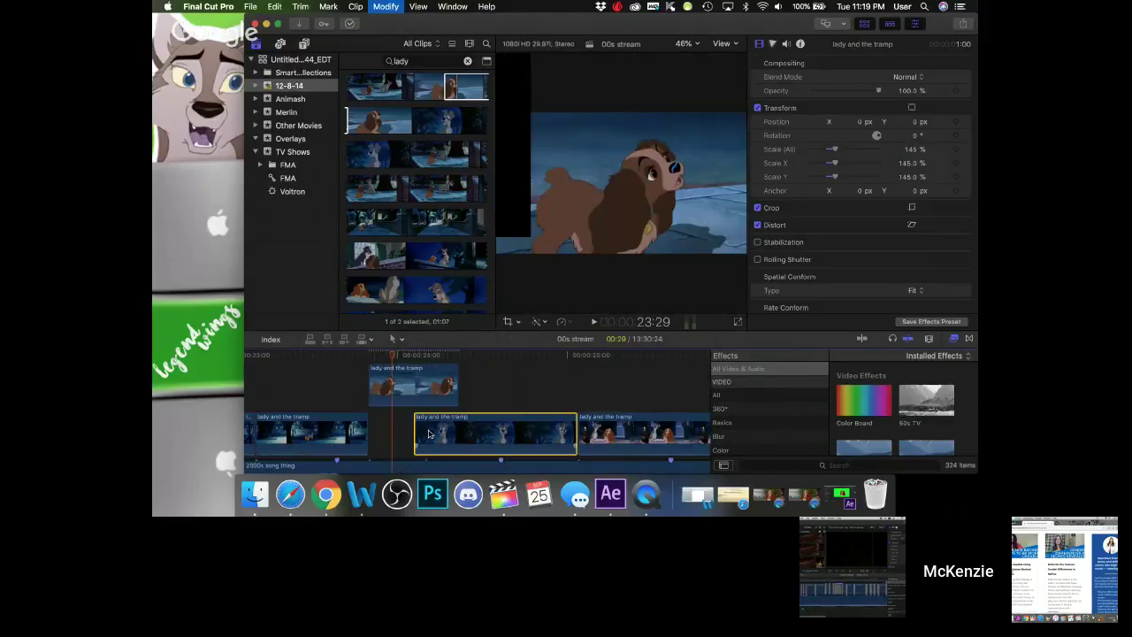
key(super+r)
drag(574, 411, 546, 419)
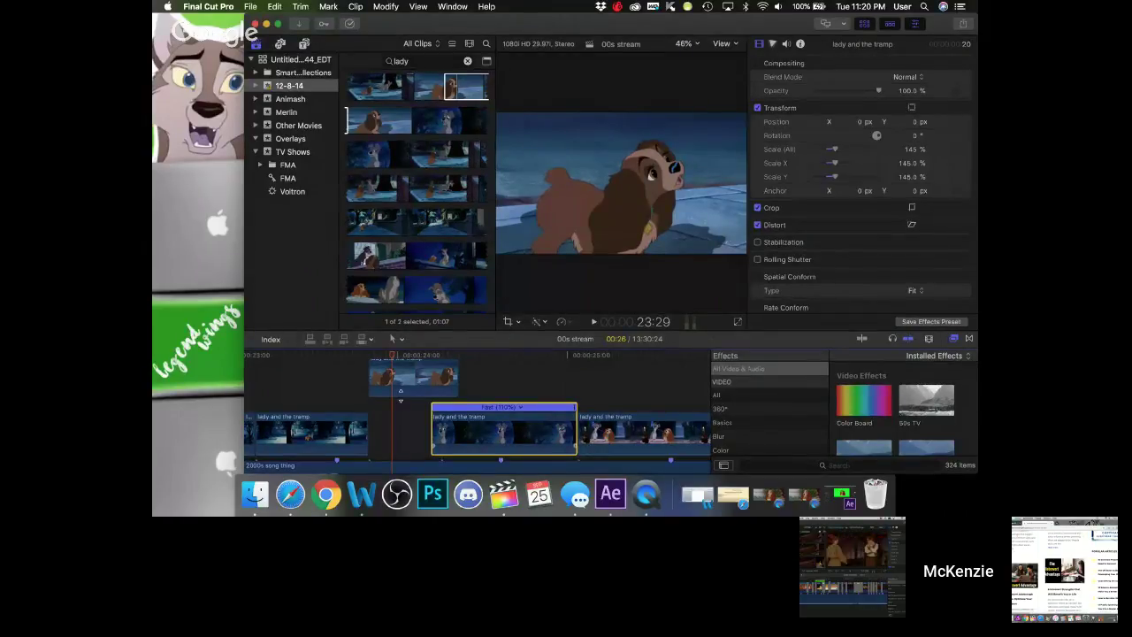
- Trim the sped-up Tramp clip to start at 24:11, place the Lady clip in the gap before it, and play the passage
click(346, 370)
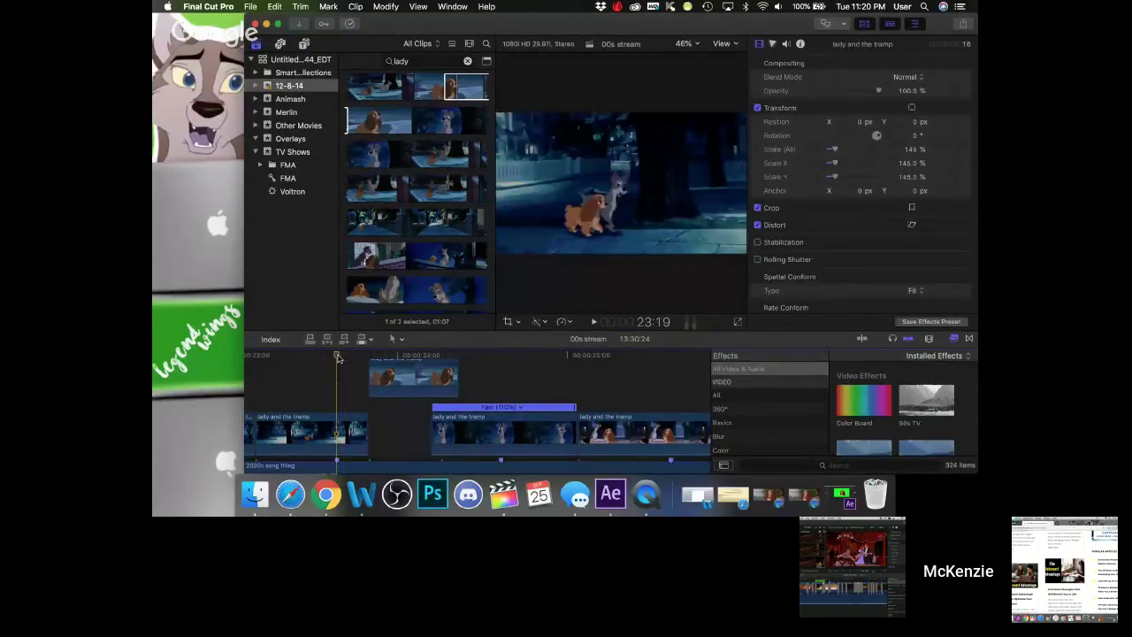
key(space)
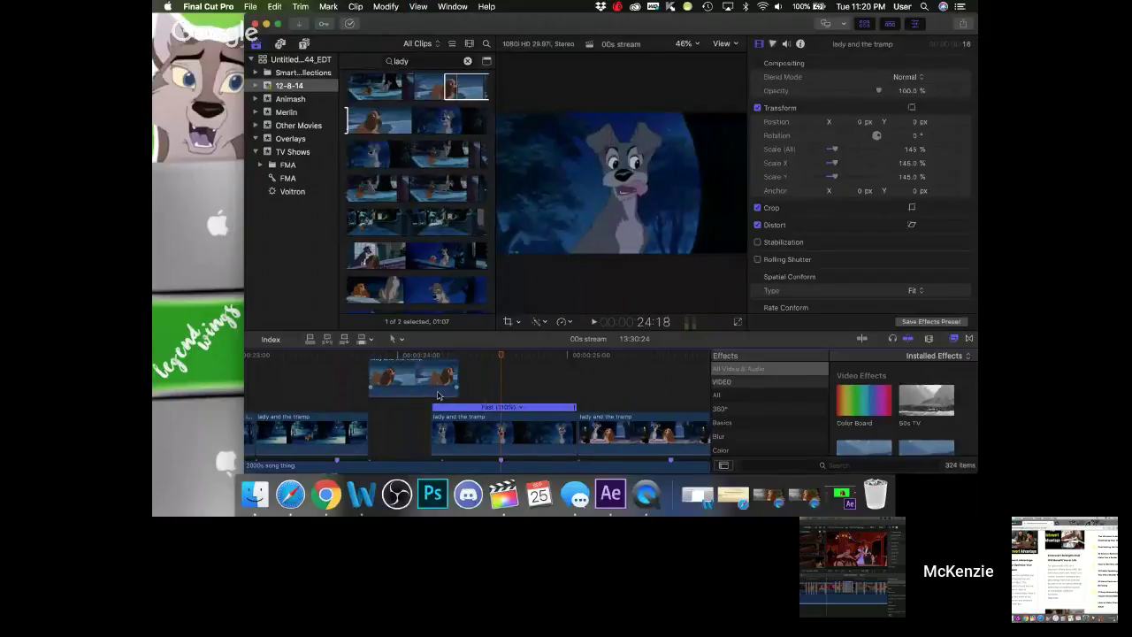
click(459, 358)
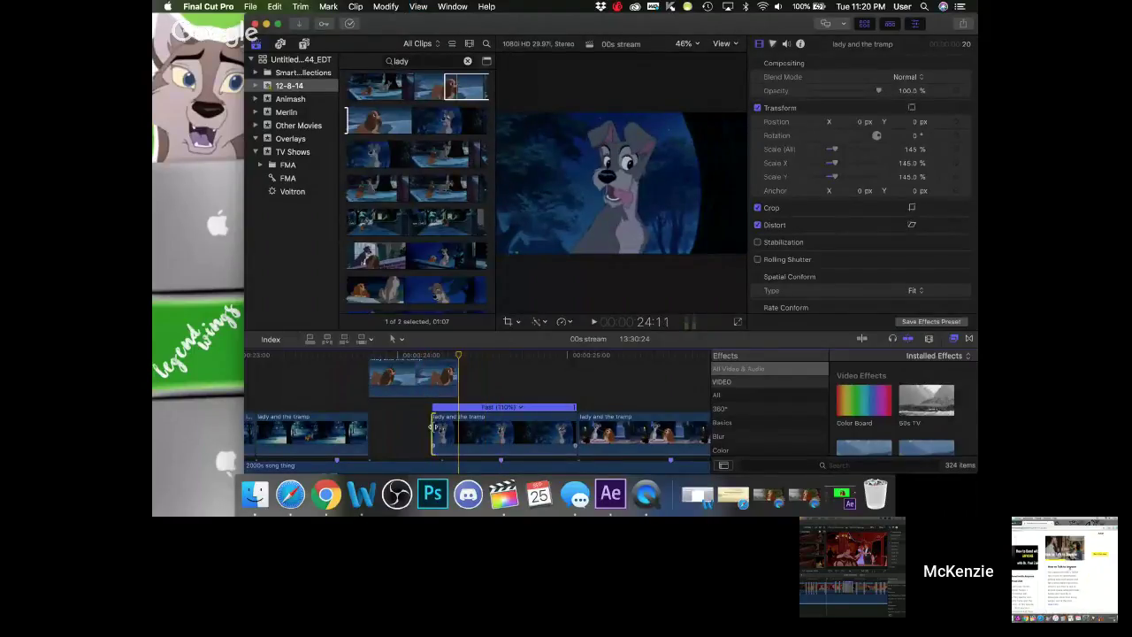
drag(433, 427, 461, 428)
click(353, 369)
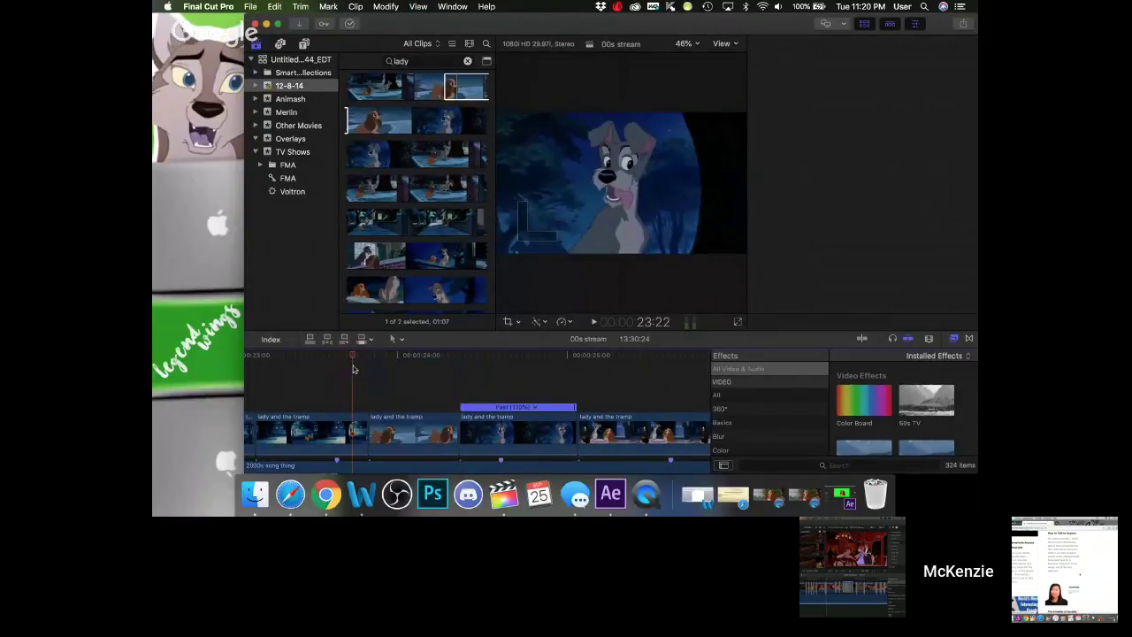
key(space)
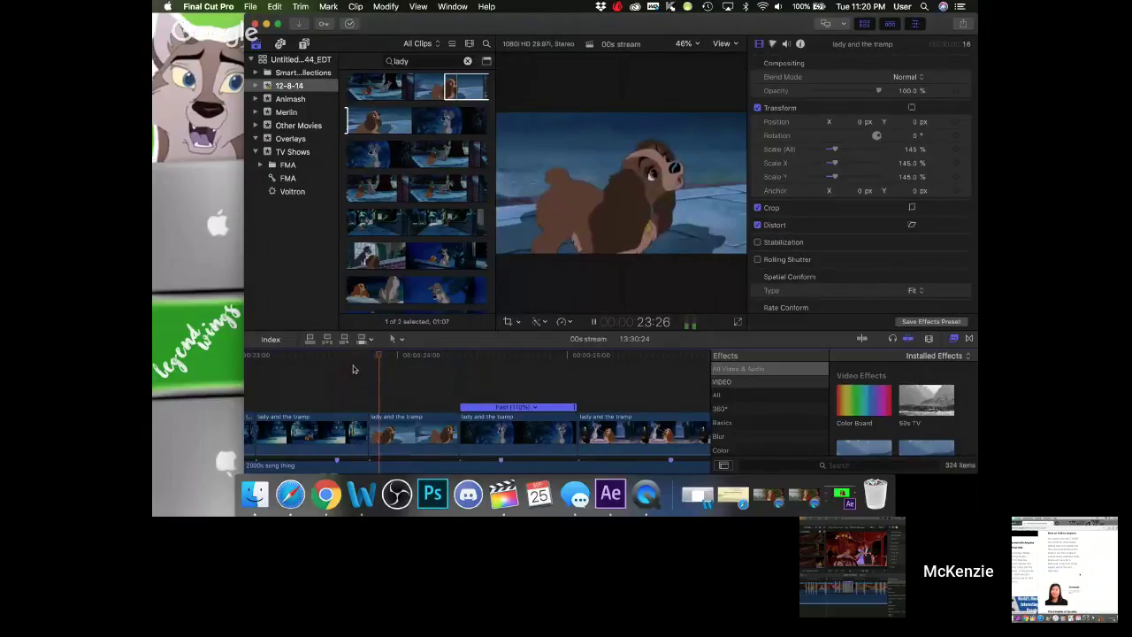
- Play the edit from near its beginning past 20:00 to check the timing of the Lady and the Tramp clips
key(super+minus)
key(super+minus)
key(super+minus)
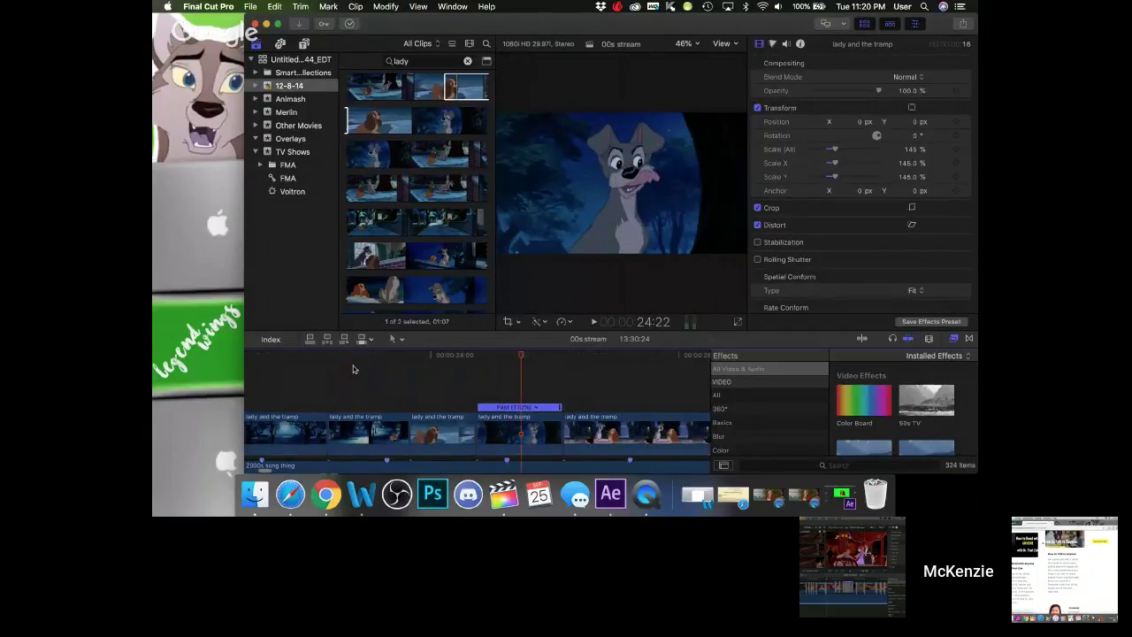
key(super+minus)
key(super+minus)
key(super+minus)
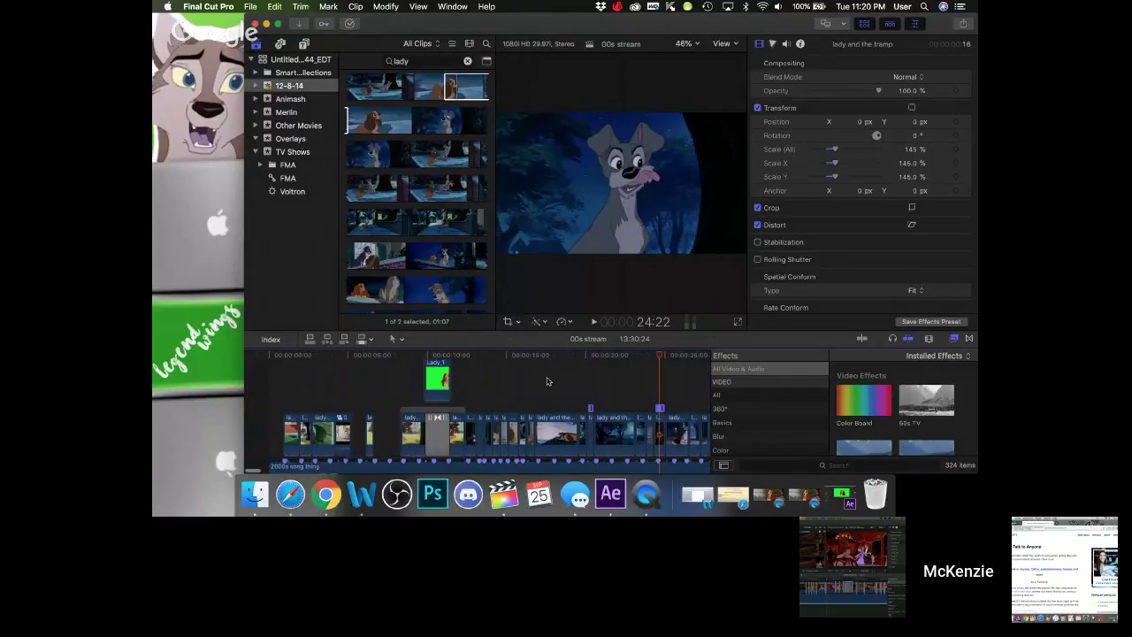
key(super+minus)
key(super+minus)
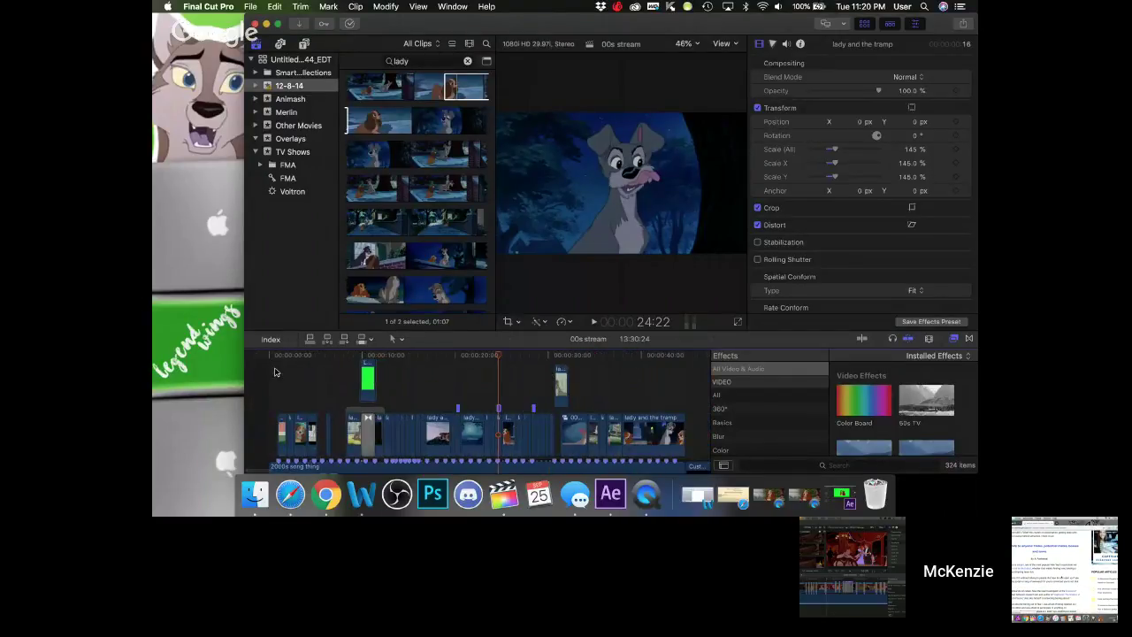
click(276, 361)
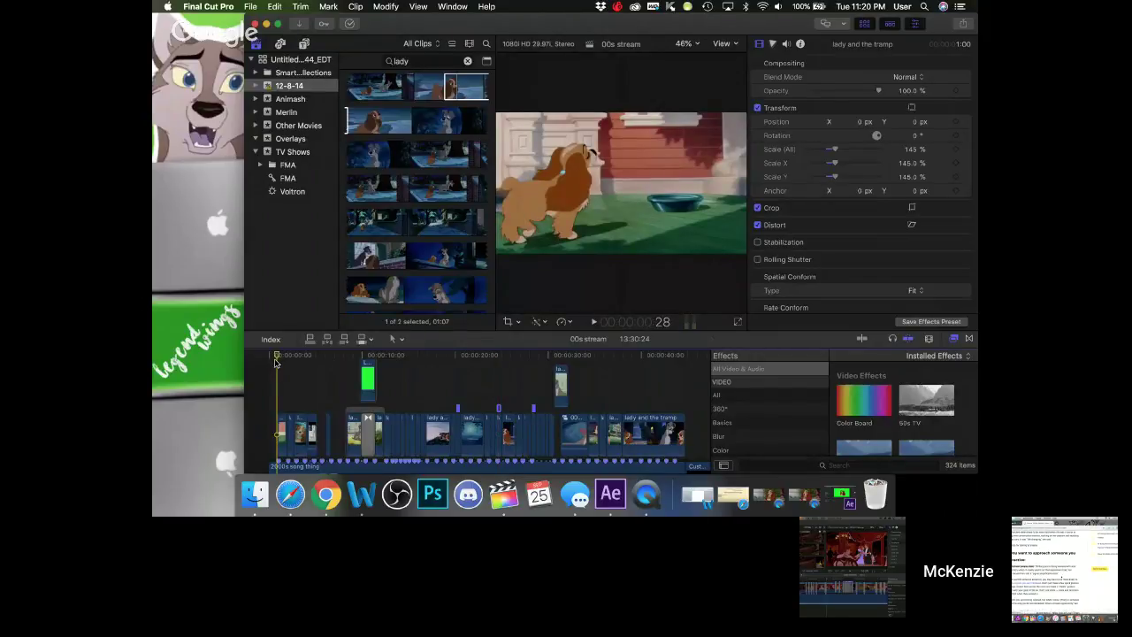
key(space)
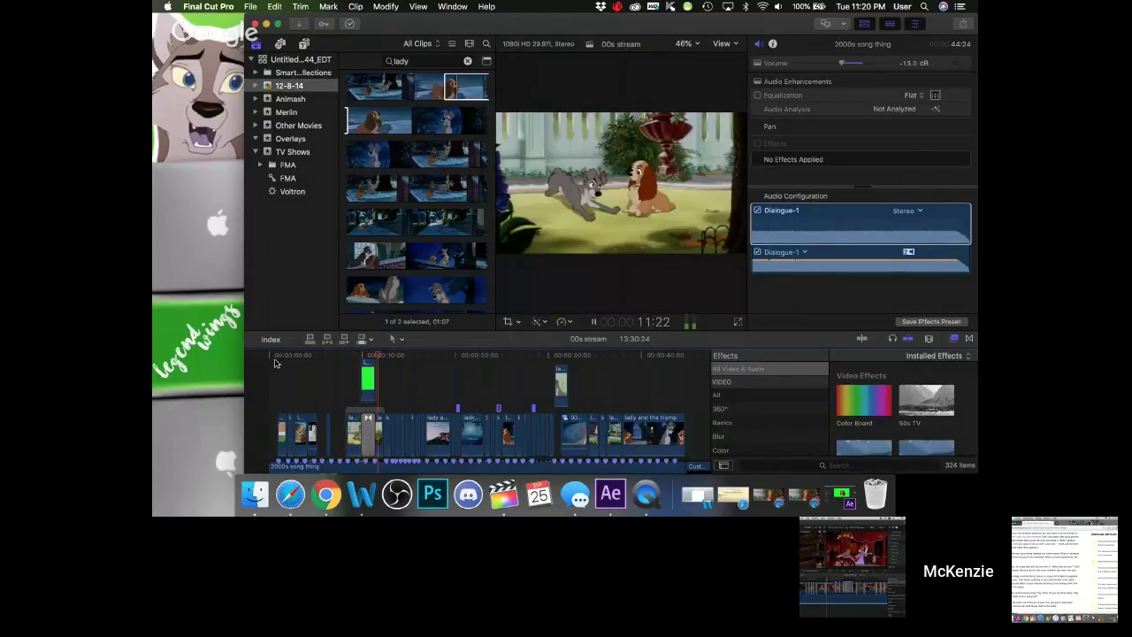
key(space)
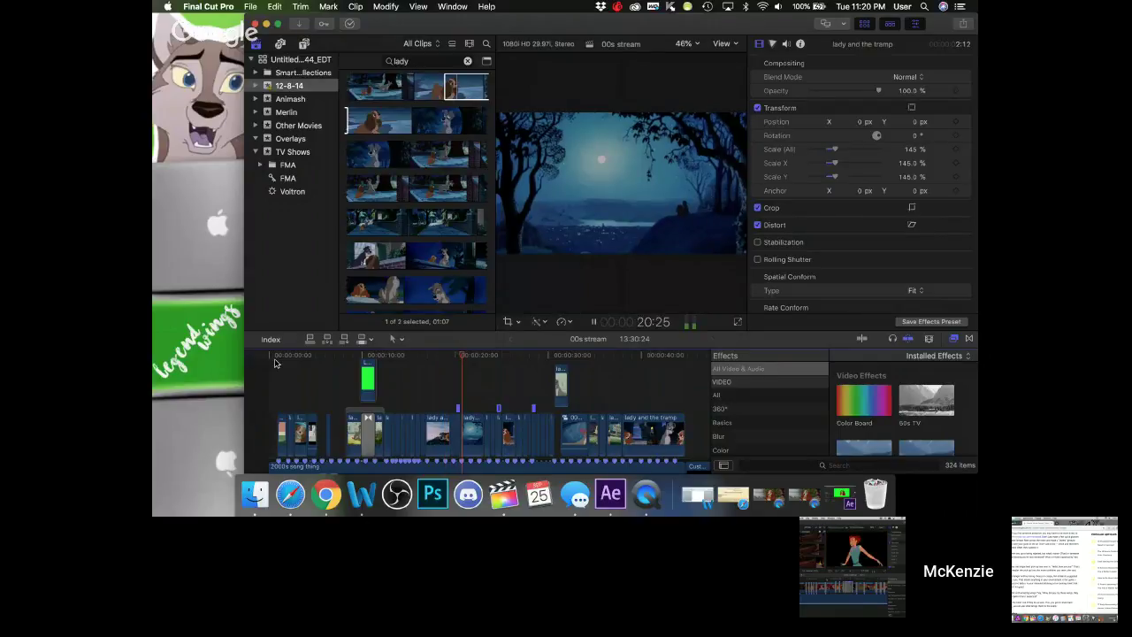
- Play the rest of the edit from 21:13 to about 43:26 to review the Lady and the Tramp clips against the song
key(space)
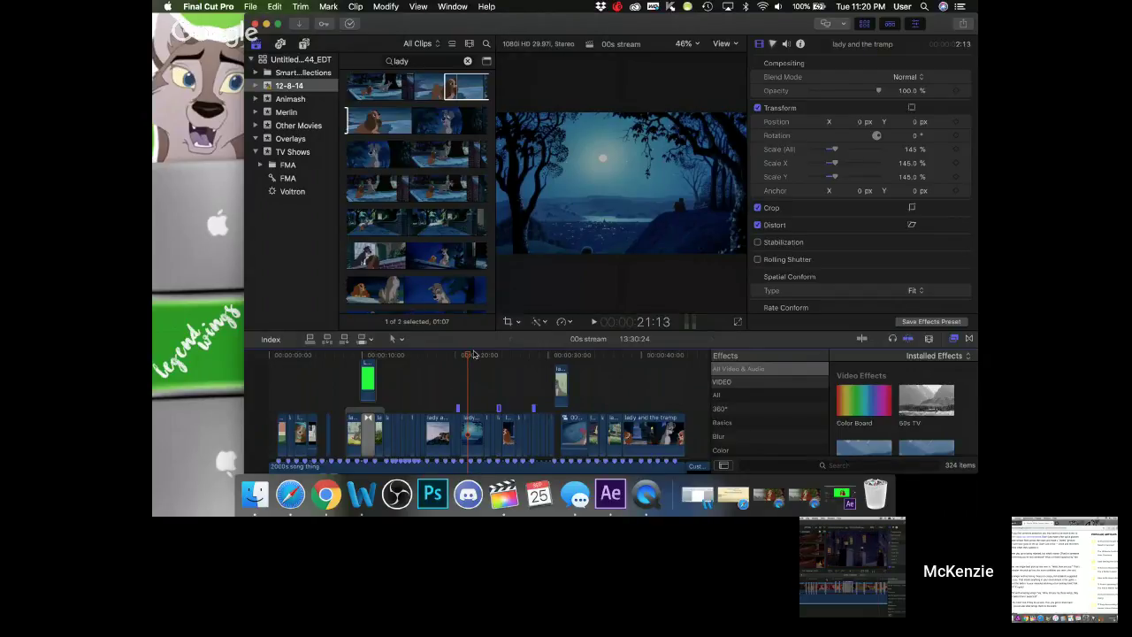
key(space)
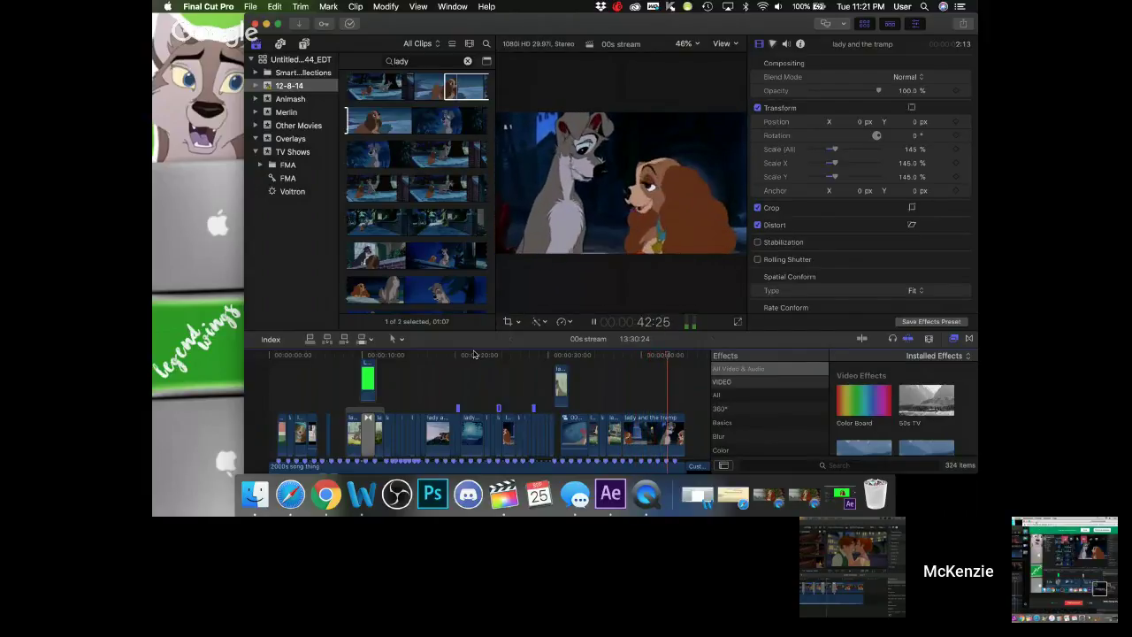
key(space)
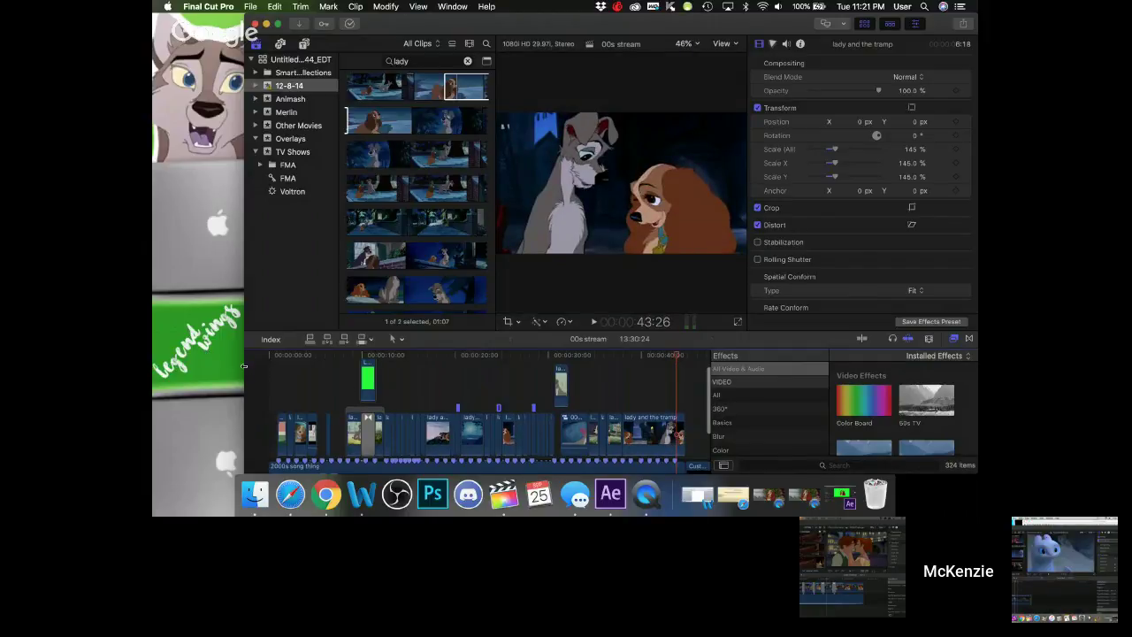
- Return to the start of the edit and play the opening clips from 1:00 to about 8:26
key(Home)
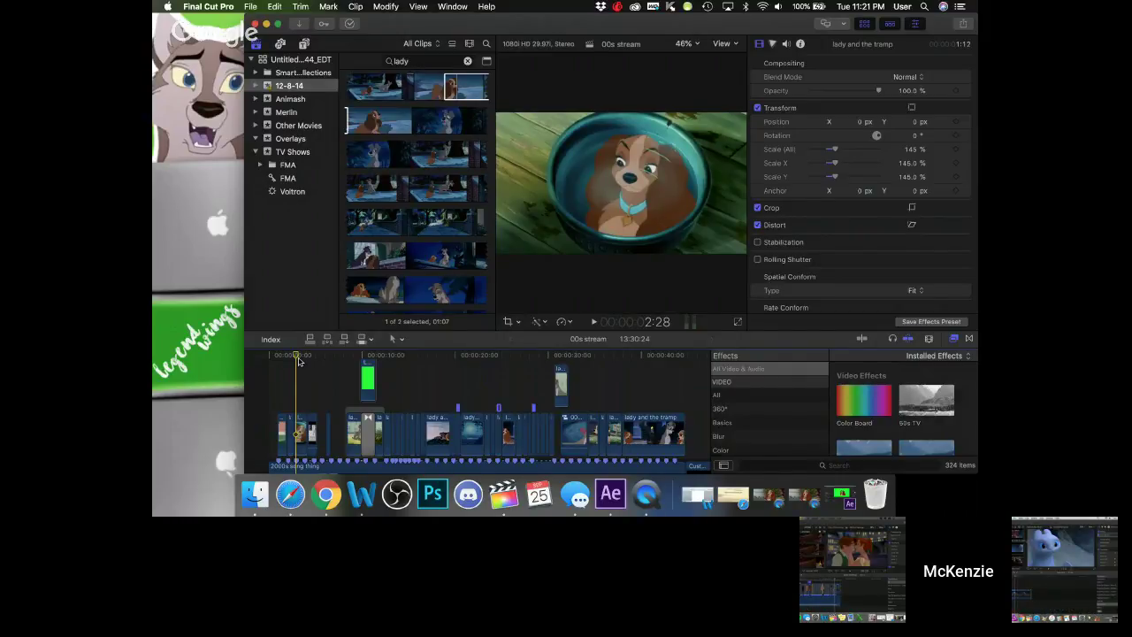
key(space)
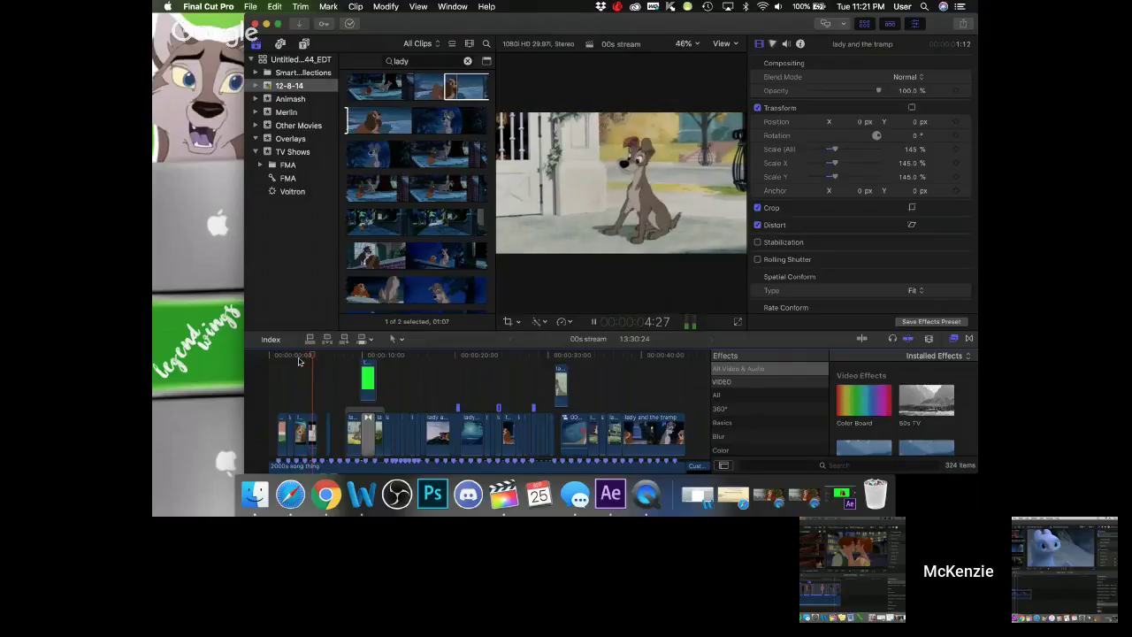
click(306, 400)
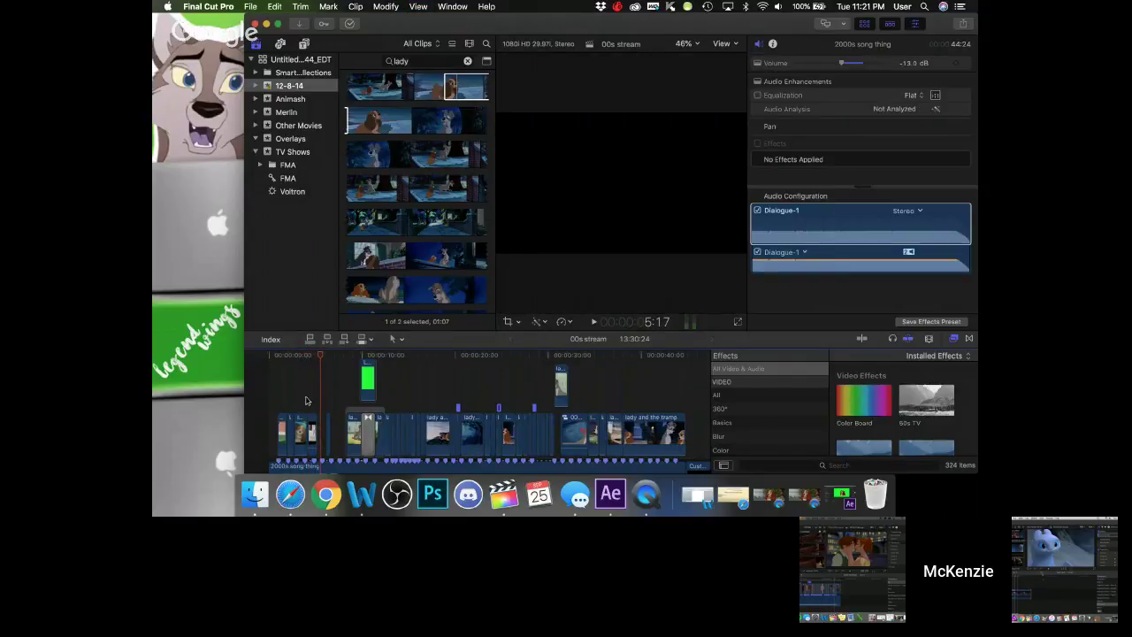
key(super+equal)
key(super+equal)
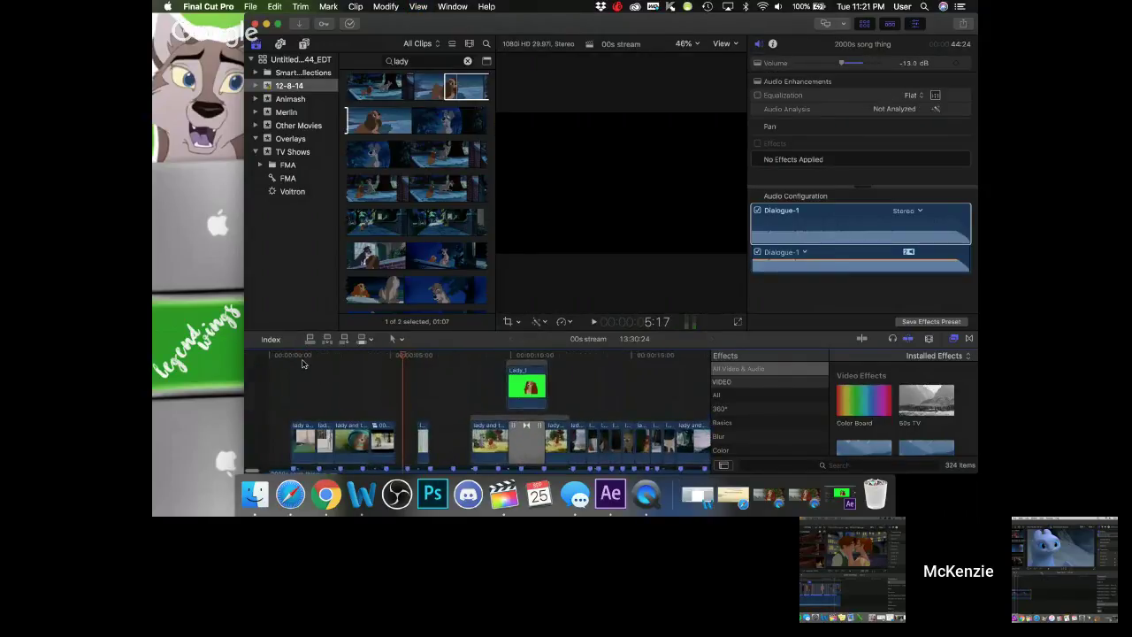
click(295, 355)
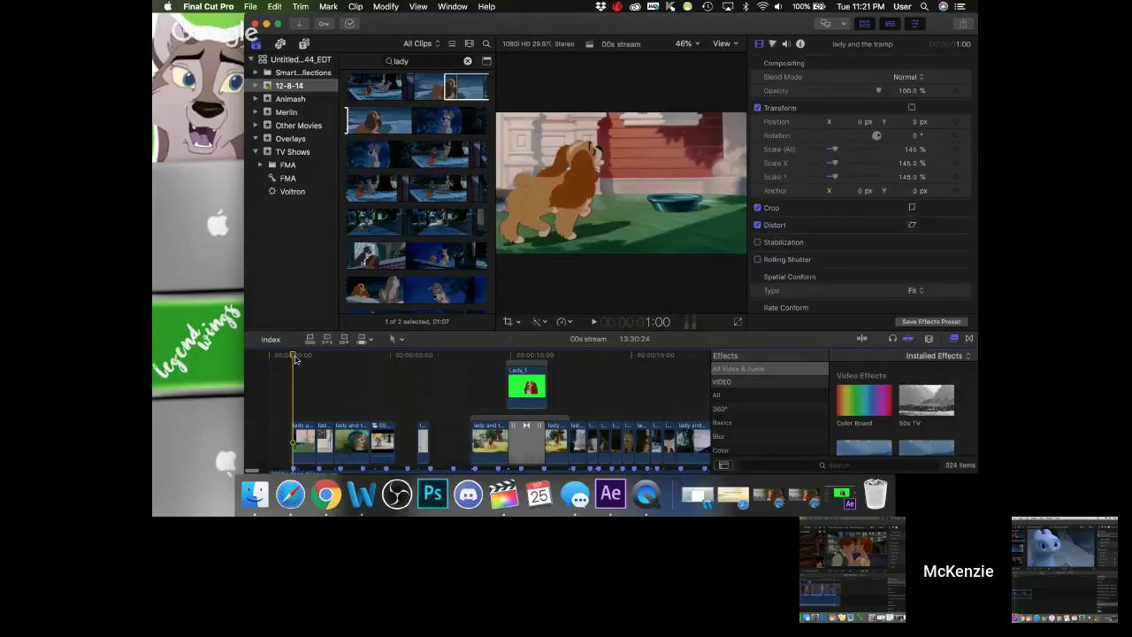
key(space)
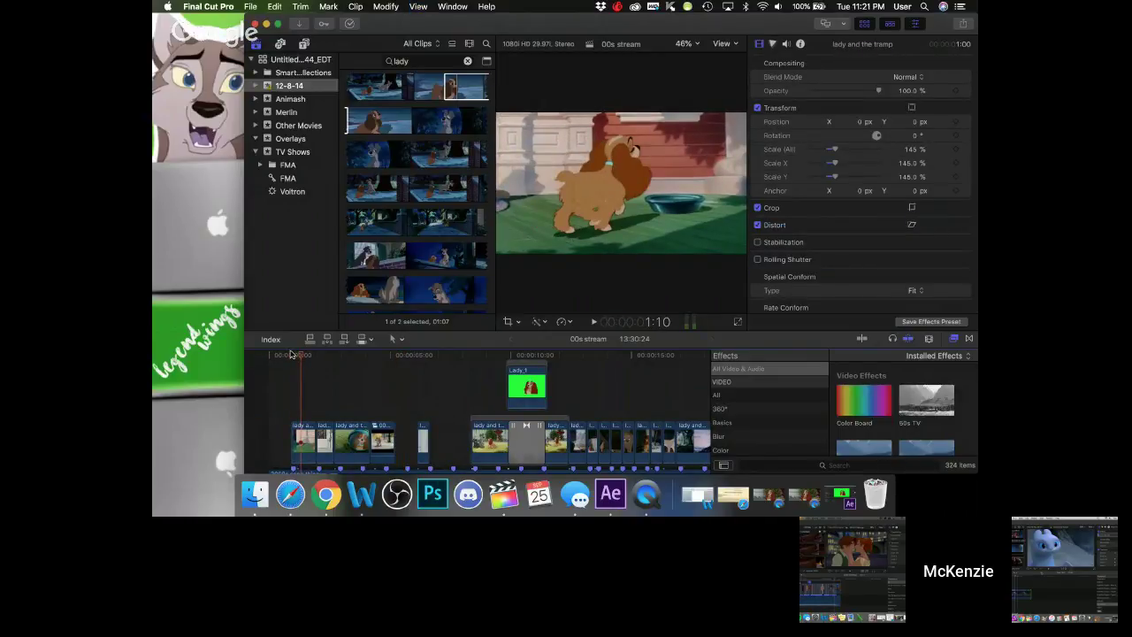
click(292, 354)
key(space)
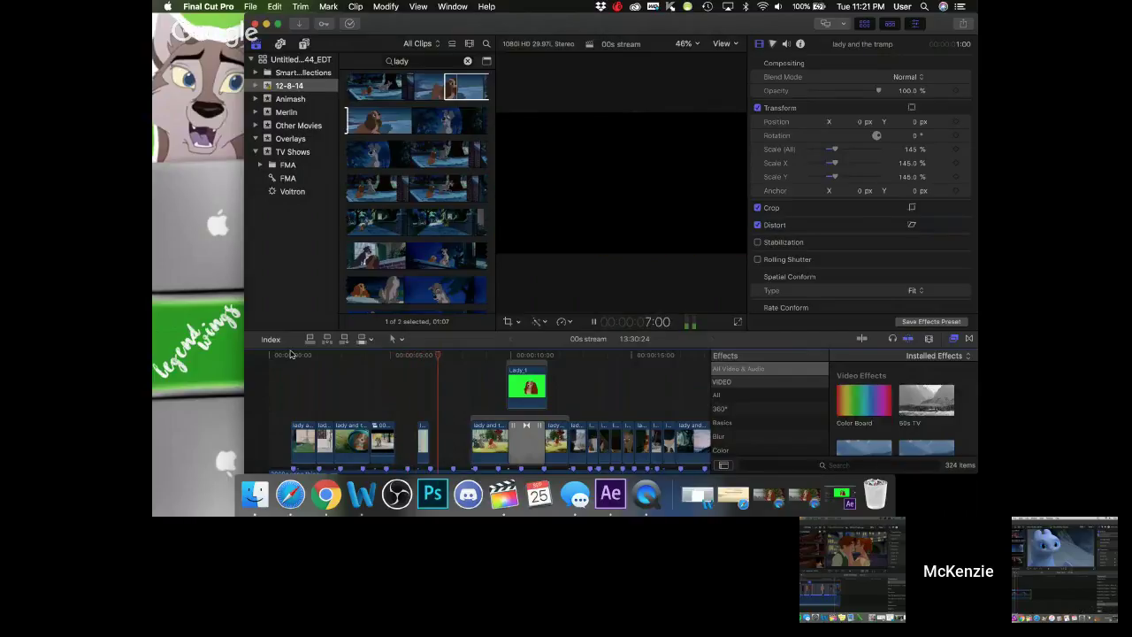
key(space)
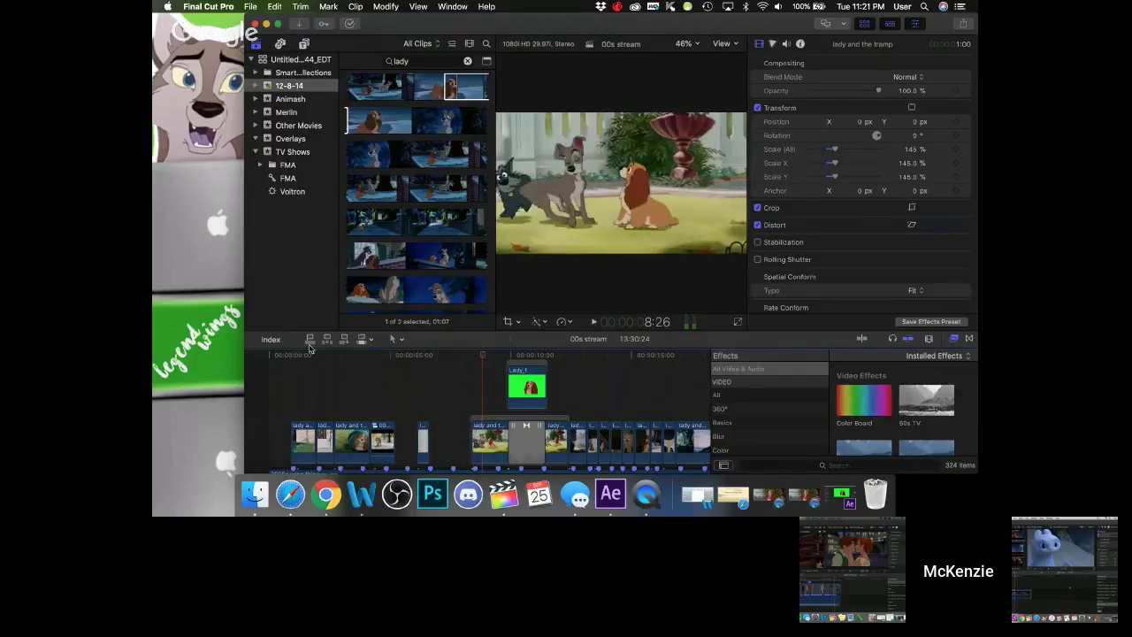
- Play the passage with the gaps from 5:07 to about 8:20 to check it against the song
click(396, 355)
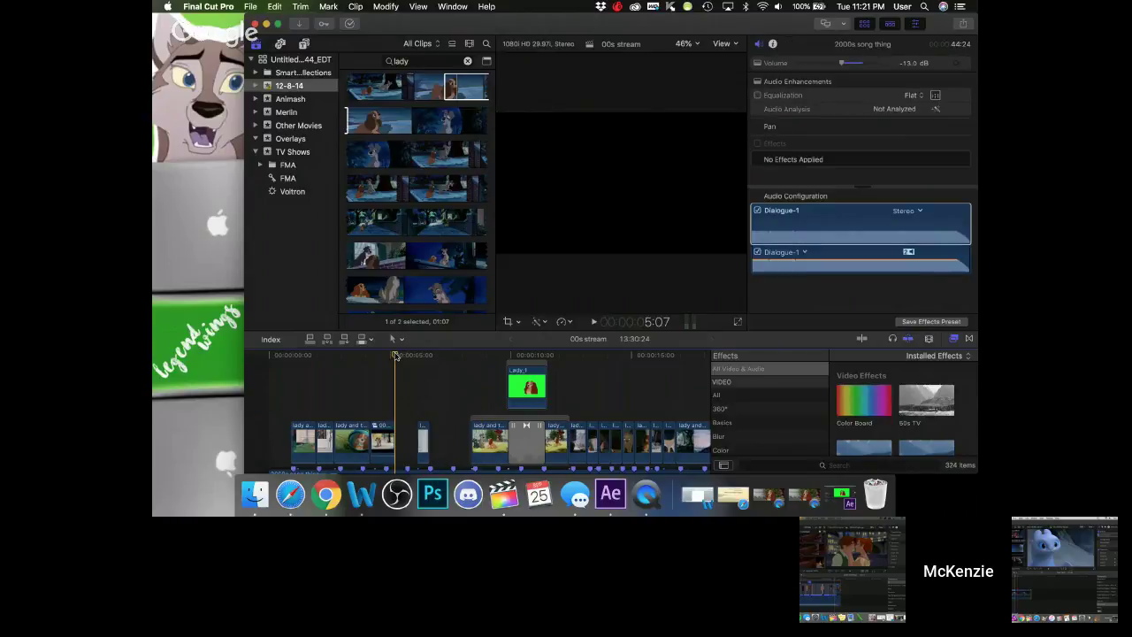
key(space)
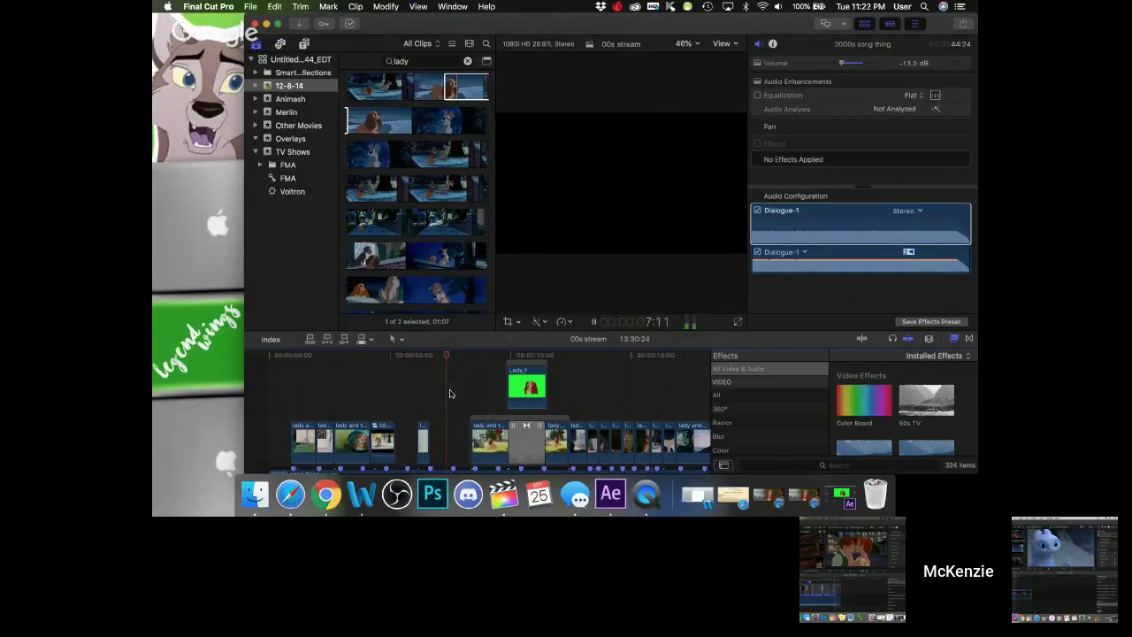
key(space)
key(super+minus)
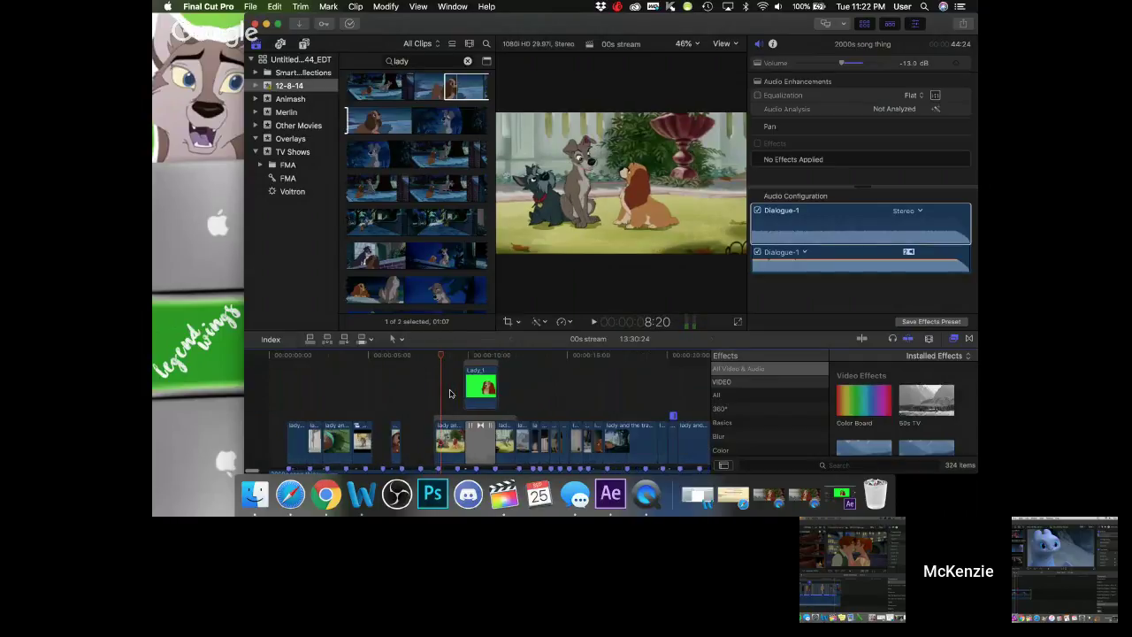
click(450, 392)
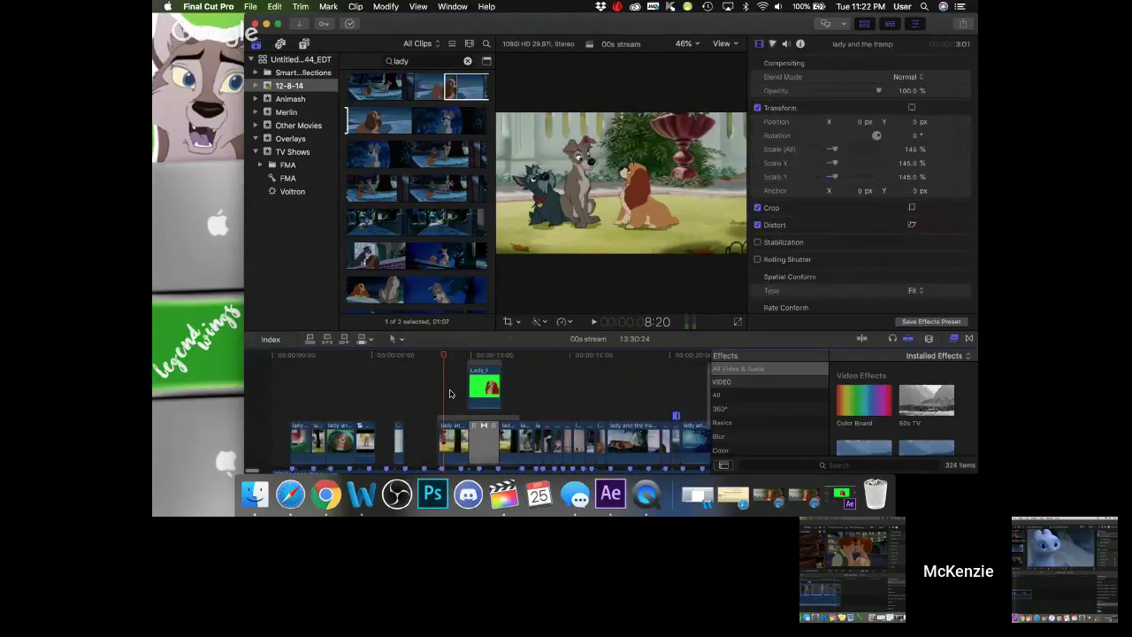
- Review the opening clips individually from 1:00, 2:02 and 4:06, playing on through the gaps to about 8:18
click(381, 355)
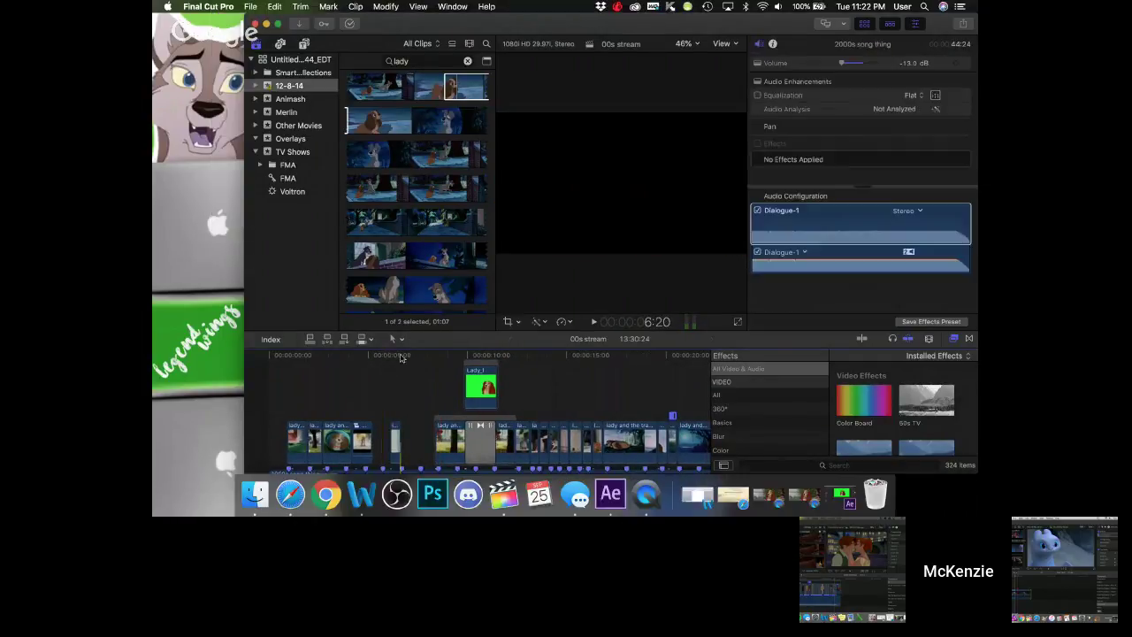
drag(406, 358, 301, 369)
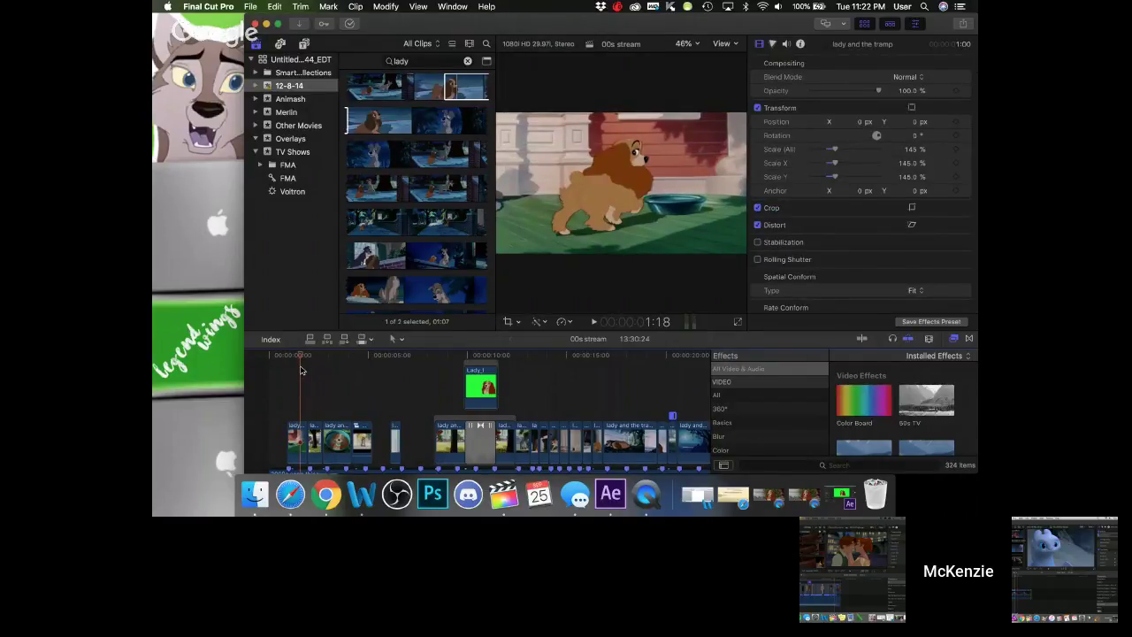
click(289, 356)
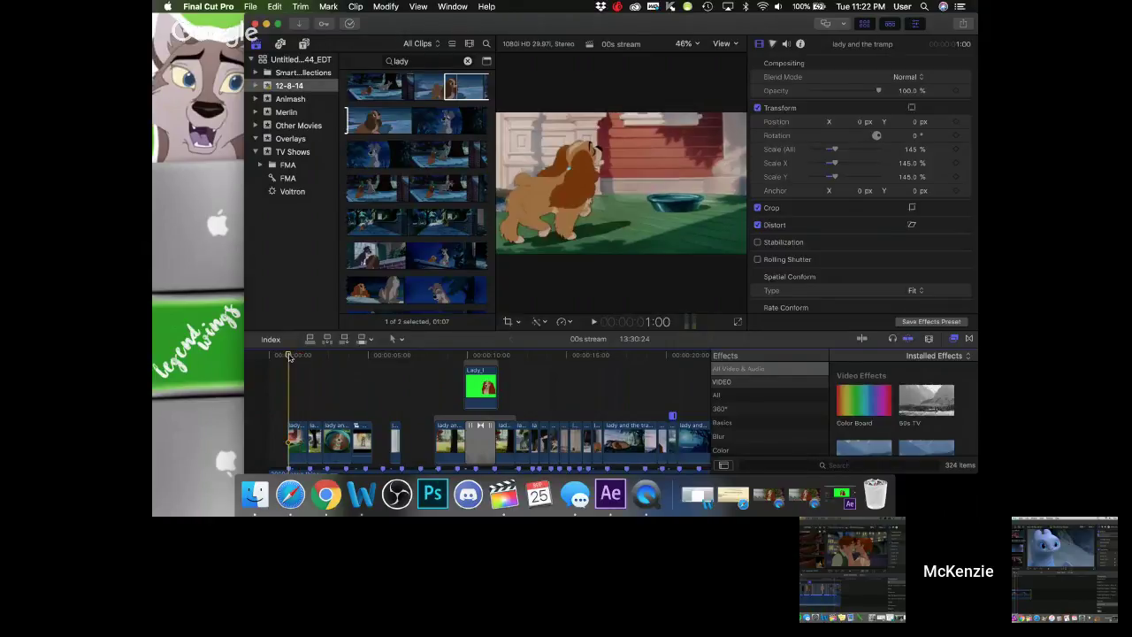
key(space)
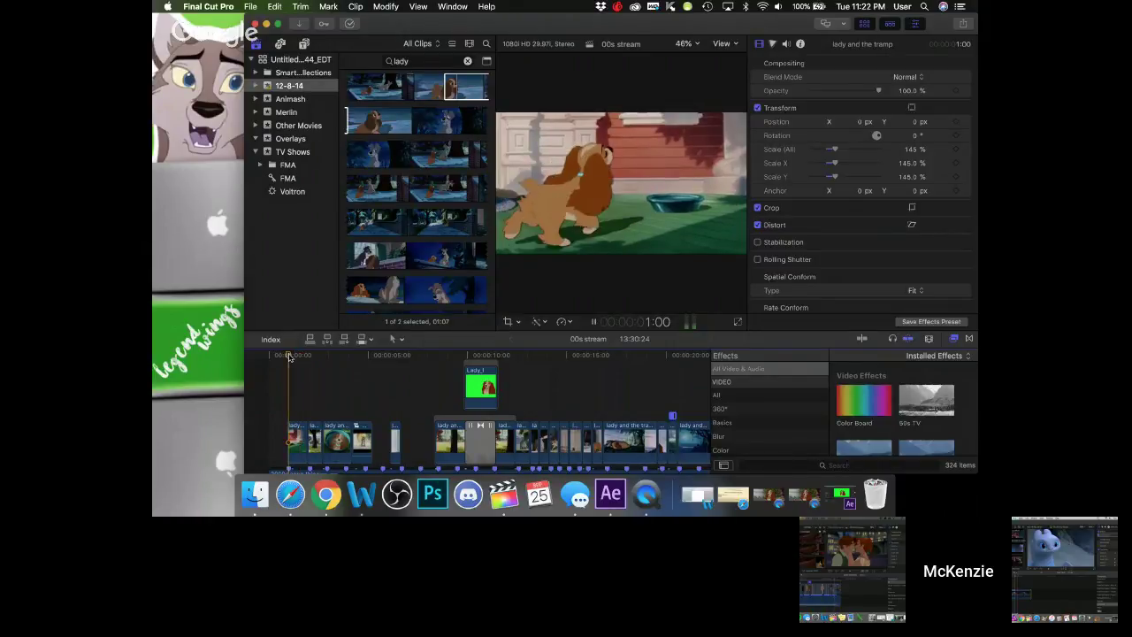
click(311, 357)
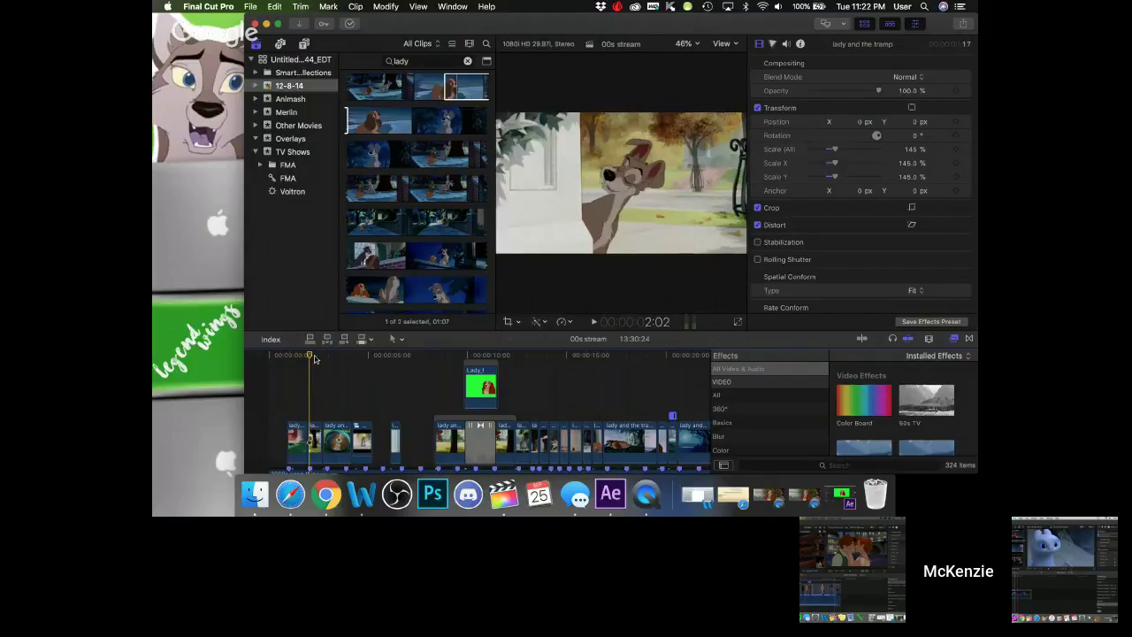
key(space)
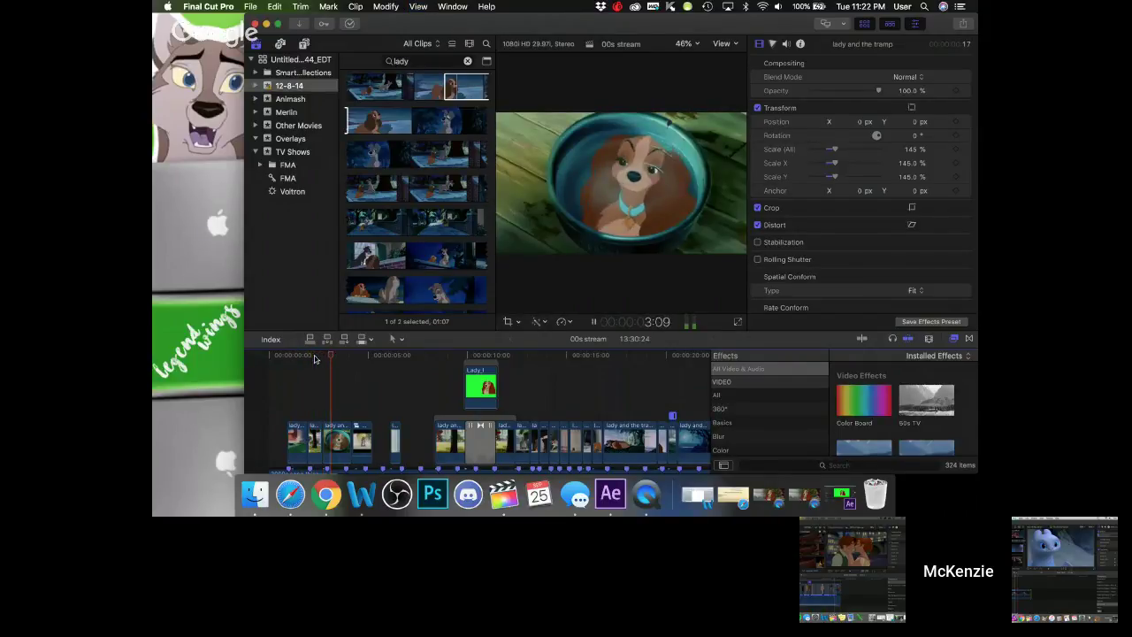
key(space)
click(351, 358)
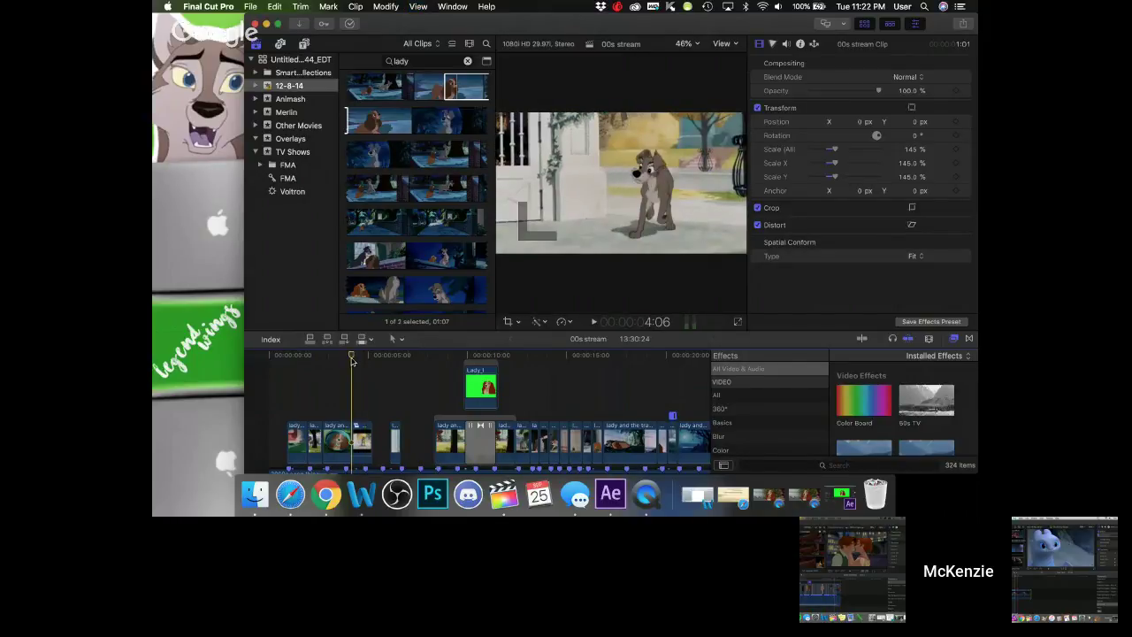
key(space)
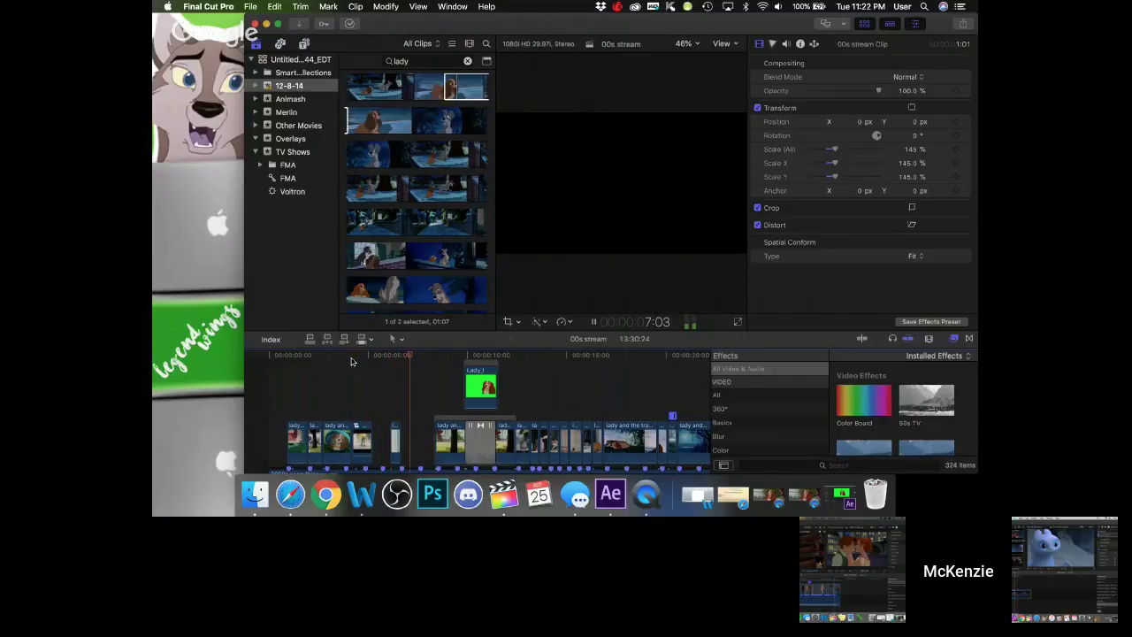
key(space)
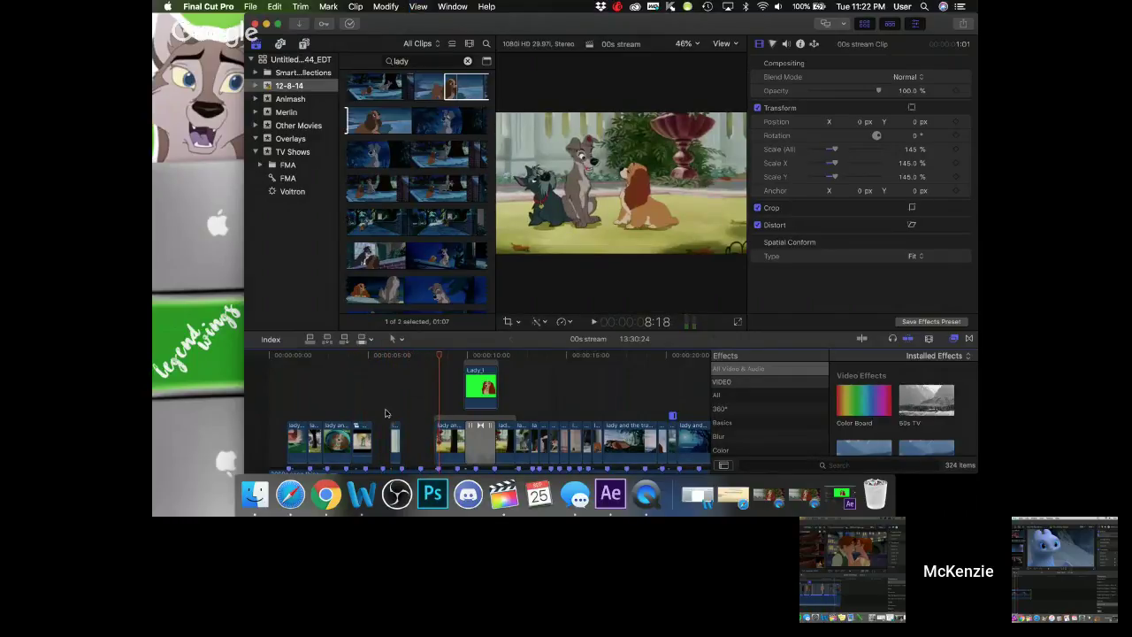
- Examine the empty stretches around the short clip near 6:11, starting from the end of the 00s stream compound clip at 5:07
key(super+minus)
key(super+minus)
key(super+minus)
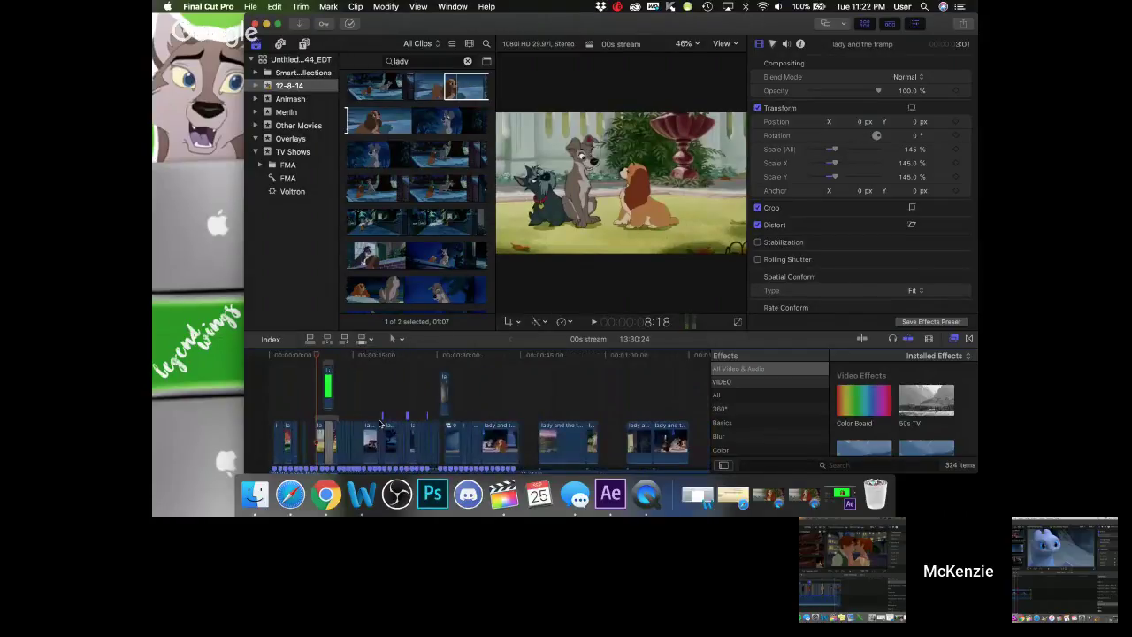
click(300, 355)
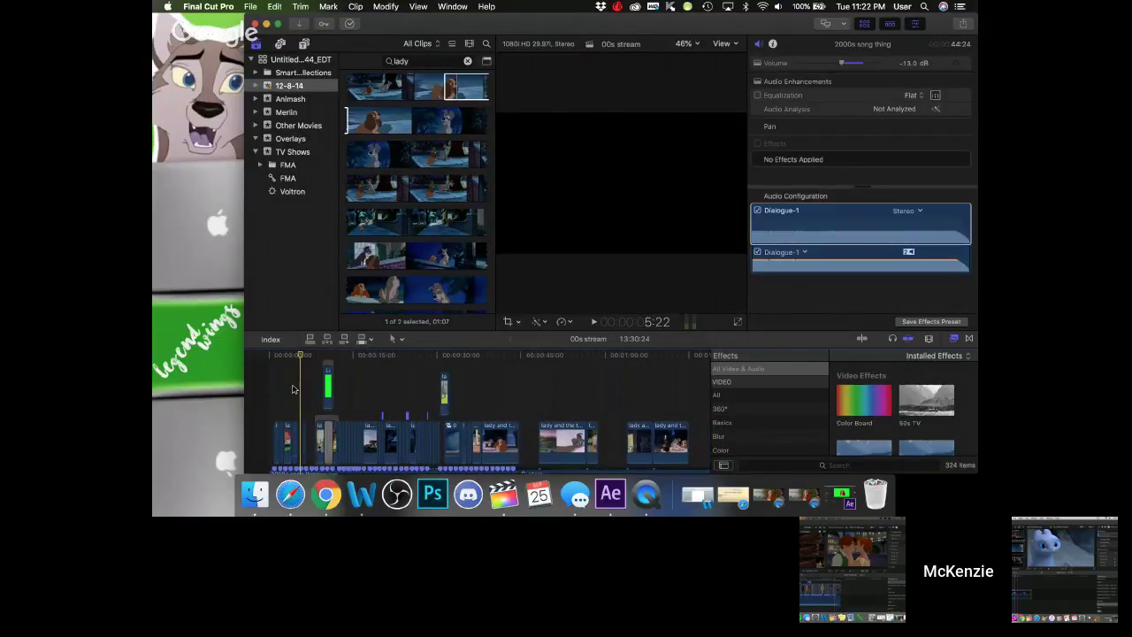
key(super+equal)
key(super+equal)
key(super+equal)
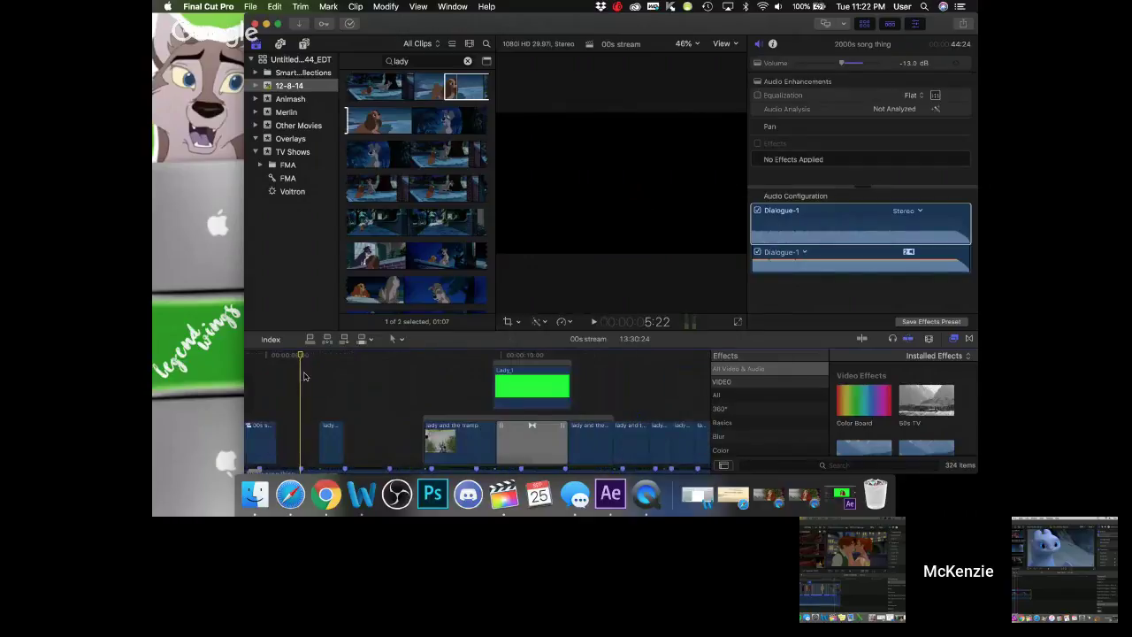
click(271, 363)
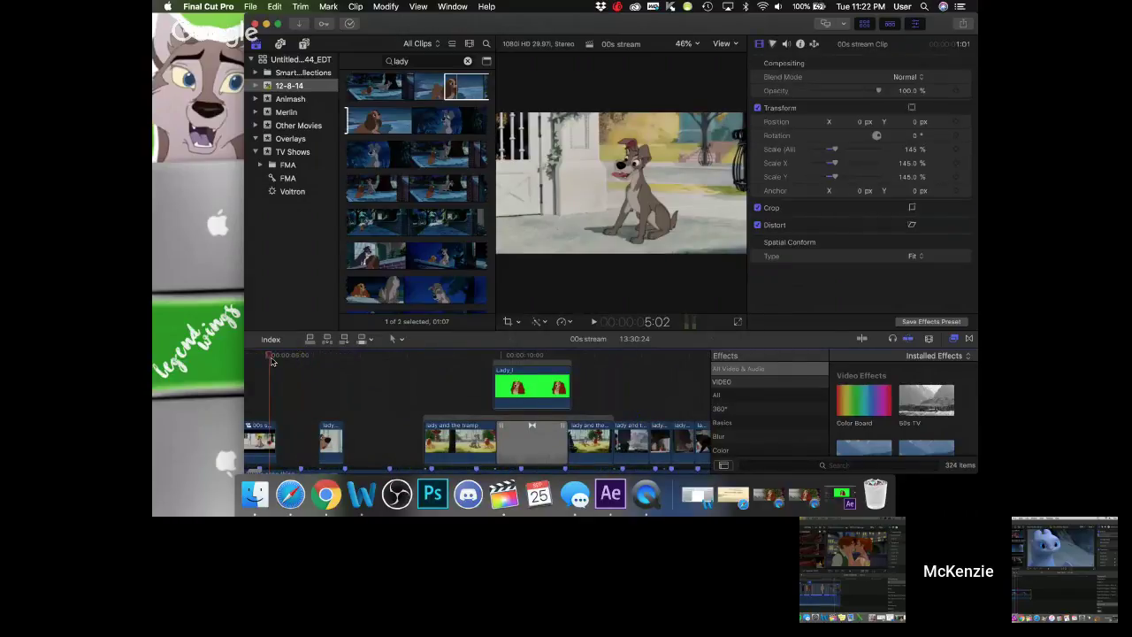
scroll(358, 385, left, 5)
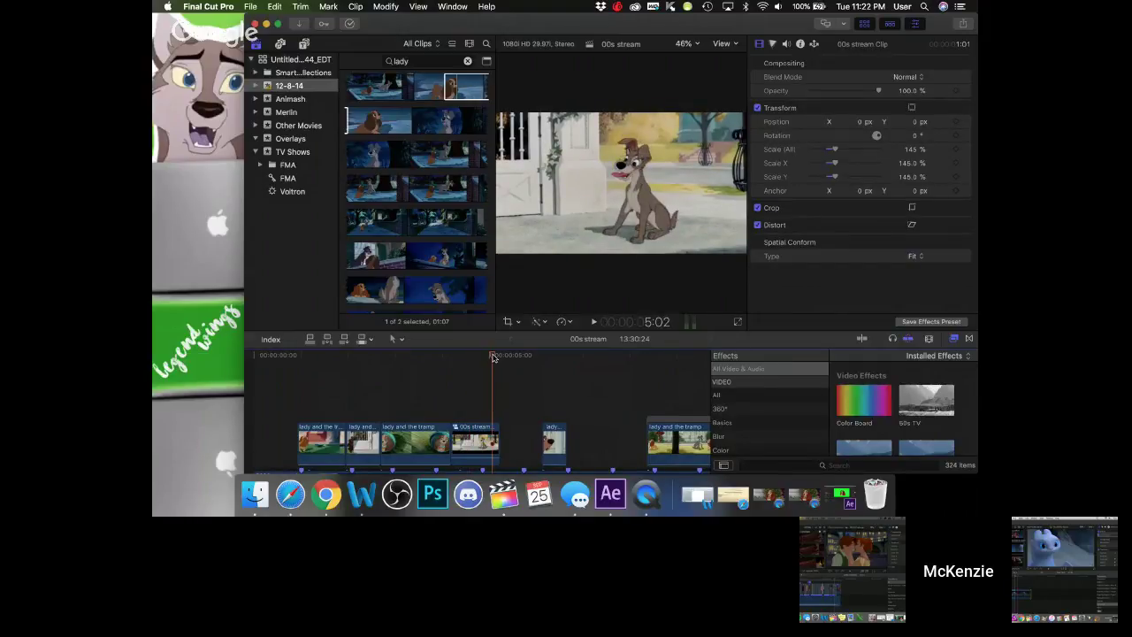
click(523, 356)
click(591, 368)
click(553, 380)
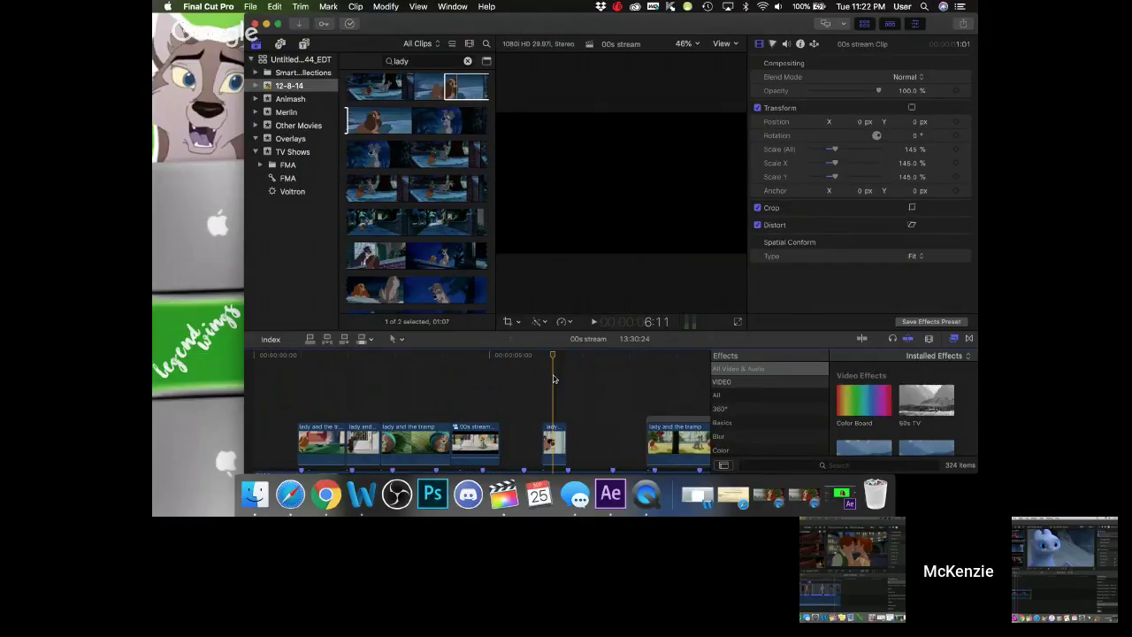
click(498, 398)
click(494, 399)
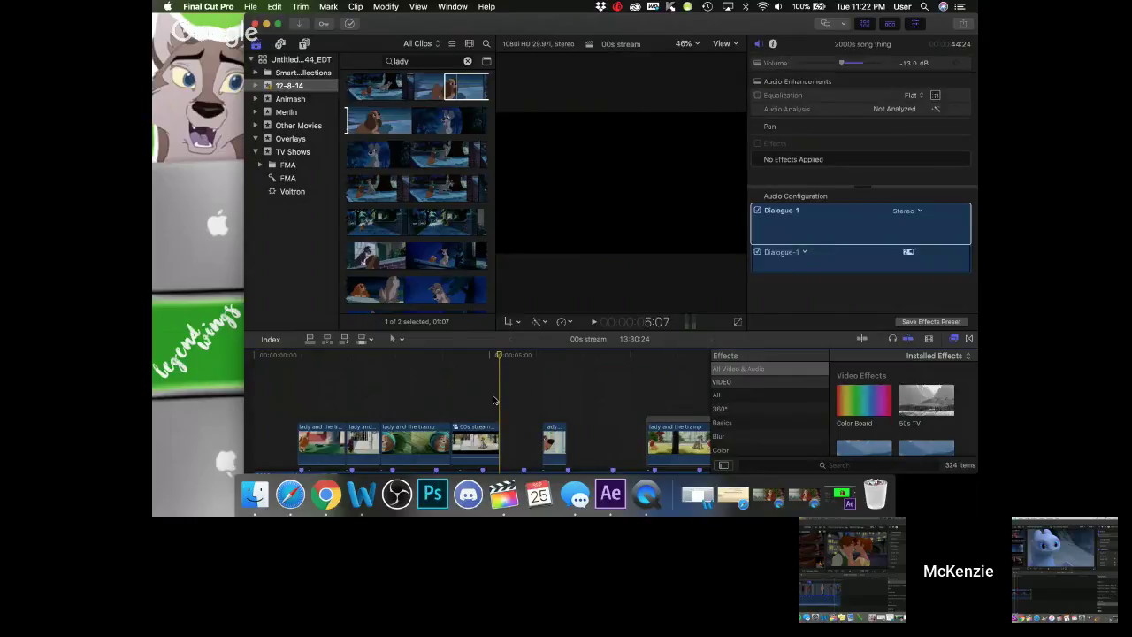
- Skim past the gaps to the clip of Lady and Tramp lying together at 17:00
scroll(494, 400, down, 3)
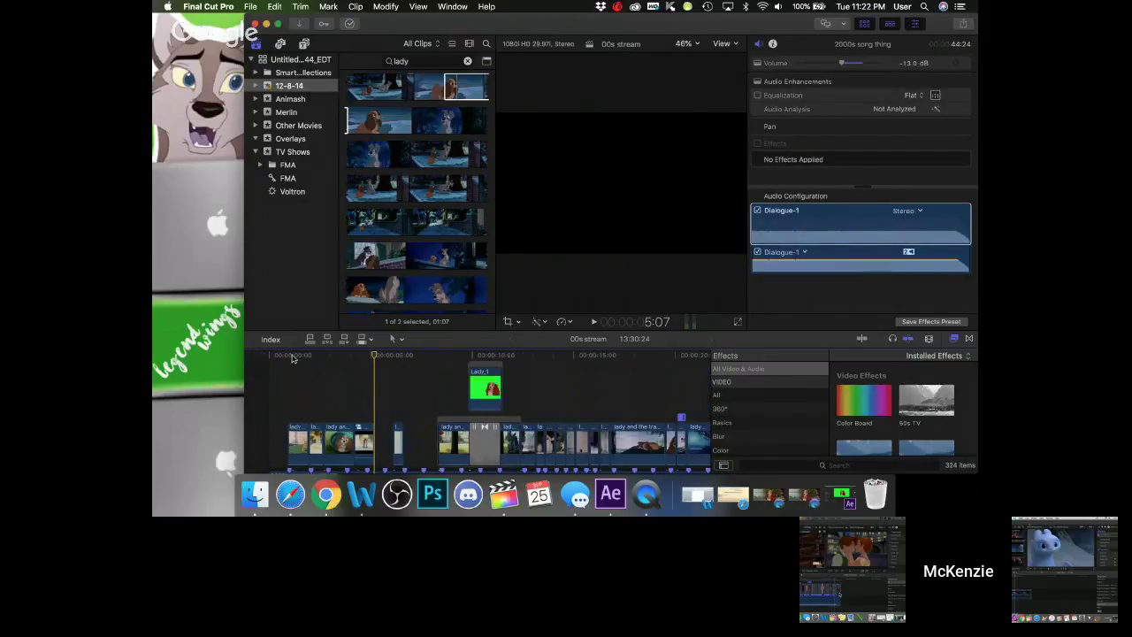
click(384, 354)
drag(384, 354, 615, 357)
scroll(615, 358, right, 5)
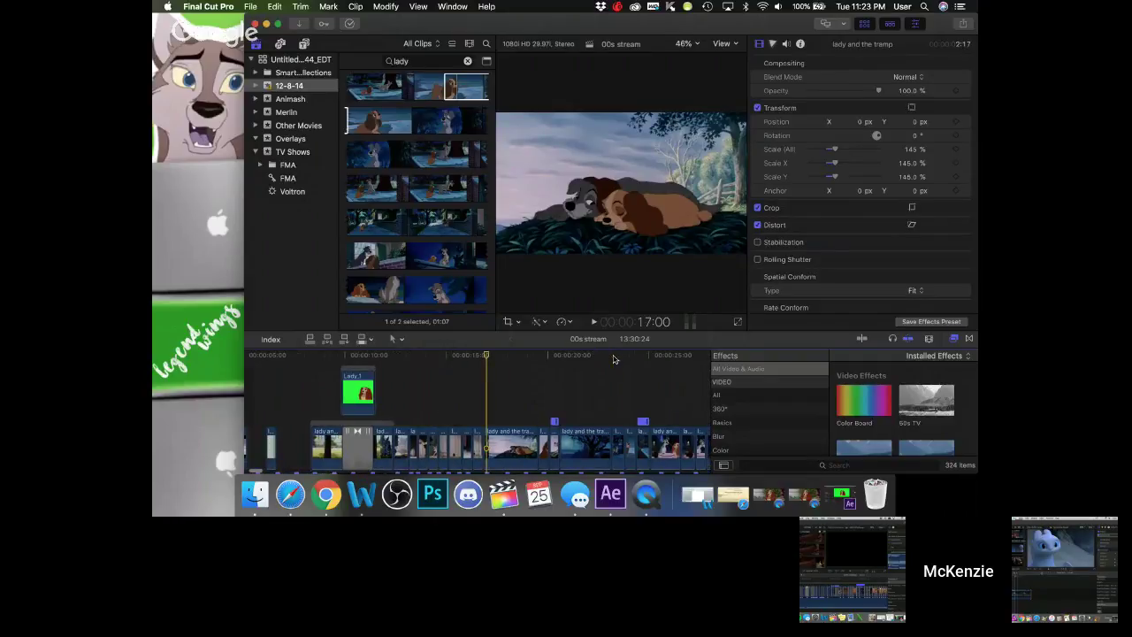
key(super+minus)
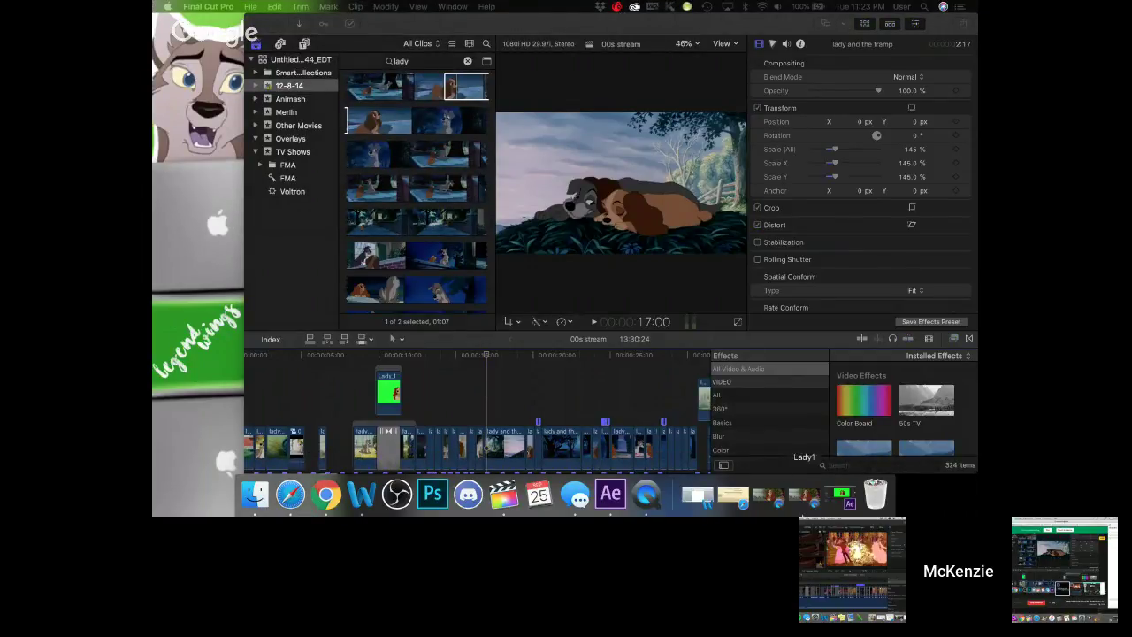
- Switch to Safari, open calendar.google.com and enlarge the window downward to view the September 2018 schedule
click(744, 504)
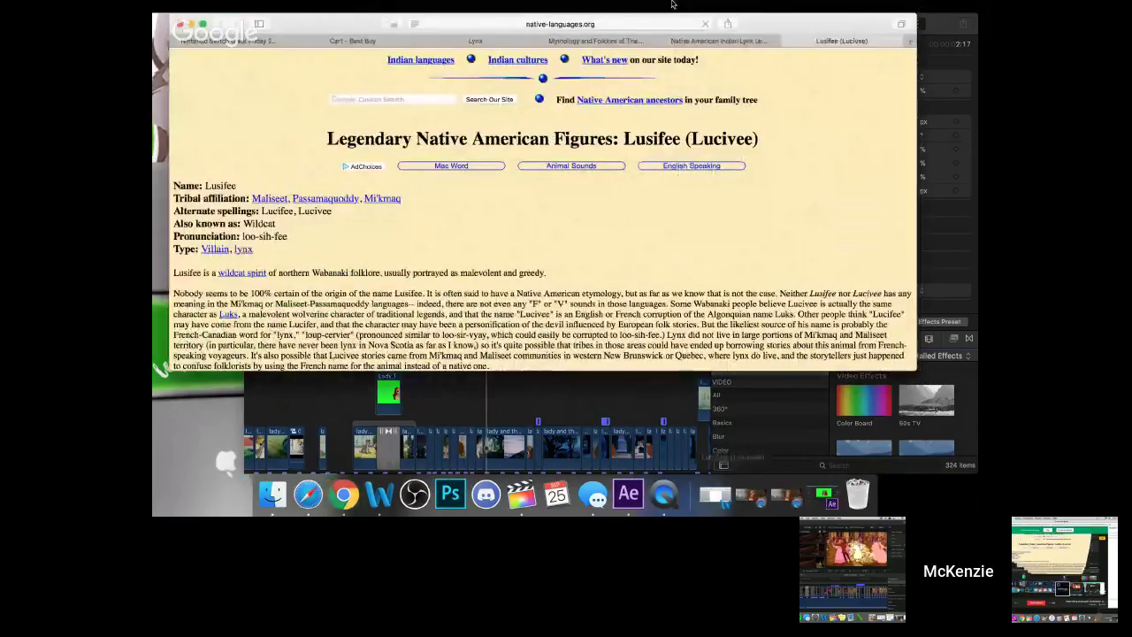
click(672, 23)
text(calendar.google.com)
key(Return)
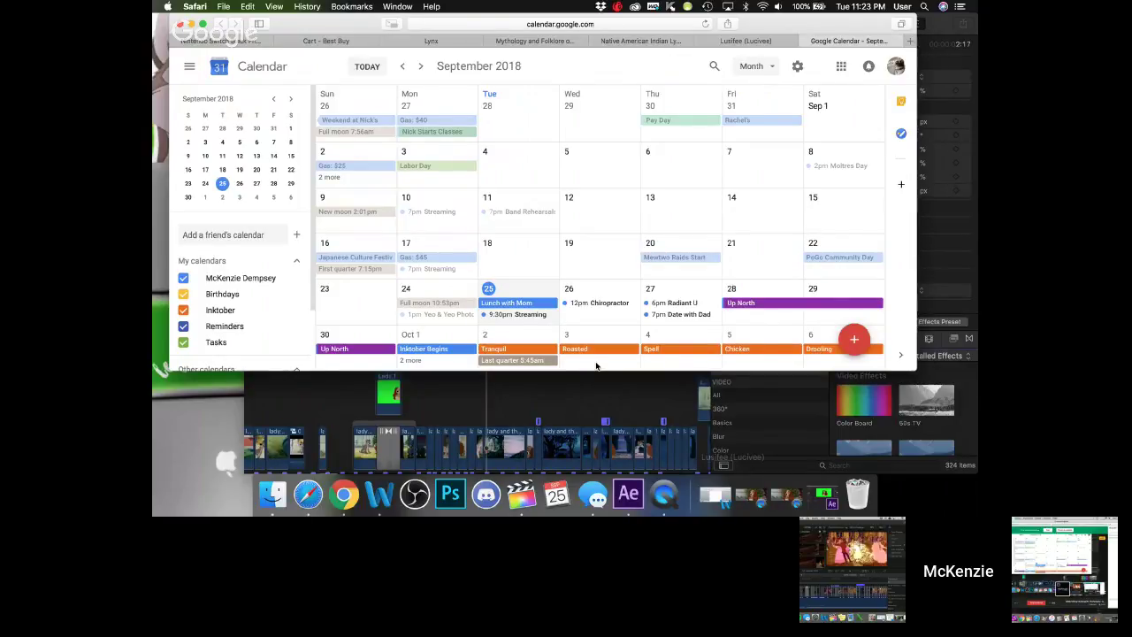
drag(594, 372, 591, 451)
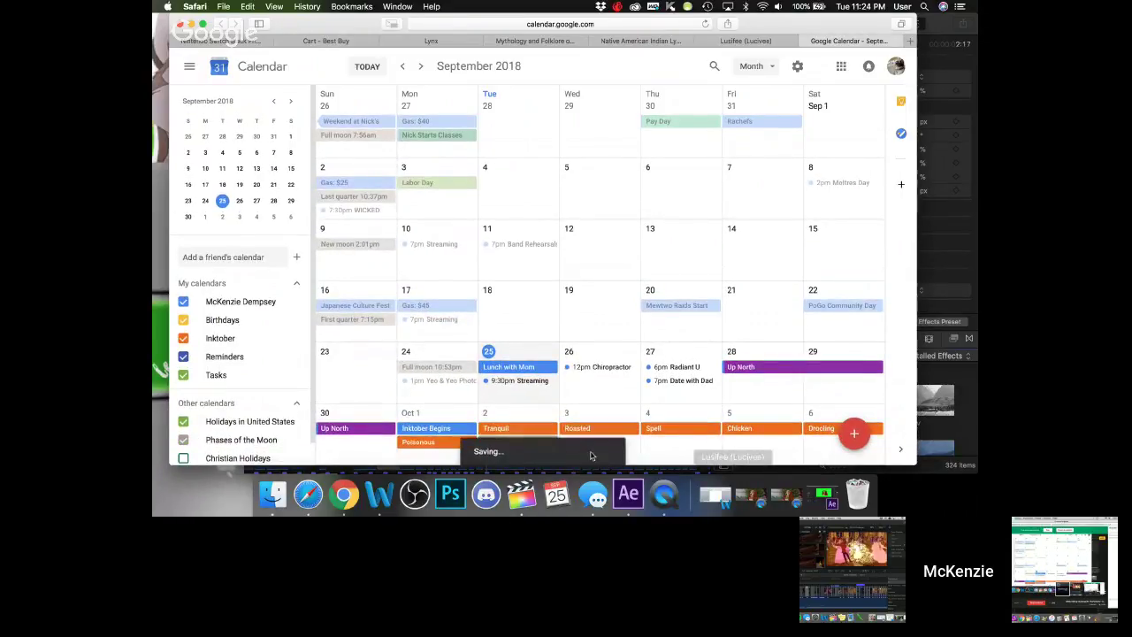